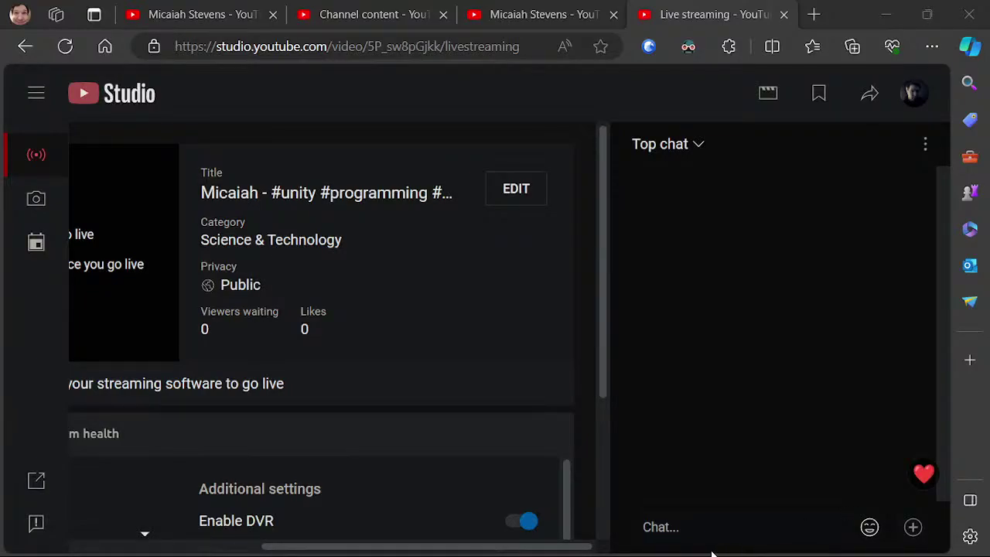
- Close the YouTube Studio Edge window to reveal the Word stream-notes document
{"action": "left_click", "coordinate": [966, 11]}
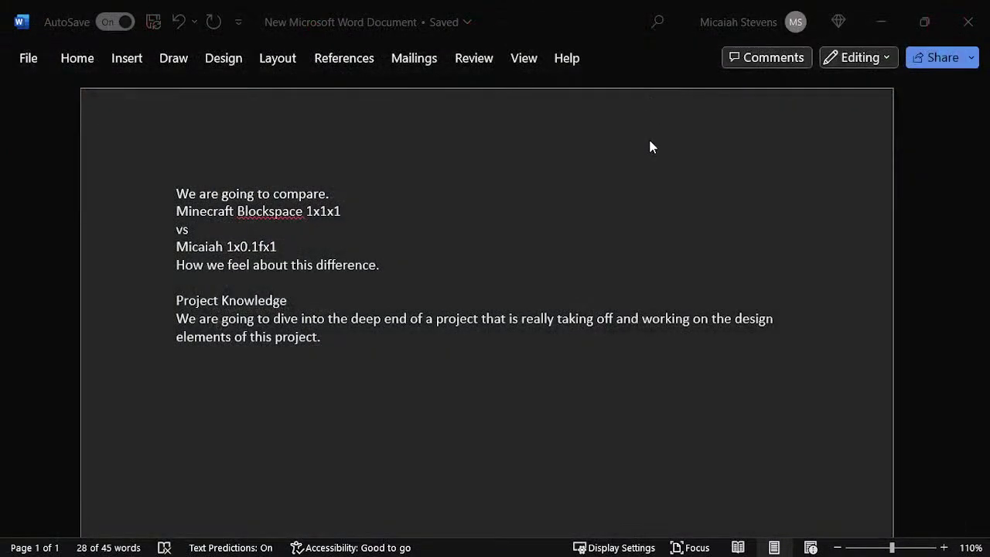
- Close the New Microsoft Word Document window to reveal Obsidian's _Mortis note
{"action": "left_click", "coordinate": [969, 9]}
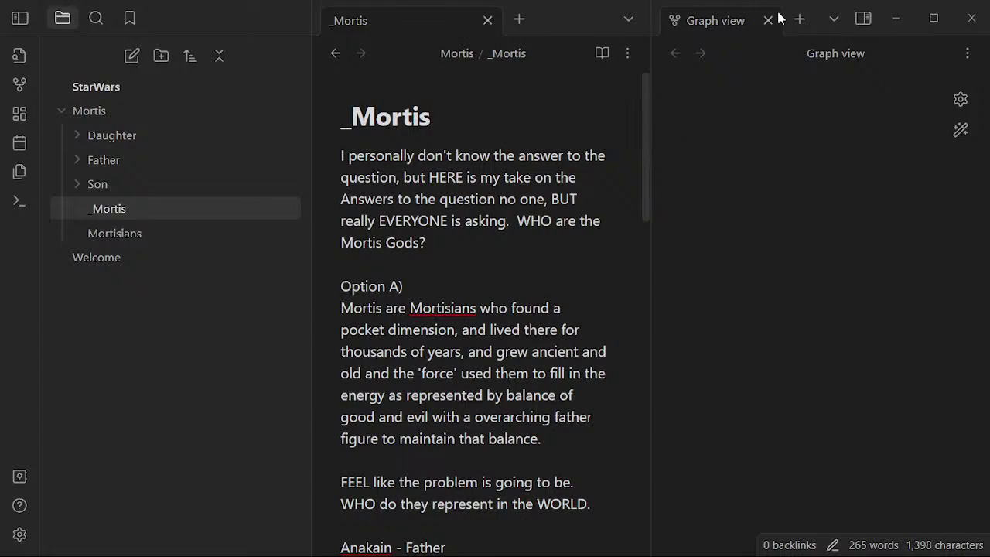
- Close the Deus Ex Wiki and _Haven Studios windows from the task switcher, then return to Word
{"action": "key", "text": "alt+Tab"}
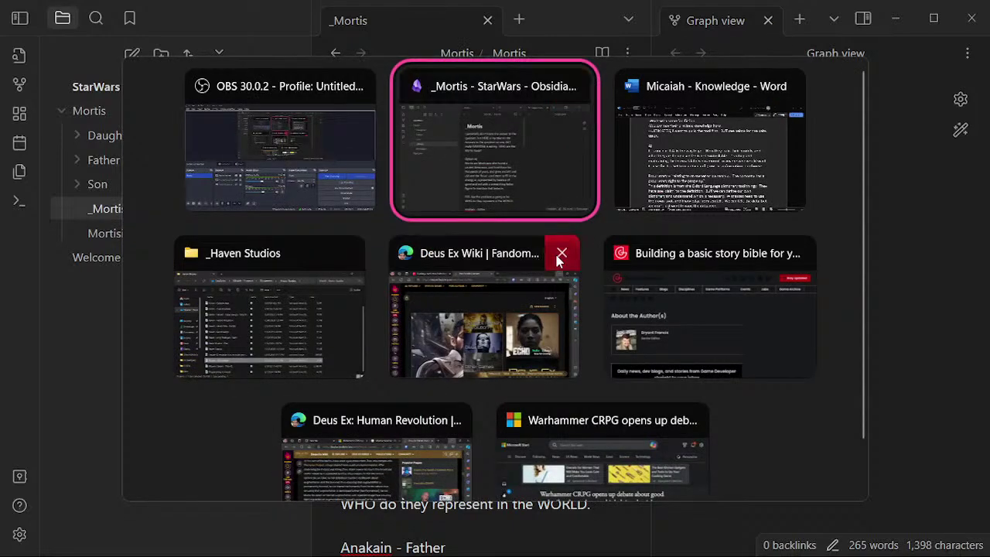
{"action": "left_click", "coordinate": [561, 257]}
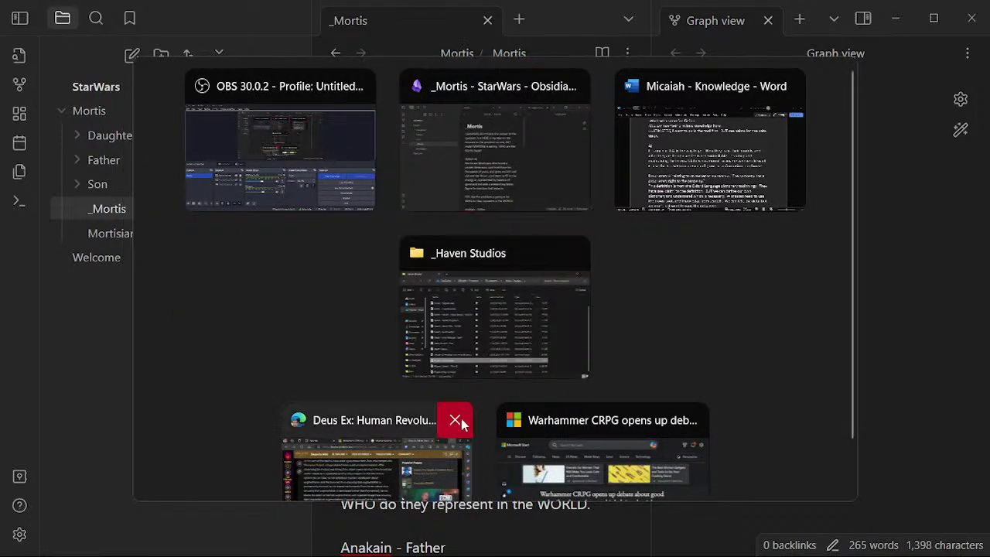
{"action": "left_click", "coordinate": [574, 254]}
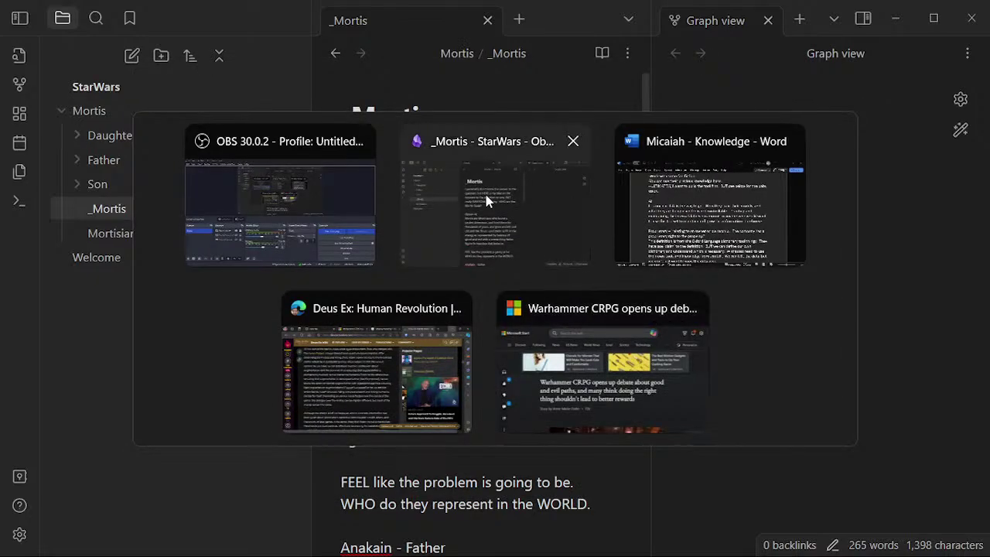
{"action": "left_click", "coordinate": [377, 361]}
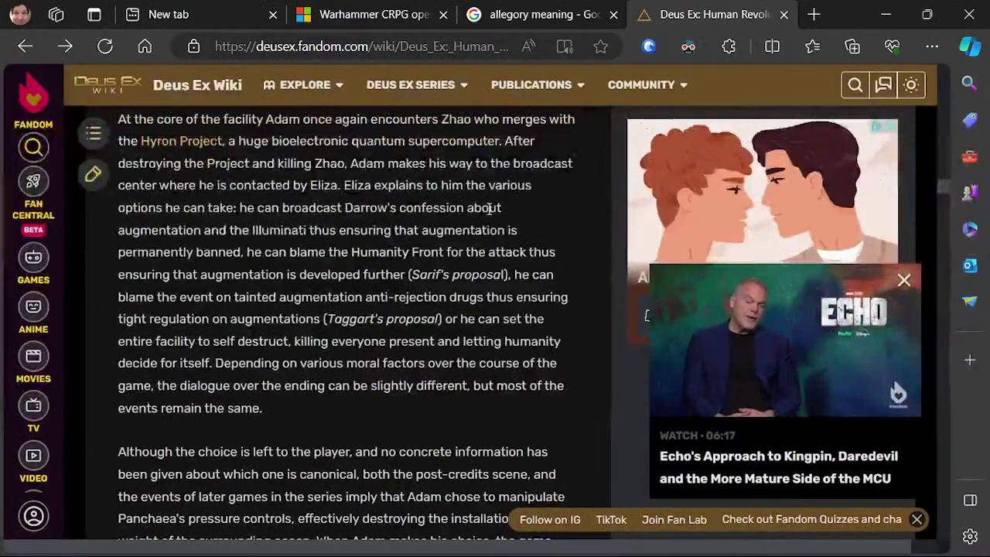
{"action": "key", "text": "alt+Tab"}
{"action": "key", "text": "alt+Tab"}
- Retitle the Word document 'Project Knowledge', then switch to the Edge allegory search
{"action": "scroll", "coordinate": [504, 221], "scroll_direction": "up", "scroll_amount": 10}
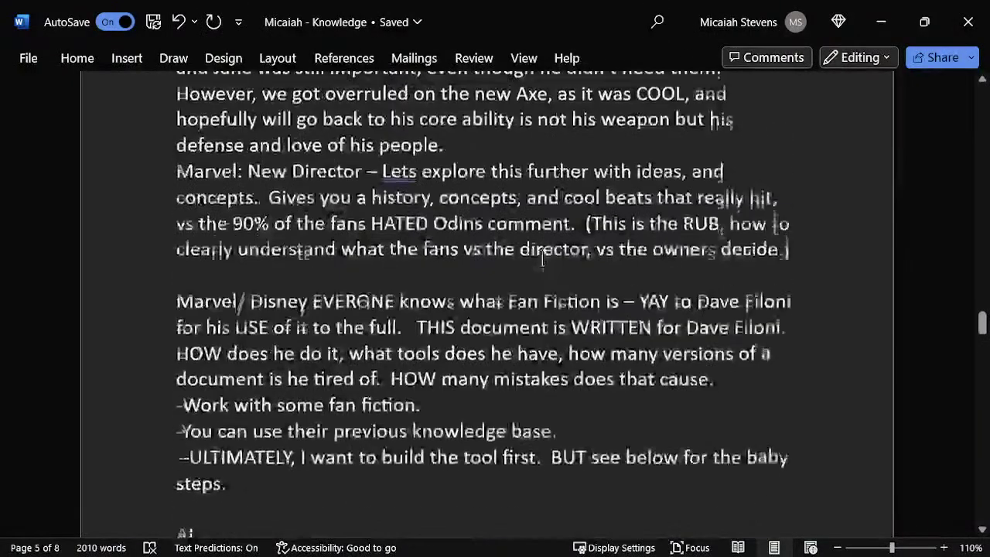
{"action": "key", "text": "ctrl+Home"}
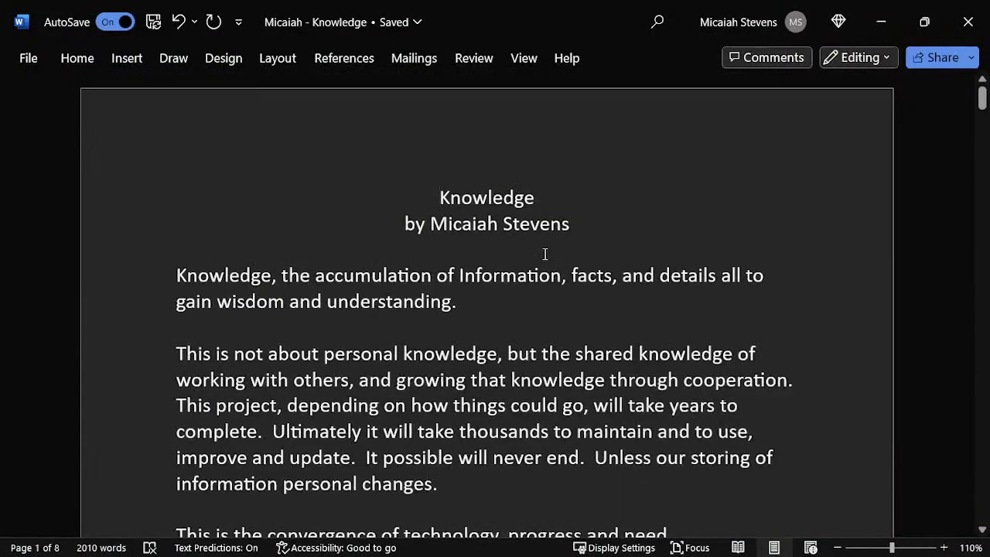
{"action": "key", "text": "ctrl+End"}
{"action": "key", "text": "ctrl+Home"}
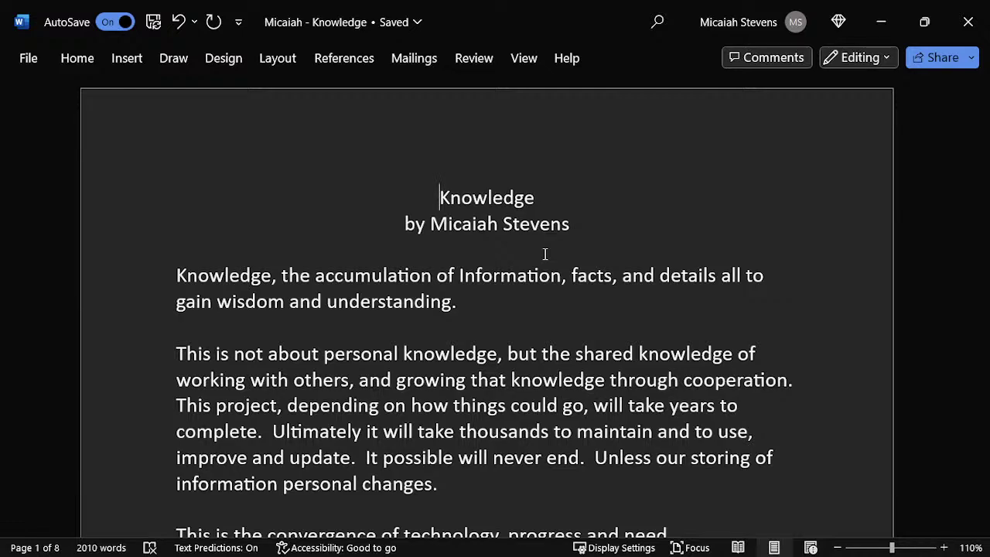
{"action": "type", "text": "Project"}
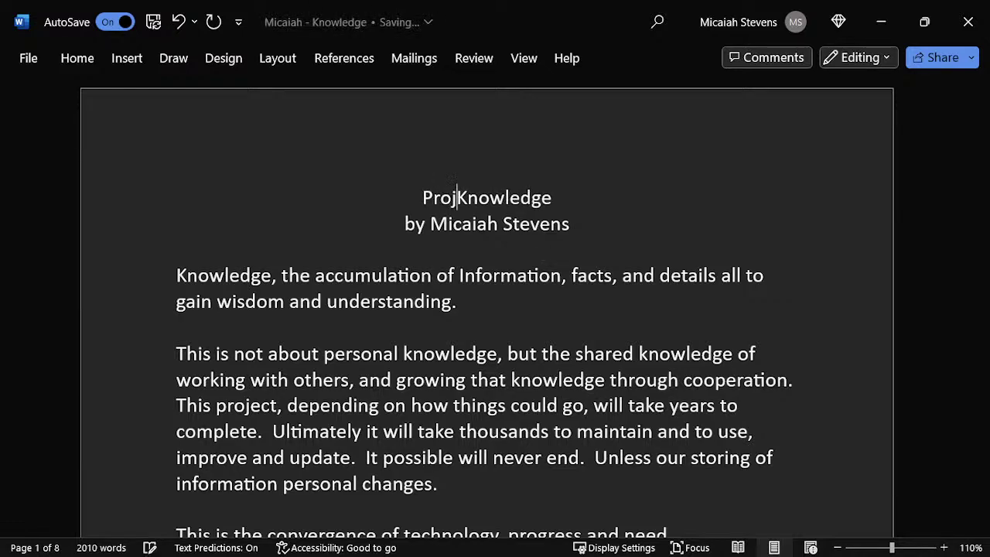
{"action": "left_click", "coordinate": [545, 254]}
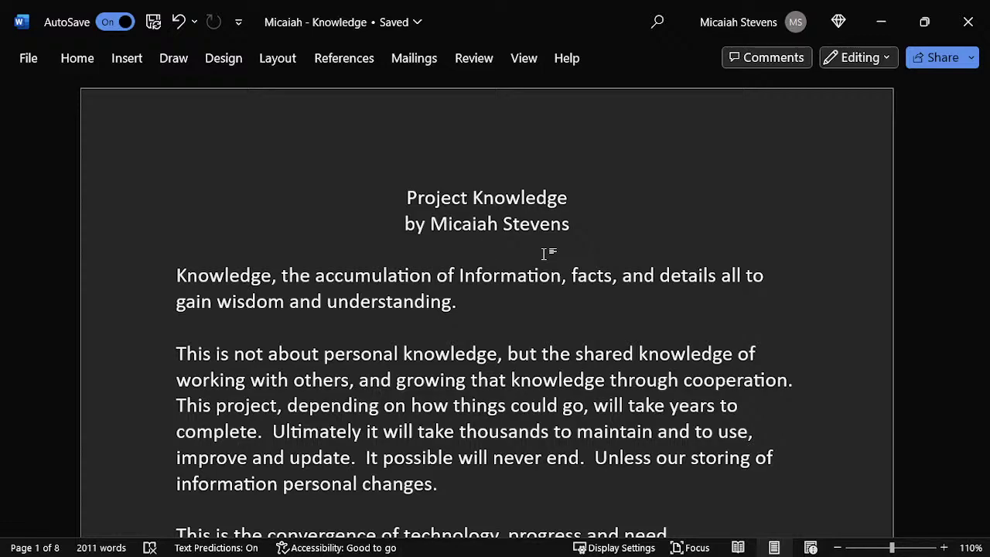
{"action": "key", "text": "alt"}
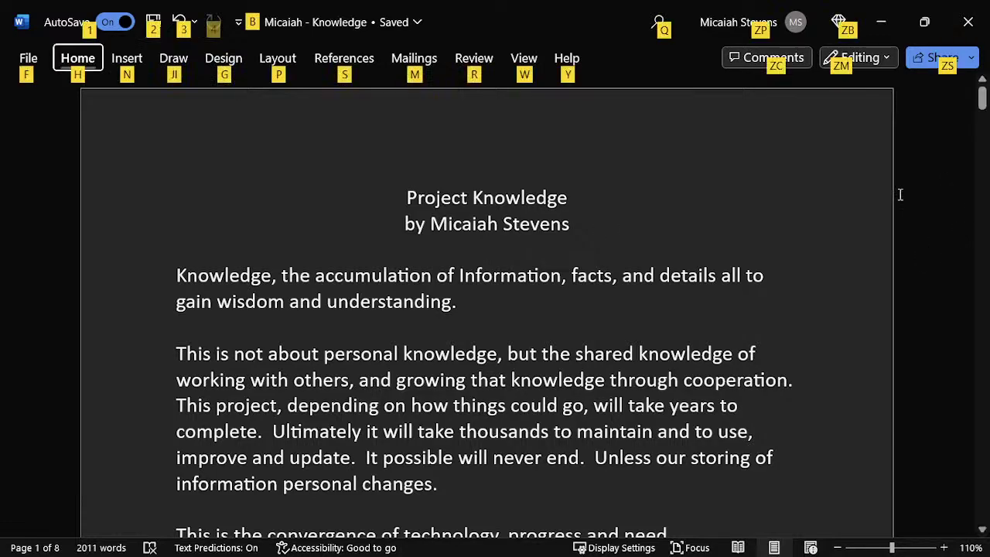
{"action": "key", "text": "alt+Tab"}
{"action": "key", "text": "alt+Tab"}
{"action": "key", "text": "alt+Tab"}
{"action": "key", "text": "alt+Tab"}
{"action": "key", "text": "alt+Tab"}
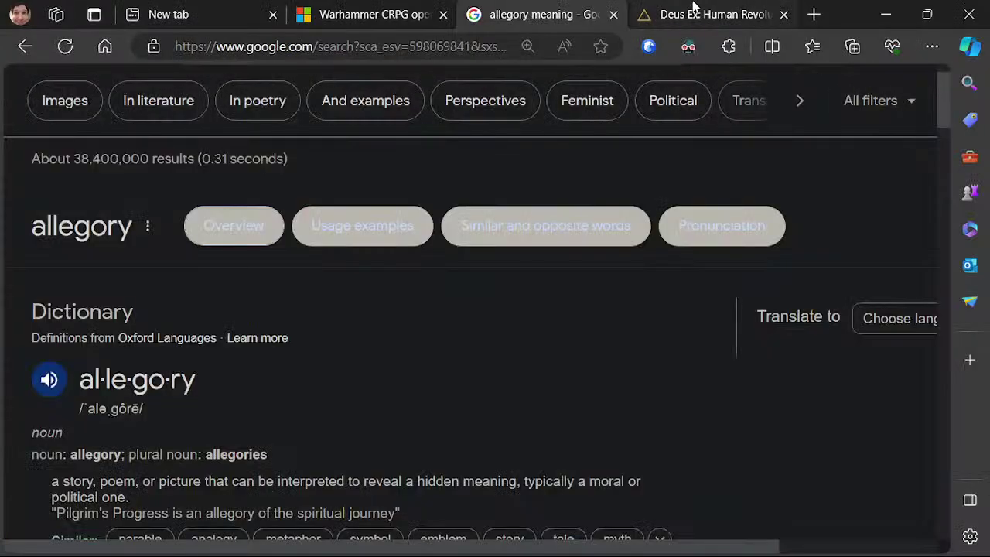
- Close Edge's allegory meaning and New tab tabs, then switch back to Obsidian
{"action": "left_click", "coordinate": [690, 10]}
{"action": "left_click", "coordinate": [579, 12]}
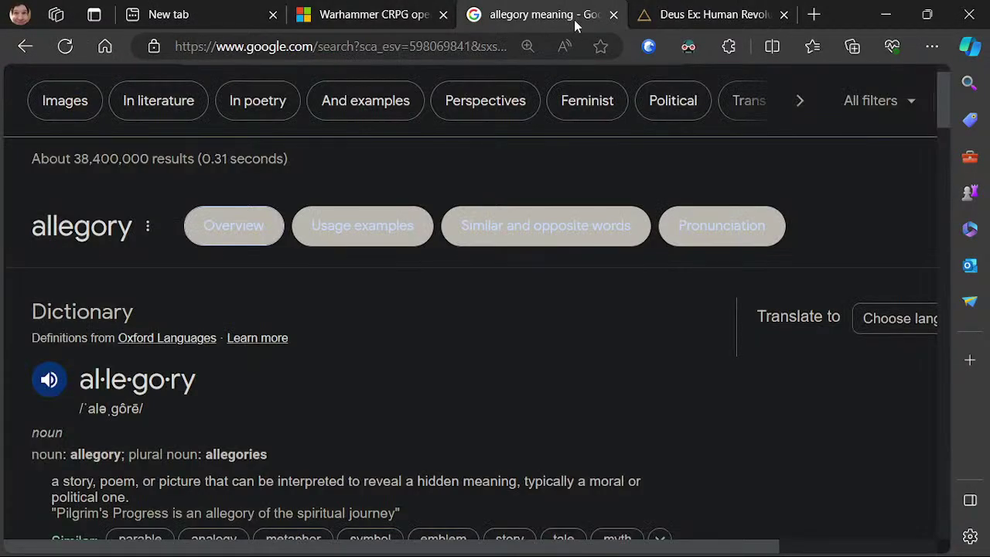
{"action": "left_click", "coordinate": [616, 14]}
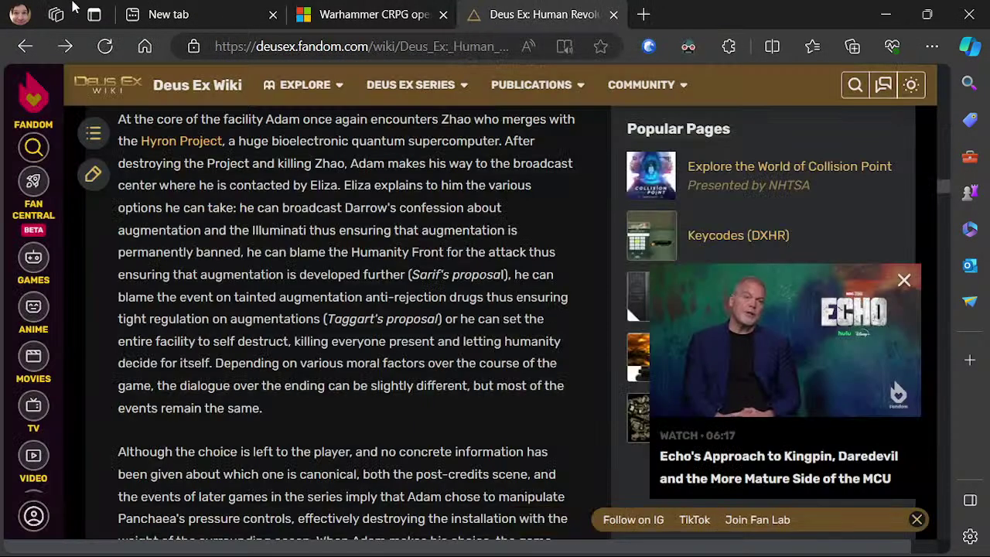
{"action": "left_click", "coordinate": [275, 13]}
{"action": "left_click", "coordinate": [317, 14]}
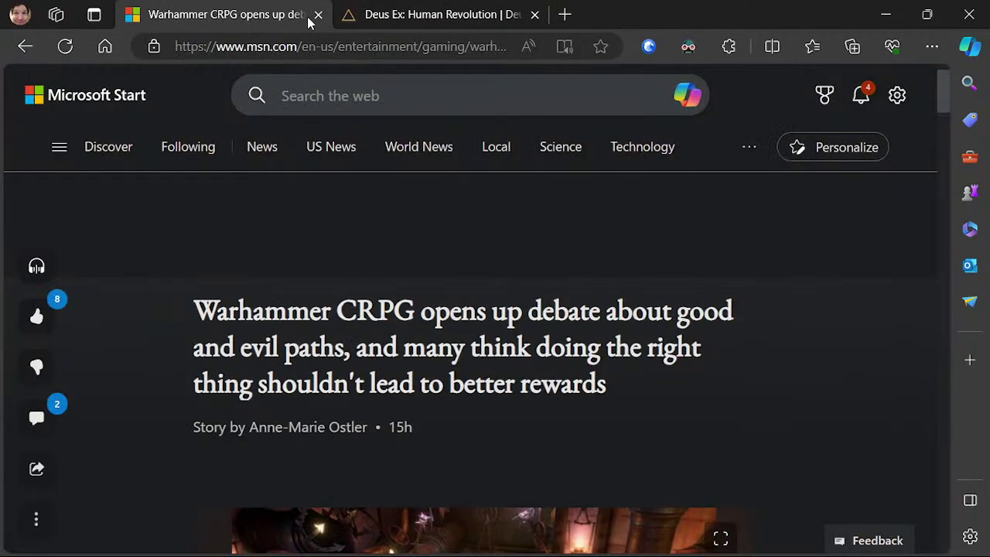
{"action": "key", "text": "alt+Tab"}
{"action": "key", "text": "alt+Tab"}
{"action": "key", "text": "alt+Tab"}
{"action": "key", "text": "alt+Tab"}
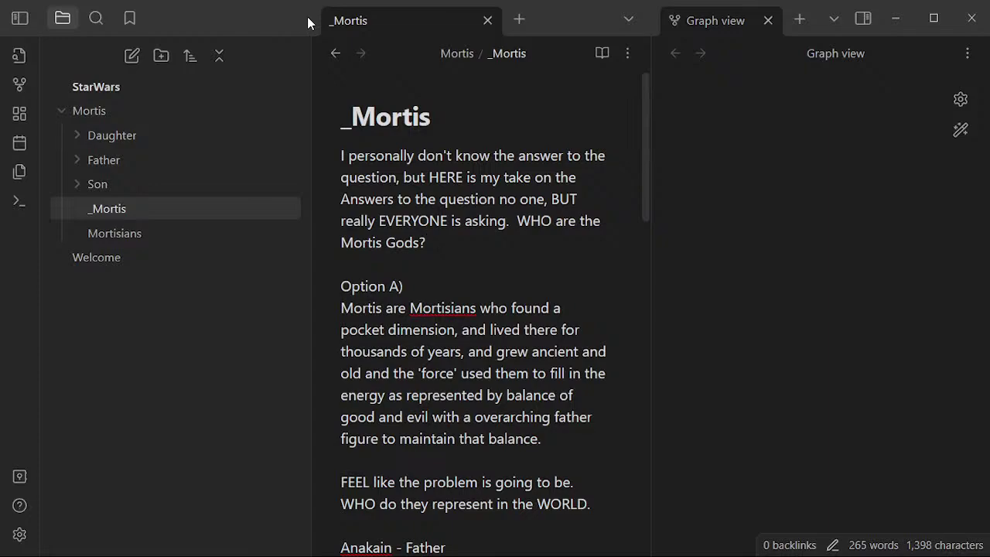
- Switch from the _Mortis note to the Project Knowledge Word document
{"action": "key", "text": "alt+Tab"}
{"action": "key", "text": "alt+Tab"}
{"action": "key", "text": "alt+Tab"}
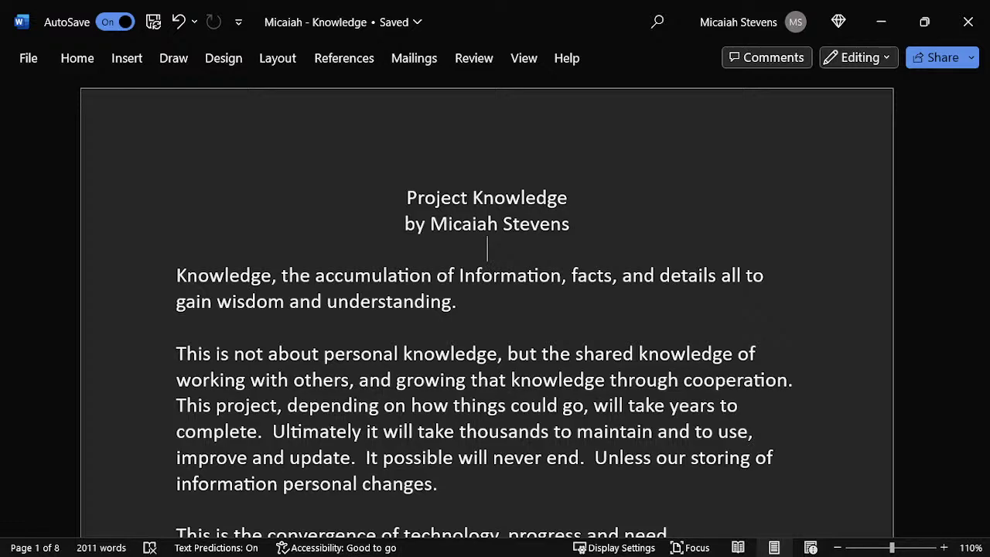
- Go to Edge's Warhammer CRPG article, opening and closing a spare new tab
{"action": "key", "text": "alt+Tab"}
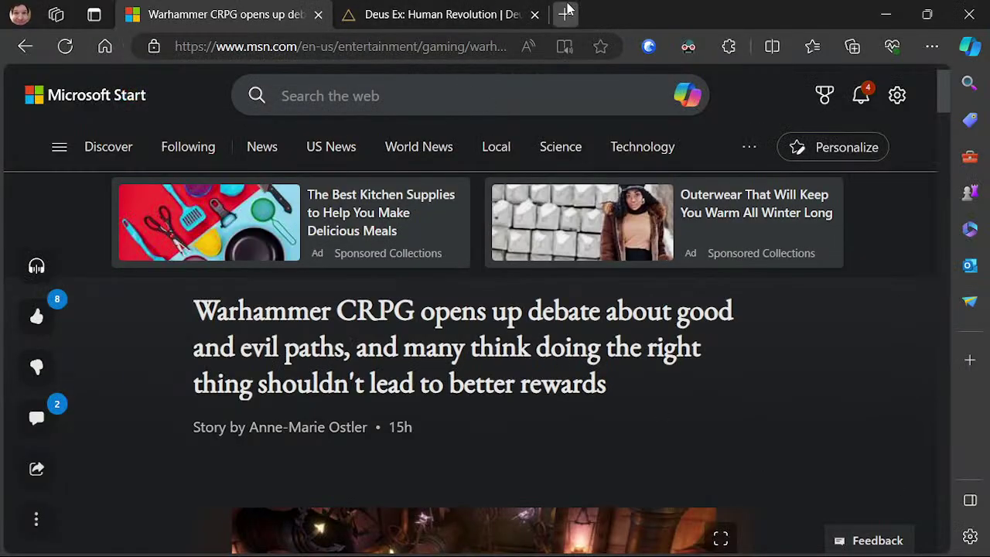
{"action": "left_click", "coordinate": [565, 14]}
{"action": "key", "text": "ctrl+w"}
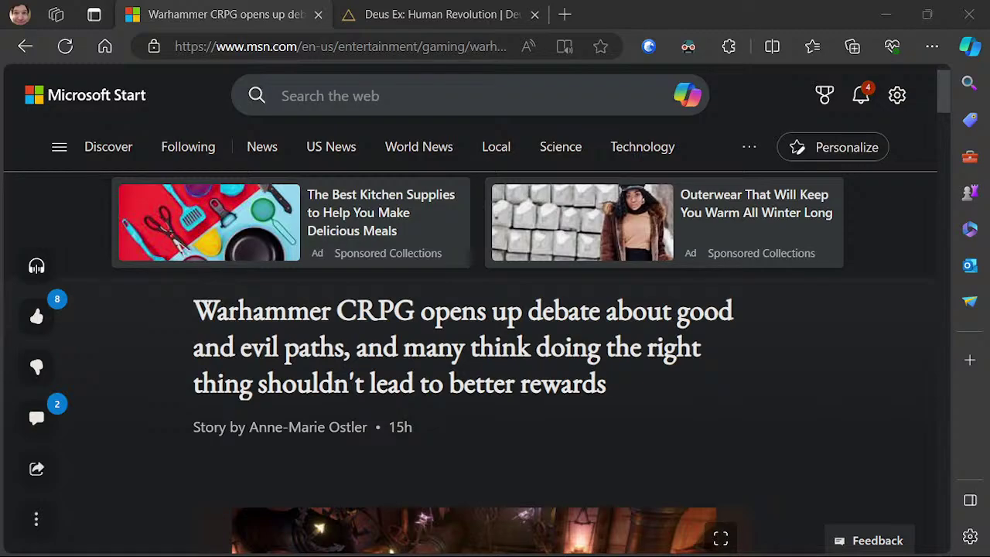
{"action": "mouse_move", "coordinate": [709, 475]}
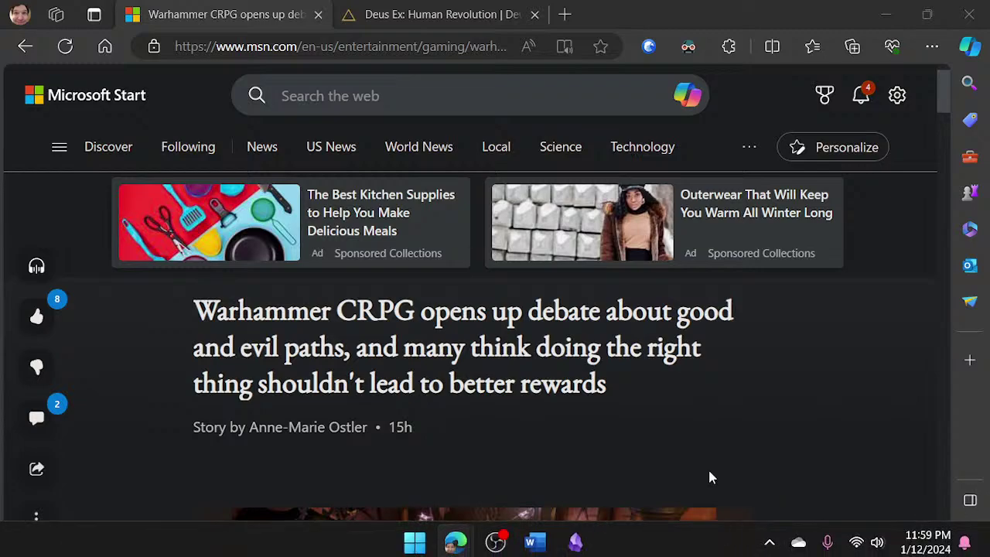
{"action": "key", "text": "alt+Tab"}
{"action": "key", "text": "alt+Tab"}
{"action": "key", "text": "alt+Tab"}
{"action": "key", "text": "alt+Tab"}
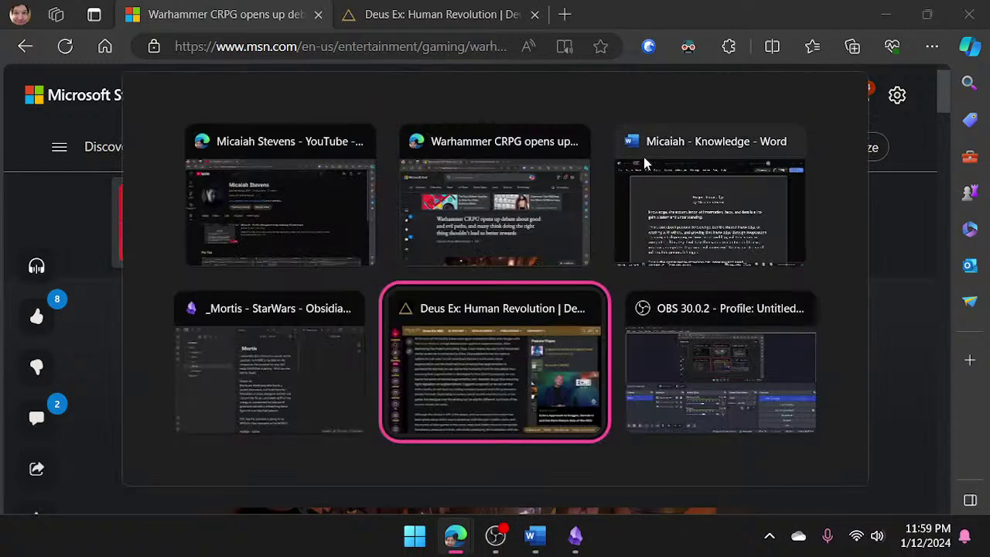
{"action": "key", "text": "Escape"}
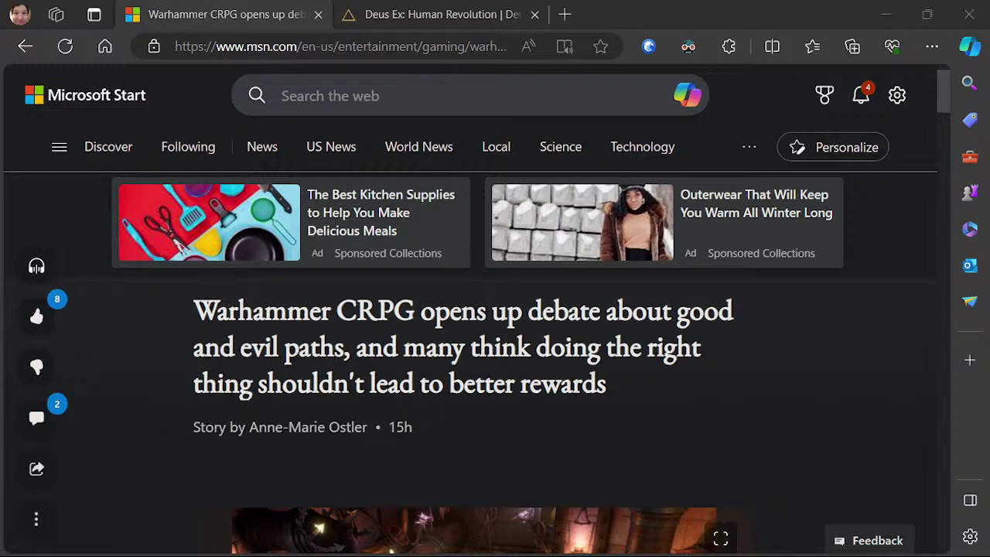
{"action": "scroll", "coordinate": [503, 347], "scroll_direction": "down", "scroll_amount": 1}
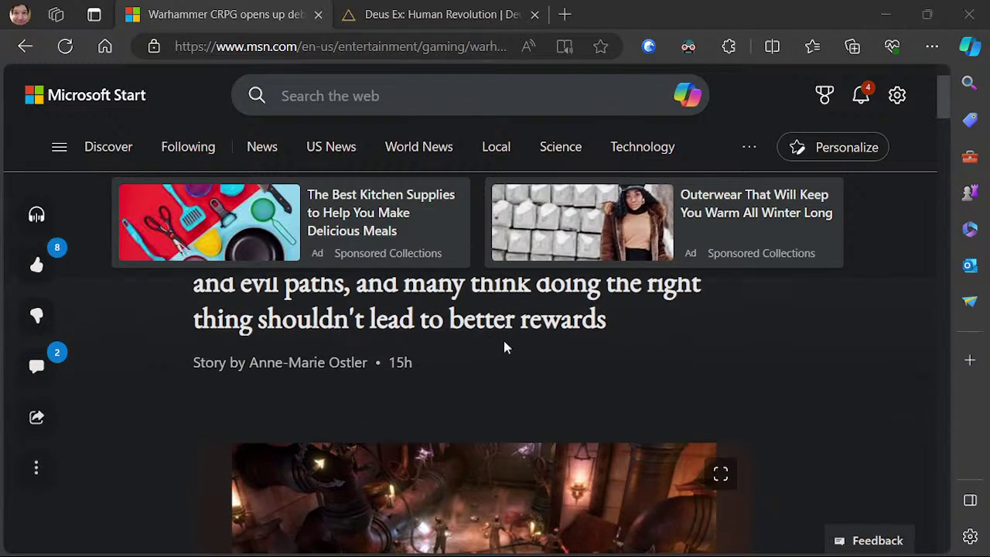
{"action": "scroll", "coordinate": [507, 344], "scroll_direction": "up", "scroll_amount": 2}
- Glance at the Deus Ex wiki tab, select the Warhammer CRPG headline, then switch to Word
{"action": "left_click", "coordinate": [429, 23]}
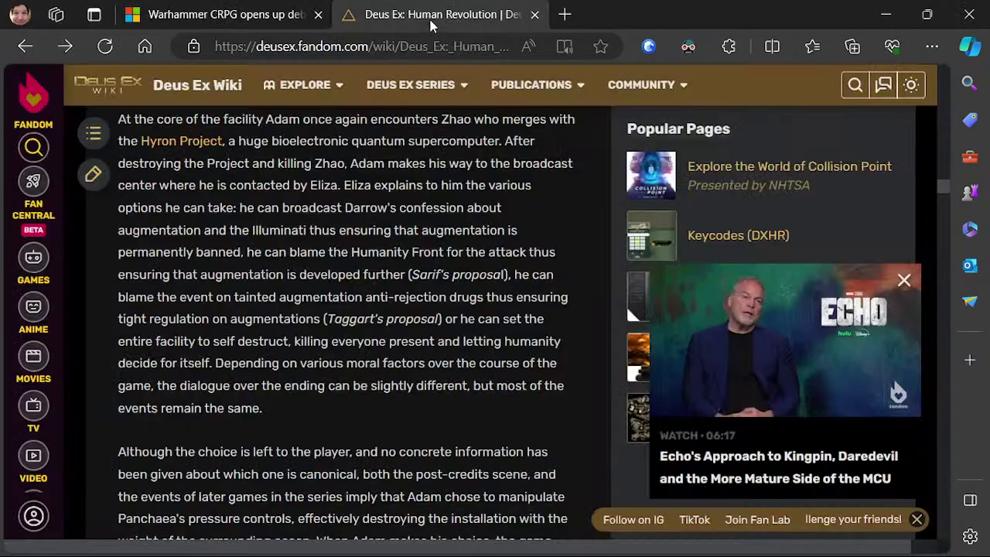
{"action": "scroll", "coordinate": [325, 194], "scroll_direction": "up", "scroll_amount": 5}
{"action": "scroll", "coordinate": [541, 256], "scroll_direction": "up", "scroll_amount": 3}
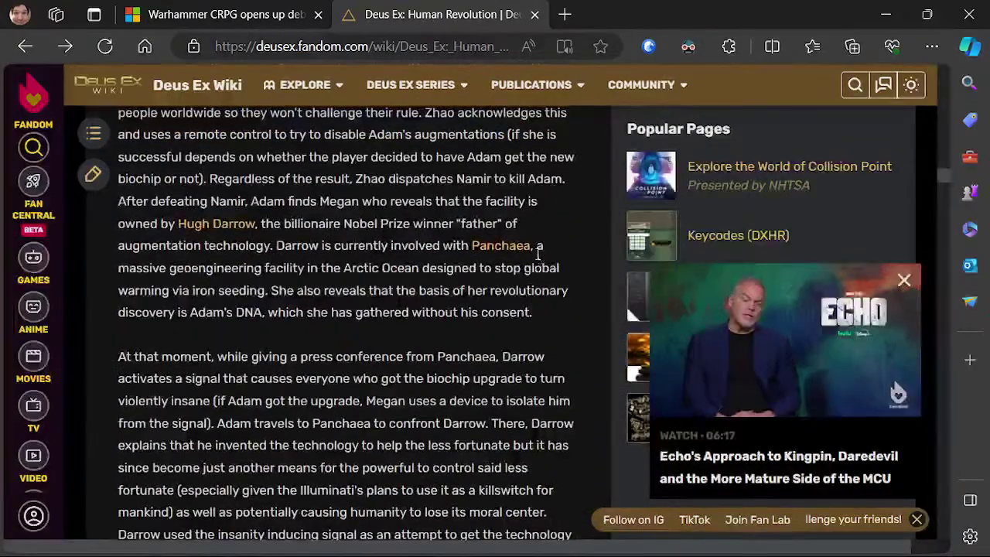
{"action": "scroll", "coordinate": [539, 254], "scroll_direction": "up", "scroll_amount": 10}
{"action": "left_click", "coordinate": [242, 8]}
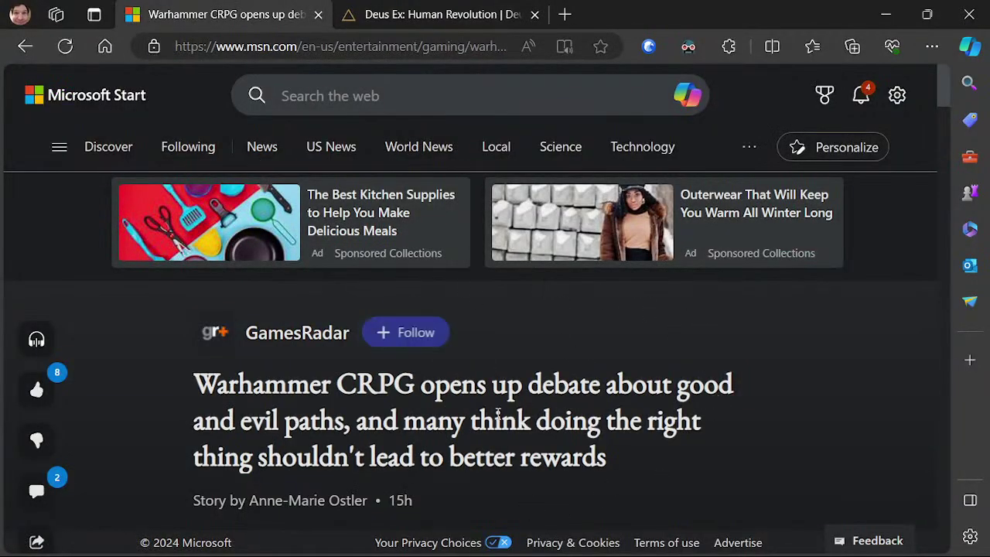
{"action": "scroll", "coordinate": [626, 349], "scroll_direction": "down", "scroll_amount": 1}
{"action": "scroll", "coordinate": [572, 373], "scroll_direction": "up", "scroll_amount": 1}
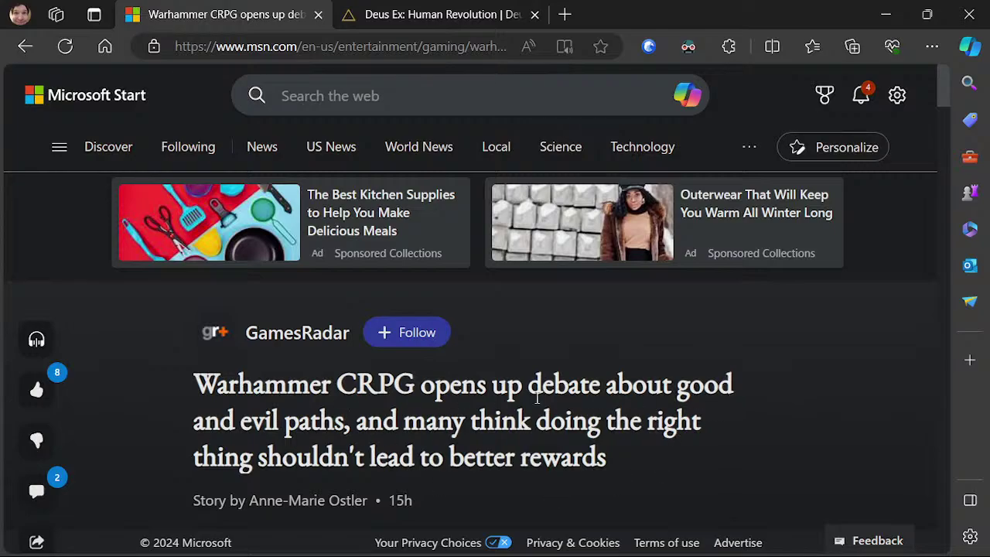
{"action": "left_click_drag", "start_coordinate": [323, 385], "coordinate": [621, 457]}
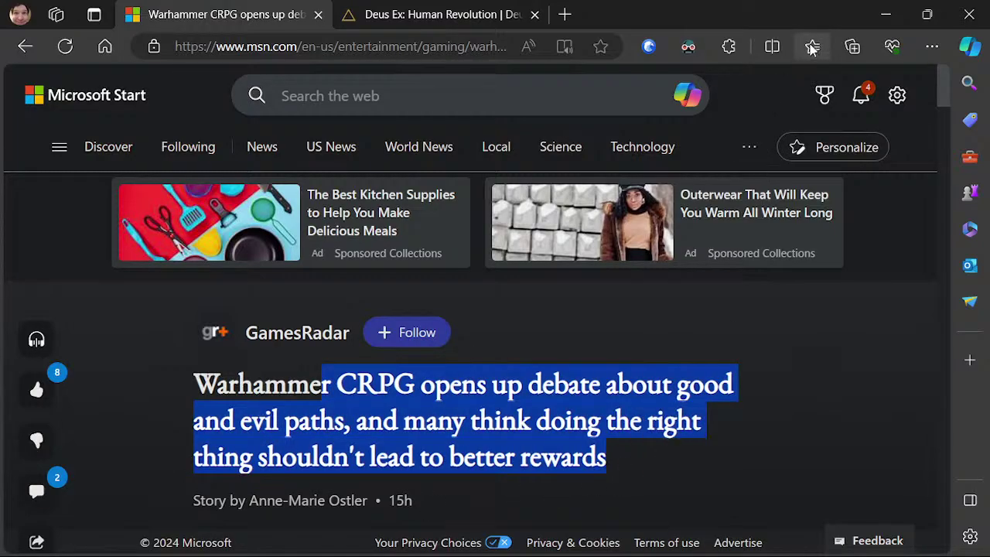
{"action": "key", "text": "alt+Tab"}
{"action": "key", "text": "alt+Tab"}
{"action": "key", "text": "alt+Tab"}
{"action": "key", "text": "alt+Tab"}
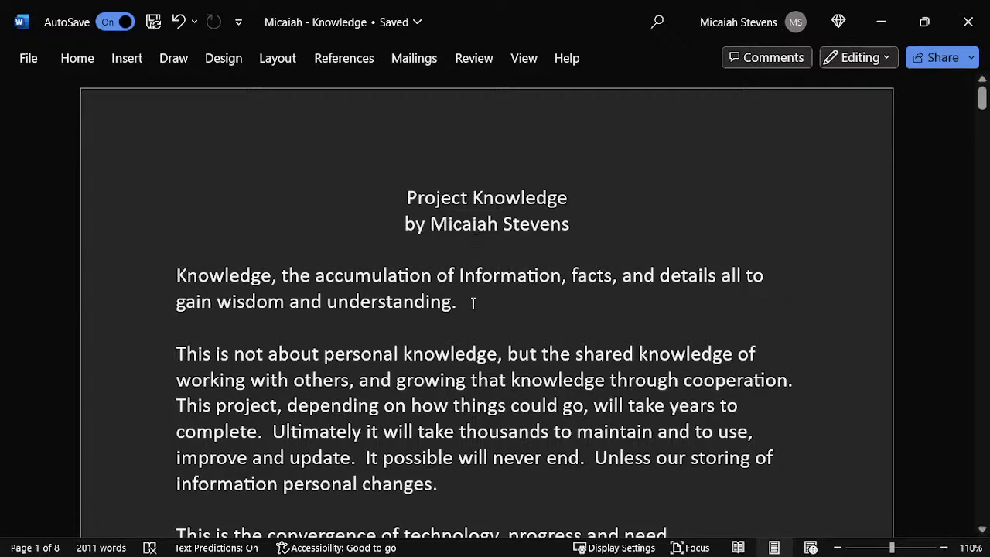
- Place the insertion point under the Project Knowledge title
{"action": "scroll", "coordinate": [476, 271], "scroll_direction": "down", "scroll_amount": 1}
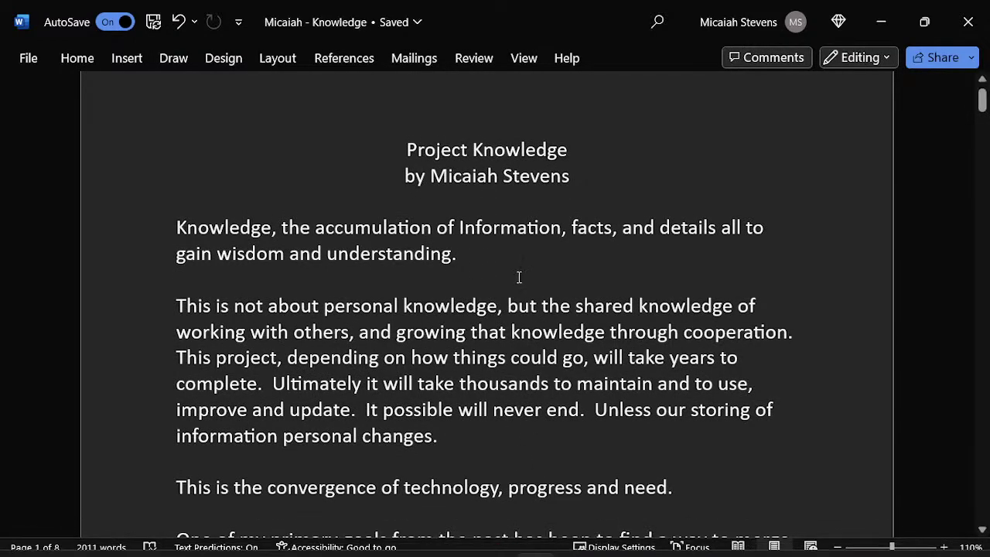
{"action": "scroll", "coordinate": [516, 265], "scroll_direction": "up", "scroll_amount": 1}
{"action": "left_click", "coordinate": [514, 248]}
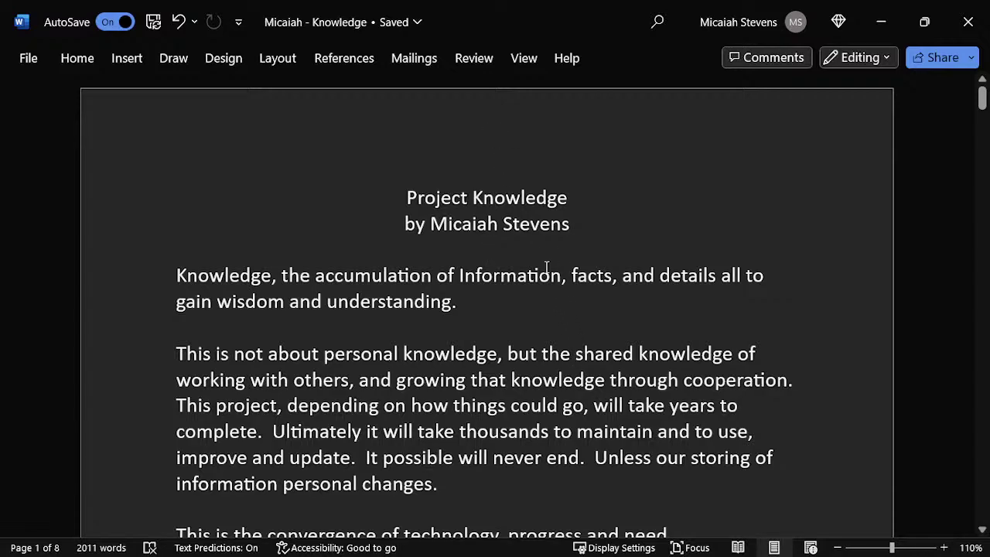
{"action": "left_click", "coordinate": [518, 317]}
{"action": "left_click", "coordinate": [512, 255]}
{"action": "scroll", "coordinate": [526, 313], "scroll_direction": "down", "scroll_amount": 3}
{"action": "scroll", "coordinate": [541, 329], "scroll_direction": "up", "scroll_amount": 2}
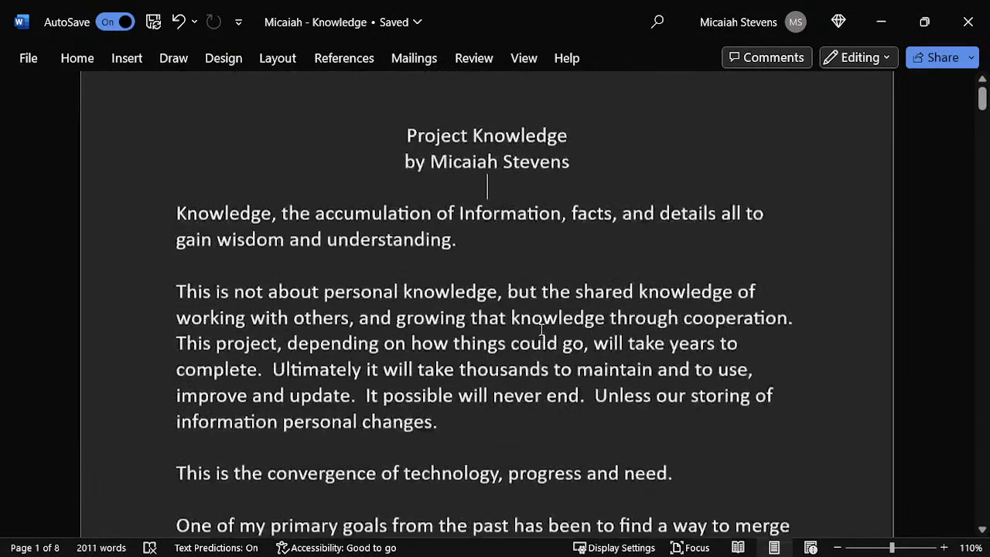
{"action": "scroll", "coordinate": [541, 329], "scroll_direction": "up", "scroll_amount": 2}
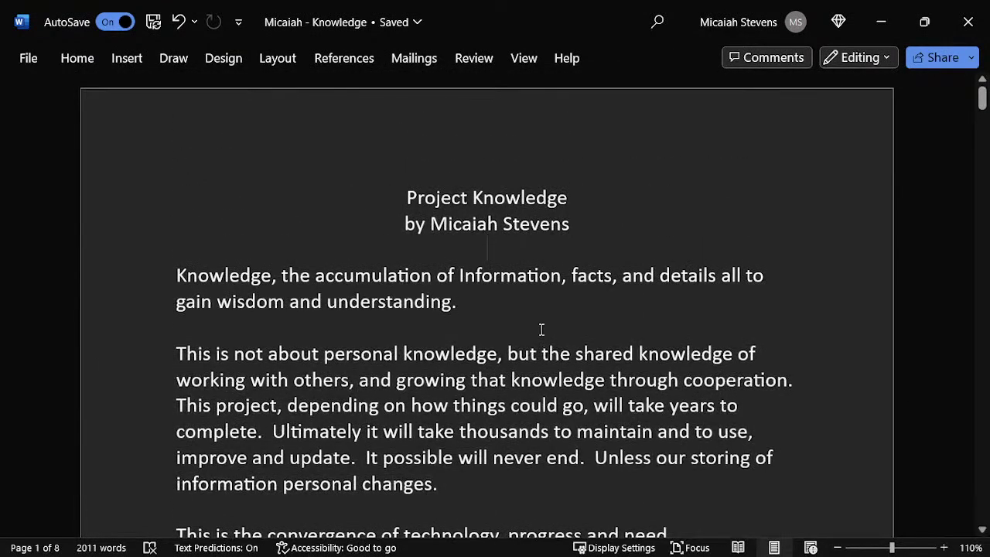
- Step the insertion point through the byline and first paragraph, then switch to the Deus Ex wiki
{"action": "mouse_move", "coordinate": [572, 526]}
{"action": "key", "text": "Up"}
{"action": "key", "text": "Up"}
{"action": "key", "text": "Up"}
{"action": "key", "text": "Up"}
{"action": "key", "text": "Down"}
{"action": "key", "text": "Down"}
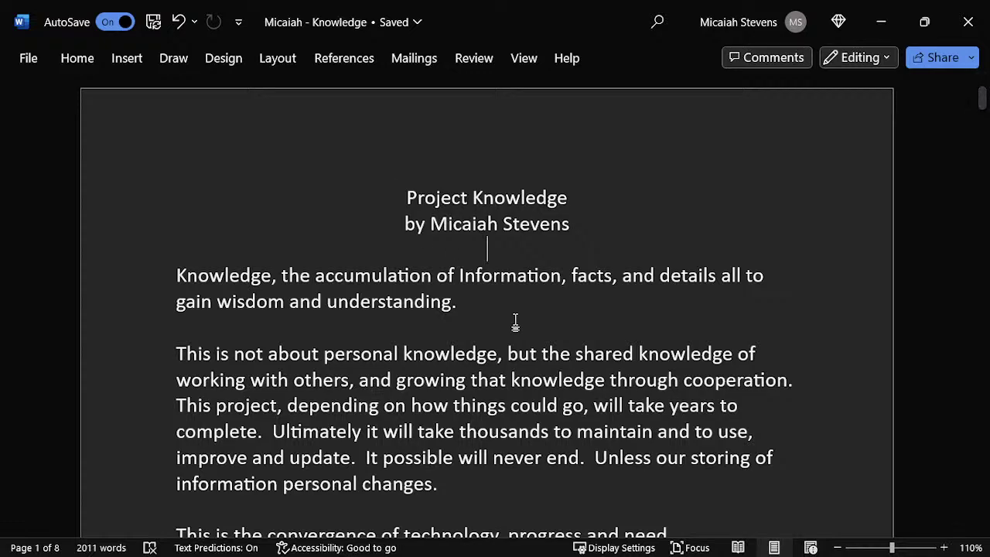
{"action": "key", "text": "Down"}
{"action": "key", "text": "Down"}
{"action": "key", "text": "Down"}
{"action": "key", "text": "Down"}
{"action": "key", "text": "Up"}
{"action": "key", "text": "Up"}
{"action": "key", "text": "Up"}
{"action": "key", "text": "Up"}
{"action": "key", "text": "Up"}
{"action": "key", "text": "Up"}
{"action": "key", "text": "Down"}
{"action": "key", "text": "Down"}
{"action": "key", "text": "Down"}
{"action": "key", "text": "Up"}
{"action": "key", "text": "Up"}
{"action": "key", "text": "Up"}
{"action": "key", "text": "Down"}
{"action": "key", "text": "Down"}
{"action": "key", "text": "Down"}
{"action": "key", "text": "Down"}
{"action": "key", "text": "Down"}
{"action": "key", "text": "Down"}
{"action": "key", "text": "Up"}
{"action": "key", "text": "Up"}
{"action": "key", "text": "Up"}
{"action": "key", "text": "Up"}
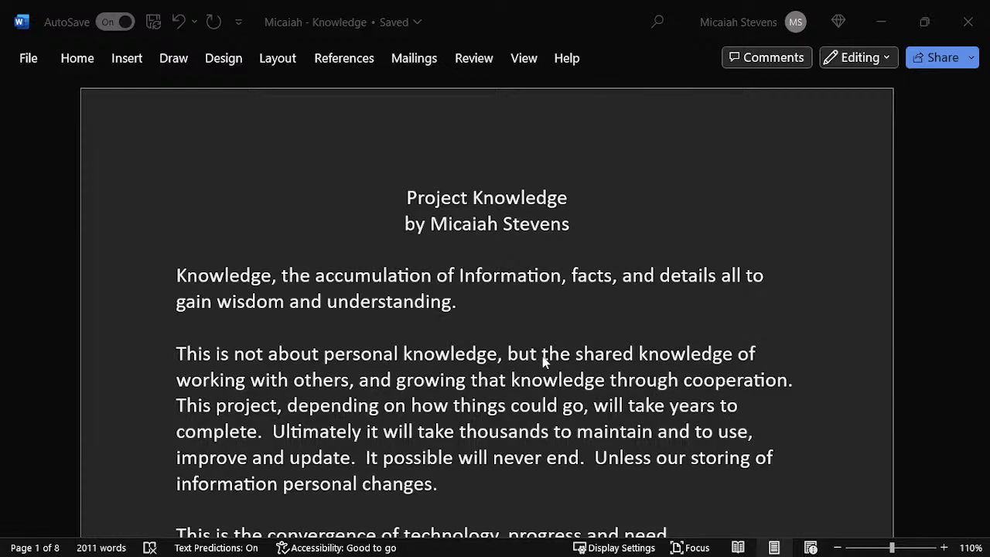
{"action": "key", "text": "alt+Tab"}
{"action": "key", "text": "alt+Tab"}
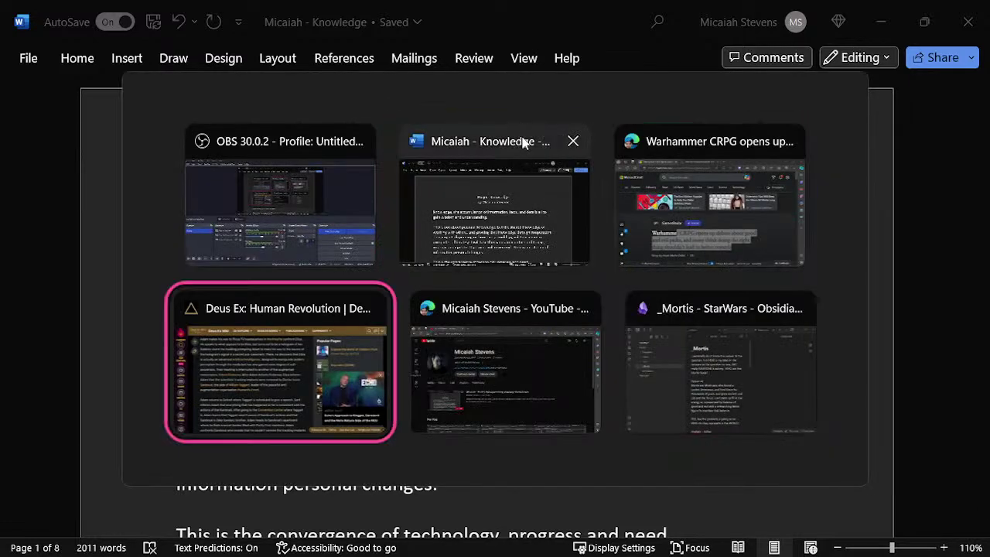
{"action": "scroll", "coordinate": [502, 258], "scroll_direction": "up", "scroll_amount": 10}
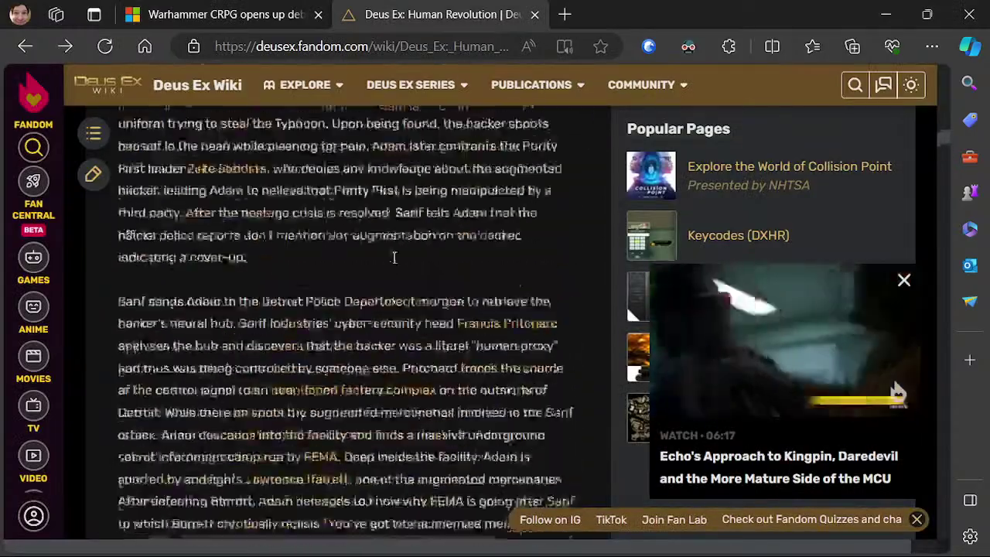
- Scroll the Deus Ex: Human Revolution wiki article back up to its top
{"action": "scroll", "coordinate": [402, 255], "scroll_direction": "up", "scroll_amount": 15}
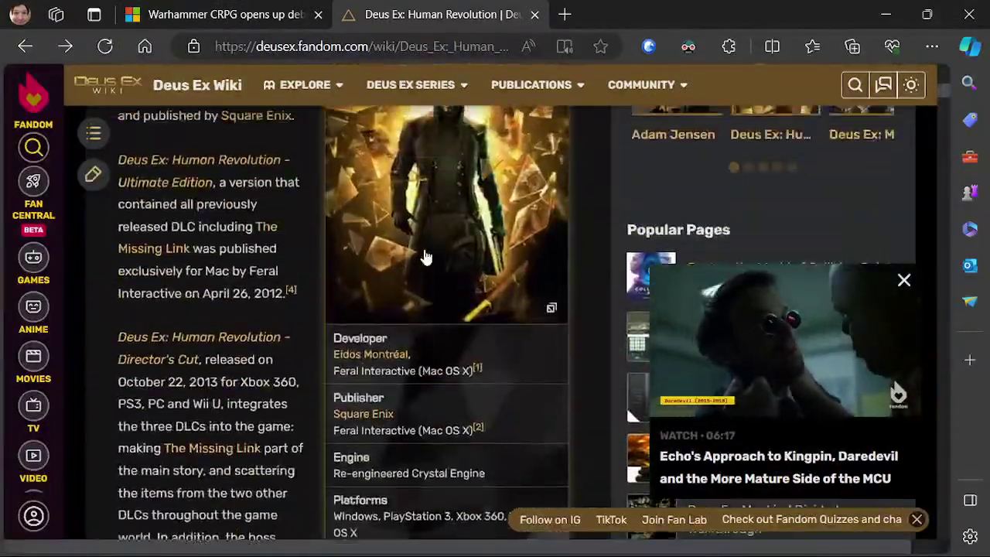
{"action": "scroll", "coordinate": [424, 256], "scroll_direction": "up", "scroll_amount": 10}
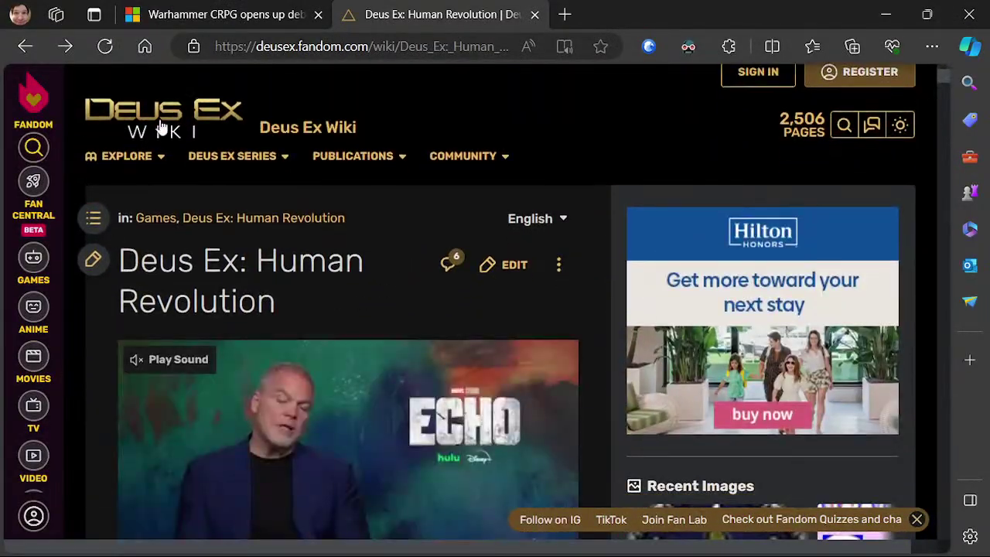
{"action": "scroll", "coordinate": [405, 234], "scroll_direction": "up", "scroll_amount": 1}
{"action": "mouse_move", "coordinate": [401, 230]}
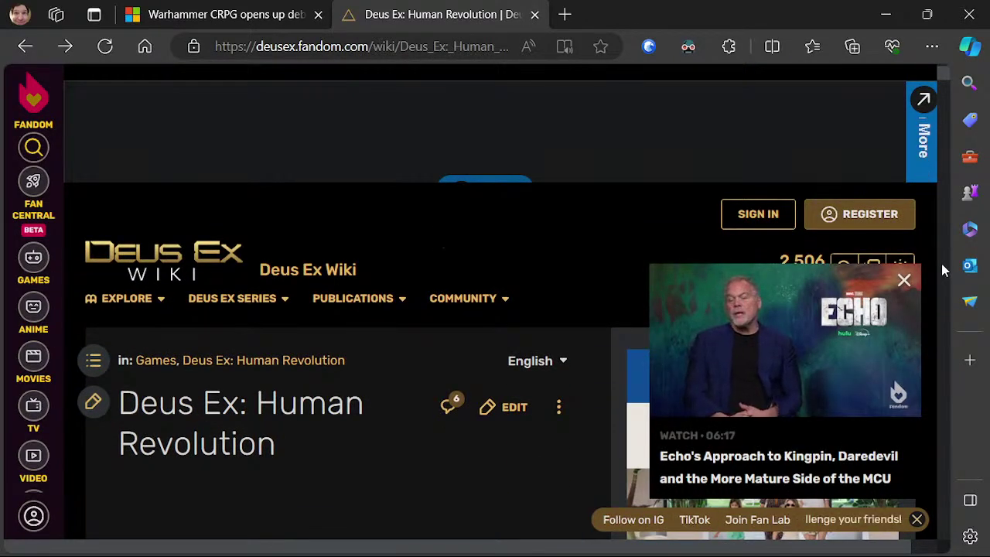
- Close the ECHO mini-player, switch to the Warhammer CRPG tab, and minimize Edge to reveal Word
{"action": "left_click", "coordinate": [904, 280]}
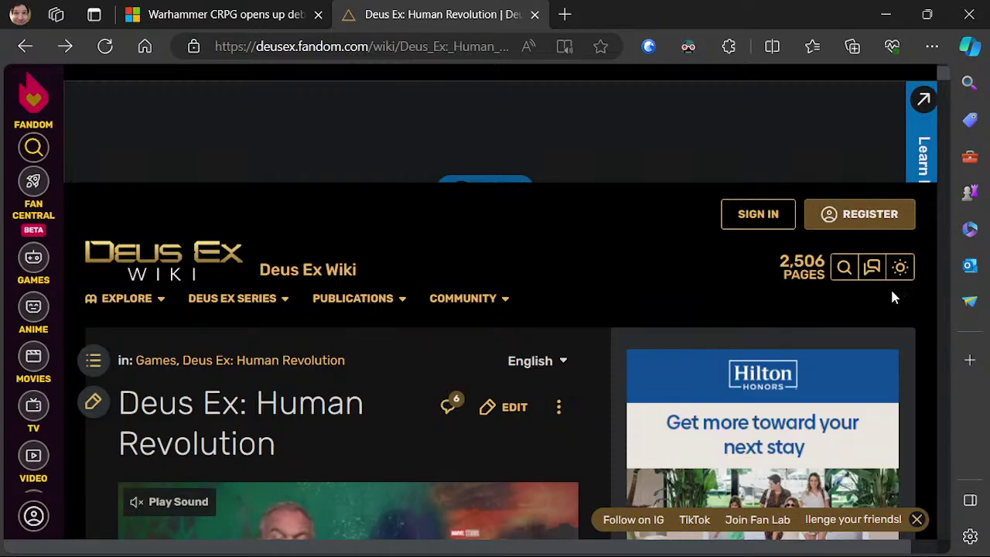
{"action": "left_click", "coordinate": [246, 8]}
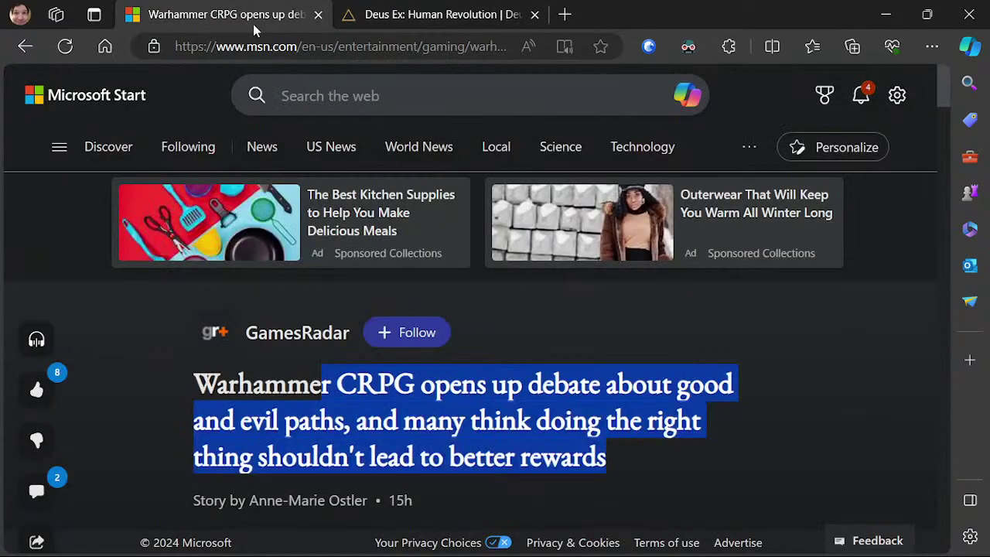
{"action": "left_click", "coordinate": [888, 11]}
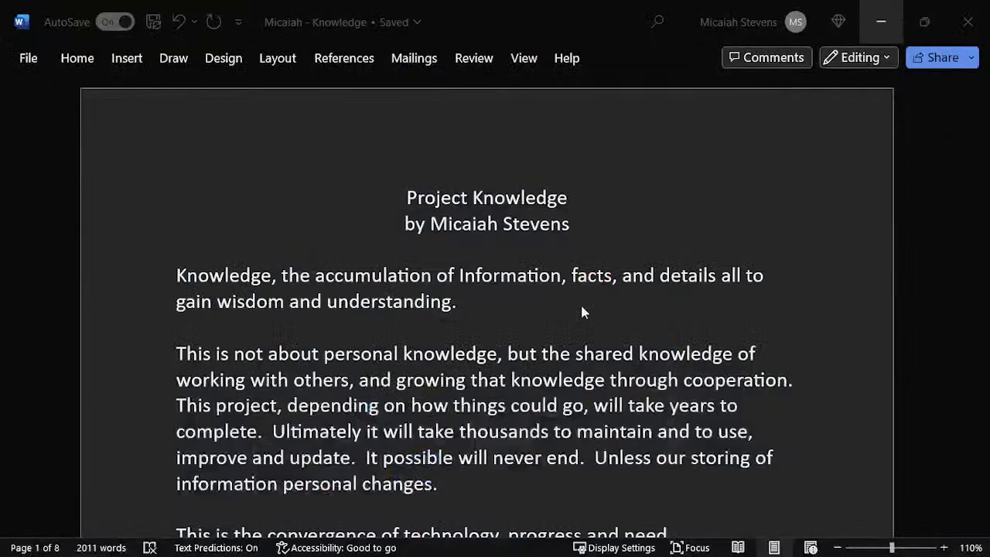
- Move the caret around the blank lines under the Project Knowledge title, then bring up the Alt+Tab switcher
{"action": "left_click", "coordinate": [489, 319]}
{"action": "left_click", "coordinate": [489, 250]}
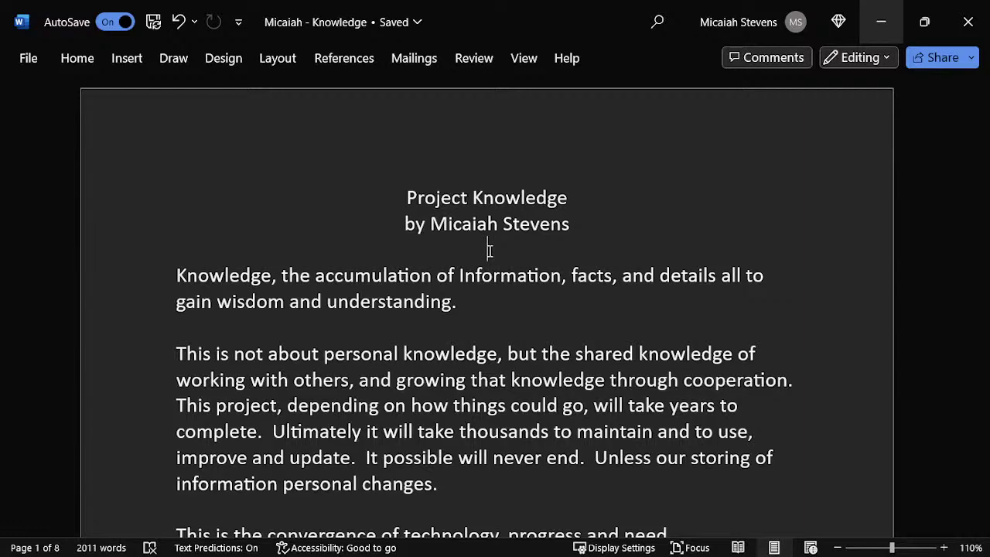
{"action": "left_click", "coordinate": [450, 324]}
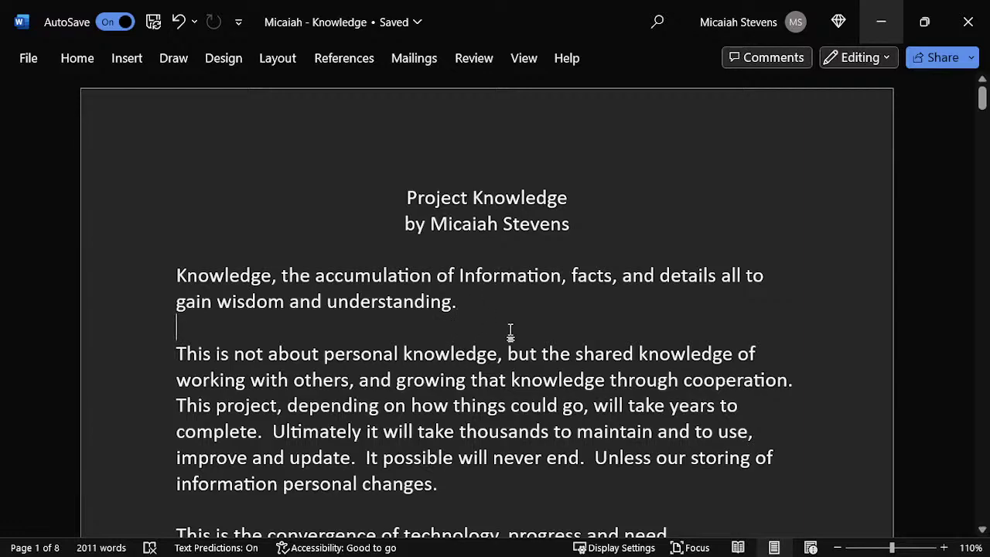
{"action": "left_click", "coordinate": [523, 257]}
{"action": "left_click", "coordinate": [513, 307]}
{"action": "left_click", "coordinate": [500, 327]}
{"action": "left_click", "coordinate": [504, 257]}
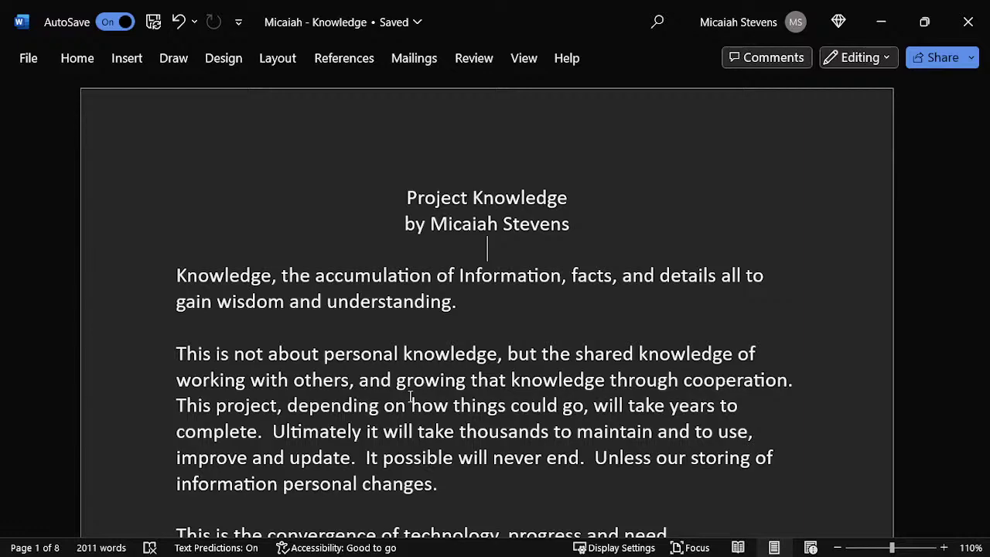
{"action": "key", "text": "alt+Tab"}
{"action": "key", "text": "alt+Tab"}
{"action": "key", "text": "alt+Tab"}
{"action": "key", "text": "alt+Tab"}
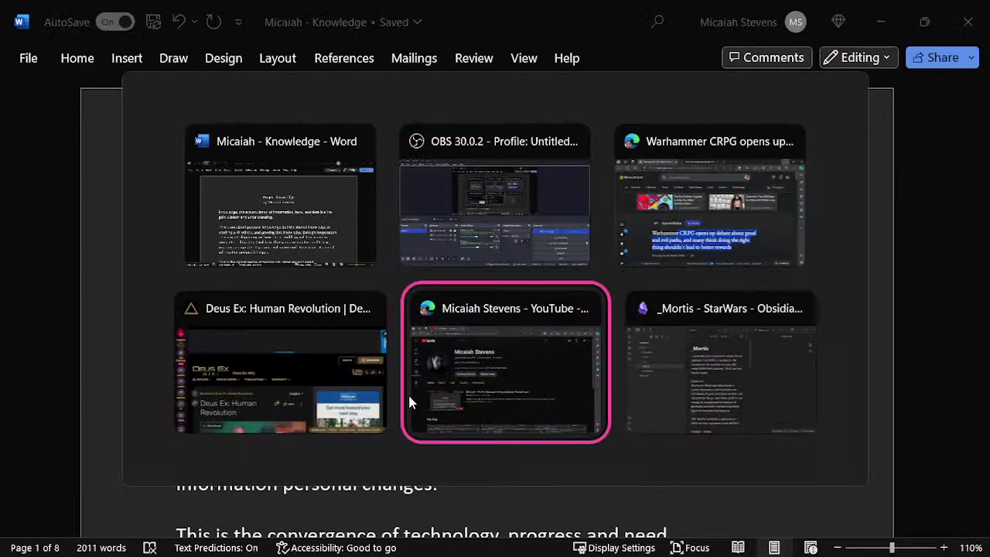
- Alt+Tab to the '_Mortis - StarWars - Obsidian' window
{"action": "key", "text": "alt+Tab"}
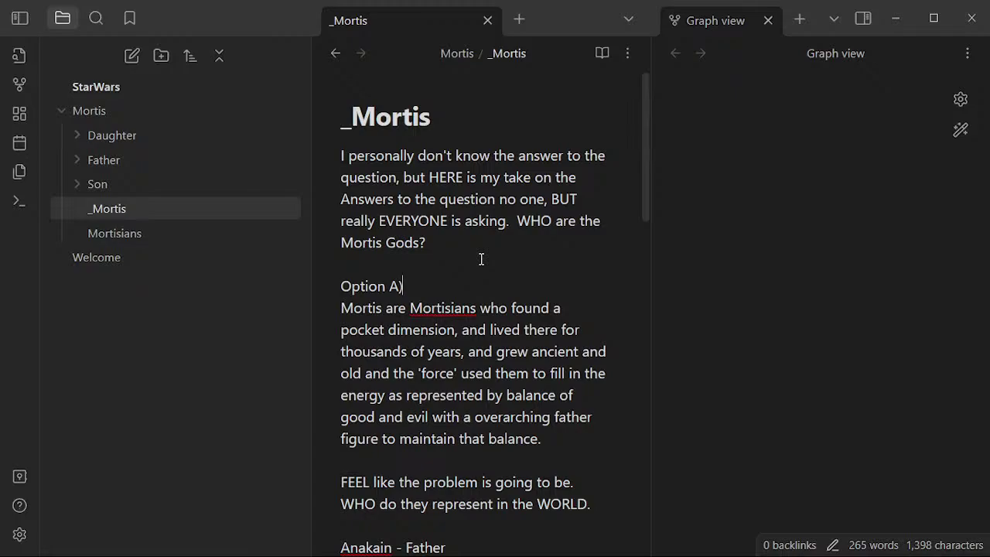
- Scroll through the _Mortis note and expand the Son folder in the vault
{"action": "scroll", "coordinate": [481, 259], "scroll_direction": "down", "scroll_amount": 10}
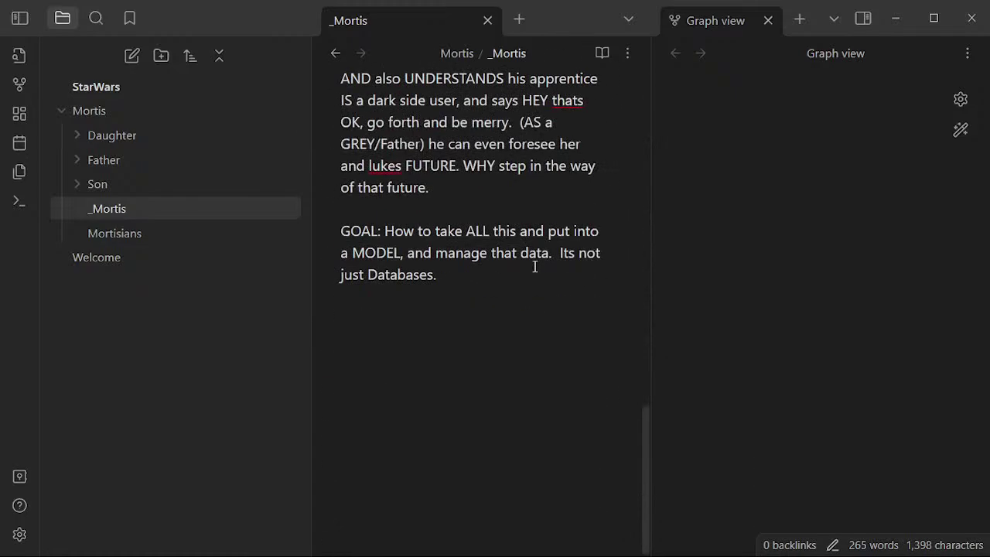
{"action": "scroll", "coordinate": [534, 265], "scroll_direction": "up", "scroll_amount": 7}
{"action": "scroll", "coordinate": [537, 265], "scroll_direction": "up", "scroll_amount": 3}
{"action": "left_click", "coordinate": [484, 123]}
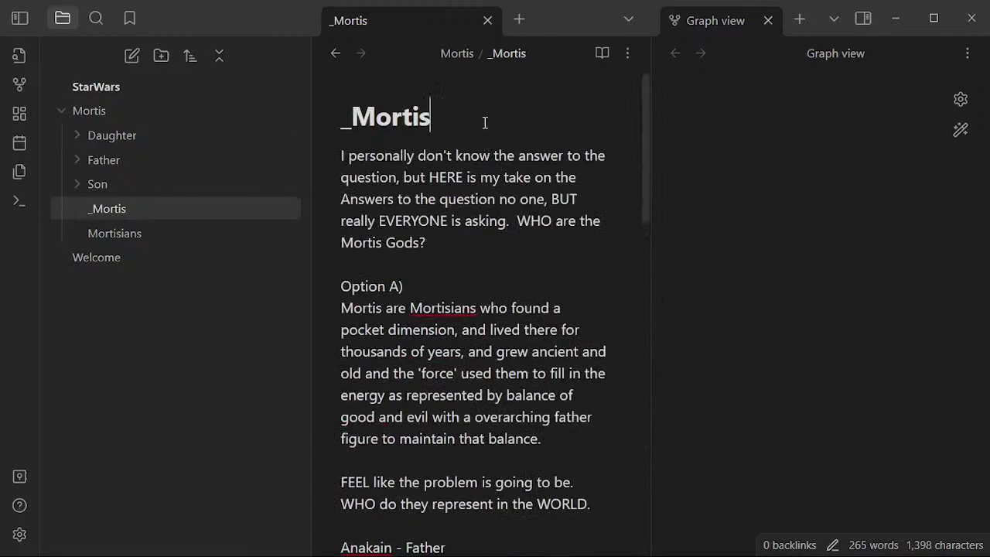
{"action": "left_click", "coordinate": [76, 188]}
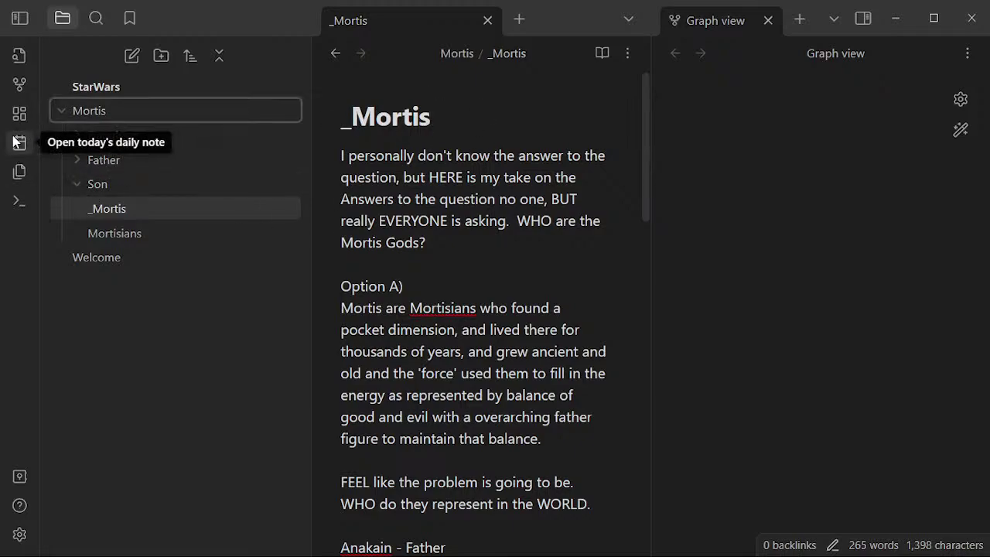
- Open graph view, close the duplicate graph pane, and reopen _Mortis from its node
{"action": "left_click", "coordinate": [17, 87]}
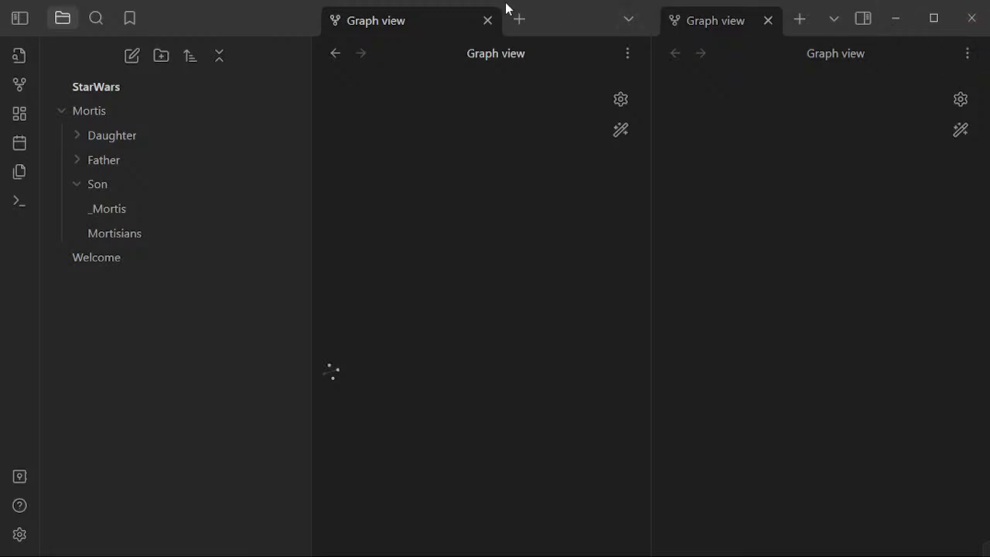
{"action": "left_click", "coordinate": [489, 21]}
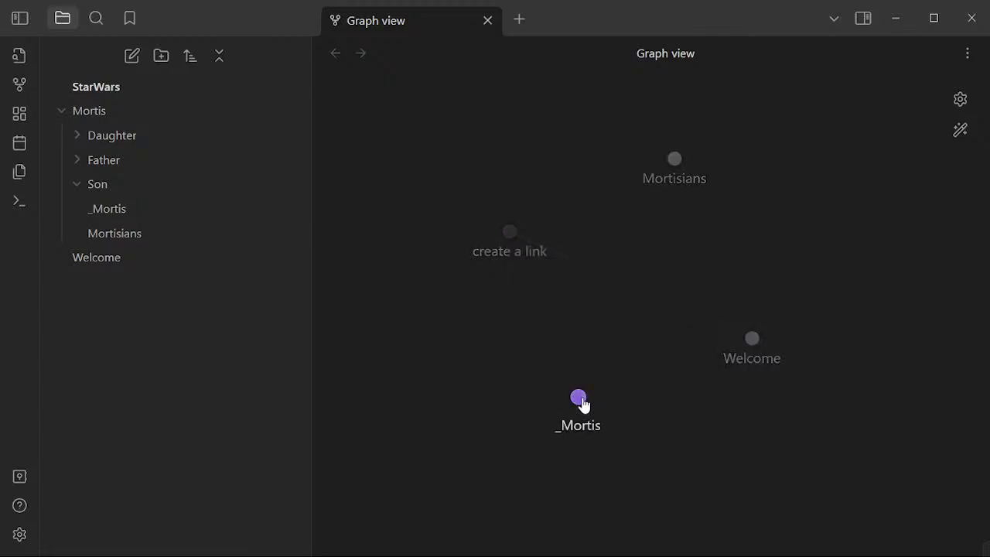
{"action": "left_click", "coordinate": [579, 403]}
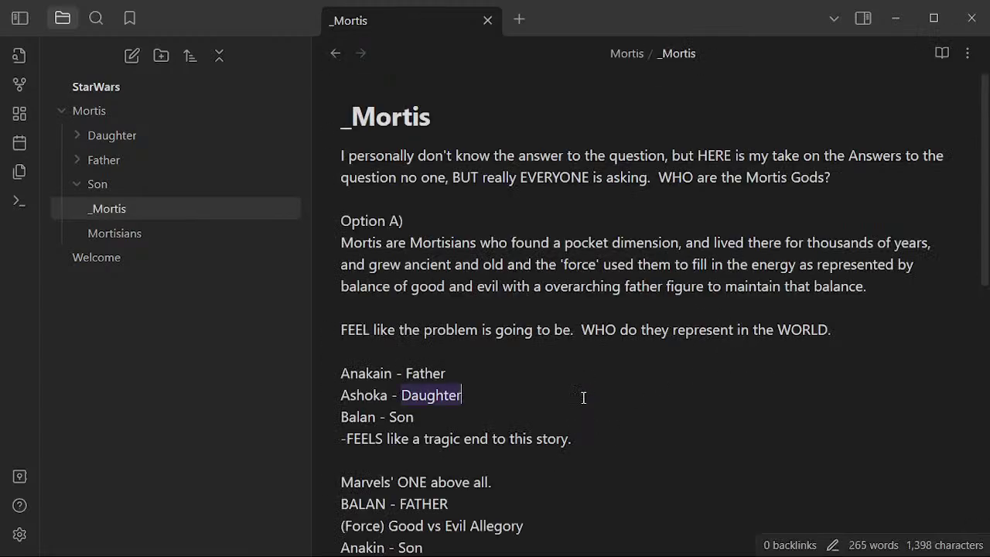
- Collapse the Son folder and scroll back to the top of the _Mortis note
{"action": "left_click", "coordinate": [175, 170]}
{"action": "left_click", "coordinate": [429, 190]}
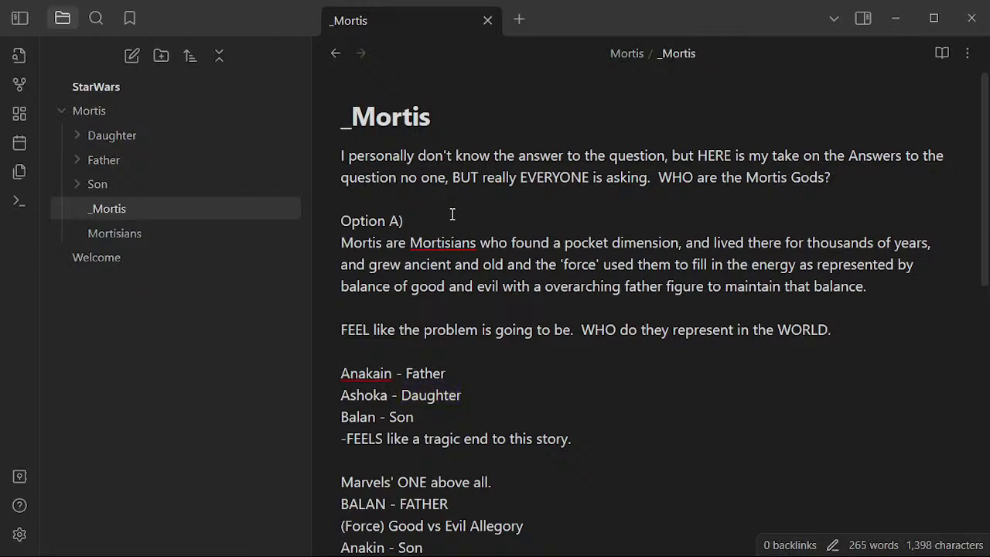
{"action": "scroll", "coordinate": [570, 376], "scroll_direction": "down", "scroll_amount": 8}
{"action": "scroll", "coordinate": [567, 350], "scroll_direction": "up", "scroll_amount": 7}
{"action": "scroll", "coordinate": [568, 351], "scroll_direction": "up", "scroll_amount": 2}
{"action": "left_click", "coordinate": [475, 126]}
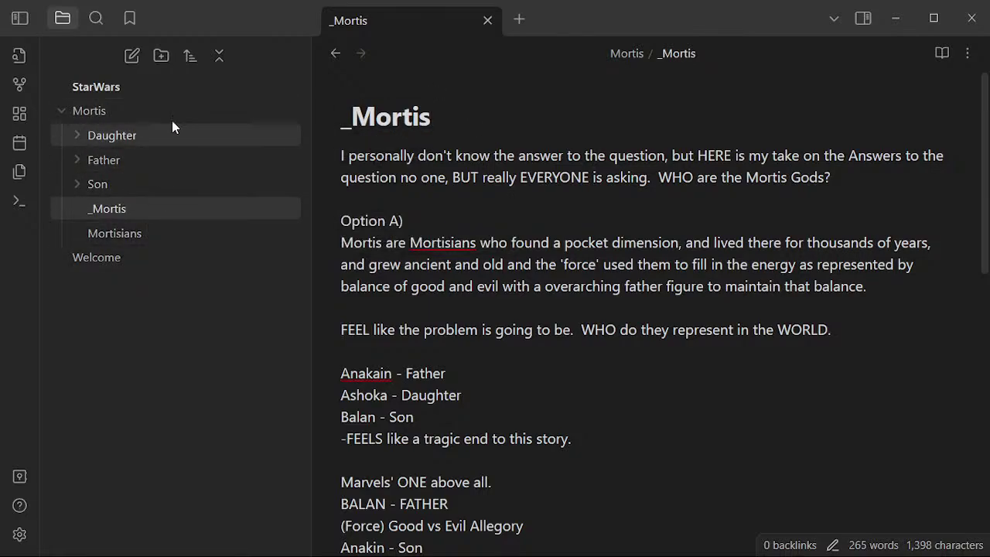
- Toggle the Mortis folder closed and open again, and open the Welcome note
{"action": "left_click", "coordinate": [134, 114]}
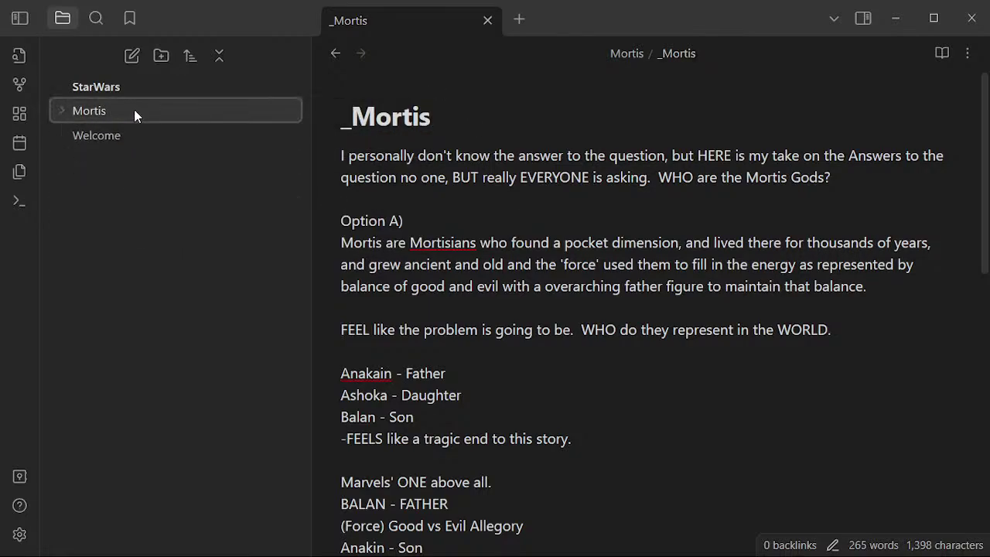
{"action": "left_click", "coordinate": [135, 112]}
{"action": "left_click", "coordinate": [136, 110]}
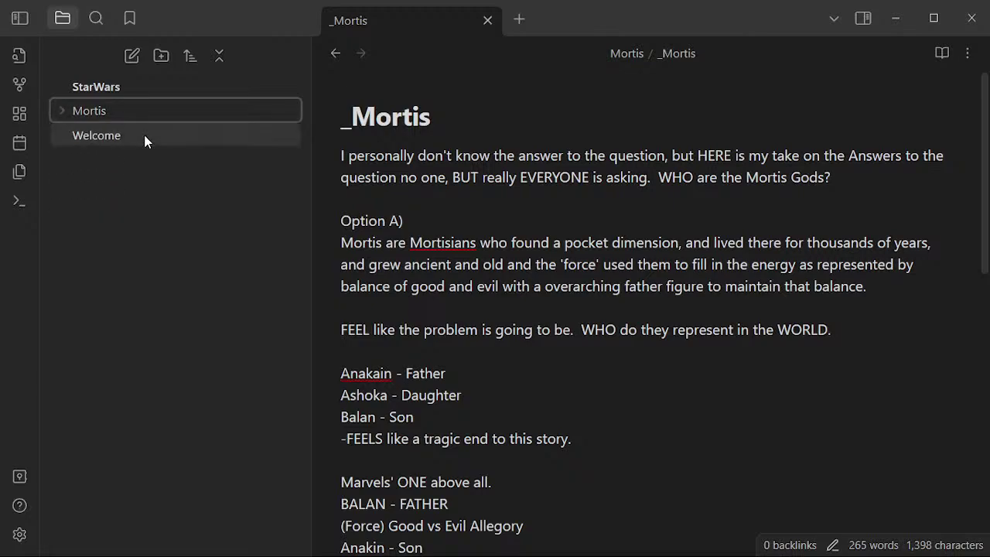
{"action": "left_click", "coordinate": [144, 136]}
{"action": "left_click", "coordinate": [151, 116]}
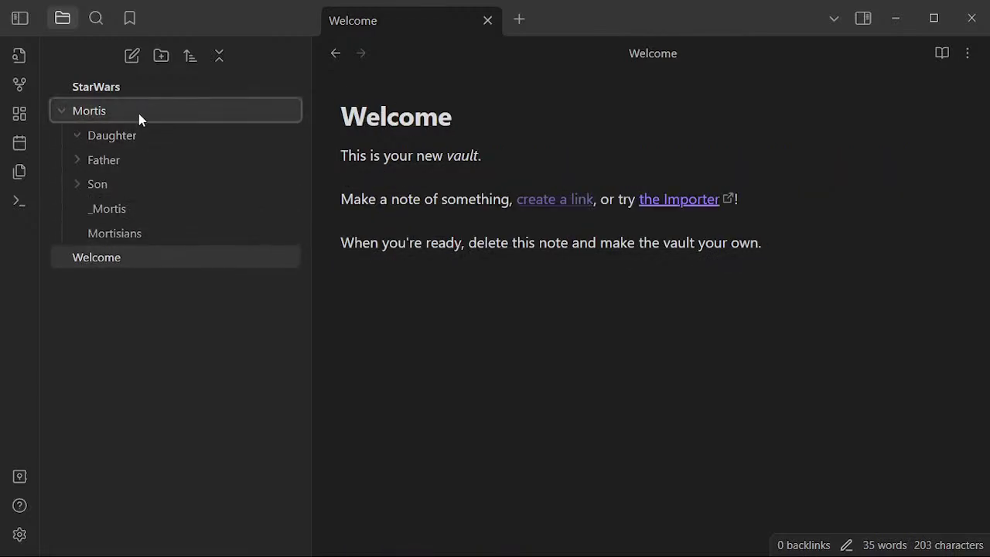
- Expand the Mortis folder to show its notes and re-maximize the Obsidian window
{"action": "left_click", "coordinate": [139, 118]}
{"action": "left_click", "coordinate": [498, 334]}
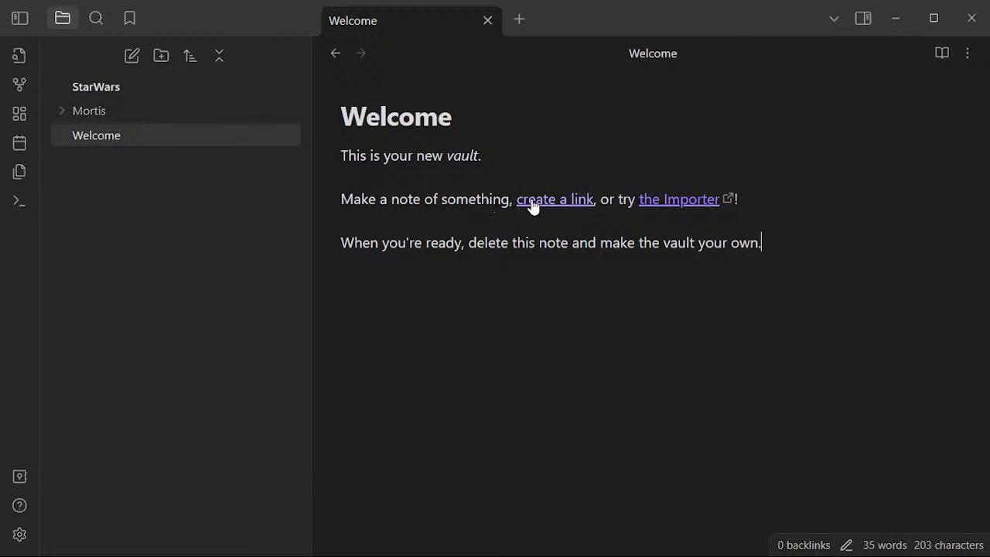
{"action": "left_click", "coordinate": [159, 114]}
{"action": "left_click", "coordinate": [159, 112]}
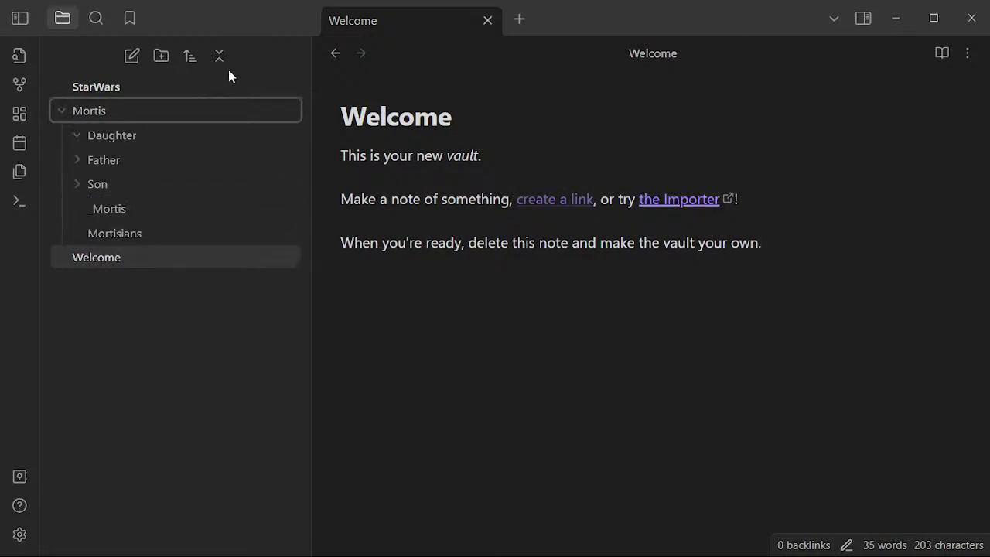
{"action": "left_click_drag", "start_coordinate": [601, 28], "coordinate": [614, 64]}
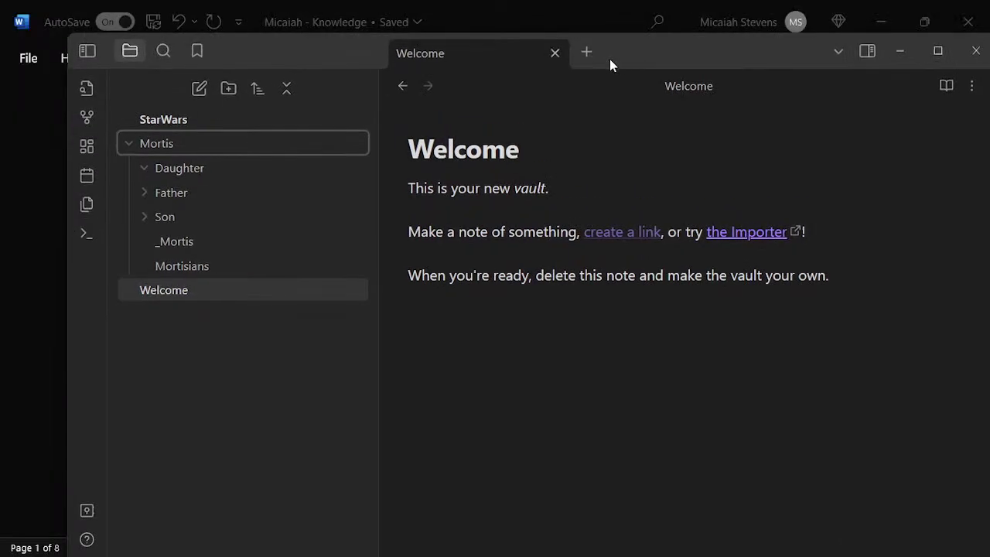
{"action": "double_click", "coordinate": [641, 52]}
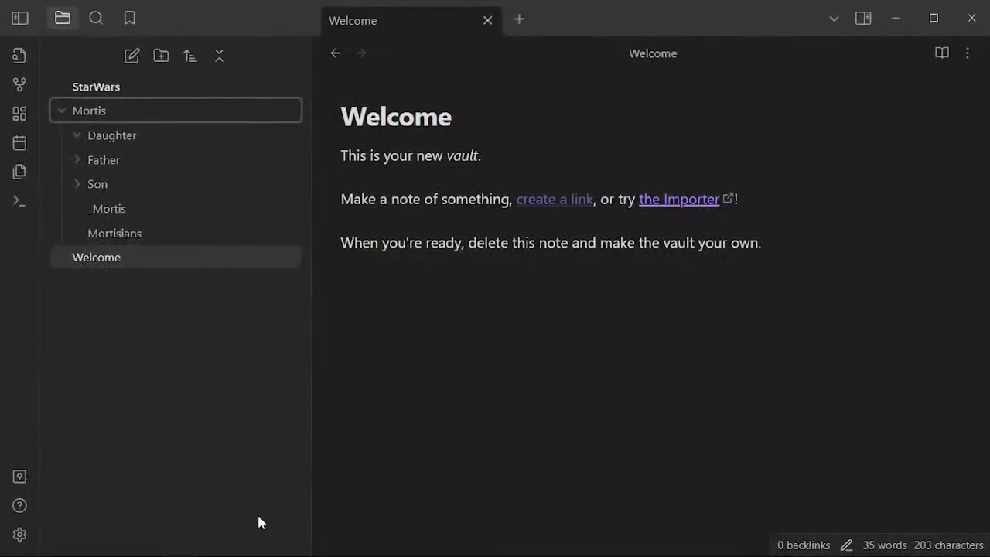
- Open and close the app settings, then expand the Daughter folder
{"action": "left_click", "coordinate": [20, 534]}
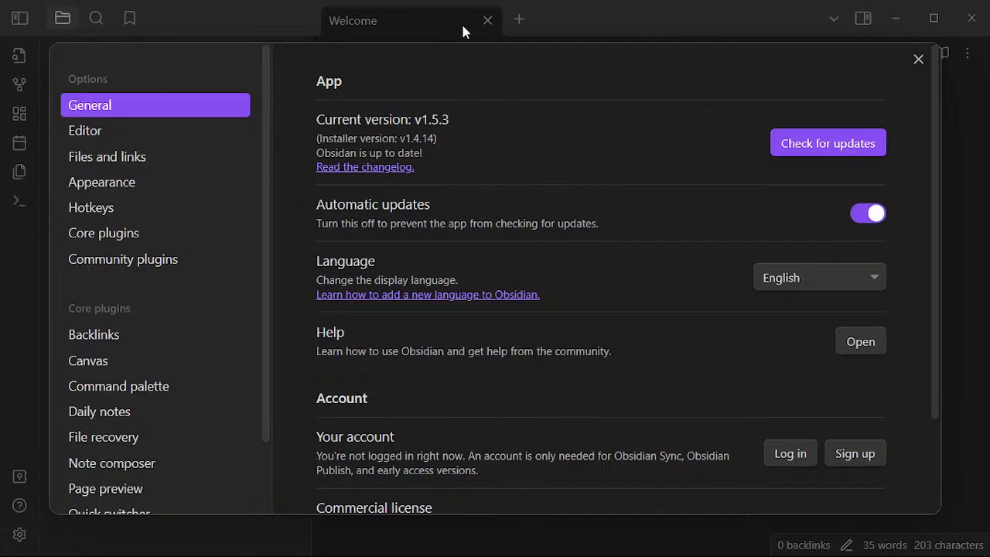
{"action": "left_click", "coordinate": [487, 21]}
{"action": "left_click", "coordinate": [192, 136]}
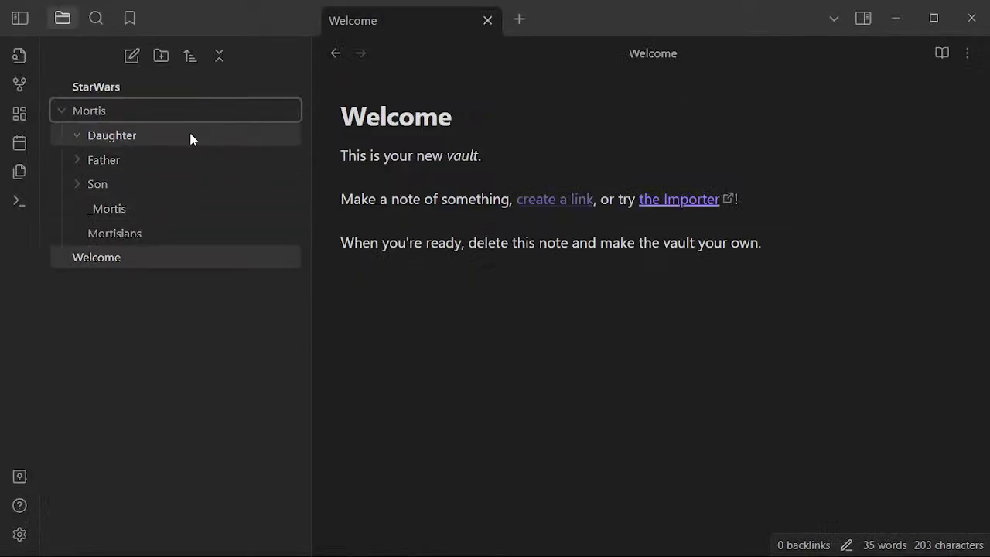
- Open _Mortis, try moving the Mortisians note into a subfolder, and collapse the Son folder
{"action": "left_click", "coordinate": [154, 212]}
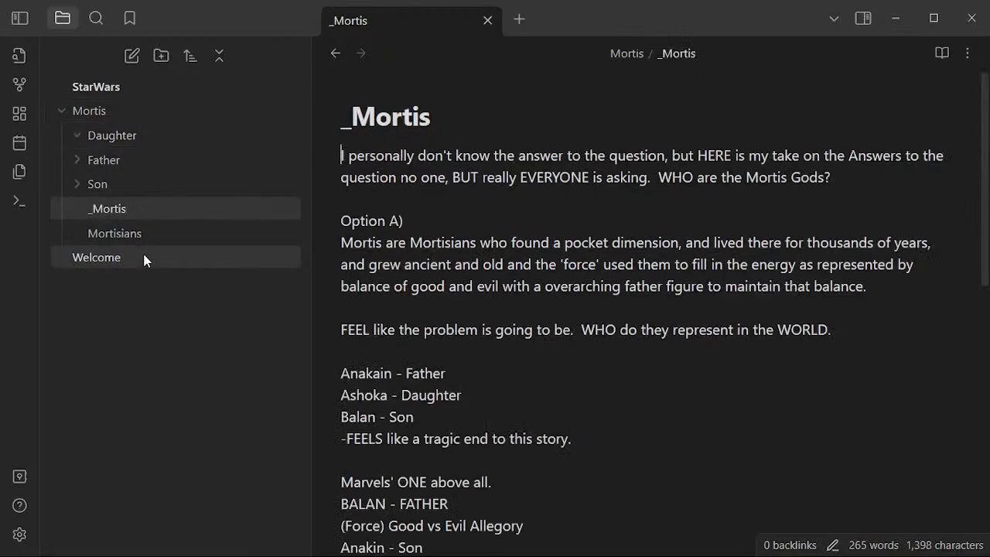
{"action": "left_click", "coordinate": [148, 234]}
{"action": "mouse_move", "coordinate": [143, 197]}
{"action": "left_mouse_down"}
{"action": "mouse_move", "coordinate": [57, 167]}
{"action": "mouse_move", "coordinate": [79, 189]}
{"action": "mouse_move", "coordinate": [67, 165]}
{"action": "mouse_move", "coordinate": [77, 130]}
{"action": "mouse_move", "coordinate": [147, 210]}
{"action": "left_mouse_up"}
{"action": "left_click", "coordinate": [147, 211]}
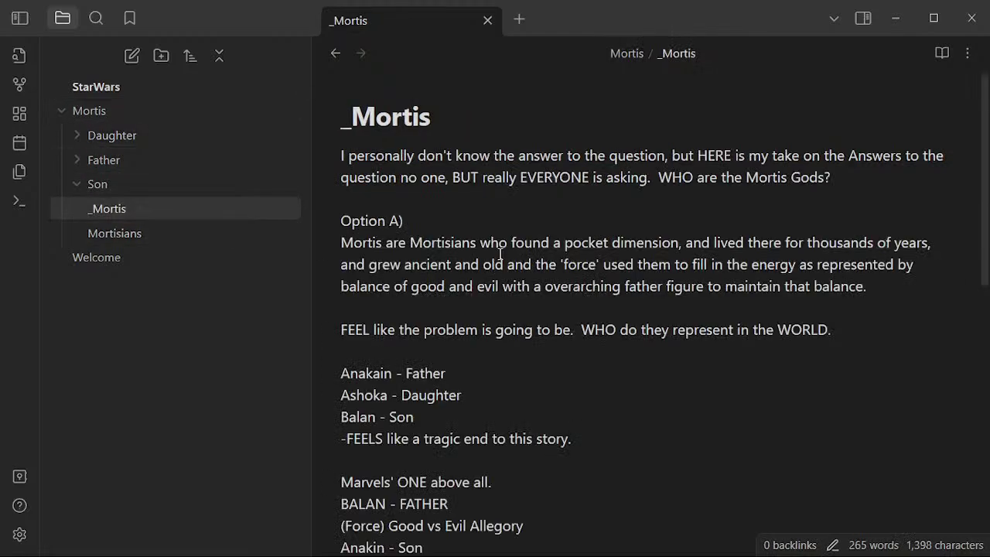
{"action": "left_click", "coordinate": [498, 200]}
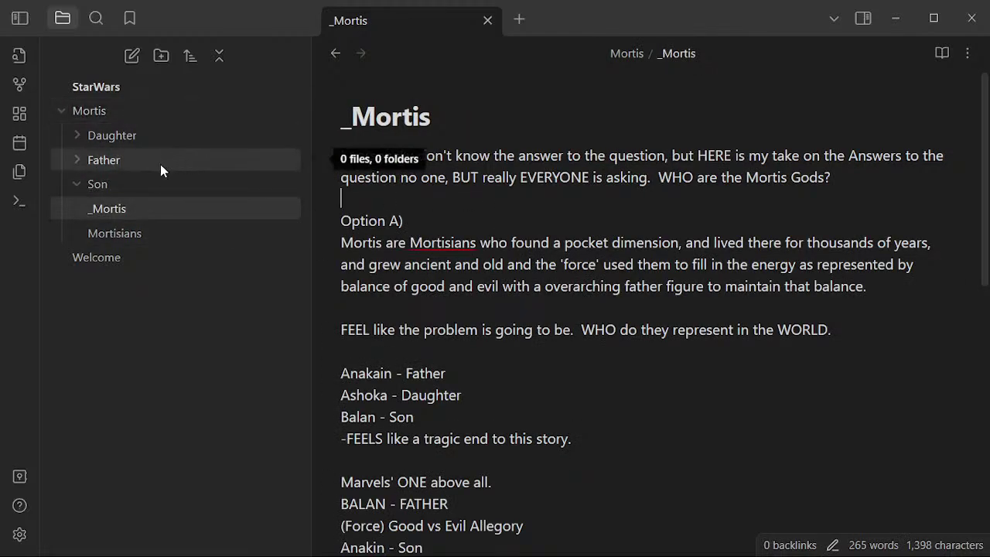
{"action": "left_click", "coordinate": [70, 182]}
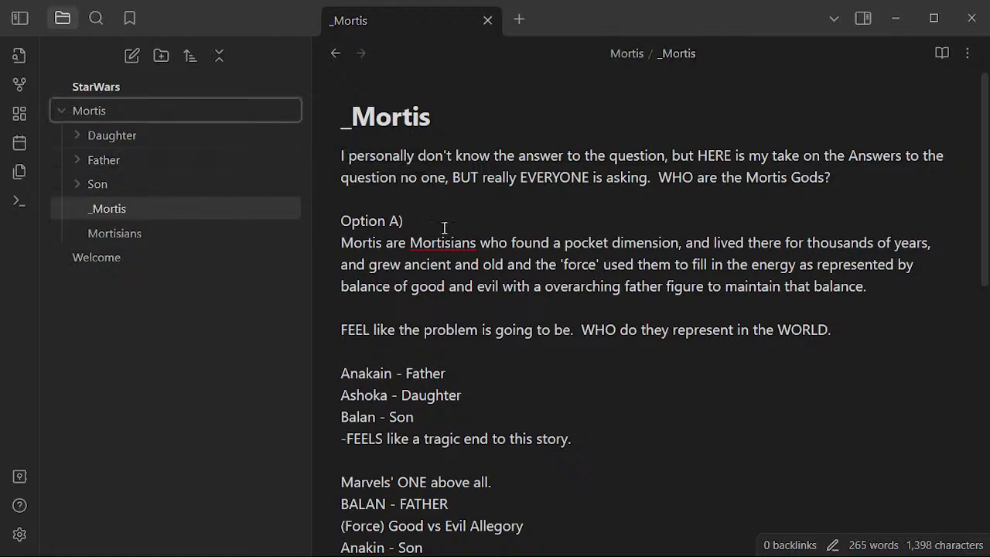
- Read through the _Mortis note, then open the vault's graph view
{"action": "left_click", "coordinate": [467, 184]}
{"action": "left_click", "coordinate": [461, 197]}
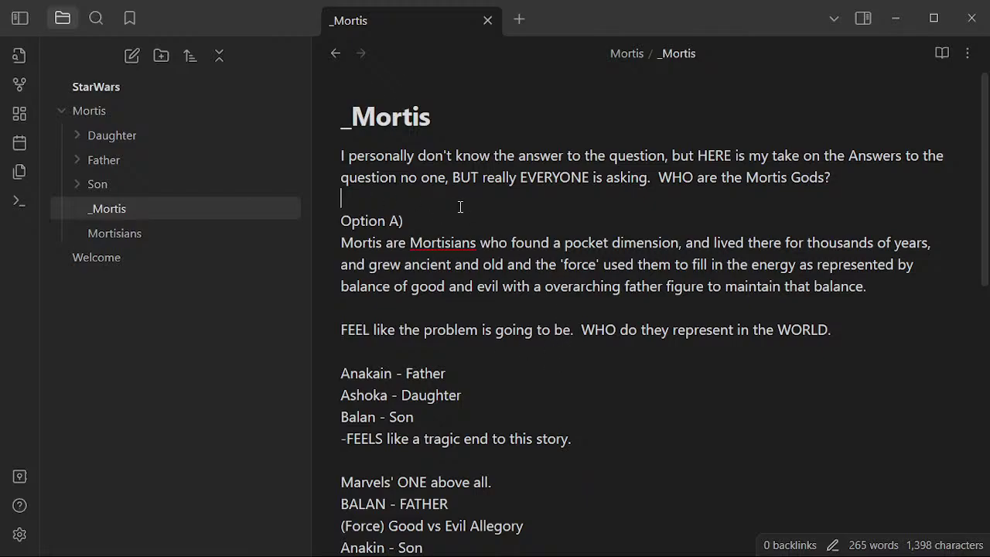
{"action": "scroll", "coordinate": [521, 283], "scroll_direction": "down", "scroll_amount": 5}
{"action": "scroll", "coordinate": [542, 289], "scroll_direction": "down", "scroll_amount": 12}
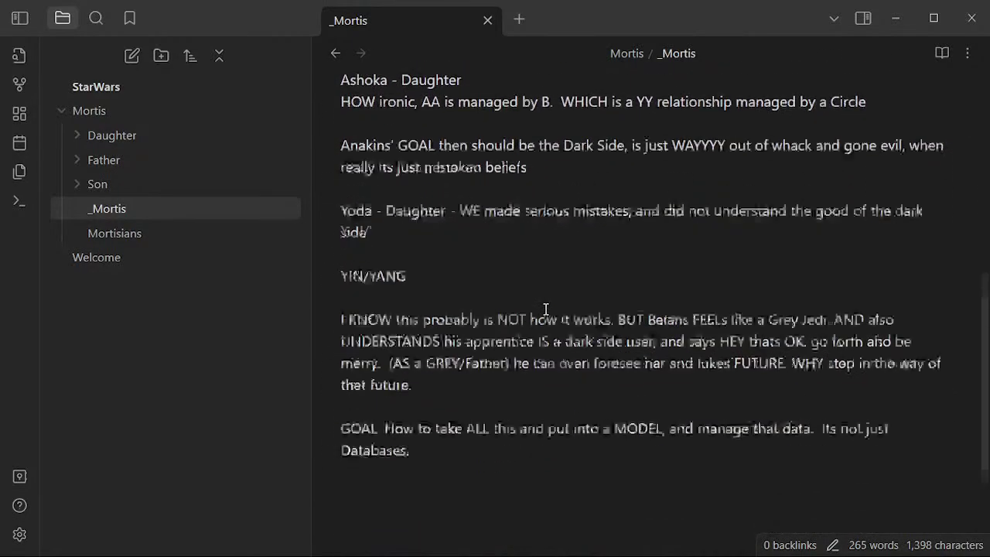
{"action": "scroll", "coordinate": [528, 323], "scroll_direction": "up", "scroll_amount": 18}
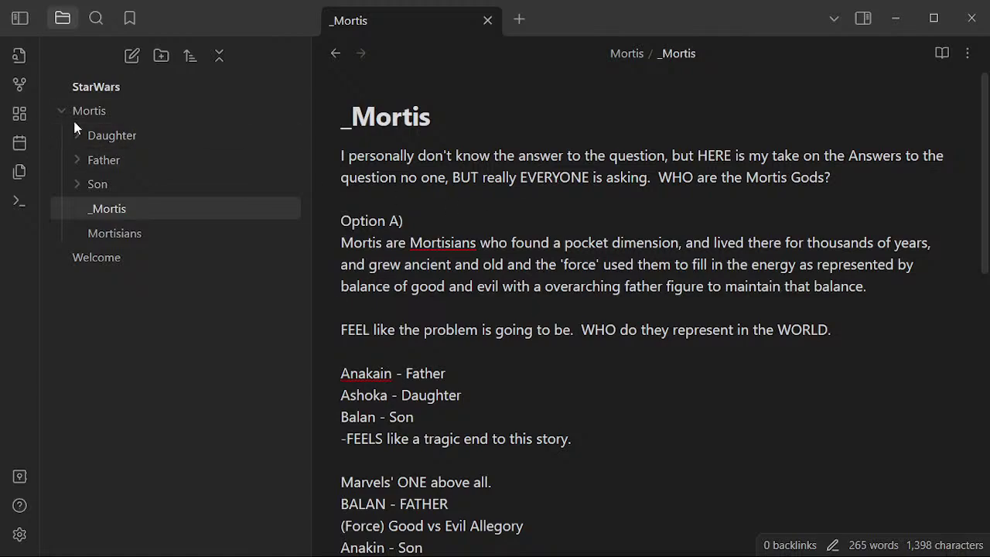
{"action": "left_click", "coordinate": [18, 86]}
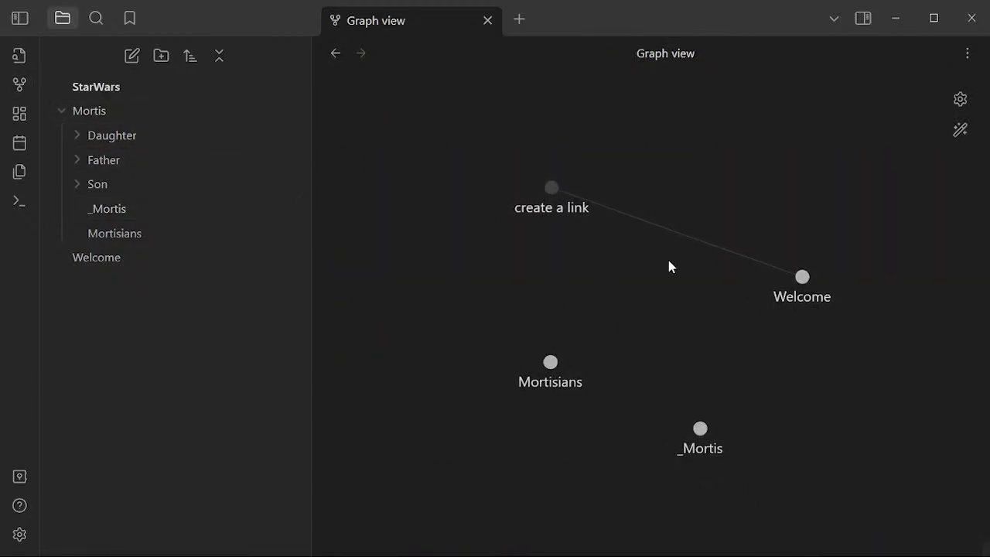
- Zoom and pan the graph until the small note nodes are enlarged and centered
{"action": "scroll", "coordinate": [666, 264], "scroll_direction": "up", "scroll_amount": 2}
{"action": "scroll", "coordinate": [657, 263], "scroll_direction": "down", "scroll_amount": 3}
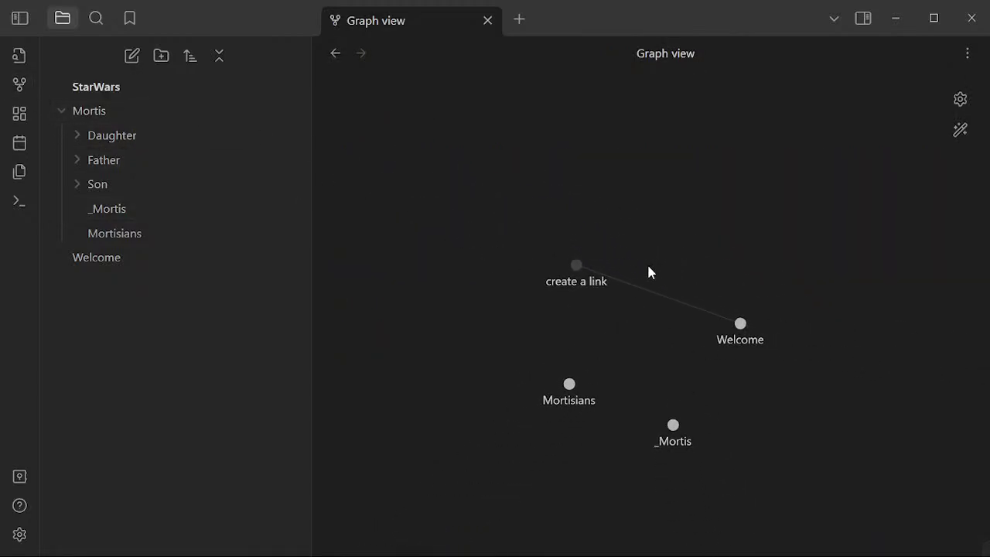
{"action": "scroll", "coordinate": [634, 293], "scroll_direction": "up", "scroll_amount": 2}
{"action": "scroll", "coordinate": [595, 355], "scroll_direction": "down", "scroll_amount": 5}
{"action": "left_click_drag", "start_coordinate": [562, 399], "coordinate": [676, 327]}
{"action": "scroll", "coordinate": [703, 284], "scroll_direction": "up", "scroll_amount": 3}
{"action": "scroll", "coordinate": [744, 255], "scroll_direction": "down", "scroll_amount": 5}
{"action": "scroll", "coordinate": [700, 290], "scroll_direction": "up", "scroll_amount": 3}
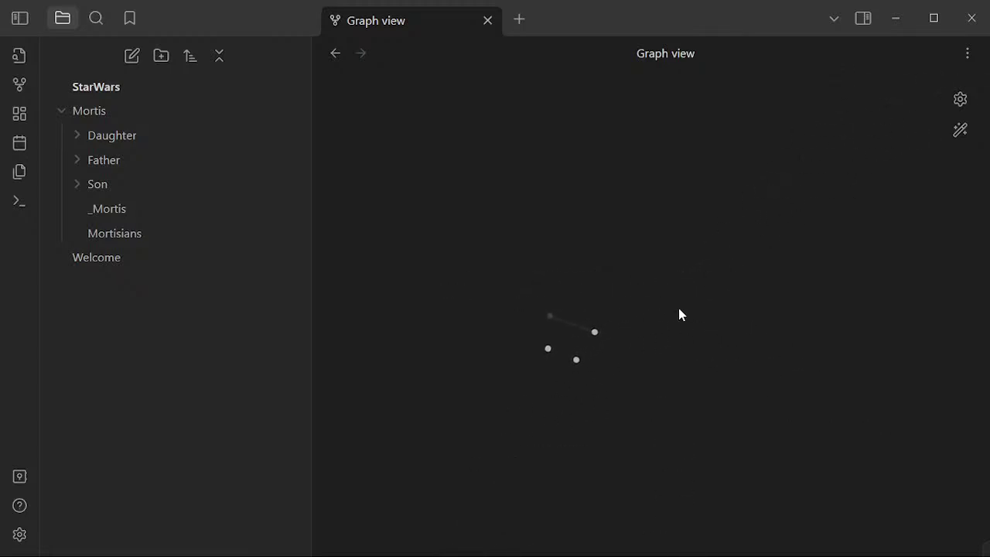
{"action": "scroll", "coordinate": [576, 344], "scroll_direction": "up", "scroll_amount": 3}
{"action": "left_click_drag", "start_coordinate": [546, 323], "coordinate": [623, 290]}
{"action": "scroll", "coordinate": [601, 291], "scroll_direction": "up", "scroll_amount": 3}
{"action": "scroll", "coordinate": [607, 287], "scroll_direction": "down", "scroll_amount": 1}
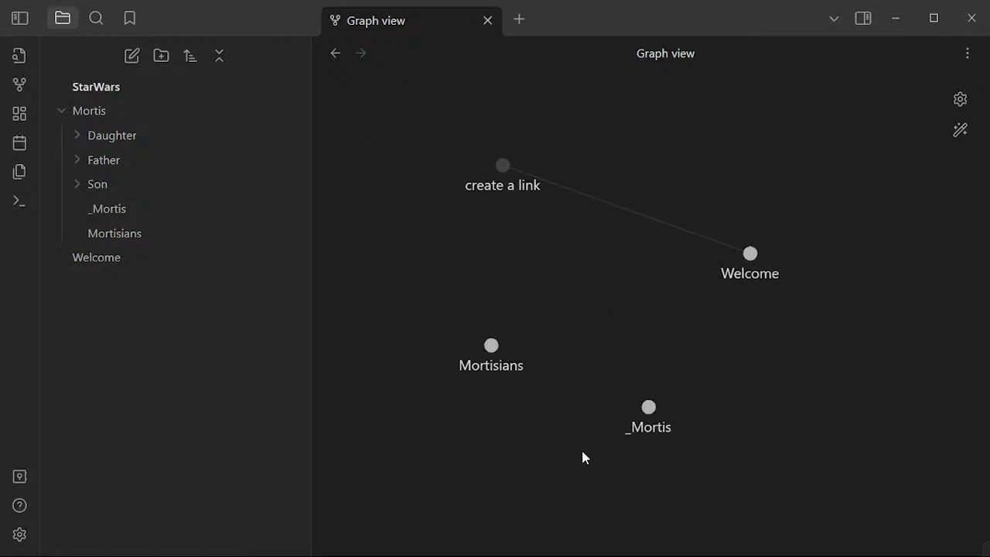
{"action": "left_click_drag", "start_coordinate": [563, 276], "coordinate": [627, 291]}
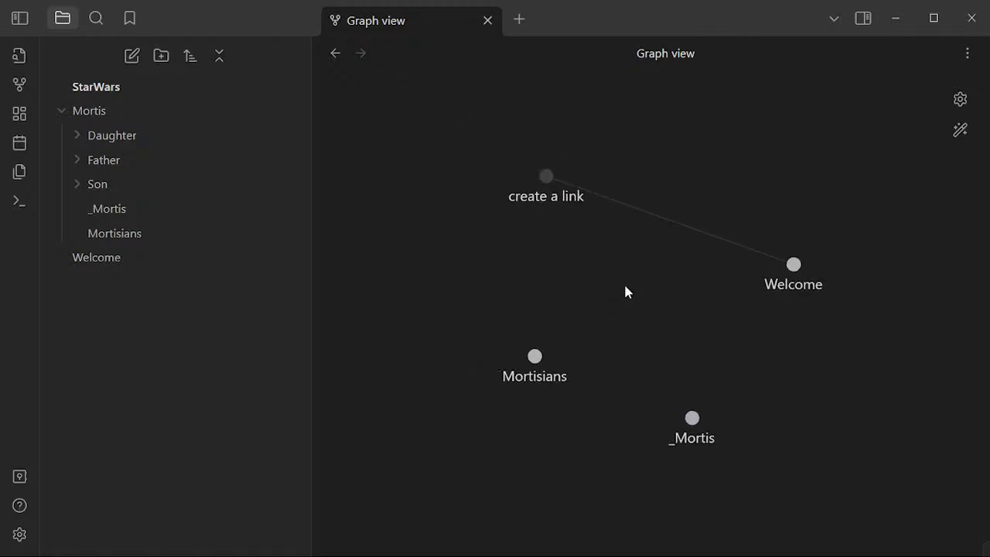
- Open and dismiss the Mortisians node's menu, then click the 'create a link' node to create that note
{"action": "right_click", "coordinate": [532, 356]}
{"action": "left_click", "coordinate": [812, 302]}
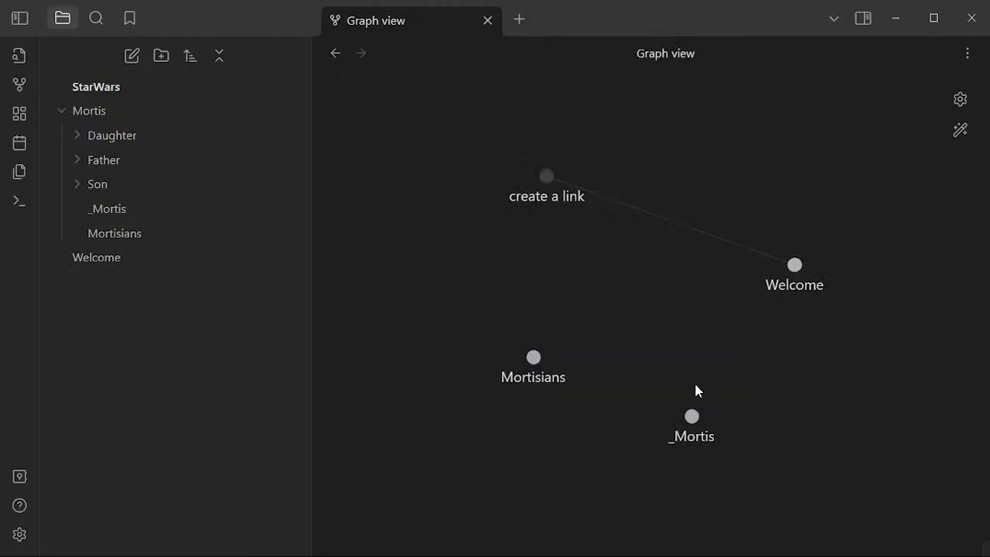
{"action": "left_click", "coordinate": [549, 180]}
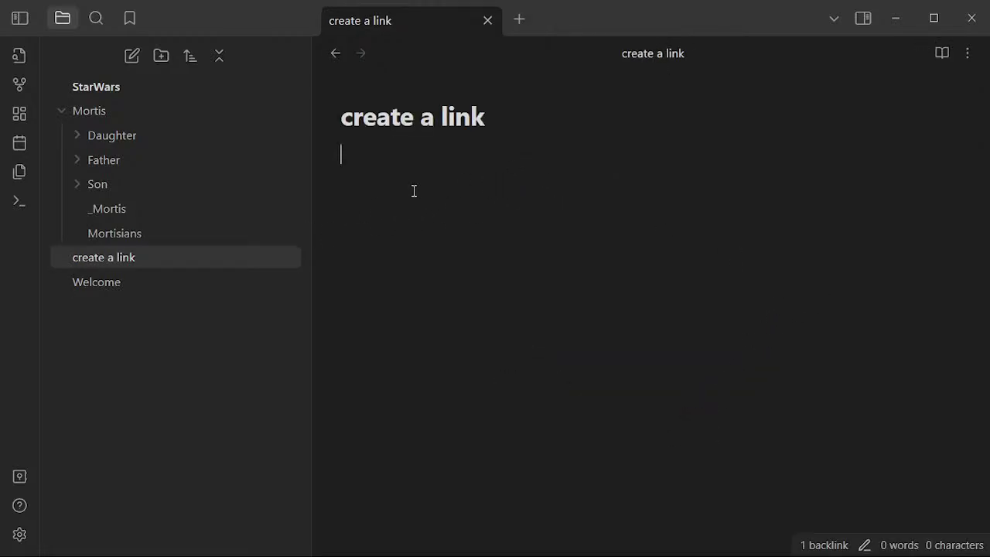
- Go through Welcome and the graph view to reopen the 'create a link' note
{"action": "left_click", "coordinate": [173, 284]}
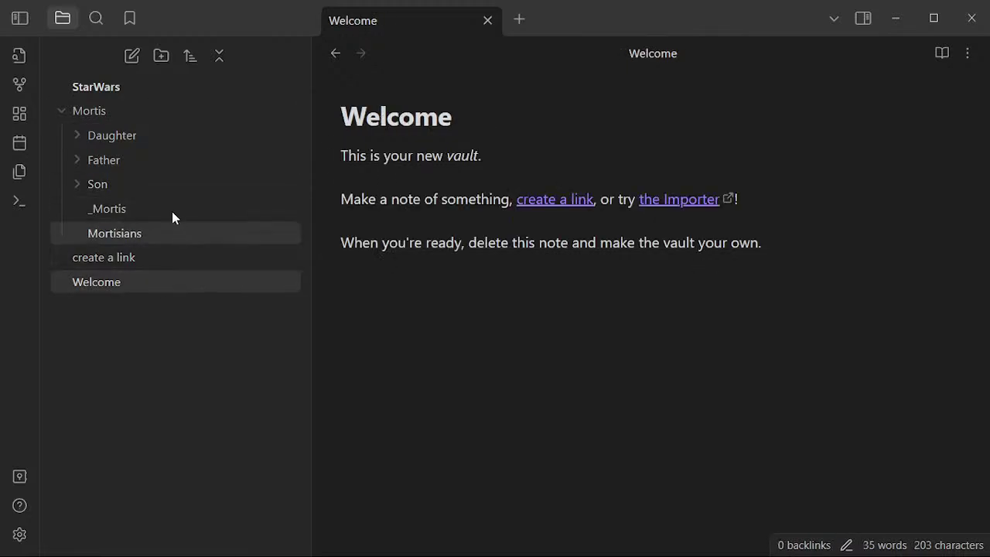
{"action": "left_click", "coordinate": [18, 84]}
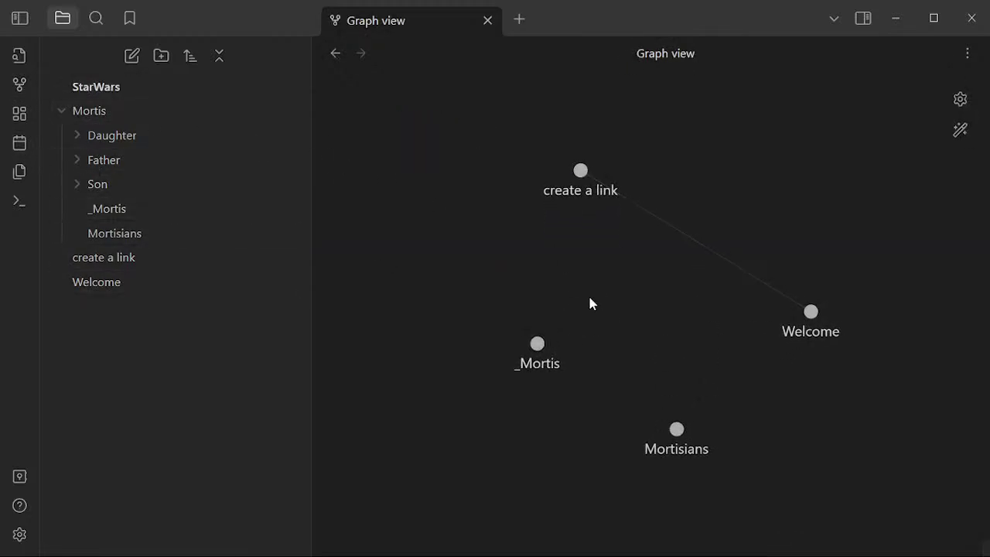
{"action": "left_click", "coordinate": [581, 174]}
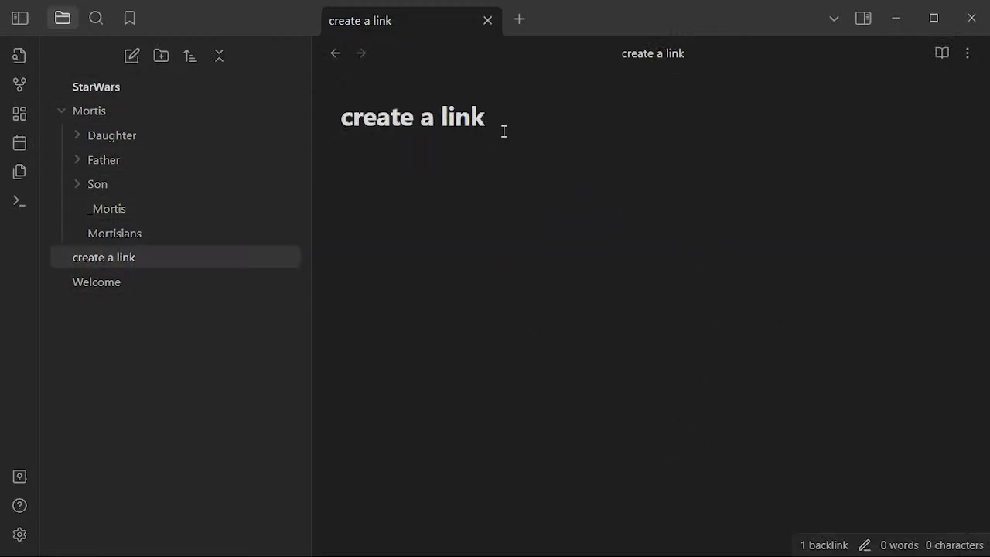
- Rename 'create a link' to Mortis, always update its one link, and reopen _Mortis
{"action": "left_click_drag", "start_coordinate": [503, 128], "coordinate": [262, 98]}
{"action": "type", "text": "["}
{"action": "key", "text": "BackSpace"}
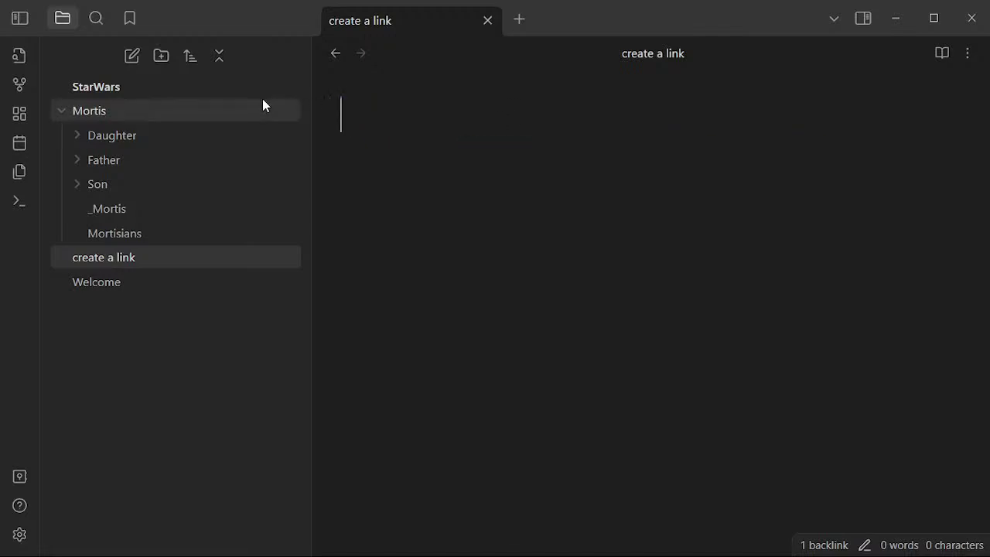
{"action": "type", "text": "Mortis"}
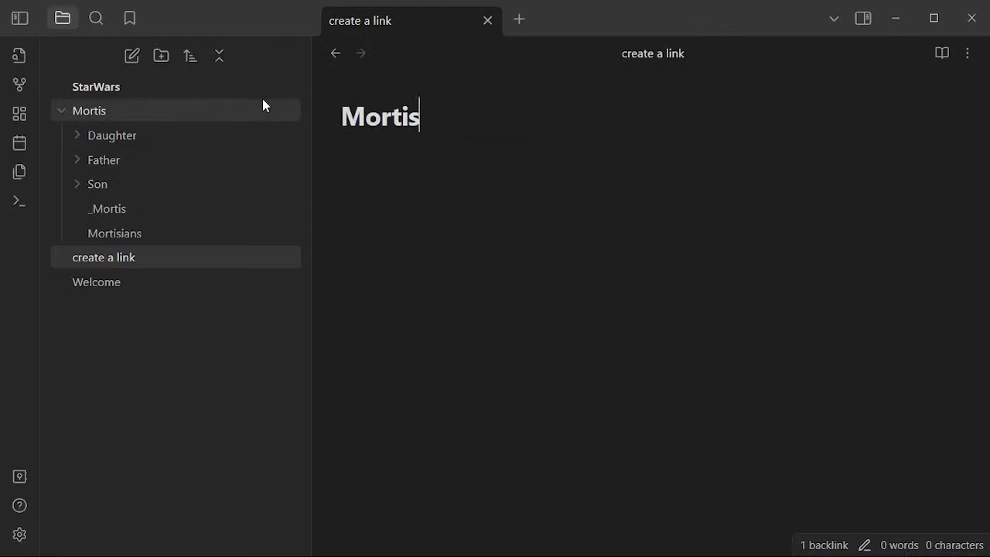
{"action": "left_click", "coordinate": [337, 133]}
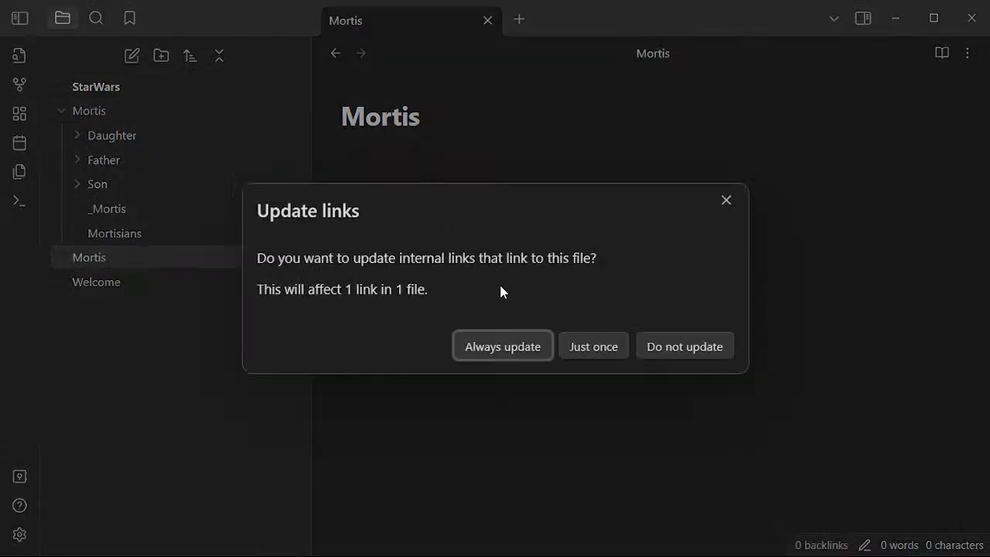
{"action": "left_click", "coordinate": [518, 346]}
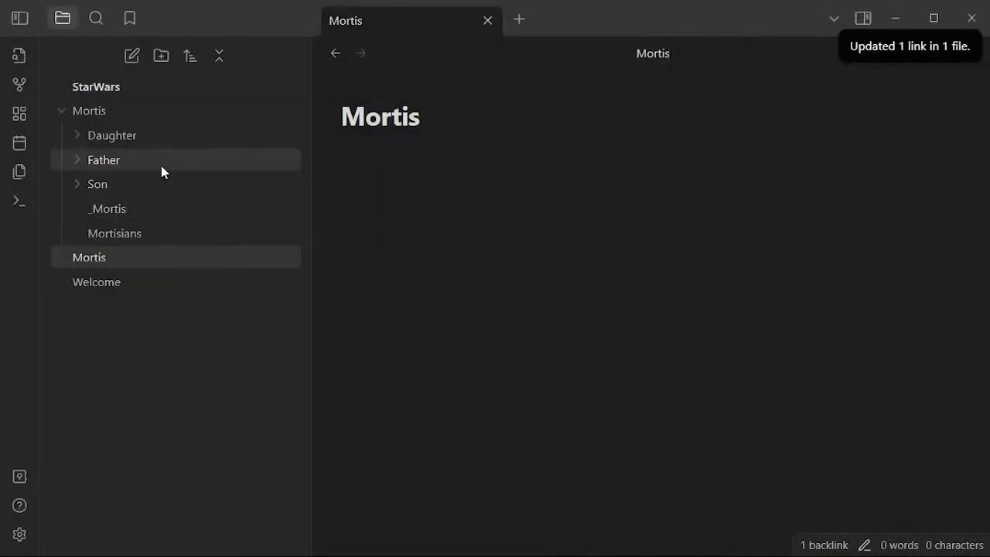
{"action": "left_click", "coordinate": [141, 217]}
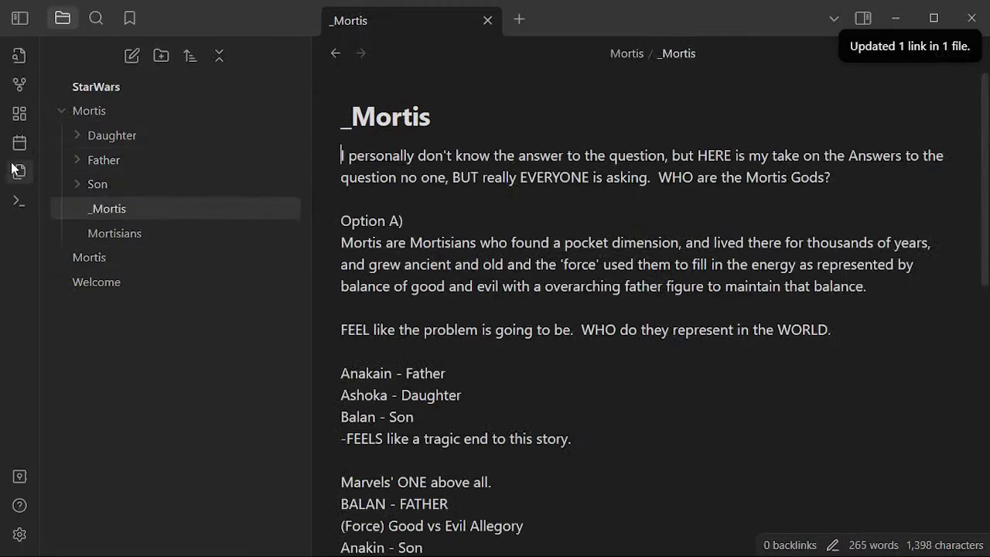
- Create an Untitled canvas, then open graph view and drag the Welcome node and background to rearrange it
{"action": "left_click", "coordinate": [27, 113]}
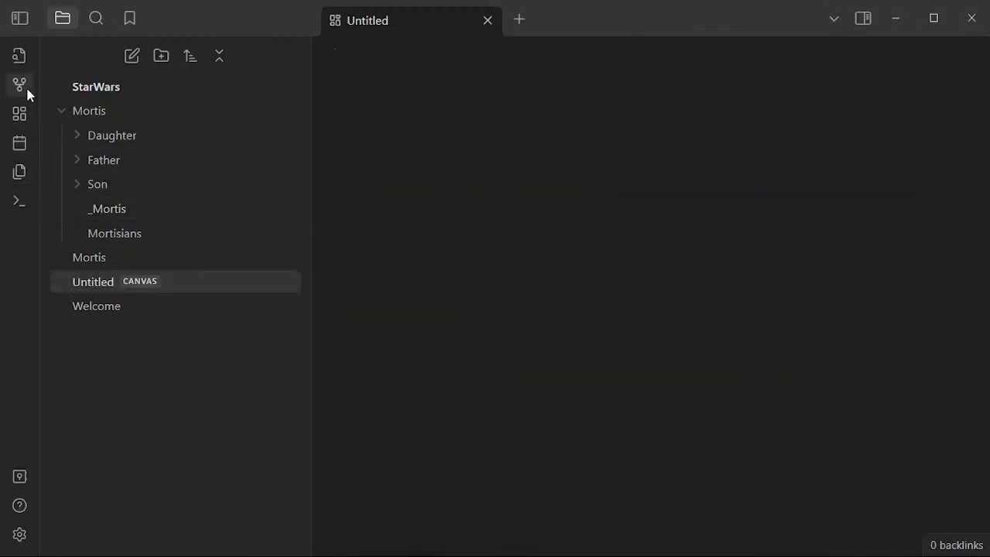
{"action": "left_click", "coordinate": [22, 87]}
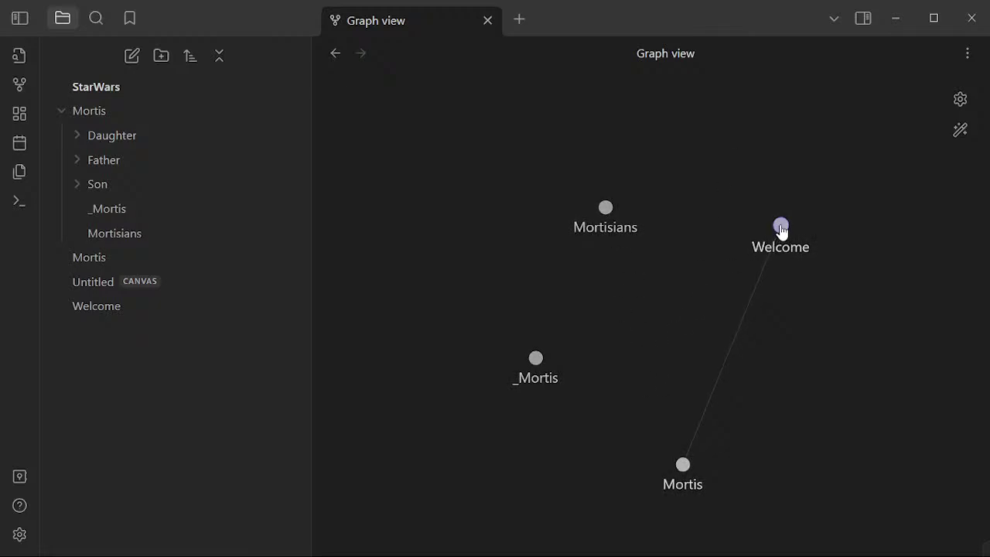
{"action": "left_click_drag", "start_coordinate": [780, 226], "coordinate": [716, 150]}
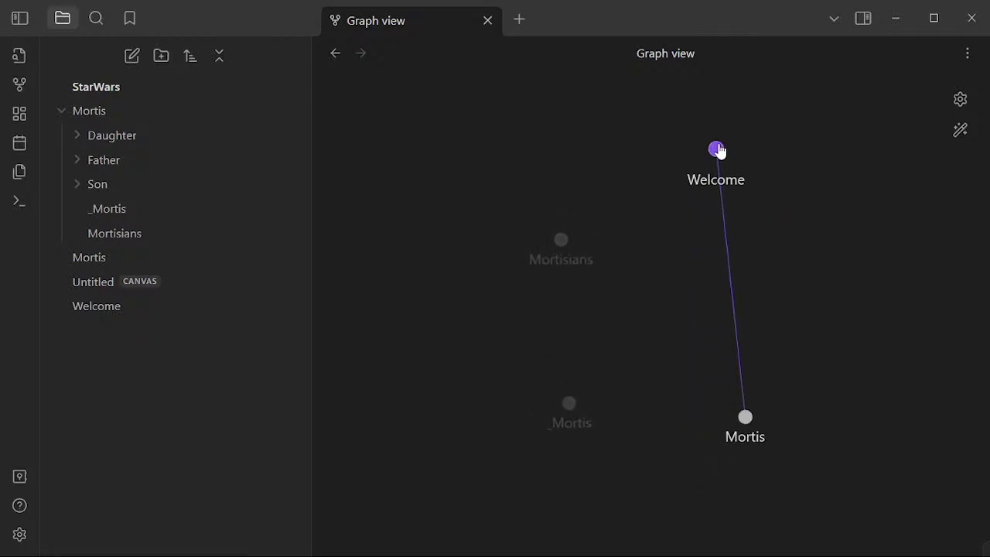
{"action": "left_click_drag", "start_coordinate": [756, 401], "coordinate": [647, 342]}
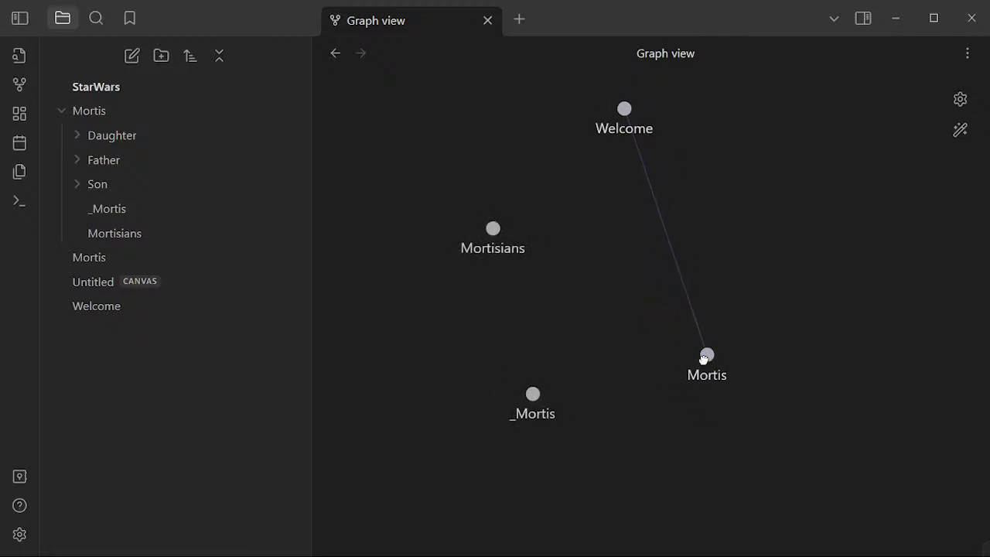
{"action": "left_click_drag", "start_coordinate": [707, 356], "coordinate": [656, 369]}
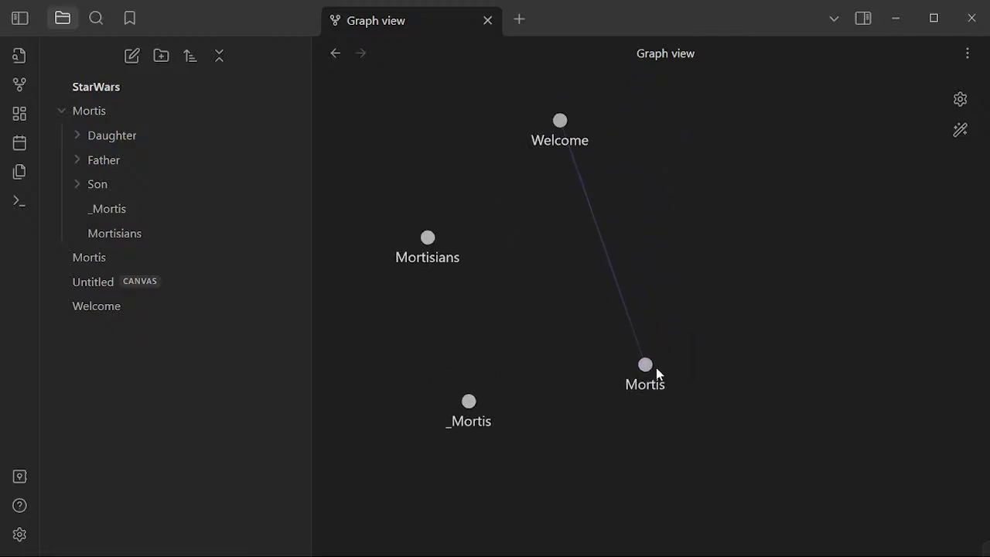
{"action": "scroll", "coordinate": [591, 318], "scroll_direction": "up", "scroll_amount": 3}
{"action": "scroll", "coordinate": [587, 311], "scroll_direction": "down", "scroll_amount": 3}
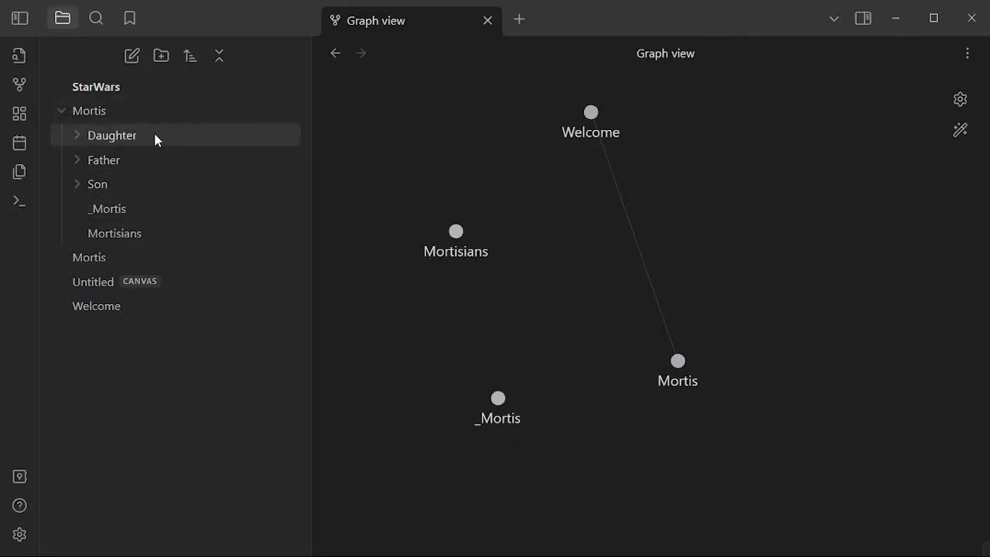
- Create a Terminology note listing the terms Gods and Mortis on separate lines
{"action": "left_click", "coordinate": [168, 116]}
{"action": "left_click", "coordinate": [169, 118]}
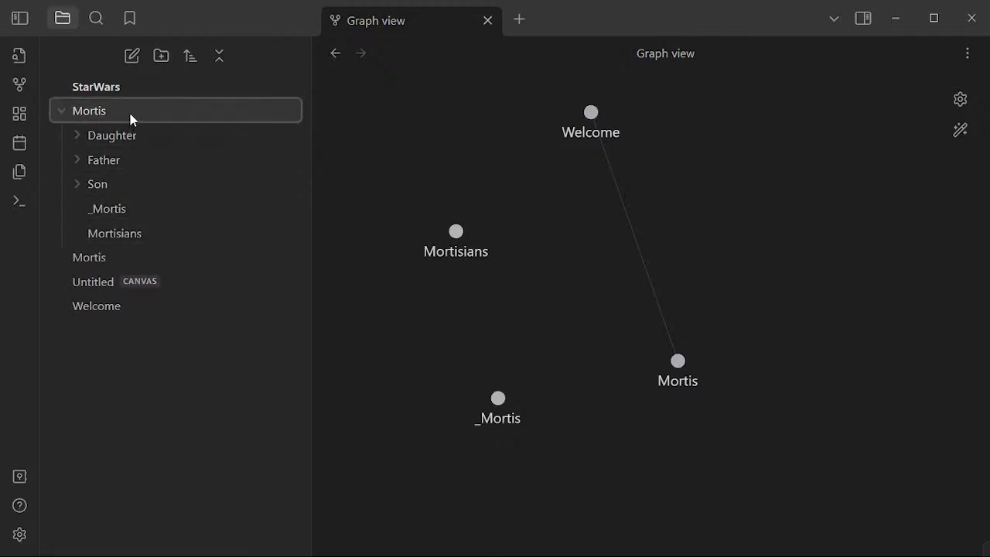
{"action": "left_click", "coordinate": [127, 58]}
{"action": "type", "text": "Te"}
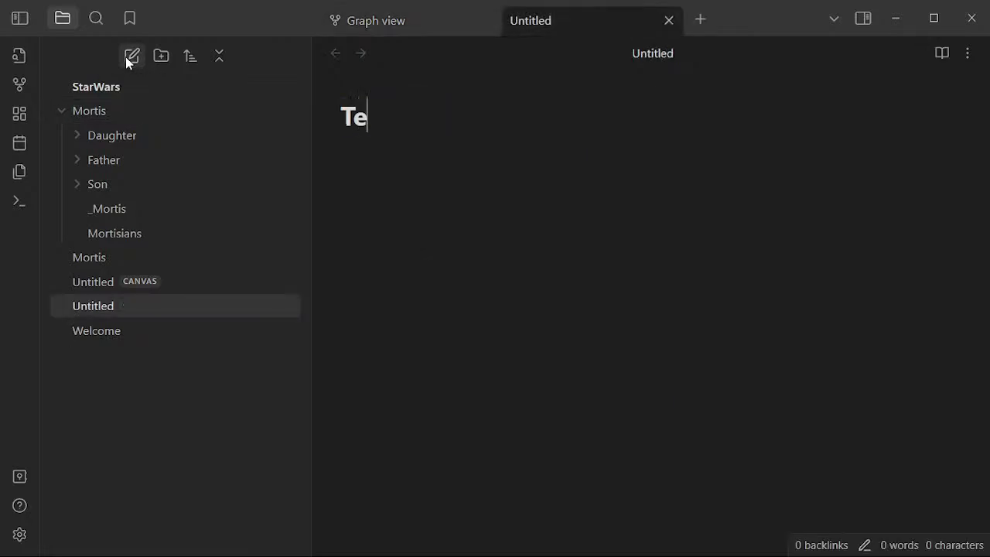
{"action": "type", "text": "rminology"}
{"action": "key", "text": "Return"}
{"action": "type", "text": "Gods"}
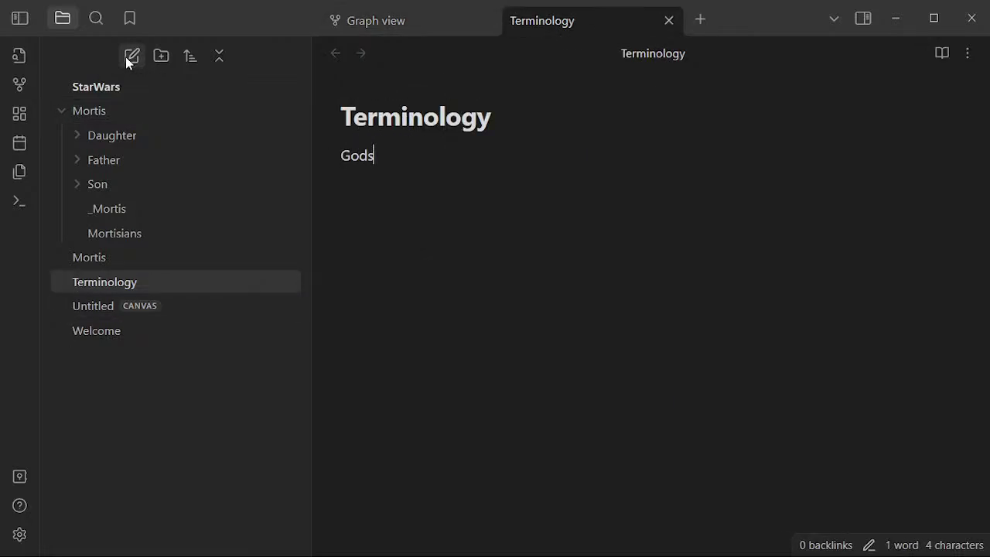
{"action": "key", "text": "Return"}
{"action": "type", "text": "Mortis"}
{"action": "key", "text": "Return"}
- Define Gods with '- As in the 'g' od' and switch back to the _Mortis note
{"action": "key", "text": "Up"}
{"action": "key", "text": "End"}
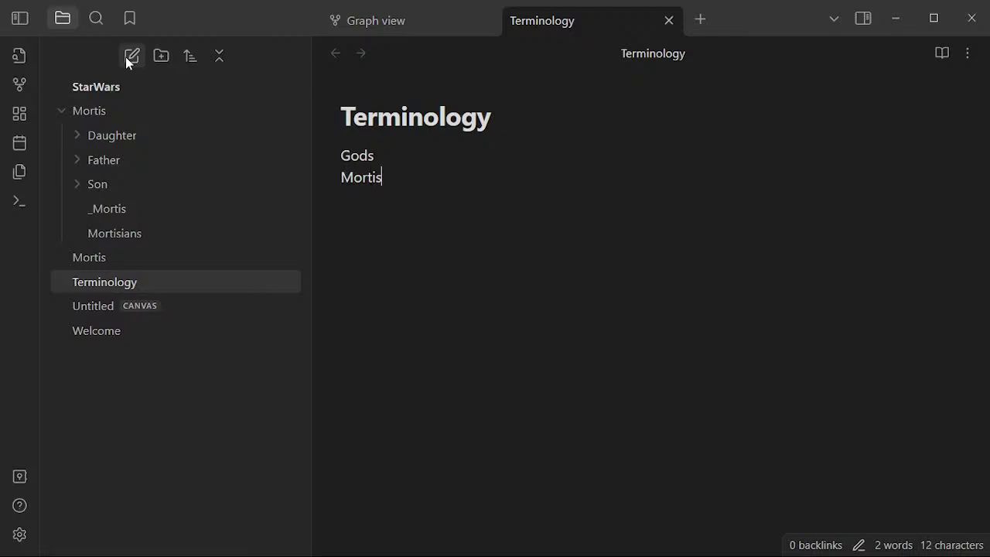
{"action": "key", "text": "Up"}
{"action": "type", "text": "- As in the 'g' "}
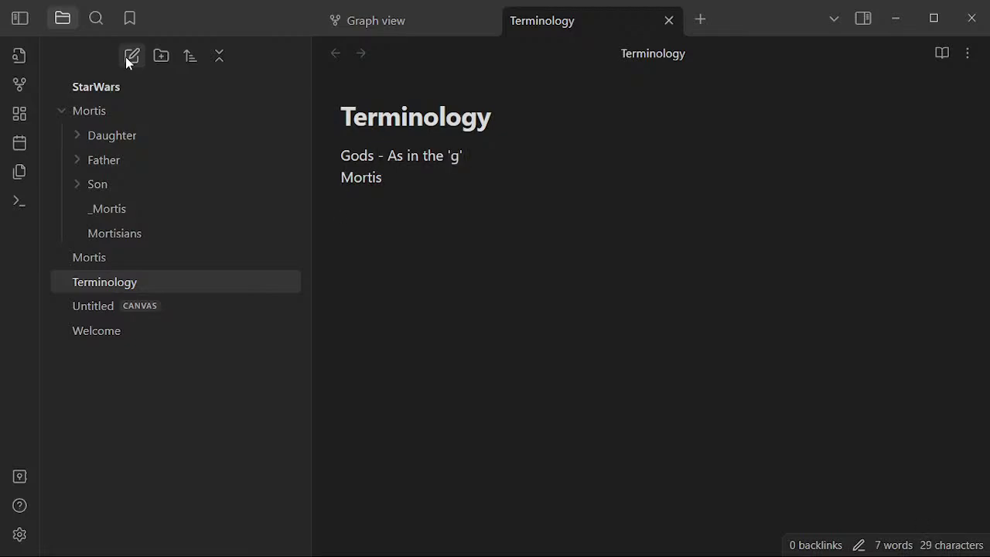
{"action": "type", "text": "od"}
{"action": "key", "text": "Return"}
{"action": "key", "text": "BackSpace"}
{"action": "key", "text": "Return"}
{"action": "key", "text": "BackSpace"}
{"action": "key", "text": "Up"}
{"action": "key", "text": "End"}
{"action": "key", "text": "Return"}
{"action": "key", "text": "BackSpace"}
{"action": "left_click", "coordinate": [143, 214]}
- Move the Father folder from the vault root into Mortis, beside Daughter and Son
{"action": "left_click", "coordinate": [456, 193]}
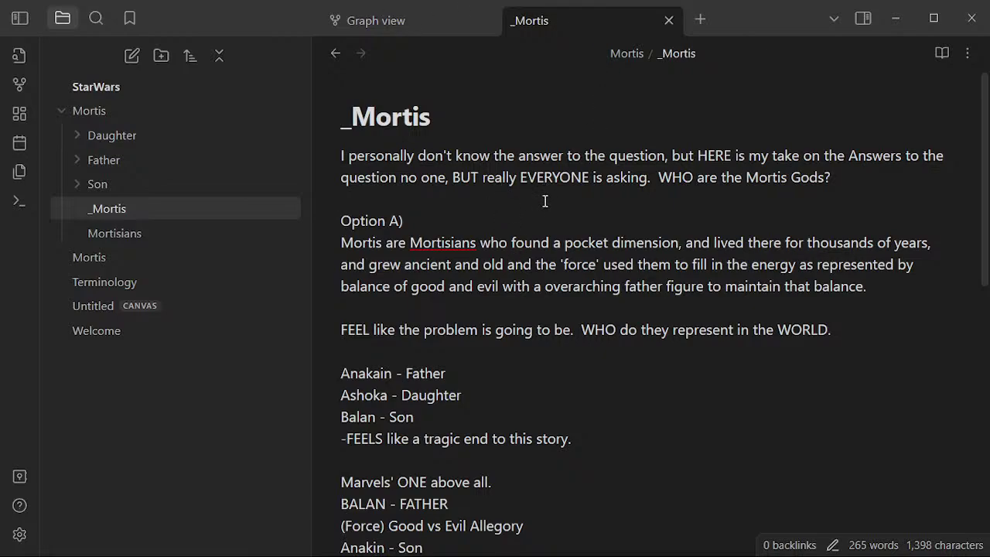
{"action": "scroll", "coordinate": [545, 201], "scroll_direction": "down", "scroll_amount": 2}
{"action": "scroll", "coordinate": [546, 208], "scroll_direction": "up", "scroll_amount": 2}
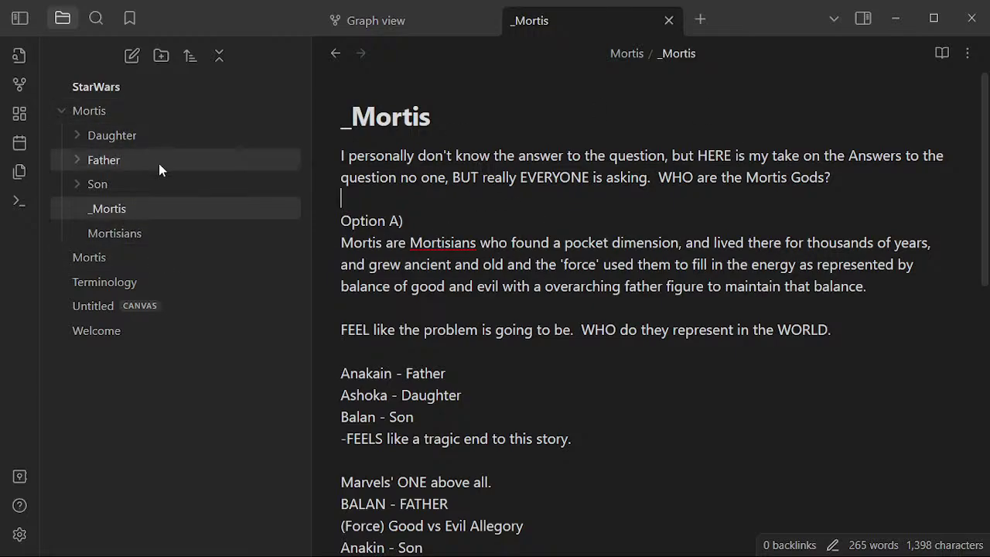
{"action": "mouse_move", "coordinate": [160, 162]}
{"action": "left_mouse_down"}
{"action": "mouse_move", "coordinate": [170, 130]}
{"action": "mouse_move", "coordinate": [165, 165]}
{"action": "mouse_move", "coordinate": [167, 147]}
{"action": "left_mouse_up"}
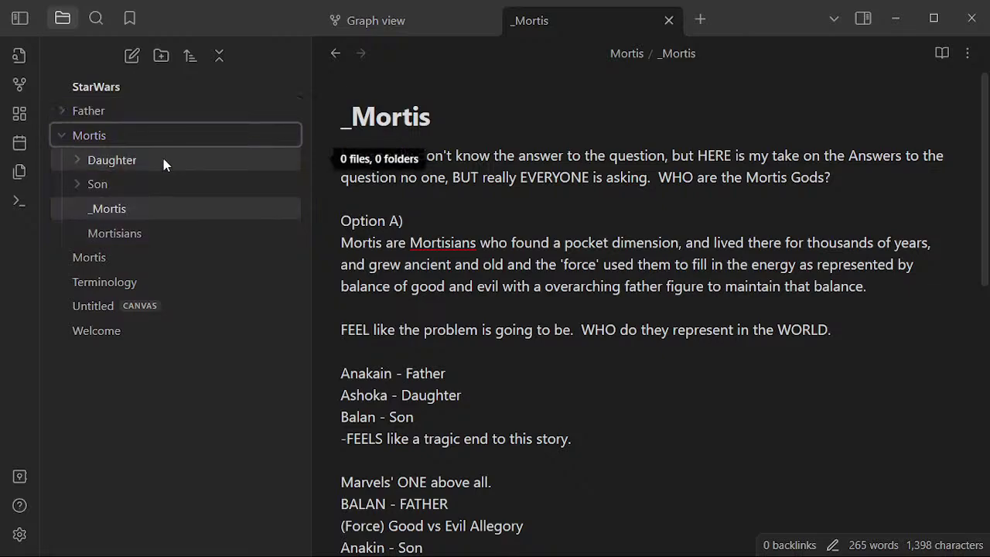
{"action": "left_click", "coordinate": [77, 158]}
{"action": "left_click_drag", "start_coordinate": [136, 120], "coordinate": [134, 135]}
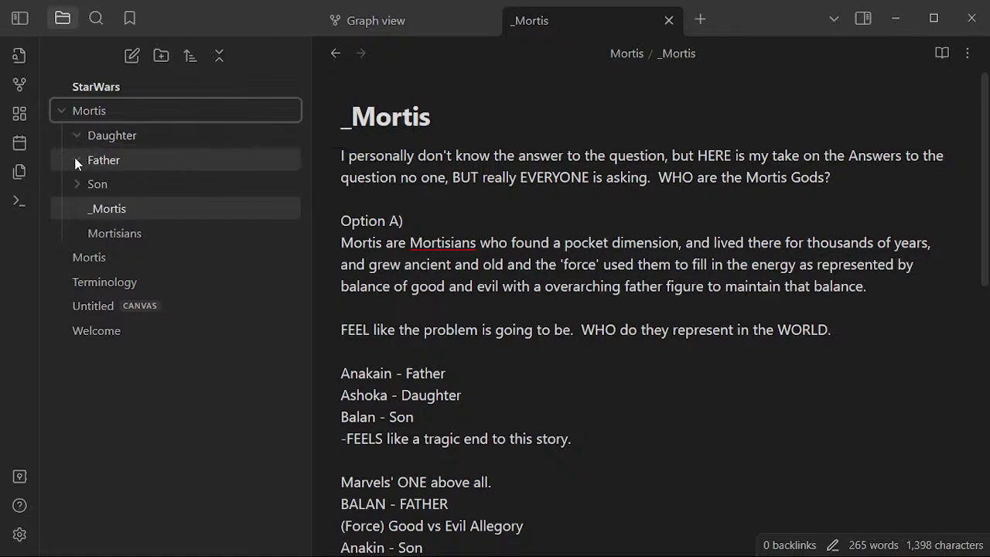
{"action": "right_click", "coordinate": [134, 158]}
- Create a new note titled Father inside the Father folder
{"action": "left_click", "coordinate": [232, 177]}
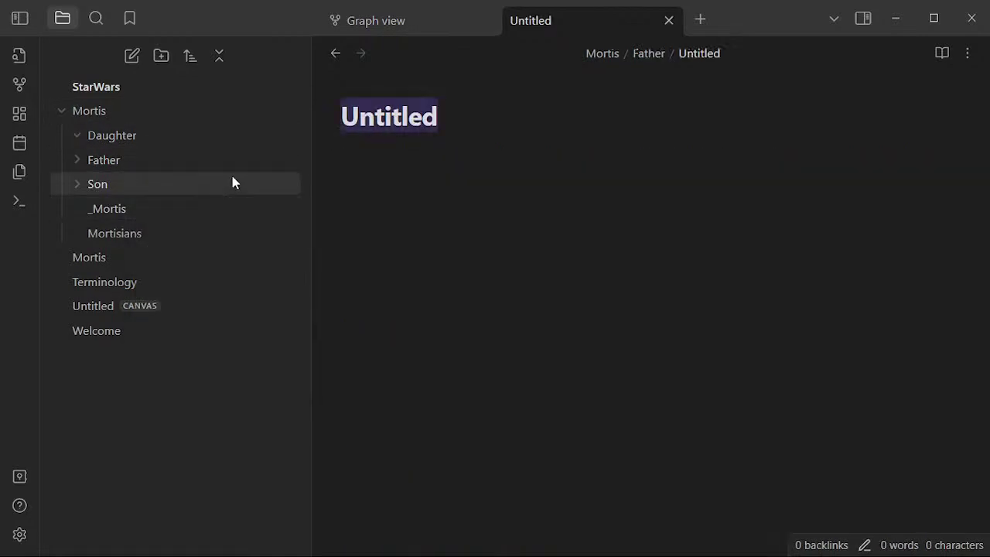
{"action": "type", "text": "Father"}
{"action": "key", "text": "Return"}
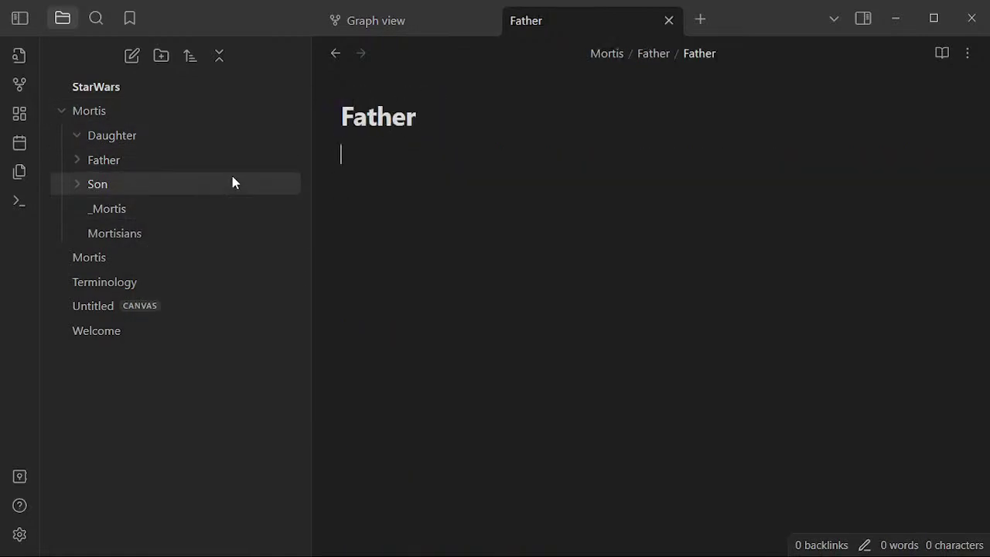
{"action": "left_click", "coordinate": [69, 159]}
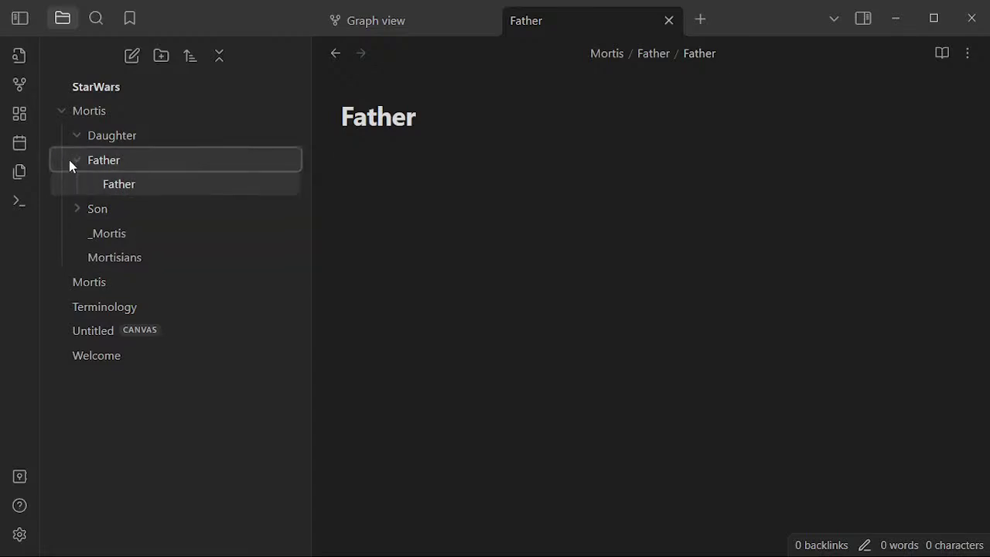
- Write that Father leads the Mortis Gods and fathers the Daughter and Son, fixing 'Daughter'
{"action": "left_click", "coordinate": [463, 172]}
{"action": "type", "text": "Father is "}
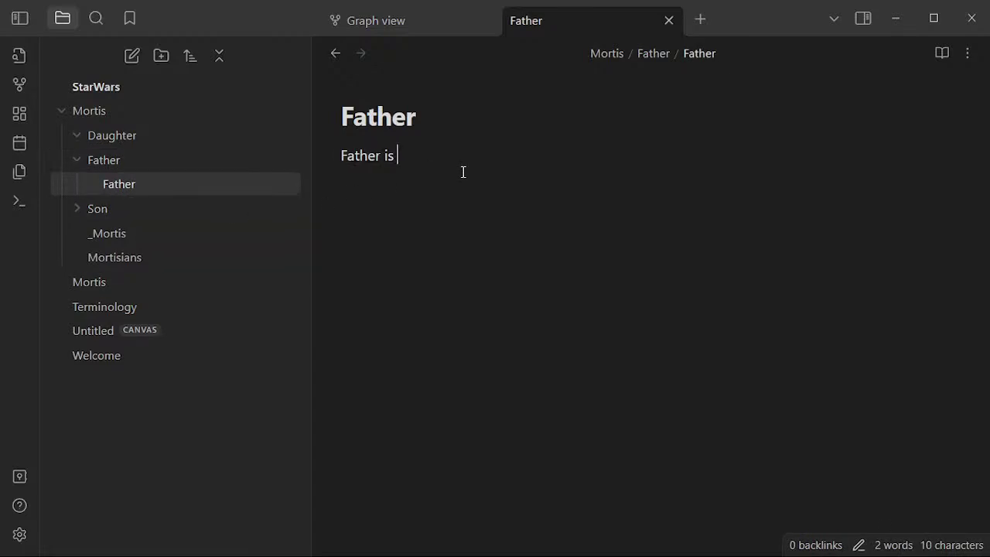
{"action": "type", "text": "the leader of t"}
{"action": "type", "text": "Mortis God's"}
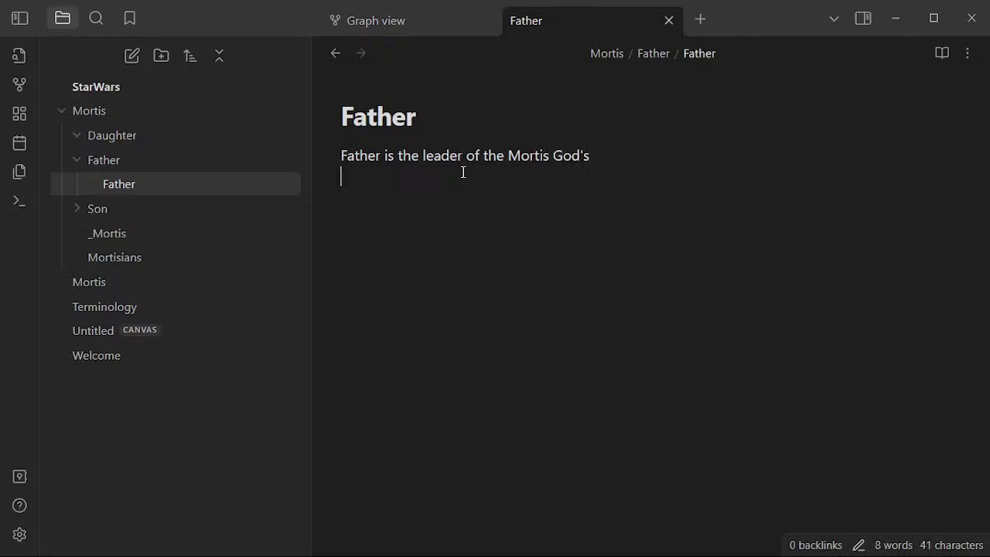
{"action": "key", "text": "BackSpace"}
{"action": "key", "text": "BackSpace"}
{"action": "key", "text": "BackSpace"}
{"action": "type", "text": "s' and the paternal "}
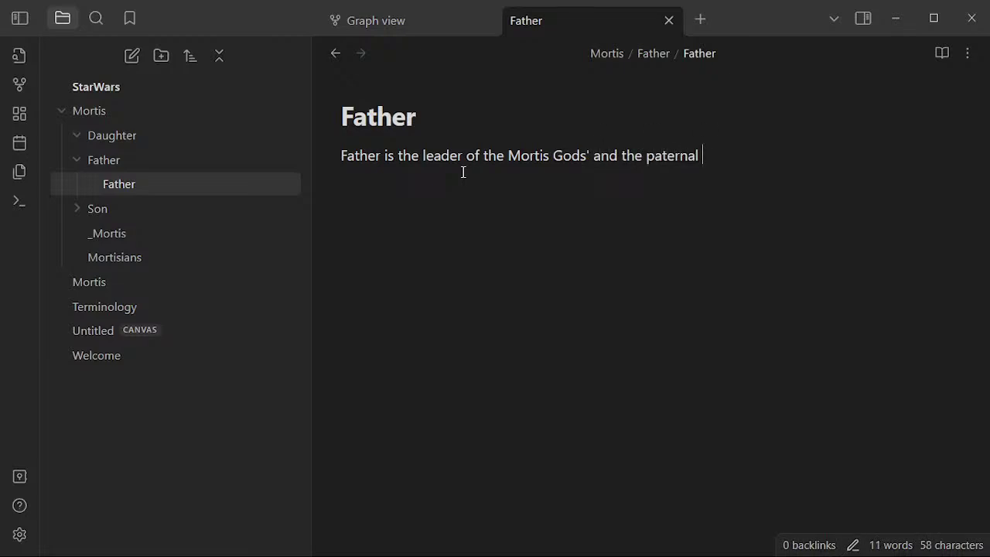
{"action": "type", "text": "father of the Dau"}
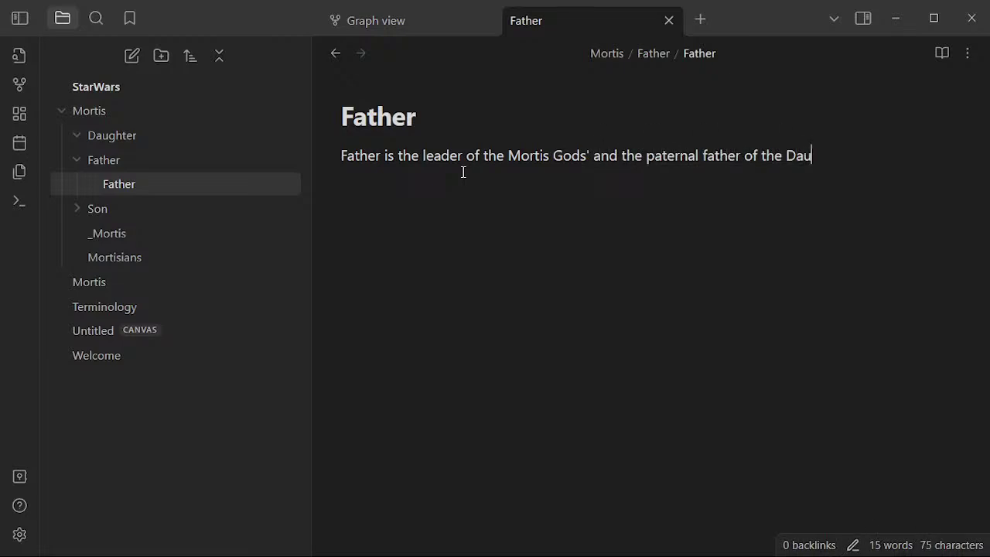
{"action": "type", "text": "gther"}
{"action": "key", "text": "BackSpace"}
{"action": "type", "text": "Son?"}
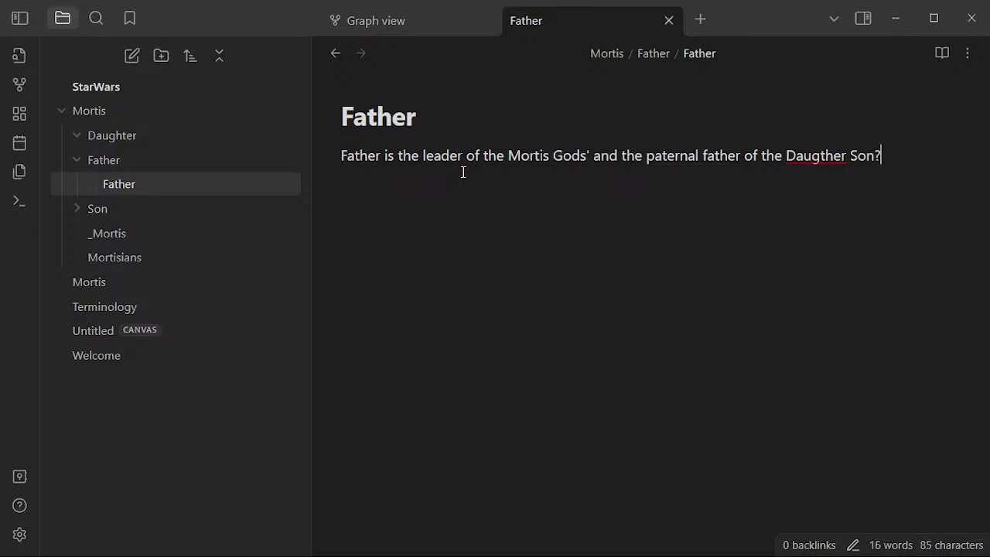
{"action": "right_click", "coordinate": [811, 152]}
{"action": "left_click", "coordinate": [896, 23]}
- Reopen _Mortis and insert a blank line just above Option A)
{"action": "left_click", "coordinate": [195, 243]}
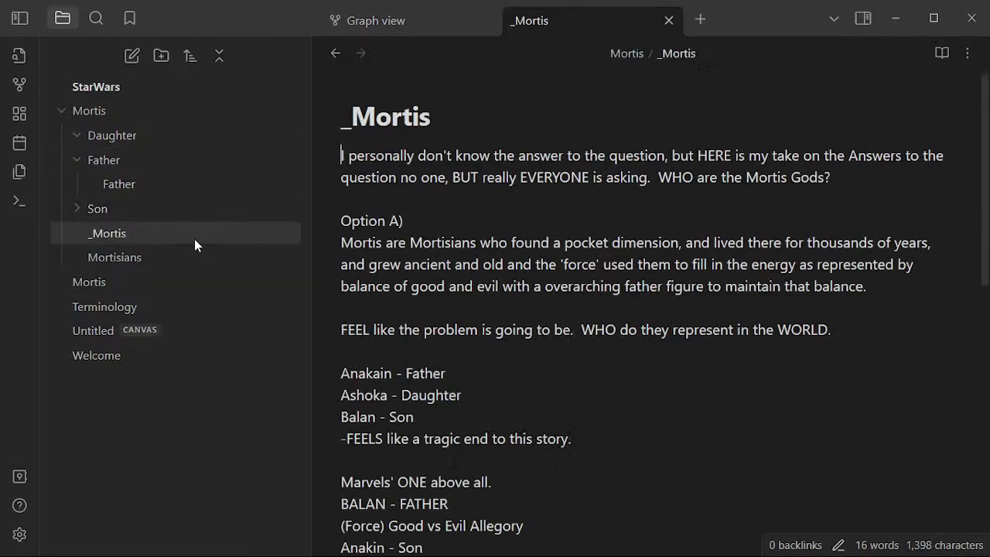
{"action": "scroll", "coordinate": [533, 227], "scroll_direction": "down", "scroll_amount": 10}
{"action": "scroll", "coordinate": [564, 290], "scroll_direction": "up", "scroll_amount": 9}
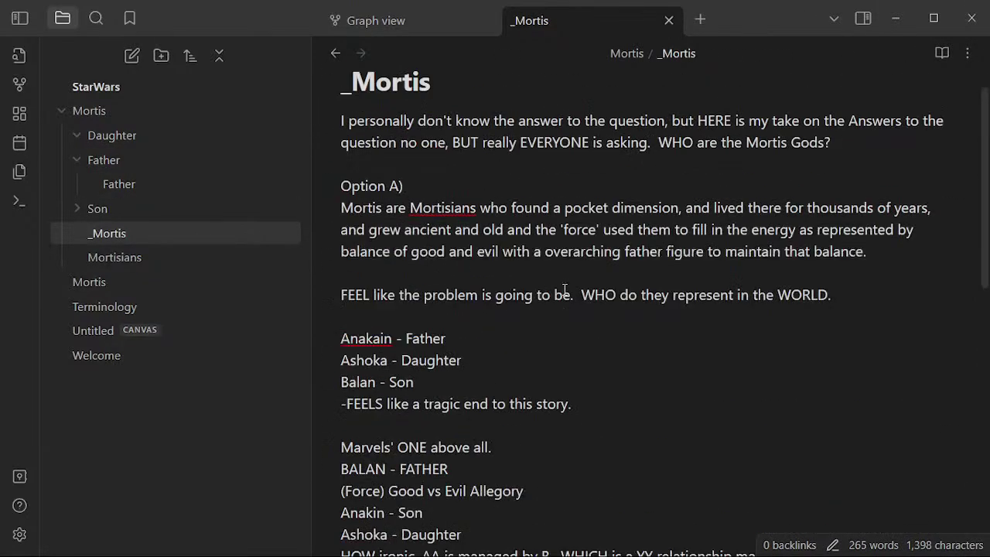
{"action": "scroll", "coordinate": [564, 290], "scroll_direction": "up", "scroll_amount": 1}
{"action": "left_click_drag", "start_coordinate": [460, 190], "coordinate": [471, 182]}
{"action": "left_click", "coordinate": [460, 192]}
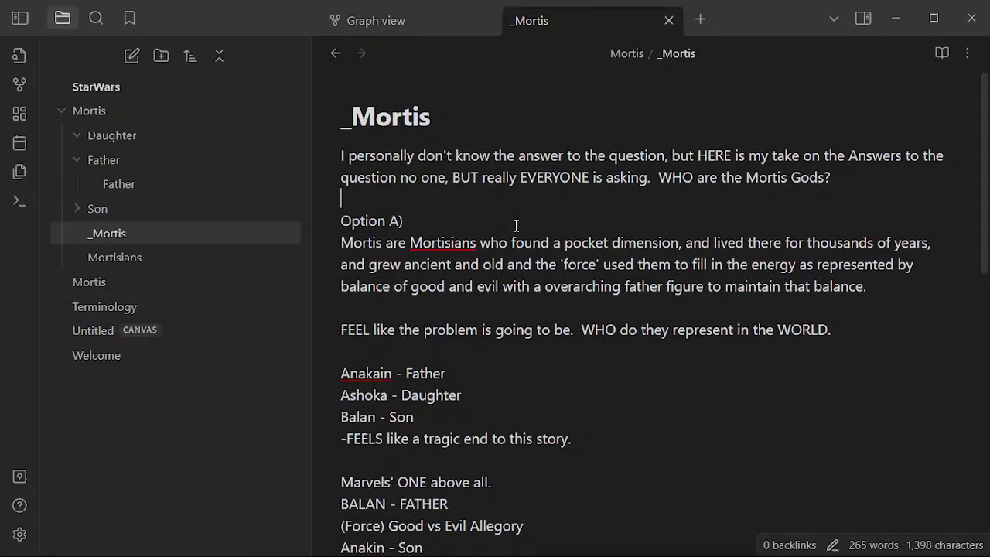
{"action": "scroll", "coordinate": [516, 232], "scroll_direction": "down", "scroll_amount": 10}
{"action": "scroll", "coordinate": [515, 271], "scroll_direction": "up", "scroll_amount": 10}
{"action": "scroll", "coordinate": [515, 270], "scroll_direction": "down", "scroll_amount": 8}
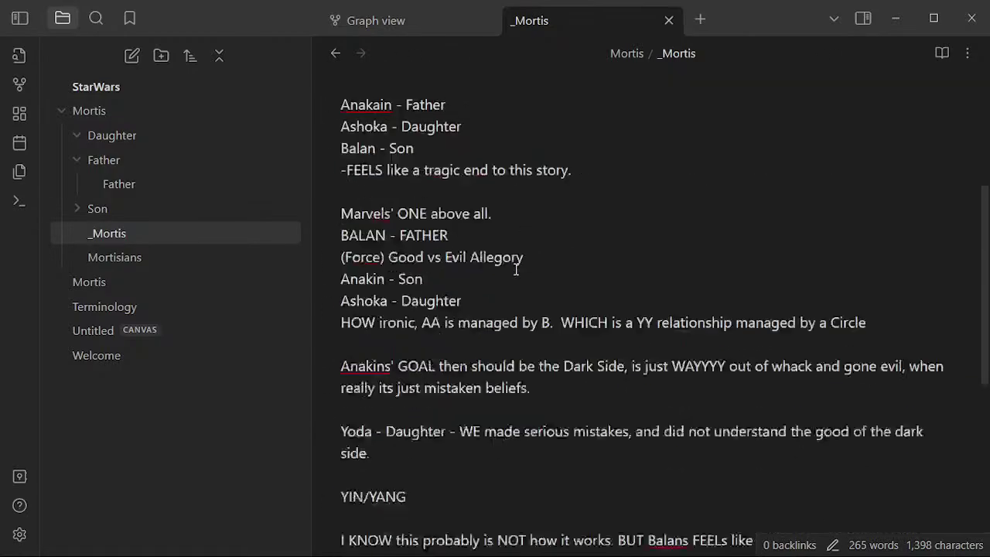
{"action": "scroll", "coordinate": [448, 314], "scroll_direction": "up", "scroll_amount": 8}
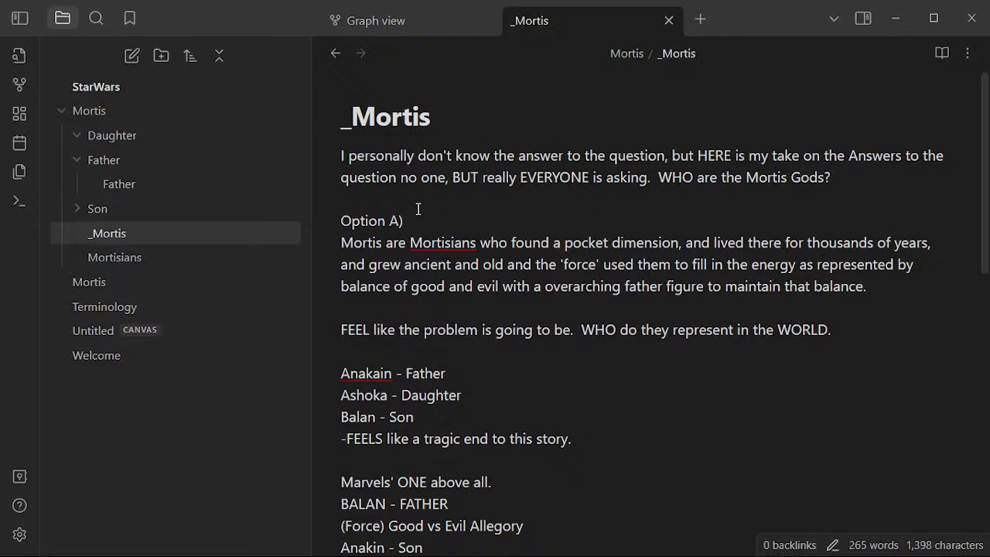
{"action": "left_click_drag", "start_coordinate": [407, 203], "coordinate": [457, 313]}
{"action": "left_click", "coordinate": [457, 313]}
{"action": "key", "text": "Return"}
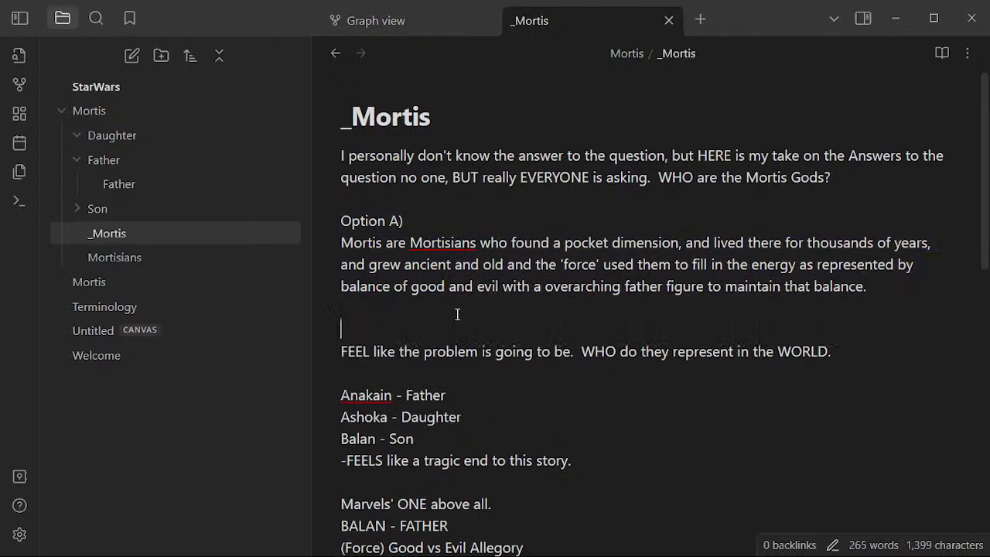
{"action": "key", "text": "BackSpace"}
{"action": "key", "text": "Up"}
{"action": "key", "text": "Up"}
{"action": "key", "text": "Up"}
{"action": "key", "text": "Up"}
{"action": "key", "text": "Up"}
{"action": "key", "text": "Return"}
- Add an 'Option 1)' line saying this is what the creators think about the Mortis Gods
{"action": "type", "text": "Option 1)"}
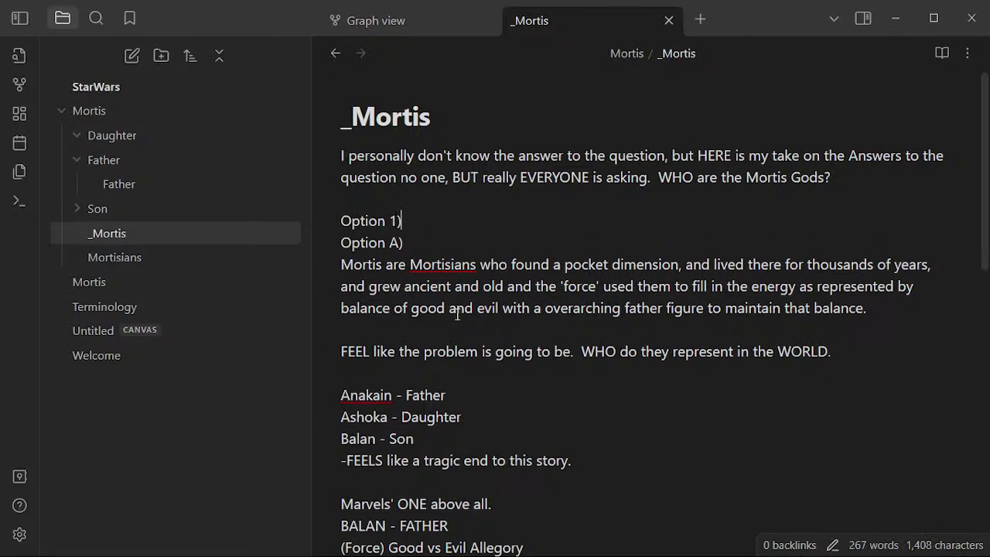
{"action": "key", "text": "Return"}
{"action": "type", "text": "THI"}
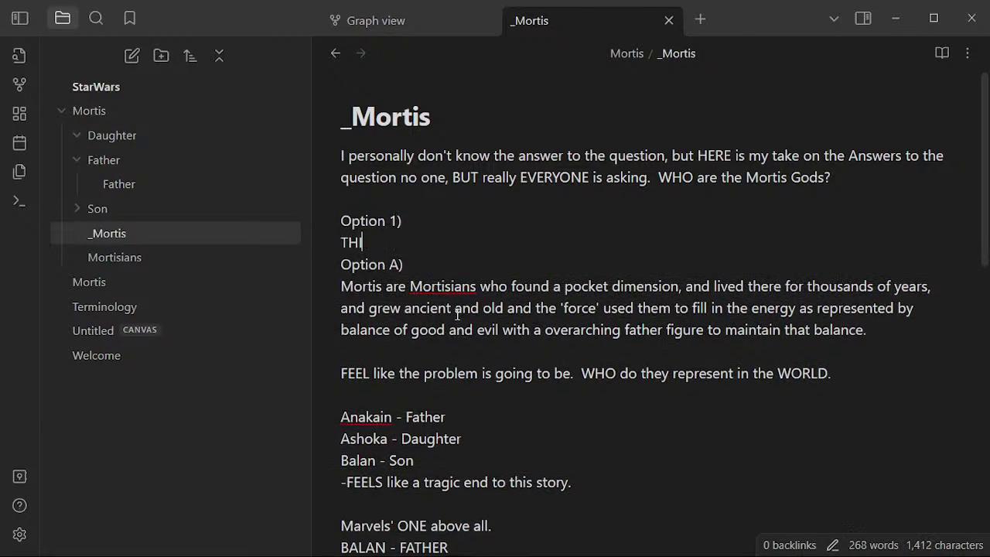
{"action": "type", "text": "S is what G"}
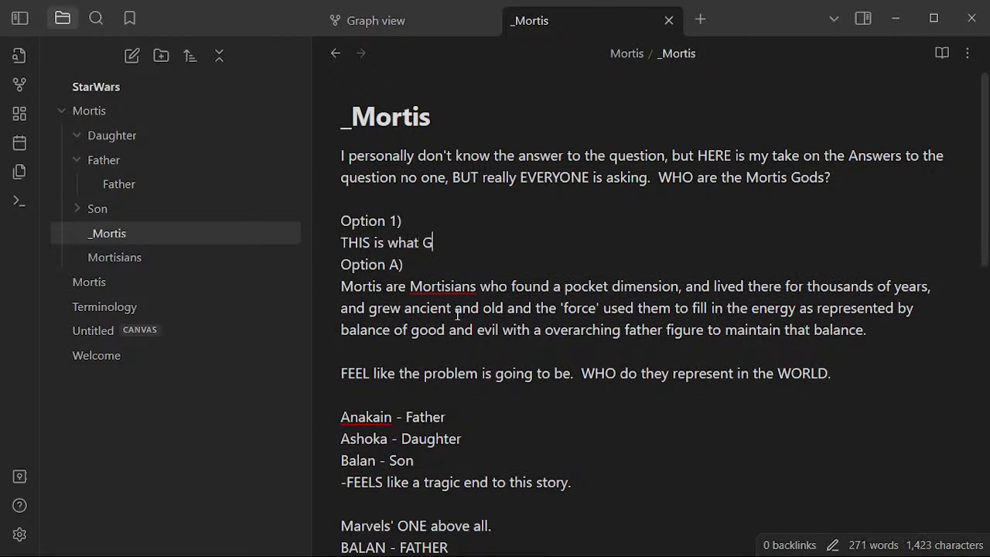
{"action": "type", "text": "eorge Locus and"}
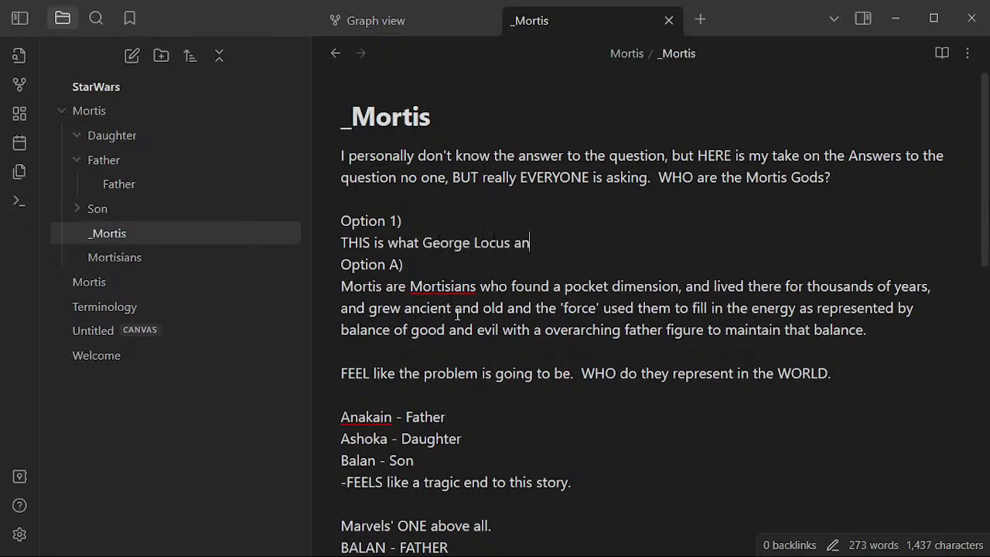
{"action": "key", "text": "BackSpace"}
{"action": "key", "text": "BackSpace"}
{"action": "key", "text": "BackSpace"}
{"action": "key", "text": "BackSpace"}
{"action": "key", "text": "BackSpace"}
{"action": "key", "text": "BackSpace"}
{"action": "key", "text": "BackSpace"}
{"action": "key", "text": "BackSpace"}
{"action": "type", "text": "a"}
{"action": "type", "text": "as and D"}
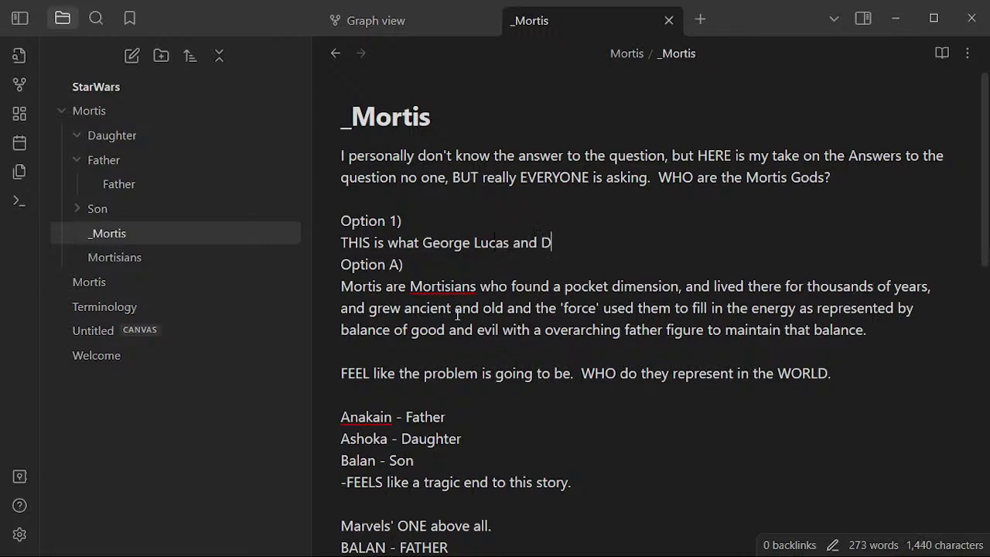
{"action": "type", "text": "ave Falion"}
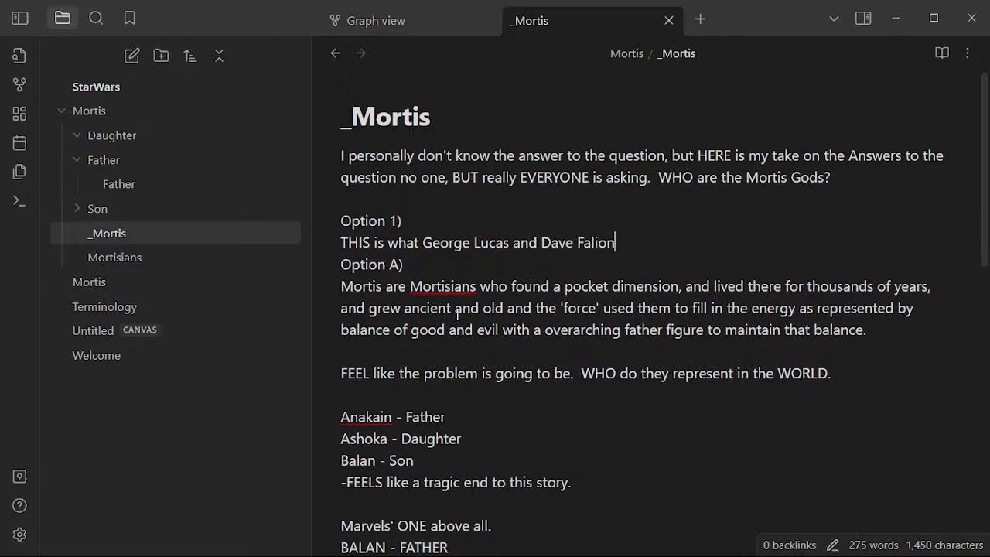
{"action": "type", "text": "a think abou"}
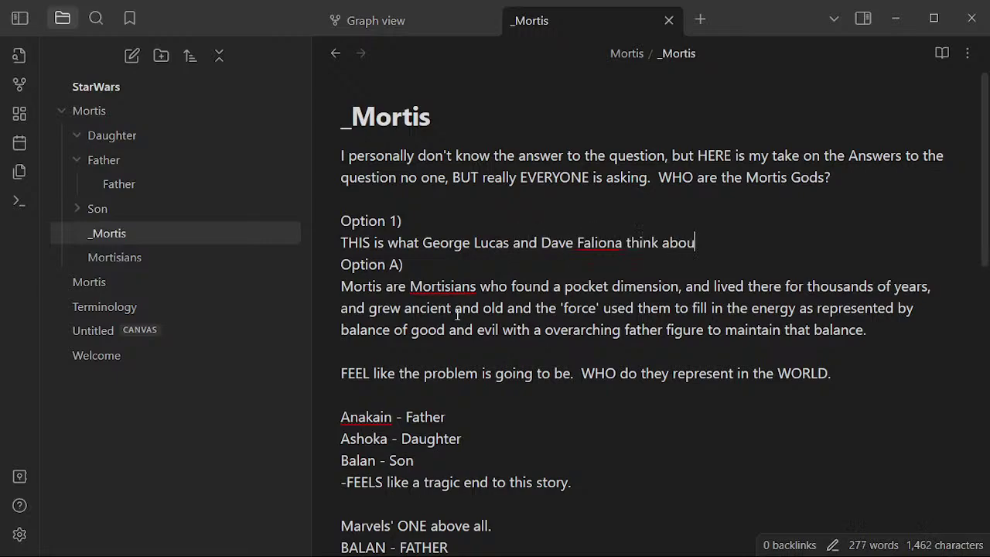
{"action": "type", "text": "t the Morti"}
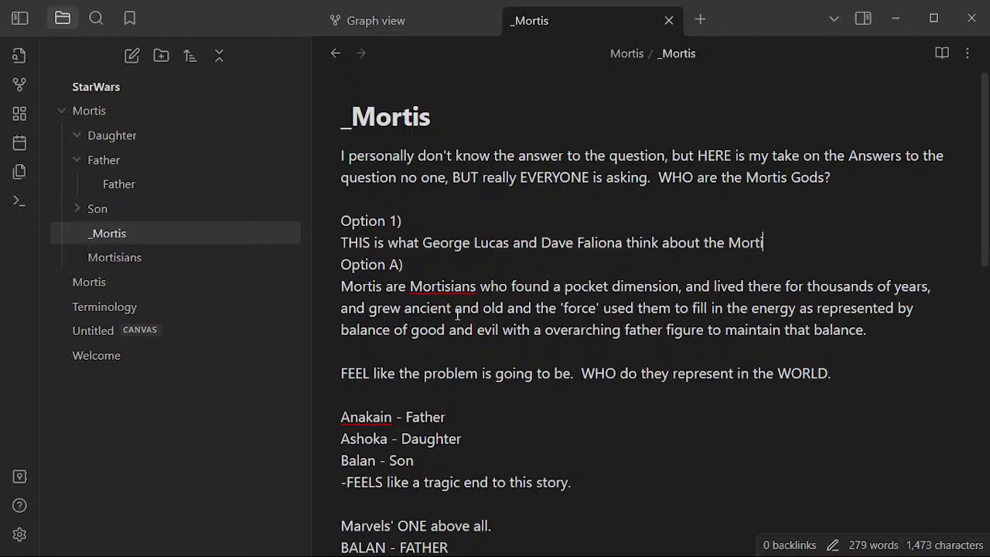
{"action": "type", "text": "s Gods"}
{"action": "key", "text": "Return"}
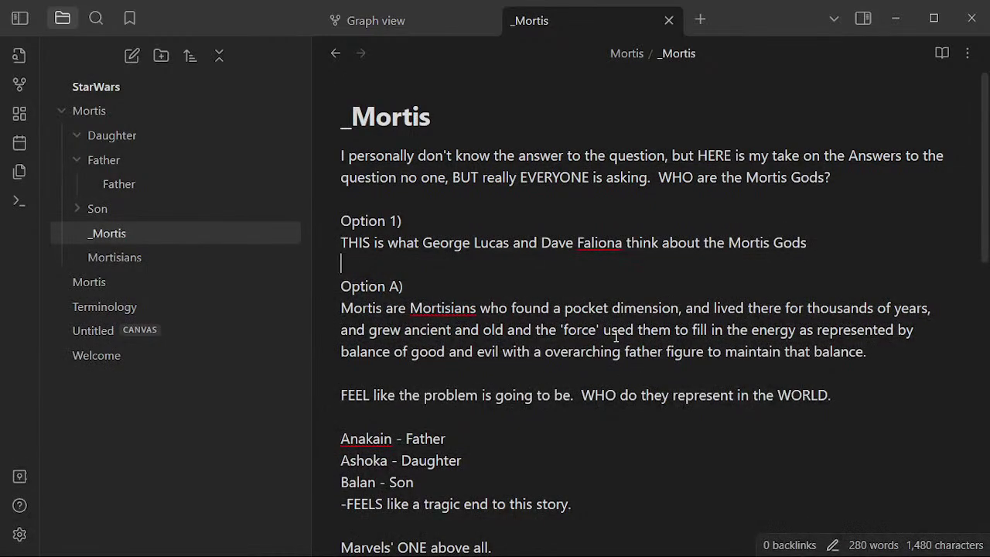
- Shorten the misspelled surname on the Option 1) line to 'F.'
{"action": "right_click", "coordinate": [615, 234]}
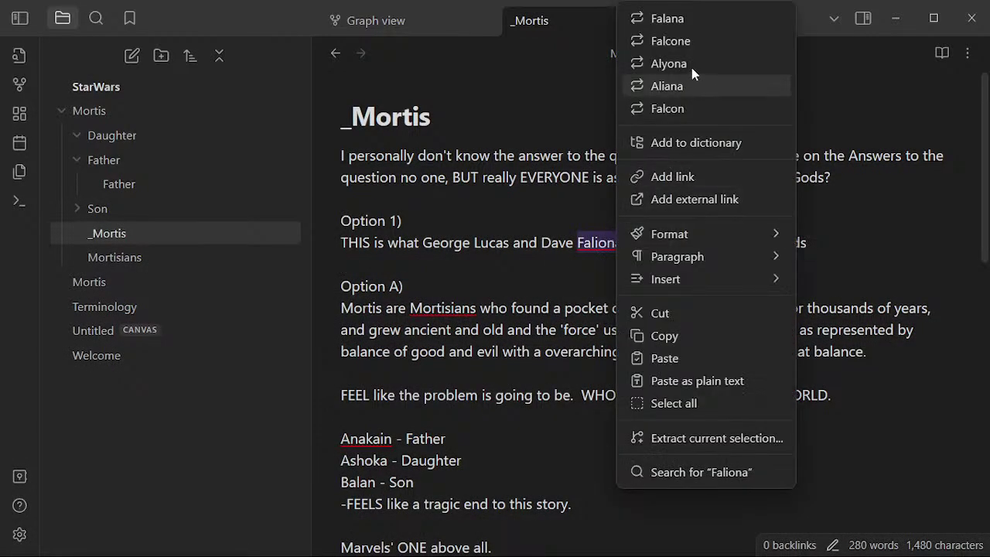
{"action": "left_click", "coordinate": [565, 260]}
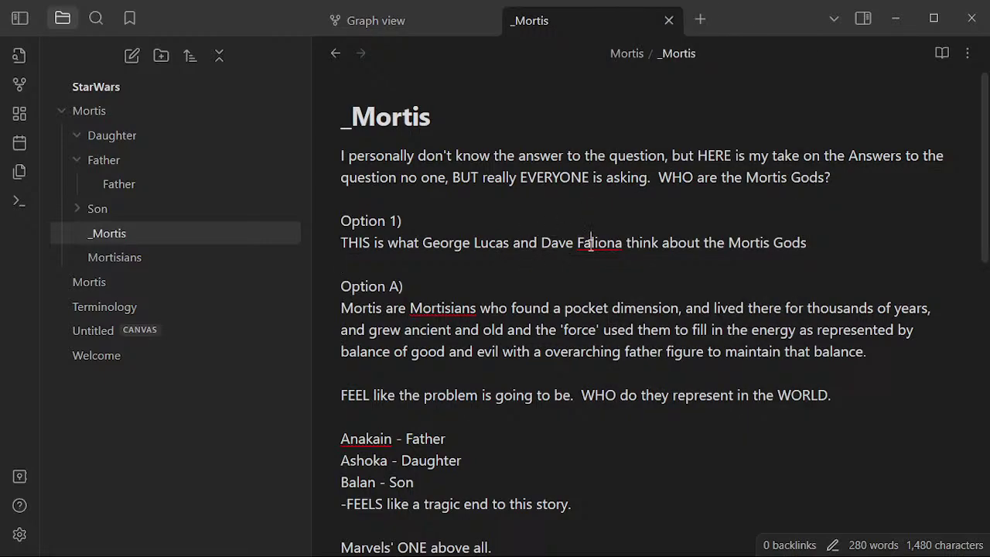
{"action": "double_click", "coordinate": [591, 242]}
{"action": "key", "text": "Left"}
{"action": "key", "text": "Right"}
{"action": "type", "text": "."}
{"action": "key", "text": "Delete"}
{"action": "key", "text": "Delete"}
{"action": "key", "text": "Delete"}
{"action": "key", "text": "Delete"}
{"action": "key", "text": "Delete"}
{"action": "key", "text": "Delete"}
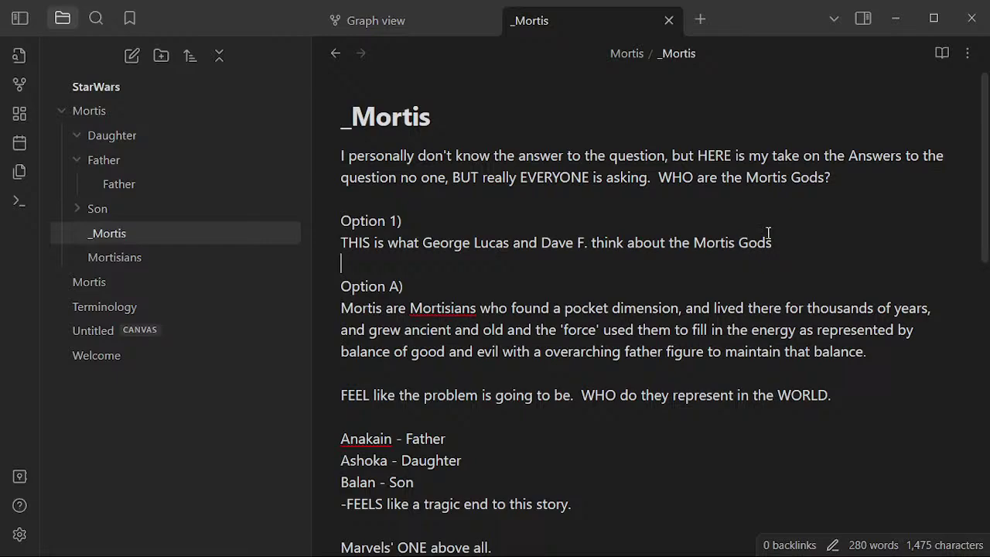
- Create a Constraints note reading 'Yoda is not to be explained - Never share his home world.'
{"action": "left_click", "coordinate": [140, 59]}
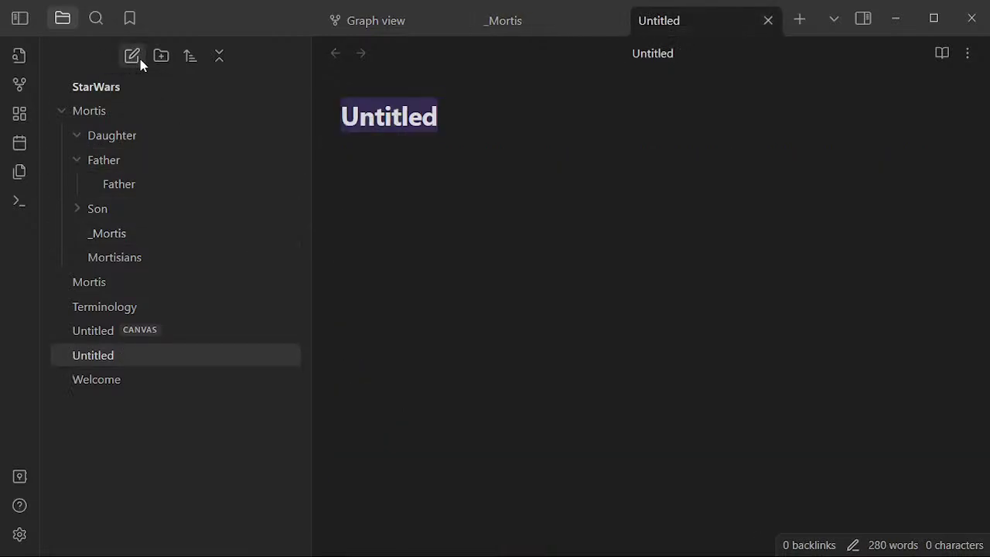
{"action": "type", "text": "Contrr"}
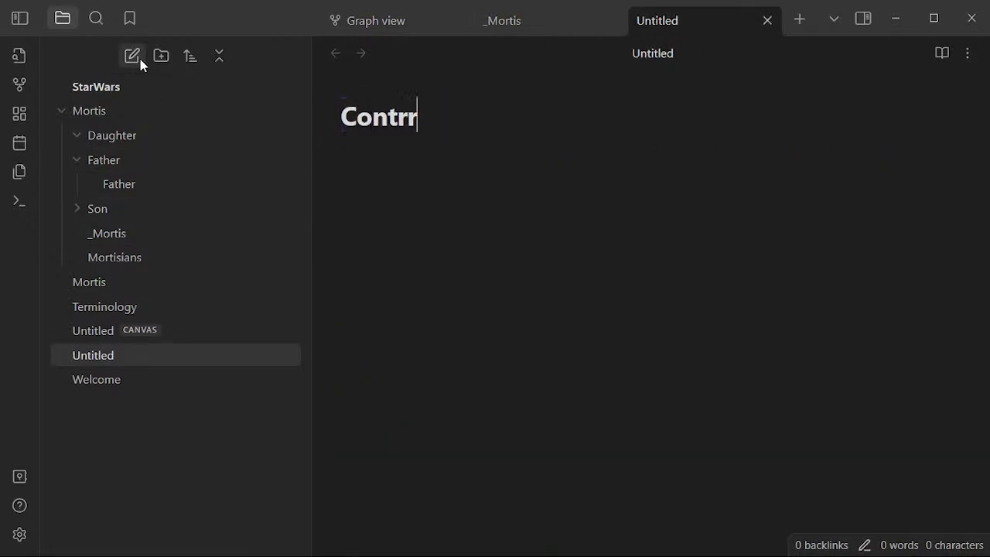
{"action": "key", "text": "BackSpace"}
{"action": "type", "text": "aints"}
{"action": "key", "text": "Return"}
{"action": "type", "text": "Yoda "}
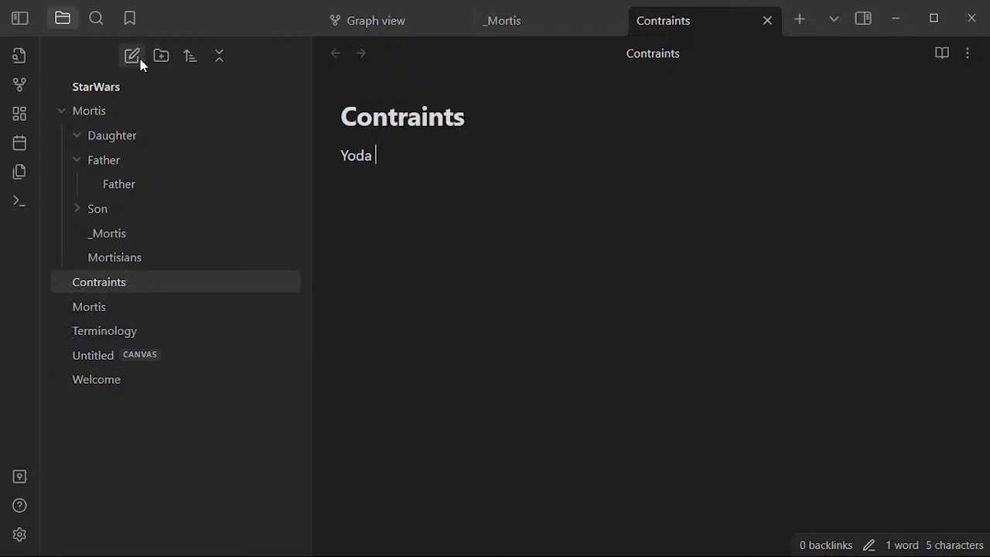
{"action": "type", "text": "is not to be expa"}
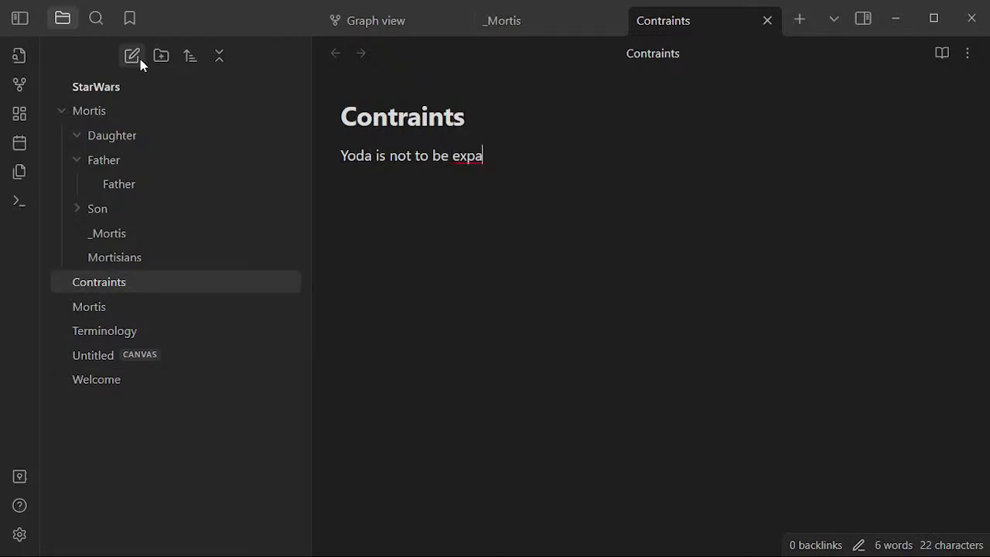
{"action": "key", "text": "BackSpace"}
{"action": "type", "text": "a"}
{"action": "key", "text": "BackSpace"}
{"action": "type", "text": "lained - Never "}
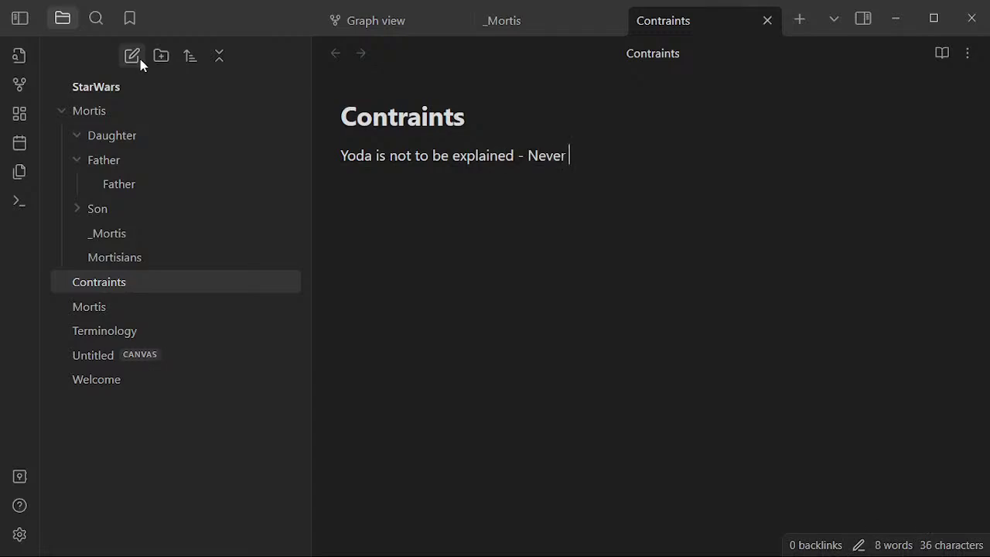
{"action": "type", "text": "share his home world."}
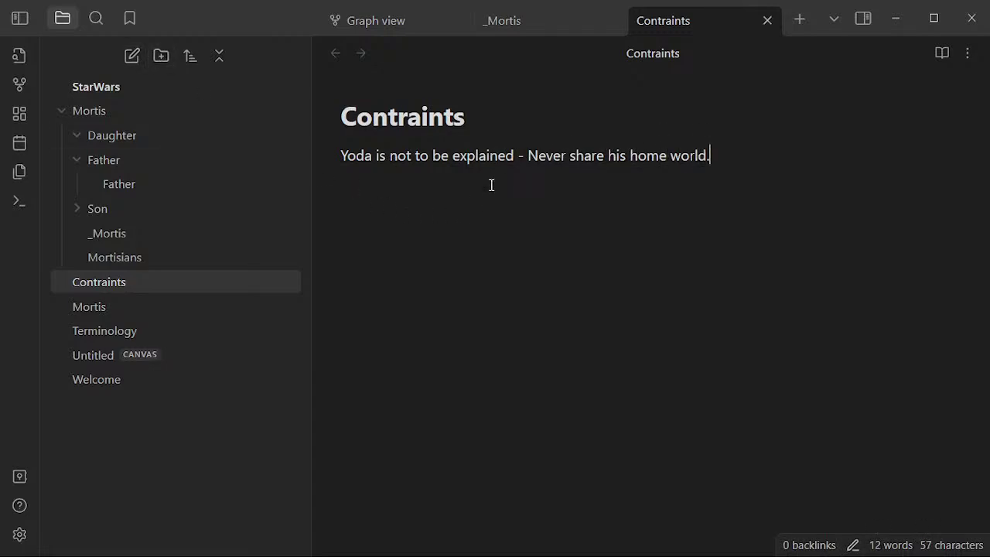
{"action": "right_click", "coordinate": [412, 116]}
{"action": "left_click", "coordinate": [468, 129]}
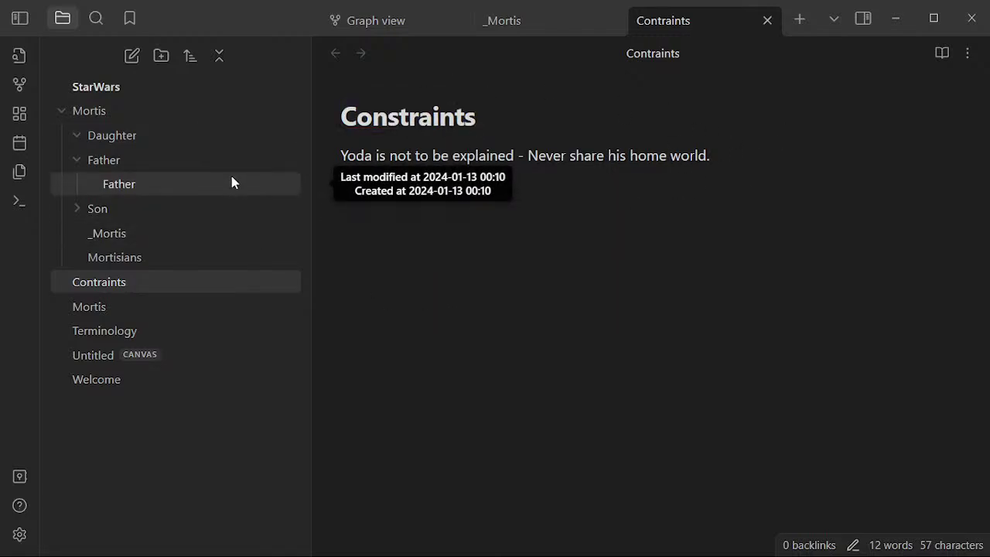
- Reopen the _Mortis note, adding and removing blank lines so its 280 words stay unchanged
{"action": "left_click", "coordinate": [167, 231]}
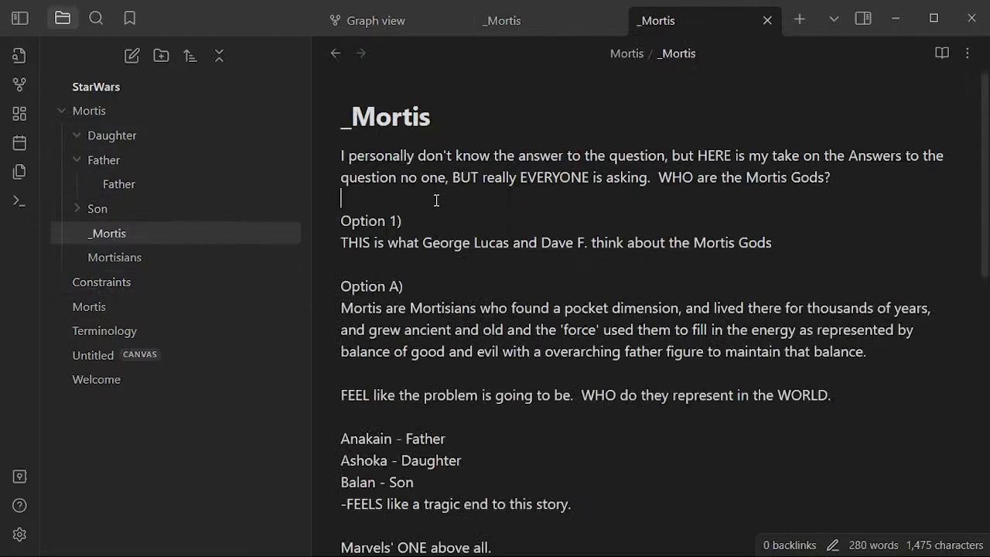
{"action": "left_click_drag", "start_coordinate": [449, 245], "coordinate": [531, 237]}
{"action": "left_click", "coordinate": [516, 272]}
{"action": "scroll", "coordinate": [515, 244], "scroll_direction": "down", "scroll_amount": 2}
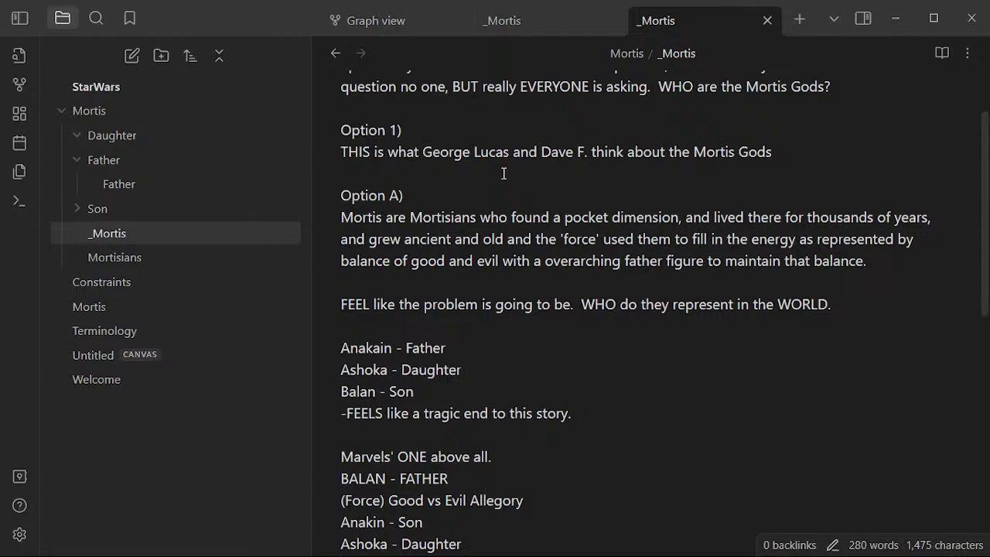
{"action": "key", "text": "Return"}
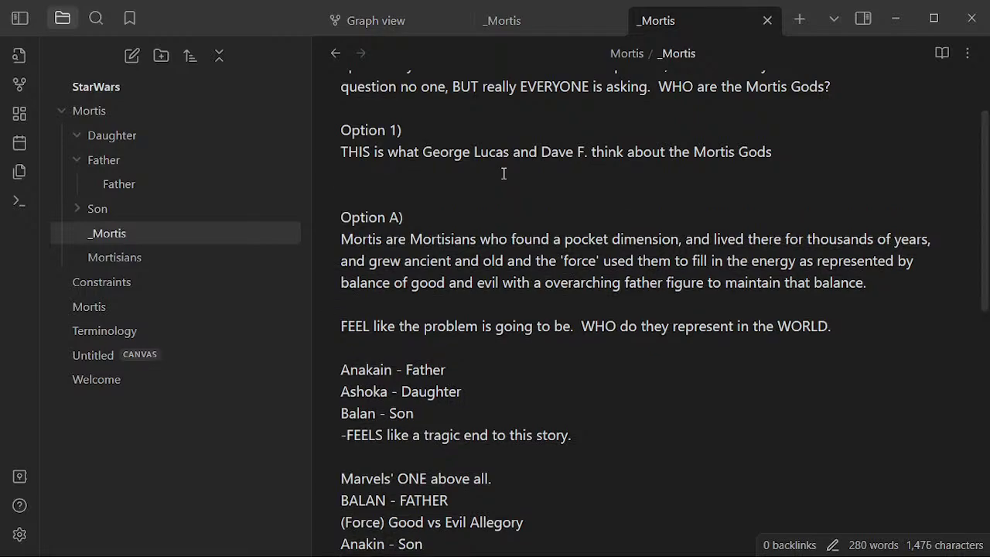
{"action": "key", "text": "ctrl+z"}
{"action": "key", "text": "Return"}
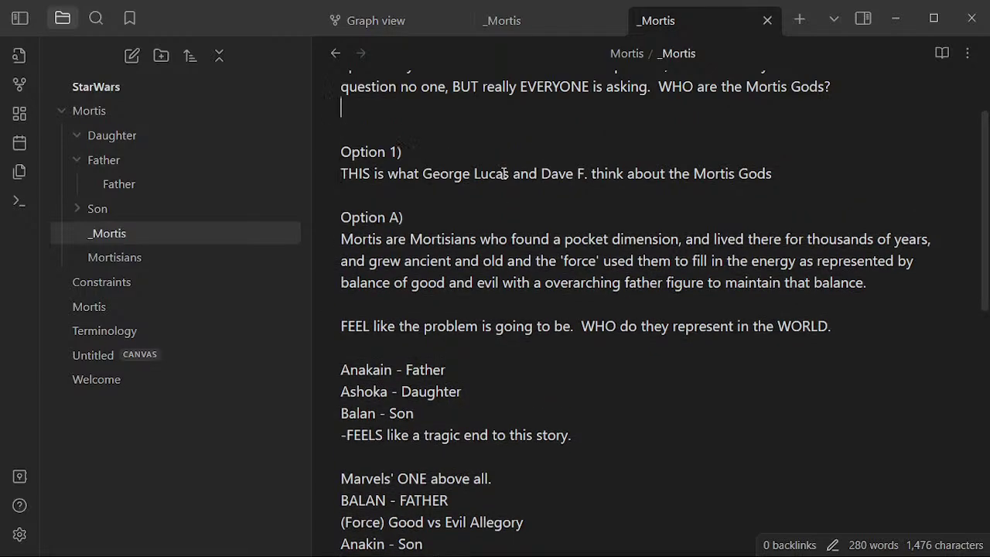
{"action": "key", "text": "BackSpace"}
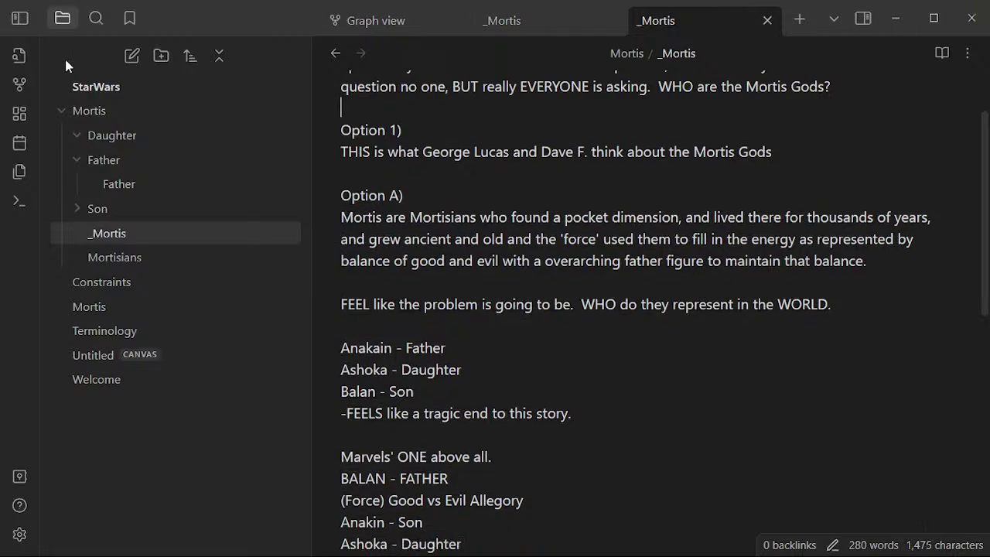
- Create a new note titled with the author's name followed by 'History'
{"action": "left_click", "coordinate": [124, 62]}
{"action": "key", "text": "BackSpace"}
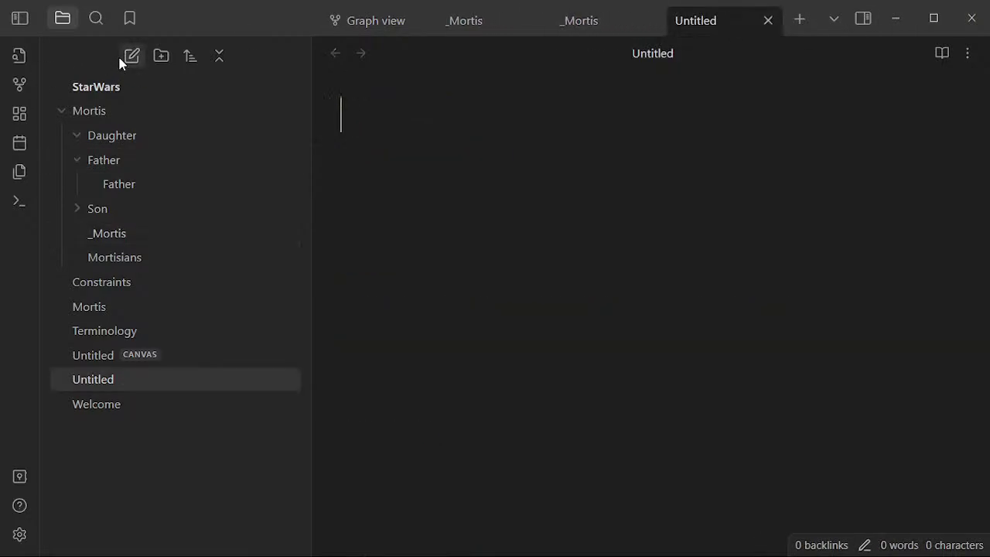
{"action": "type", "text": "Personal Micaiah S"}
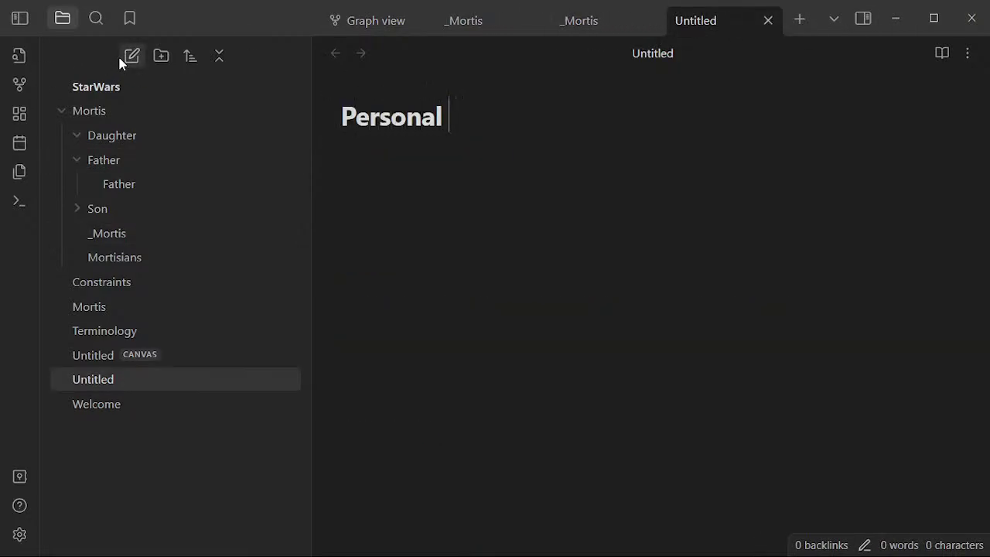
{"action": "key", "text": "BackSpace"}
{"action": "type", "text": "History"}
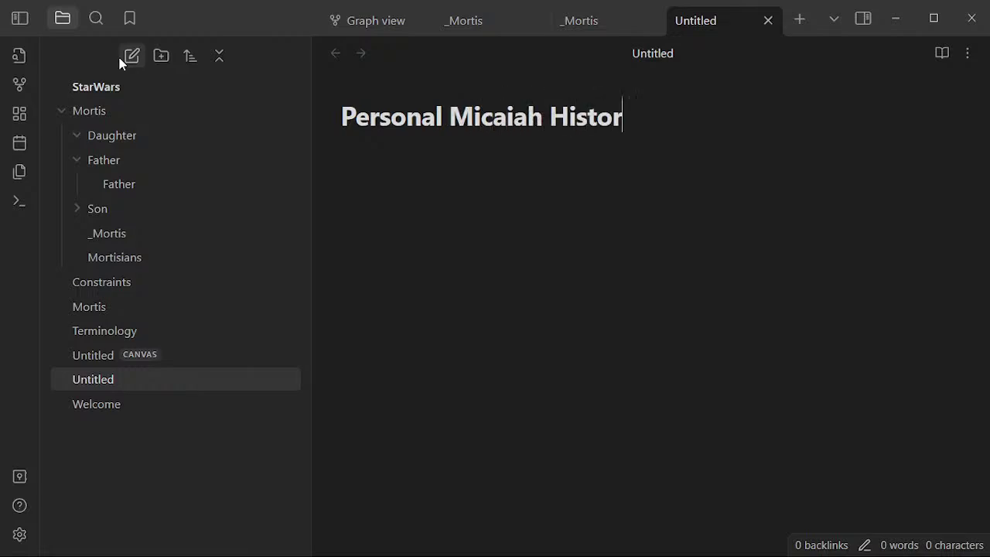
{"action": "key", "text": "Return"}
- Write that you first saw Starwars 4, 5, 6 and LOVED the Mandalarian war idea
{"action": "type", "text": "When I w"}
{"action": "key", "text": "BackSpace"}
{"action": "type", "text": "saw"}
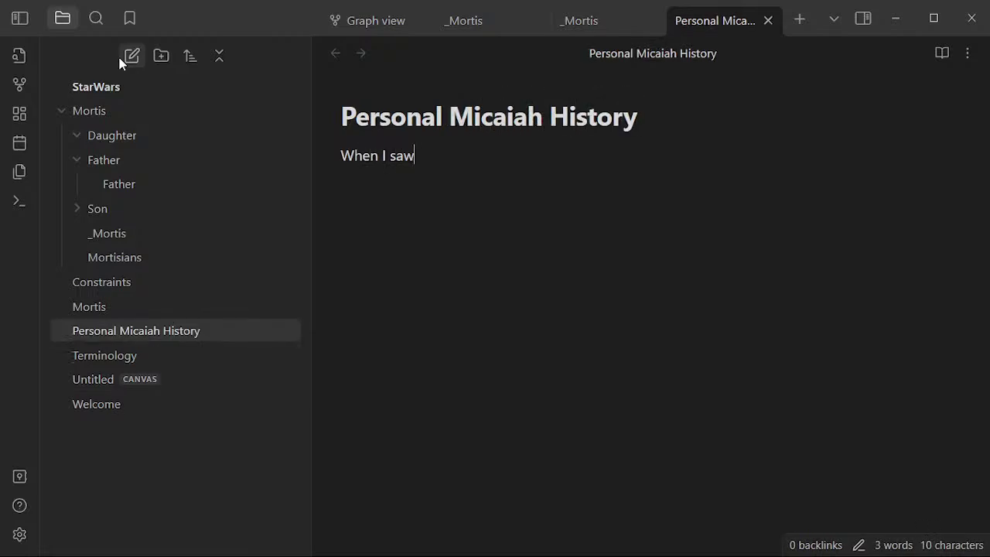
{"action": "type", "text": " Starwars 4, 56"}
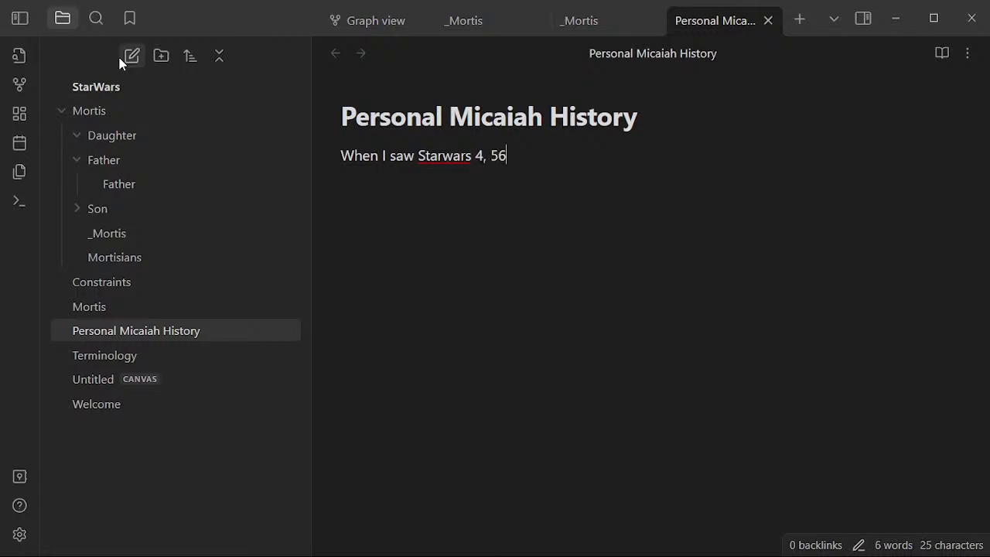
{"action": "key", "text": "BackSpace"}
{"action": "type", "text": ", 6"}
{"action": "key", "text": "BackSpace"}
{"action": "type", "text": "6.  I LOVED the idea of the"}
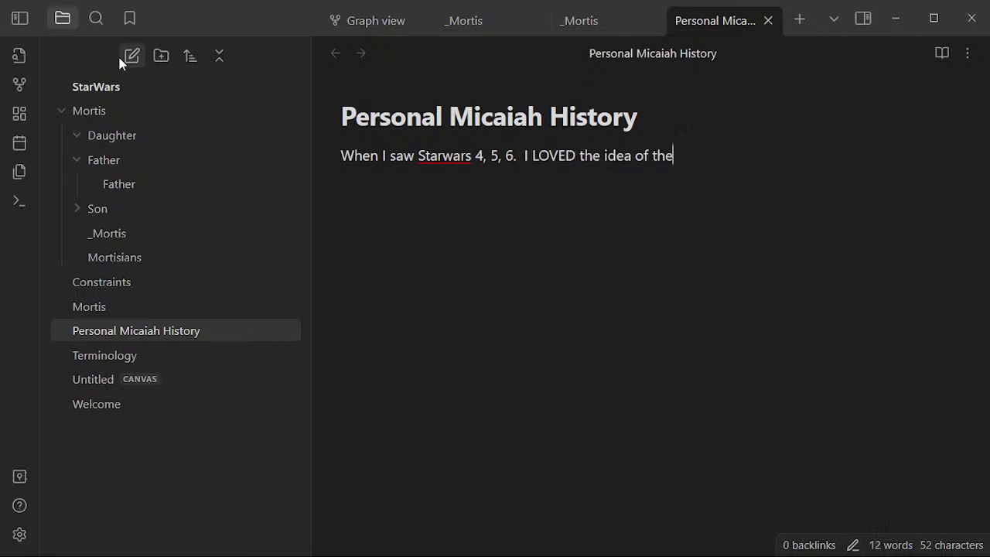
{"action": "type", "text": " Mandalarian war."}
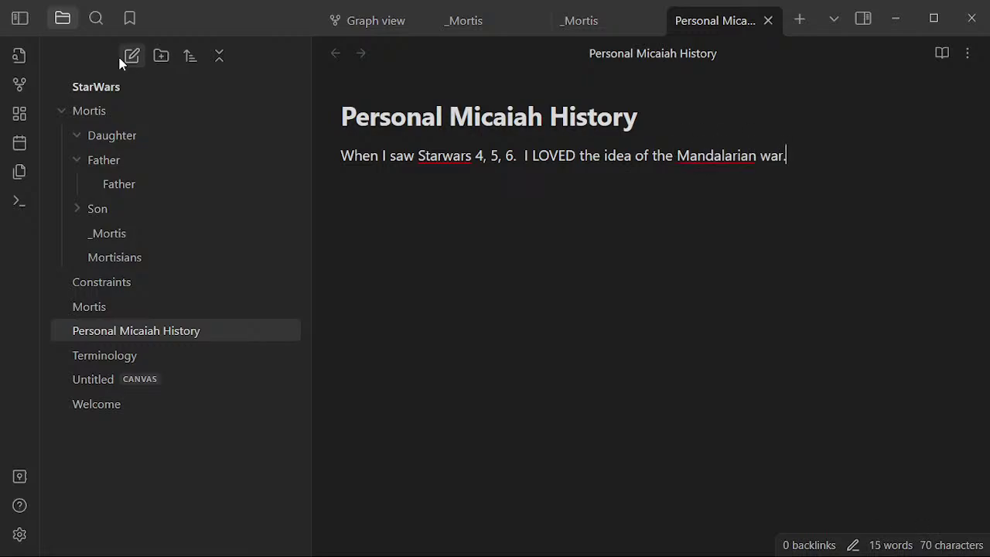
{"action": "key", "text": "Return"}
- Add lines about how Vadar came to be and a brother urging 'go read the books.'
{"action": "type", "text": "I LOVED The idea o"}
{"action": "type", "text": "f"}
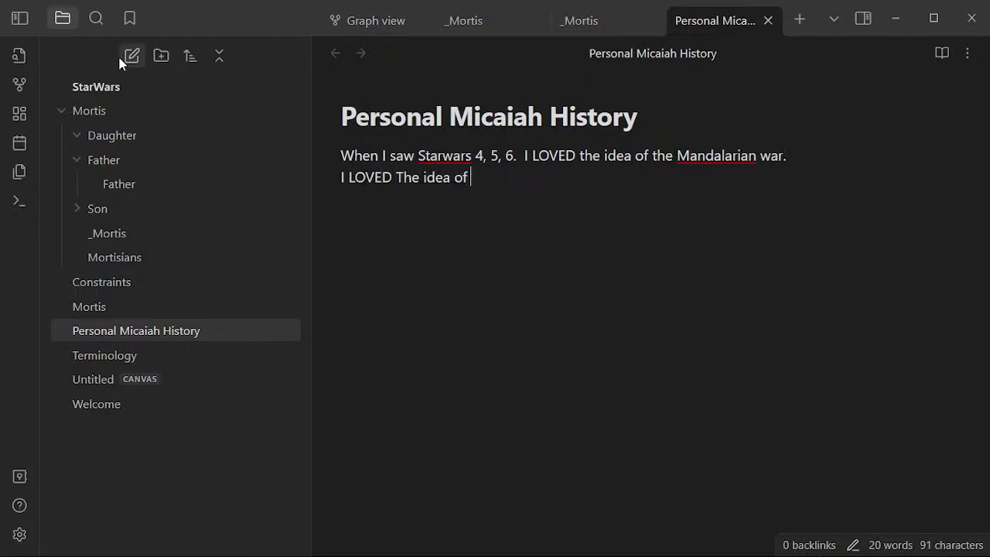
{"action": "type", "text": " how Vadar cam eto b"}
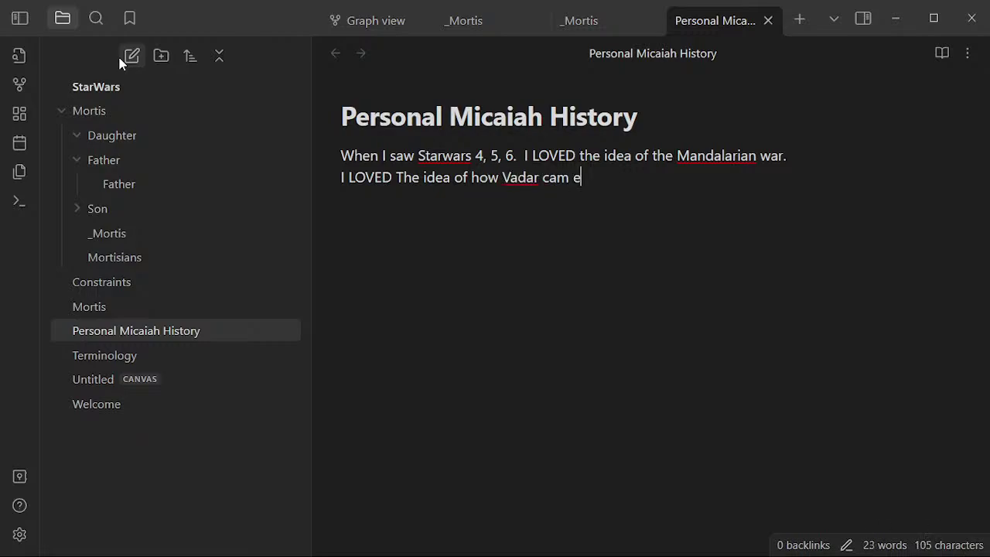
{"action": "key", "text": "BackSpace"}
{"action": "key", "text": "BackSpace"}
{"action": "key", "text": "BackSpace"}
{"action": "key", "text": "BackSpace"}
{"action": "key", "text": "BackSpace"}
{"action": "key", "text": "BackSpace"}
{"action": "type", "text": "e to be, and "}
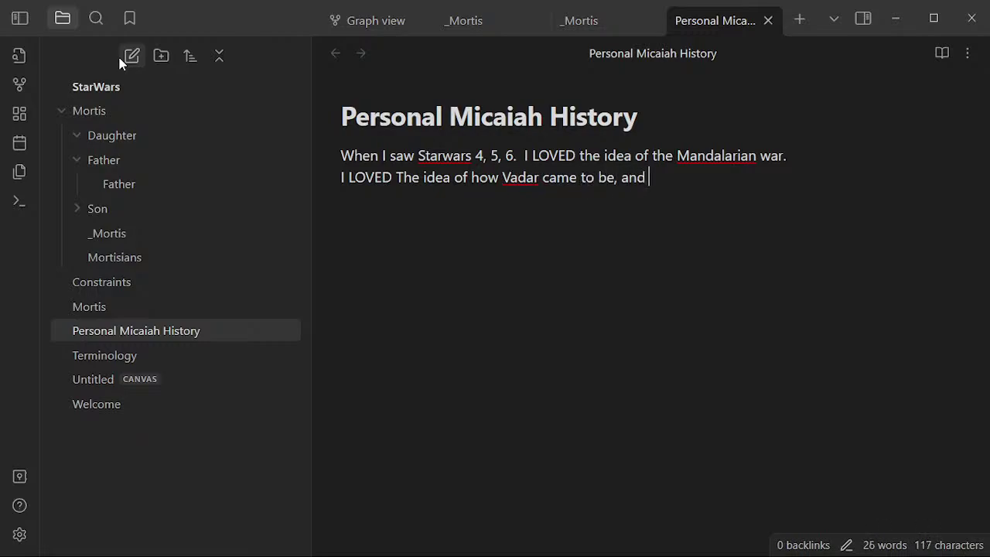
{"action": "type", "text": "my mind f"}
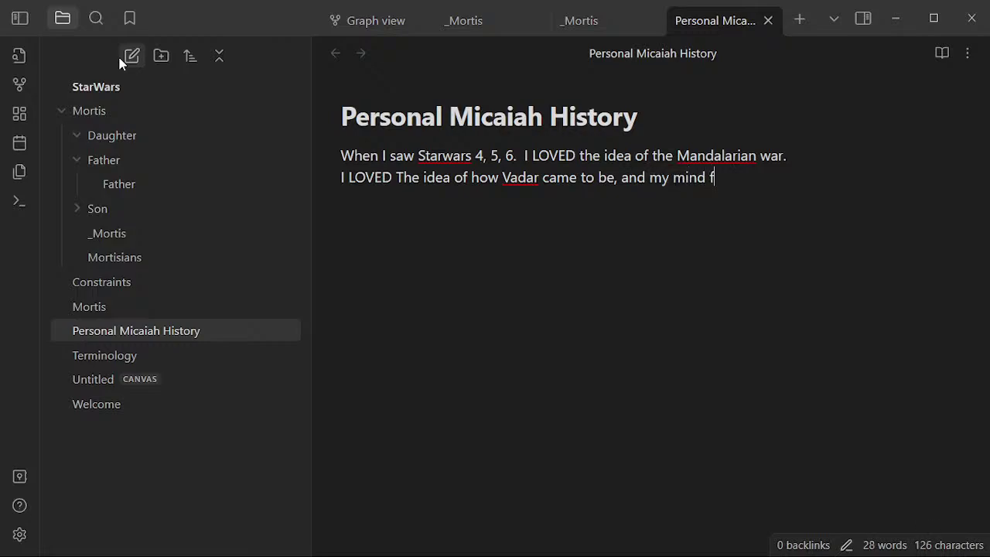
{"action": "type", "text": "illed in a "}
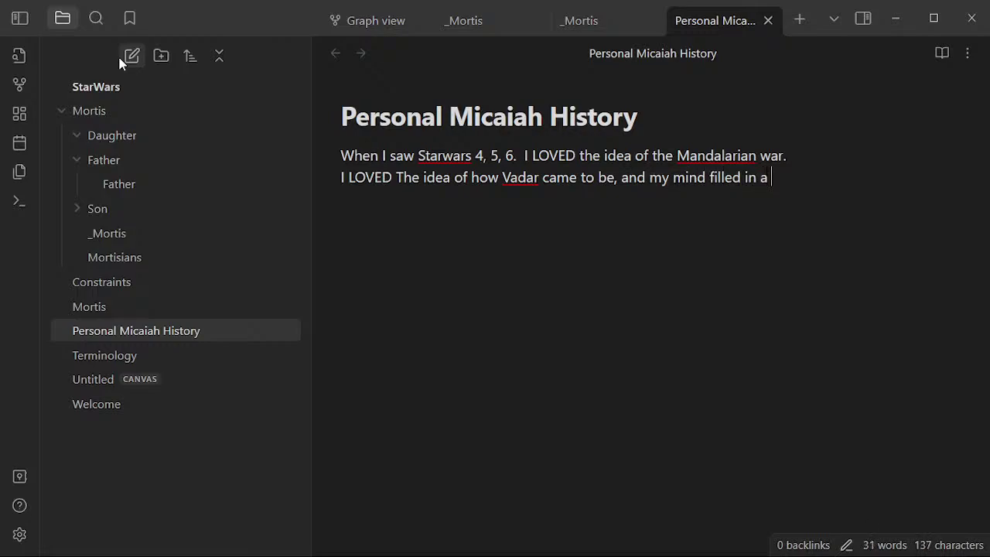
{"action": "type", "text": "thousand and one ideas."}
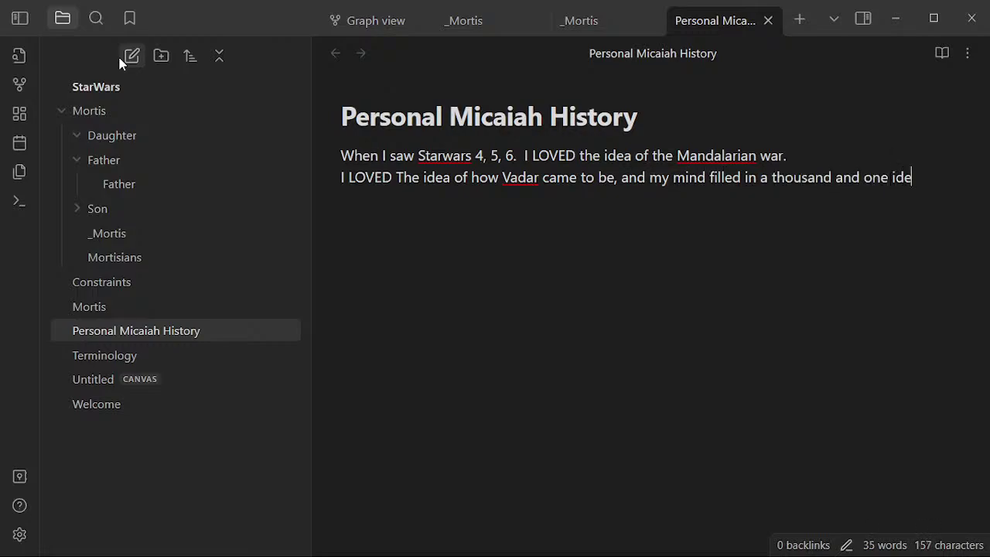
{"action": "key", "text": "Return"}
{"action": "type", "text": "AND talking"}
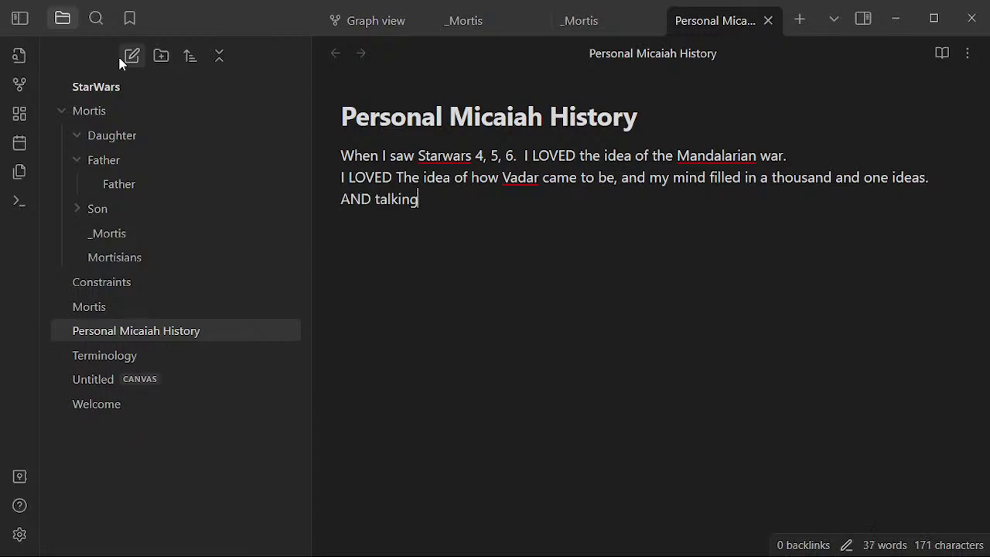
{"action": "type", "text": " to my Borther,"}
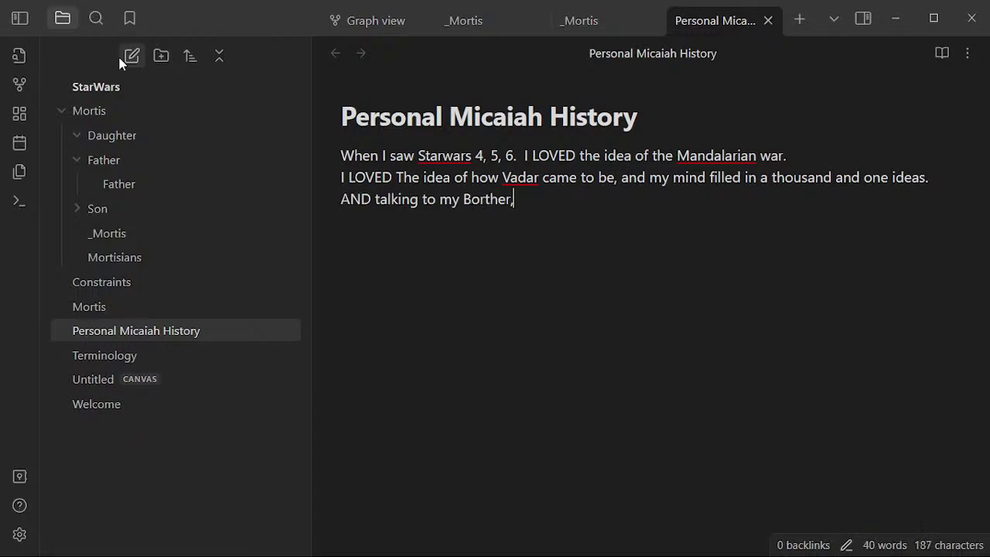
{"action": "key", "text": "BackSpace"}
{"action": "key", "text": "BackSpace"}
{"action": "key", "text": "BackSpace"}
{"action": "key", "text": "BackSpace"}
{"action": "key", "text": "BackSpace"}
{"action": "key", "text": "BackSpace"}
{"action": "key", "text": "BackSpace"}
{"action": "type", "text": "rother, who rea"}
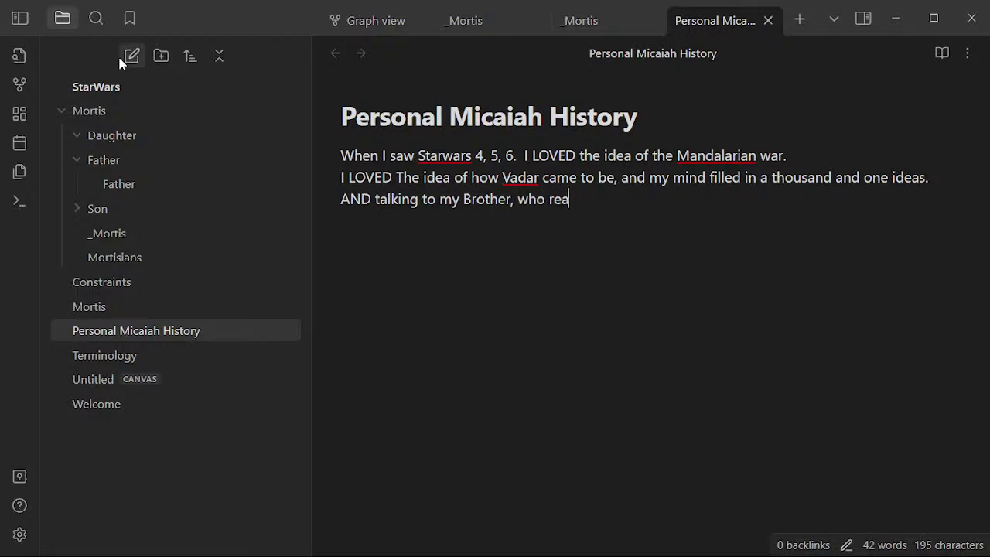
{"action": "type", "text": "d the books.  He"}
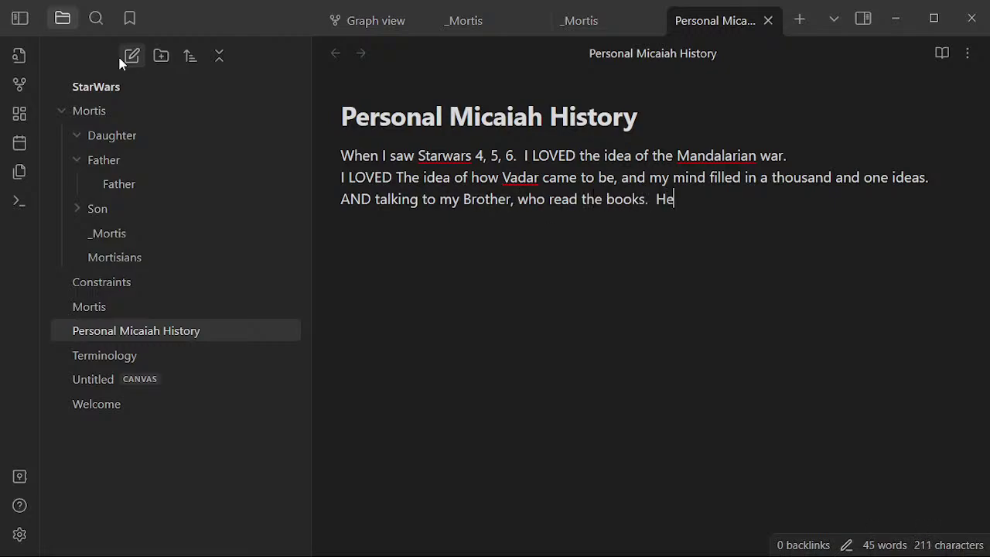
{"action": "type", "text": "s like no "}
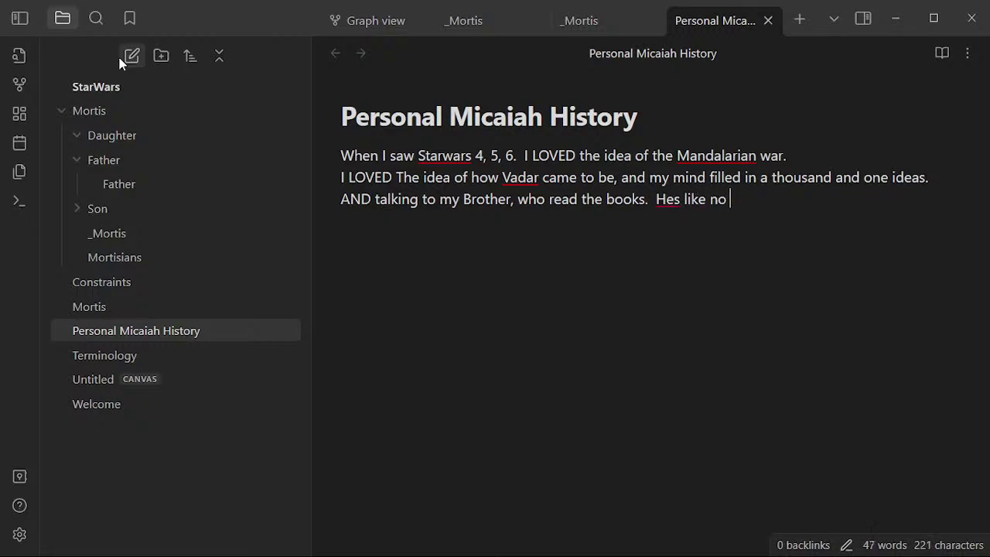
{"action": "type", "text": "no go read the books."}
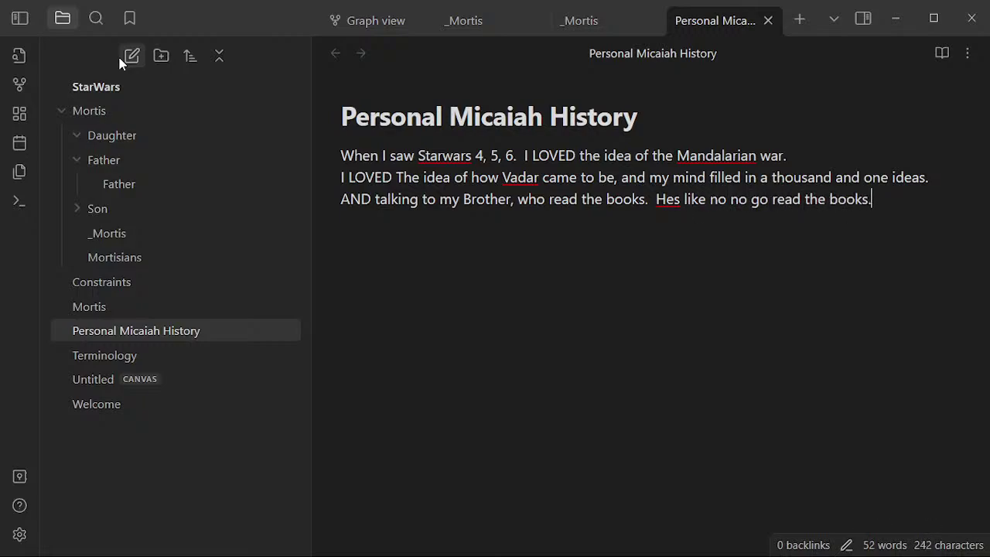
{"action": "key", "text": "Return"}
- Check spelling suggestions for 'Hes' and 'Vadar', leaving both words unchanged
{"action": "right_click", "coordinate": [667, 200]}
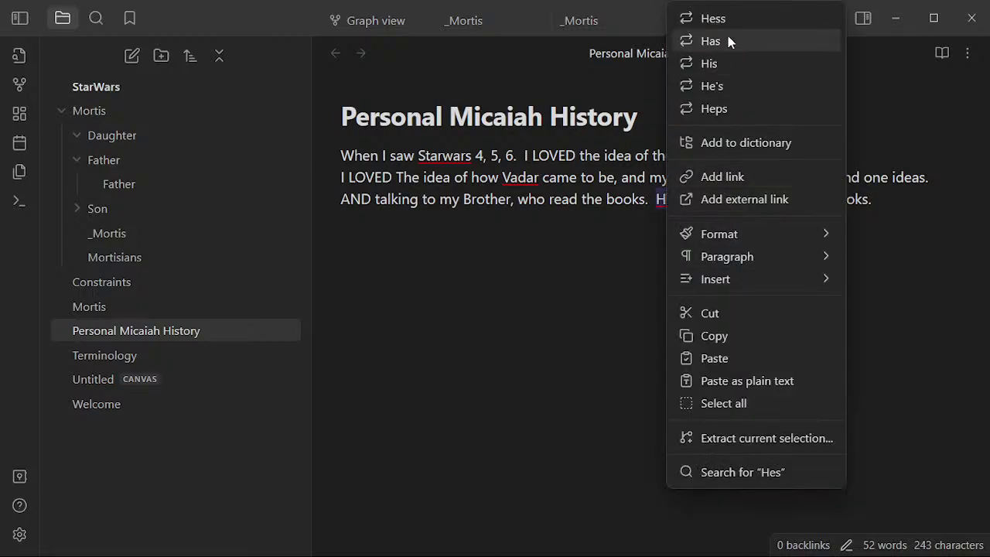
{"action": "left_click", "coordinate": [569, 198]}
{"action": "left_click", "coordinate": [509, 244]}
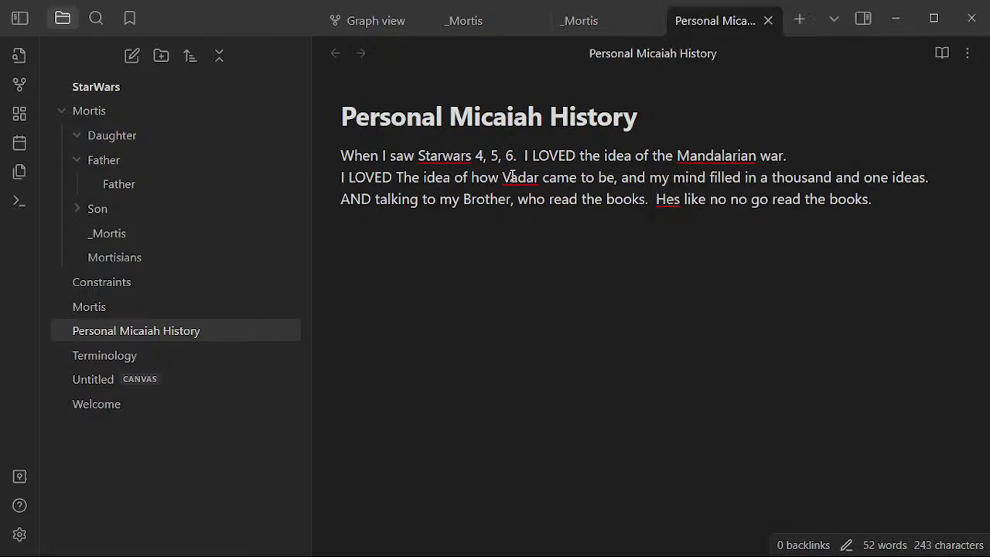
{"action": "right_click", "coordinate": [524, 179]}
{"action": "left_click", "coordinate": [472, 229]}
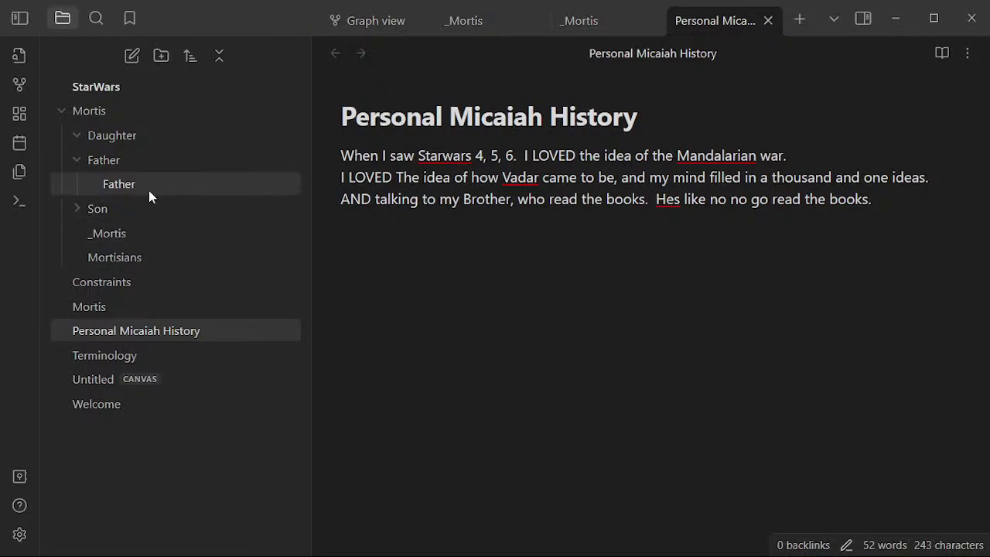
{"action": "left_click", "coordinate": [150, 232]}
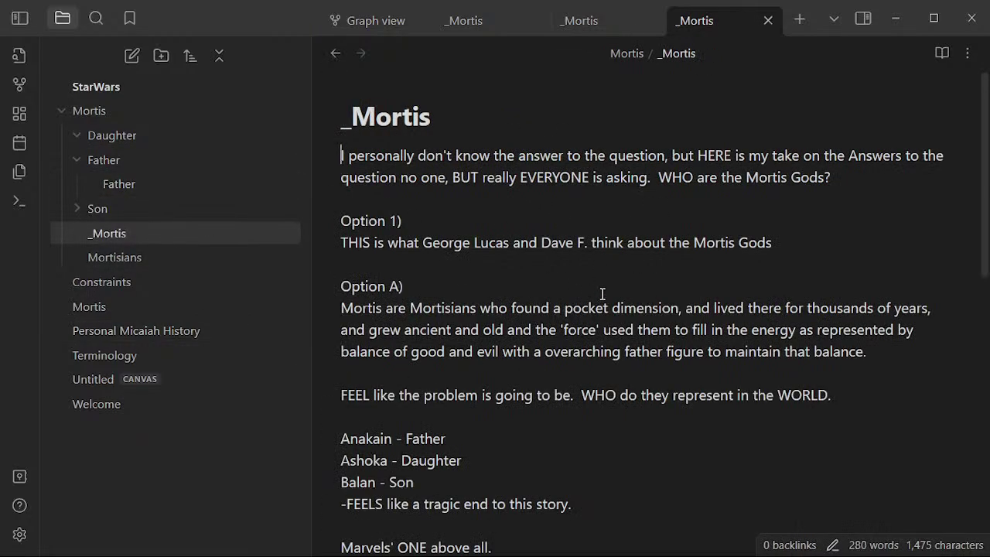
{"action": "left_click_drag", "start_coordinate": [484, 263], "coordinate": [521, 368]}
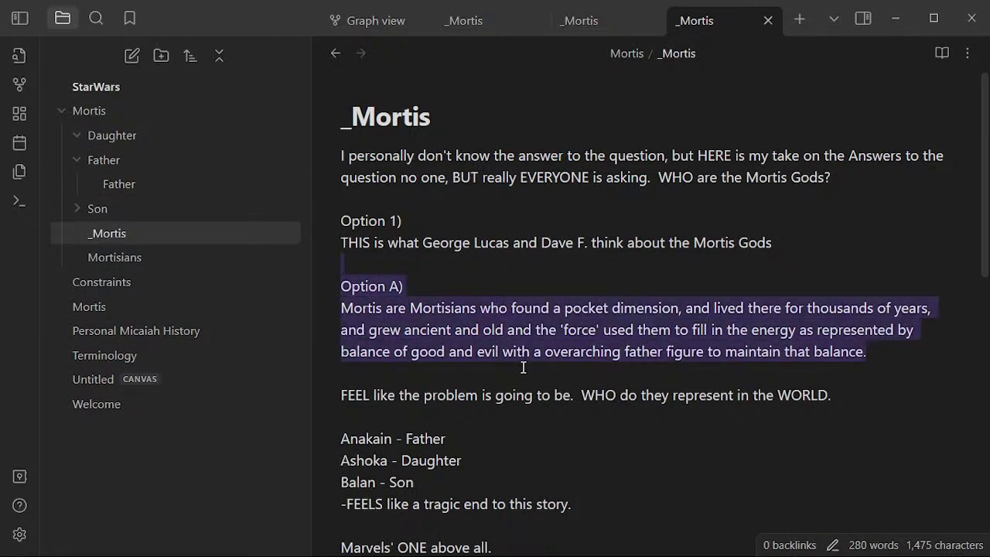
{"action": "left_click", "coordinate": [523, 366]}
{"action": "left_click", "coordinate": [547, 294]}
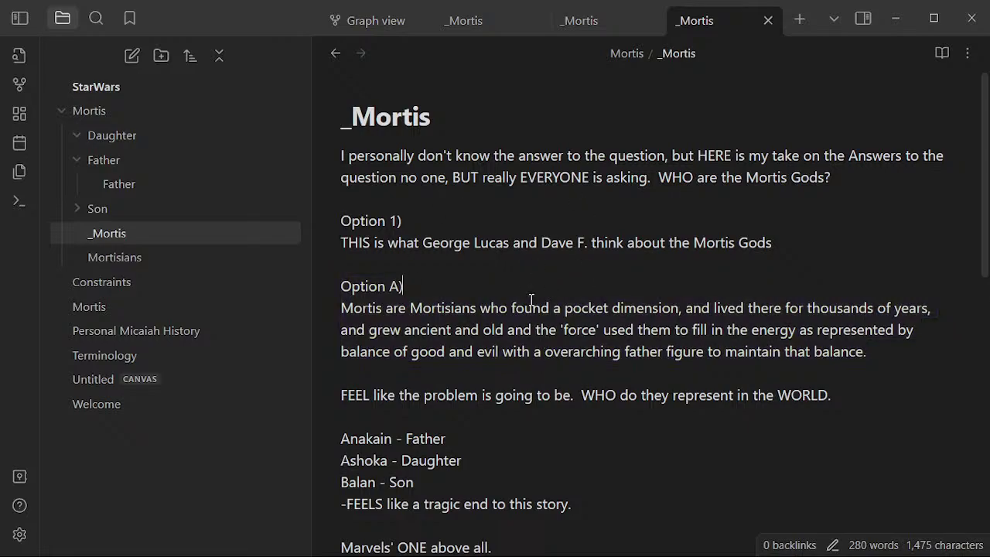
{"action": "scroll", "coordinate": [531, 302], "scroll_direction": "down", "scroll_amount": 3}
{"action": "scroll", "coordinate": [510, 254], "scroll_direction": "up", "scroll_amount": 1}
{"action": "left_click", "coordinate": [420, 184]}
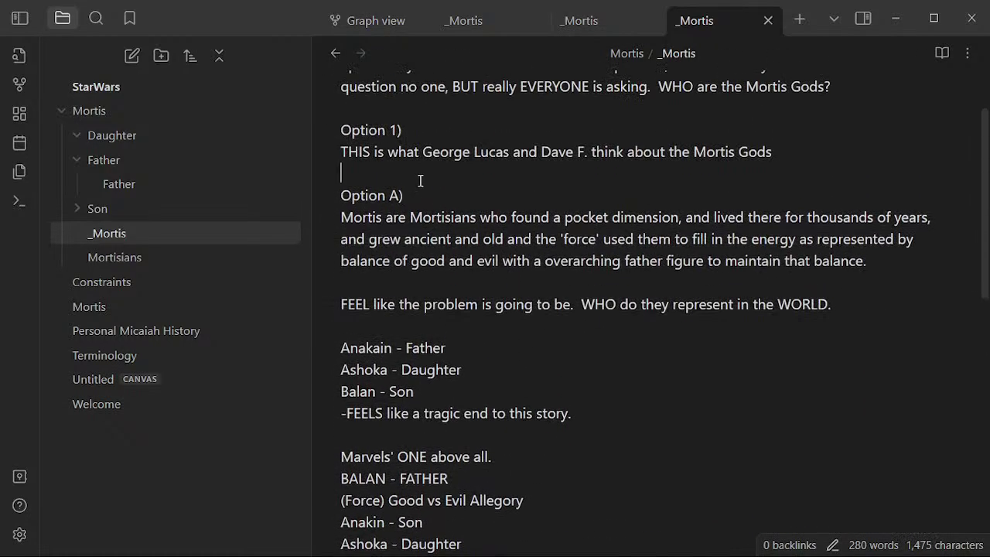
{"action": "double_click", "coordinate": [442, 217]}
{"action": "left_click", "coordinate": [470, 288]}
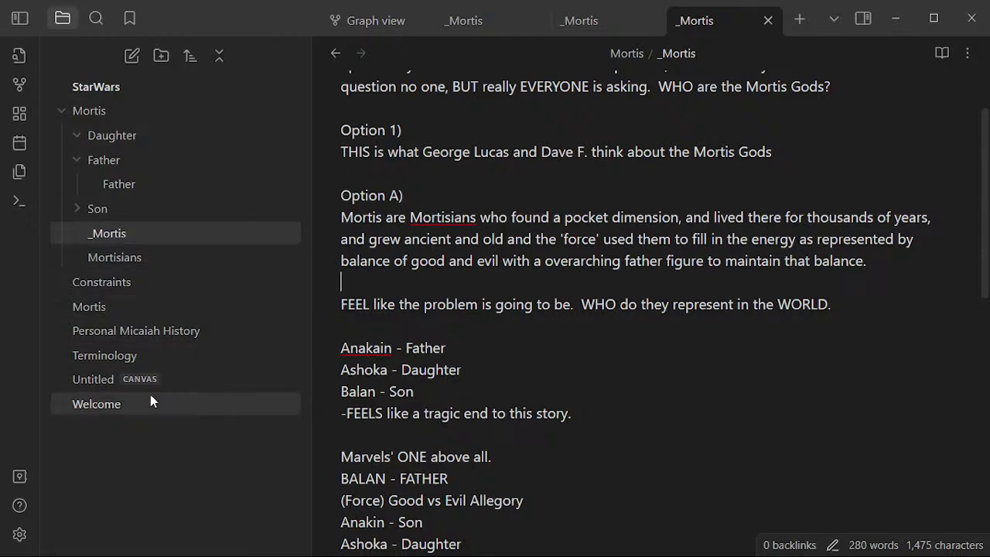
- Open the Mortisians note and insert 'the' before Mortis
{"action": "left_click", "coordinate": [150, 257]}
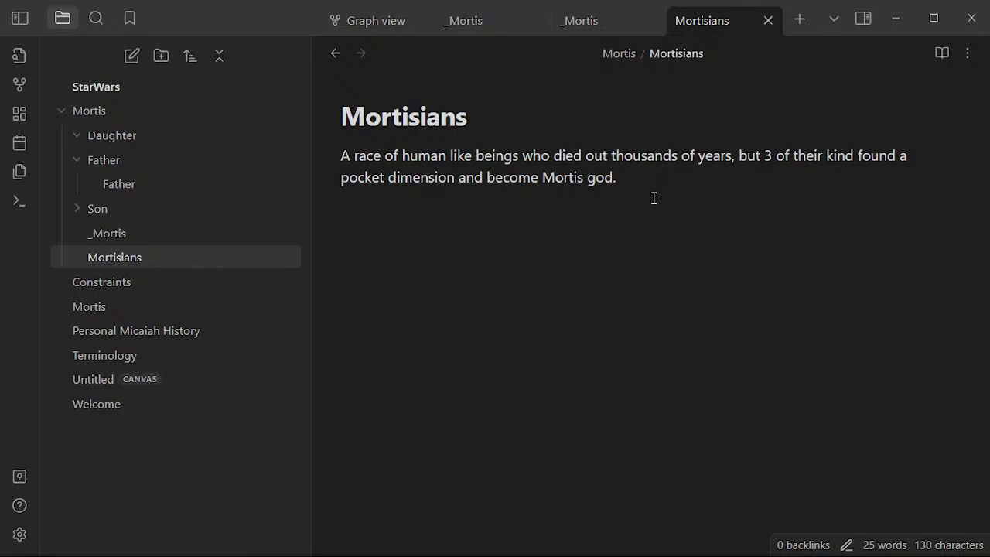
{"action": "left_click", "coordinate": [551, 178]}
{"action": "type", "text": "the"}
- Replace the trailing 'god.' so the sentence ends 'Mortis gods' SMALL g.'
{"action": "key", "text": "End"}
{"action": "key", "text": "BackSpace"}
{"action": "key", "text": "BackSpace"}
{"action": "key", "text": "BackSpace"}
{"action": "key", "text": "BackSpace"}
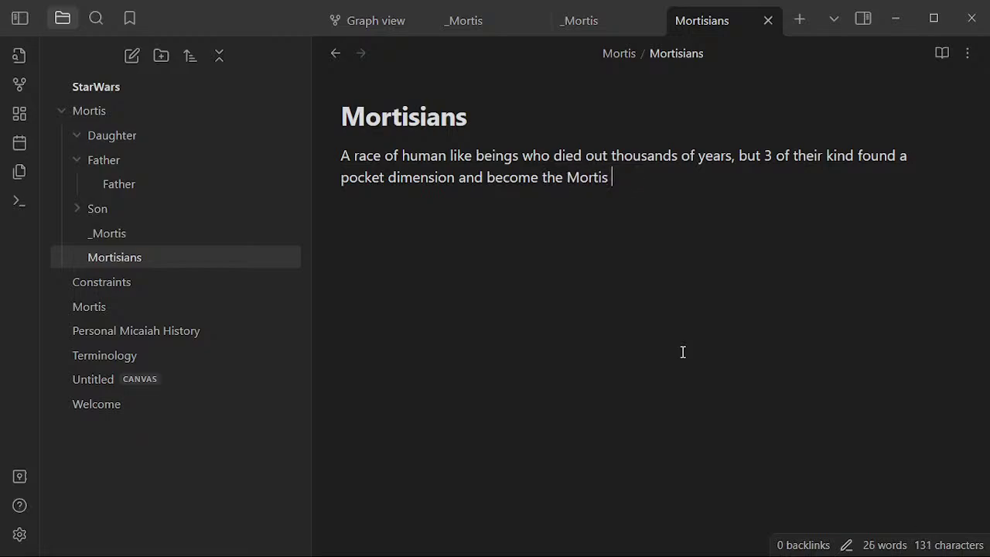
{"action": "type", "text": "G"}
{"action": "key", "text": "BackSpace"}
{"action": "type", "text": "god's"}
{"action": "key", "text": "BackSpace"}
{"action": "key", "text": "BackSpace"}
{"action": "type", "text": "s' M"}
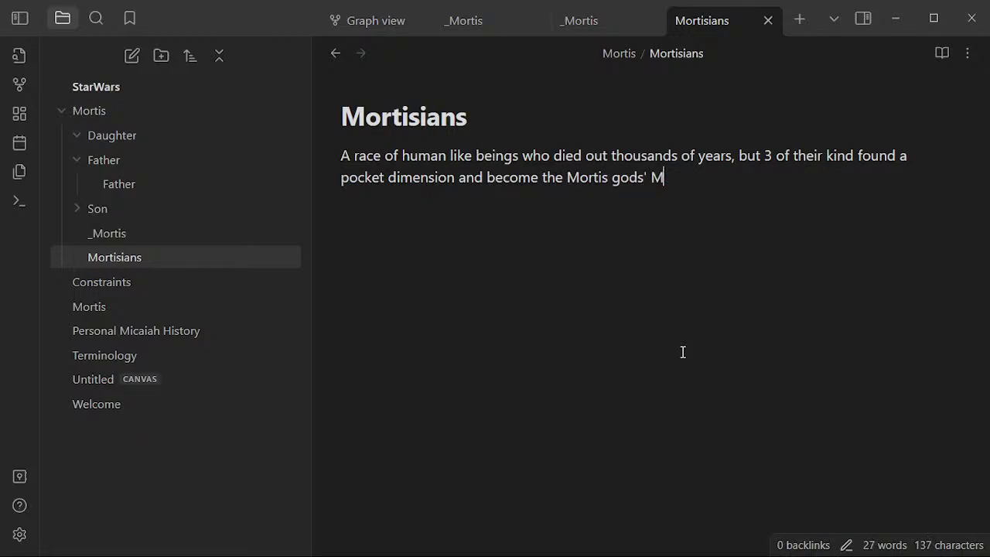
{"action": "key", "text": "BackSpace"}
{"action": "type", "text": "SMALL G"}
{"action": "key", "text": "BackSpace"}
{"action": "type", "text": "g"}
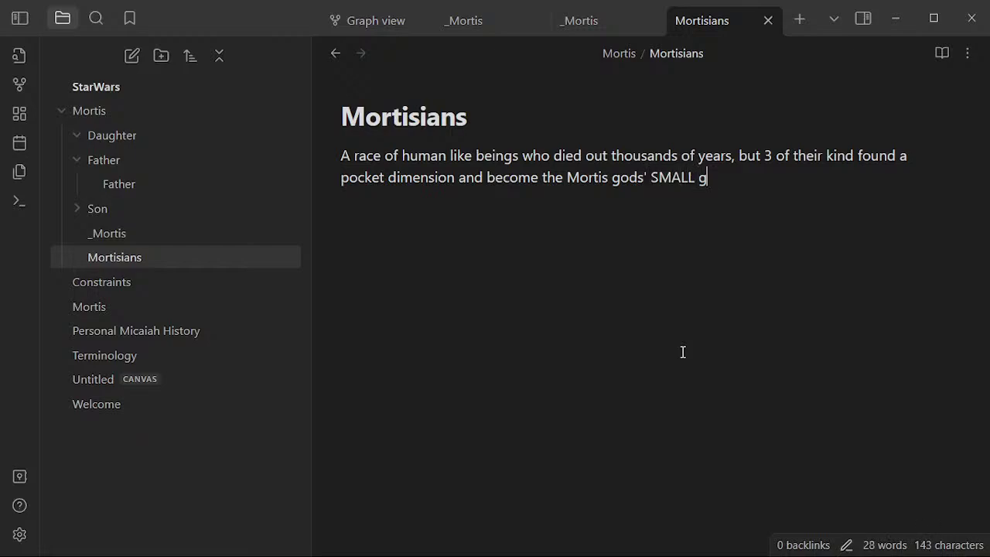
{"action": "type", "text": "."}
{"action": "key", "text": "Return"}
{"action": "key", "text": "BackSpace"}
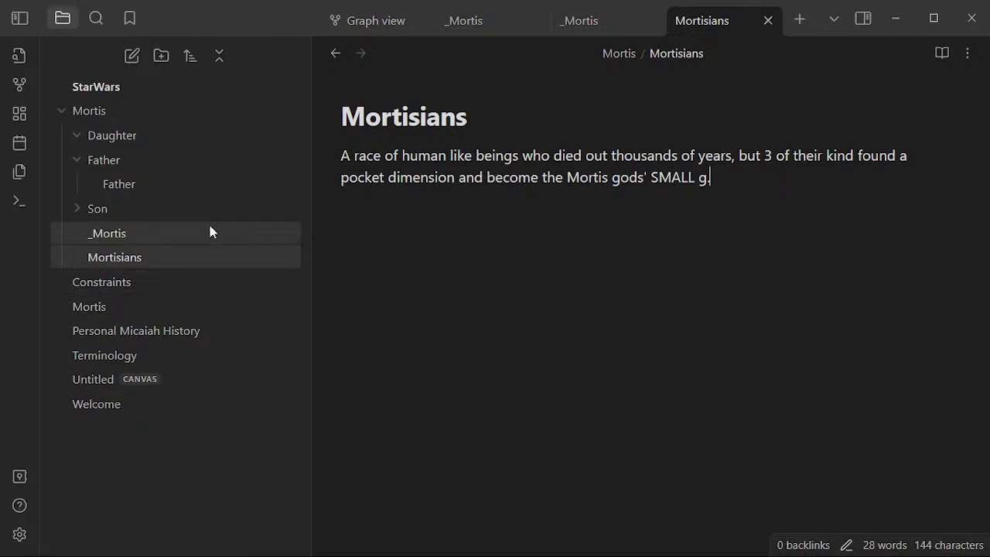
- Reopen the _Mortis note and place the caret below the Option A paragraph
{"action": "left_click", "coordinate": [179, 235]}
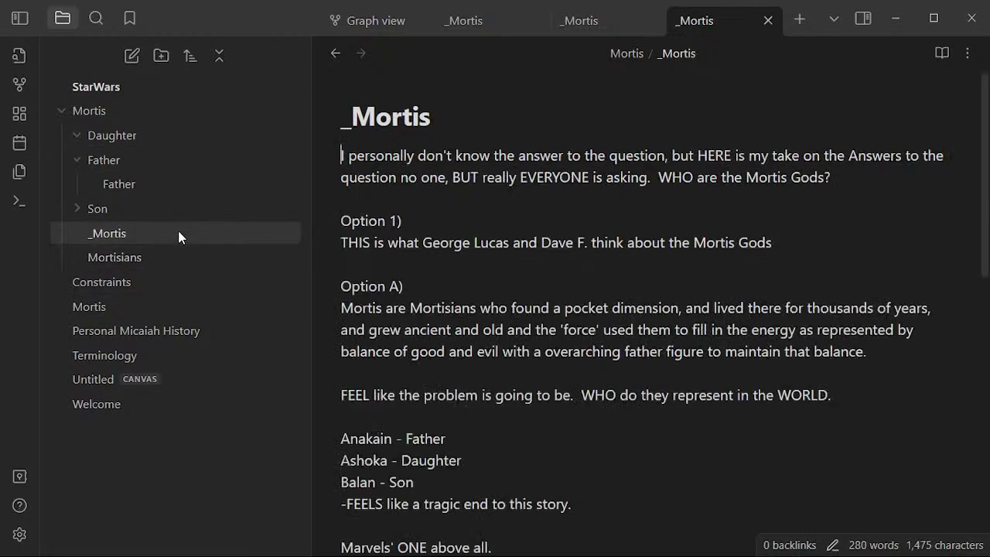
{"action": "left_click", "coordinate": [459, 277]}
{"action": "left_click", "coordinate": [512, 267]}
{"action": "left_click", "coordinate": [712, 310]}
{"action": "left_click", "coordinate": [715, 365]}
{"action": "scroll", "coordinate": [707, 364], "scroll_direction": "down", "scroll_amount": 3}
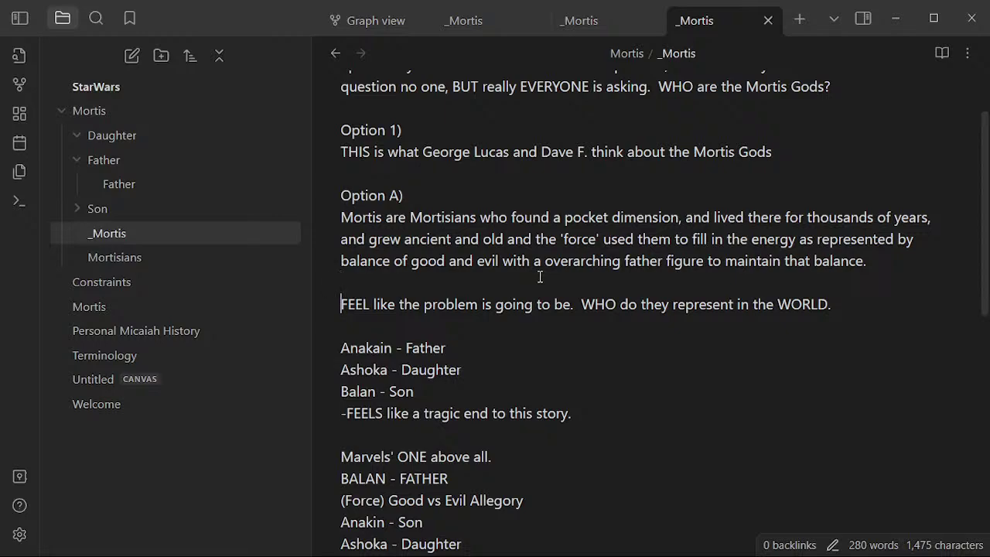
- Move the caret between the 'FEEL like the problem' line and the empty line beneath it
{"action": "key", "text": "Down"}
{"action": "key", "text": "Down"}
{"action": "key", "text": "Up"}
{"action": "key", "text": "Up"}
{"action": "key", "text": "Down"}
{"action": "key", "text": "Up"}
{"action": "key", "text": "Down"}
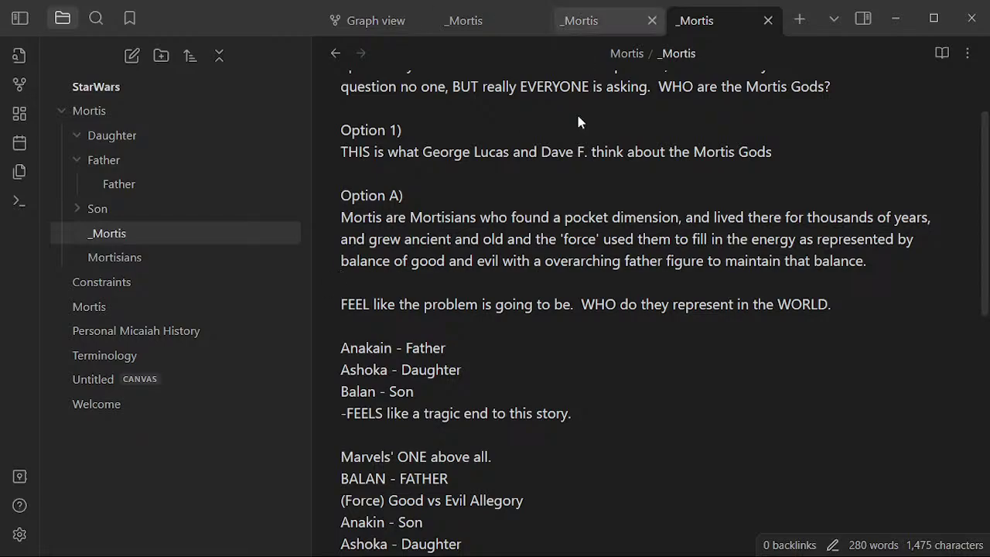
{"action": "scroll", "coordinate": [657, 265], "scroll_direction": "down", "scroll_amount": 6}
{"action": "scroll", "coordinate": [593, 242], "scroll_direction": "up", "scroll_amount": 8}
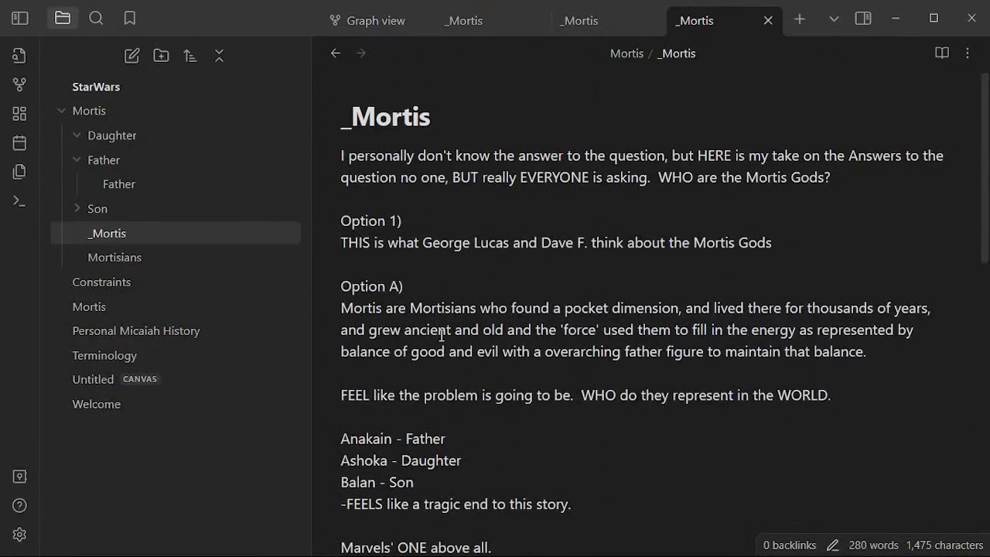
{"action": "scroll", "coordinate": [440, 356], "scroll_direction": "down", "scroll_amount": 1}
{"action": "key", "text": "Up"}
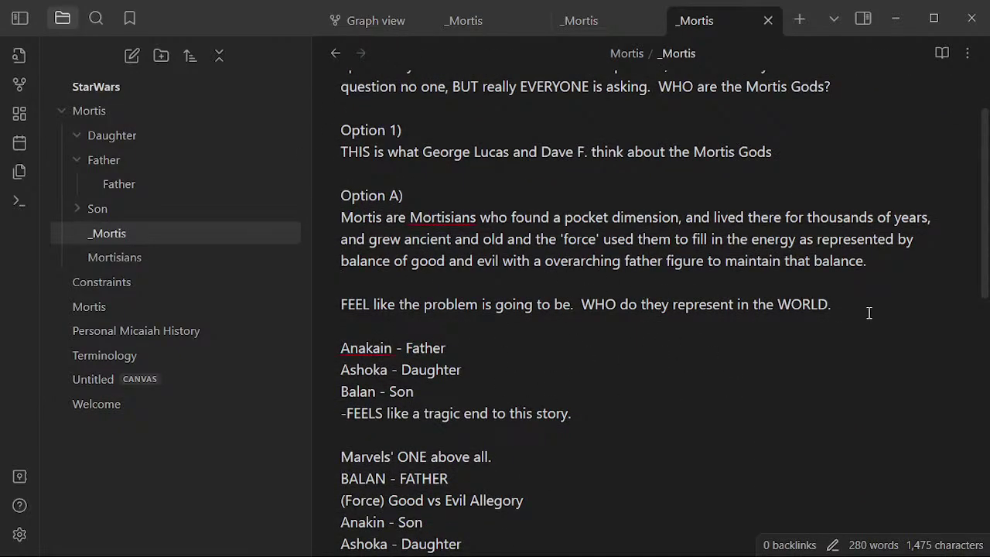
{"action": "left_click_drag", "start_coordinate": [858, 309], "coordinate": [444, 298]}
{"action": "key", "text": "Left"}
{"action": "key", "text": "Down"}
- Delete the empty line under 'FEEL like the problem' so the name list follows directly
{"action": "left_click", "coordinate": [583, 416]}
{"action": "left_click", "coordinate": [442, 323]}
{"action": "key", "text": "BackSpace"}
{"action": "key", "text": "Home"}
{"action": "key", "text": "Down"}
{"action": "key", "text": "Down"}
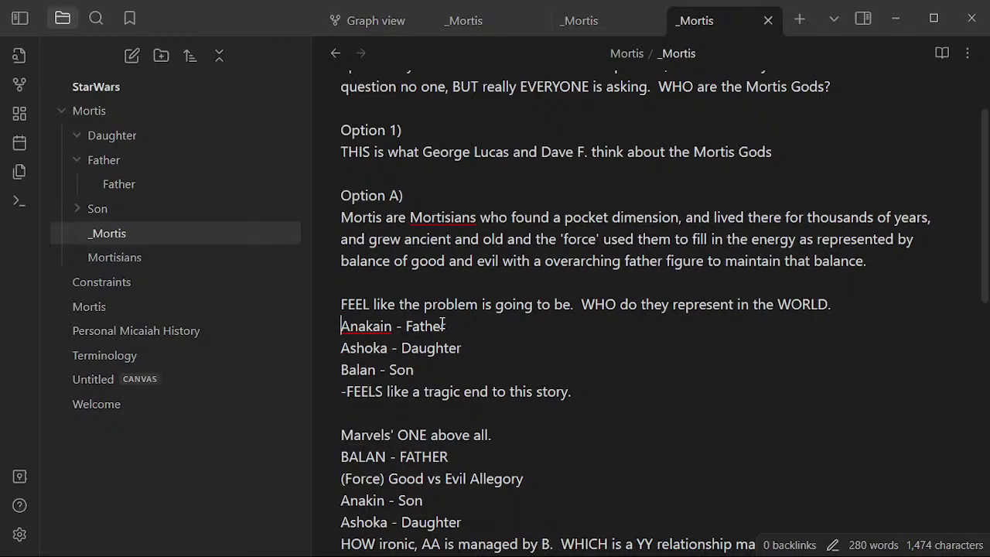
- Check the Anakain - Father, Ashoka - Daughter and Balan - Son lines in the list
{"action": "key", "text": "Down"}
{"action": "key", "text": "Down"}
{"action": "left_click", "coordinate": [515, 345]}
{"action": "key", "text": "Up"}
{"action": "key", "text": "Down"}
{"action": "key", "text": "Down"}
{"action": "key", "text": "Up"}
{"action": "key", "text": "Up"}
{"action": "key", "text": "Down"}
{"action": "key", "text": "Down"}
{"action": "key", "text": "Up"}
{"action": "key", "text": "Up"}
{"action": "key", "text": "Down"}
- Start a new line after 'Databases.' reading 'Anakin is the Embodiment of the TRUE dark'
{"action": "scroll", "coordinate": [515, 345], "scroll_direction": "down", "scroll_amount": 5}
{"action": "scroll", "coordinate": [543, 355], "scroll_direction": "down", "scroll_amount": 2}
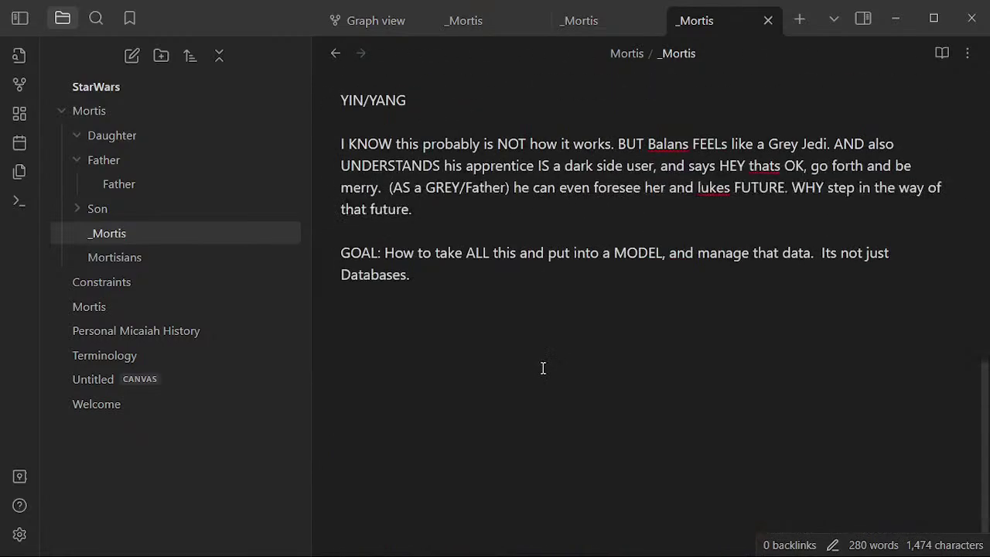
{"action": "left_click", "coordinate": [543, 368]}
{"action": "key", "text": "Return"}
{"action": "key", "text": "Return"}
{"action": "key", "text": "Return"}
{"action": "type", "text": "Am"}
{"action": "key", "text": "BackSpace"}
{"action": "type", "text": "nakin is the "}
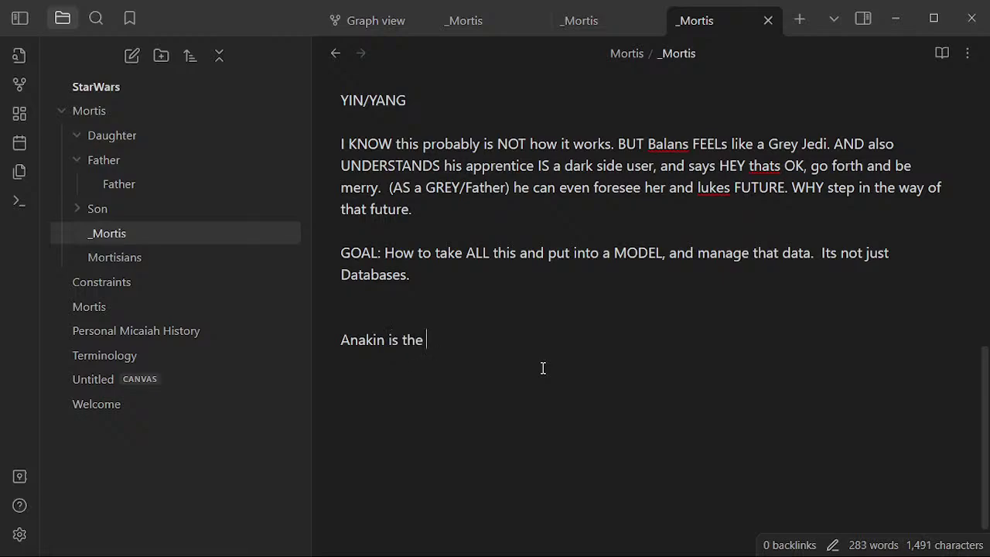
{"action": "type", "text": "Emob"}
{"action": "key", "text": "BackSpace"}
{"action": "type", "text": "diment of the TUE dark"}
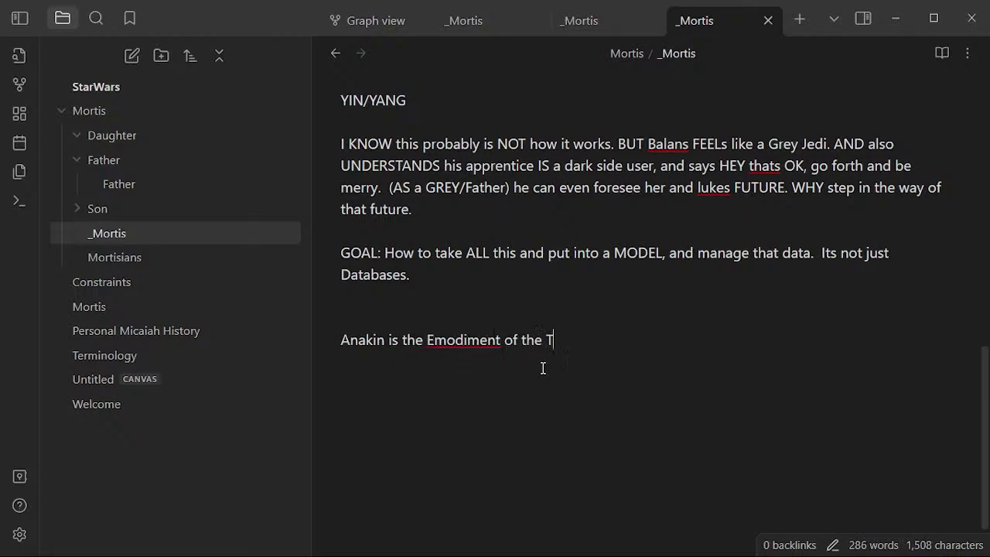
{"action": "key", "text": "BackSpace"}
{"action": "key", "text": "BackSpace"}
{"action": "key", "text": "BackSpace"}
- Finish the sentence: 'side. The Avatar of the Dark side, NOT the Emperor'
{"action": "key", "text": "BackSpace"}
{"action": "key", "text": "BackSpace"}
{"action": "key", "text": "BackSpace"}
{"action": "key", "text": "BackSpace"}
{"action": "type", "text": "R"}
{"action": "key", "text": "BackSpace"}
{"action": "key", "text": "BackSpace"}
{"action": "type", "text": "RUE dark side.  T"}
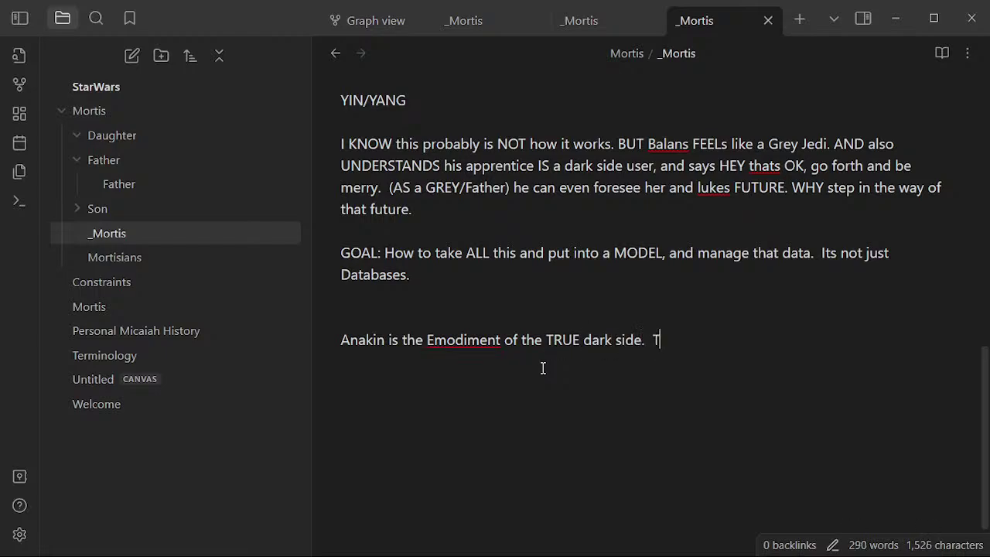
{"action": "type", "text": "he Avatar o"}
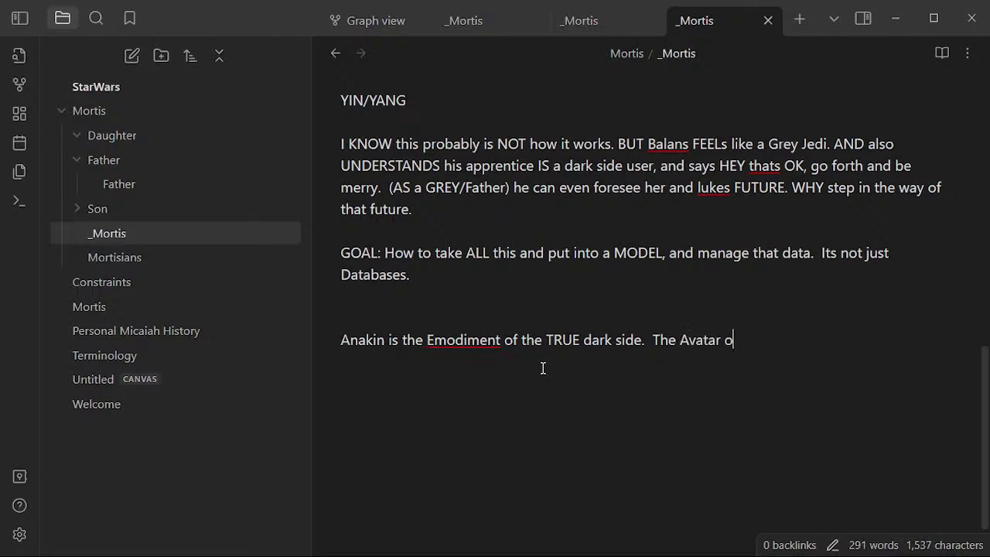
{"action": "type", "text": "f the Dark side, NOT the Emep"}
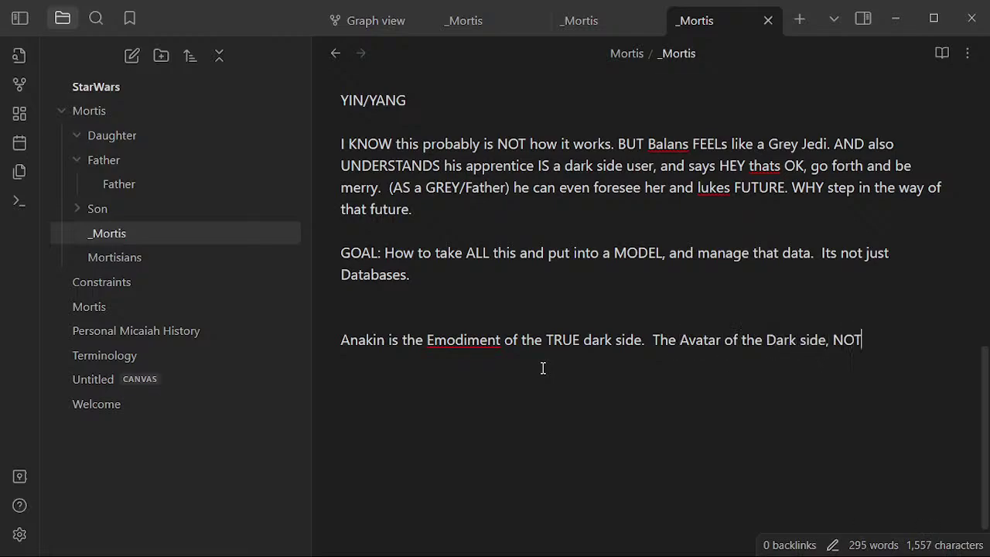
{"action": "key", "text": "BackSpace"}
{"action": "key", "text": "BackSpace"}
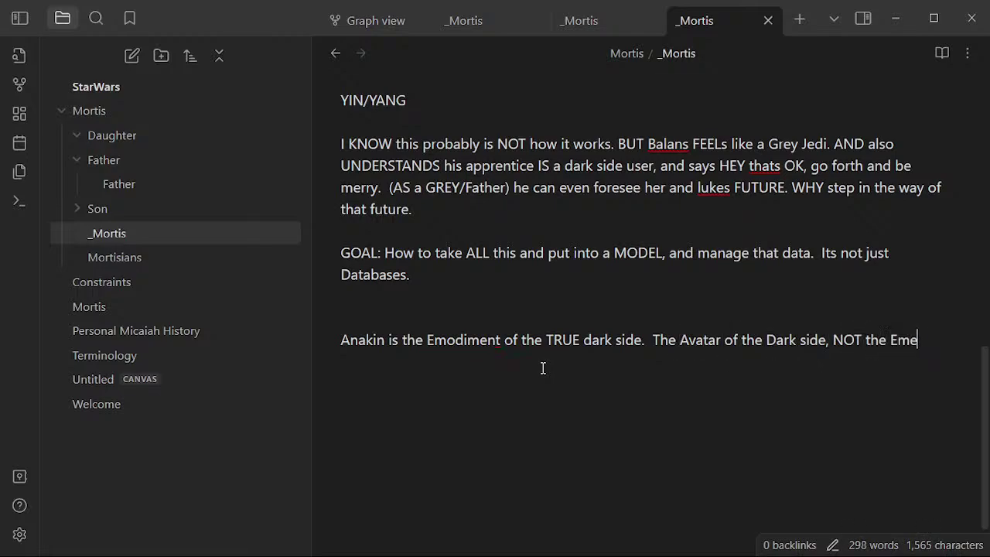
{"action": "type", "text": "pereor"}
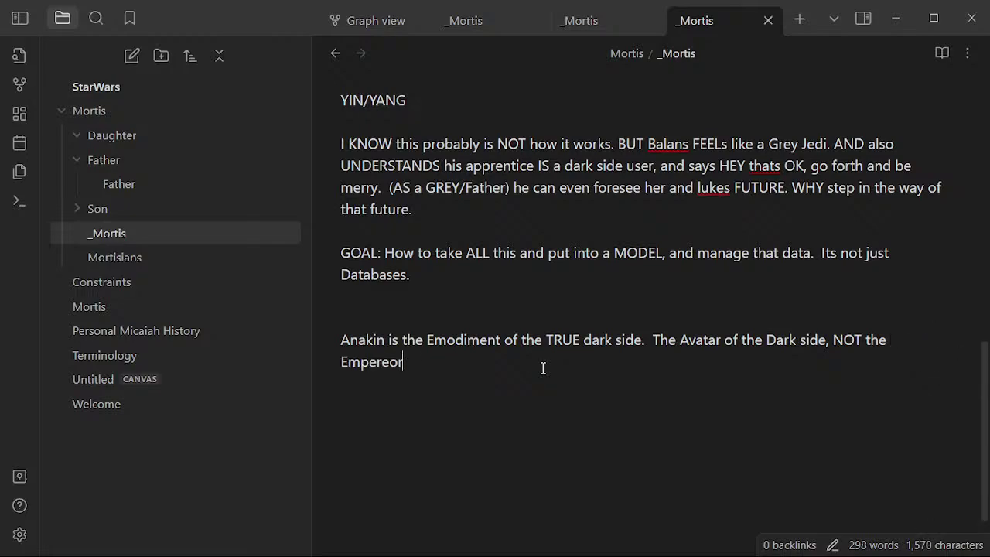
- Remove the extra blank line above the Anakin paragraph and correct 'Empereor' to 'Emperor'
{"action": "key", "text": "Up"}
{"action": "key", "text": "Up"}
{"action": "key", "text": "Delete"}
{"action": "key", "text": "ctrl+End"}
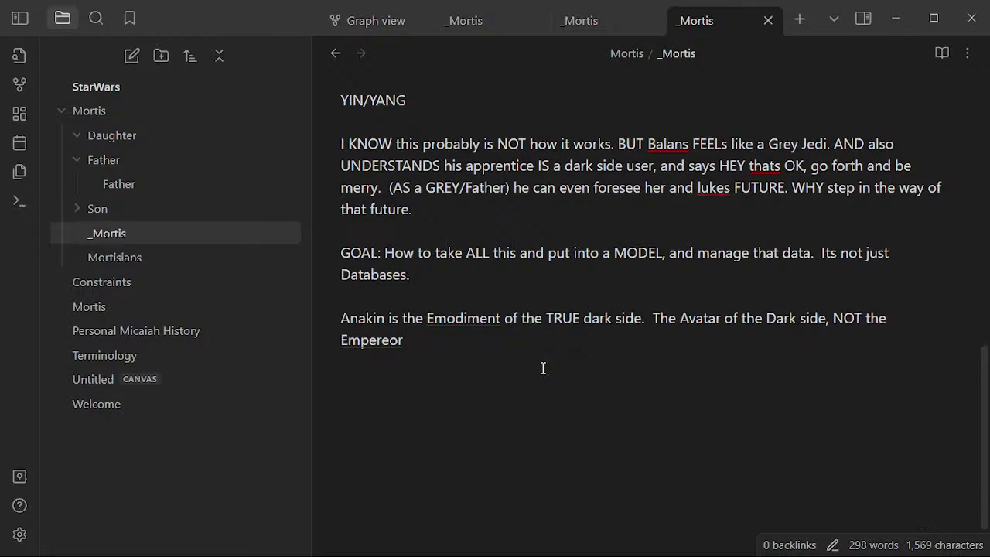
{"action": "right_click", "coordinate": [380, 344]}
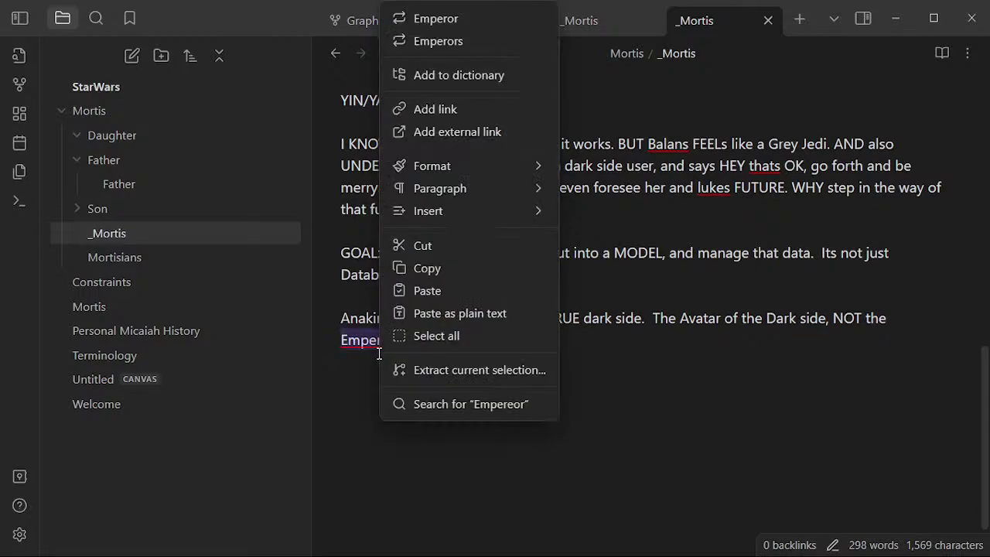
{"action": "left_click", "coordinate": [478, 21]}
- Correct the misspelling 'Emodiment' to 'Embodiment' in the Anakin line
{"action": "left_click", "coordinate": [455, 281]}
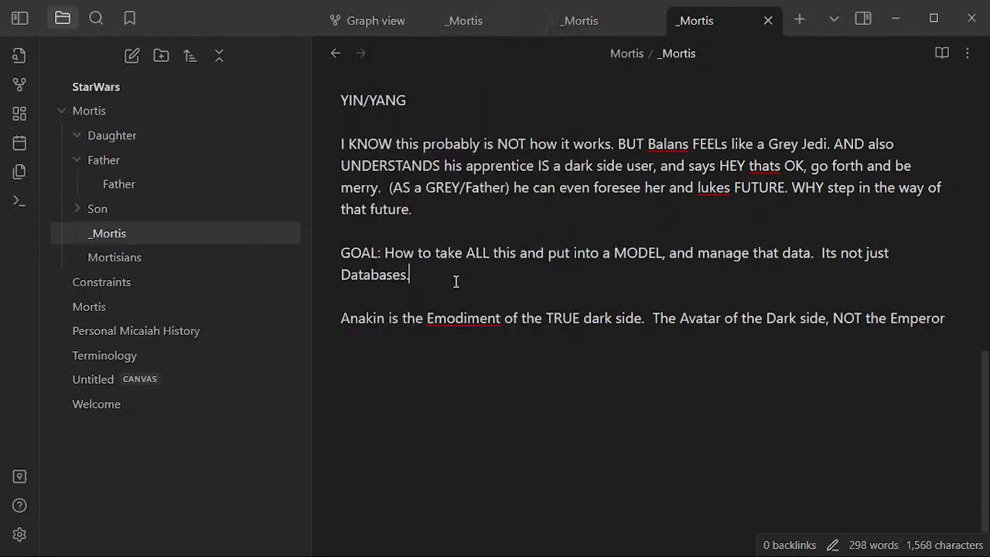
{"action": "left_click", "coordinate": [455, 300]}
{"action": "right_click", "coordinate": [461, 320]}
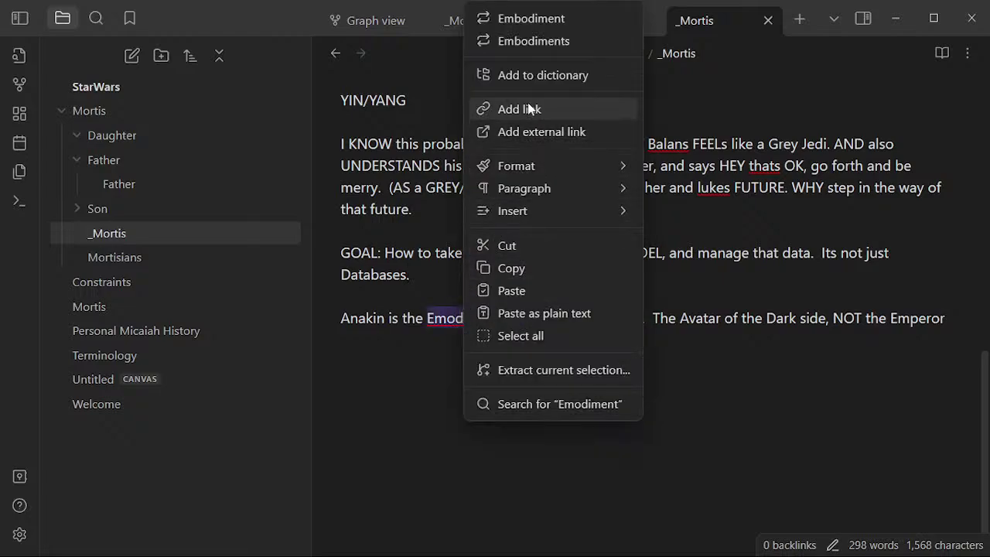
{"action": "left_click", "coordinate": [557, 22]}
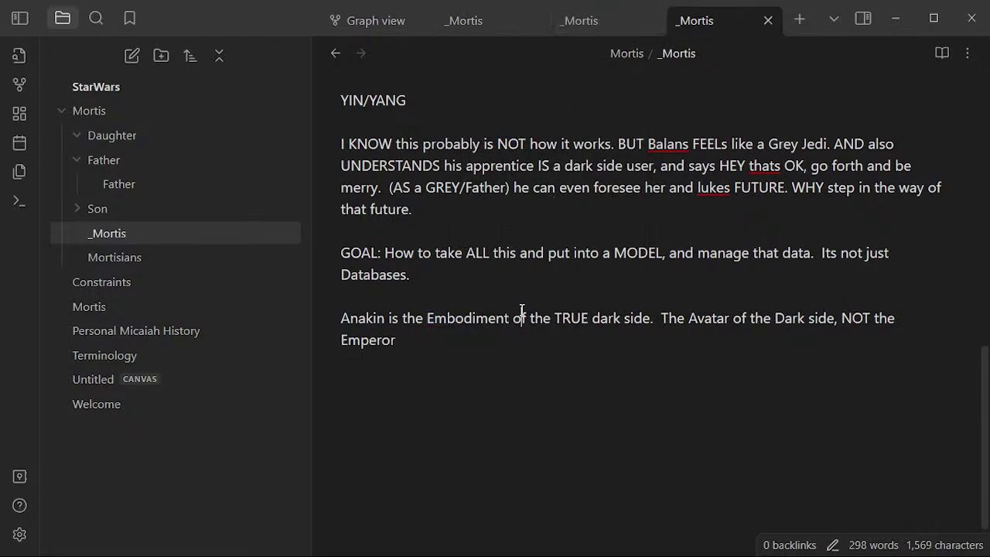
{"action": "left_click", "coordinate": [522, 309]}
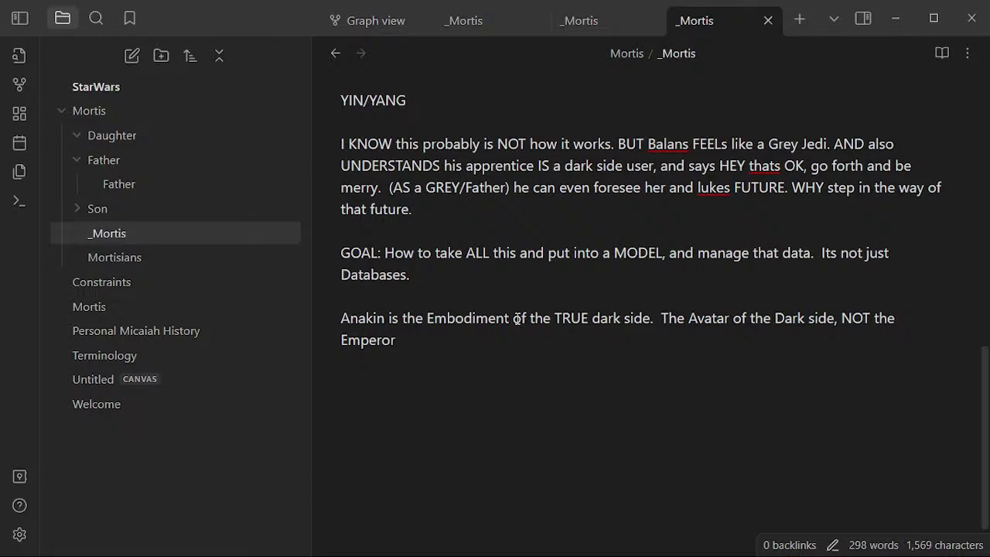
- Switch to Edge's GamesRadar Warhammer CRPG article and briefly select part of its headline
{"action": "left_click", "coordinate": [509, 323]}
{"action": "key", "text": "alt+Tab"}
{"action": "key", "text": "alt+Tab"}
{"action": "key", "text": "alt+Tab"}
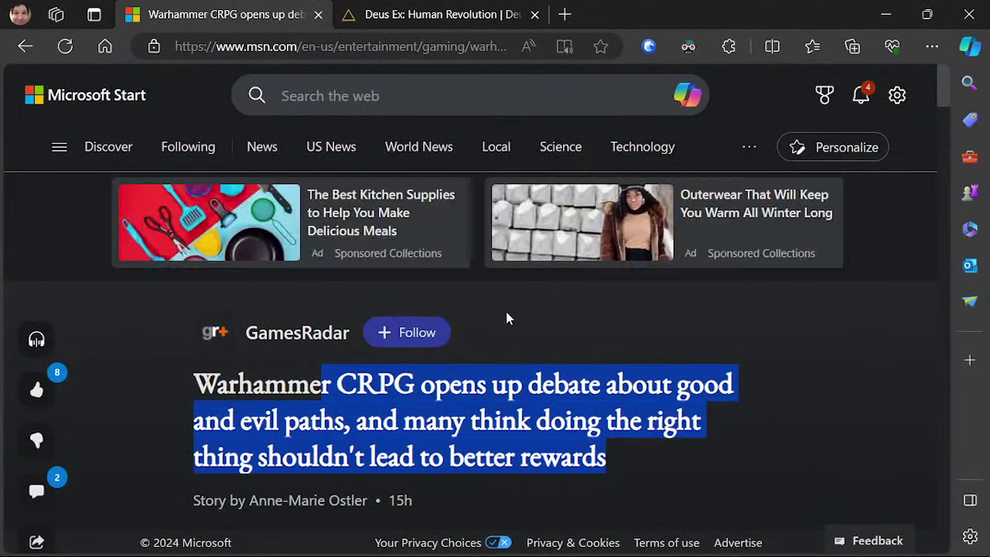
{"action": "left_click", "coordinate": [529, 350]}
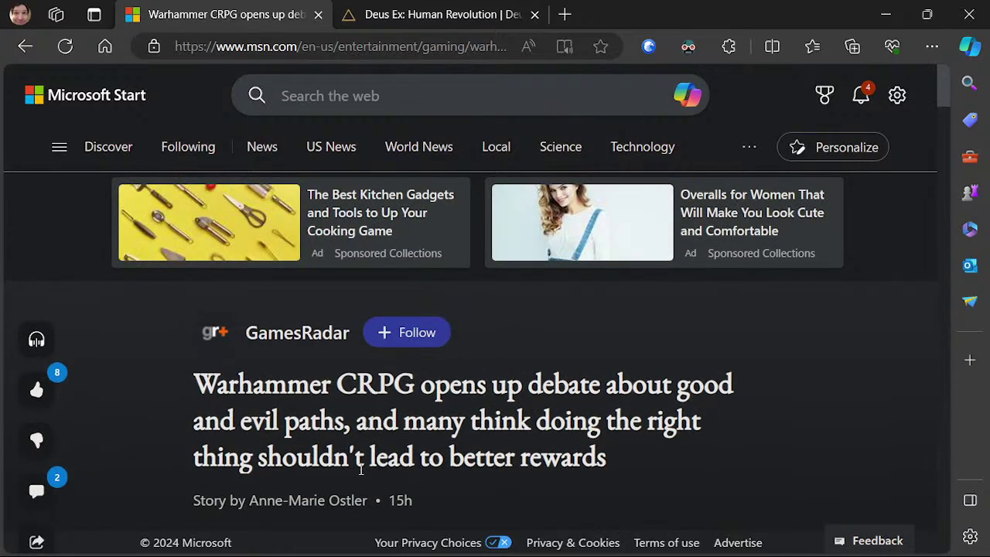
{"action": "left_click_drag", "start_coordinate": [597, 453], "coordinate": [541, 456]}
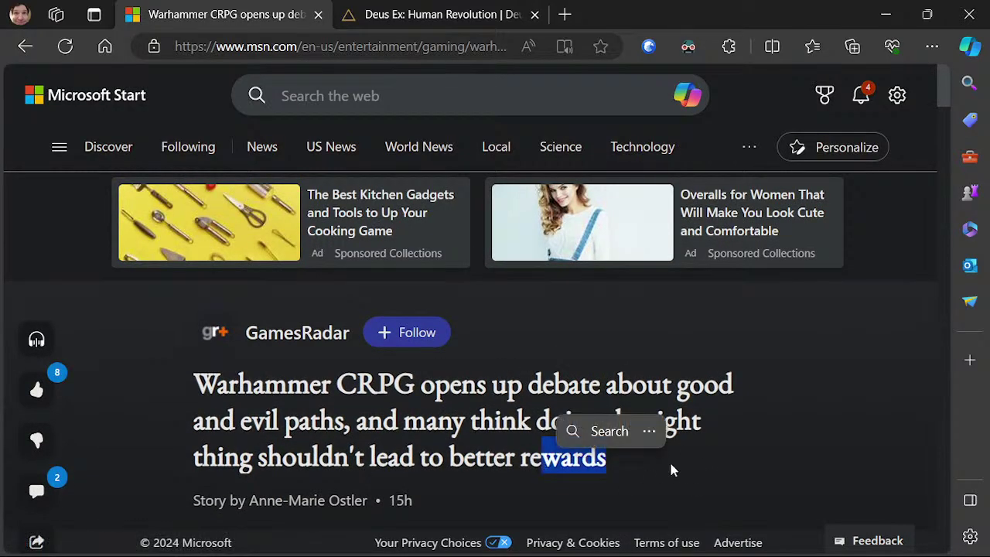
{"action": "left_click", "coordinate": [729, 473]}
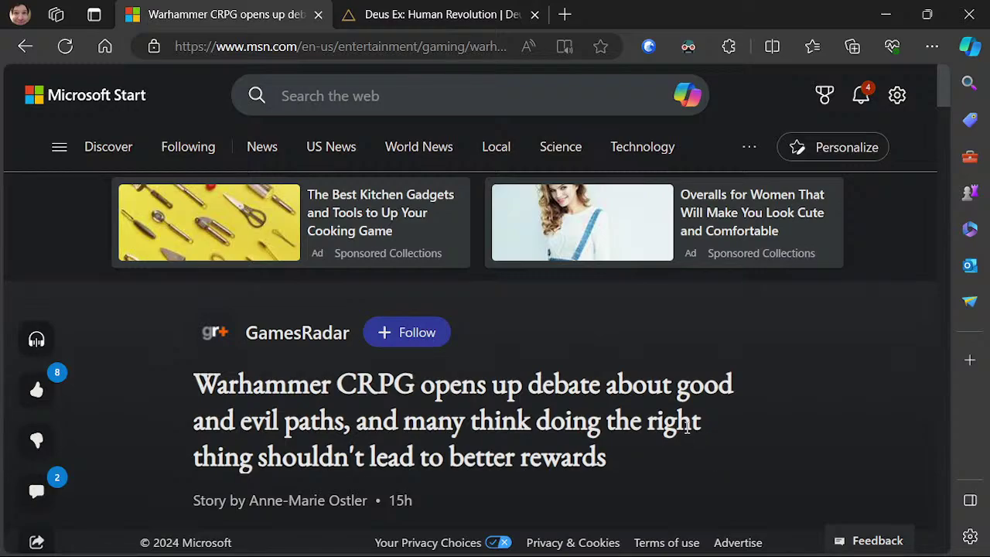
- Scroll down the article to its video and back up to the top
{"action": "scroll", "coordinate": [672, 429], "scroll_direction": "down", "scroll_amount": 5}
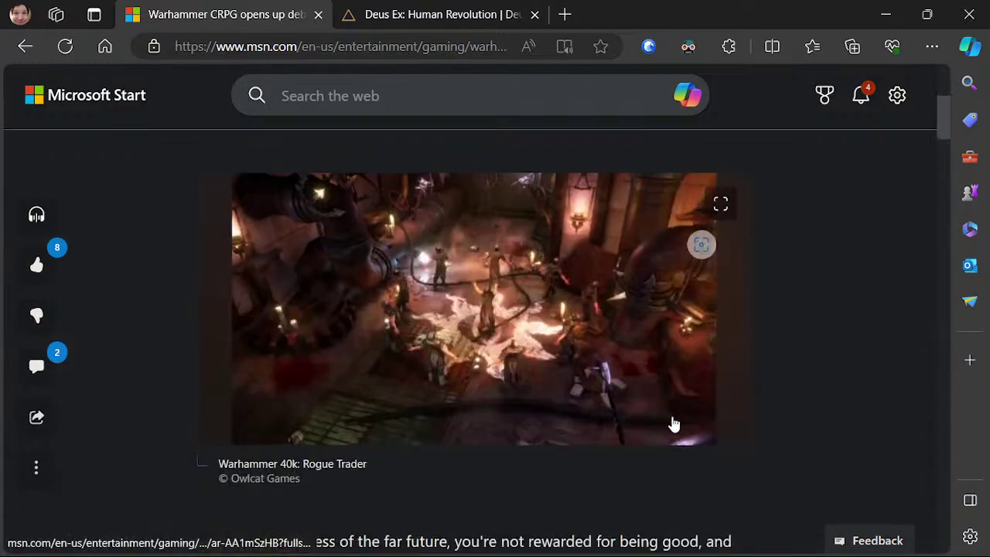
{"action": "scroll", "coordinate": [672, 429], "scroll_direction": "up", "scroll_amount": 5}
{"action": "scroll", "coordinate": [674, 410], "scroll_direction": "down", "scroll_amount": 5}
{"action": "scroll", "coordinate": [674, 410], "scroll_direction": "down", "scroll_amount": 3}
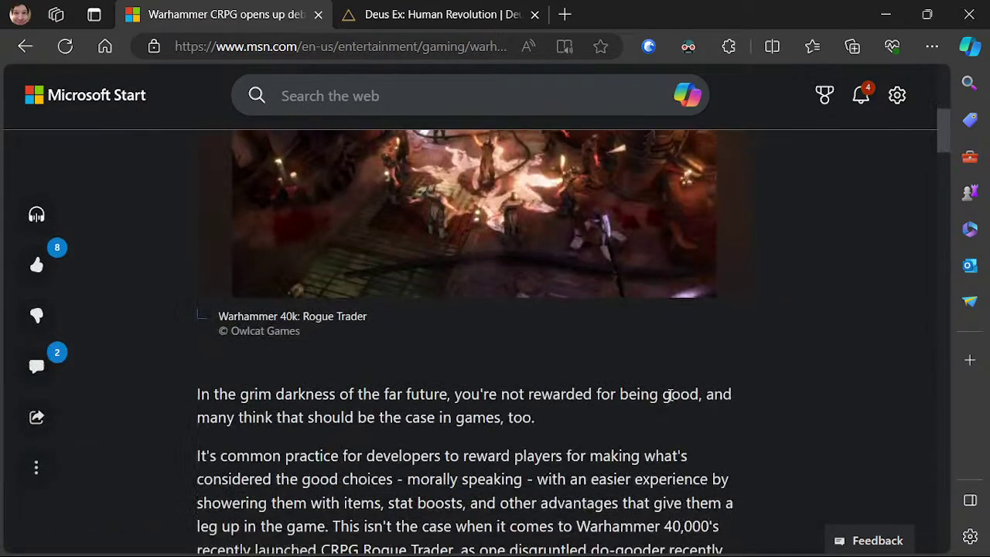
{"action": "scroll", "coordinate": [668, 402], "scroll_direction": "up", "scroll_amount": 8}
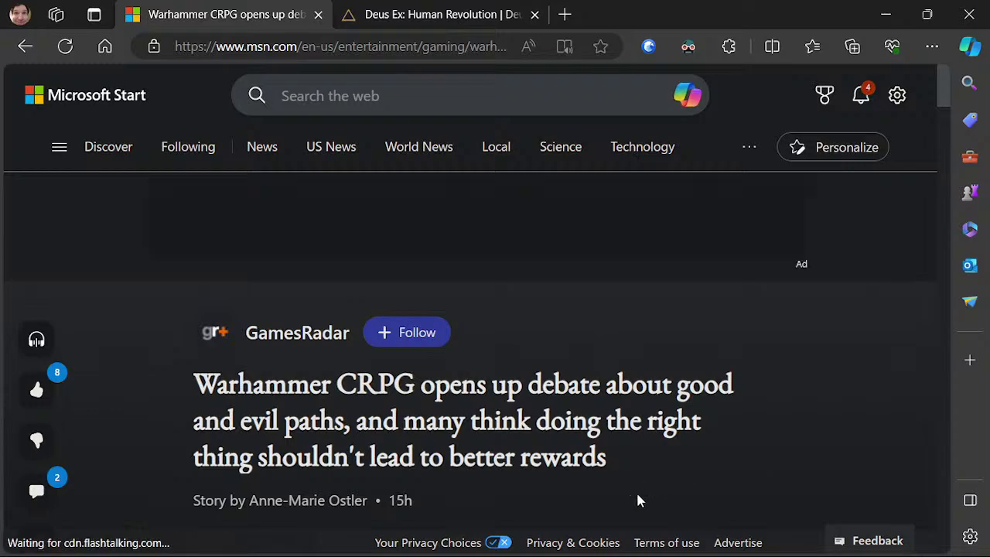
- In _Mortis, add 'With contraints on the history, and the freedom to write creatively.' after 'Databases.'
{"action": "key", "text": "alt+Tab"}
{"action": "left_click", "coordinate": [553, 302]}
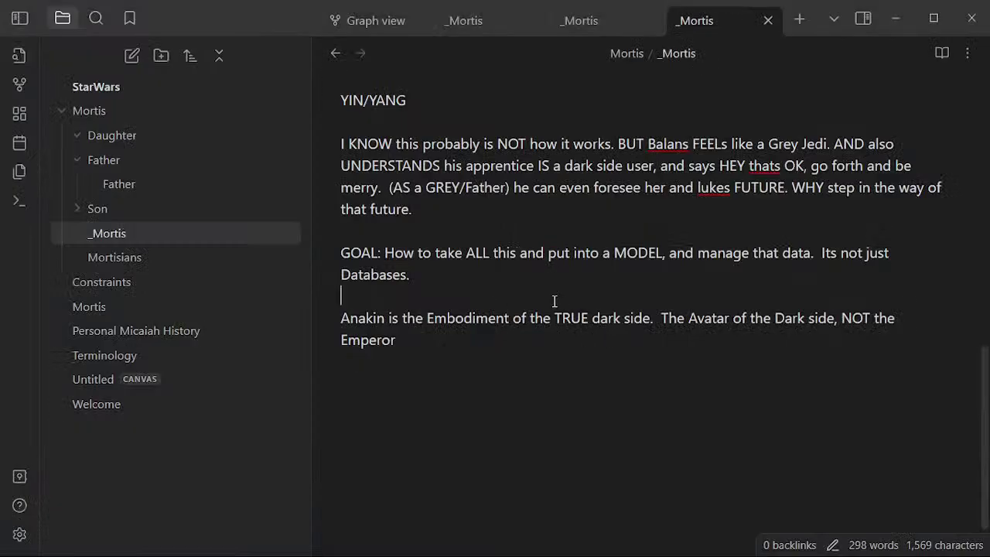
{"action": "key", "text": "Up"}
{"action": "key", "text": "Up"}
{"action": "key", "text": "Up"}
{"action": "key", "text": "Up"}
{"action": "key", "text": "Up"}
{"action": "key", "text": "Up"}
{"action": "key", "text": "Up"}
{"action": "key", "text": "Up"}
{"action": "key", "text": "Up"}
{"action": "key", "text": "Up"}
{"action": "key", "text": "Up"}
{"action": "key", "text": "Up"}
{"action": "scroll", "coordinate": [554, 301], "scroll_direction": "up", "scroll_amount": 1}
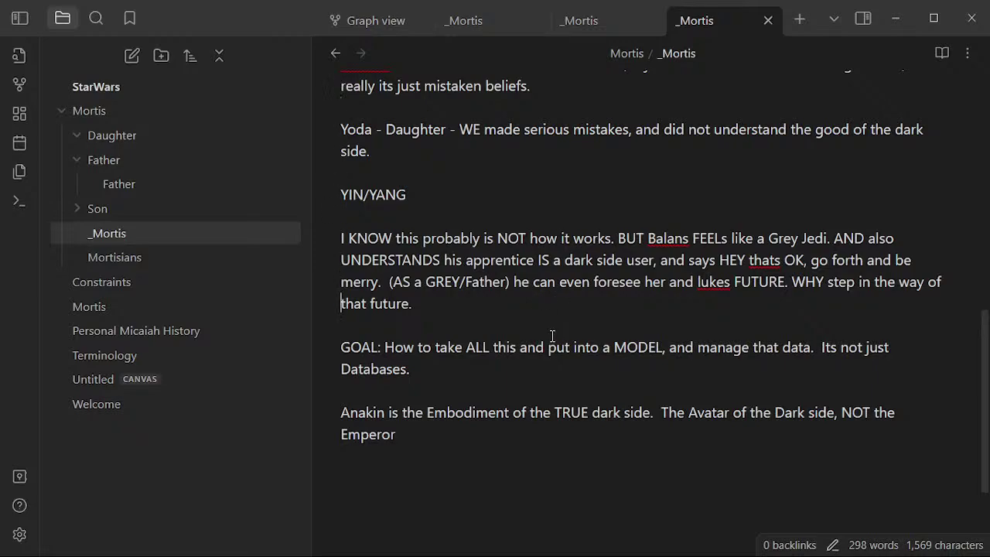
{"action": "left_click", "coordinate": [545, 329]}
{"action": "left_click", "coordinate": [495, 374]}
{"action": "type", "text": "With contraints "}
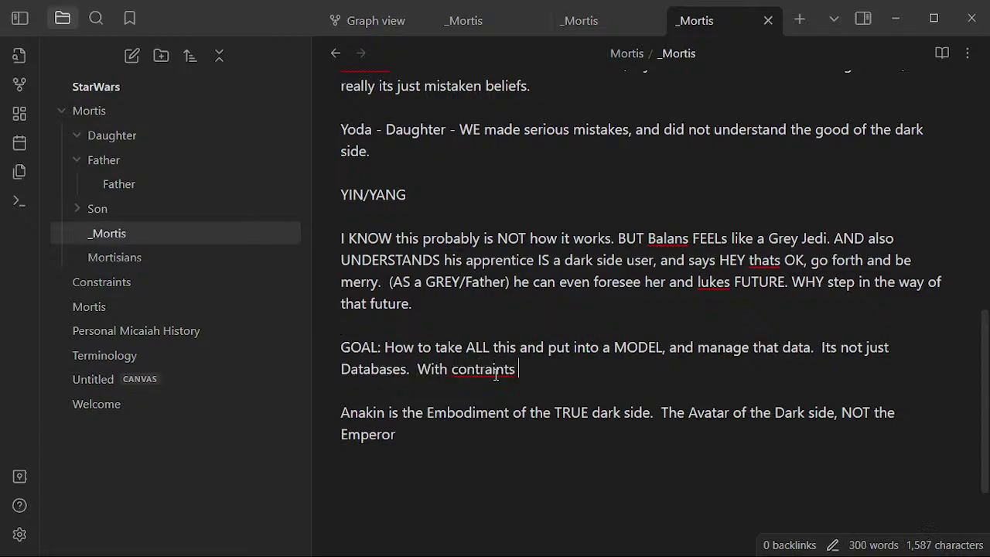
{"action": "type", "text": "on the histor"}
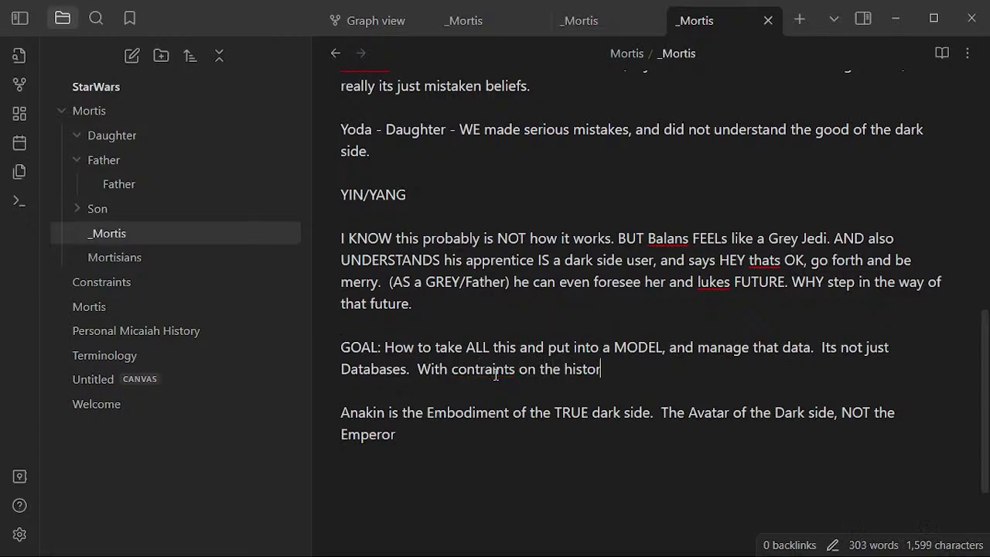
{"action": "type", "text": "y, and the freemo"}
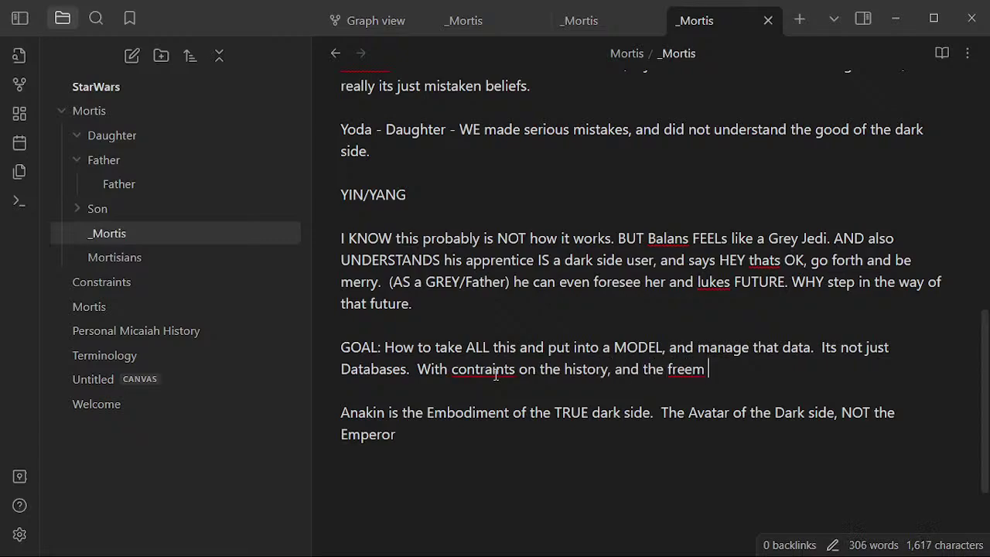
{"action": "key", "text": "BackSpace"}
{"action": "key", "text": "BackSpace"}
{"action": "key", "text": "BackSpace"}
{"action": "type", "text": "edom to wri"}
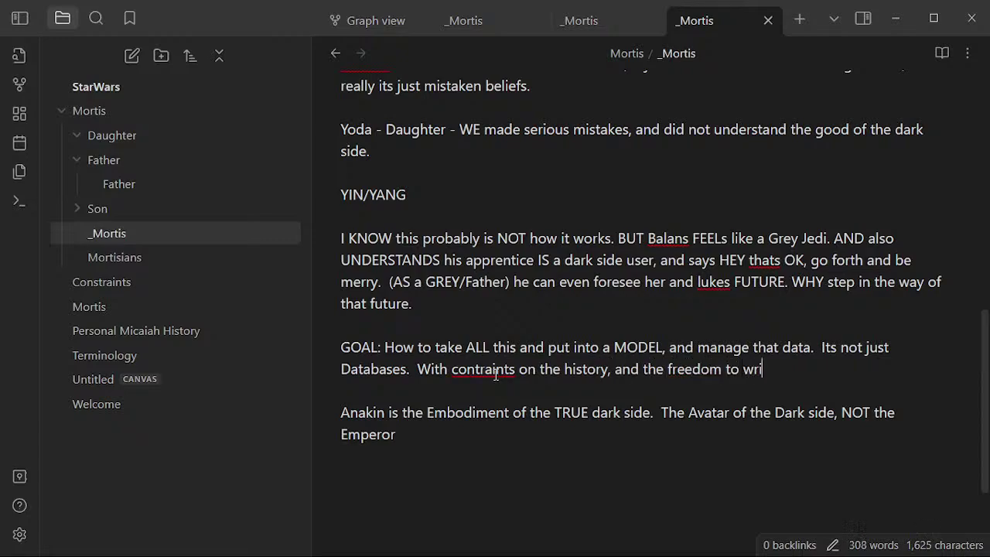
{"action": "type", "text": "te creative"}
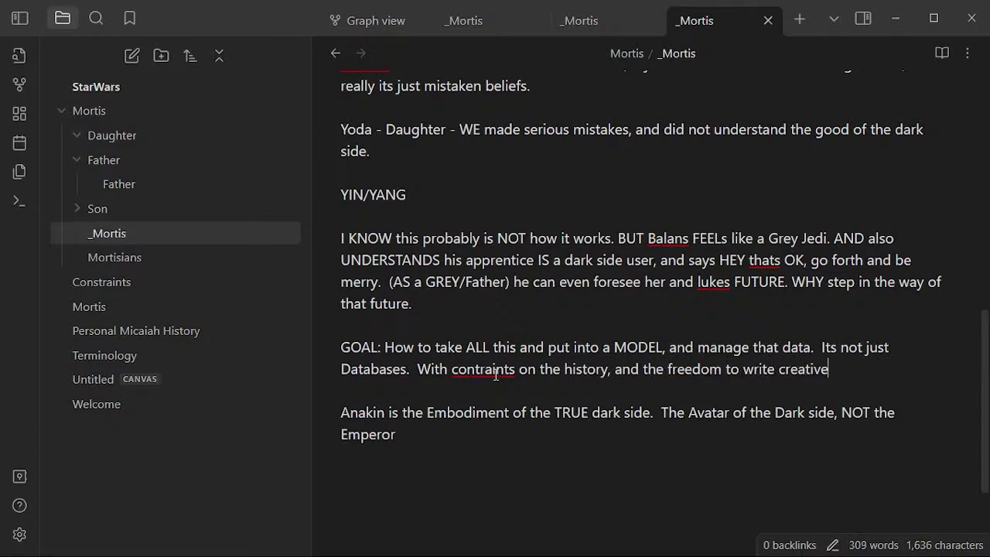
{"action": "type", "text": "ly."}
{"action": "key", "text": "Up"}
- Correct the misspelled 'contraints' to 'constraints' from the spelling suggestions
{"action": "right_click", "coordinate": [504, 372]}
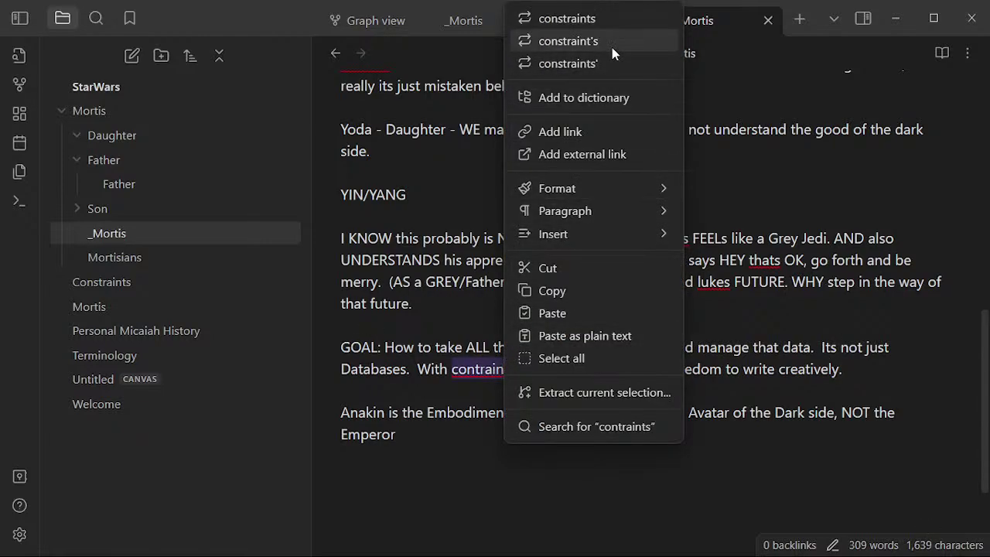
{"action": "left_click", "coordinate": [608, 21]}
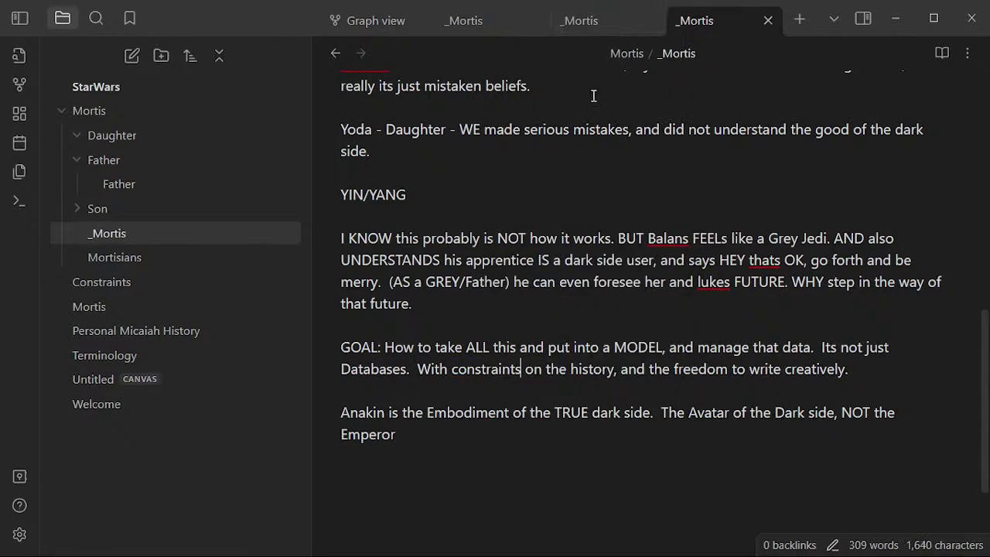
{"action": "left_click", "coordinate": [514, 334]}
- Start a new line: '(For instance, Rays parents are unknown, and we don't NEED to know...'
{"action": "left_click", "coordinate": [896, 376]}
{"action": "key", "text": "Return"}
{"action": "type", "text": "(For instance, Ray"}
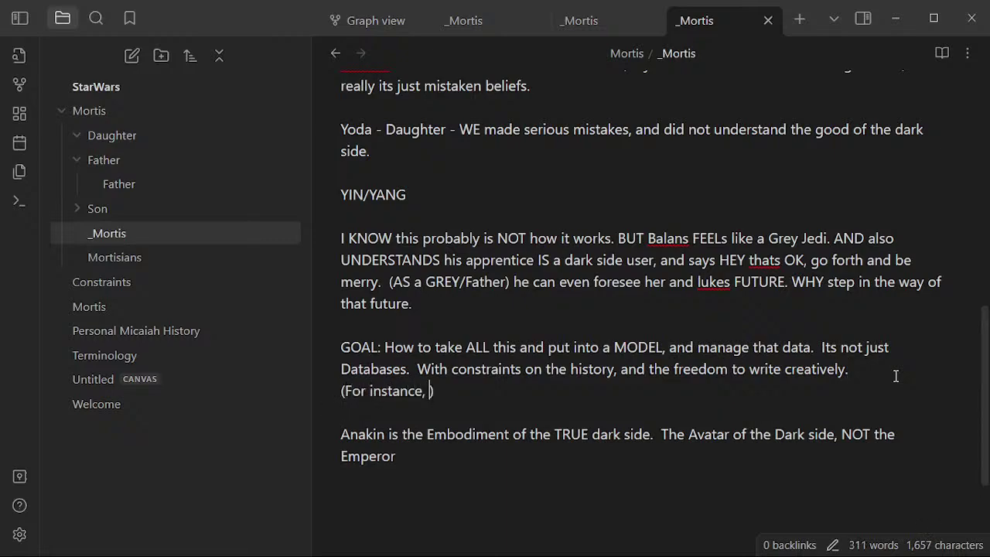
{"action": "type", "text": "s parents a"}
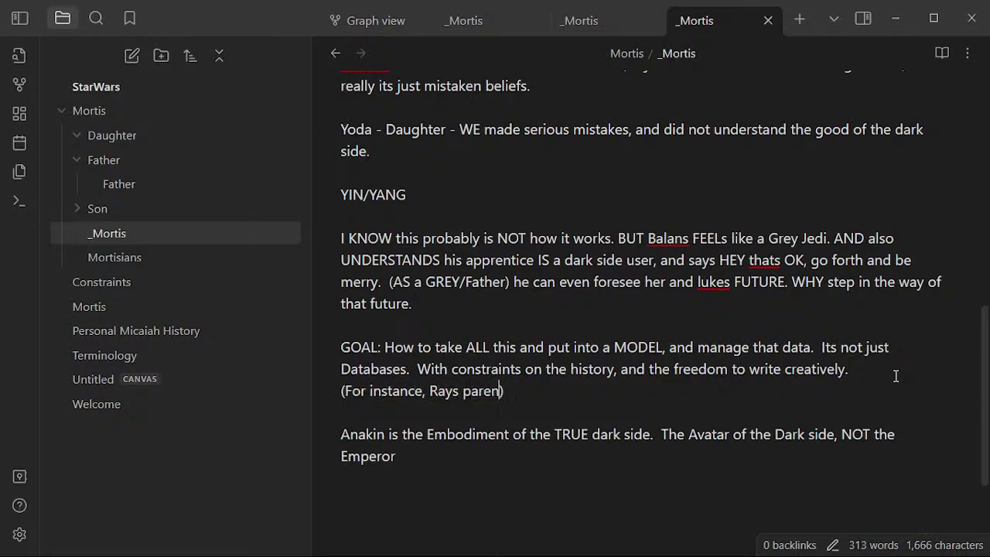
{"action": "type", "text": "re unkonwn,"}
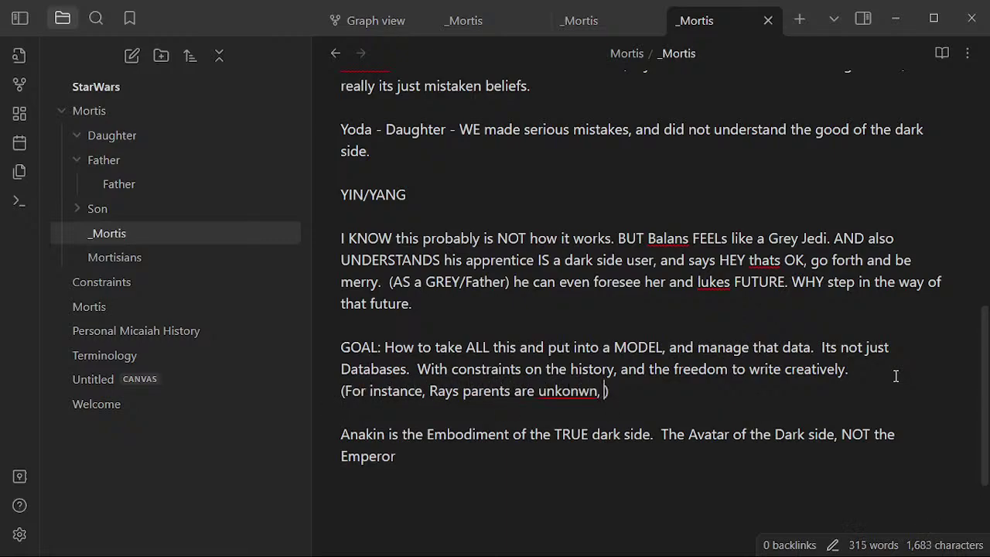
{"action": "key", "text": "BackSpace"}
{"action": "key", "text": "BackSpace"}
{"action": "key", "text": "BackSpace"}
{"action": "key", "text": "BackSpace"}
{"action": "key", "text": "BackSpace"}
{"action": "type", "text": "nown, a"}
{"action": "type", "text": "nd we don't NEE"}
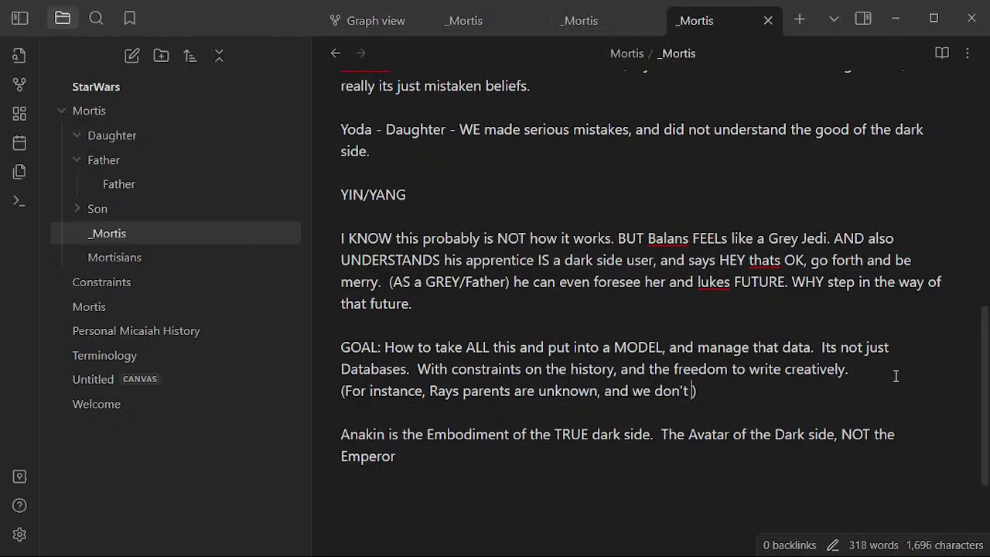
{"action": "type", "text": "D to know, but its"}
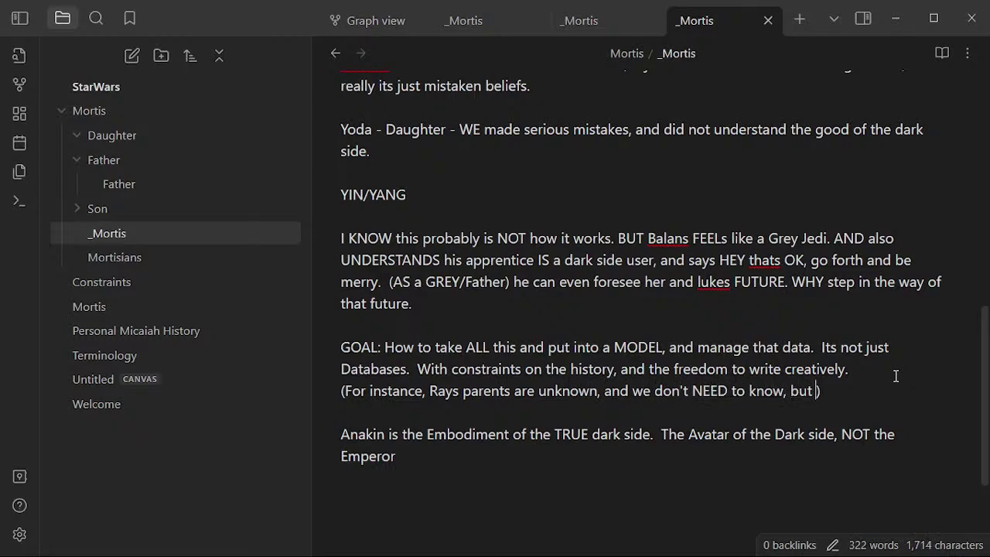
{"action": "type", "text": " a question that c"}
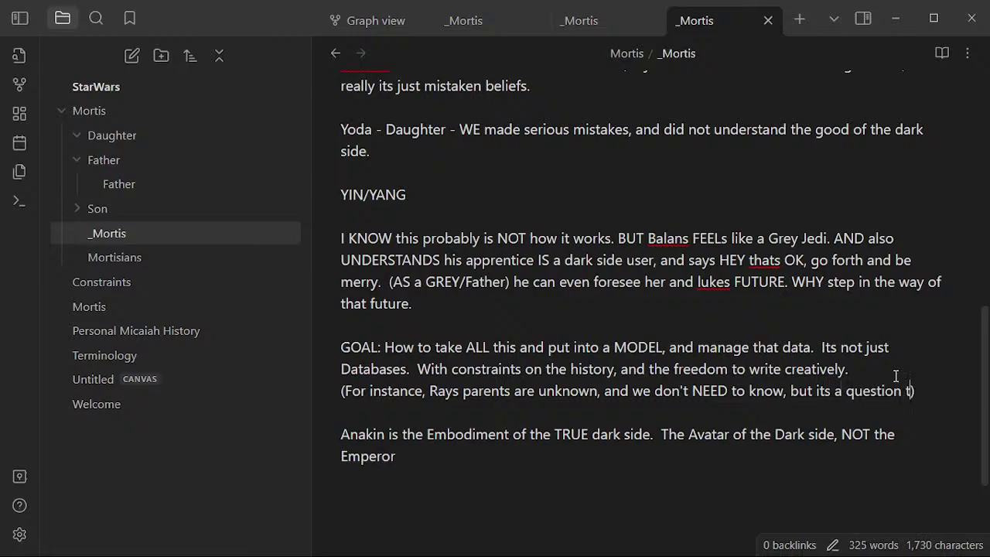
{"action": "type", "text": "an be answered, "}
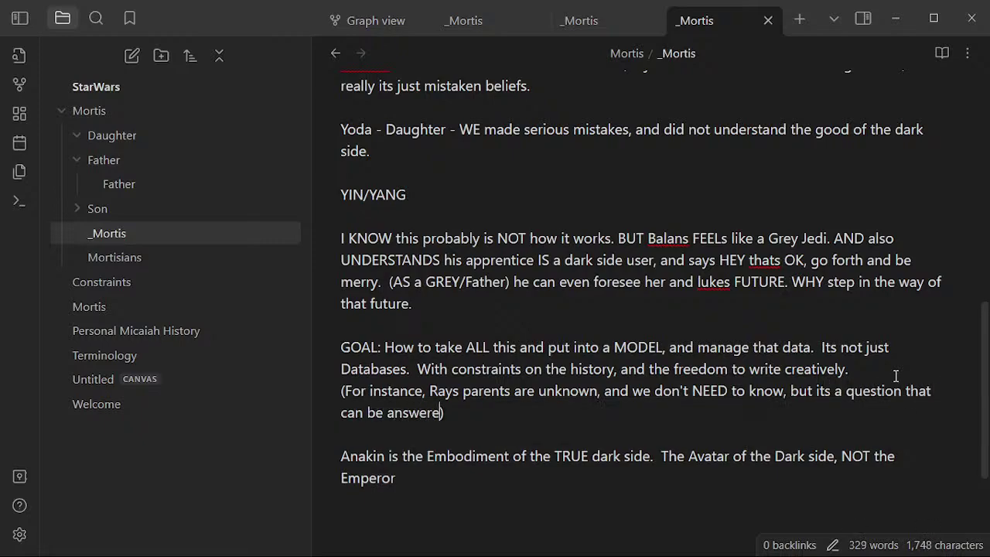
{"action": "type", "text": "in some ways."}
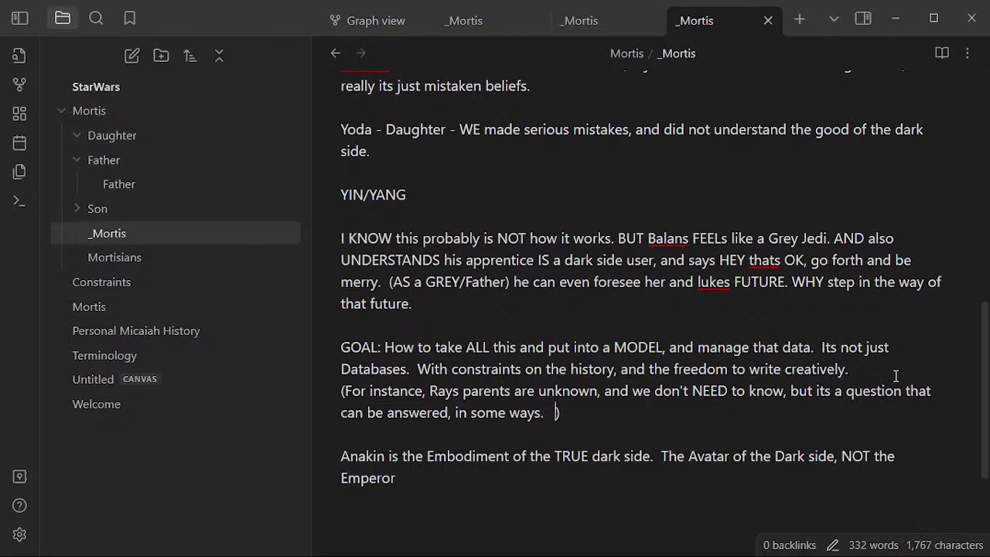
- Continue with 'BUT are knowledge isn't to answer the question, its to say its an interesting question.'
{"action": "type", "text": "BUt we ar"}
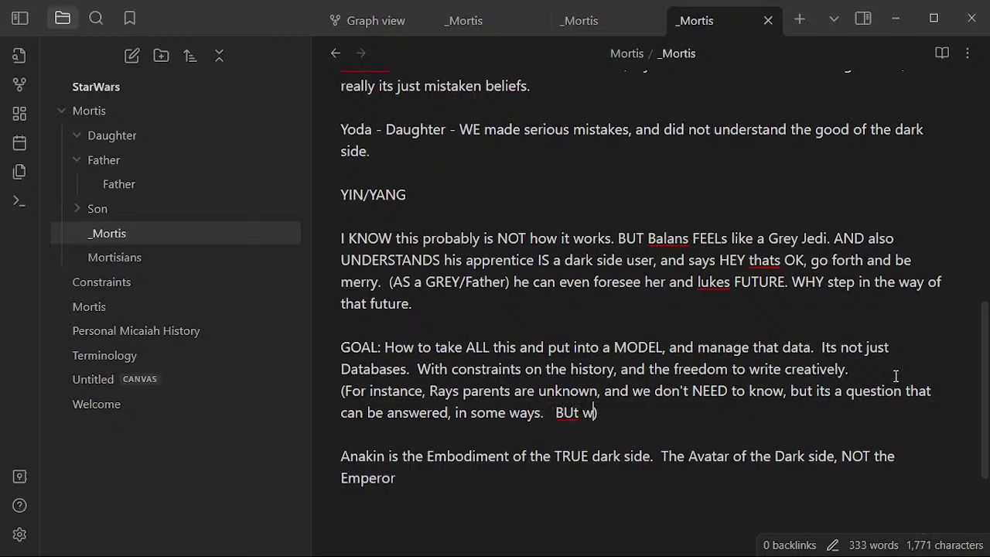
{"action": "key", "text": "BackSpace"}
{"action": "key", "text": "BackSpace"}
{"action": "key", "text": "BackSpace"}
{"action": "key", "text": "BackSpace"}
{"action": "key", "text": "BackSpace"}
{"action": "key", "text": "BackSpace"}
{"action": "key", "text": "BackSpace"}
{"action": "type", "text": "T are"}
{"action": "type", "text": " knowledge isn"}
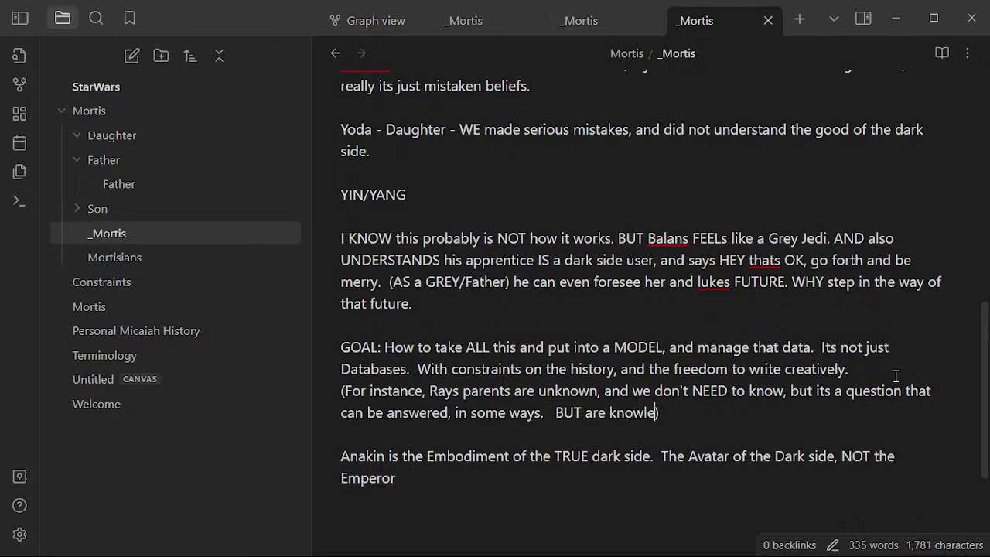
{"action": "type", "text": "'t to ask t"}
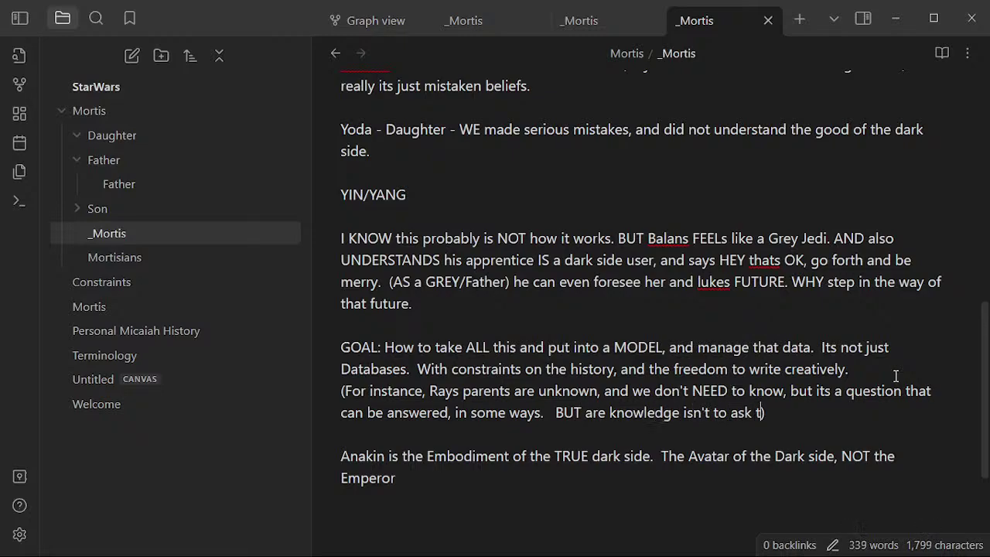
{"action": "key", "text": "BackSpace"}
{"action": "key", "text": "BackSpace"}
{"action": "key", "text": "BackSpace"}
{"action": "type", "text": "wer the question, I"}
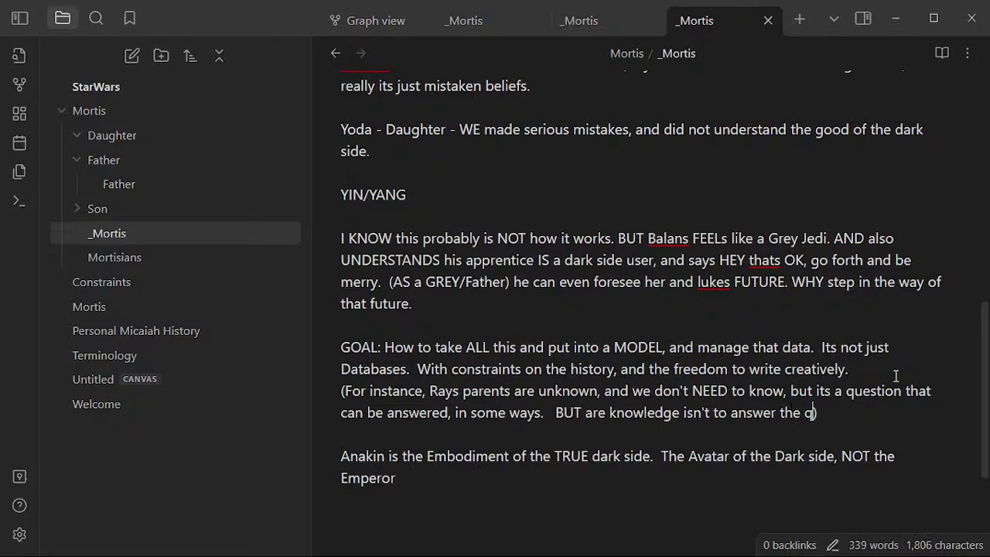
{"action": "type", "text": "its to say its an "}
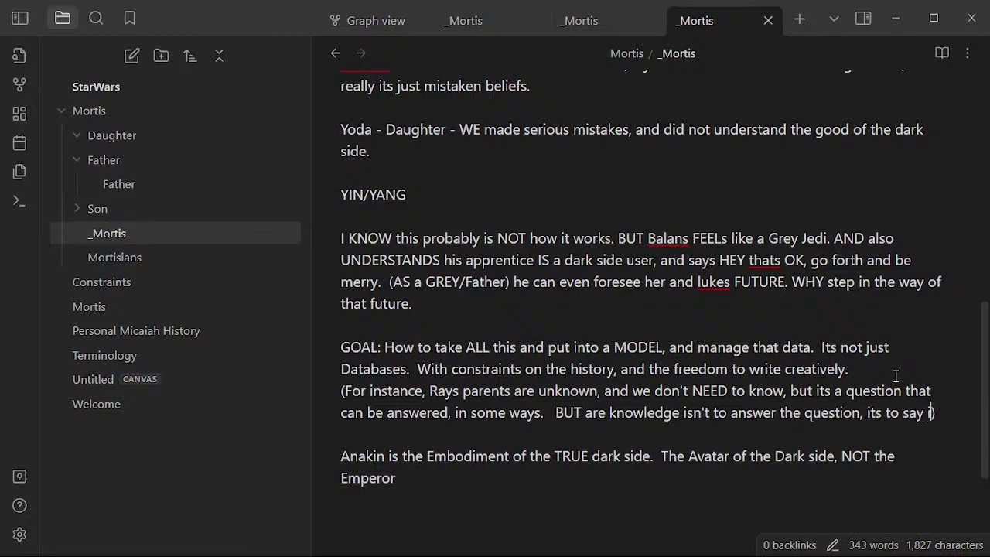
{"action": "type", "text": "nteresting ques"}
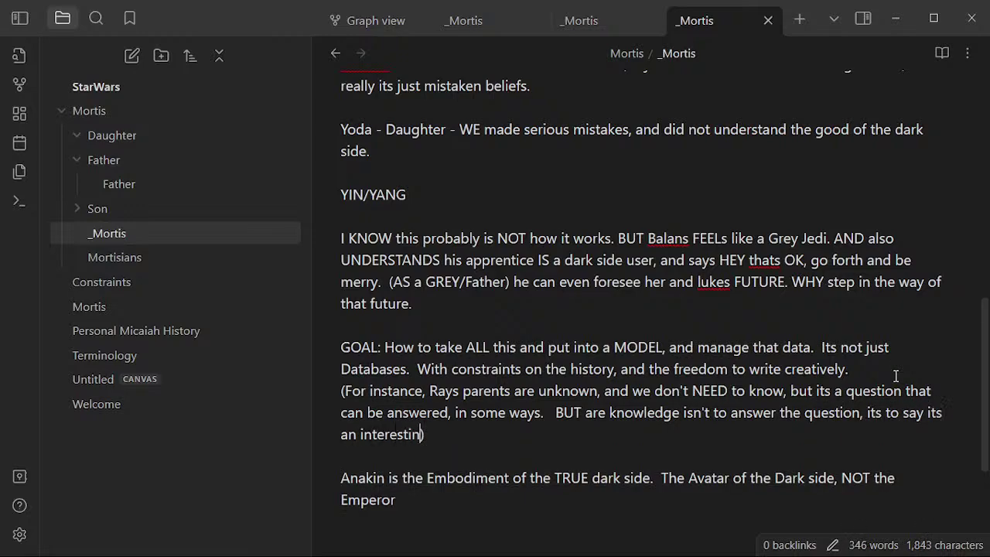
{"action": "type", "text": "tion."}
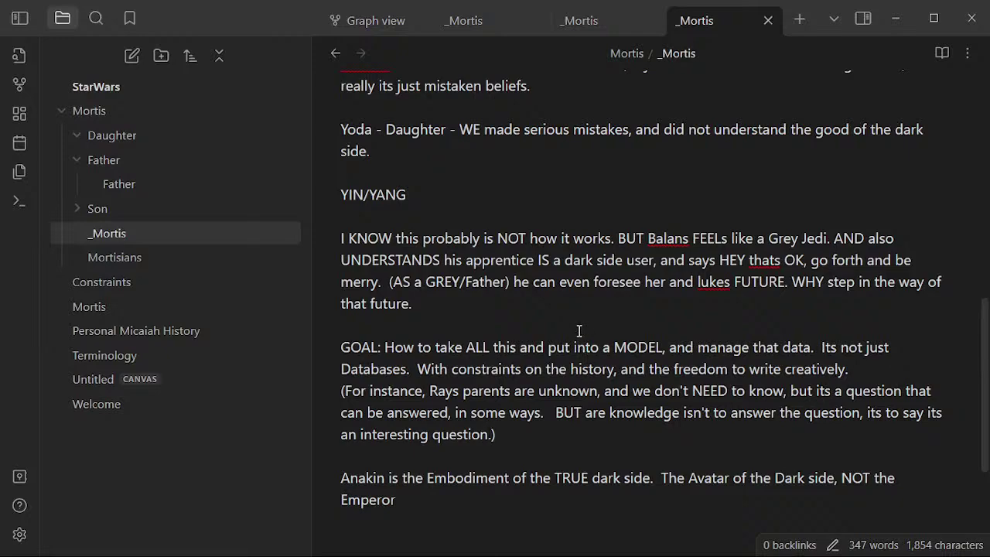
{"action": "scroll", "coordinate": [610, 363], "scroll_direction": "down", "scroll_amount": 1}
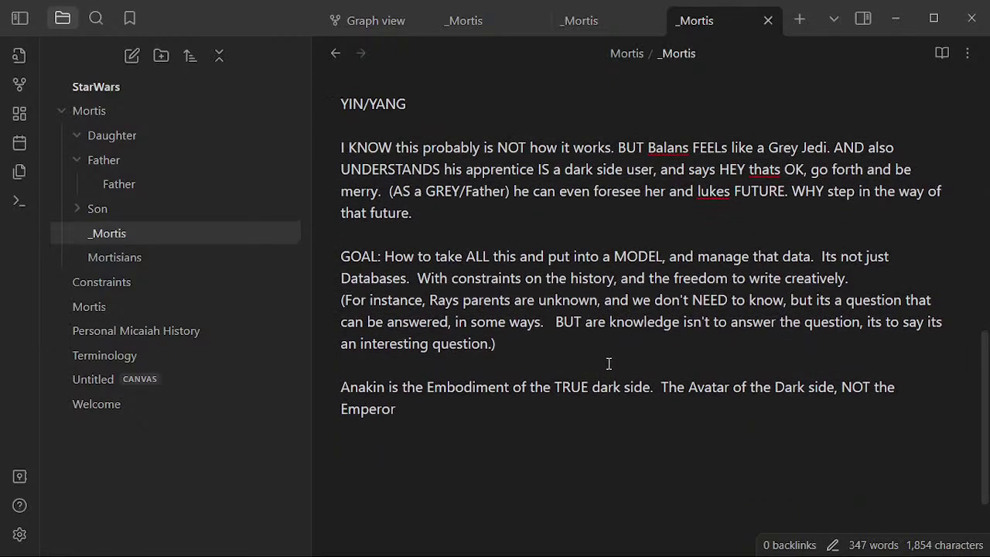
- After the interesting-question sentence, add 'DF may know, but doesn't need to put it into a hard fact.'
{"action": "left_click", "coordinate": [605, 347]}
{"action": "type", "text": "DF may know"}
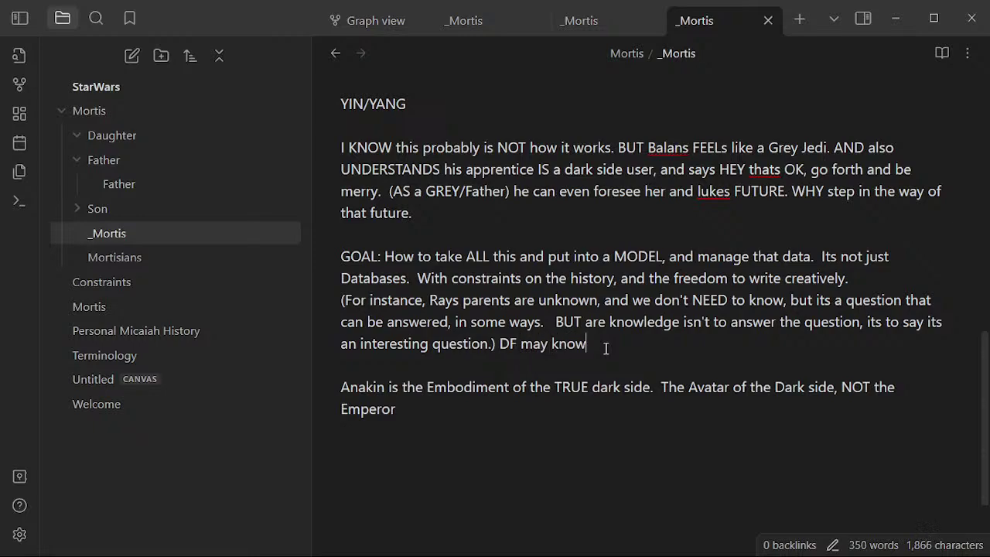
{"action": "type", "text": ", but doesn't need to "}
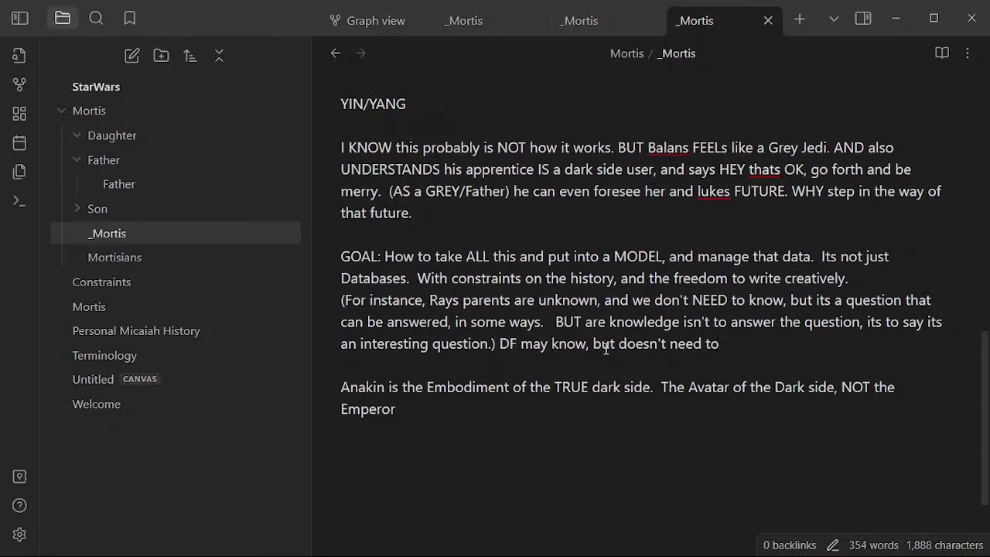
{"action": "type", "text": "put it int"}
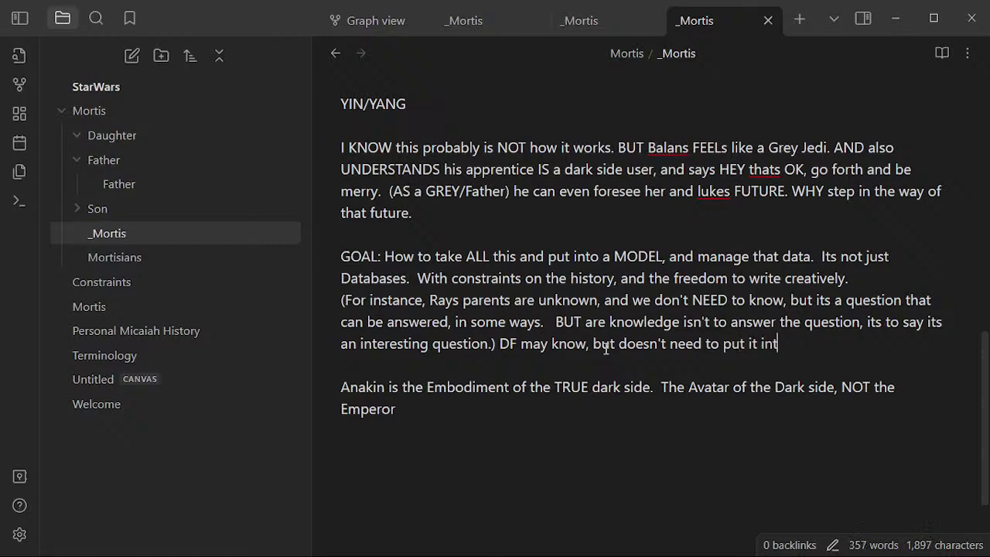
{"action": "type", "text": "o a hard fact."}
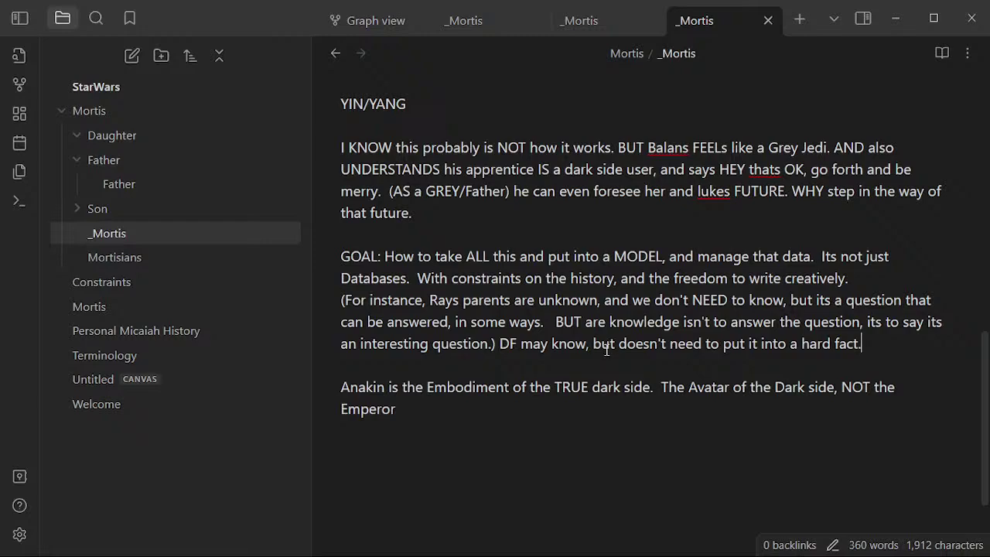
{"action": "left_click", "coordinate": [605, 356]}
{"action": "left_click", "coordinate": [624, 234]}
{"action": "scroll", "coordinate": [624, 234], "scroll_direction": "up", "scroll_amount": 3}
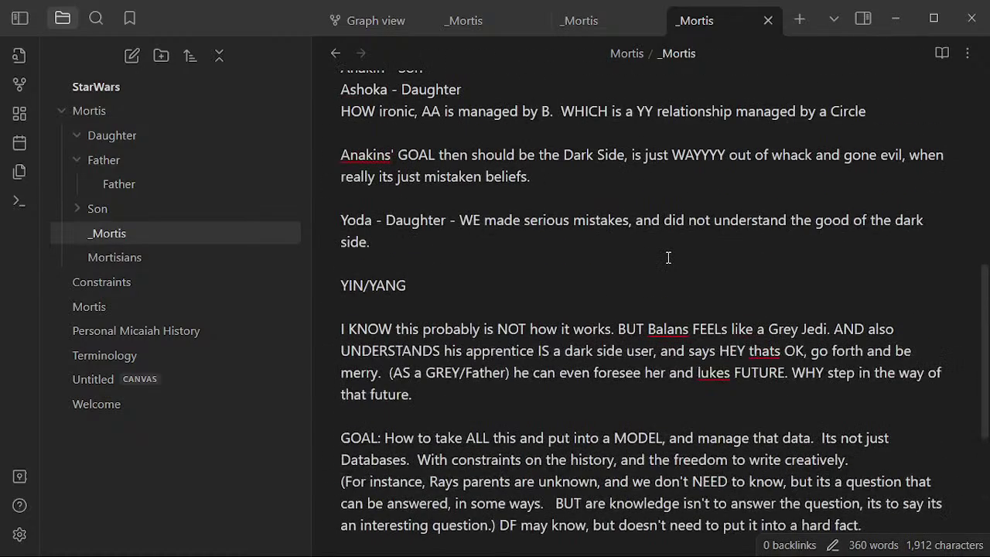
{"action": "left_click", "coordinate": [658, 310]}
{"action": "scroll", "coordinate": [658, 310], "scroll_direction": "up", "scroll_amount": 5}
{"action": "scroll", "coordinate": [659, 310], "scroll_direction": "up", "scroll_amount": 4}
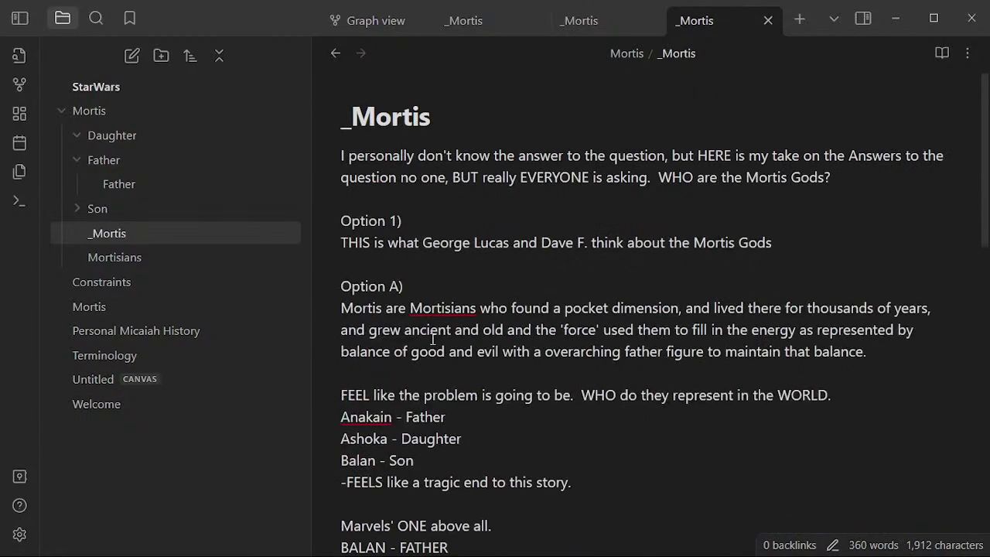
{"action": "left_click", "coordinate": [480, 287]}
{"action": "scroll", "coordinate": [480, 286], "scroll_direction": "down", "scroll_amount": 3}
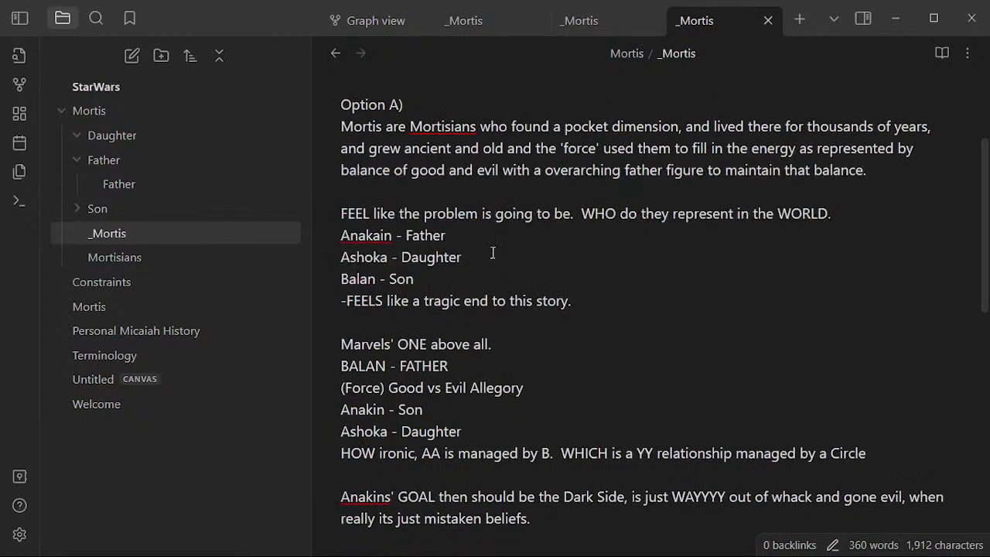
{"action": "left_click", "coordinate": [481, 212]}
{"action": "left_click_drag", "start_coordinate": [632, 302], "coordinate": [444, 255]}
{"action": "left_click", "coordinate": [498, 198]}
{"action": "left_click_drag", "start_coordinate": [358, 235], "coordinate": [432, 234]}
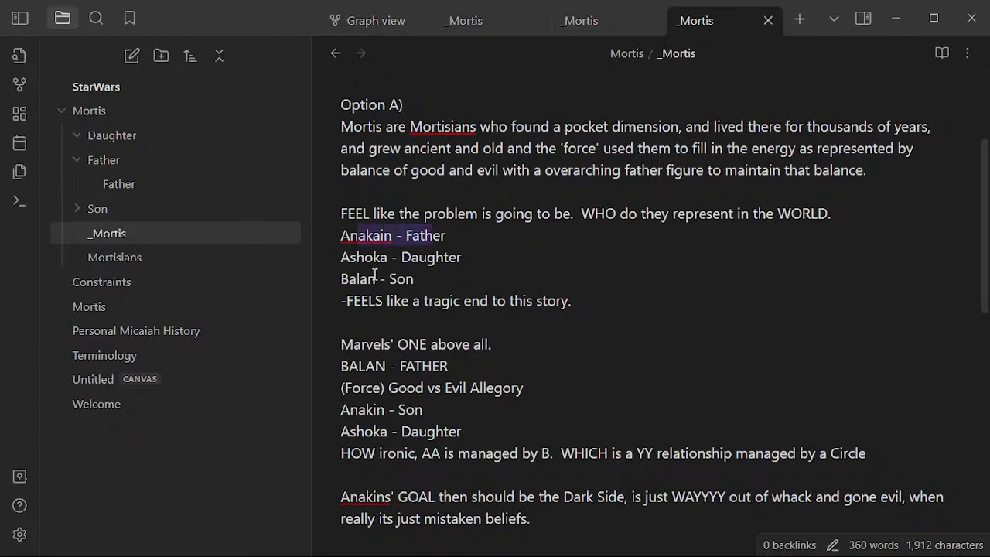
{"action": "left_click_drag", "start_coordinate": [370, 278], "coordinate": [436, 281]}
{"action": "left_click", "coordinate": [433, 316]}
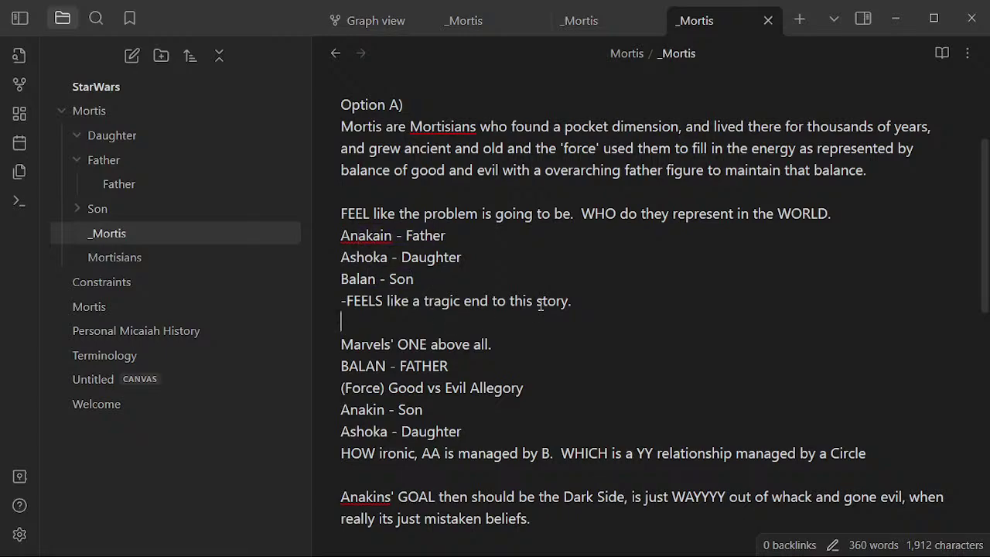
- Append 'AND the story of Balan.' after 'end to this story.' in the _Mortis note
{"action": "left_click", "coordinate": [580, 306]}
{"action": "type", "text": "AND the story of Balanb"}
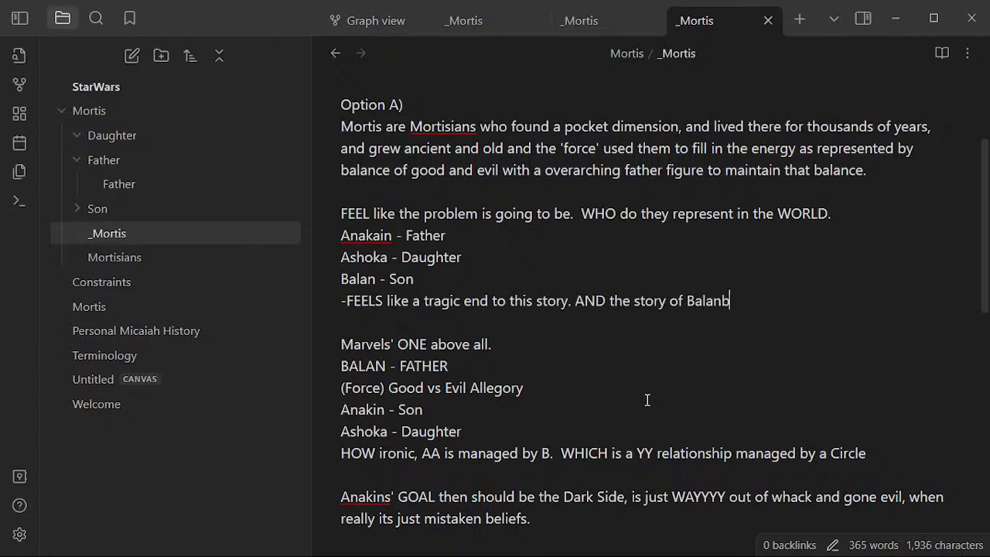
{"action": "key", "text": "BackSpace"}
{"action": "type", "text": "."}
{"action": "left_click", "coordinate": [470, 320]}
{"action": "scroll", "coordinate": [473, 332], "scroll_direction": "down", "scroll_amount": 2}
{"action": "left_click", "coordinate": [485, 379]}
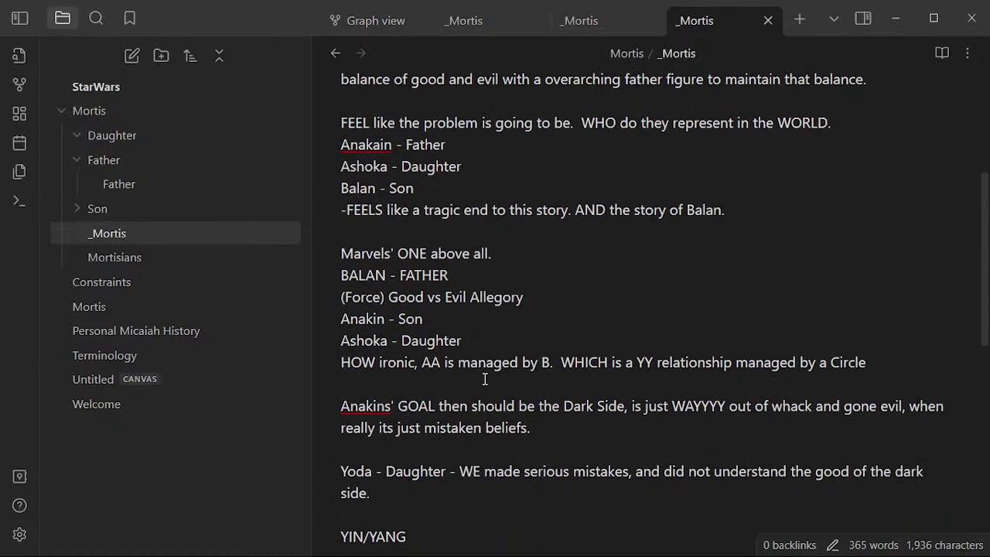
{"action": "scroll", "coordinate": [533, 294], "scroll_direction": "down", "scroll_amount": 2}
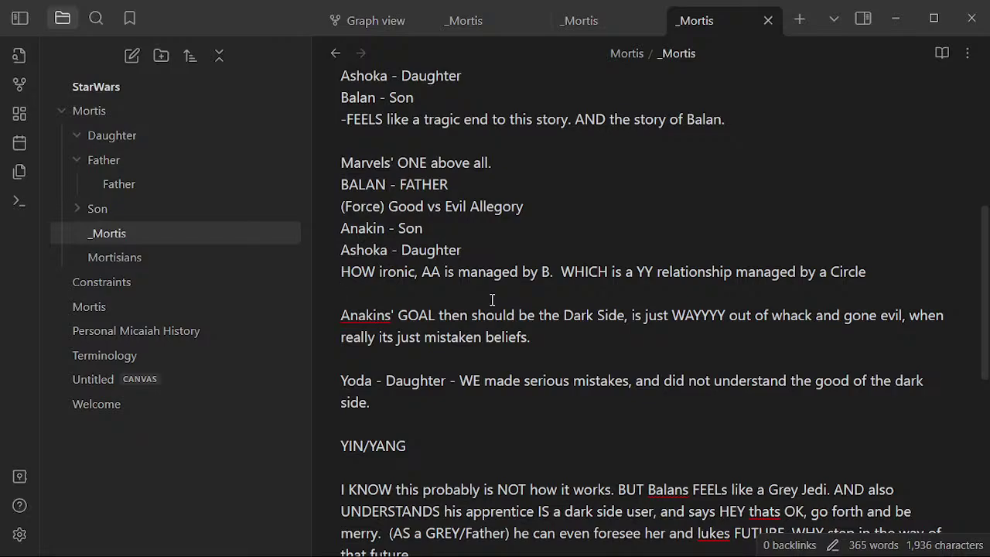
{"action": "scroll", "coordinate": [391, 209], "scroll_direction": "down", "scroll_amount": 5}
{"action": "scroll", "coordinate": [391, 210], "scroll_direction": "down", "scroll_amount": 1}
{"action": "scroll", "coordinate": [464, 267], "scroll_direction": "up", "scroll_amount": 4}
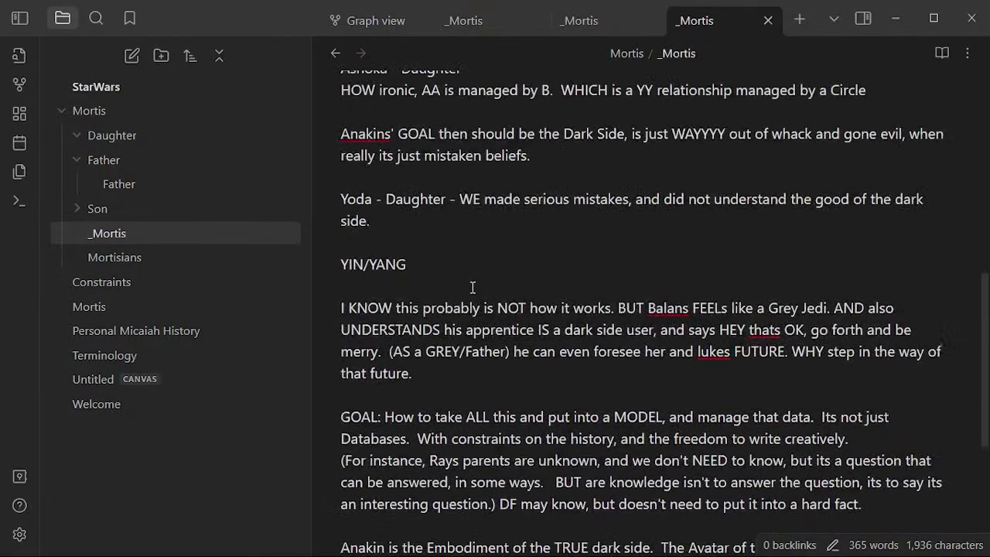
{"action": "left_click", "coordinate": [454, 234]}
{"action": "left_click", "coordinate": [476, 178]}
{"action": "key", "text": "Down"}
{"action": "key", "text": "Down"}
{"action": "key", "text": "Down"}
{"action": "scroll", "coordinate": [503, 221], "scroll_direction": "up", "scroll_amount": 1}
{"action": "scroll", "coordinate": [505, 232], "scroll_direction": "up", "scroll_amount": 3}
{"action": "scroll", "coordinate": [464, 367], "scroll_direction": "down", "scroll_amount": 1}
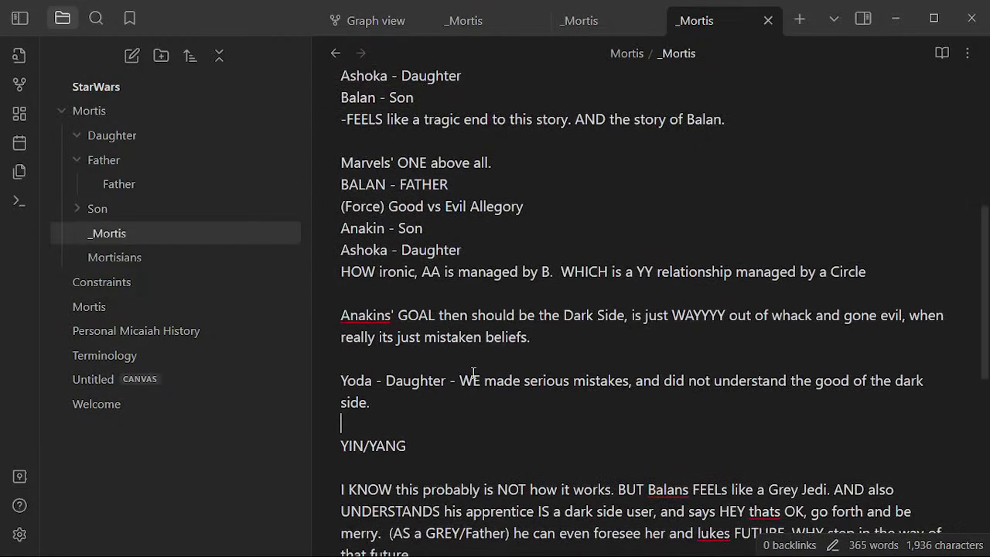
{"action": "key", "text": "Up"}
{"action": "key", "text": "Up"}
{"action": "key", "text": "Up"}
{"action": "scroll", "coordinate": [479, 340], "scroll_direction": "up", "scroll_amount": 2}
{"action": "left_click", "coordinate": [485, 323]}
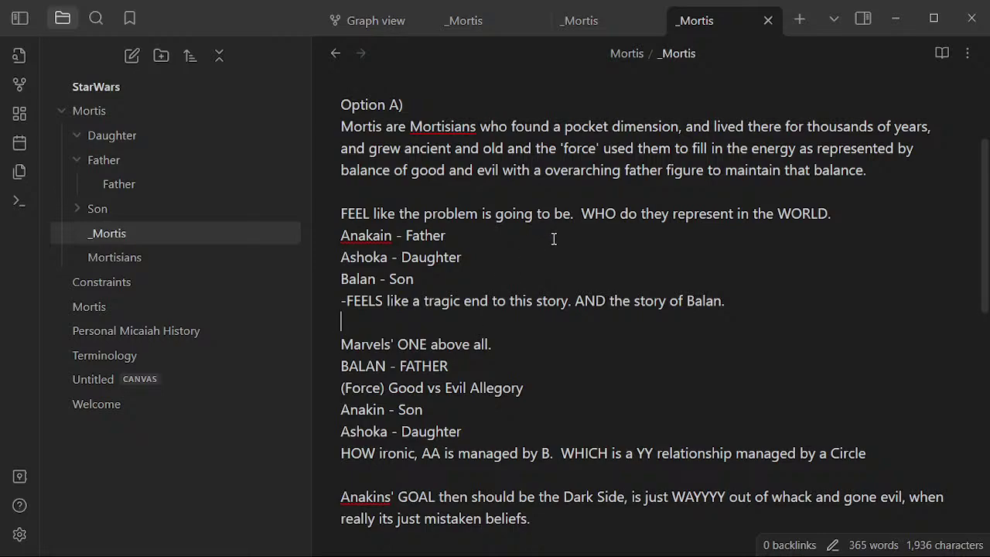
{"action": "left_click", "coordinate": [471, 199]}
{"action": "scroll", "coordinate": [345, 286], "scroll_direction": "down", "scroll_amount": 1}
{"action": "left_click_drag", "start_coordinate": [345, 277], "coordinate": [488, 269]}
{"action": "key", "text": "Right"}
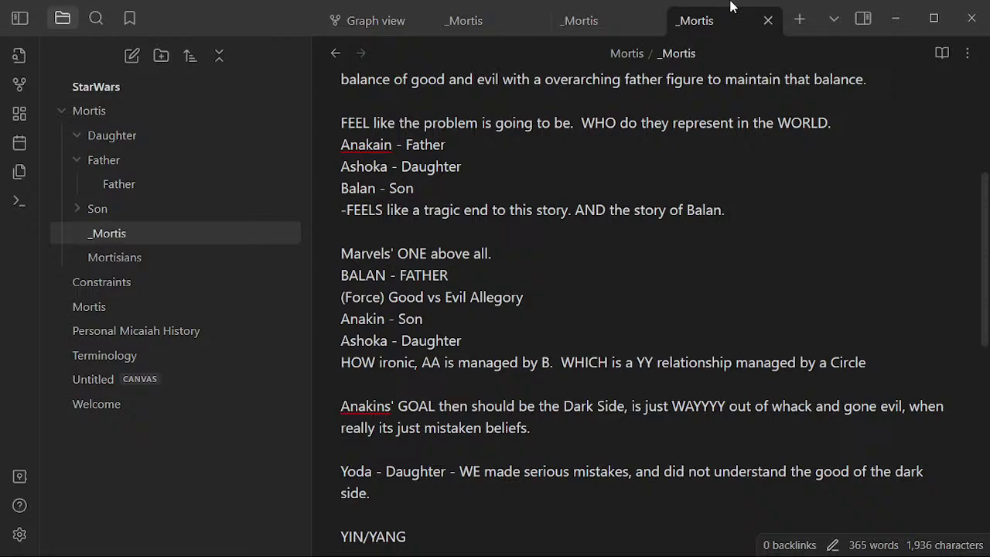
{"action": "scroll", "coordinate": [727, 230], "scroll_direction": "down", "scroll_amount": 5}
{"action": "scroll", "coordinate": [716, 300], "scroll_direction": "down", "scroll_amount": 2}
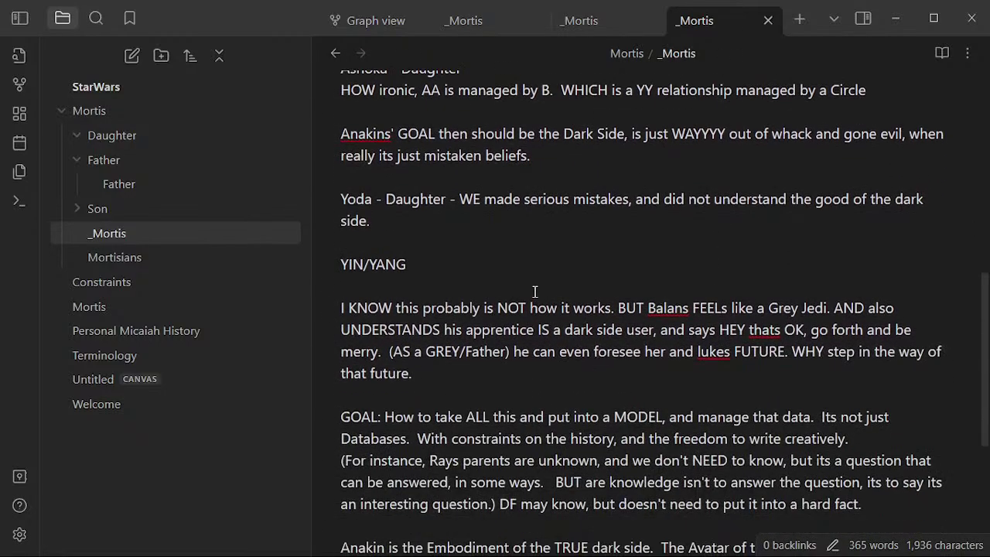
{"action": "left_click", "coordinate": [525, 279]}
{"action": "scroll", "coordinate": [540, 416], "scroll_direction": "down", "scroll_amount": 2}
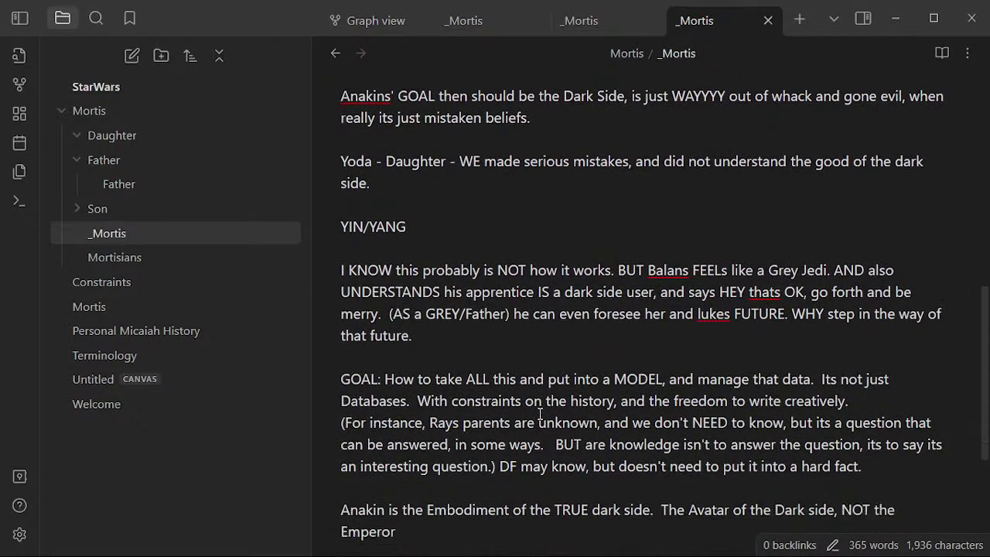
{"action": "left_click", "coordinate": [477, 310]}
{"action": "scroll", "coordinate": [477, 310], "scroll_direction": "up", "scroll_amount": 15}
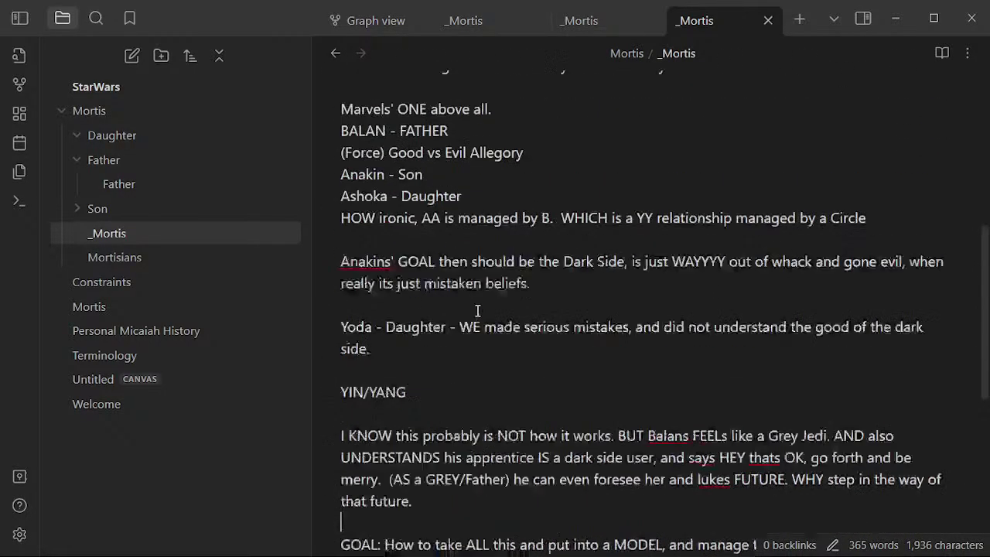
{"action": "left_click", "coordinate": [491, 289]}
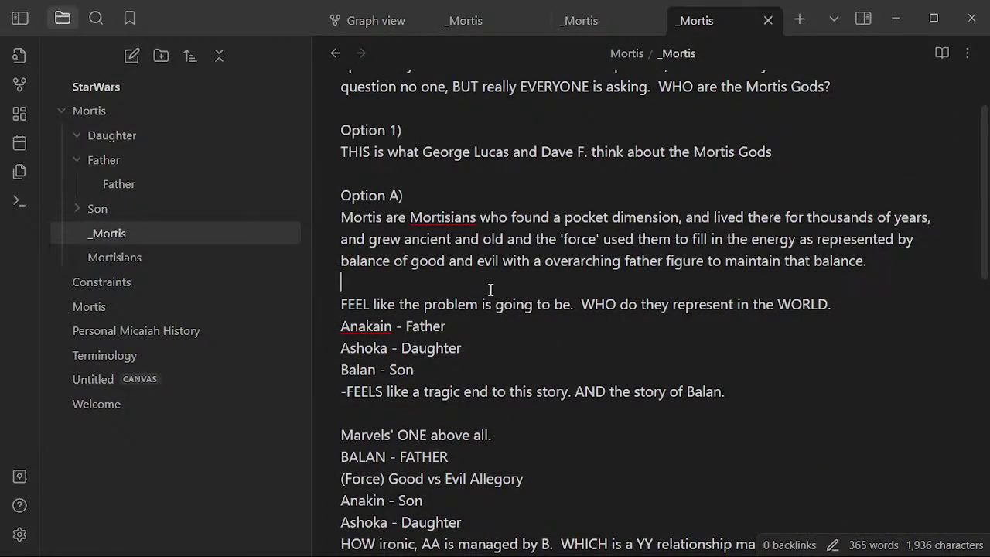
{"action": "scroll", "coordinate": [551, 305], "scroll_direction": "down", "scroll_amount": 3}
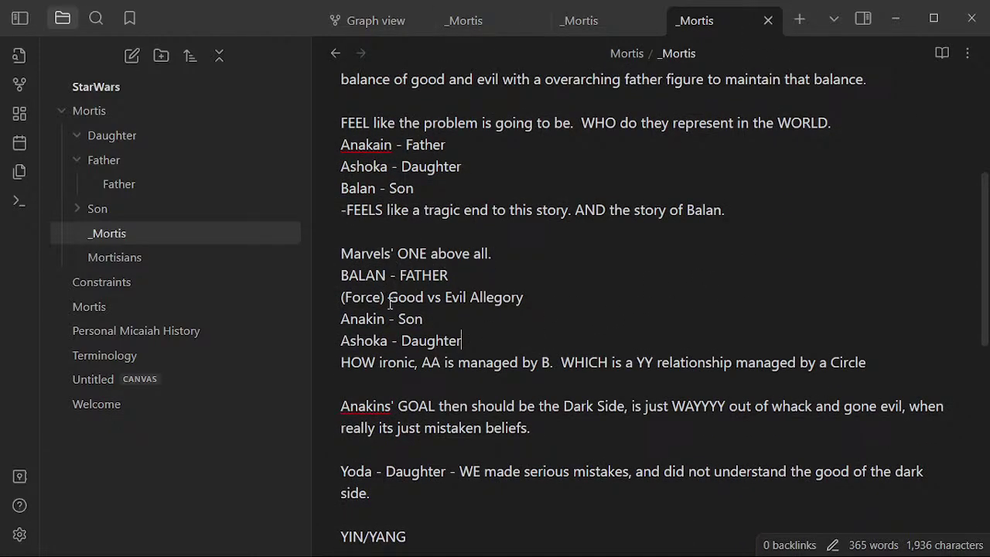
{"action": "left_click", "coordinate": [438, 317]}
{"action": "left_click_drag", "start_coordinate": [362, 255], "coordinate": [549, 261]}
{"action": "left_click", "coordinate": [495, 283]}
{"action": "left_click_drag", "start_coordinate": [354, 255], "coordinate": [548, 248]}
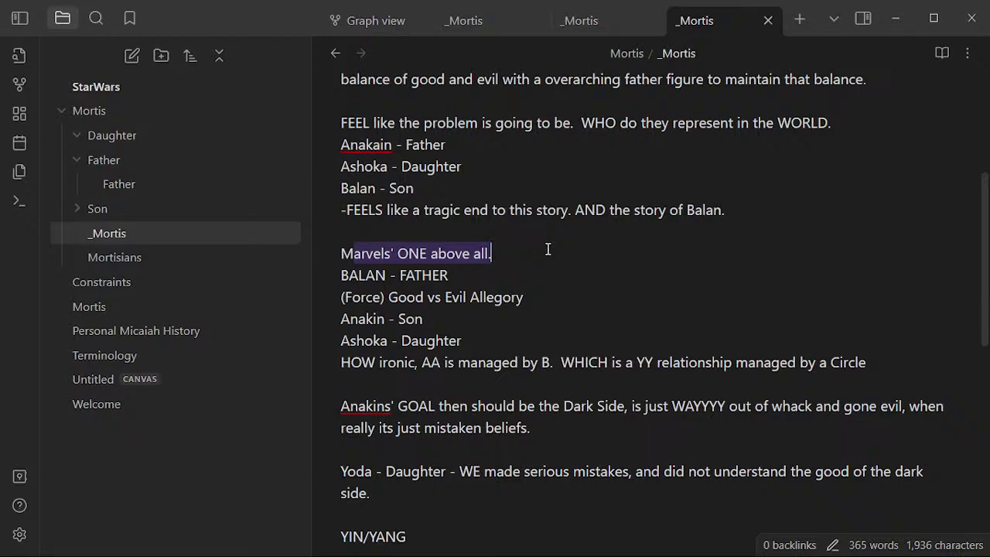
{"action": "key", "text": "Home"}
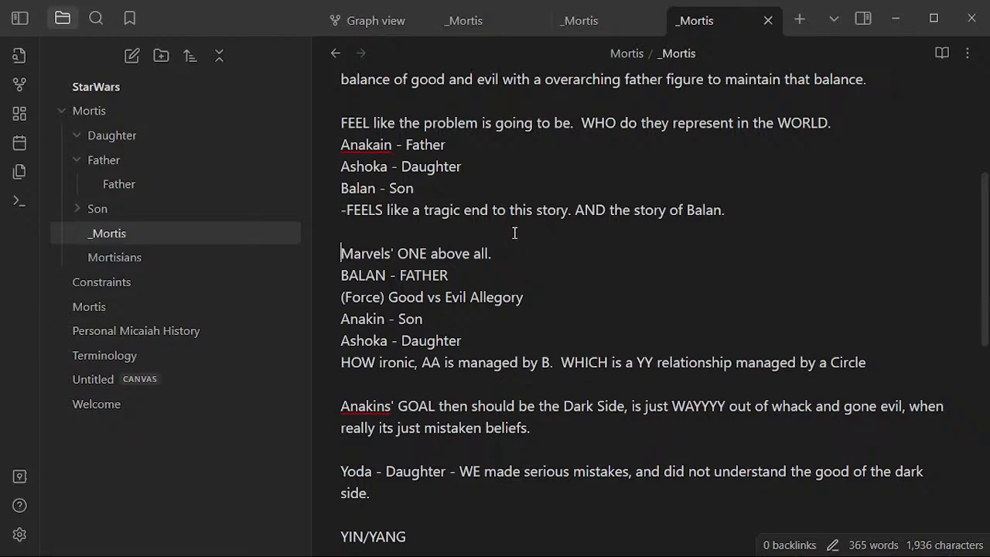
{"action": "left_click", "coordinate": [413, 189]}
{"action": "left_click", "coordinate": [476, 240]}
{"action": "left_click", "coordinate": [519, 390]}
{"action": "left_click_drag", "start_coordinate": [359, 348], "coordinate": [461, 350]}
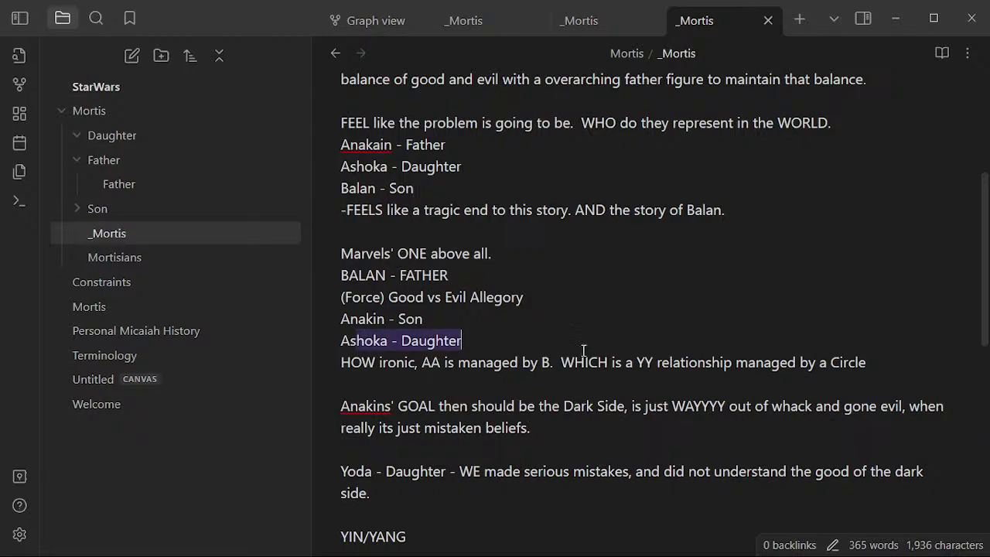
{"action": "left_click", "coordinate": [505, 395]}
{"action": "scroll", "coordinate": [505, 396], "scroll_direction": "down", "scroll_amount": 2}
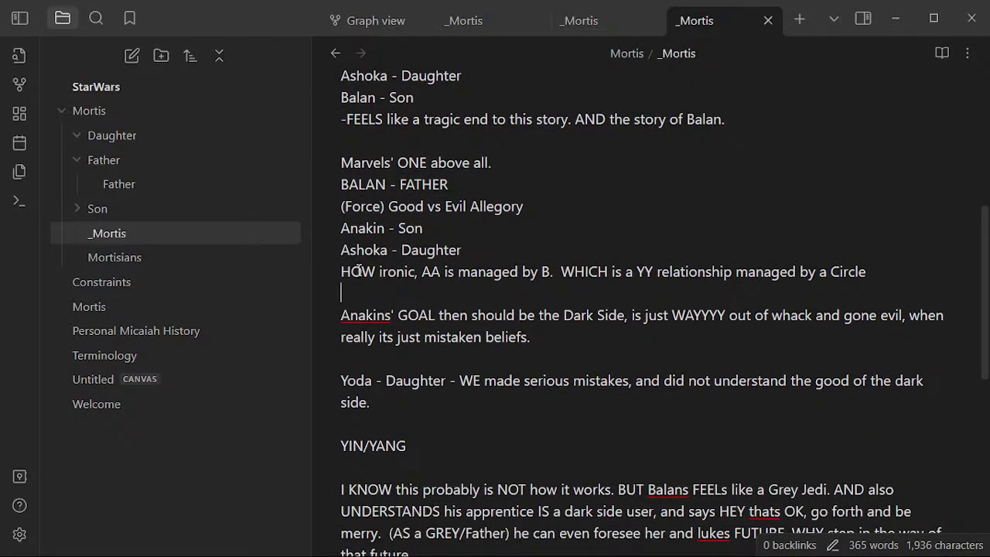
{"action": "left_click_drag", "start_coordinate": [360, 272], "coordinate": [487, 277]}
{"action": "left_click", "coordinate": [469, 313]}
{"action": "left_click_drag", "start_coordinate": [637, 271], "coordinate": [812, 277]}
{"action": "left_click", "coordinate": [811, 287]}
{"action": "left_click_drag", "start_coordinate": [438, 463], "coordinate": [324, 437]}
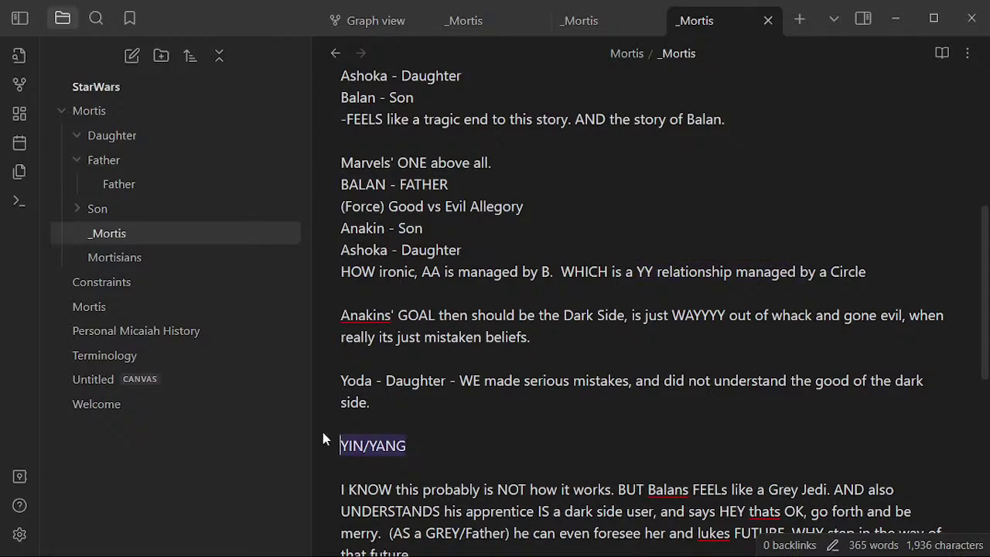
- In the Terminology note, write 'YIN/YANG' and then the line 'Father - All seeing God'
{"action": "mouse_move", "coordinate": [220, 359]}
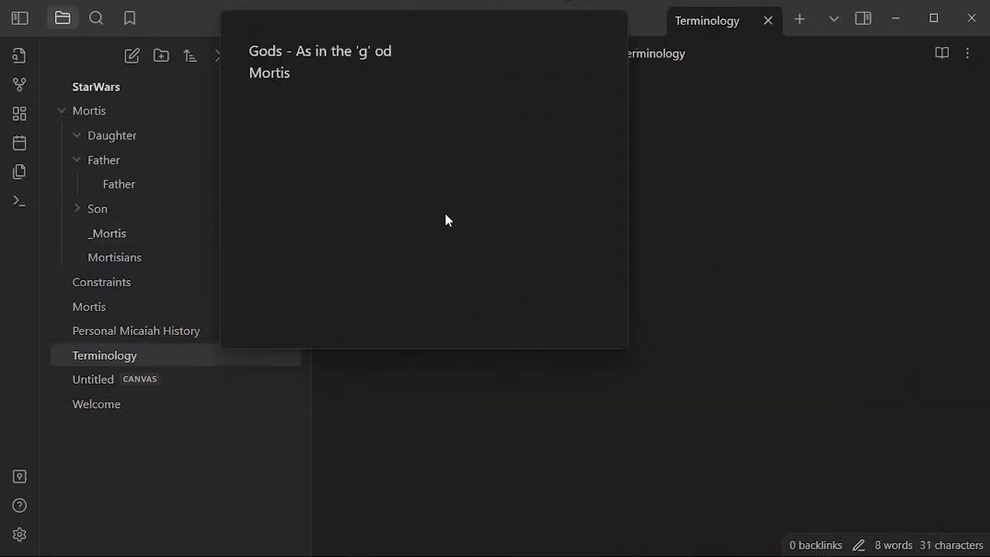
{"action": "type", "text": "YIN/YANG"}
{"action": "key", "text": "Return"}
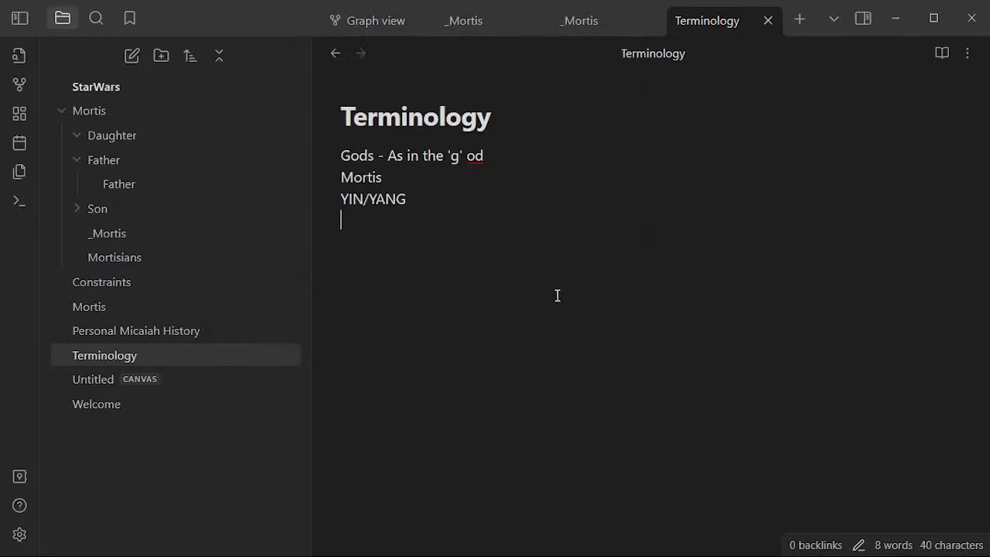
{"action": "type", "text": "Father - A"}
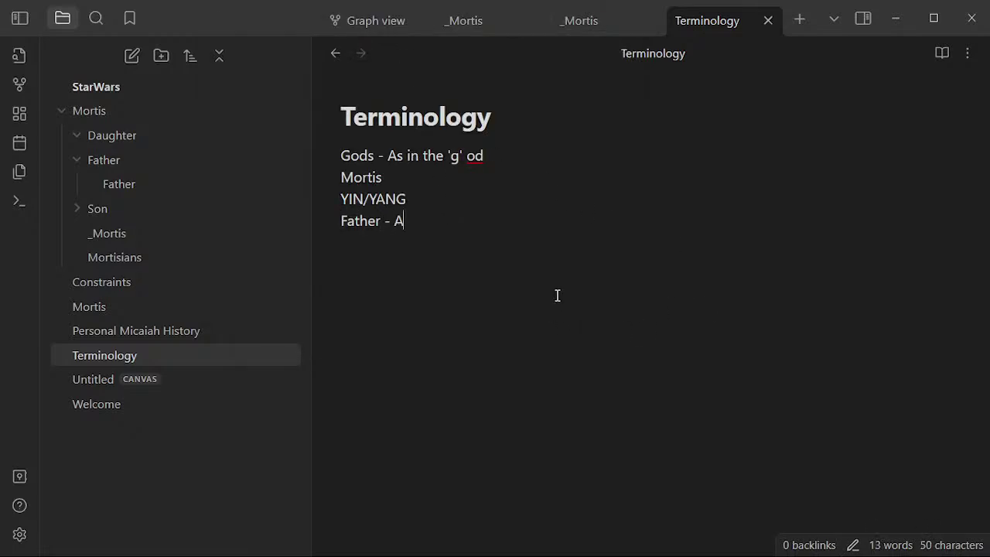
{"action": "key", "text": "BackSpace"}
{"action": "type", "text": "All sein"}
{"action": "key", "text": "BackSpace"}
{"action": "key", "text": "BackSpace"}
{"action": "type", "text": "eing God"}
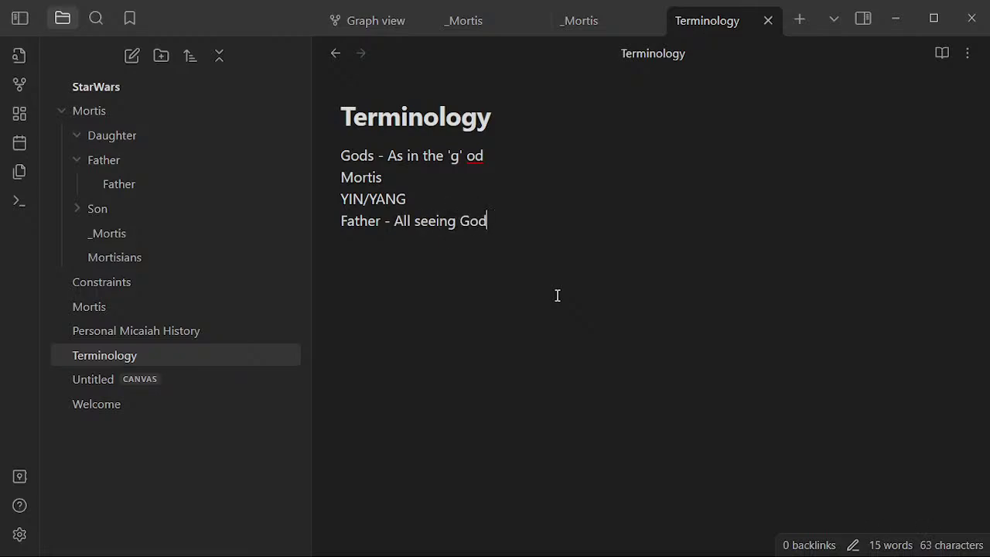
- List Daughter, Son, Grey, Light and Dark on separate lines below it
{"action": "key", "text": "Return"}
{"action": "type", "text": "Daughter"}
{"action": "key", "text": "Return"}
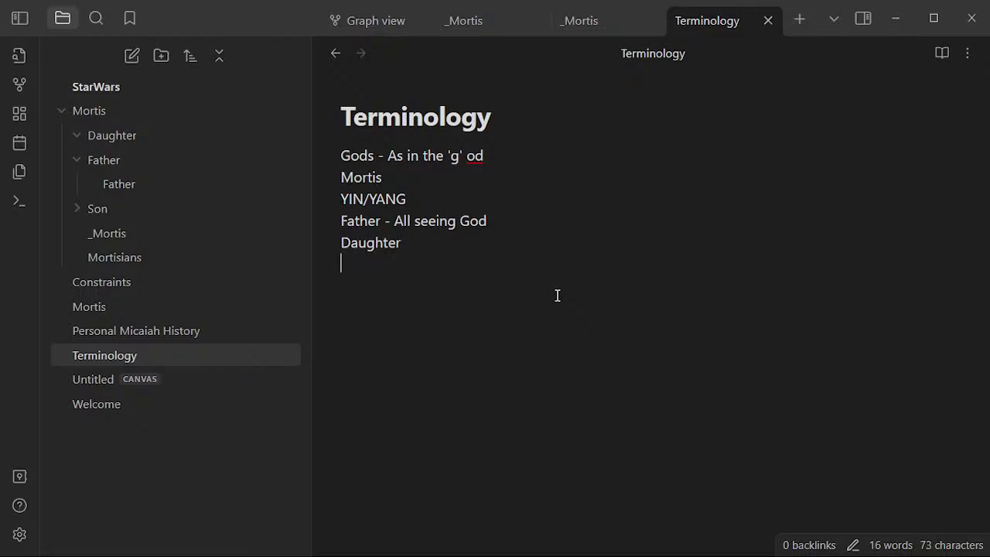
{"action": "type", "text": "Son"}
{"action": "key", "text": "Return"}
{"action": "type", "text": "Grey"}
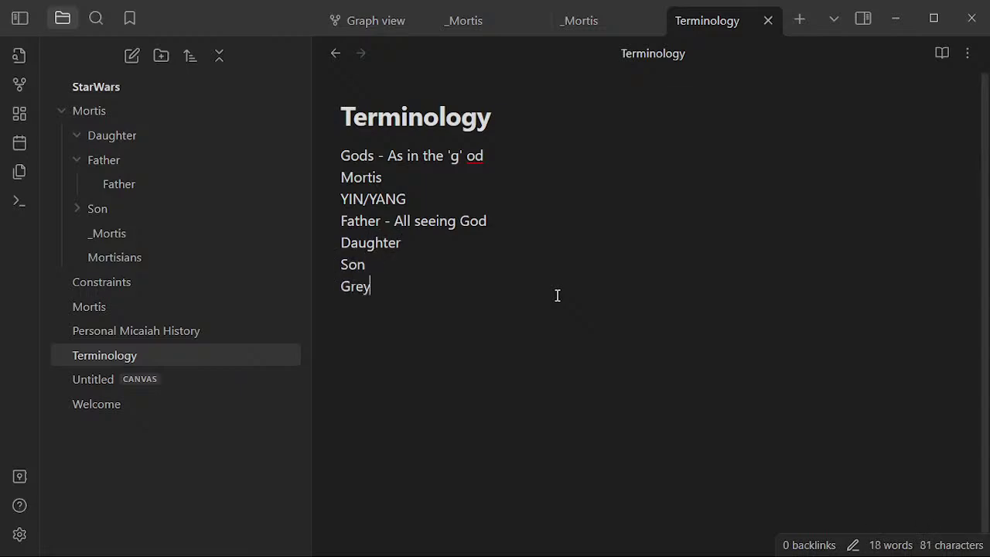
{"action": "key", "text": "Return"}
{"action": "type", "text": "Light"}
{"action": "key", "text": "Return"}
{"action": "type", "text": "Dark"}
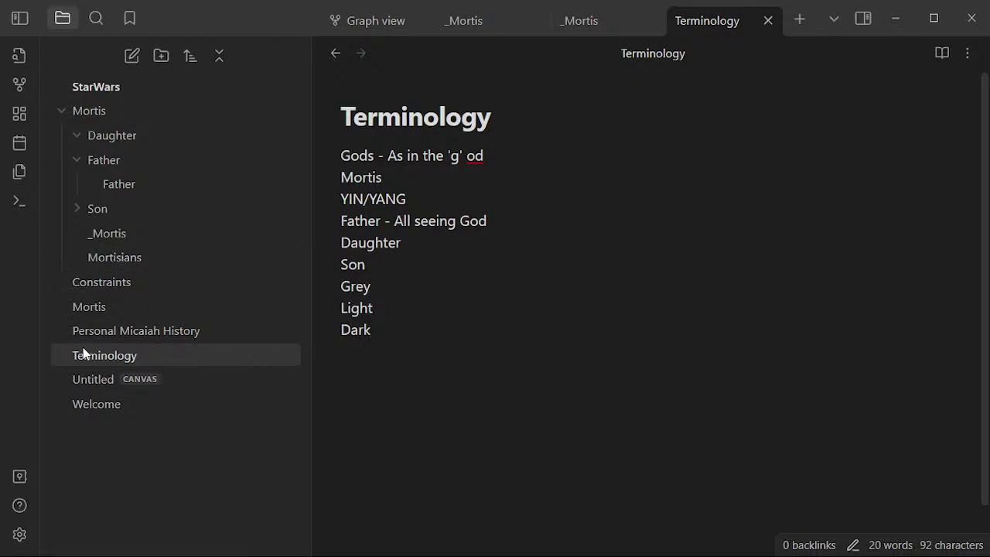
- Open the _Mortis note and scroll down to the HOW ironic line
{"action": "left_click", "coordinate": [154, 237]}
{"action": "scroll", "coordinate": [453, 296], "scroll_direction": "down", "scroll_amount": 2}
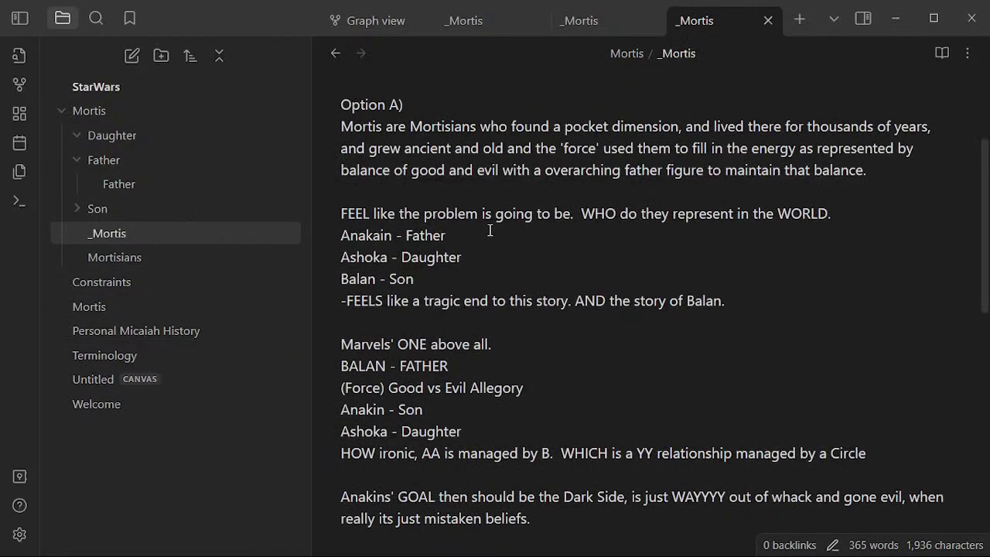
{"action": "left_click", "coordinate": [483, 201]}
{"action": "scroll", "coordinate": [495, 271], "scroll_direction": "down", "scroll_amount": 3}
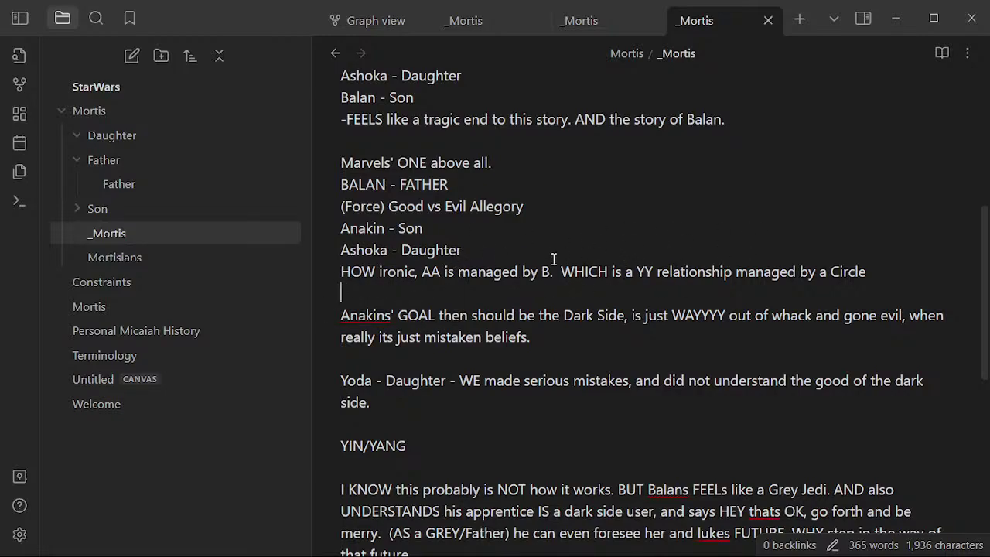
{"action": "left_click_drag", "start_coordinate": [552, 267], "coordinate": [297, 234]}
{"action": "left_click", "coordinate": [642, 257]}
- Insert an empty line directly beneath the HOW ironic line
{"action": "left_click", "coordinate": [524, 295]}
{"action": "key", "text": "Return"}
{"action": "key", "text": "Down"}
{"action": "key", "text": "Up"}
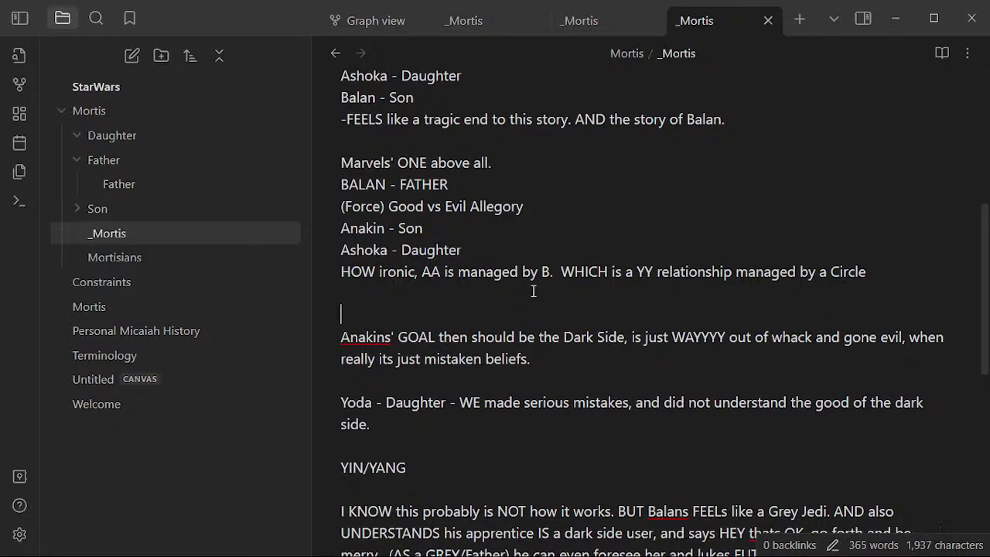
{"action": "key", "text": "Up"}
{"action": "key", "text": "shift+Up"}
{"action": "key", "text": "Down"}
{"action": "key", "text": "Down"}
{"action": "key", "text": "Up"}
- Type 'A fenshey example of YY' there, leaving 'fenshey' unchanged after checking suggestions
{"action": "type", "text": "A fenshey ex"}
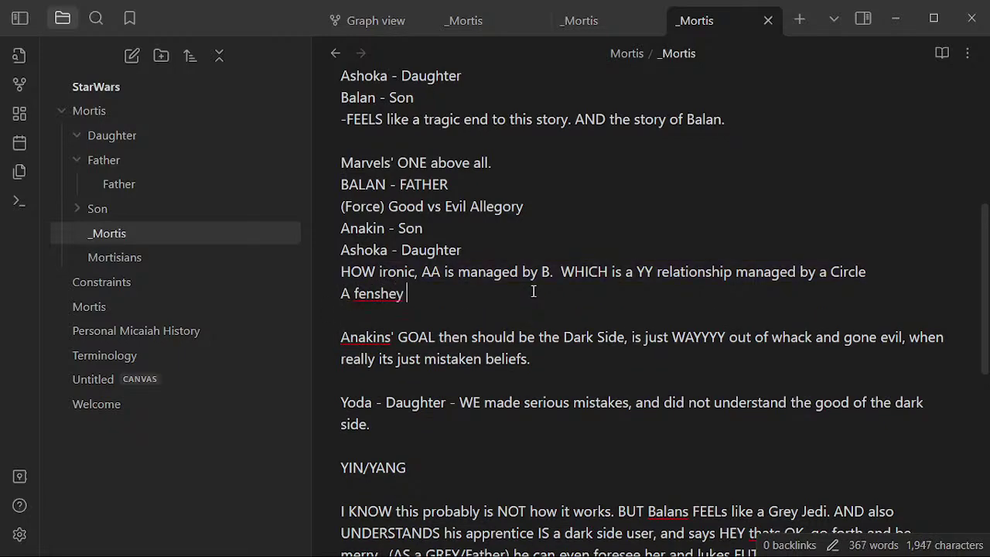
{"action": "type", "text": "a"}
{"action": "key", "text": "BackSpace"}
{"action": "type", "text": "exapl"}
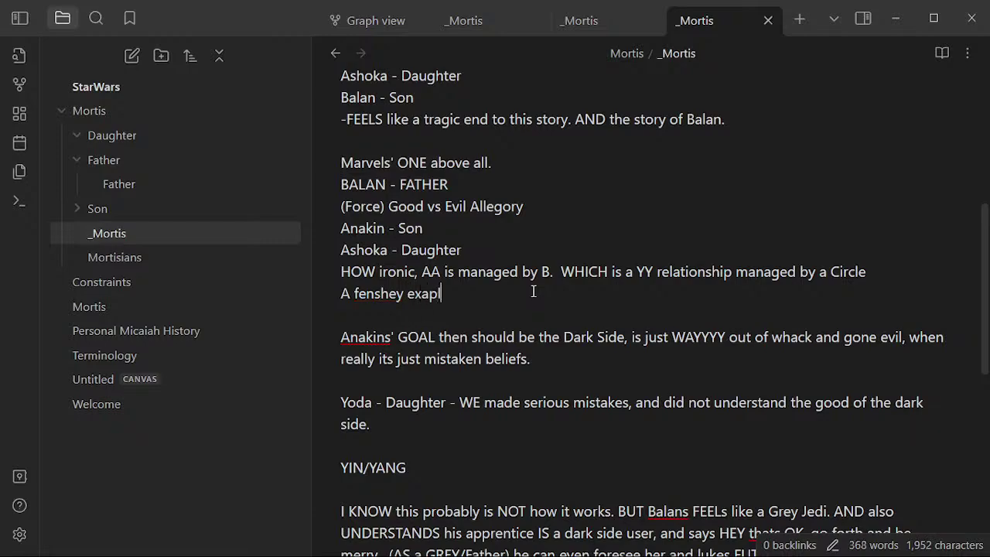
{"action": "key", "text": "BackSpace"}
{"action": "key", "text": "BackSpace"}
{"action": "type", "text": "mple of YY"}
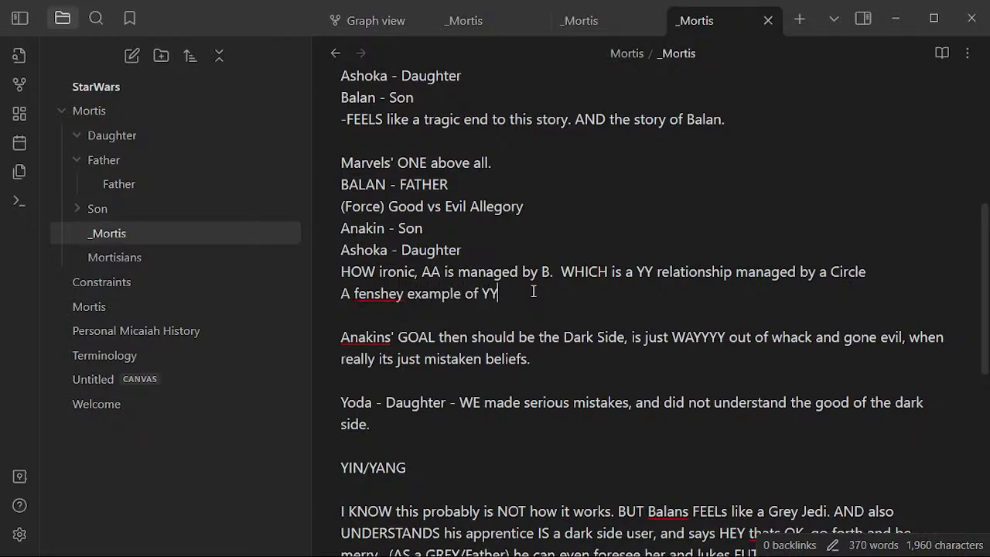
{"action": "right_click", "coordinate": [383, 291]}
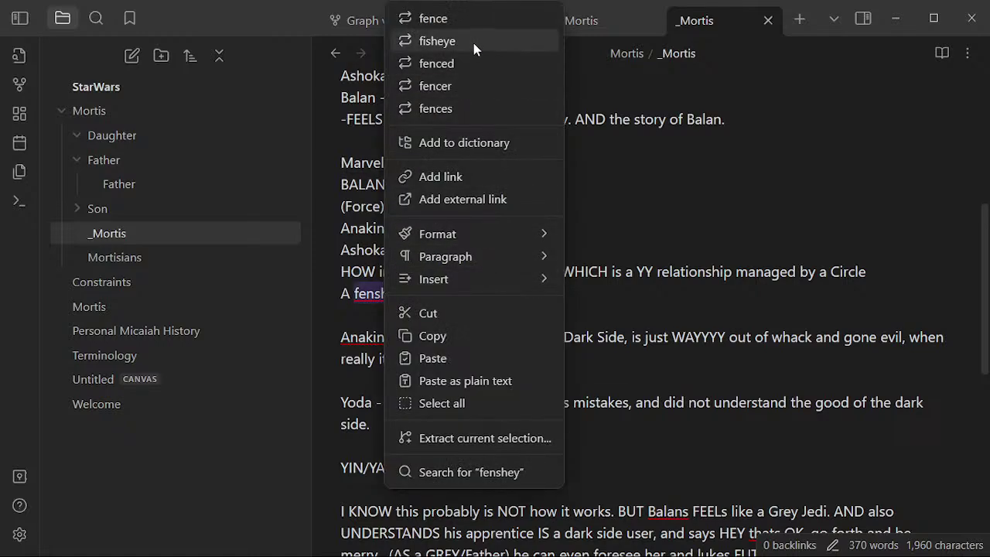
{"action": "left_click", "coordinate": [351, 315]}
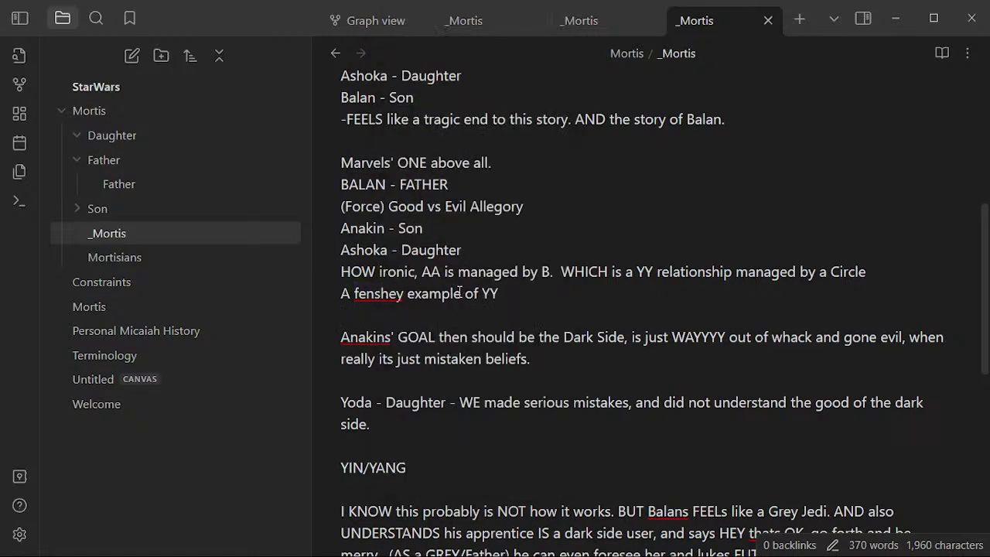
- At the end of the Anakins mistaken-beliefs sentence, append 'Palatin was wrong and evil.'
{"action": "key", "text": "Down"}
{"action": "key", "text": "Down"}
{"action": "key", "text": "Up"}
{"action": "key", "text": "Down"}
{"action": "key", "text": "Right"}
{"action": "key", "text": "Right"}
{"action": "key", "text": "Right"}
{"action": "key", "text": "Right"}
{"action": "key", "text": "Right"}
{"action": "key", "text": "Right"}
{"action": "key", "text": "Right"}
{"action": "key", "text": "Right"}
{"action": "key", "text": "Right"}
{"action": "key", "text": "Right"}
{"action": "key", "text": "Right"}
{"action": "key", "text": "Right"}
{"action": "key", "text": "Right"}
{"action": "key", "text": "Right"}
{"action": "key", "text": "Right"}
{"action": "key", "text": "Right"}
{"action": "key", "text": "Right"}
{"action": "key", "text": "Right"}
{"action": "key", "text": "Right"}
{"action": "key", "text": "Down"}
{"action": "key", "text": "Down"}
{"action": "key", "text": "End"}
{"action": "type", "text": "Platain"}
{"action": "key", "text": "BackSpace"}
{"action": "key", "text": "BackSpace"}
{"action": "key", "text": "BackSpace"}
{"action": "key", "text": "BackSpace"}
{"action": "key", "text": "BackSpace"}
{"action": "key", "text": "BackSpace"}
{"action": "key", "text": "BackSpace"}
{"action": "type", "text": "alatin was wrong and evil"}
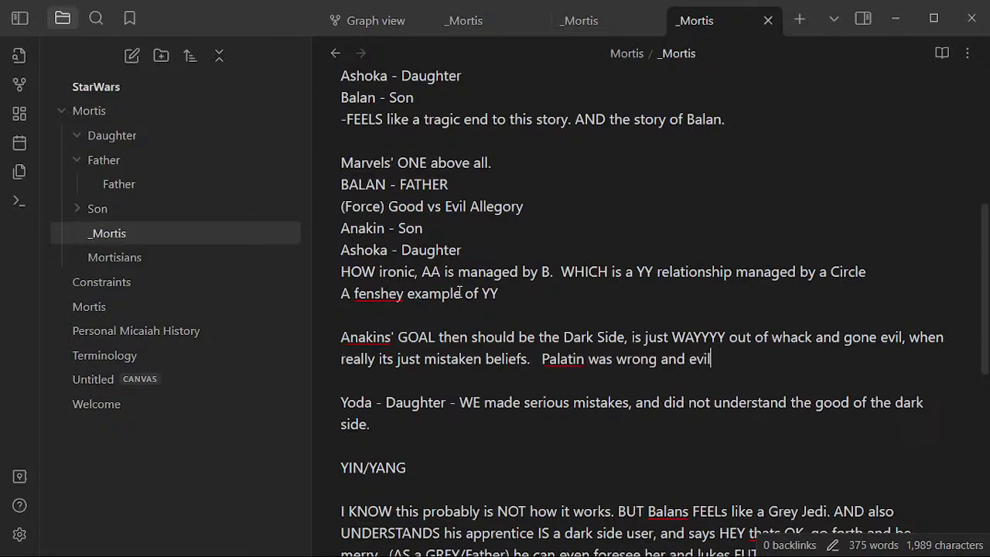
{"action": "type", "text": "."}
- Correct 'Palatin' to 'Palatine', then add 'HEs the son trying ti suplant the father which is impossible.'
{"action": "left_click", "coordinate": [559, 340]}
{"action": "left_click", "coordinate": [554, 368], "text": "shift"}
{"action": "left_click", "coordinate": [554, 381]}
{"action": "right_click", "coordinate": [549, 360]}
{"action": "left_click", "coordinate": [488, 375]}
{"action": "right_click", "coordinate": [570, 359]}
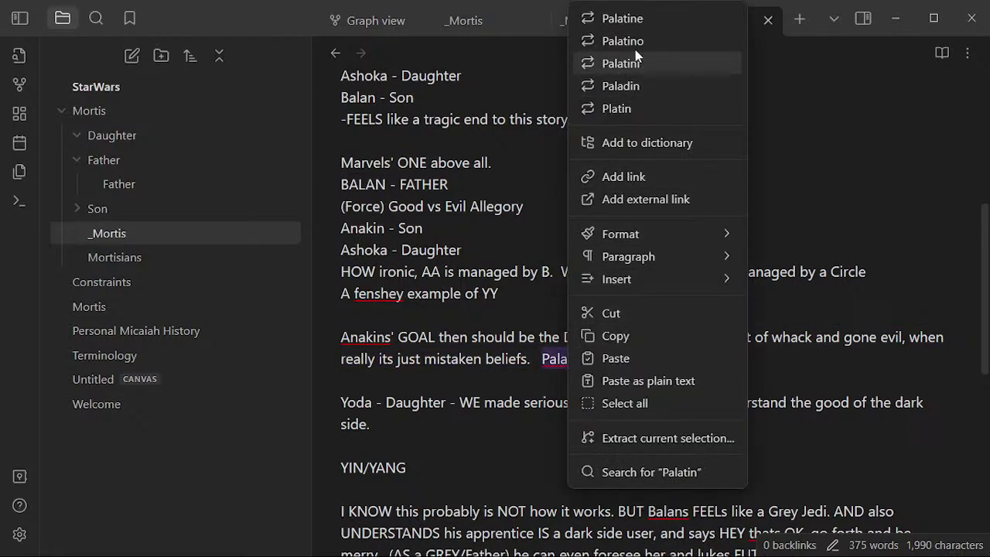
{"action": "left_click", "coordinate": [653, 19]}
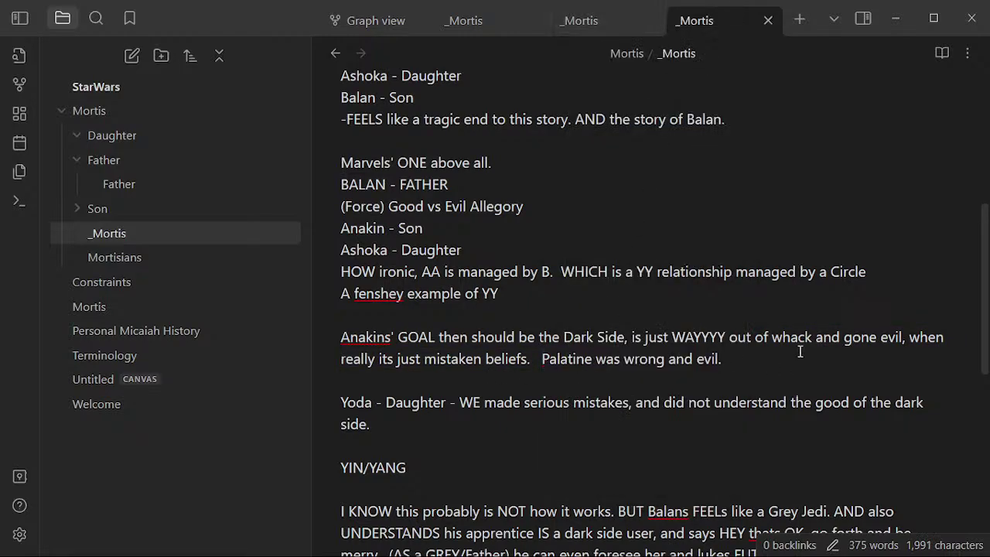
{"action": "type", "text": "HEs the son t"}
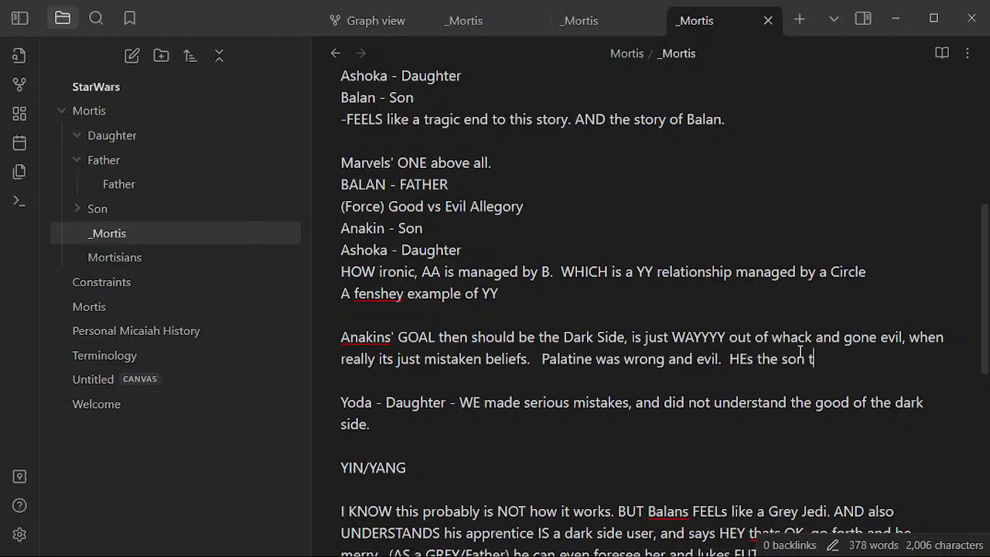
{"action": "type", "text": "rying ti supla"}
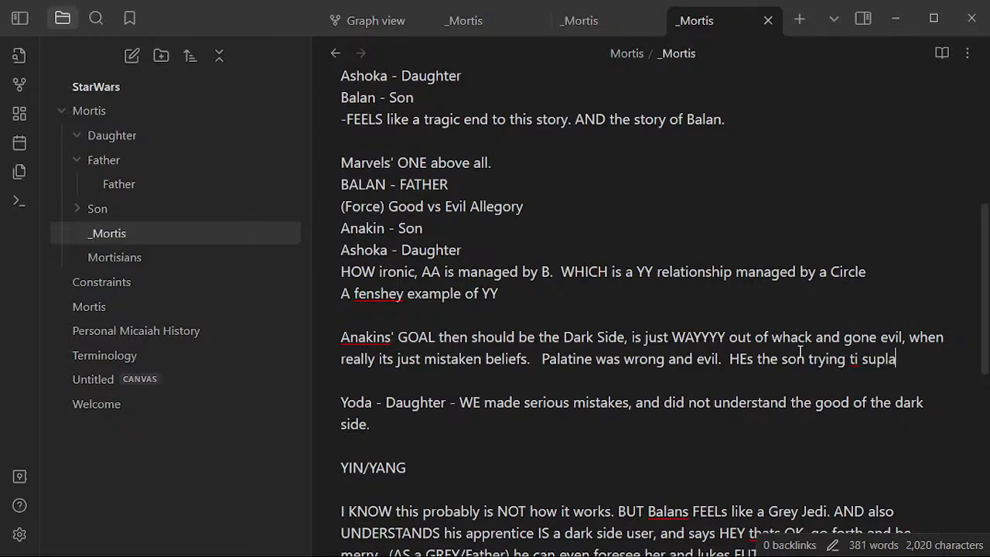
{"action": "type", "text": "nt the father which "}
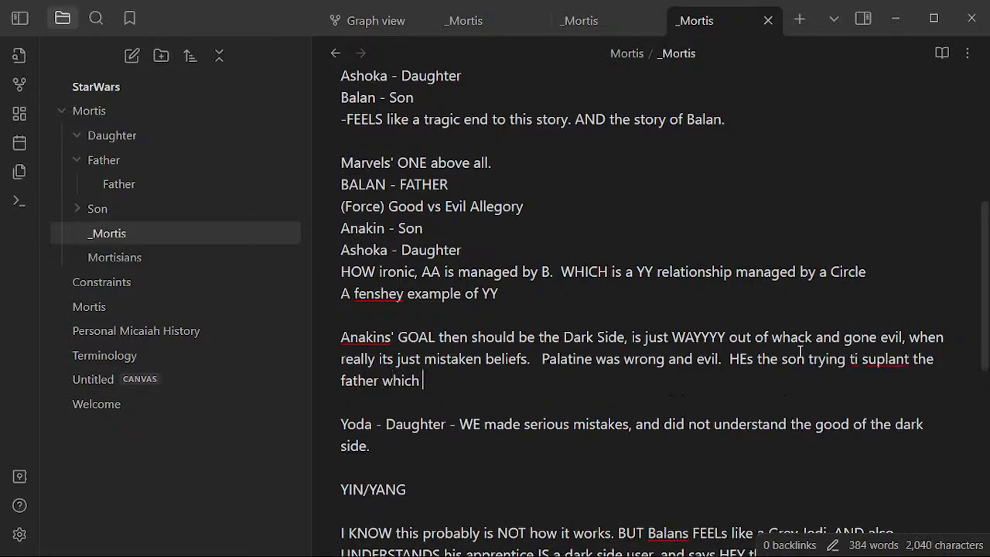
{"action": "type", "text": "is impossible."}
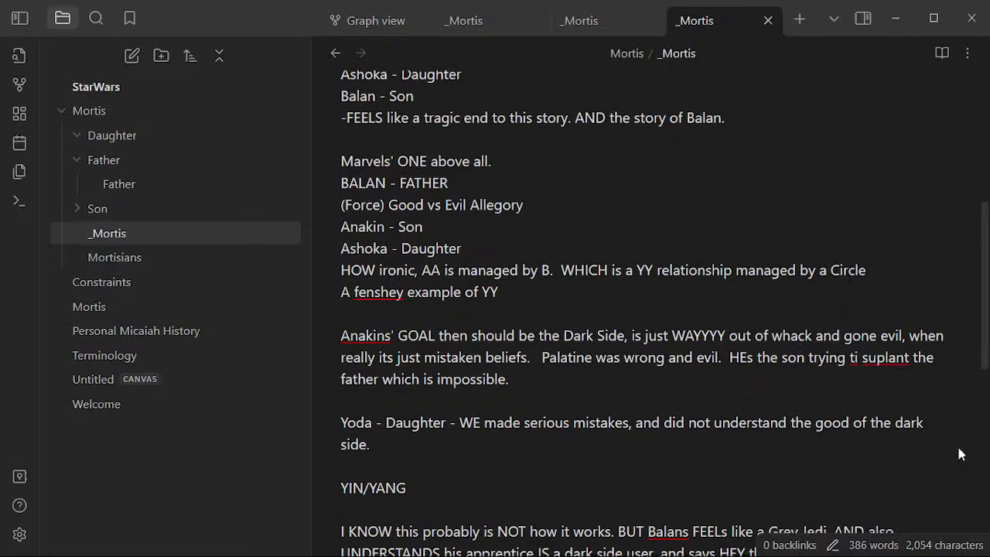
- Change 'suplant' to 'supplant' in the son-and-father sentence using the spelling menu
{"action": "scroll", "coordinate": [886, 307], "scroll_direction": "down", "scroll_amount": 1}
{"action": "right_click", "coordinate": [877, 269]}
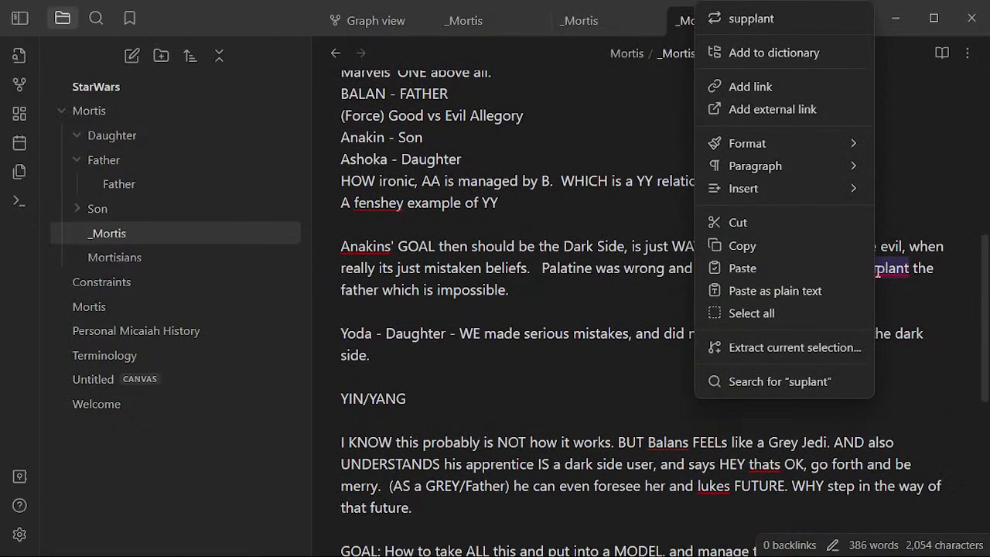
{"action": "left_click", "coordinate": [788, 25]}
{"action": "left_click", "coordinate": [485, 303]}
{"action": "scroll", "coordinate": [489, 303], "scroll_direction": "down", "scroll_amount": 1}
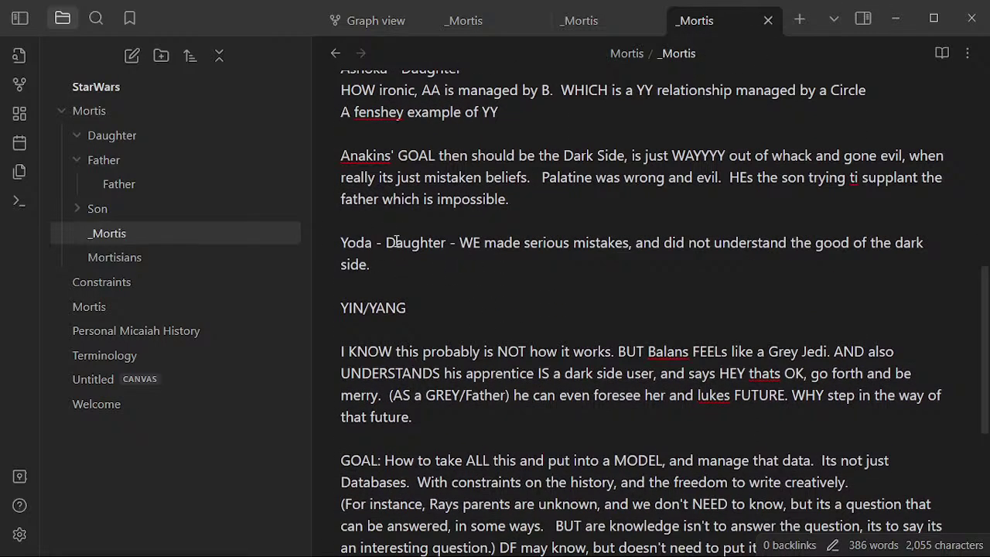
- Add the question 'HOW do Force Ghosts fit into the World?' on a new line above the Yoda line
{"action": "key", "text": "Return"}
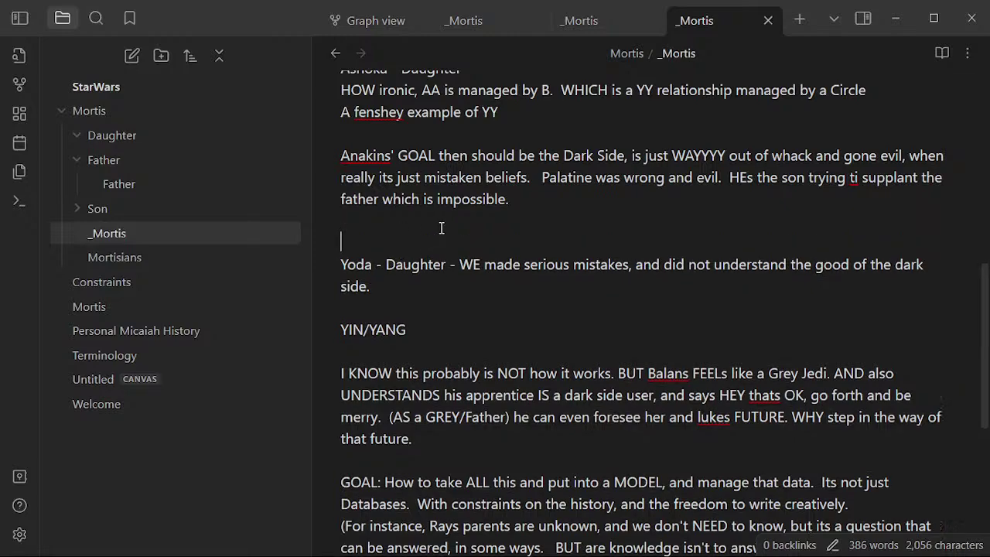
{"action": "type", "text": "HOw"}
{"action": "key", "text": "BackSpace"}
{"action": "type", "text": "W do "}
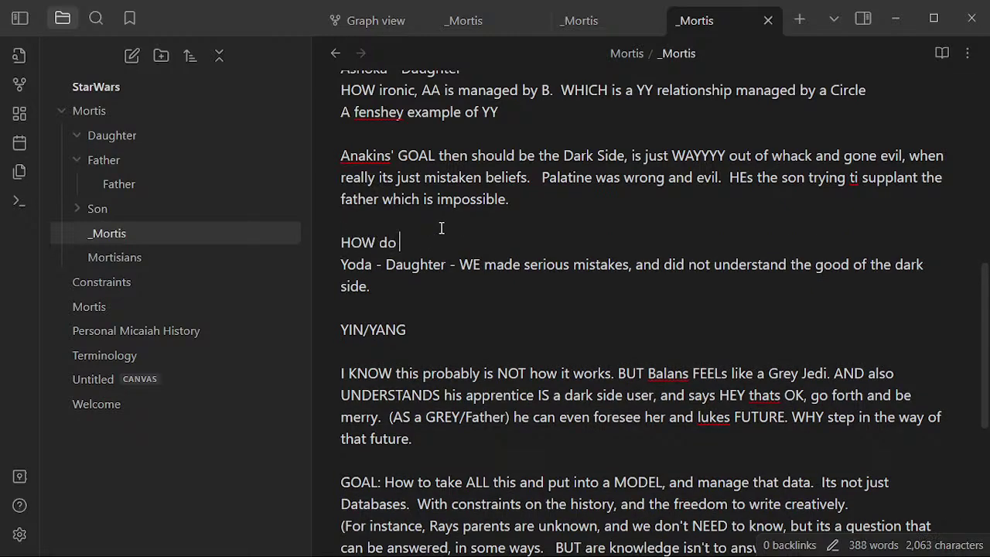
{"action": "type", "text": "Force Ghosts fit into the World?"}
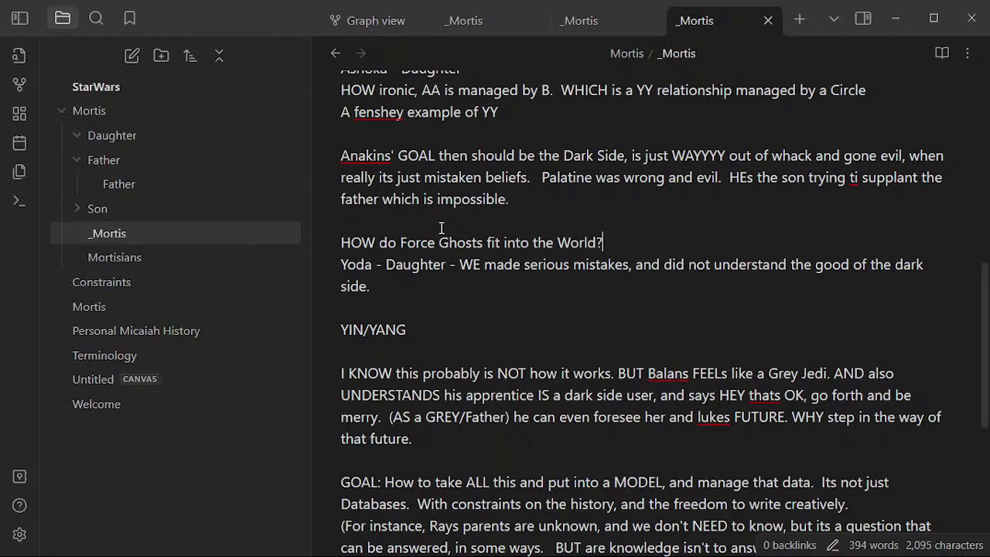
{"action": "key", "text": "Up"}
{"action": "key", "text": "Down"}
- Write 'Force Ghosts FEEL like agents of the Father - WOW we were SO wrong.' below the question
{"action": "type", "text": "Force Ghosts "}
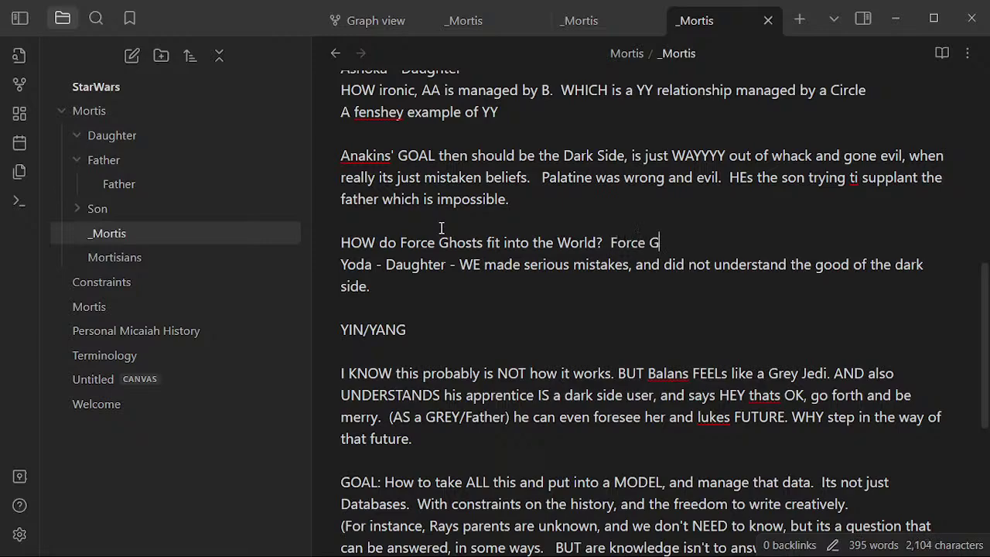
{"action": "type", "text": "FEEL like"}
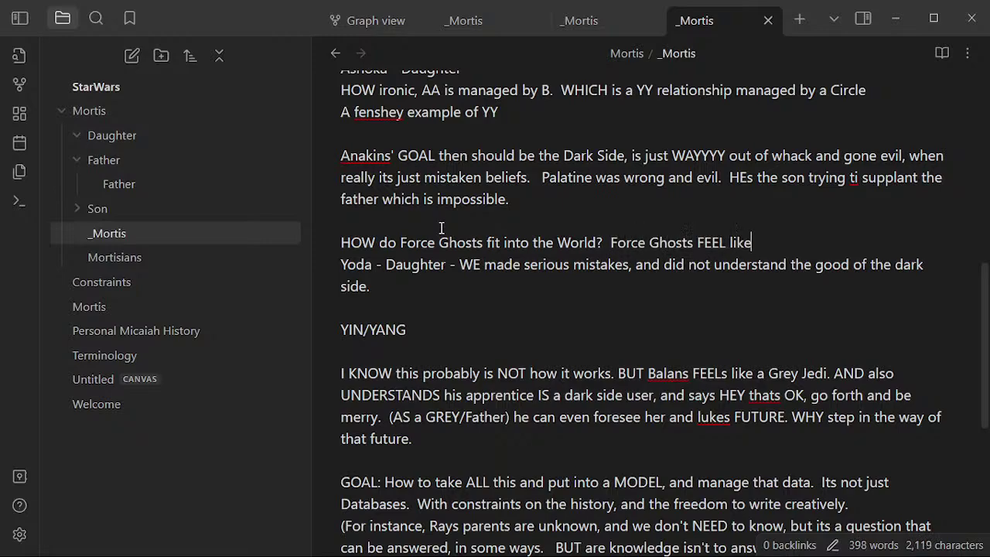
{"action": "type", "text": " aganets of th"}
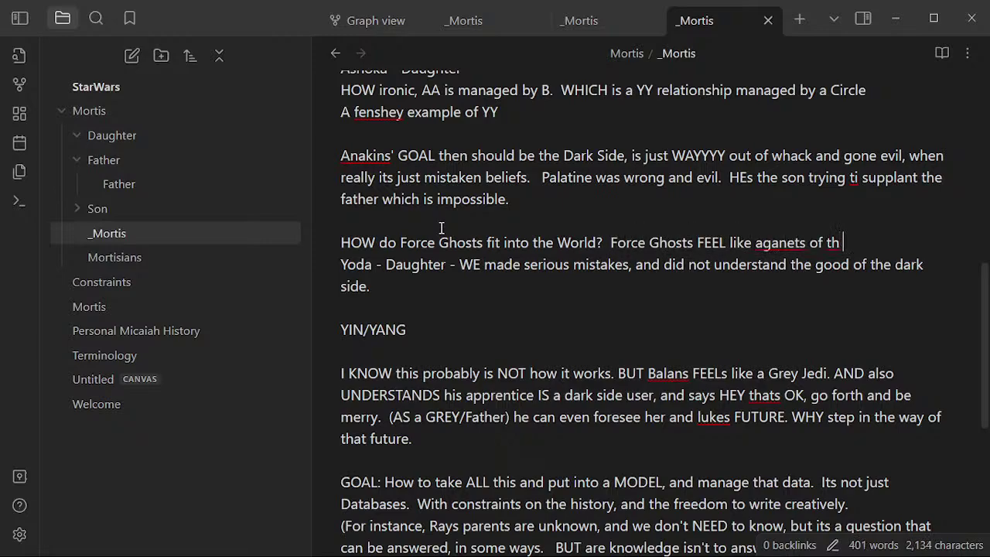
{"action": "key", "text": "BackSpace"}
{"action": "key", "text": "BackSpace"}
{"action": "key", "text": "BackSpace"}
{"action": "key", "text": "BackSpace"}
{"action": "key", "text": "BackSpace"}
{"action": "key", "text": "BackSpace"}
{"action": "key", "text": "BackSpace"}
{"action": "key", "text": "BackSpace"}
{"action": "key", "text": "BackSpace"}
{"action": "key", "text": "BackSpace"}
{"action": "key", "text": "BackSpace"}
{"action": "key", "text": "BackSpace"}
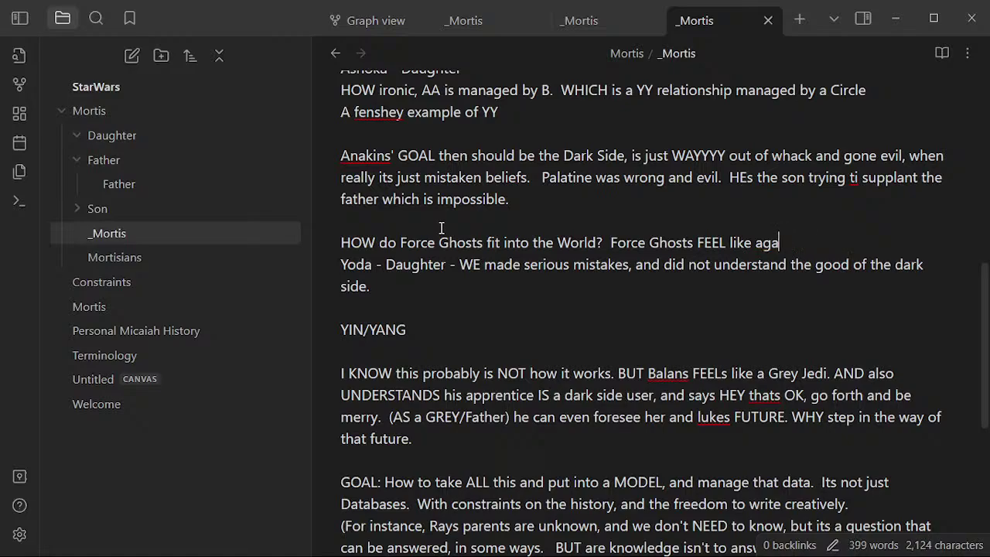
{"action": "type", "text": "ents of the Fath"}
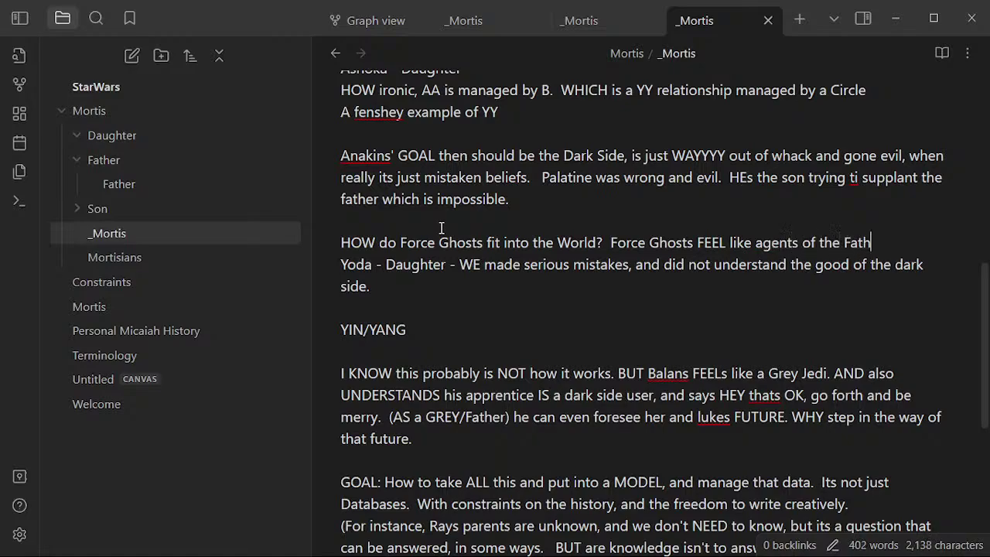
{"action": "type", "text": "er - WOW "}
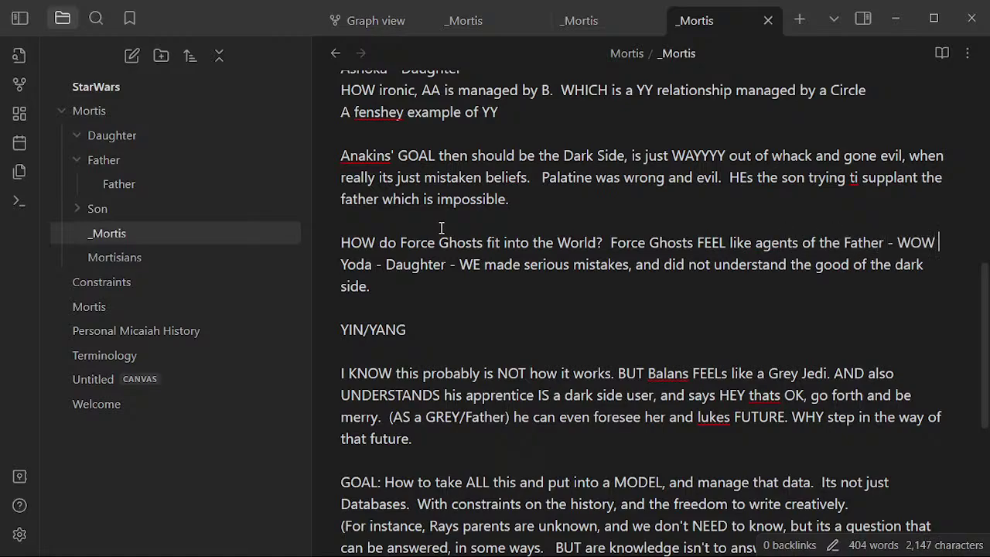
{"action": "type", "text": "we were SO wrong."}
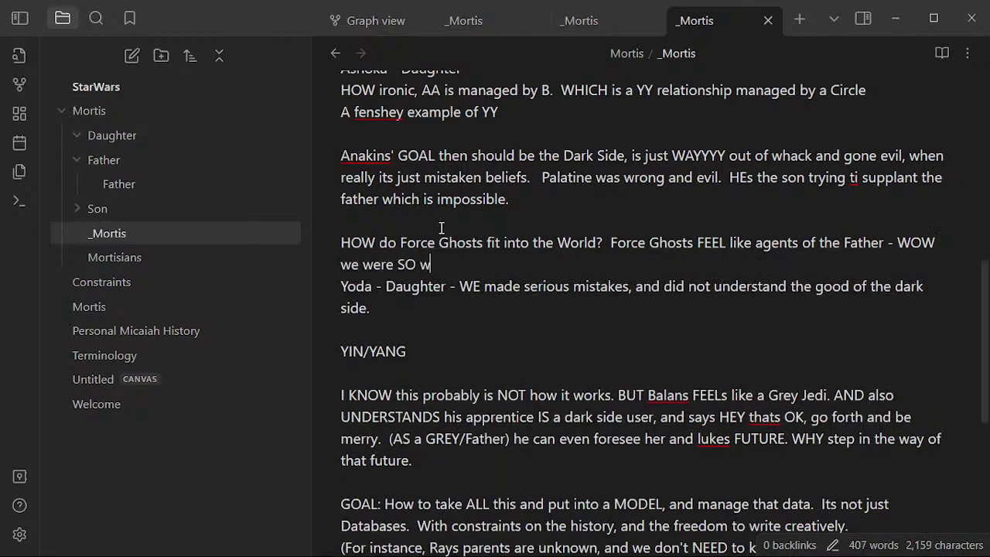
{"action": "key", "text": "Return"}
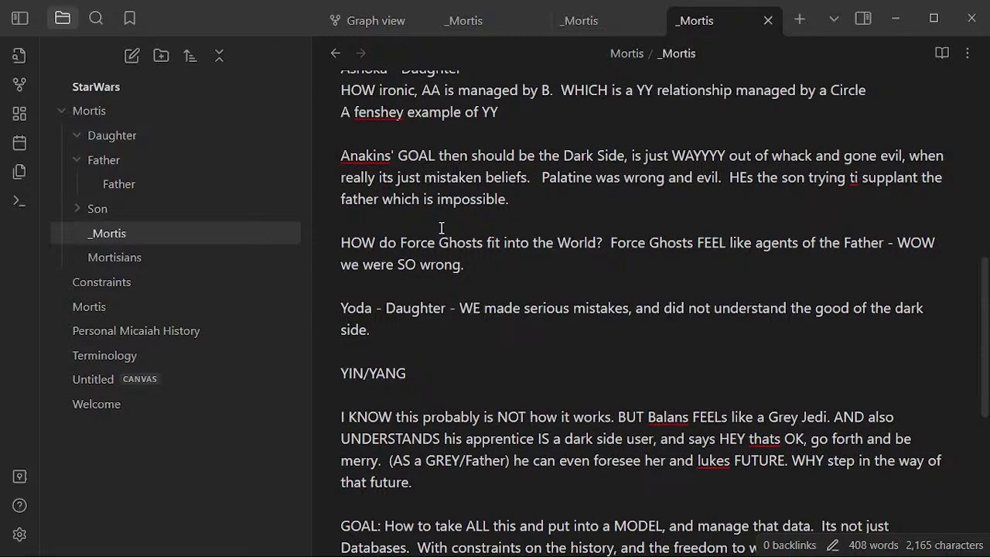
- Append 'Was is evil but necessary some times.' to the Yoda line, fixing 'neccisary' via spelling suggestion
{"action": "left_click", "coordinate": [520, 323]}
{"action": "type", "text": "Was ir"}
{"action": "key", "text": "BackSpace"}
{"action": "key", "text": "BackSpace"}
{"action": "type", "text": "s "}
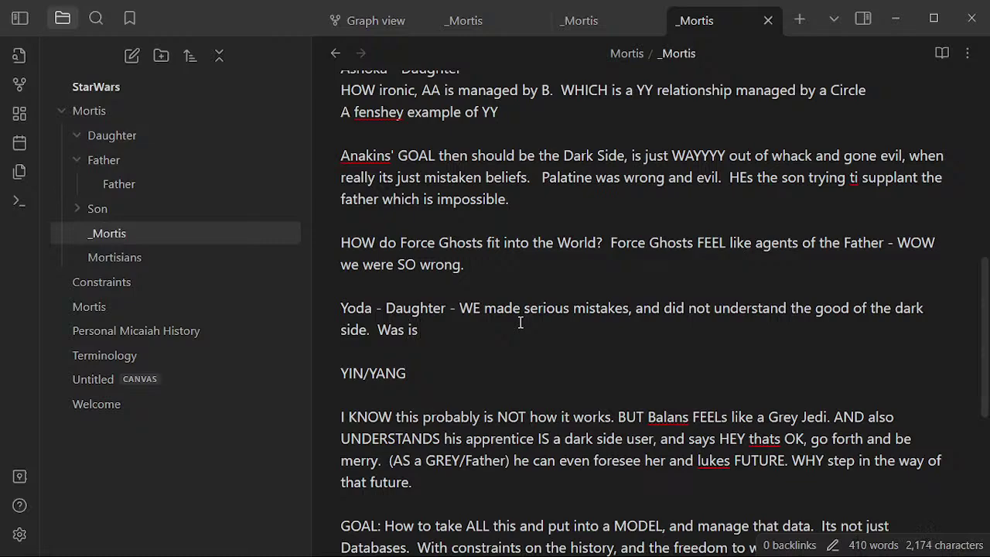
{"action": "type", "text": "evil but ne"}
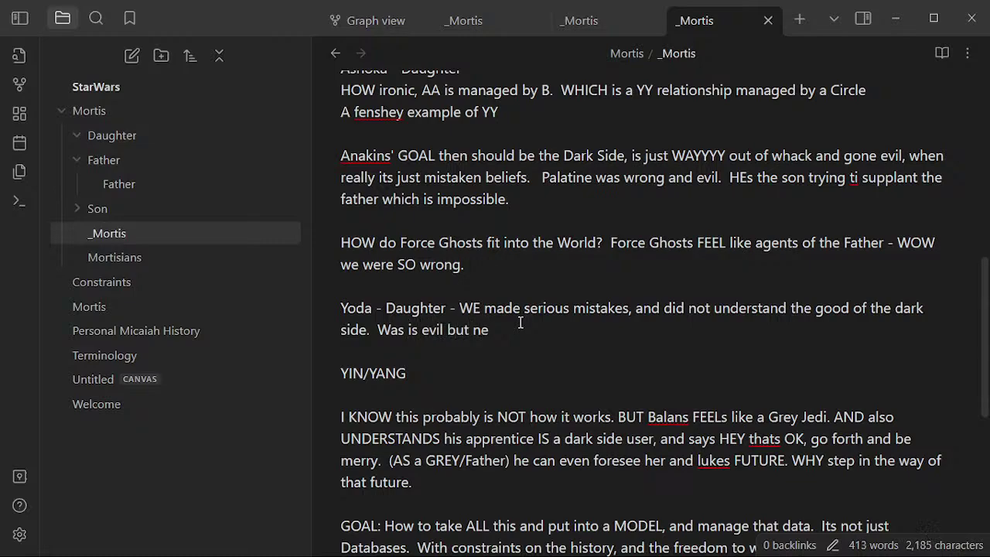
{"action": "type", "text": "vv"}
{"action": "key", "text": "BackSpace"}
{"action": "key", "text": "BackSpace"}
{"action": "type", "text": "ccisary soem"}
{"action": "key", "text": "BackSpace"}
{"action": "key", "text": "BackSpace"}
{"action": "type", "text": "me times."}
{"action": "right_click", "coordinate": [512, 329]}
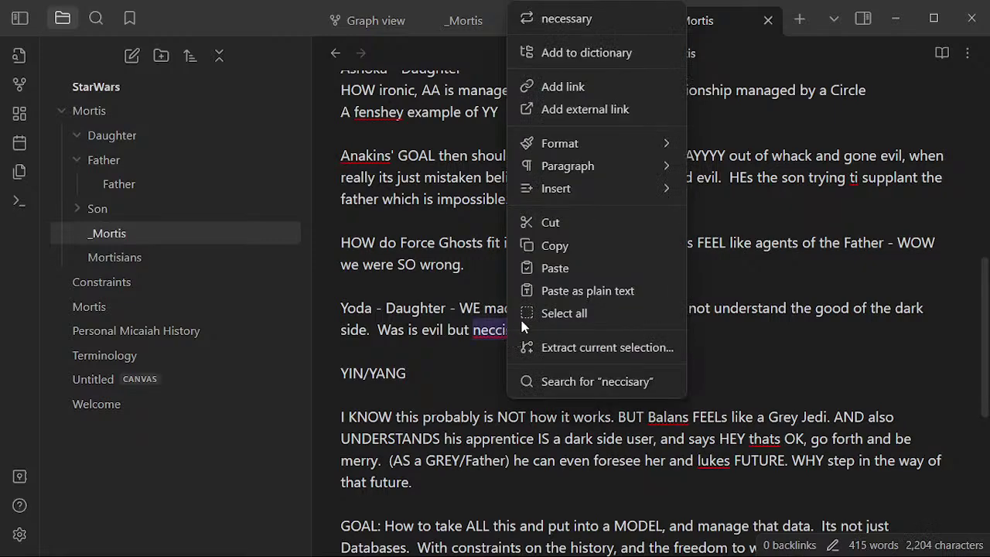
{"action": "left_click", "coordinate": [613, 19]}
- Add the line 'CLEARLY fantasy NOT reality;' below the Yoda paragraph, surrounded by blank lines
{"action": "left_click", "coordinate": [558, 286]}
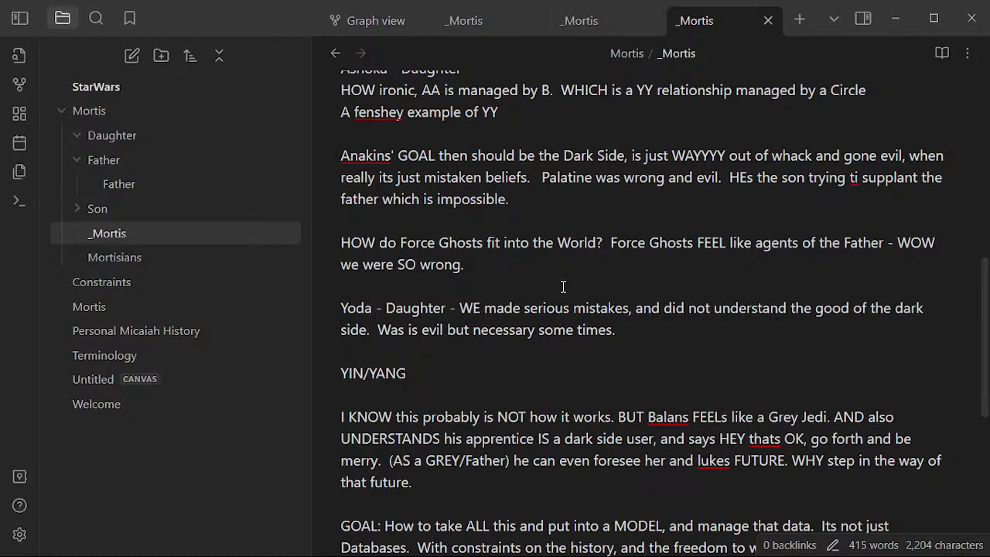
{"action": "key", "text": "Down"}
{"action": "key", "text": "Down"}
{"action": "key", "text": "Down"}
{"action": "type", "text": "CLEARLY fantasy"}
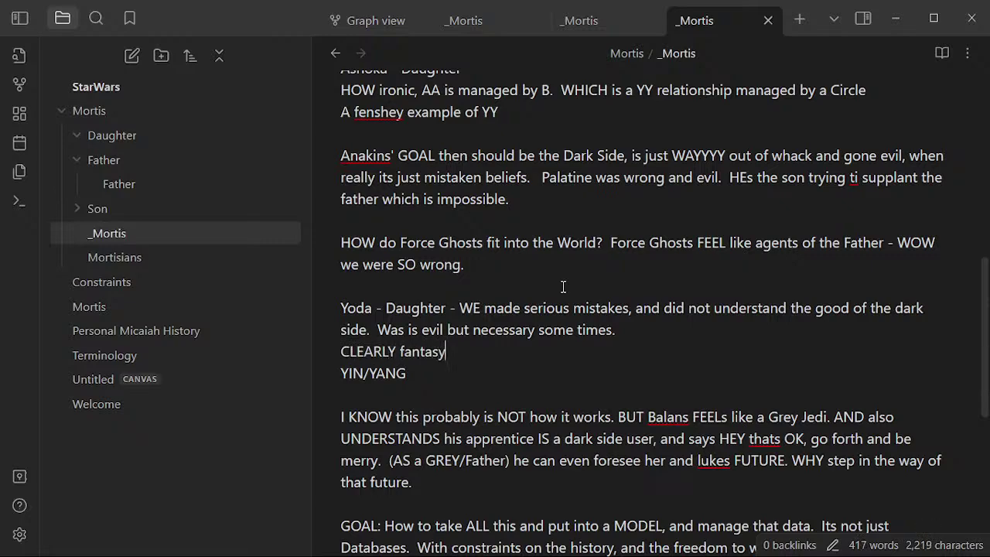
{"action": "key", "text": "BackSpace"}
{"action": "type", "text": "ti"}
{"action": "key", "text": "BackSpace"}
{"action": "key", "text": "BackSpace"}
{"action": "type", "text": "yy NOT reality"}
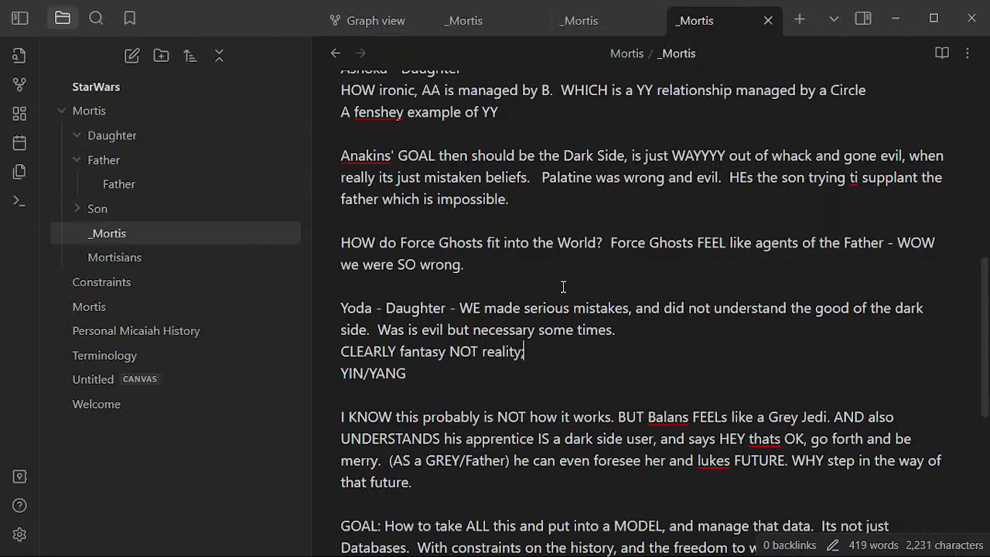
{"action": "type", "text": ";"}
{"action": "key", "text": "Home"}
{"action": "key", "text": "Return"}
{"action": "key", "text": "End"}
{"action": "key", "text": "Return"}
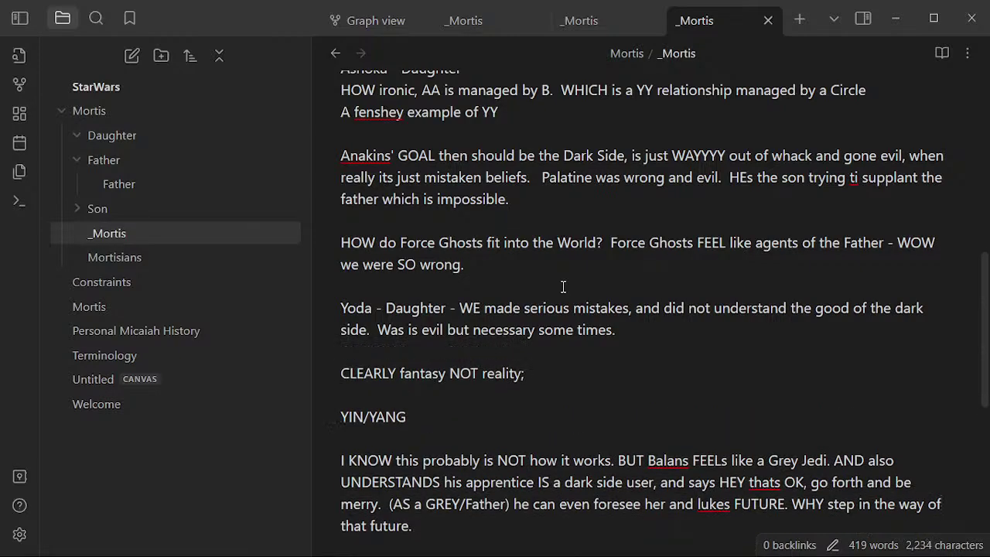
- Delete the semicolon after 'reality' on the CLEARLY fantasy line
{"action": "left_click", "coordinate": [587, 379]}
{"action": "key", "text": "BackSpace"}
{"action": "left_click", "coordinate": [582, 358]}
{"action": "scroll", "coordinate": [582, 358], "scroll_direction": "down", "scroll_amount": 3}
{"action": "left_click", "coordinate": [524, 257]}
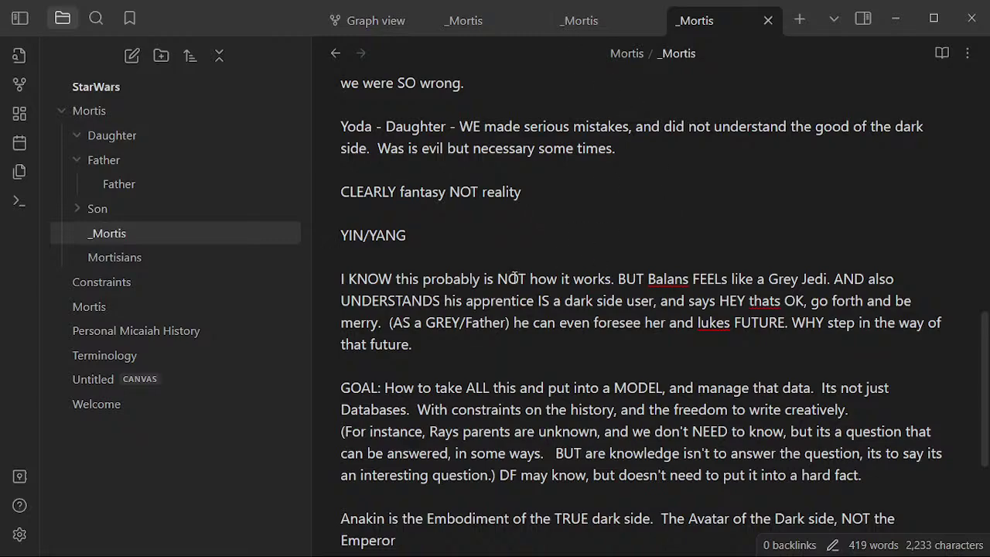
- Replace the misspelled 'lukes' with 'Luke's'
{"action": "left_click", "coordinate": [487, 337]}
{"action": "left_click", "coordinate": [507, 275]}
{"action": "left_click", "coordinate": [497, 256]}
{"action": "left_click", "coordinate": [497, 221]}
{"action": "left_click", "coordinate": [497, 260]}
{"action": "left_click", "coordinate": [519, 343]}
{"action": "left_click", "coordinate": [533, 268]}
{"action": "left_click", "coordinate": [535, 261]}
{"action": "right_click", "coordinate": [706, 315]}
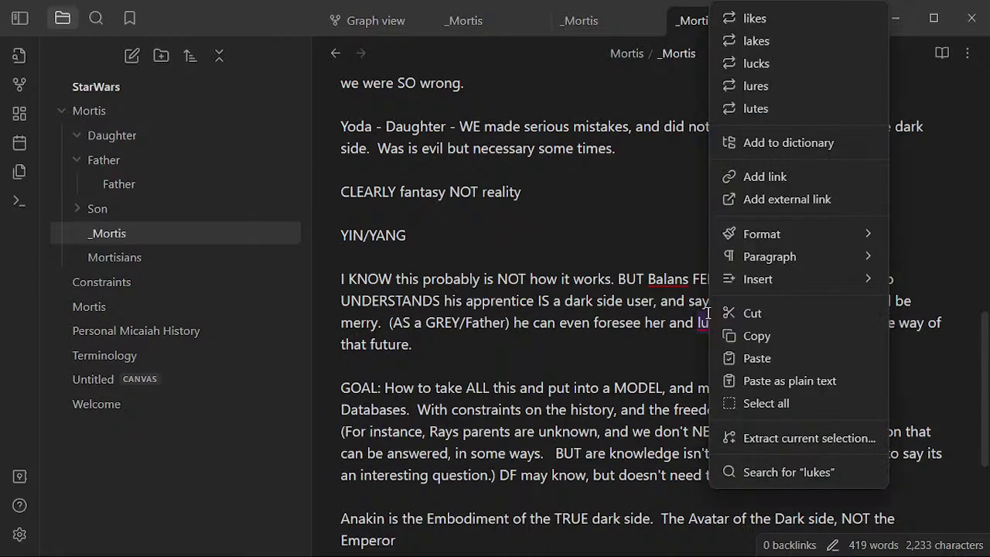
{"action": "left_click", "coordinate": [610, 302]}
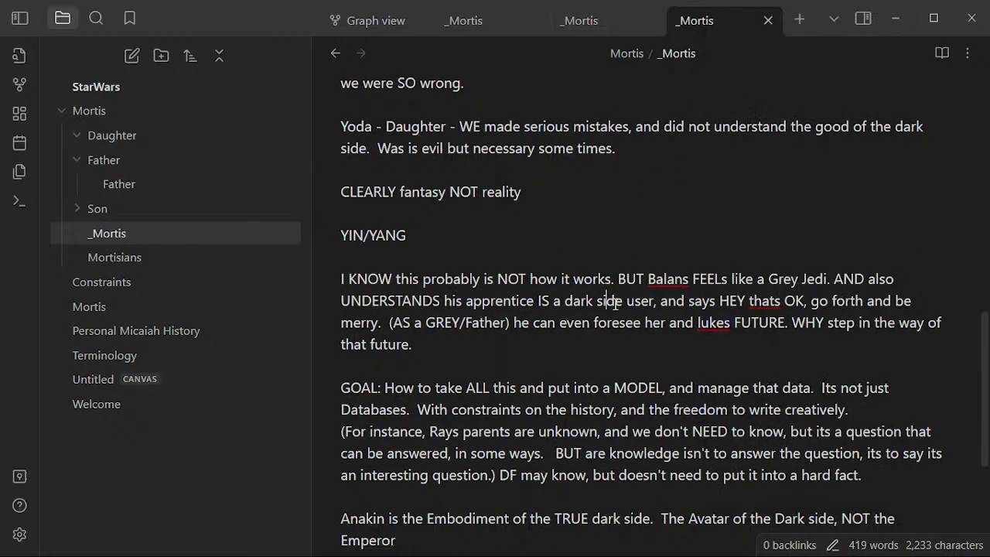
{"action": "double_click", "coordinate": [710, 321]}
{"action": "type", "text": "Luke's"}
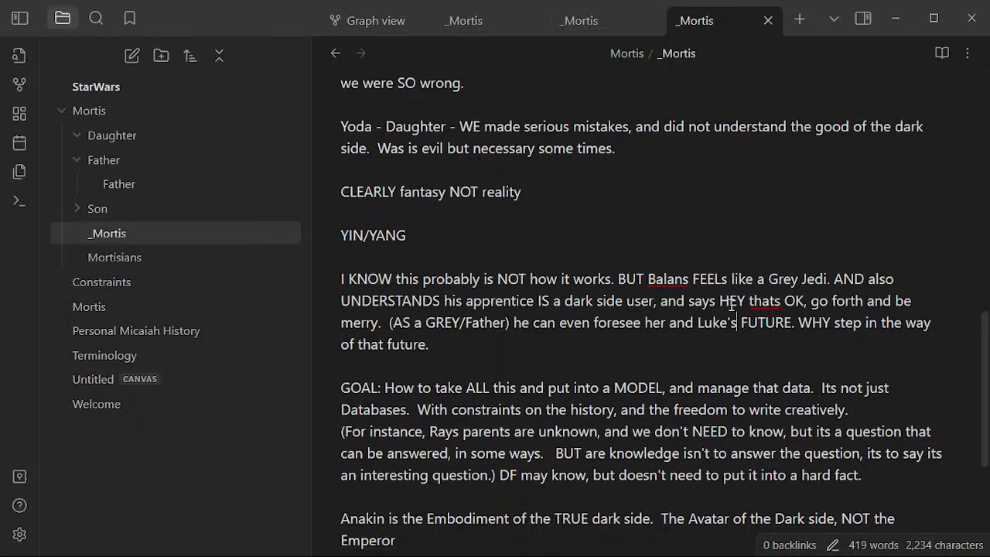
- Append 'BUT that might bring its own balance to the force.' after 'that future.'
{"action": "left_click", "coordinate": [738, 337]}
{"action": "type", "text": "BUT that "}
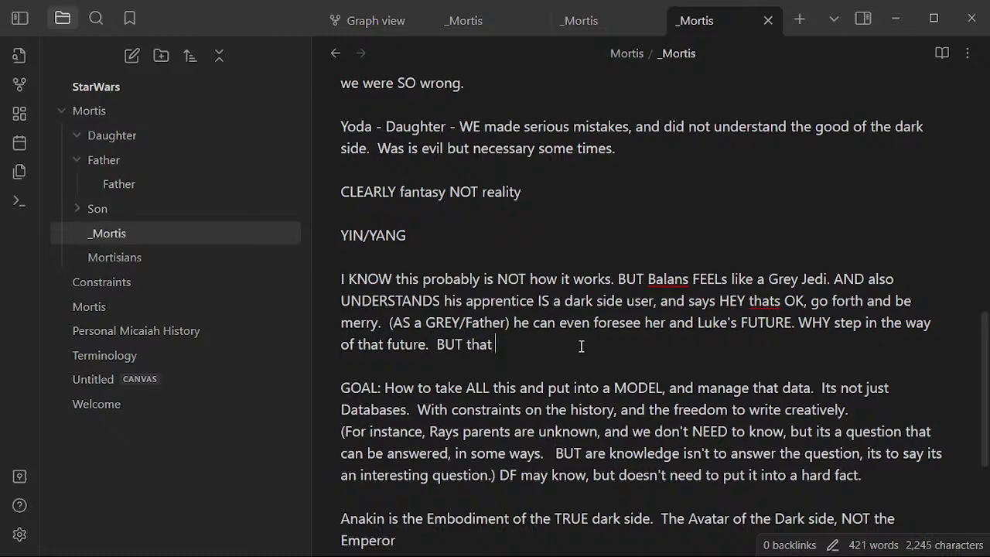
{"action": "type", "text": "might bring its own "}
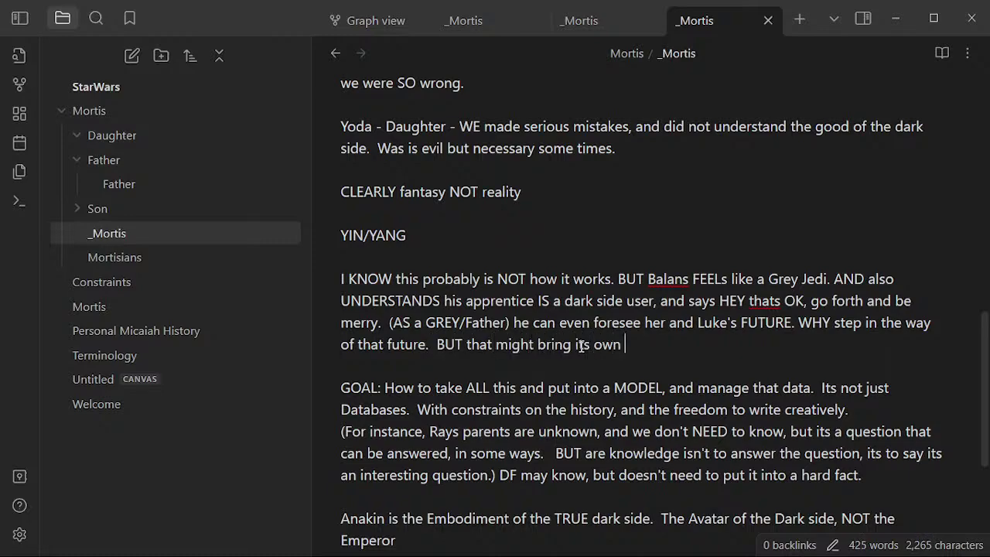
{"action": "type", "text": "balance to he"}
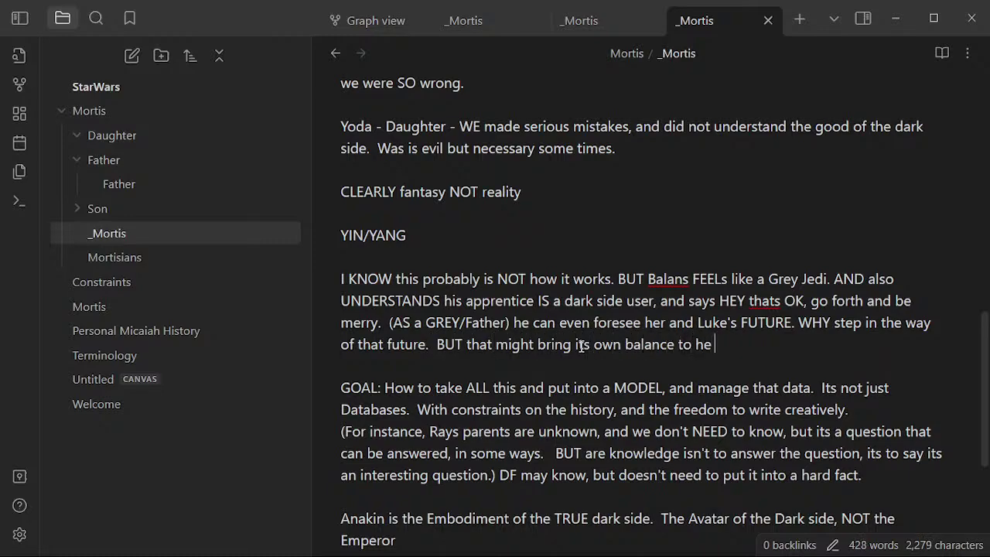
{"action": "key", "text": "BackSpace"}
{"action": "key", "text": "BackSpace"}
{"action": "key", "text": "BackSpace"}
{"action": "type", "text": "the force."}
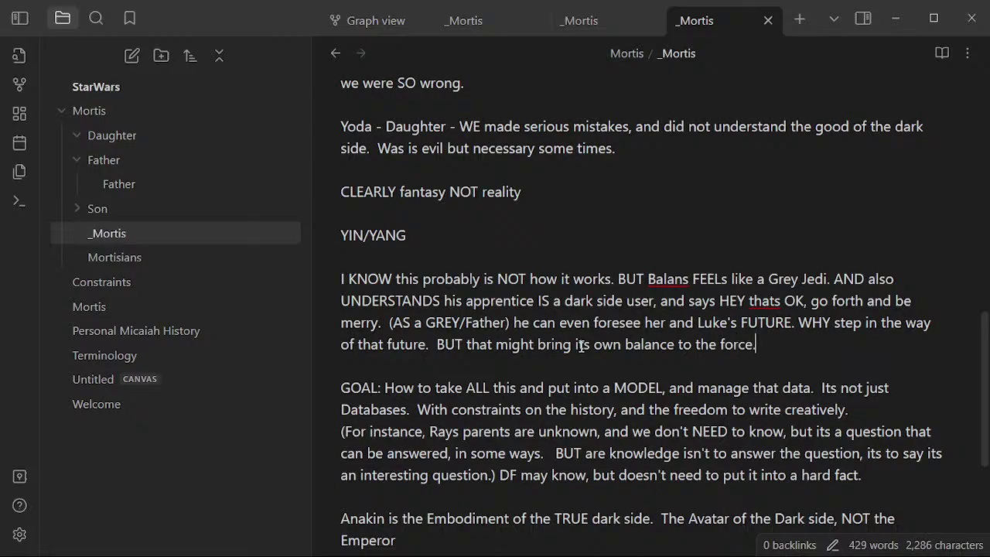
{"action": "scroll", "coordinate": [580, 345], "scroll_direction": "up", "scroll_amount": 6}
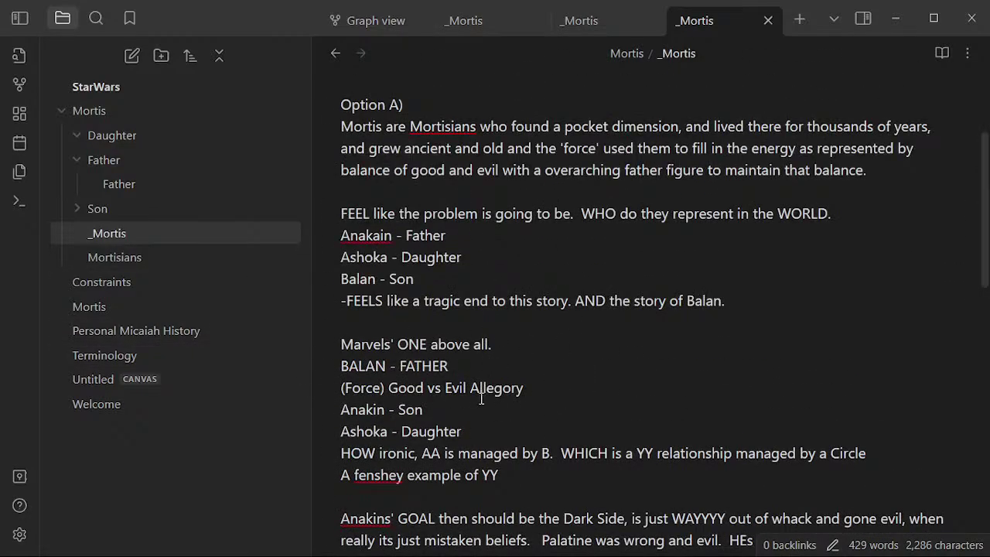
{"action": "left_click", "coordinate": [481, 421]}
{"action": "scroll", "coordinate": [516, 410], "scroll_direction": "down", "scroll_amount": 1}
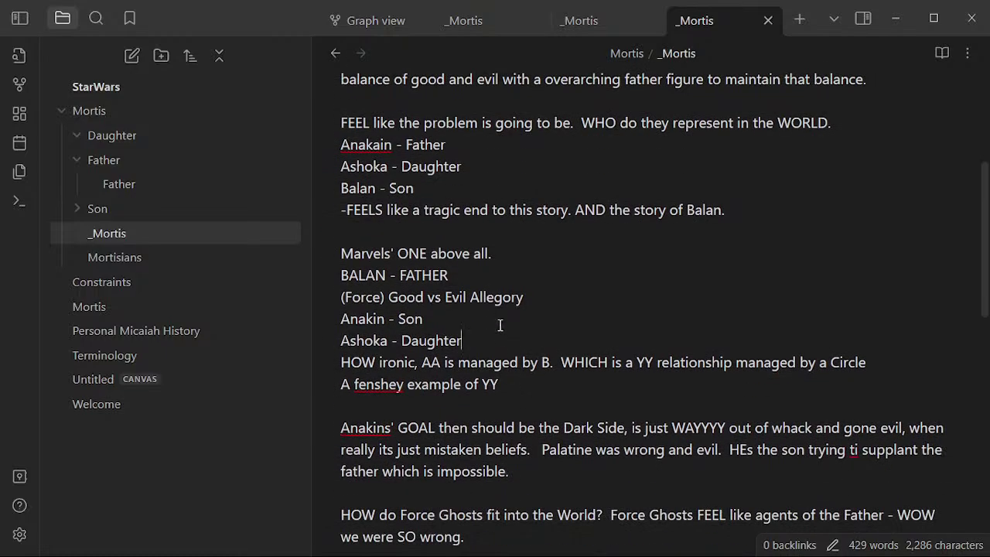
{"action": "left_click_drag", "start_coordinate": [503, 339], "coordinate": [340, 318]}
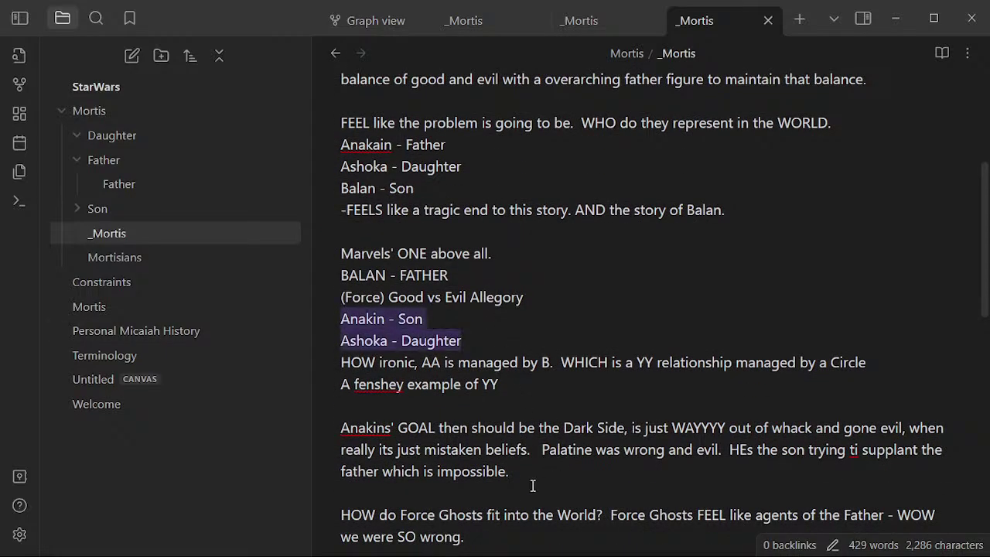
{"action": "left_click", "coordinate": [484, 407]}
{"action": "scroll", "coordinate": [494, 410], "scroll_direction": "down", "scroll_amount": 1}
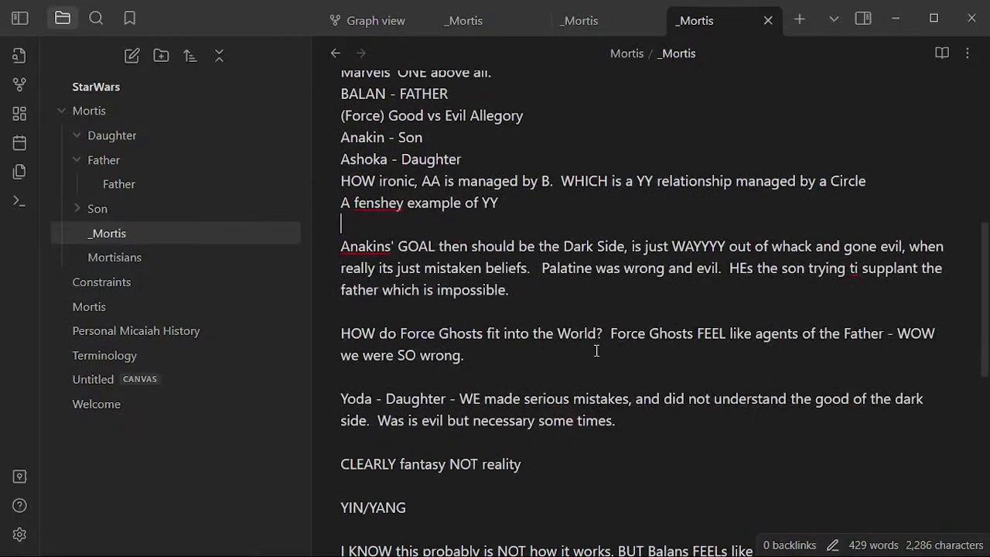
{"action": "scroll", "coordinate": [506, 384], "scroll_direction": "down", "scroll_amount": 2}
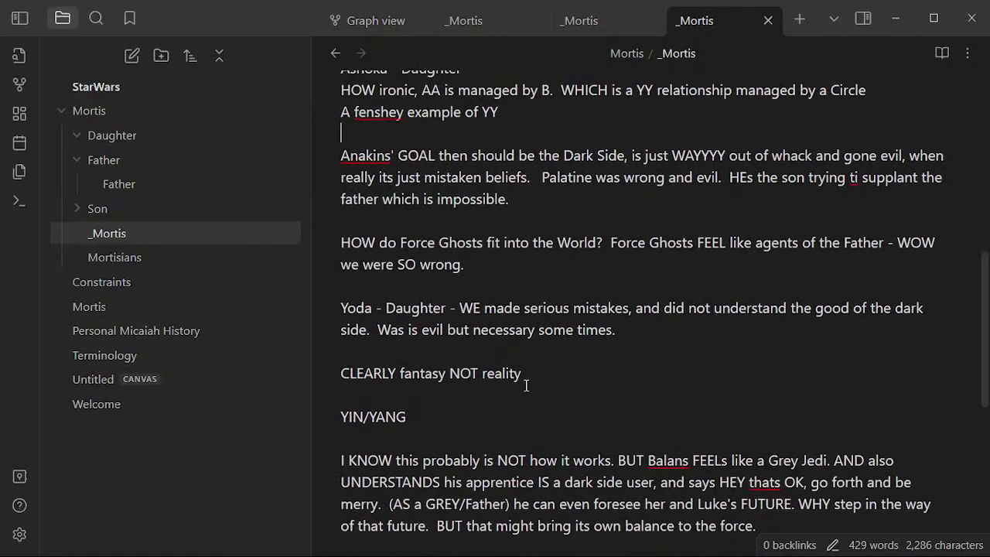
{"action": "left_click", "coordinate": [525, 386]}
{"action": "scroll", "coordinate": [540, 366], "scroll_direction": "down", "scroll_amount": 2}
{"action": "scroll", "coordinate": [519, 341], "scroll_direction": "down", "scroll_amount": 1}
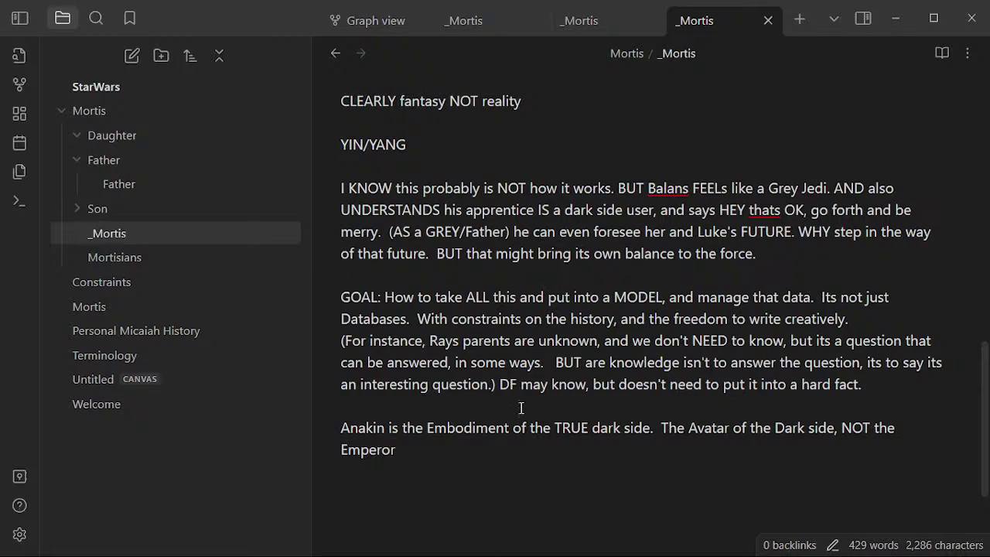
{"action": "scroll", "coordinate": [500, 412], "scroll_direction": "down", "scroll_amount": 2}
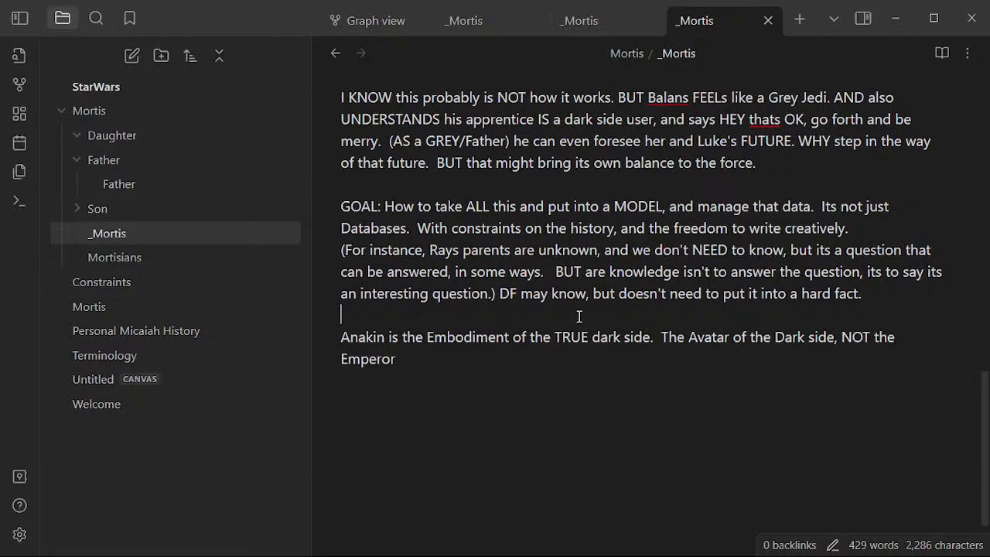
- Add 'GREY feels like I am mistaken, in WHO they are and what they are doing.' above GOAL
{"action": "left_click", "coordinate": [510, 337]}
{"action": "left_click", "coordinate": [444, 180]}
{"action": "scroll", "coordinate": [506, 203], "scroll_direction": "up", "scroll_amount": 2}
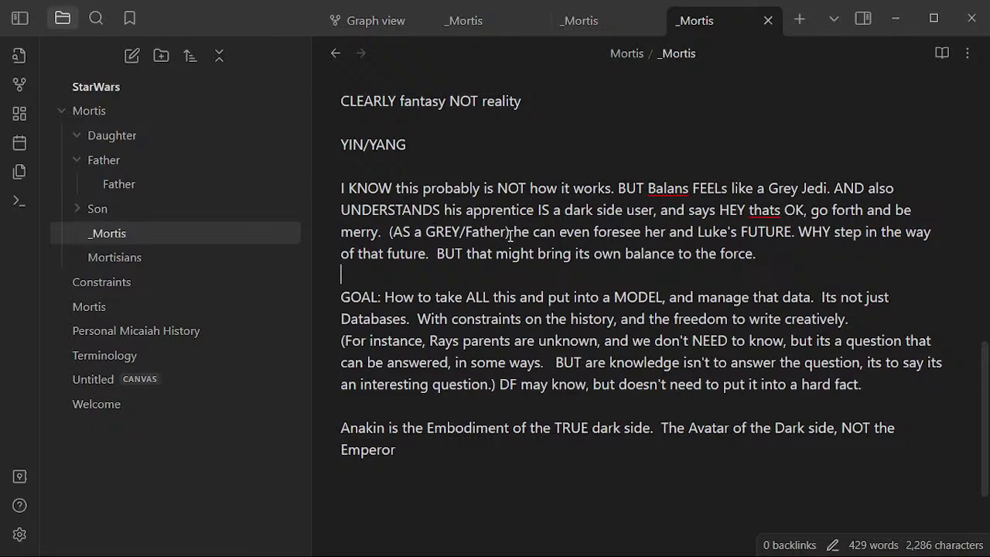
{"action": "left_click_drag", "start_coordinate": [403, 232], "coordinate": [509, 232]}
{"action": "left_click", "coordinate": [526, 271]}
{"action": "key", "text": "Return"}
{"action": "type", "text": "GRE"}
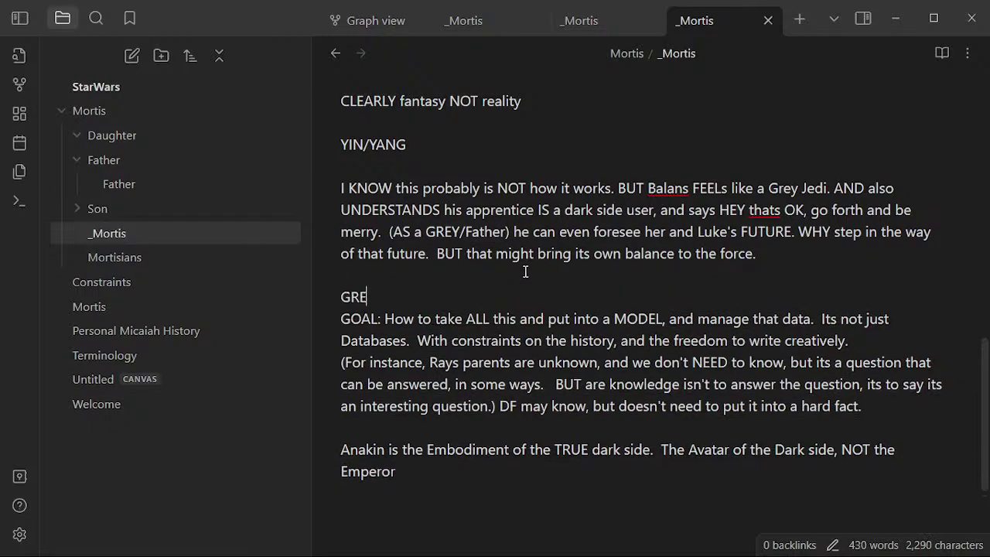
{"action": "type", "text": "Y feels like I"}
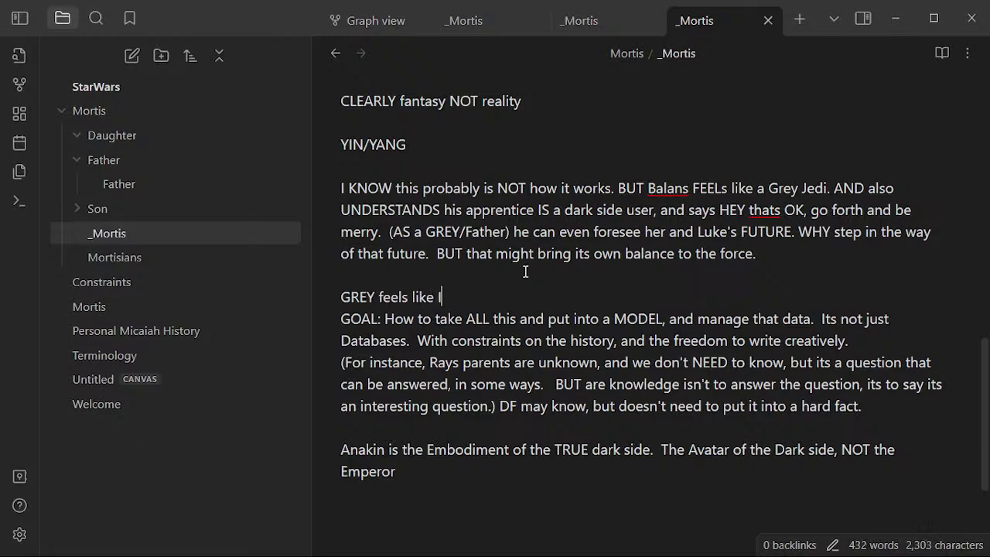
{"action": "type", "text": " am mistaken, i"}
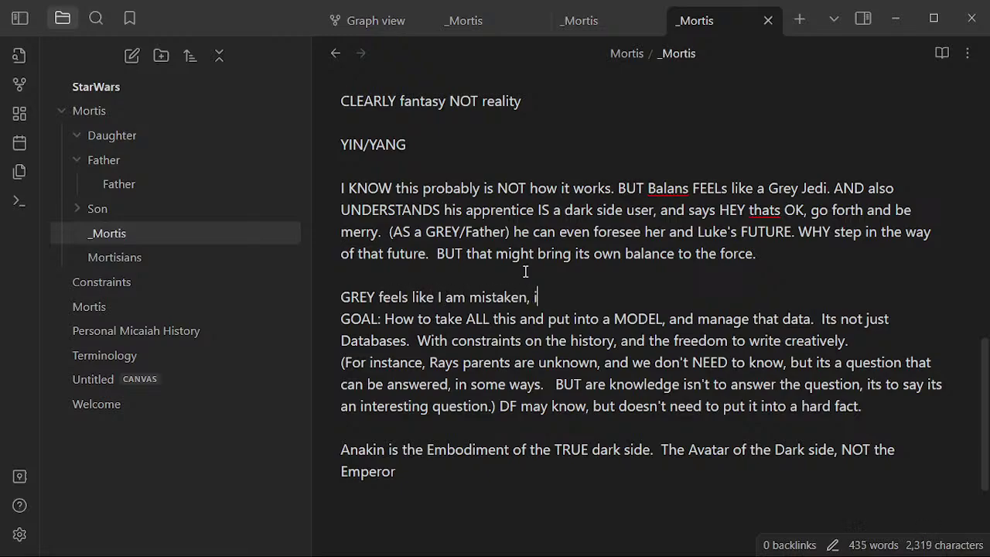
{"action": "type", "text": "n WHO they are and wh"}
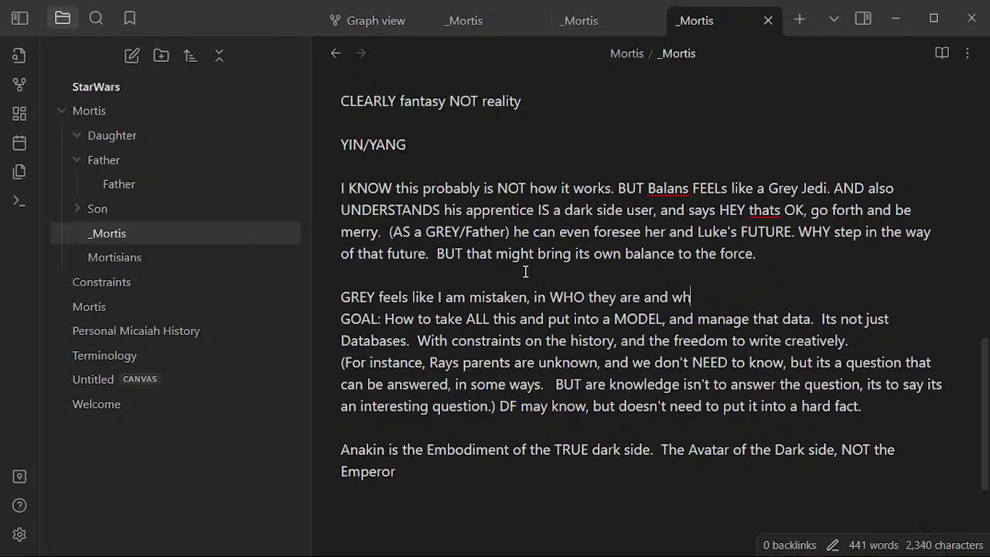
{"action": "type", "text": "at they are doing."}
{"action": "key", "text": "Return"}
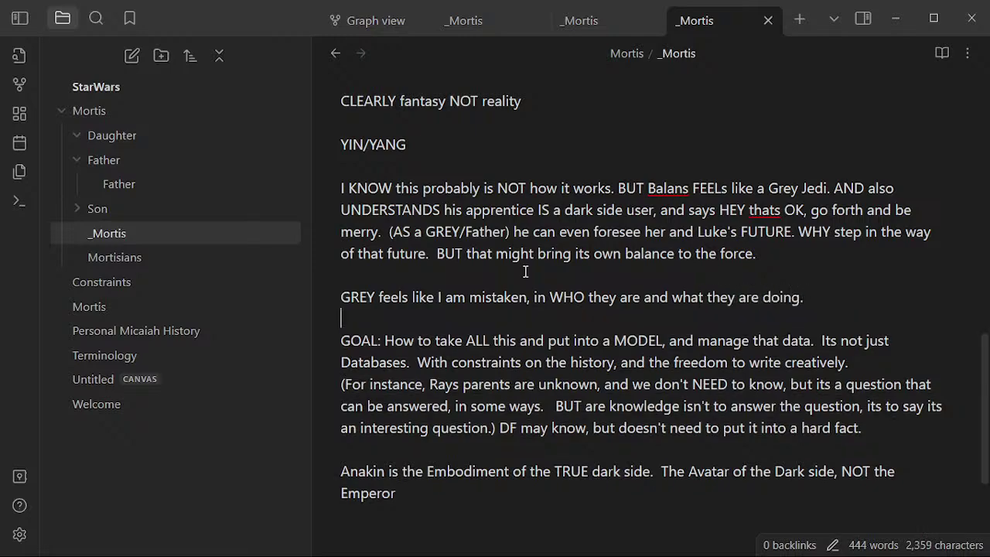
- Continue it with 'RAY would have for ME personally been a PERFECT Jedi… the BALANCE between the light and dark.'
{"action": "left_click", "coordinate": [893, 300]}
{"action": "type", "text": "RAY would hav"}
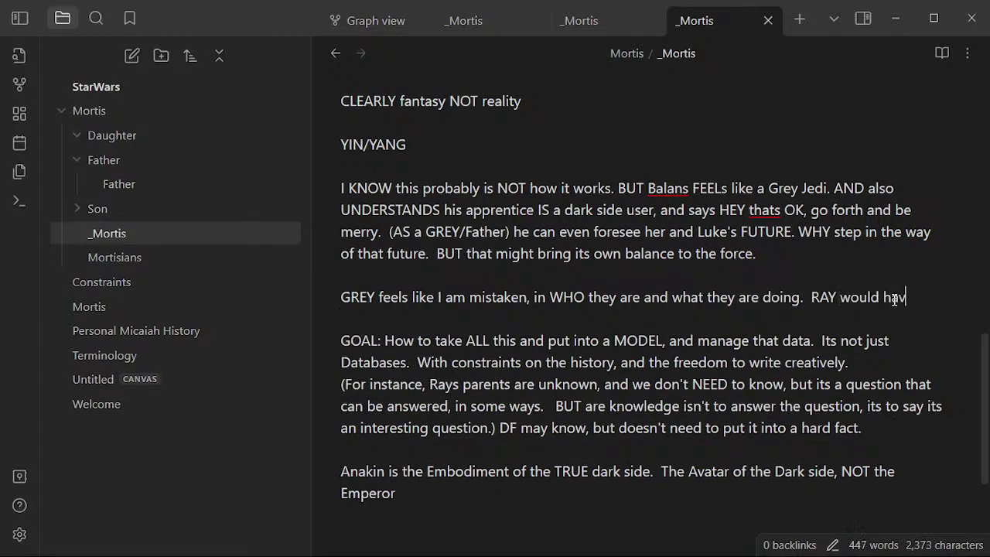
{"action": "type", "text": "e for ME personally gi"}
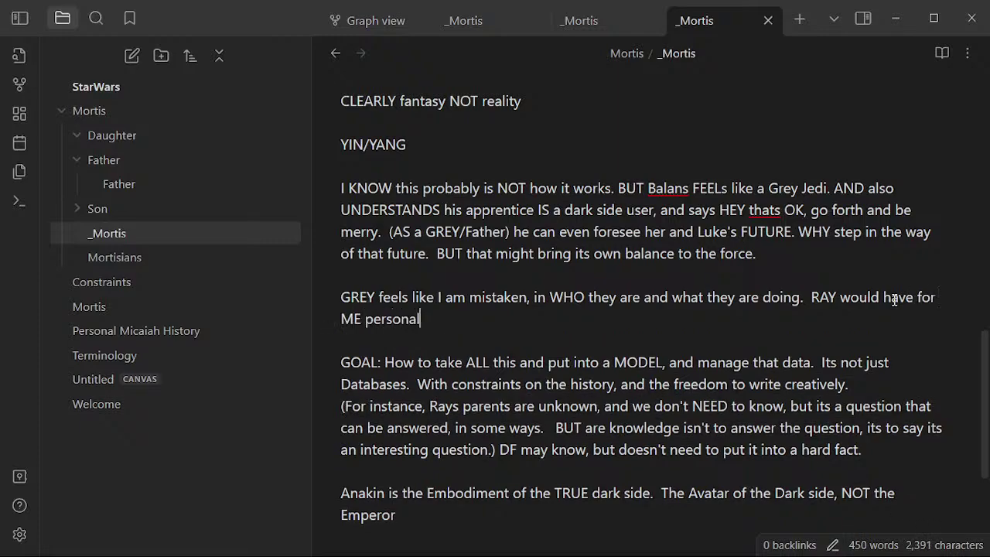
{"action": "key", "text": "BackSpace"}
{"action": "key", "text": "BackSpace"}
{"action": "type", "text": "been a "}
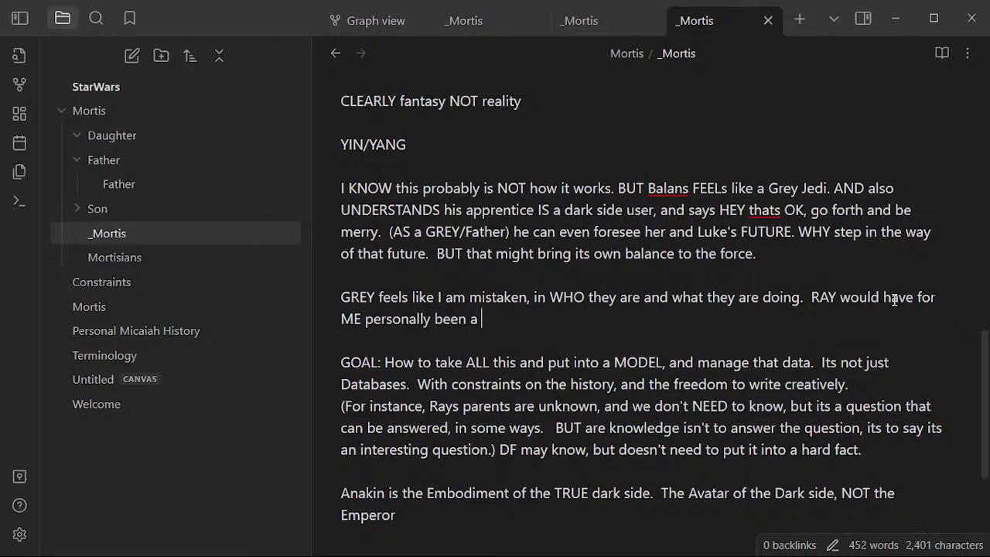
{"action": "type", "text": "PERFECT "}
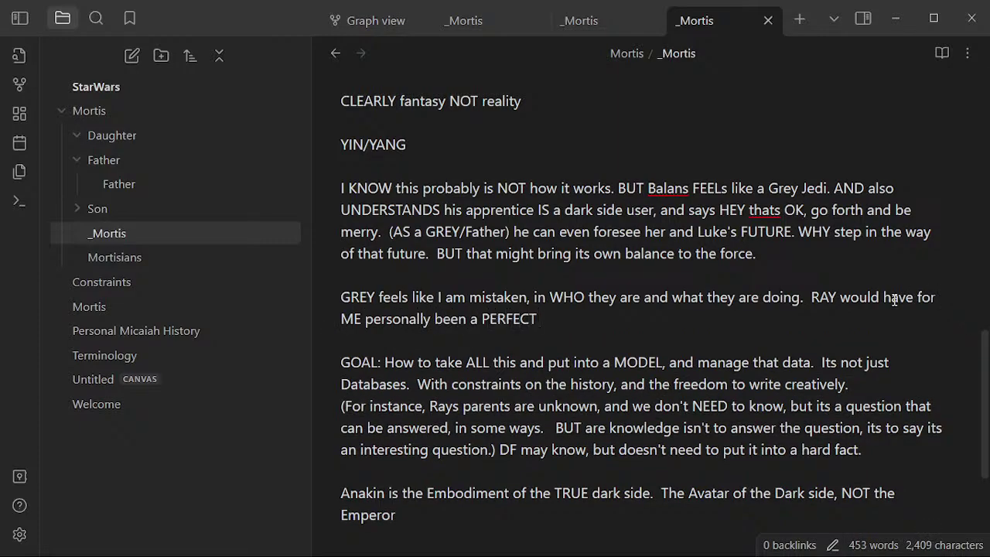
{"action": "type", "text": "Jedi as she was"}
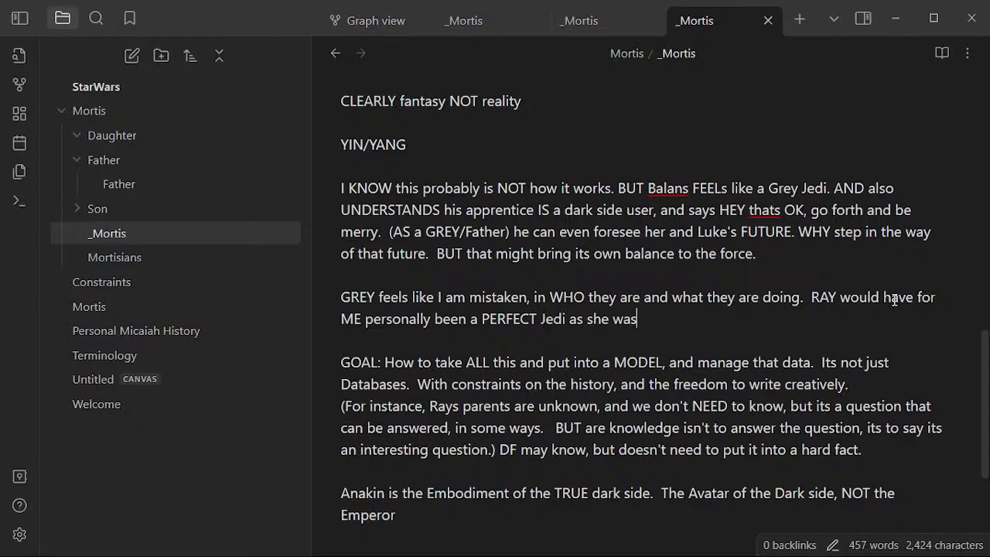
{"action": "type", "text": " the Emod"}
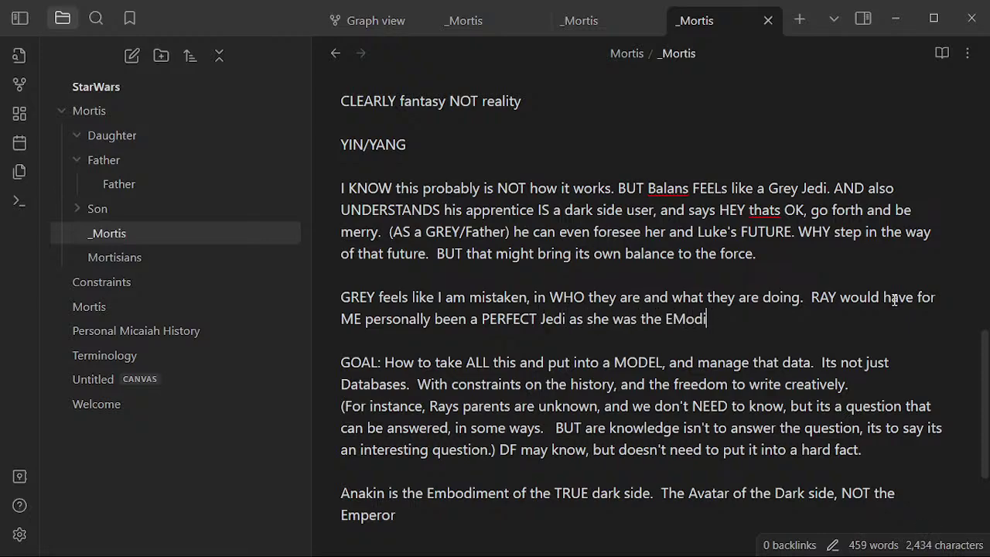
{"action": "key", "text": "BackSpace"}
{"action": "key", "text": "BackSpace"}
{"action": "type", "text": "bodiment of the Grey "}
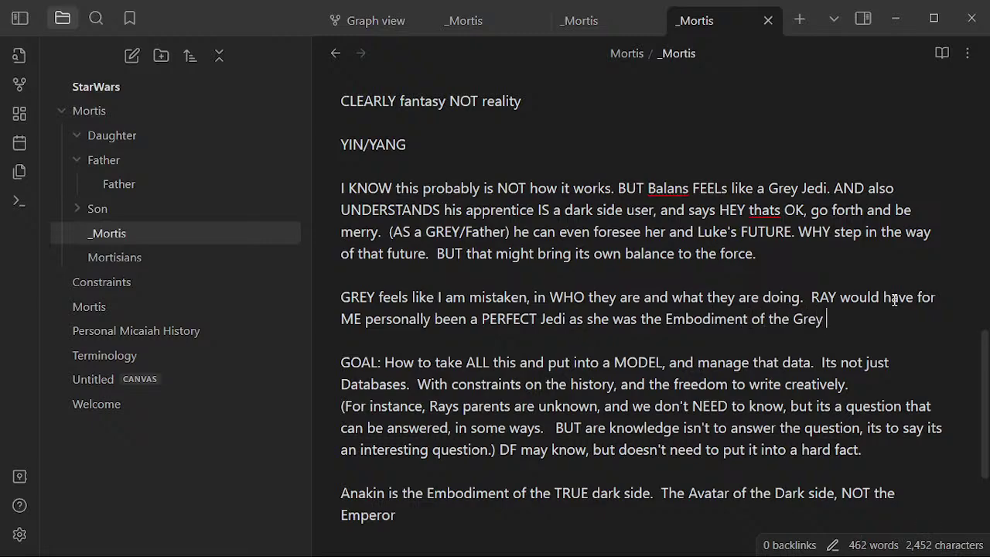
{"action": "type", "text": "Jedi, the BALNBC"}
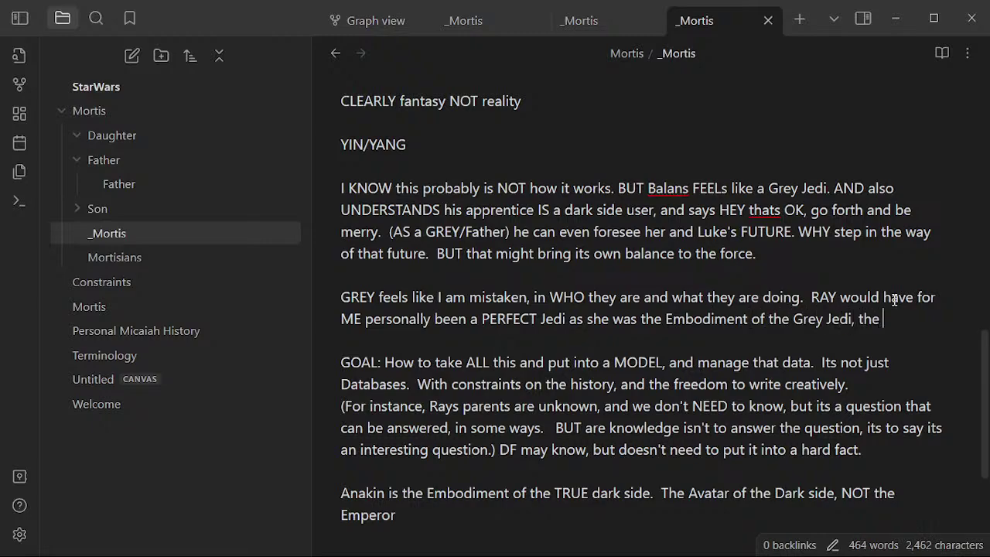
{"action": "key", "text": "BackSpace"}
{"action": "key", "text": "BackSpace"}
{"action": "key", "text": "BackSpace"}
{"action": "type", "text": "ANCE between the li"}
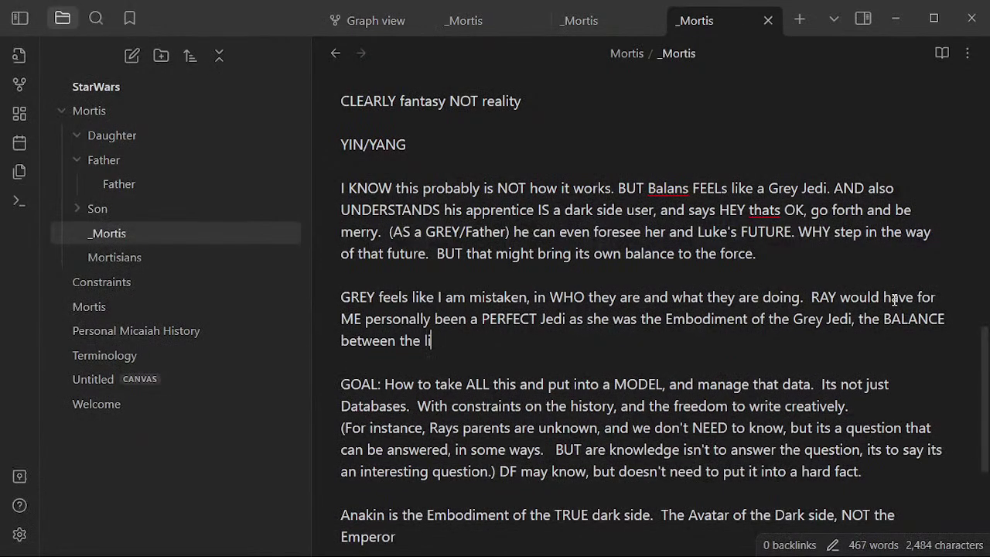
{"action": "type", "text": "ght and dark."}
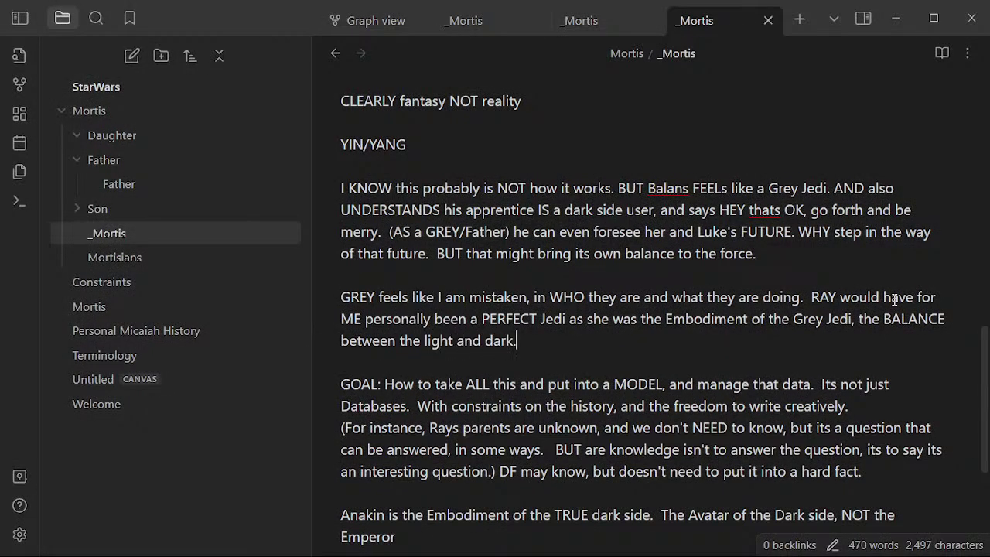
{"action": "left_click", "coordinate": [812, 282]}
- Type 'The Ying/Yang, White/Black has GREY in the middle' on its own line after the paragraph ending 'dark.'
{"action": "left_click", "coordinate": [597, 347]}
{"action": "key", "text": "Return"}
{"action": "key", "text": "Return"}
{"action": "key", "text": "Up"}
{"action": "type", "text": "The"}
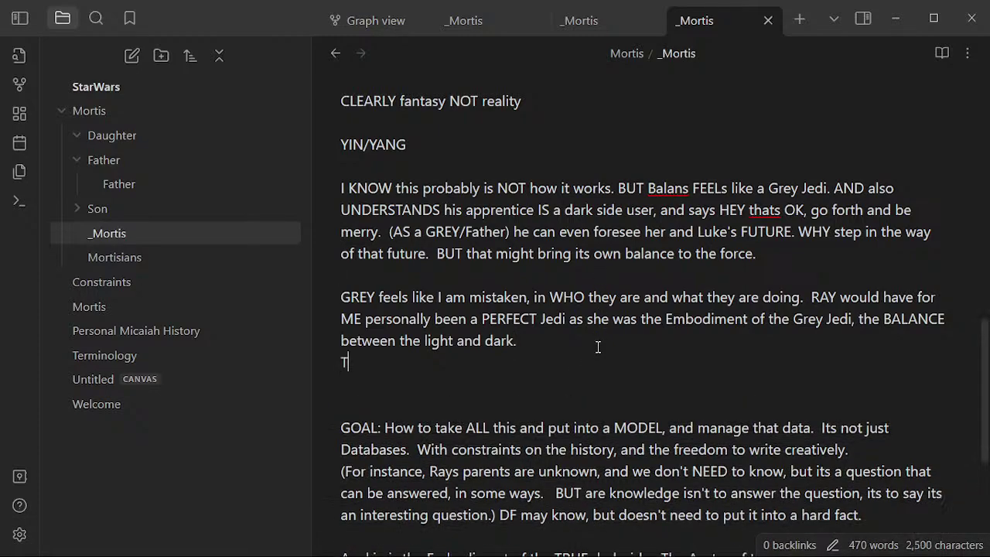
{"action": "key", "text": "BackSpace"}
{"action": "key", "text": "BackSpace"}
{"action": "key", "text": "BackSpace"}
{"action": "key", "text": "BackSpace"}
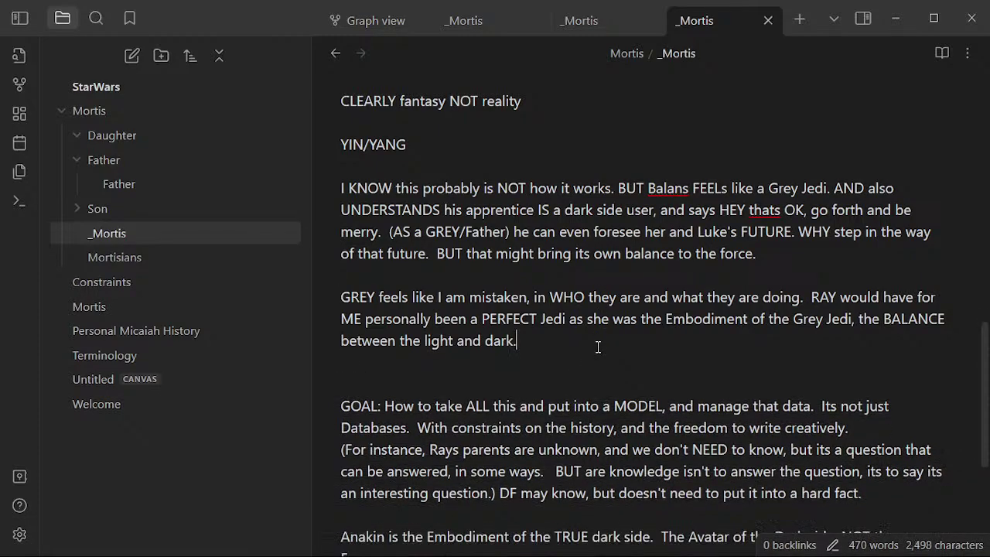
{"action": "key", "text": "Return"}
{"action": "type", "text": "TH"}
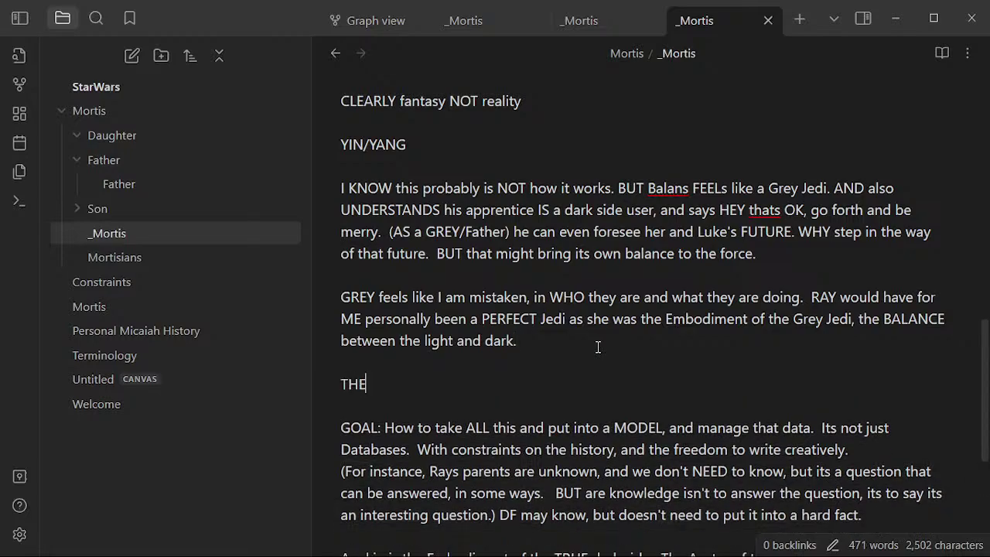
{"action": "key", "text": "BackSpace"}
{"action": "type", "text": "he Ying/"}
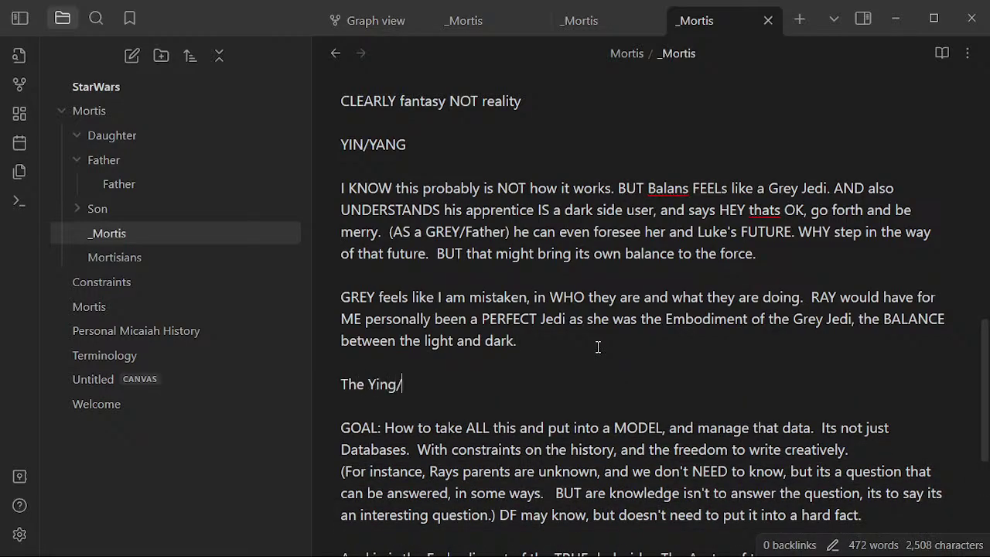
{"action": "type", "text": "Yang, Whit"}
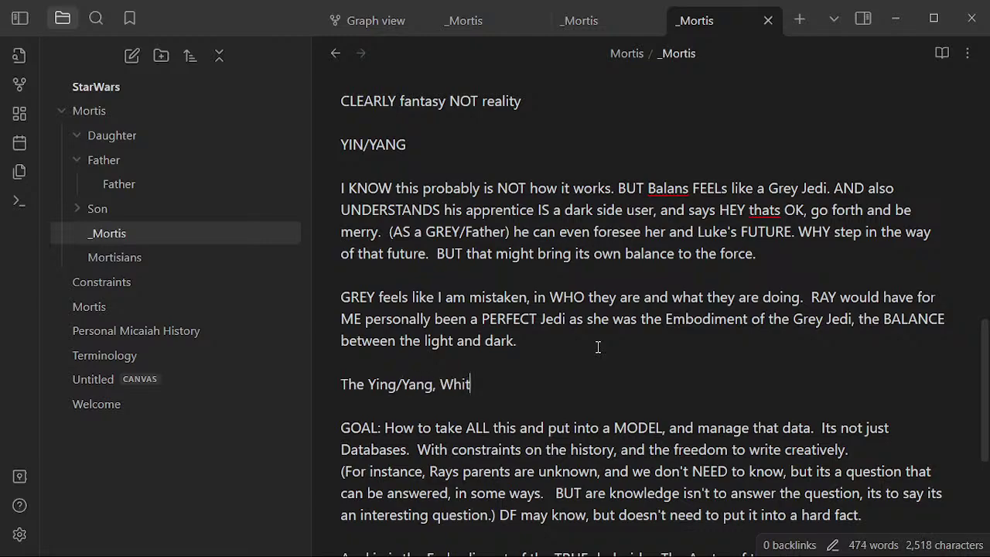
{"action": "type", "text": "e/Black and"}
{"action": "key", "text": "BackSpace"}
{"action": "key", "text": "BackSpace"}
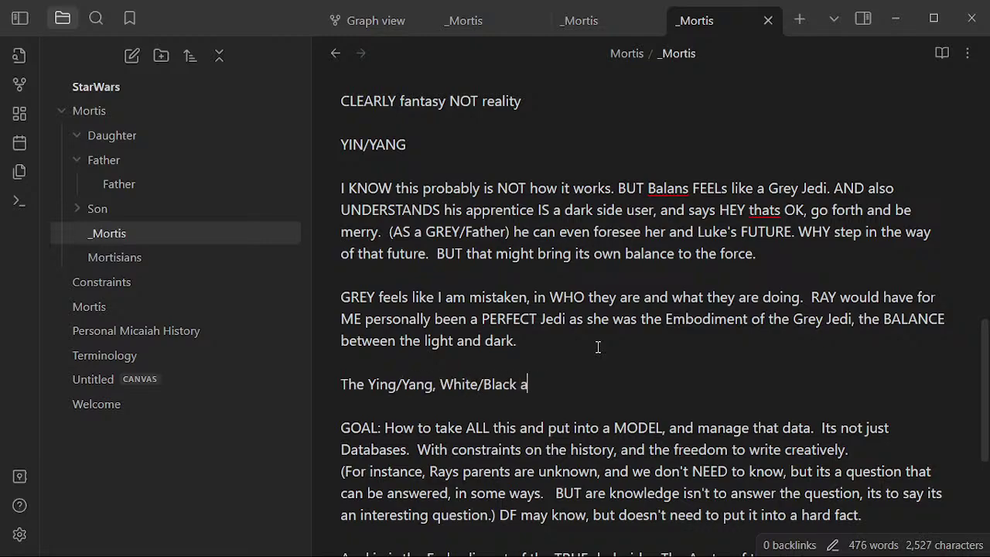
{"action": "key", "text": "BackSpace"}
{"action": "type", "text": "has GREY in the m"}
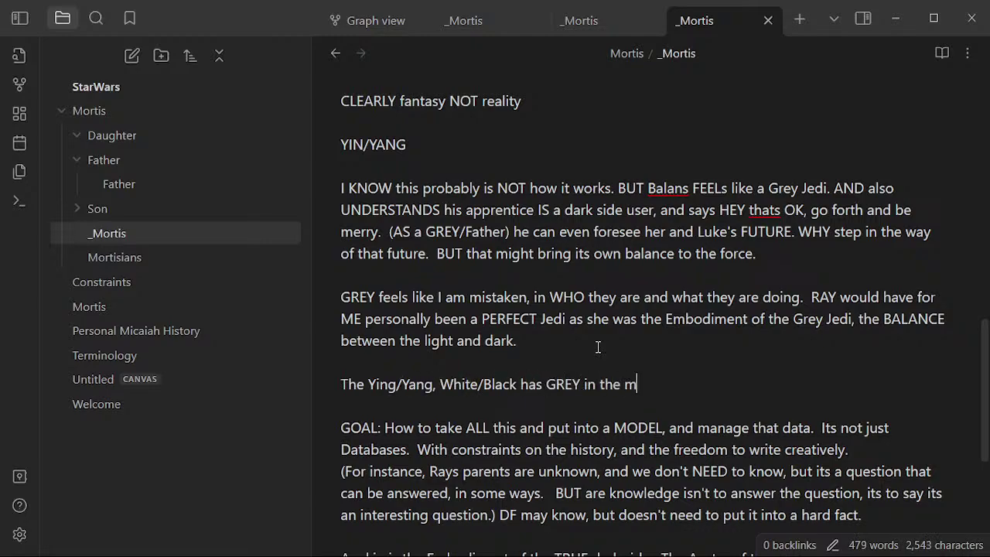
{"action": "type", "text": "iddle."}
{"action": "left_click", "coordinate": [595, 362]}
{"action": "scroll", "coordinate": [588, 379], "scroll_direction": "down", "scroll_amount": 2}
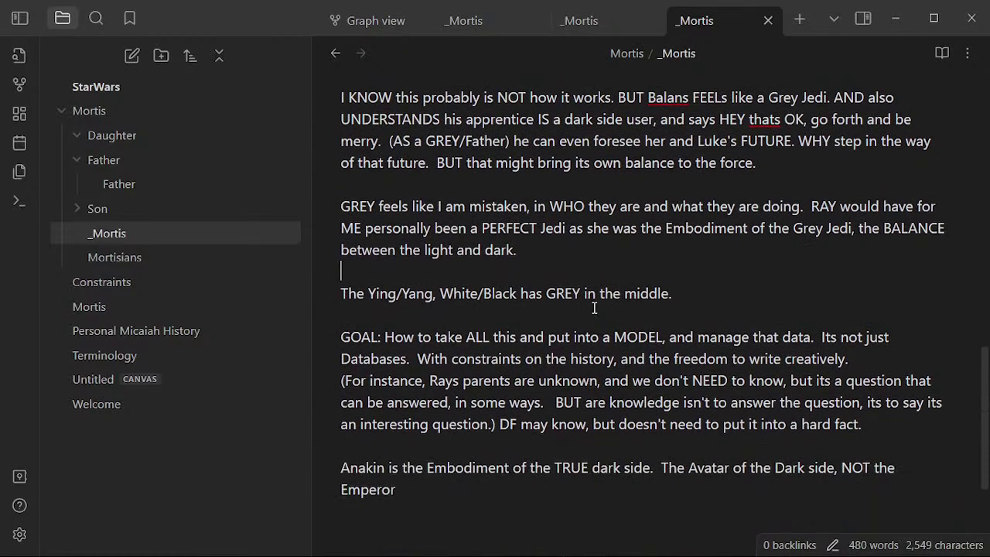
{"action": "left_click", "coordinate": [594, 310]}
{"action": "left_click", "coordinate": [602, 258]}
{"action": "left_click", "coordinate": [551, 307]}
{"action": "left_click", "coordinate": [575, 256]}
{"action": "left_click", "coordinate": [606, 322]}
{"action": "left_click", "coordinate": [674, 190]}
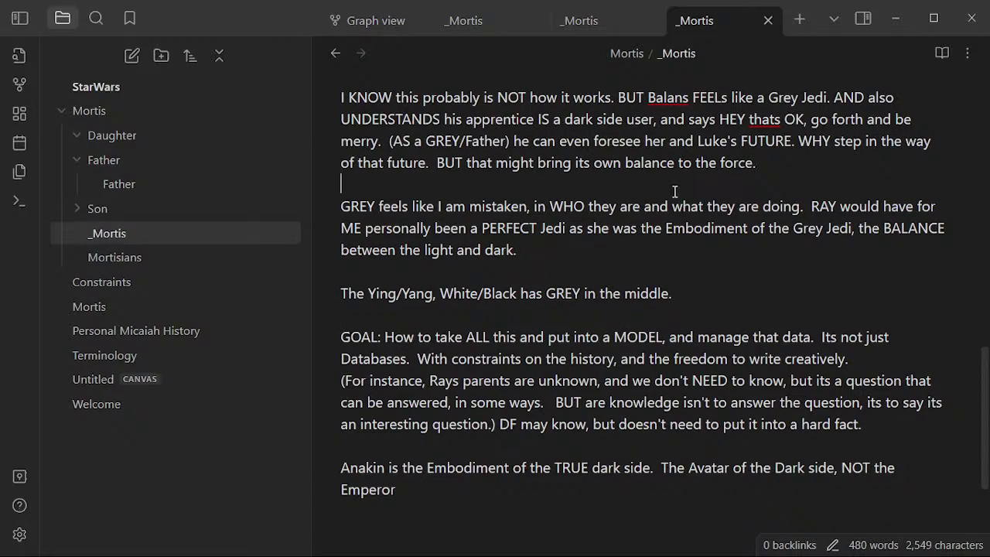
{"action": "left_click", "coordinate": [693, 249]}
{"action": "left_click", "coordinate": [588, 273]}
{"action": "left_click", "coordinate": [542, 314]}
{"action": "scroll", "coordinate": [576, 298], "scroll_direction": "down", "scroll_amount": 3}
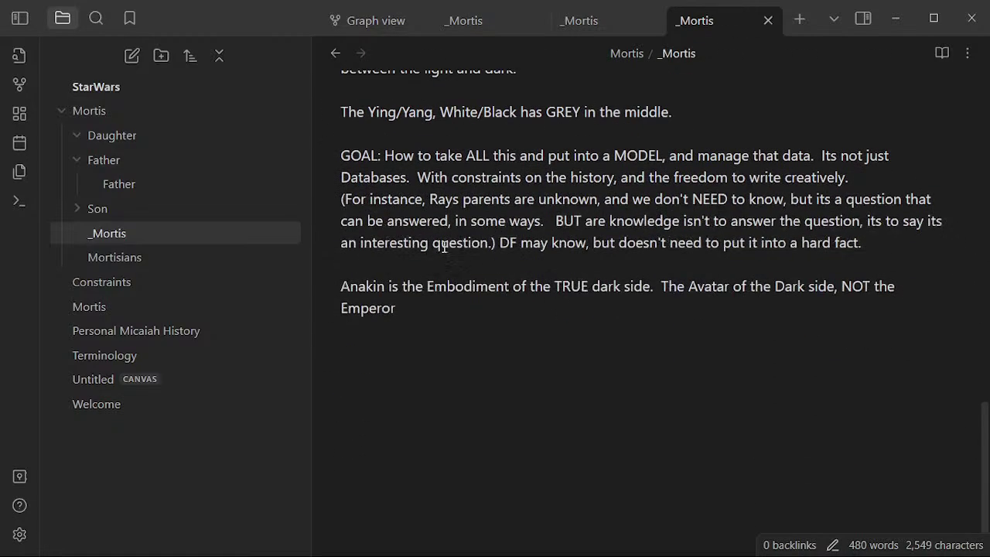
{"action": "scroll", "coordinate": [407, 314], "scroll_direction": "up", "scroll_amount": 4}
{"action": "scroll", "coordinate": [508, 303], "scroll_direction": "down", "scroll_amount": 2}
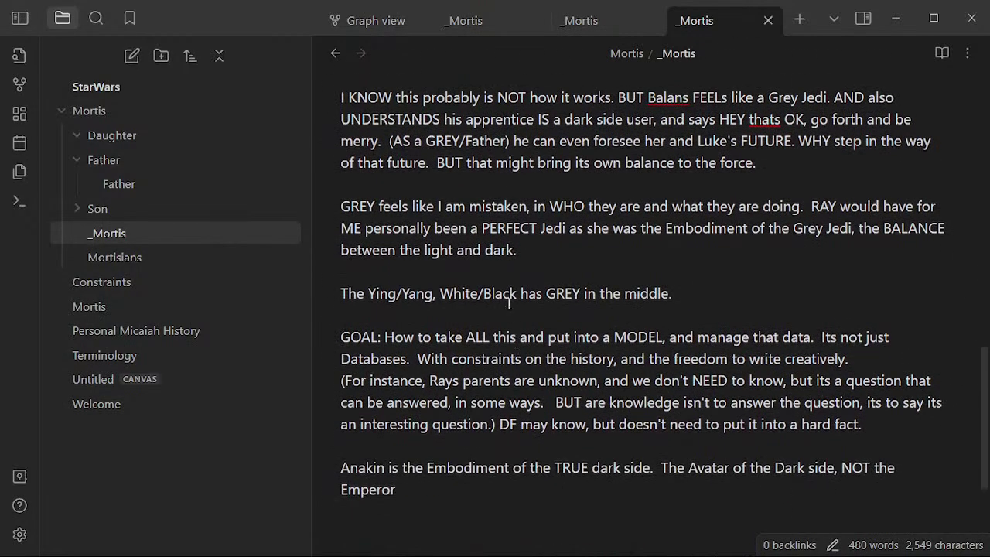
{"action": "left_click", "coordinate": [513, 267]}
- Add 'THATS why she is SO powerful is she understands the balance.' after 'dark.' in the GREY paragraph
{"action": "left_click", "coordinate": [661, 245]}
{"action": "type", "text": "THATS why she is"}
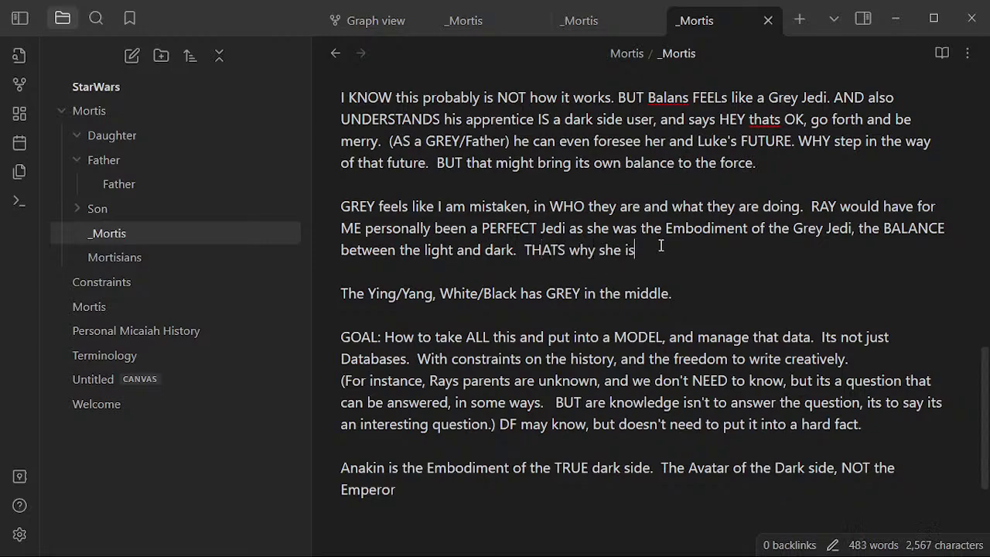
{"action": "type", "text": " SO powerful is "}
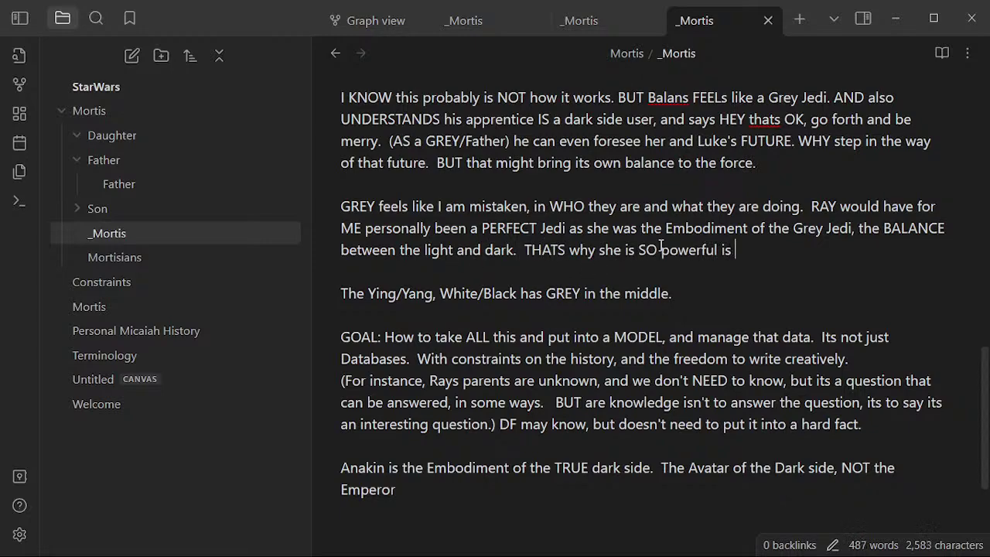
{"action": "type", "text": "she underst"}
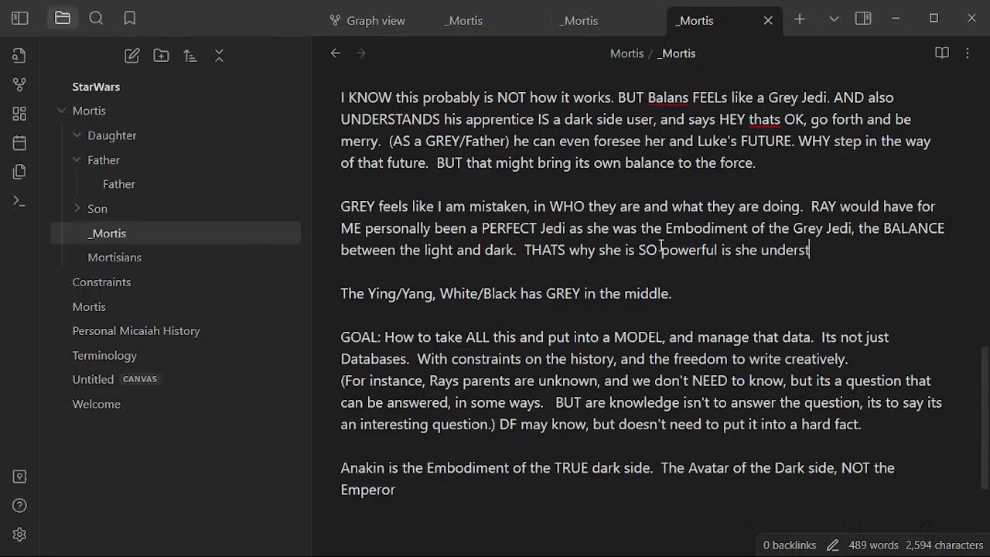
{"action": "type", "text": "ands the b"}
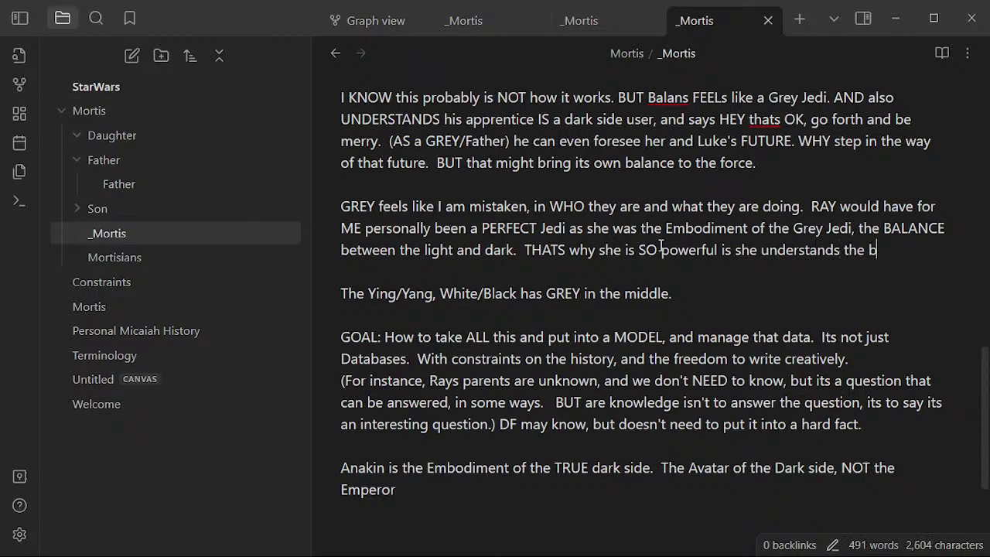
{"action": "type", "text": "alance."}
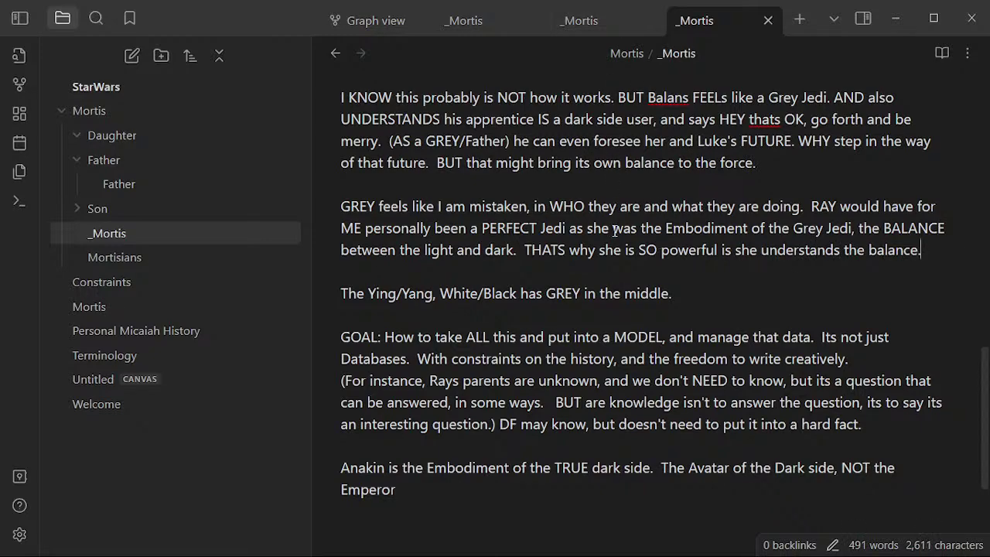
{"action": "left_click", "coordinate": [591, 273]}
{"action": "scroll", "coordinate": [584, 269], "scroll_direction": "down", "scroll_amount": 1}
{"action": "left_click", "coordinate": [609, 234]}
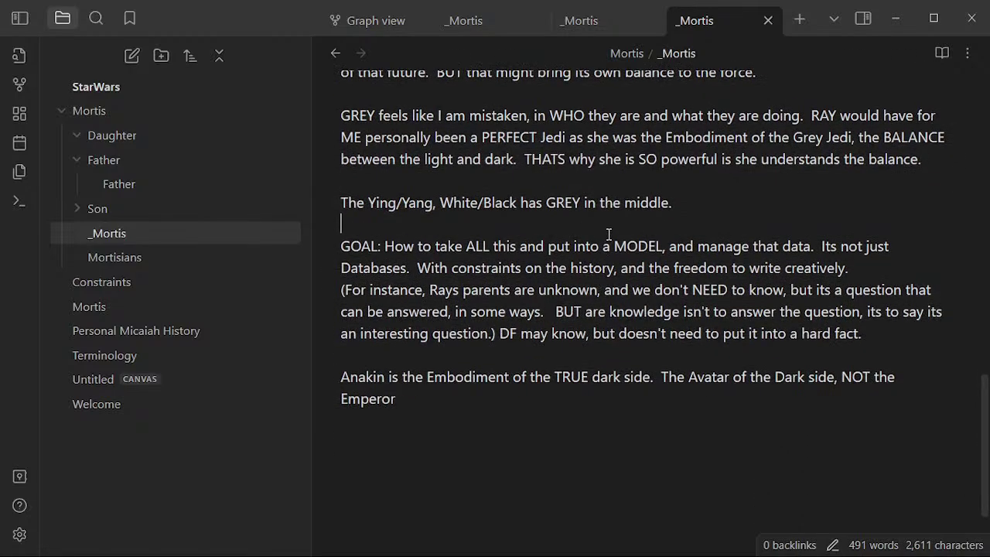
{"action": "left_click", "coordinate": [609, 176]}
{"action": "scroll", "coordinate": [959, 158], "scroll_direction": "up", "scroll_amount": 1}
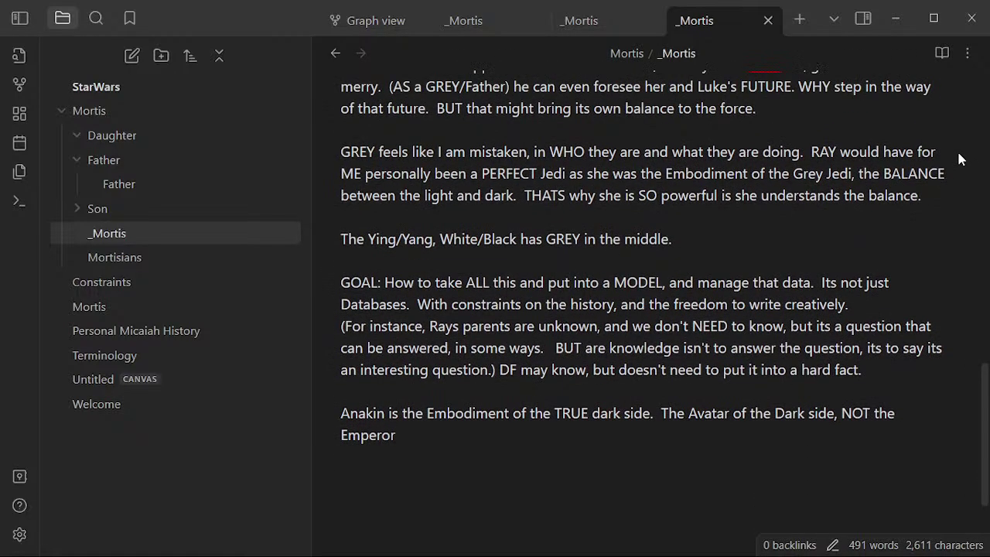
- On a new line, write 'NOT that the light side needed /father need to correct the balance.'
{"action": "left_click", "coordinate": [944, 196]}
{"action": "key", "text": "Return"}
{"action": "type", "text": "NOT that the lig"}
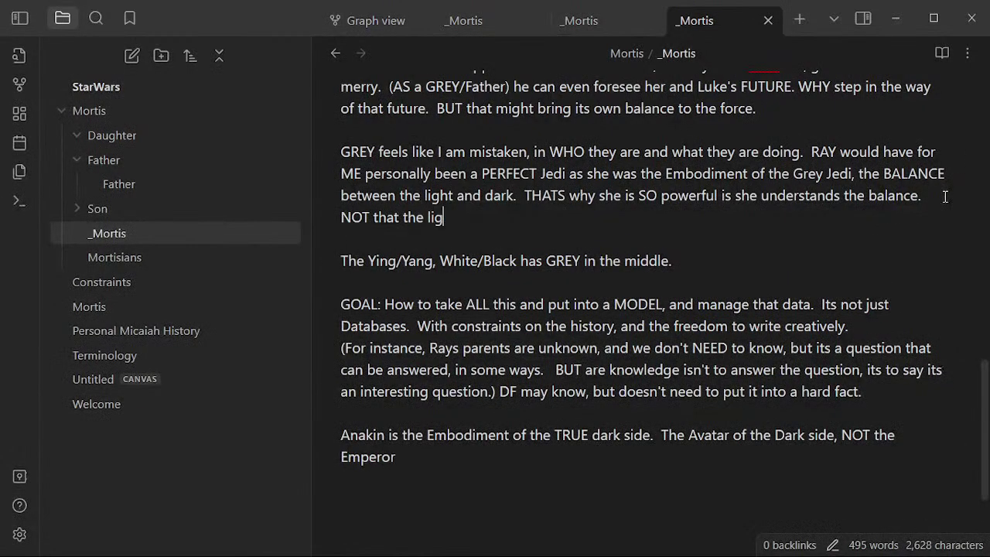
{"action": "type", "text": "ht side need to"}
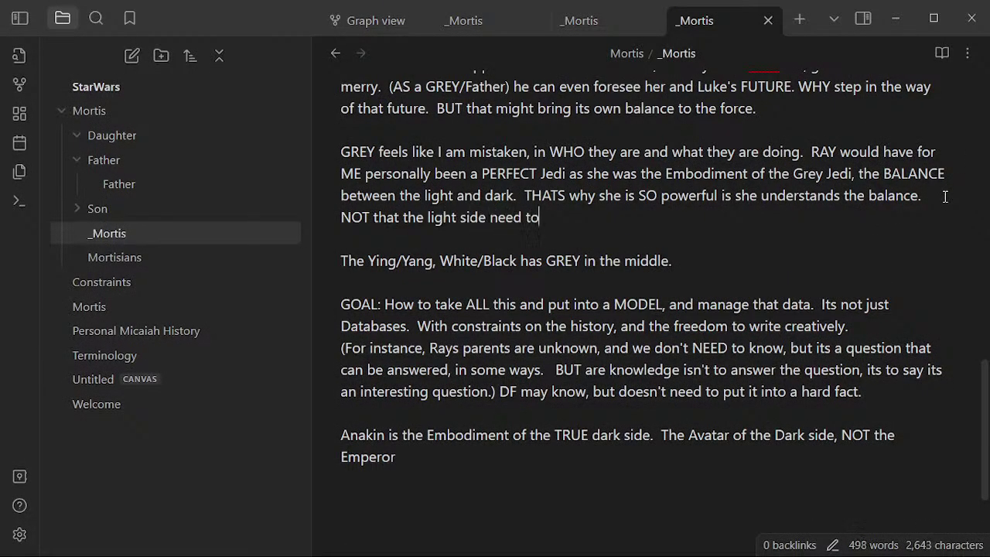
{"action": "key", "text": "BackSpace"}
{"action": "key", "text": "BackSpace"}
{"action": "key", "text": "BackSpace"}
{"action": "type", "text": "ed /father need to corr"}
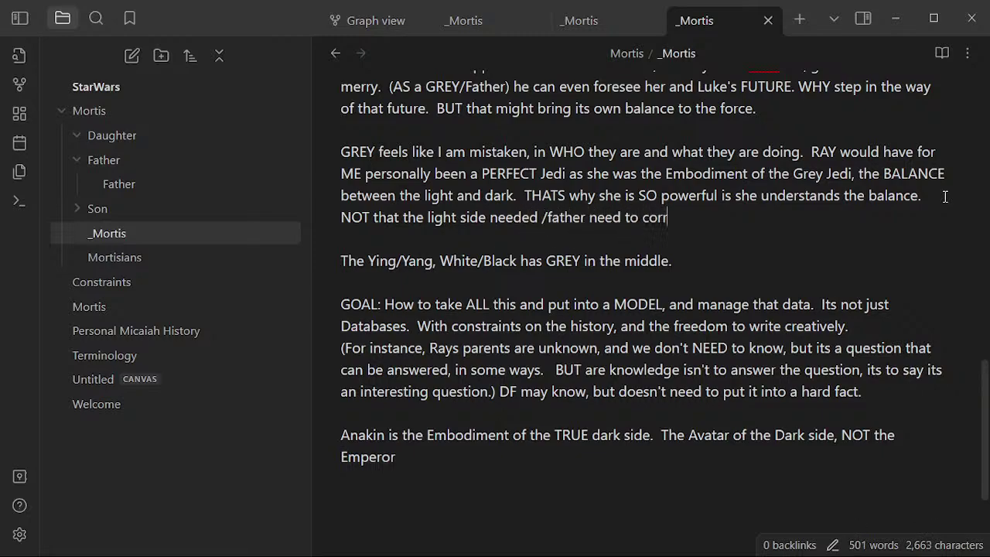
{"action": "type", "text": "ect the balance."}
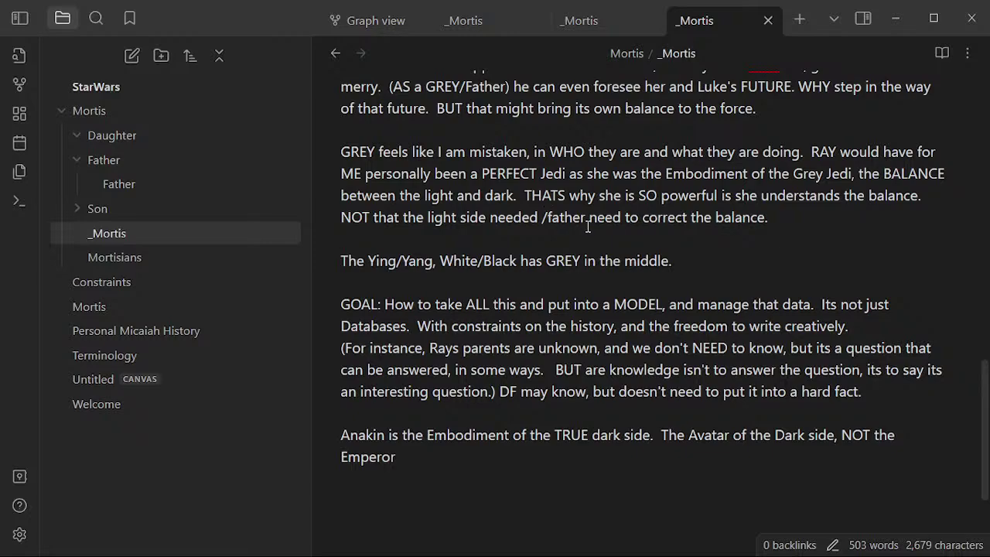
- Add the line 'Ahsoka FEELS like Qua Gon' above the GOAL paragraph
{"action": "key", "text": "Down"}
{"action": "key", "text": "Down"}
{"action": "key", "text": "Return"}
{"action": "type", "text": "Ahos"}
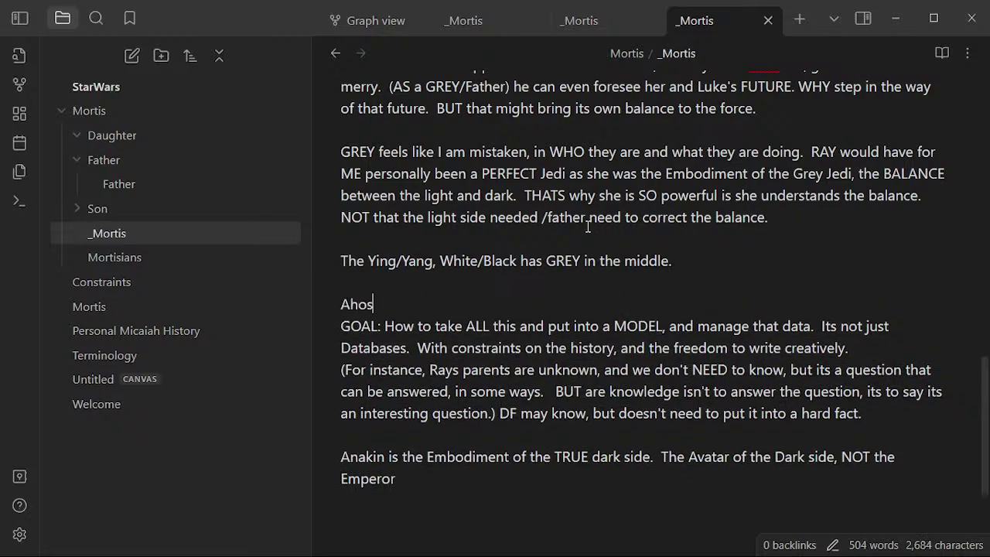
{"action": "key", "text": "BackSpace"}
{"action": "key", "text": "BackSpace"}
{"action": "type", "text": "soka FEE"}
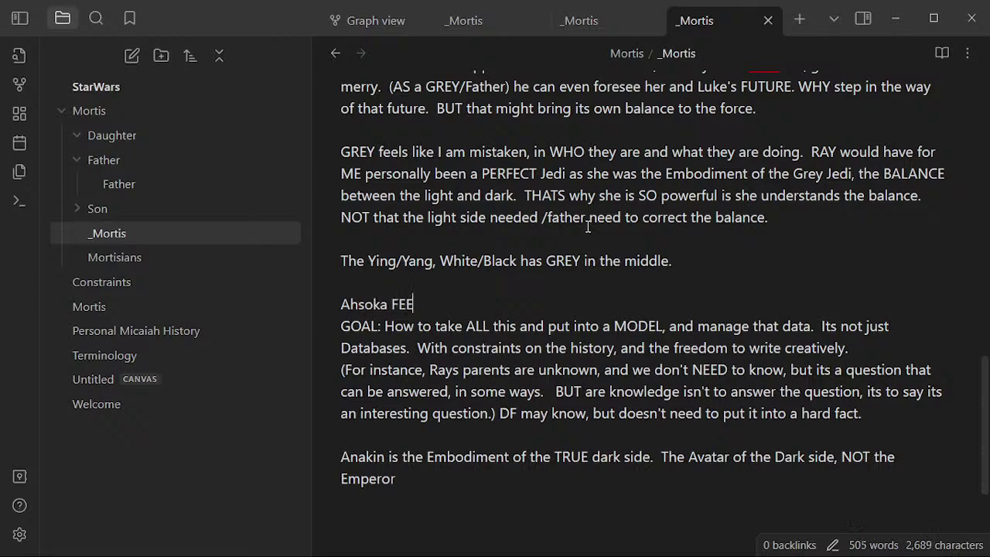
{"action": "type", "text": "LS like Qua "}
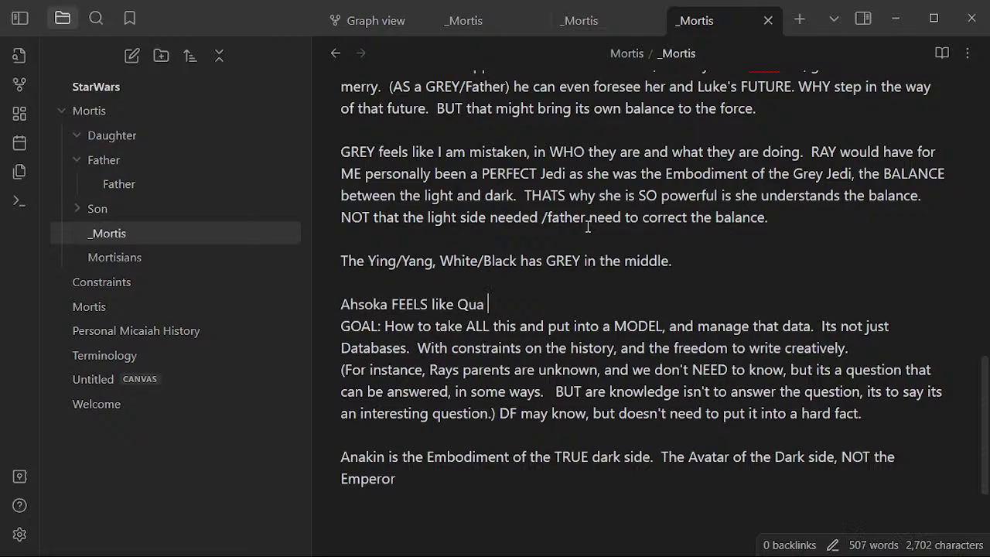
{"action": "type", "text": "Gon"}
{"action": "key", "text": "Return"}
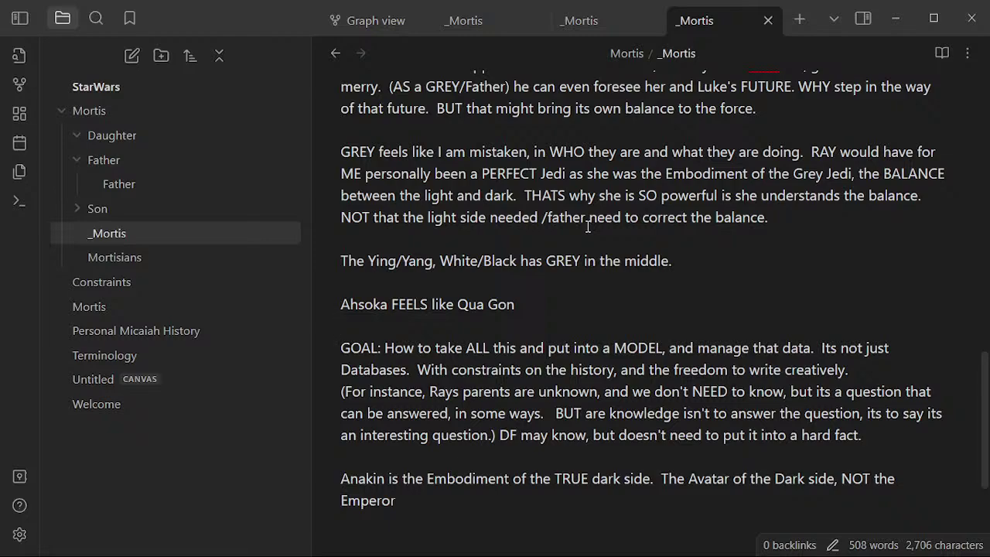
- Add 'Dark side has some weight on the scale, and that is WHY Qua Gon lost.' below it
{"action": "type", "text": "Z"}
{"action": "key", "text": "BackSpace"}
{"action": "type", "text": "Dark stide has some w"}
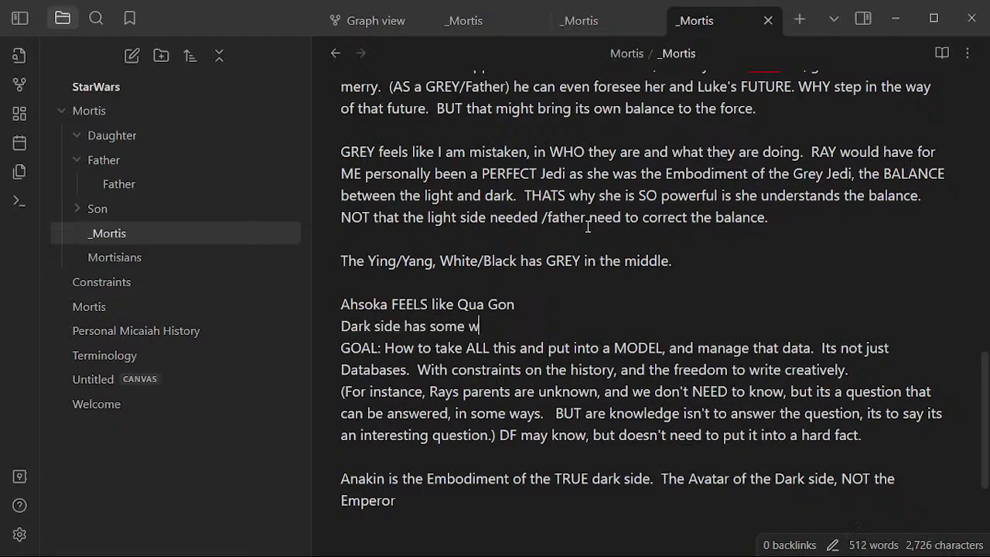
{"action": "type", "text": "eight on the scale, an"}
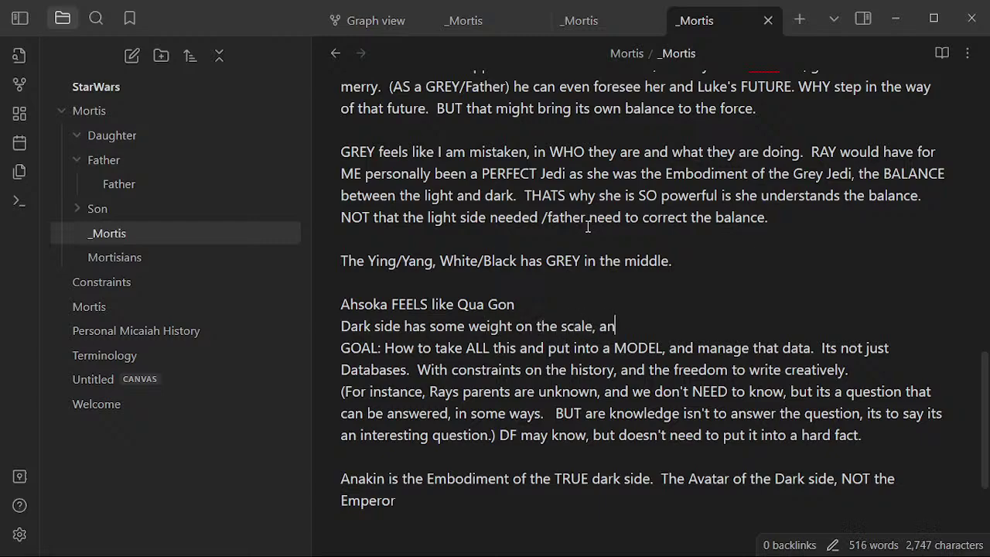
{"action": "type", "text": "d that isW"}
{"action": "key", "text": "BackSpace"}
{"action": "type", "text": "WHY "}
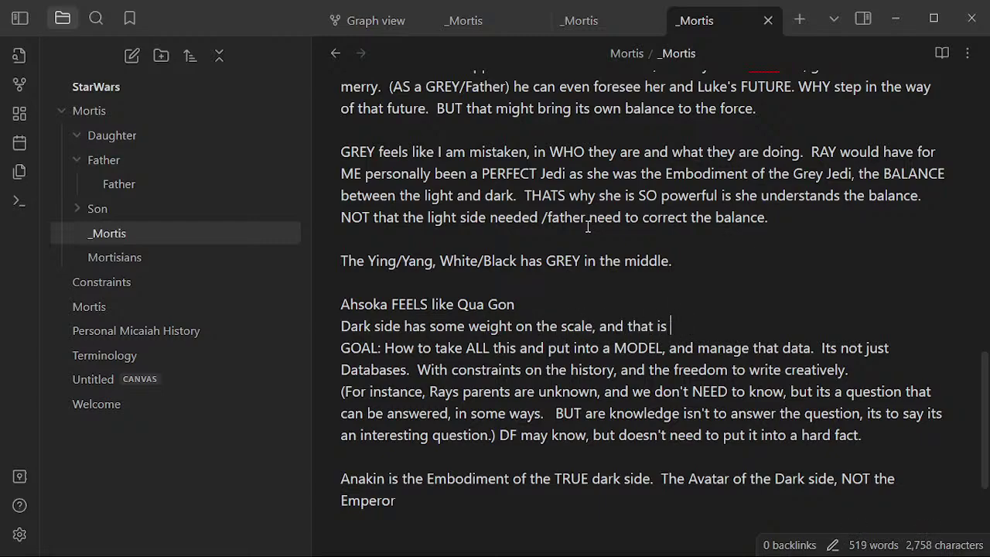
{"action": "type", "text": "Ga"}
{"action": "key", "text": "BackSpace"}
{"action": "type", "text": "o"}
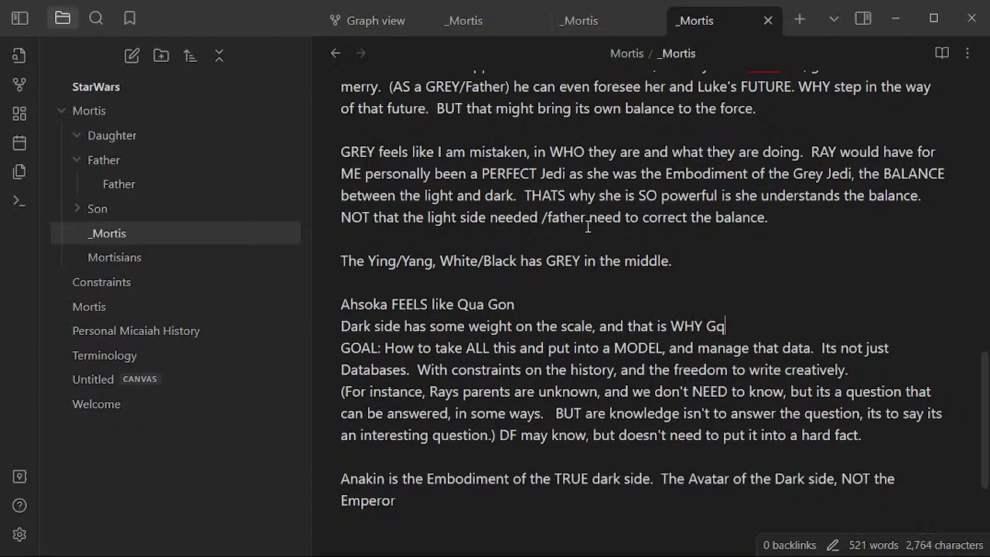
{"action": "key", "text": "BackSpace"}
{"action": "key", "text": "BackSpace"}
{"action": "type", "text": "Qua Gon "}
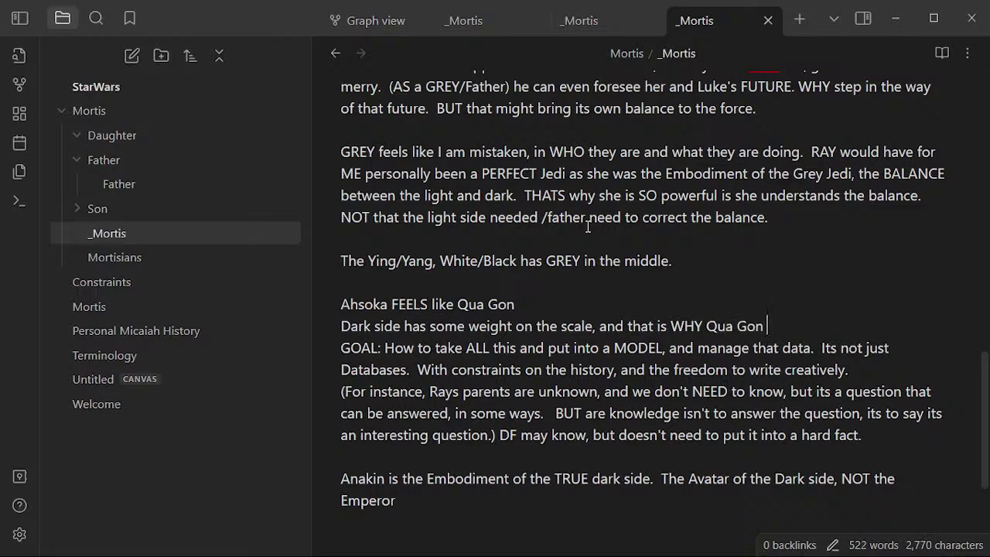
{"action": "type", "text": "lost."}
{"action": "key", "text": "Return"}
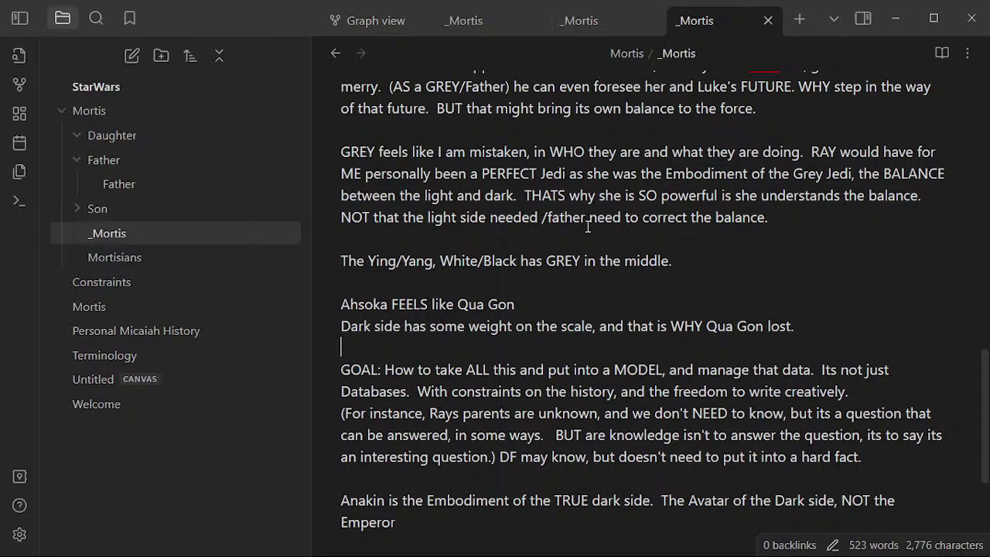
- Look over the Anakin - Son line and return the caret to the blank line above GOAL
{"action": "scroll", "coordinate": [492, 315], "scroll_direction": "up", "scroll_amount": 10}
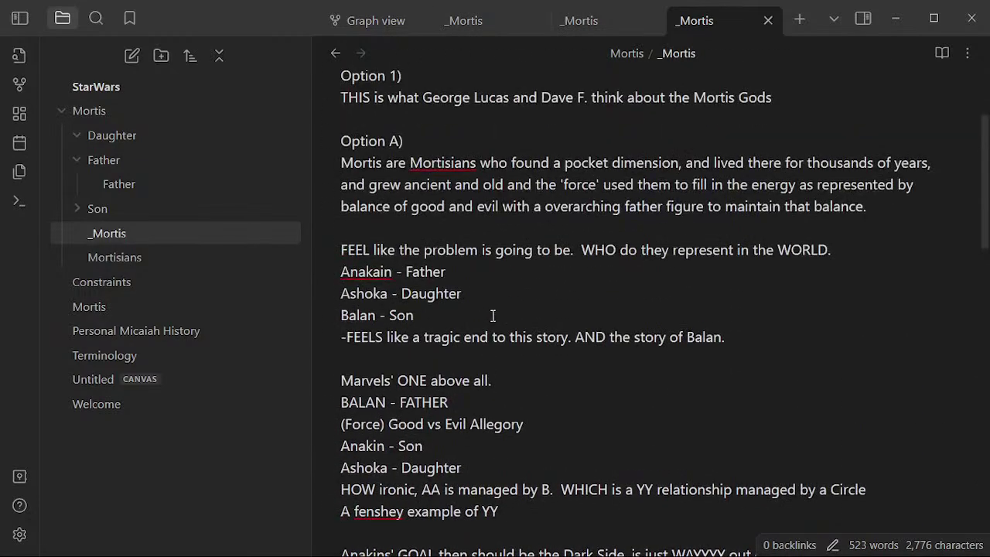
{"action": "scroll", "coordinate": [493, 315], "scroll_direction": "down", "scroll_amount": 1}
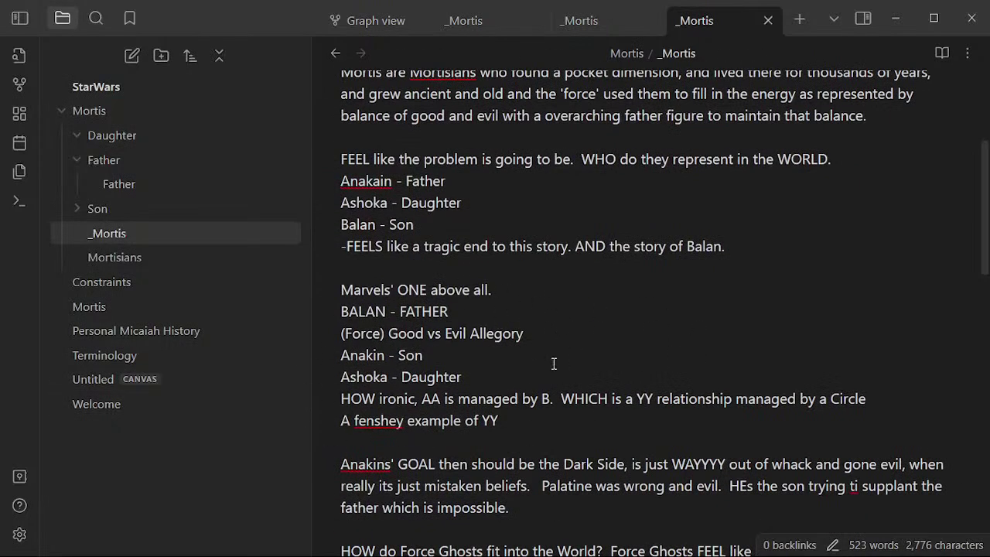
{"action": "left_click_drag", "start_coordinate": [477, 358], "coordinate": [294, 361]}
{"action": "left_click", "coordinate": [522, 352]}
{"action": "left_click_drag", "start_coordinate": [502, 362], "coordinate": [360, 361]}
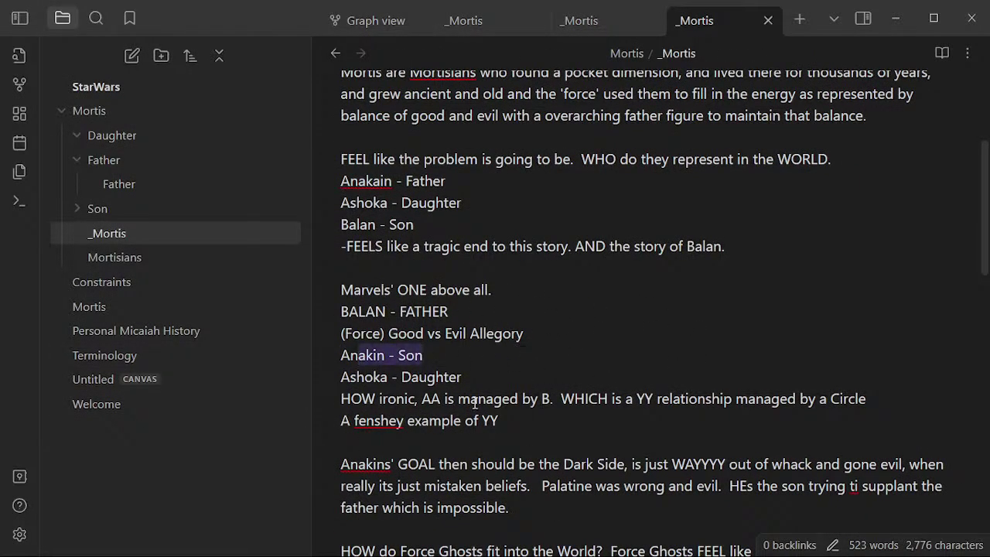
{"action": "left_click", "coordinate": [456, 353]}
{"action": "scroll", "coordinate": [528, 379], "scroll_direction": "down", "scroll_amount": 2}
{"action": "scroll", "coordinate": [528, 385], "scroll_direction": "down", "scroll_amount": 3}
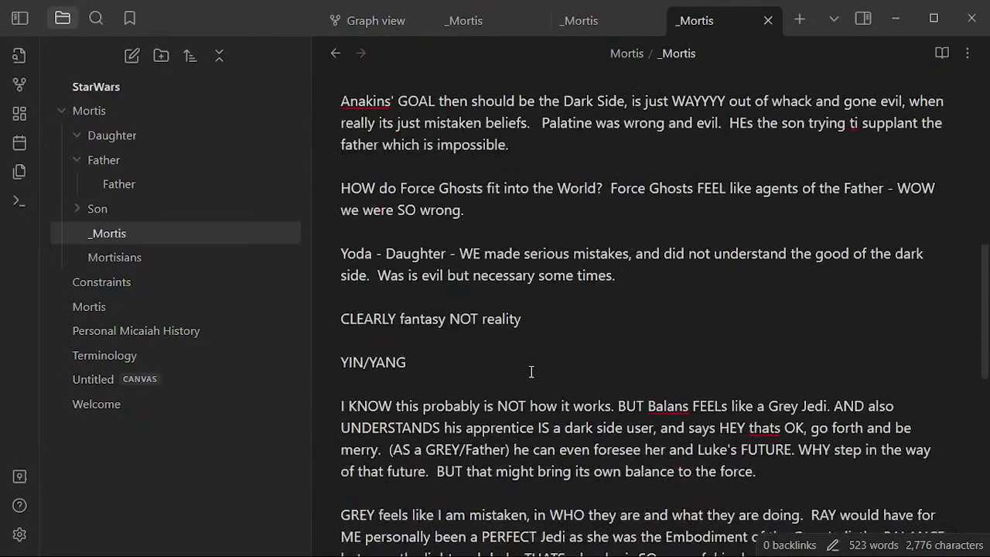
{"action": "scroll", "coordinate": [479, 360], "scroll_direction": "down", "scroll_amount": 1}
{"action": "scroll", "coordinate": [471, 355], "scroll_direction": "down", "scroll_amount": 3}
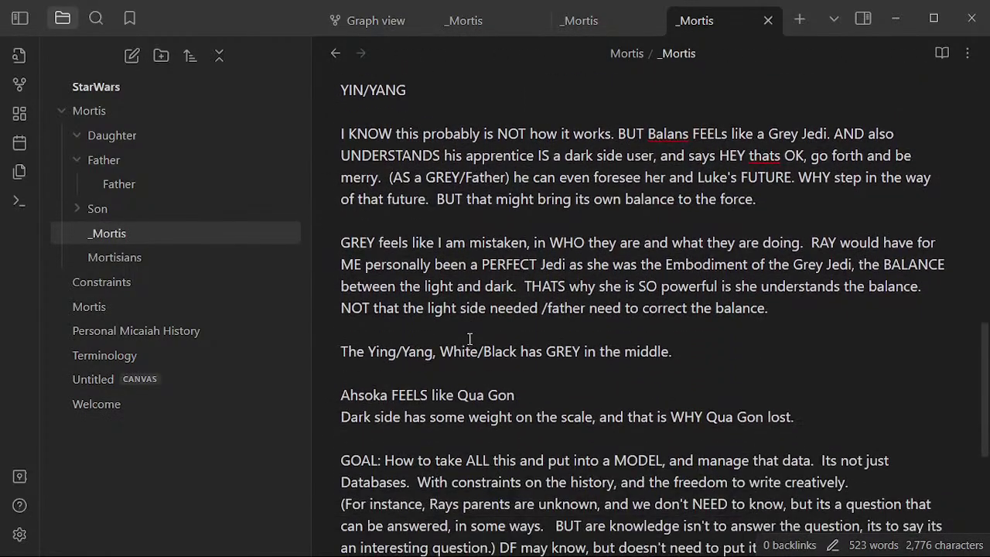
{"action": "left_click", "coordinate": [460, 267]}
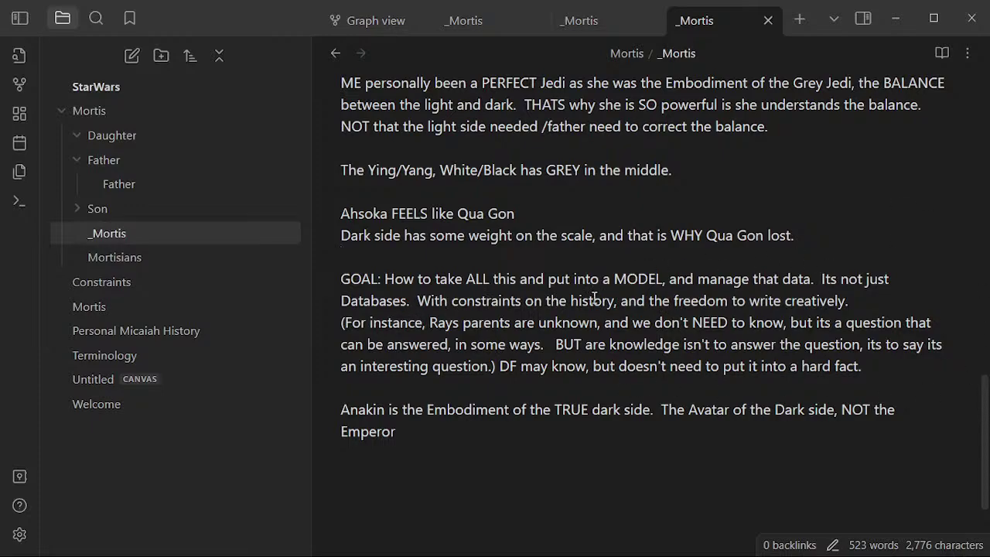
- Replace 'With' with 'Its' so the GOAL paragraph reads 'Its constraints'
{"action": "double_click", "coordinate": [437, 301]}
{"action": "type", "text": "Its"}
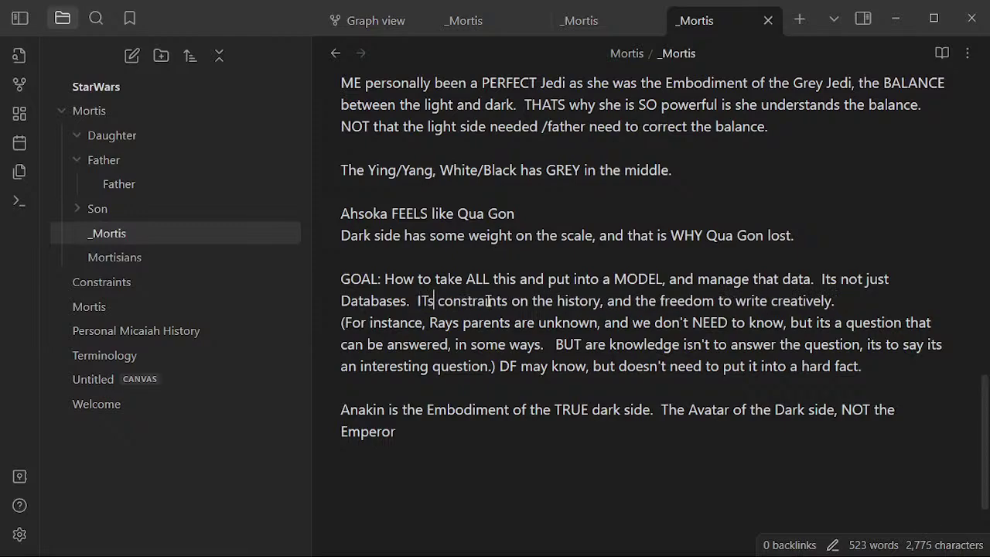
{"action": "key", "text": "BackSpace"}
{"action": "type", "text": "s"}
- Split the '(For instance' text into its own paragraph with a blank line
{"action": "key", "text": "Right"}
{"action": "key", "text": "Right"}
{"action": "key", "text": "Right"}
{"action": "key", "text": "Right"}
{"action": "key", "text": "Right"}
{"action": "key", "text": "Right"}
{"action": "key", "text": "Right"}
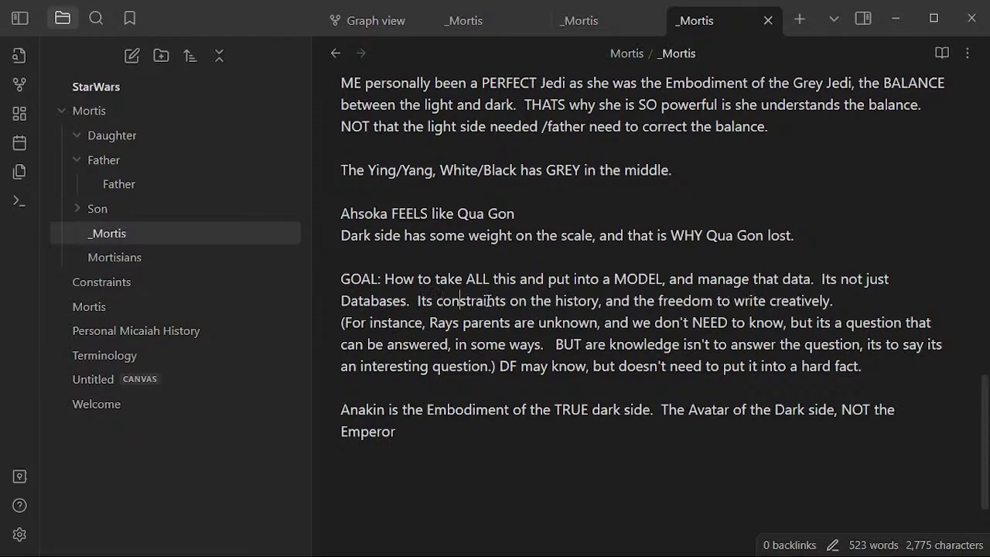
{"action": "key", "text": "Down"}
{"action": "key", "text": "Up"}
{"action": "key", "text": "Right"}
{"action": "key", "text": "Right"}
{"action": "key", "text": "Right"}
{"action": "key", "text": "Right"}
{"action": "key", "text": "Right"}
{"action": "key", "text": "Right"}
{"action": "key", "text": "Right"}
{"action": "key", "text": "Right"}
{"action": "key", "text": "Right"}
{"action": "key", "text": "Right"}
{"action": "key", "text": "Right"}
{"action": "key", "text": "Right"}
{"action": "key", "text": "Right"}
{"action": "key", "text": "Down"}
{"action": "key", "text": "Home"}
{"action": "key", "text": "Return"}
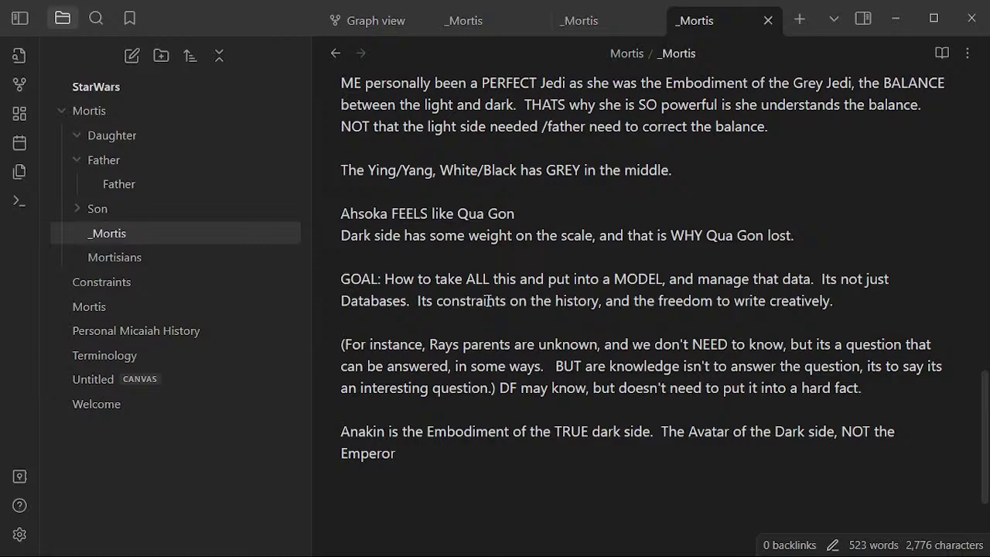
- Insert 'itself' between 'knowledge' and 'isn't'
{"action": "left_click", "coordinate": [682, 366]}
{"action": "type", "text": "itslef"}
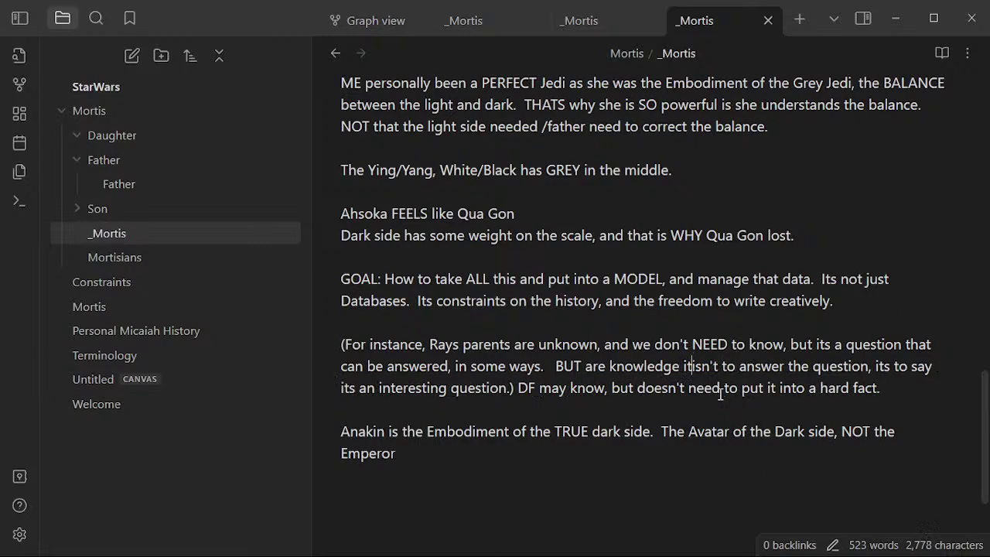
{"action": "key", "text": "BackSpace"}
{"action": "key", "text": "BackSpace"}
{"action": "key", "text": "BackSpace"}
{"action": "key", "text": "BackSpace"}
{"action": "type", "text": "elf is"}
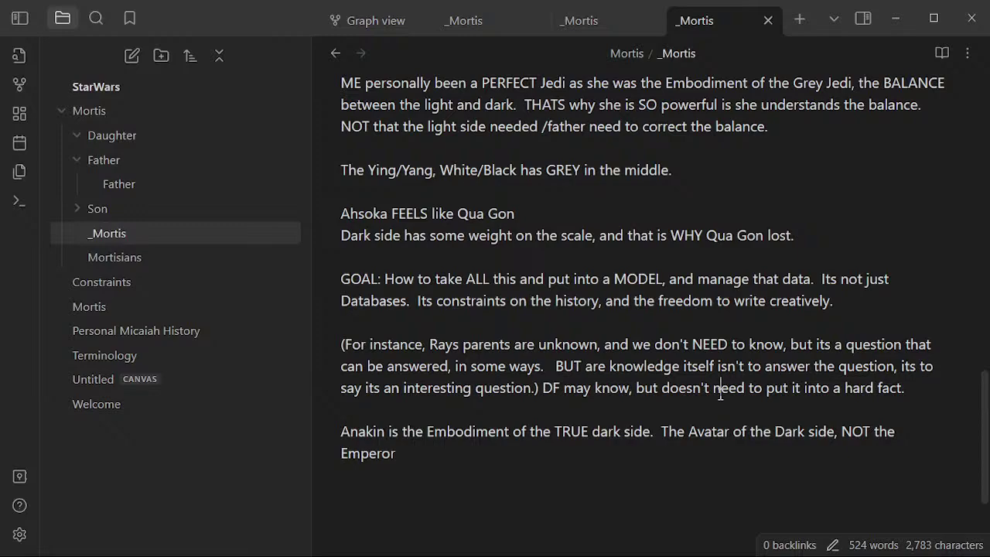
{"action": "left_click", "coordinate": [720, 387]}
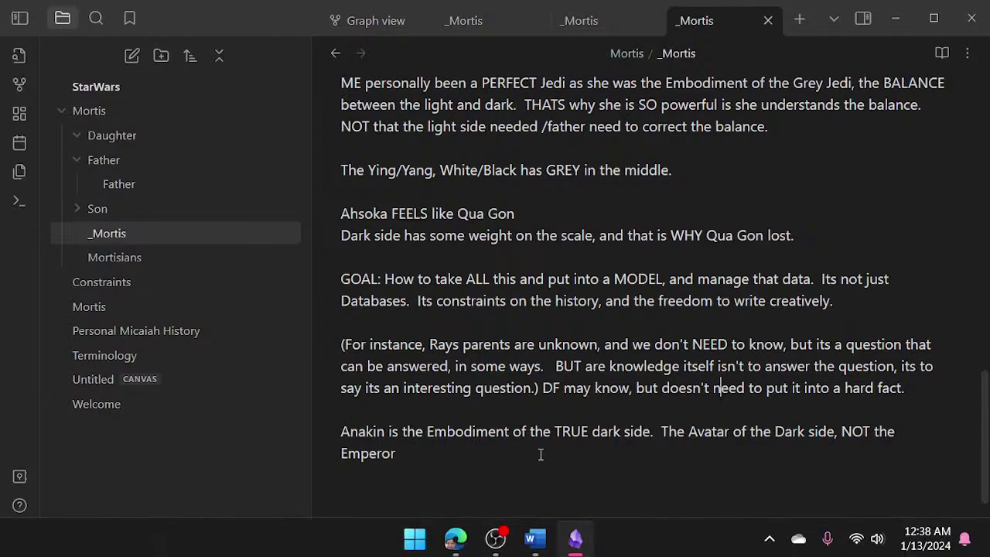
- Create a new note titled 'Skywalker' in the StarWars vault
{"action": "left_click", "coordinate": [539, 410]}
{"action": "left_click", "coordinate": [515, 461]}
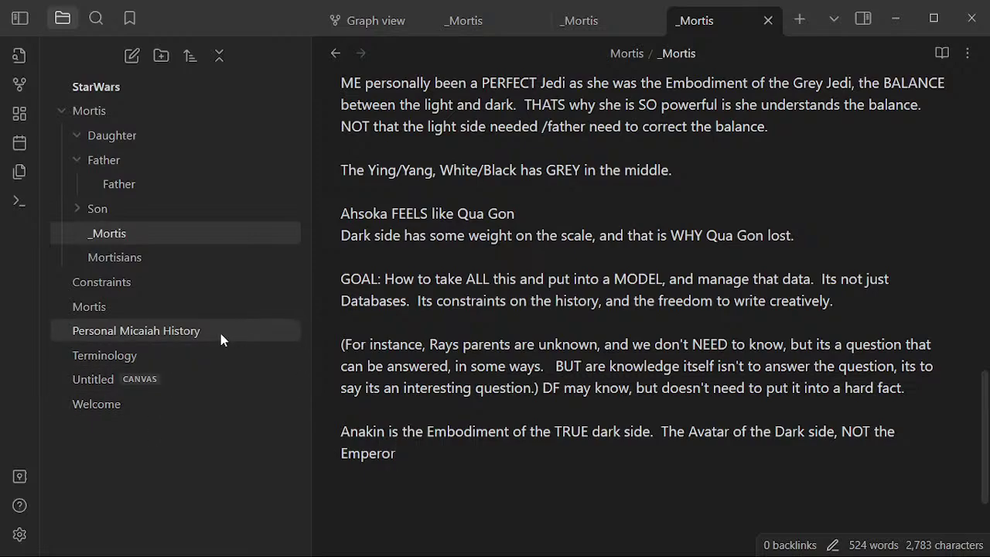
{"action": "left_click", "coordinate": [140, 59]}
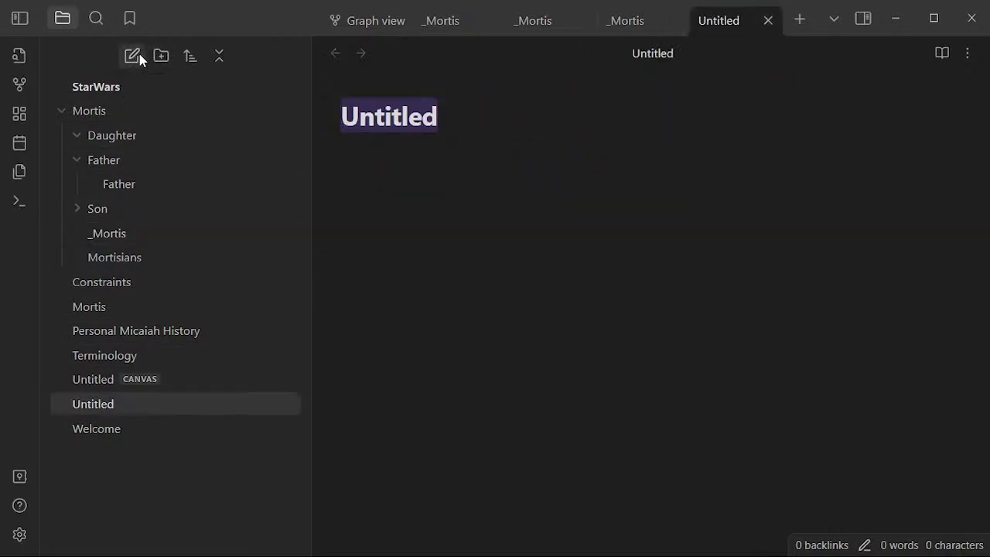
{"action": "type", "text": "Skywalker"}
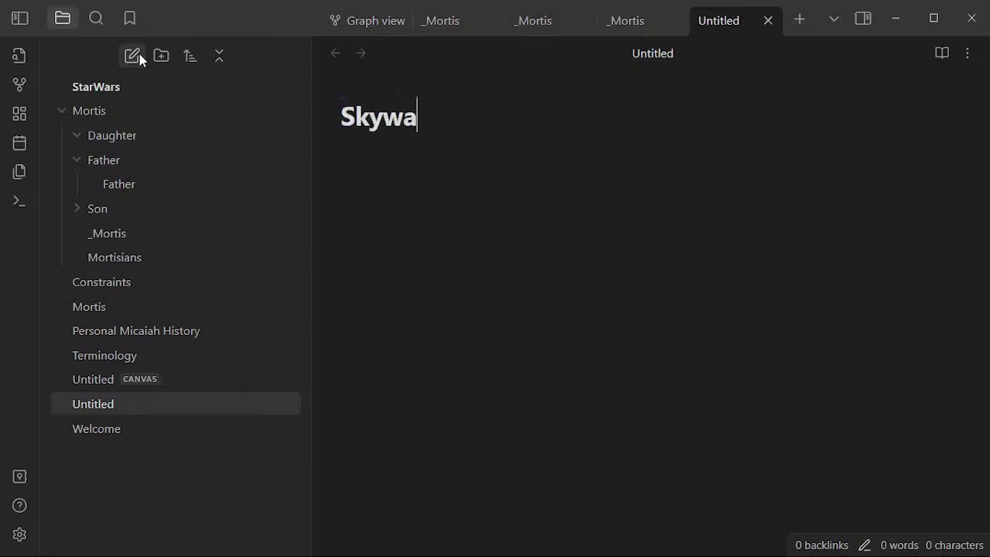
{"action": "key", "text": "Return"}
- Write 'Luke - Leia' in the note with two blank lines above it, then bring up Start
{"action": "type", "text": "Luke"}
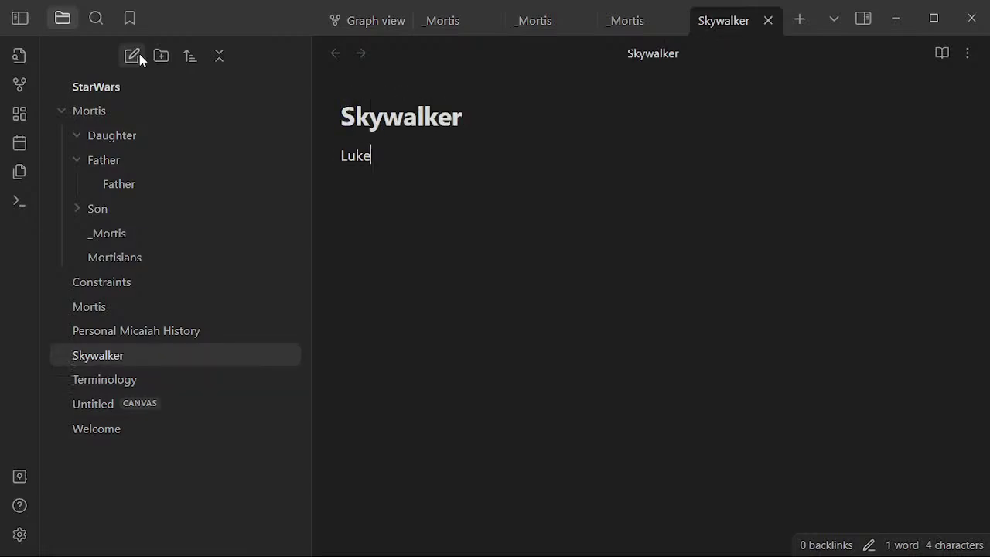
{"action": "type", "text": " - Ble"}
{"action": "key", "text": "BackSpace"}
{"action": "key", "text": "BackSpace"}
{"action": "key", "text": "BackSpace"}
{"action": "key", "text": "BackSpace"}
{"action": "key", "text": "BackSpace"}
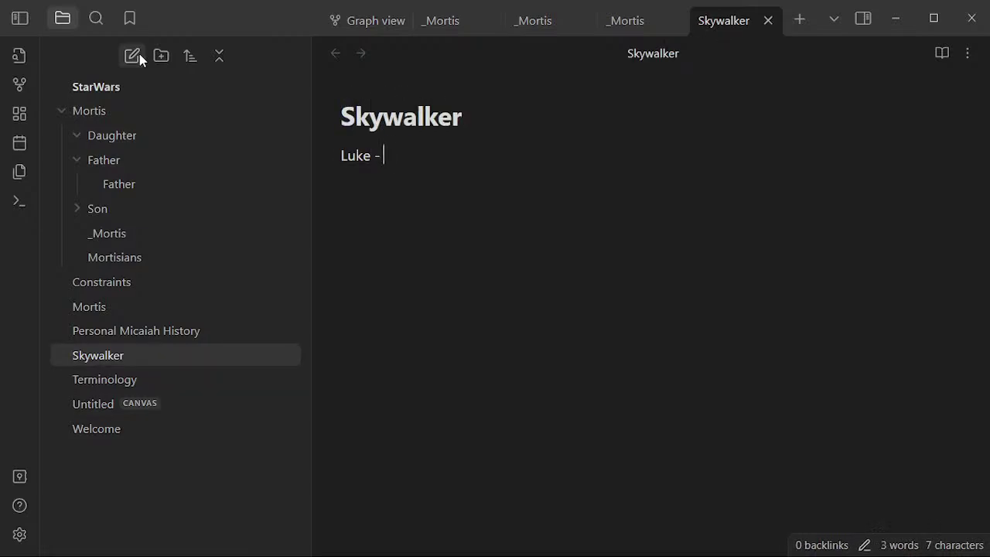
{"action": "type", "text": "- Leia"}
{"action": "key", "text": "Home"}
{"action": "key", "text": "Return"}
{"action": "key", "text": "Up"}
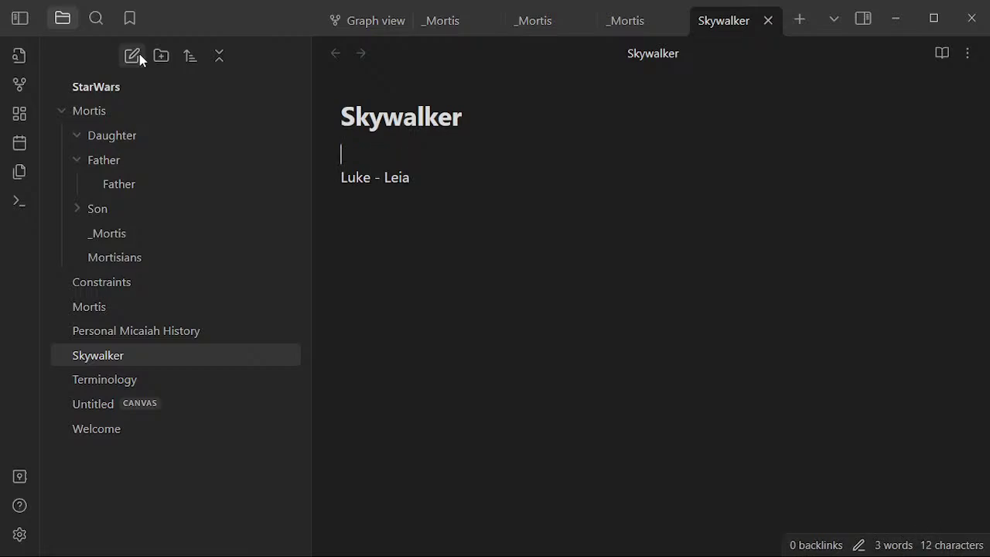
{"action": "key", "text": "Return"}
{"action": "key", "text": "Up"}
{"action": "key", "text": "super"}
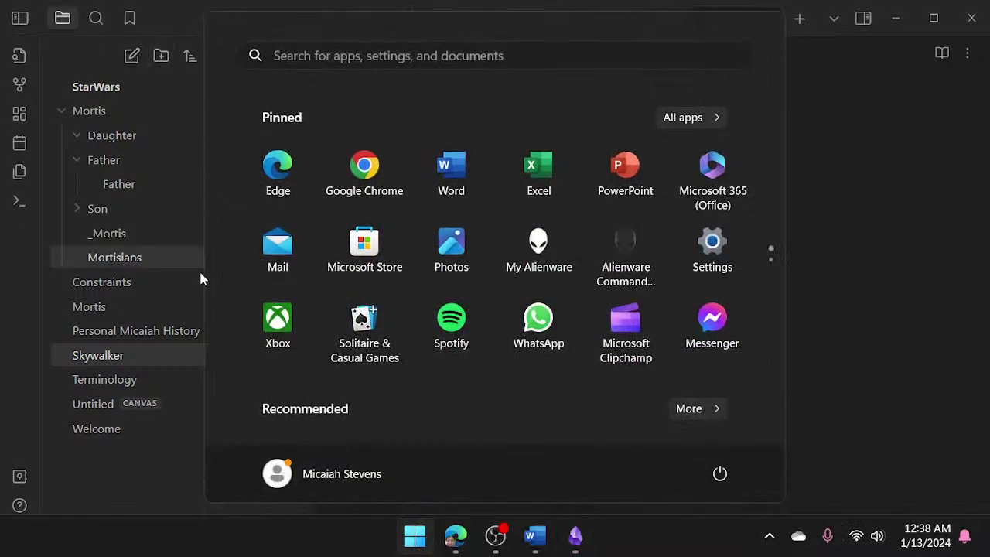
- Launch Edge and search Google for 'luke skyewalker'
{"action": "left_click", "coordinate": [266, 185]}
{"action": "type", "text": "goo"}
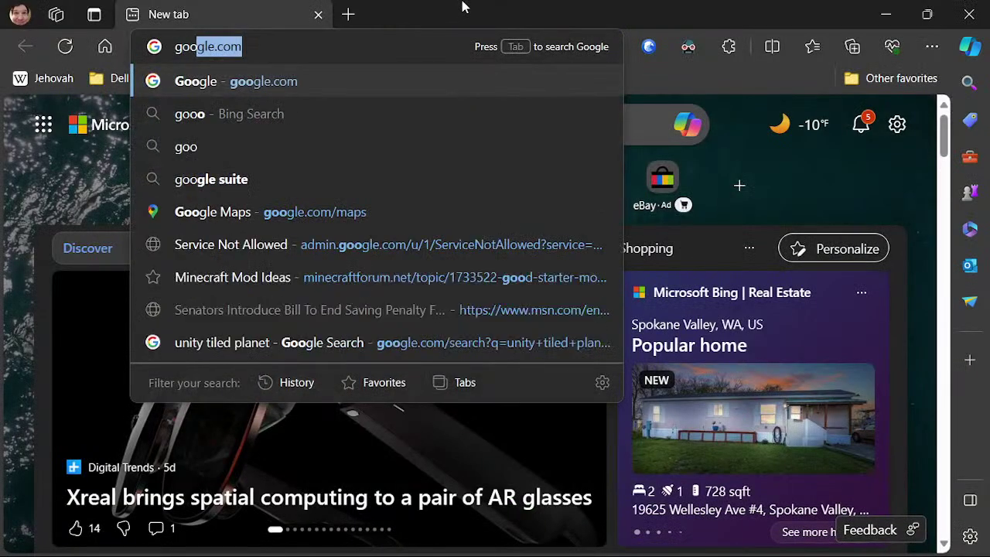
{"action": "key", "text": "Return"}
{"action": "type", "text": "luke skyewalker"}
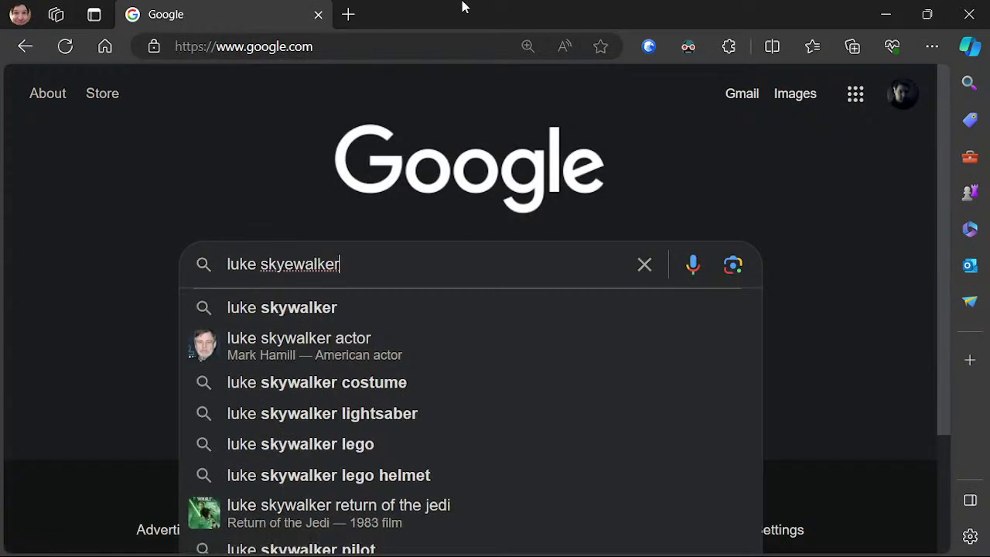
{"action": "key", "text": "Return"}
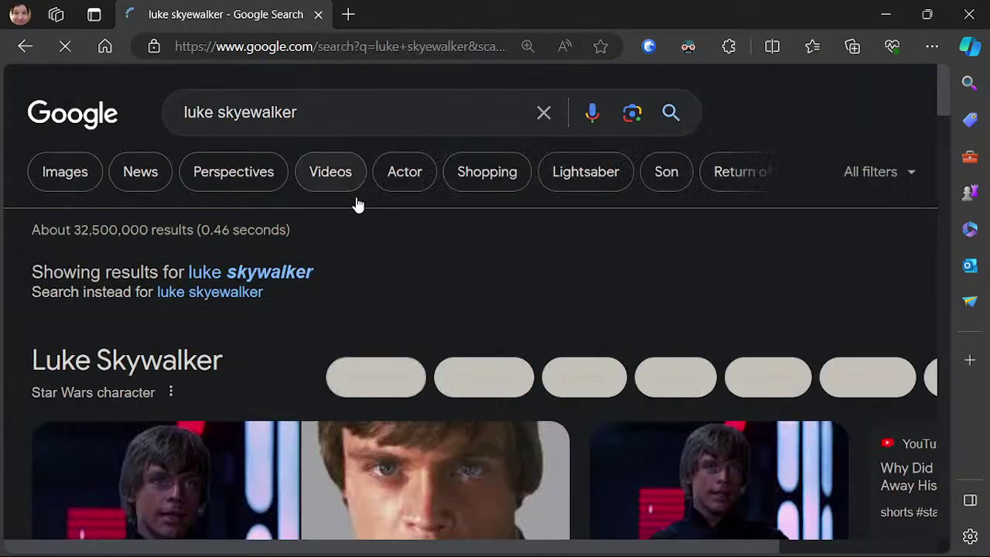
{"action": "scroll", "coordinate": [481, 189], "scroll_direction": "down", "scroll_amount": 5}
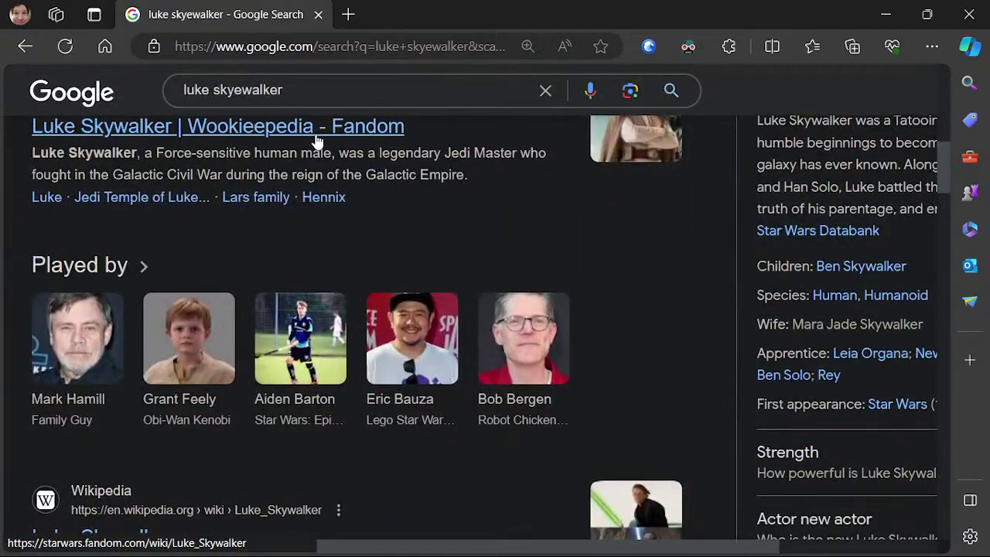
- Try the Wookieepedia Luke Skywalker result twice, returning to the Google results when it stays blank
{"action": "left_click", "coordinate": [316, 130]}
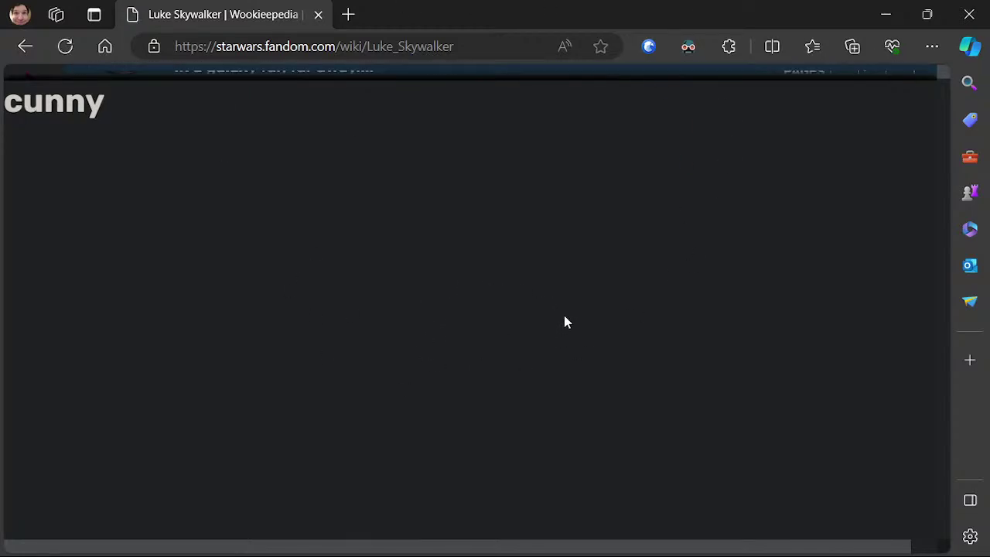
{"action": "left_click", "coordinate": [472, 47]}
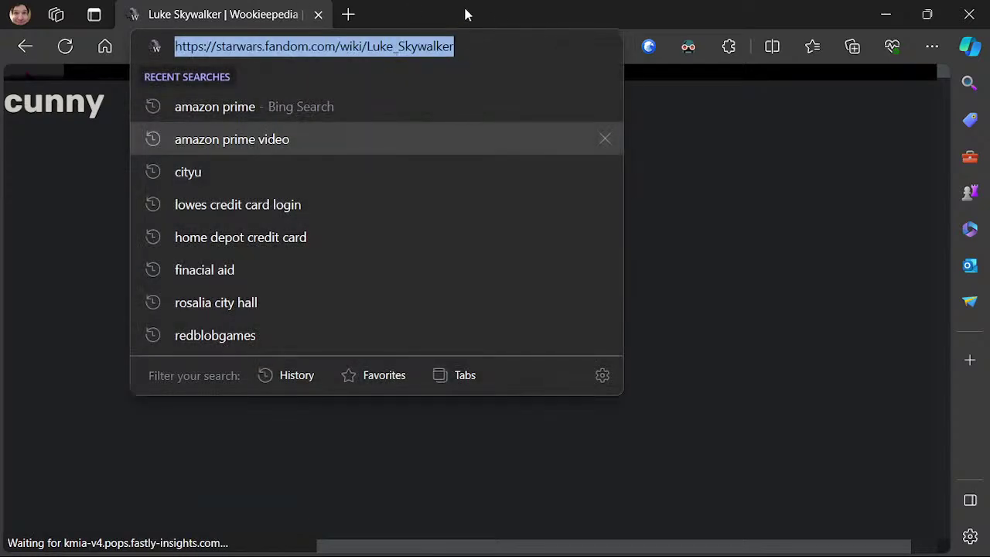
{"action": "left_click", "coordinate": [665, 77]}
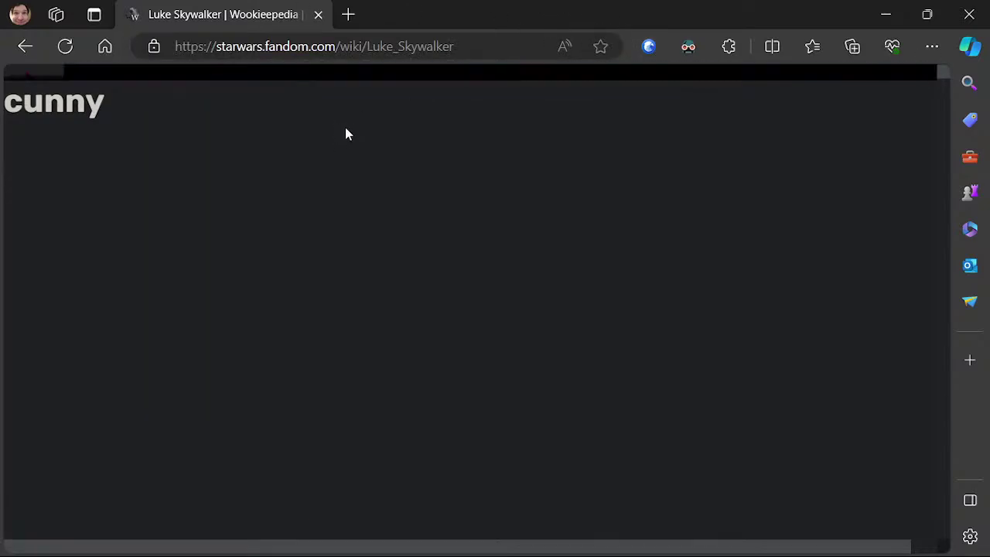
{"action": "left_click", "coordinate": [403, 39]}
{"action": "key", "text": "alt+Left"}
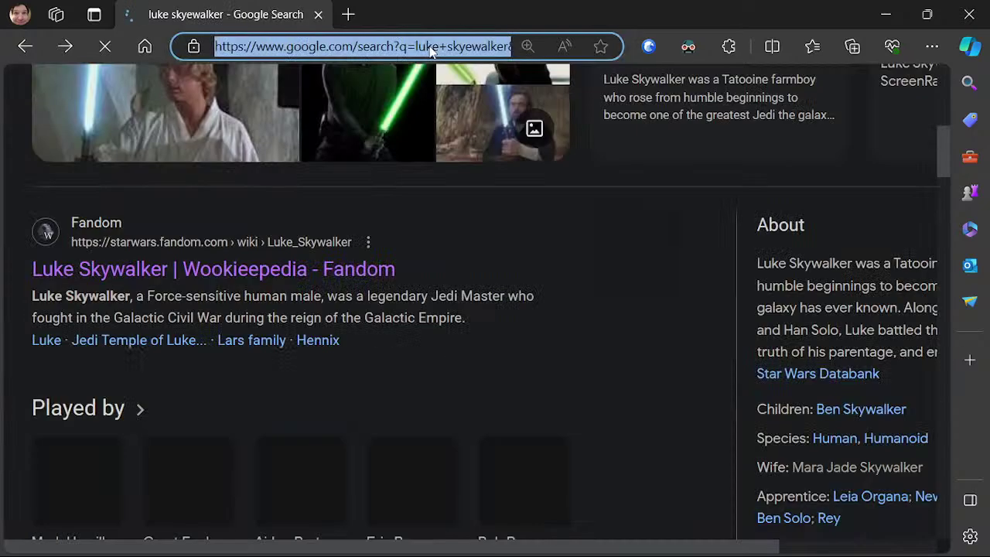
{"action": "left_click", "coordinate": [323, 268]}
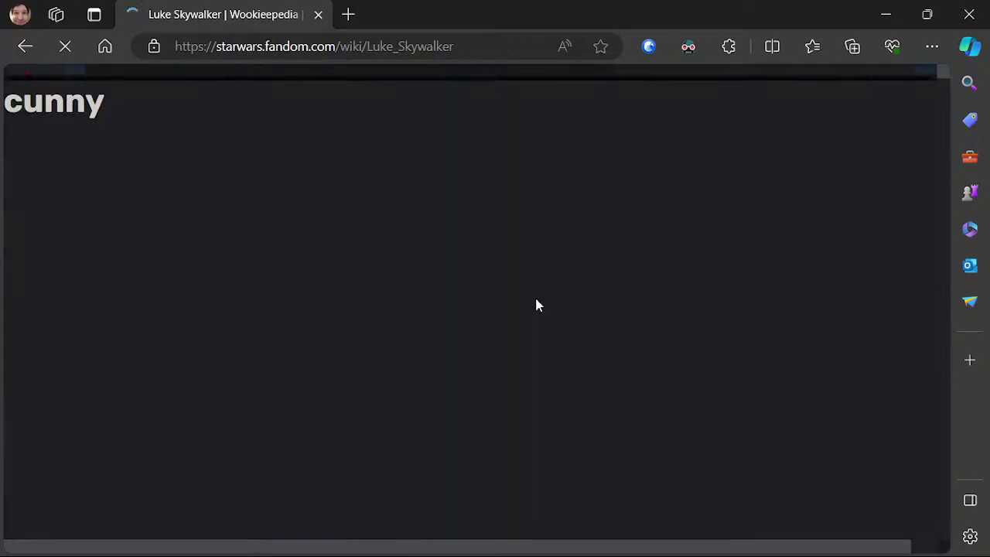
{"action": "key", "text": "alt+Left"}
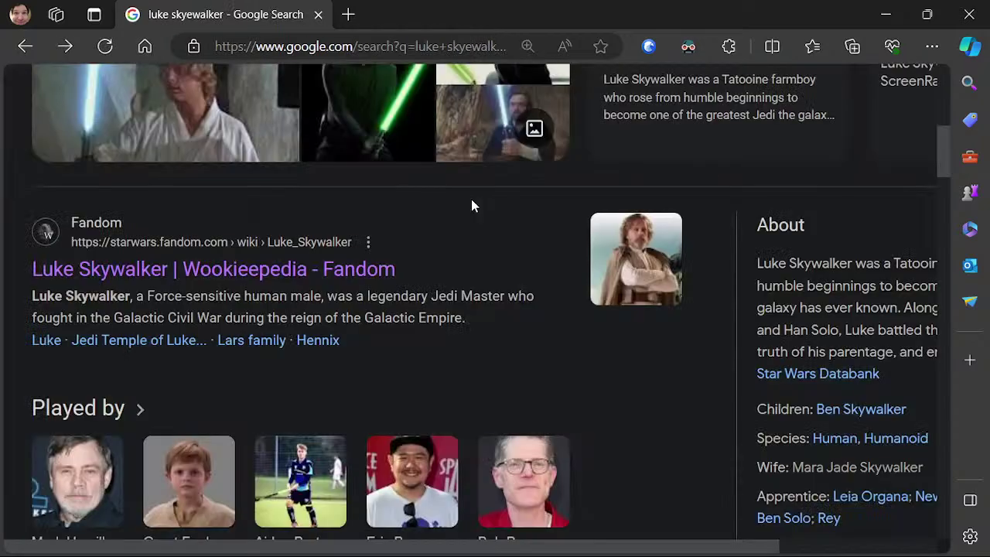
{"action": "scroll", "coordinate": [460, 255], "scroll_direction": "down", "scroll_amount": 3}
{"action": "scroll", "coordinate": [455, 310], "scroll_direction": "down", "scroll_amount": 1}
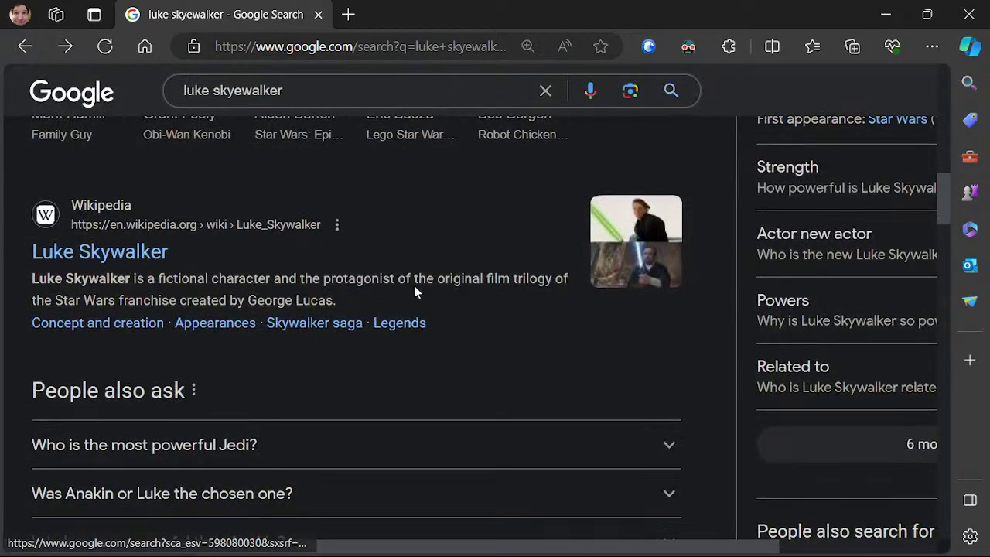
- Go from Wikipedia's Luke Skywalker article to the Skywalker family tree, then bring up Windows search
{"action": "left_click", "coordinate": [155, 263]}
{"action": "scroll", "coordinate": [656, 323], "scroll_direction": "down", "scroll_amount": 6}
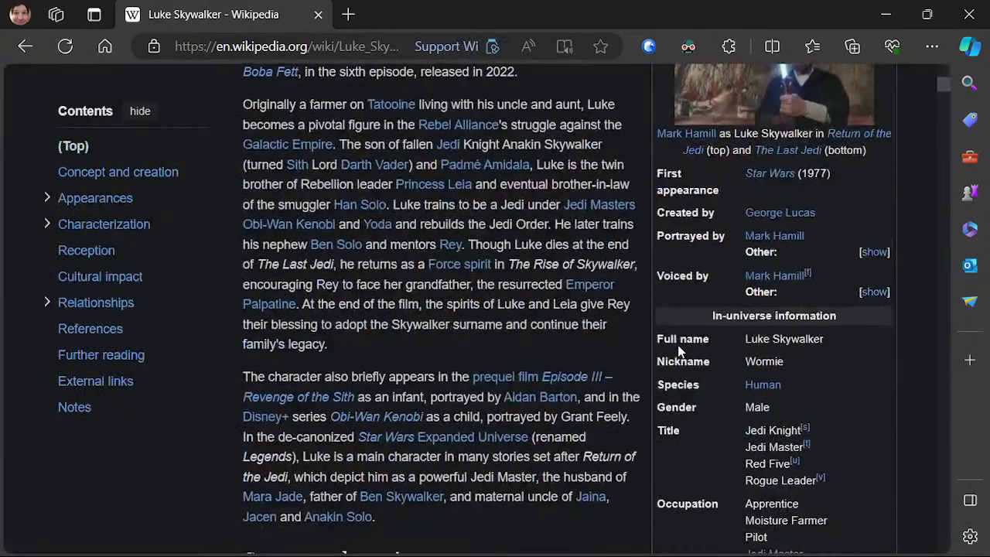
{"action": "scroll", "coordinate": [657, 325], "scroll_direction": "down", "scroll_amount": 1}
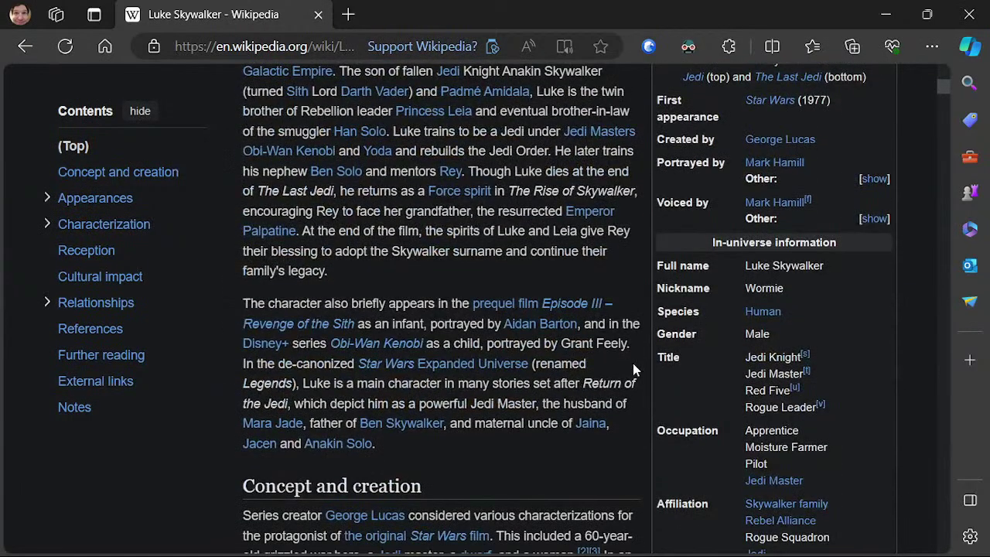
{"action": "scroll", "coordinate": [671, 360], "scroll_direction": "down", "scroll_amount": 2}
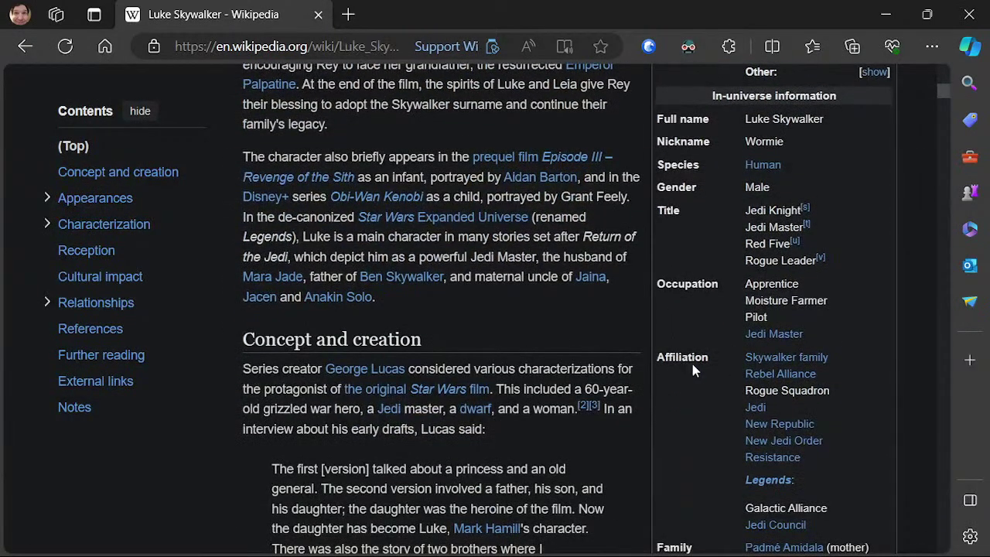
{"action": "scroll", "coordinate": [696, 360], "scroll_direction": "down", "scroll_amount": 1}
{"action": "left_click", "coordinate": [802, 286]}
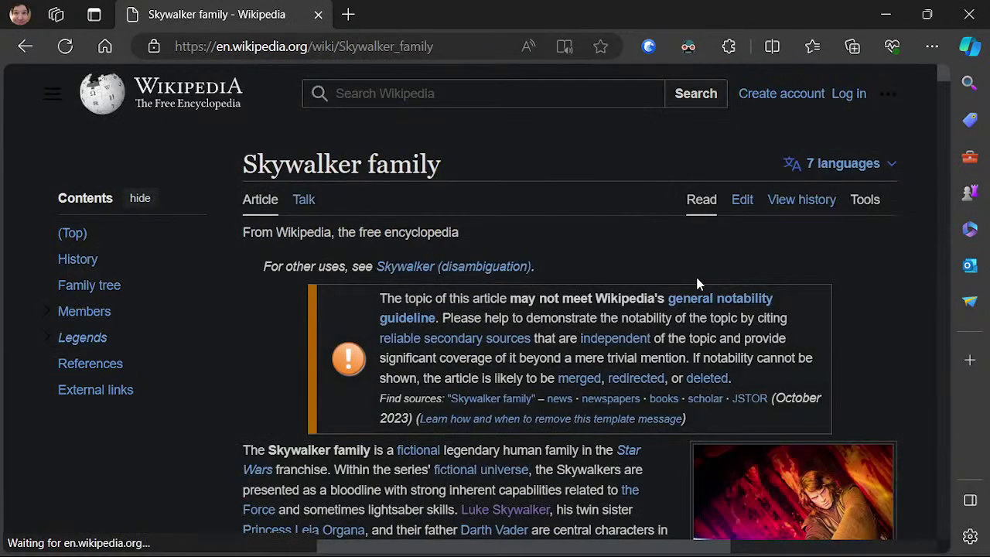
{"action": "scroll", "coordinate": [690, 289], "scroll_direction": "down", "scroll_amount": 10}
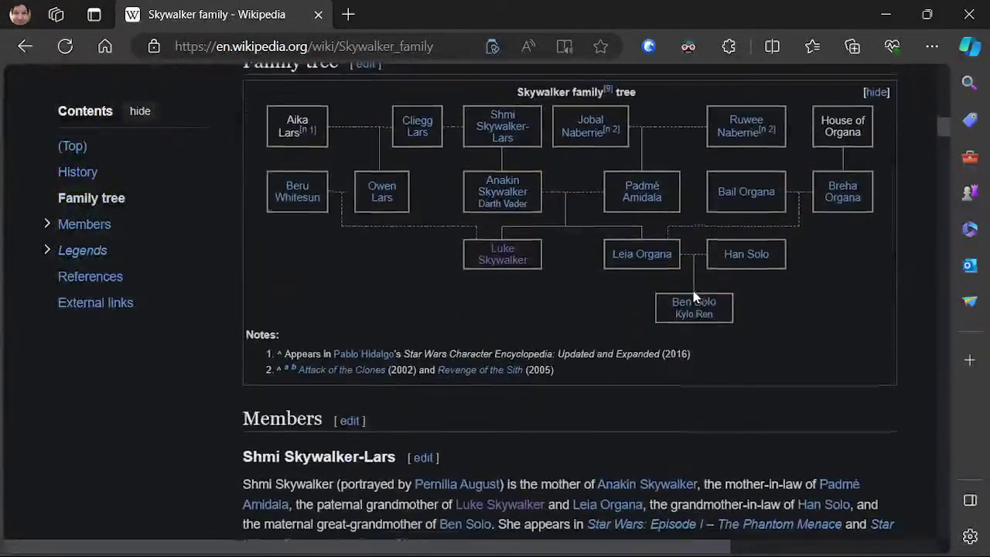
{"action": "scroll", "coordinate": [691, 286], "scroll_direction": "up", "scroll_amount": 2}
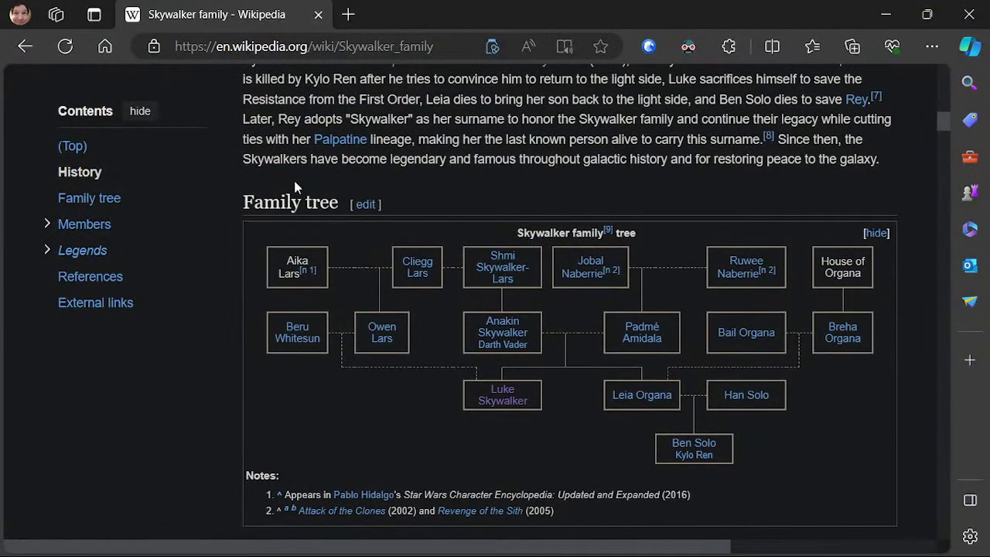
{"action": "key", "text": "super"}
- Snip the Wikipedia Family tree box with Snipping Tool and paste it into the Skywalker note
{"action": "type", "text": "sn"}
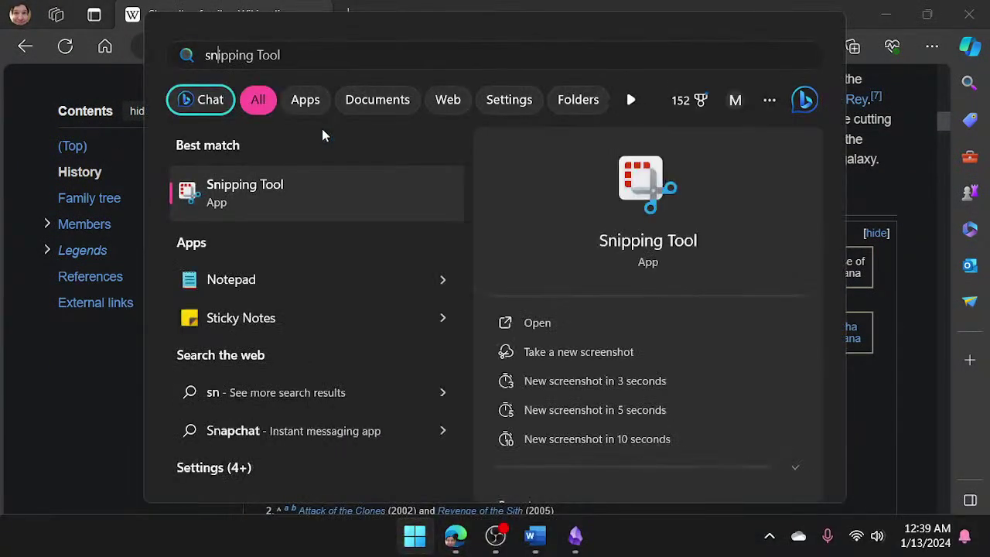
{"action": "left_click", "coordinate": [255, 195]}
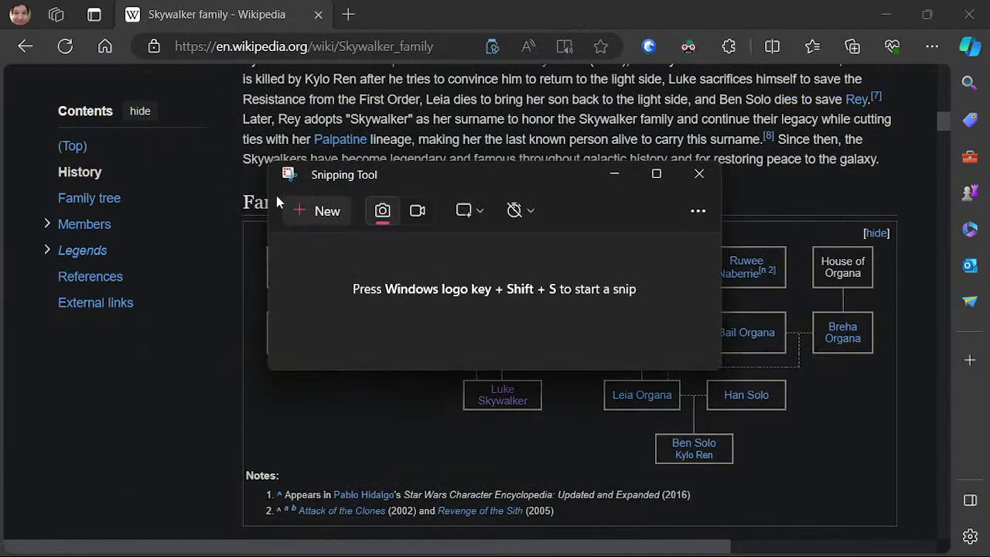
{"action": "left_click", "coordinate": [323, 211]}
{"action": "left_click_drag", "start_coordinate": [237, 184], "coordinate": [899, 534]}
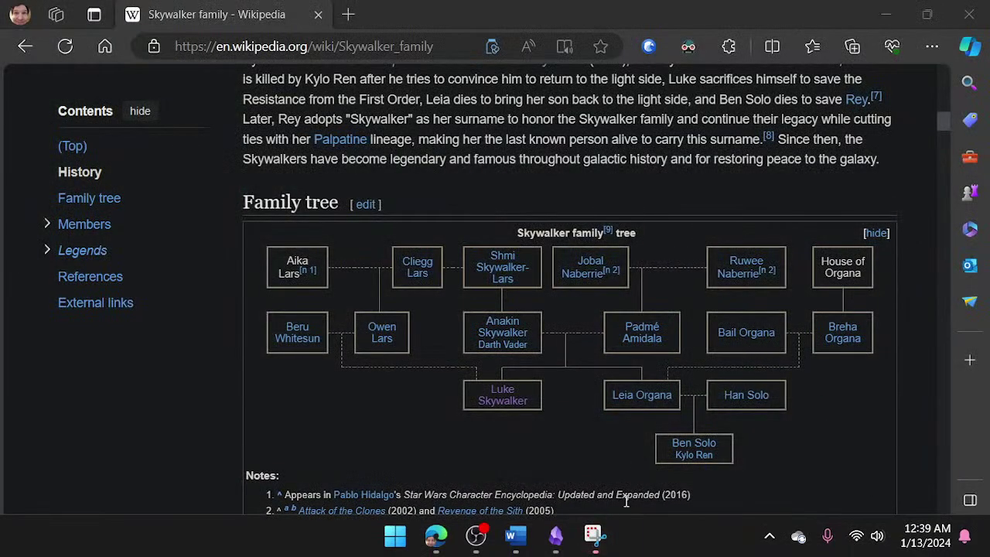
{"action": "left_click", "coordinate": [556, 537]}
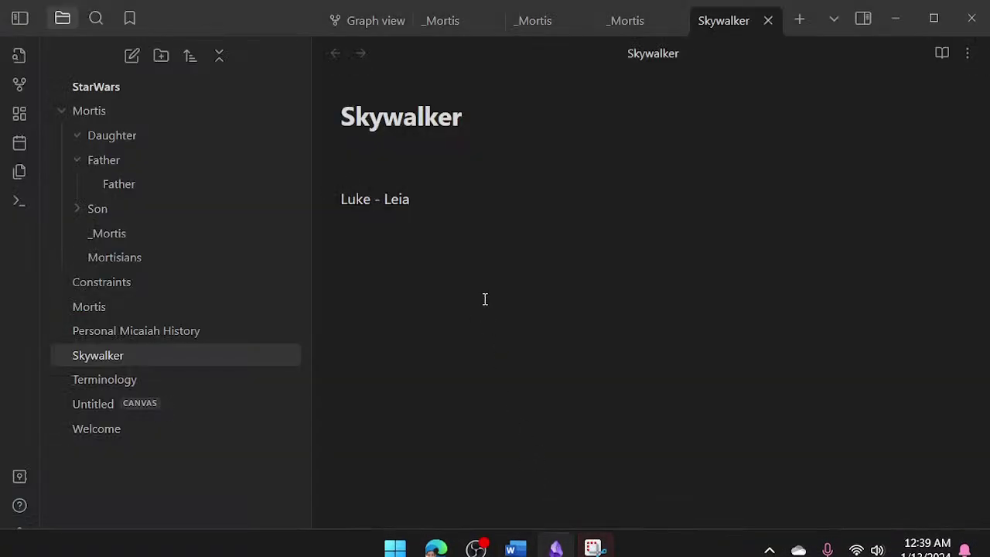
{"action": "type", "text": "![[Pasted image 20240113003938.png]]"}
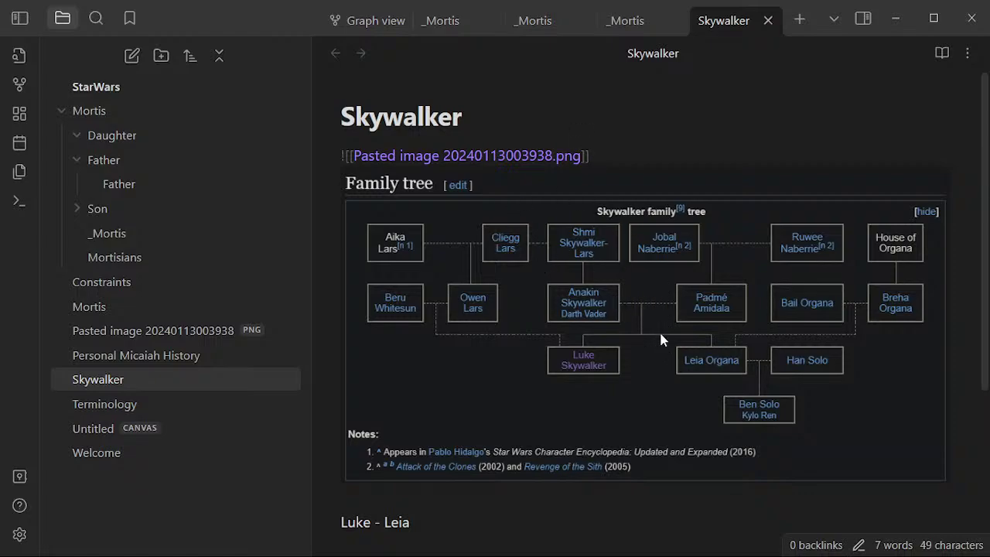
- Add the line 'HISTORY of LUKE' above the family tree image in the Skywalker note
{"action": "scroll", "coordinate": [660, 338], "scroll_direction": "down", "scroll_amount": 2}
{"action": "scroll", "coordinate": [661, 338], "scroll_direction": "up", "scroll_amount": 2}
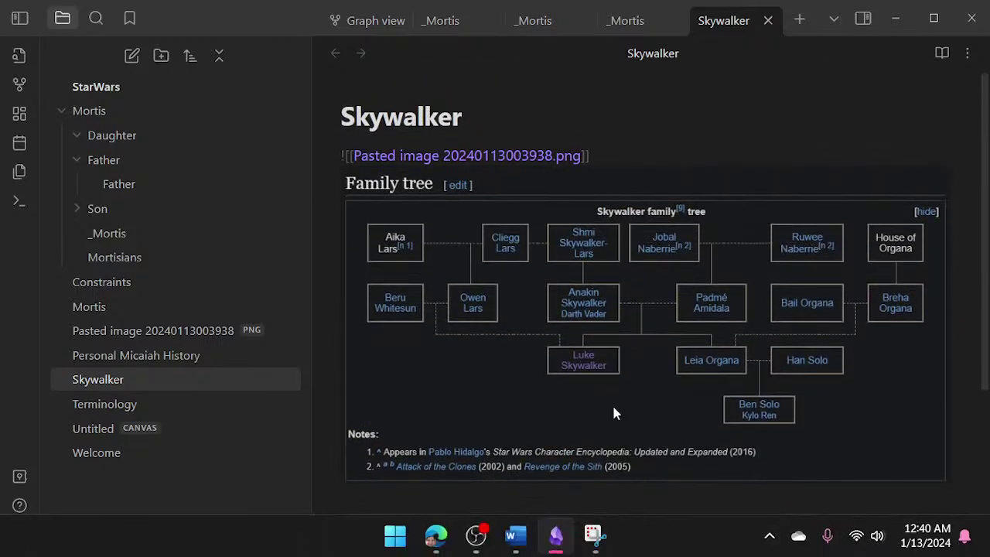
{"action": "key", "text": "alt+space"}
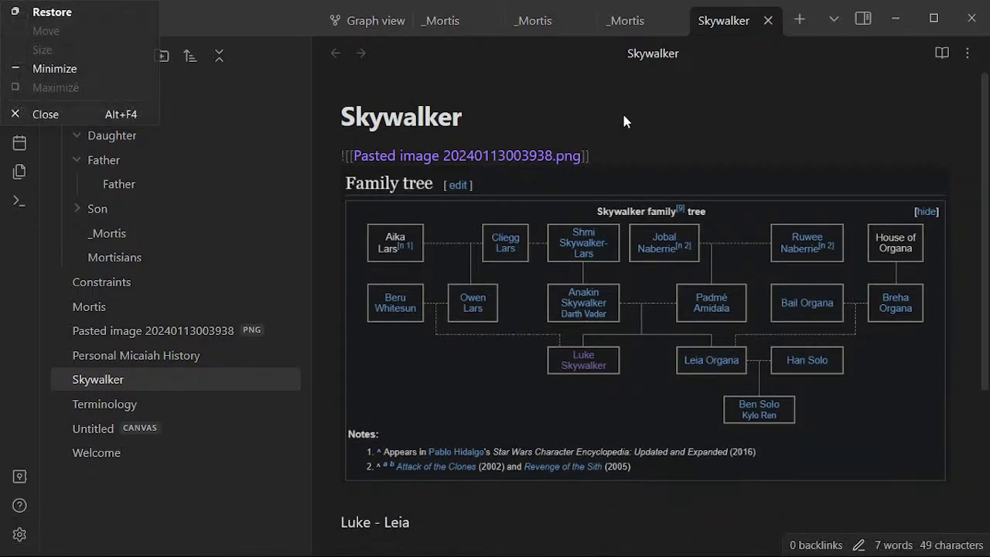
{"action": "key", "text": "Escape"}
{"action": "key", "text": "Home"}
{"action": "key", "text": "Return"}
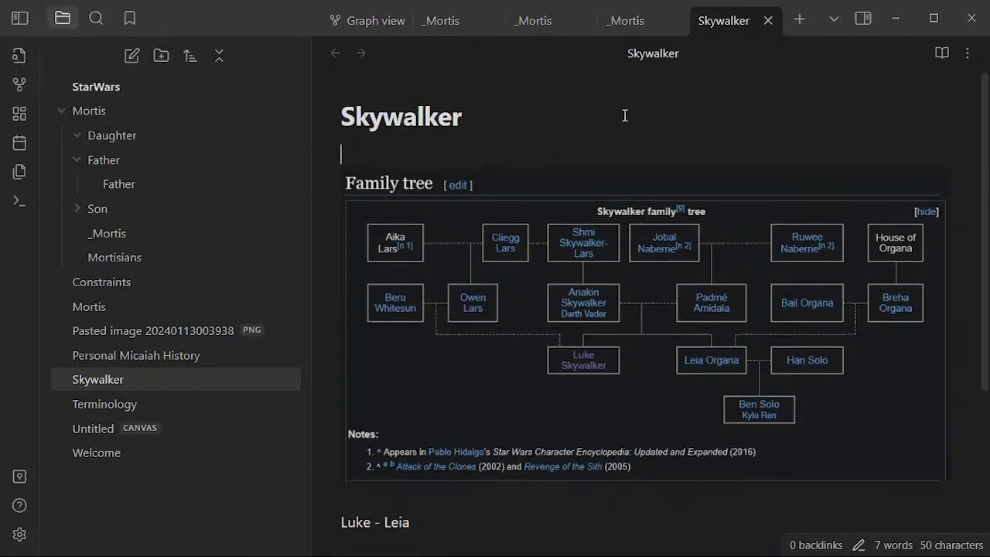
{"action": "type", "text": "HISTORY of LUke"}
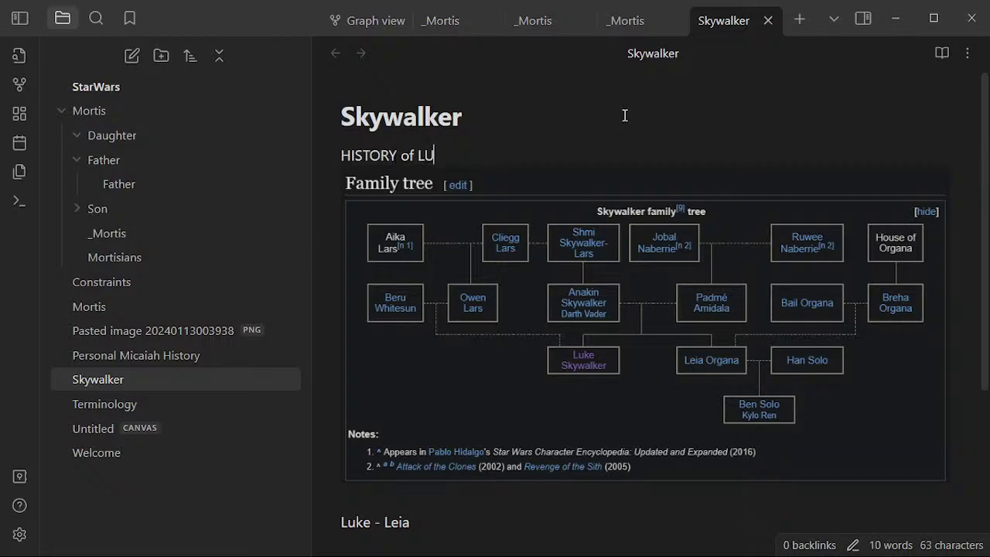
{"action": "key", "text": "Return"}
{"action": "key", "text": "BackSpace"}
{"action": "key", "text": "BackSpace"}
{"action": "key", "text": "BackSpace"}
{"action": "type", "text": "KE"}
{"action": "key", "text": "BackSpace"}
{"action": "type", "text": "E"}
{"action": "key", "text": "Return"}
- Type 'BUT Odi-one Kenobi has a BROTHER out there?' on the line beneath it
{"action": "type", "text": "BUT O"}
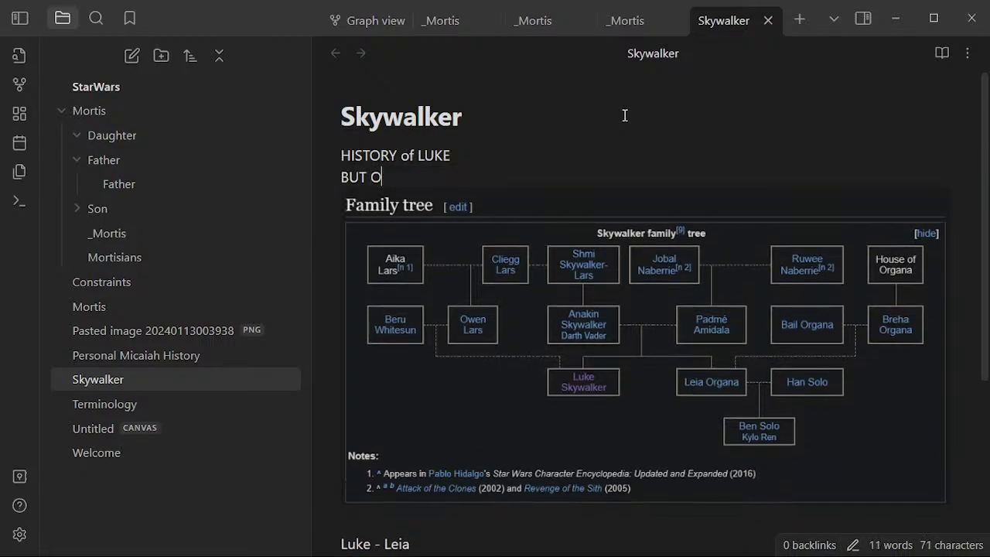
{"action": "type", "text": "di-one K"}
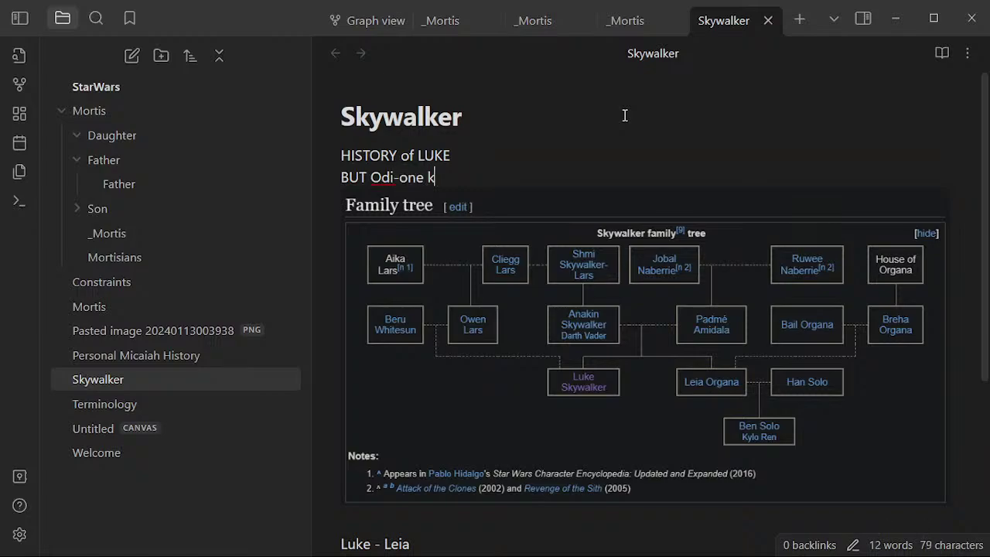
{"action": "type", "text": "enobi ah"}
{"action": "key", "text": "BackSpace"}
{"action": "key", "text": "BackSpace"}
{"action": "type", "text": "has a BR"}
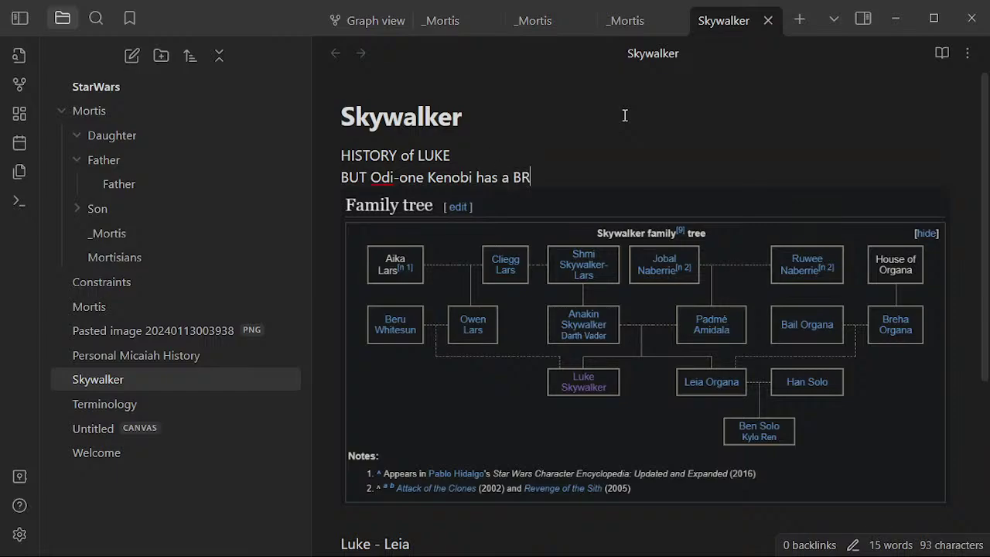
{"action": "key", "text": "BackSpace"}
{"action": "type", "text": "ROTHER "}
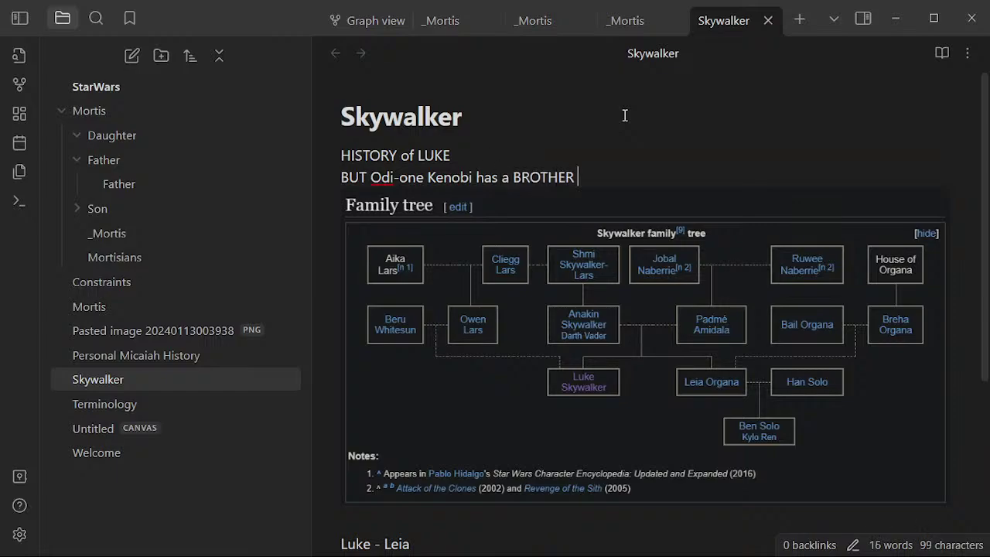
{"action": "type", "text": "out there?"}
{"action": "key", "text": "Return"}
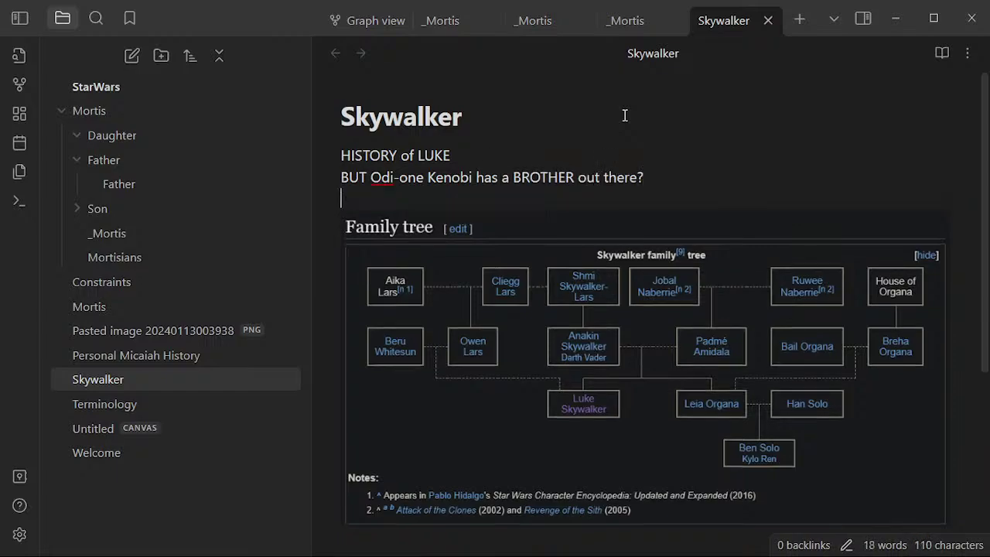
- Insert a blank line above the Kenobi question and add 'Source:' below it
{"action": "key", "text": "Up"}
{"action": "key", "text": "Return"}
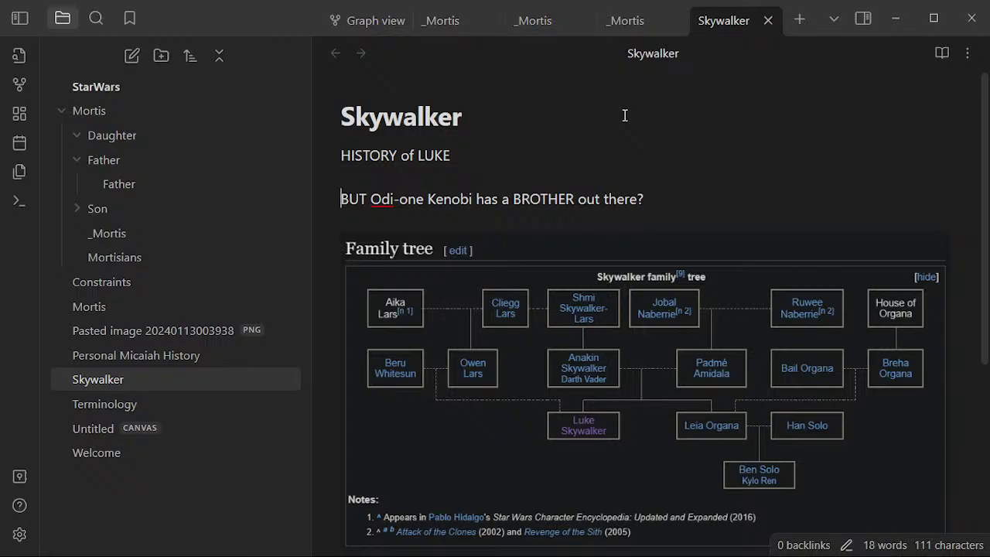
{"action": "key", "text": "End"}
{"action": "key", "text": "Return"}
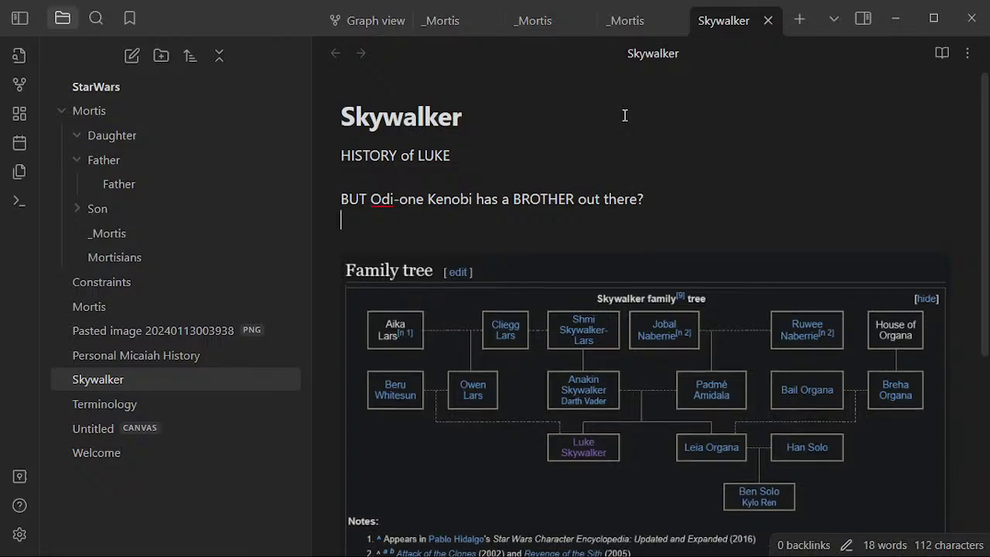
{"action": "type", "text": "Source:"}
{"action": "key", "text": "Return"}
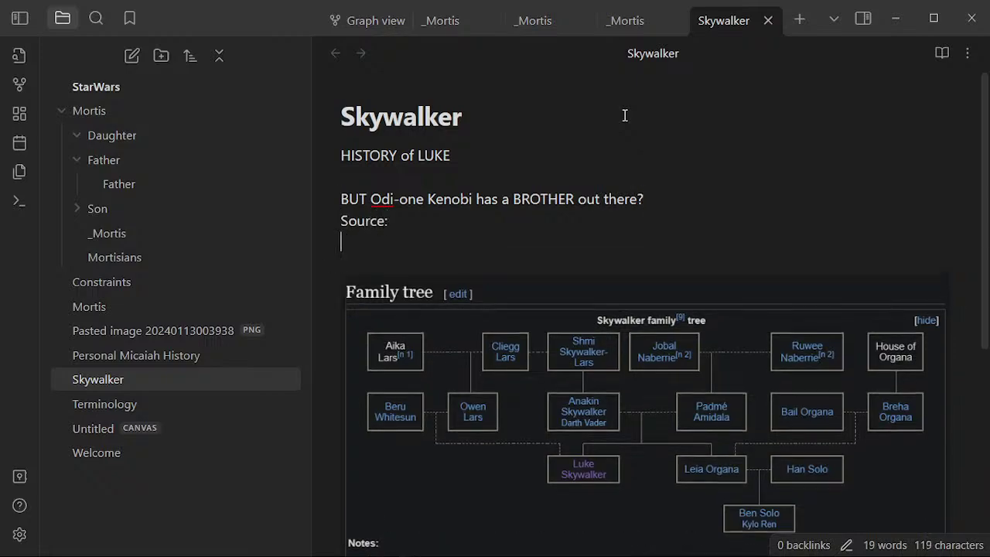
- Add the lines 'Information, WHY who what where. DF, GL, JF?' and '(NOT public information)'
{"action": "type", "text": "Information,"}
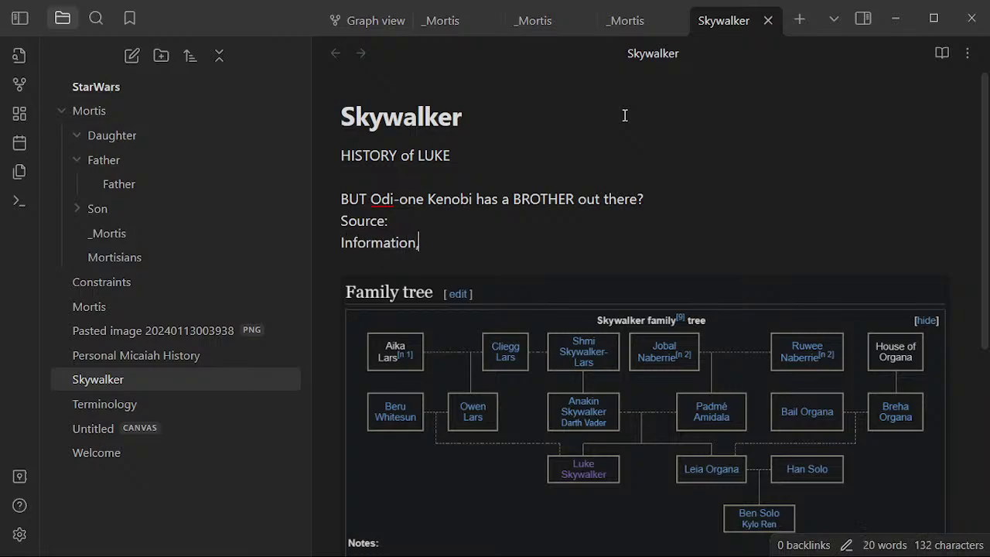
{"action": "type", "text": " WHY who what were?"}
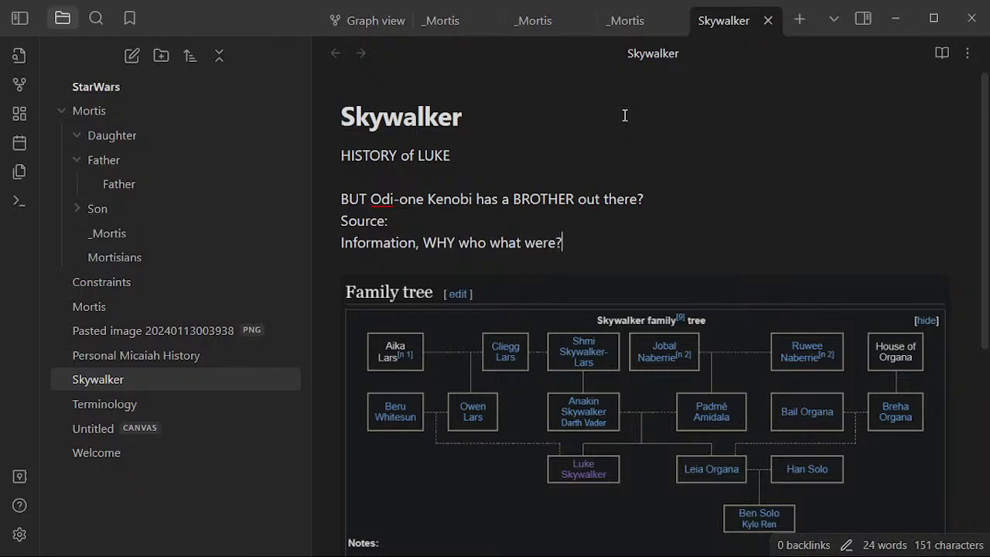
{"action": "key", "text": "Return"}
{"action": "key", "text": "BackSpace"}
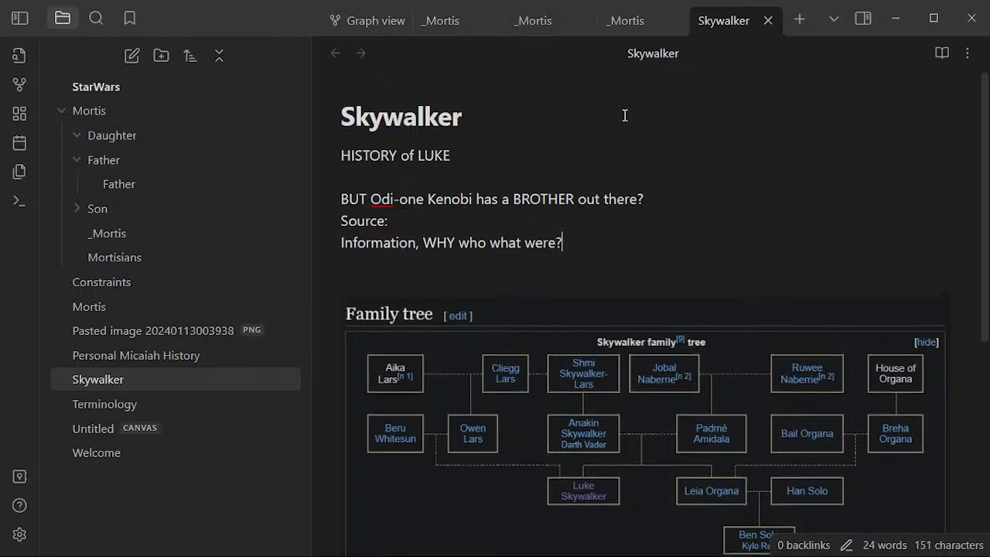
{"action": "key", "text": "BackSpace"}
{"action": "key", "text": "BackSpace"}
{"action": "key", "text": "BackSpace"}
{"action": "key", "text": "BackSpace"}
{"action": "type", "text": "here.  DF, GL"}
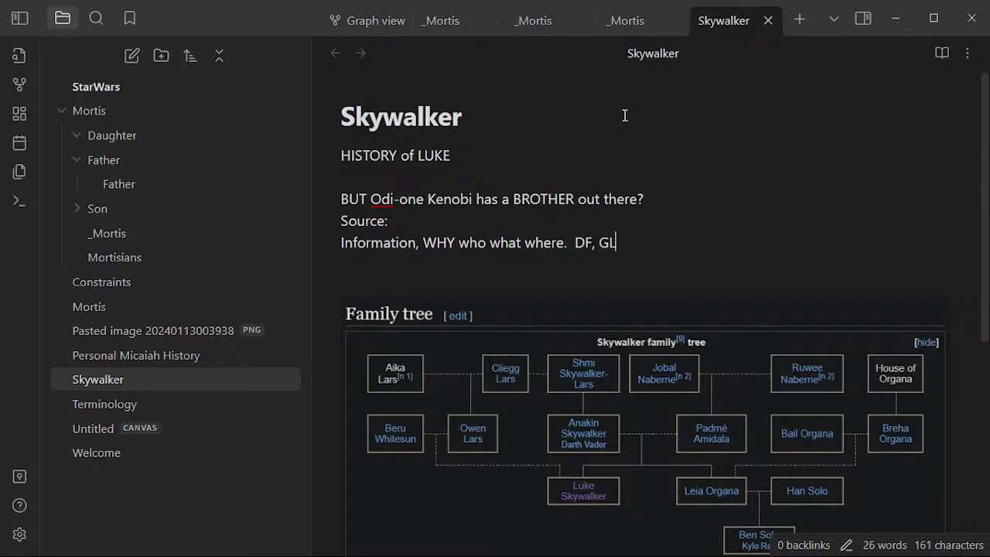
{"action": "type", "text": ", JF?"}
{"action": "key", "text": "Return"}
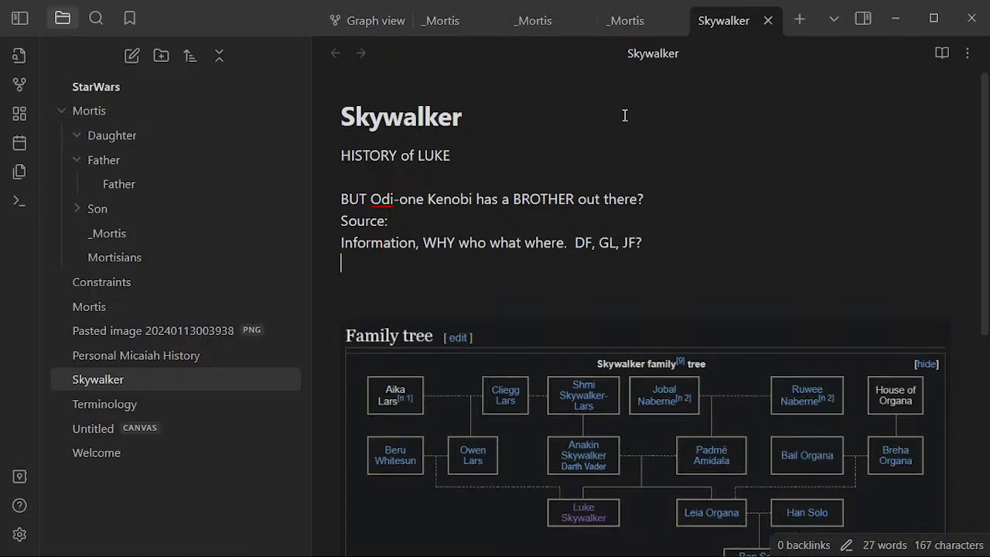
{"action": "type", "text": "("}
{"action": "type", "text": "NOT public finf"}
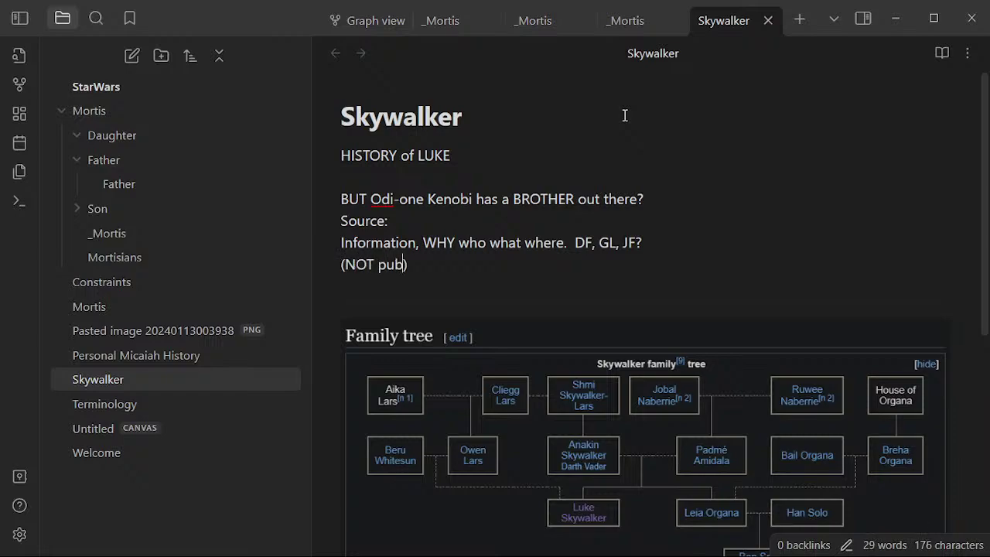
{"action": "key", "text": "BackSpace"}
{"action": "key", "text": "BackSpace"}
{"action": "key", "text": "BackSpace"}
{"action": "key", "text": "BackSpace"}
{"action": "type", "text": "information"}
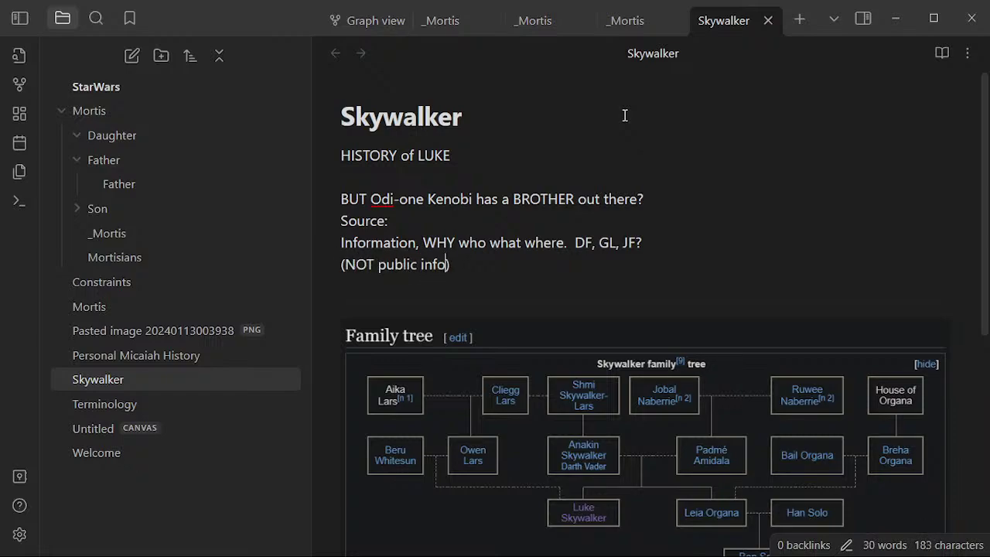
{"action": "key", "text": "Return"}
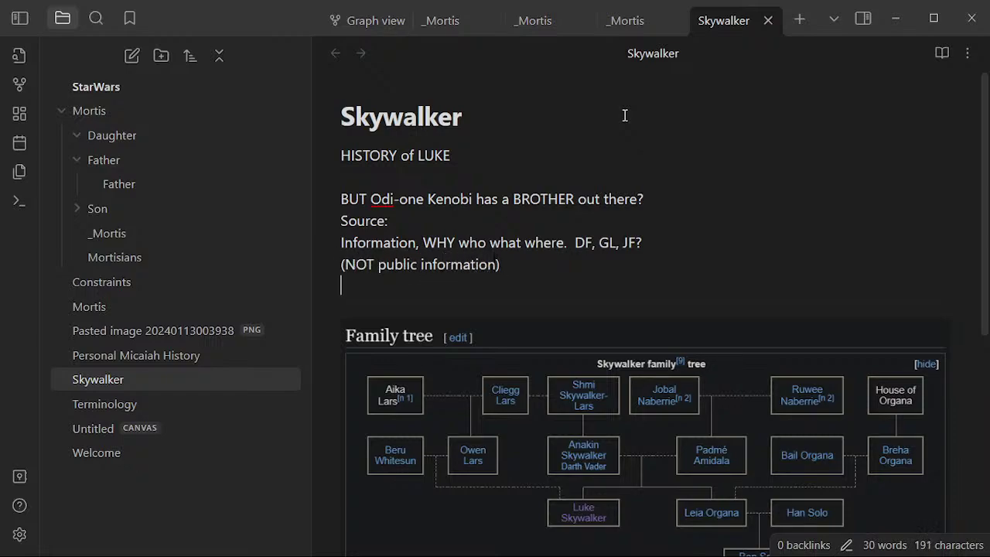
{"action": "type", "text": "="}
{"action": "key", "text": "BackSpace"}
{"action": "key", "text": "BackSpace"}
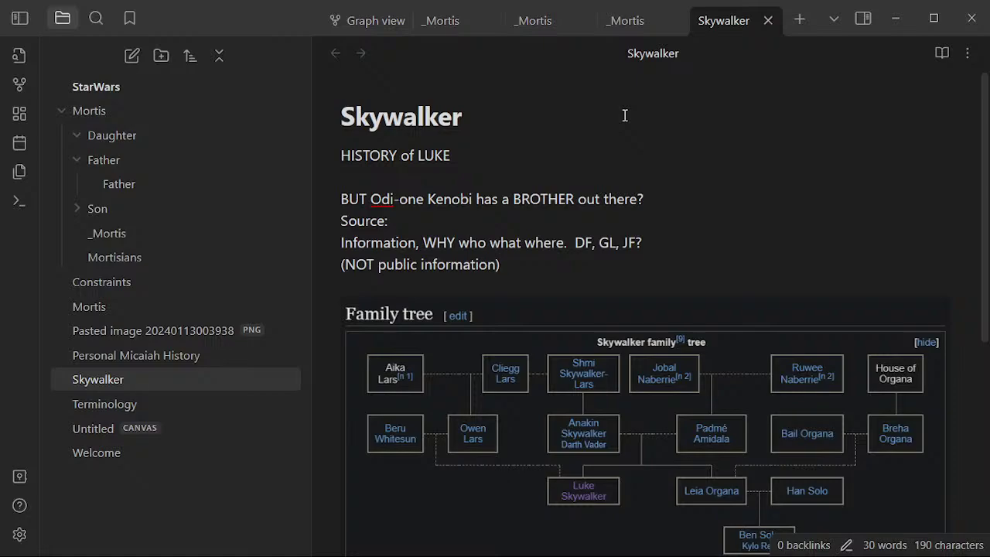
- Add and then remove an empty line above Information, leaving the note text unchanged
{"action": "key", "text": "Up"}
{"action": "key", "text": "Home"}
{"action": "key", "text": "Return"}
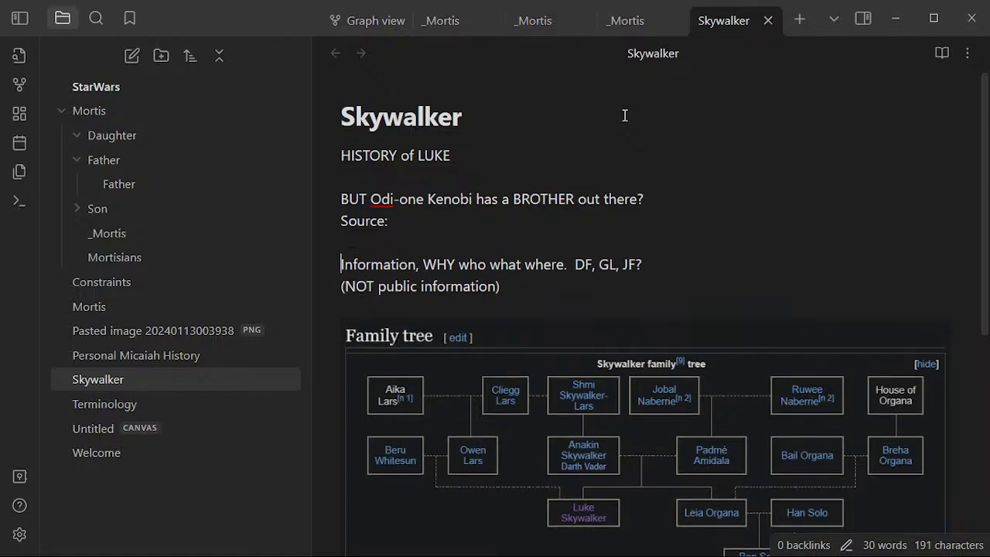
{"action": "key", "text": "Up"}
{"action": "key", "text": "BackSpace"}
{"action": "key", "text": "Up"}
{"action": "key", "text": "Up"}
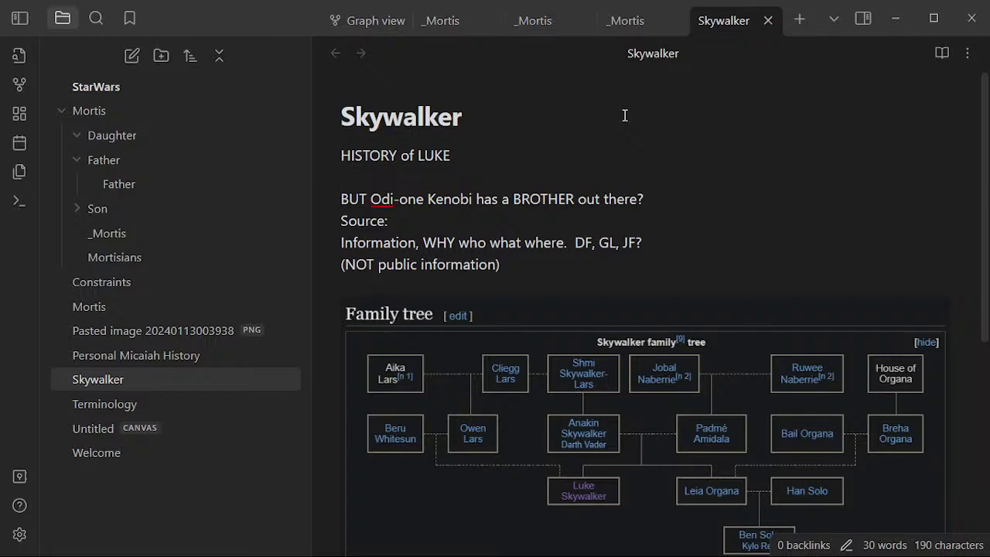
- Switch to Edge, close the Deus Ex wiki tab, then close the browser window
{"action": "key", "text": "alt+Tab"}
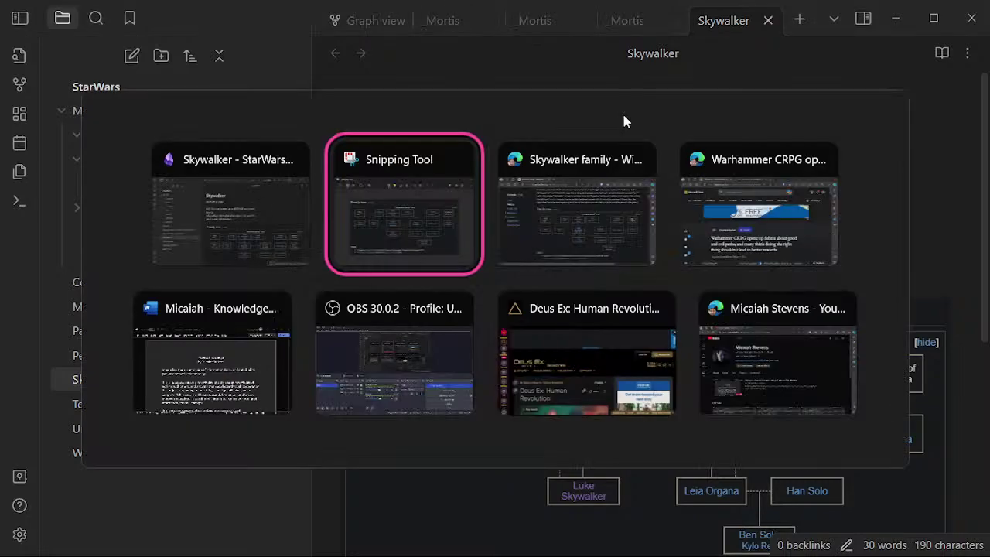
{"action": "key", "text": "alt+Tab"}
{"action": "key", "text": "alt+Tab"}
{"action": "key", "text": "alt+Tab"}
{"action": "key", "text": "alt+Tab"}
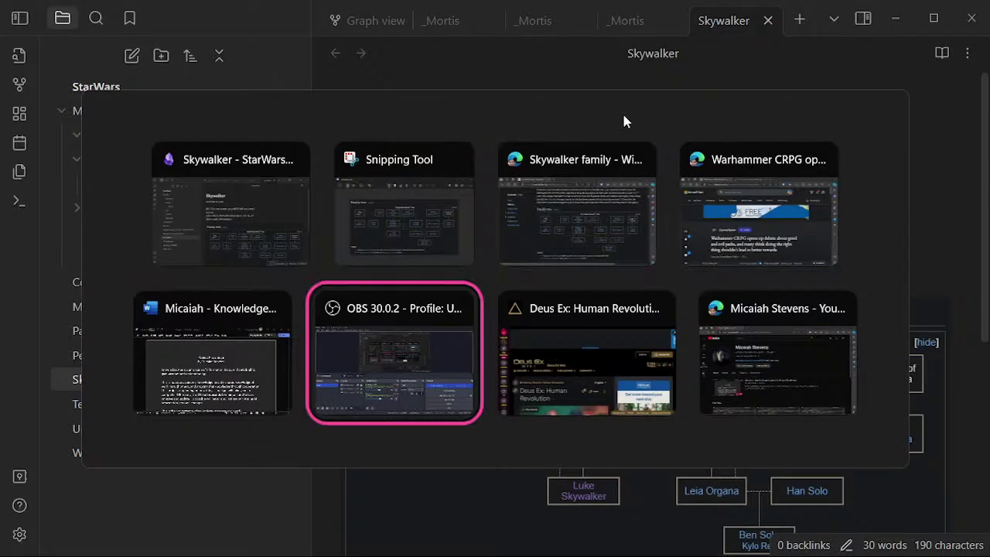
{"action": "key", "text": "alt+Tab"}
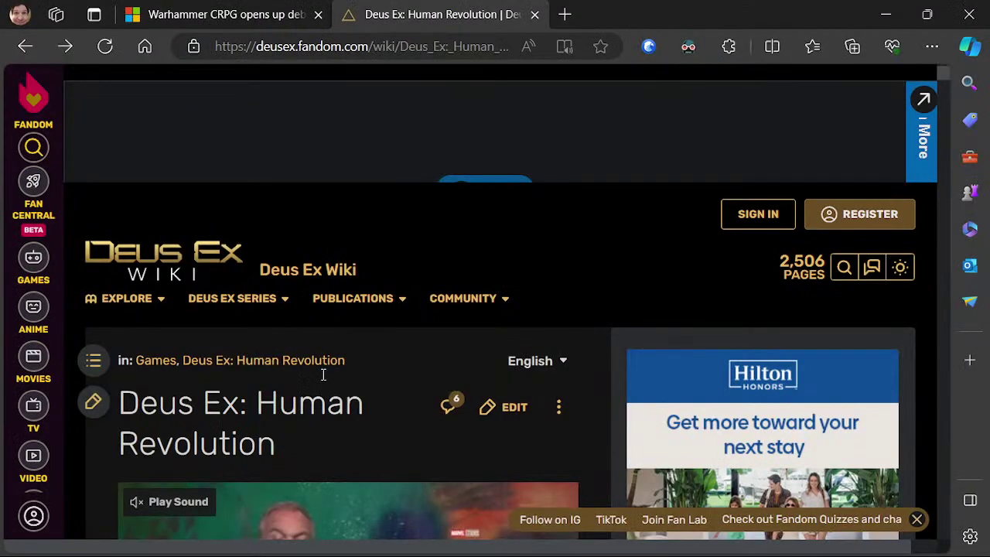
{"action": "scroll", "coordinate": [323, 374], "scroll_direction": "down", "scroll_amount": 3}
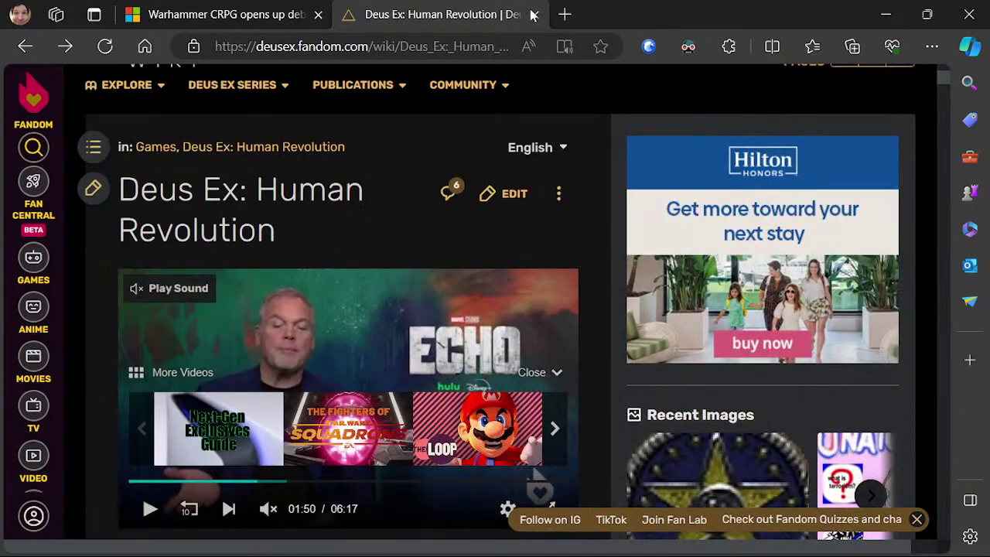
{"action": "left_click", "coordinate": [532, 14]}
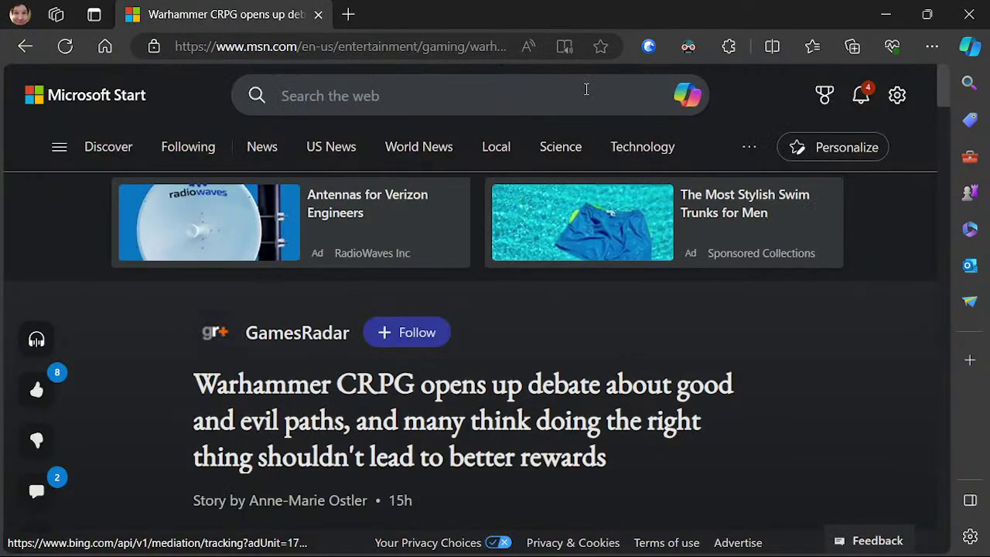
{"action": "left_click", "coordinate": [968, 14]}
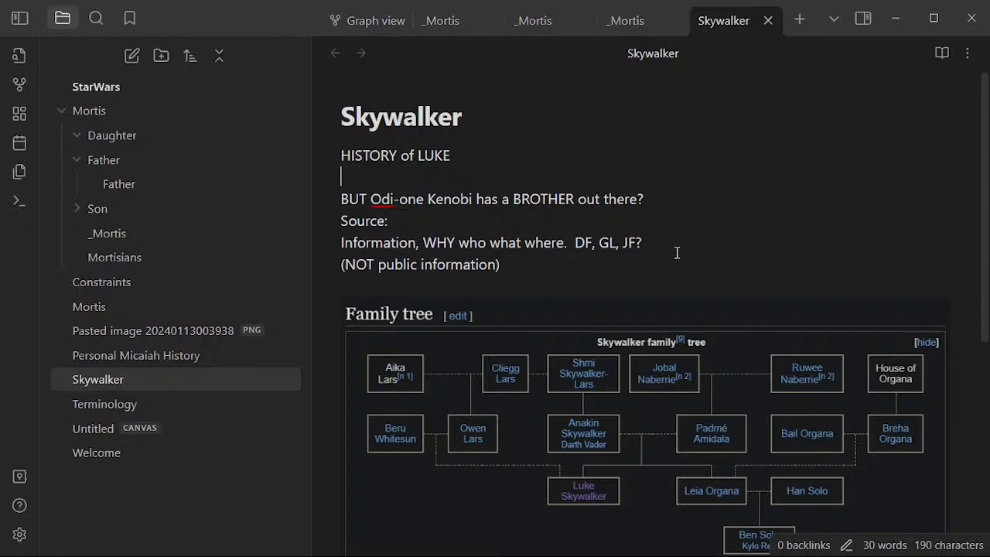
{"action": "scroll", "coordinate": [669, 270], "scroll_direction": "down", "scroll_amount": 5}
{"action": "scroll", "coordinate": [653, 288], "scroll_direction": "up", "scroll_amount": 5}
- Switch to the Knowledge document in Word and scroll down to the page 5 AI section
{"action": "mouse_move", "coordinate": [554, 512]}
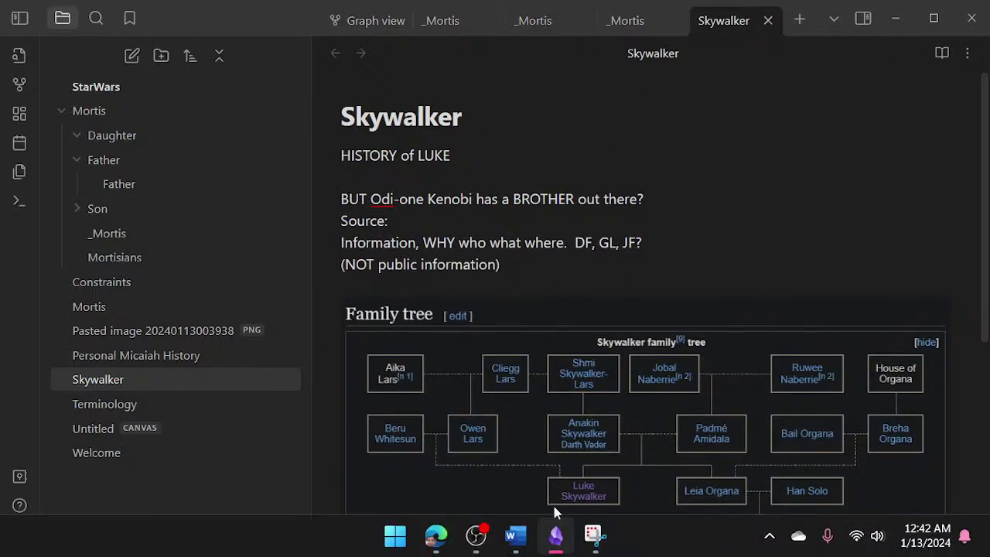
{"action": "left_click", "coordinate": [514, 535]}
{"action": "scroll", "coordinate": [466, 297], "scroll_direction": "down", "scroll_amount": 10}
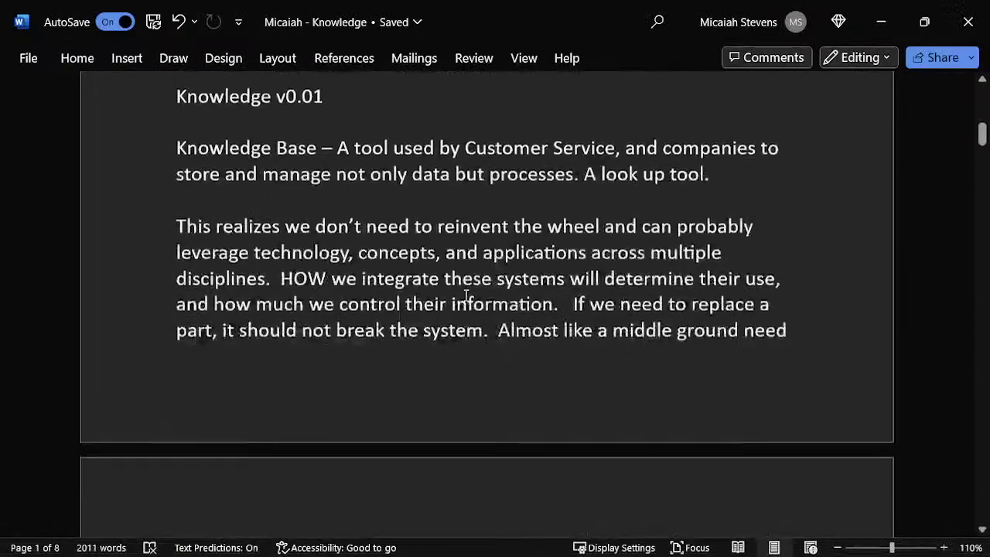
{"action": "scroll", "coordinate": [431, 280], "scroll_direction": "down", "scroll_amount": 15}
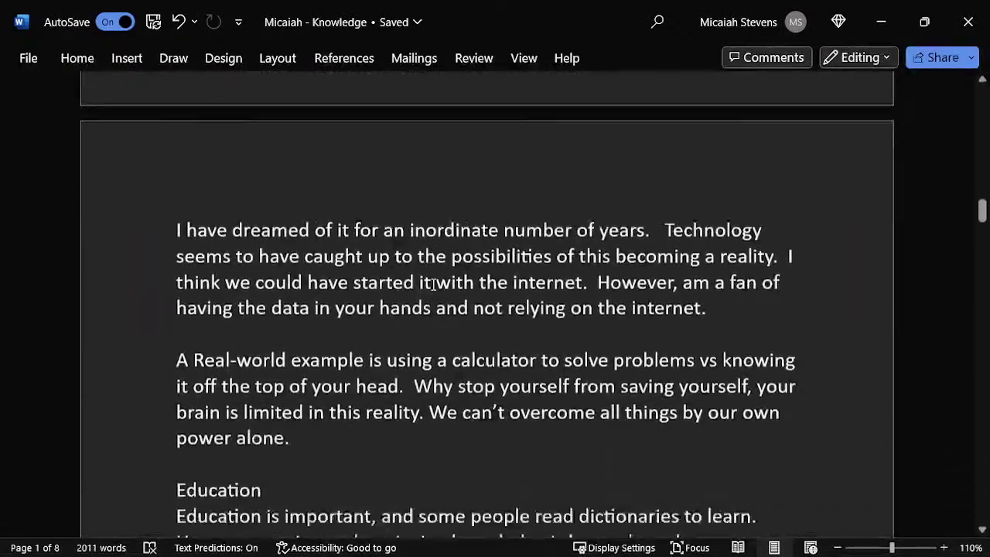
{"action": "scroll", "coordinate": [433, 283], "scroll_direction": "down", "scroll_amount": 15}
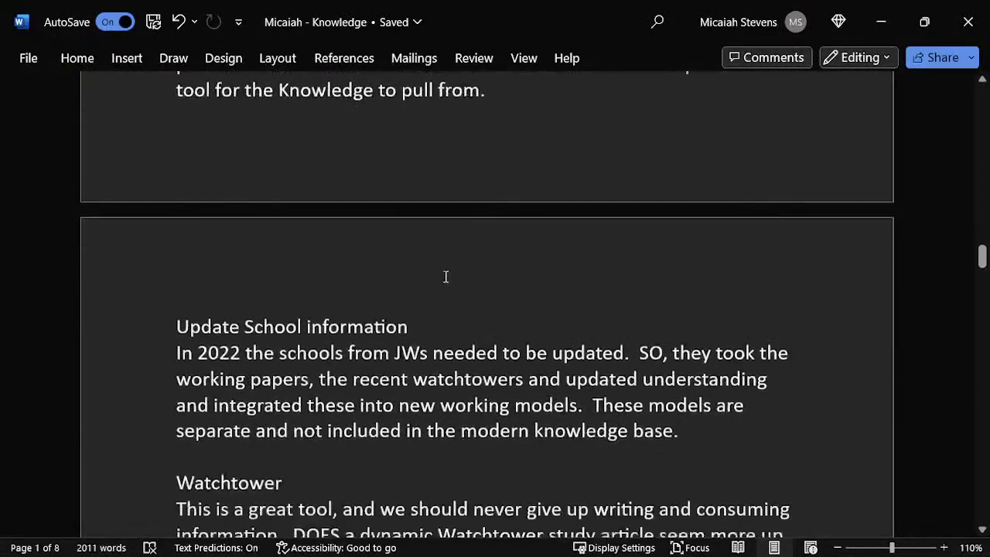
{"action": "scroll", "coordinate": [448, 272], "scroll_direction": "down", "scroll_amount": 15}
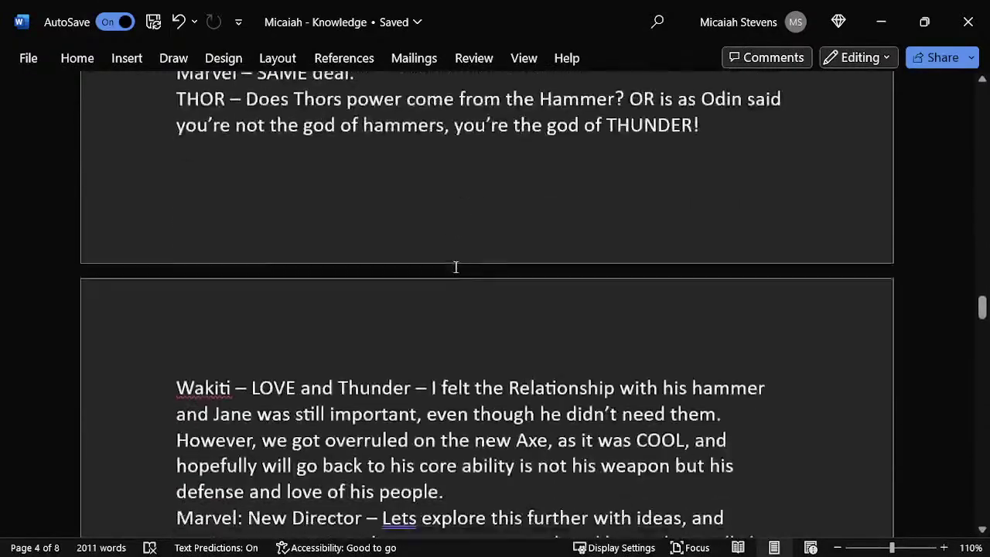
{"action": "scroll", "coordinate": [456, 266], "scroll_direction": "down", "scroll_amount": 15}
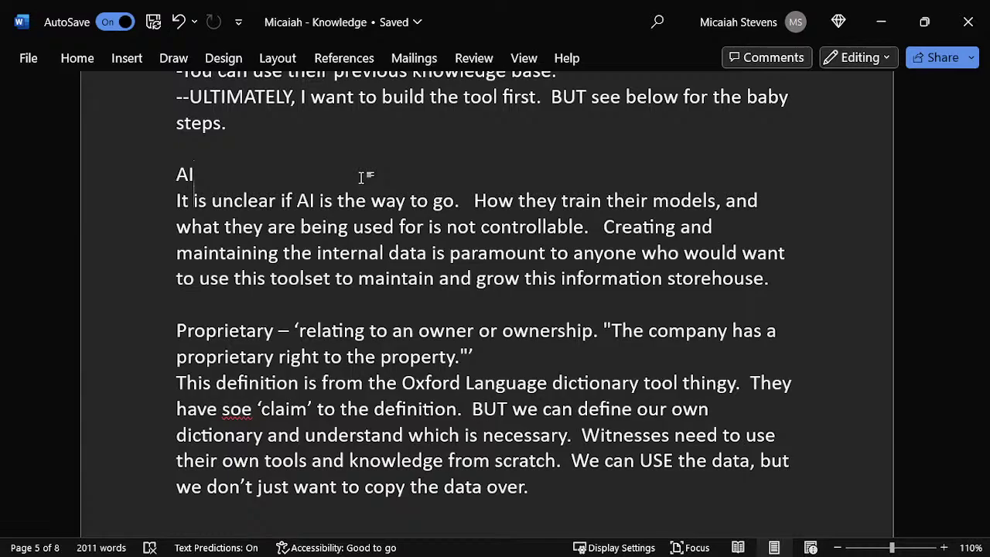
- After 'storehouse.', add the Chat GPT vector-of-attack sentence ending 'ENTIRE internal fandom to the internet.'
{"action": "key", "text": "Down"}
{"action": "key", "text": "Down"}
{"action": "key", "text": "Down"}
{"action": "key", "text": "End"}
{"action": "key", "text": "Return"}
{"action": "type", "text": "A vector of a"}
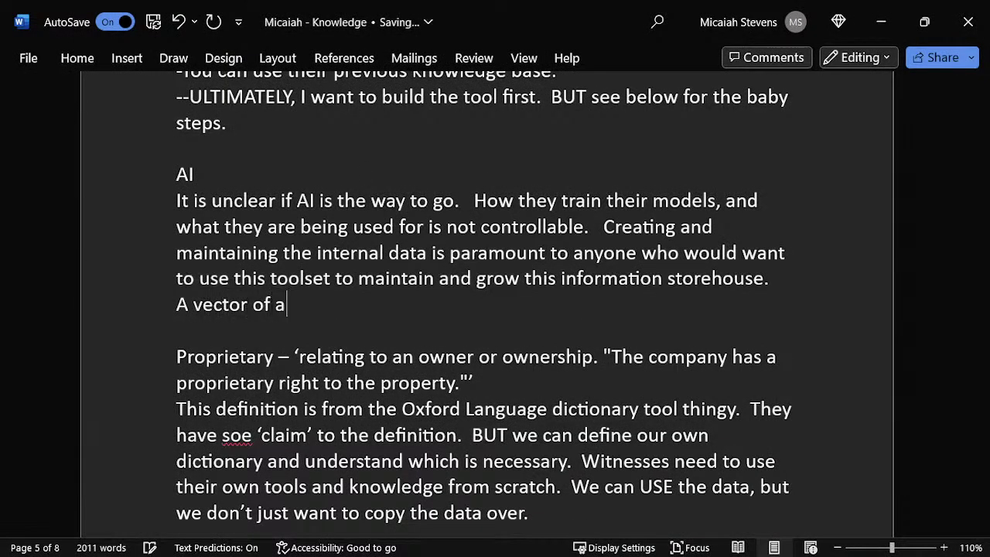
{"action": "type", "text": "ttack, is Ch"}
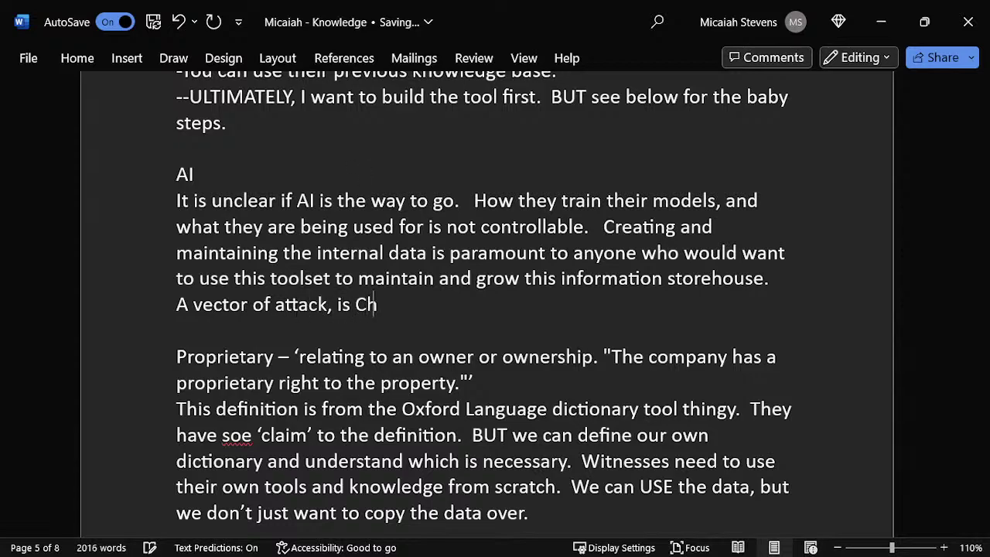
{"action": "type", "text": "at GPT is"}
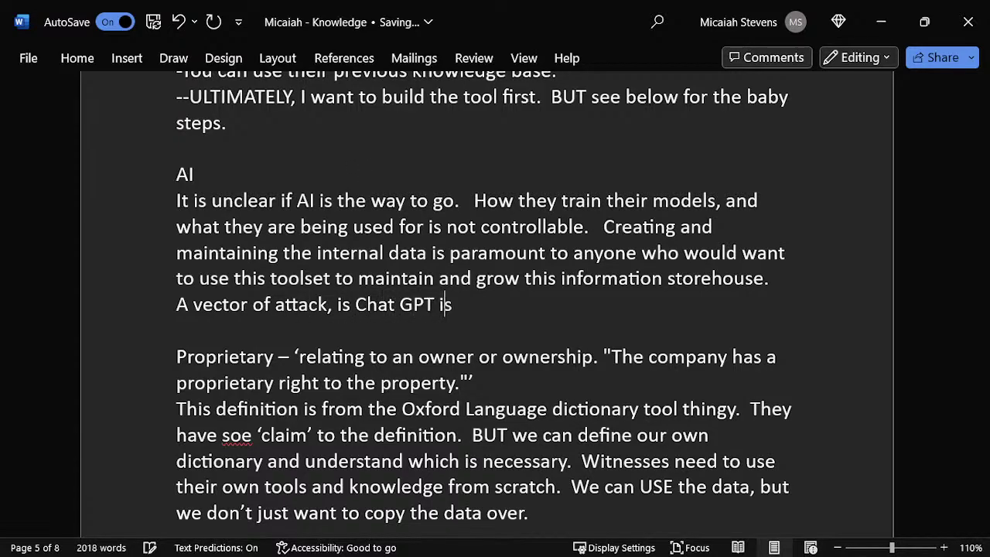
{"action": "type", "text": " used, we "}
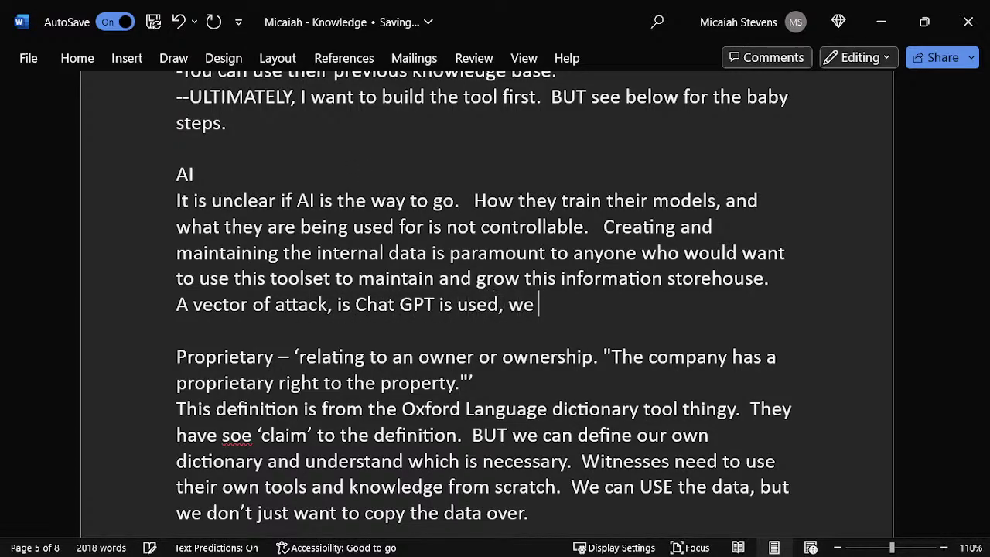
{"action": "type", "text": "NOW e"}
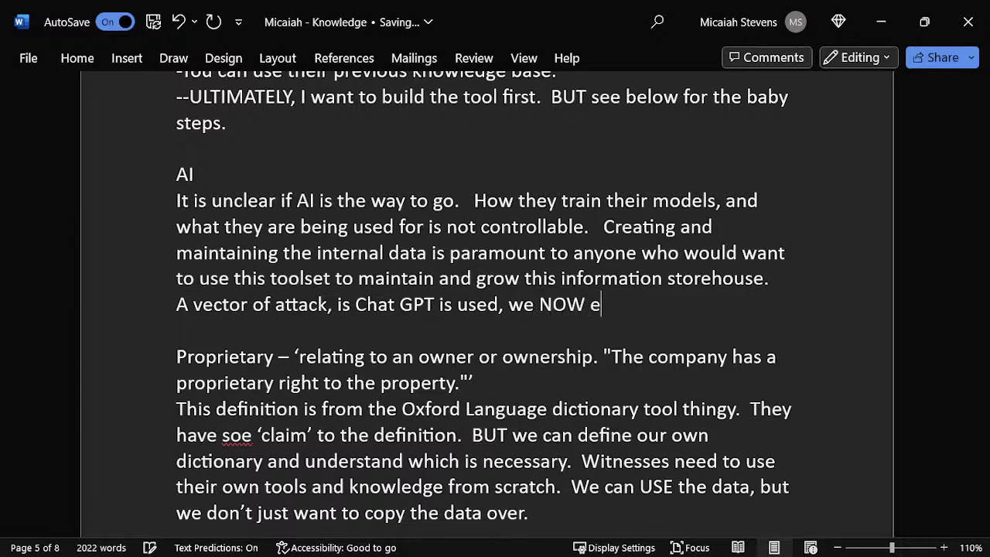
{"action": "type", "text": "xposed our ENTIRE d"}
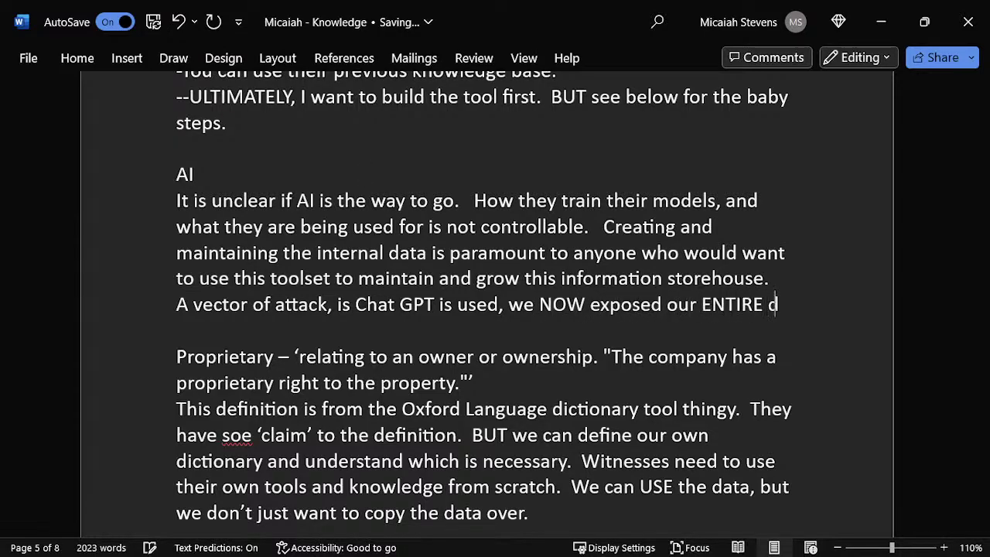
{"action": "key", "text": "BackSpace"}
{"action": "type", "text": "fandom"}
{"action": "key", "text": "BackSpace"}
{"action": "key", "text": "BackSpace"}
{"action": "key", "text": "BackSpace"}
{"action": "key", "text": "BackSpace"}
{"action": "key", "text": "BackSpace"}
{"action": "key", "text": "BackSpace"}
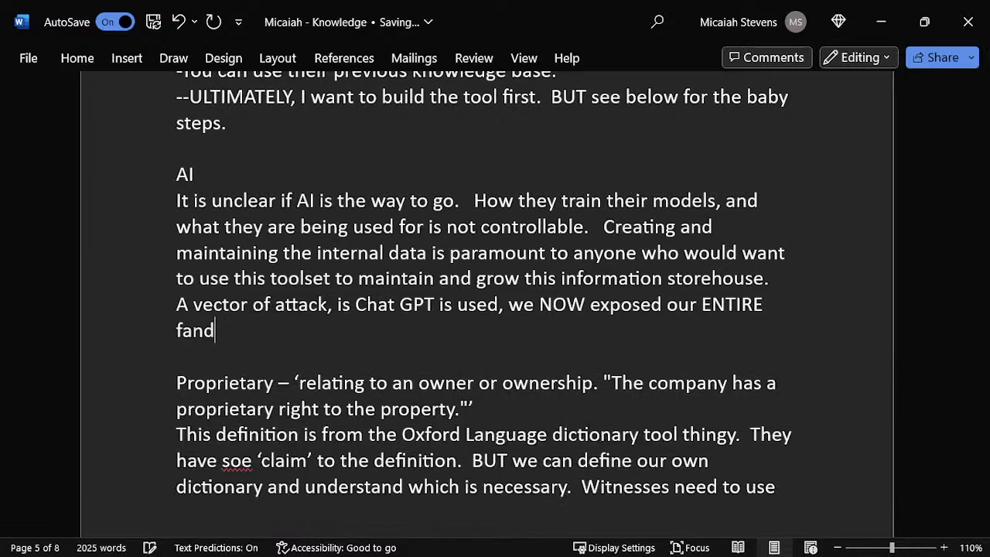
{"action": "type", "text": "internal "}
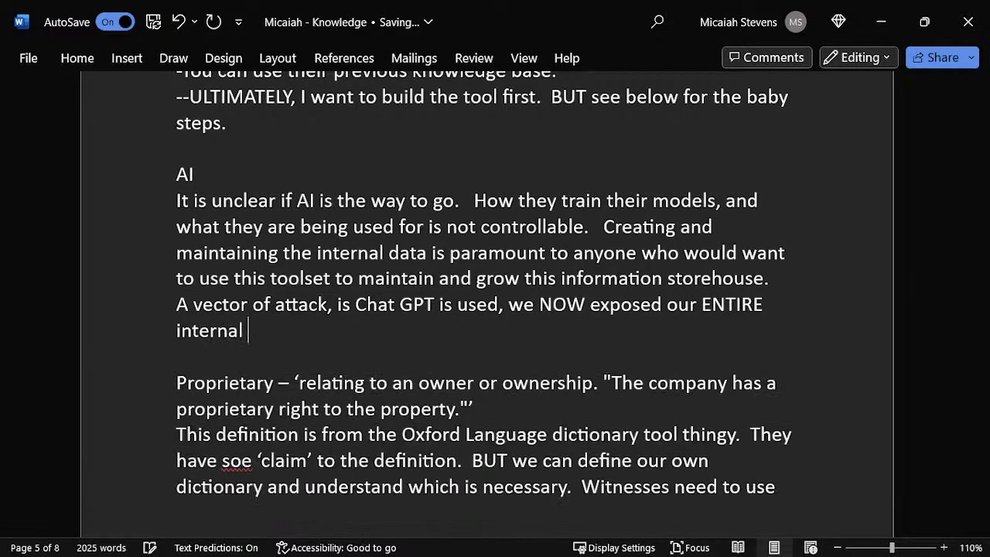
{"action": "type", "text": "fandom to the inte"}
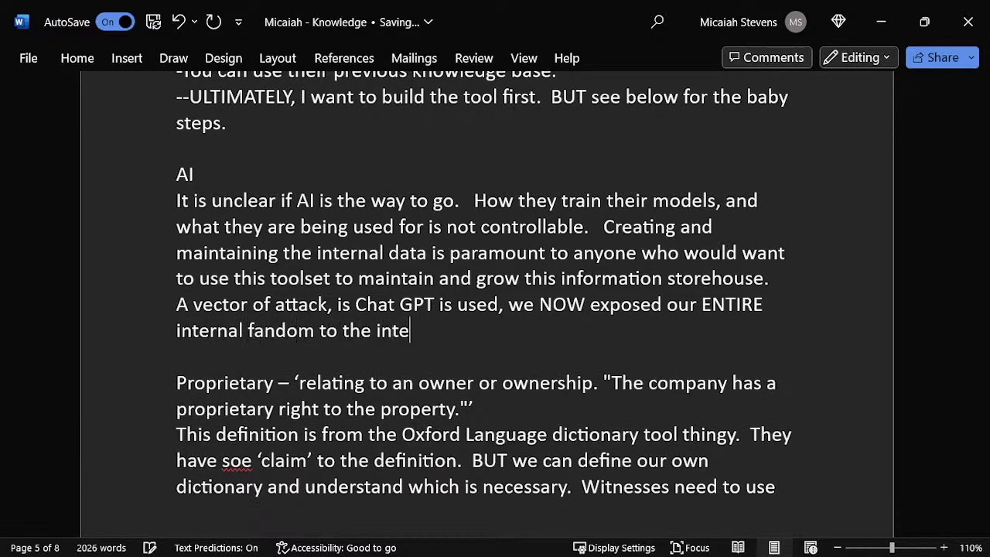
{"action": "key", "text": "BackSpace"}
{"action": "type", "text": "ernet."}
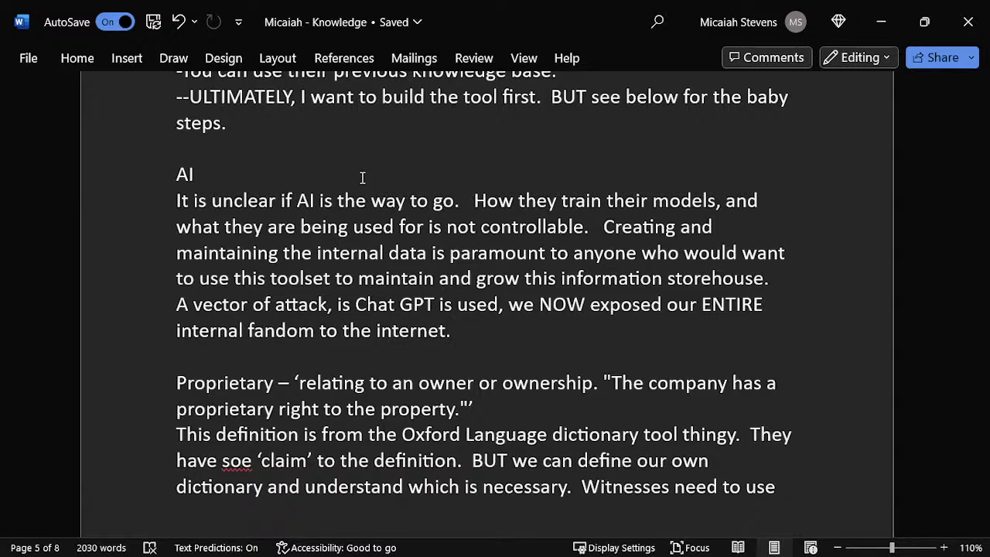
- Add the line 'Intranet vs Interter, vs Extranet' below the Chat GPT sentence
{"action": "key", "text": "Return"}
{"action": "type", "text": "INtra"}
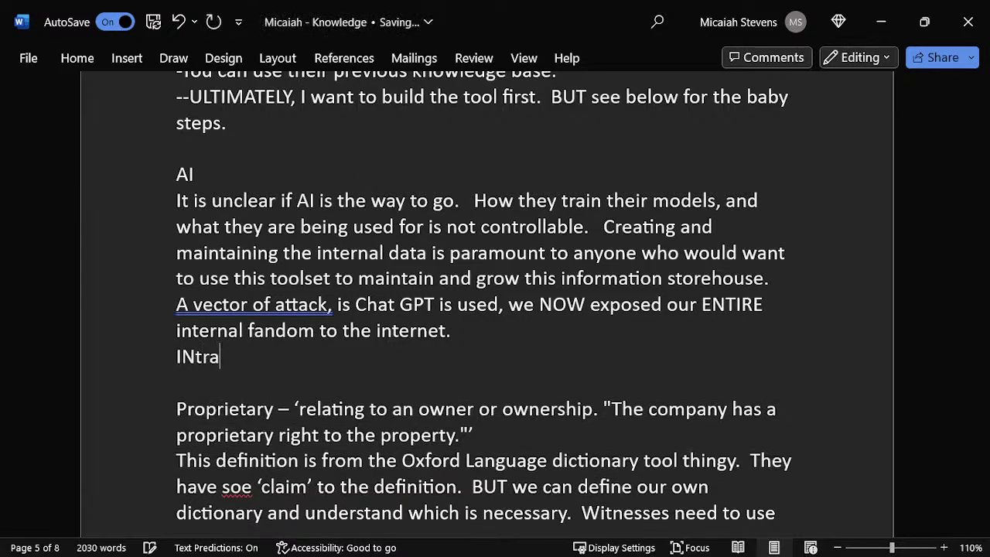
{"action": "key", "text": "BackSpace"}
{"action": "key", "text": "BackSpace"}
{"action": "key", "text": "BackSpace"}
{"action": "key", "text": "BackSpace"}
{"action": "type", "text": "nt"}
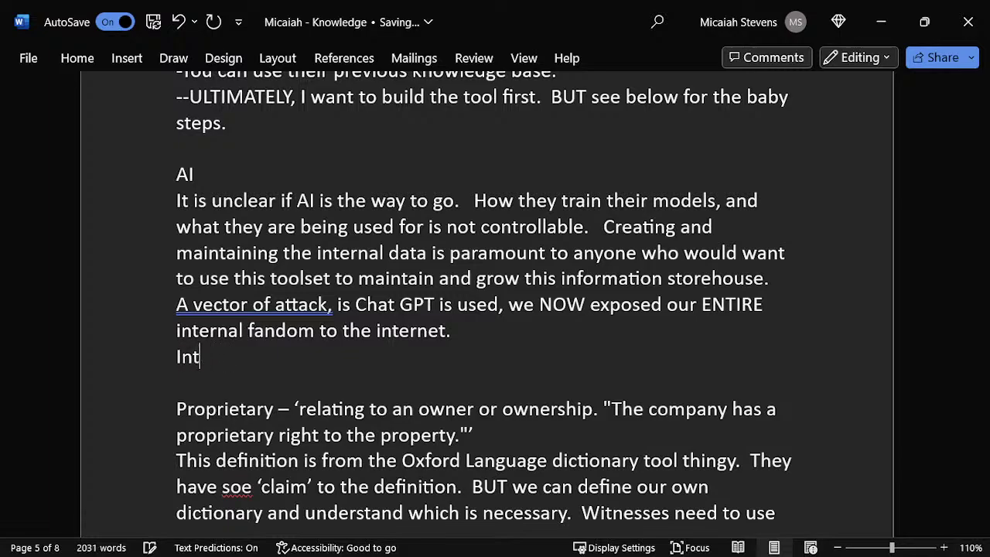
{"action": "type", "text": "ranet is"}
{"action": "key", "text": "BackSpace"}
{"action": "key", "text": "BackSpace"}
{"action": "key", "text": "BackSpace"}
{"action": "type", "text": "v"}
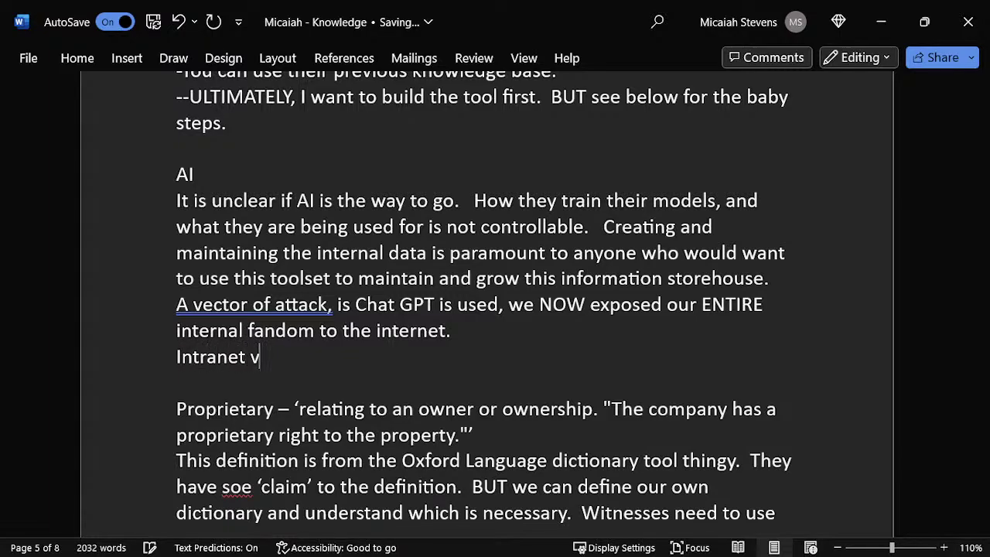
{"action": "type", "text": "s Interter, e"}
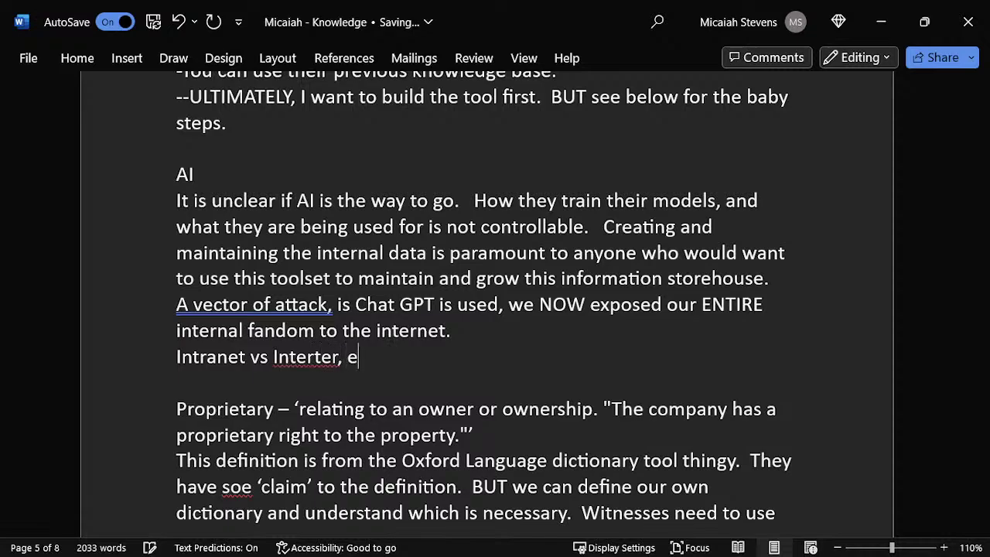
{"action": "key", "text": "BackSpace"}
{"action": "type", "text": "vs Ext"}
{"action": "key", "text": "BackSpace"}
{"action": "type", "text": "xtranet"}
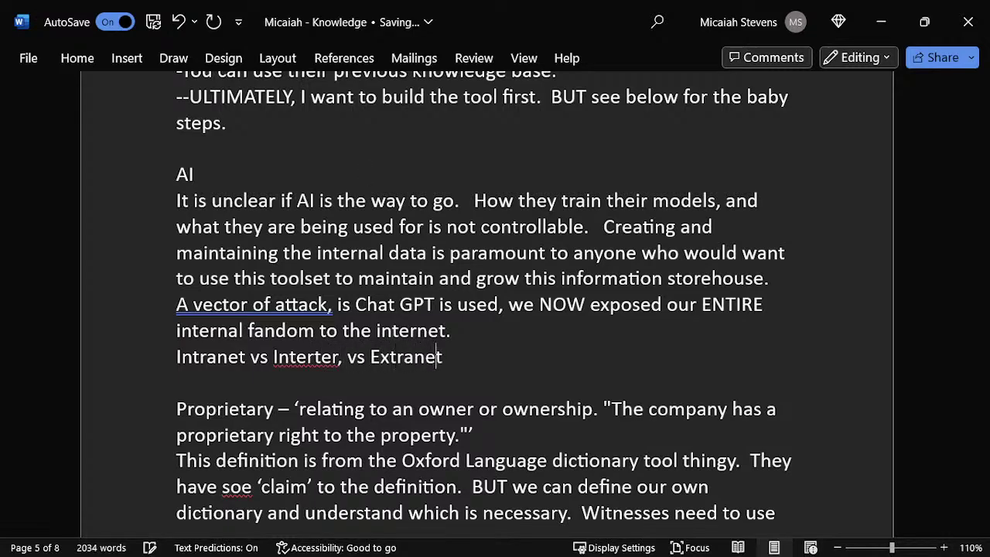
{"action": "key", "text": "Return"}
{"action": "key", "text": "BackSpace"}
- Add the line 'THIS really is on the Intranet' beneath the comparison
{"action": "key", "text": "Return"}
{"action": "type", "text": "THIS rea"}
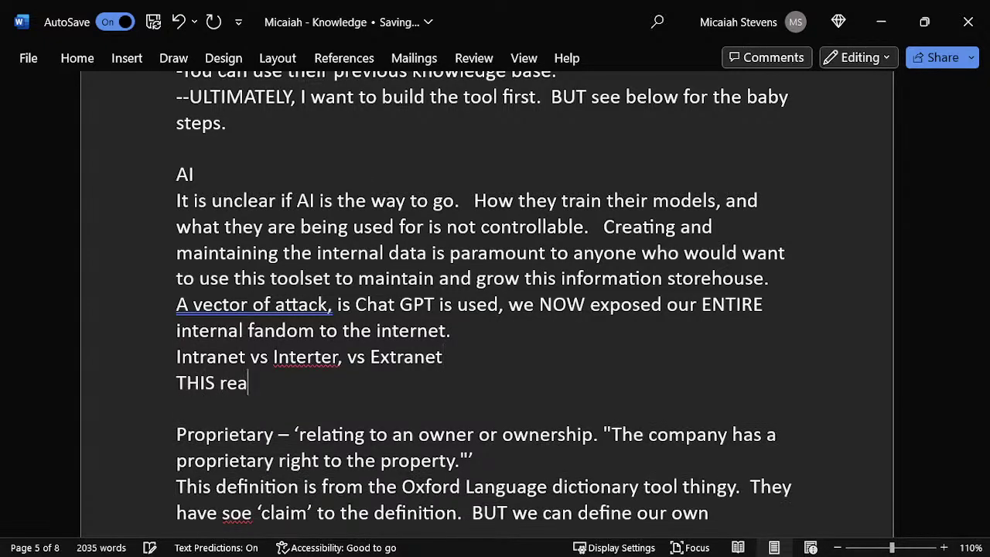
{"action": "type", "text": "lly is on the INtra"}
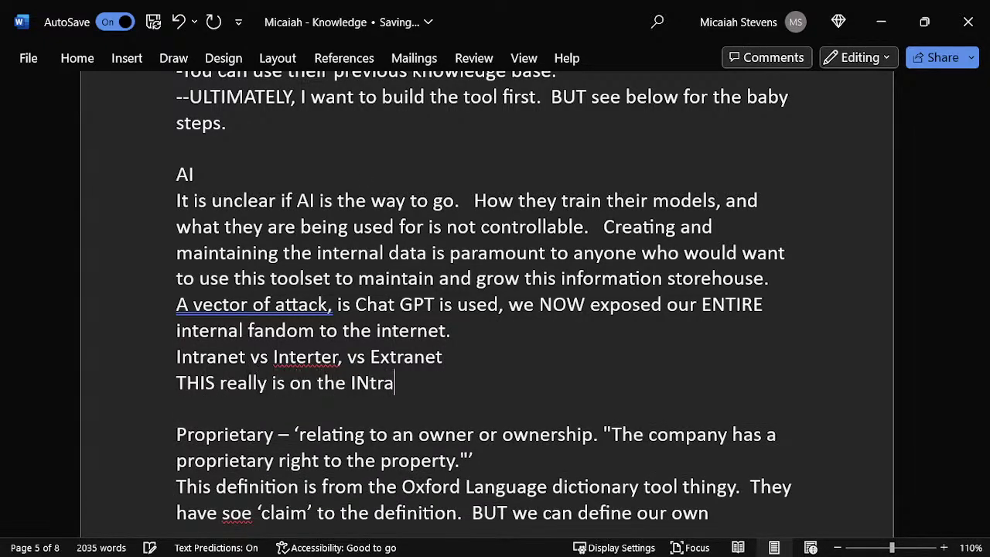
{"action": "key", "text": "BackSpace"}
{"action": "key", "text": "BackSpace"}
{"action": "key", "text": "BackSpace"}
{"action": "key", "text": "BackSpace"}
{"action": "type", "text": "tr"}
{"action": "key", "text": "BackSpace"}
{"action": "key", "text": "BackSpace"}
{"action": "type", "text": "ntran et"}
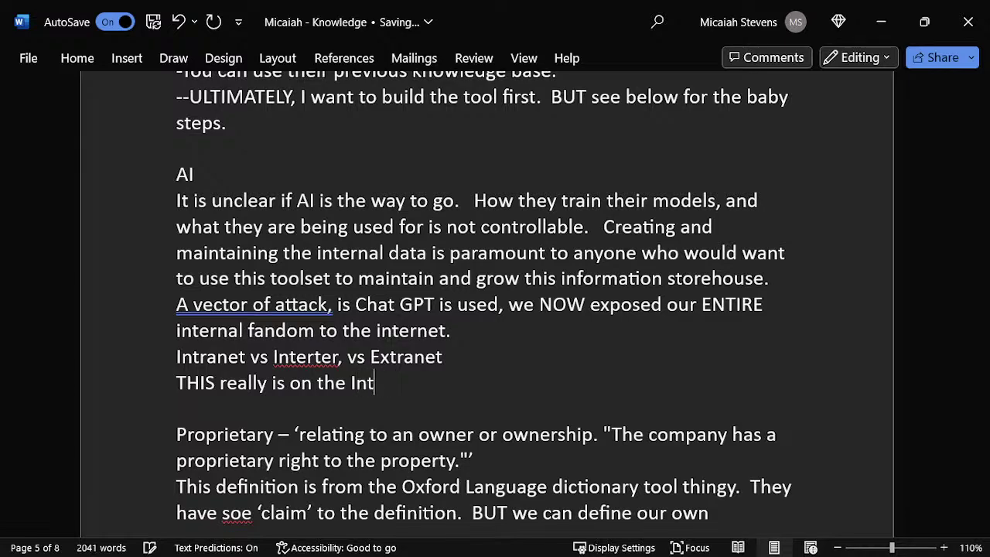
{"action": "key", "text": "BackSpace"}
{"action": "key", "text": "BackSpace"}
{"action": "key", "text": "BackSpace"}
{"action": "key", "text": "BackSpace"}
{"action": "type", "text": "net"}
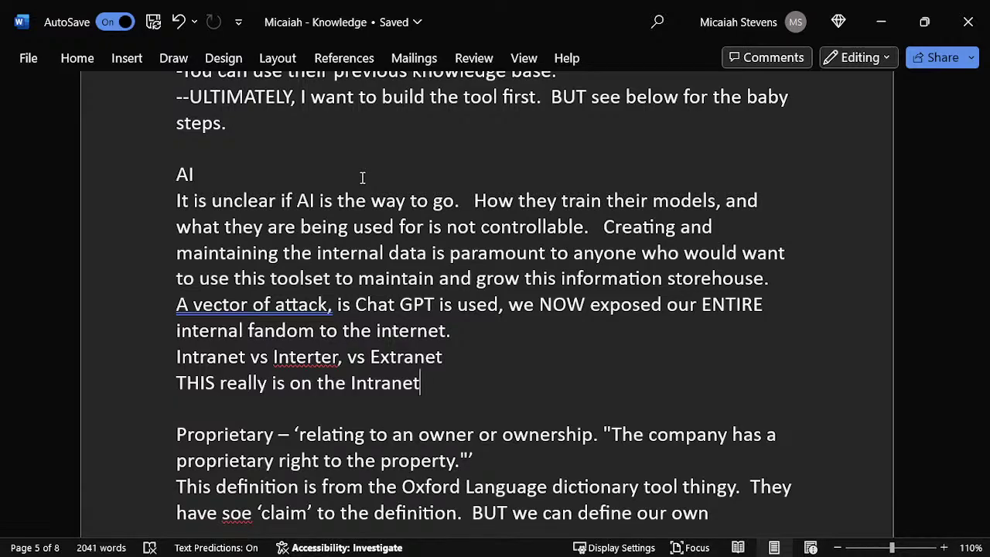
- Add a 'Fantasy:' line about a blizzard LOCKED room where you can't take anything with you
{"action": "key", "text": "Return"}
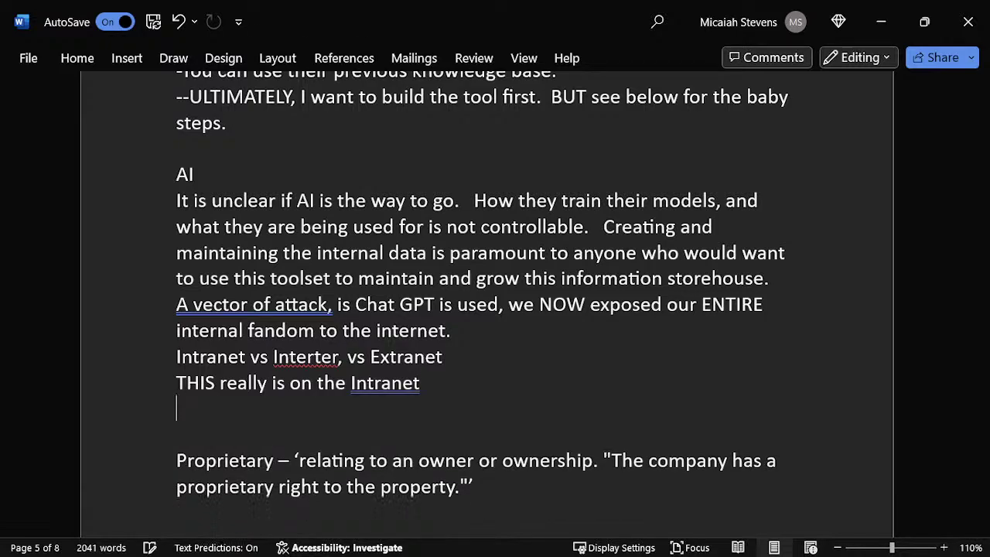
{"action": "type", "text": "Fantasy"}
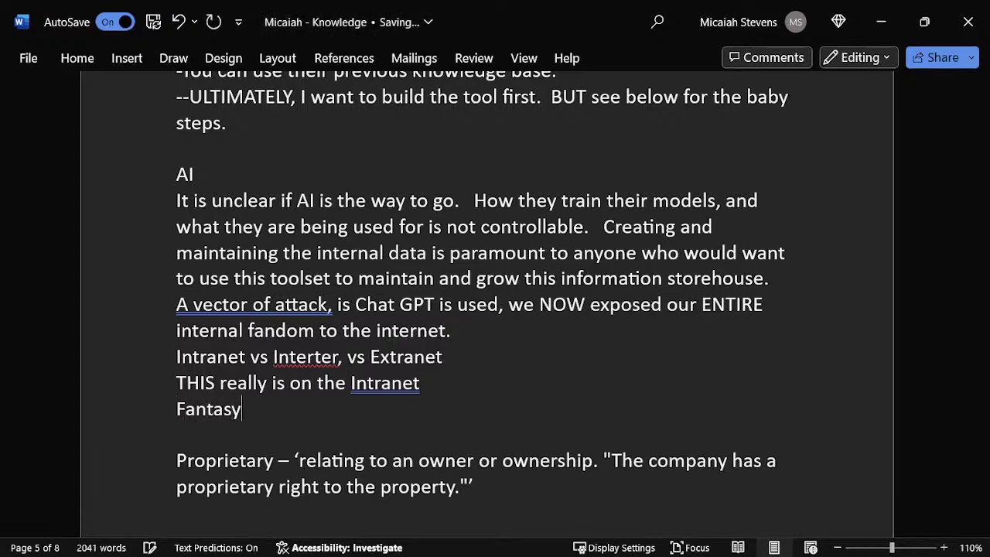
{"action": "type", "text": ":  You got"}
{"action": "key", "text": "BackSpace"}
{"action": "type", "text": "into"}
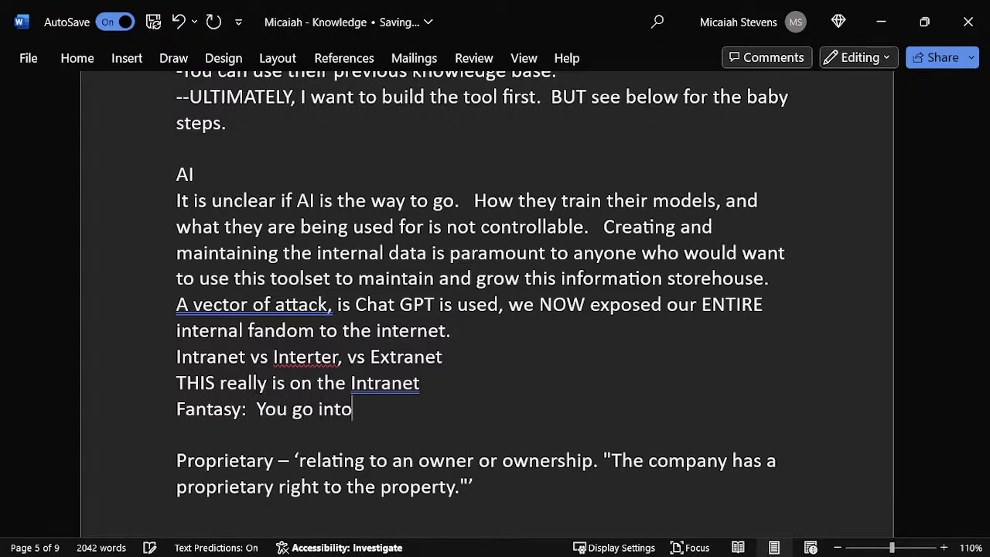
{"action": "type", "text": " a blizzard"}
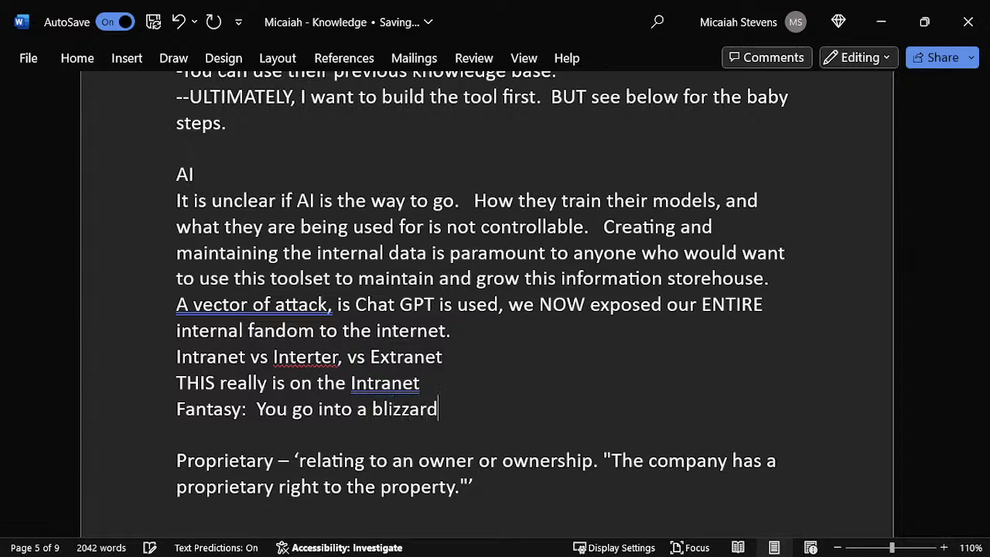
{"action": "type", "text": " LOCKED room, an"}
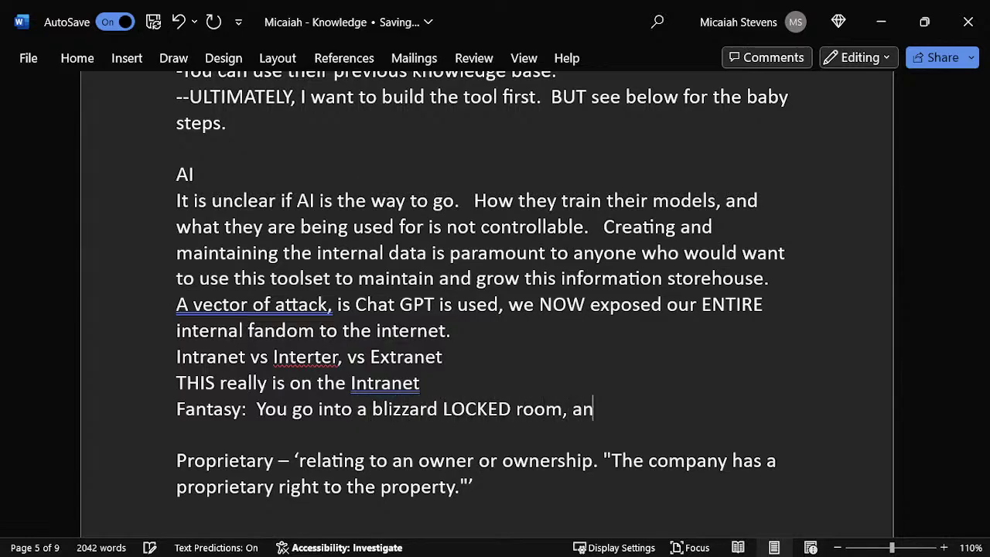
{"action": "type", "text": "d you can talk to the"}
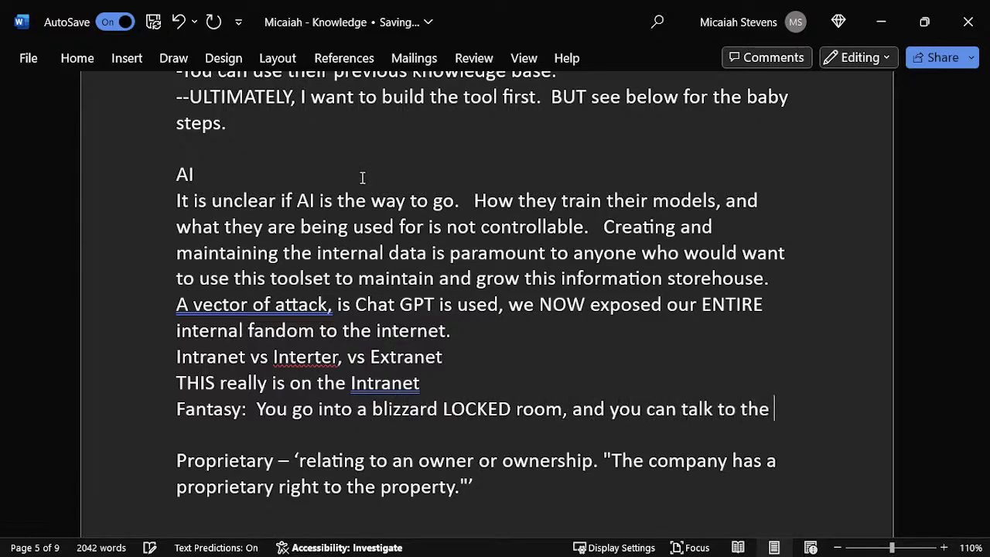
{"action": "key", "text": "BackSpace"}
{"action": "key", "text": "BackSpace"}
{"action": "key", "text": "BackSpace"}
{"action": "key", "text": "BackSpace"}
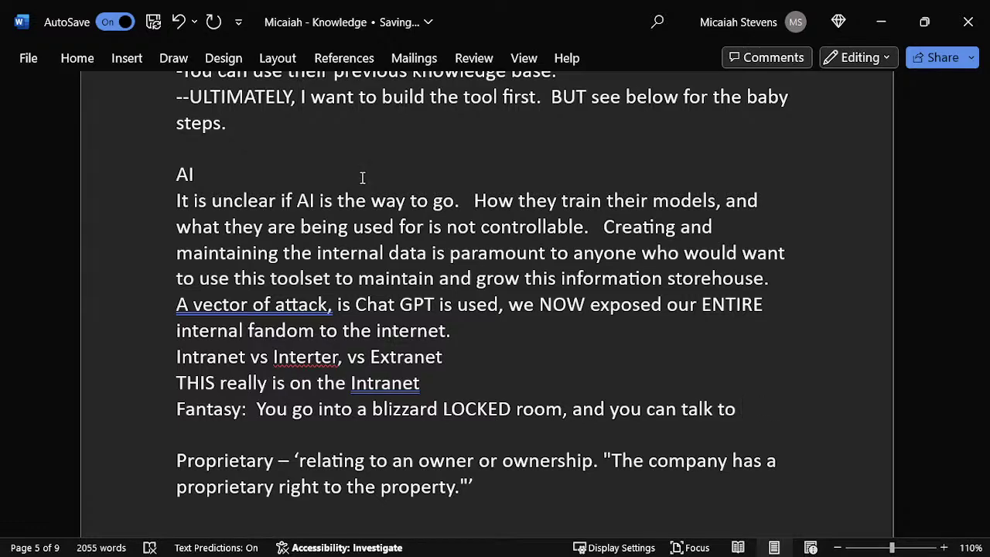
{"action": "type", "text": "Chris"}
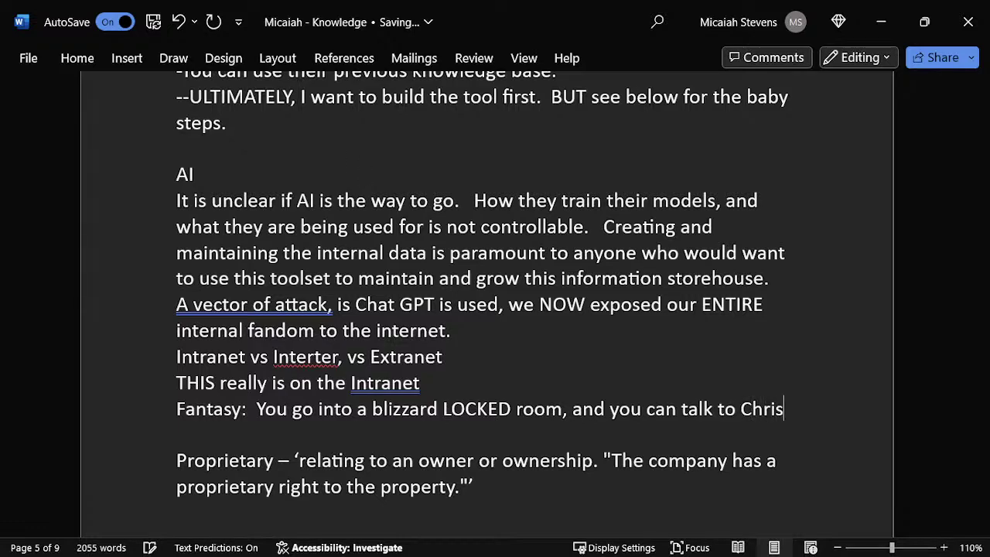
{"action": "type", "text": " Metzon, b"}
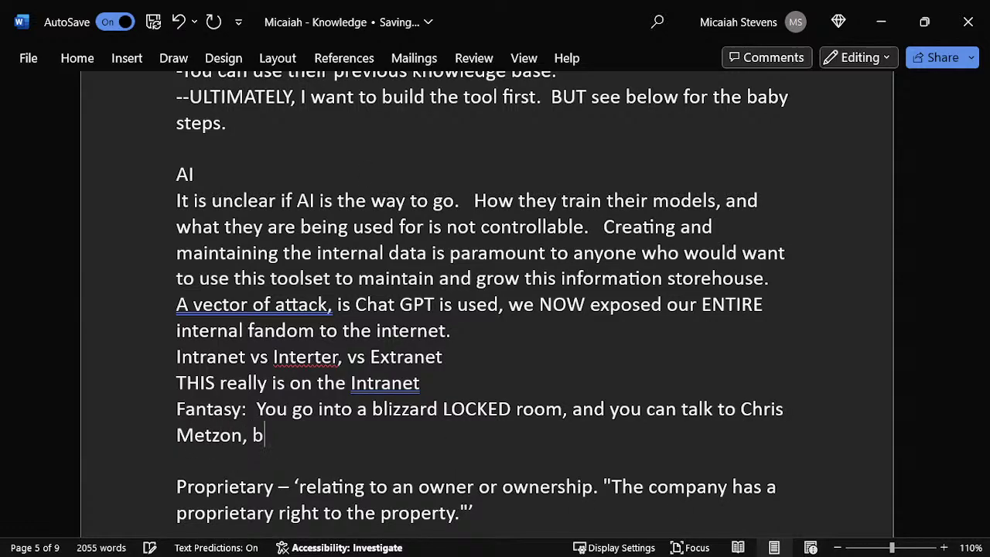
{"action": "key", "text": "BackSpace"}
{"action": "type", "text": "and sign in"}
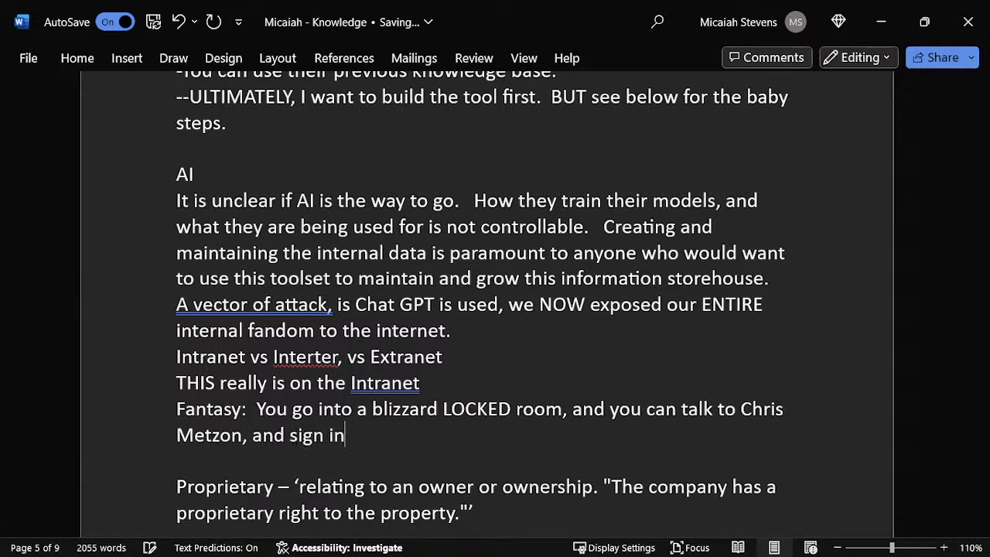
{"action": "type", "text": " and out, but CAN\"T take any"}
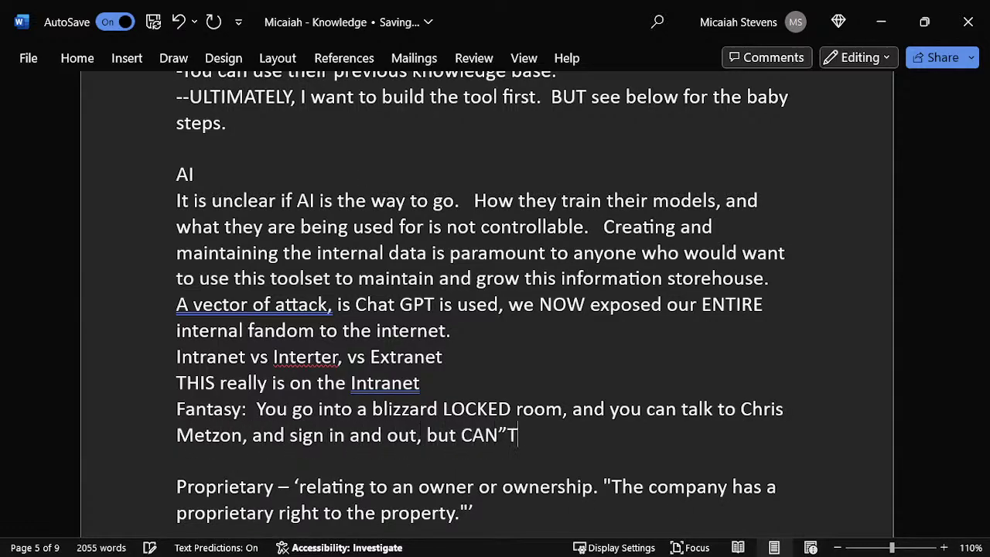
{"action": "type", "text": "thing with you."}
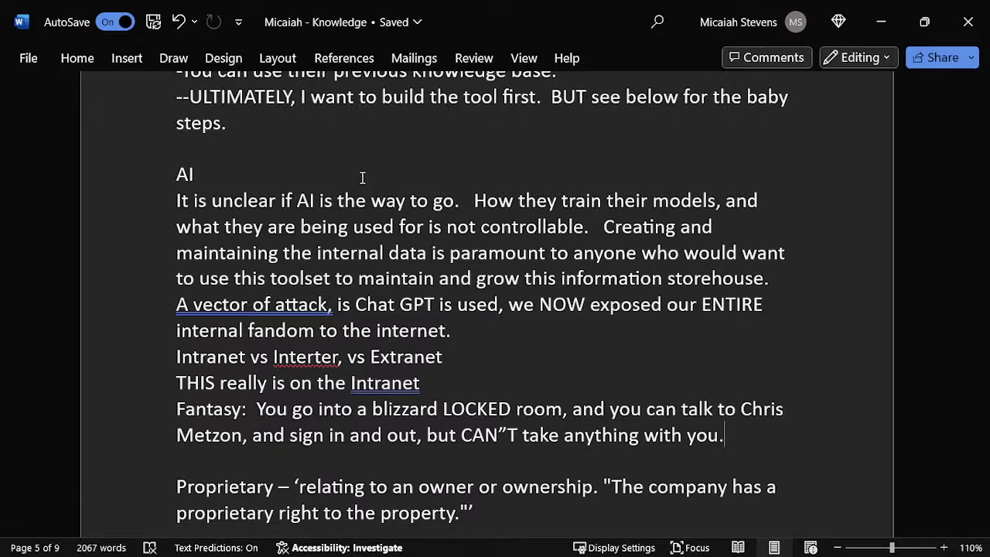
- Replace the Proprietary definition paragraph with 'Access and Control with validation.'
{"action": "key", "text": "ctrl+z"}
{"action": "type", "text": "Ace"}
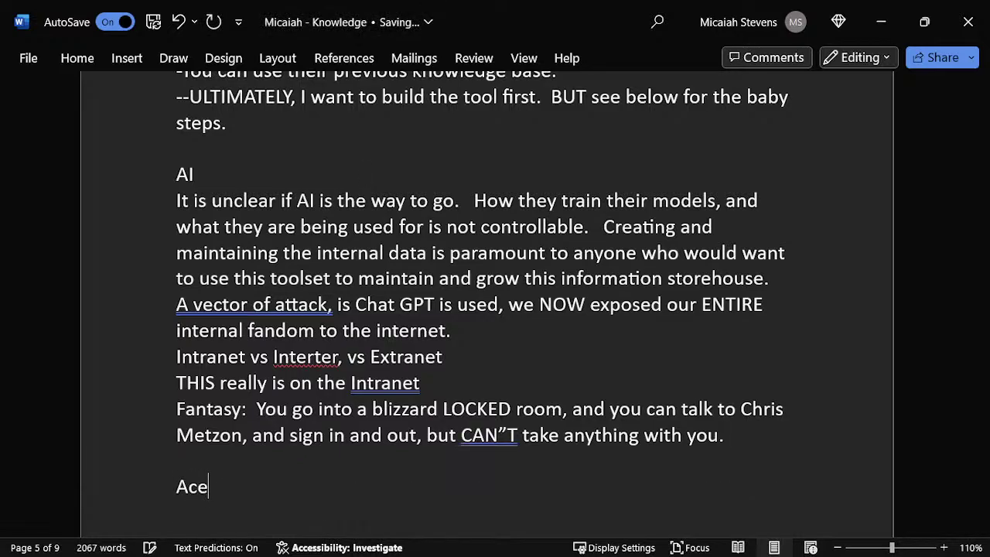
{"action": "key", "text": "BackSpace"}
{"action": "key", "text": "BackSpace"}
{"action": "type", "text": "cess and Cnt"}
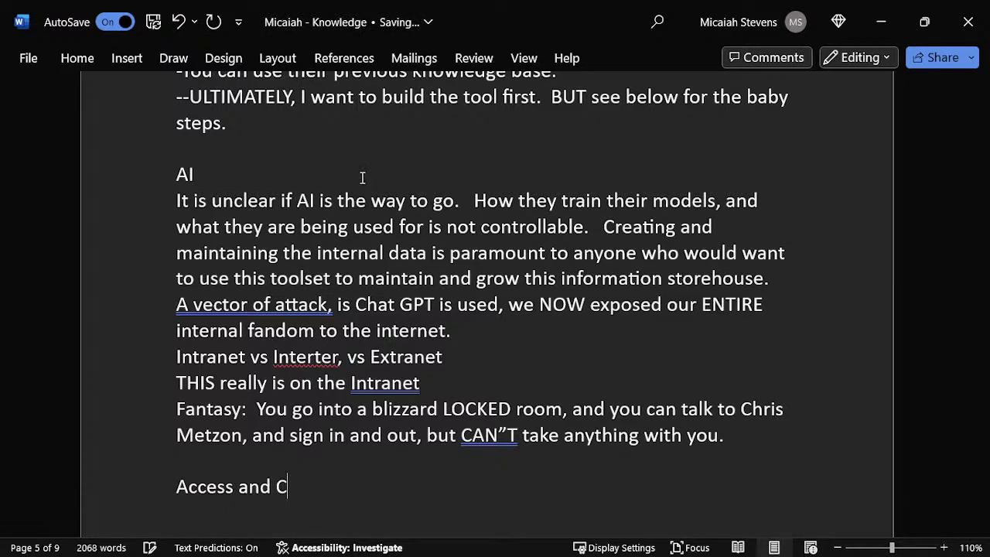
{"action": "key", "text": "BackSpace"}
{"action": "key", "text": "BackSpace"}
{"action": "type", "text": "ontrol with "}
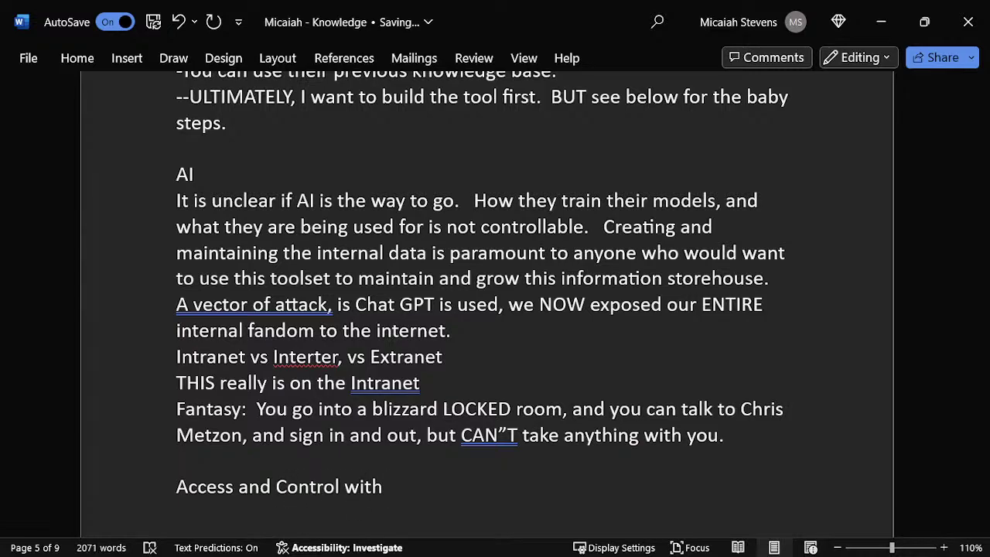
{"action": "type", "text": "validation."}
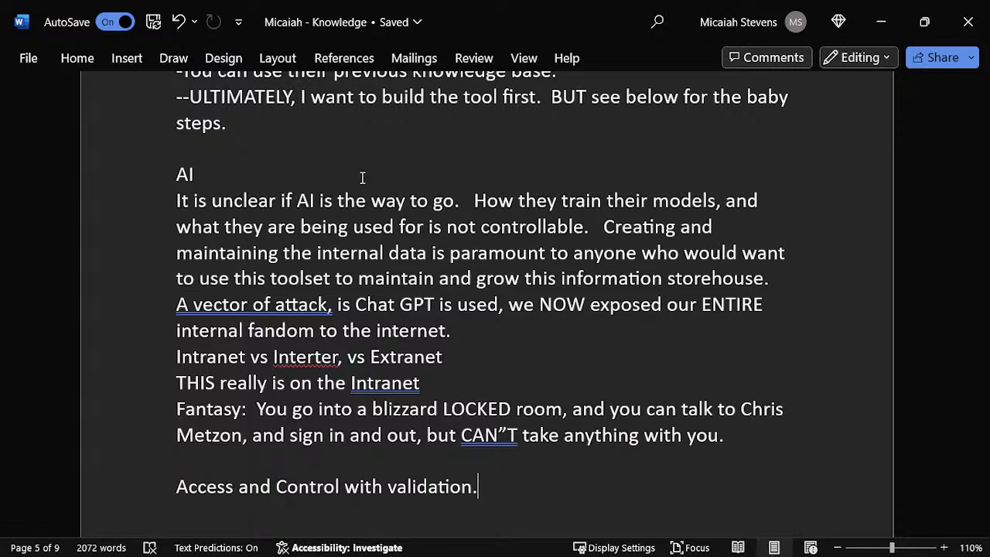
- Correct CAN"T to CAN'T in the Fantasy line
{"action": "left_click", "coordinate": [474, 431]}
{"action": "left_click", "coordinate": [544, 370]}
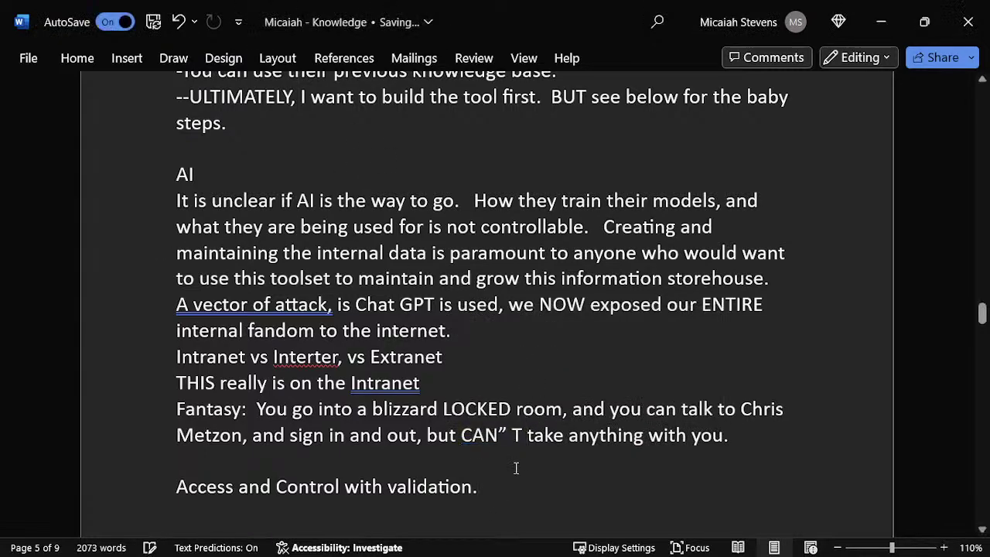
{"action": "left_click", "coordinate": [510, 435]}
{"action": "key", "text": "BackSpace"}
{"action": "key", "text": "BackSpace"}
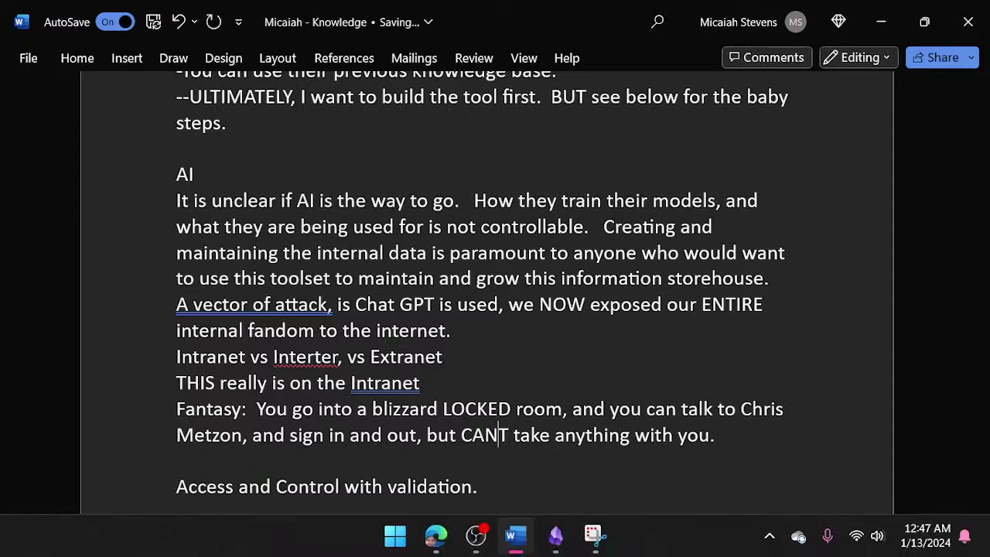
{"action": "type", "text": "'"}
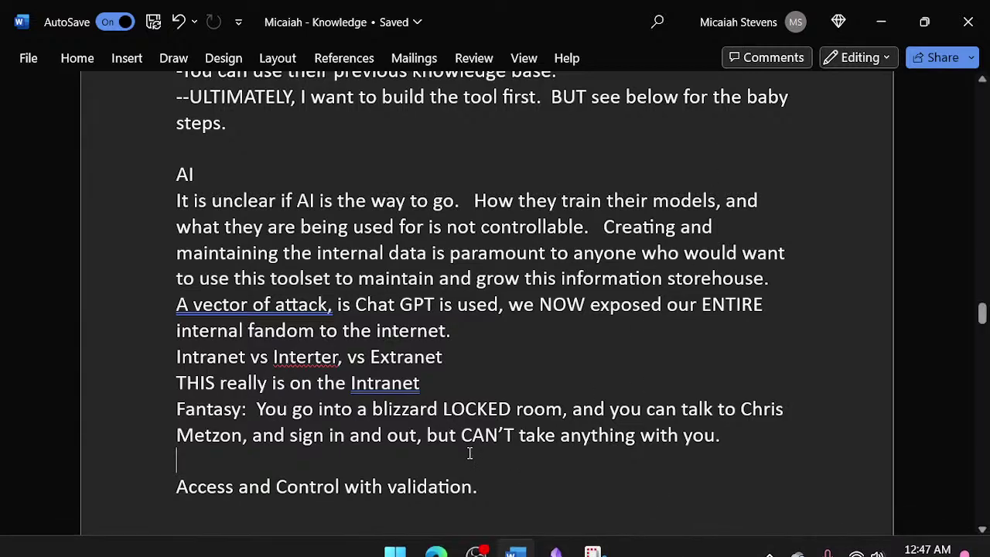
- Accept the grammar suggestion adding a period after Intranet
{"action": "left_click", "coordinate": [380, 385]}
{"action": "left_click", "coordinate": [406, 451]}
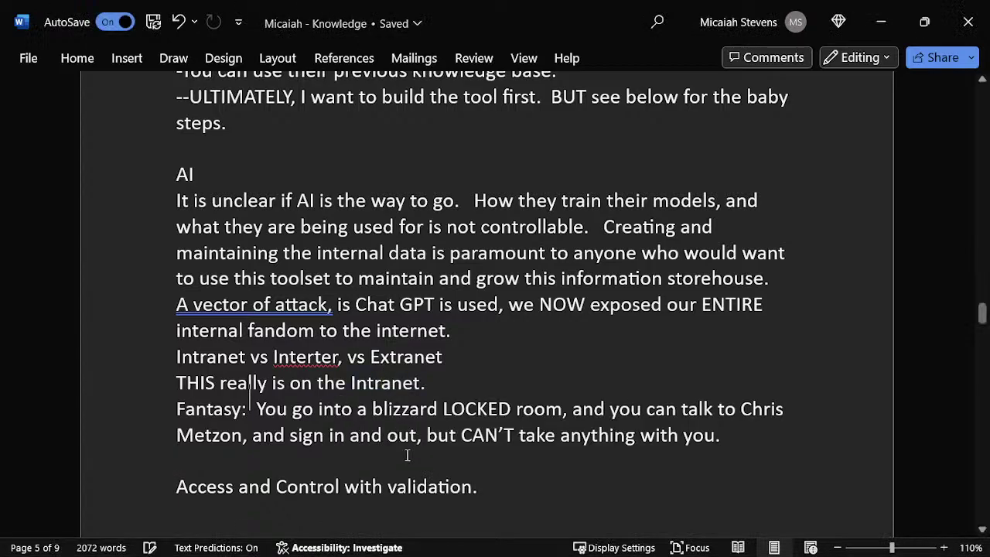
{"action": "left_click", "coordinate": [487, 408]}
- Start a new unnumbered line after the Marvel universes list on page 9, leaving a blank line
{"action": "scroll", "coordinate": [474, 482], "scroll_direction": "down", "scroll_amount": 2}
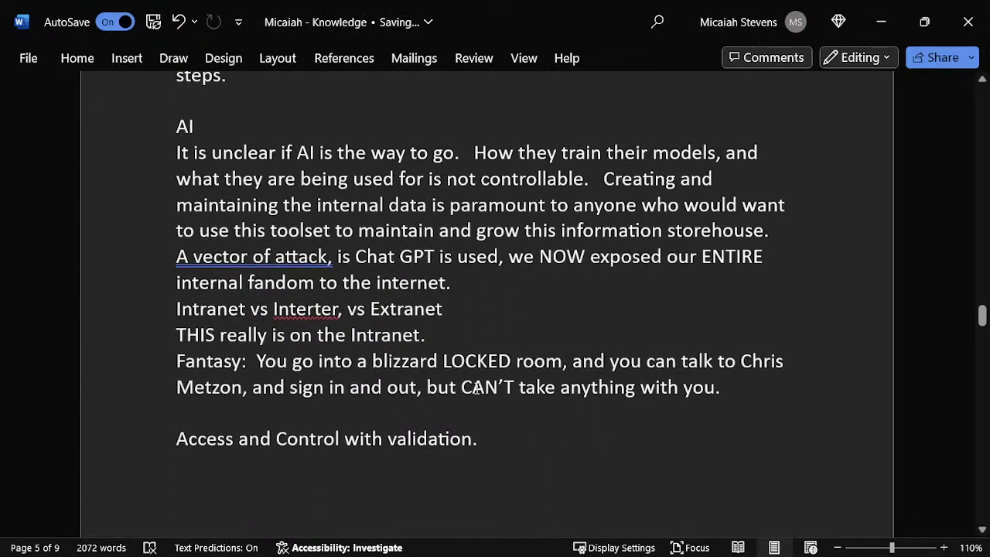
{"action": "left_click", "coordinate": [387, 405]}
{"action": "scroll", "coordinate": [410, 402], "scroll_direction": "down", "scroll_amount": 1}
{"action": "scroll", "coordinate": [409, 402], "scroll_direction": "down", "scroll_amount": 2}
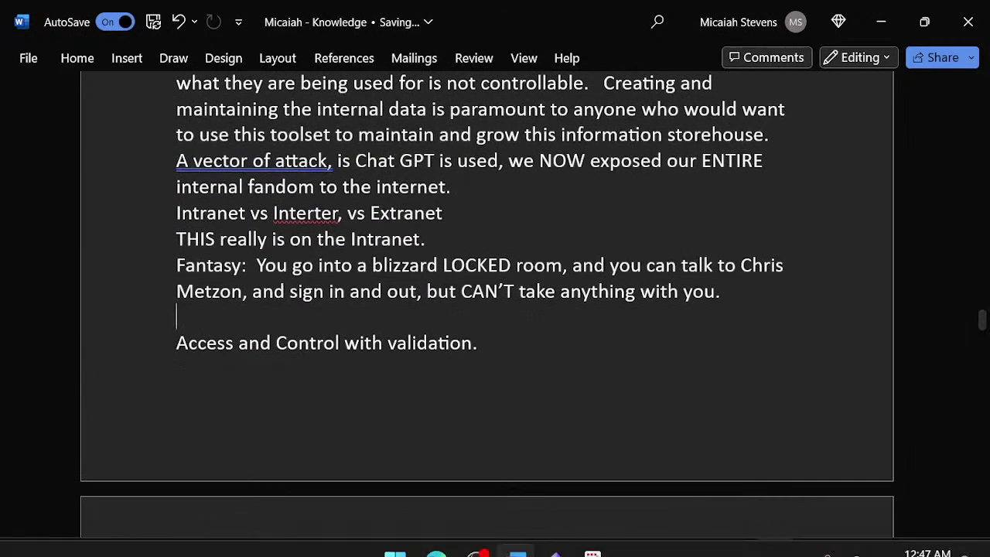
{"action": "scroll", "coordinate": [483, 468], "scroll_direction": "down", "scroll_amount": 1}
{"action": "scroll", "coordinate": [483, 468], "scroll_direction": "down", "scroll_amount": 10}
{"action": "key", "text": "Return"}
{"action": "key", "text": "ctrl+z"}
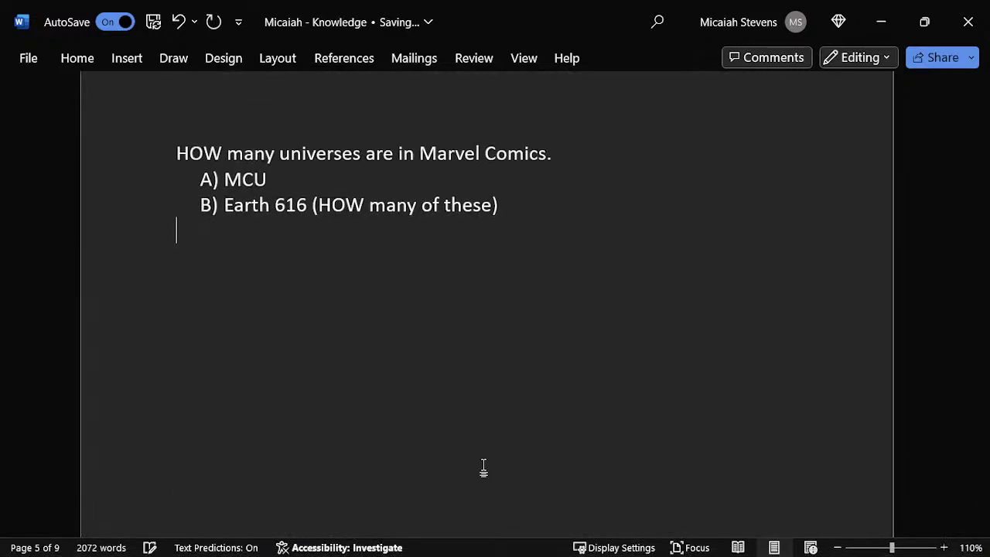
{"action": "key", "text": "Return"}
- Type three creator lines ending 'of Blizzard', 'of StarWars' and 'of WarHammer', with a blank line above
{"action": "type", "text": "Chris Met"}
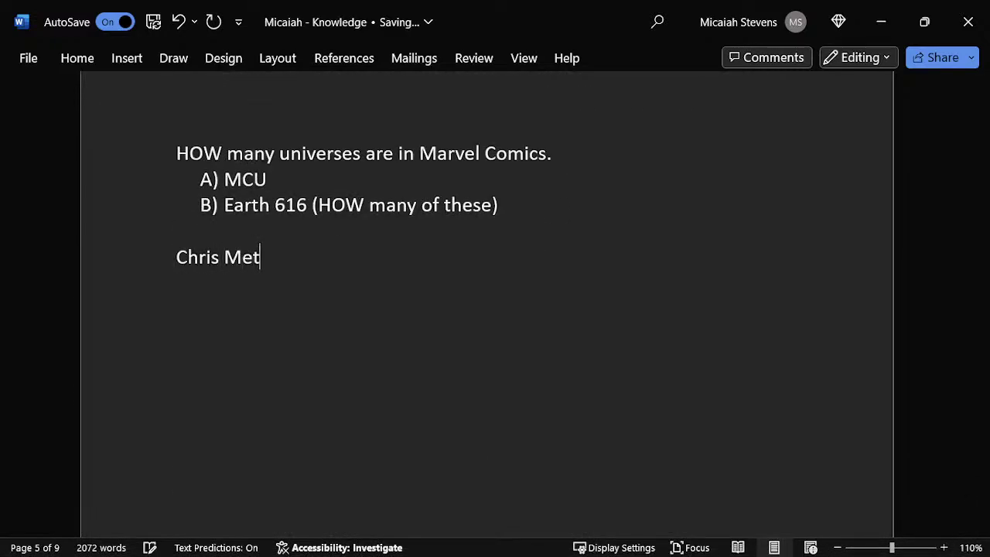
{"action": "type", "text": "zon of Blizzard"}
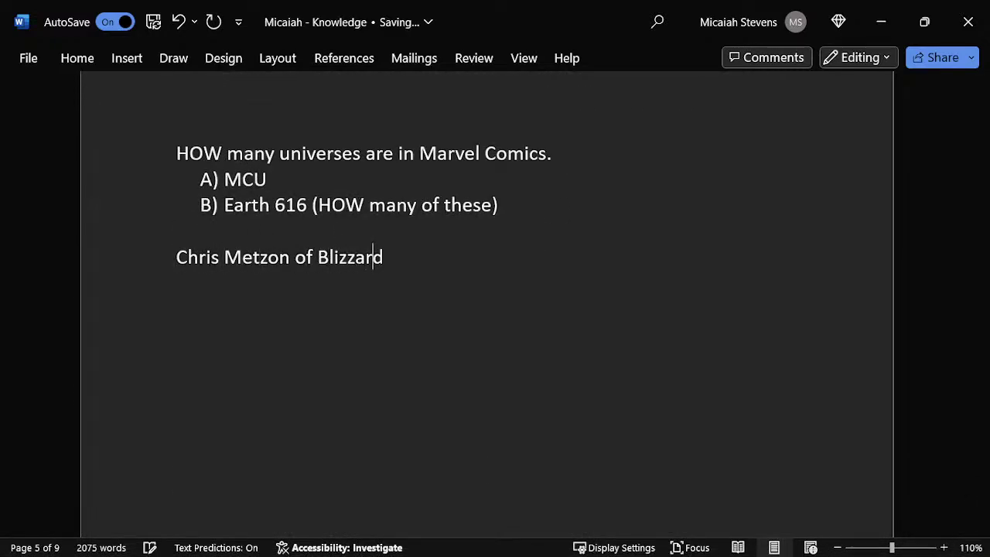
{"action": "key", "text": "Return"}
{"action": "type", "text": "Dave F"}
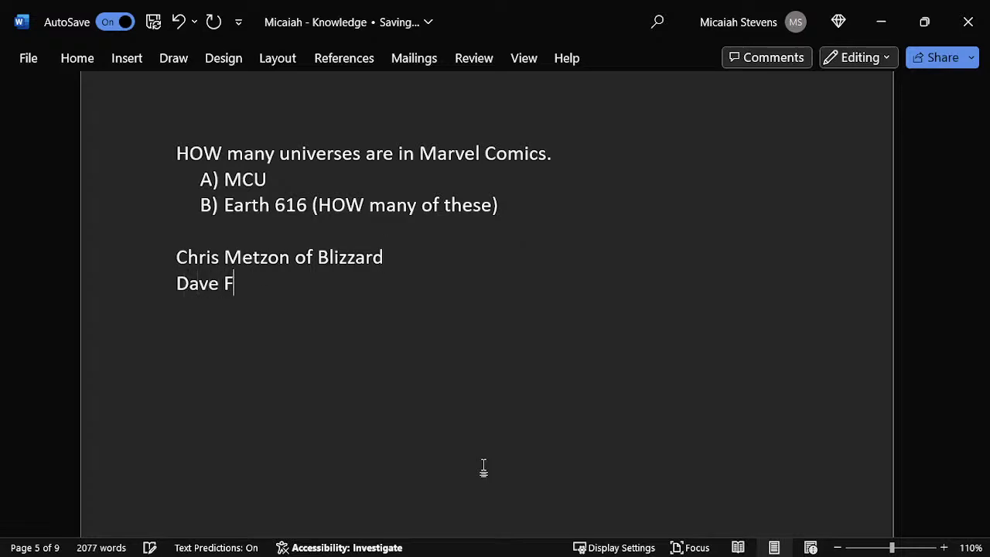
{"action": "type", "text": "illoa of StarWars"}
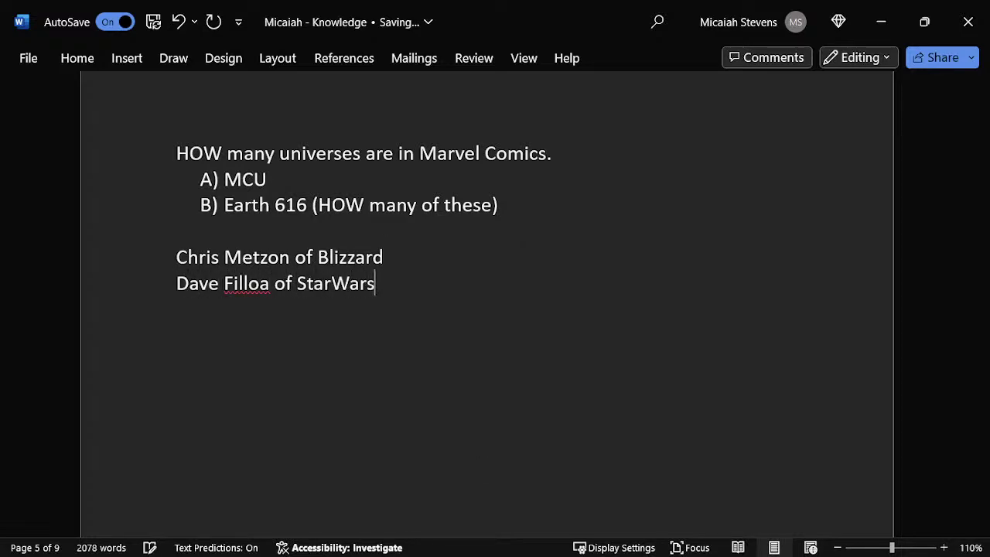
{"action": "key", "text": "Return"}
{"action": "type", "text": "Henry "}
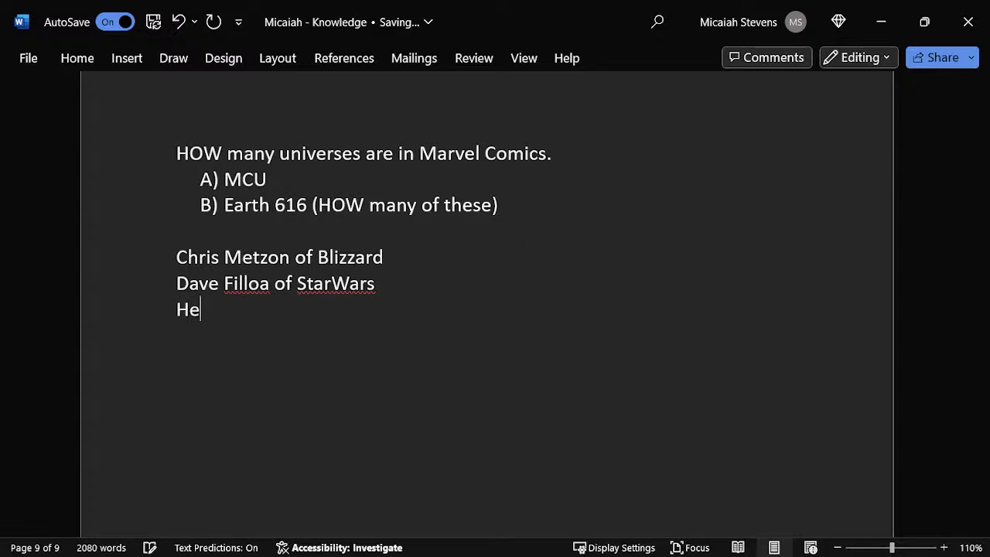
{"action": "type", "text": "Va"}
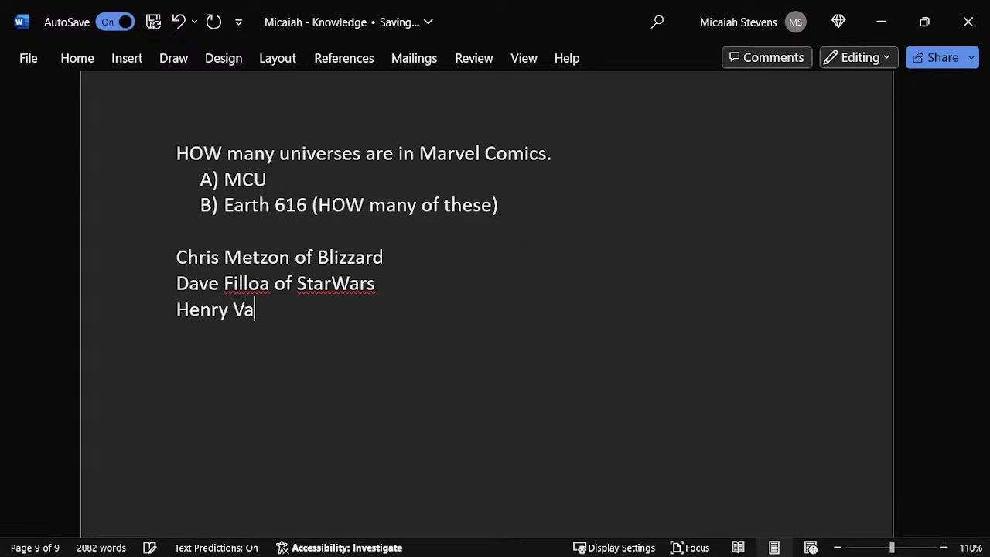
{"action": "key", "text": "BackSpace"}
{"action": "key", "text": "BackSpace"}
{"action": "type", "text": "Cavil of "}
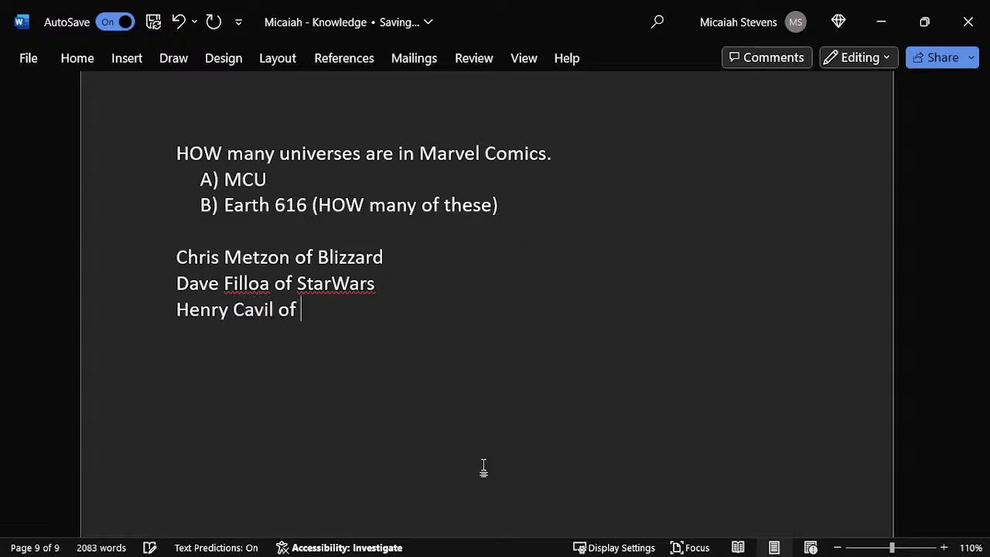
{"action": "type", "text": "Warhmmer"}
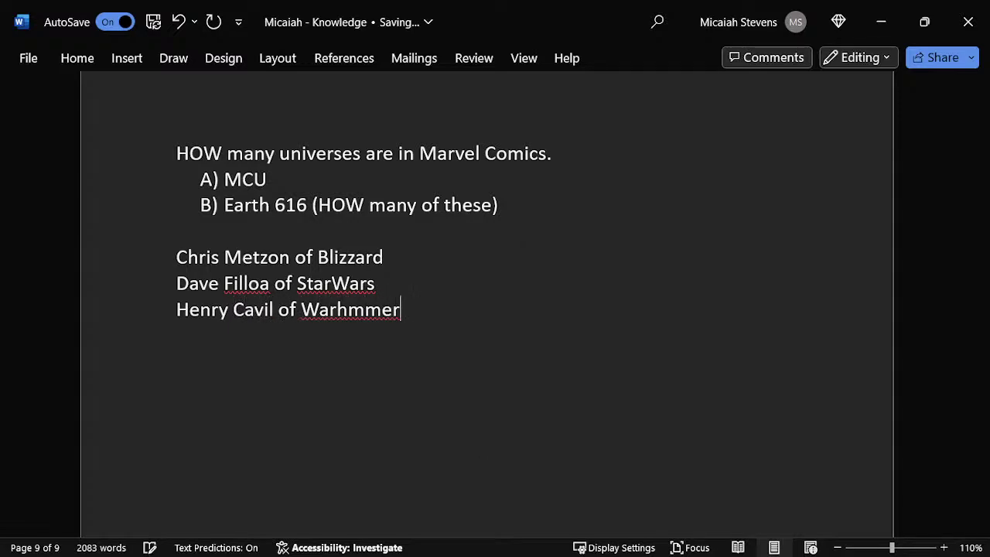
{"action": "key", "text": "BackSpace"}
{"action": "key", "text": "BackSpace"}
{"action": "key", "text": "BackSpace"}
{"action": "key", "text": "BackSpace"}
{"action": "key", "text": "BackSpace"}
{"action": "key", "text": "BackSpace"}
{"action": "key", "text": "BackSpace"}
{"action": "type", "text": "rHam"}
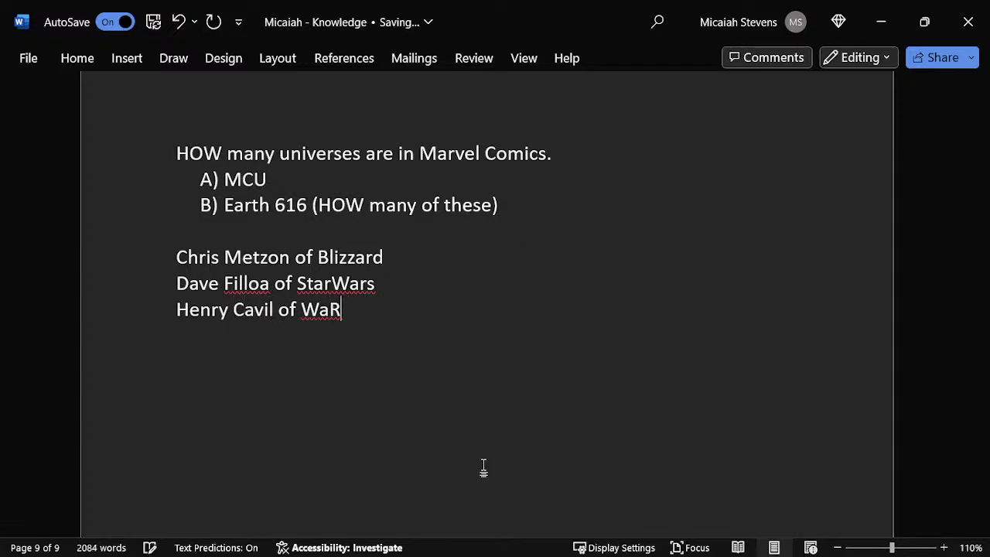
{"action": "type", "text": "mer"}
{"action": "key", "text": "Return"}
{"action": "key", "text": "Up"}
{"action": "key", "text": "Up"}
{"action": "key", "text": "Up"}
{"action": "key", "text": "Up"}
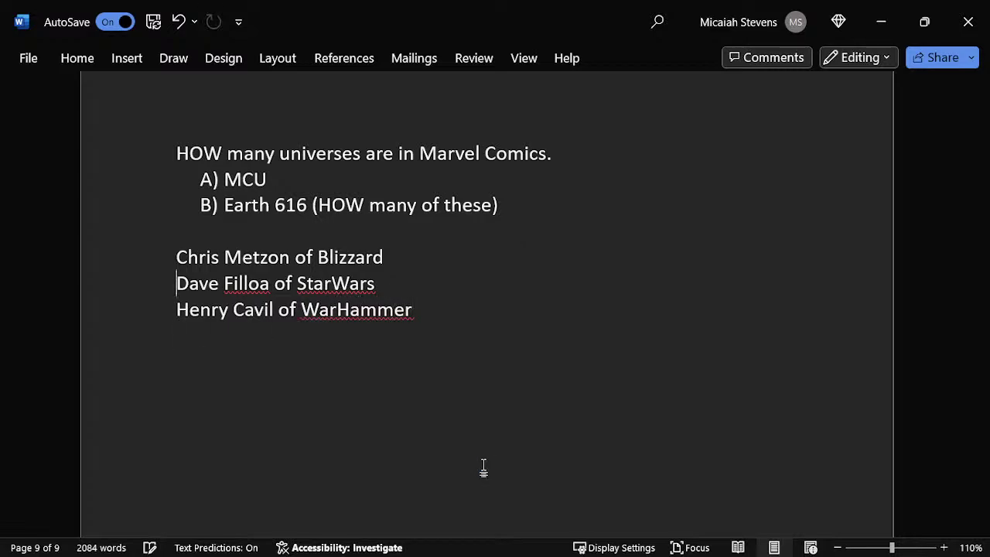
{"action": "key", "text": "Return"}
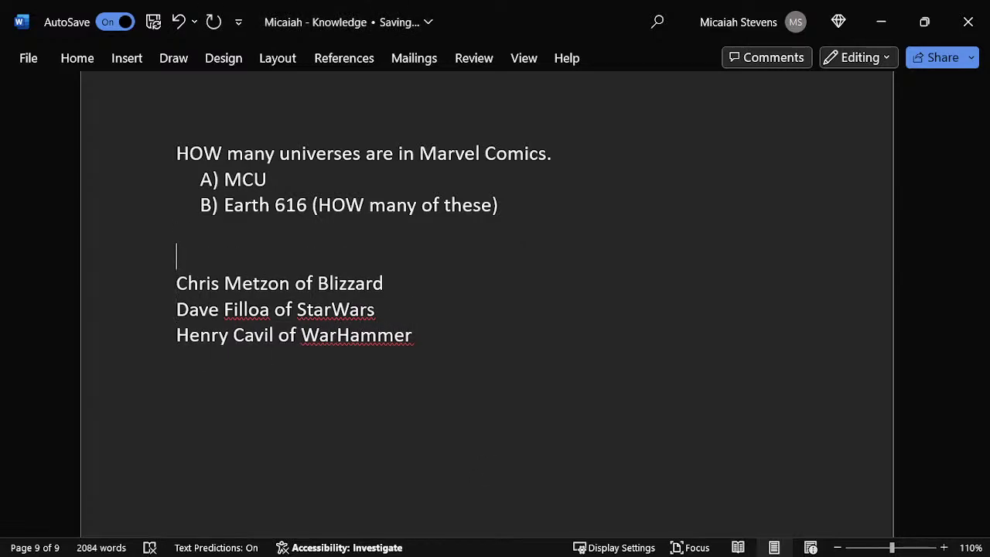
- Add the line 'My audience, HOW do these people do it.' above the creators list
{"action": "type", "text": "My audicen"}
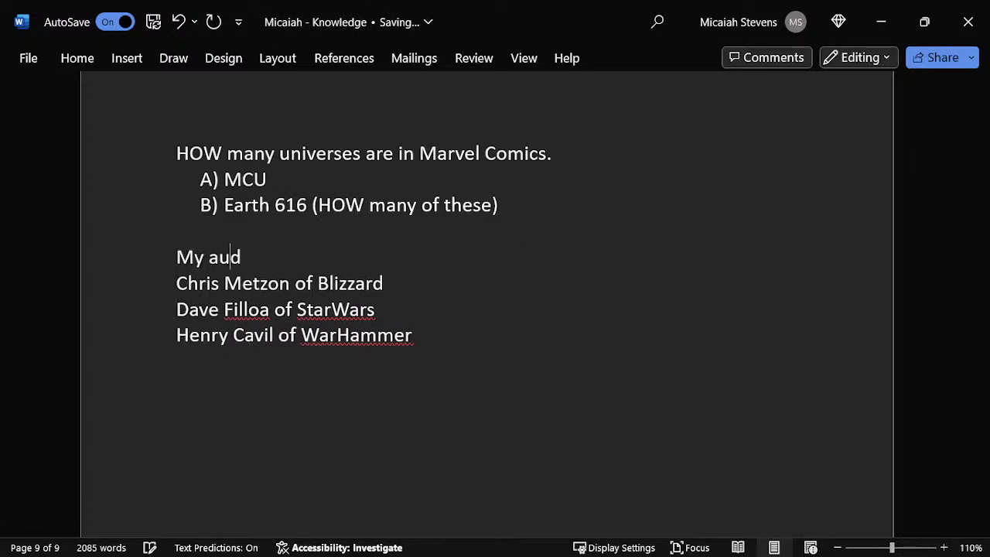
{"action": "key", "text": "BackSpace"}
{"action": "key", "text": "BackSpace"}
{"action": "key", "text": "BackSpace"}
{"action": "type", "text": "ience."}
{"action": "key", "text": "Return"}
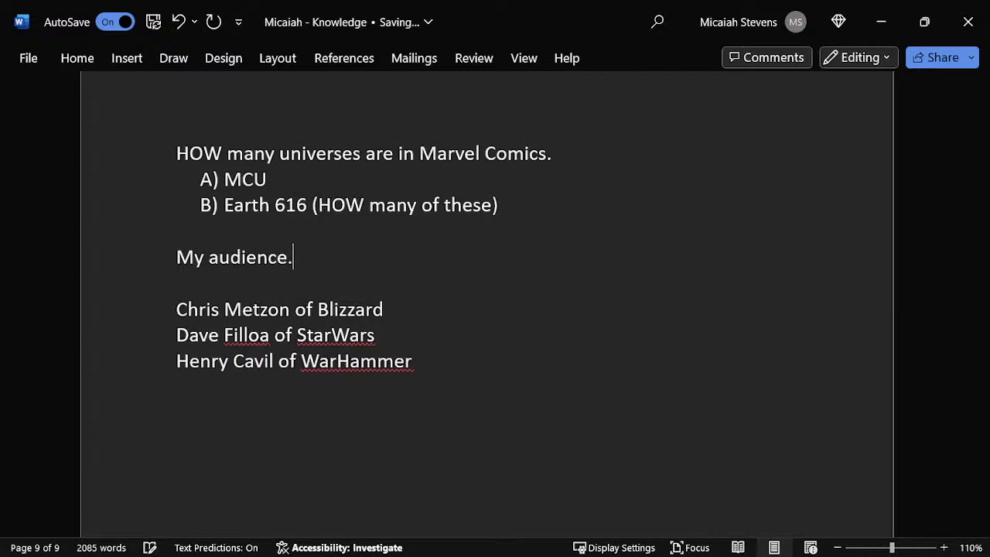
{"action": "key", "text": "Down"}
{"action": "key", "text": "Down"}
{"action": "key", "text": "Down"}
{"action": "key", "text": "End"}
{"action": "key", "text": "Return"}
{"action": "key", "text": "Up"}
{"action": "key", "text": "Up"}
{"action": "key", "text": "Up"}
{"action": "key", "text": "Up"}
{"action": "key", "text": "Up"}
{"action": "key", "text": "End"}
{"action": "key", "text": "BackSpace"}
{"action": "key", "text": "BackSpace"}
{"action": "type", "text": ", HOW d"}
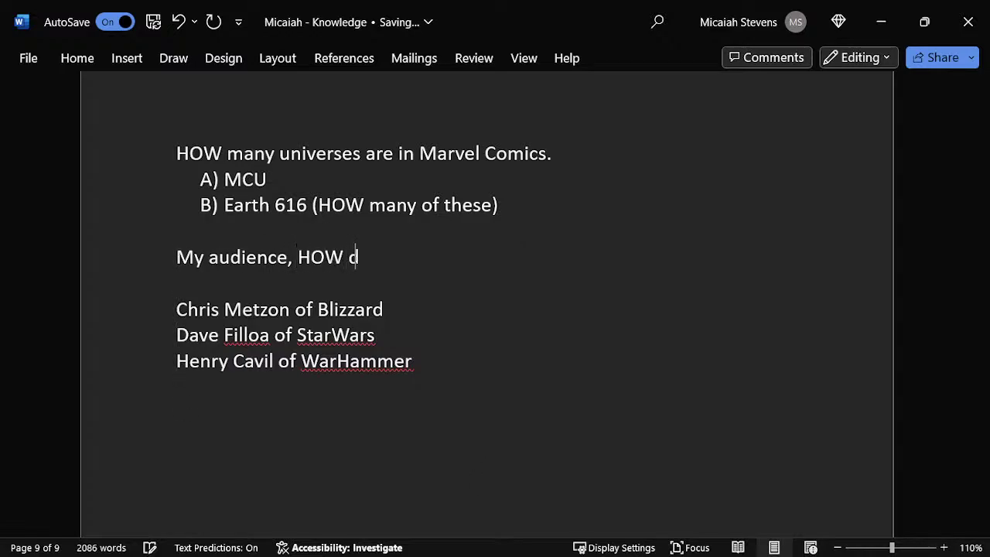
{"action": "type", "text": "o these peopl"}
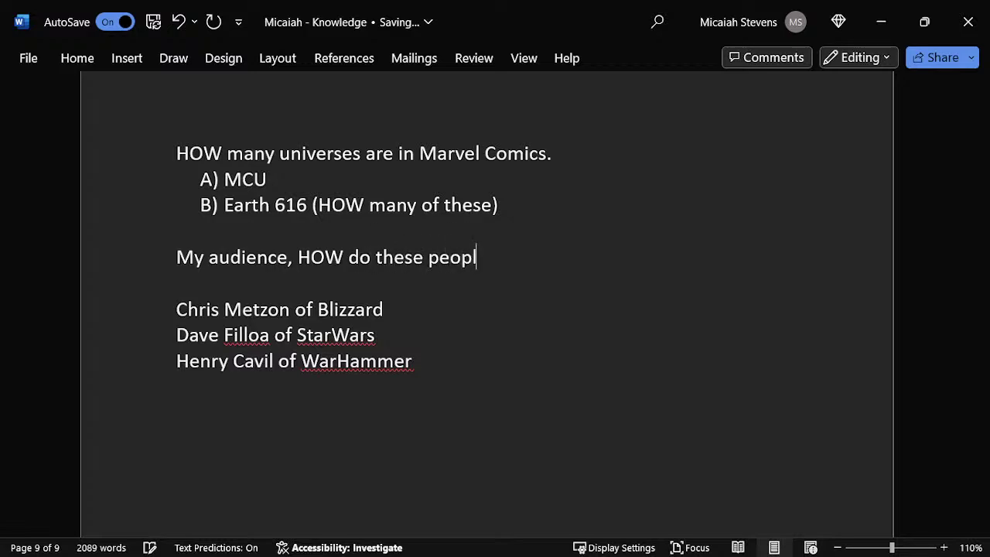
{"action": "type", "text": "e do it."}
- Add a creator line ending 'of Marvel' and a separate 'DCCU' line with a blank line above it
{"action": "key", "text": "Down"}
{"action": "key", "text": "Down"}
{"action": "key", "text": "Down"}
{"action": "key", "text": "Down"}
{"action": "key", "text": "Down"}
{"action": "key", "text": "Down"}
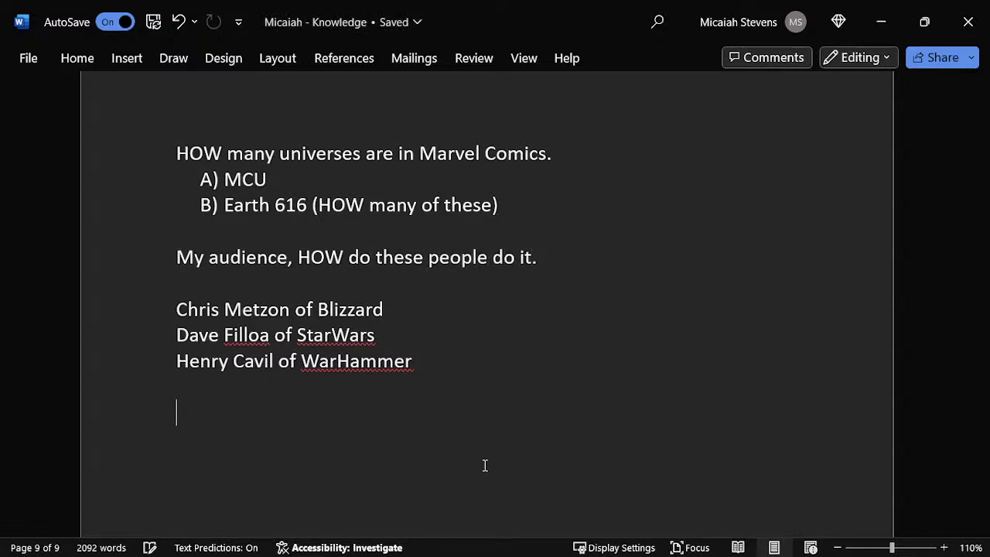
{"action": "key", "text": "Up"}
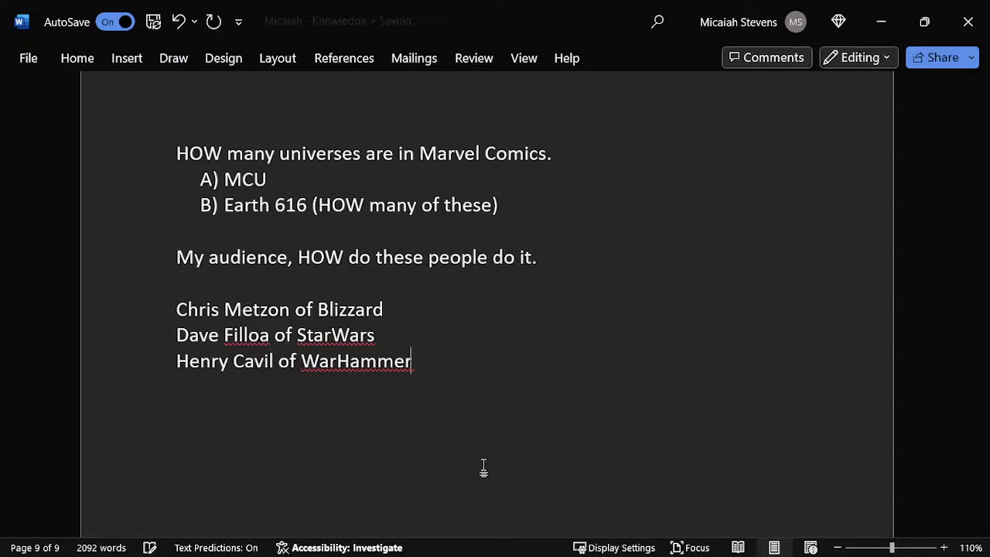
{"action": "key", "text": "Down"}
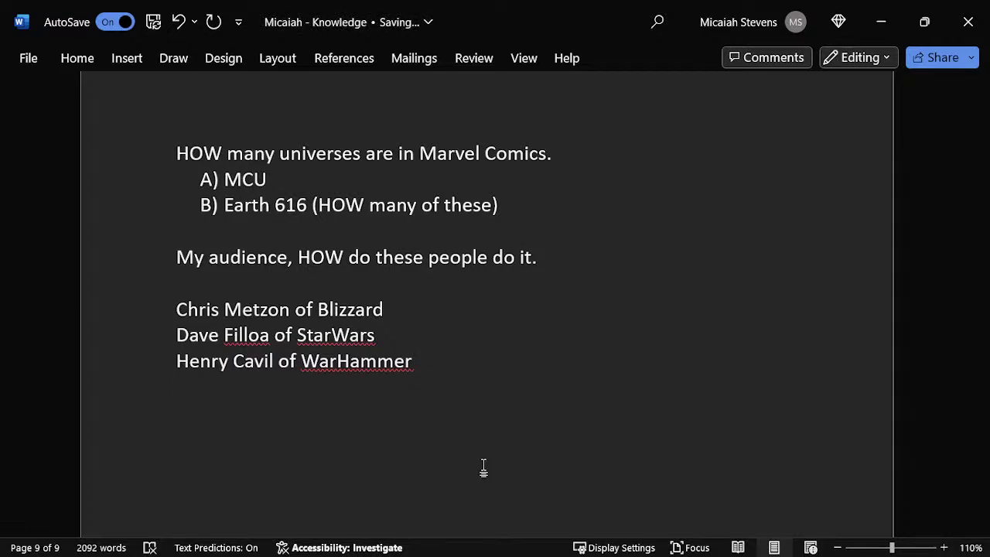
{"action": "type", "text": "Kevin"}
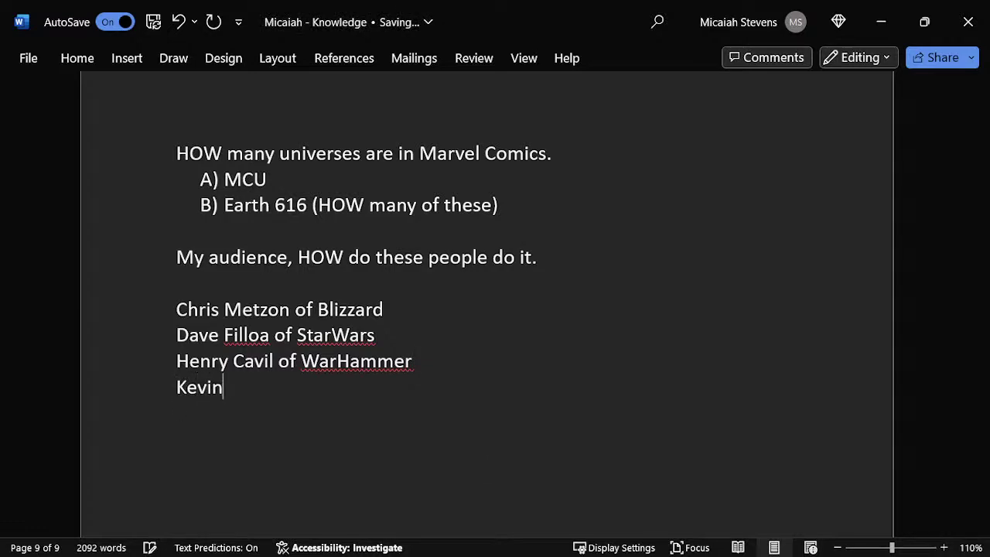
{"action": "type", "text": " Feige of Marvel "}
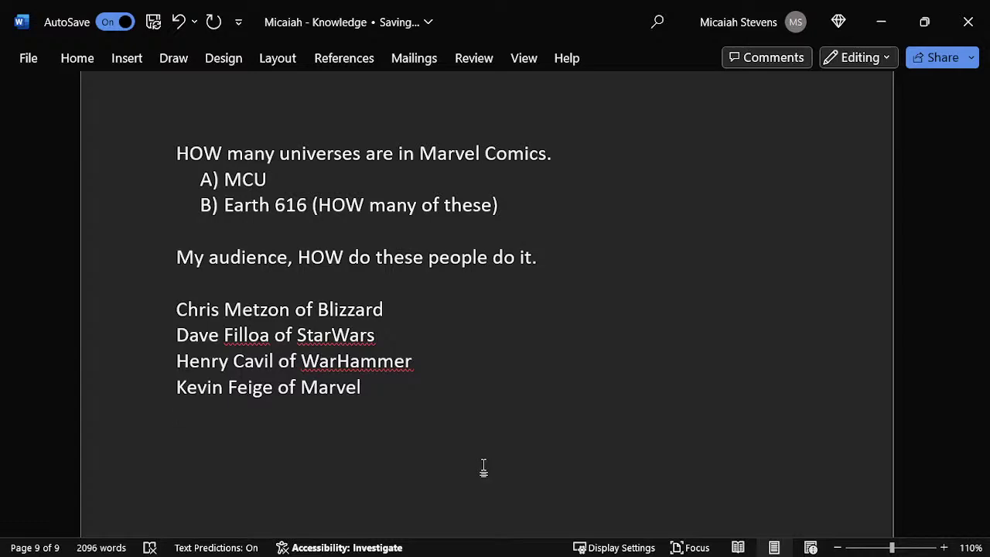
{"action": "type", "text": "DCU"}
{"action": "key", "text": "BackSpace"}
{"action": "type", "text": "CU"}
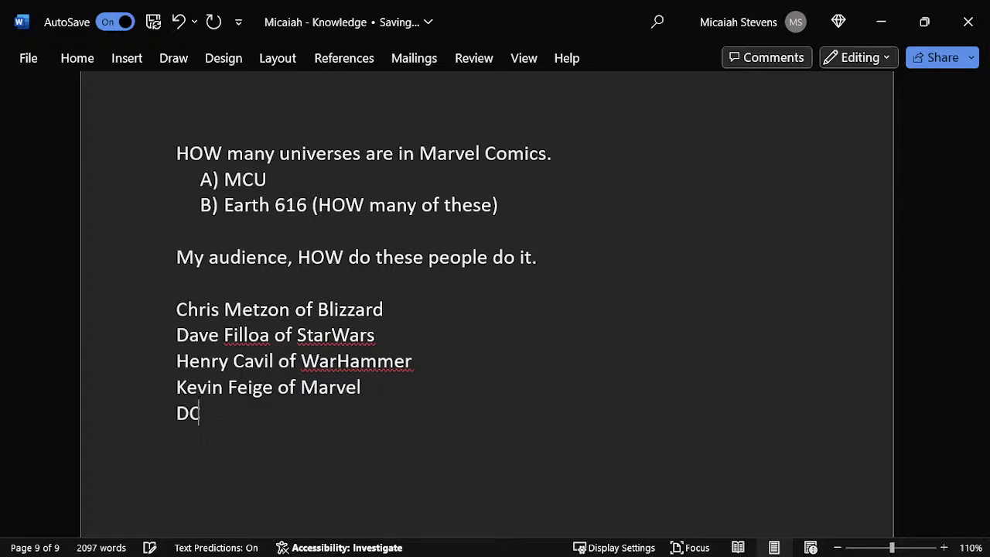
{"action": "key", "text": "BackSpace"}
{"action": "key", "text": "BackSpace"}
{"action": "type", "text": "CCU"}
{"action": "key", "text": "Home"}
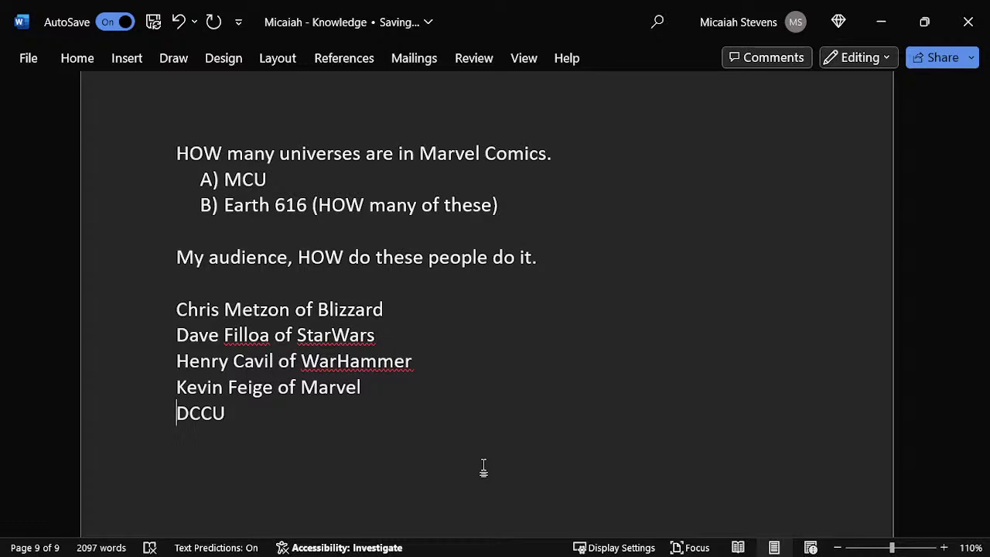
{"action": "key", "text": "Return"}
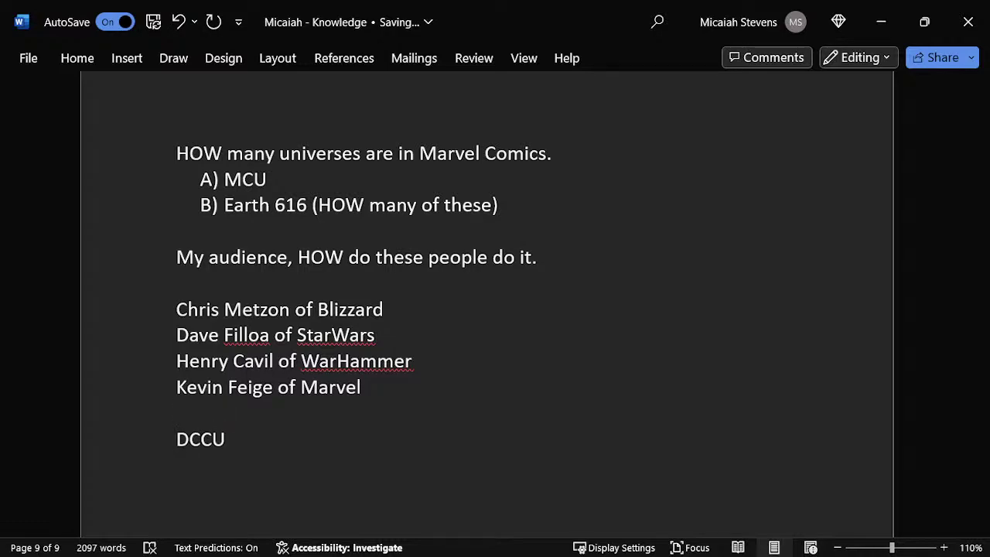
{"action": "key", "text": "super"}
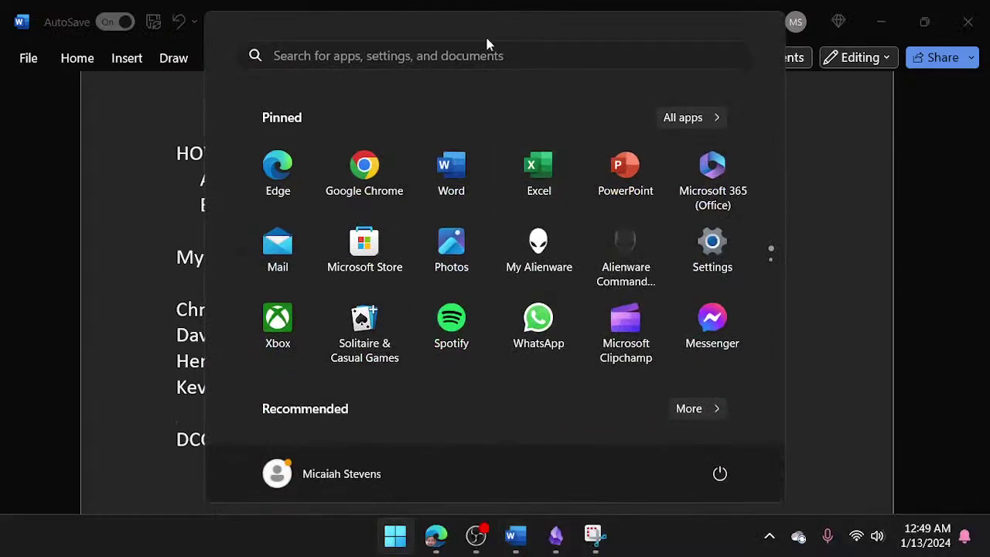
- Launch Edge and search Google for 'whos is charge the DCCU'
{"action": "left_click", "coordinate": [294, 153]}
{"action": "type", "text": "go"}
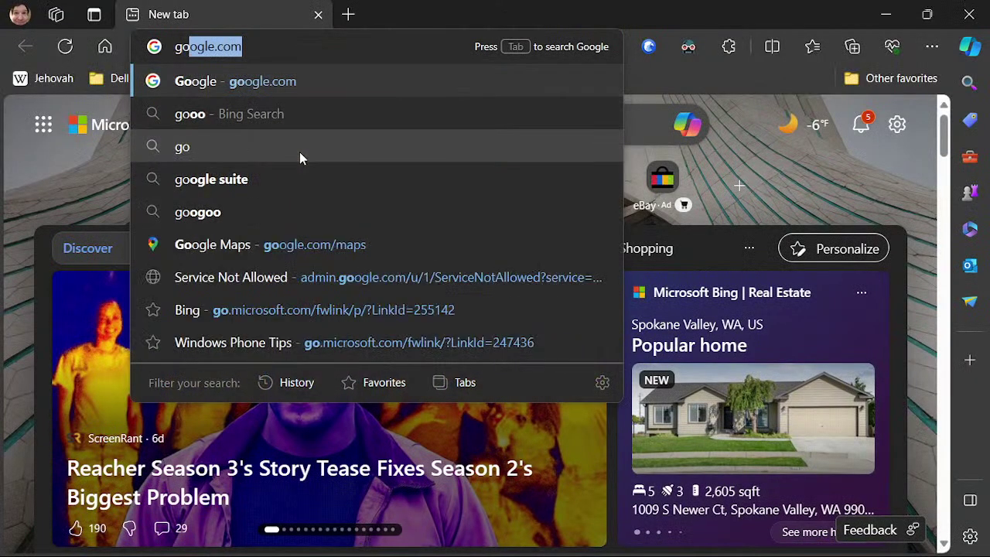
{"action": "key", "text": "Return"}
{"action": "type", "text": "whos is charg"}
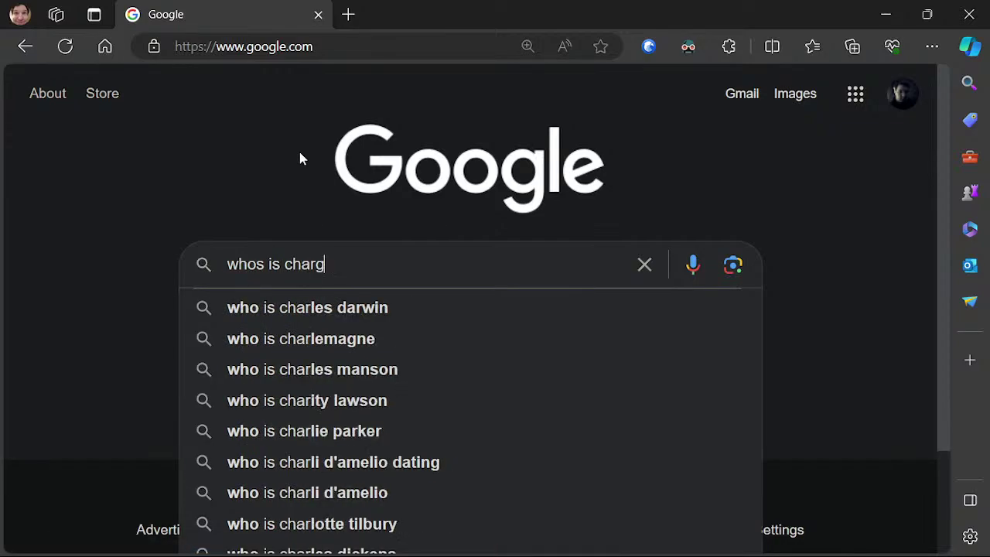
{"action": "key", "text": "BackSpace"}
{"action": "type", "text": "ge "}
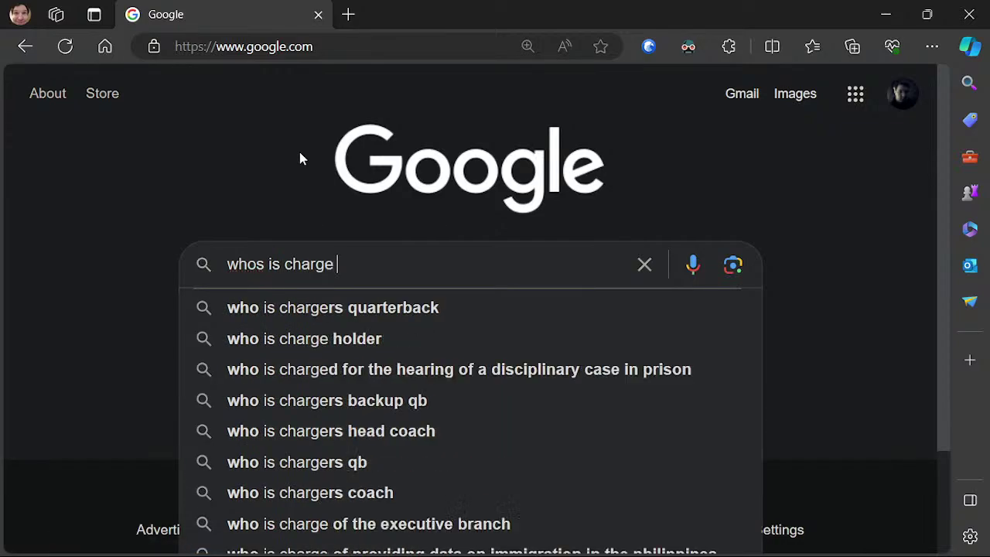
{"action": "type", "text": "the DCCU"}
{"action": "key", "text": "Return"}
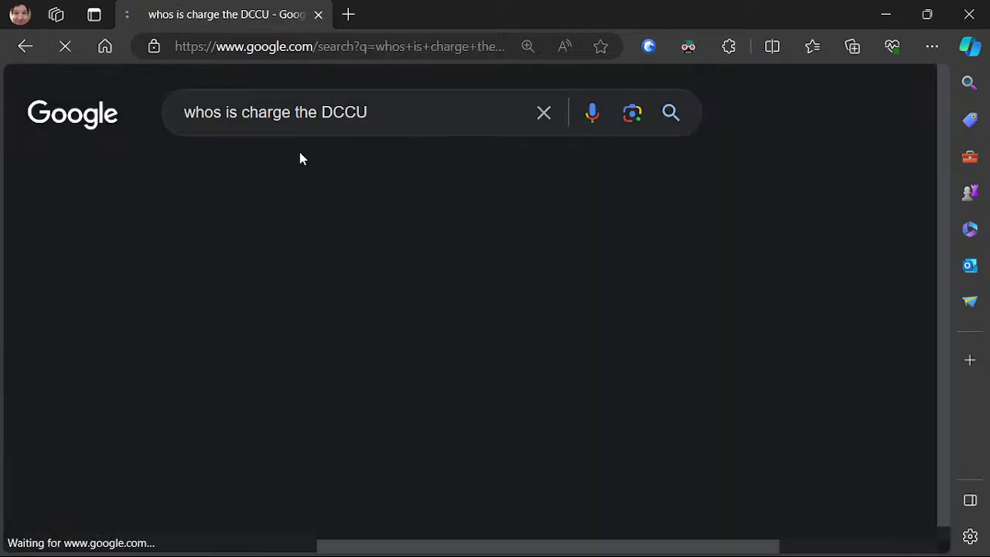
- Correct the query to 'whos is charge the DCU' and select the co-chairmen's names in the Wikipedia result
{"action": "scroll", "coordinate": [480, 323], "scroll_direction": "down", "scroll_amount": 2}
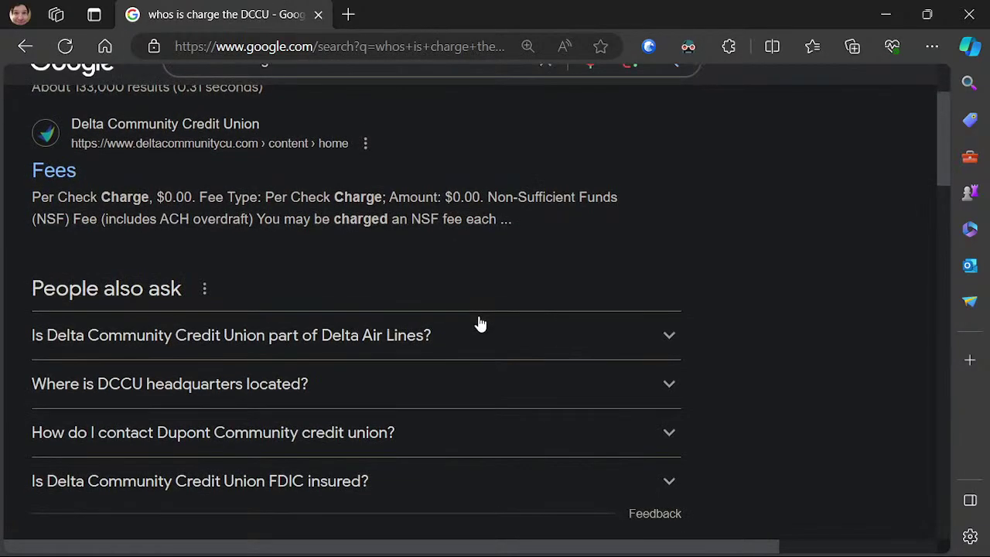
{"action": "scroll", "coordinate": [343, 199], "scroll_direction": "up", "scroll_amount": 2}
{"action": "left_click", "coordinate": [349, 112]}
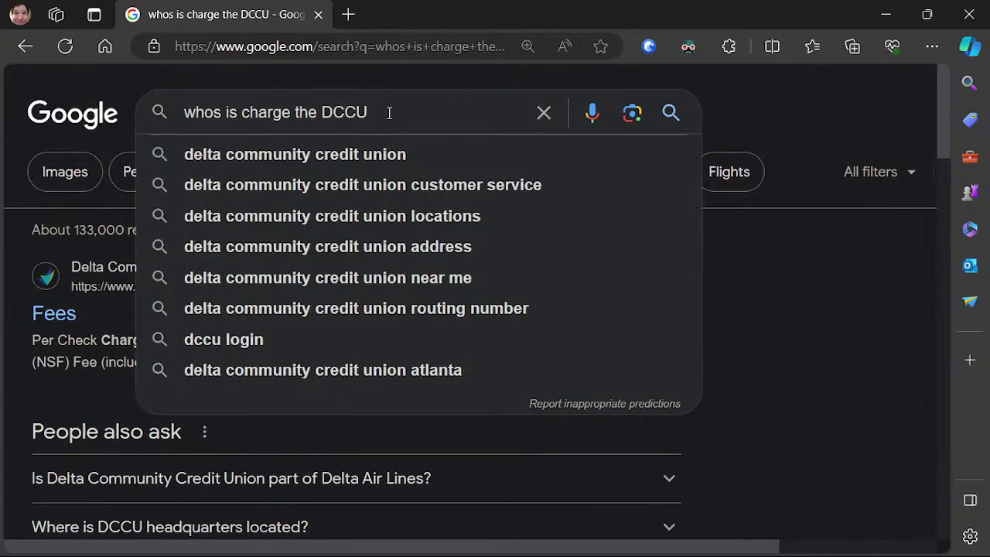
{"action": "key", "text": "BackSpace"}
{"action": "key", "text": "Return"}
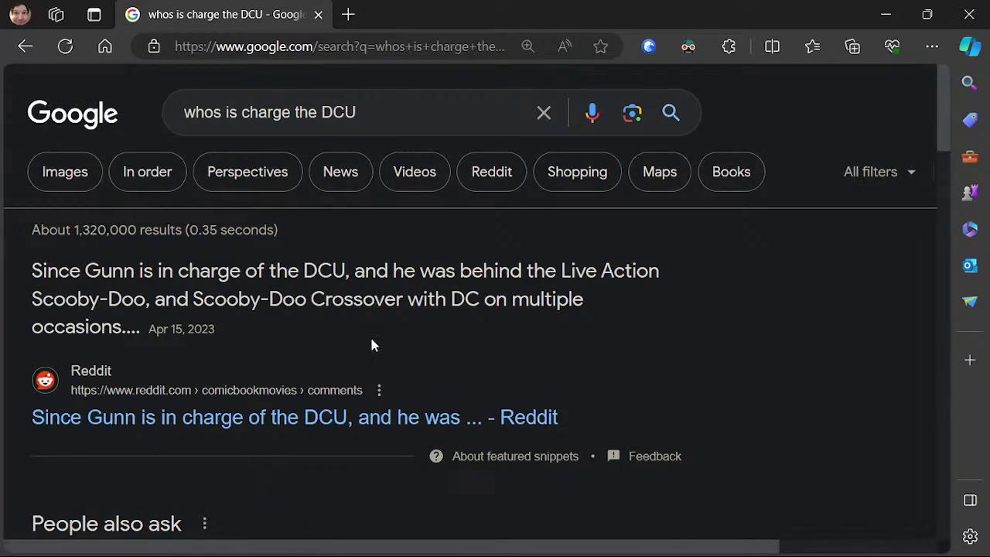
{"action": "scroll", "coordinate": [402, 309], "scroll_direction": "down", "scroll_amount": 3}
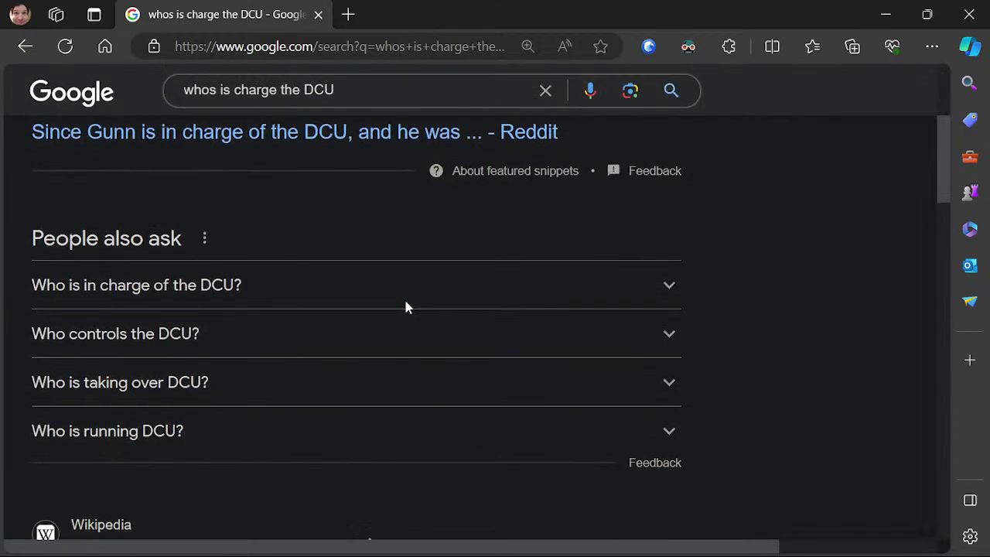
{"action": "scroll", "coordinate": [405, 307], "scroll_direction": "down", "scroll_amount": 3}
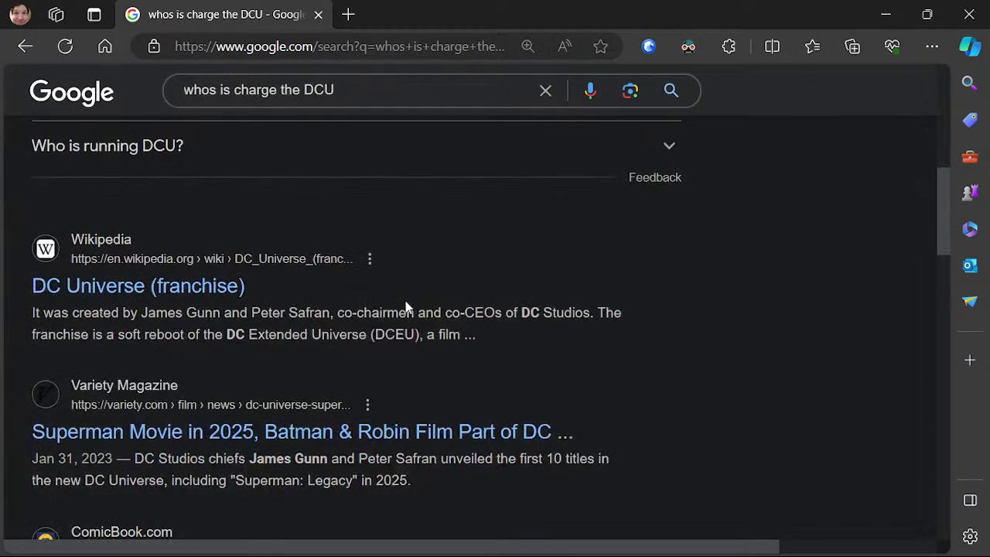
{"action": "left_click_drag", "start_coordinate": [143, 312], "coordinate": [332, 312]}
{"action": "key", "text": "super+c"}
{"action": "left_click", "coordinate": [154, 321]}
- Paste the co-chairmen's names as plain text and join them to DCCU with ' - '
{"action": "key", "text": "alt+Tab"}
{"action": "left_click", "coordinate": [238, 422]}
{"action": "right_click", "coordinate": [239, 422]}
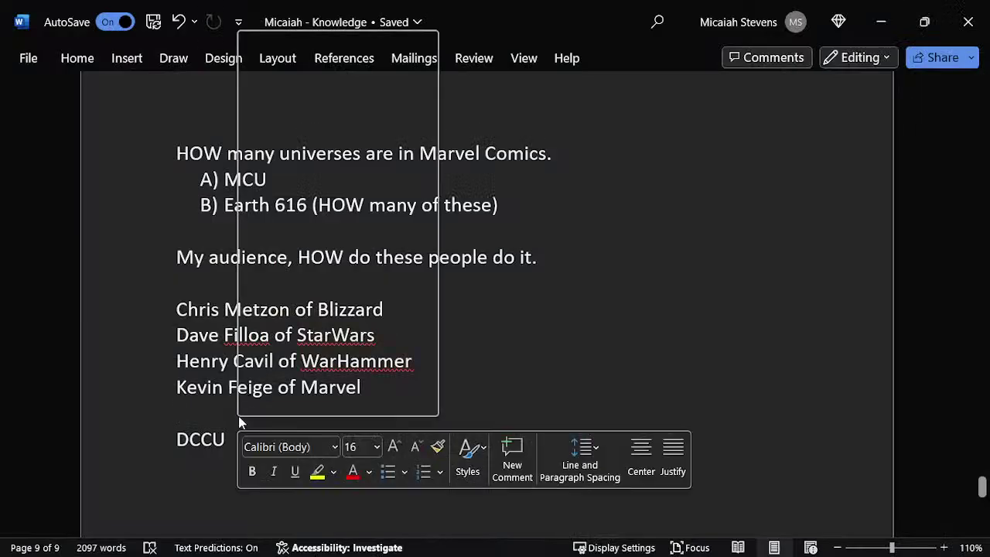
{"action": "left_click", "coordinate": [336, 155]}
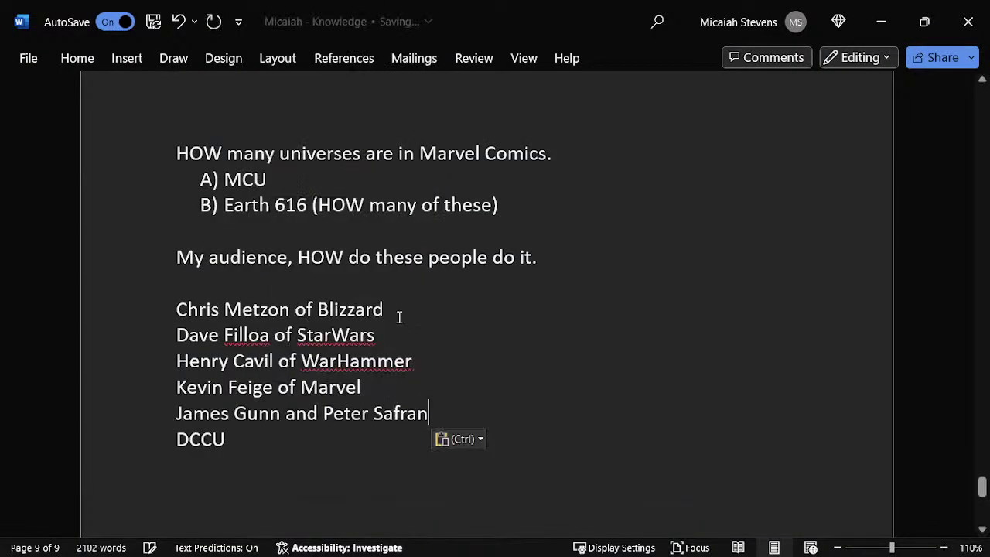
{"action": "scroll", "coordinate": [439, 348], "scroll_direction": "down", "scroll_amount": 1}
{"action": "type", "text": "-"}
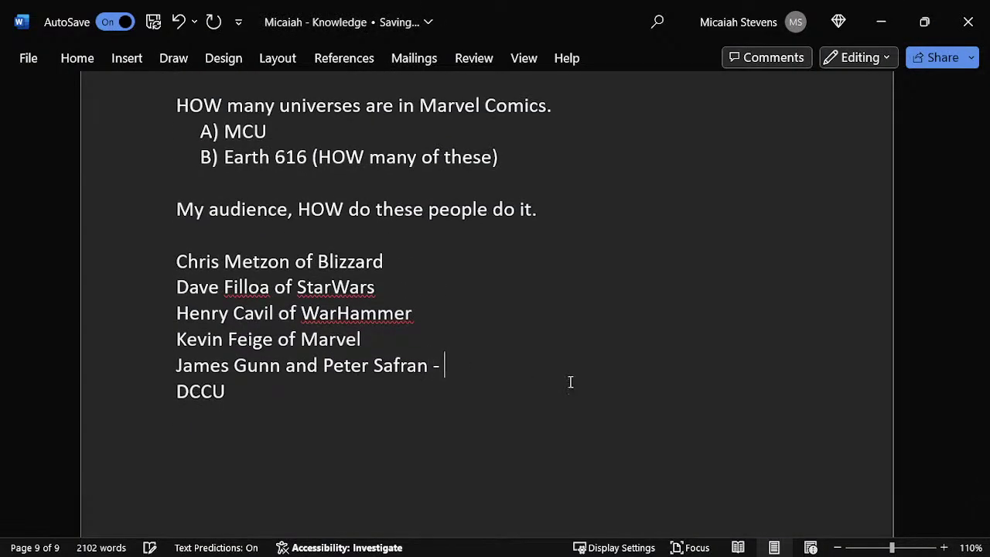
{"action": "key", "text": "Delete"}
- Add 'I KNOW that is the Face of the Character Bibles' under the audience question
{"action": "key", "text": "Up"}
{"action": "key", "text": "Up"}
{"action": "key", "text": "Up"}
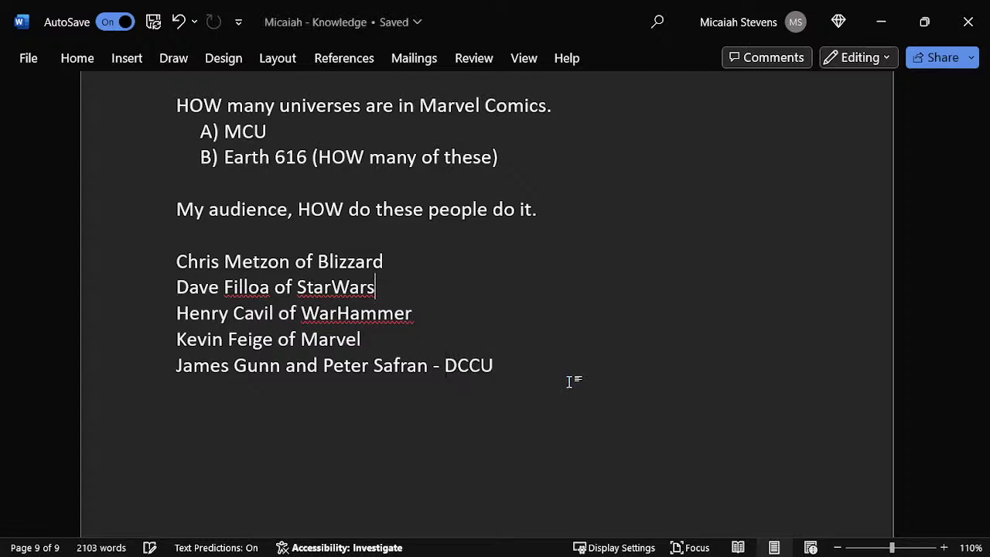
{"action": "key", "text": "Up"}
{"action": "key", "text": "Up"}
{"action": "key", "text": "Return"}
{"action": "key", "text": "Up"}
{"action": "type", "text": "I K"}
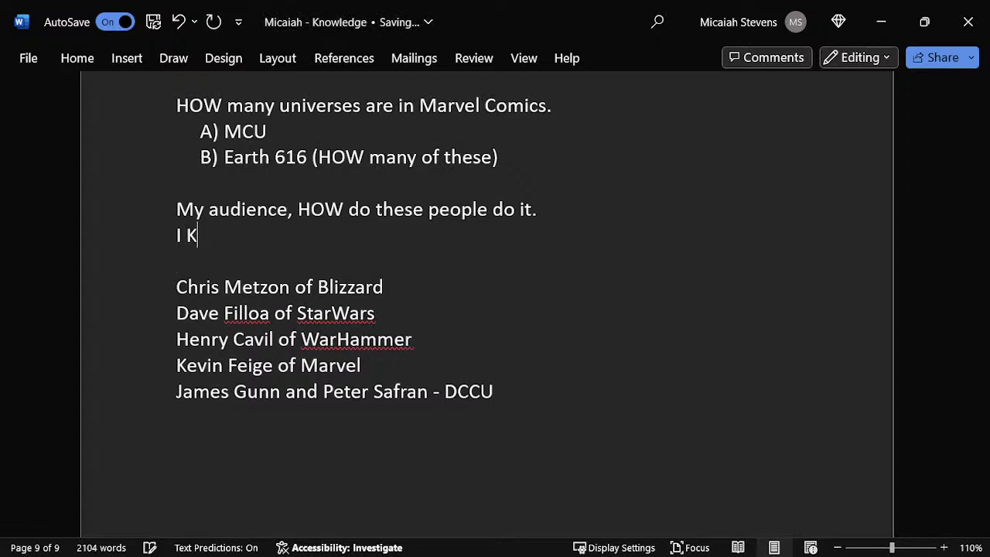
{"action": "type", "text": "NOW that is "}
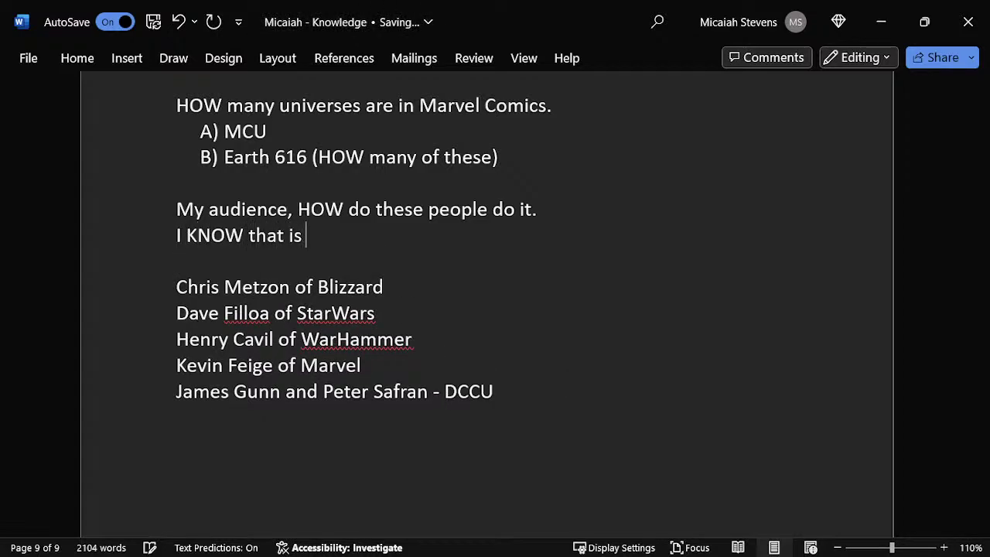
{"action": "type", "text": "the Face of t"}
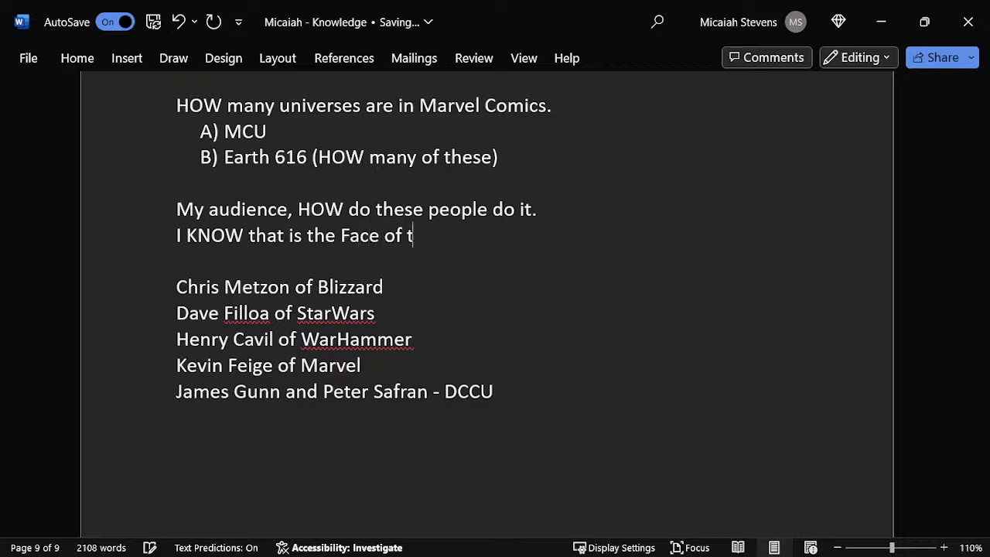
{"action": "type", "text": "he Cha"}
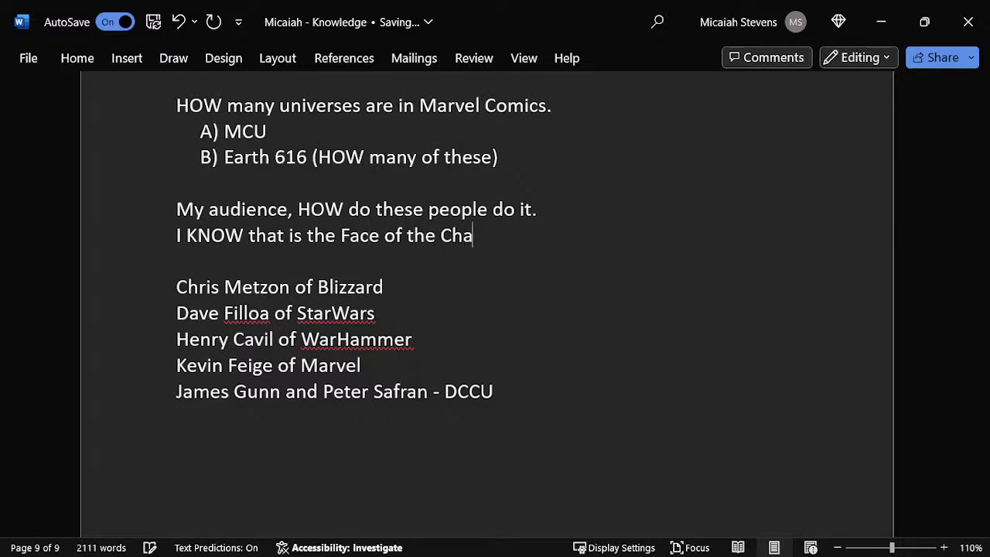
{"action": "type", "text": "racter Bibles"}
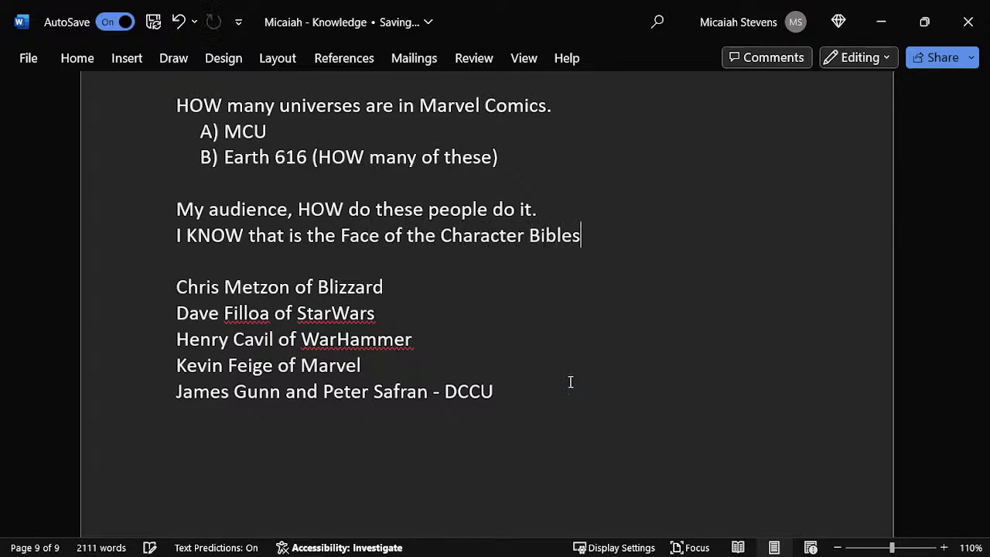
{"action": "key", "text": "Down"}
{"action": "key", "text": "Up"}
{"action": "key", "text": "Down"}
{"action": "key", "text": "Down"}
{"action": "key", "text": "Down"}
{"action": "key", "text": "Down"}
{"action": "key", "text": "Return"}
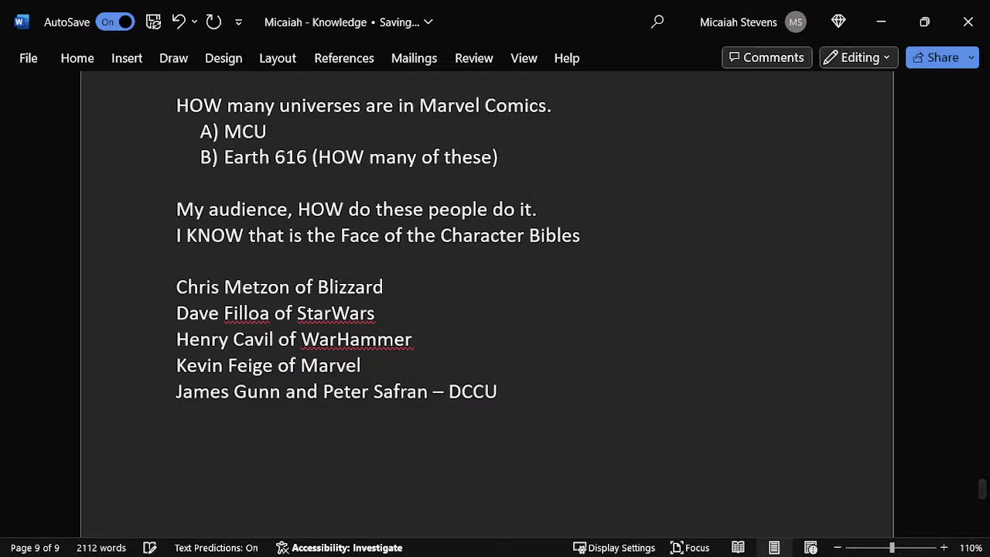
- Search Google for the StarWars creator's name and bring up Word's spelling suggestions for his surname
{"action": "key", "text": "alt+Tab"}
{"action": "triple_click", "coordinate": [437, 81]}
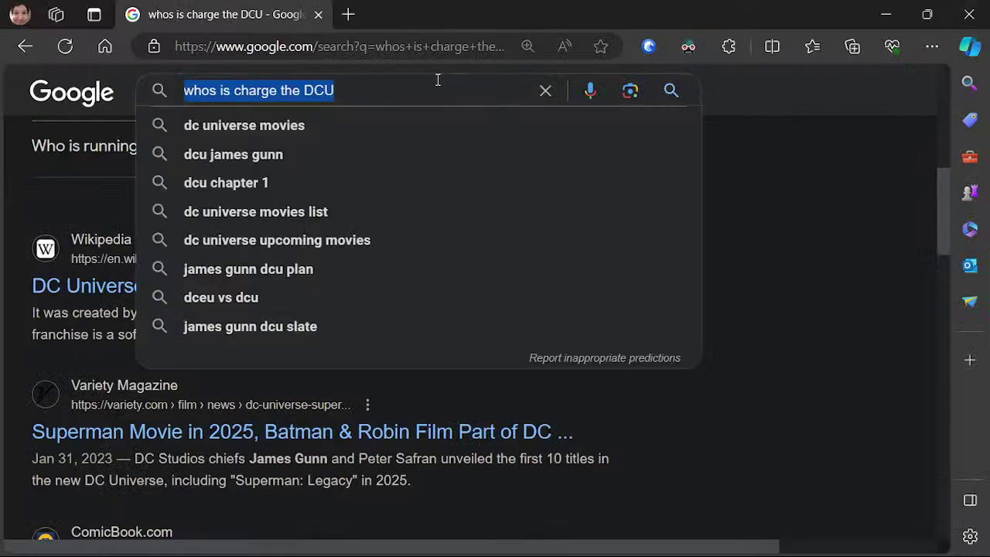
{"action": "type", "text": "Dave Fil"}
{"action": "key", "text": "Down"}
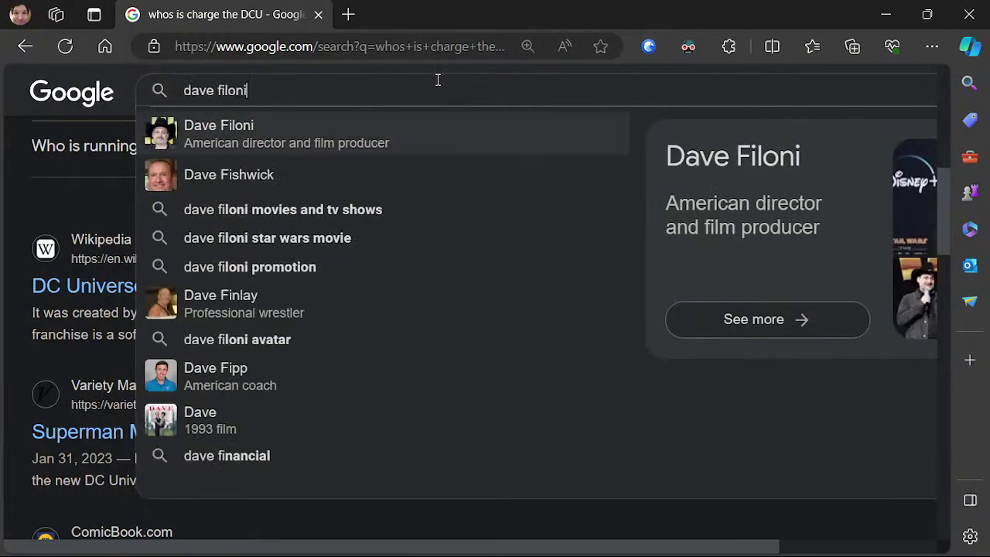
{"action": "key", "text": "Return"}
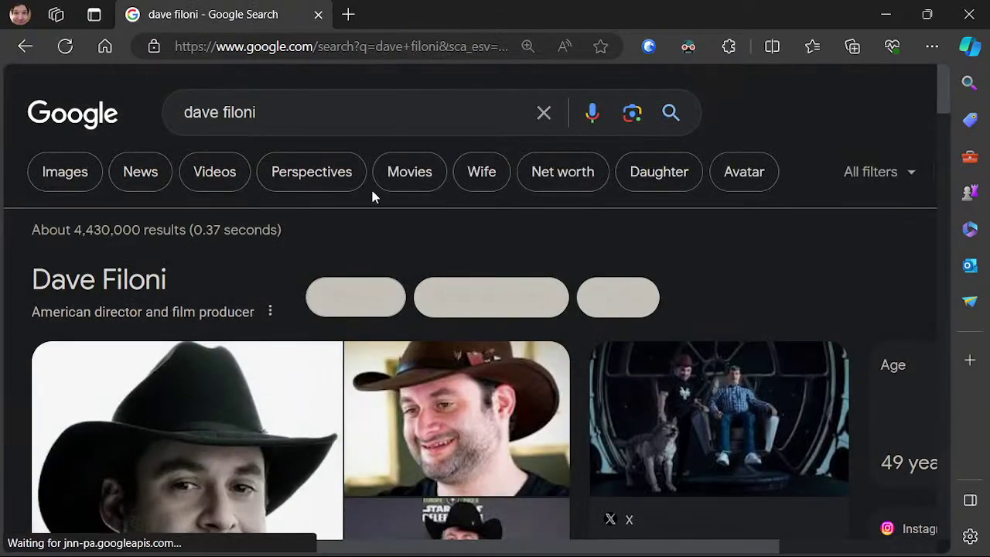
{"action": "key", "text": "alt+Tab"}
{"action": "left_click", "coordinate": [256, 314]}
- Correct the StarWars creator's surname and begin a new pairing line with him and a second, unfinished name
{"action": "key", "text": "BackSpace"}
{"action": "key", "text": "BackSpace"}
{"action": "key", "text": "BackSpace"}
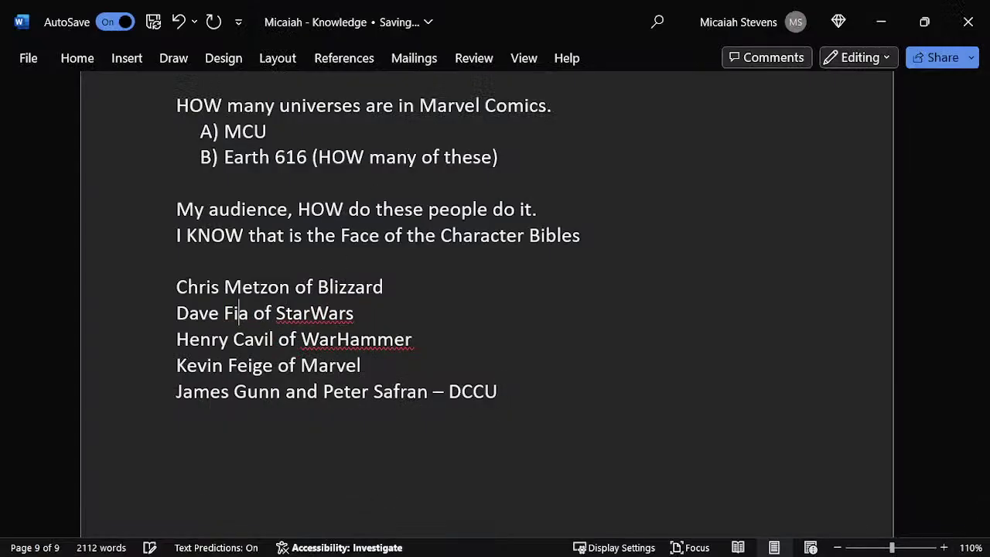
{"action": "type", "text": "loni"}
{"action": "key", "text": "Delete"}
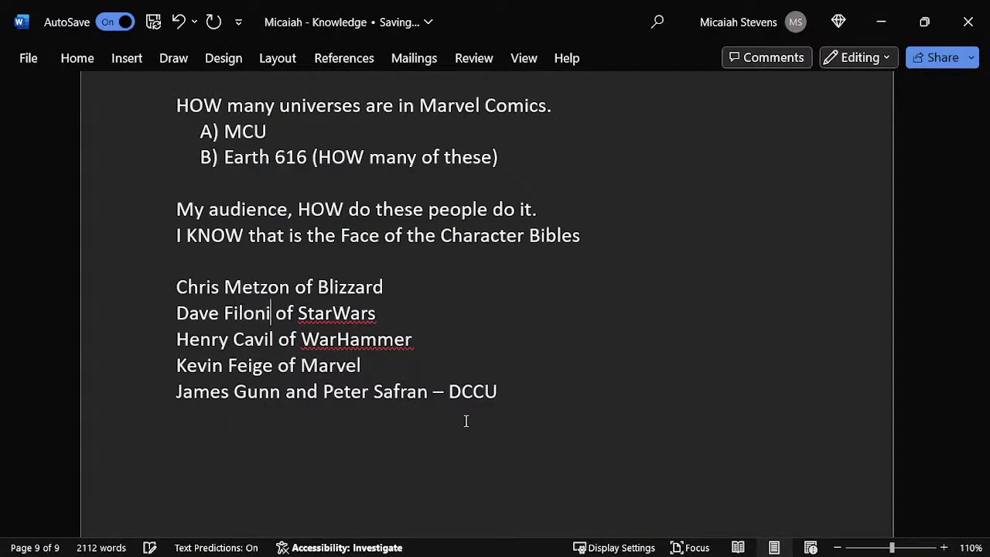
{"action": "key", "text": "Down"}
{"action": "key", "text": "Down"}
{"action": "key", "text": "Down"}
{"action": "key", "text": "Down"}
{"action": "key", "text": "Return"}
{"action": "type", "text": "D"}
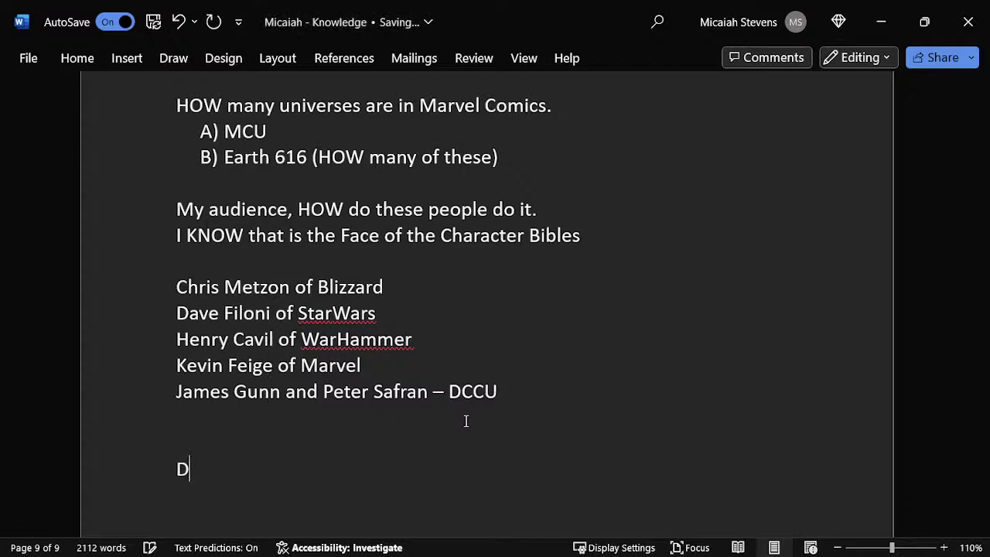
{"action": "type", "text": "ave Fi"}
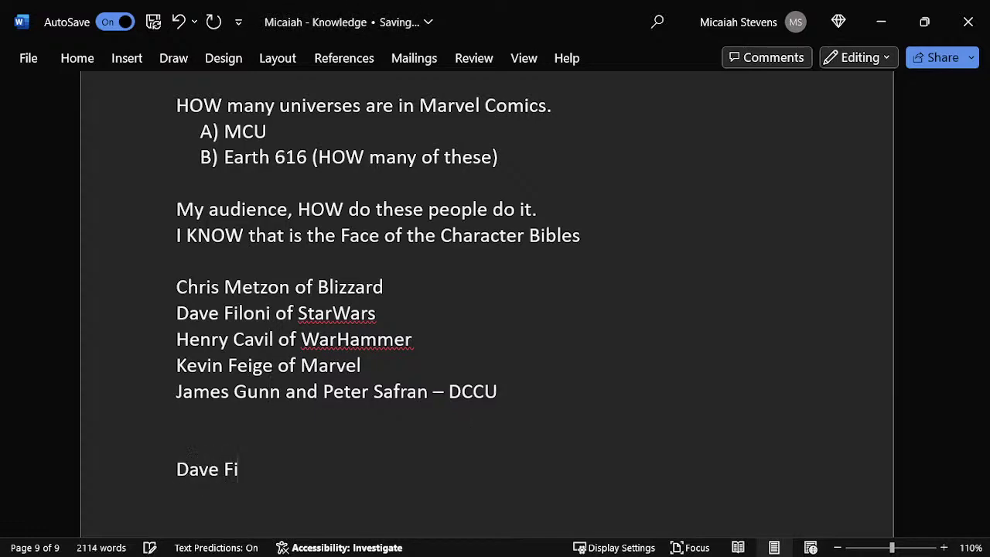
{"action": "type", "text": "loni and Jon "}
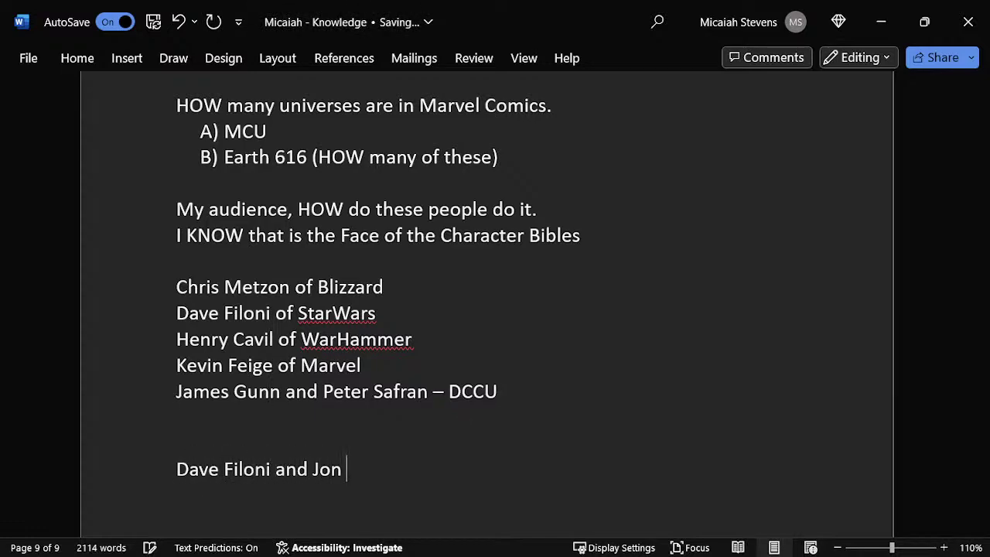
{"action": "type", "text": "Fav"}
{"action": "key", "text": "alt+Tab"}
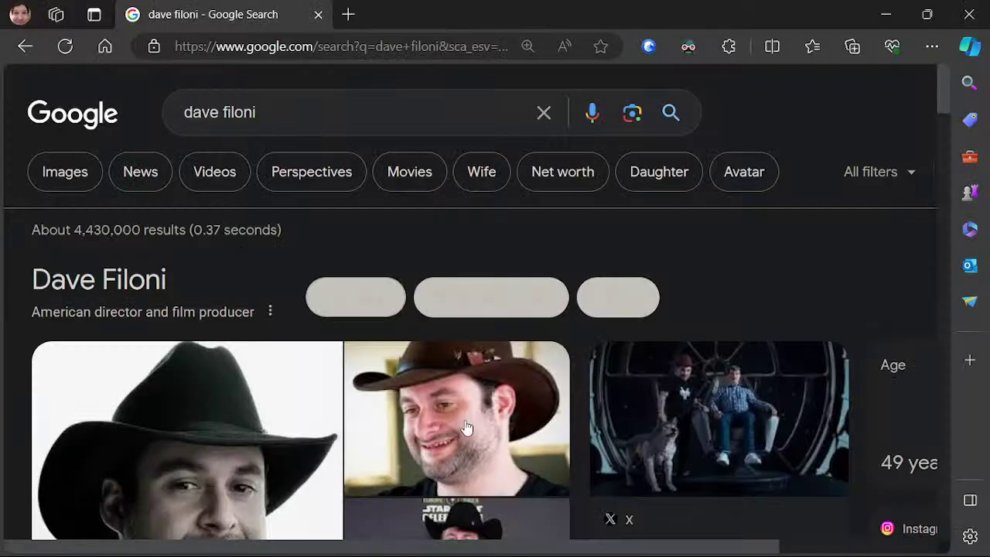
- Search Google to confirm the full spelling of the second name and copy the query text
{"action": "left_click", "coordinate": [339, 122]}
{"action": "type", "text": "F"}
{"action": "key", "text": "ctrl+a"}
{"action": "type", "text": "Fava"}
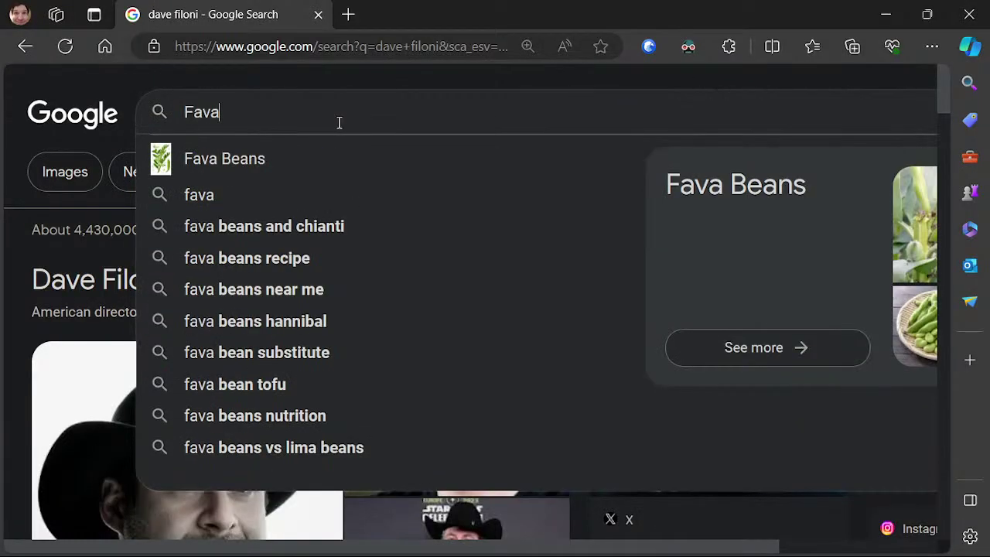
{"action": "key", "text": "Down"}
{"action": "key", "text": "BackSpace"}
{"action": "key", "text": "ctrl+a"}
{"action": "type", "text": "J"}
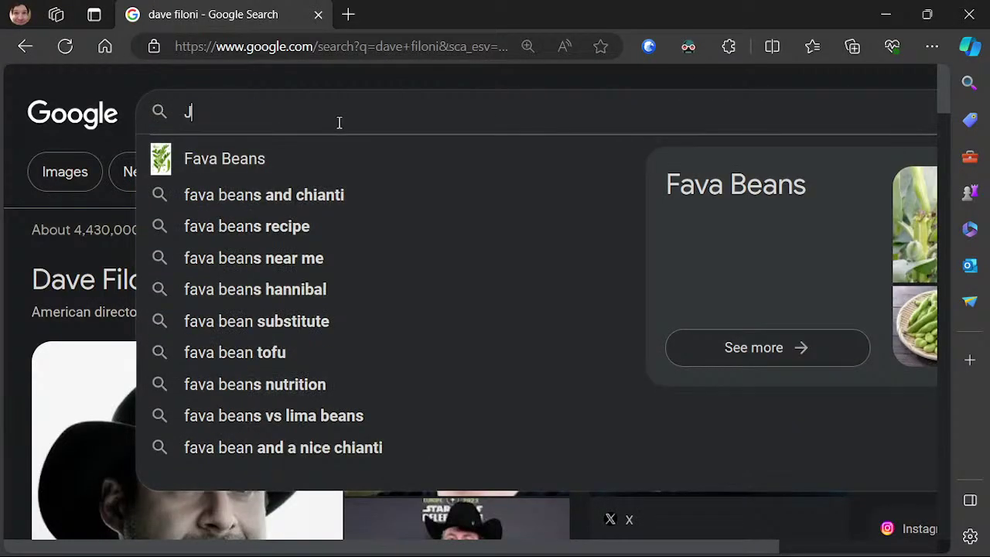
{"action": "type", "text": "on fa"}
{"action": "key", "text": "Down"}
{"action": "key", "text": "Return"}
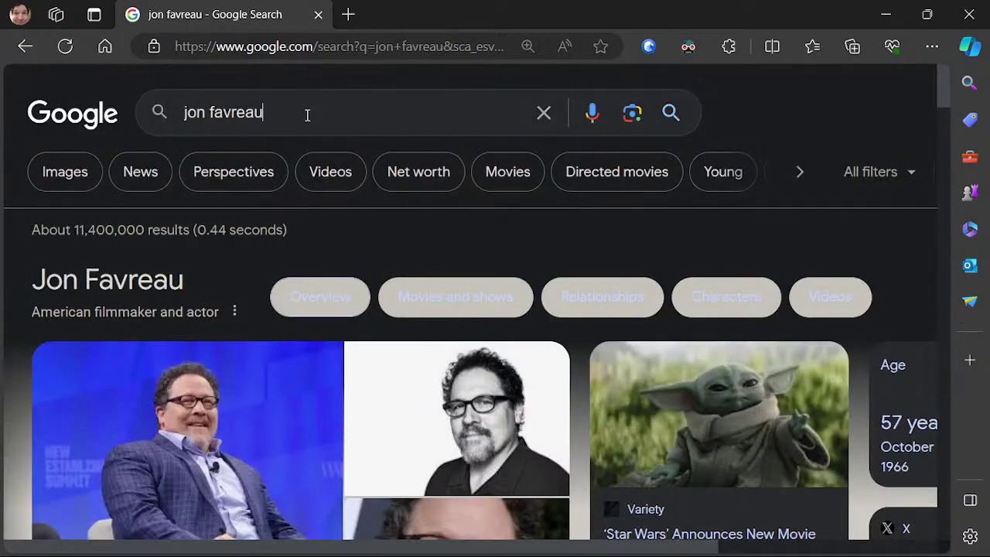
{"action": "key", "text": "ctrl+a"}
{"action": "key", "text": "alt+Tab"}
- Select the unfinished second name at the end of the pairing line
{"action": "scroll", "coordinate": [438, 407], "scroll_direction": "down", "scroll_amount": 1}
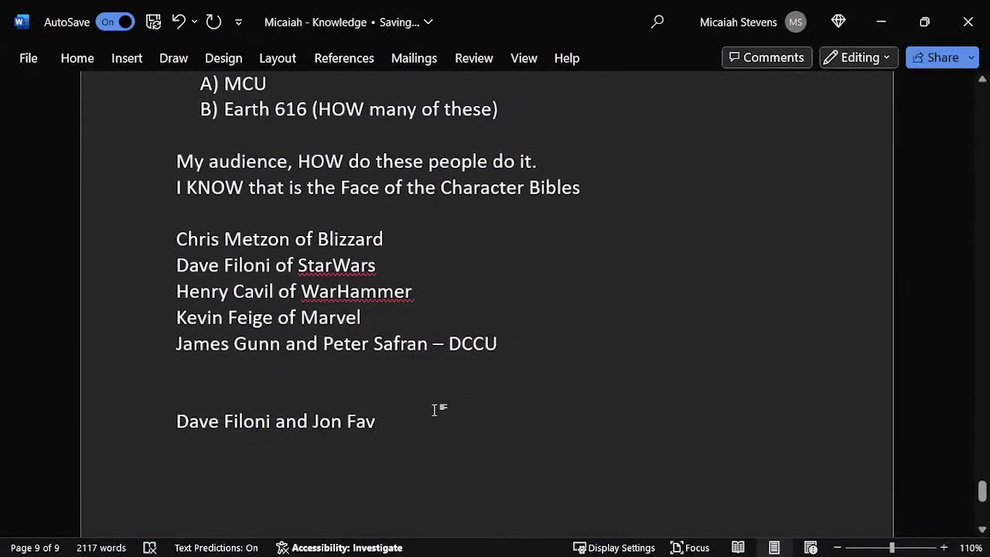
{"action": "right_click", "coordinate": [424, 424]}
{"action": "key", "text": "Escape"}
{"action": "left_click_drag", "start_coordinate": [305, 422], "coordinate": [382, 415]}
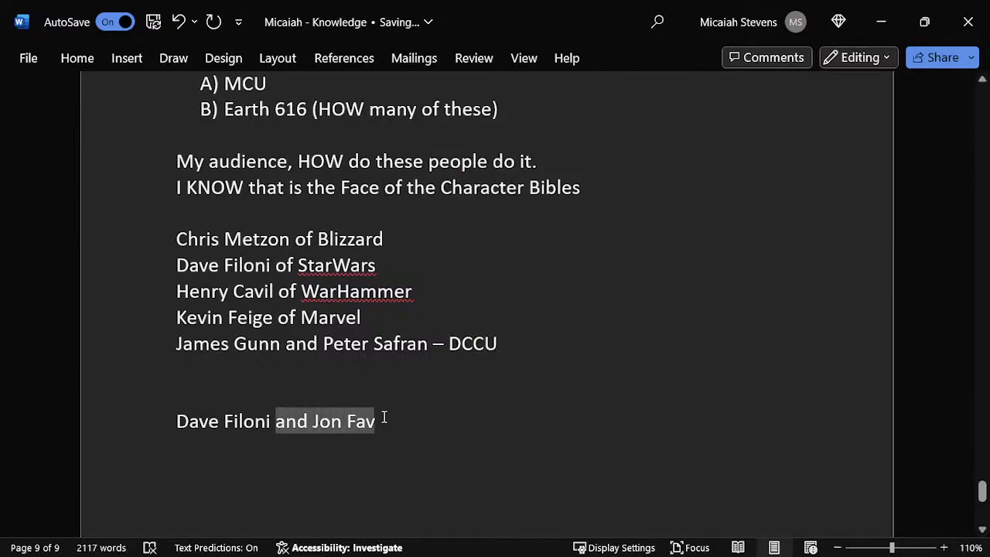
{"action": "left_click", "coordinate": [319, 424]}
{"action": "left_click_drag", "start_coordinate": [298, 422], "coordinate": [402, 418]}
{"action": "key", "text": "Left"}
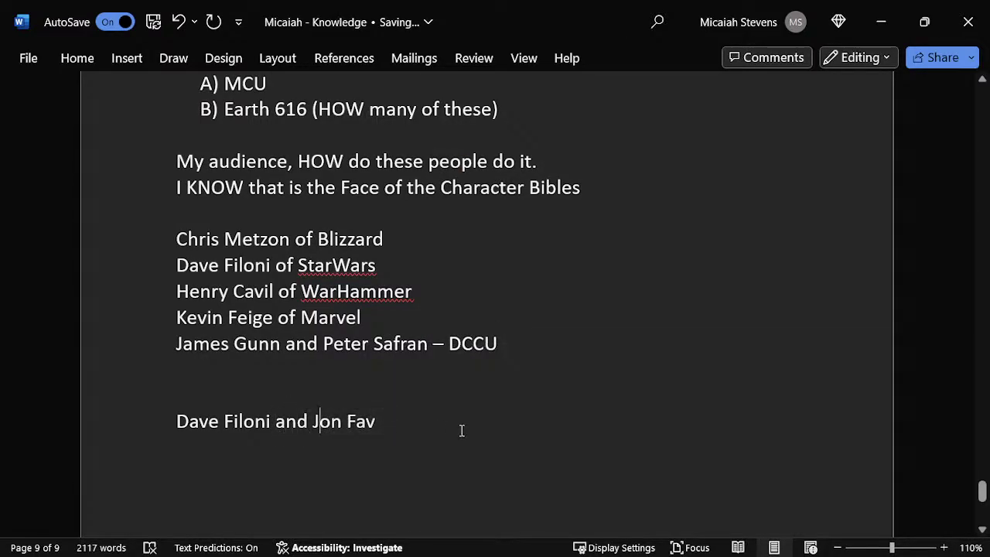
{"action": "key", "text": "Left"}
{"action": "key", "text": "shift+End"}
- Replace the partial name with the copied full name from the search
{"action": "right_click", "coordinate": [401, 431]}
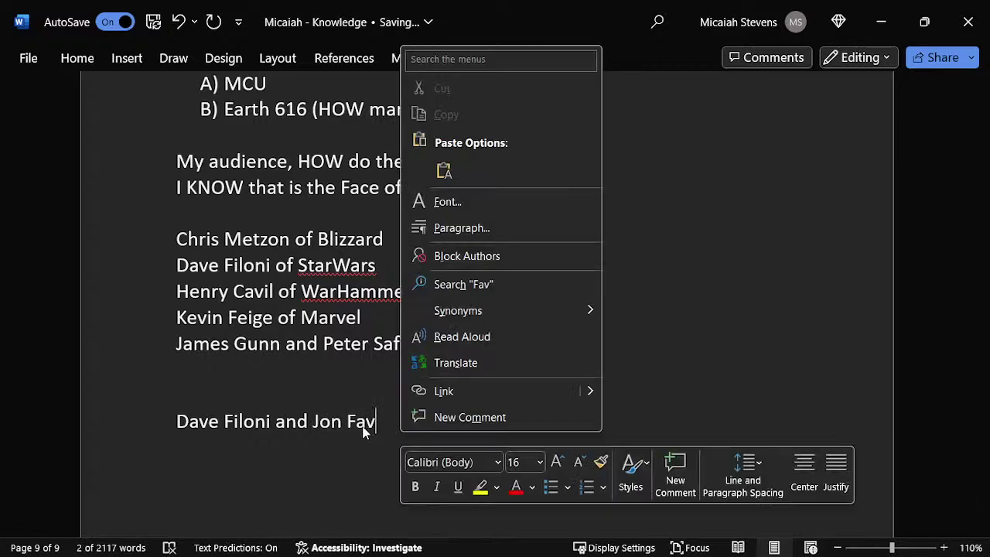
{"action": "left_click", "coordinate": [410, 442]}
{"action": "key", "text": "Left"}
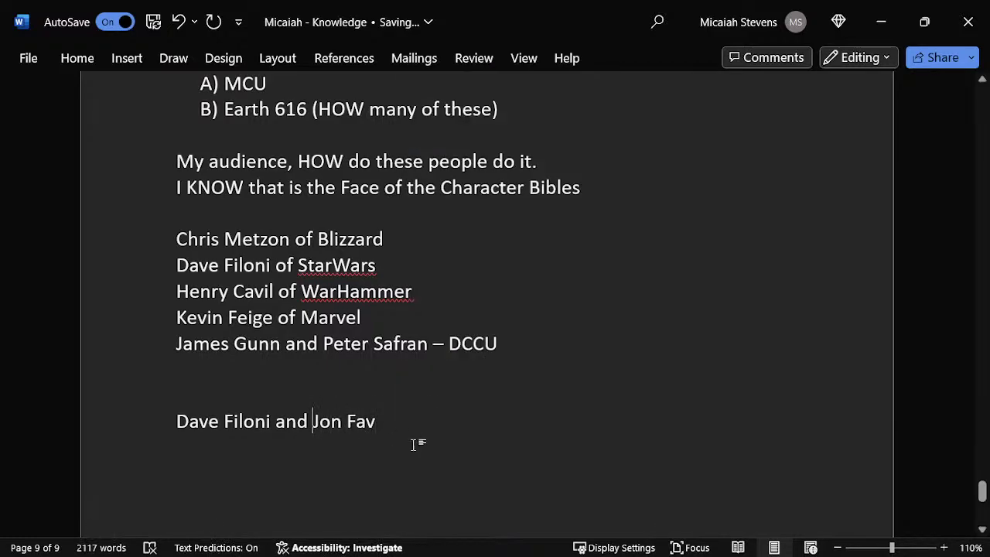
{"action": "key", "text": "shift+End"}
{"action": "right_click", "coordinate": [366, 426]}
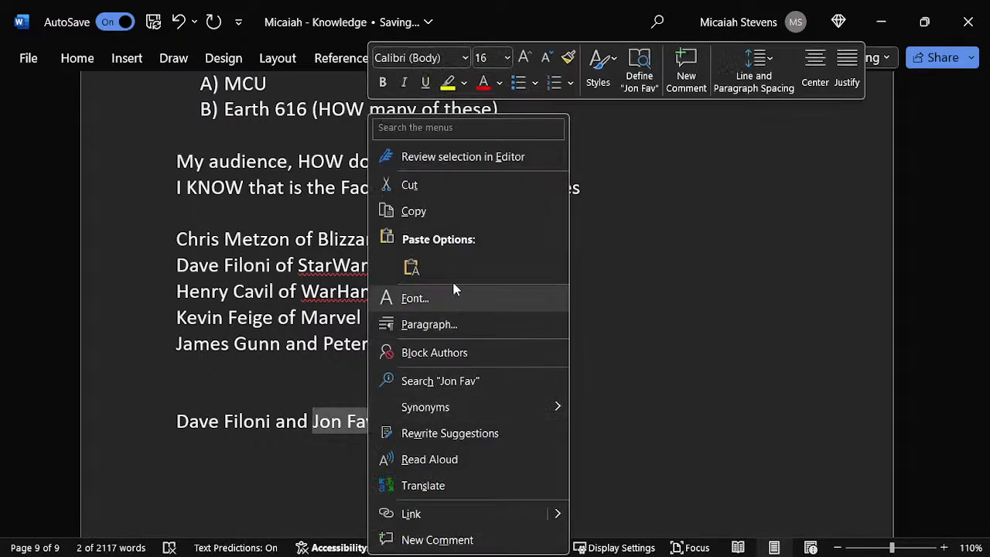
{"action": "left_click", "coordinate": [411, 268]}
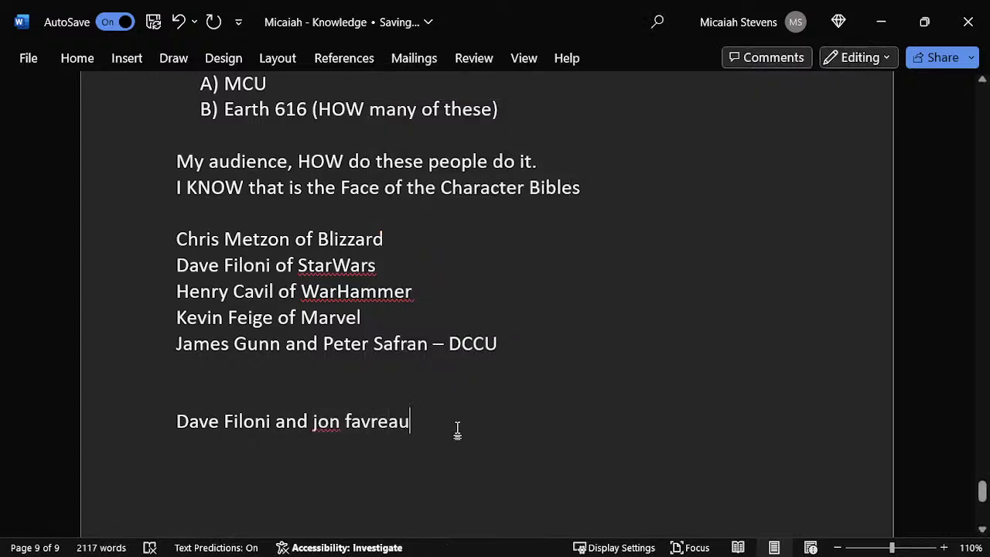
- Capitalize the pasted name's initials and remove the extra blank line above the pairing line
{"action": "key", "text": "Left"}
{"action": "key", "text": "Left"}
{"action": "key", "text": "Left"}
{"action": "key", "text": "Left"}
{"action": "key", "text": "Left"}
{"action": "key", "text": "Left"}
{"action": "key", "text": "Left"}
{"action": "key", "text": "Left"}
{"action": "key", "text": "BackSpace"}
{"action": "type", "text": "J"}
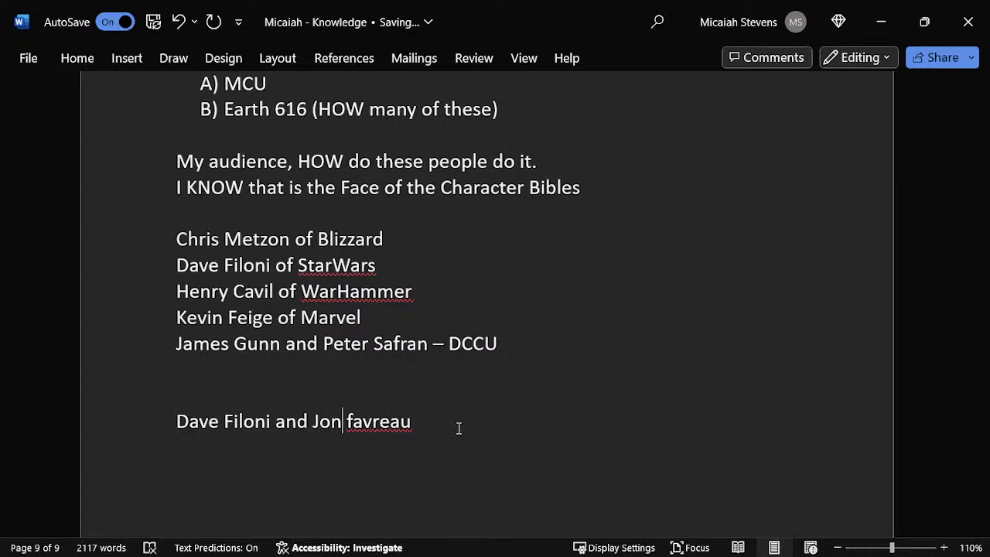
{"action": "key", "text": "Right"}
{"action": "key", "text": "Right"}
{"action": "key", "text": "BackSpace"}
{"action": "type", "text": "F"}
{"action": "key", "text": "Delete"}
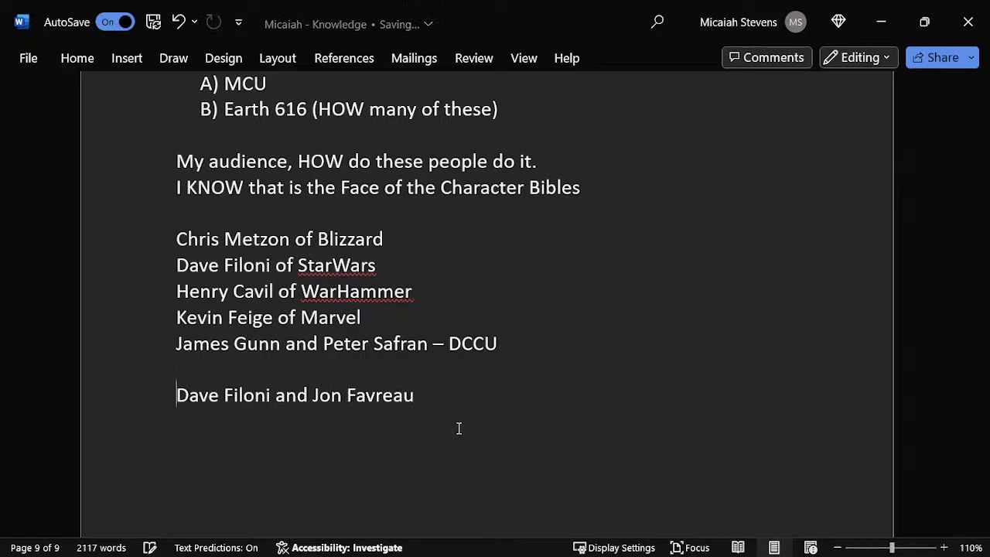
- Add the lines 'Jon as a DIRECTOR This is his bread and butter.' and 'Storyboard, character designs'
{"action": "key", "text": "End"}
{"action": "key", "text": "Return"}
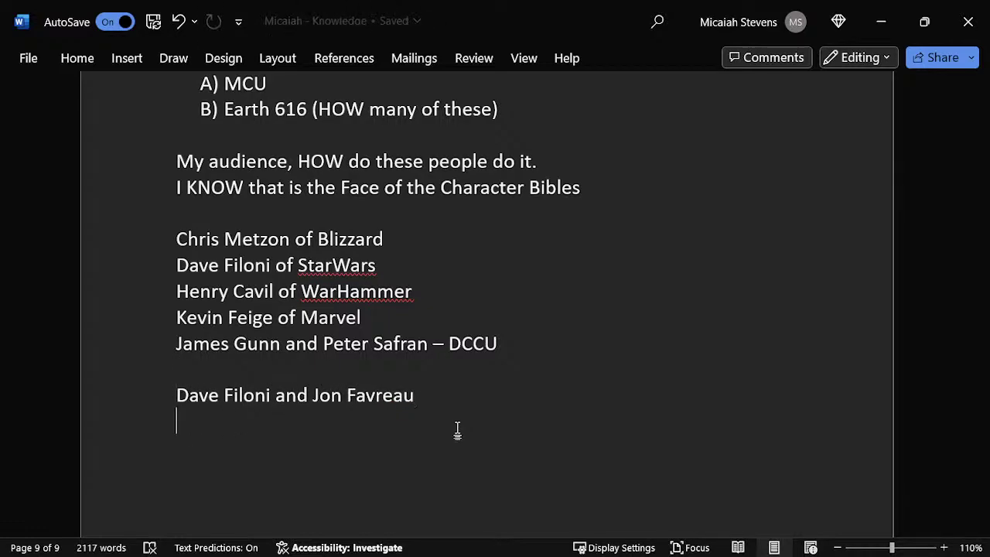
{"action": "type", "text": "J"}
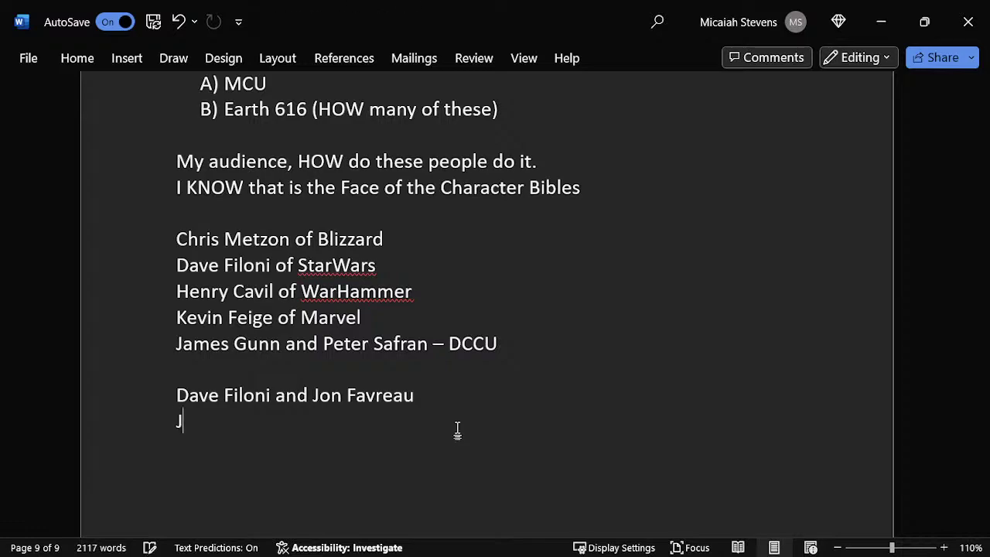
{"action": "type", "text": "on as a DIR"}
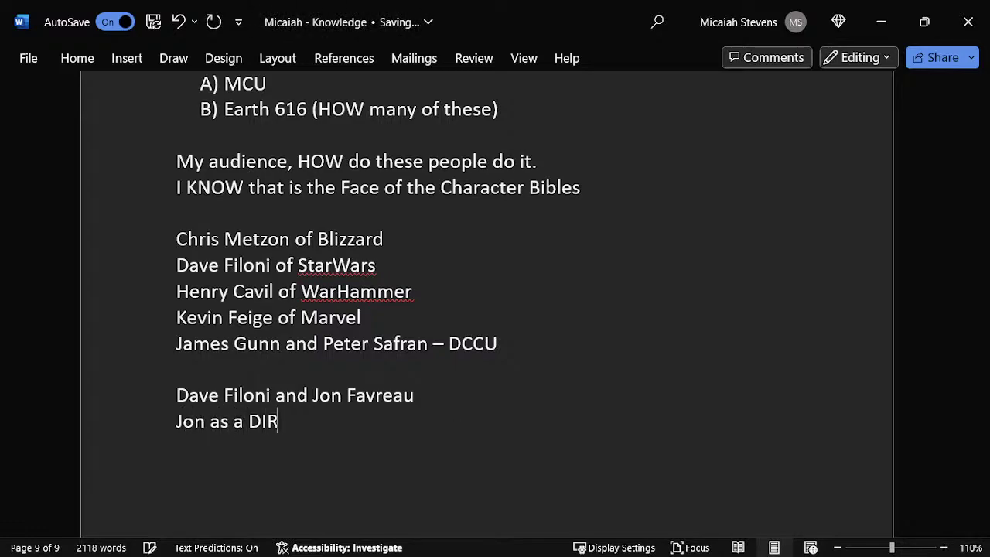
{"action": "type", "text": "ECTOR Thi"}
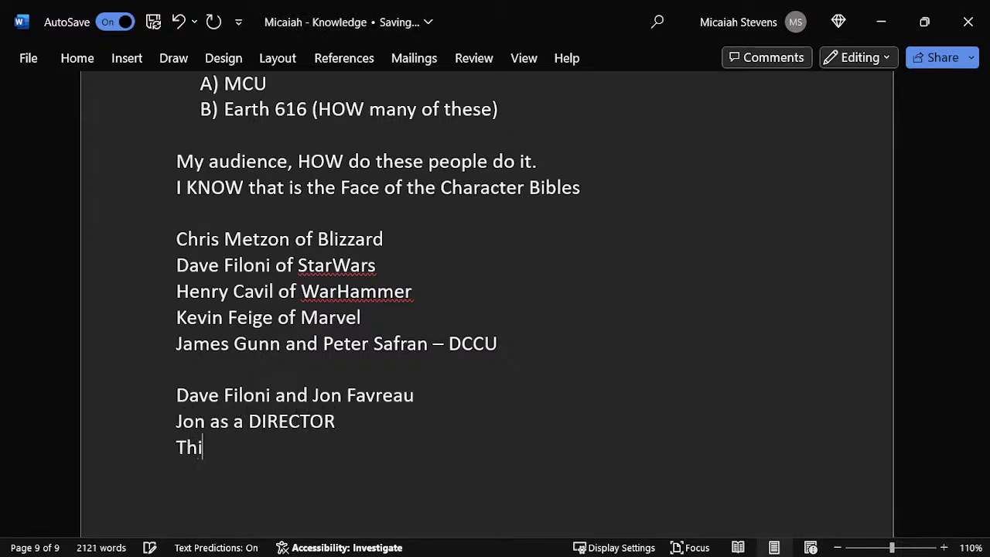
{"action": "type", "text": "s is his b"}
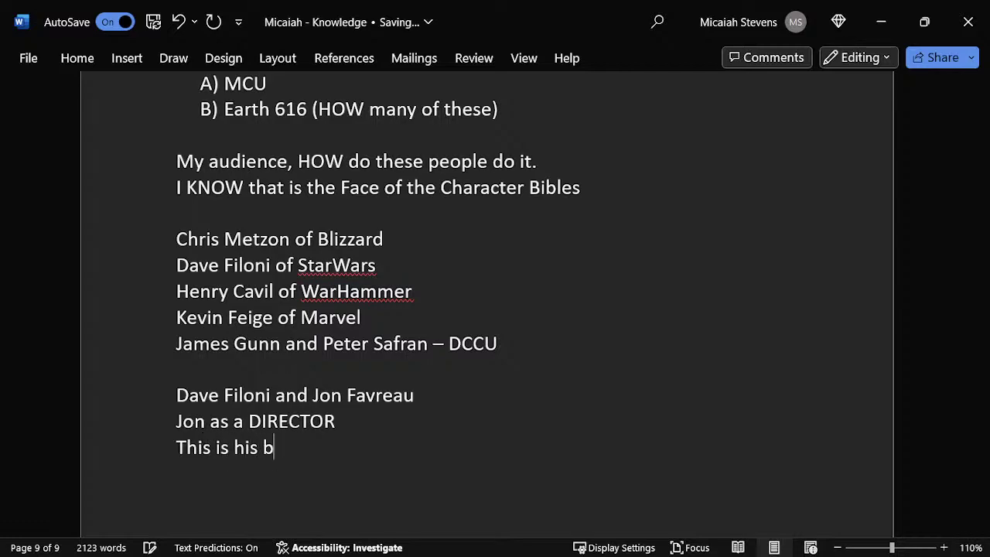
{"action": "type", "text": "read and butter."}
{"action": "key", "text": "Return"}
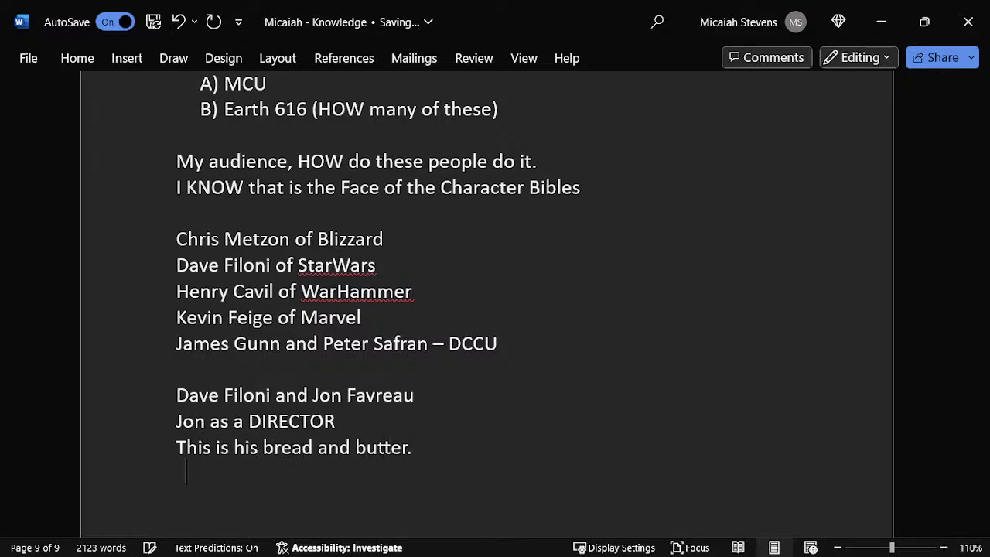
{"action": "type", "text": "Storyb"}
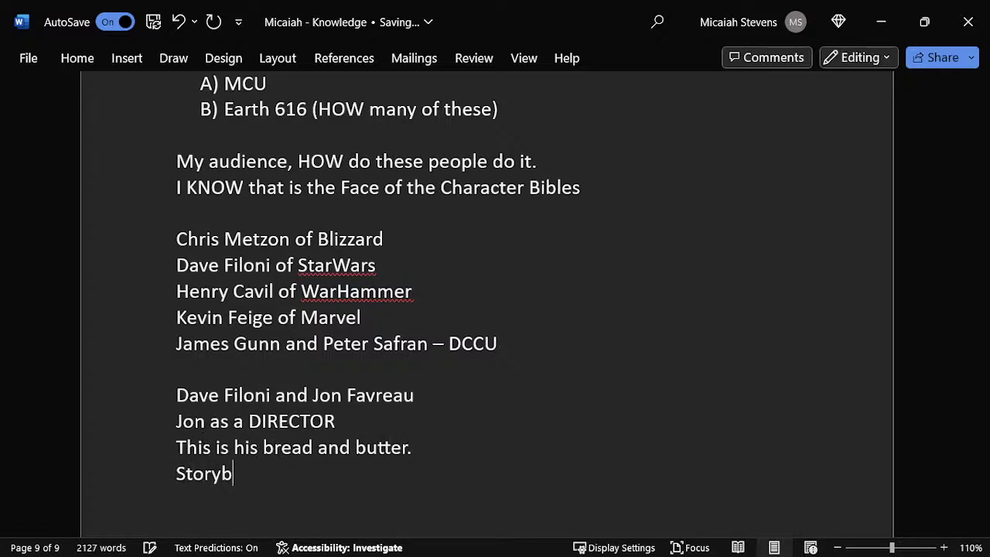
{"action": "type", "text": "oard, character designs"}
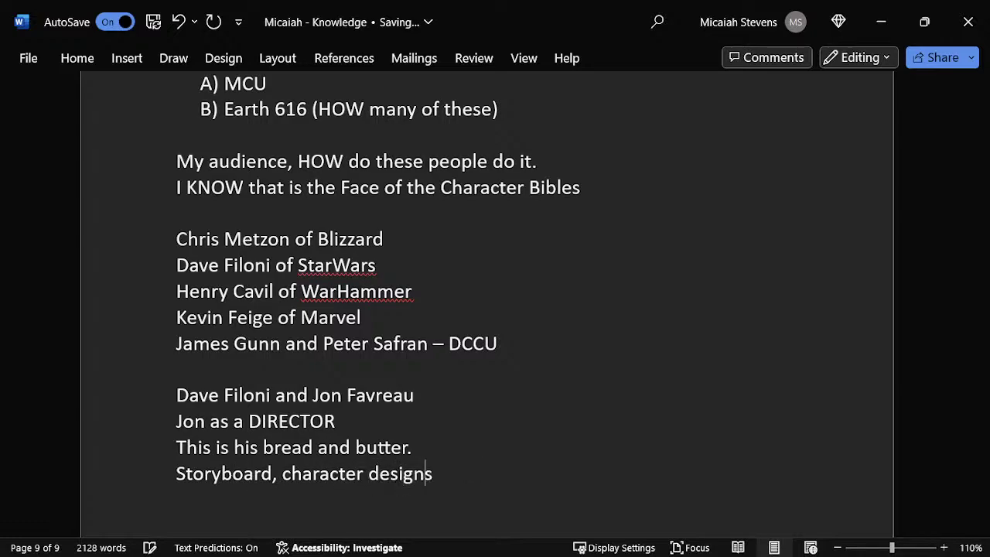
{"action": "key", "text": "Return"}
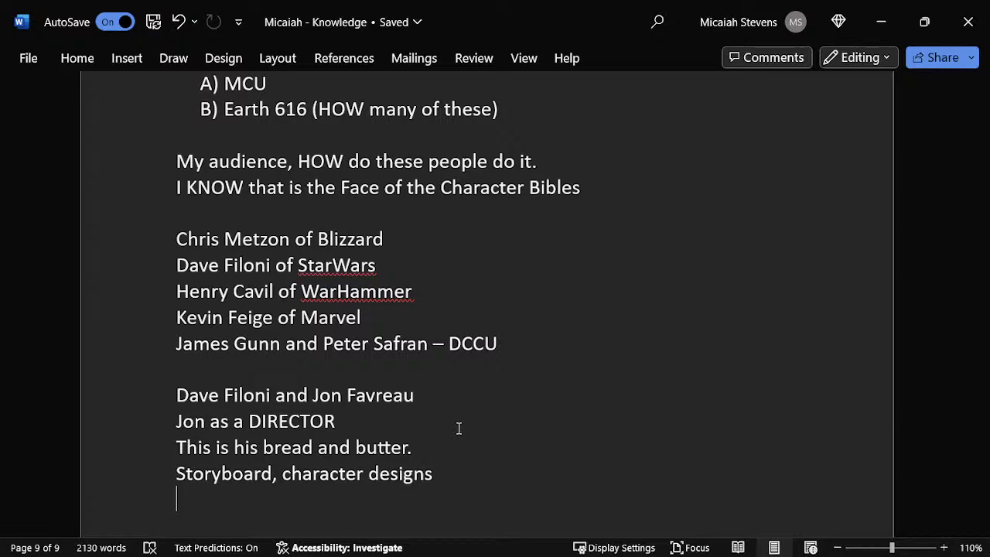
- Type a third line saying this formalizes that into a TECHNOLOGY Framwork
{"action": "type", "text": "This just takes that an"}
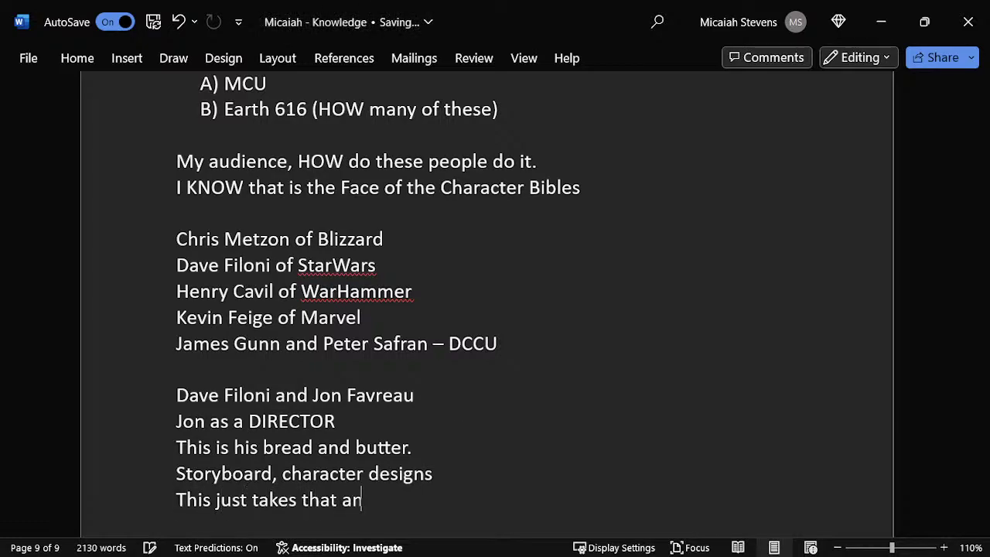
{"action": "type", "text": "d Foramlize"}
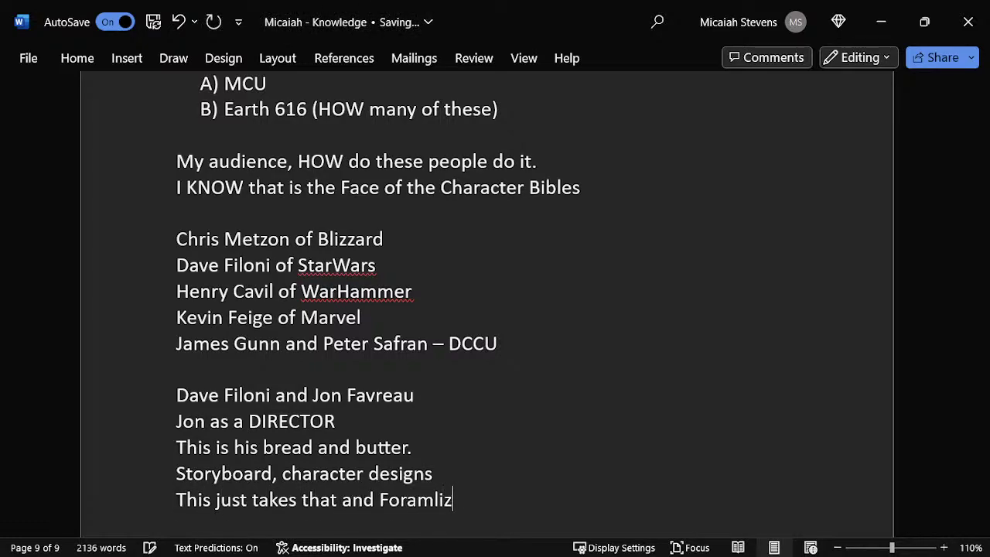
{"action": "key", "text": "BackSpace"}
{"action": "key", "text": "BackSpace"}
{"action": "key", "text": "BackSpace"}
{"action": "key", "text": "BackSpace"}
{"action": "key", "text": "BackSpace"}
{"action": "key", "text": "BackSpace"}
{"action": "type", "text": "rmalizes t"}
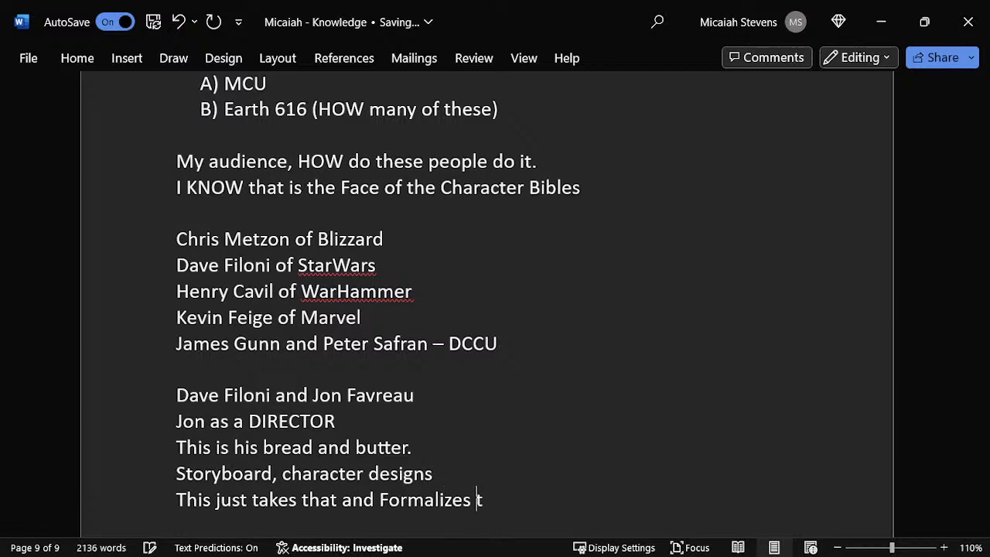
{"action": "type", "text": "his isto a TE"}
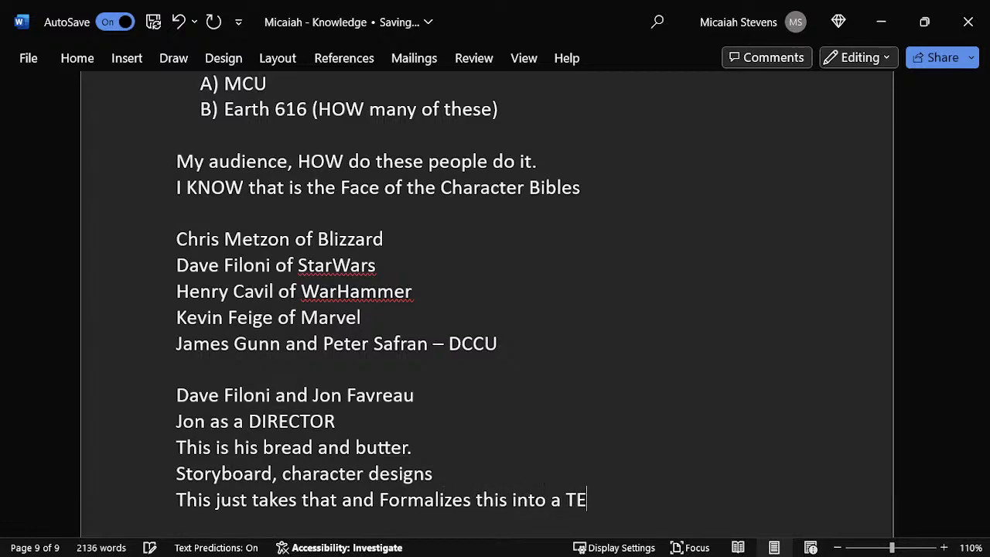
{"action": "type", "text": "CHNOLOGYh"}
{"action": "key", "text": "BackSpace"}
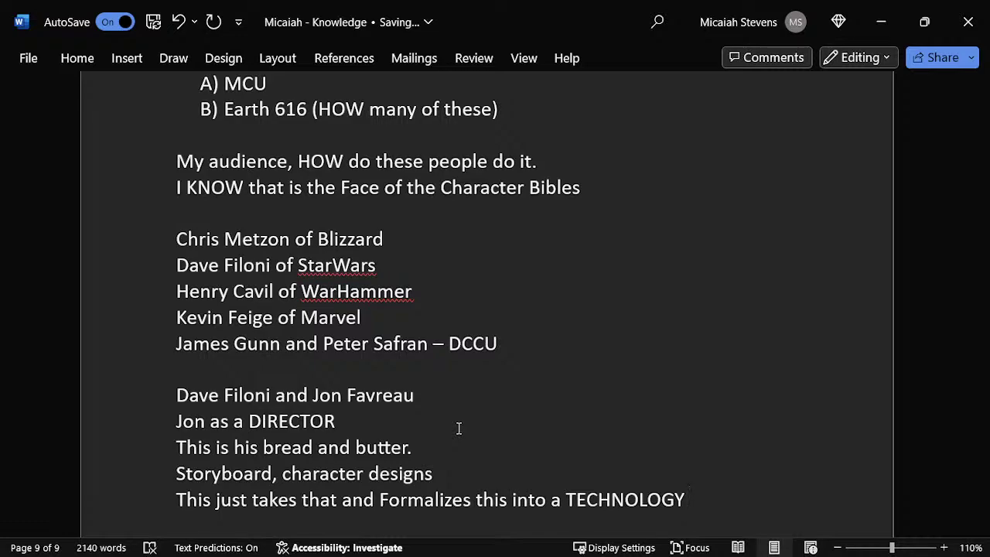
{"action": "type", "text": "Framwork"}
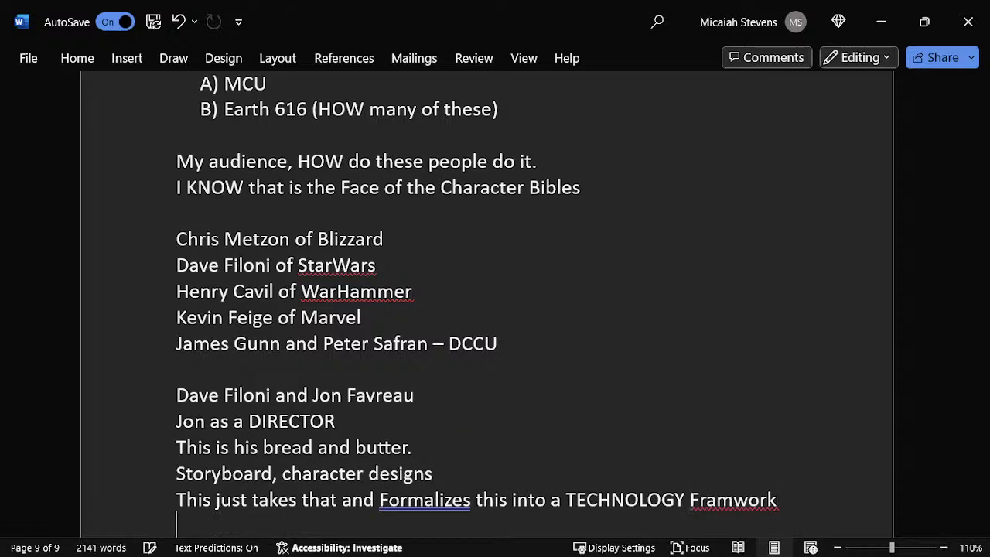
- Accept the grammar fix for 'formalizes', correct 'Framwork' to 'Framework', and start a new paragraph
{"action": "scroll", "coordinate": [453, 435], "scroll_direction": "down", "scroll_amount": 3}
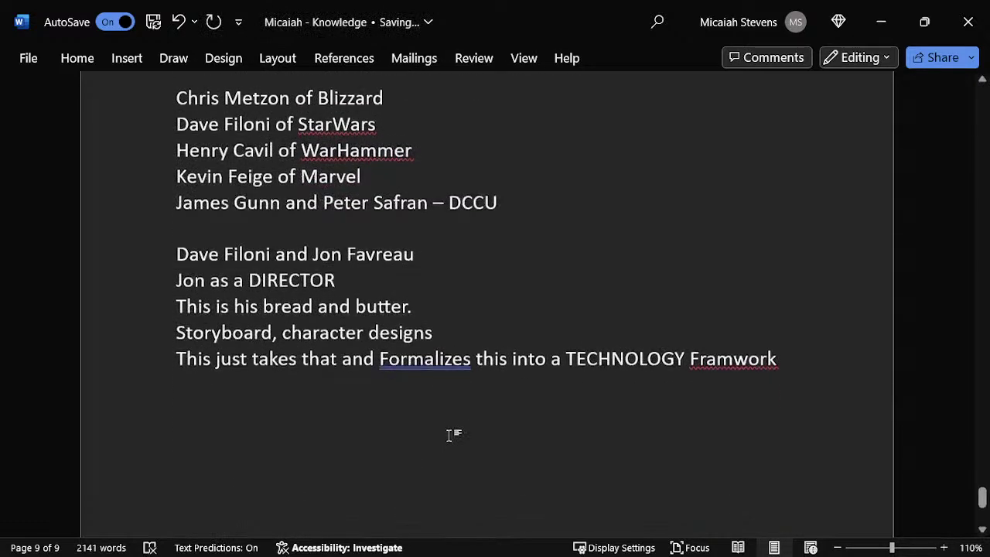
{"action": "left_click", "coordinate": [445, 356]}
{"action": "left_click", "coordinate": [468, 431]}
{"action": "left_click", "coordinate": [731, 355]}
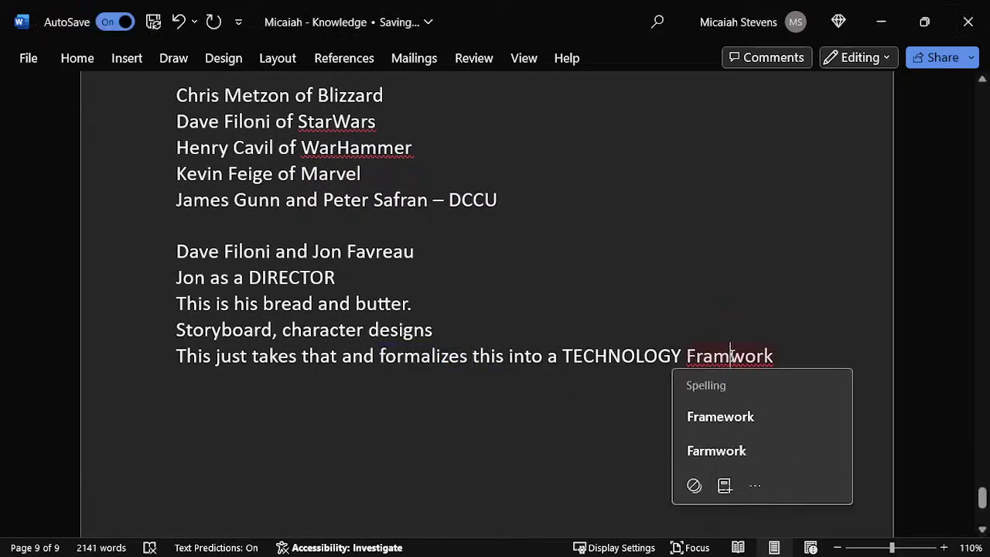
{"action": "left_click", "coordinate": [733, 423]}
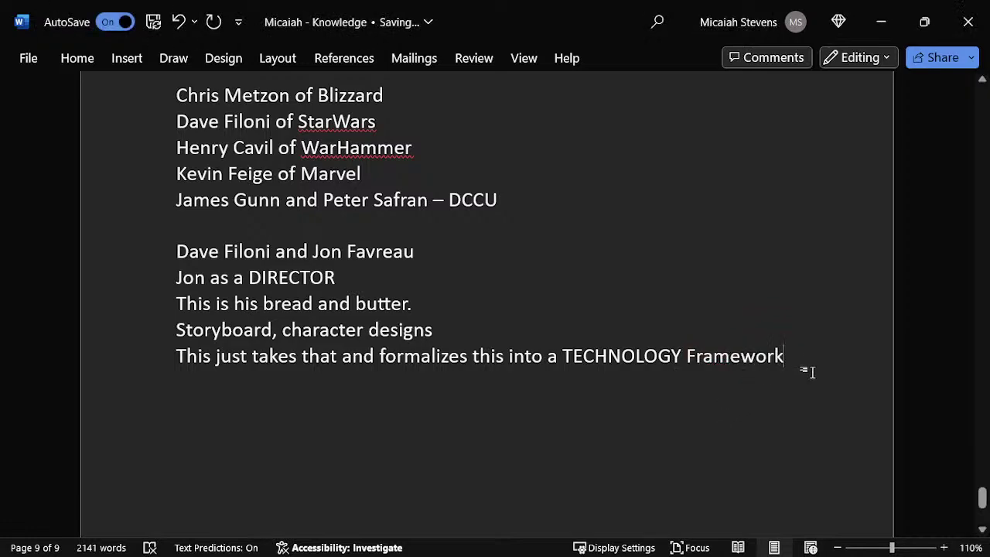
{"action": "key", "text": "Return"}
{"action": "key", "text": "Return"}
- Type 'HOW do they manage it, and how can we improve in a new FUTURE.'
{"action": "type", "text": "HOW t"}
{"action": "key", "text": "BackSpace"}
{"action": "type", "text": "do"}
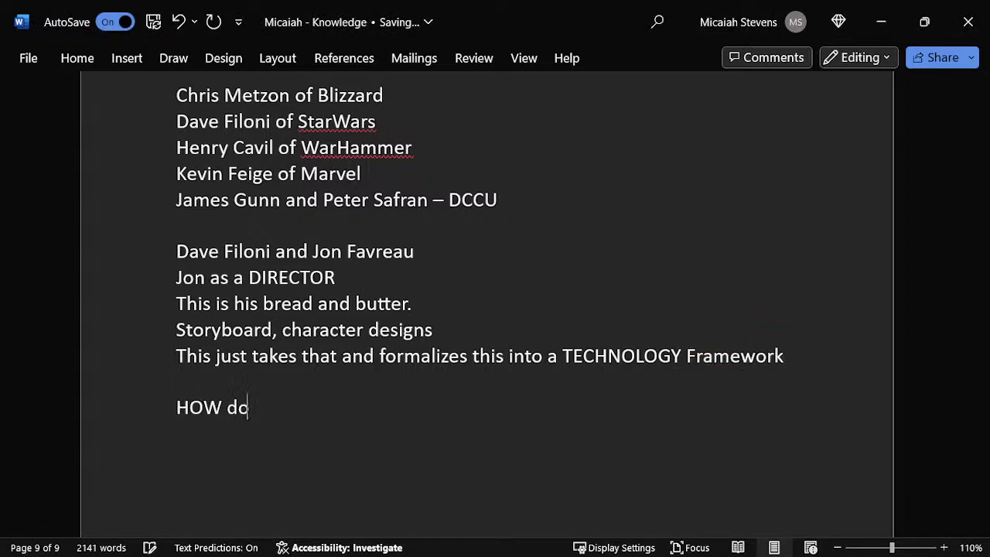
{"action": "type", "text": " they manage it, an"}
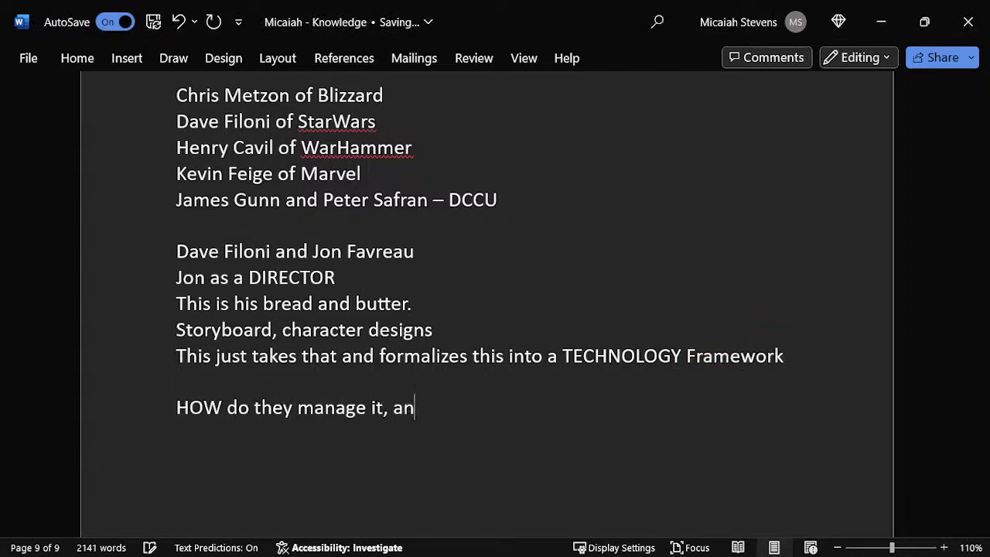
{"action": "type", "text": "d how we"}
{"action": "key", "text": "BackSpace"}
{"action": "type", "text": "e"}
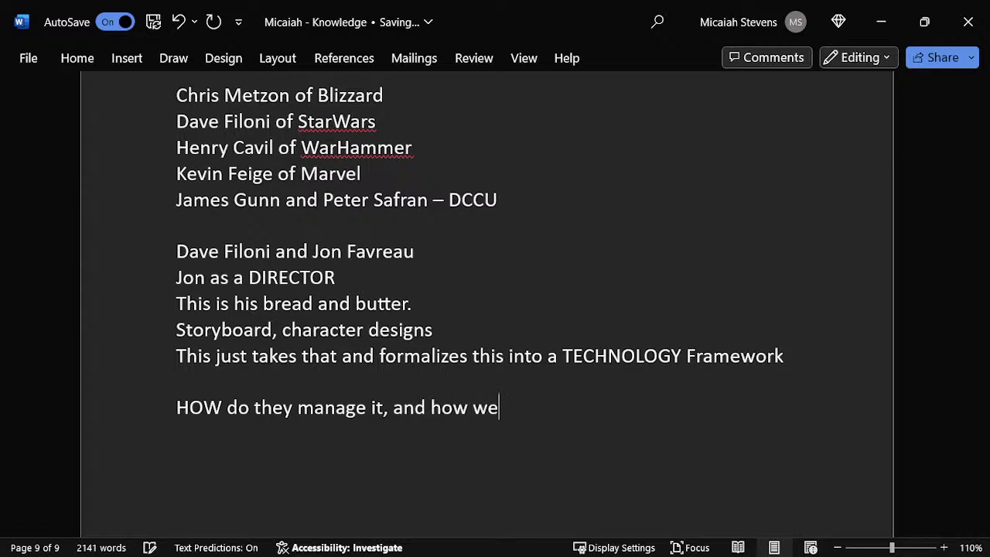
{"action": "key", "text": "BackSpace"}
{"action": "key", "text": "BackSpace"}
{"action": "type", "text": "can we im"}
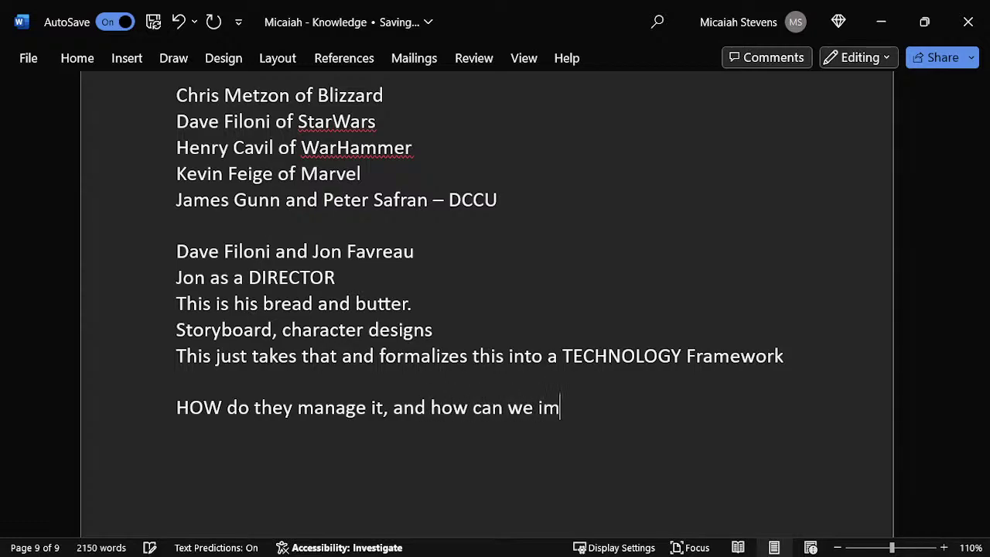
{"action": "type", "text": "prove in a "}
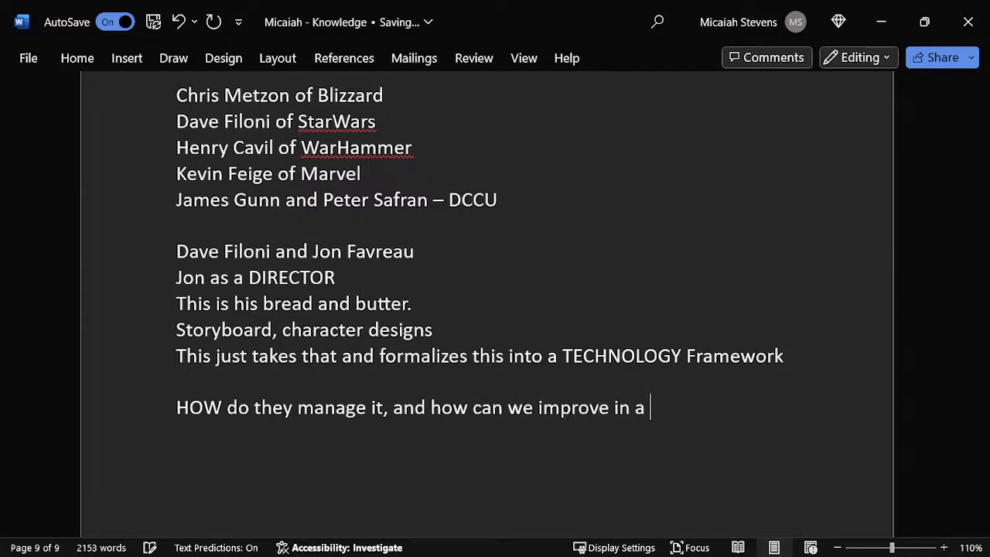
{"action": "type", "text": "new FUTURE."}
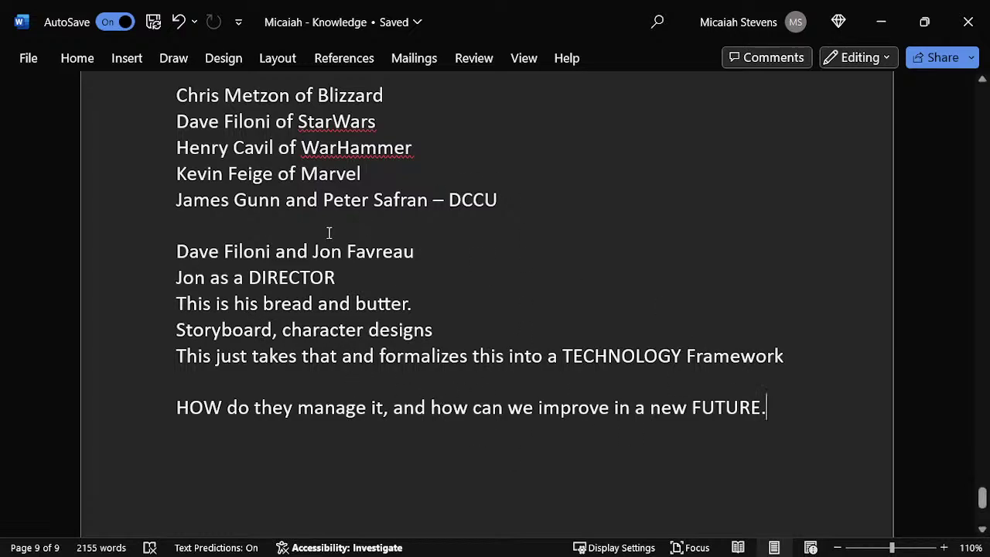
- Accept the grammar suggestion changing 'a new' to 'the new'
{"action": "left_click", "coordinate": [350, 200]}
{"action": "left_click_drag", "start_coordinate": [310, 245], "coordinate": [415, 252]}
{"action": "left_click", "coordinate": [494, 303]}
{"action": "left_click", "coordinate": [652, 409]}
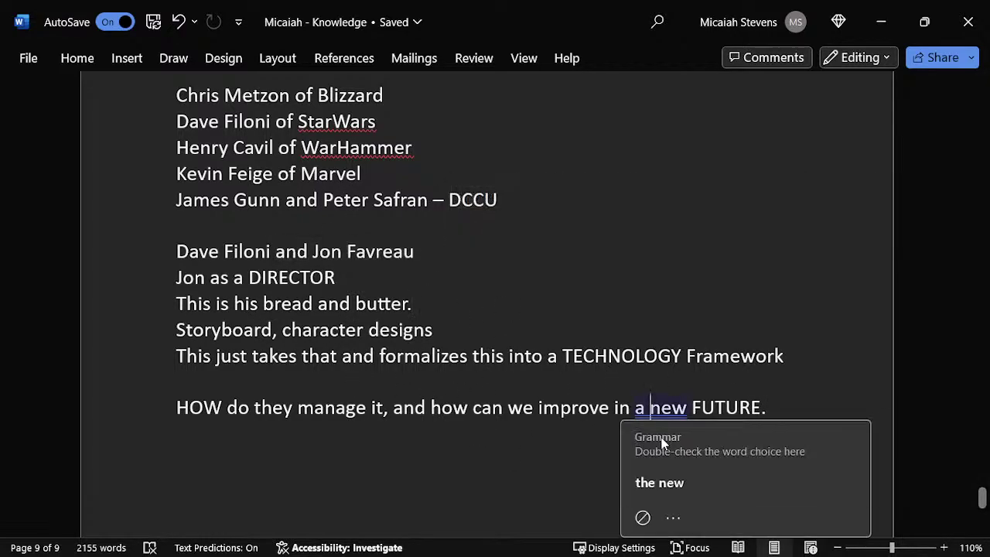
{"action": "left_click", "coordinate": [661, 483]}
- Review the lines ending in 'FUTURE.' and return the cursor to the end of the DIRECTOR line
{"action": "left_click", "coordinate": [495, 288]}
{"action": "scroll", "coordinate": [542, 305], "scroll_direction": "down", "scroll_amount": 1}
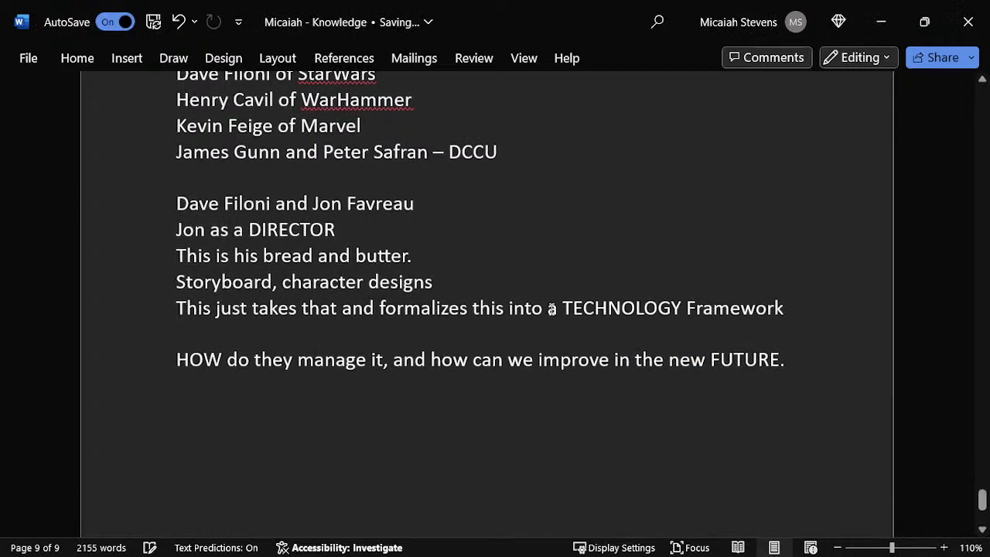
{"action": "scroll", "coordinate": [464, 263], "scroll_direction": "up", "scroll_amount": 1}
{"action": "left_click", "coordinate": [279, 227]}
{"action": "left_click", "coordinate": [819, 402], "text": "shift"}
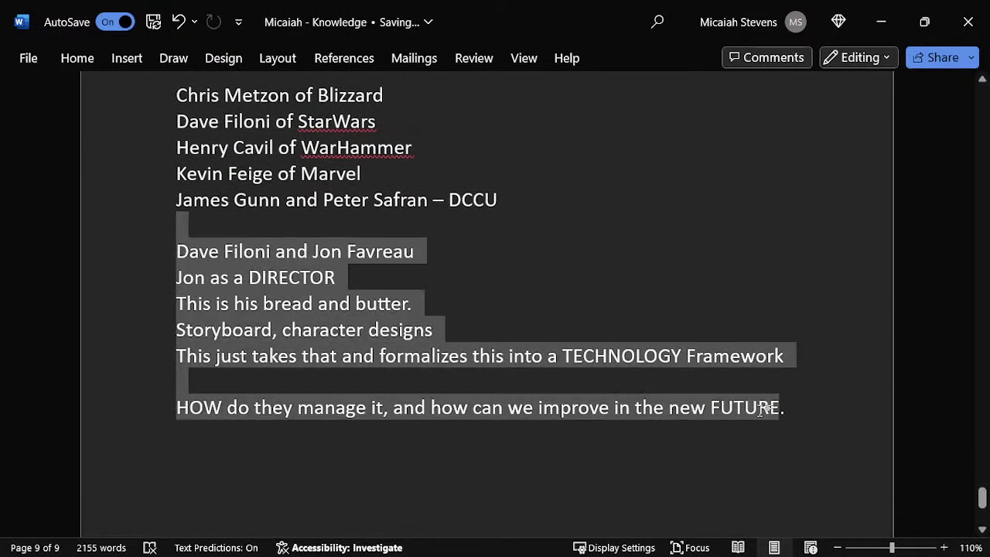
{"action": "left_click", "coordinate": [535, 298]}
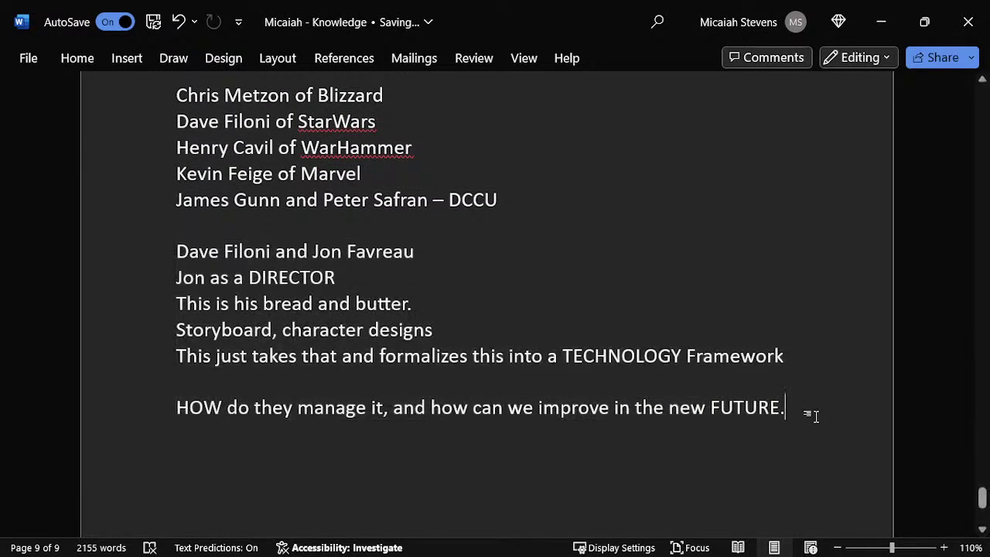
{"action": "left_click_drag", "start_coordinate": [808, 410], "coordinate": [224, 251]}
{"action": "left_click", "coordinate": [433, 404]}
{"action": "key", "text": "Up"}
{"action": "left_click_drag", "start_coordinate": [836, 411], "coordinate": [197, 224]}
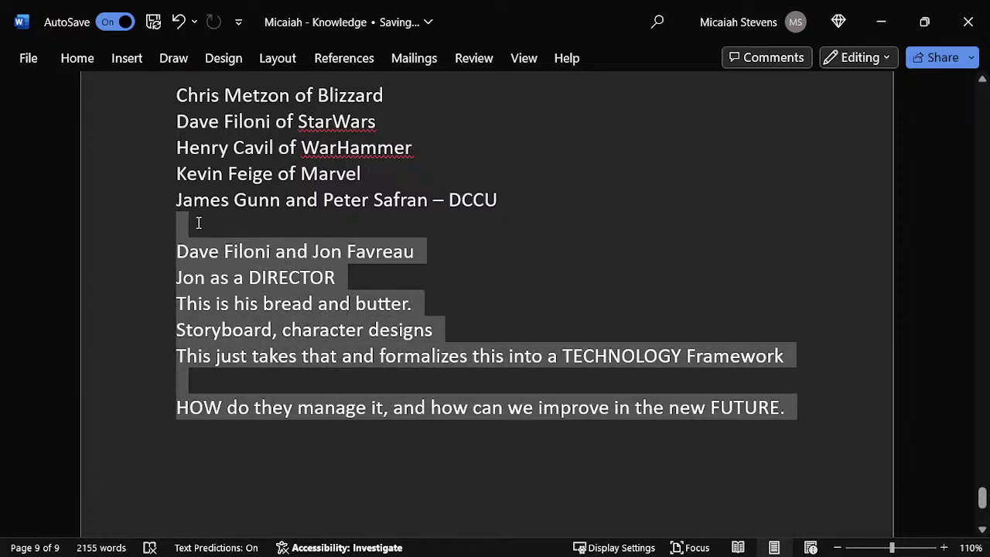
{"action": "left_click", "coordinate": [320, 382]}
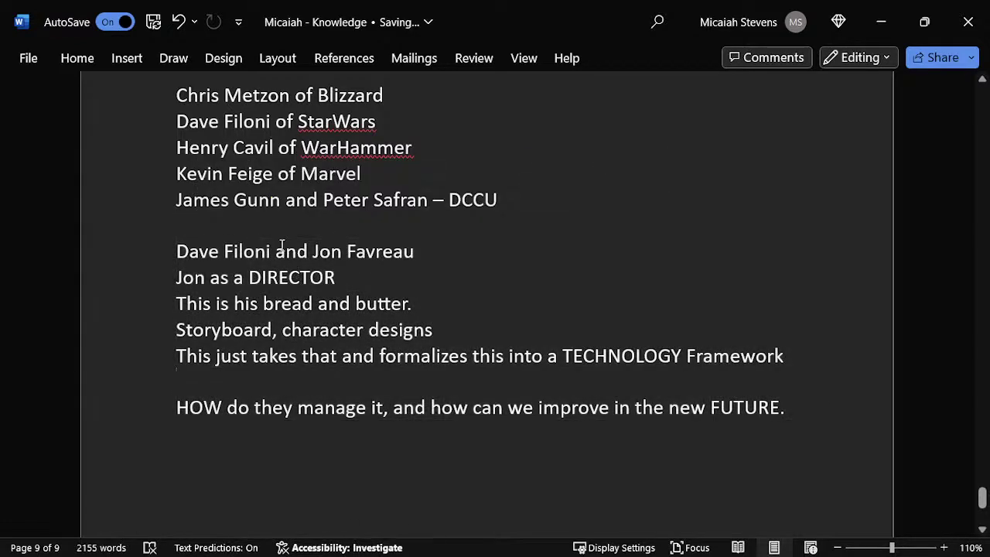
{"action": "left_click", "coordinate": [486, 269]}
- Add that Jon interfaces with Kevin on Marvel, consulting the bible, but Kevin doesn't share XYZ
{"action": "type", "text": "interfacts w"}
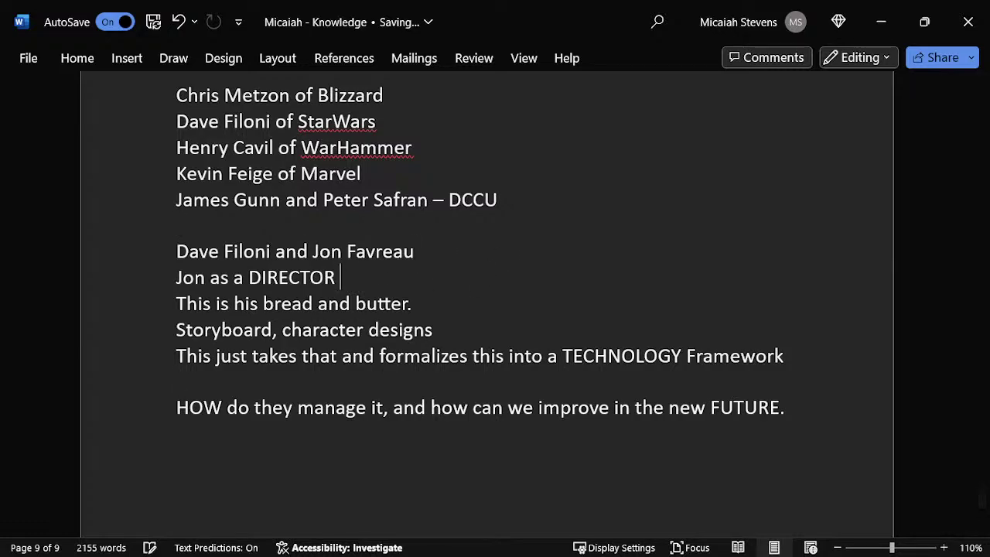
{"action": "type", "text": "ith "}
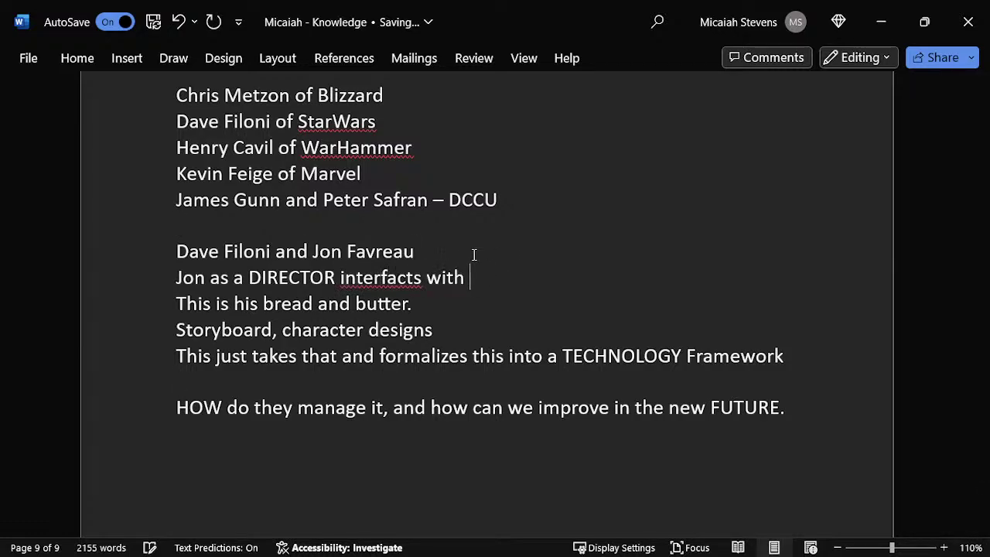
{"action": "type", "text": "Kevin on Marvel and they "}
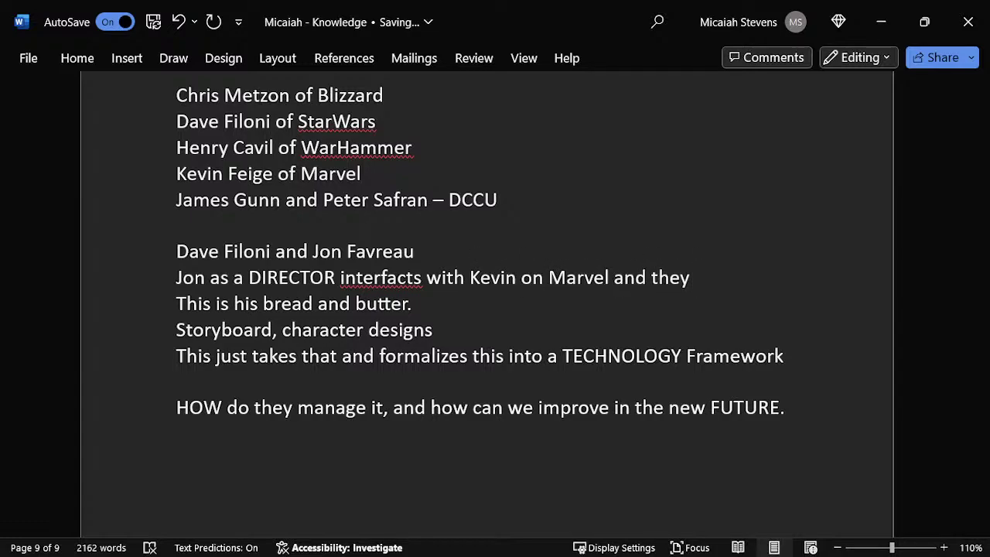
{"action": "type", "text": "consul the"}
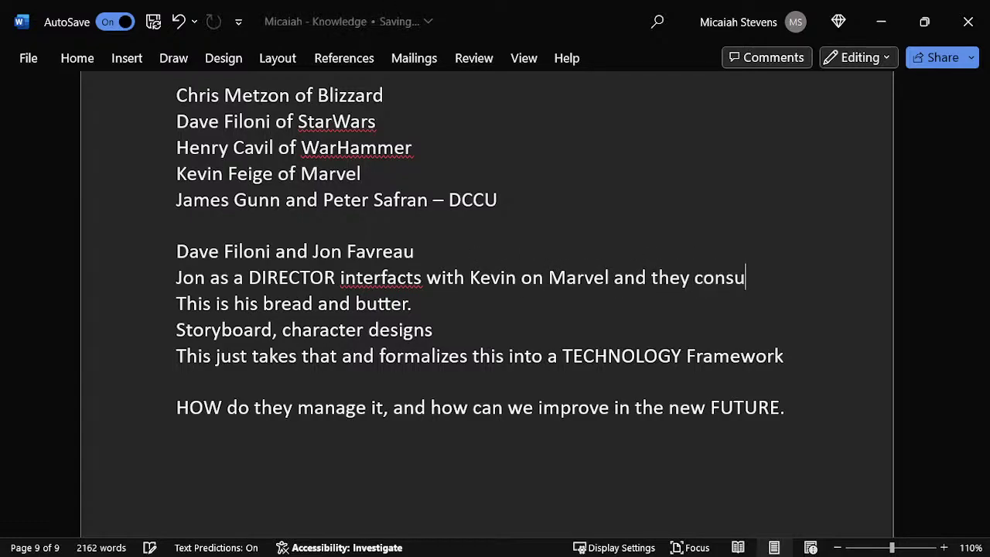
{"action": "key", "text": "BackSpace"}
{"action": "key", "text": "BackSpace"}
{"action": "key", "text": "BackSpace"}
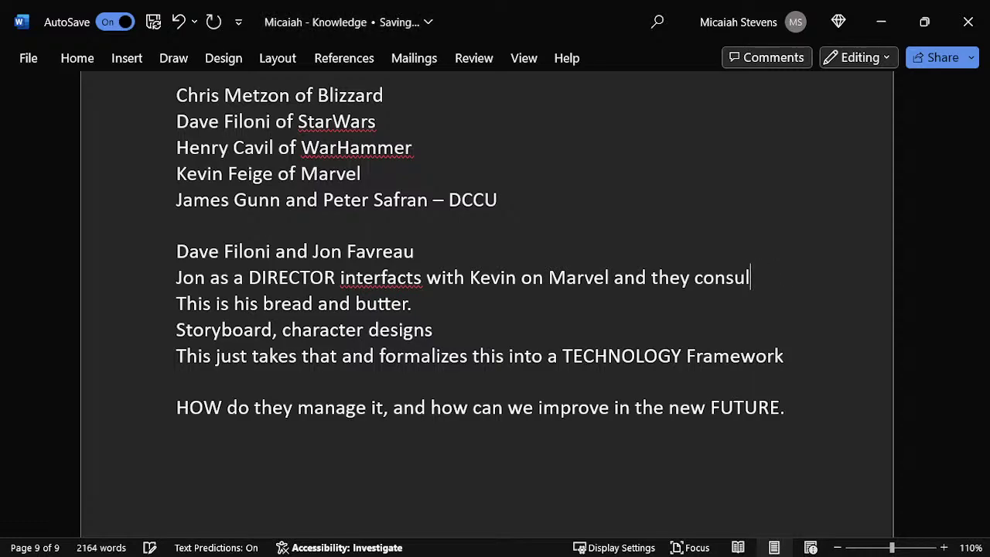
{"action": "type", "text": "t the bible"}
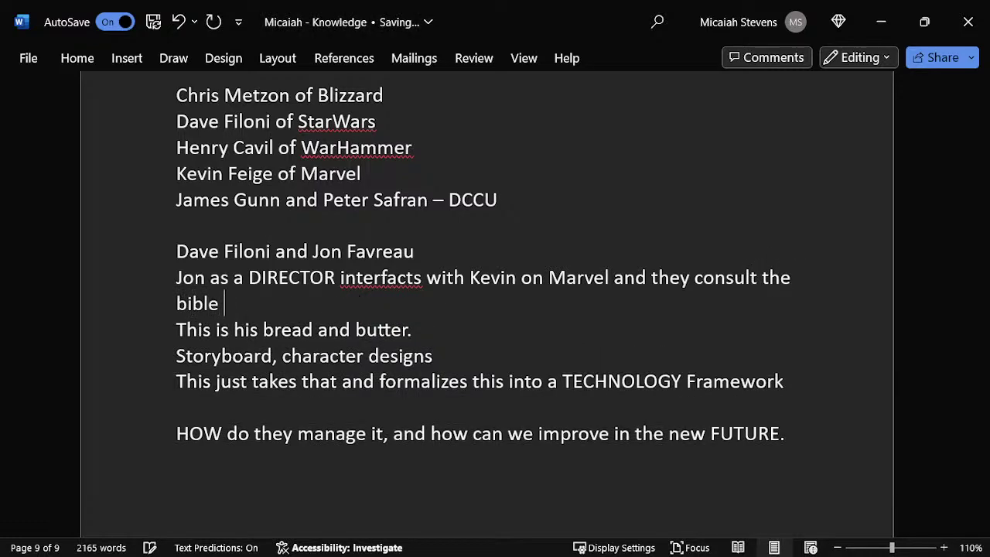
{"action": "type", "text": " and their ideas"}
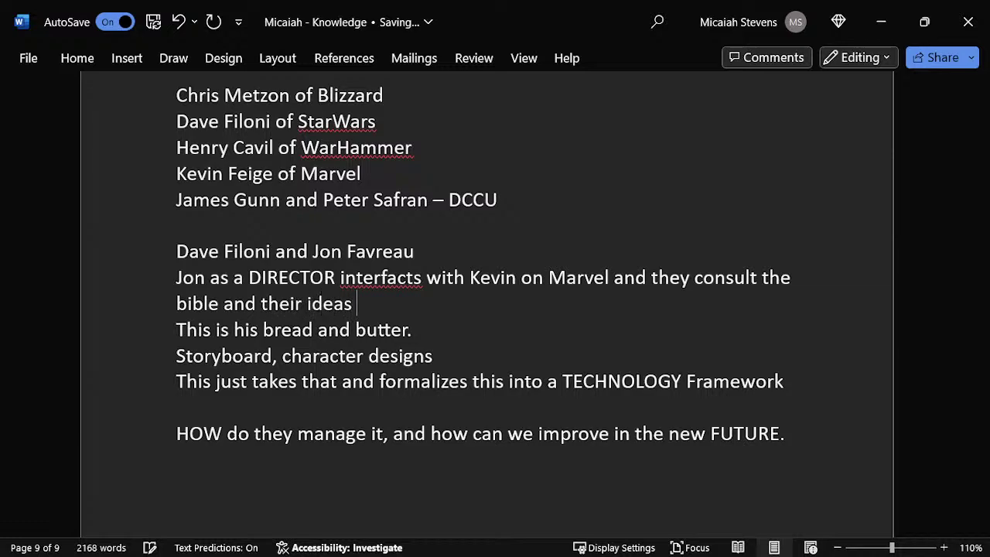
{"action": "type", "text": ", but Kevin doesn"}
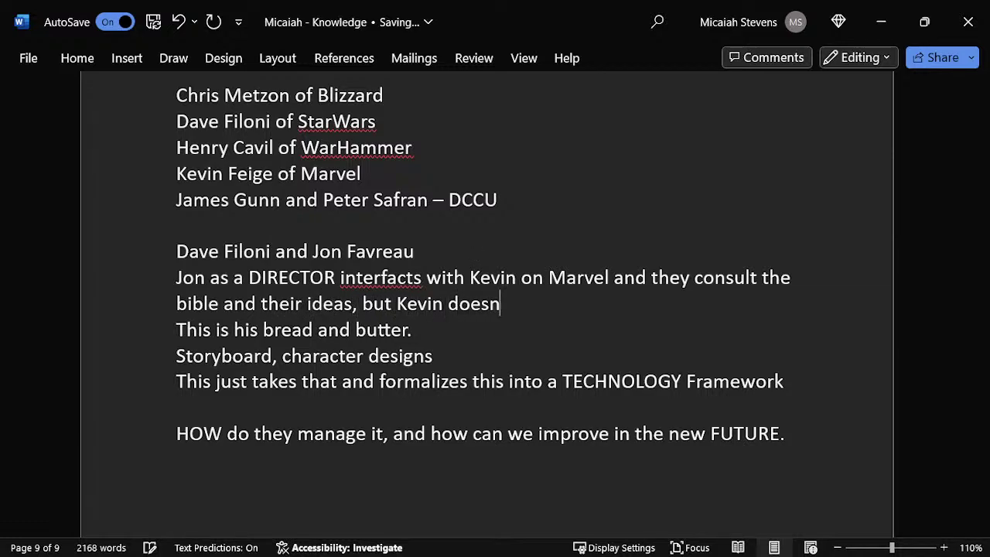
{"action": "type", "text": "'t share XYZ"}
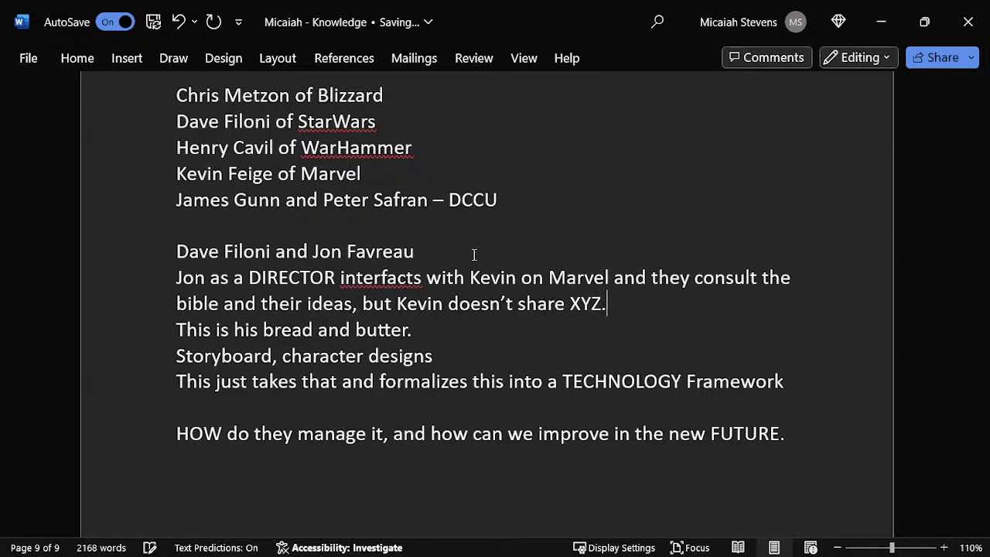
{"action": "type", "text": "."}
{"action": "key", "text": "Return"}
{"action": "right_click", "coordinate": [406, 276]}
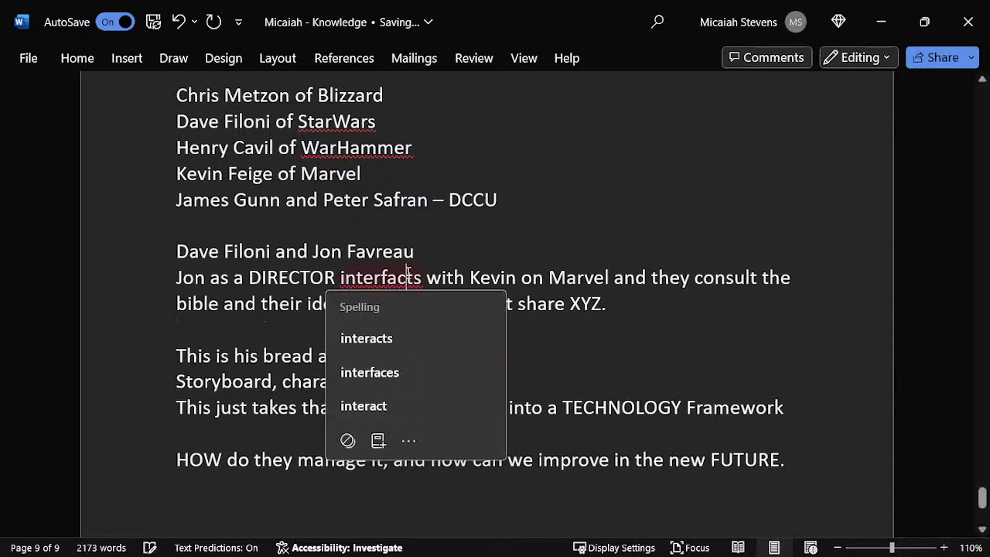
{"action": "left_click", "coordinate": [404, 372]}
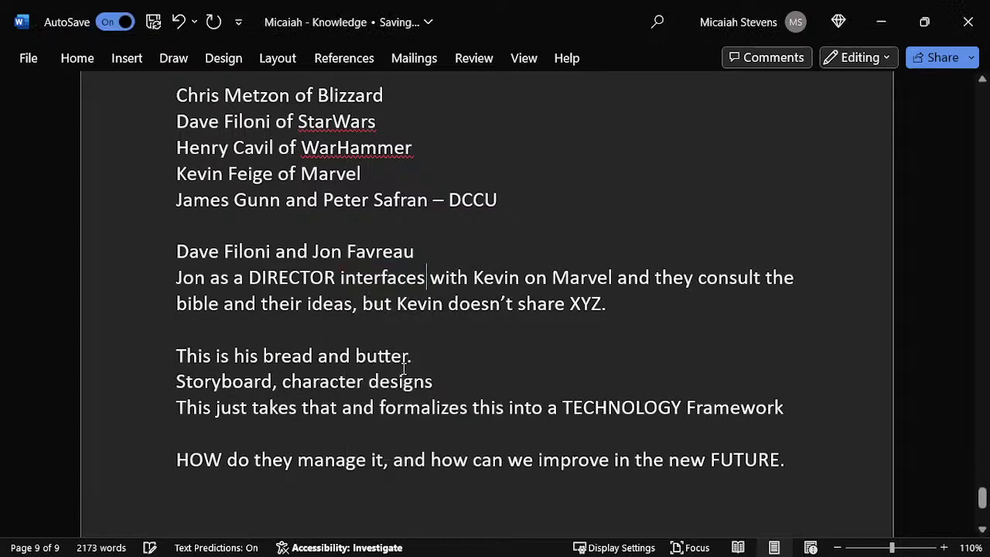
- Remove the extra blank line and append 'That just means Jon had to FOCUS not get distracted.'
{"action": "left_click", "coordinate": [433, 329]}
{"action": "key", "text": "BackSpace"}
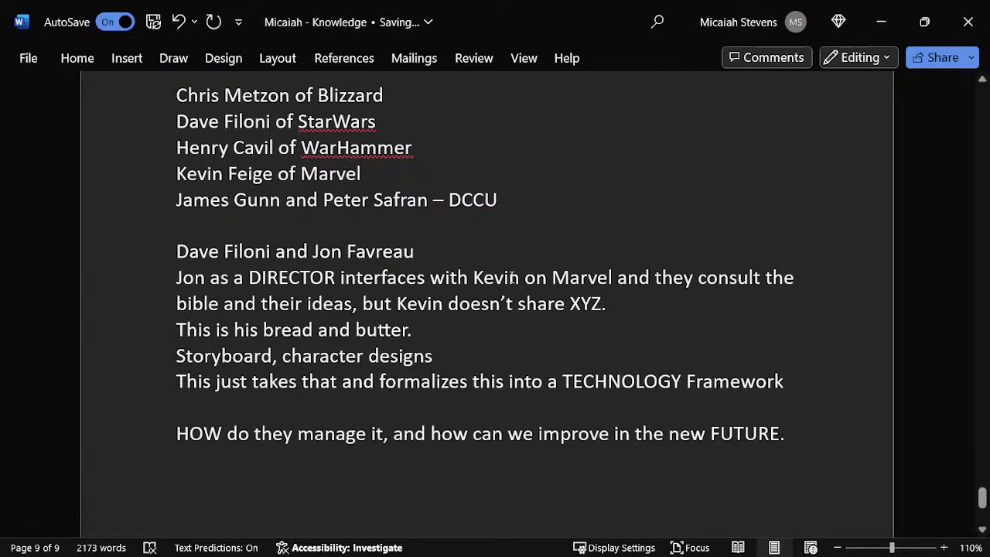
{"action": "left_click", "coordinate": [650, 224]}
{"action": "type", "text": "T"}
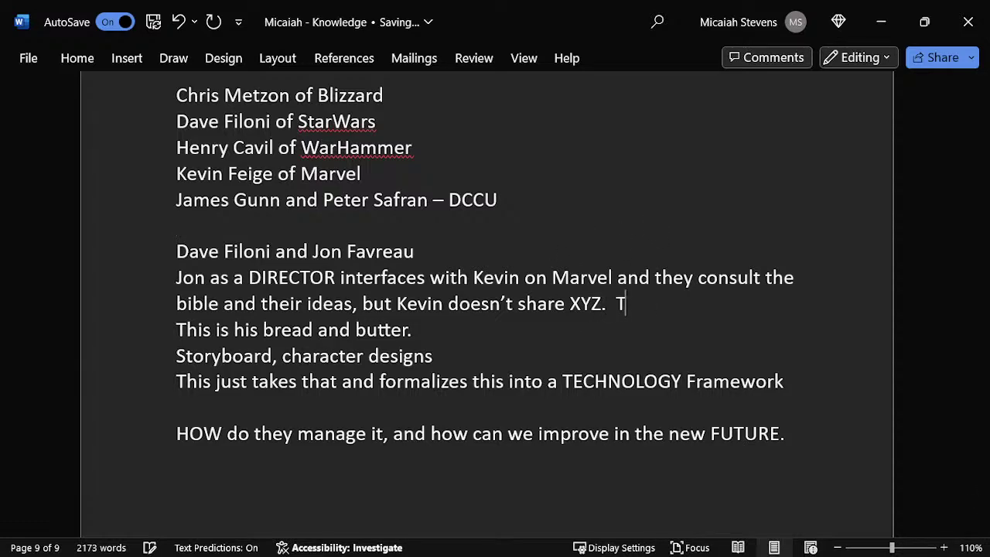
{"action": "type", "text": "hat just means Jon had to FOCUS "}
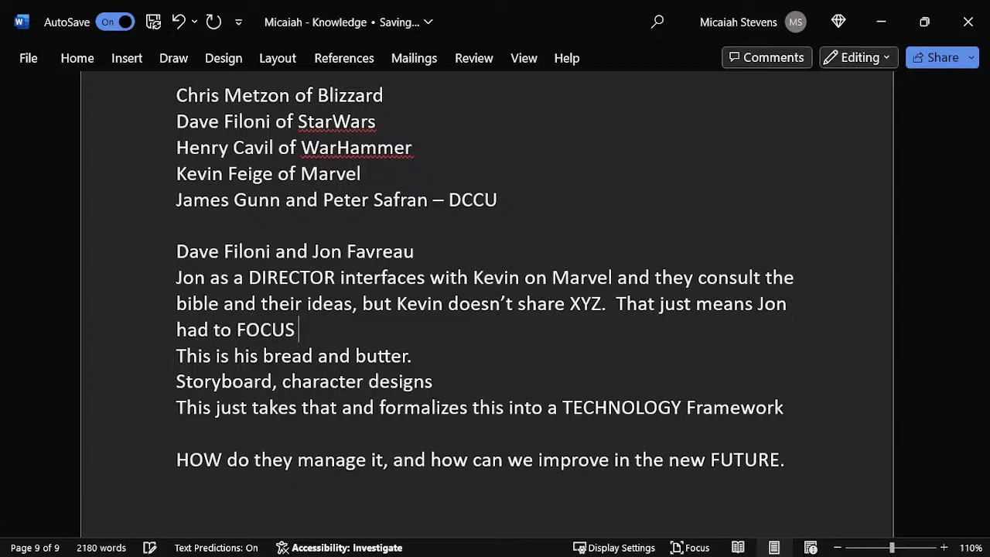
{"action": "type", "text": "not get di"}
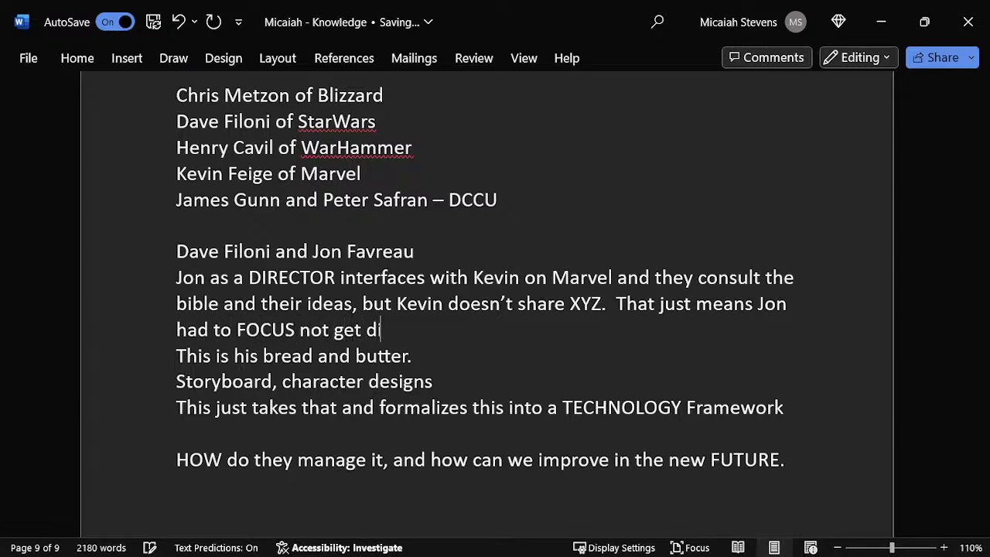
{"action": "type", "text": "stracted."}
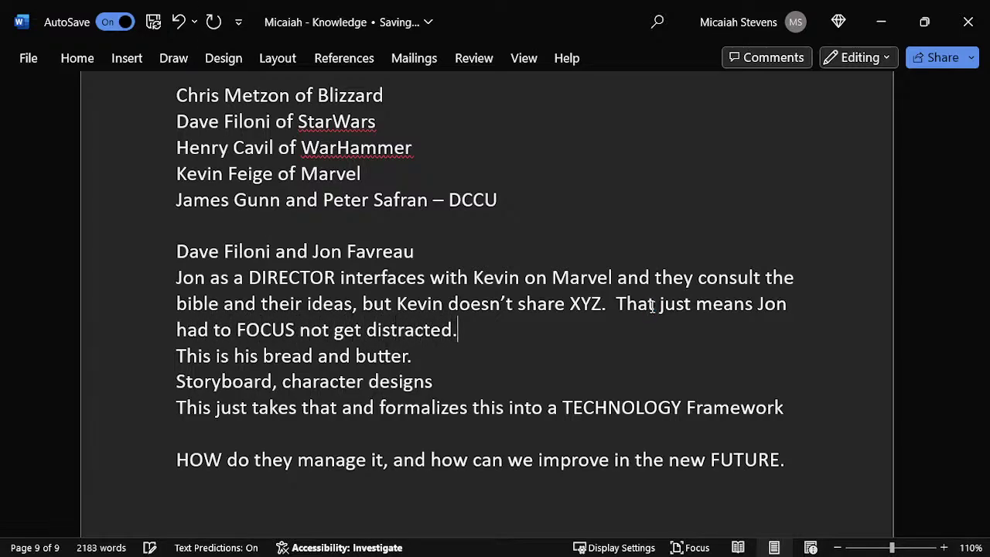
{"action": "key", "text": "Return"}
{"action": "key", "text": "BackSpace"}
- Insert 'of years and people' after 'thousands' in the opening paragraph
{"action": "key", "text": "ctrl+Home"}
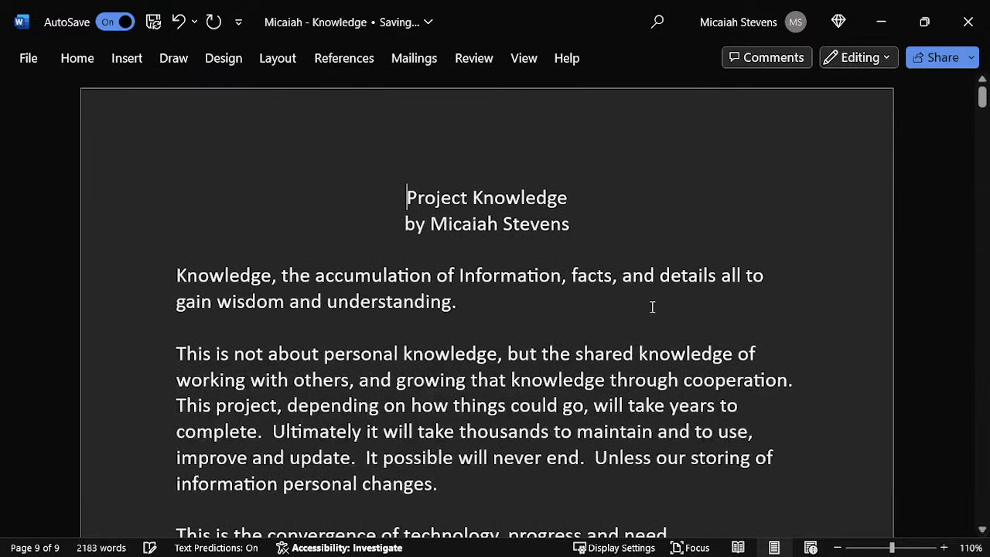
{"action": "scroll", "coordinate": [593, 389], "scroll_direction": "down", "scroll_amount": 3}
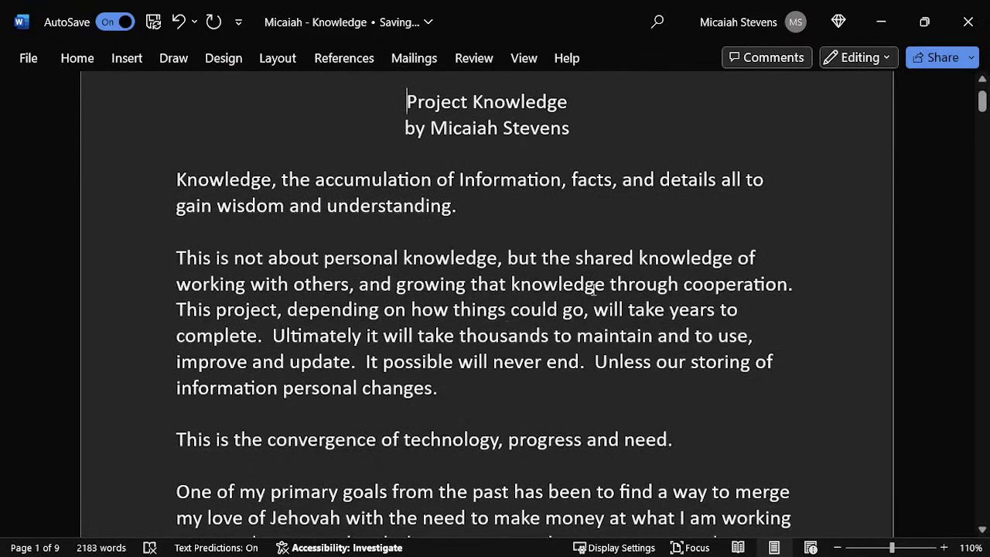
{"action": "scroll", "coordinate": [591, 348], "scroll_direction": "down", "scroll_amount": 3}
{"action": "scroll", "coordinate": [561, 336], "scroll_direction": "down", "scroll_amount": 2}
{"action": "scroll", "coordinate": [466, 371], "scroll_direction": "down", "scroll_amount": 3}
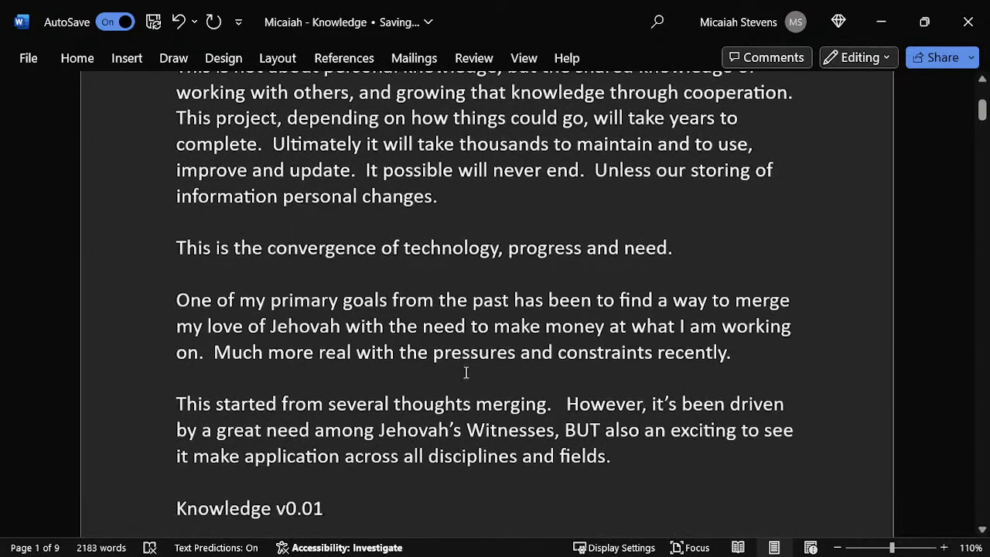
{"action": "scroll", "coordinate": [466, 373], "scroll_direction": "up", "scroll_amount": 10}
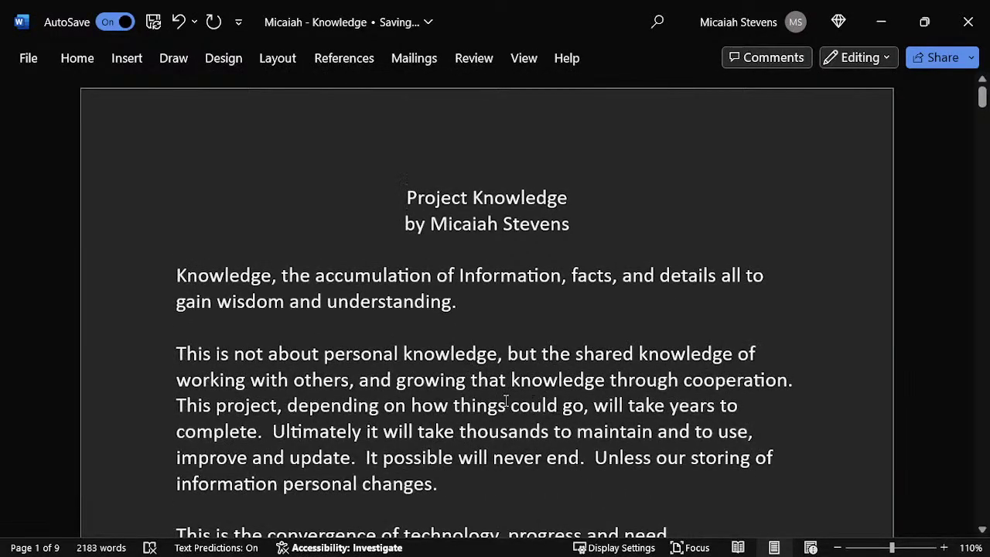
{"action": "left_click_drag", "start_coordinate": [332, 431], "coordinate": [552, 433]}
{"action": "left_click", "coordinate": [556, 501]}
{"action": "type", "text": "o"}
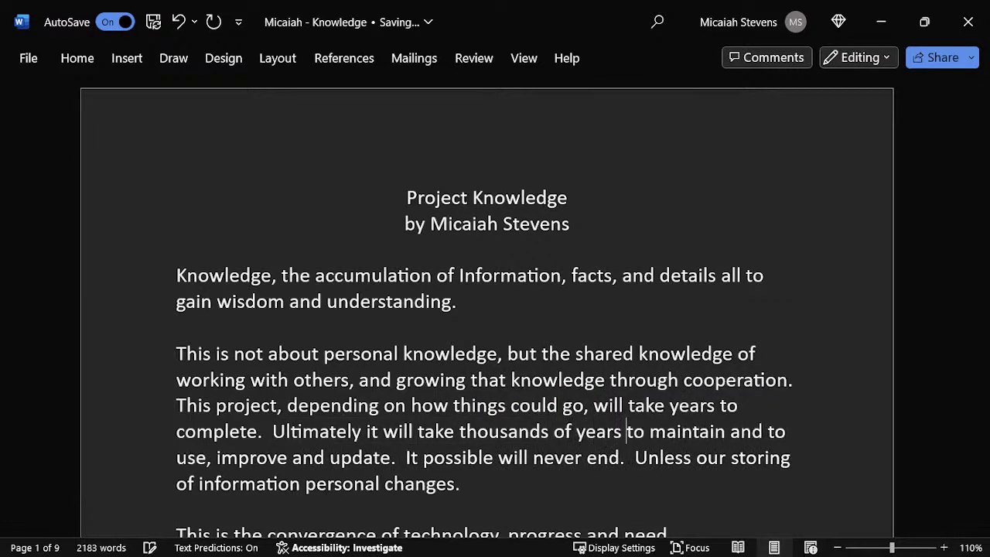
{"action": "type", "text": "f years and people"}
{"action": "scroll", "coordinate": [441, 452], "scroll_direction": "down", "scroll_amount": 3}
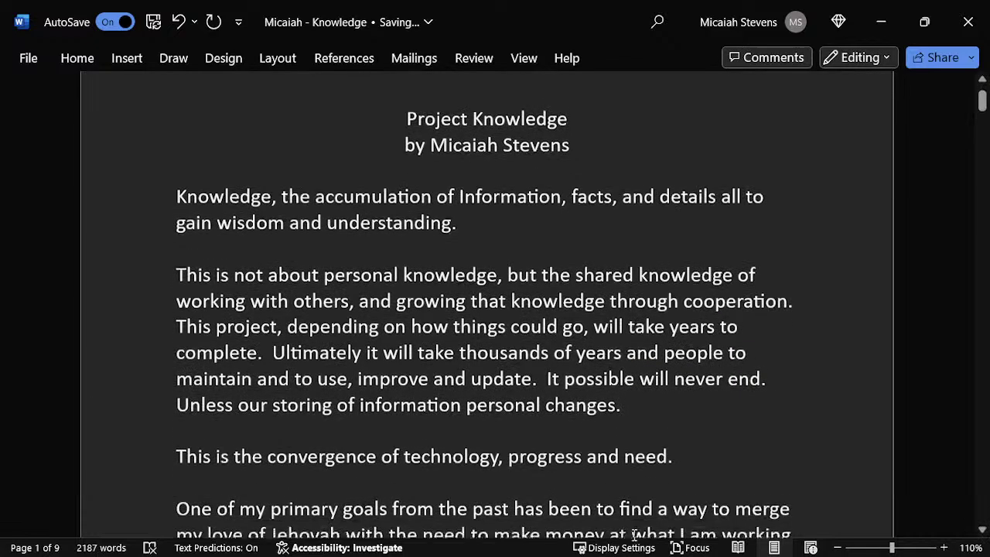
{"action": "left_click", "coordinate": [646, 392]}
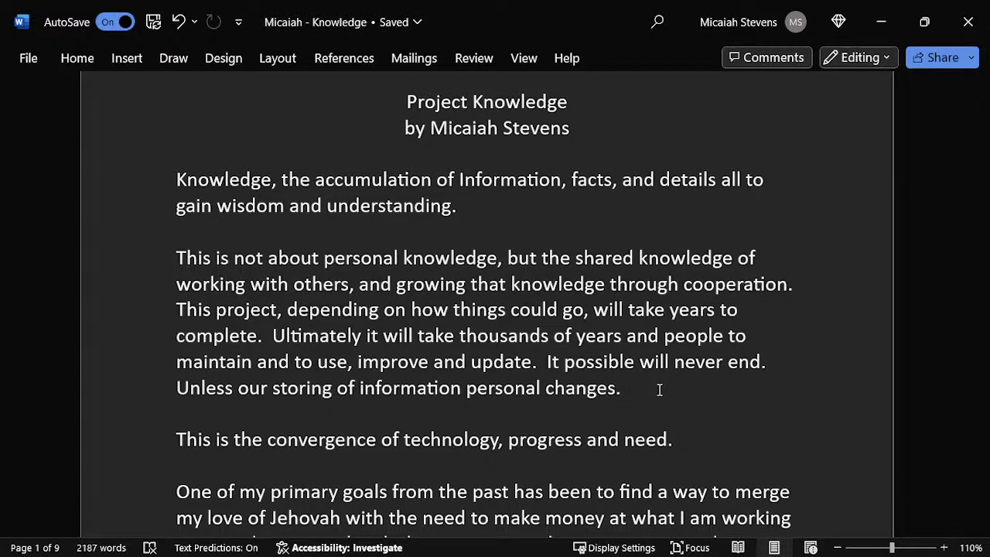
- Change 'personal' to 'personally' in the opening paragraph
{"action": "key", "text": "Left"}
{"action": "key", "text": "Left"}
{"action": "key", "text": "Left"}
{"action": "key", "text": "Left"}
{"action": "key", "text": "Left"}
{"action": "key", "text": "Left"}
{"action": "key", "text": "Left"}
{"action": "key", "text": "Left"}
{"action": "key", "text": "Left"}
{"action": "key", "text": "Left"}
{"action": "key", "text": "Left"}
{"action": "key", "text": "Right"}
{"action": "key", "text": "Right"}
{"action": "type", "text": "u"}
{"action": "key", "text": "BackSpace"}
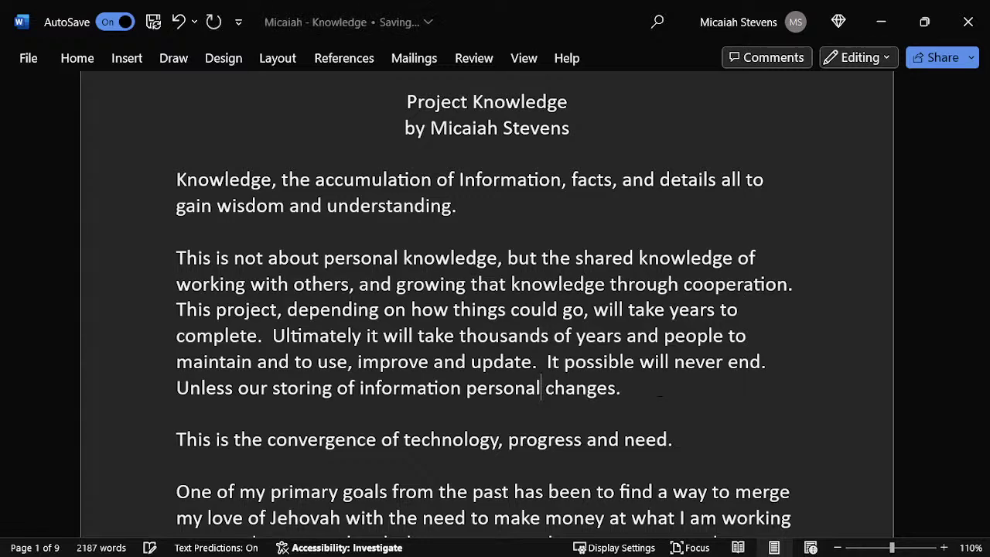
{"action": "type", "text": "l"}
{"action": "key", "text": "Right"}
{"action": "key", "text": "Right"}
{"action": "key", "text": "Left"}
{"action": "key", "text": "Left"}
{"action": "type", "text": "y"}
- Append 'IE Ironman with Jarvis and his process of information.' to the paragraph
{"action": "key", "text": "End"}
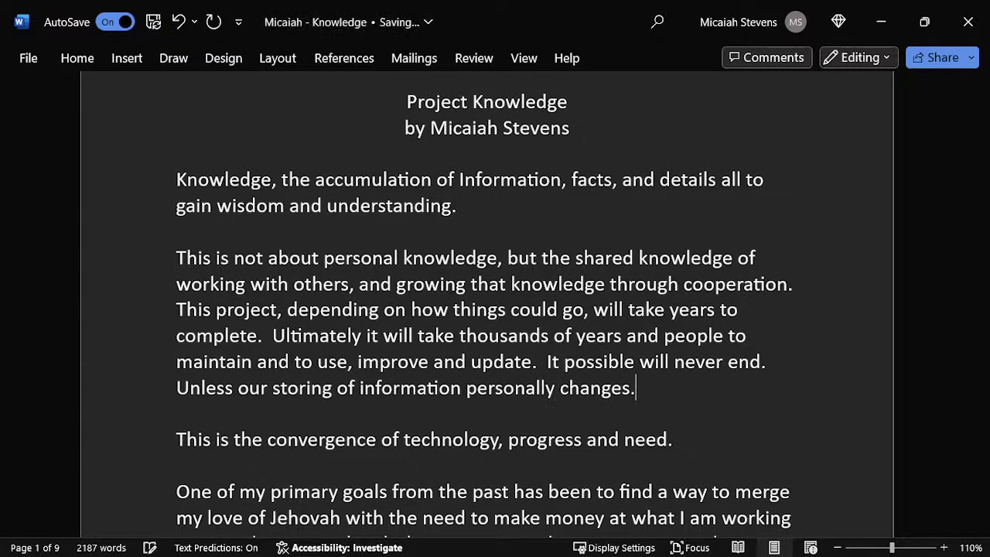
{"action": "type", "text": "IE Iron ma"}
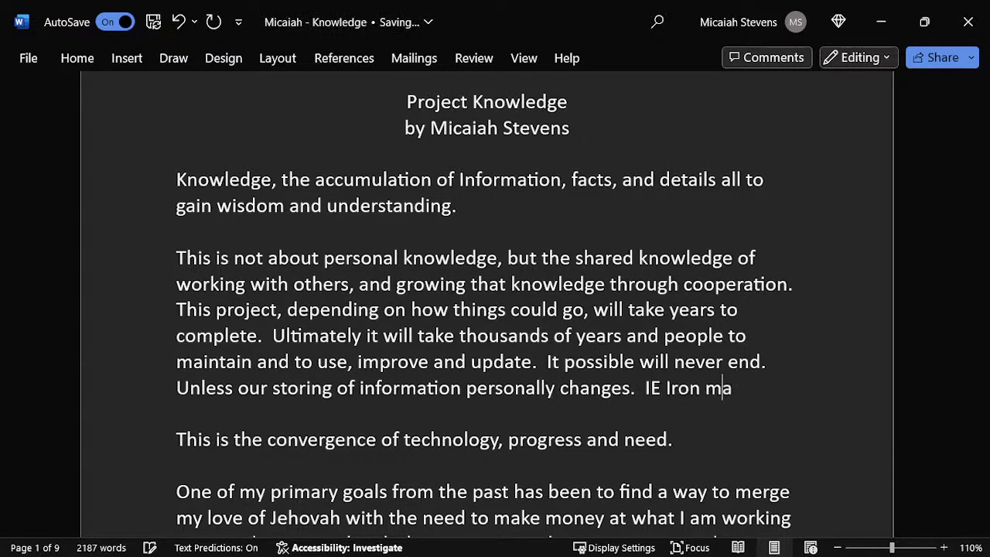
{"action": "key", "text": "BackSpace"}
{"action": "key", "text": "BackSpace"}
{"action": "key", "text": "BackSpace"}
{"action": "type", "text": "man with Jar"}
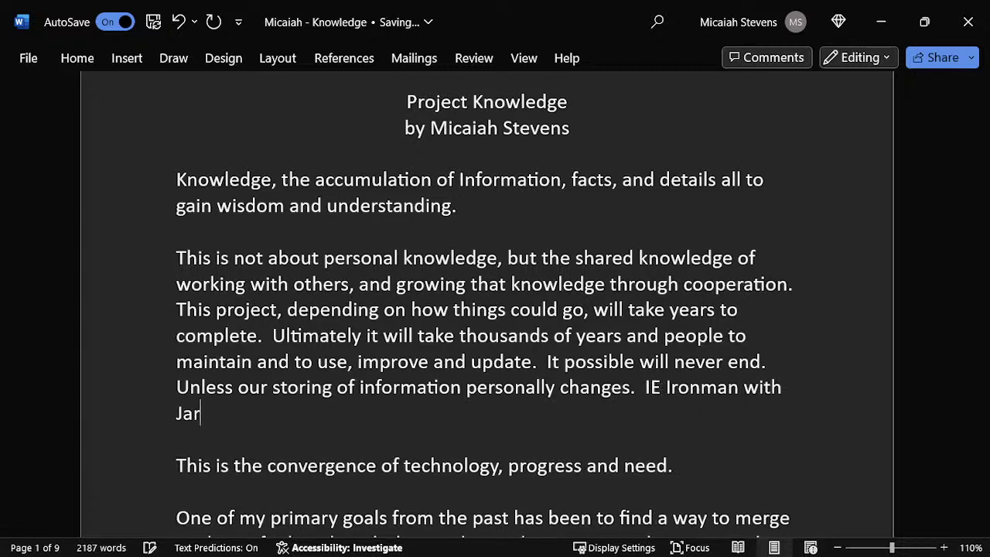
{"action": "type", "text": "vis and his pr"}
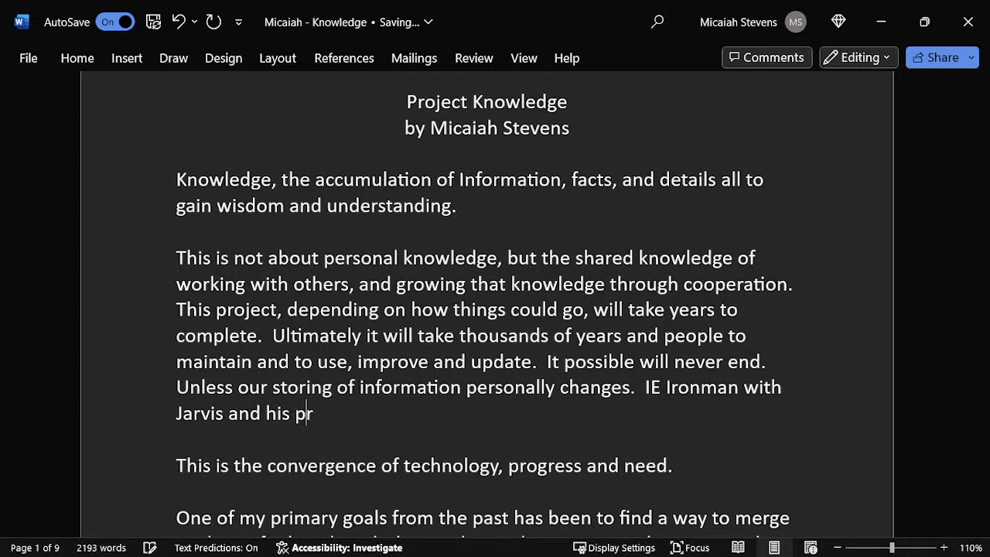
{"action": "type", "text": "ocess of information."}
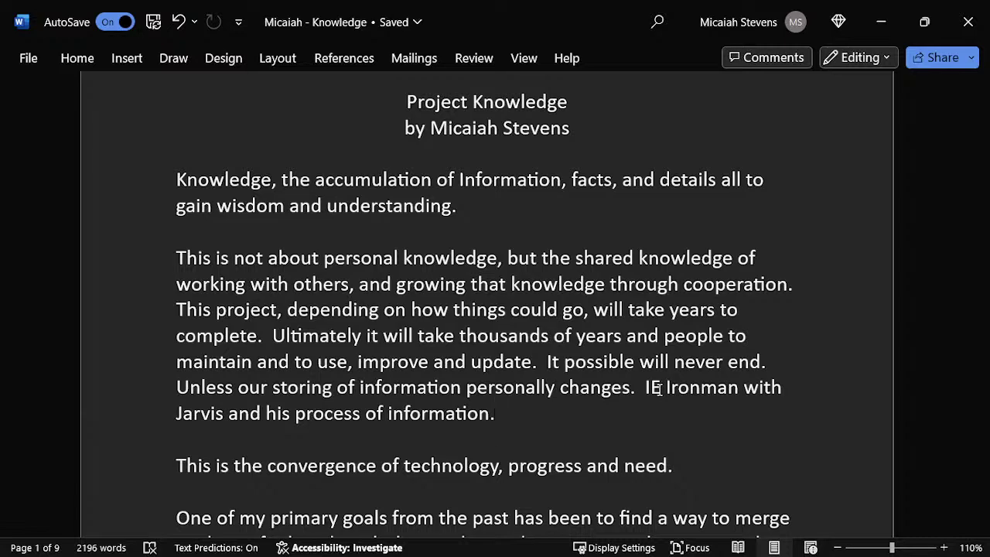
- Add the sentence 'THIS in terms of ideas, is proposing a Jarvis like environment.'
{"action": "type", "text": "THIS p"}
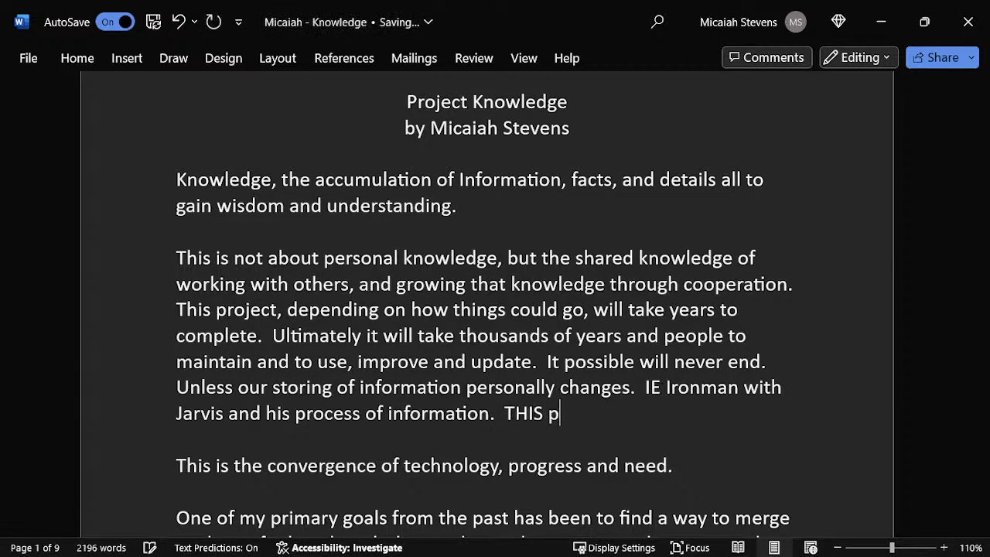
{"action": "key", "text": "BackSpace"}
{"action": "type", "text": "in terms of p"}
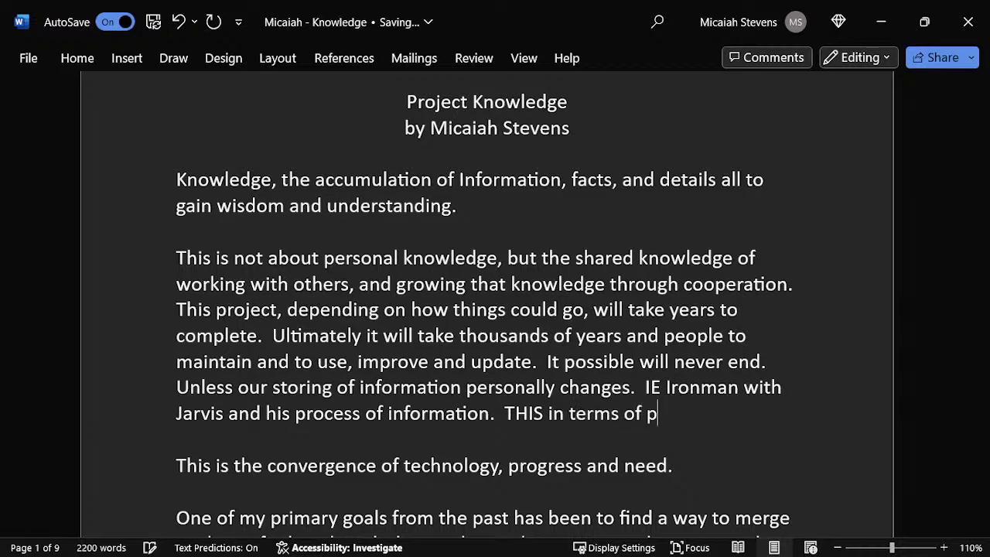
{"action": "key", "text": "BackSpace"}
{"action": "type", "text": "ideas, to"}
{"action": "key", "text": "BackSpace"}
{"action": "key", "text": "BackSpace"}
{"action": "key", "text": "BackSpace"}
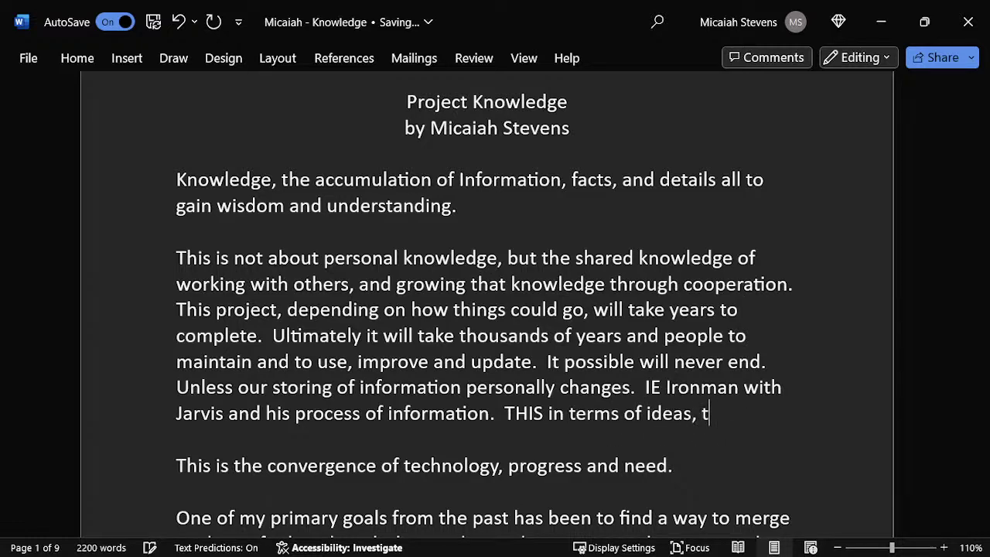
{"action": "type", "text": "is pro"}
{"action": "key", "text": "BackSpace"}
{"action": "key", "text": "BackSpace"}
{"action": "key", "text": "BackSpace"}
{"action": "type", "text": "propo"}
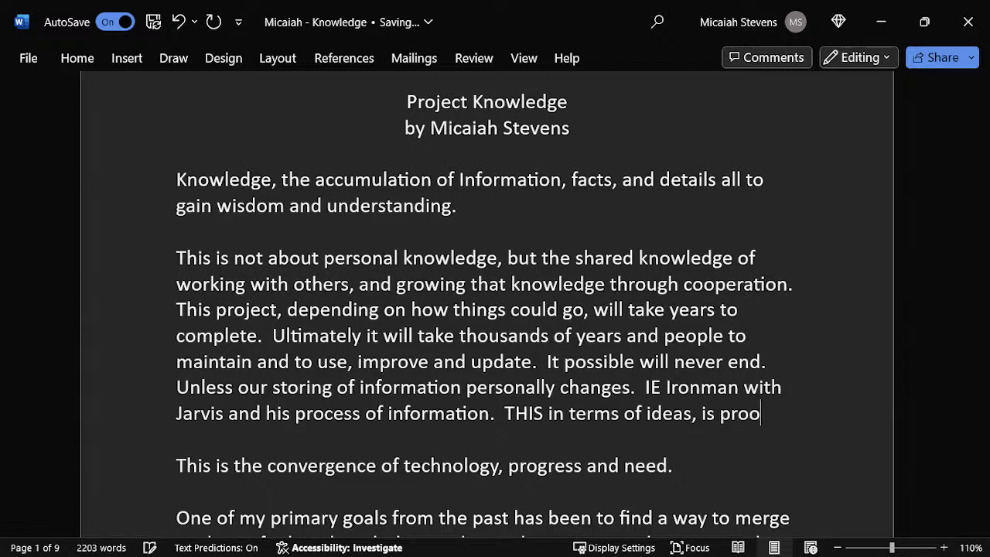
{"action": "type", "text": "sing a Jarvis "}
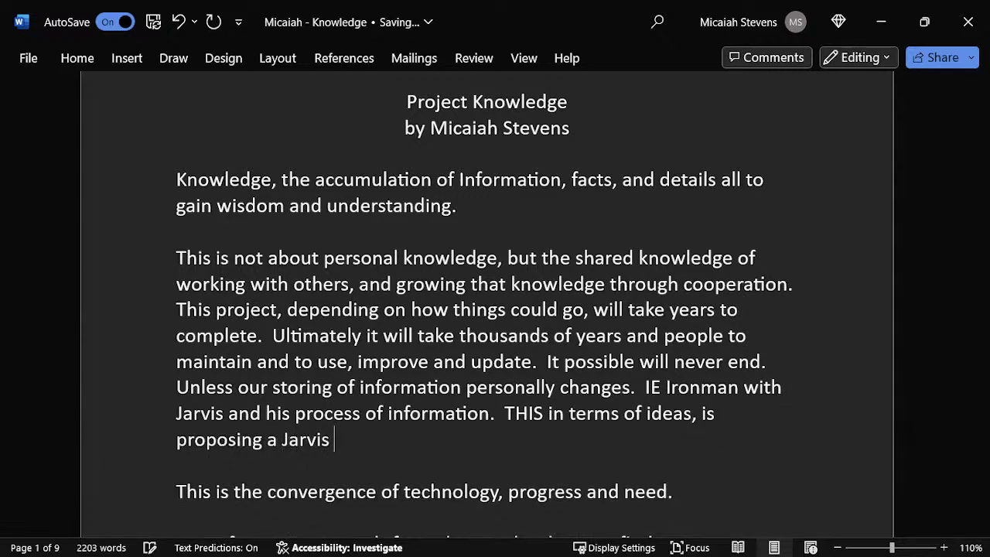
{"action": "type", "text": "like envir"}
{"action": "key", "text": "BackSpace"}
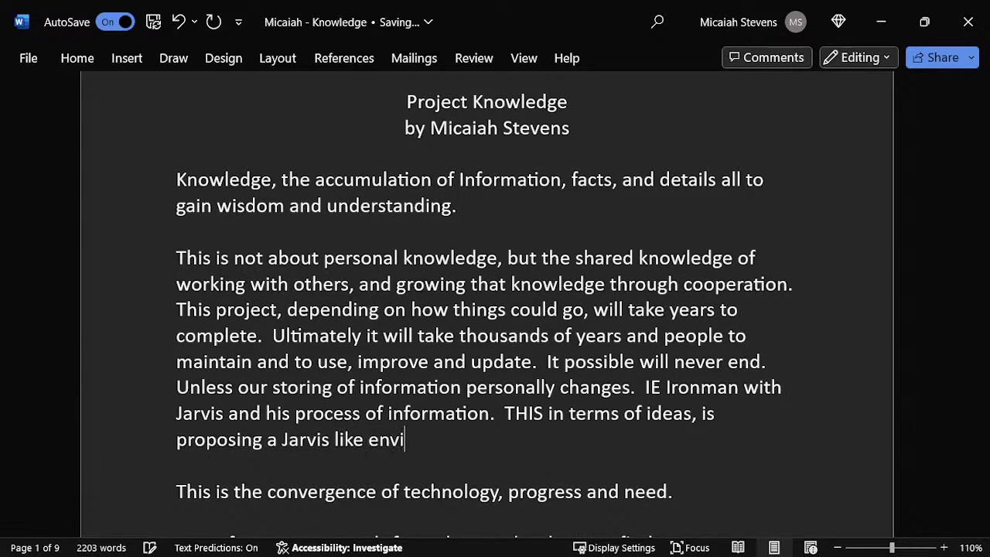
{"action": "type", "text": "ronment."}
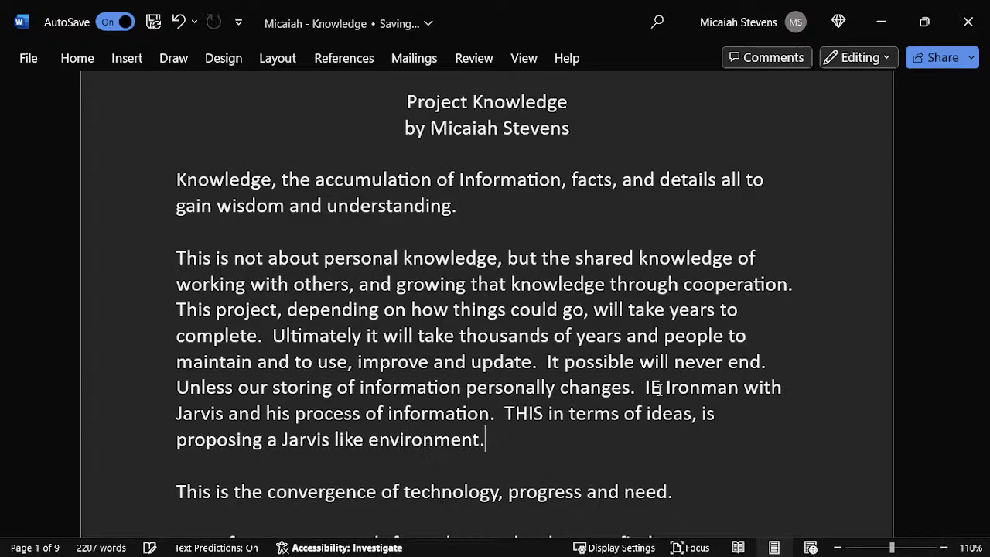
- Follow it with 'Living documents of History and Creativity.'
{"action": "scroll", "coordinate": [653, 379], "scroll_direction": "down", "scroll_amount": 1}
{"action": "scroll", "coordinate": [653, 379], "scroll_direction": "down", "scroll_amount": 1}
{"action": "key", "text": "Down"}
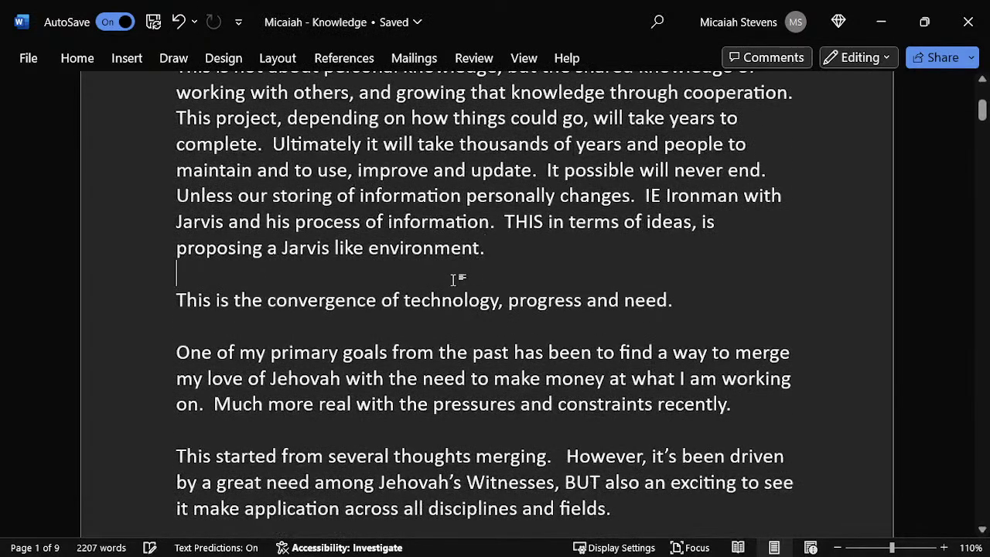
{"action": "left_click", "coordinate": [580, 241]}
{"action": "type", "text": "Living d"}
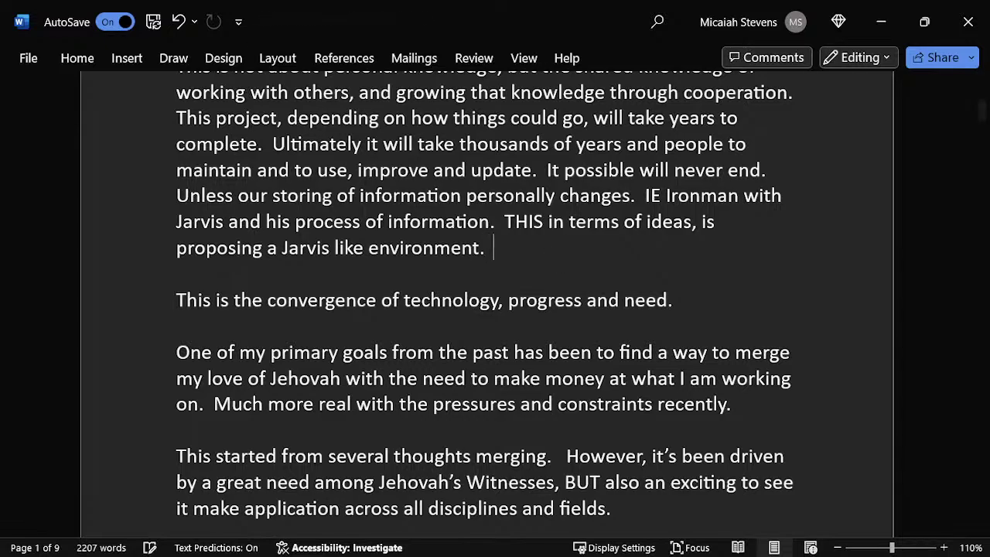
{"action": "type", "text": "ocum"}
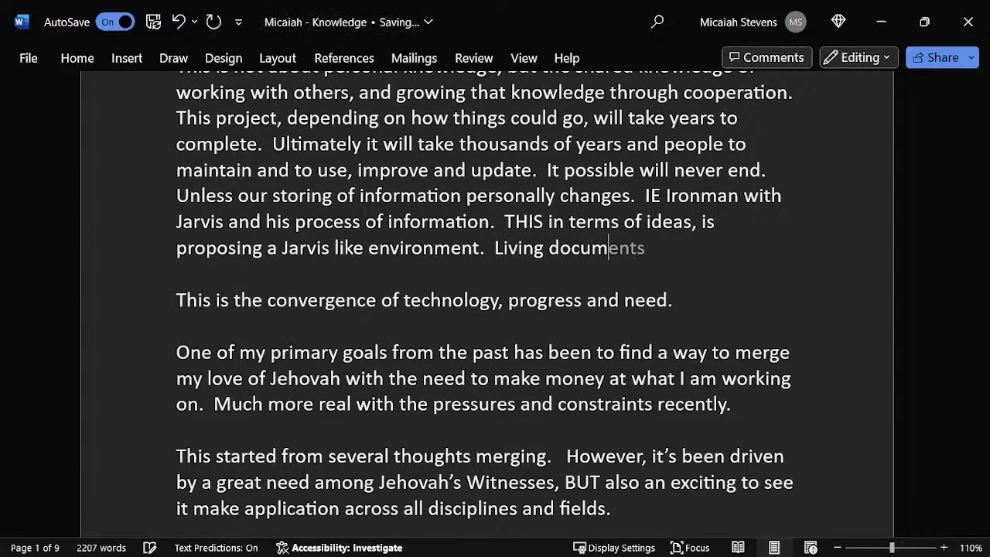
{"action": "type", "text": "ents of His"}
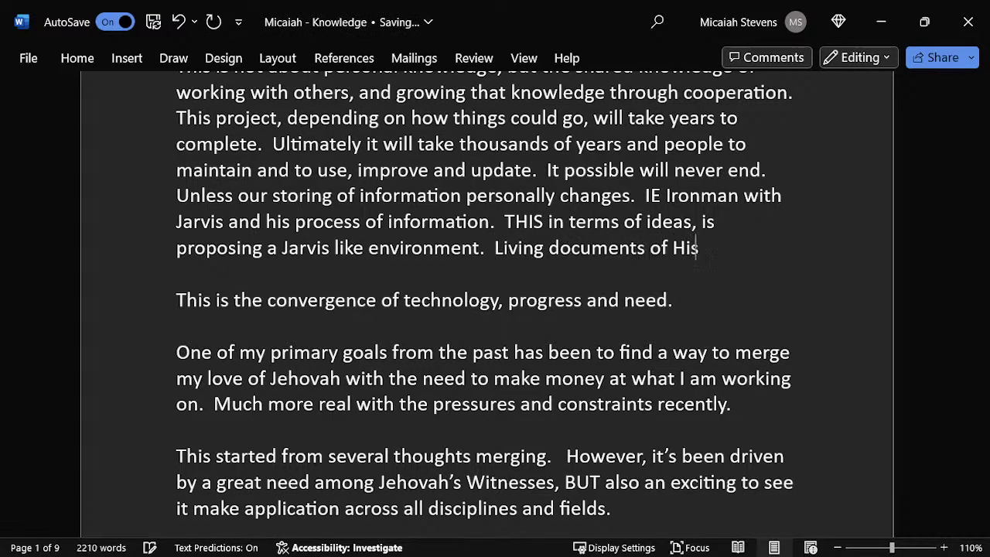
{"action": "type", "text": "tory and Creativity."}
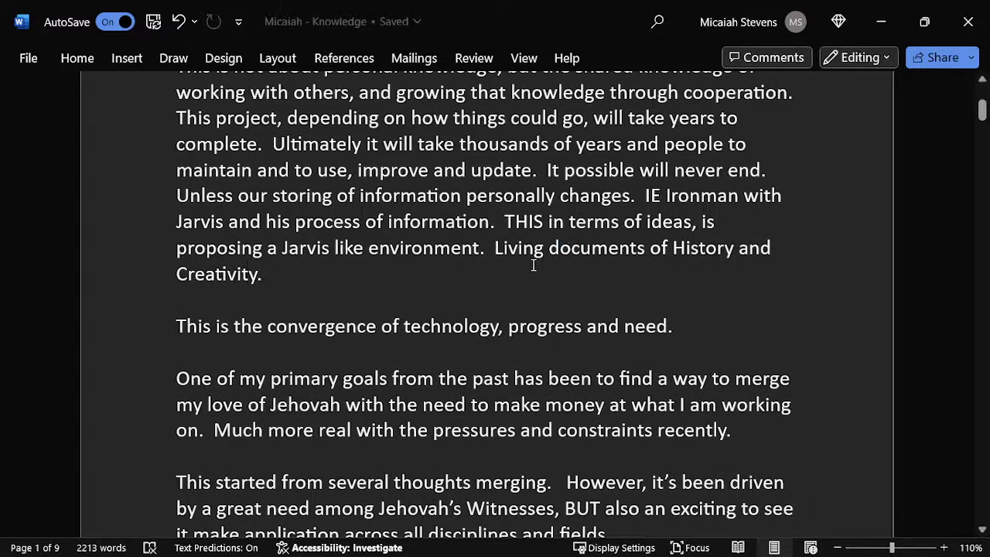
- Move the 'Living documents' sentence onto its own line without a leading space
{"action": "left_click", "coordinate": [487, 247]}
{"action": "key", "text": "Return"}
{"action": "scroll", "coordinate": [859, 515], "scroll_direction": "down", "scroll_amount": 6}
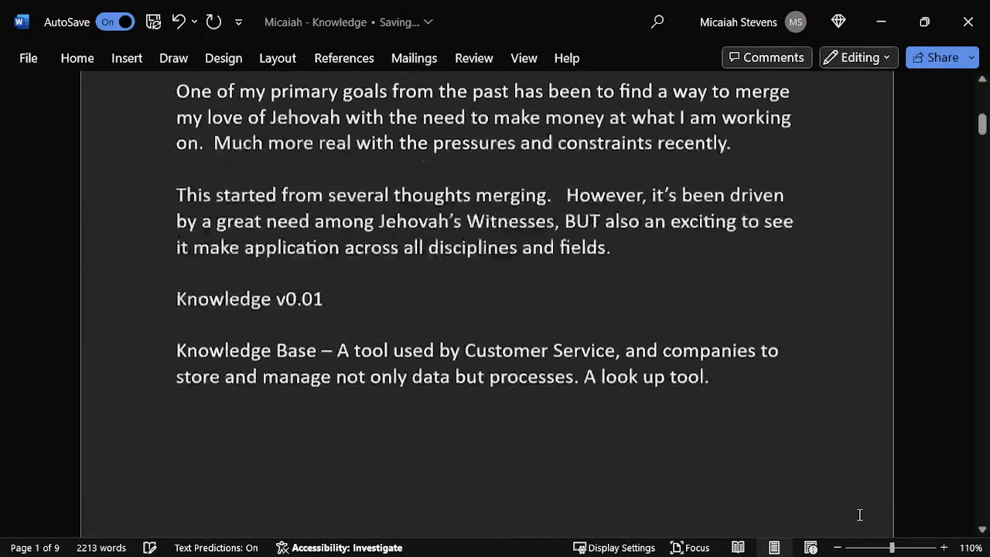
{"action": "key", "text": "ctrl+Home"}
{"action": "scroll", "coordinate": [859, 514], "scroll_direction": "down", "scroll_amount": 4}
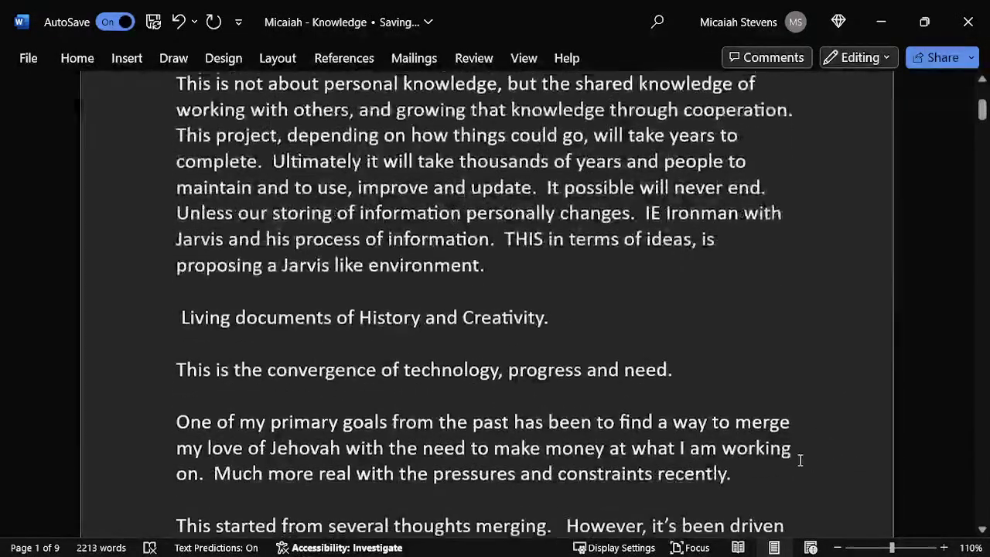
{"action": "left_click", "coordinate": [329, 283]}
{"action": "left_click", "coordinate": [332, 298]}
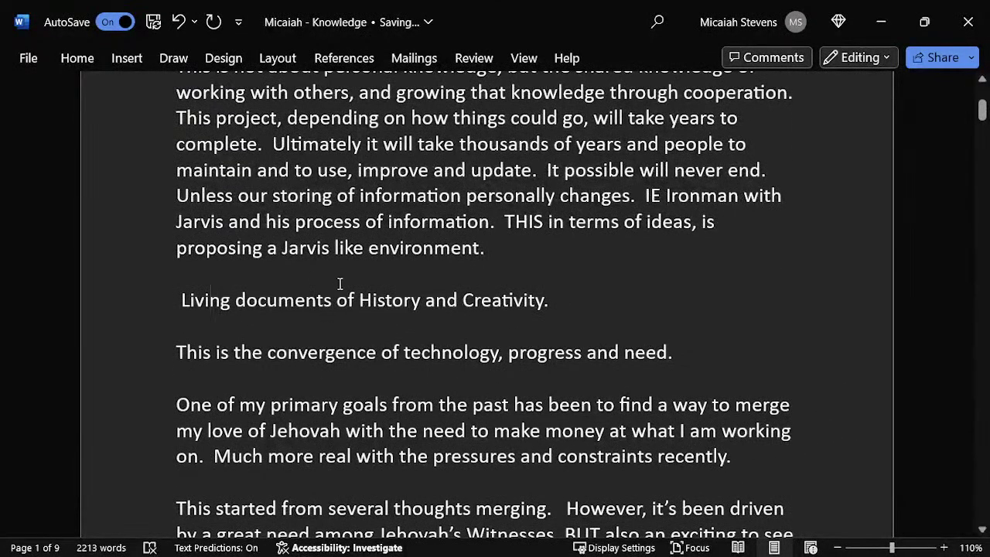
{"action": "key", "text": "Home"}
{"action": "key", "text": "Delete"}
{"action": "key", "text": "Up"}
{"action": "key", "text": "Down"}
{"action": "key", "text": "Down"}
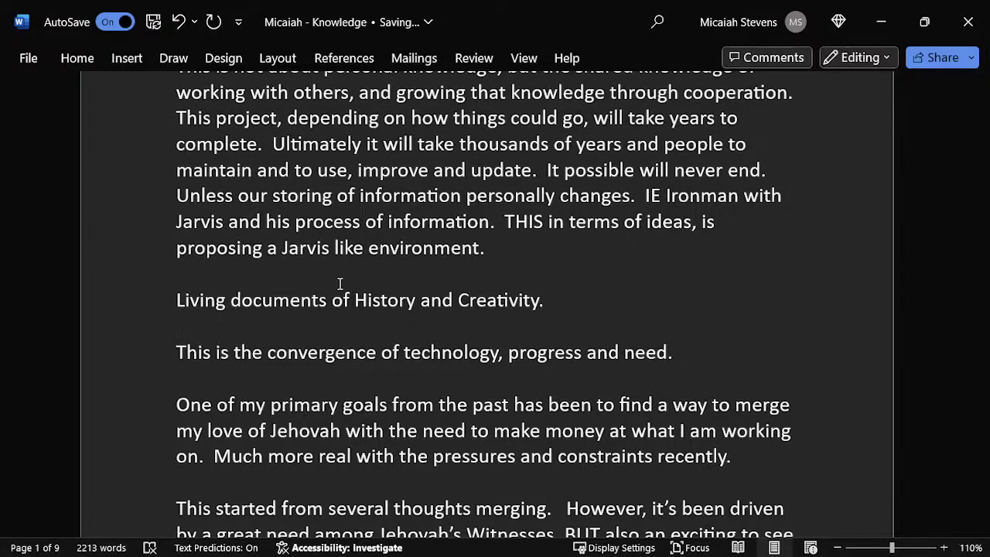
{"action": "key", "text": "Up"}
{"action": "key", "text": "End"}
- Add 'UNLIKE this word document is a static, ever changing hot mess. OUT of date as SOON as I write it.'
{"action": "type", "text": "UNLIKE"}
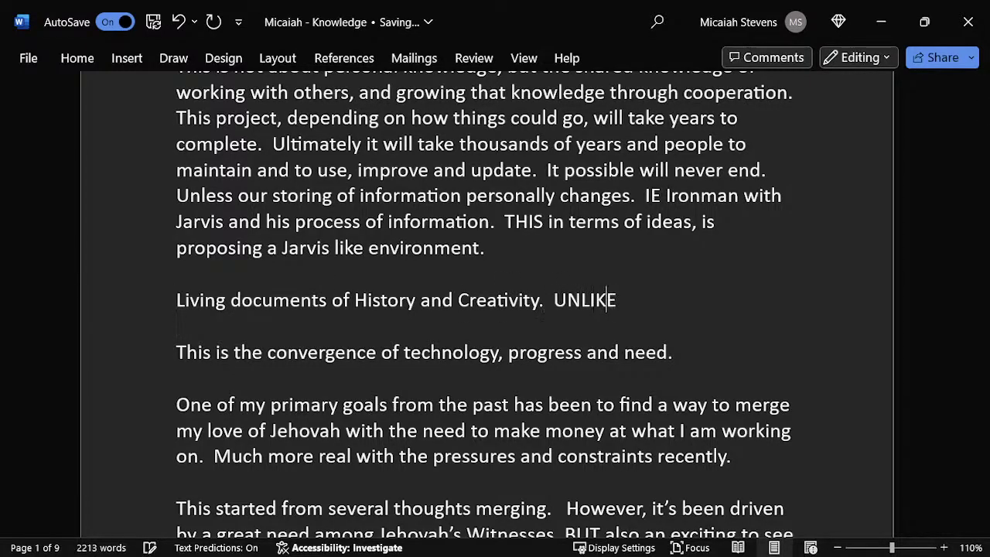
{"action": "type", "text": " this D"}
{"action": "key", "text": "BackSpace"}
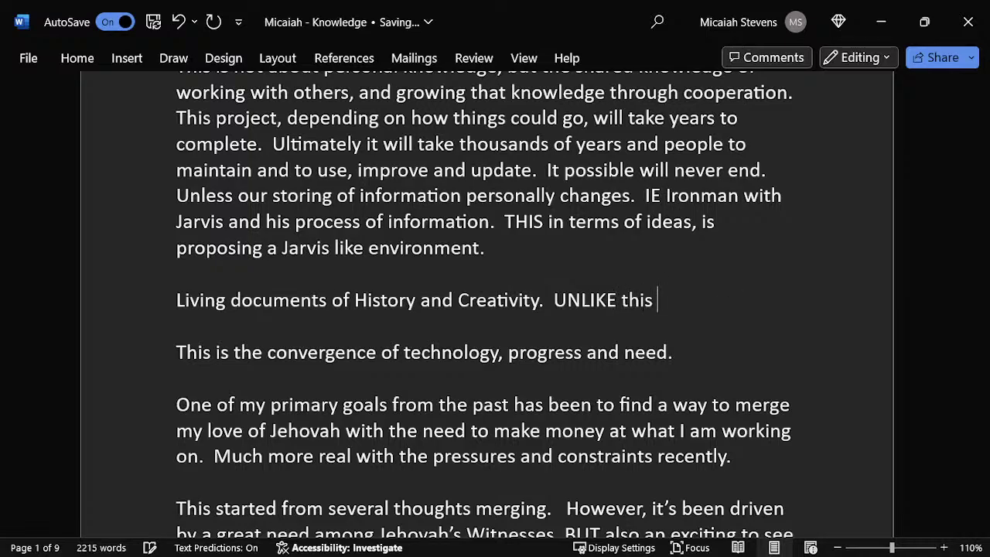
{"action": "type", "text": "word document is a "}
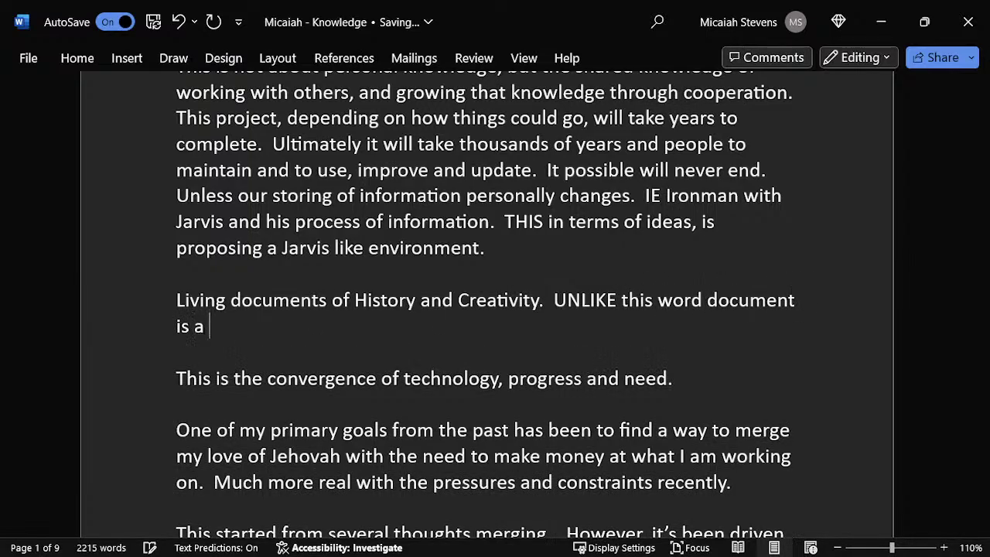
{"action": "type", "text": "static, ev"}
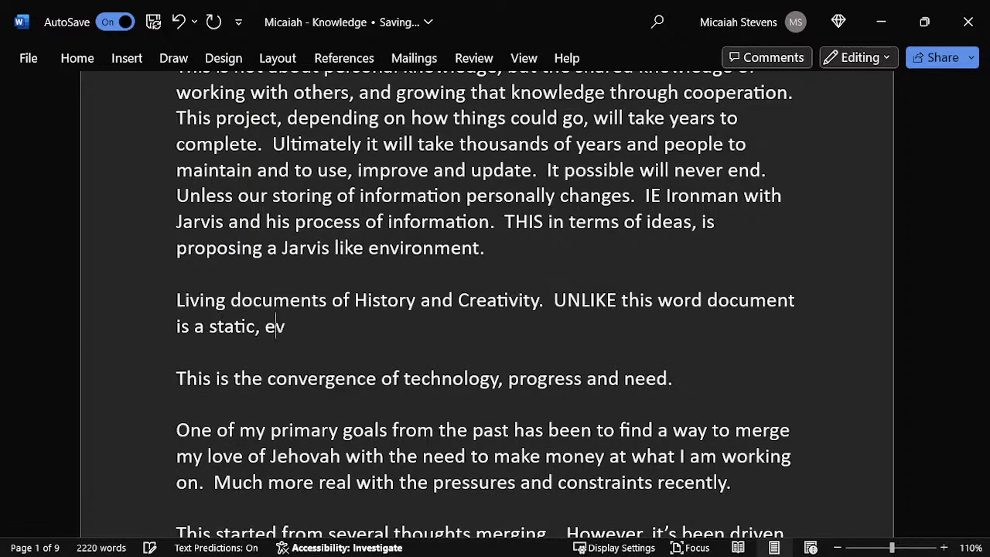
{"action": "type", "text": "ery chang"}
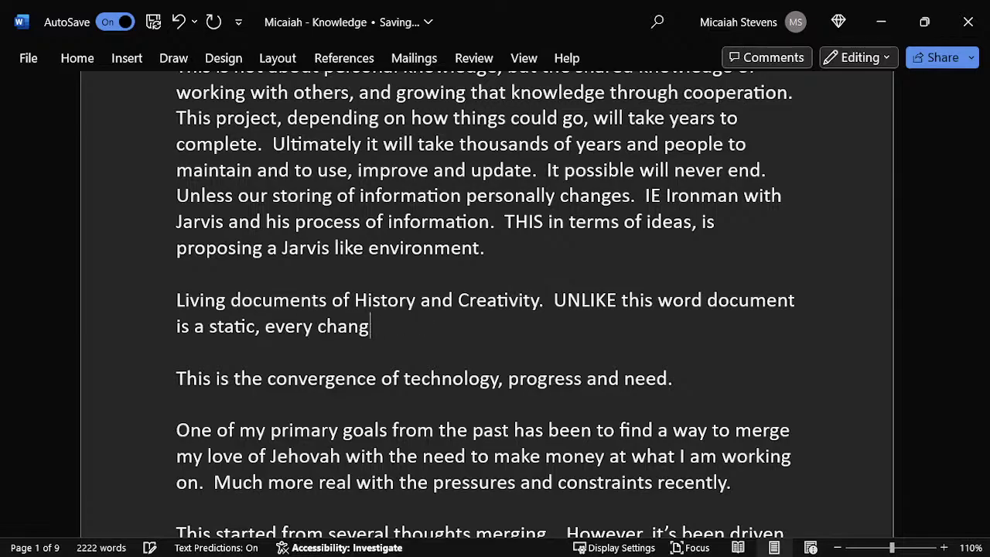
{"action": "key", "text": "BackSpace"}
{"action": "key", "text": "BackSpace"}
{"action": "key", "text": "BackSpace"}
{"action": "key", "text": "BackSpace"}
{"action": "key", "text": "BackSpace"}
{"action": "key", "text": "BackSpace"}
{"action": "key", "text": "BackSpace"}
{"action": "key", "text": "BackSpace"}
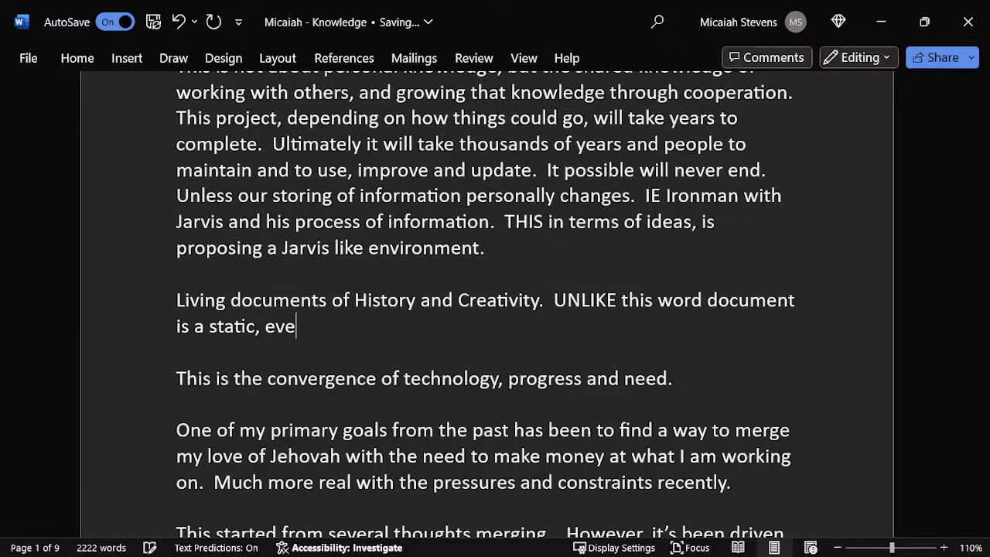
{"action": "type", "text": "r changing "}
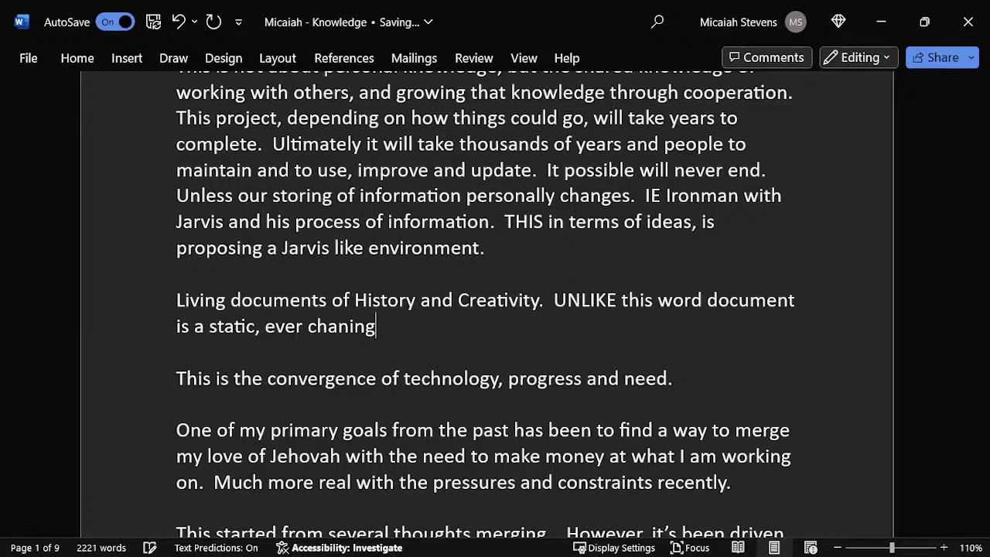
{"action": "type", "text": "hot mess."}
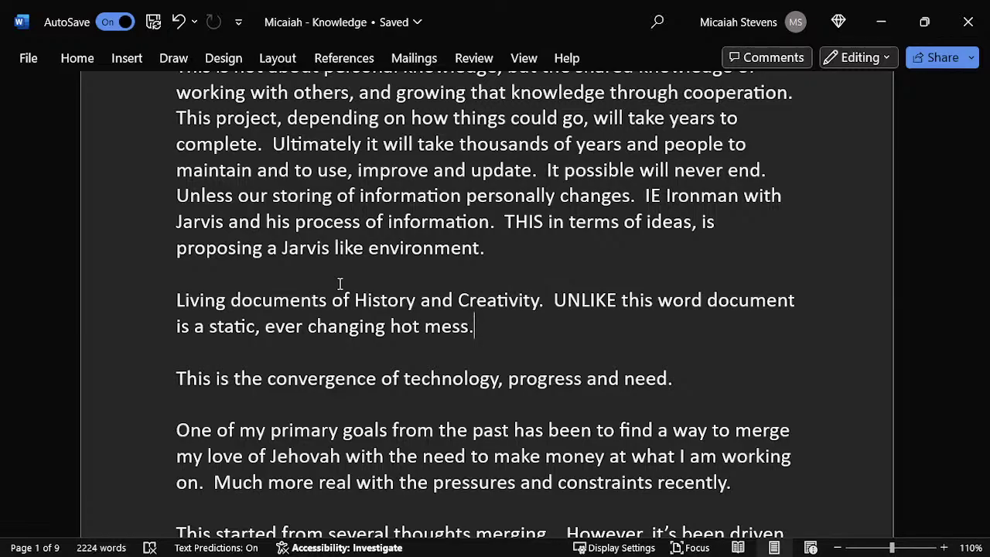
{"action": "type", "text": "OUT of date as SO"}
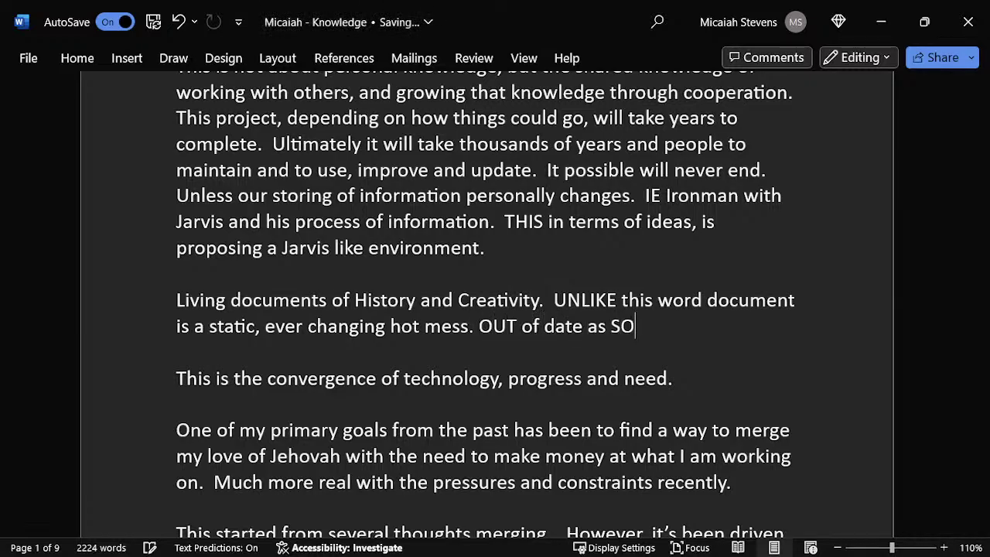
{"action": "type", "text": "ON as I write it."}
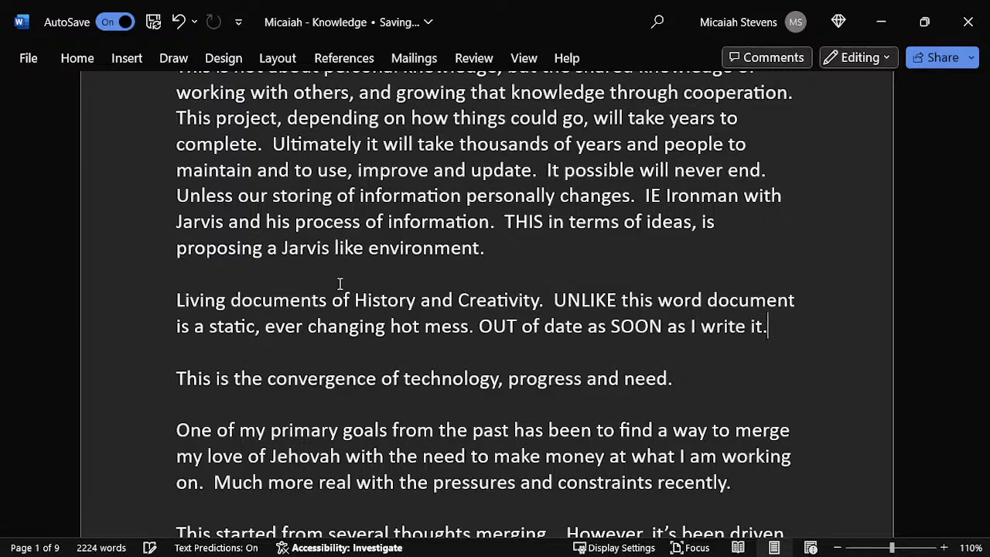
{"action": "left_click", "coordinate": [611, 325]}
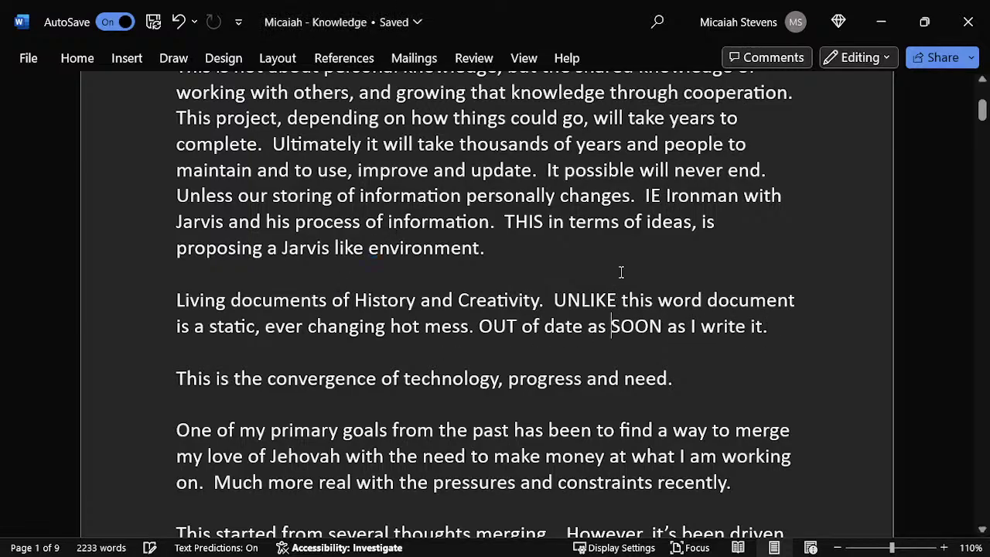
{"action": "left_click", "coordinate": [635, 258]}
{"action": "left_click", "coordinate": [597, 272]}
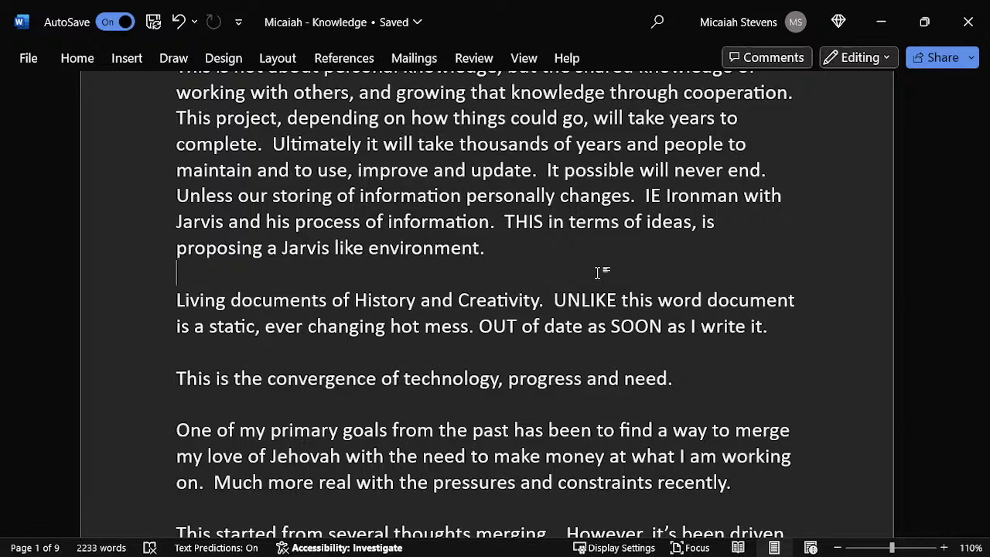
- Launch Edge, load Google, and search for 'the tomorrow man' plus the author's name
{"action": "key", "text": "super"}
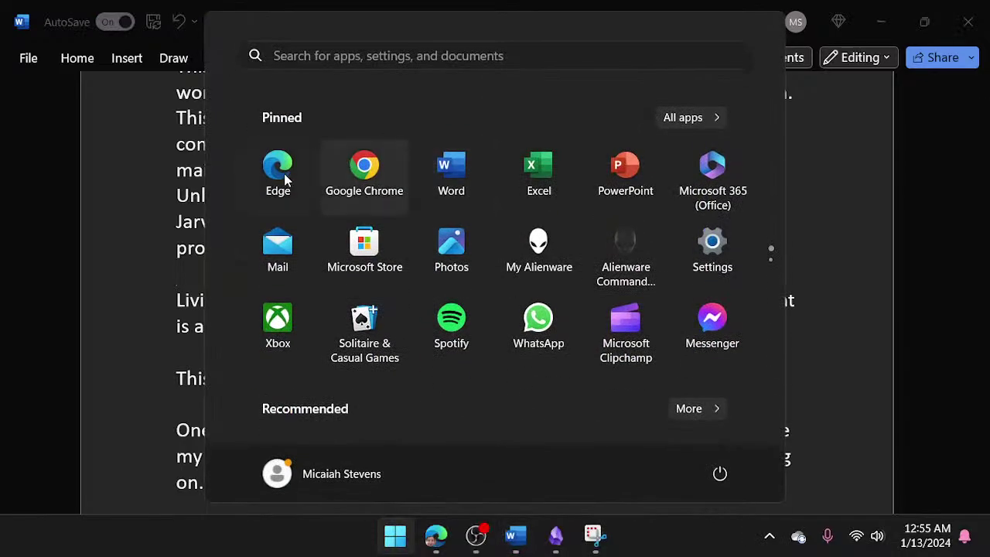
{"action": "left_click", "coordinate": [282, 170]}
{"action": "type", "text": "goo"}
{"action": "key", "text": "Return"}
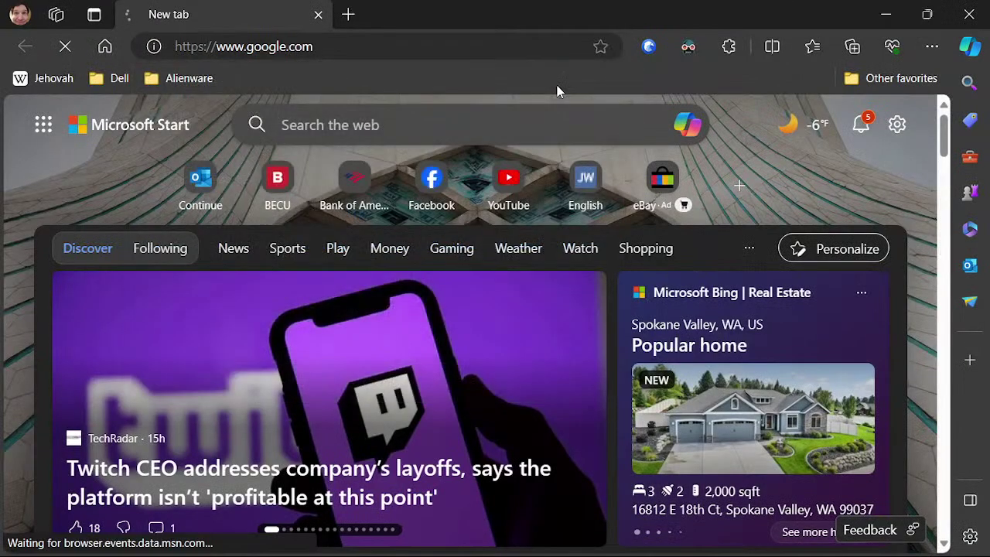
{"action": "type", "text": "the tomor"}
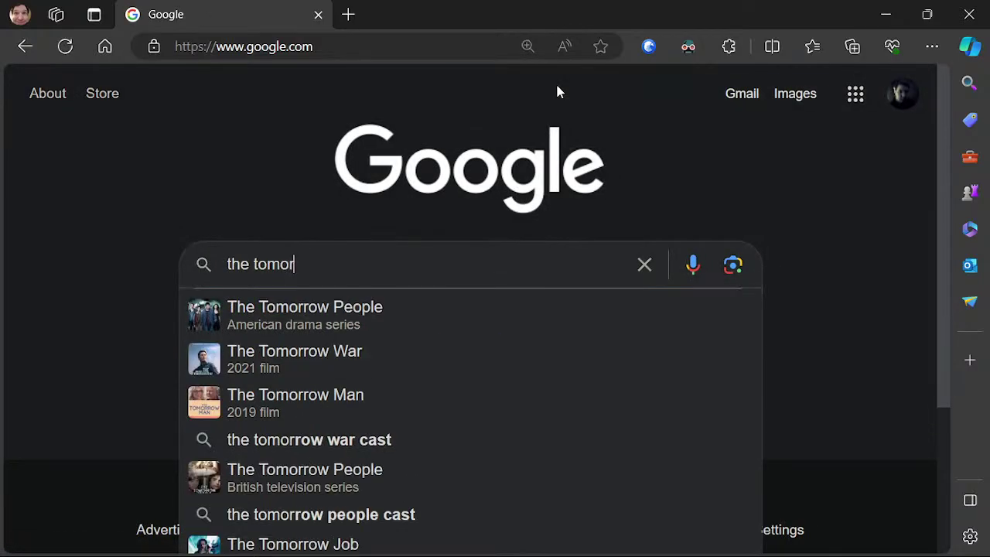
{"action": "type", "text": "row man micaiah stevens"}
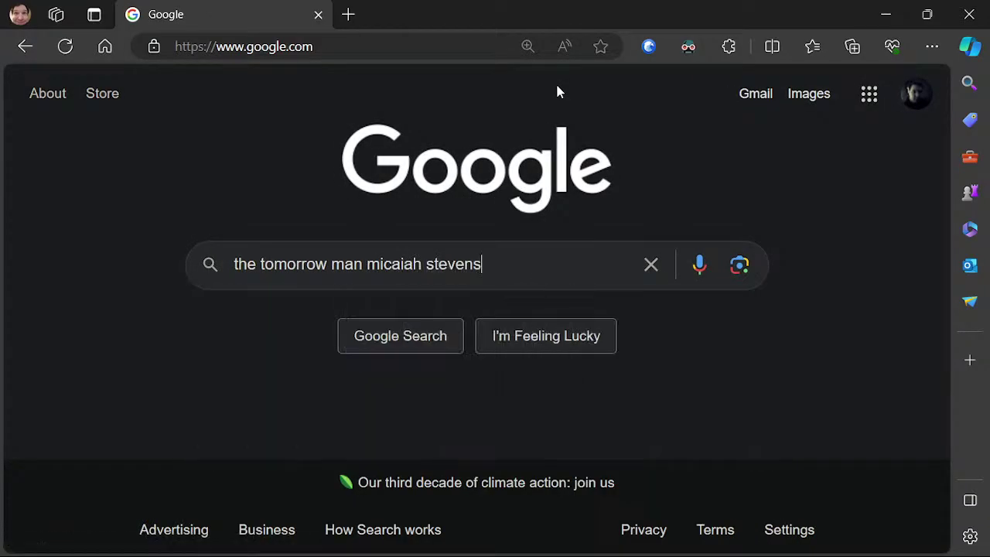
{"action": "key", "text": "Return"}
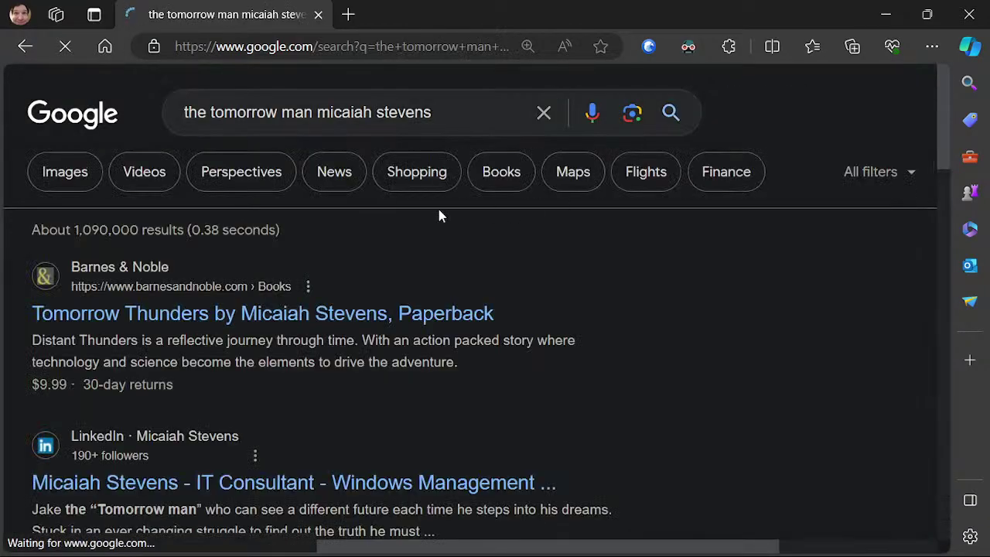
- Open the Barnes & Noble 'Tomorrow Thunders' paperback result and look over its page
{"action": "left_click", "coordinate": [406, 313]}
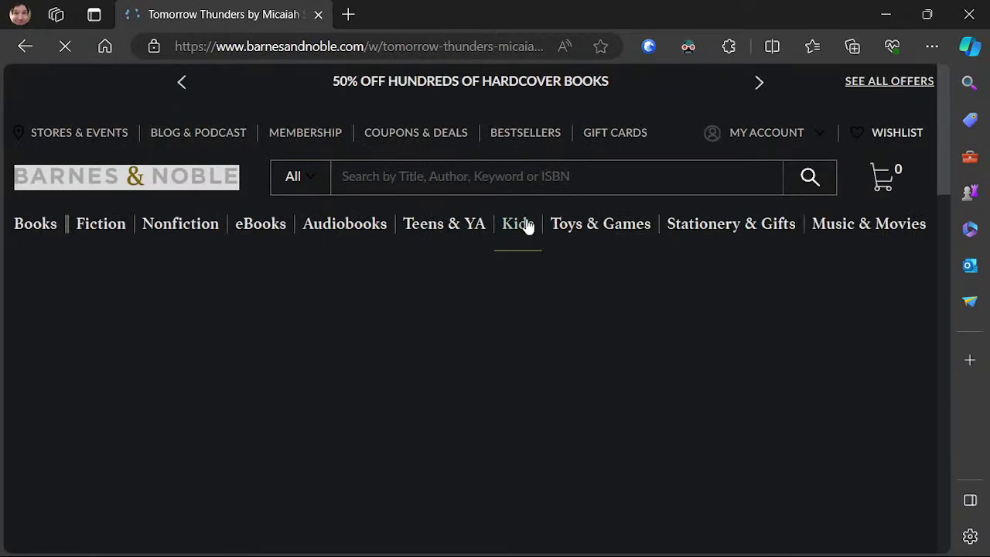
{"action": "scroll", "coordinate": [550, 287], "scroll_direction": "down", "scroll_amount": 2}
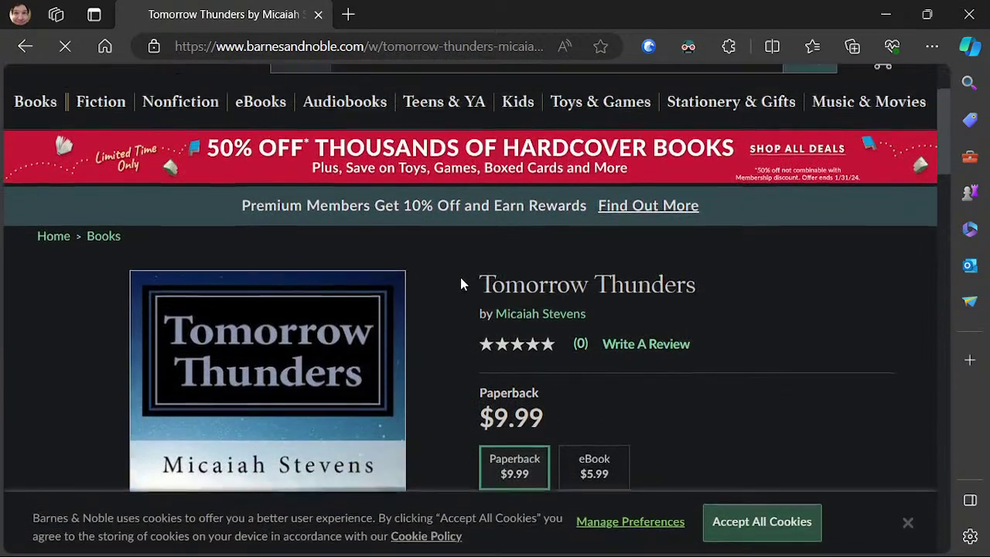
{"action": "scroll", "coordinate": [460, 278], "scroll_direction": "down", "scroll_amount": 2}
{"action": "scroll", "coordinate": [458, 279], "scroll_direction": "down", "scroll_amount": 4}
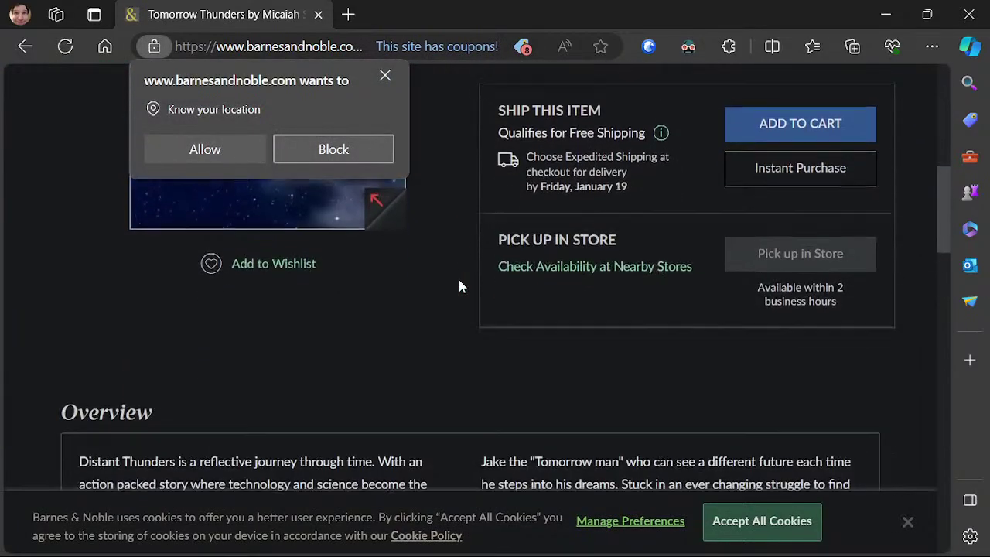
{"action": "scroll", "coordinate": [459, 280], "scroll_direction": "up", "scroll_amount": 4}
{"action": "scroll", "coordinate": [454, 267], "scroll_direction": "up", "scroll_amount": 3}
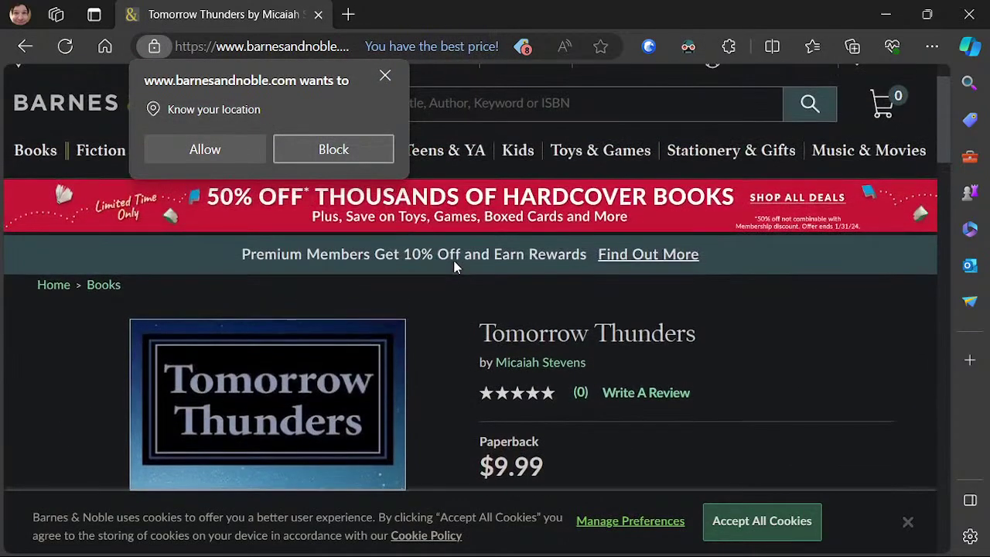
{"action": "scroll", "coordinate": [460, 270], "scroll_direction": "down", "scroll_amount": 8}
{"action": "scroll", "coordinate": [466, 273], "scroll_direction": "up", "scroll_amount": 6}
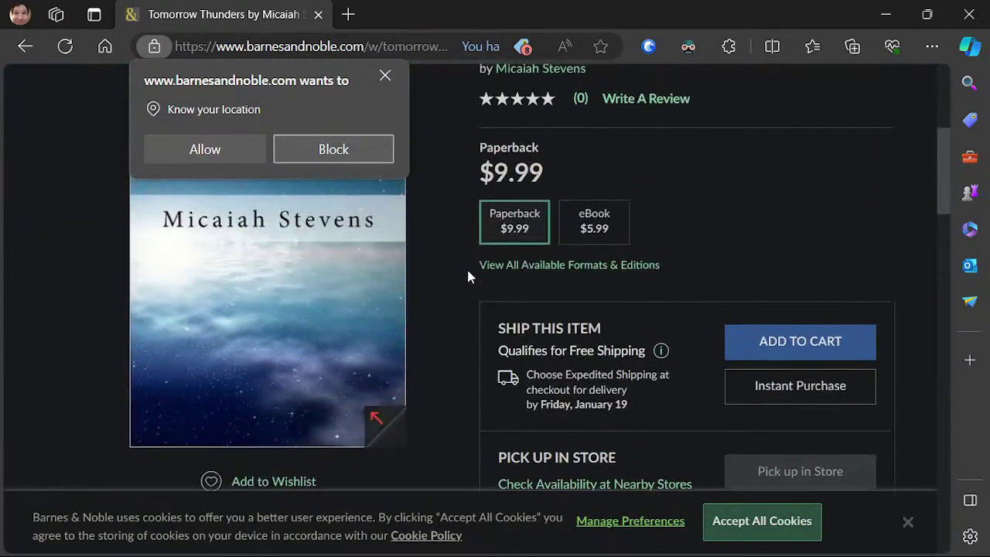
{"action": "scroll", "coordinate": [428, 303], "scroll_direction": "down", "scroll_amount": 2}
{"action": "scroll", "coordinate": [428, 304], "scroll_direction": "up", "scroll_amount": 5}
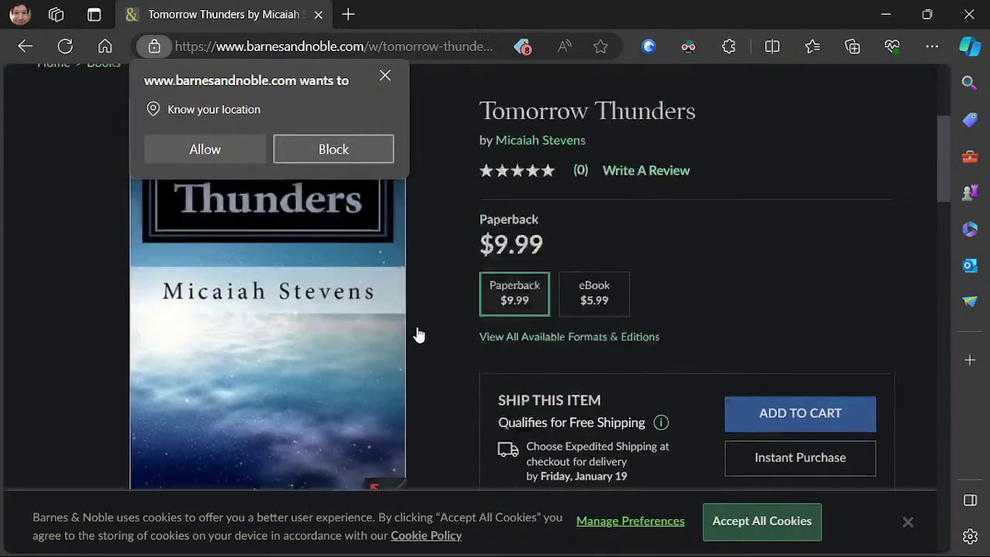
- Select the page's web address and dismiss the location permission request
{"action": "left_click", "coordinate": [399, 52]}
{"action": "left_click", "coordinate": [384, 79]}
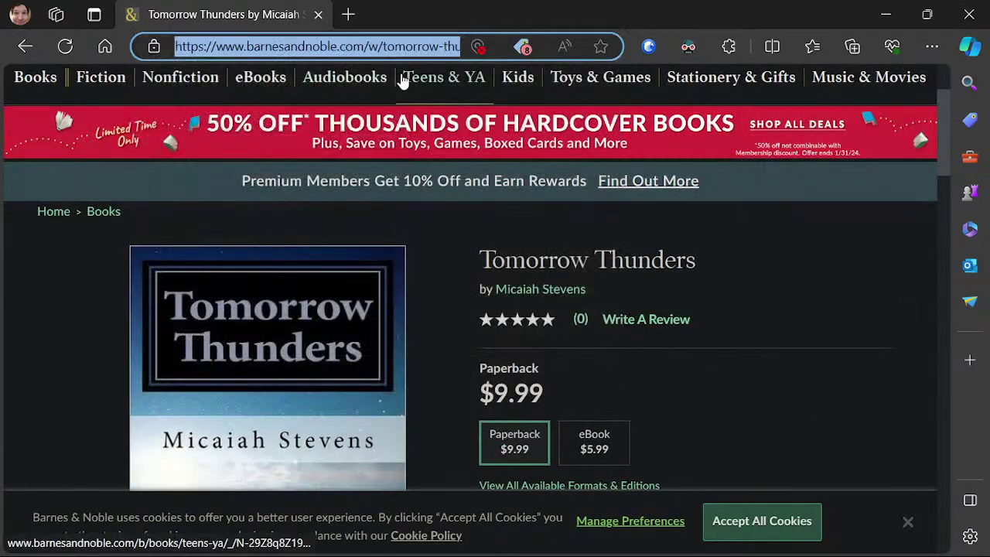
{"action": "mouse_move", "coordinate": [402, 81]}
{"action": "key", "text": "alt"}
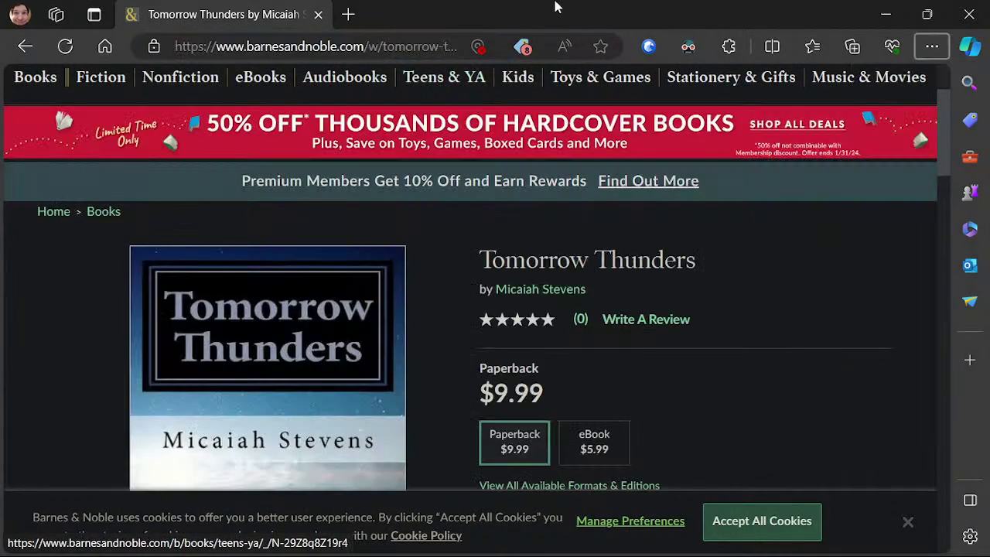
- Switch Edge to full screen and highlight the Tomorrow Thunders title and author lines
{"action": "key", "text": "F11"}
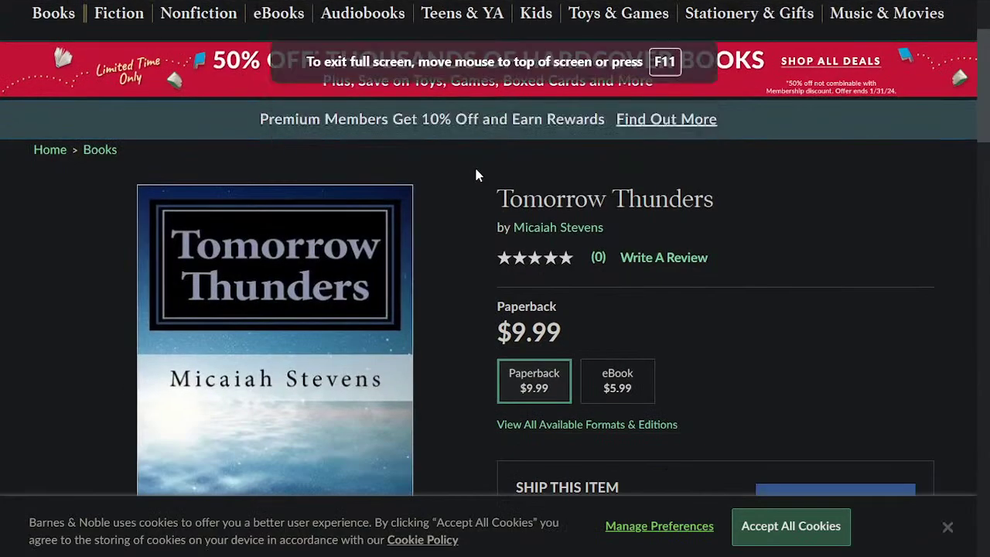
{"action": "scroll", "coordinate": [478, 382], "scroll_direction": "down", "scroll_amount": 3}
{"action": "scroll", "coordinate": [456, 325], "scroll_direction": "up", "scroll_amount": 3}
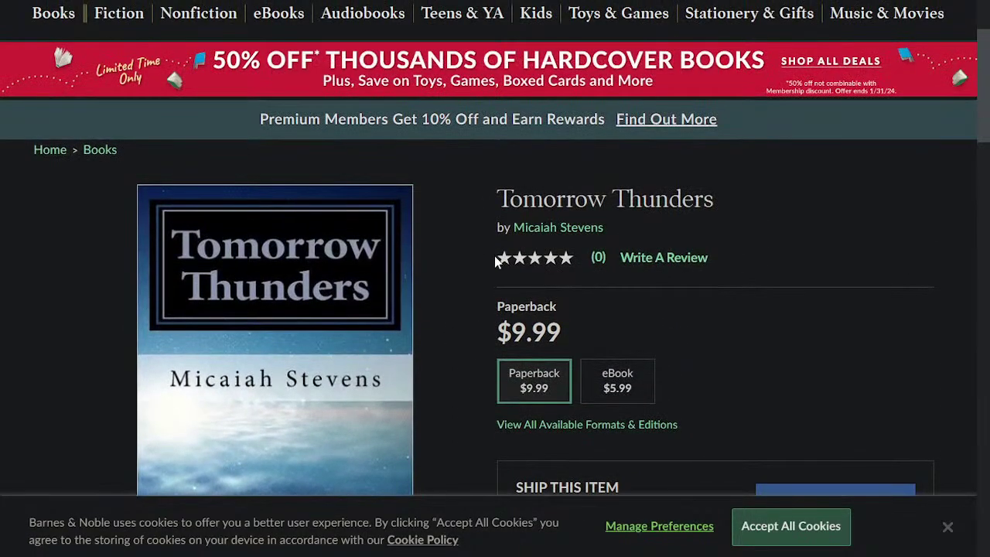
{"action": "left_click_drag", "start_coordinate": [493, 211], "coordinate": [676, 237]}
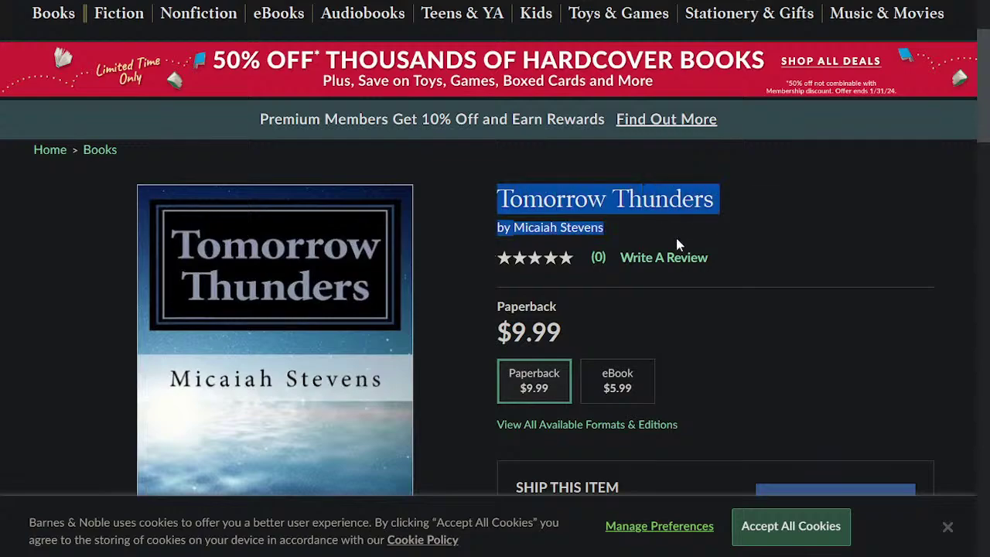
{"action": "left_click", "coordinate": [780, 241]}
{"action": "left_click_drag", "start_coordinate": [758, 261], "coordinate": [523, 199]}
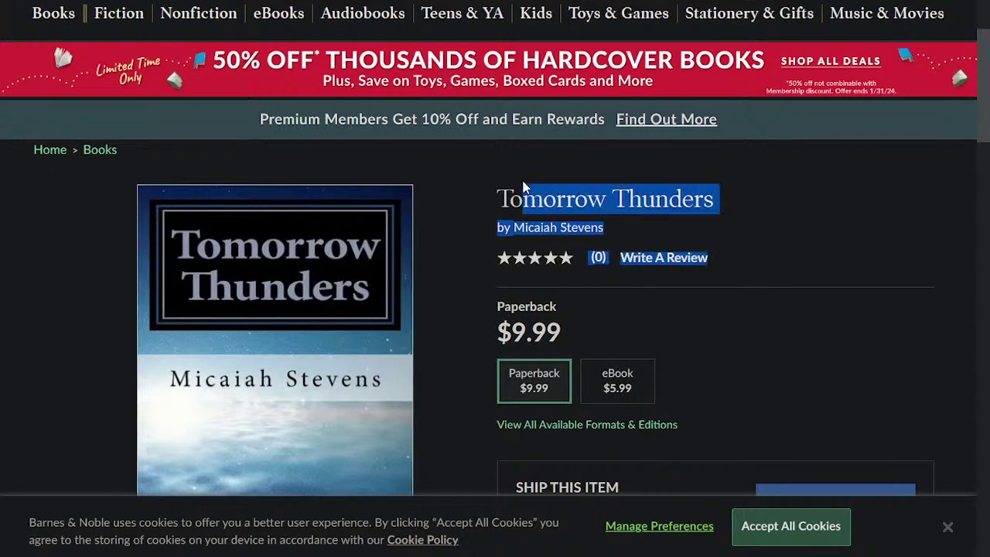
{"action": "left_click", "coordinate": [783, 299]}
- Scroll to the Ship This Item box showing the $9.99 paperback with free shipping
{"action": "scroll", "coordinate": [773, 324], "scroll_direction": "down", "scroll_amount": 3}
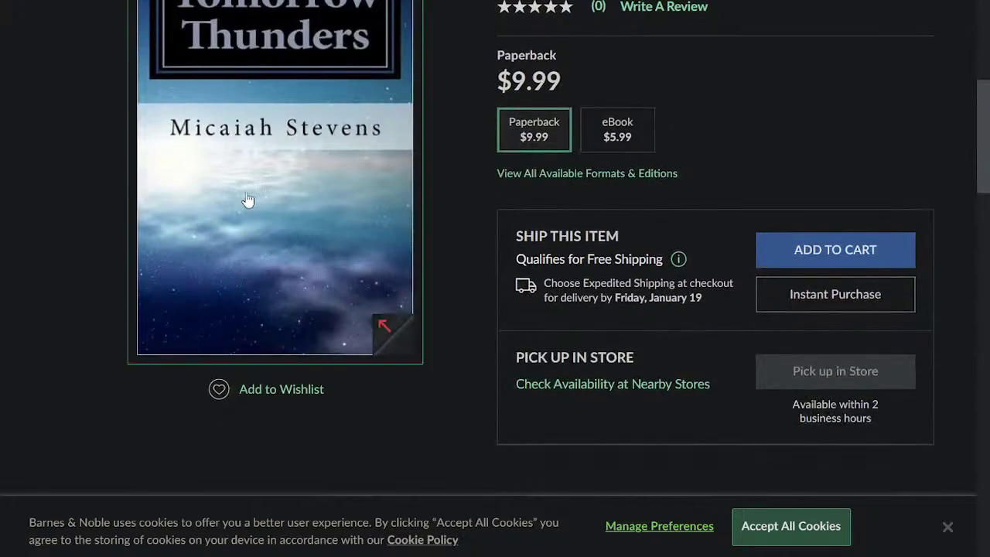
{"action": "scroll", "coordinate": [466, 285], "scroll_direction": "up", "scroll_amount": 4}
{"action": "scroll", "coordinate": [452, 270], "scroll_direction": "down", "scroll_amount": 1}
{"action": "scroll", "coordinate": [452, 269], "scroll_direction": "down", "scroll_amount": 2}
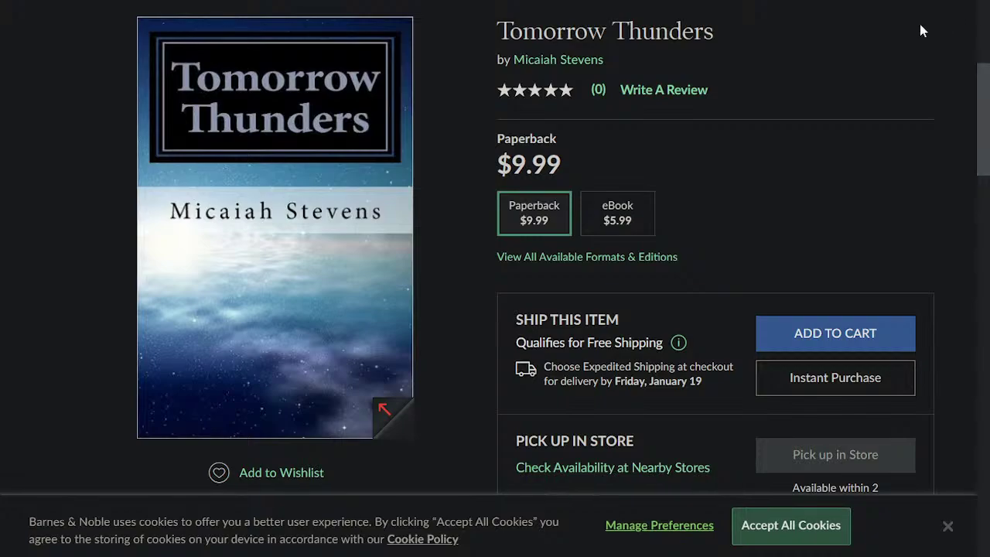
{"action": "key", "text": "super+e"}
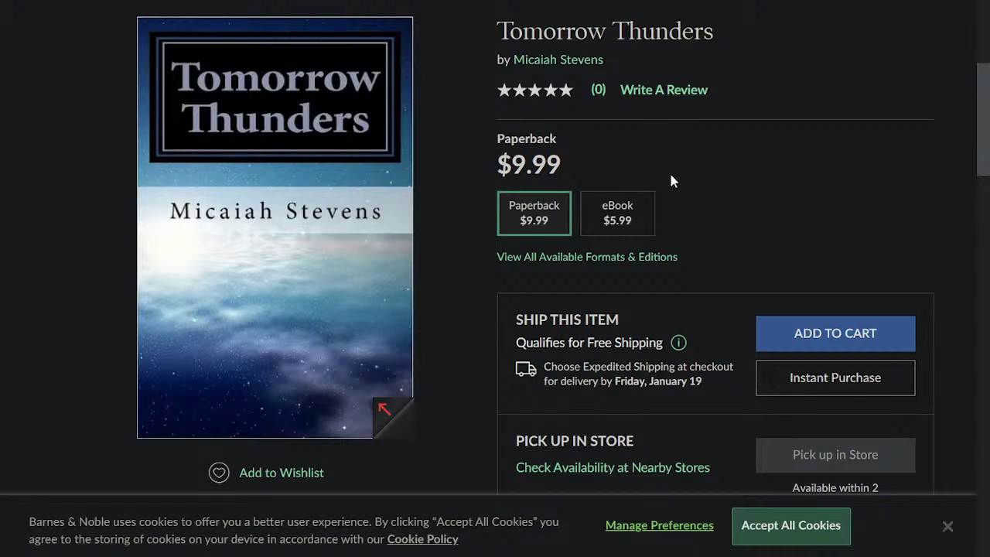
- Highlight 'Tomorrow Thunders' on the Barnes & Noble page, then return to the Skywalker – StarWars window
{"action": "left_click_drag", "start_coordinate": [499, 28], "coordinate": [713, 25]}
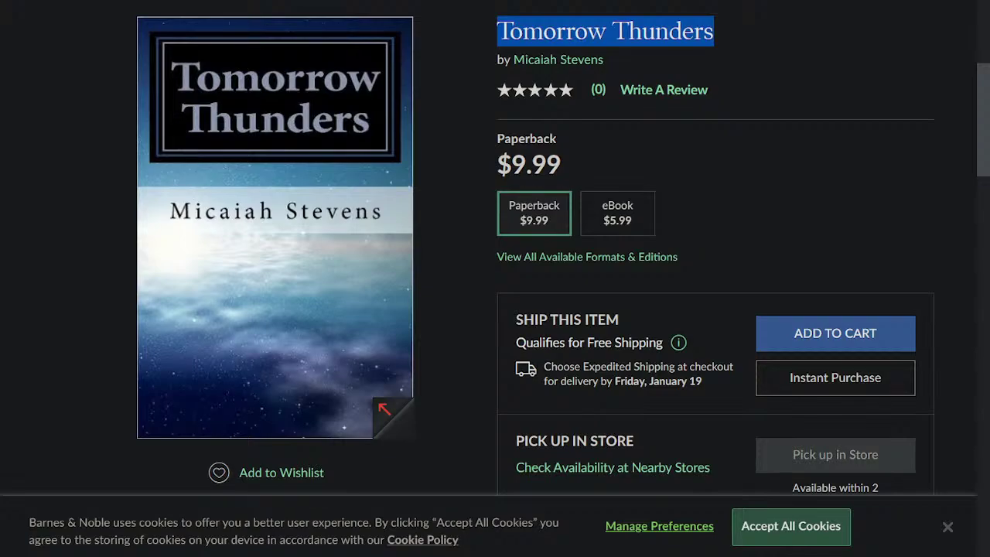
{"action": "key", "text": "alt+Tab"}
{"action": "key", "text": "alt+Tab"}
{"action": "key", "text": "alt+Tab"}
{"action": "key", "text": "alt+Tab"}
{"action": "key", "text": "Escape"}
{"action": "key", "text": "alt+Tab"}
{"action": "key", "text": "alt+Tab"}
{"action": "key", "text": "alt+Tab"}
{"action": "key", "text": "alt+Tab"}
{"action": "key", "text": "alt+Tab"}
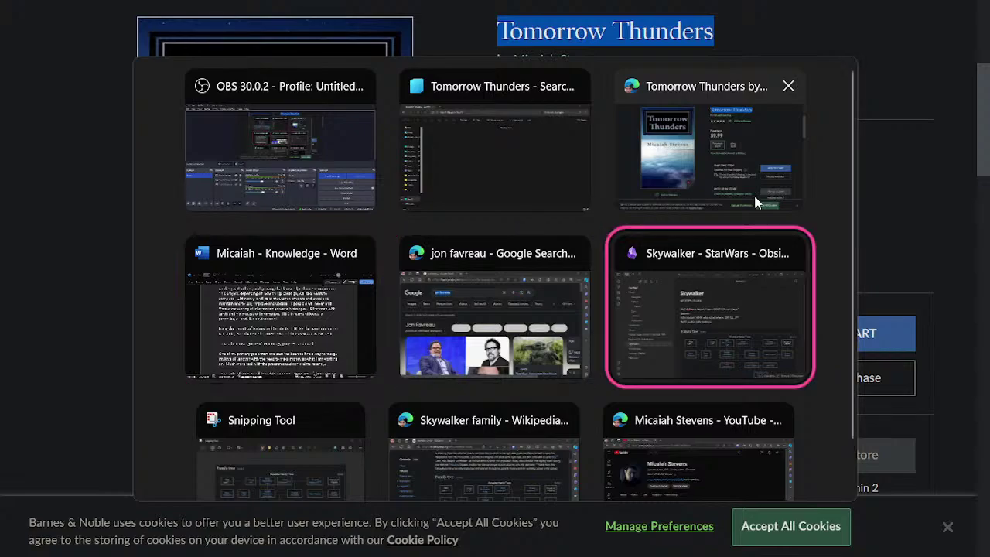
- Minimise Obsidian and close the Snipping Tool window
{"action": "scroll", "coordinate": [622, 321], "scroll_direction": "down", "scroll_amount": 5}
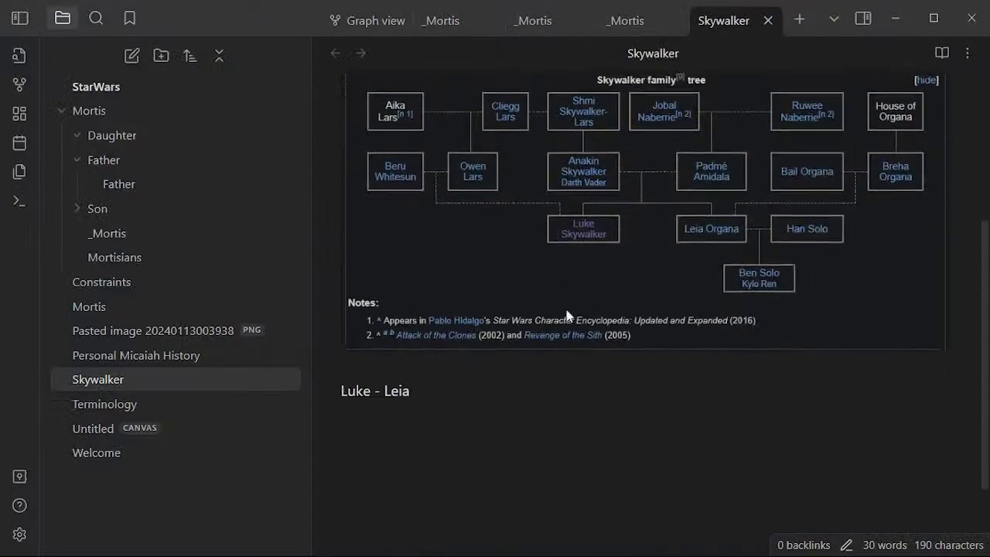
{"action": "scroll", "coordinate": [568, 310], "scroll_direction": "up", "scroll_amount": 5}
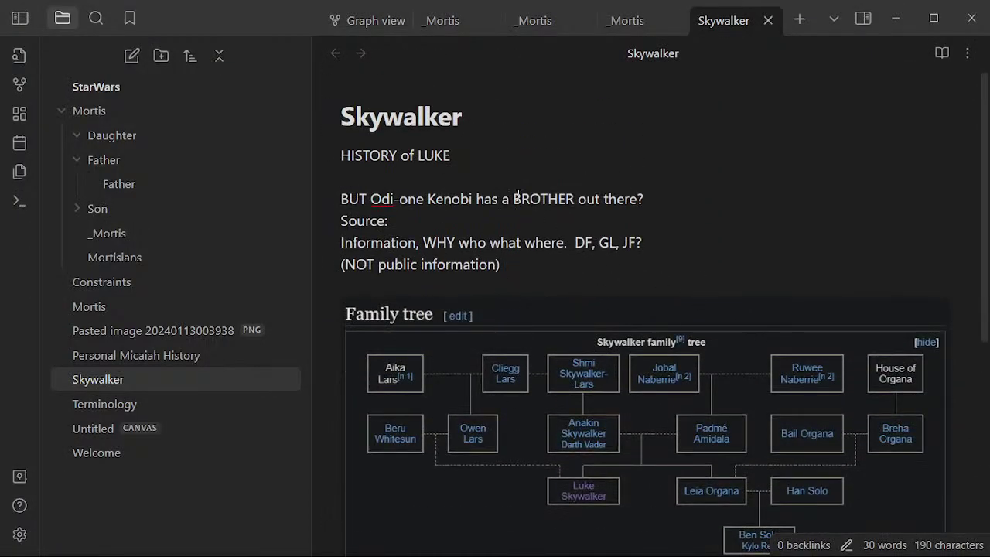
{"action": "scroll", "coordinate": [578, 275], "scroll_direction": "down", "scroll_amount": 3}
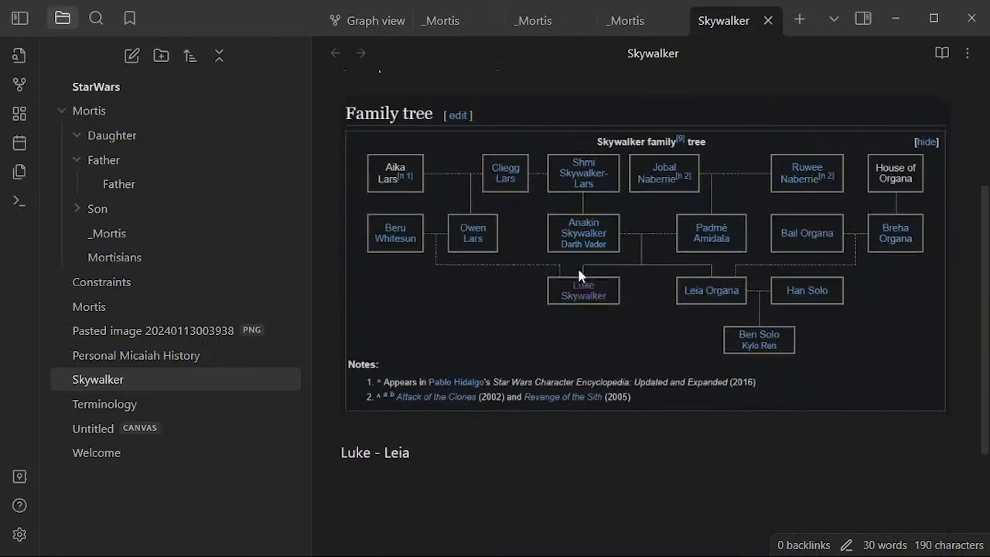
{"action": "scroll", "coordinate": [578, 275], "scroll_direction": "up", "scroll_amount": 3}
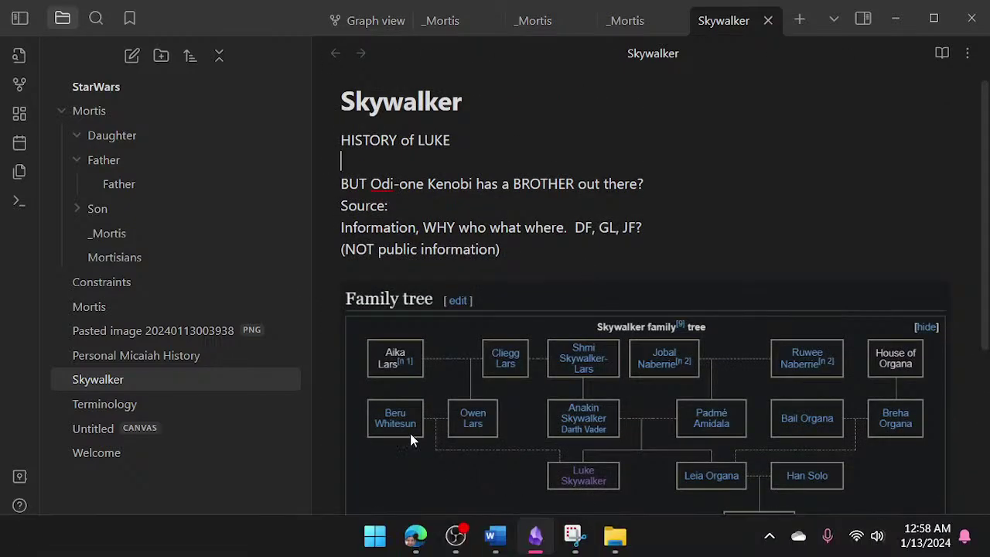
{"action": "left_click", "coordinate": [536, 536]}
{"action": "key", "text": "alt+Tab"}
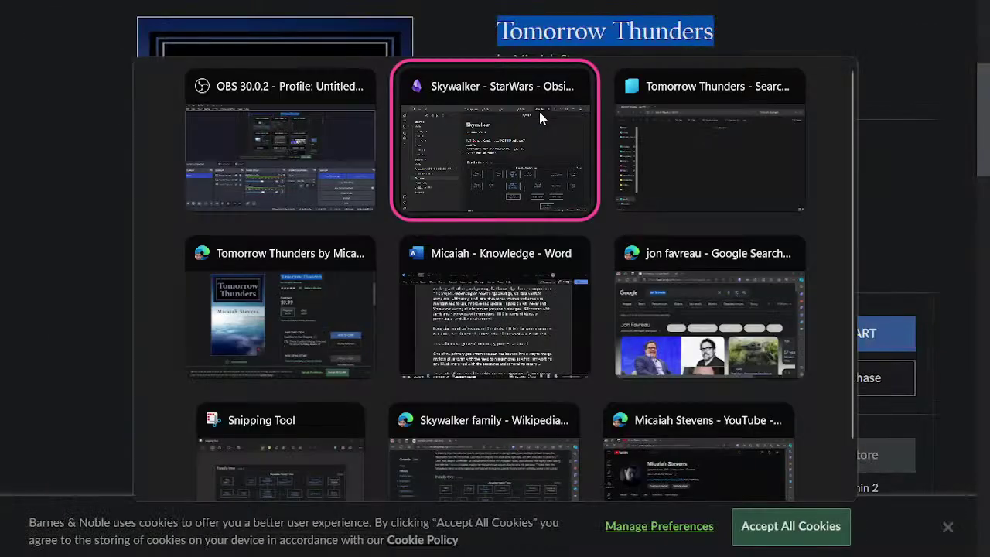
{"action": "key", "text": "alt+Tab"}
{"action": "key", "text": "alt+Tab"}
{"action": "key", "text": "alt+Tab"}
{"action": "key", "text": "alt+Tab"}
{"action": "key", "text": "alt+Tab"}
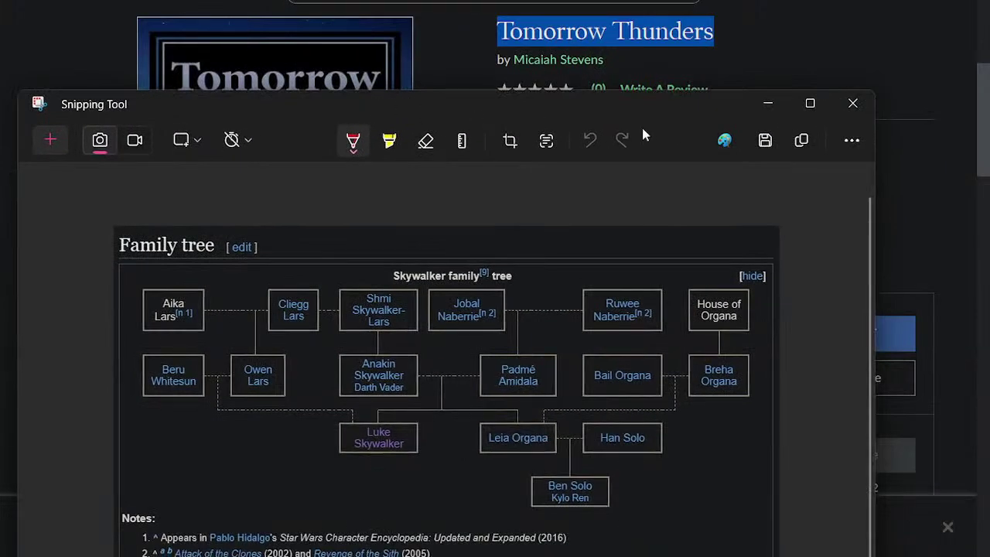
{"action": "left_click", "coordinate": [858, 102]}
- Switch to the Marvel vault so its Ouroboros note is showing
{"action": "key", "text": "alt+Tab"}
{"action": "key", "text": "alt+Tab"}
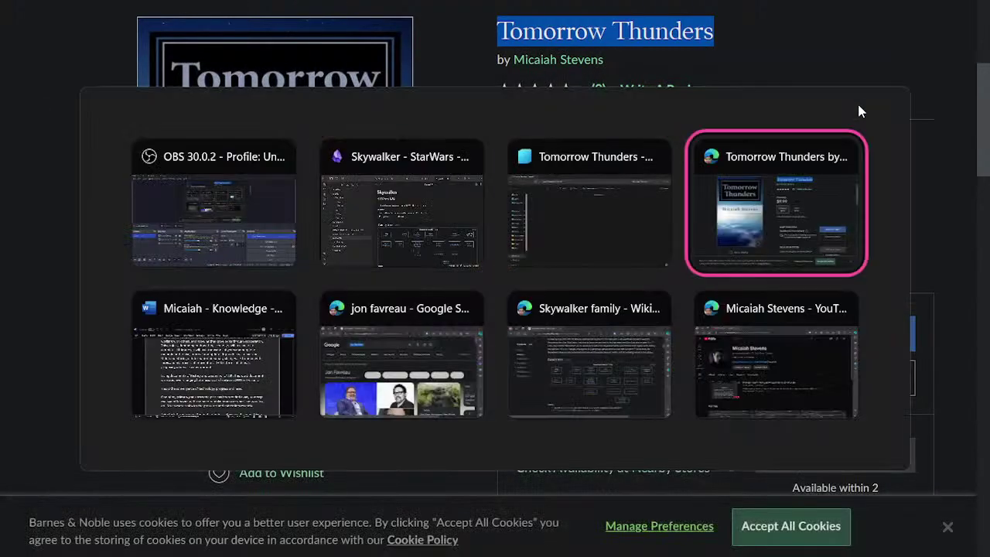
{"action": "key", "text": "alt+Tab"}
{"action": "key", "text": "alt+Tab"}
{"action": "key", "text": "alt+Tab"}
{"action": "key", "text": "alt+Tab"}
{"action": "key", "text": "alt+Tab"}
{"action": "key", "text": "alt+Tab"}
{"action": "key", "text": "alt+Tab"}
{"action": "key", "text": "alt+Tab"}
{"action": "key", "text": "alt+Tab"}
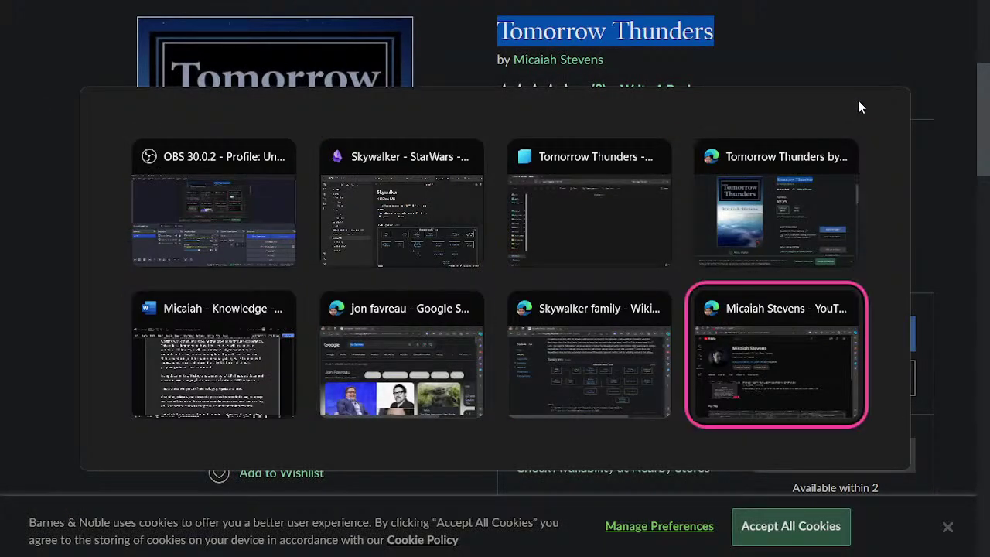
{"action": "key", "text": "alt+Tab"}
{"action": "key", "text": "alt+Tab"}
{"action": "key", "text": "alt+Tab"}
{"action": "key", "text": "alt+Tab"}
{"action": "key", "text": "alt+Tab"}
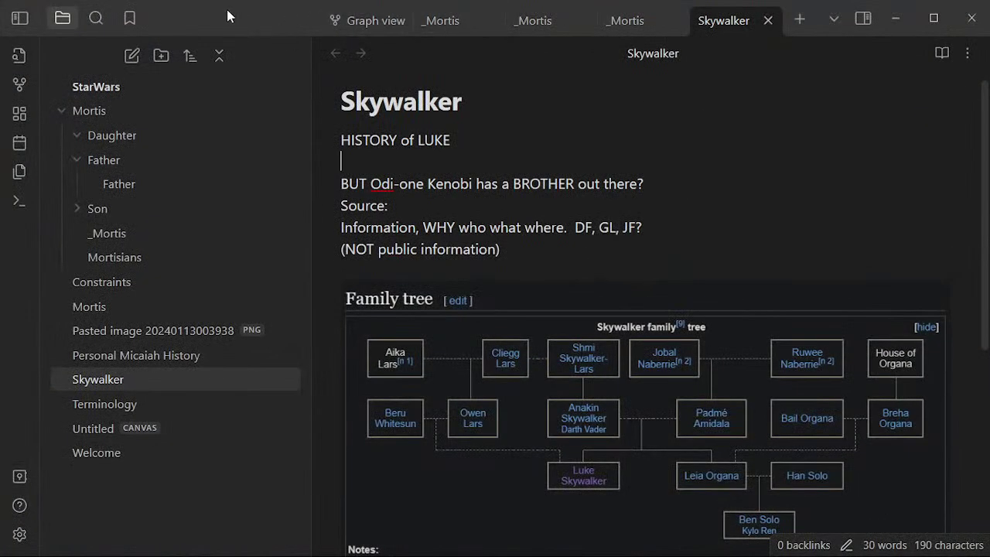
{"action": "key", "text": "alt+Tab"}
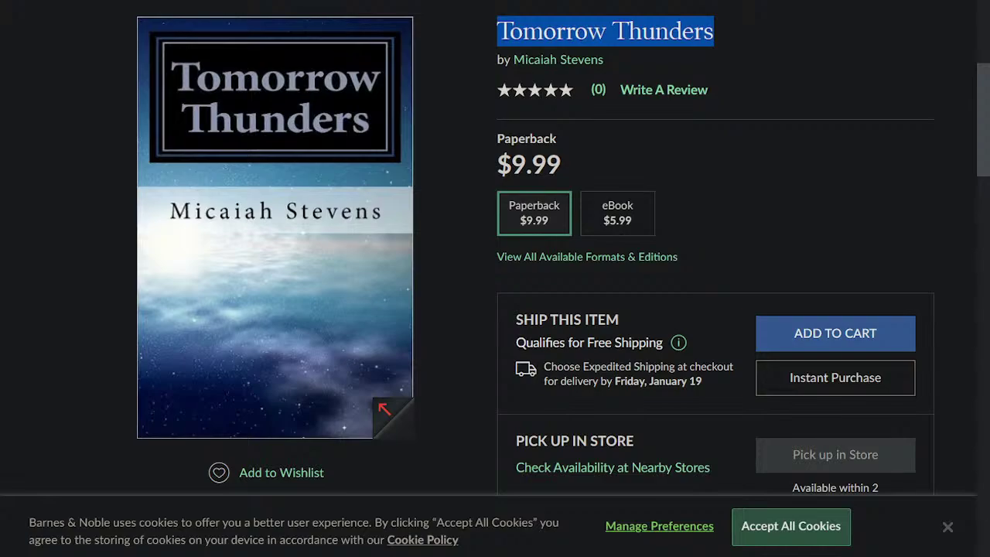
{"action": "key", "text": "alt+Tab"}
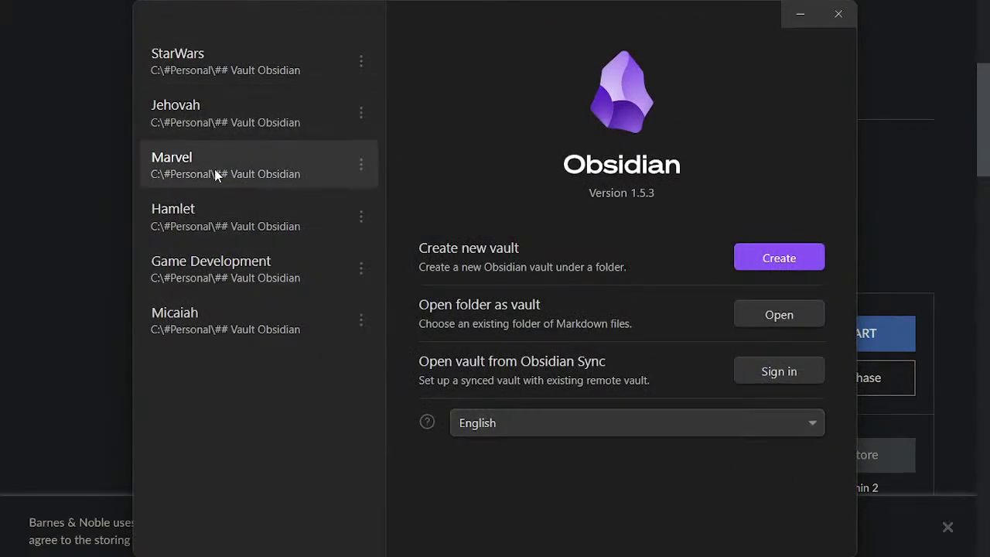
{"action": "key", "text": "alt+Tab"}
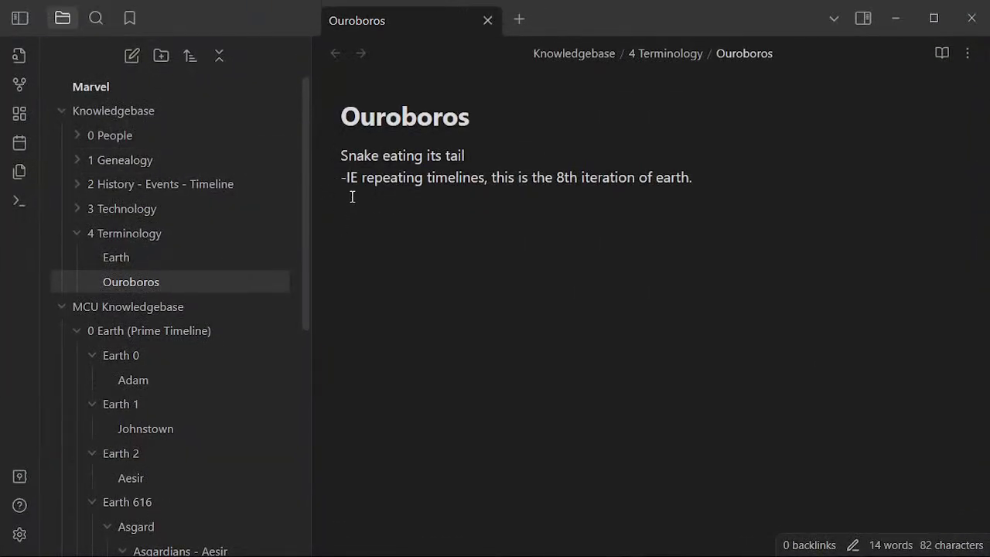
- Collapse and expand the MCU Knowledgebase Earth folders until Earth 617's 20001 Loki appears
{"action": "scroll", "coordinate": [234, 351], "scroll_direction": "down", "scroll_amount": 3}
{"action": "scroll", "coordinate": [234, 352], "scroll_direction": "up", "scroll_amount": 5}
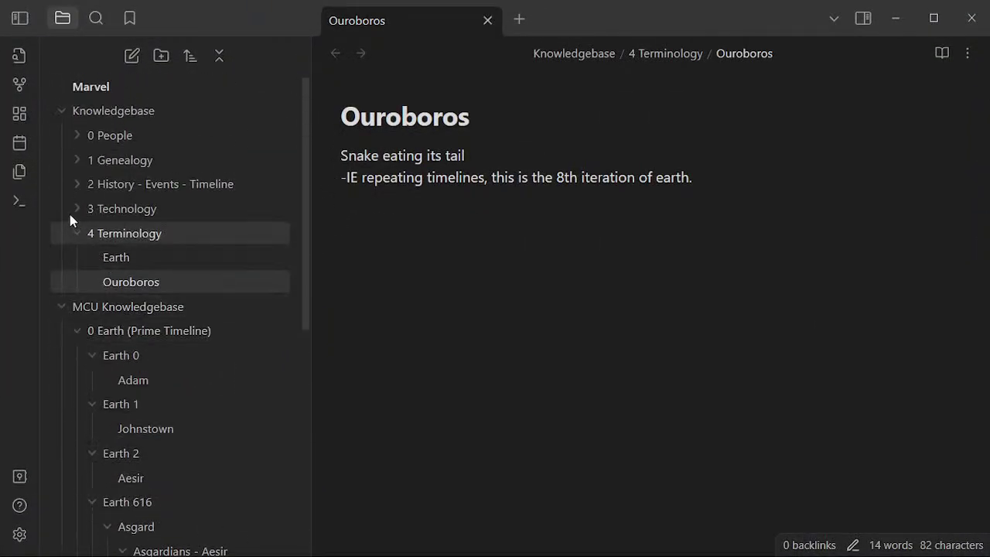
{"action": "left_click", "coordinate": [61, 112]}
{"action": "left_click", "coordinate": [61, 135]}
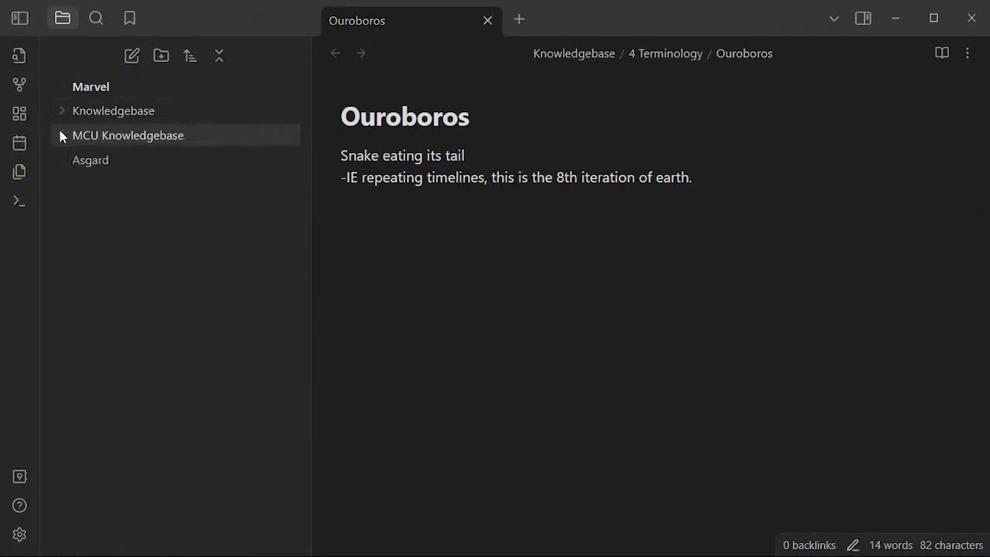
{"action": "left_click", "coordinate": [61, 137]}
{"action": "left_click", "coordinate": [75, 162]}
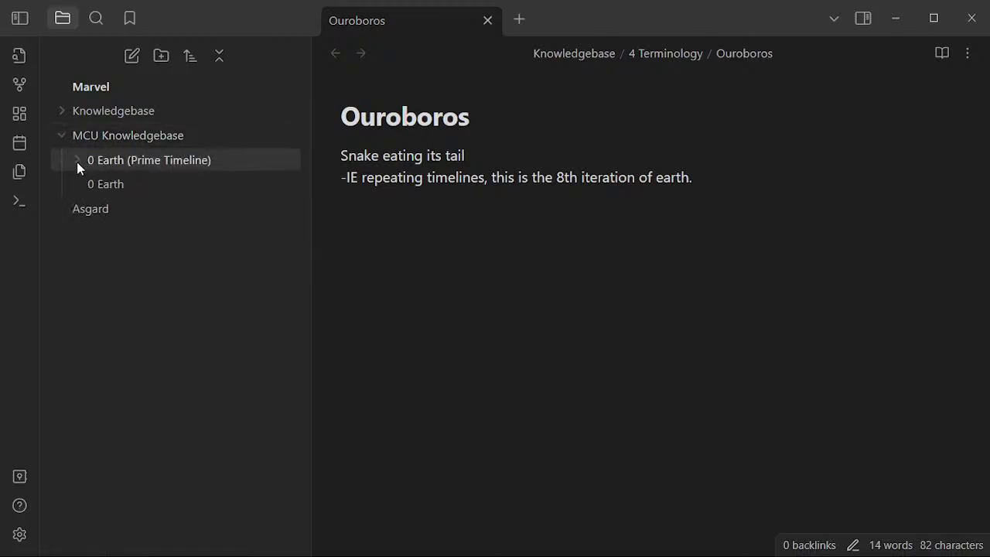
{"action": "left_click", "coordinate": [68, 160]}
{"action": "left_click", "coordinate": [67, 157]}
{"action": "left_click", "coordinate": [67, 157]}
{"action": "left_click", "coordinate": [89, 182]}
{"action": "left_click", "coordinate": [95, 211]}
{"action": "left_click", "coordinate": [94, 228]}
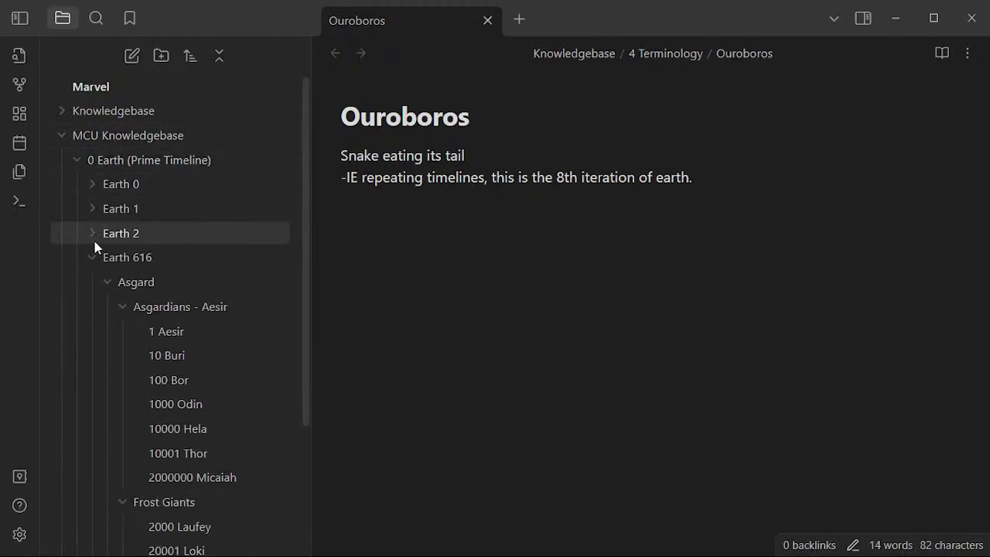
{"action": "left_click", "coordinate": [92, 259]}
{"action": "left_click", "coordinate": [90, 276]}
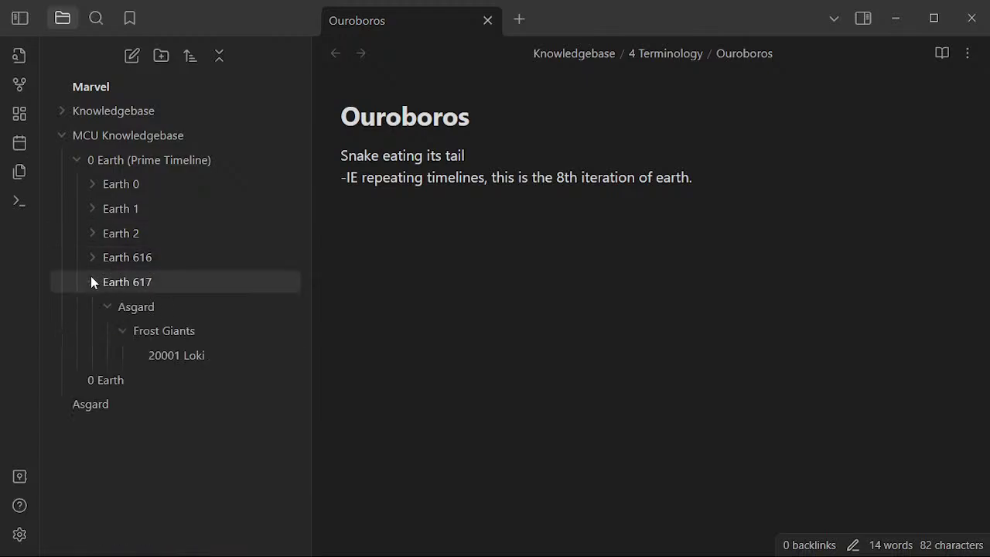
{"action": "left_click", "coordinate": [90, 276]}
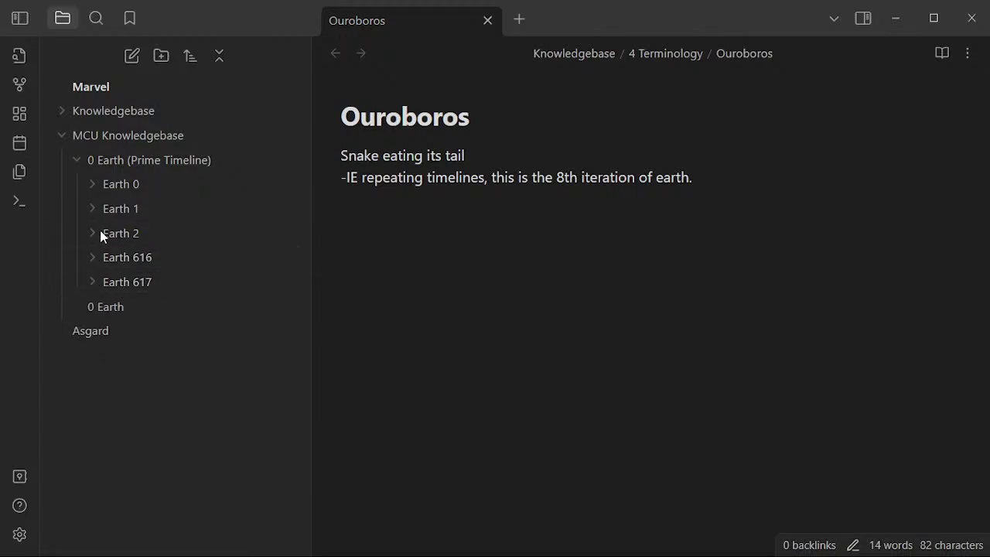
{"action": "left_click", "coordinate": [182, 255]}
{"action": "left_click", "coordinate": [182, 256]}
{"action": "left_click", "coordinate": [179, 283]}
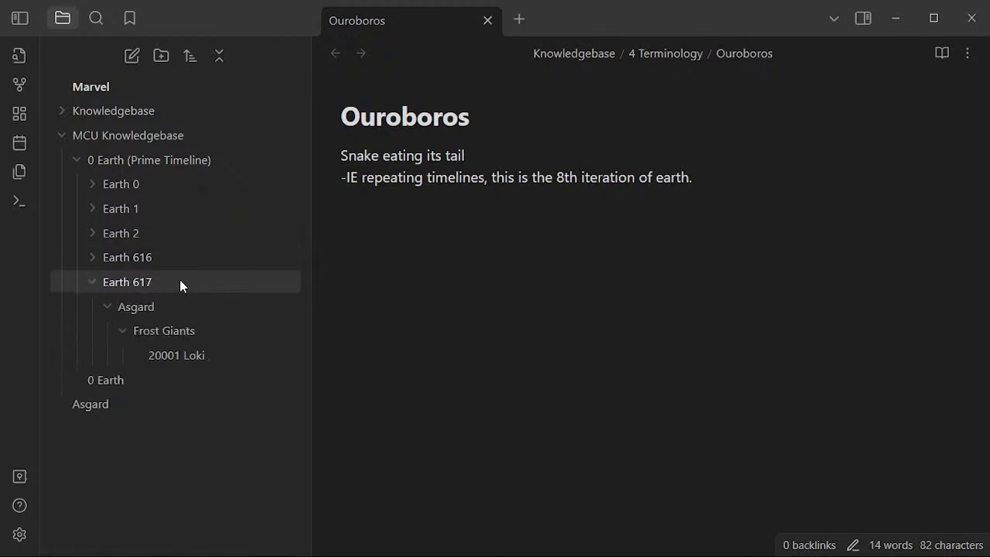
- Open the 20001 Loki note and put the cursor below the TVA capture line
{"action": "left_click", "coordinate": [195, 353]}
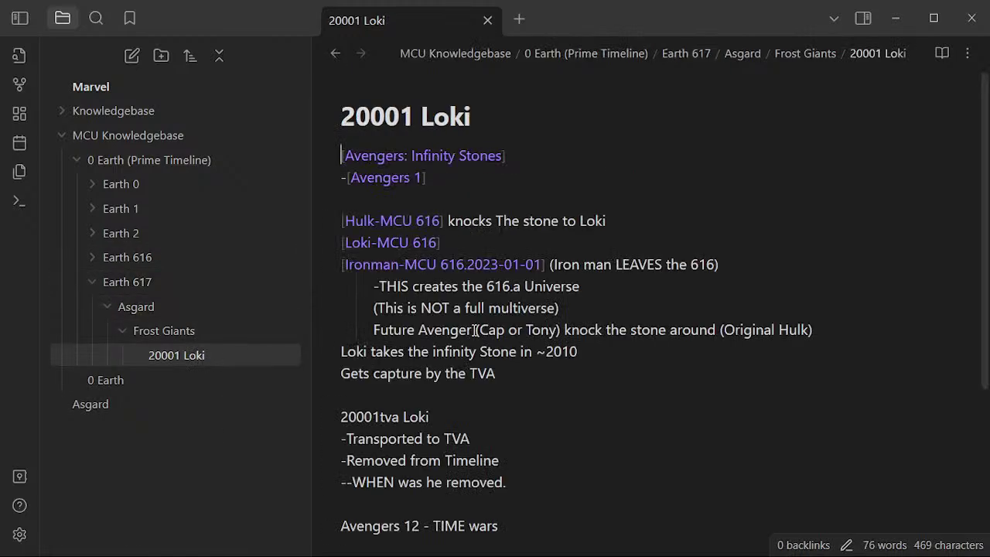
{"action": "left_click", "coordinate": [505, 198]}
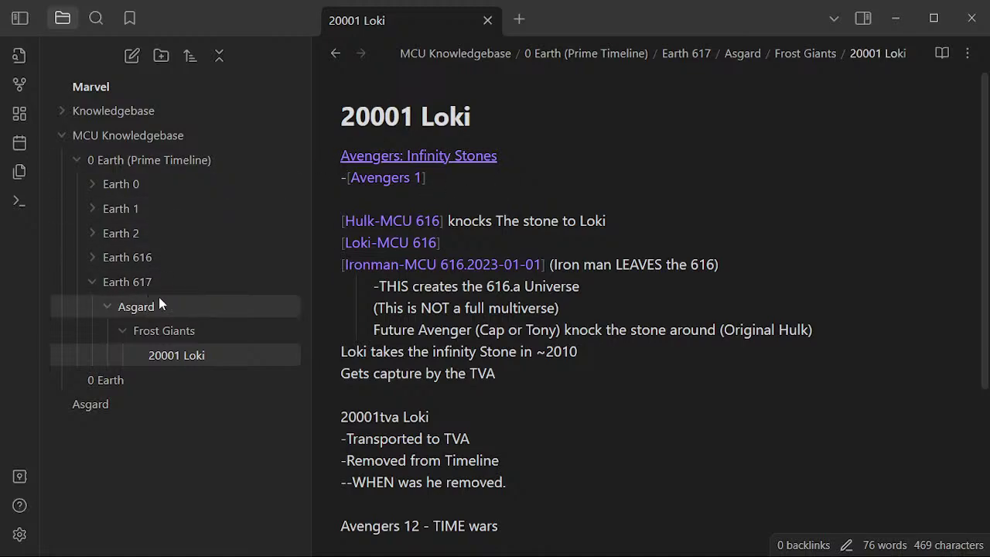
{"action": "left_click", "coordinate": [431, 390]}
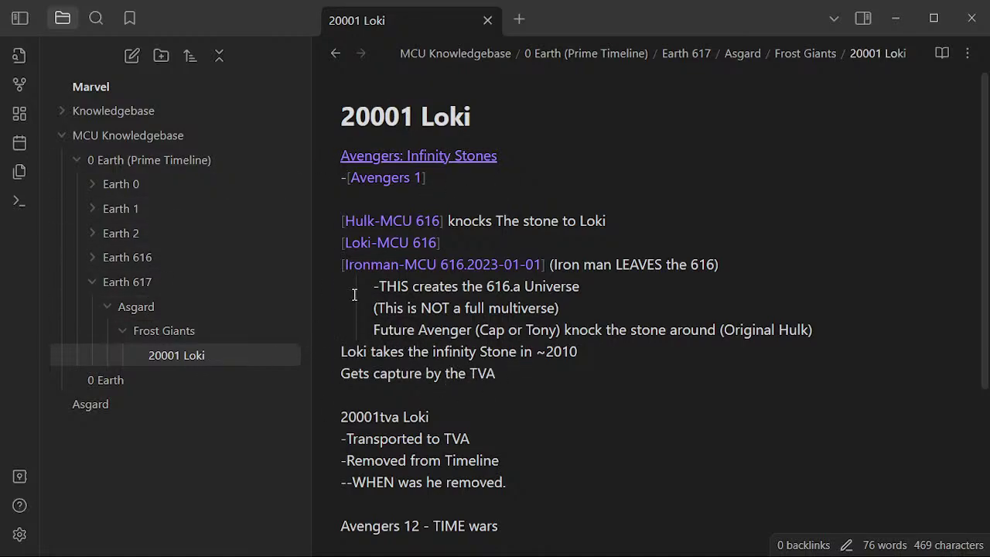
- Browse the Knowledgebase subfolders and open Skywalker from 1 Genealogy
{"action": "left_click", "coordinate": [141, 111]}
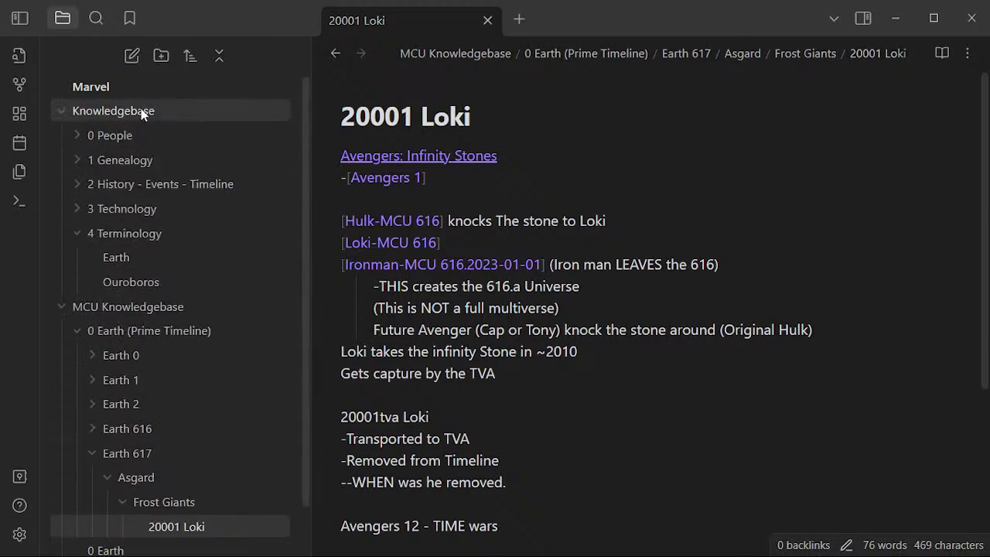
{"action": "left_click", "coordinate": [143, 233]}
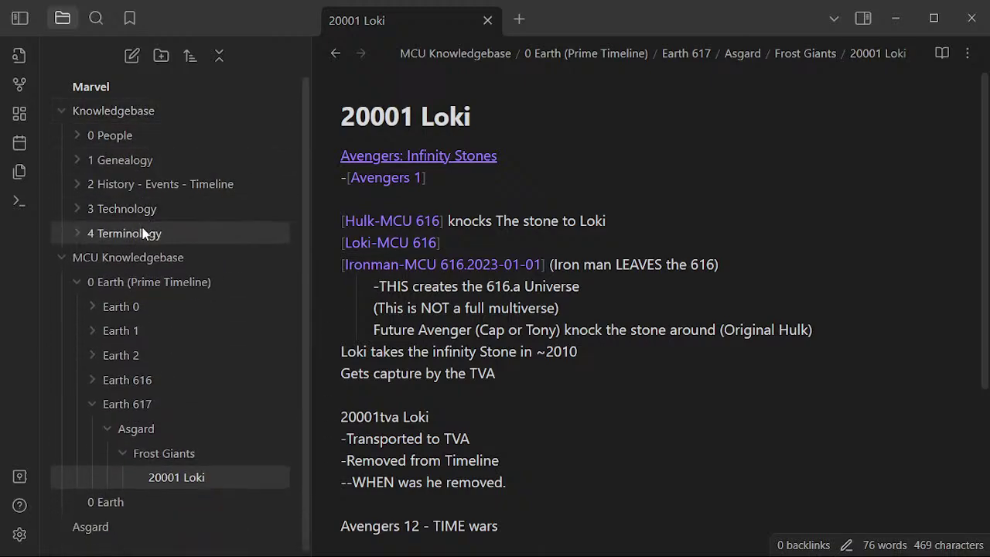
{"action": "left_click", "coordinate": [143, 233]}
{"action": "left_click", "coordinate": [143, 233]}
{"action": "left_click", "coordinate": [142, 208]}
{"action": "left_click", "coordinate": [142, 209]}
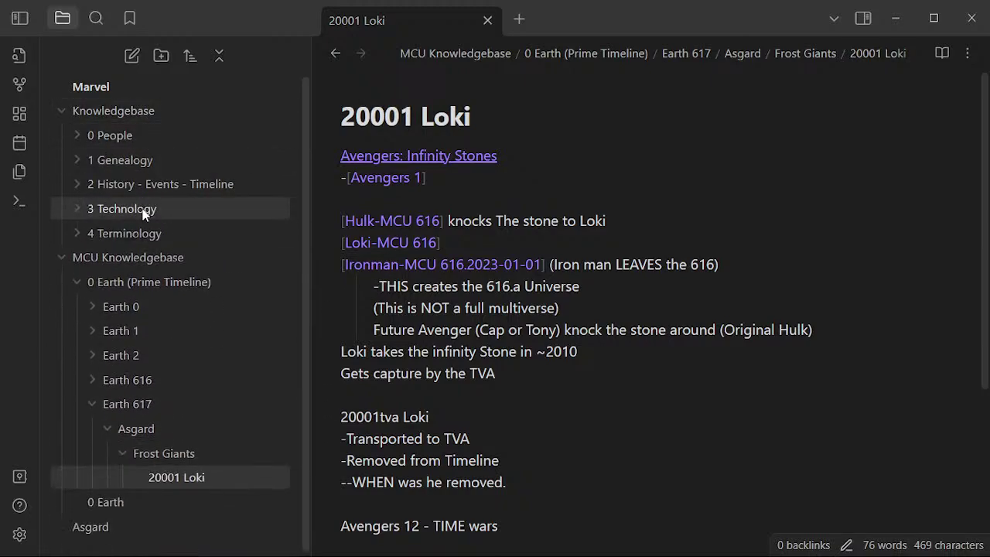
{"action": "left_click", "coordinate": [152, 193]}
{"action": "left_click", "coordinate": [150, 190]}
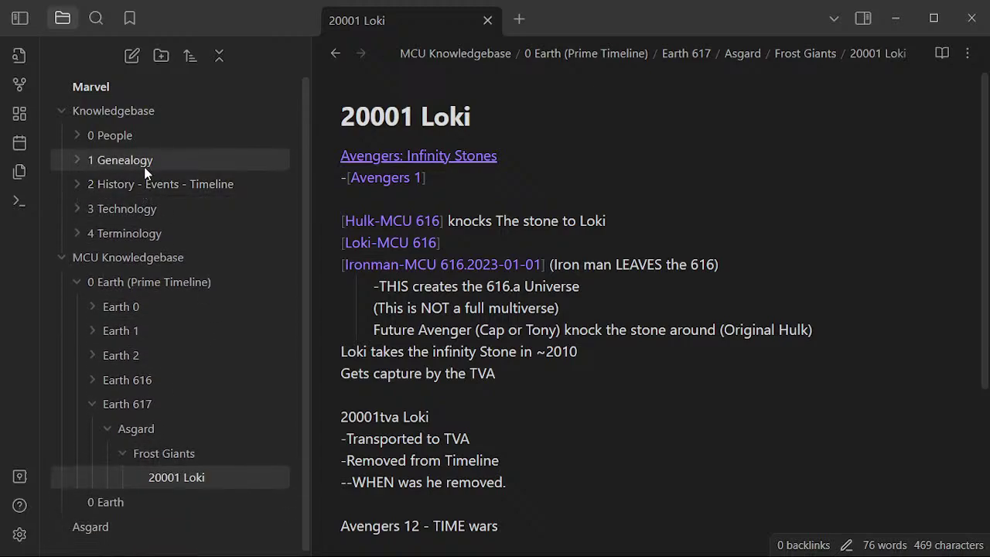
{"action": "left_click", "coordinate": [144, 168]}
{"action": "left_click", "coordinate": [143, 162]}
{"action": "left_click", "coordinate": [135, 134]}
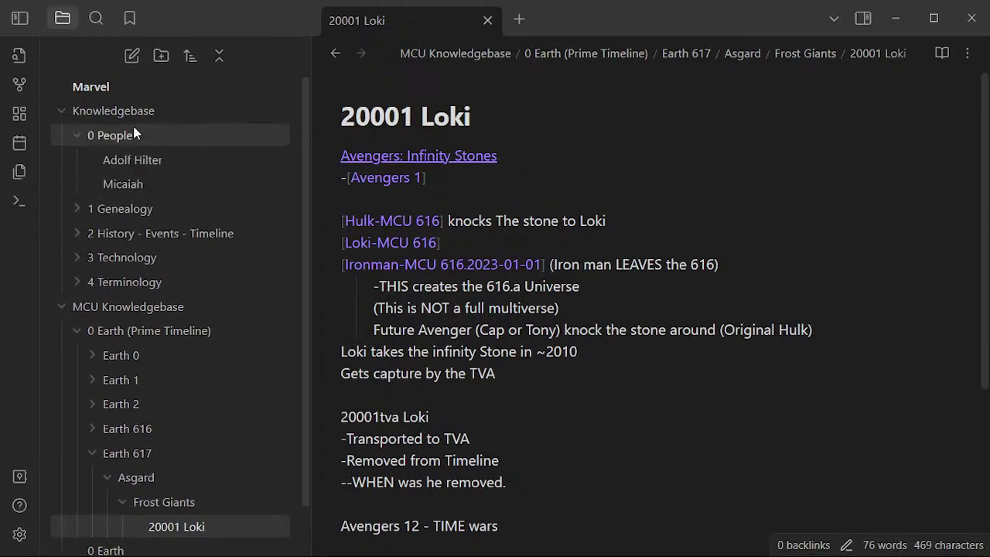
{"action": "left_click", "coordinate": [132, 141]}
{"action": "left_click", "coordinate": [137, 164]}
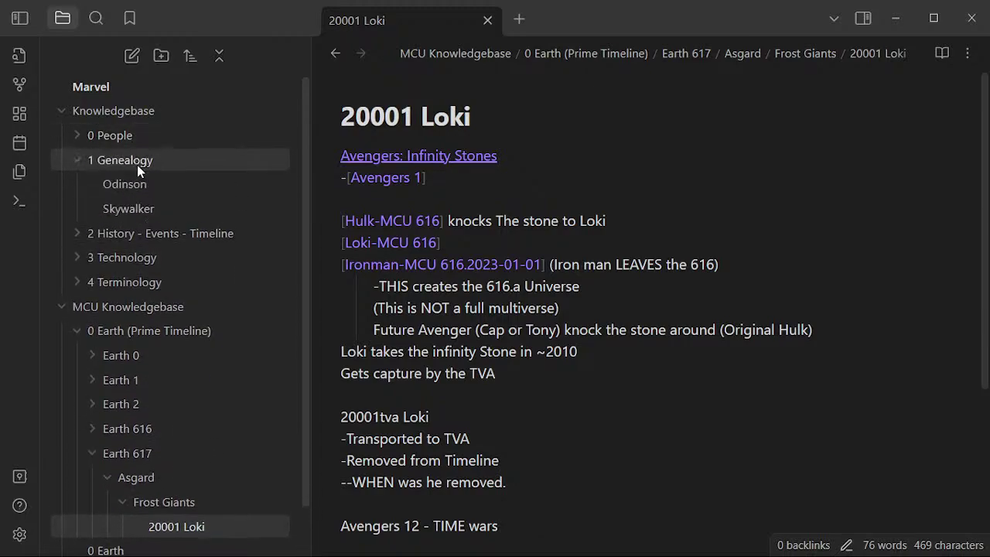
{"action": "left_click", "coordinate": [137, 165]}
{"action": "left_click", "coordinate": [154, 185]}
{"action": "left_click", "coordinate": [144, 161]}
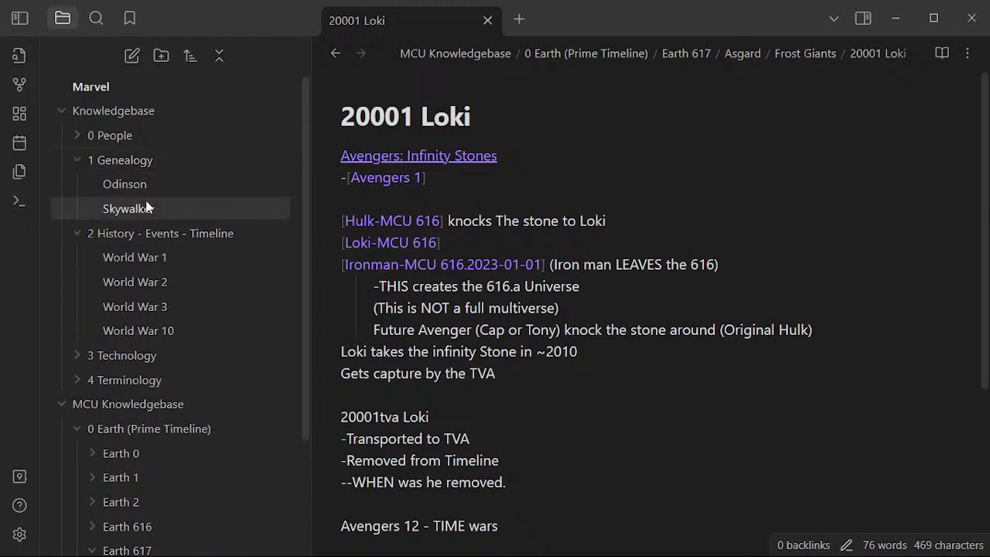
{"action": "left_click", "coordinate": [147, 207]}
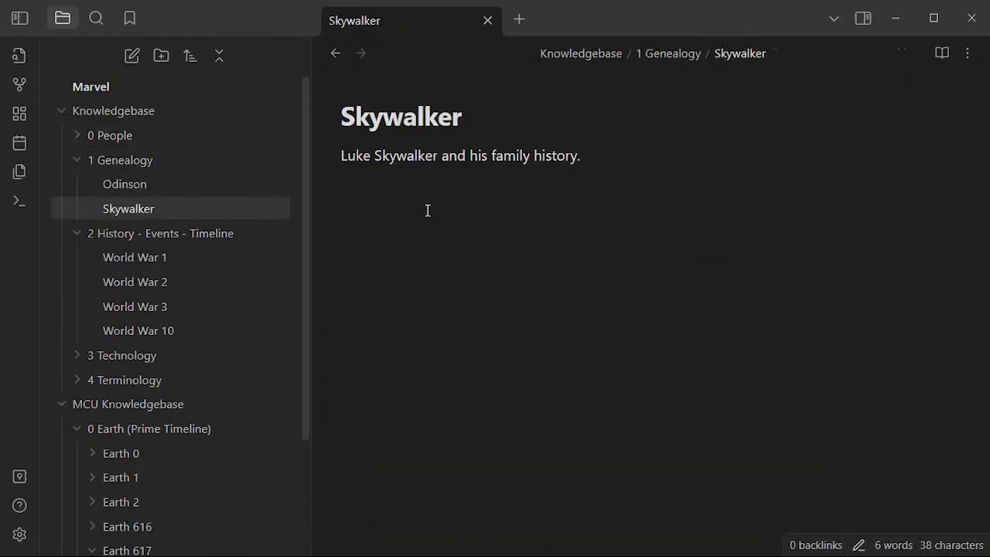
- Switch between the Odinson and Skywalker notes in 1 Genealogy
{"action": "left_click", "coordinate": [143, 186]}
{"action": "left_click", "coordinate": [149, 206]}
{"action": "left_click", "coordinate": [141, 184]}
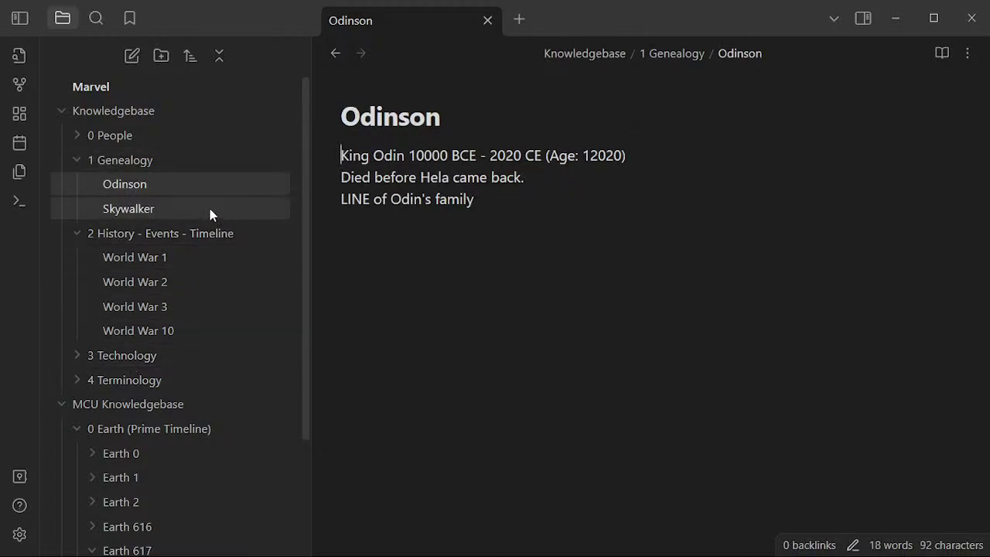
- Collapse 1 Genealogy and open World War 10 from 2 History - Events - Timeline
{"action": "left_click", "coordinate": [143, 168]}
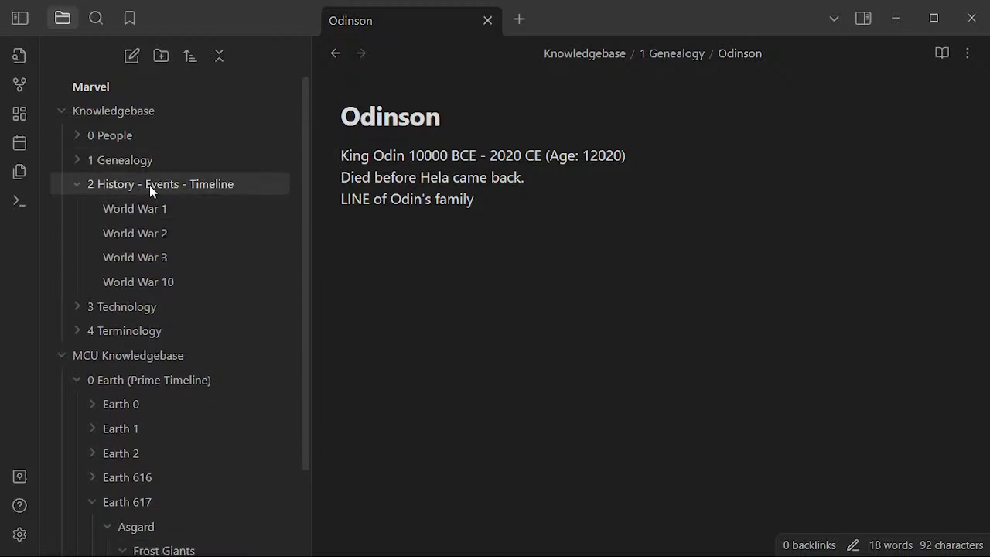
{"action": "left_click", "coordinate": [149, 185]}
{"action": "left_click", "coordinate": [149, 185]}
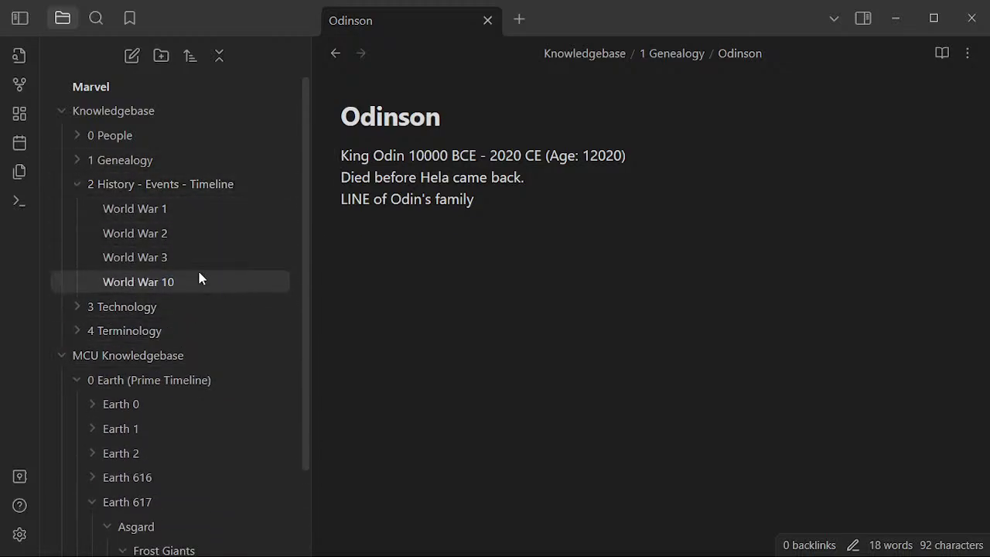
{"action": "left_click", "coordinate": [176, 186]}
{"action": "left_click", "coordinate": [177, 186]}
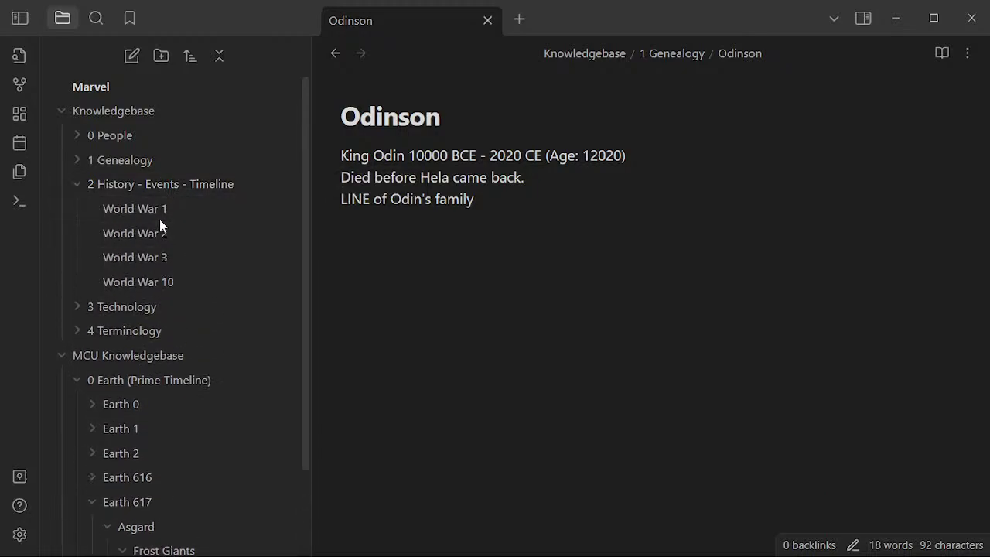
{"action": "left_click", "coordinate": [167, 289]}
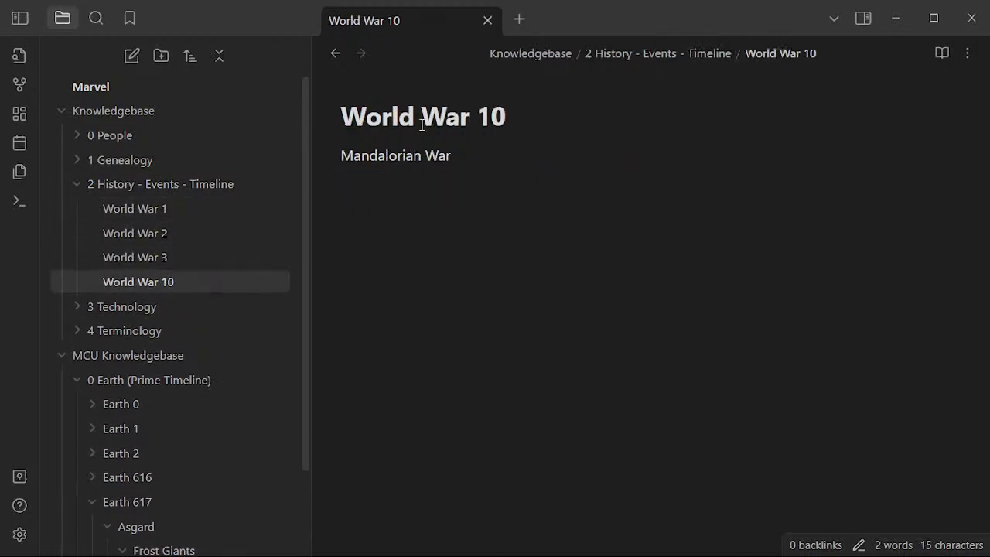
- Put the cursor at the end of the 'Mandalorian War' line in World War 10
{"action": "left_click_drag", "start_coordinate": [366, 116], "coordinate": [561, 109]}
{"action": "left_click", "coordinate": [503, 179]}
{"action": "left_click", "coordinate": [216, 183]}
{"action": "left_click", "coordinate": [216, 183]}
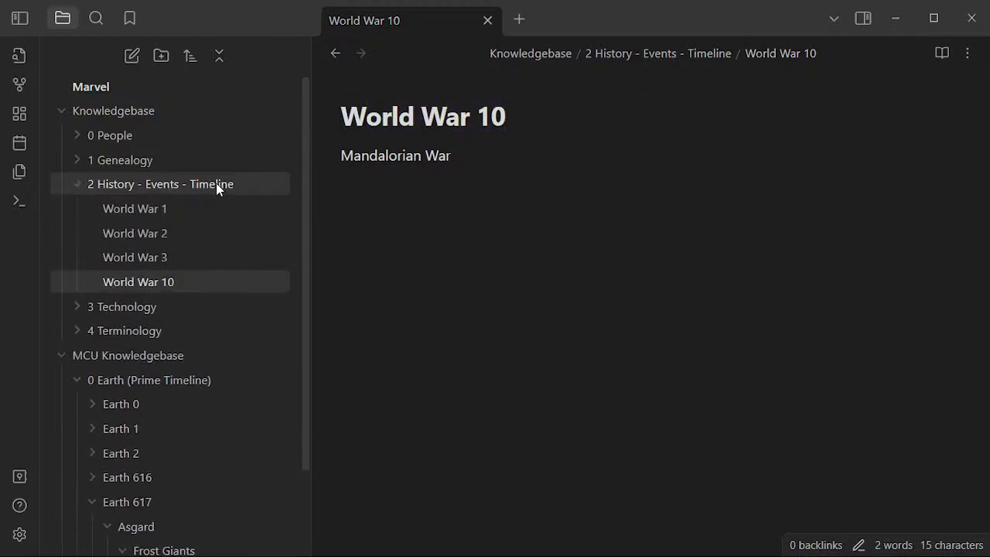
{"action": "left_click", "coordinate": [507, 118]}
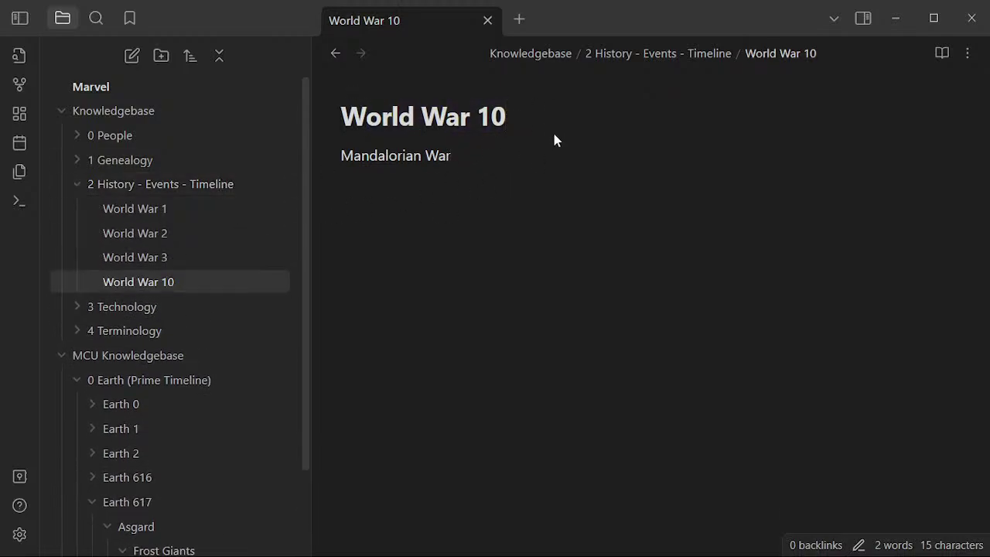
{"action": "left_click", "coordinate": [507, 173]}
- After a blank line, type 'IS Starwars taking place in the Earth Universe, 100,000 years from now??'
{"action": "key", "text": "Return"}
{"action": "type", "text": "IS"}
{"action": "key", "text": "BackSpace"}
{"action": "key", "text": "BackSpace"}
{"action": "key", "text": "Return"}
{"action": "type", "text": "IS Starwars taki"}
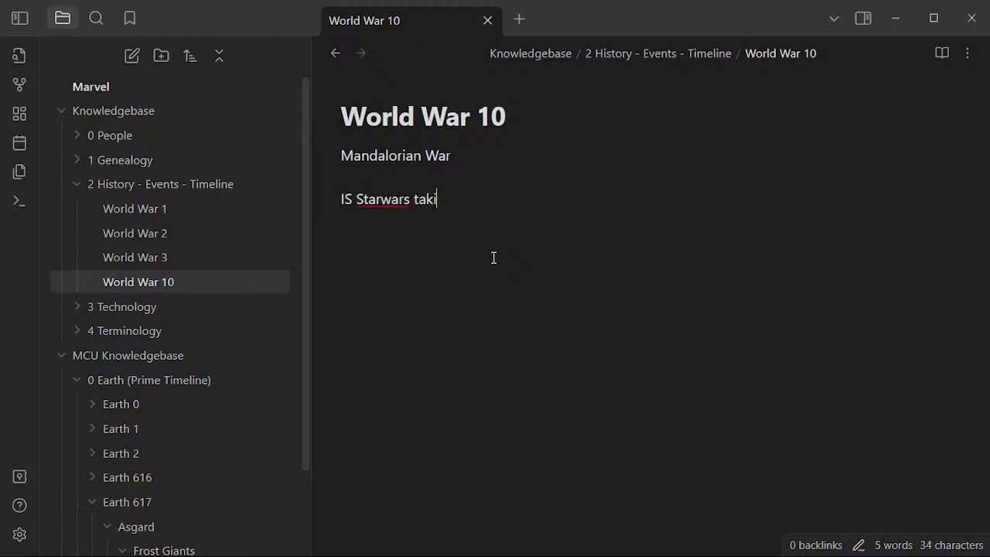
{"action": "type", "text": "ng place in the Ea"}
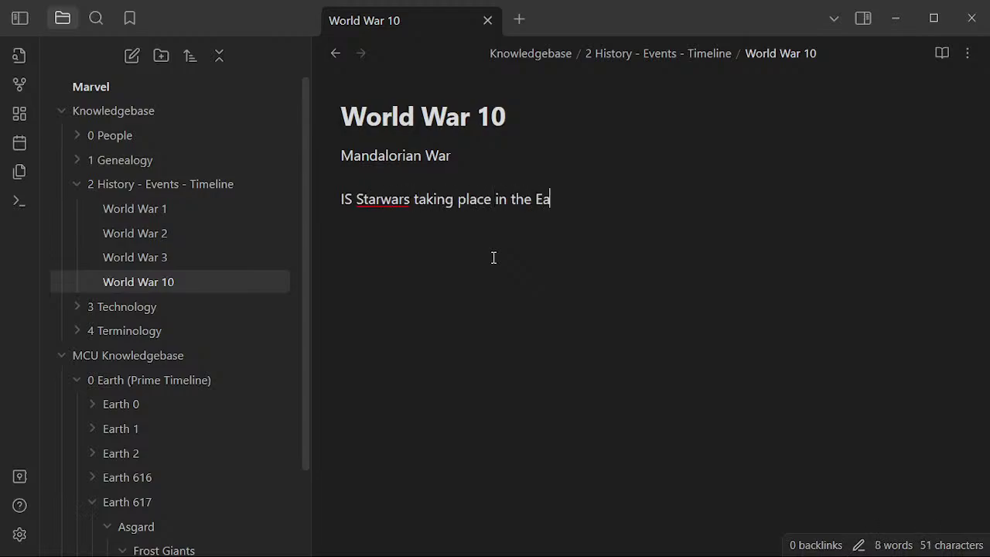
{"action": "type", "text": "rth Univers"}
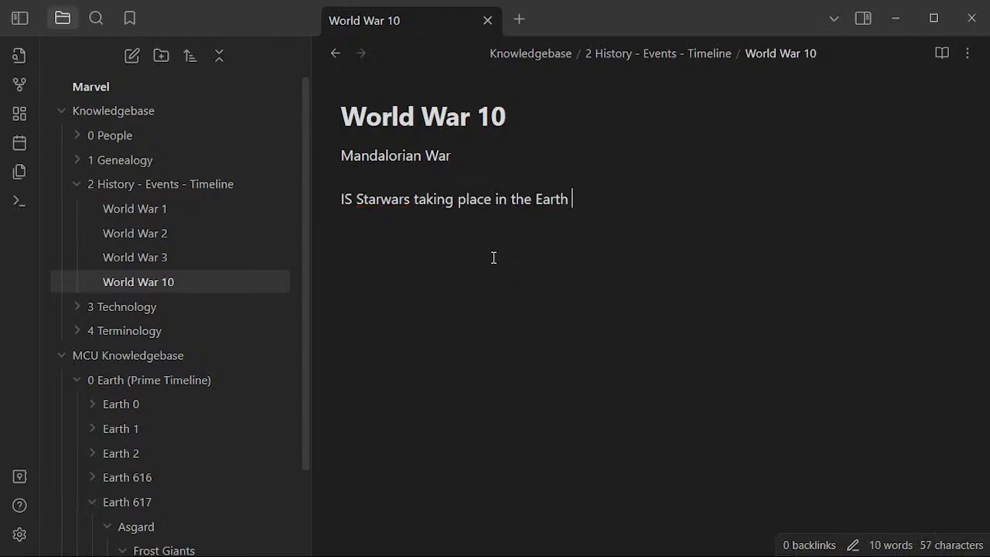
{"action": "key", "text": "BackSpace"}
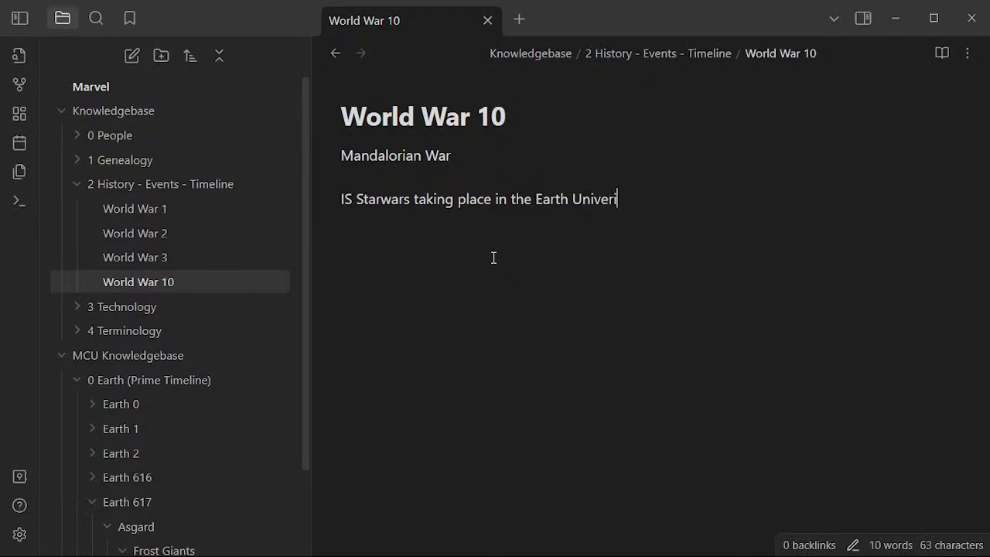
{"action": "type", "text": "se, 1000,0"}
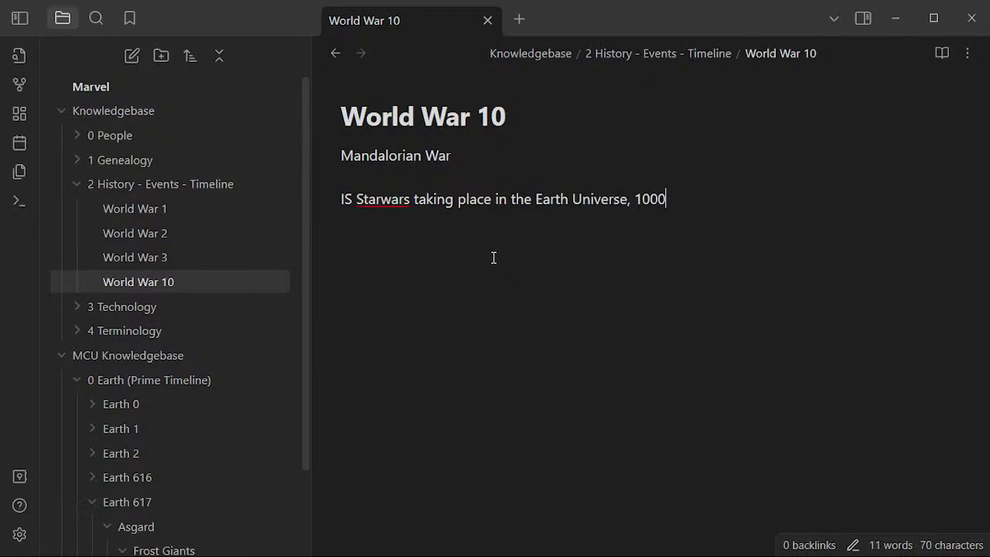
{"action": "key", "text": "BackSpace"}
{"action": "type", "text": ",000 year"}
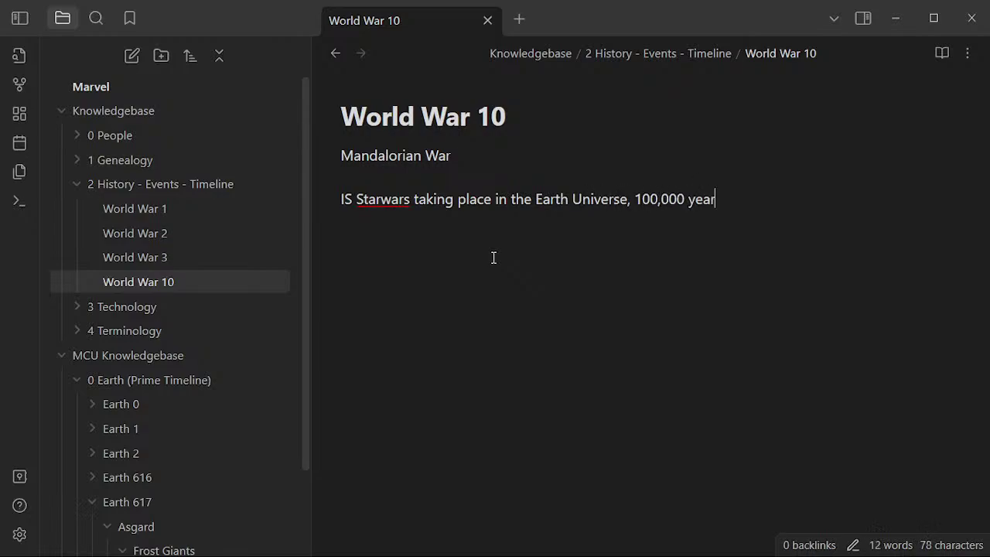
{"action": "type", "text": "s from now??"}
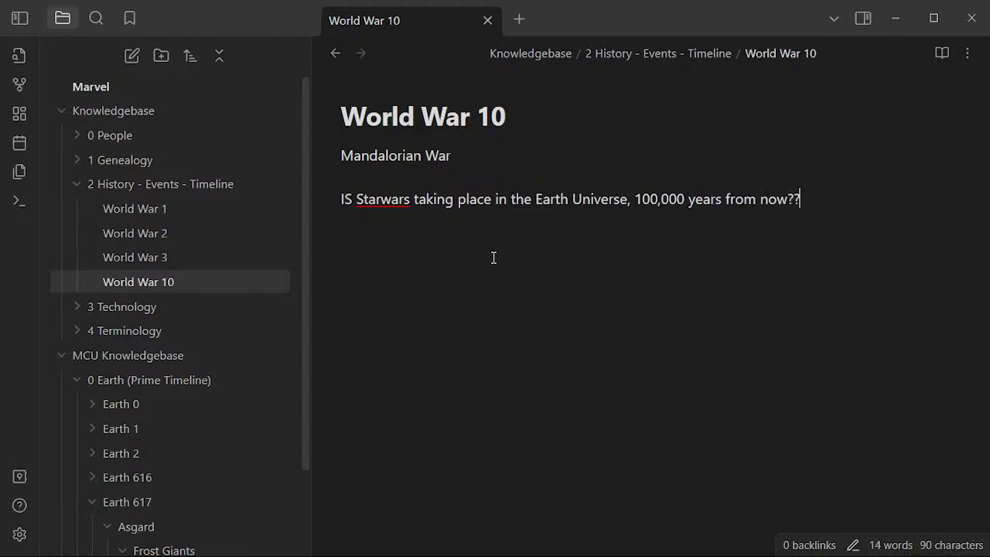
{"action": "key", "text": "Home"}
{"action": "key", "text": "Up"}
{"action": "key", "text": "Up"}
- Cycle through the open windows and come back to the World War 10 note
{"action": "key", "text": "alt+Tab"}
{"action": "key", "text": "alt+Tab"}
{"action": "key", "text": "alt+Tab"}
{"action": "key", "text": "alt+Tab"}
{"action": "key", "text": "alt+Tab"}
{"action": "key", "text": "alt+Tab"}
{"action": "key", "text": "alt+Tab"}
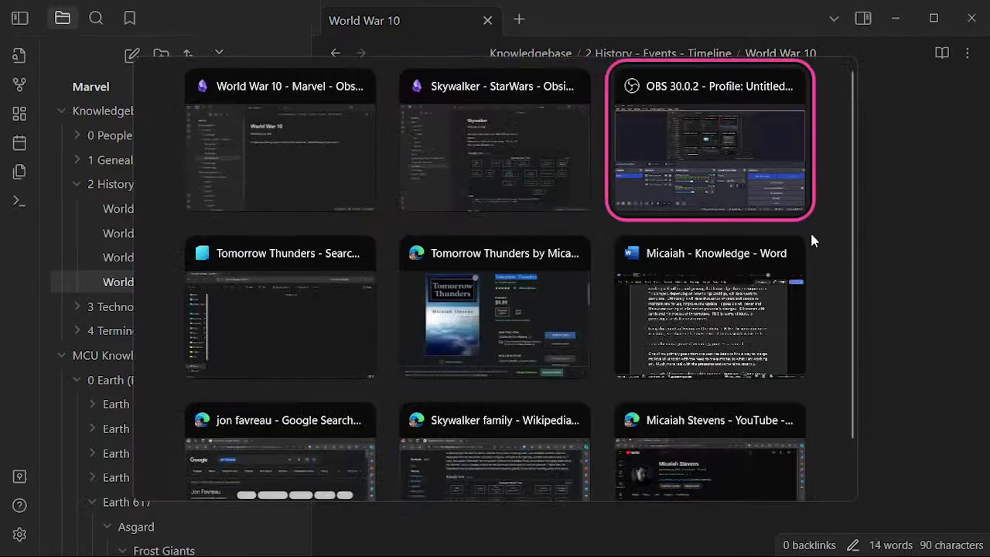
{"action": "key", "text": "alt+Tab"}
{"action": "key", "text": "alt+Tab"}
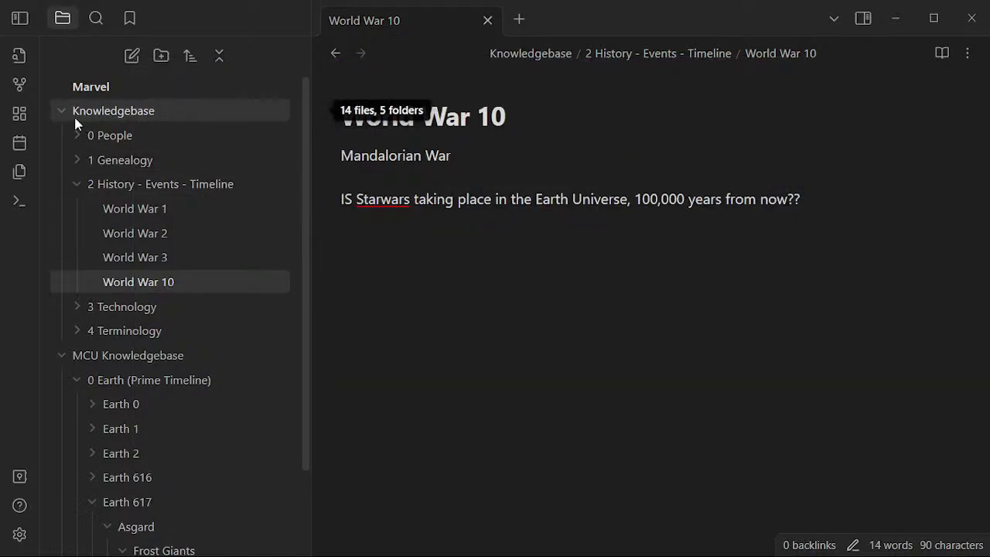
{"action": "key", "text": "alt+Tab"}
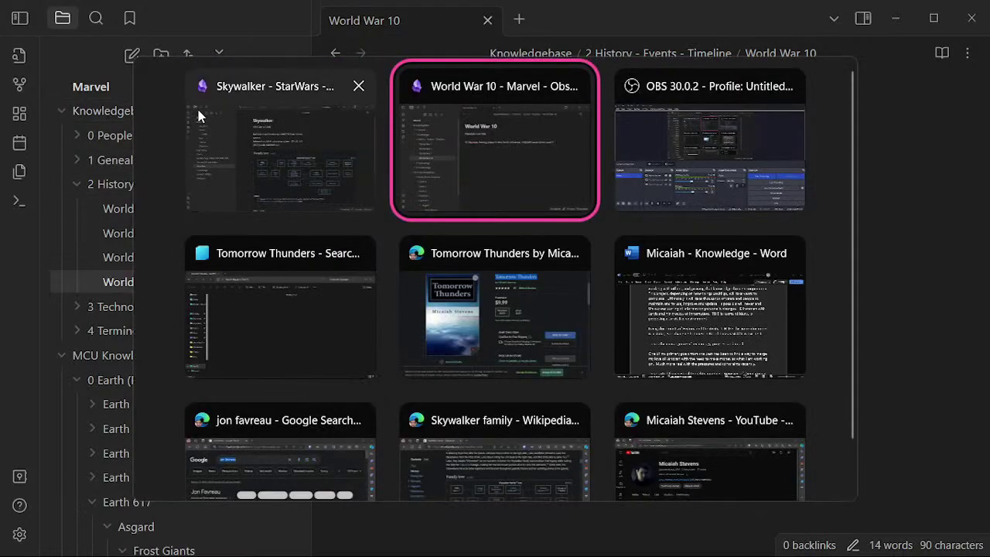
{"action": "key", "text": "alt+Tab"}
{"action": "key", "text": "alt+Tab"}
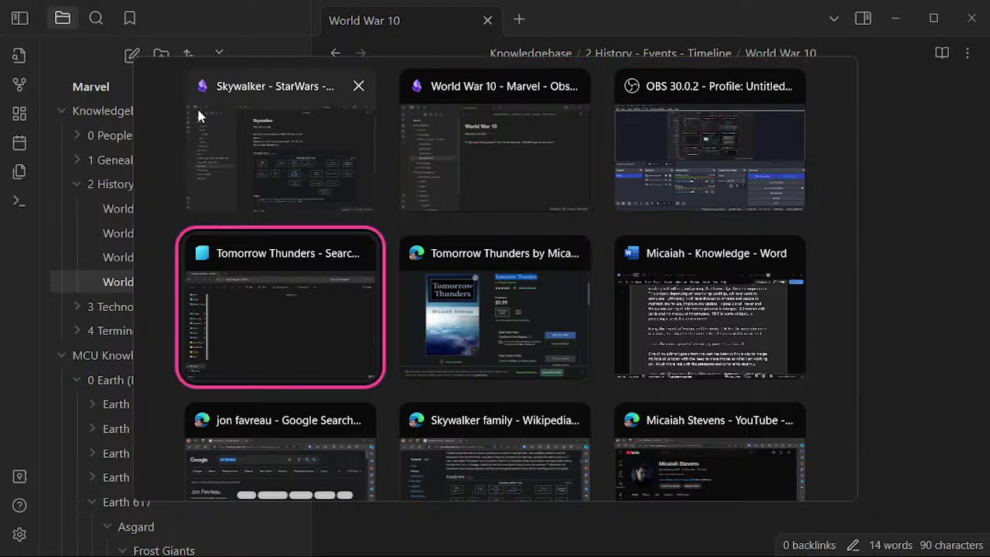
{"action": "mouse_move", "coordinate": [369, 252]}
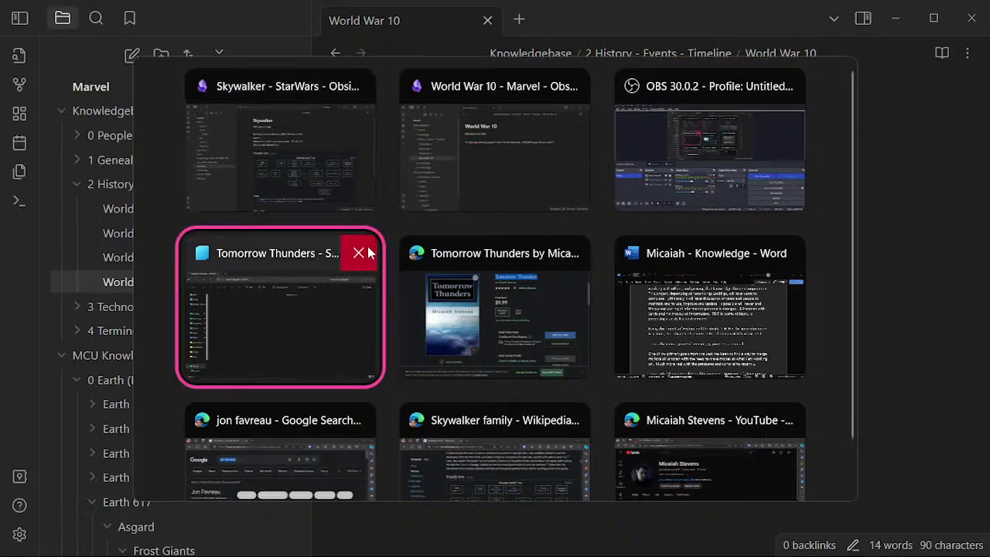
{"action": "key", "text": "alt+Tab"}
{"action": "key", "text": "alt+Tab"}
{"action": "key", "text": "alt+Tab"}
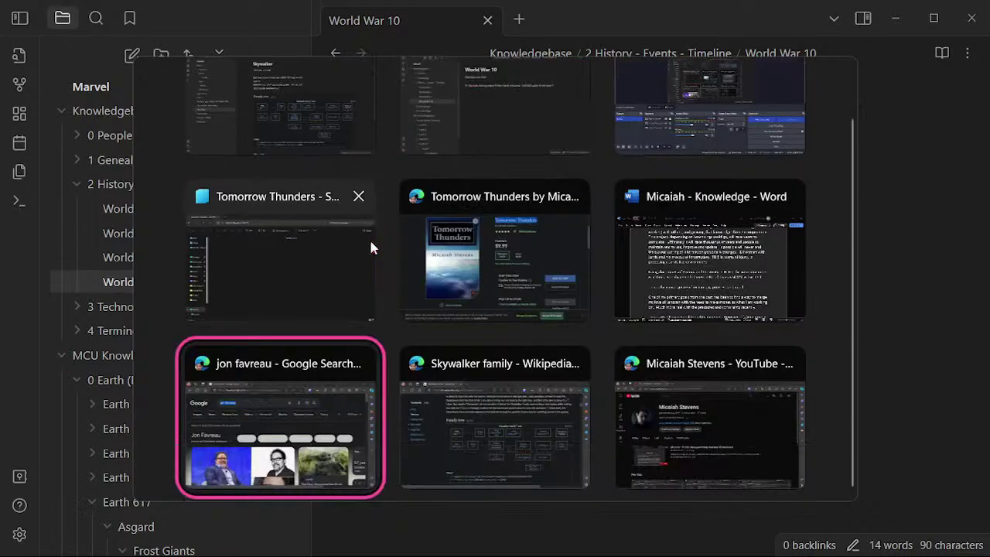
{"action": "key", "text": "alt+Tab"}
{"action": "key", "text": "alt+Tab"}
{"action": "key", "text": "alt+Tab"}
{"action": "key", "text": "alt+Tab"}
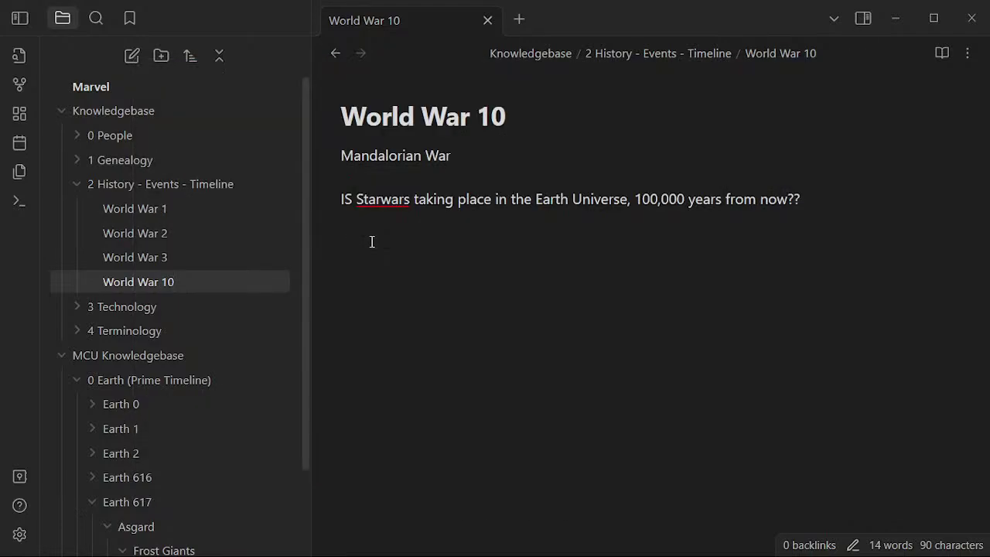
- Collapse the Knowledgebase, 0 Earth (Prime Timeline) and MCU Knowledgebase folders
{"action": "left_click", "coordinate": [66, 116]}
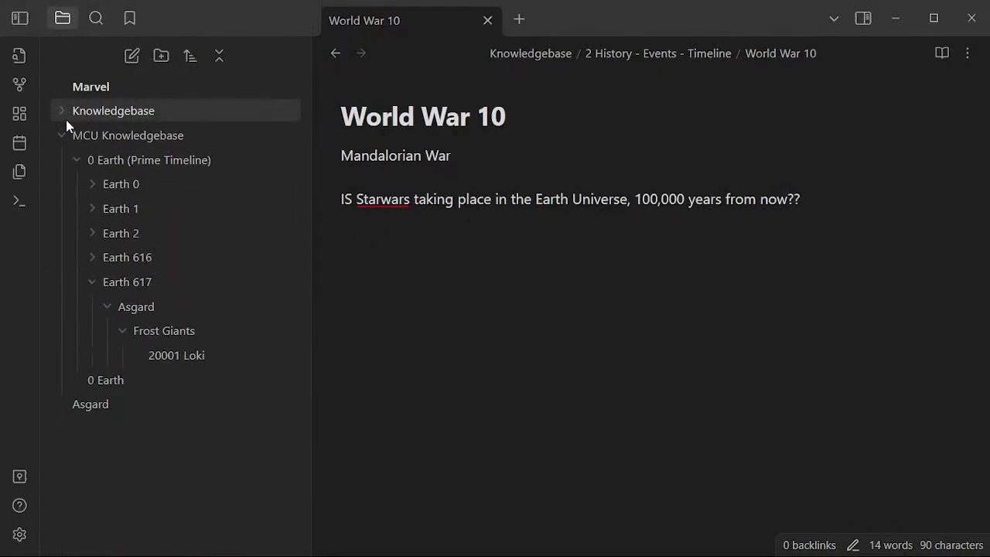
{"action": "left_click", "coordinate": [71, 161]}
{"action": "left_click", "coordinate": [66, 139]}
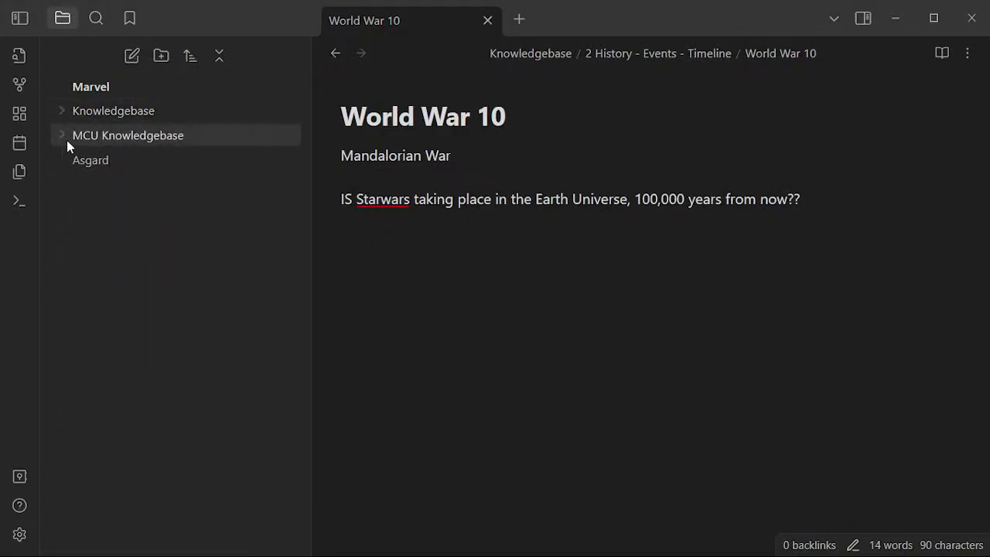
{"action": "key", "text": "alt+Tab"}
{"action": "left_click", "coordinate": [318, 112]}
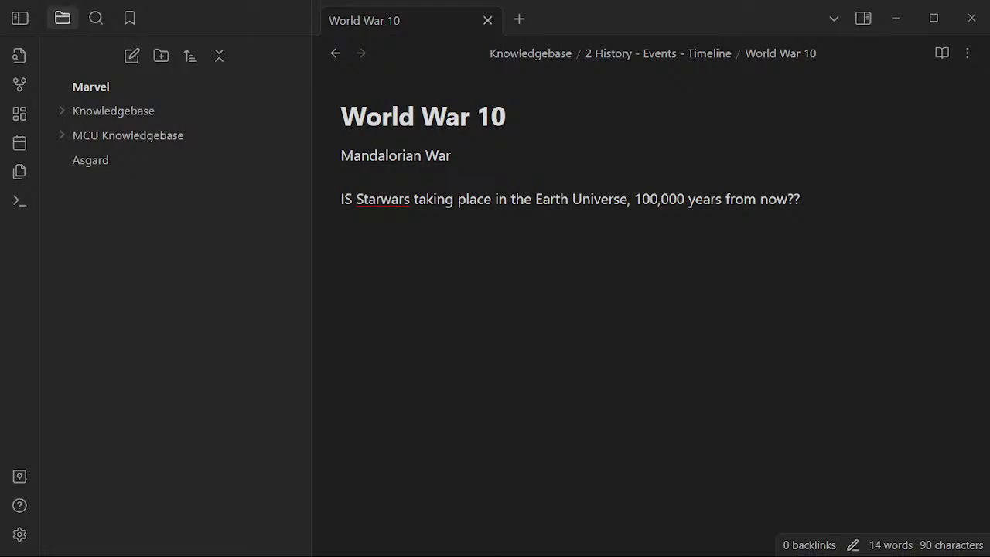
- Snap the StarWars Skywalker window beside the World War 10 note
{"action": "left_click_drag", "start_coordinate": [559, 556], "coordinate": [80, 31]}
{"action": "left_click_drag", "start_coordinate": [989, 116], "coordinate": [399, 55]}
{"action": "left_click", "coordinate": [421, 155]}
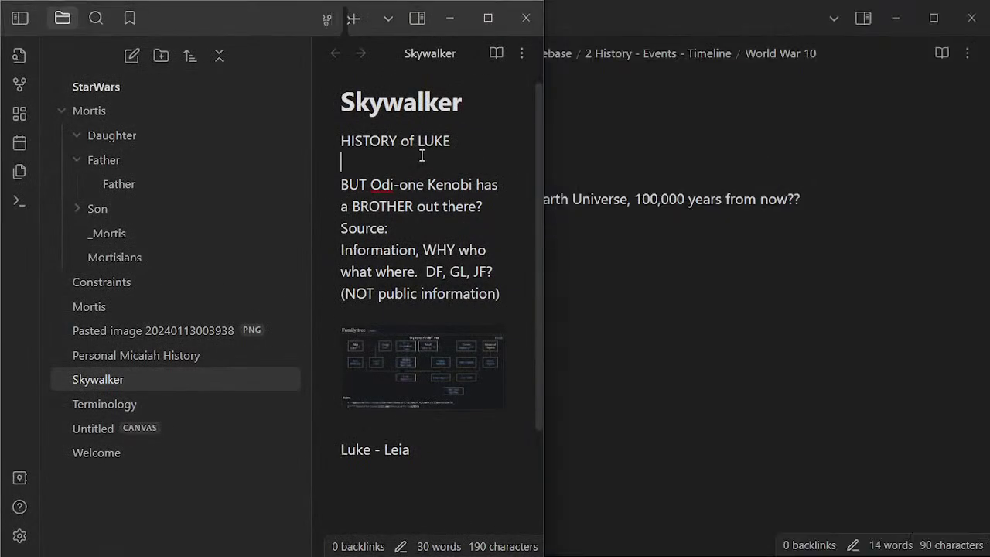
- Dock the Skywalker window back, collapse Mortis, and create a note titled History
{"action": "left_click", "coordinate": [496, 51]}
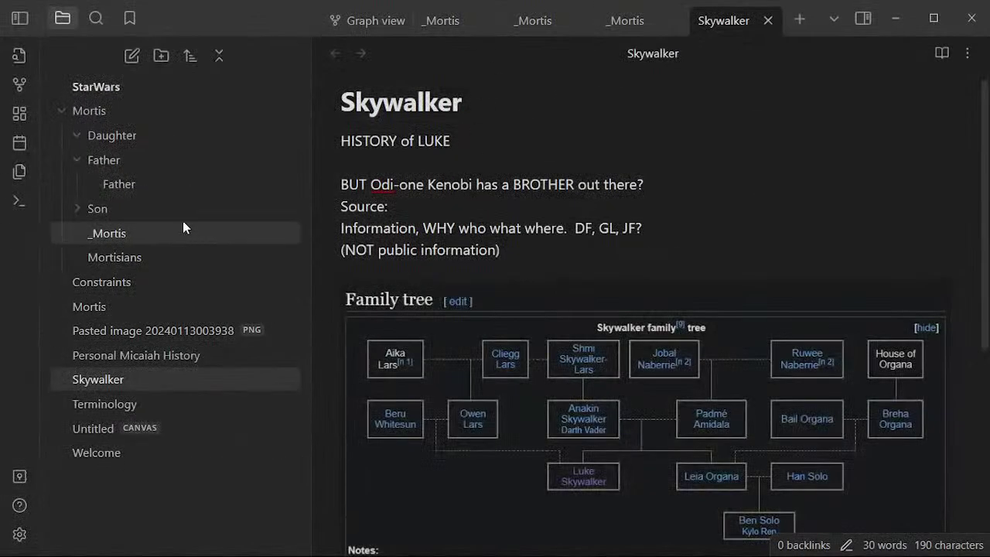
{"action": "left_click", "coordinate": [61, 111]}
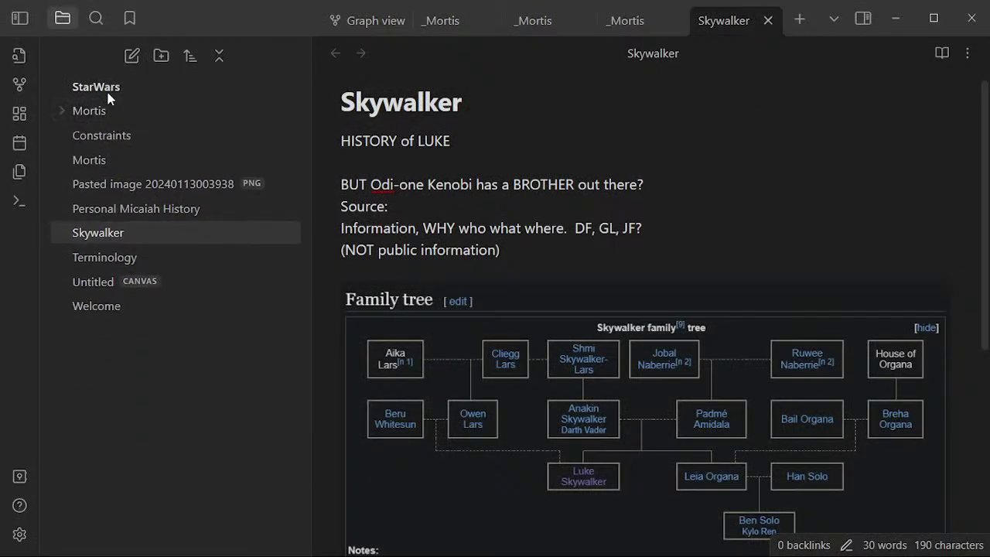
{"action": "left_click", "coordinate": [131, 55]}
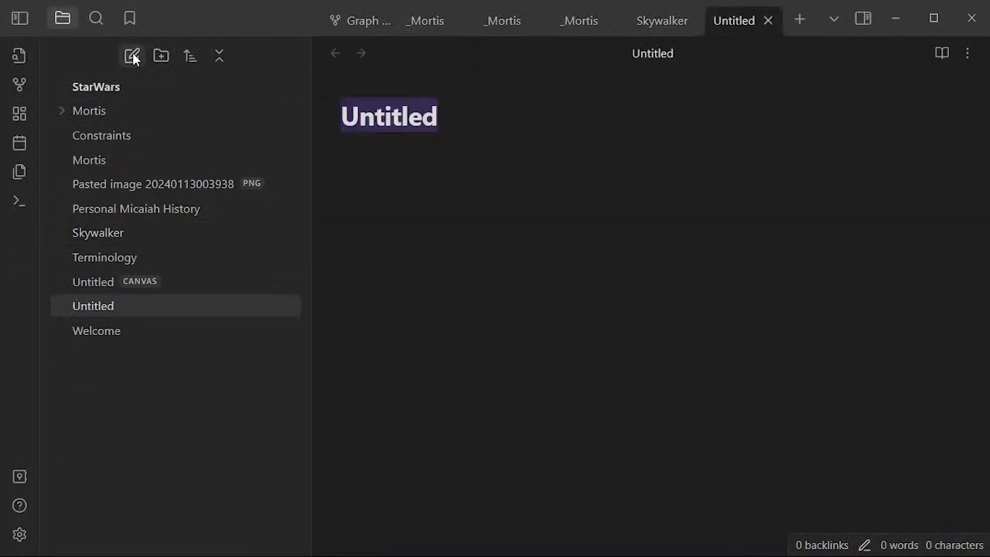
{"action": "type", "text": "History"}
{"action": "key", "text": "Return"}
- Type the lines 'World War 10' and 'Malalorain War' into the History note
{"action": "type", "text": "War"}
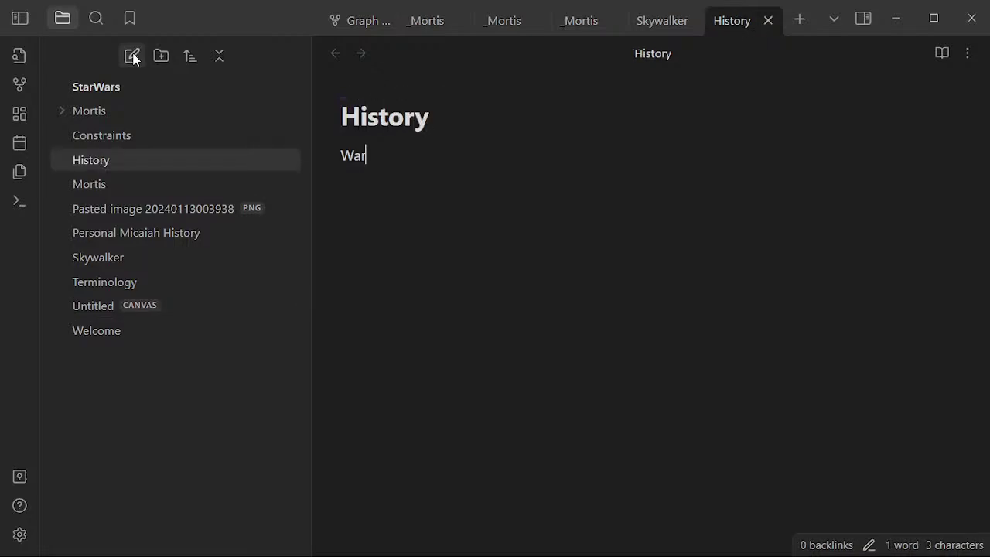
{"action": "key", "text": "BackSpace"}
{"action": "key", "text": "BackSpace"}
{"action": "type", "text": "orld War 10"}
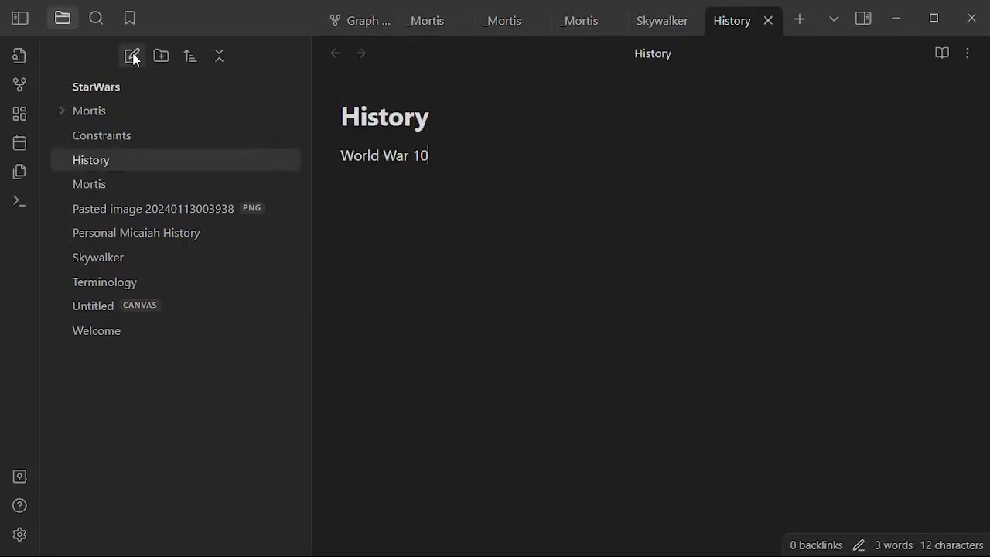
{"action": "key", "text": "Return"}
{"action": "type", "text": "Malalorain War"}
{"action": "key", "text": "Return"}
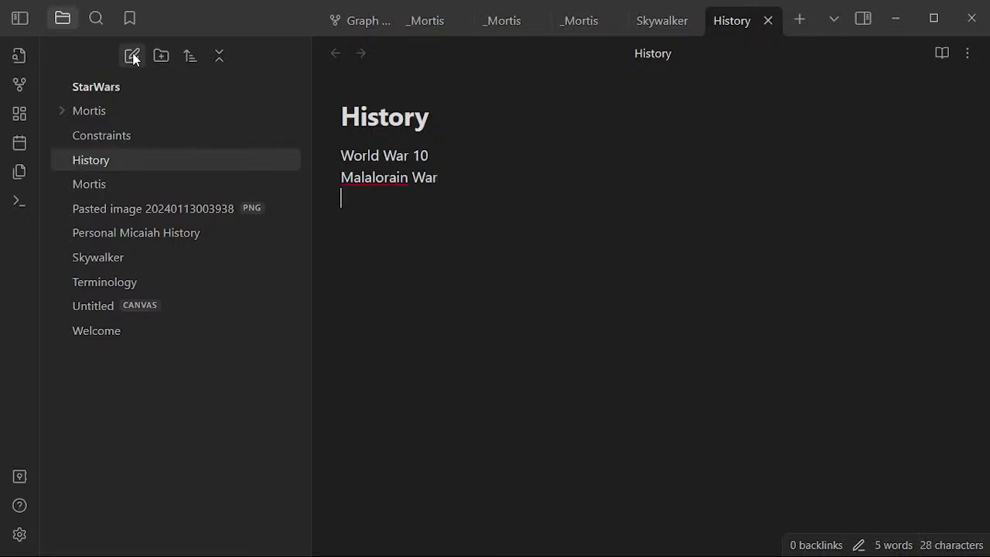
{"action": "key", "text": "alt+Tab"}
{"action": "key", "text": "alt+Tab"}
{"action": "key", "text": "alt+Tab"}
{"action": "key", "text": "alt+Tab"}
{"action": "key", "text": "alt+Tab"}
{"action": "key", "text": "alt+Tab"}
{"action": "key", "text": "alt+Tab"}
{"action": "key", "text": "alt+Tab"}
{"action": "key", "text": "alt+Tab"}
{"action": "key", "text": "alt+Tab"}
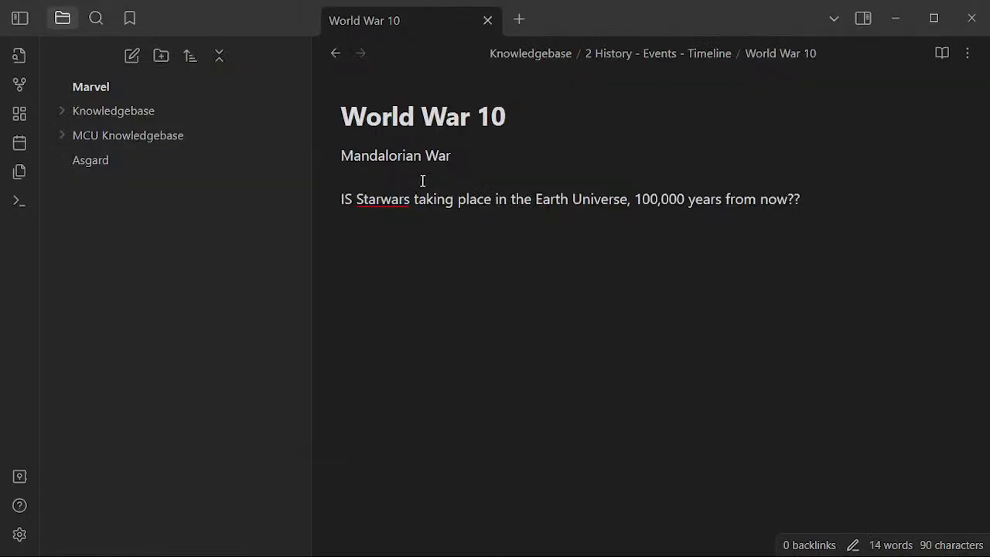
- Copy the World War 10 note's text and paste it over 'Malalorain War' in History
{"action": "left_click", "coordinate": [477, 252]}
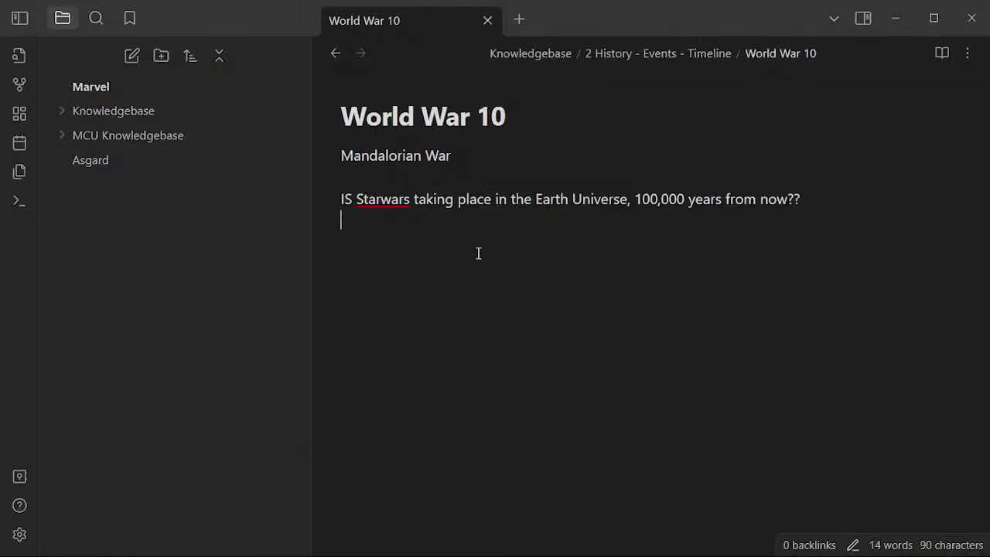
{"action": "key", "text": "ctrl+a"}
{"action": "key", "text": "ctrl+c"}
{"action": "key", "text": "alt+Tab"}
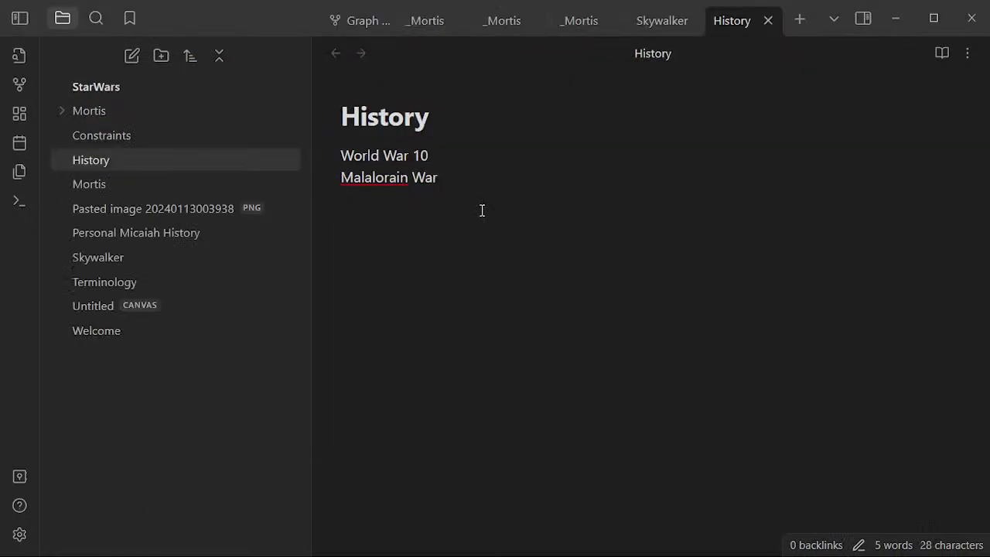
{"action": "left_click_drag", "start_coordinate": [482, 210], "coordinate": [318, 186]}
{"action": "key", "text": "ctrl+v"}
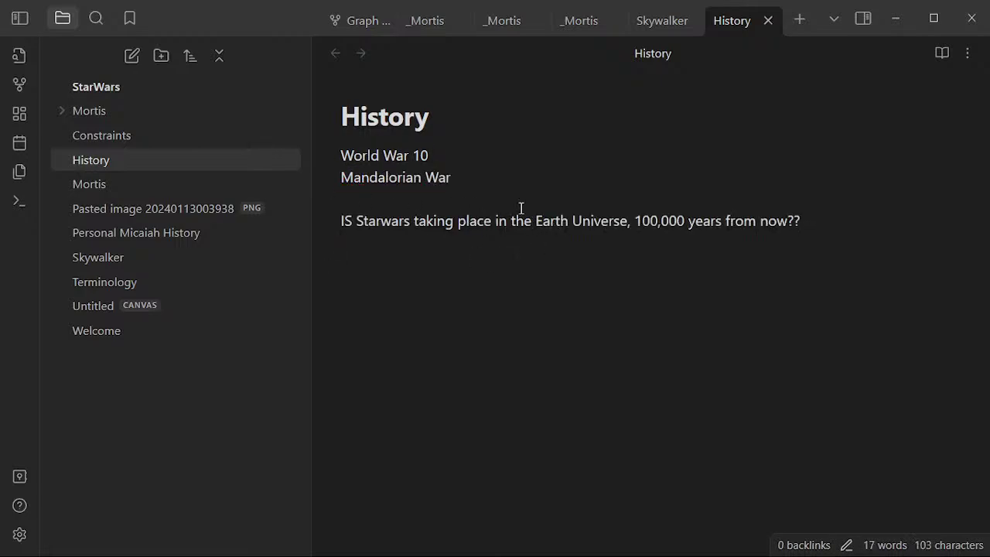
- Capitalise 'StarWars' and add the line 'WE can now internrate the Shared Earth history'
{"action": "left_click", "coordinate": [521, 207]}
{"action": "left_click", "coordinate": [386, 231]}
{"action": "key", "text": "Delete"}
{"action": "type", "text": "W"}
{"action": "key", "text": "End"}
{"action": "key", "text": "Return"}
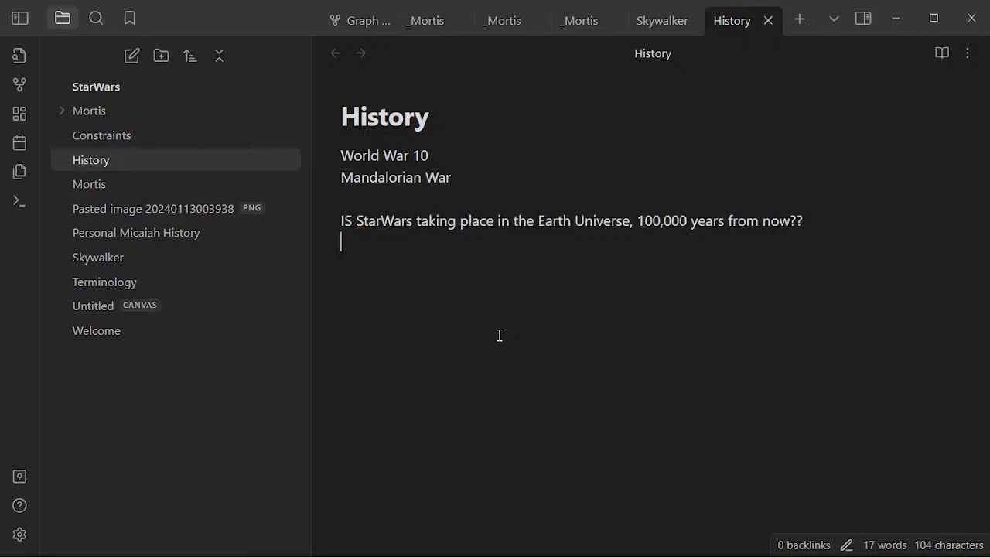
{"action": "type", "text": "WE can now "}
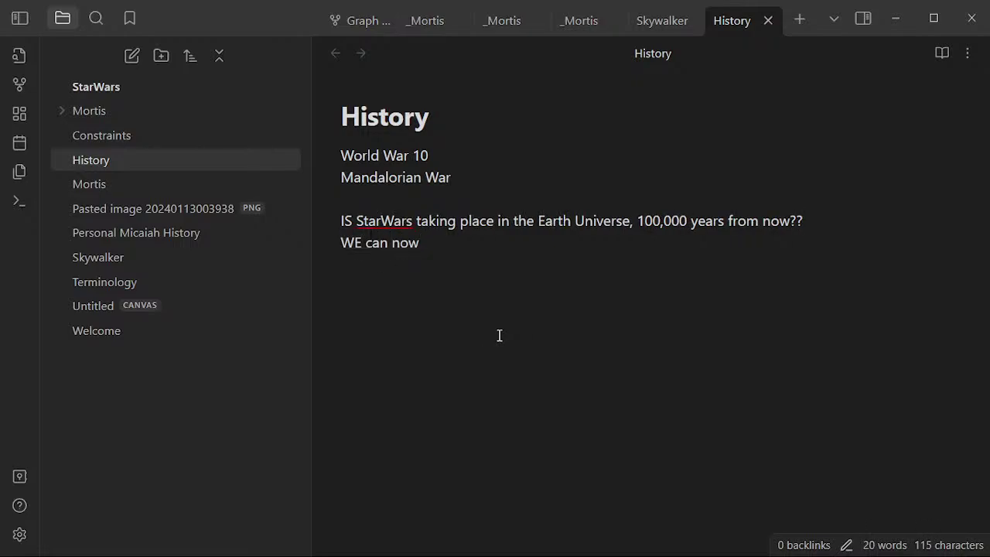
{"action": "type", "text": "intern"}
{"action": "type", "text": "rate the Shared"}
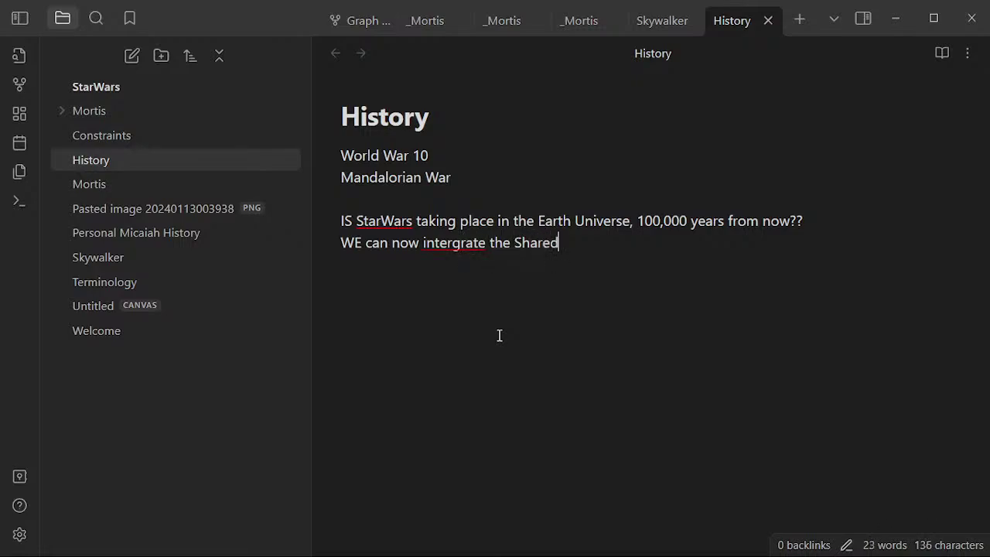
{"action": "type", "text": " Earth history"}
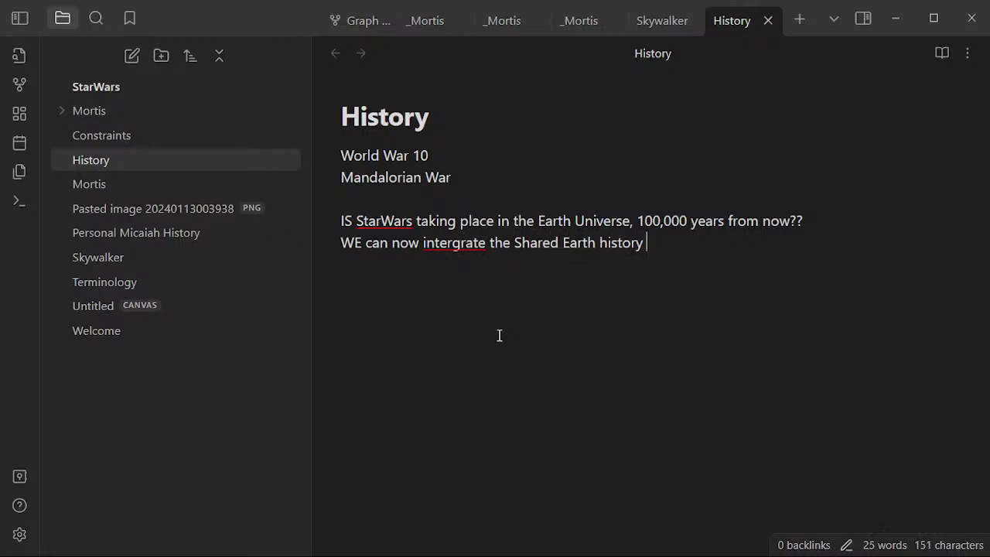
- Correct 'intergrate' to 'integrate' and add the line 'AS we 'CHANGE events we can clarify the changes.'
{"action": "right_click", "coordinate": [441, 241]}
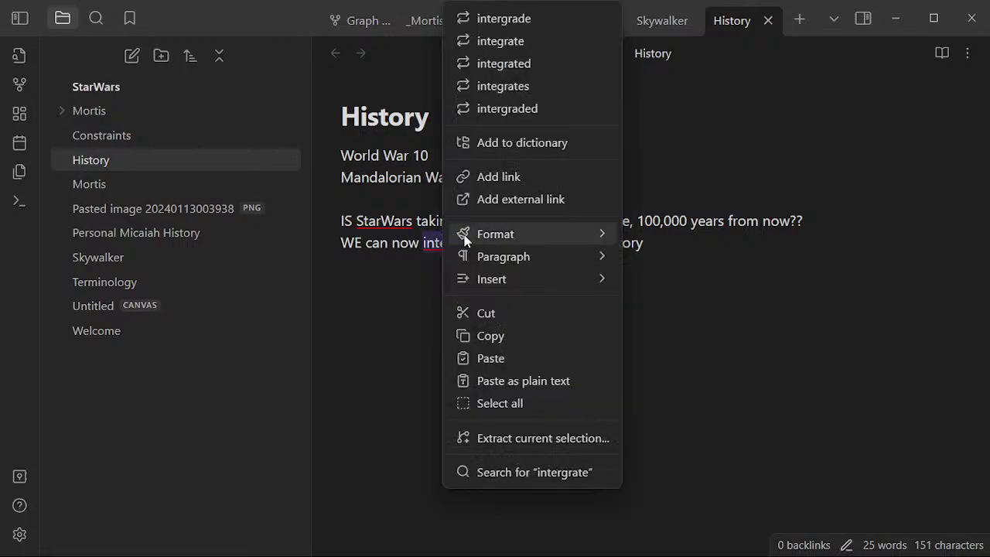
{"action": "left_click", "coordinate": [530, 44]}
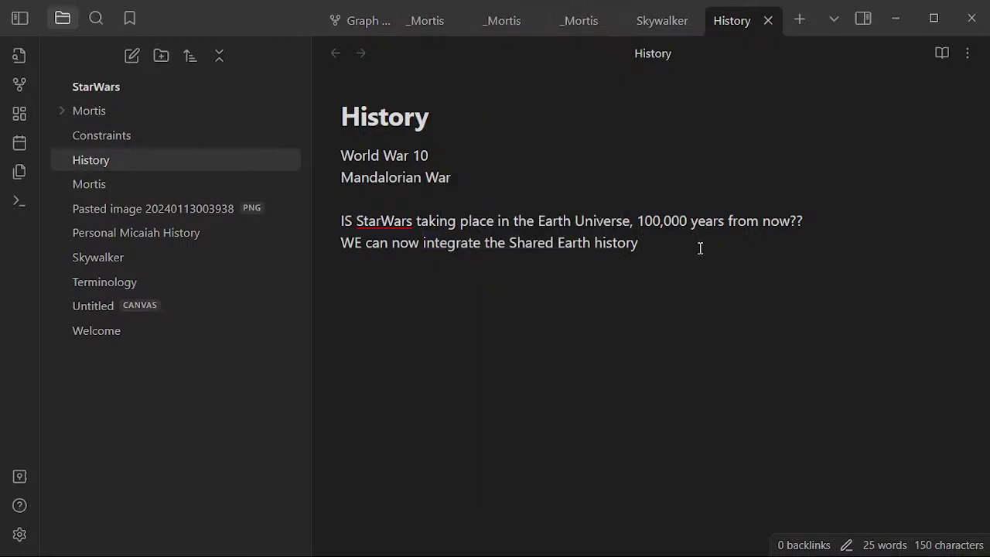
{"action": "key", "text": "Return"}
{"action": "type", "text": "AS we c"}
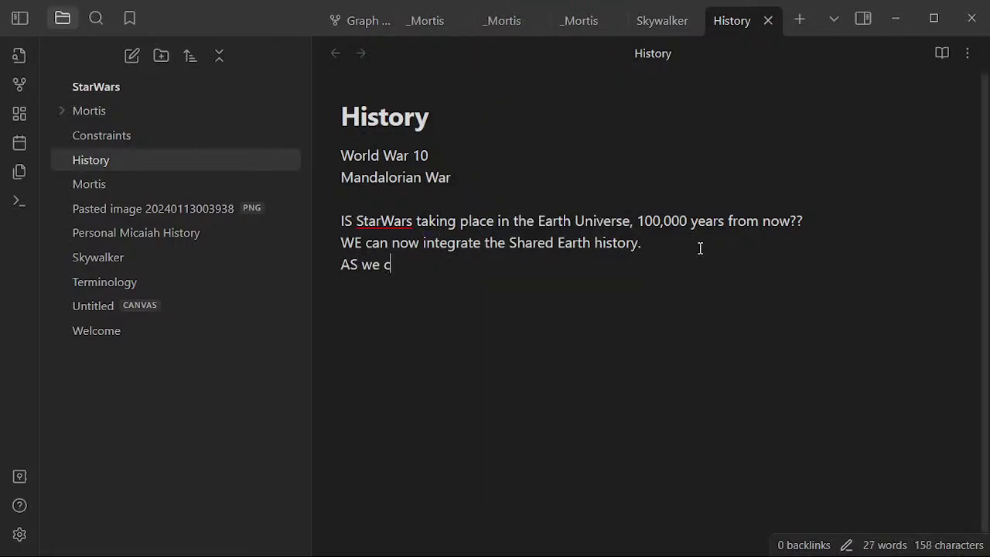
{"action": "key", "text": "BackSpace"}
{"action": "type", "text": "'CHANGE e"}
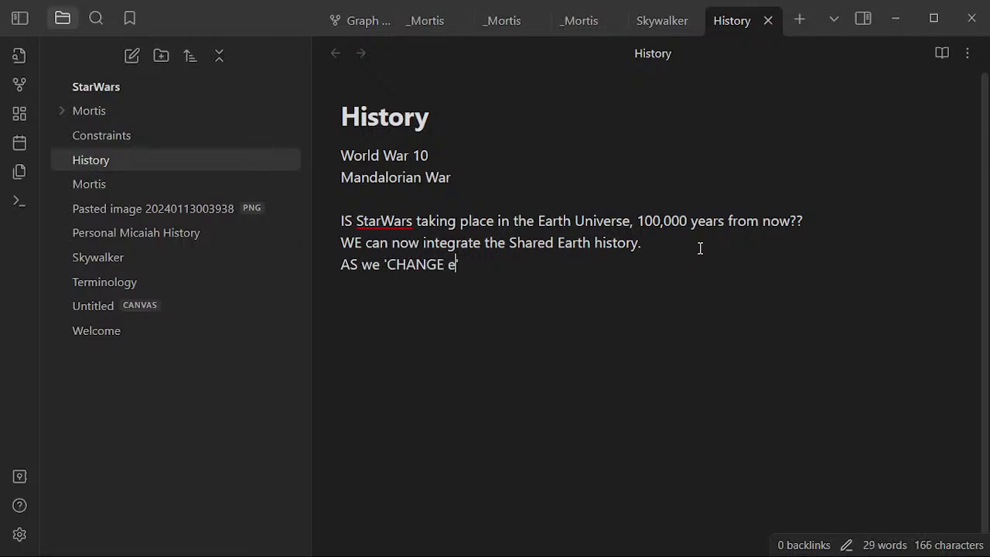
{"action": "type", "text": "vents we can "}
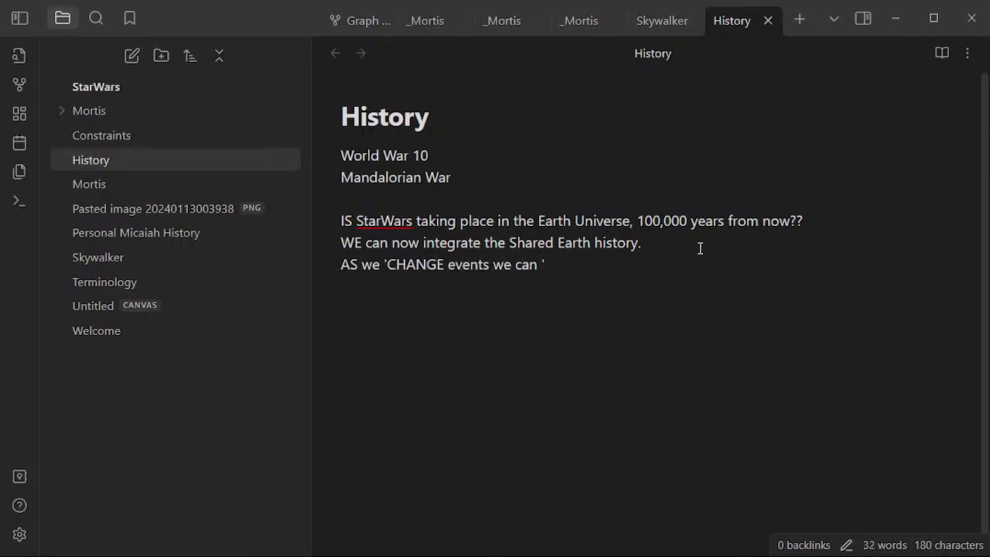
{"action": "type", "text": "clarify the changes."}
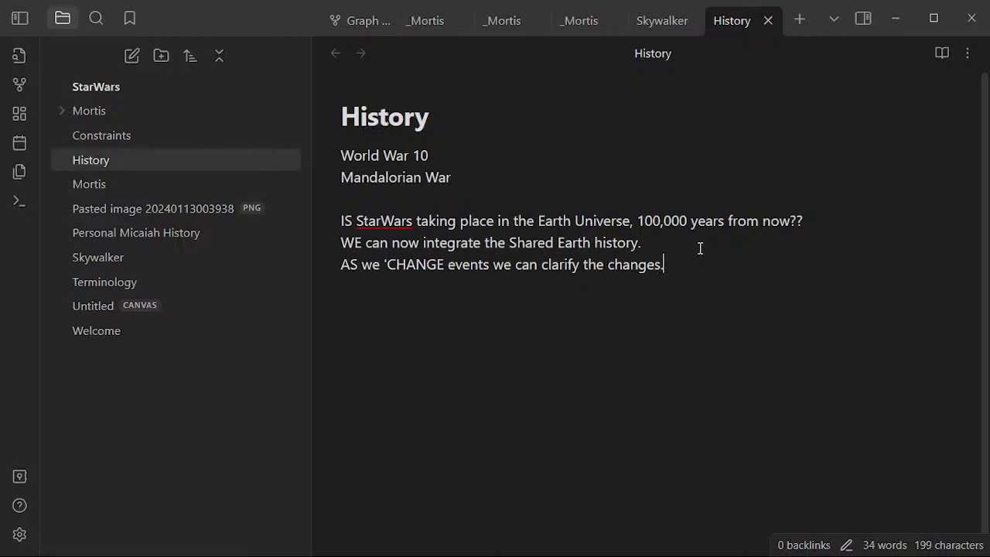
- Add blank lines below the new sentence and switch to the Marvel vault window
{"action": "key", "text": "Up"}
{"action": "key", "text": "Up"}
{"action": "key", "text": "Down"}
{"action": "key", "text": "Down"}
{"action": "key", "text": "Down"}
{"action": "key", "text": "Return"}
{"action": "key", "text": "Return"}
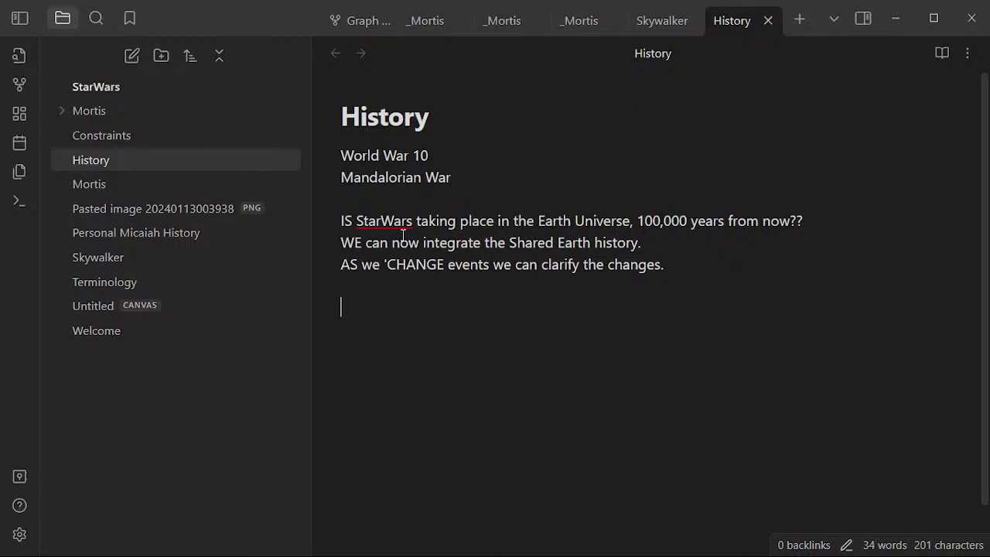
{"action": "left_click", "coordinate": [396, 288]}
{"action": "left_click", "coordinate": [382, 313]}
{"action": "key", "text": "alt+Tab"}
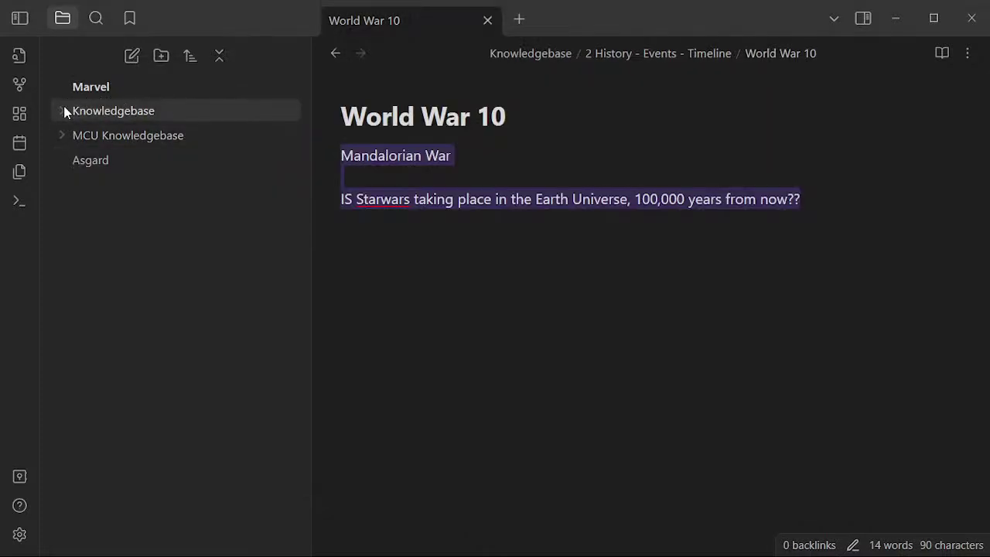
- Expand Knowledgebase's 3 Technology folder and look at the Fuel Jump Drives and Warp Drives notes
{"action": "left_click", "coordinate": [64, 132]}
{"action": "left_click", "coordinate": [59, 119]}
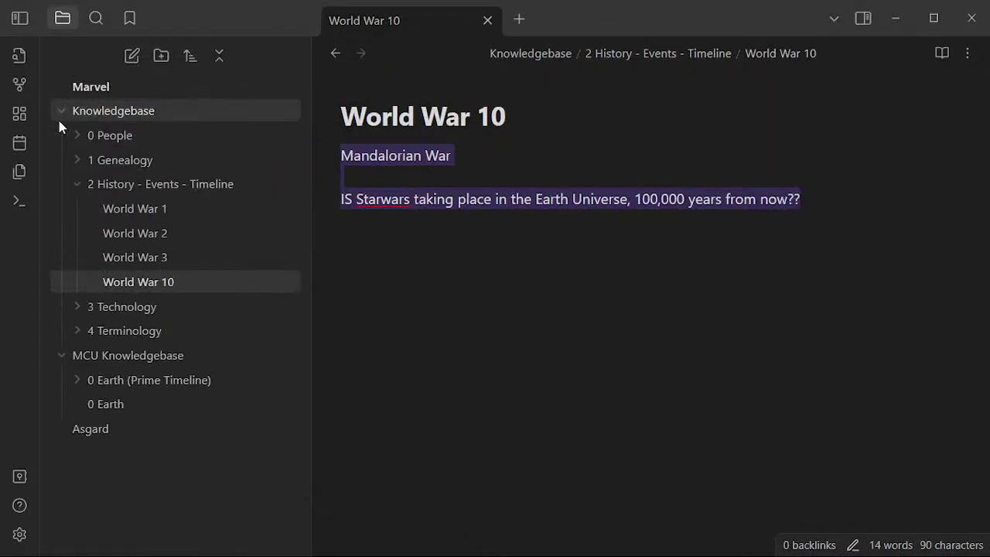
{"action": "left_click", "coordinate": [77, 182]}
{"action": "left_click", "coordinate": [82, 205]}
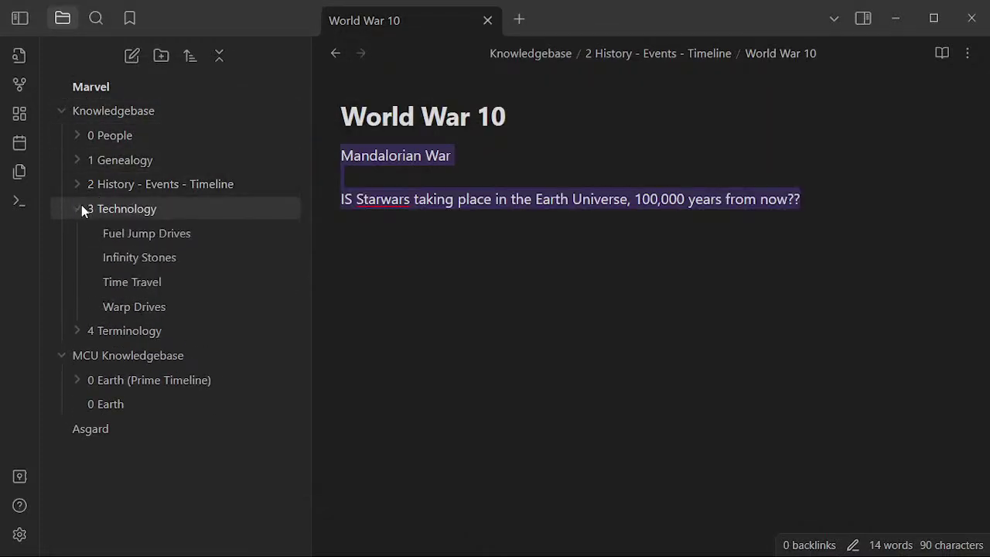
{"action": "left_click", "coordinate": [81, 205]}
{"action": "left_click", "coordinate": [77, 233]}
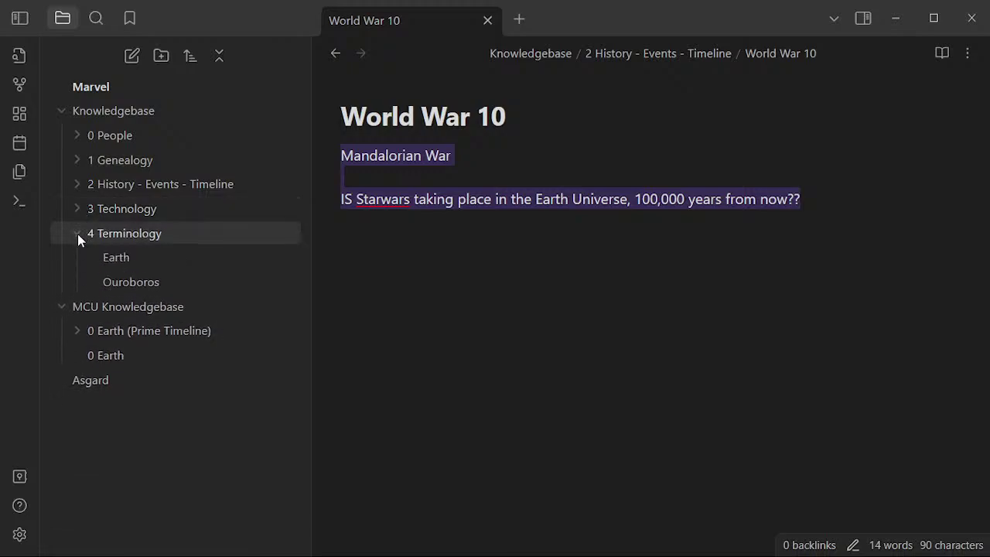
{"action": "left_click", "coordinate": [77, 233]}
{"action": "left_click", "coordinate": [74, 209]}
{"action": "left_click", "coordinate": [173, 236]}
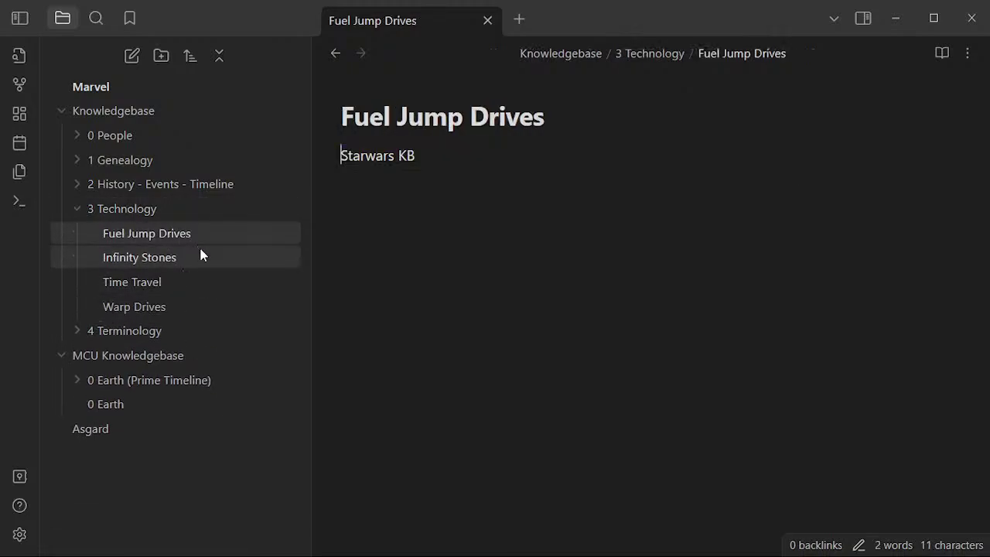
{"action": "left_click", "coordinate": [188, 304]}
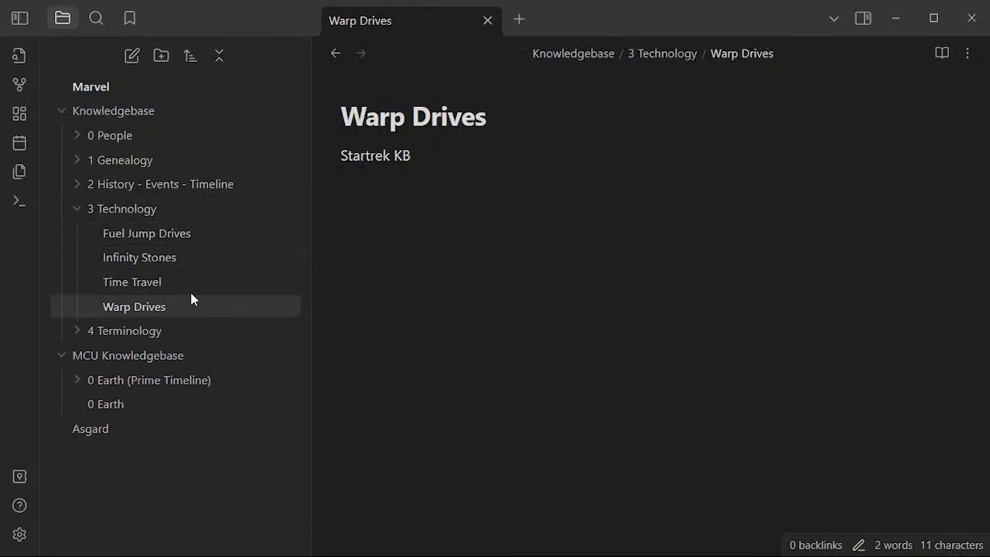
{"action": "left_click", "coordinate": [201, 236]}
{"action": "left_click", "coordinate": [482, 166]}
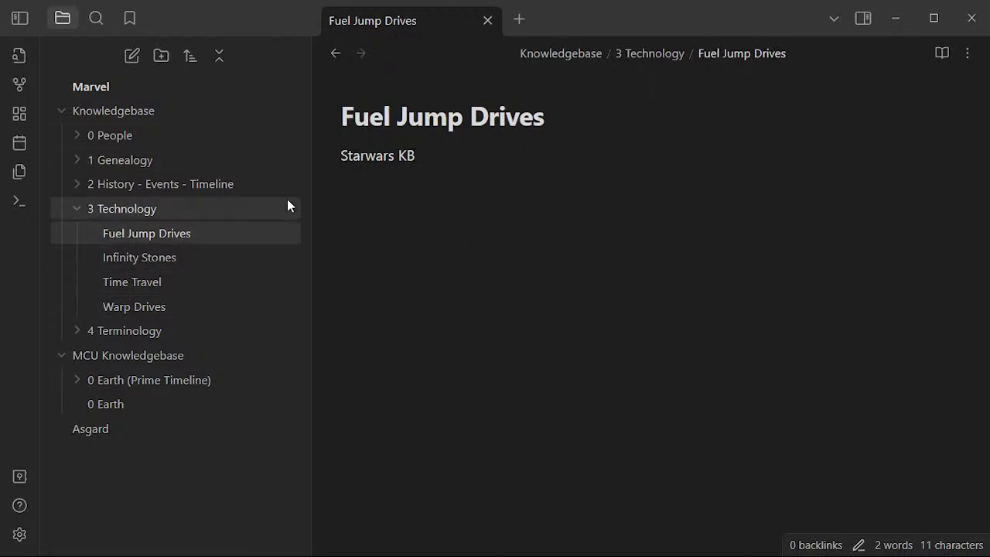
- Collapse the Knowledgebase folders, briefly expanding 0 People through 4 Terminology in turn
{"action": "left_click", "coordinate": [125, 210]}
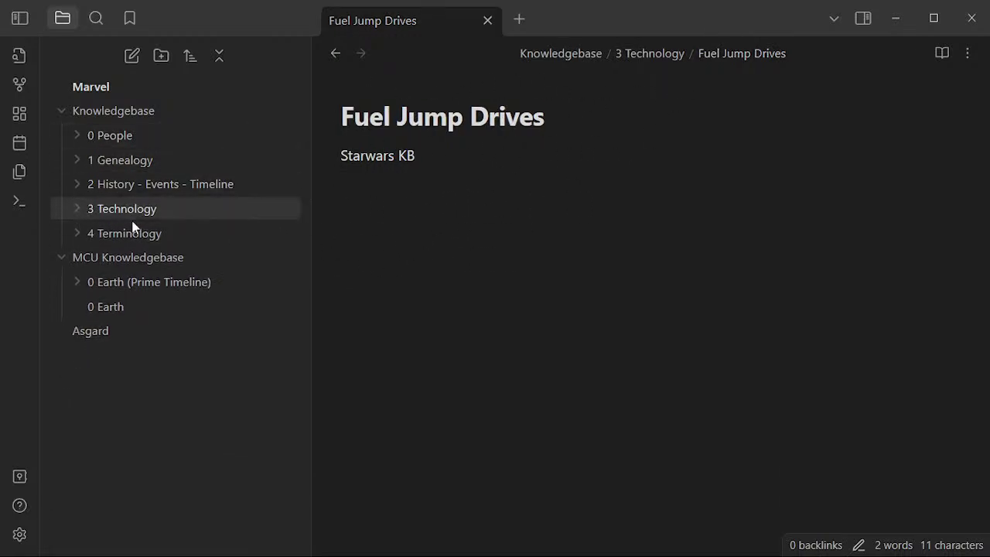
{"action": "left_click", "coordinate": [149, 263]}
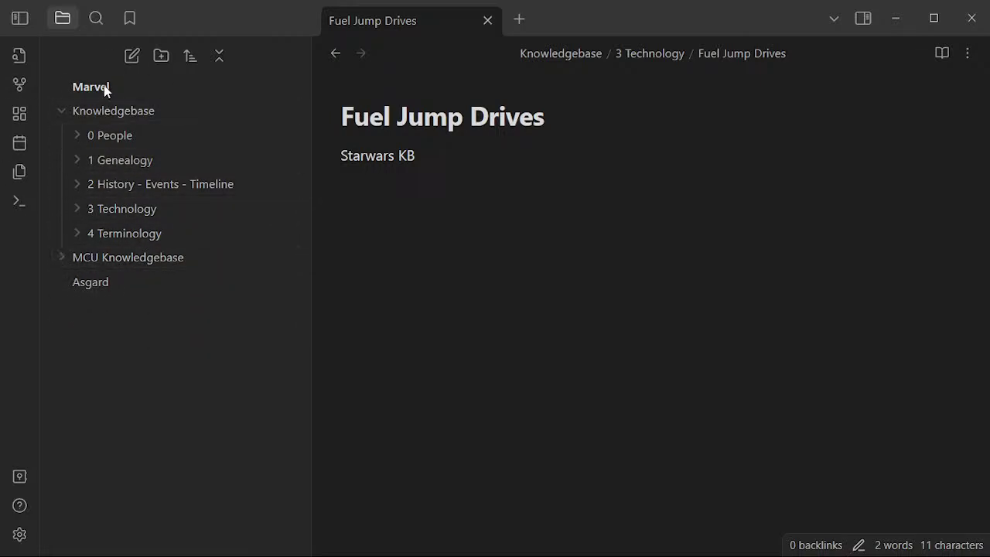
{"action": "left_click", "coordinate": [128, 137]}
{"action": "left_click", "coordinate": [128, 136]}
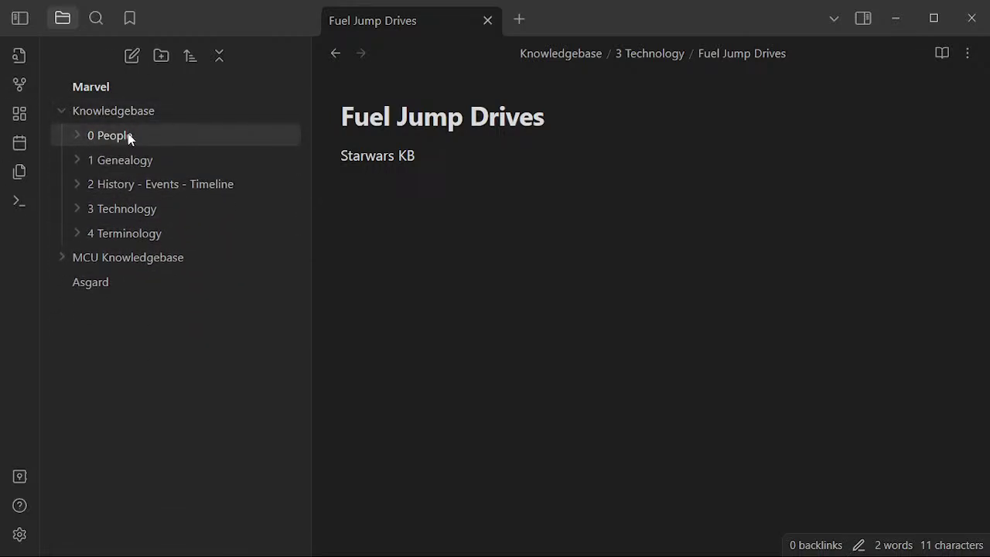
{"action": "left_click", "coordinate": [128, 136]}
{"action": "left_click", "coordinate": [128, 136]}
{"action": "left_click", "coordinate": [148, 162]}
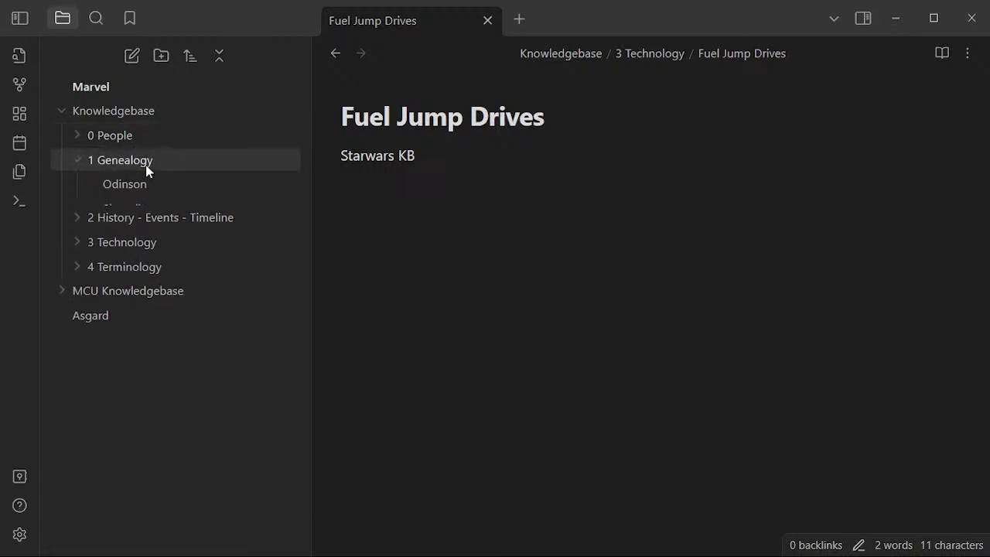
{"action": "left_click", "coordinate": [148, 162]}
{"action": "left_click", "coordinate": [152, 186]}
{"action": "left_click", "coordinate": [154, 187]}
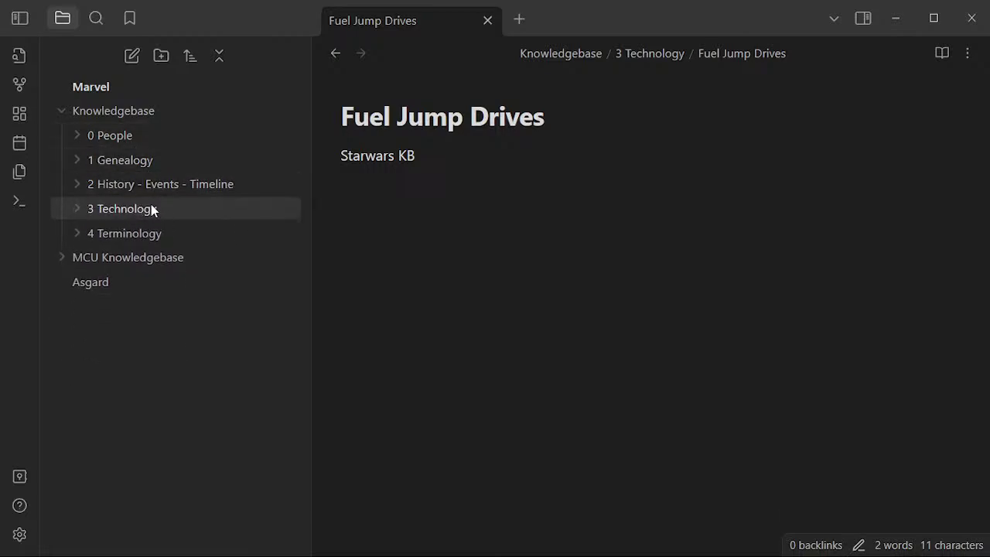
{"action": "left_click", "coordinate": [151, 209]}
{"action": "left_click", "coordinate": [155, 212]}
{"action": "left_click", "coordinate": [150, 240]}
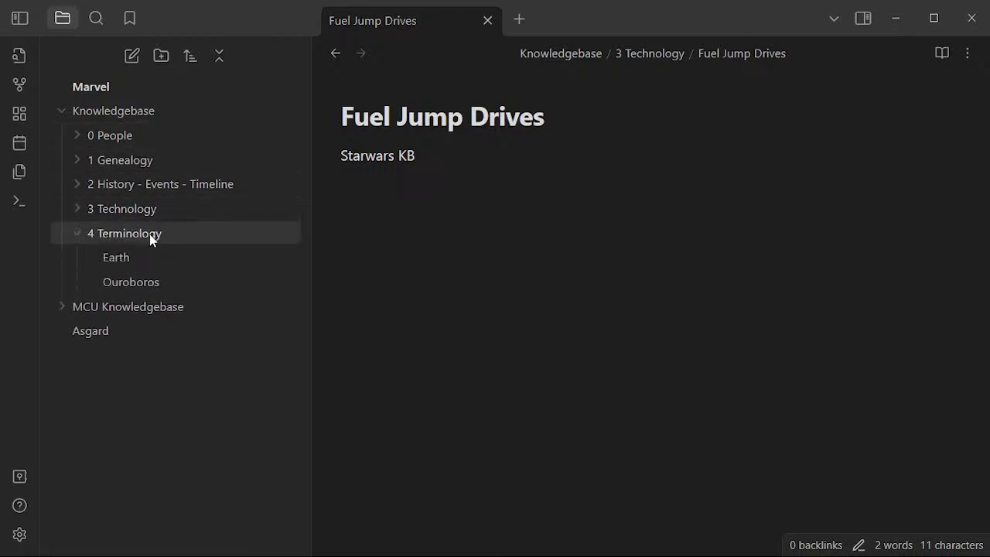
{"action": "left_click", "coordinate": [150, 236]}
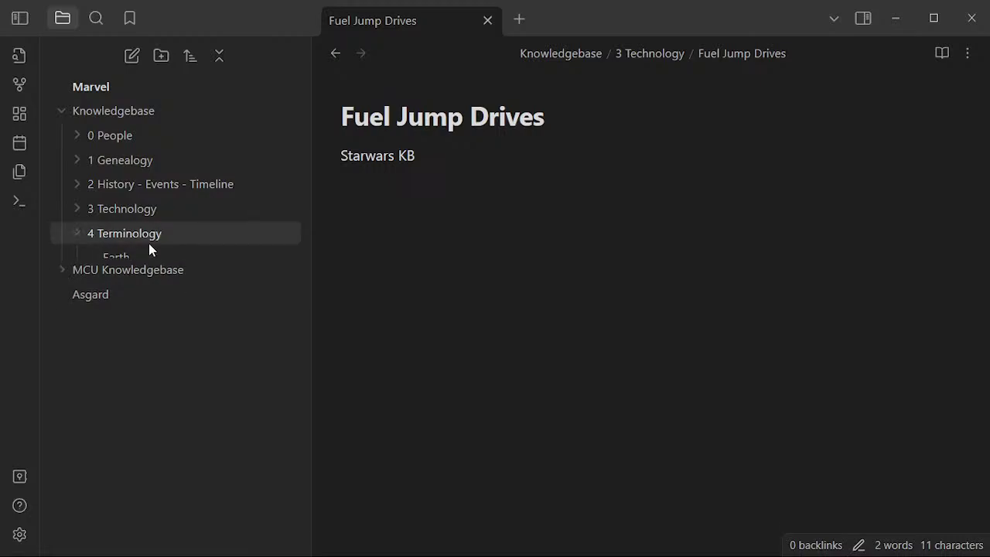
- In the StarWars vault, browse the Terminology and Skywalker notes, then open Infinity Stones and Fuel Jump Drives
{"action": "key", "text": "alt+Tab"}
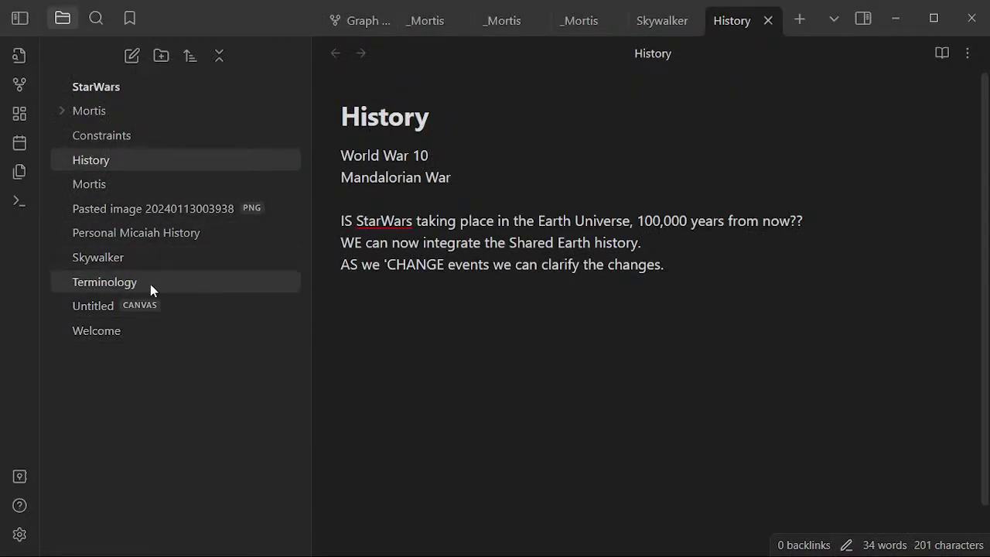
{"action": "left_click", "coordinate": [149, 307]}
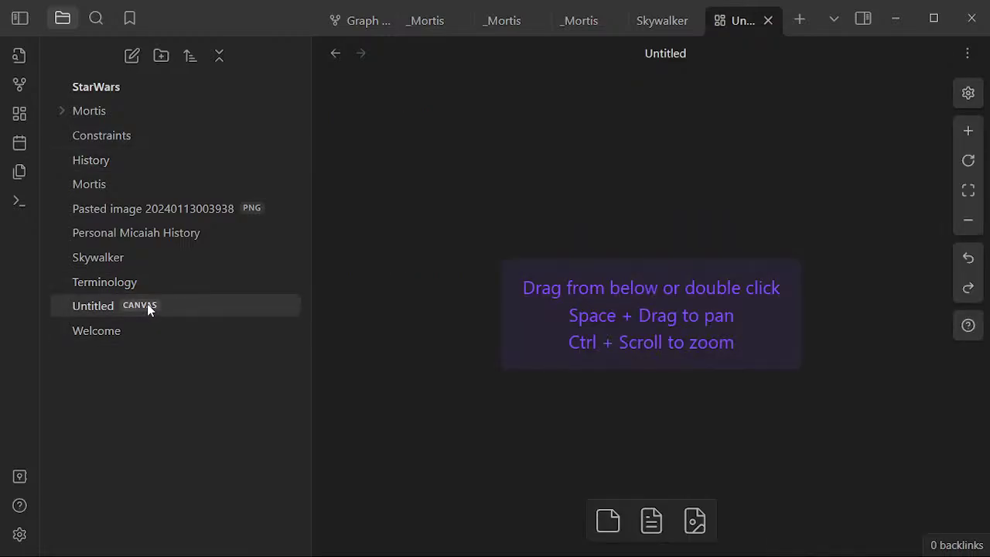
{"action": "left_click", "coordinate": [160, 289]}
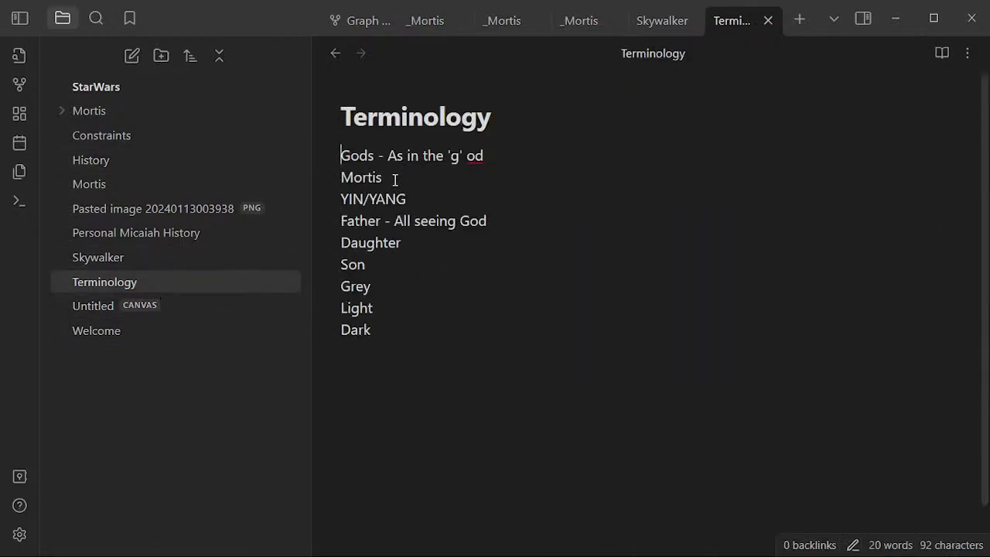
{"action": "left_click", "coordinate": [184, 255]}
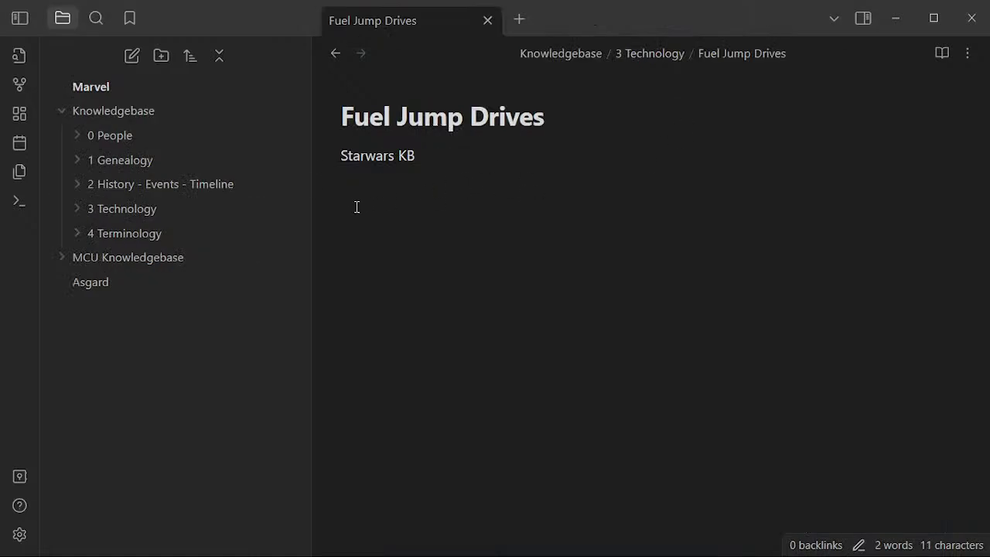
{"action": "left_click", "coordinate": [184, 216]}
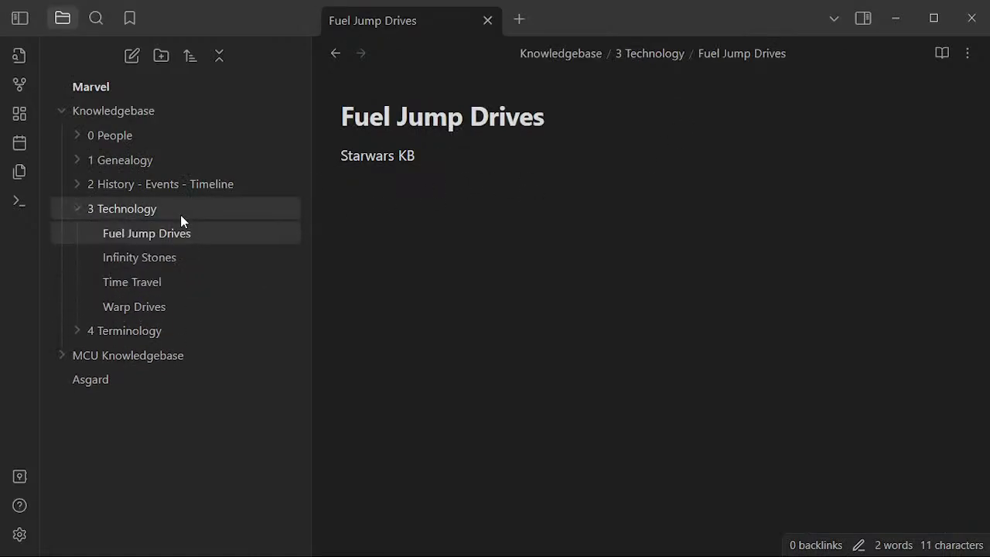
{"action": "left_click", "coordinate": [205, 258]}
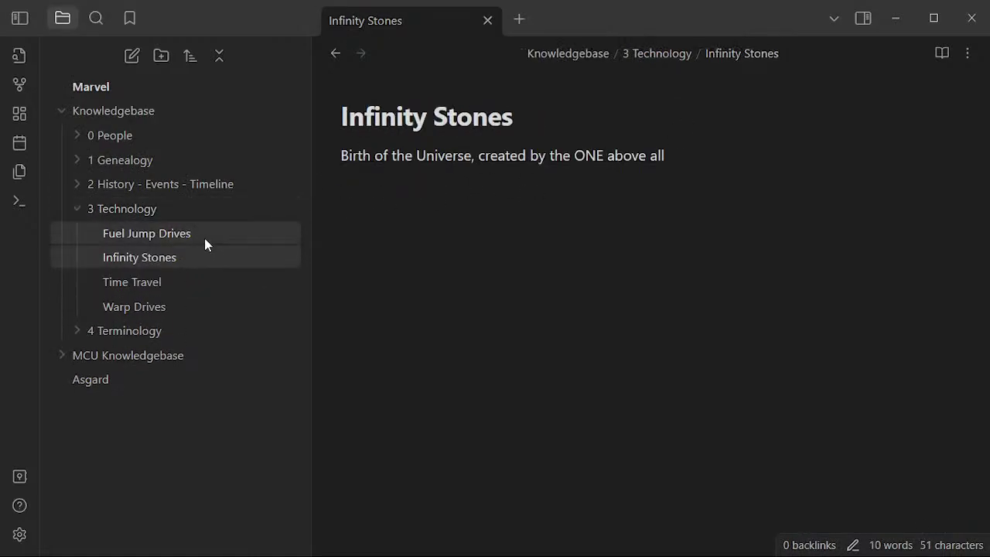
{"action": "left_click", "coordinate": [204, 238]}
- Switch to Word and add a StarTrek line below the DCCU entry
{"action": "key", "text": "alt+Tab"}
{"action": "key", "text": "alt+Tab"}
{"action": "key", "text": "alt+Tab"}
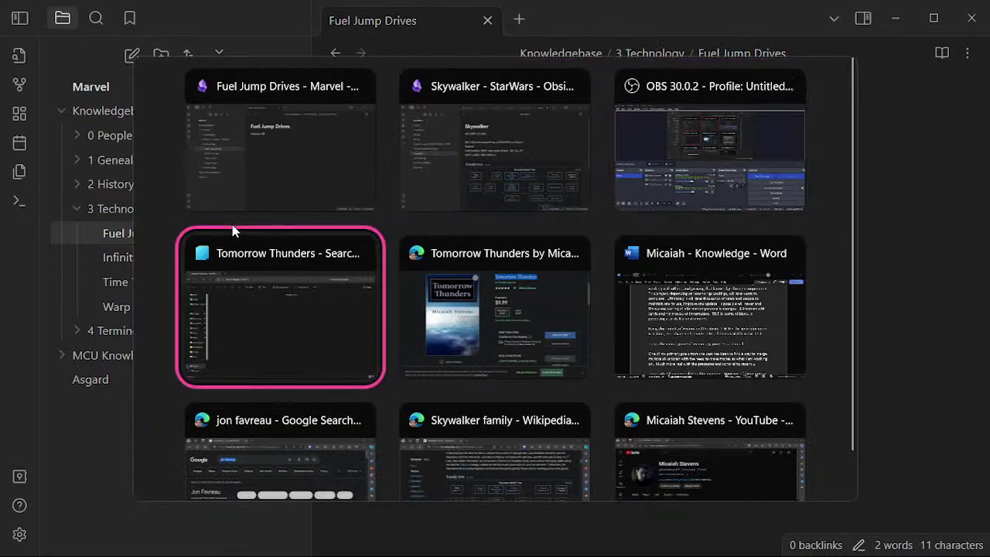
{"action": "key", "text": "alt+Tab"}
{"action": "key", "text": "alt+Tab"}
{"action": "key", "text": "alt+Tab"}
{"action": "key", "text": "alt+Tab"}
{"action": "key", "text": "alt+Tab"}
{"action": "key", "text": "alt+Tab"}
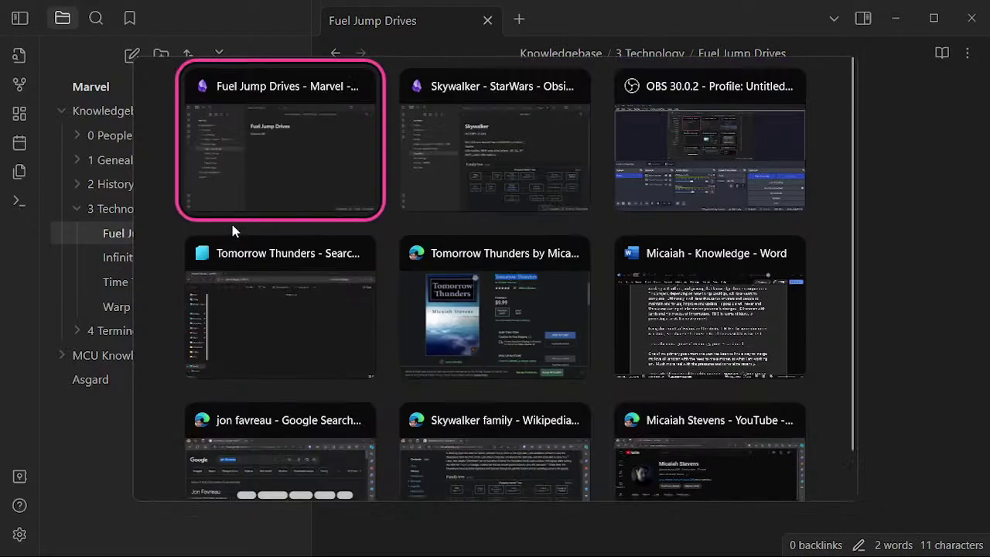
{"action": "key", "text": "alt+Tab"}
{"action": "key", "text": "alt+Tab"}
{"action": "key", "text": "alt+Tab"}
{"action": "key", "text": "alt+Tab"}
{"action": "key", "text": "alt+Tab"}
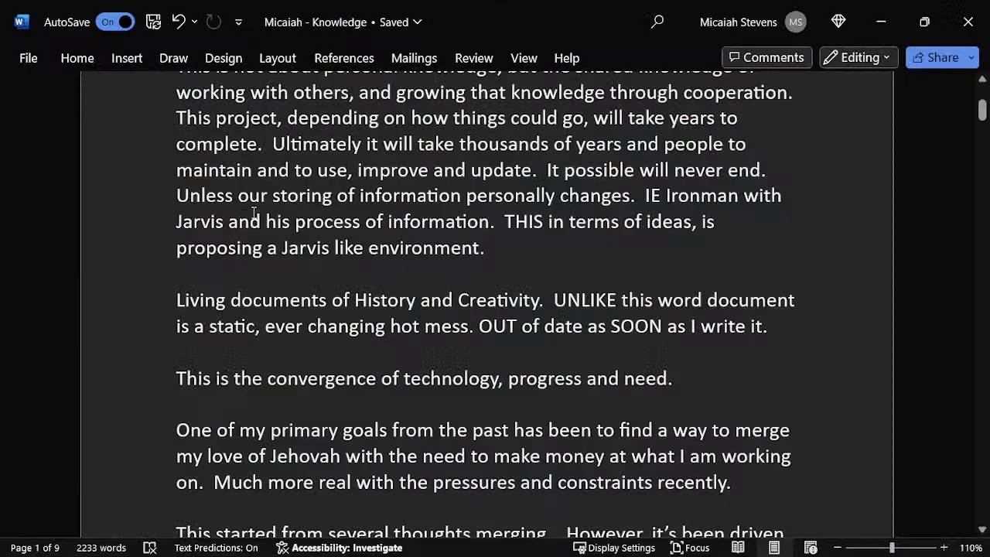
{"action": "key", "text": "ctrl+End"}
{"action": "scroll", "coordinate": [549, 316], "scroll_direction": "up", "scroll_amount": 4}
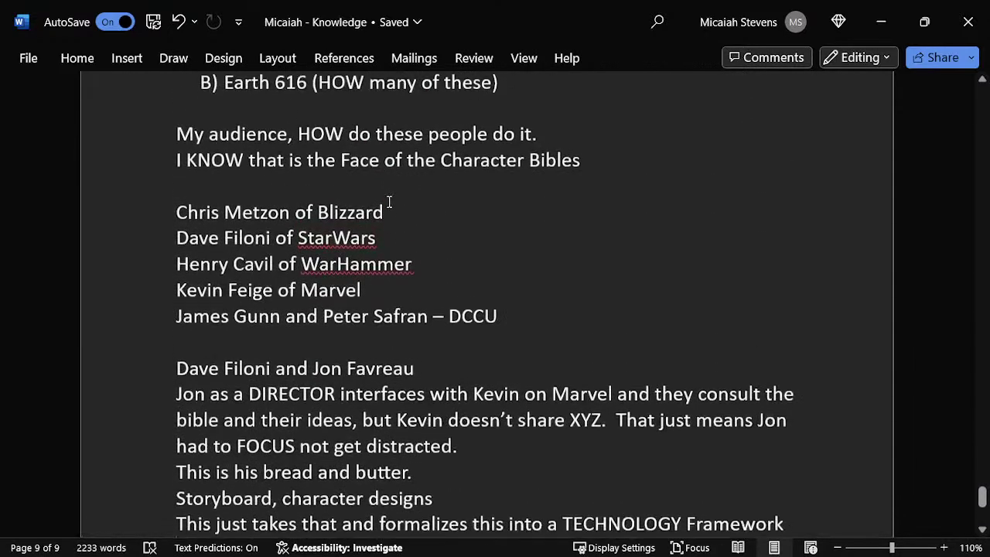
{"action": "left_click", "coordinate": [581, 325]}
{"action": "key", "text": "Return"}
{"action": "type", "text": "Star"}
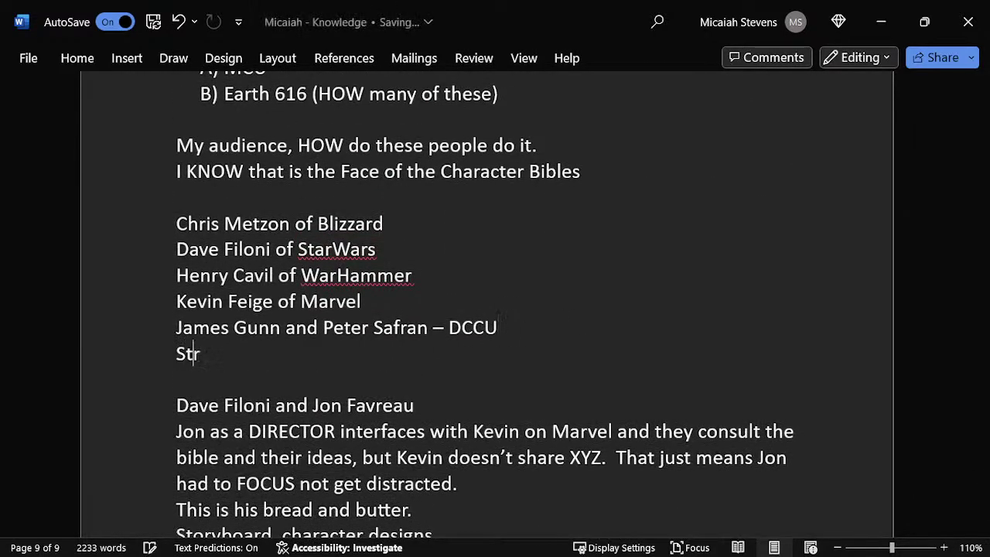
{"action": "type", "text": "Trek?"}
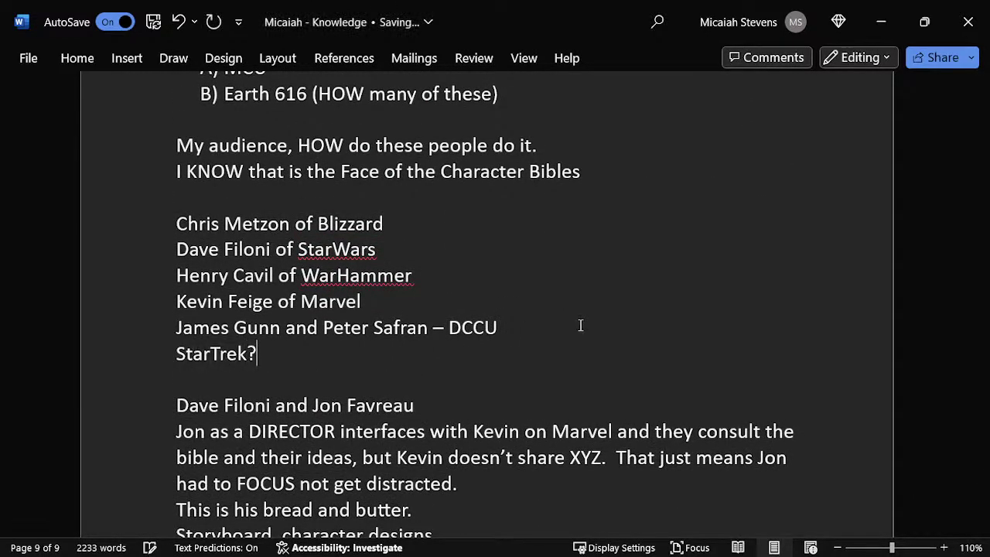
{"action": "key", "text": "BackSpace"}
{"action": "type", "text": "of"}
{"action": "key", "text": "BackSpace"}
{"action": "key", "text": "BackSpace"}
- Reword the new line to read 'Of StarTrek?'
{"action": "left_click", "coordinate": [176, 353]}
{"action": "type", "text": "Of"}
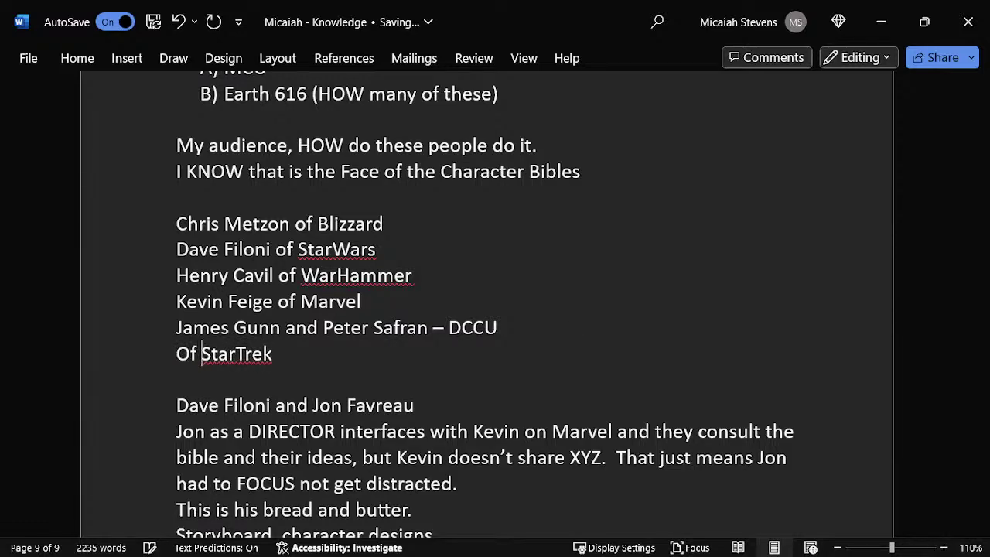
{"action": "key", "text": "BackSpace"}
{"action": "key", "text": "BackSpace"}
{"action": "type", "text": "F"}
{"action": "key", "text": "BackSpace"}
{"action": "key", "text": "BackSpace"}
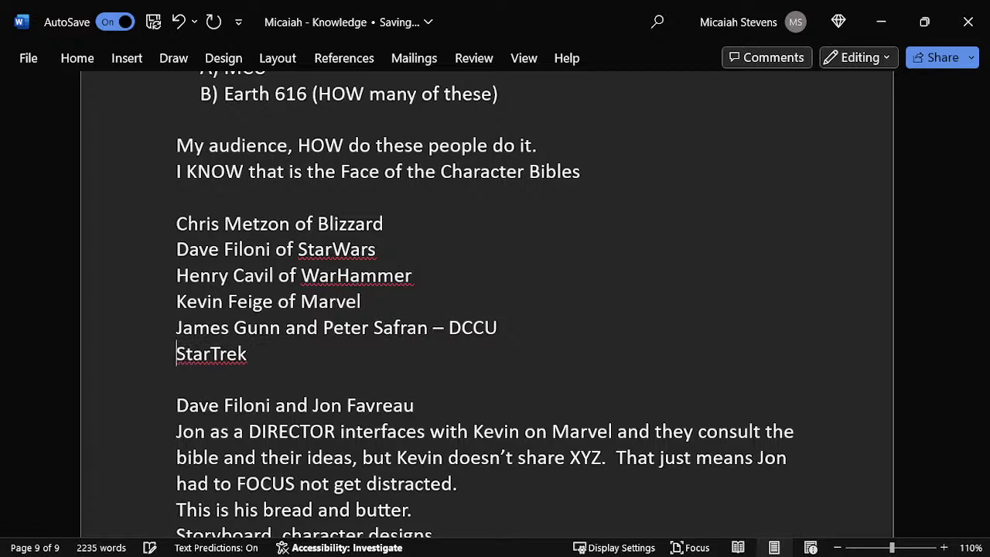
{"action": "type", "text": "of"}
{"action": "type", "text": "?"}
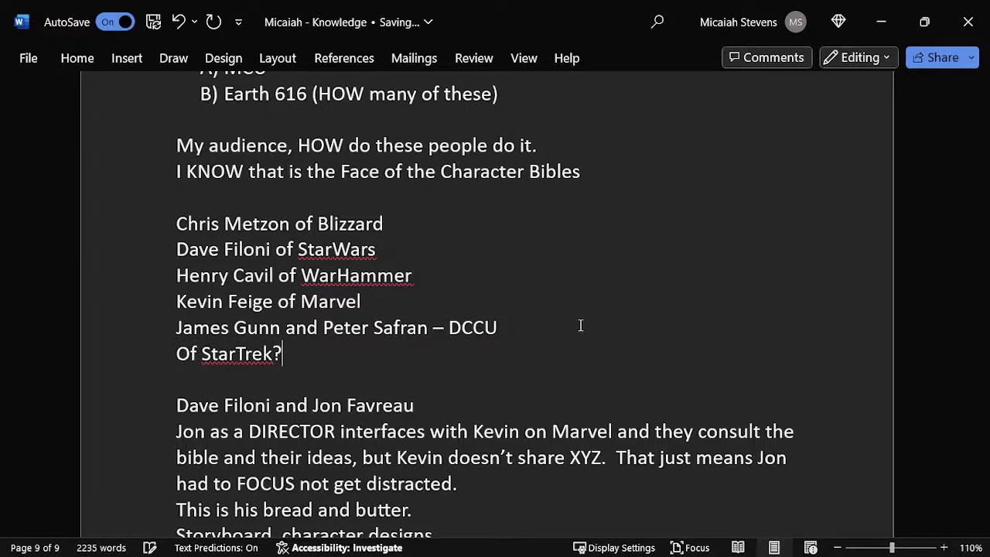
- Add 'MY customers.' on a new line below the Character Bibles line
{"action": "key", "text": "Home"}
{"action": "key", "text": "Up"}
{"action": "key", "text": "Up"}
{"action": "key", "text": "Up"}
{"action": "key", "text": "Up"}
{"action": "key", "text": "Up"}
{"action": "key", "text": "Up"}
{"action": "key", "text": "Up"}
{"action": "key", "text": "Down"}
{"action": "key", "text": "Down"}
{"action": "key", "text": "Up"}
{"action": "key", "text": "Up"}
{"action": "key", "text": "End"}
{"action": "key", "text": "Return"}
{"action": "type", "text": "\\"}
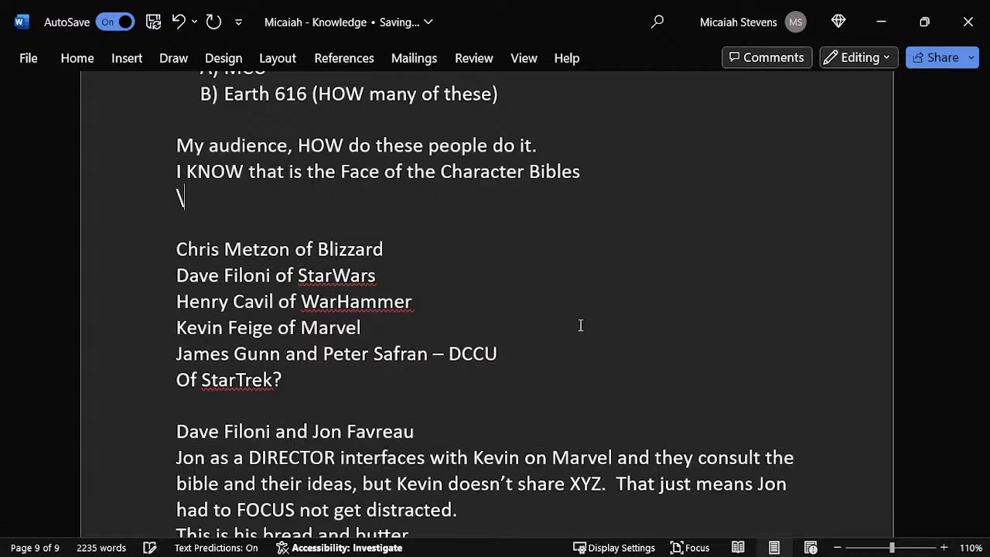
{"action": "key", "text": "BackSpace"}
{"action": "type", "text": "MY customers."}
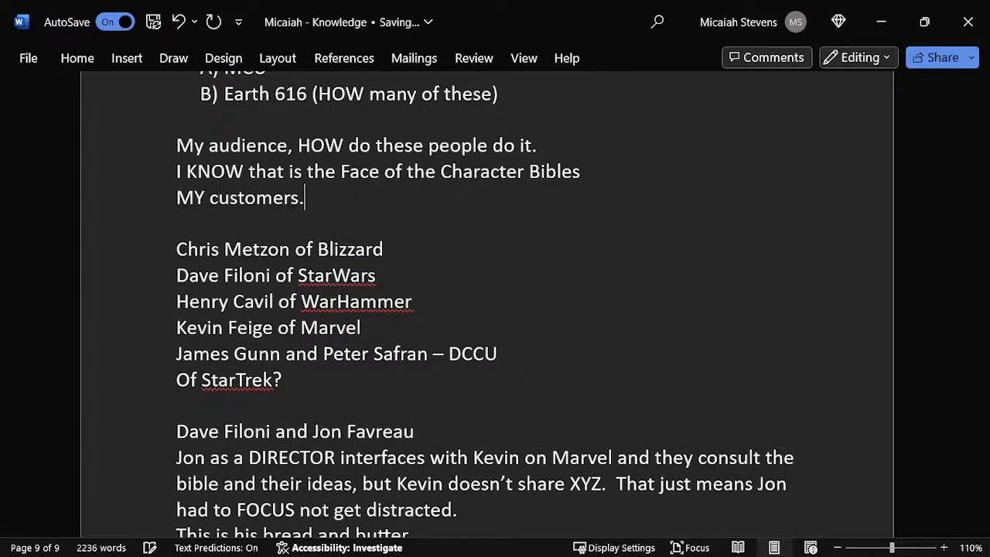
- Change the line to 'Xyz Of StarTrek?' and add 'Stargate' beneath it
{"action": "key", "text": "Down"}
{"action": "key", "text": "Down"}
{"action": "key", "text": "Down"}
{"action": "key", "text": "Down"}
{"action": "key", "text": "Down"}
{"action": "key", "text": "Down"}
{"action": "key", "text": "Down"}
{"action": "key", "text": "End"}
{"action": "type", "text": "xyz o"}
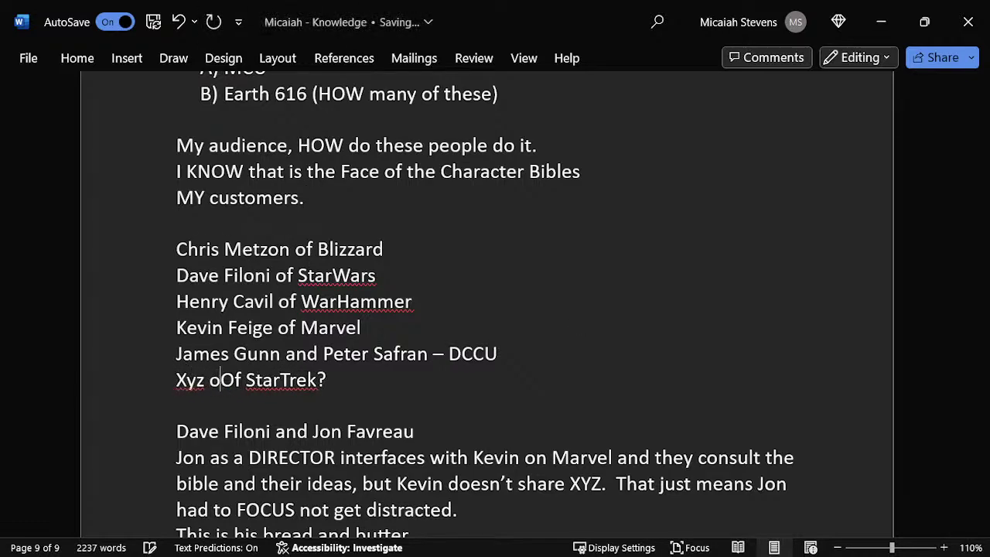
{"action": "key", "text": "BackSpace"}
{"action": "key", "text": "End"}
{"action": "key", "text": "Return"}
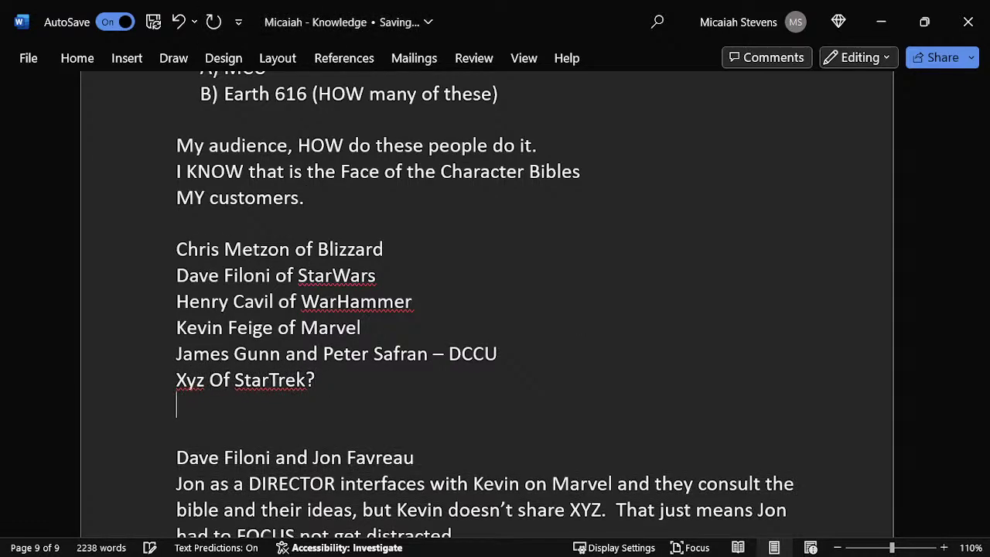
{"action": "key", "text": "Delete"}
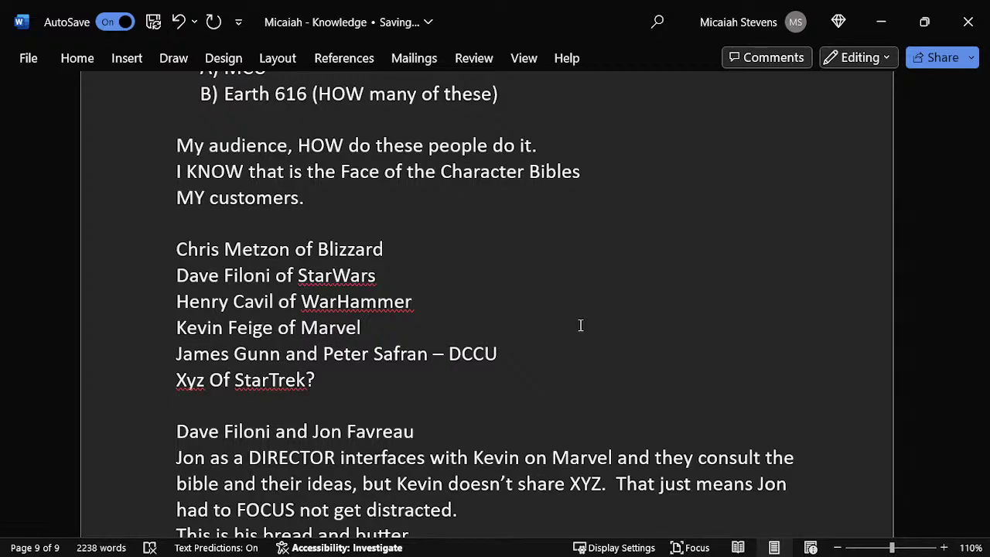
{"action": "type", "text": "Stargate"}
- Add 'Bible' on a new line below Stargate, removing the extra blank line
{"action": "key", "text": "Return"}
{"action": "key", "text": "Up"}
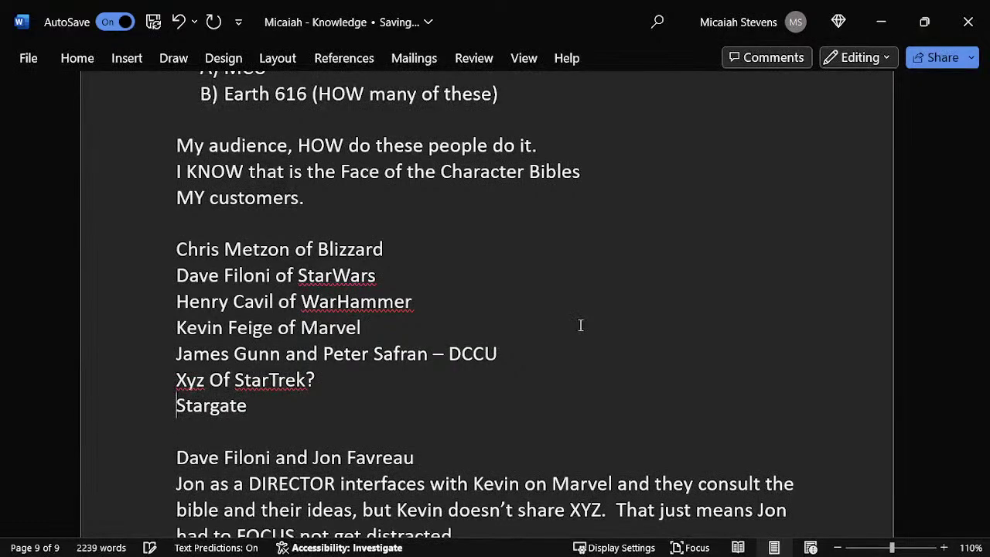
{"action": "key", "text": "Down"}
{"action": "key", "text": "Return"}
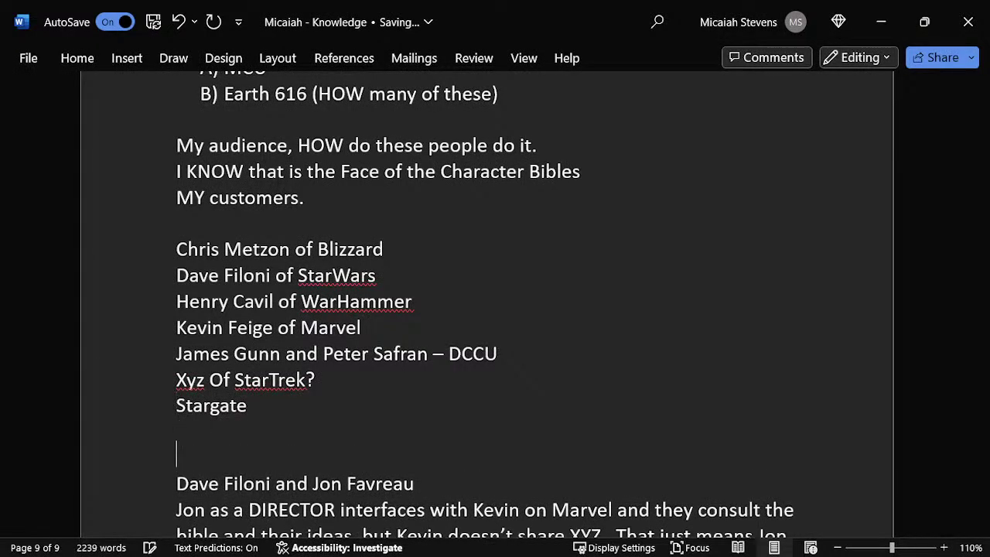
{"action": "key", "text": "Up"}
{"action": "type", "text": "Bible"}
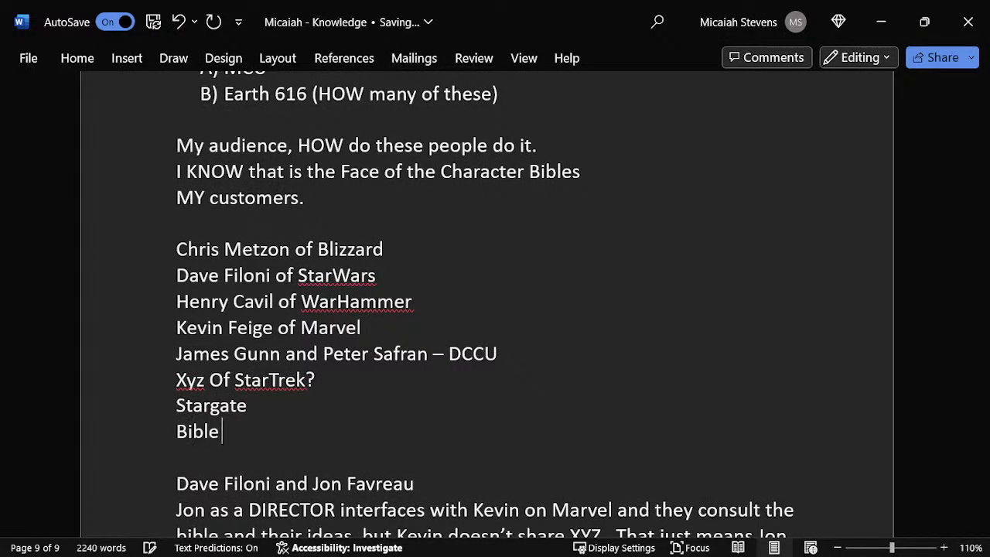
{"action": "key", "text": "Return"}
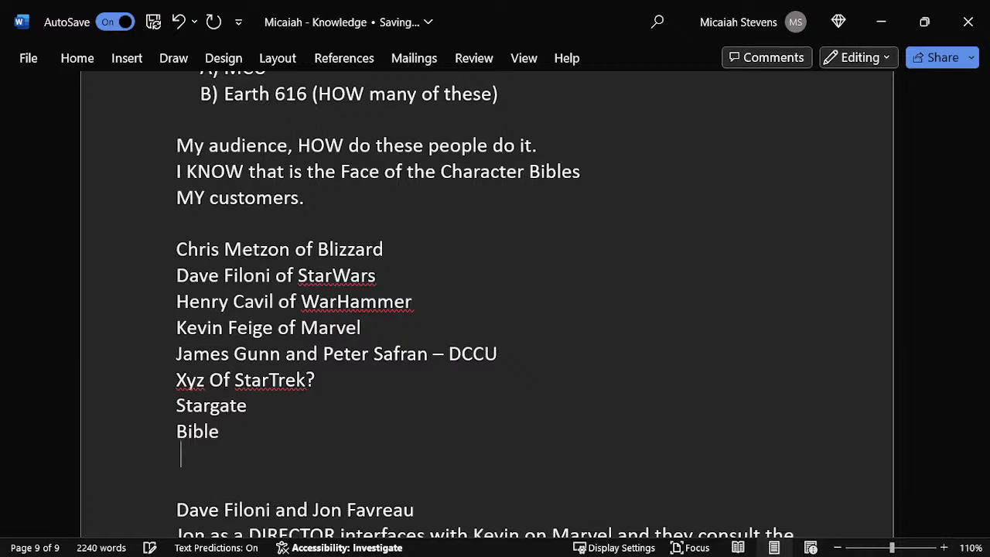
{"action": "key", "text": "Delete"}
- Move through the list between Bible and the MY customers. line to check the entries
{"action": "key", "text": "Up"}
{"action": "key", "text": "Up"}
{"action": "key", "text": "Up"}
{"action": "key", "text": "Up"}
{"action": "key", "text": "Up"}
{"action": "key", "text": "Up"}
{"action": "key", "text": "Up"}
{"action": "key", "text": "Up"}
{"action": "key", "text": "Up"}
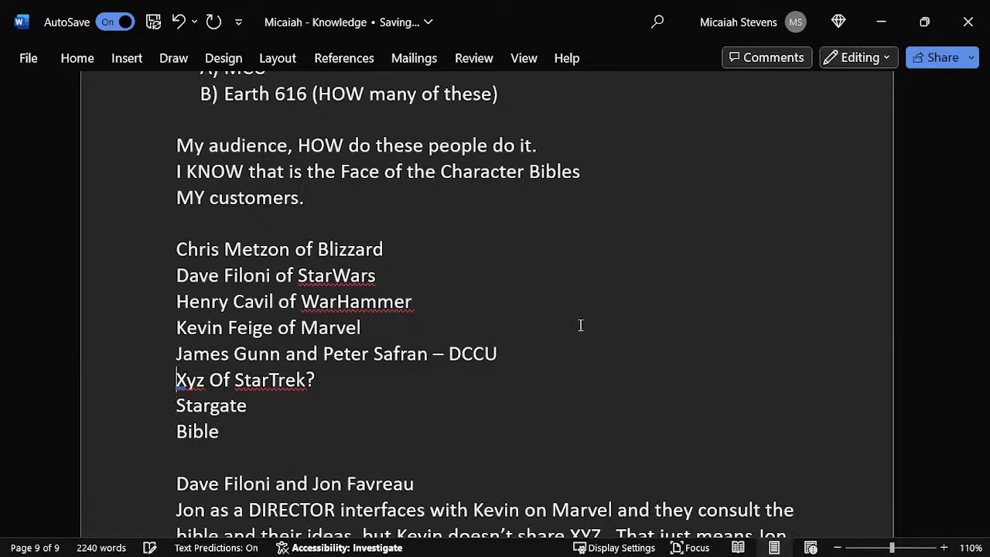
{"action": "key", "text": "Down"}
{"action": "key", "text": "Down"}
{"action": "key", "text": "Down"}
{"action": "key", "text": "Down"}
{"action": "key", "text": "Down"}
{"action": "key", "text": "Down"}
{"action": "key", "text": "Down"}
{"action": "key", "text": "Down"}
{"action": "key", "text": "Down"}
{"action": "scroll", "coordinate": [580, 325], "scroll_direction": "down", "scroll_amount": 1}
{"action": "key", "text": "Up"}
{"action": "key", "text": "Up"}
{"action": "key", "text": "Up"}
{"action": "key", "text": "Up"}
{"action": "key", "text": "Up"}
{"action": "key", "text": "Up"}
{"action": "key", "text": "Up"}
{"action": "key", "text": "Up"}
{"action": "key", "text": "Up"}
{"action": "key", "text": "Up"}
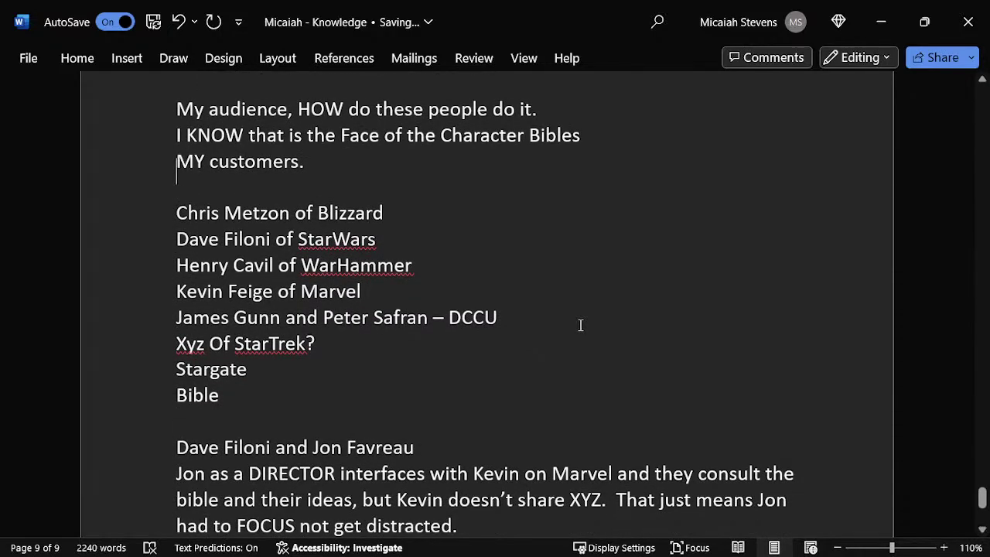
{"action": "key", "text": "Down"}
{"action": "key", "text": "Down"}
{"action": "key", "text": "Up"}
- On a new page, write the '5 Seconds Elevator Pitch' describing the next generation Wiki
{"action": "key", "text": "Down"}
{"action": "key", "text": "ctrl+End"}
{"action": "key", "text": "Return"}
{"action": "key", "text": "ctrl+Return"}
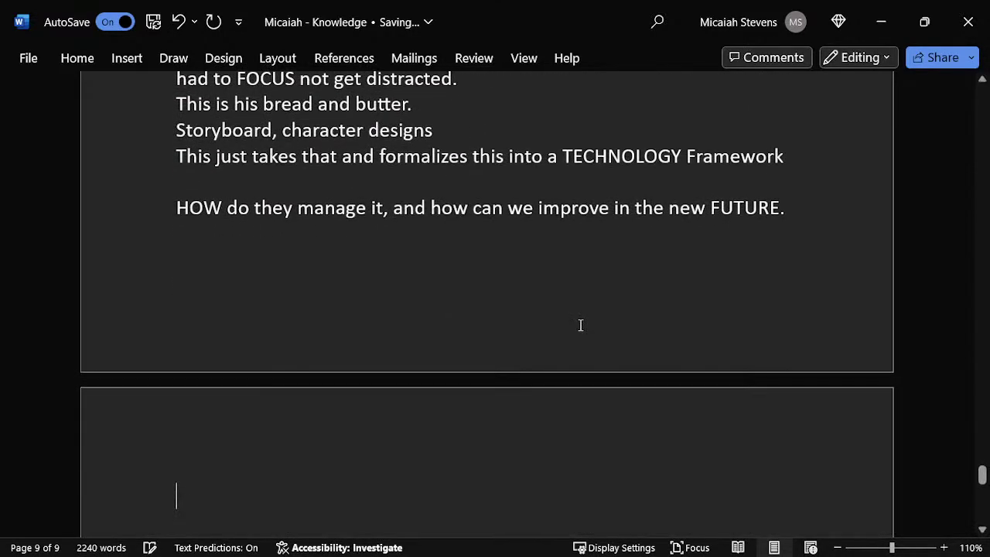
{"action": "type", "text": "5"}
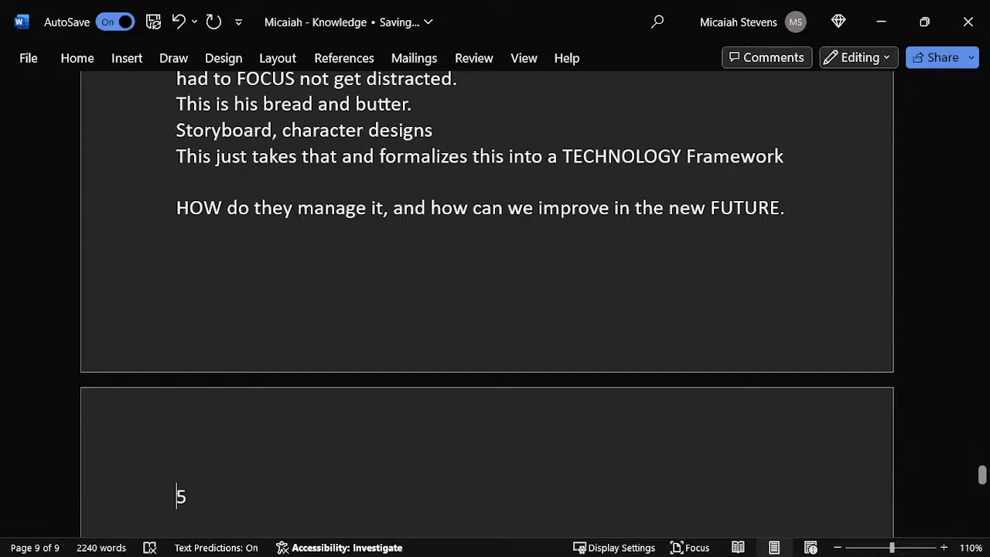
{"action": "type", "text": " Seconds E"}
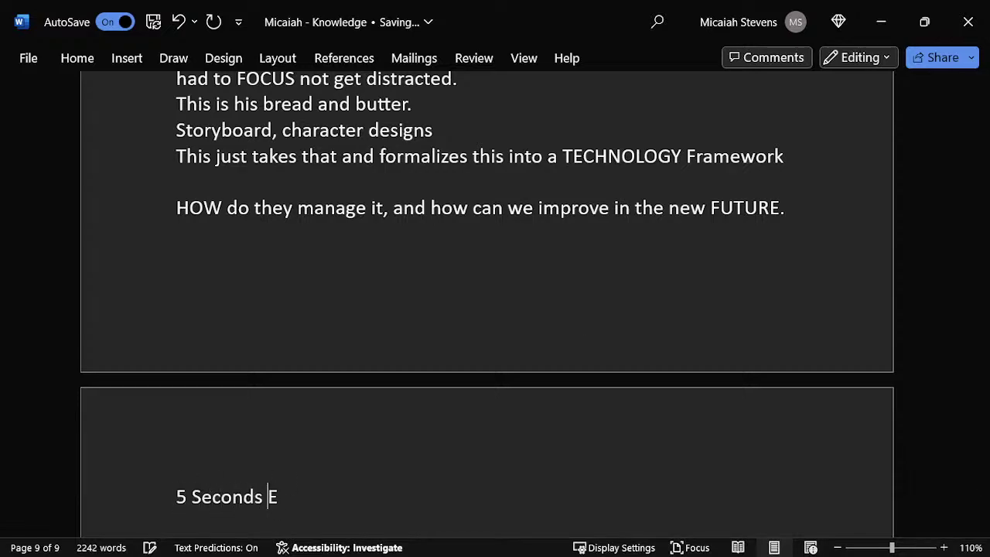
{"action": "type", "text": "elvator Pitch is tT"}
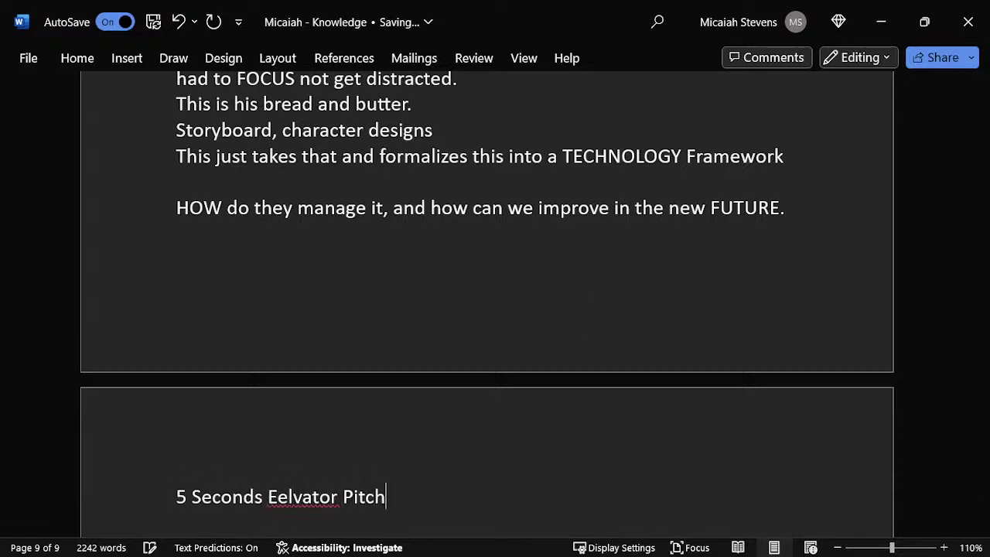
{"action": "key", "text": "BackSpace"}
{"action": "key", "text": "BackSpace"}
{"action": "type", "text": "THis is the"}
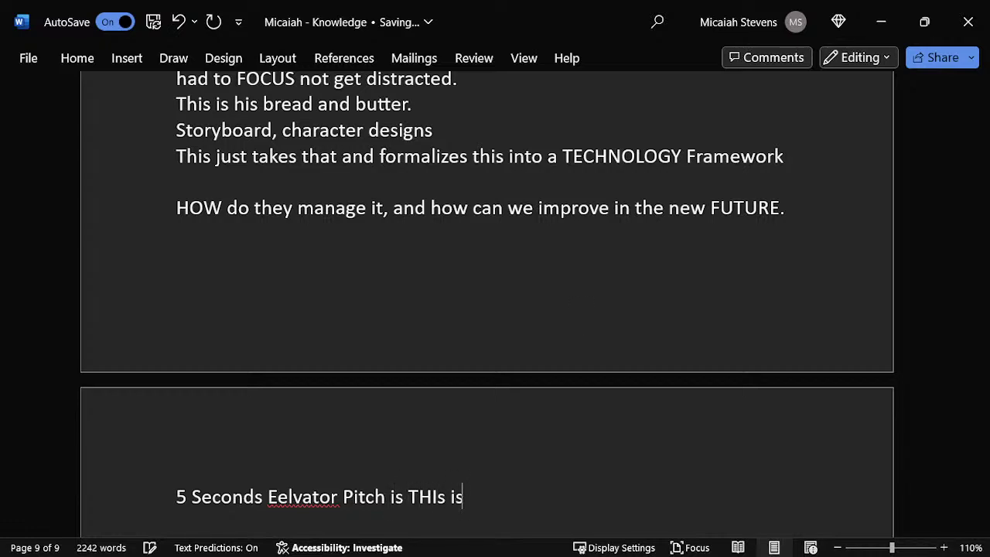
{"action": "key", "text": "BackSpace"}
{"action": "key", "text": "BackSpace"}
{"action": "key", "text": "BackSpace"}
{"action": "key", "text": "BackSpace"}
{"action": "key", "text": "BackSpace"}
{"action": "key", "text": "BackSpace"}
{"action": "key", "text": "BackSpace"}
{"action": "key", "text": "BackSpace"}
{"action": "key", "text": "BackSpace"}
{"action": "type", "text": "S is the next g"}
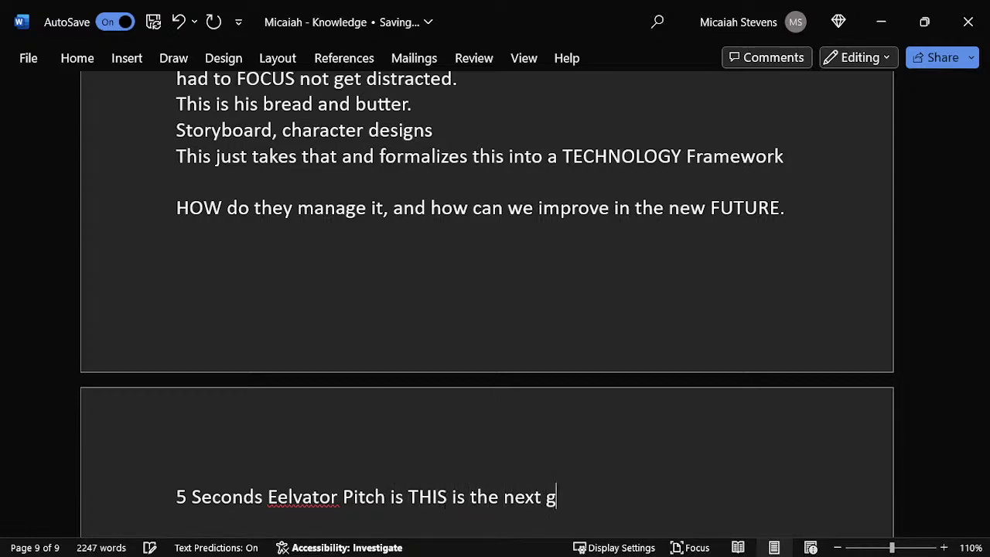
{"action": "type", "text": "eneraton"}
{"action": "key", "text": "BackSpace"}
{"action": "key", "text": "BackSpace"}
{"action": "type", "text": "ion of the"}
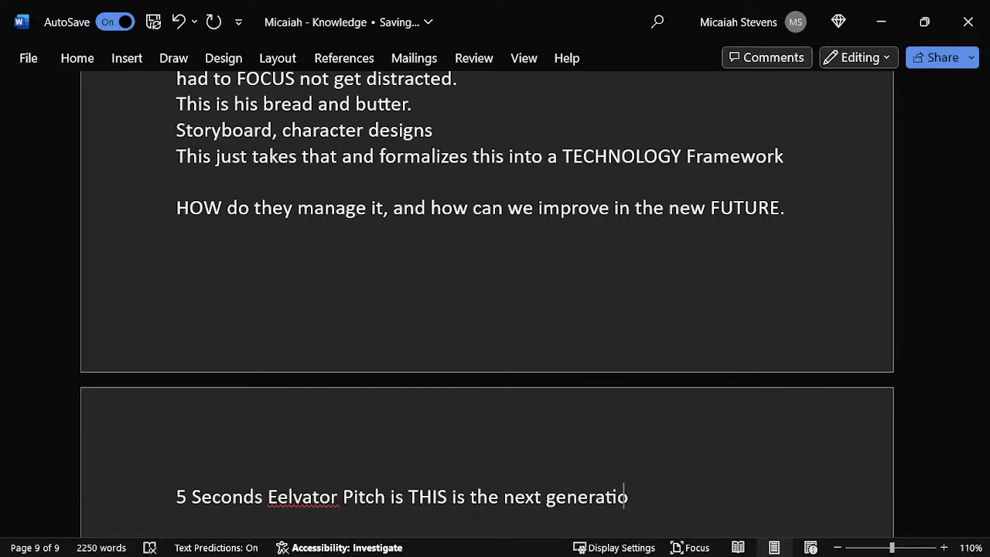
{"action": "key", "text": "BackSpace"}
{"action": "key", "text": "BackSpace"}
{"action": "key", "text": "BackSpace"}
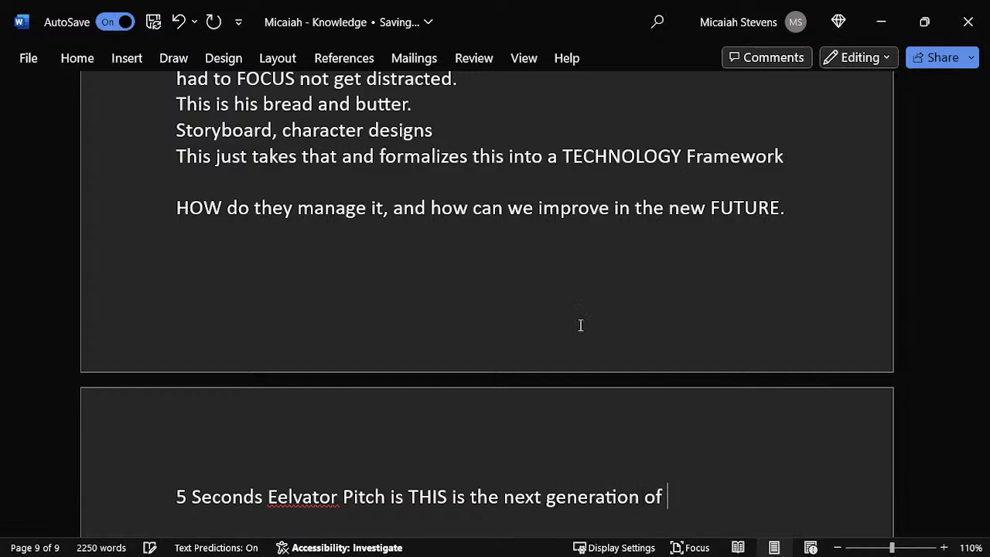
{"action": "type", "text": "Wiki."}
- Correct the misspelling 'Eelvator' to 'Elevator'
{"action": "scroll", "coordinate": [503, 371], "scroll_direction": "down", "scroll_amount": 2}
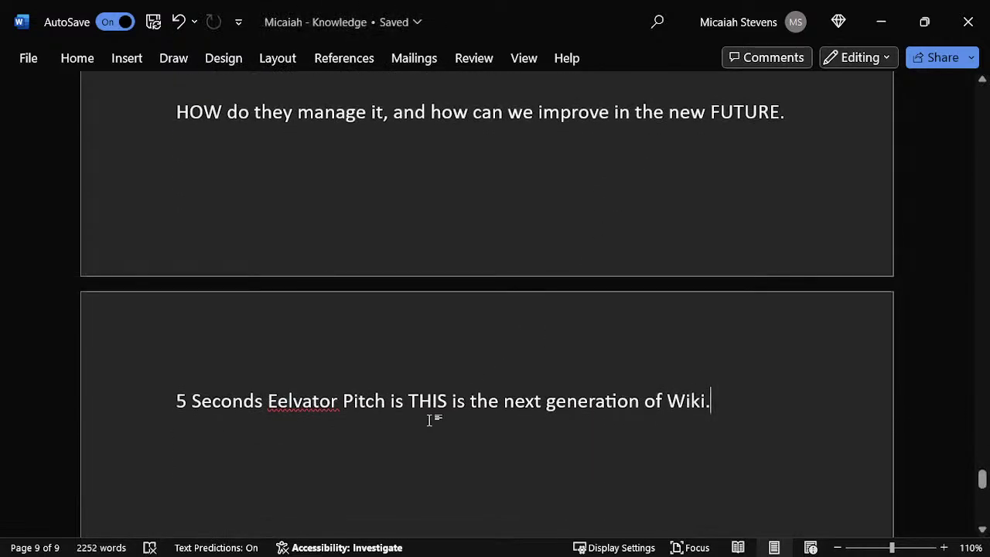
{"action": "right_click", "coordinate": [319, 402]}
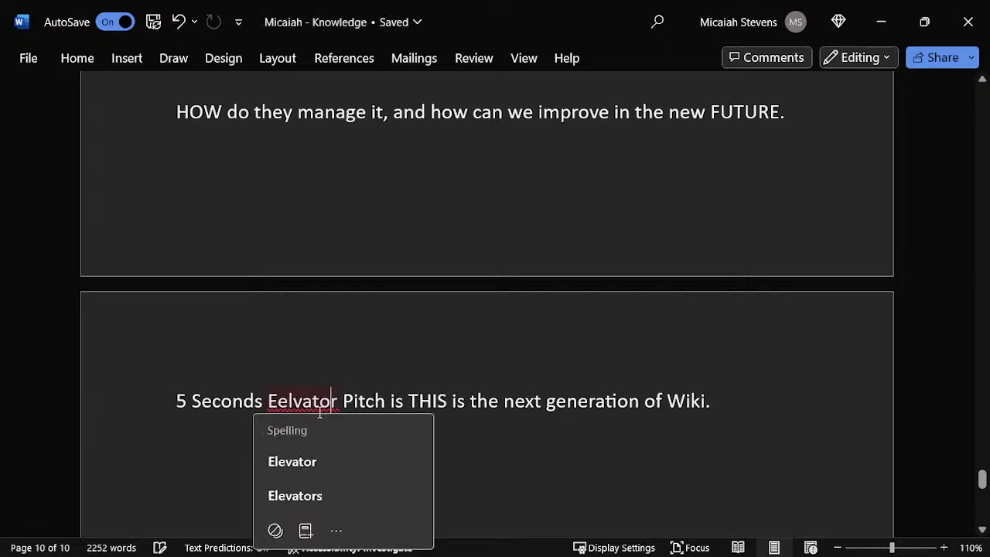
{"action": "left_click", "coordinate": [337, 460]}
{"action": "left_click", "coordinate": [766, 399]}
{"action": "scroll", "coordinate": [816, 383], "scroll_direction": "down", "scroll_amount": 1}
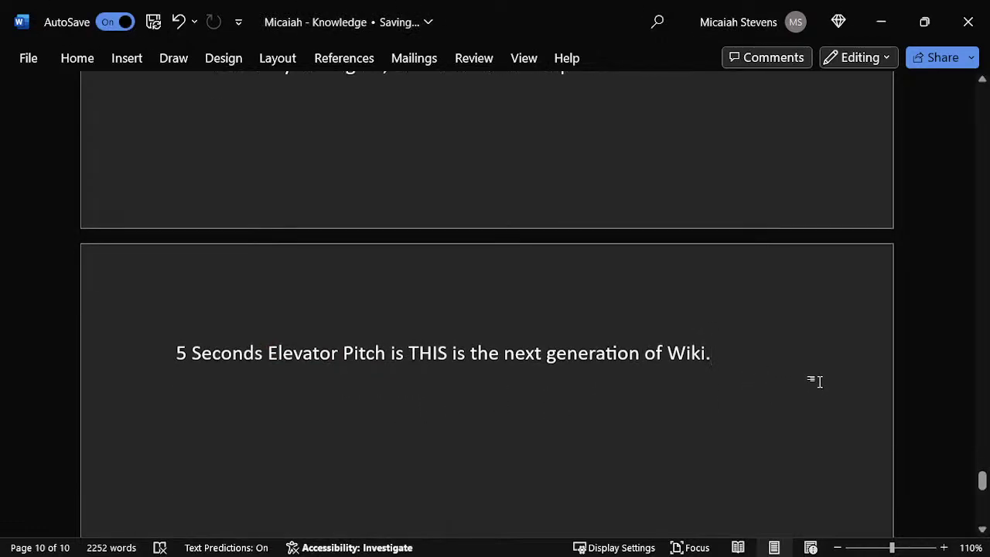
- Add 'Technology. The Knowledge Base.' to the elevator pitch
{"action": "type", "text": "Tehcnolo"}
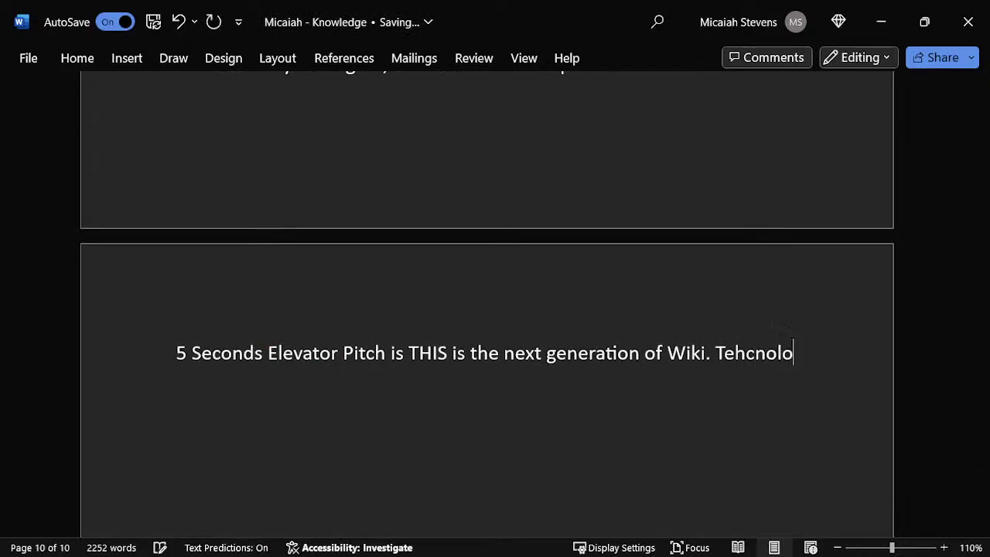
{"action": "key", "text": "BackSpace"}
{"action": "key", "text": "BackSpace"}
{"action": "key", "text": "BackSpace"}
{"action": "key", "text": "BackSpace"}
{"action": "key", "text": "BackSpace"}
{"action": "key", "text": "BackSpace"}
{"action": "type", "text": "chnology."}
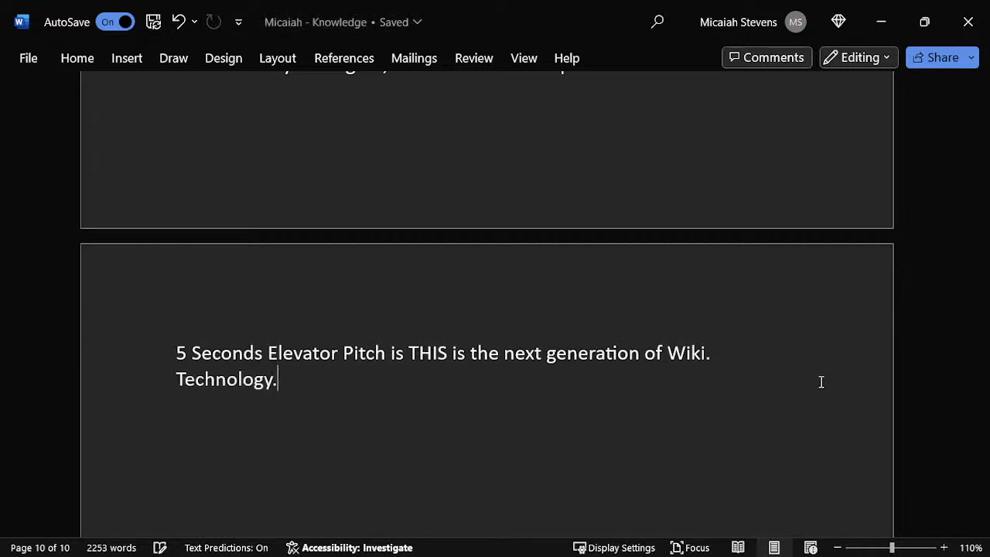
{"action": "type", "text": "  The "}
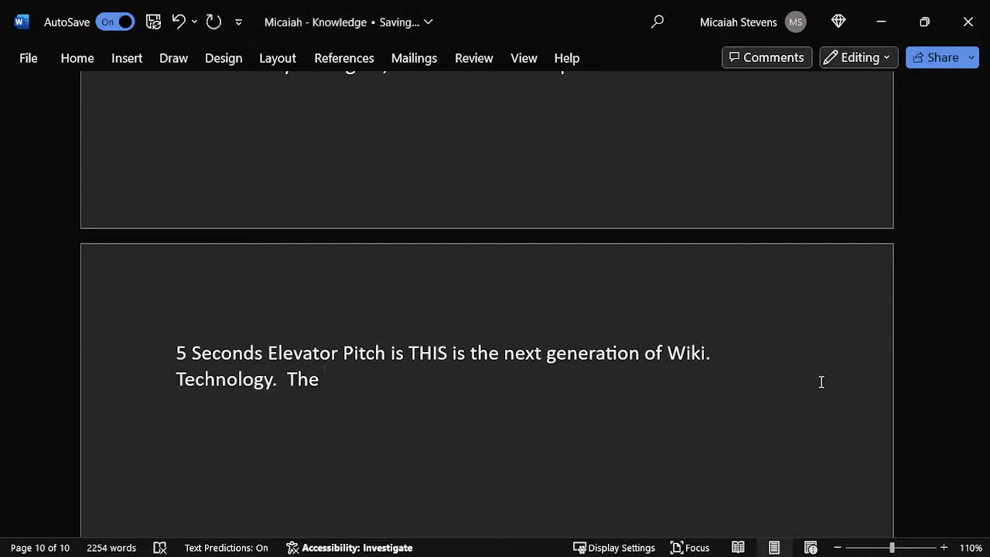
{"action": "type", "text": "Knowledge bas"}
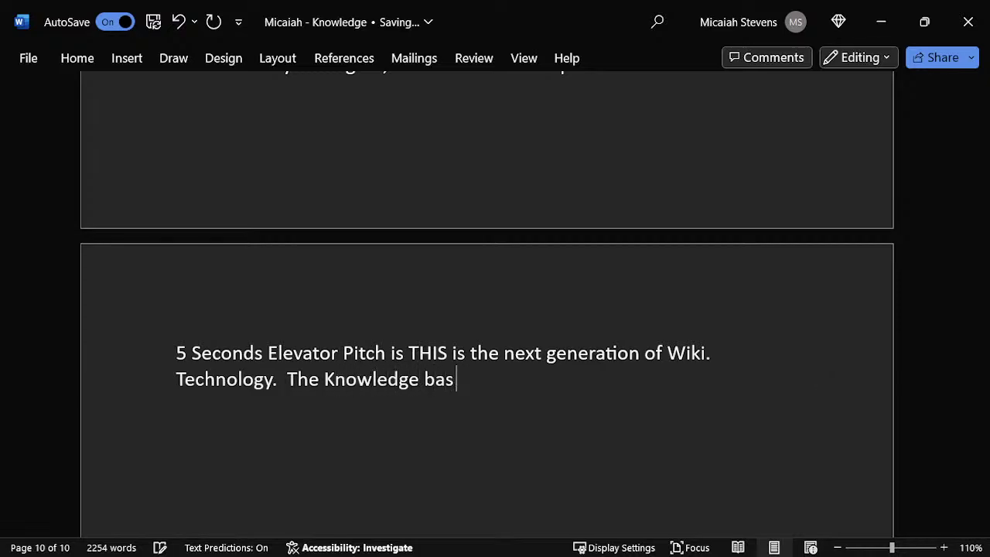
{"action": "key", "text": "BackSpace"}
{"action": "key", "text": "BackSpace"}
{"action": "key", "text": "BackSpace"}
{"action": "type", "text": "Base"}
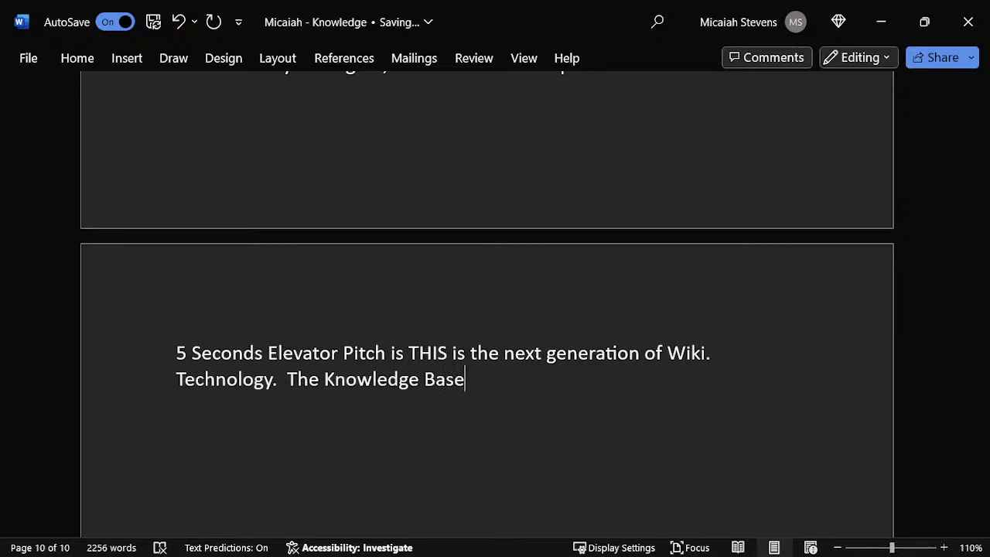
{"action": "left_click", "coordinate": [176, 379]}
{"action": "left_click", "coordinate": [176, 353]}
{"action": "left_click", "coordinate": [176, 379]}
{"action": "left_click", "coordinate": [183, 378]}
{"action": "left_click", "coordinate": [821, 381]}
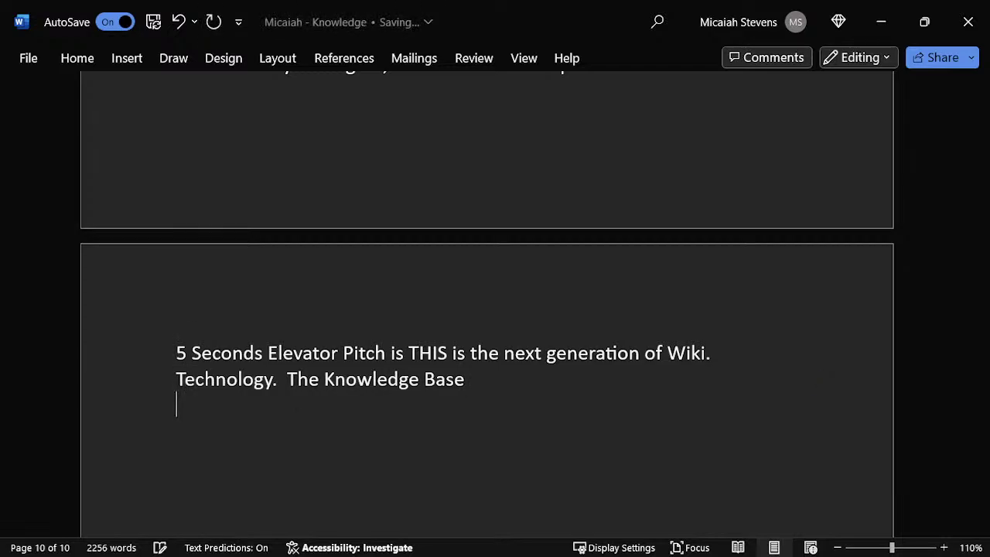
{"action": "type", "text": "."}
{"action": "key", "text": "Up"}
{"action": "key", "text": "Home"}
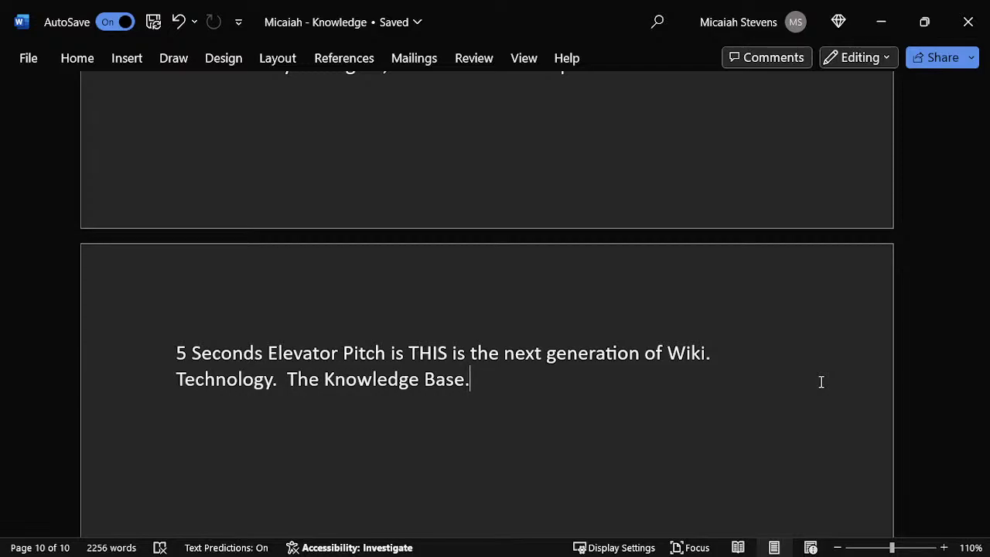
- Add the line '[THIS article needs MASSIVE work] PLEASE help!' and switch to Obsidian
{"action": "key", "text": "Return"}
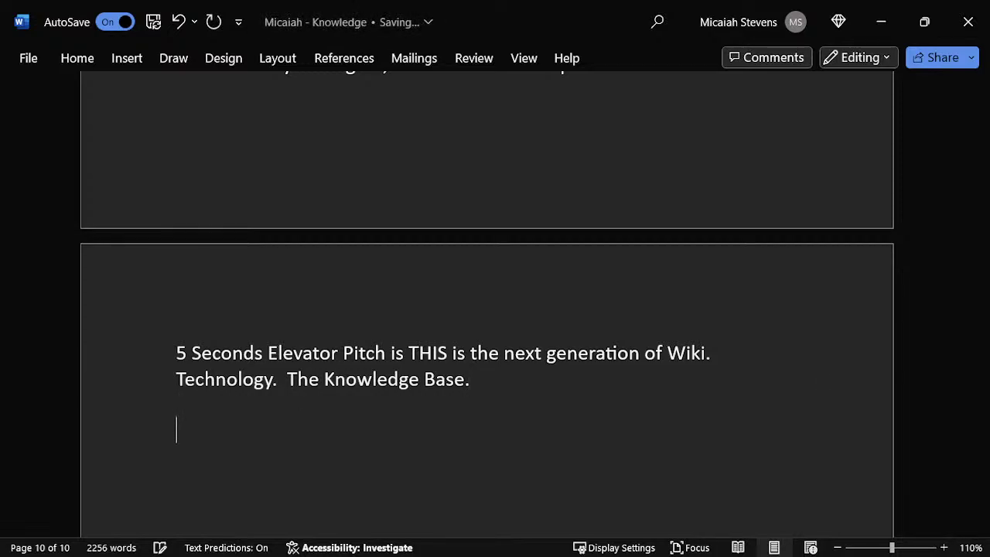
{"action": "type", "text": "[THIS artic"}
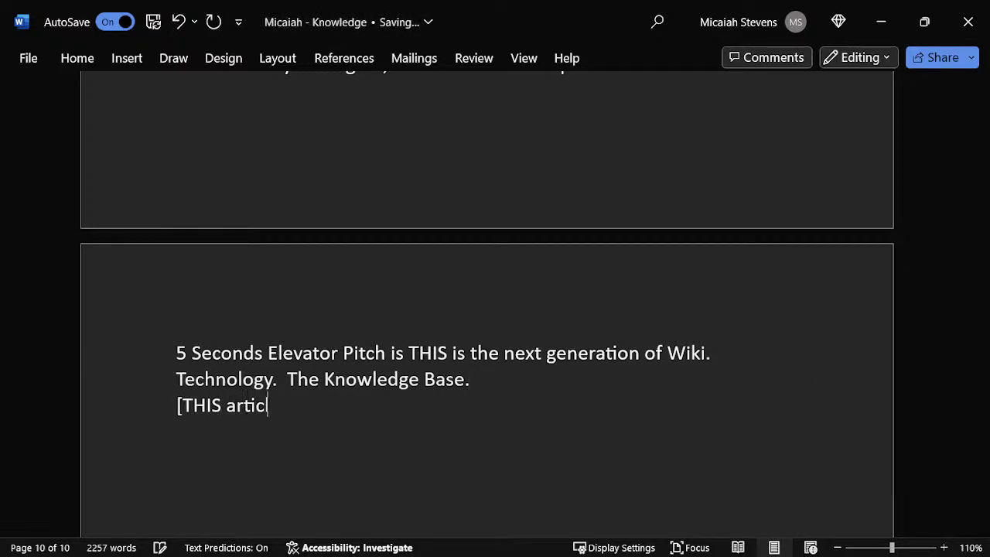
{"action": "type", "text": "le needs MASSIVE work'"}
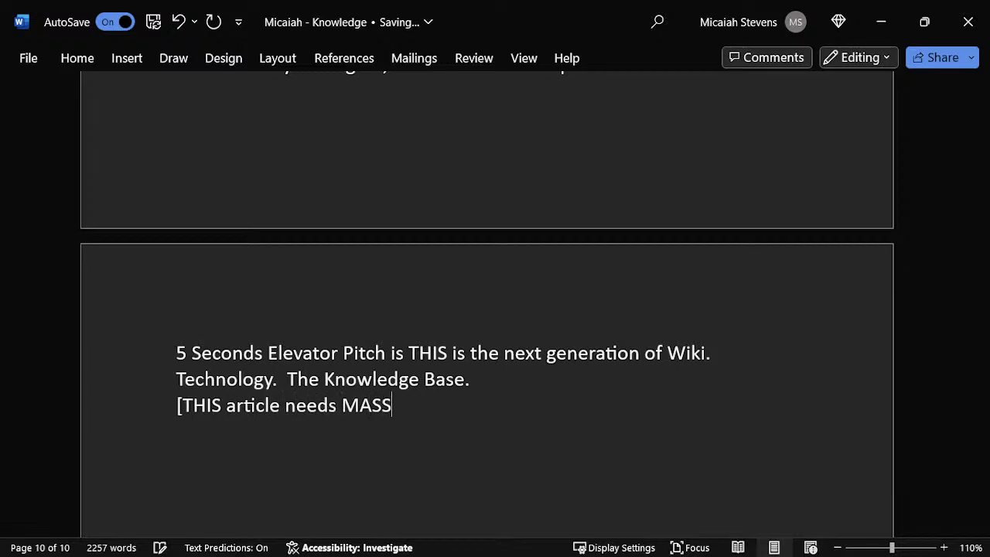
{"action": "key", "text": "BackSpace"}
{"action": "type", "text": "] PLEASE he"}
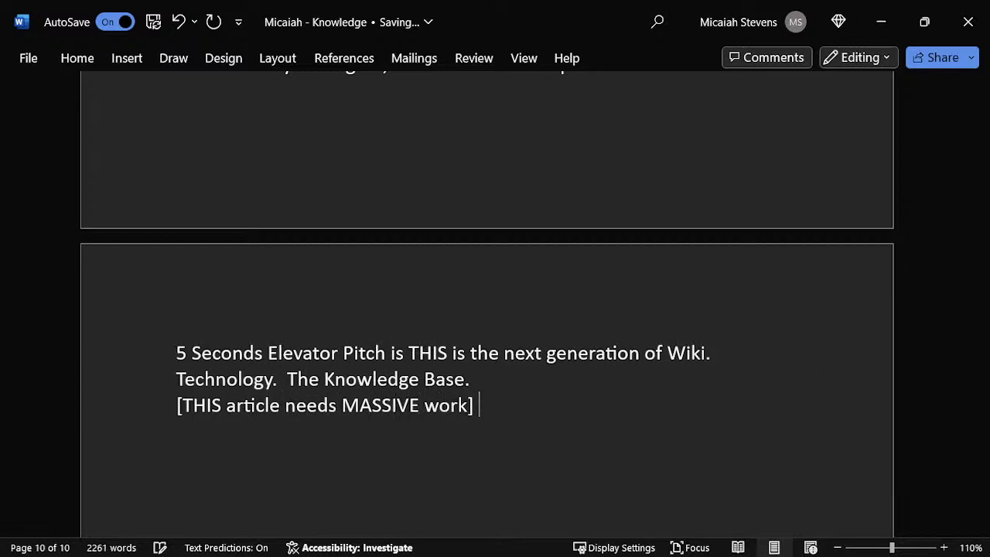
{"action": "type", "text": "lp"}
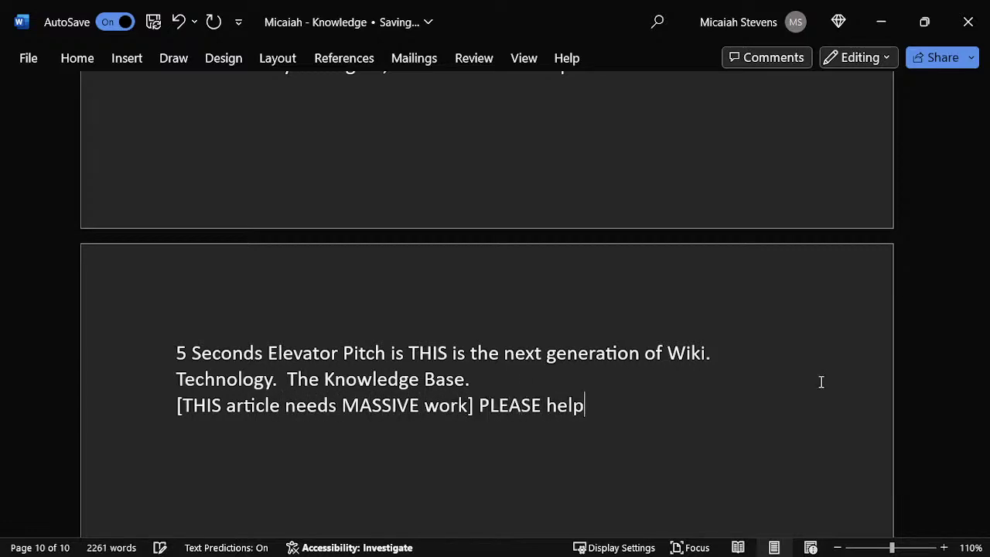
{"action": "key", "text": "BackSpace"}
{"action": "type", "text": "!"}
{"action": "key", "text": "BackSpace"}
{"action": "type", "text": "p!"}
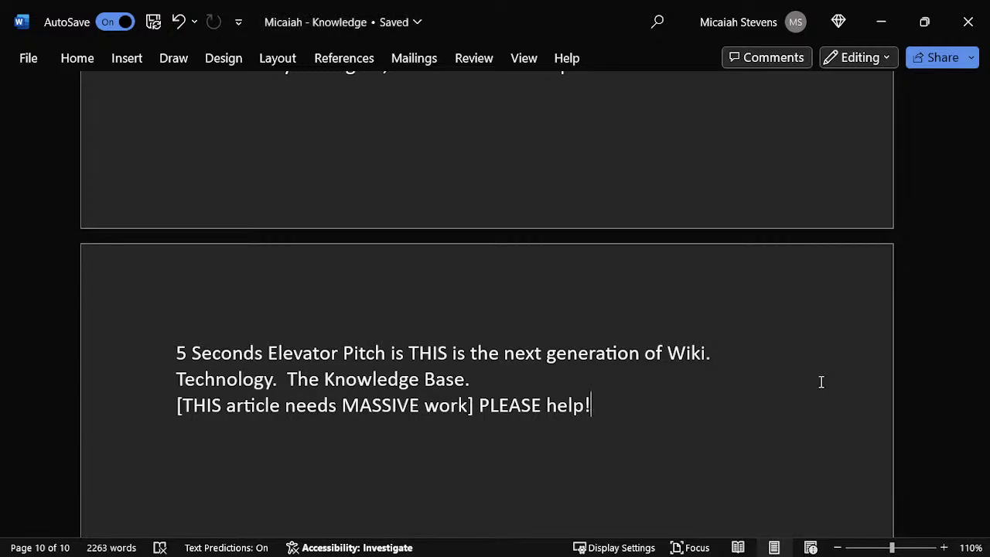
{"action": "key", "text": "alt+Tab"}
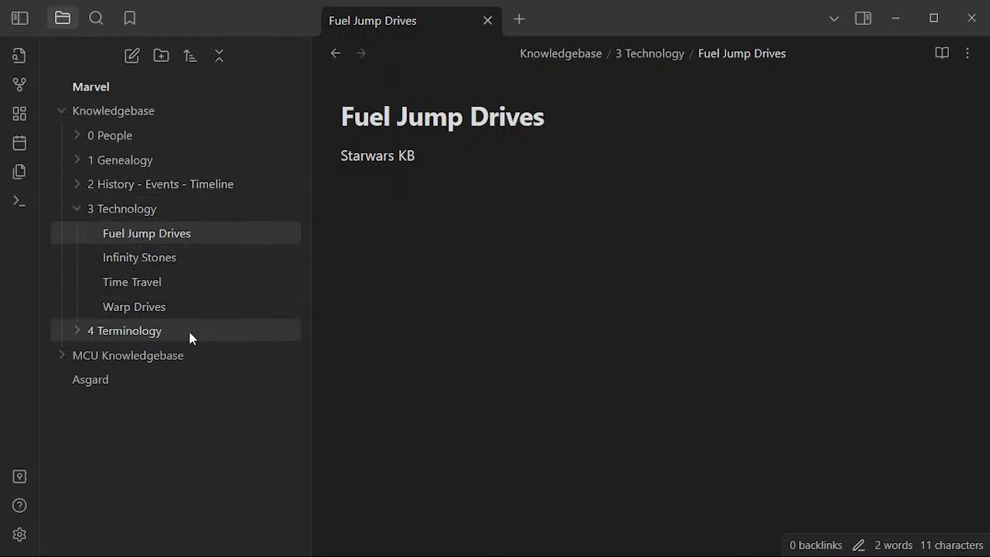
- Correct the misspelling 'Inifinty' to 'Infinity' in the Time Travel note
{"action": "left_click", "coordinate": [180, 258]}
{"action": "left_click", "coordinate": [182, 284]}
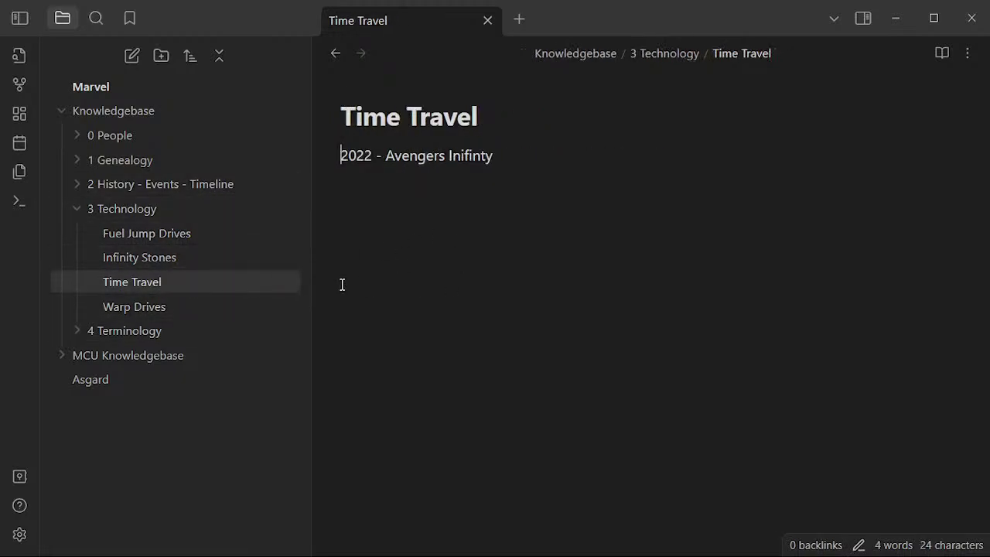
{"action": "right_click", "coordinate": [474, 155]}
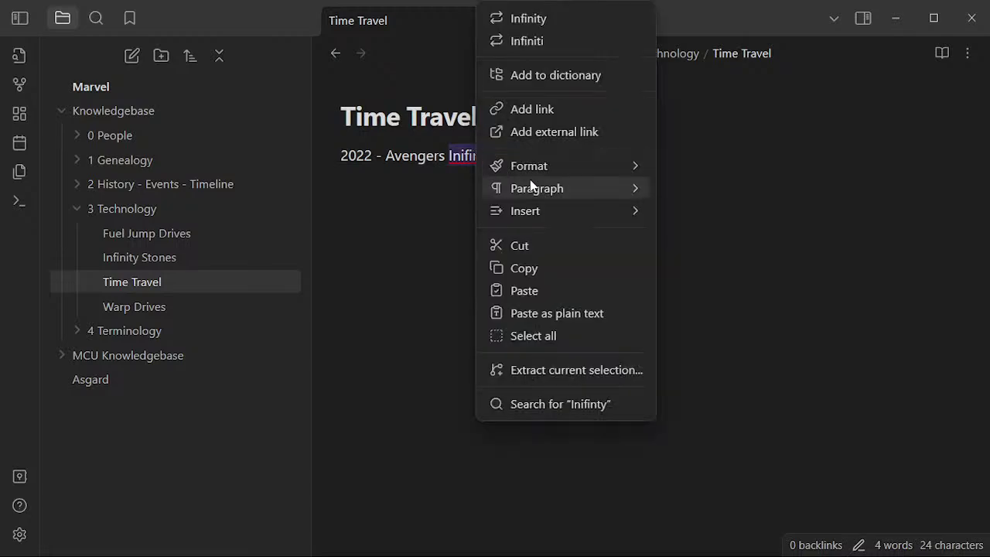
{"action": "left_click", "coordinate": [557, 22]}
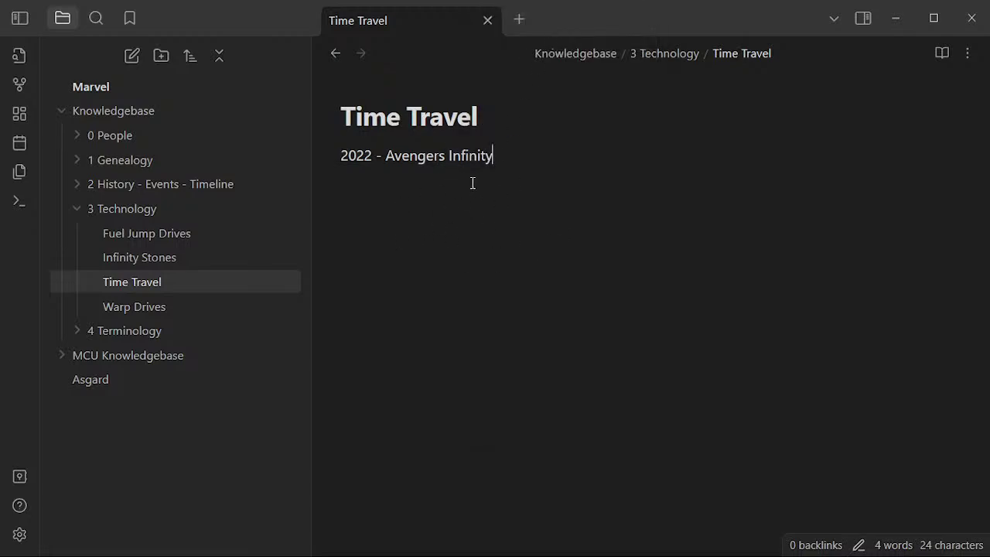
- End the Infinity Stones note with '??' after 'created by the ONE above all', then open Fuel Jump Drives
{"action": "left_click", "coordinate": [198, 309]}
{"action": "left_click", "coordinate": [179, 265]}
{"action": "left_click", "coordinate": [176, 309]}
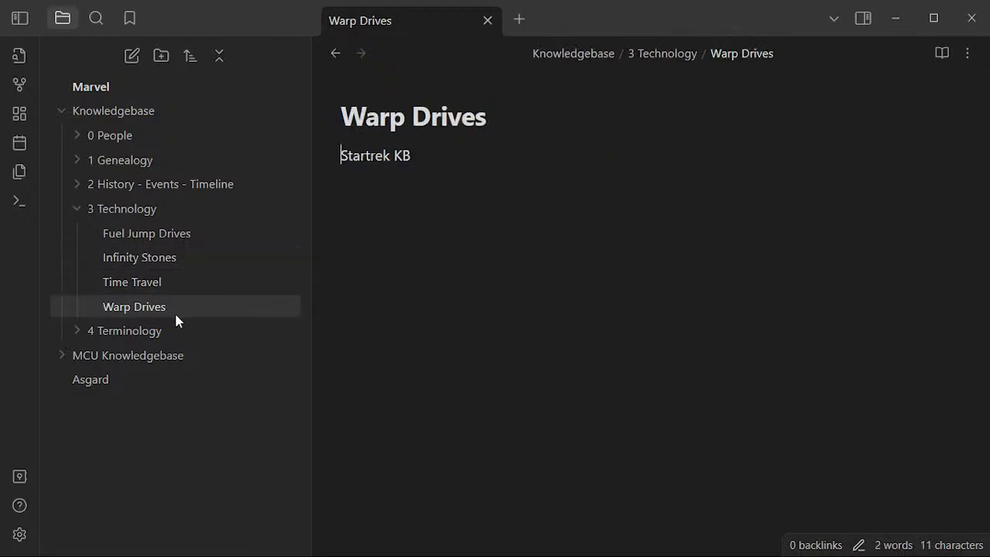
{"action": "left_click", "coordinate": [182, 257]}
{"action": "left_click", "coordinate": [183, 285]}
{"action": "left_click", "coordinate": [184, 313]}
{"action": "left_click", "coordinate": [192, 267]}
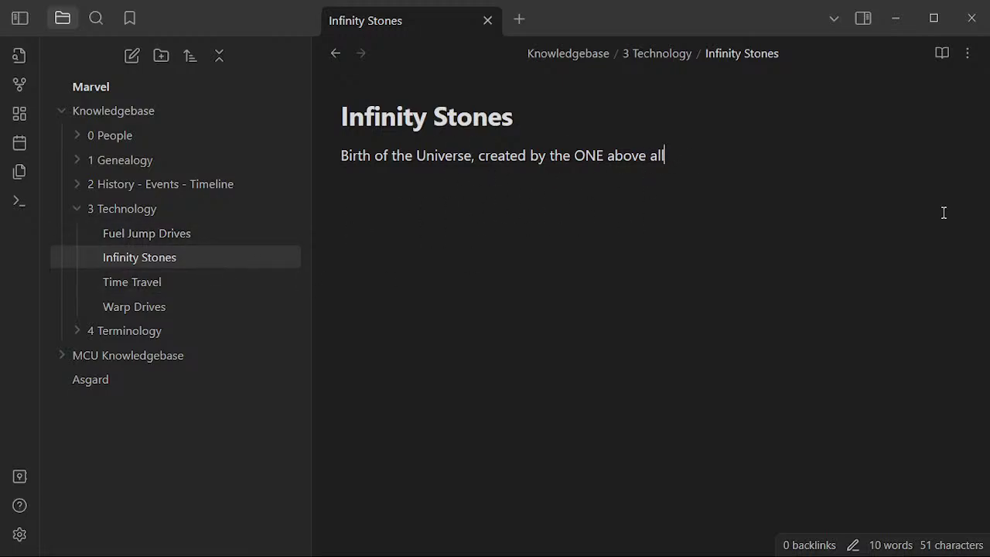
{"action": "type", "text": "??"}
{"action": "left_click", "coordinate": [225, 235]}
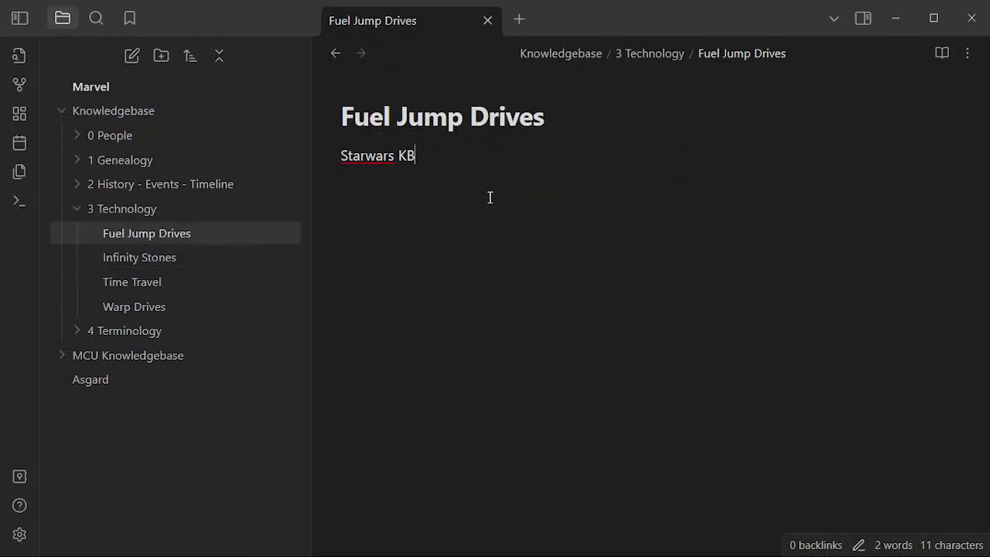
- Add an 'OMG Fuel' line below Starwars KB in the Fuel Jump Drives note
{"action": "key", "text": "Return"}
{"action": "key", "text": "Return"}
{"action": "type", "text": "OMG Fuel"}
{"action": "key", "text": "Return"}
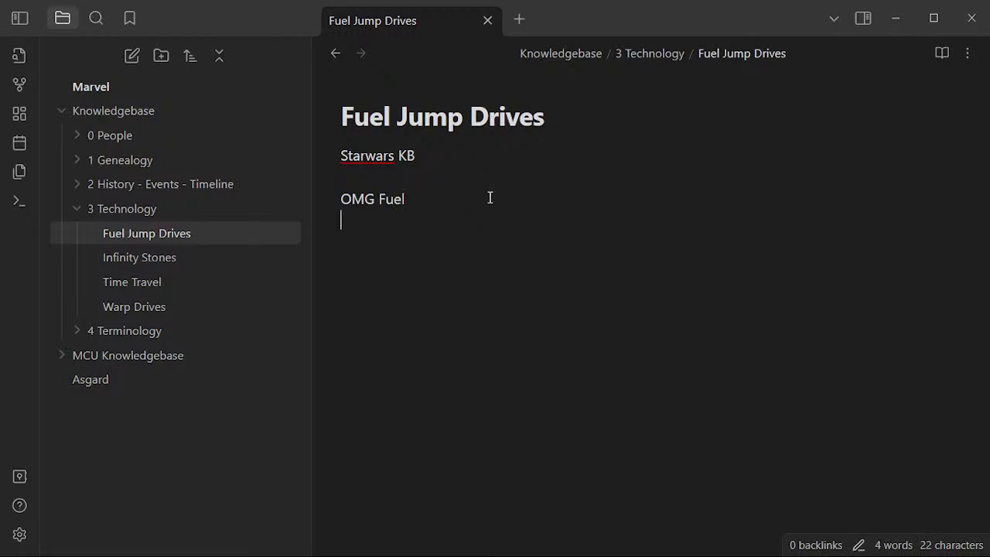
{"action": "key", "text": "BackSpace"}
- Write the paragraph about Bespin Gas and Cloud City ending 'primary soure of BLAH.'
{"action": "key", "text": "Return"}
{"action": "key", "text": "Return"}
{"action": "type", "text": "I guess I only have m"}
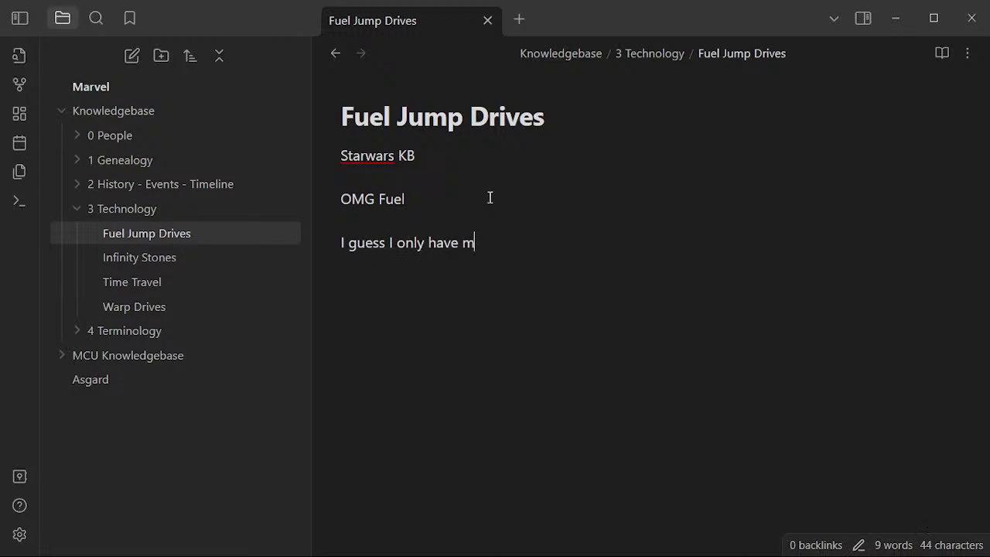
{"action": "type", "text": "yself to blame. "}
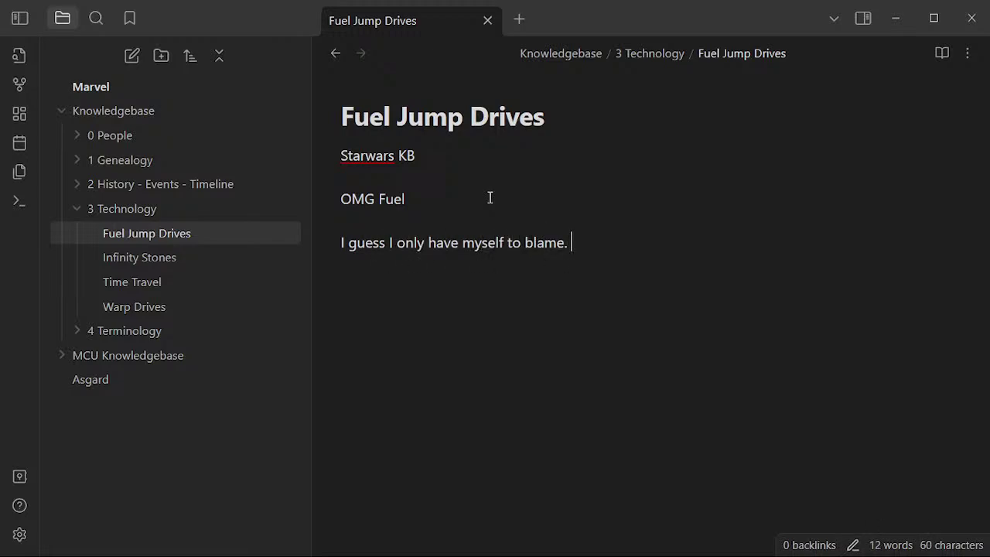
{"action": "type", "text": " As I am like H"}
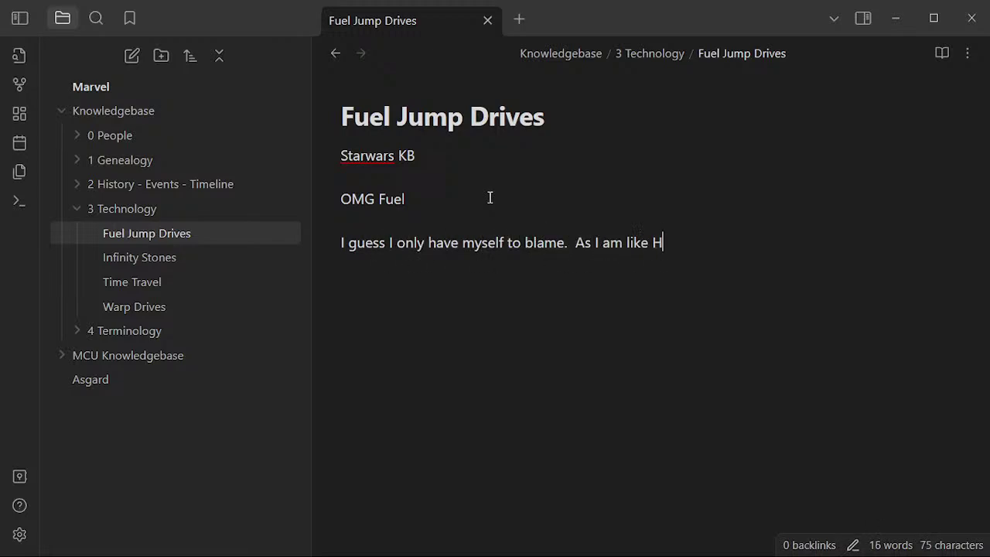
{"action": "type", "text": "UH Besp"}
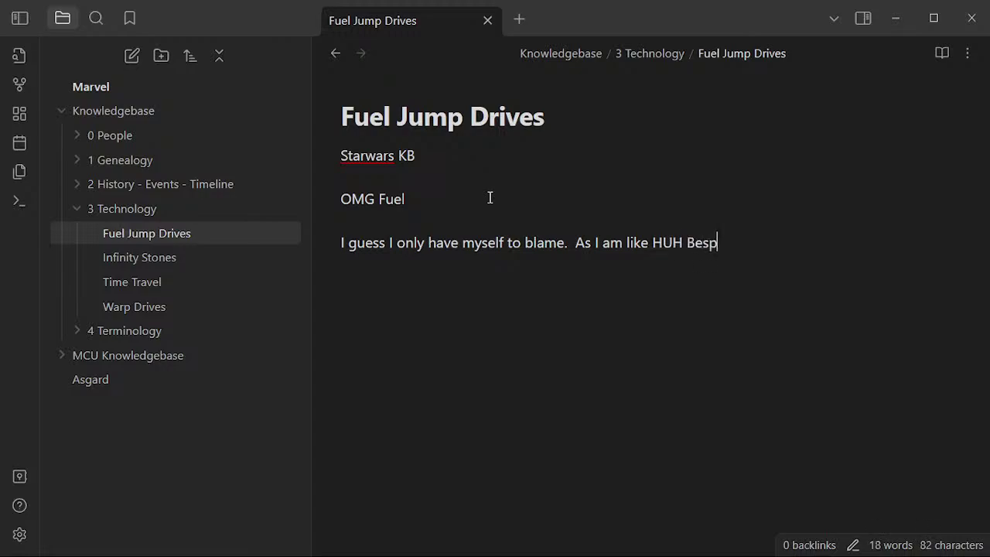
{"action": "type", "text": "in Gas, Cloud City "}
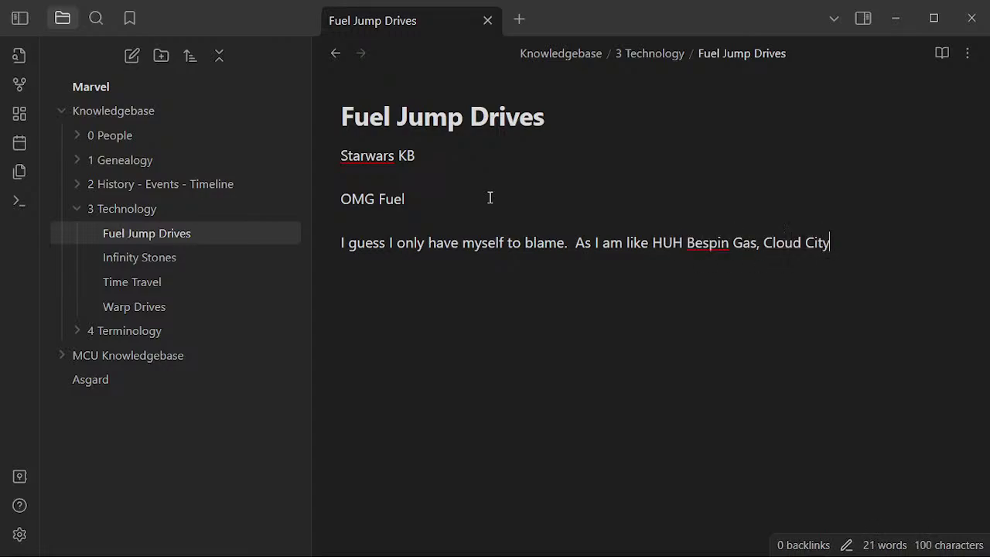
{"action": "type", "text": "THIS all "}
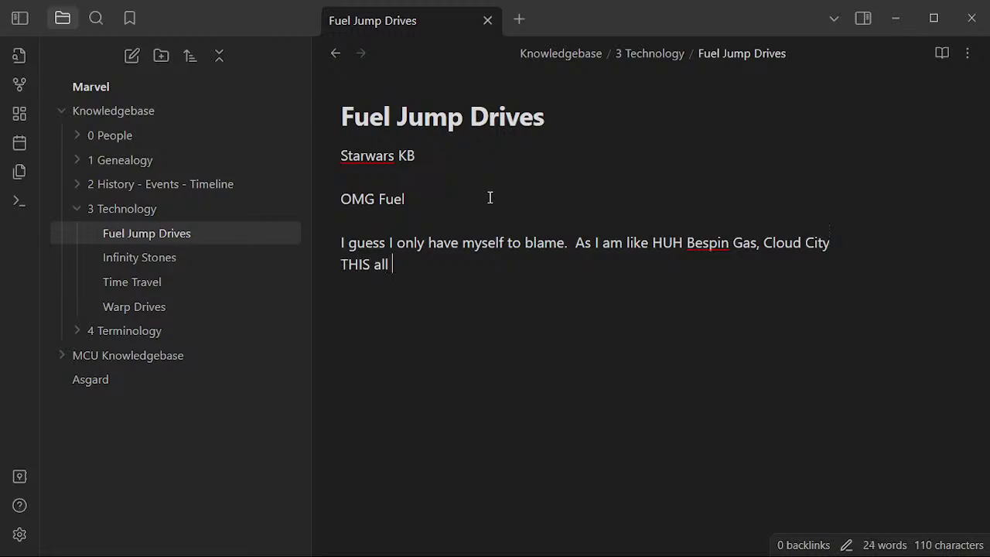
{"action": "type", "text": "leads to FUEL "}
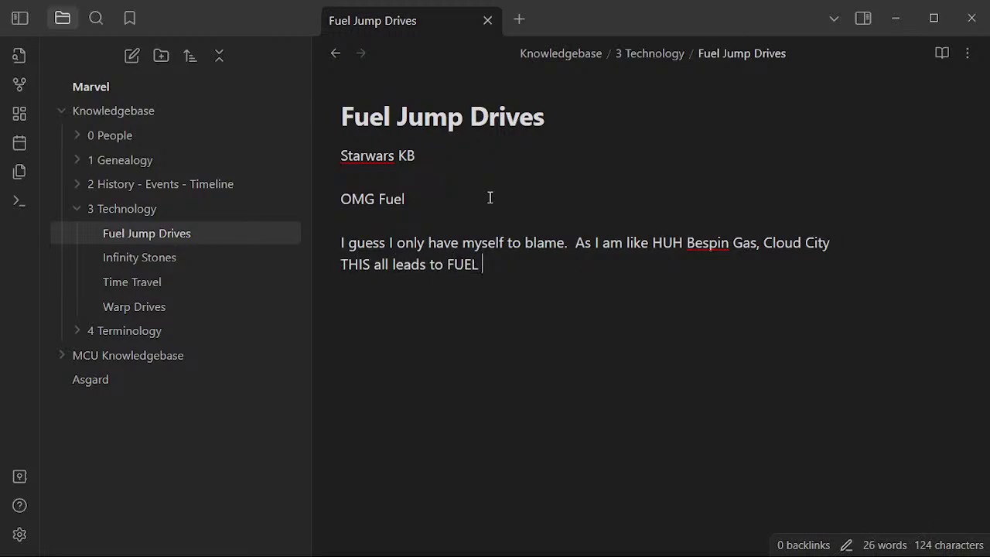
{"action": "type", "text": "as the"}
{"action": "type", "text": "imary"}
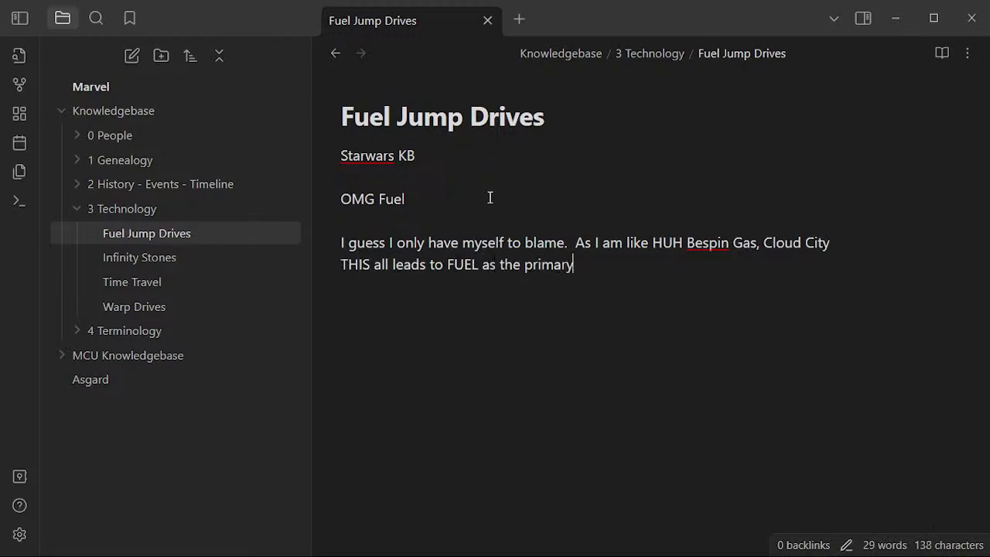
{"action": "type", "text": " soure of BLAH."}
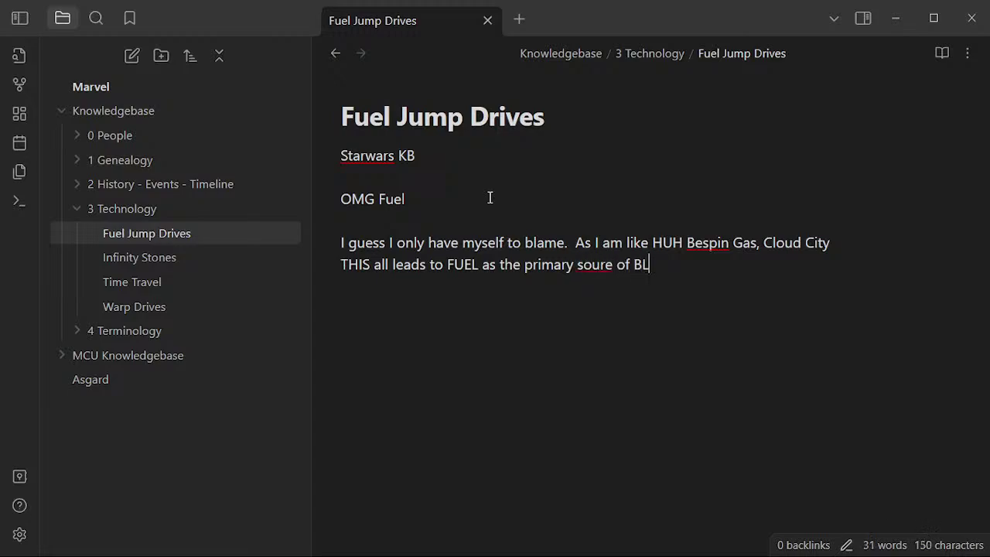
{"action": "key", "text": "Return"}
{"action": "key", "text": "Return"}
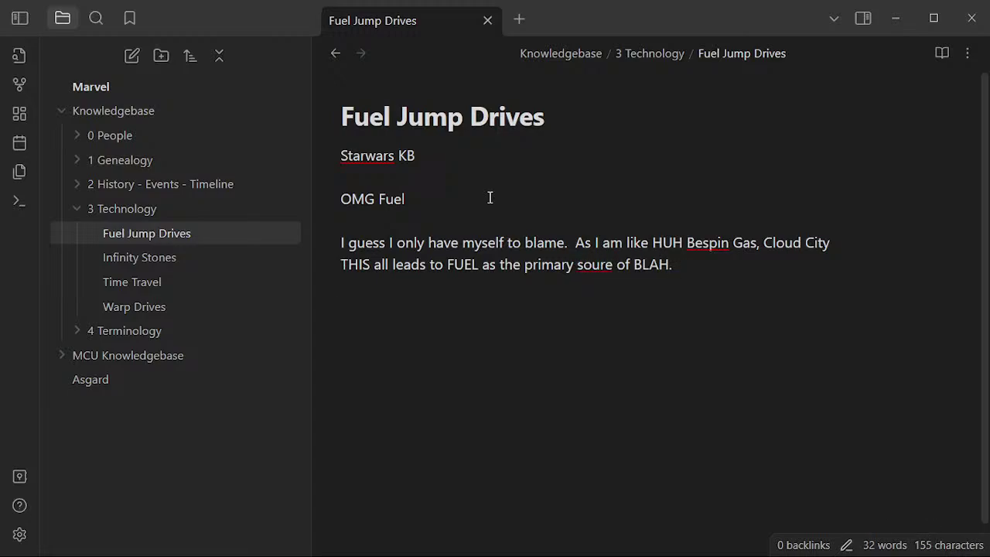
{"action": "key", "text": "alt+Tab"}
{"action": "key", "text": "alt+Tab"}
{"action": "key", "text": "alt+Tab"}
{"action": "key", "text": "alt+Tab"}
{"action": "key", "text": "alt+Tab"}
{"action": "key", "text": "alt+Tab"}
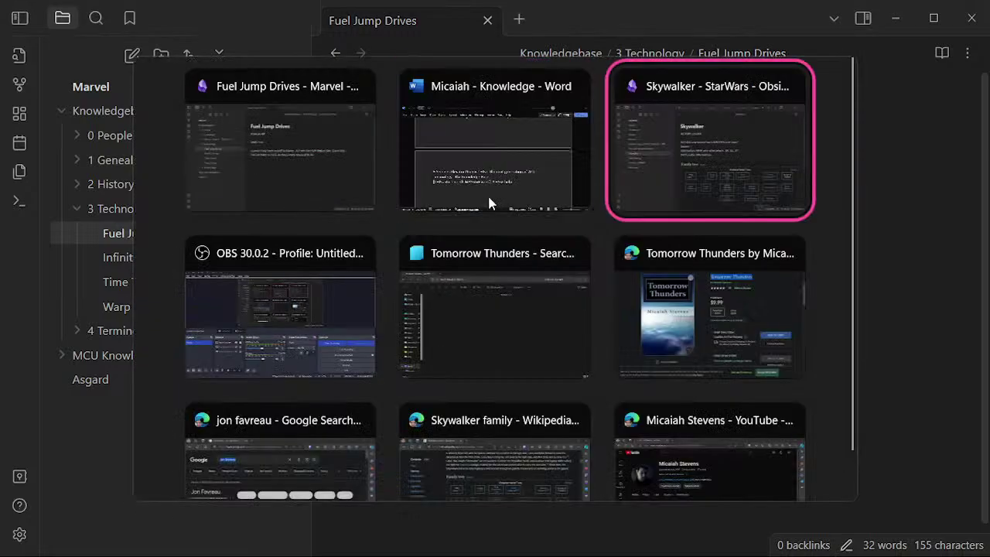
- Switch to the StarWars vault and open the _Mortis note in the Mortis folder
{"action": "key", "text": "alt+Tab"}
{"action": "key", "text": "alt+Tab"}
{"action": "key", "text": "alt+Tab"}
{"action": "key", "text": "alt+Tab"}
{"action": "key", "text": "alt+Tab"}
{"action": "key", "text": "alt+Tab"}
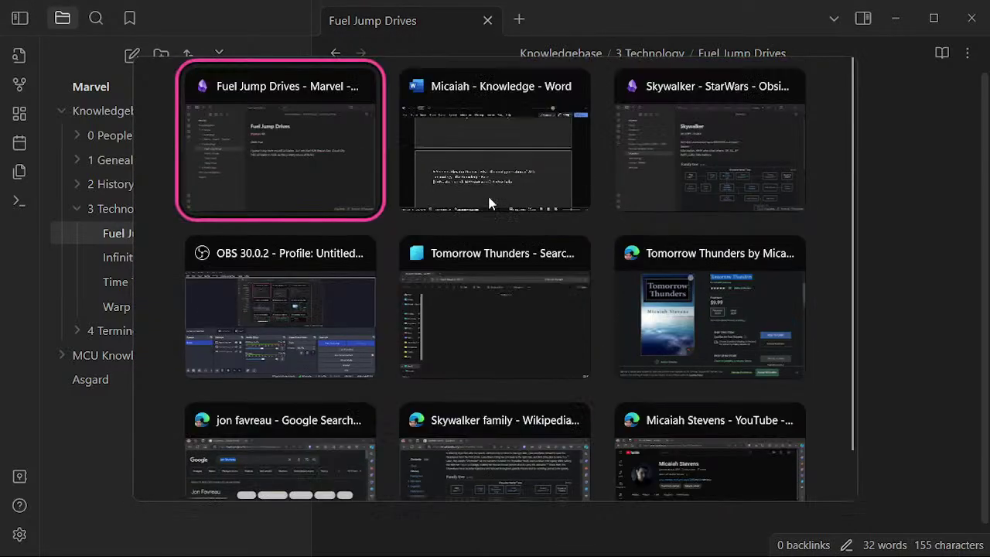
{"action": "key", "text": "alt+Tab"}
{"action": "key", "text": "alt+Tab"}
{"action": "key", "text": "alt+Tab"}
{"action": "key", "text": "alt+Tab"}
{"action": "key", "text": "alt+Tab"}
{"action": "key", "text": "alt+Tab"}
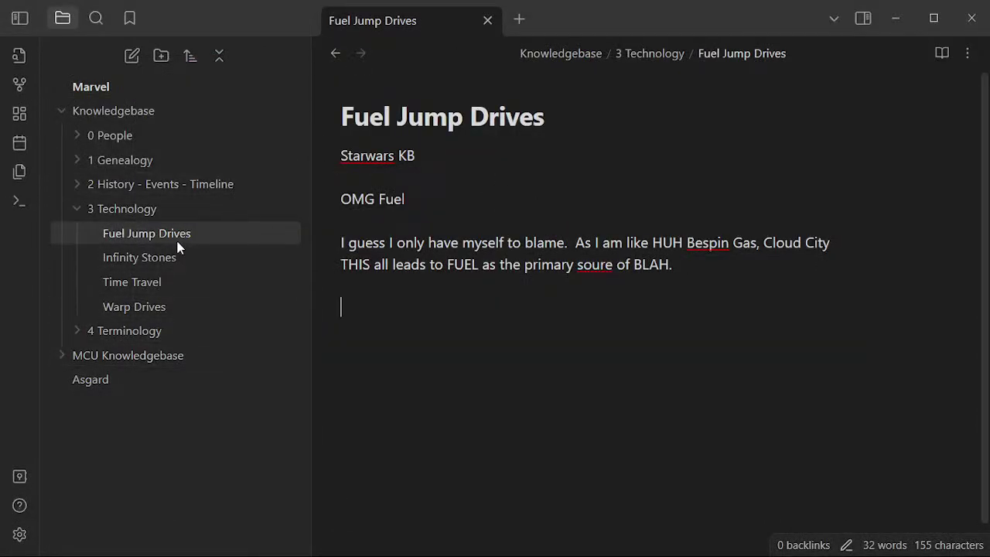
{"action": "left_click", "coordinate": [80, 211]}
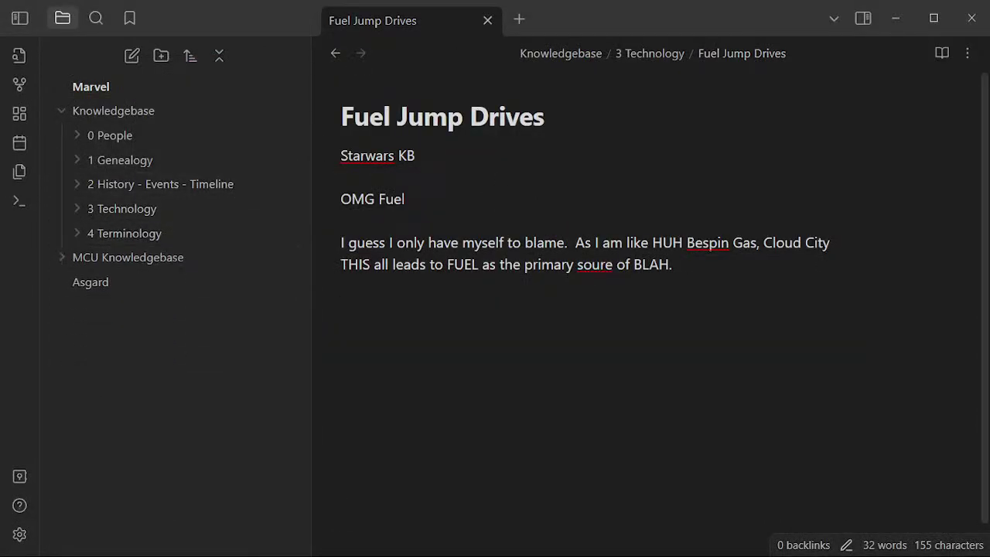
{"action": "mouse_move", "coordinate": [376, 541]}
{"action": "mouse_move", "coordinate": [555, 537]}
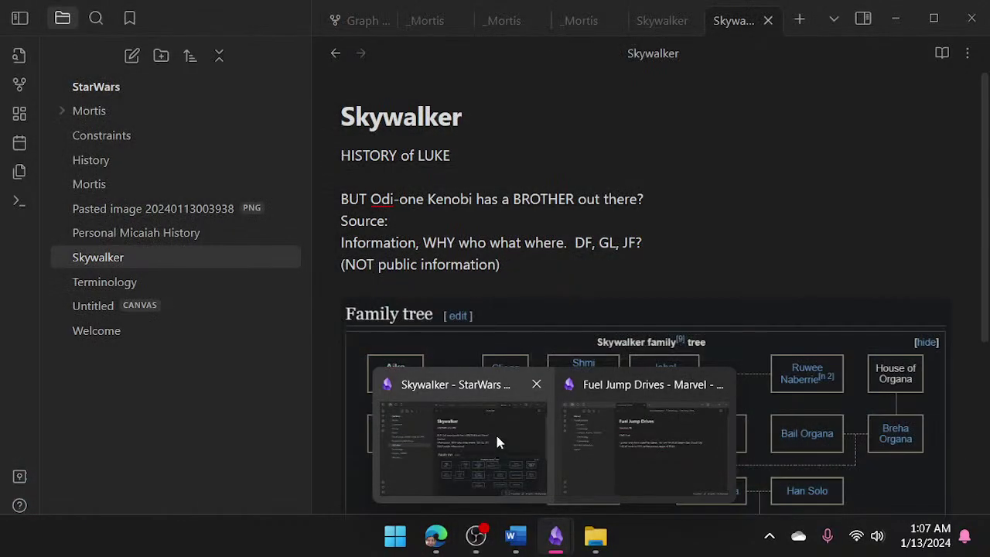
{"action": "left_click", "coordinate": [497, 438]}
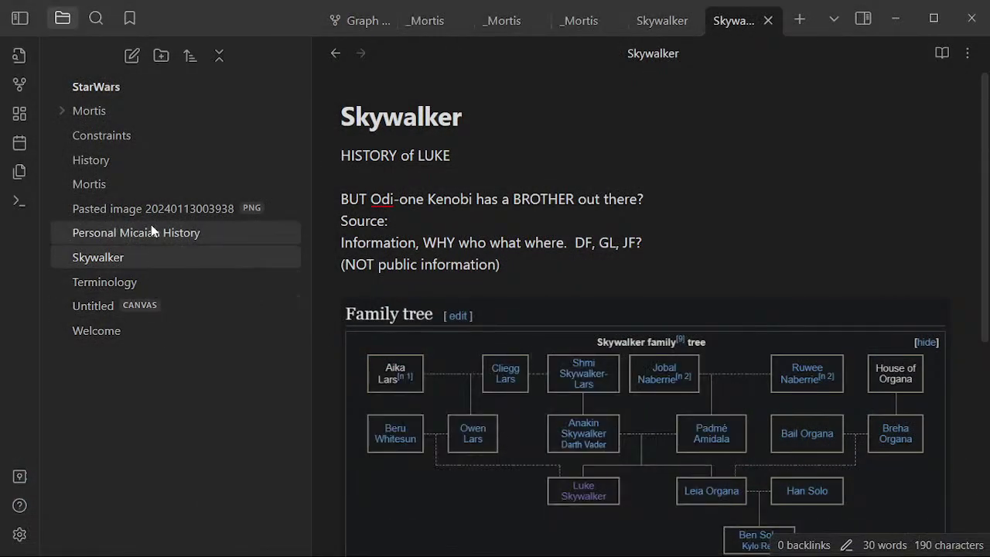
{"action": "left_click", "coordinate": [147, 183]}
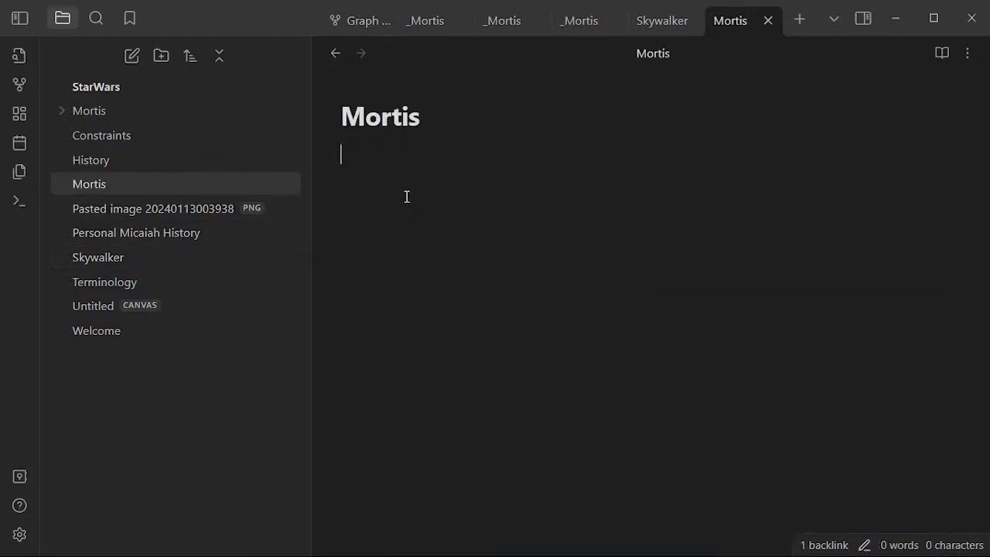
{"action": "left_click", "coordinate": [150, 116]}
{"action": "left_click", "coordinate": [160, 237]}
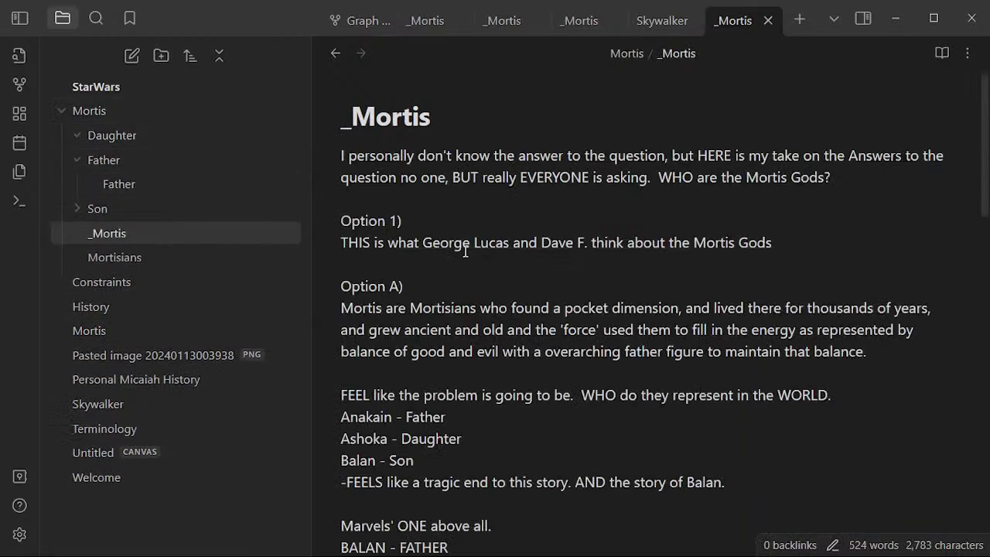
- Append 'WHAT is the Tmple Guards relationship to ALL of this?' at the note's end
{"action": "key", "text": "ctrl+End"}
{"action": "key", "text": "Return"}
{"action": "key", "text": "Return"}
{"action": "key", "text": "Return"}
{"action": "key", "text": "Return"}
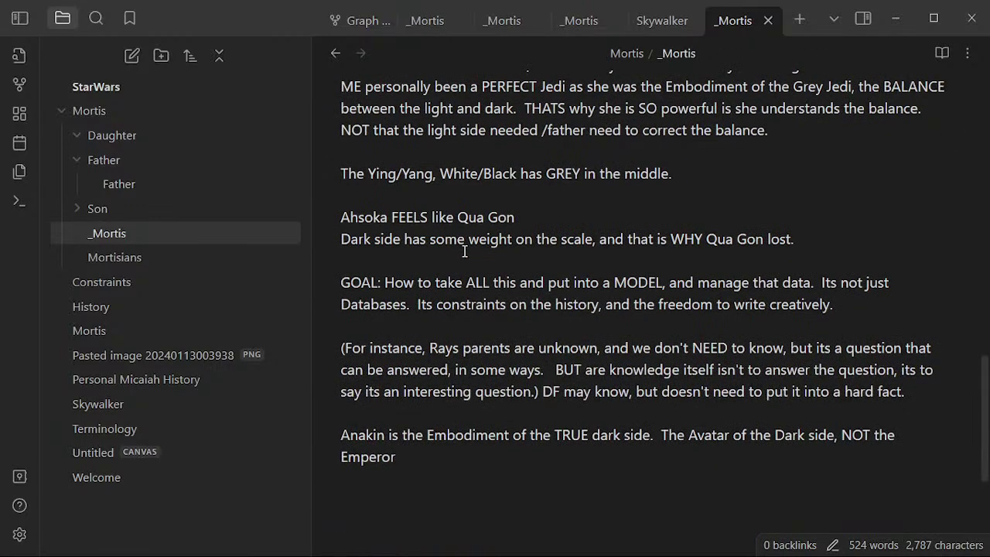
{"action": "type", "text": "WHAT "}
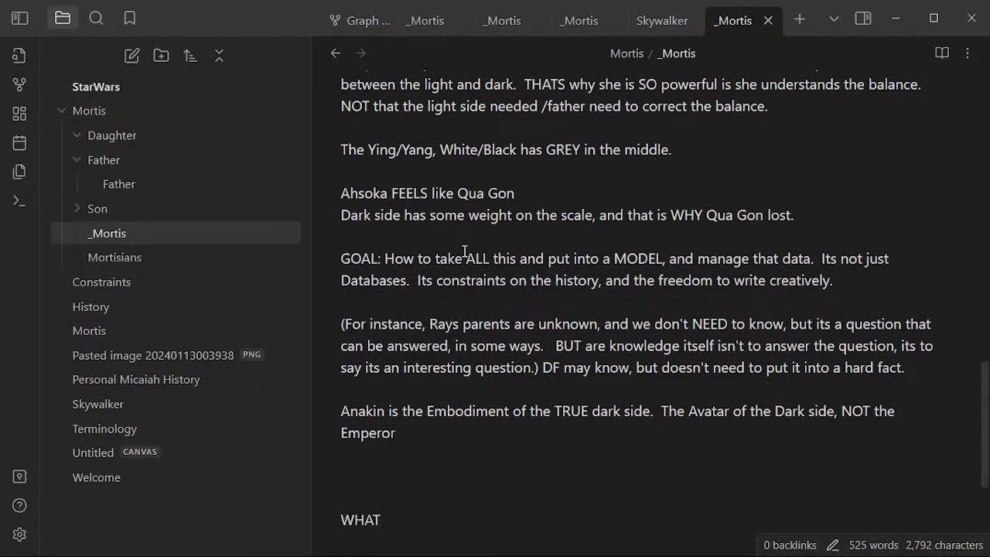
{"action": "type", "text": "is the Tmp"}
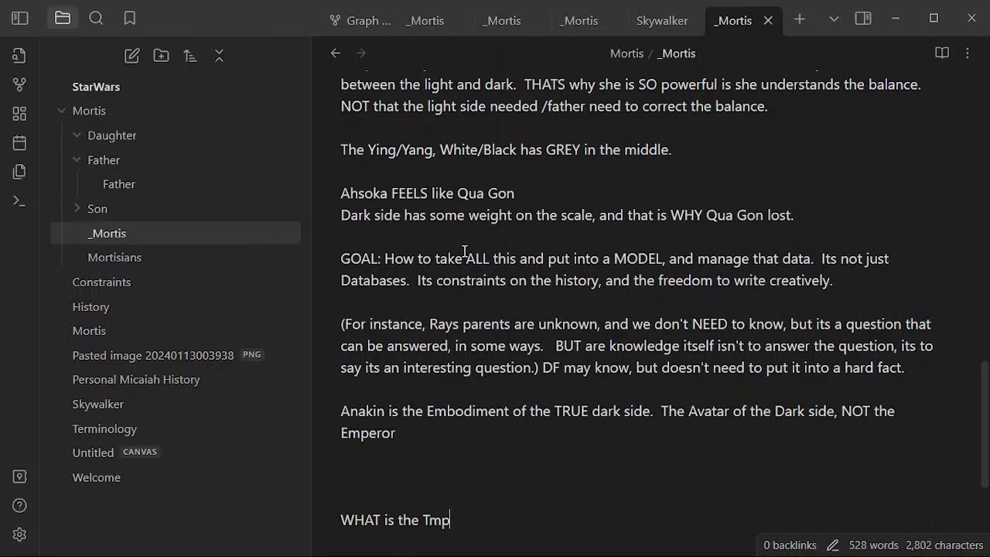
{"action": "type", "text": "le Guards relat"}
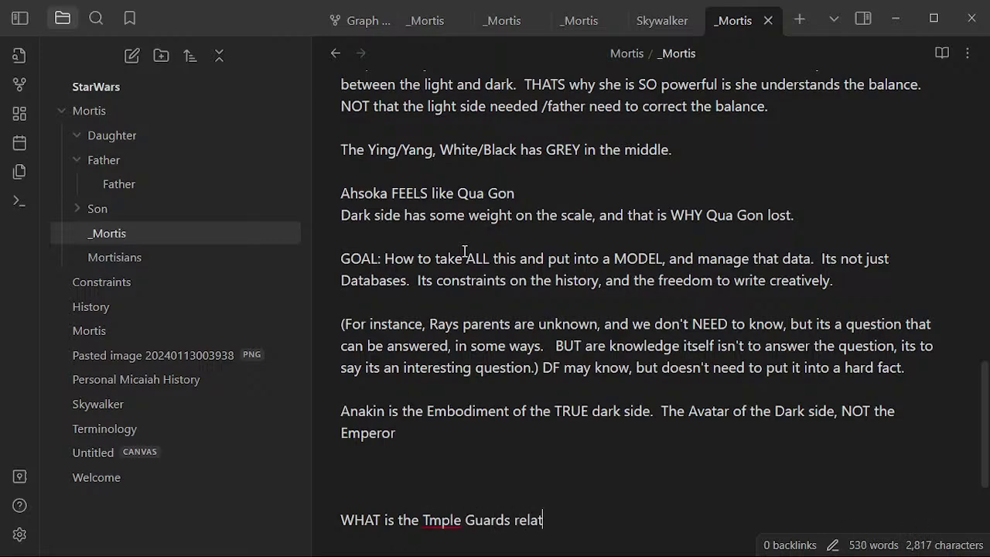
{"action": "type", "text": "ionship to AL"}
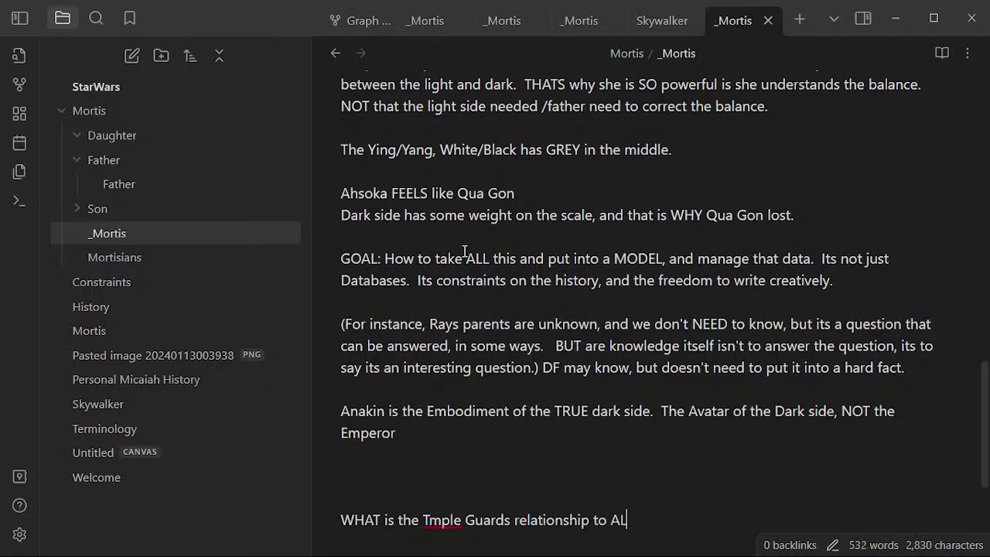
{"action": "type", "text": "L of this.?"}
{"action": "key", "text": "BackSpace"}
{"action": "key", "text": "BackSpace"}
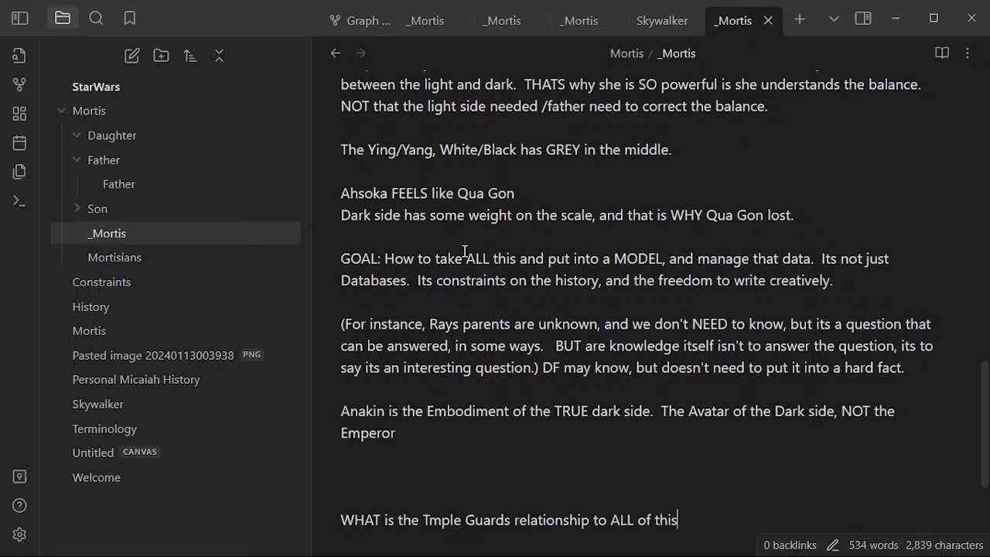
{"action": "type", "text": "?"}
{"action": "key", "text": "Return"}
{"action": "key", "text": "BackSpace"}
- Launch Microsoft Edge and go to google.com
{"action": "key", "text": "super"}
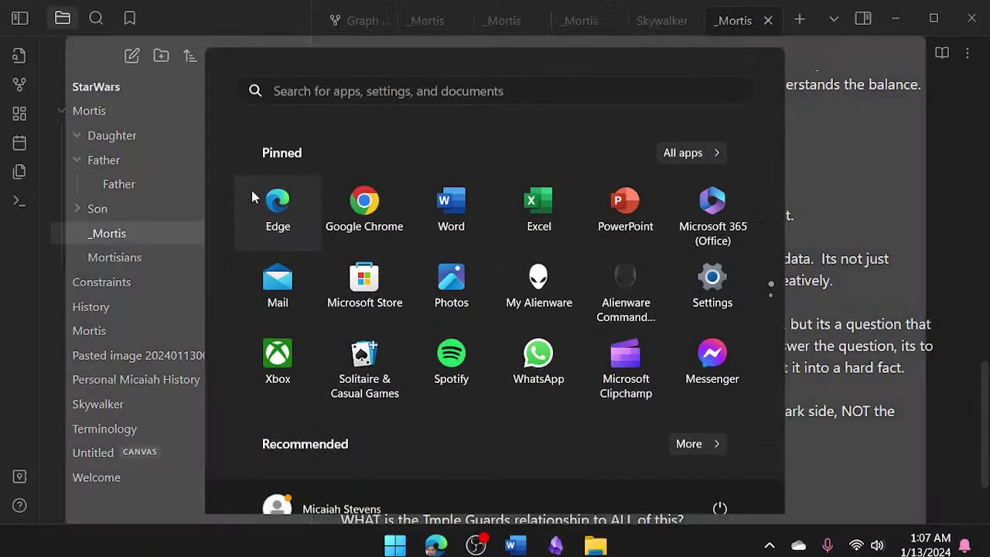
{"action": "left_click", "coordinate": [249, 194]}
{"action": "left_click", "coordinate": [395, 61]}
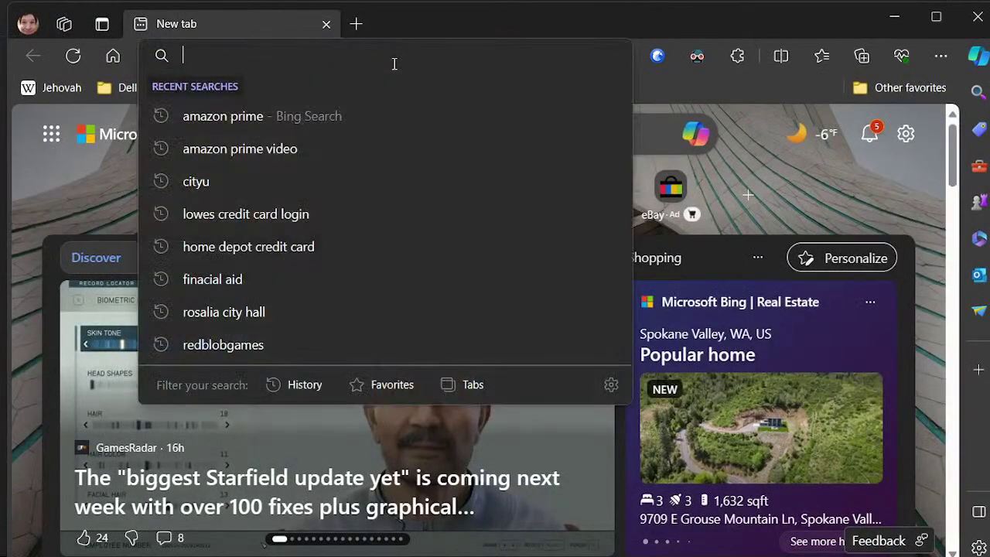
{"action": "type", "text": "google.com"}
{"action": "key", "text": "Return"}
- Search Google for 'star wars rogue one tmeple guards'
{"action": "type", "text": "stars"}
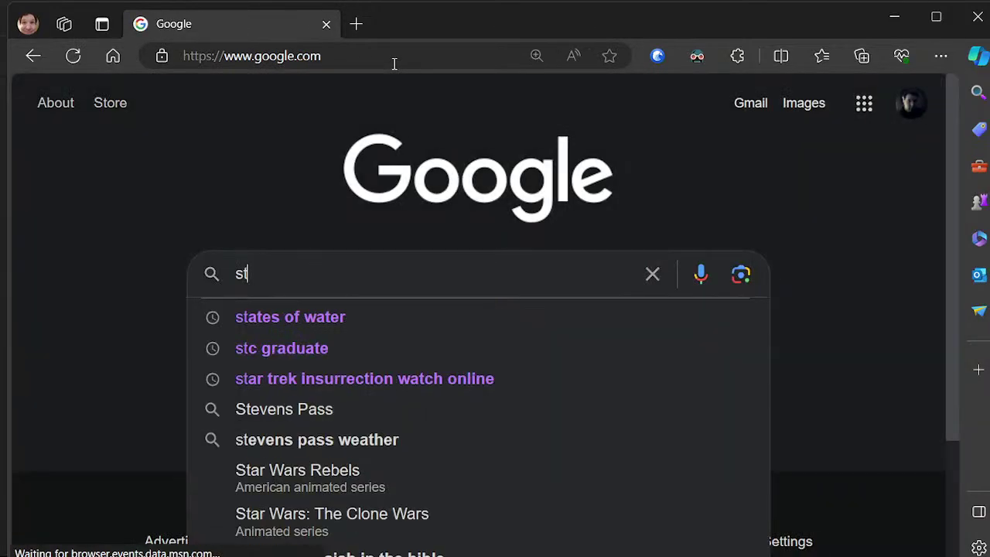
{"action": "key", "text": "BackSpace"}
{"action": "key", "text": "BackSpace"}
{"action": "type", "text": "wars "}
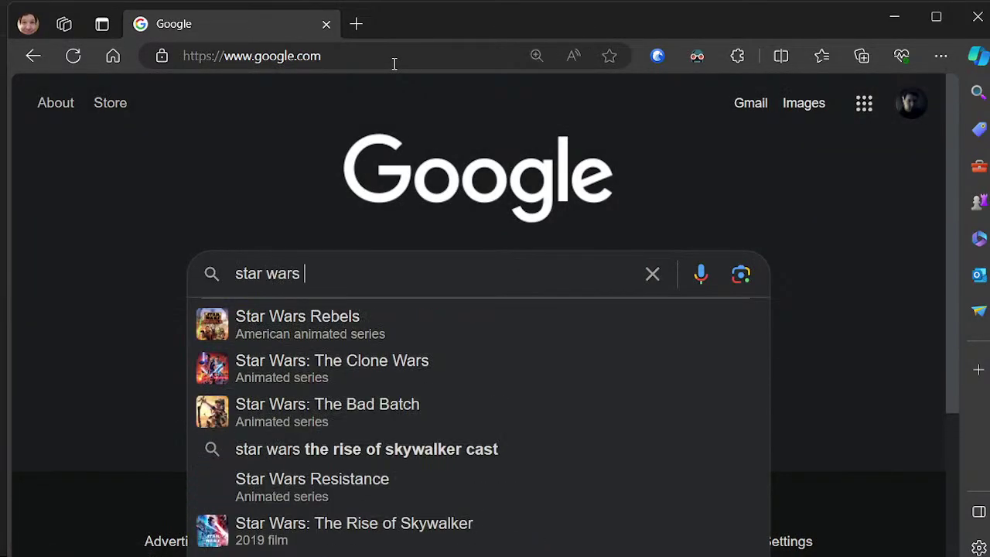
{"action": "type", "text": "episode 7 temple"}
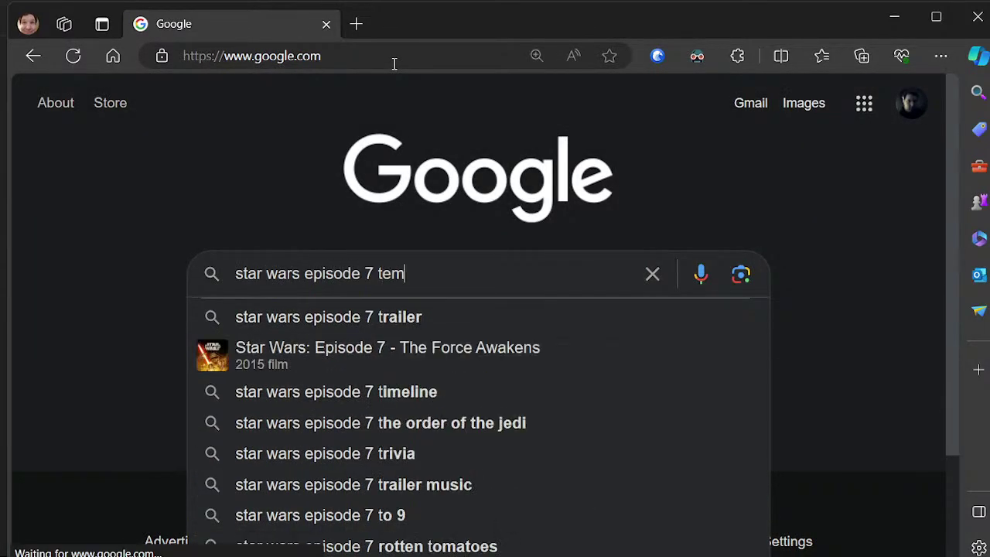
{"action": "key", "text": "BackSpace"}
{"action": "key", "text": "BackSpace"}
{"action": "key", "text": "BackSpace"}
{"action": "key", "text": "BackSpace"}
{"action": "key", "text": "BackSpace"}
{"action": "key", "text": "BackSpace"}
{"action": "key", "text": "BackSpace"}
{"action": "key", "text": "BackSpace"}
{"action": "key", "text": "BackSpace"}
{"action": "key", "text": "BackSpace"}
{"action": "key", "text": "BackSpace"}
{"action": "key", "text": "BackSpace"}
{"action": "key", "text": "BackSpace"}
{"action": "key", "text": "BackSpace"}
{"action": "key", "text": "BackSpace"}
{"action": "key", "text": "BackSpace"}
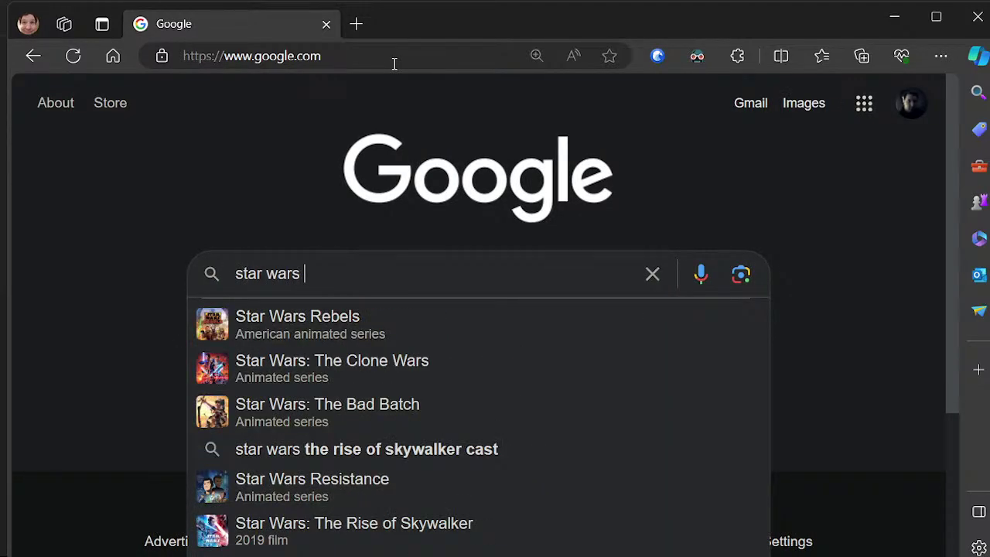
{"action": "type", "text": "rogue one tme"}
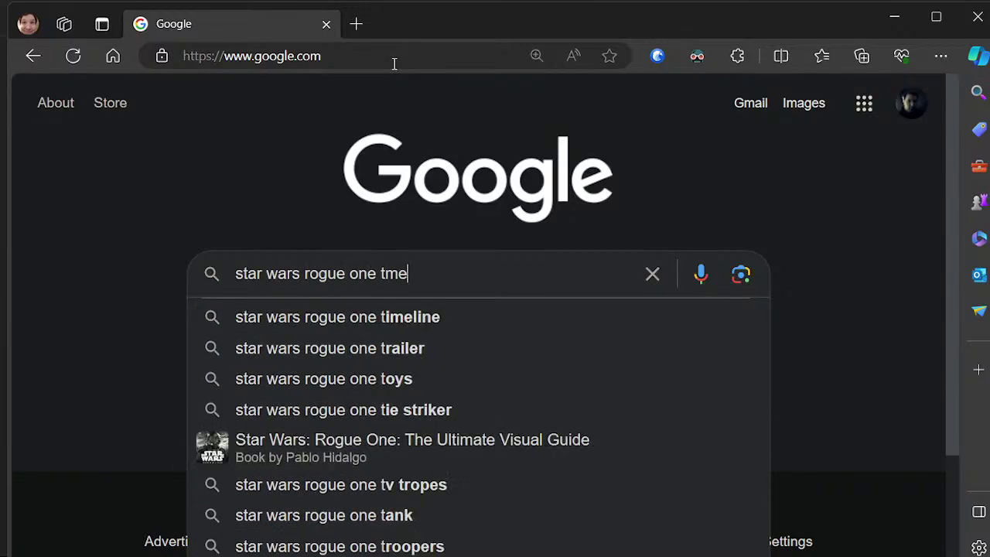
{"action": "type", "text": "ple guar"}
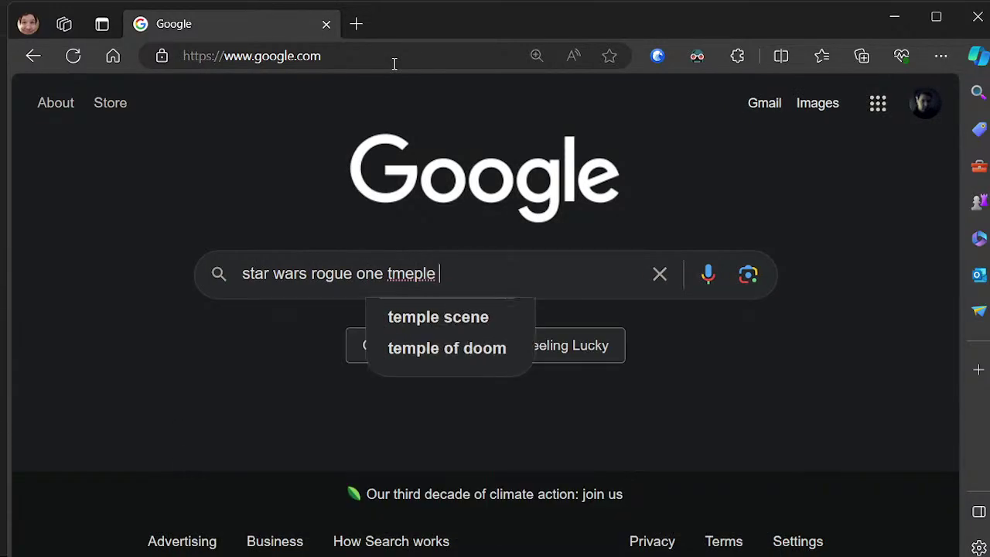
{"action": "type", "text": "ds"}
{"action": "key", "text": "Return"}
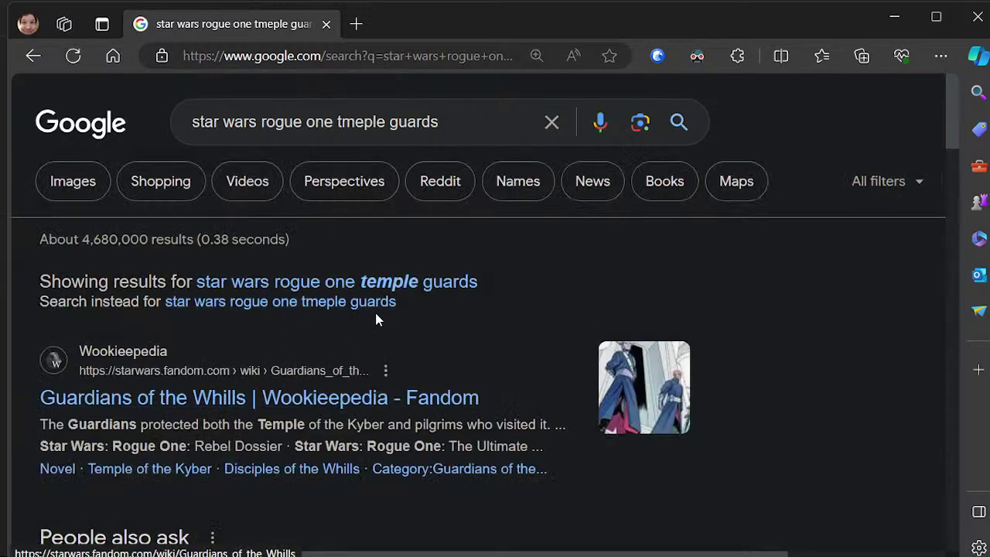
- Open the Guardians of the Whills Wookieepedia article from the results
{"action": "left_click", "coordinate": [323, 394]}
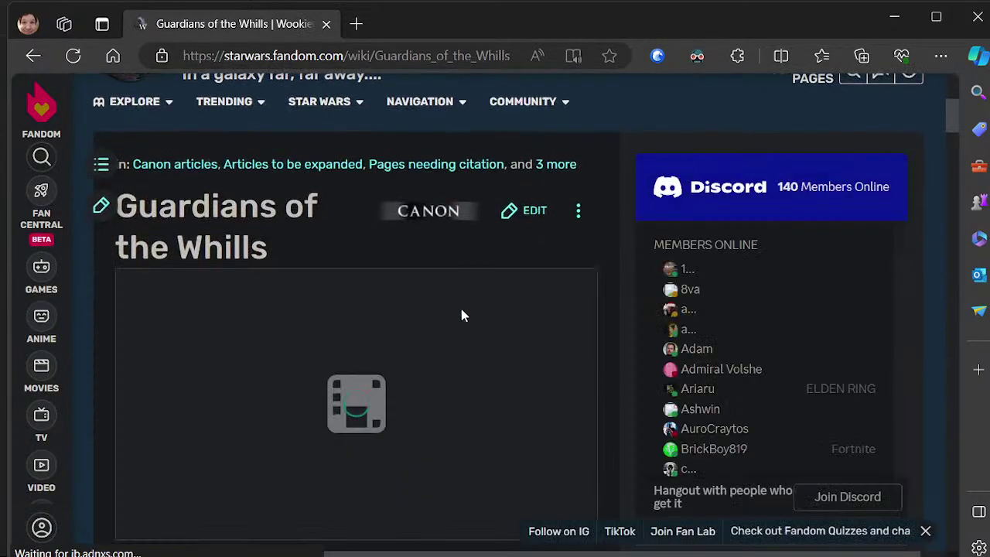
{"action": "scroll", "coordinate": [464, 314], "scroll_direction": "down", "scroll_amount": 10}
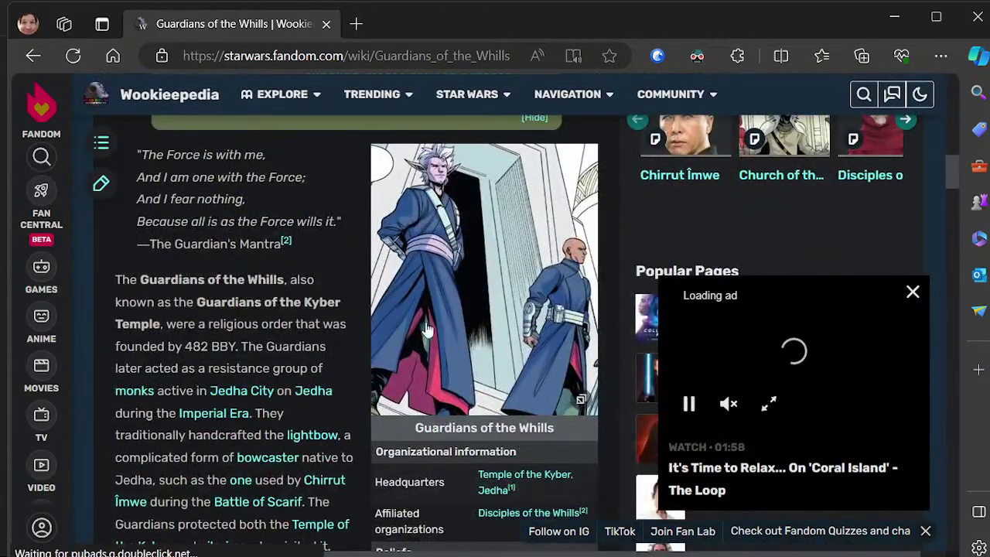
{"action": "scroll", "coordinate": [338, 278], "scroll_direction": "down", "scroll_amount": 3}
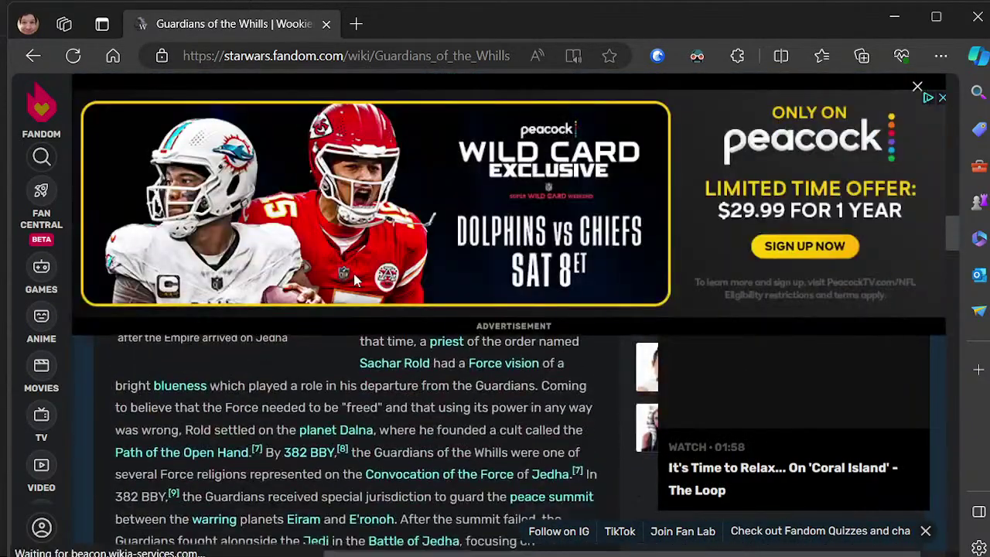
{"action": "key", "text": "alt+Left"}
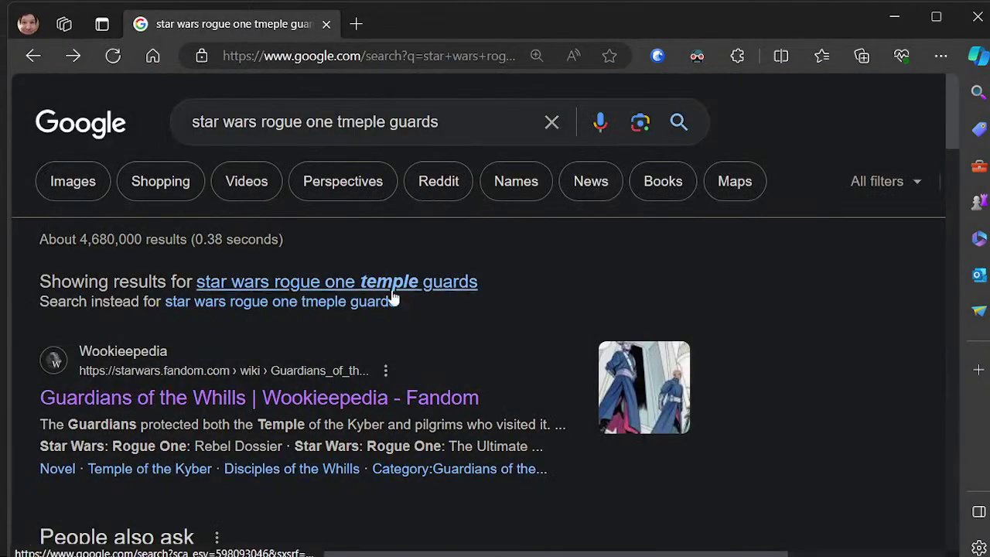
{"action": "left_click", "coordinate": [354, 399]}
- Select and copy the 'Chirrut Îmwe wielding his lightbow' caption in the Practices section
{"action": "scroll", "coordinate": [453, 360], "scroll_direction": "down", "scroll_amount": 15}
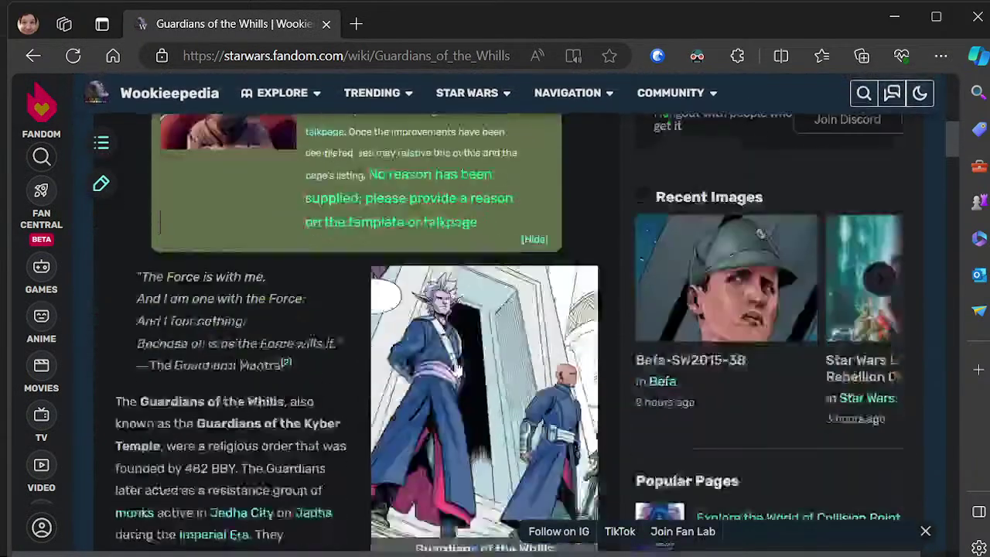
{"action": "scroll", "coordinate": [387, 341], "scroll_direction": "up", "scroll_amount": 5}
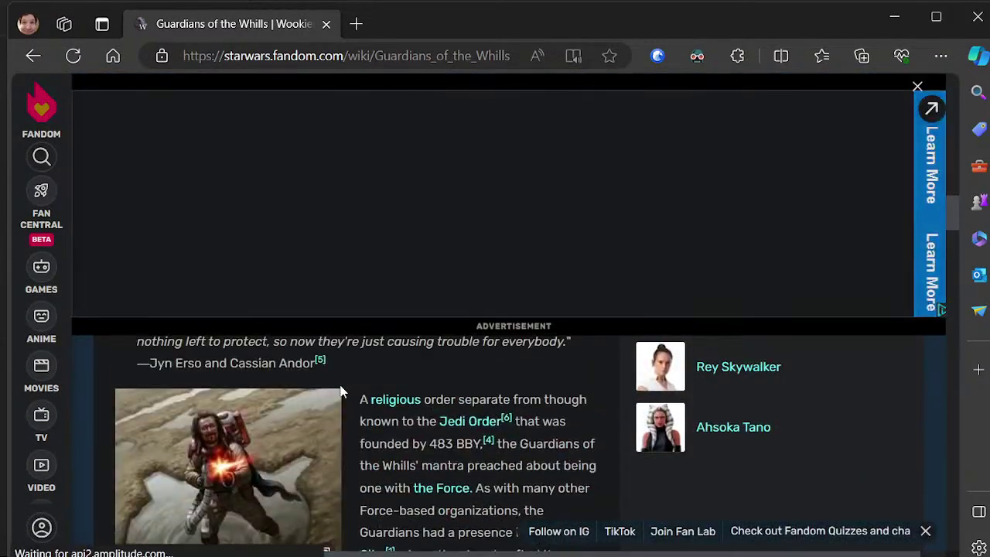
{"action": "scroll", "coordinate": [327, 393], "scroll_direction": "down", "scroll_amount": 1}
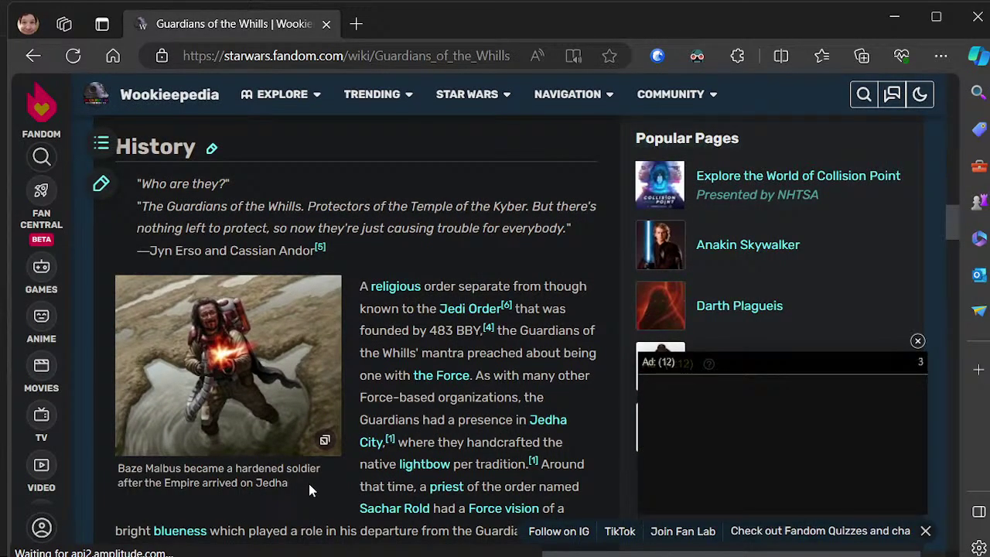
{"action": "scroll", "coordinate": [308, 483], "scroll_direction": "down", "scroll_amount": 10}
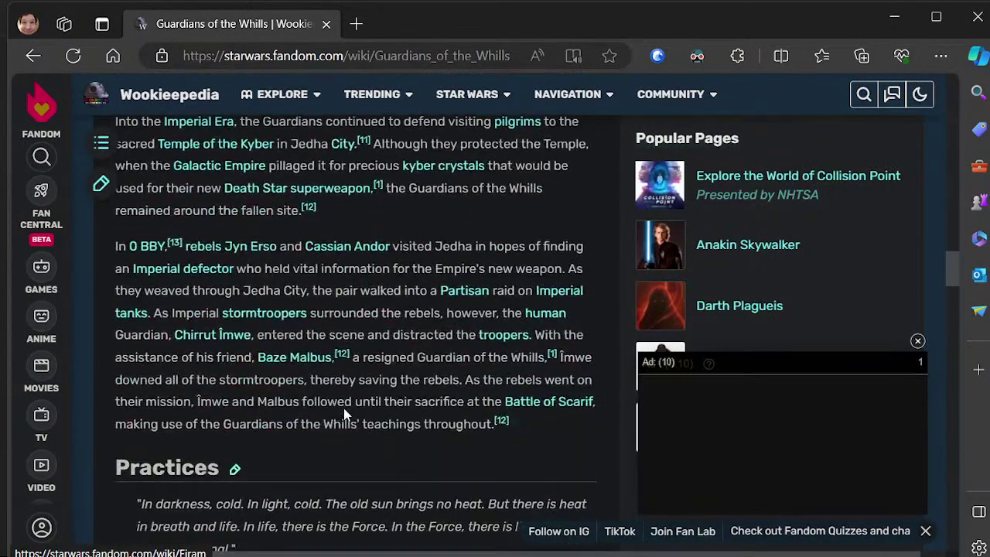
{"action": "scroll", "coordinate": [345, 415], "scroll_direction": "down", "scroll_amount": 4}
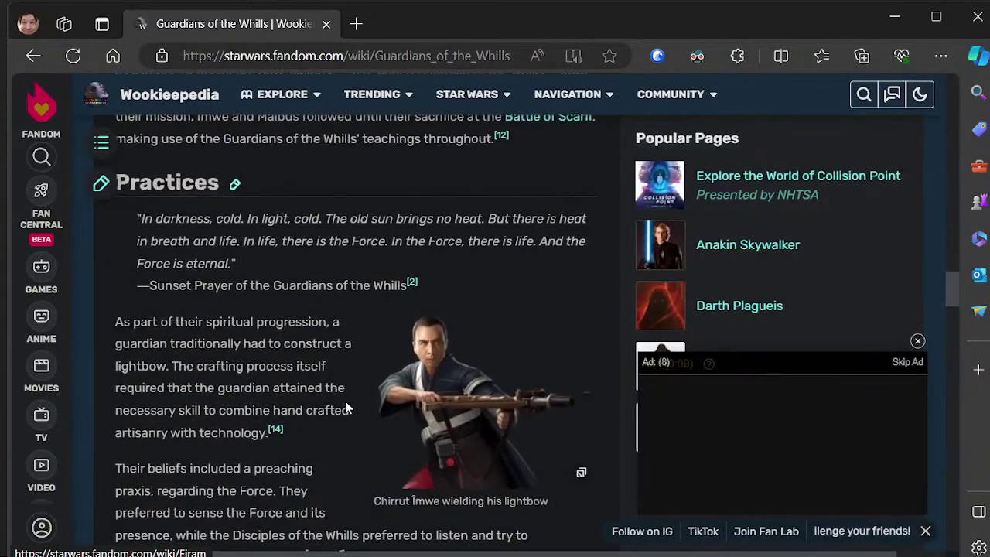
{"action": "scroll", "coordinate": [345, 406], "scroll_direction": "down", "scroll_amount": 1}
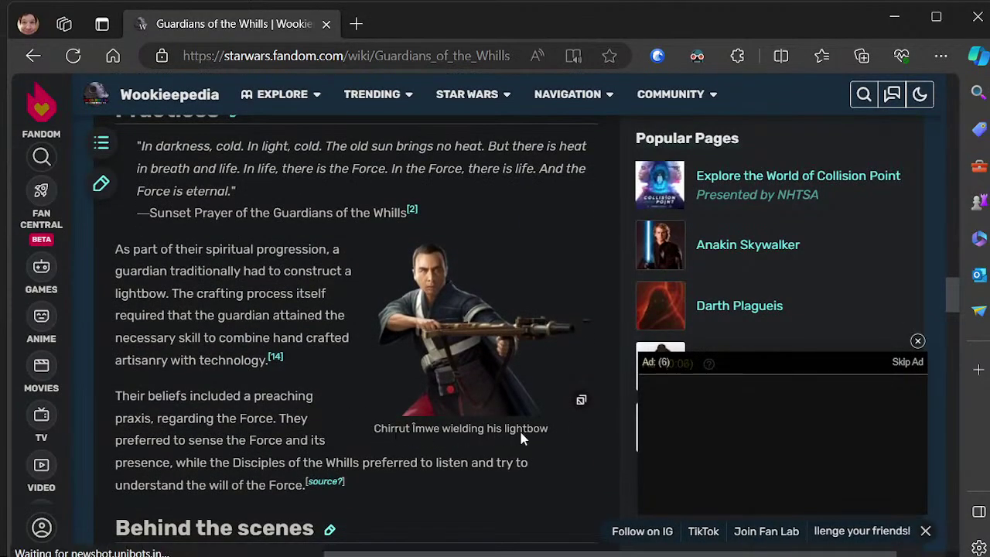
{"action": "left_click_drag", "start_coordinate": [374, 429], "coordinate": [562, 426]}
{"action": "key", "text": "ctrl+c"}
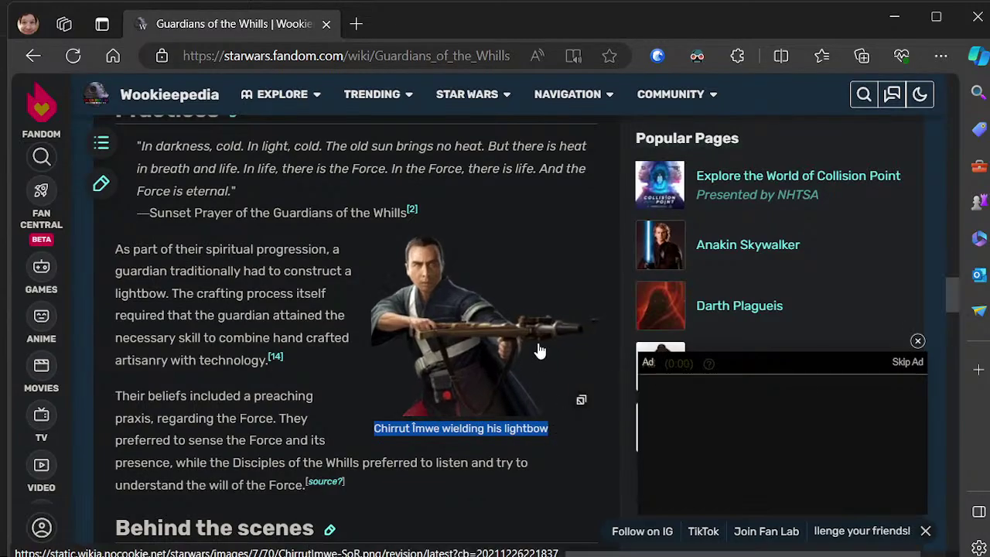
{"action": "key", "text": "alt+Tab"}
- Paste the Chirrut Îmwe caption below the question and correct 'Tmple' to 'Temple'
{"action": "scroll", "coordinate": [495, 371], "scroll_direction": "down", "scroll_amount": 2}
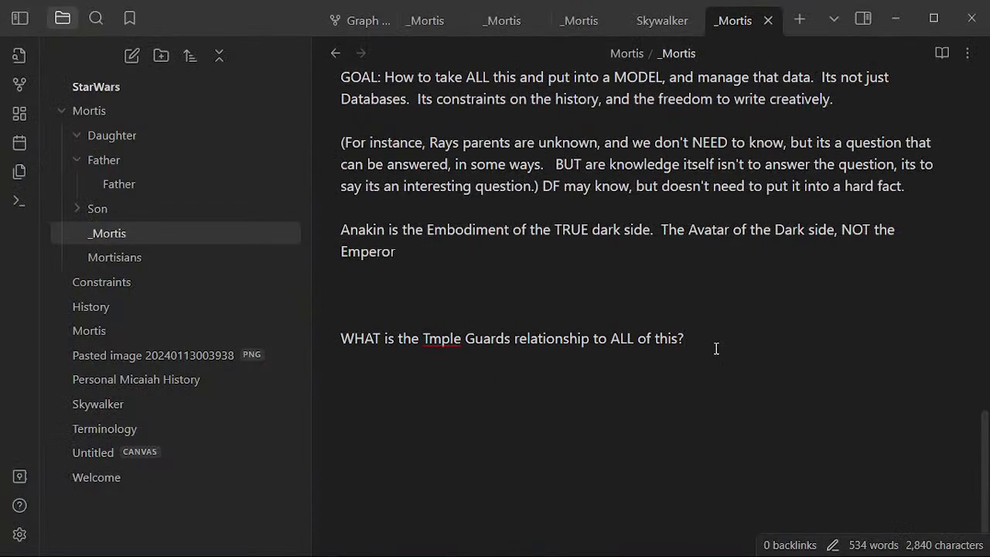
{"action": "key", "text": "ctrl+v"}
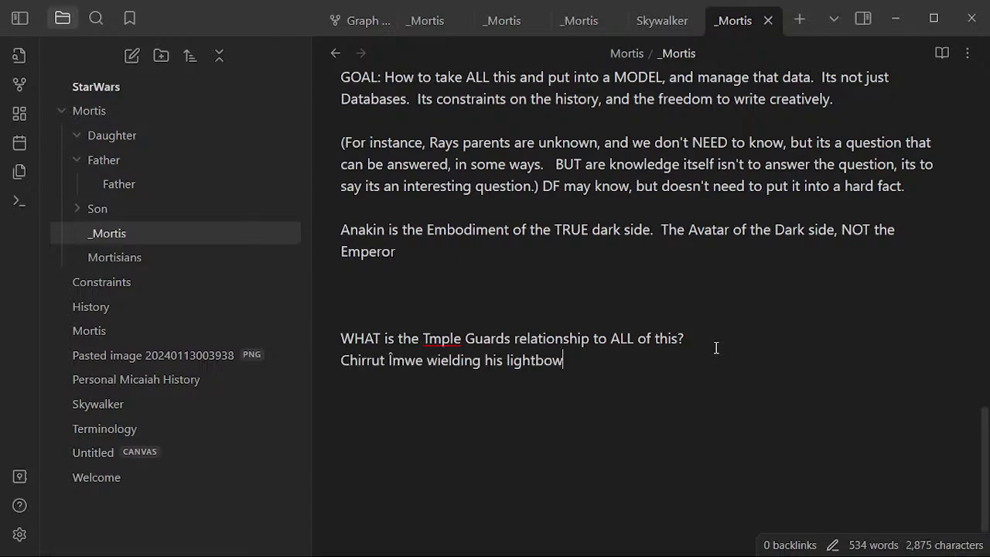
{"action": "left_click", "coordinate": [519, 287]}
{"action": "right_click", "coordinate": [440, 338]}
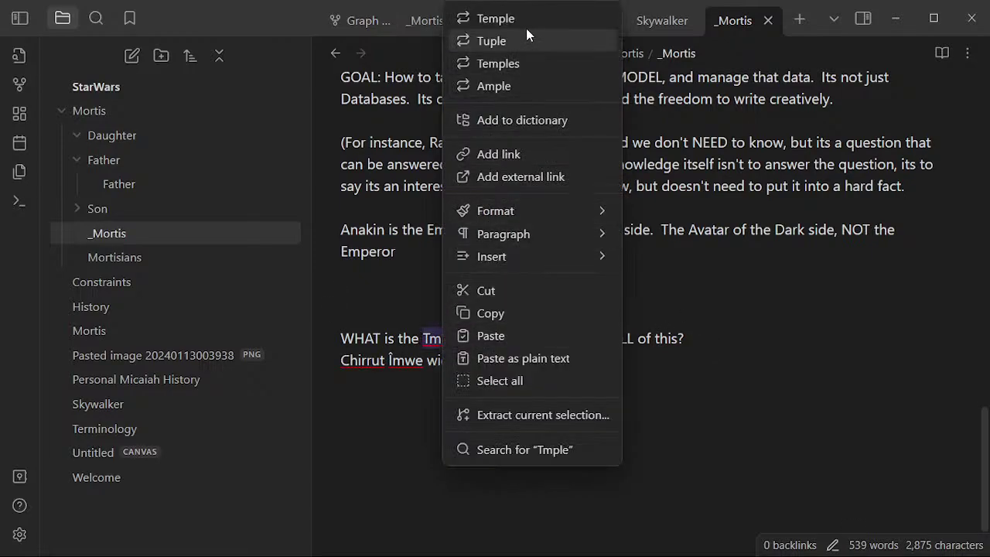
{"action": "left_click", "coordinate": [520, 18]}
{"action": "key", "text": "End"}
{"action": "key", "text": "Return"}
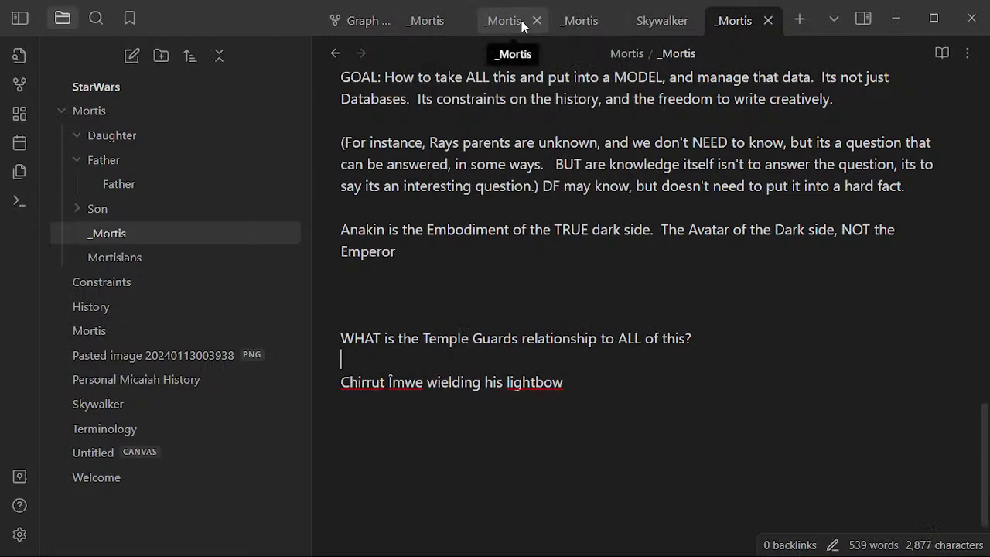
{"action": "key", "text": "alt+Tab"}
- Select the 'Guardians of the Whills' title at the top of the Wookieepedia article
{"action": "scroll", "coordinate": [265, 273], "scroll_direction": "up", "scroll_amount": 10}
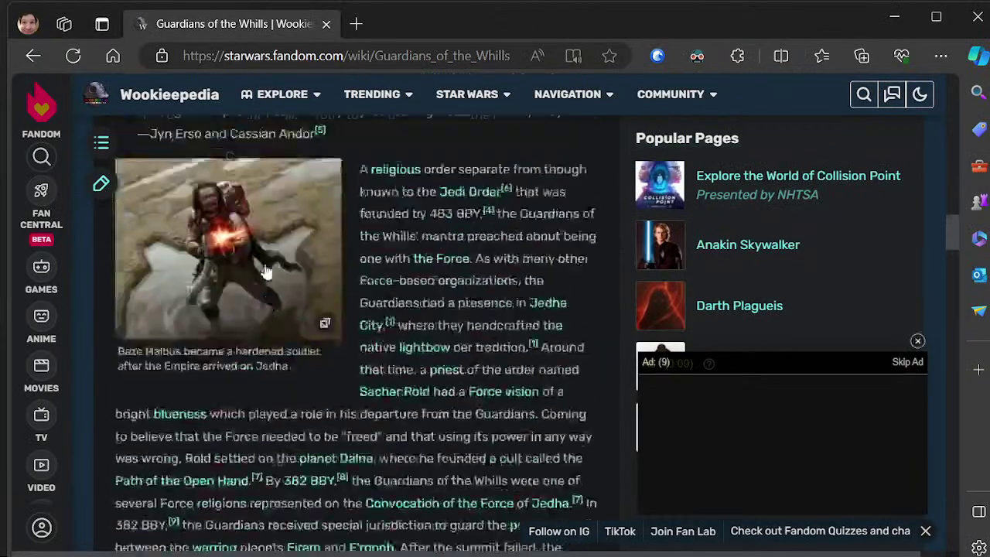
{"action": "scroll", "coordinate": [265, 266], "scroll_direction": "up", "scroll_amount": 3}
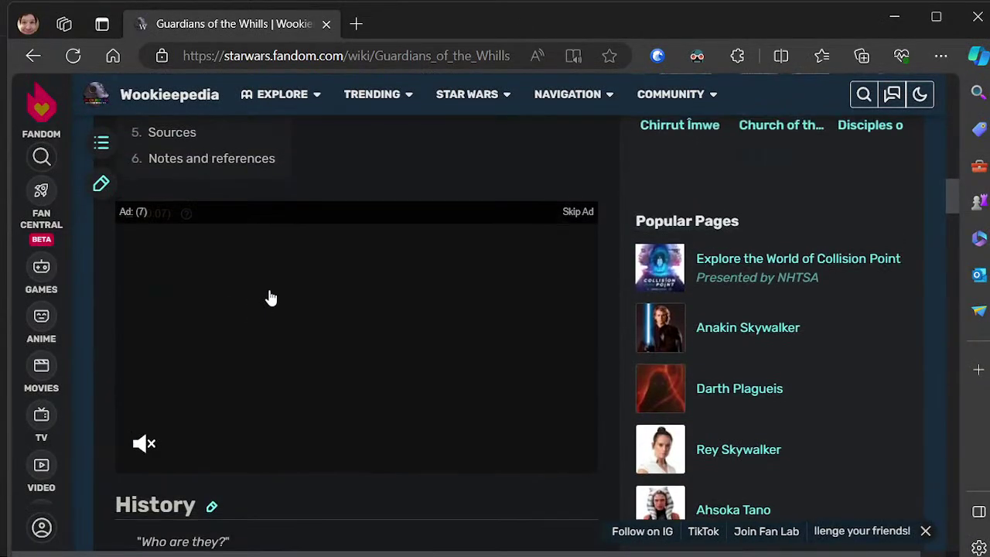
{"action": "scroll", "coordinate": [269, 297], "scroll_direction": "up", "scroll_amount": 10}
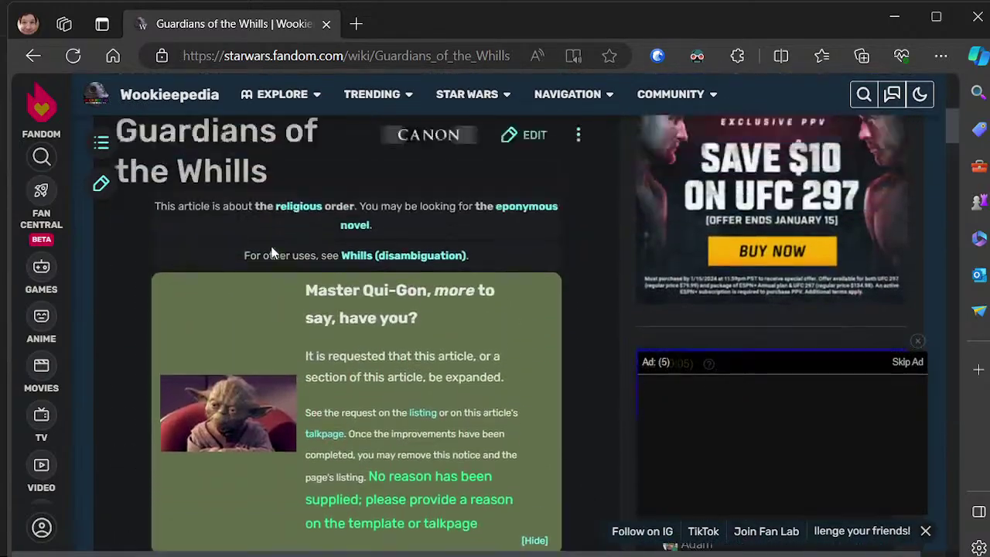
{"action": "scroll", "coordinate": [270, 252], "scroll_direction": "up", "scroll_amount": 3}
{"action": "left_click_drag", "start_coordinate": [285, 283], "coordinate": [123, 236]}
{"action": "key", "text": "super+c"}
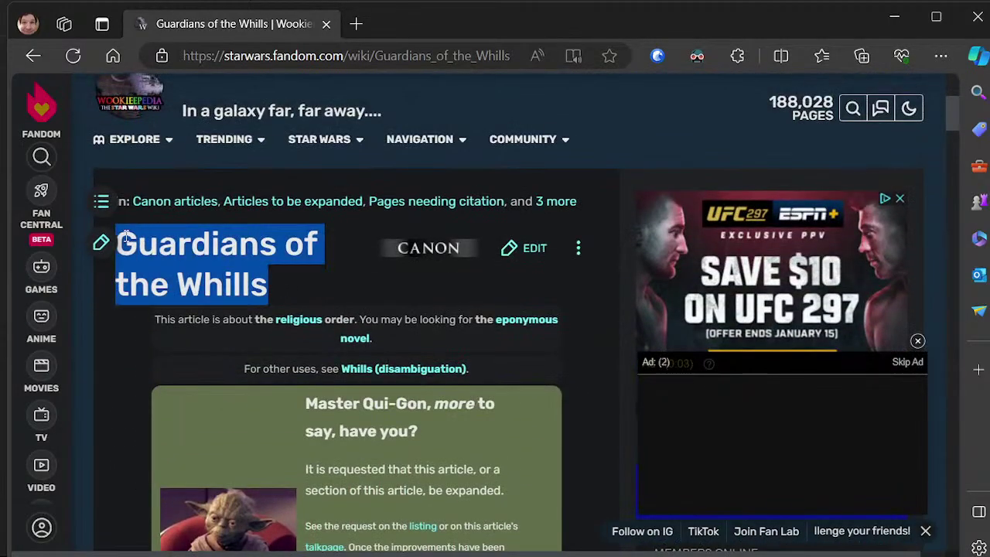
- Insert 'Guardians of the Whills' as plain text above the Chirrut caption in _Mortis
{"action": "key", "text": "alt+Tab"}
{"action": "key", "text": "super+v"}
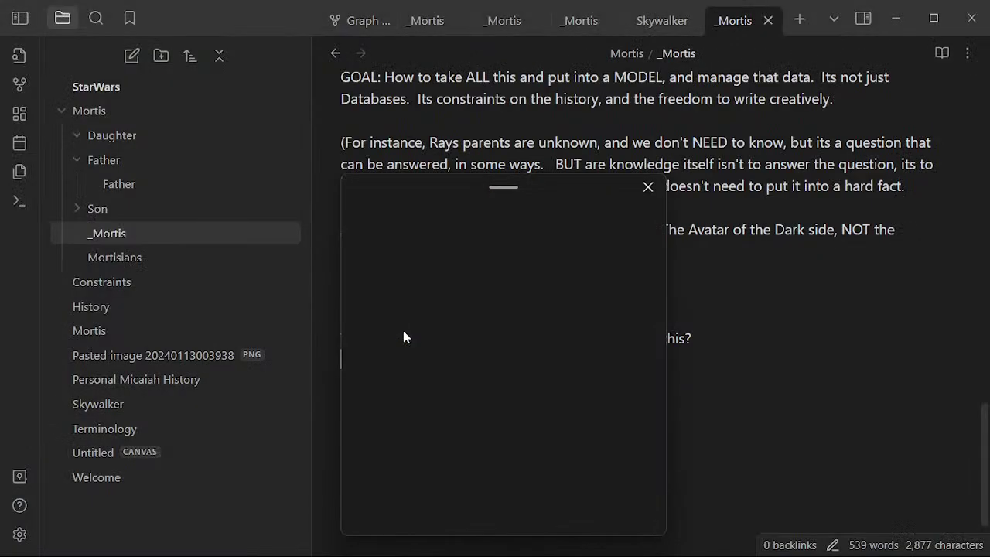
{"action": "left_click", "coordinate": [648, 186]}
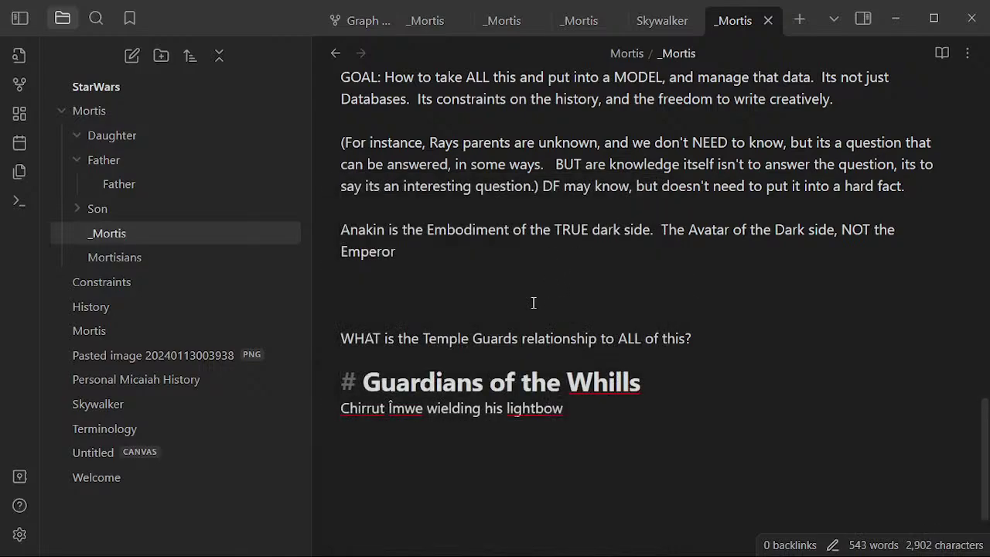
{"action": "key", "text": "ctrl+z"}
{"action": "right_click", "coordinate": [441, 356]}
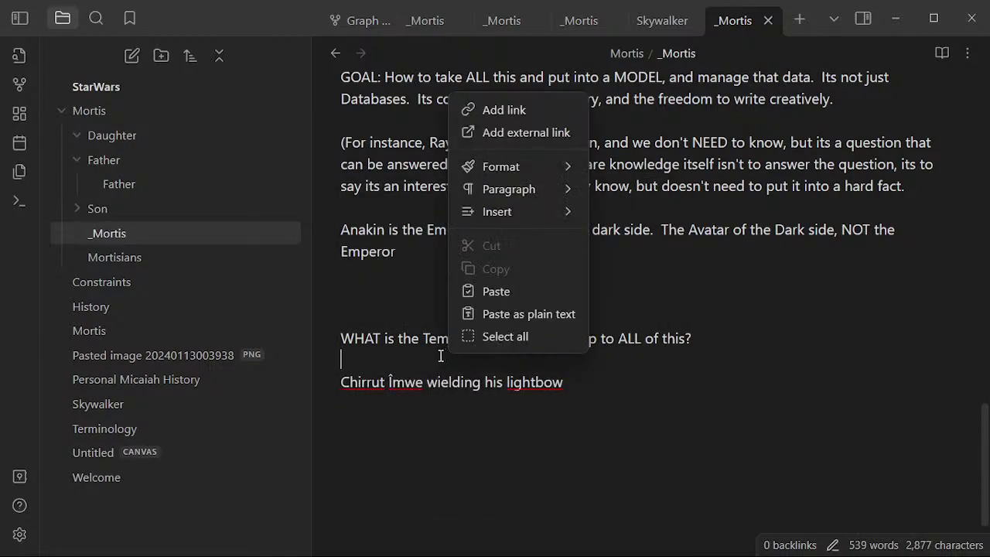
{"action": "left_click", "coordinate": [553, 313]}
- Extend the Chirrut caption with 'and his LARGE buddy'
{"action": "left_click", "coordinate": [555, 360]}
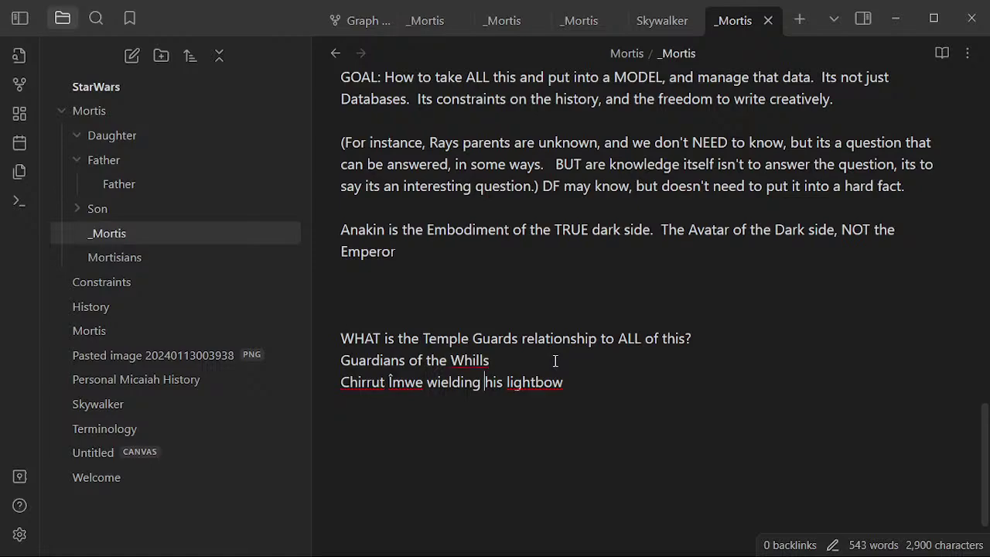
{"action": "key", "text": "Return"}
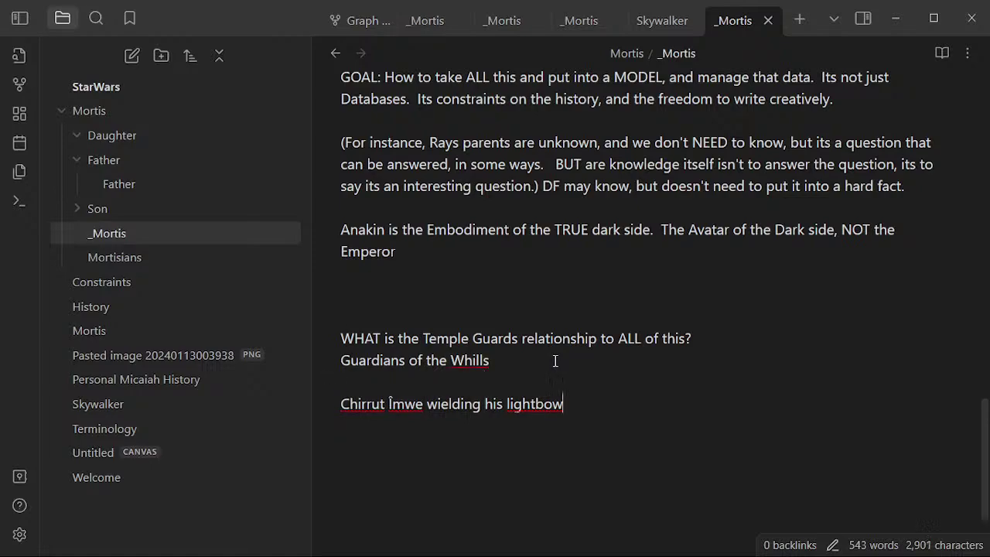
{"action": "key", "text": "BackSpace"}
{"action": "type", "text": "and "}
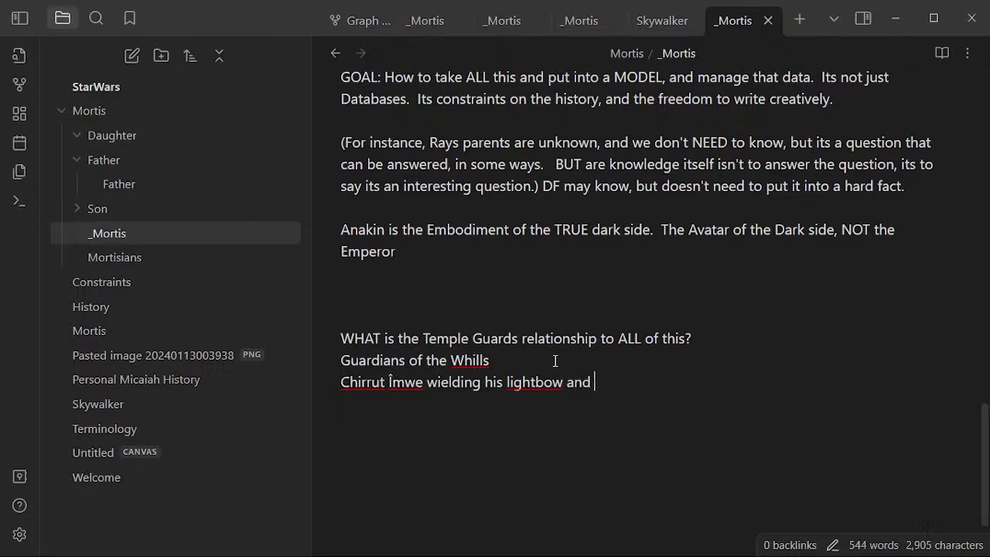
{"action": "type", "text": "his LARGE buddy"}
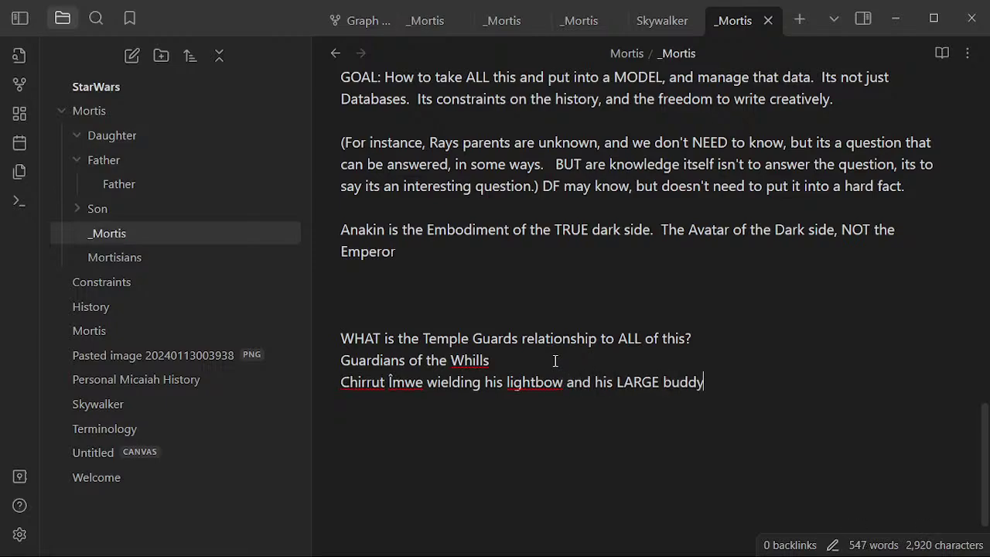
{"action": "key", "text": "Return"}
{"action": "key", "text": "alt+Tab"}
- Select and copy the Baze Malbus image caption further down the article
{"action": "scroll", "coordinate": [460, 378], "scroll_direction": "down", "scroll_amount": 12}
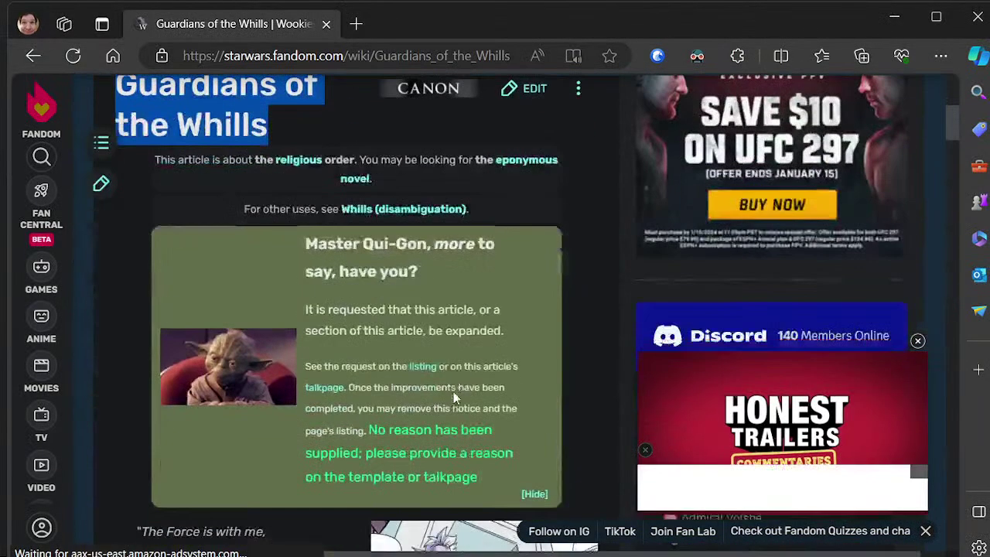
{"action": "scroll", "coordinate": [329, 309], "scroll_direction": "down", "scroll_amount": 10}
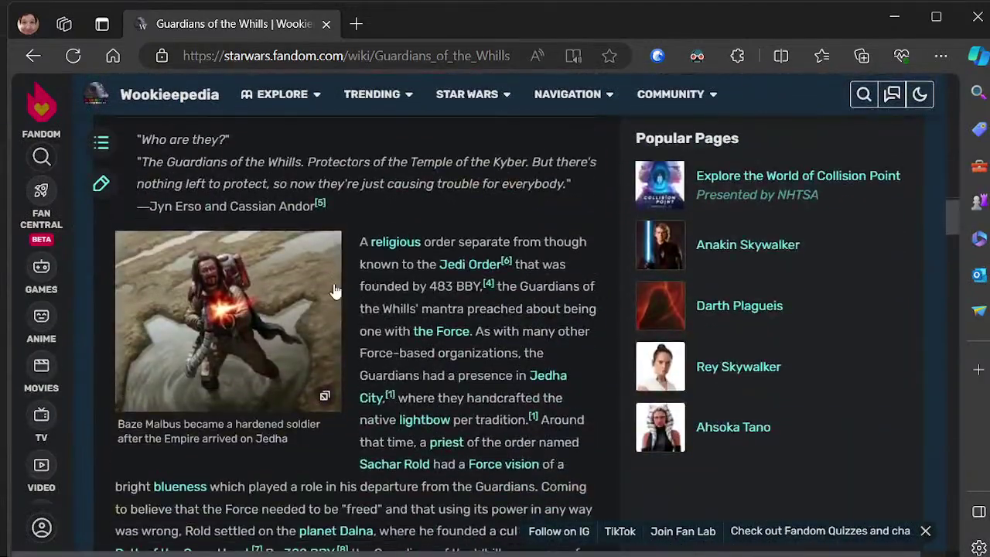
{"action": "left_click_drag", "start_coordinate": [309, 298], "coordinate": [116, 287]}
{"action": "key", "text": "super+c"}
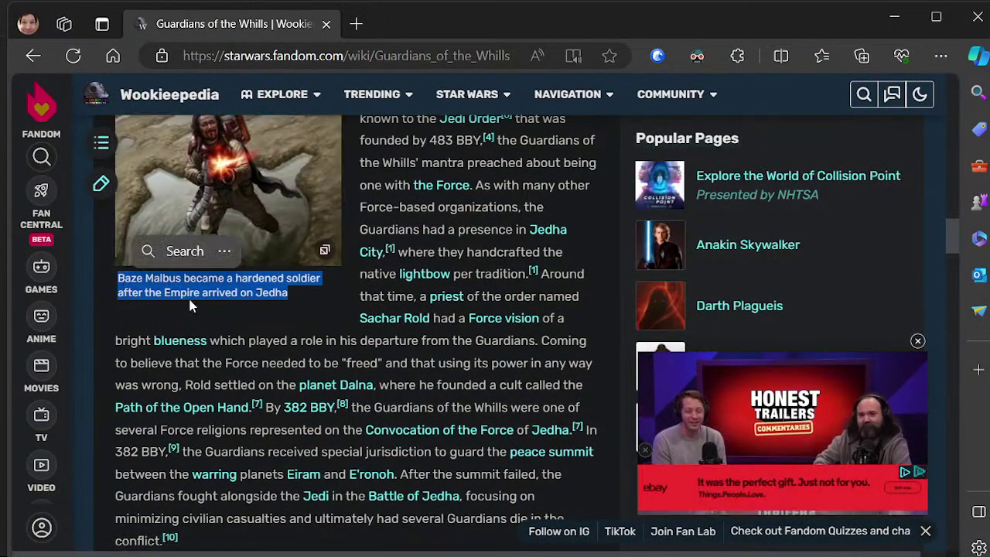
{"action": "key", "text": "alt+Tab"}
- Paste the Baze Malbus caption below the Chirrut line
{"action": "right_click", "coordinate": [392, 416]}
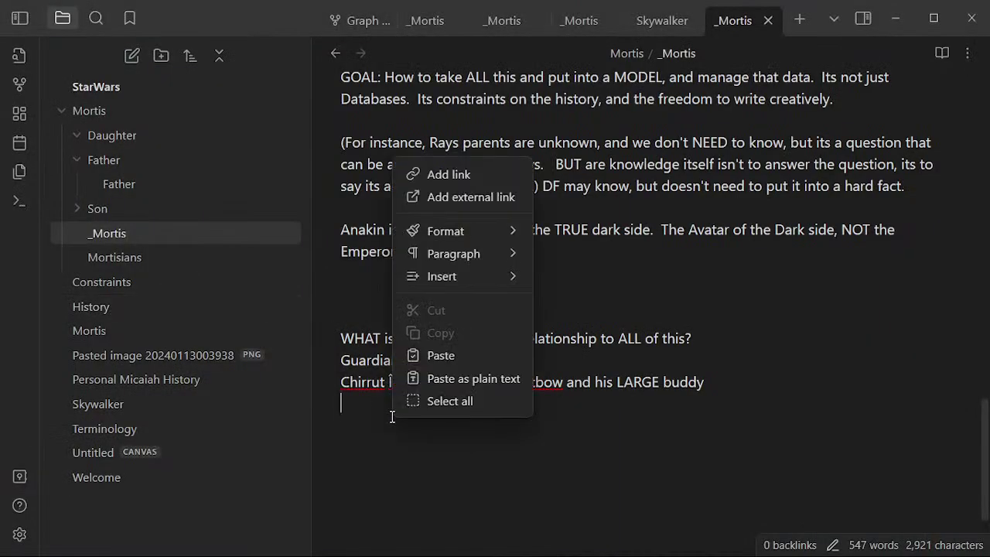
{"action": "left_click", "coordinate": [482, 356]}
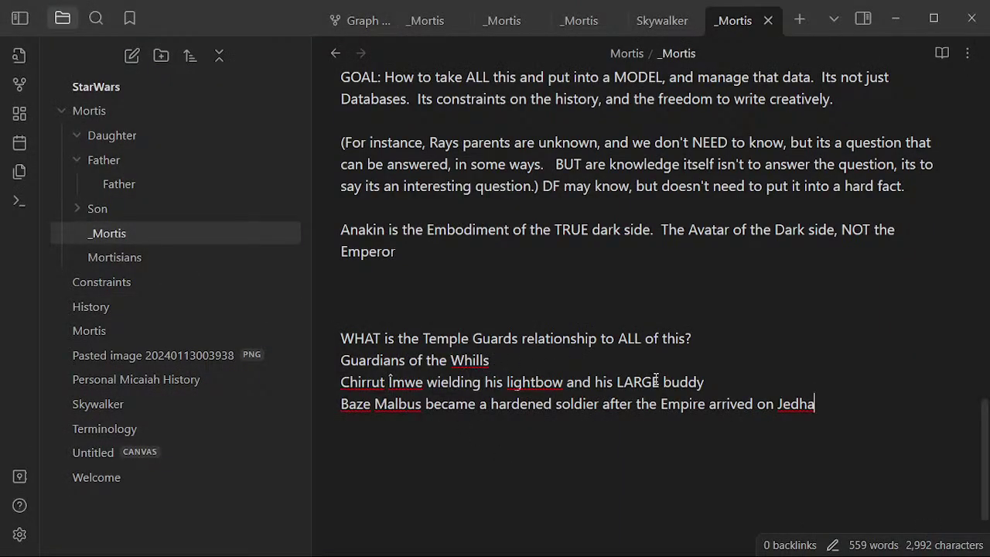
{"action": "left_click", "coordinate": [570, 320]}
- Add the line 'Future Questions about the HISTORY of Jedha' below it
{"action": "key", "text": "Return"}
{"action": "key", "text": "Return"}
{"action": "type", "text": "Future P"}
{"action": "key", "text": "BackSpace"}
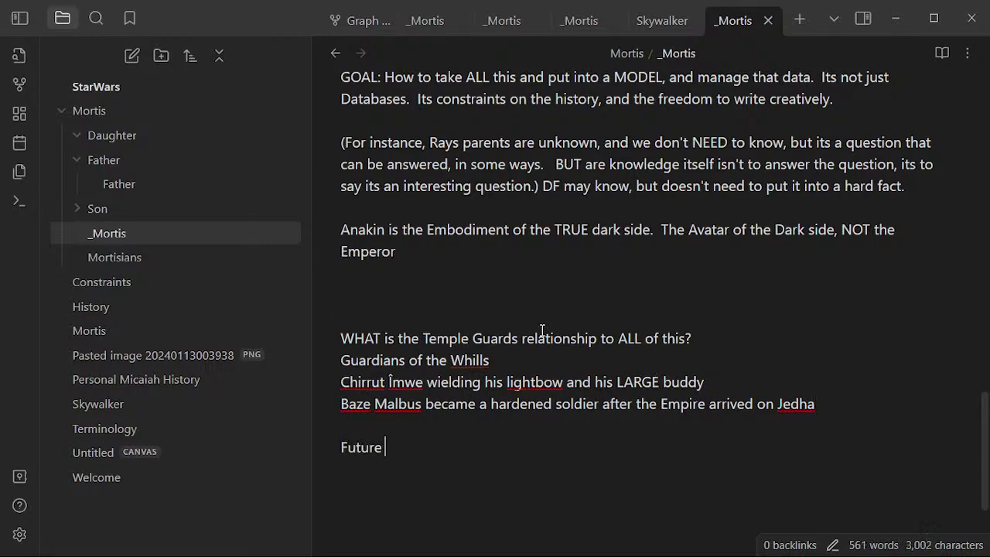
{"action": "type", "text": "Questions about the "}
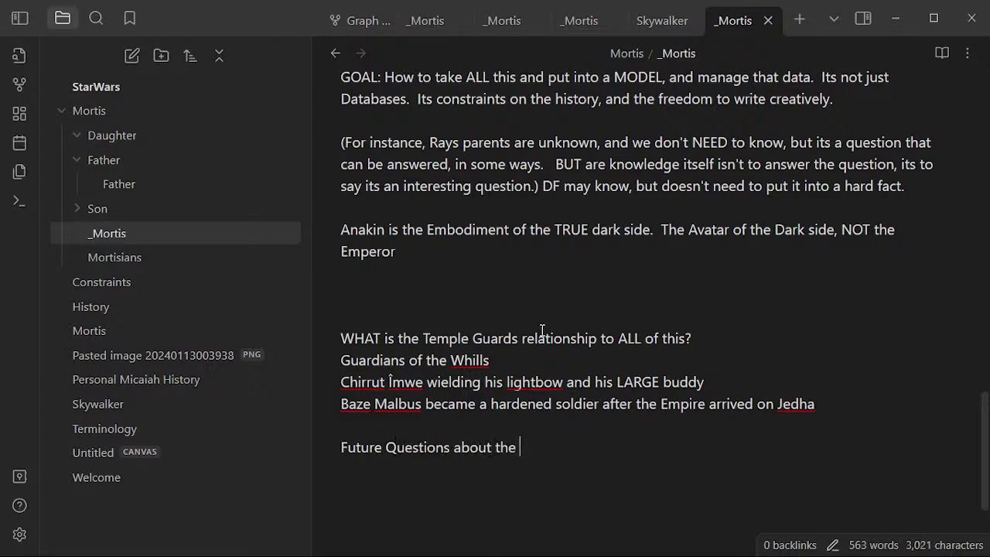
{"action": "type", "text": "HISTORY of Jedgh"}
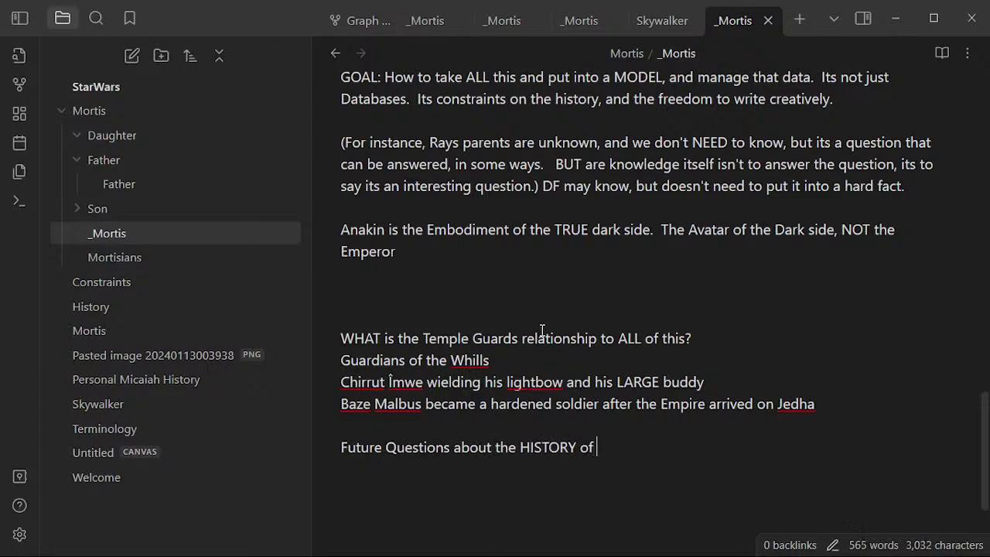
{"action": "key", "text": "BackSpace"}
{"action": "key", "text": "BackSpace"}
{"action": "type", "text": "ha"}
{"action": "key", "text": "Return"}
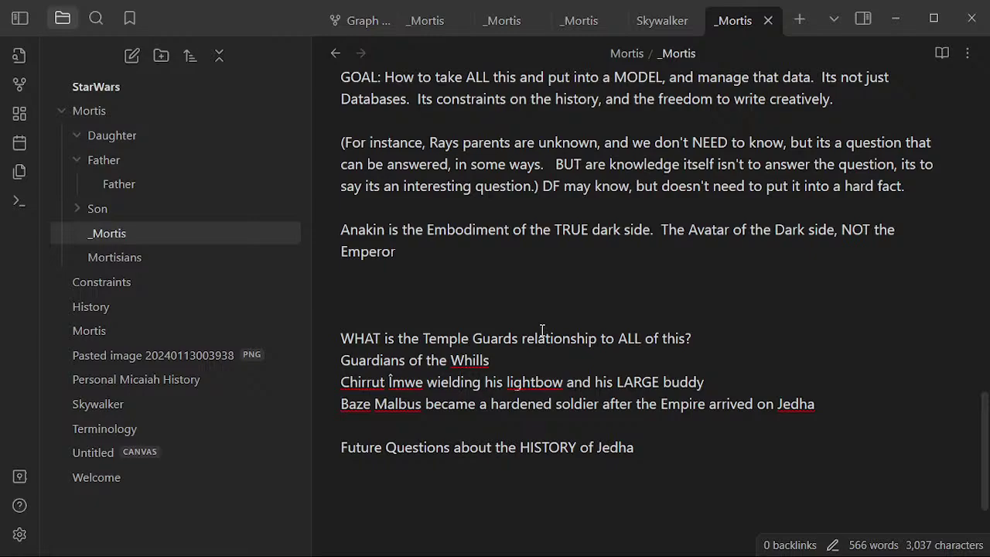
- Tidy the empty lines around Emperor, the Temple Guards question and Future Questions in the _Mortis note
{"action": "left_click", "coordinate": [531, 288]}
{"action": "key", "text": "Delete"}
{"action": "key", "text": "Return"}
{"action": "key", "text": "Return"}
{"action": "key", "text": "Up"}
{"action": "key", "text": "Up"}
{"action": "key", "text": "Up"}
{"action": "key", "text": "Up"}
{"action": "key", "text": "Up"}
{"action": "key", "text": "Up"}
{"action": "key", "text": "Up"}
{"action": "key", "text": "Up"}
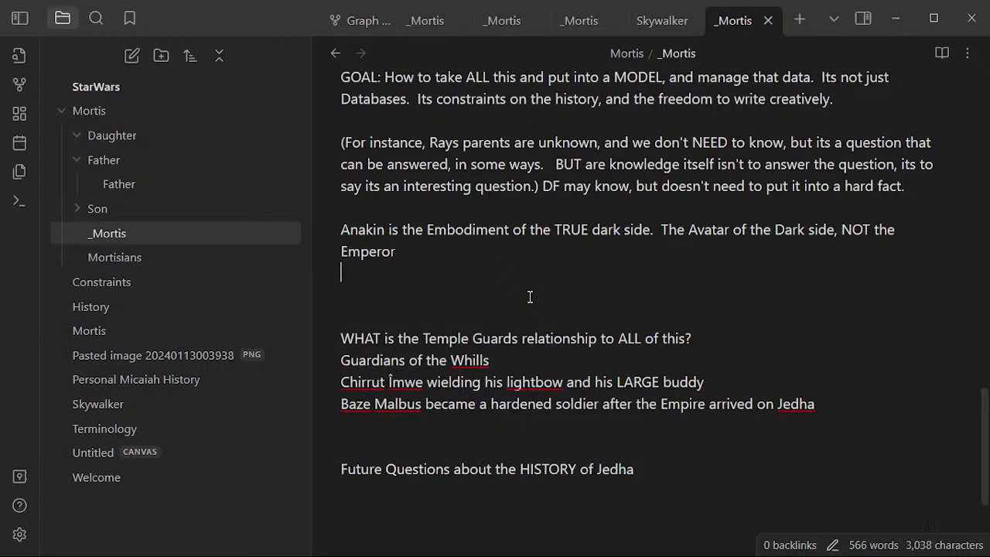
{"action": "key", "text": "Delete"}
{"action": "key", "text": "Down"}
{"action": "key", "text": "Down"}
{"action": "key", "text": "Down"}
{"action": "key", "text": "Down"}
{"action": "key", "text": "Down"}
{"action": "key", "text": "Down"}
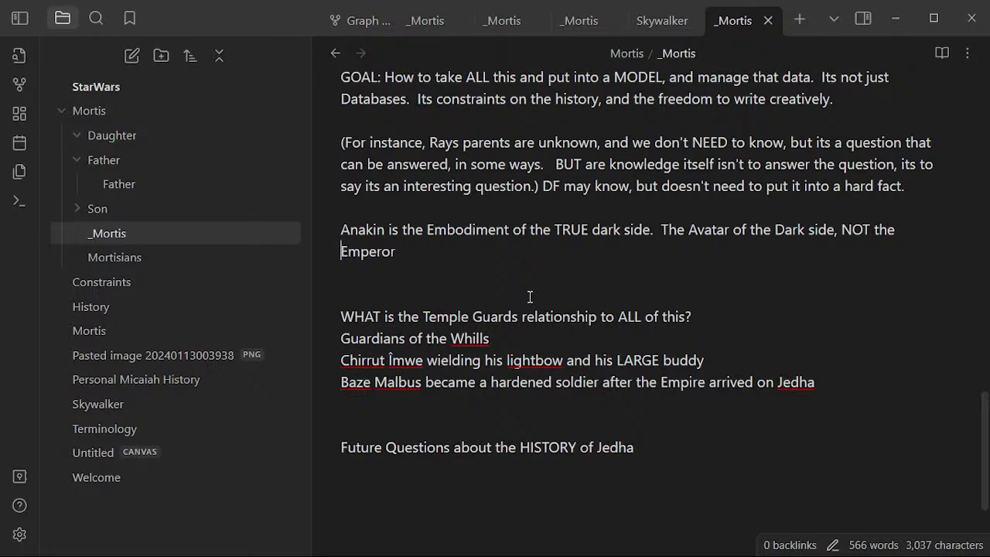
{"action": "key", "text": "Down"}
{"action": "key", "text": "Down"}
{"action": "key", "text": "Down"}
{"action": "key", "text": "Down"}
{"action": "key", "text": "Down"}
{"action": "key", "text": "Down"}
{"action": "key", "text": "Down"}
{"action": "key", "text": "End"}
{"action": "key", "text": "Up"}
{"action": "key", "text": "Up"}
{"action": "key", "text": "Up"}
{"action": "key", "text": "Up"}
{"action": "key", "text": "Up"}
- Complete the second creator's surname in the Option 1) line by adding 'ilona'
{"action": "scroll", "coordinate": [544, 379], "scroll_direction": "up", "scroll_amount": 15}
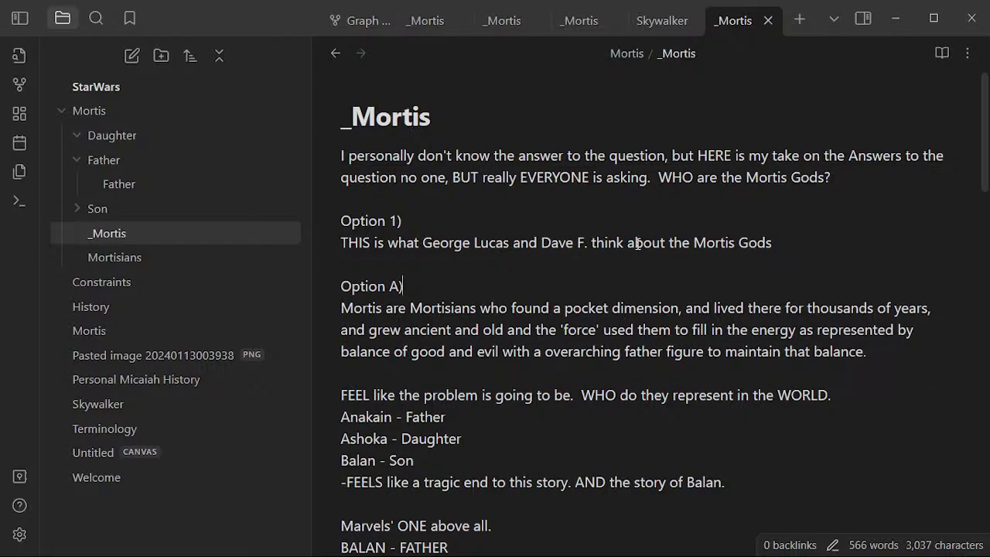
{"action": "left_click", "coordinate": [586, 243]}
{"action": "type", "text": "ilona"}
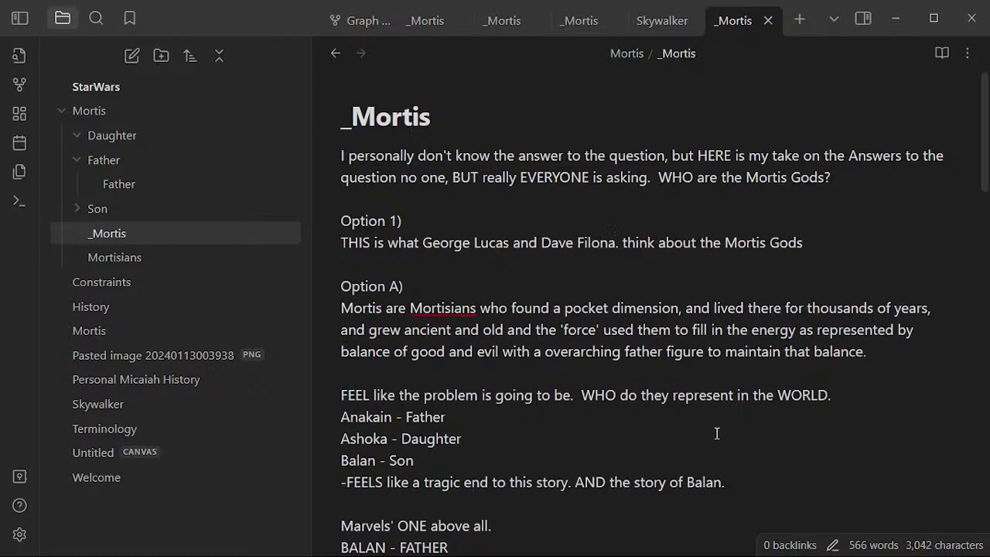
{"action": "left_click", "coordinate": [601, 262]}
{"action": "right_click", "coordinate": [597, 244]}
{"action": "left_click", "coordinate": [573, 209]}
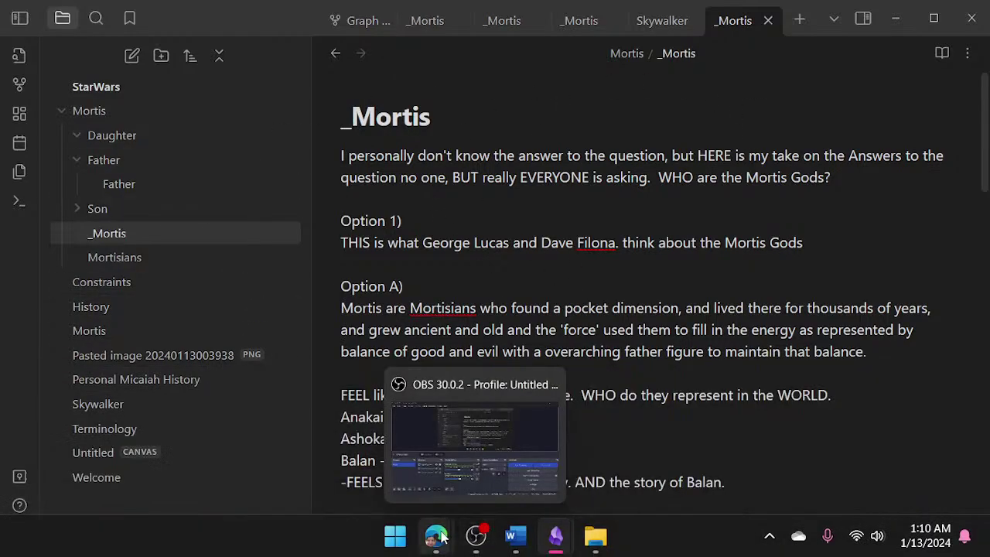
{"action": "mouse_move", "coordinate": [573, 544]}
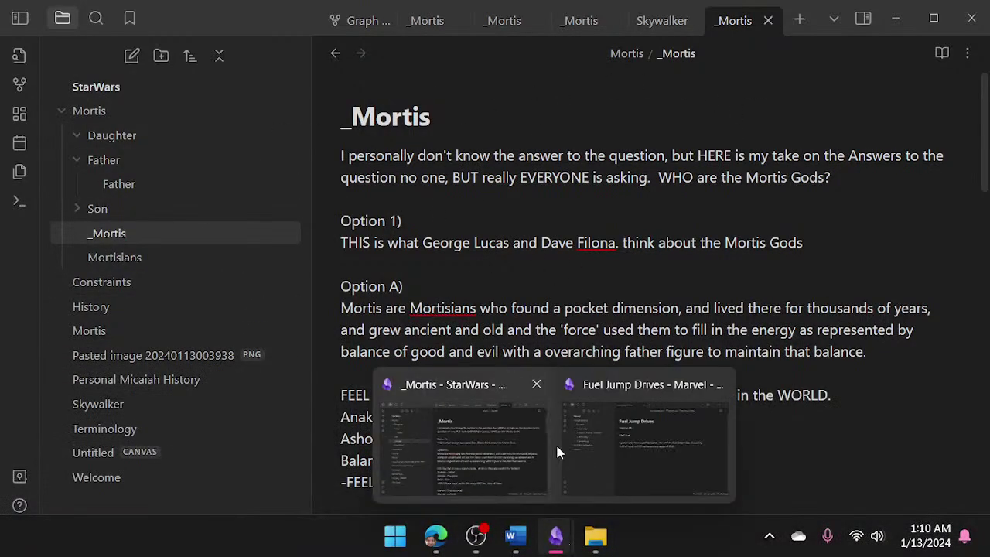
- Switch to the Marvel vault and browse the two person notes in 0 People
{"action": "left_click", "coordinate": [594, 447]}
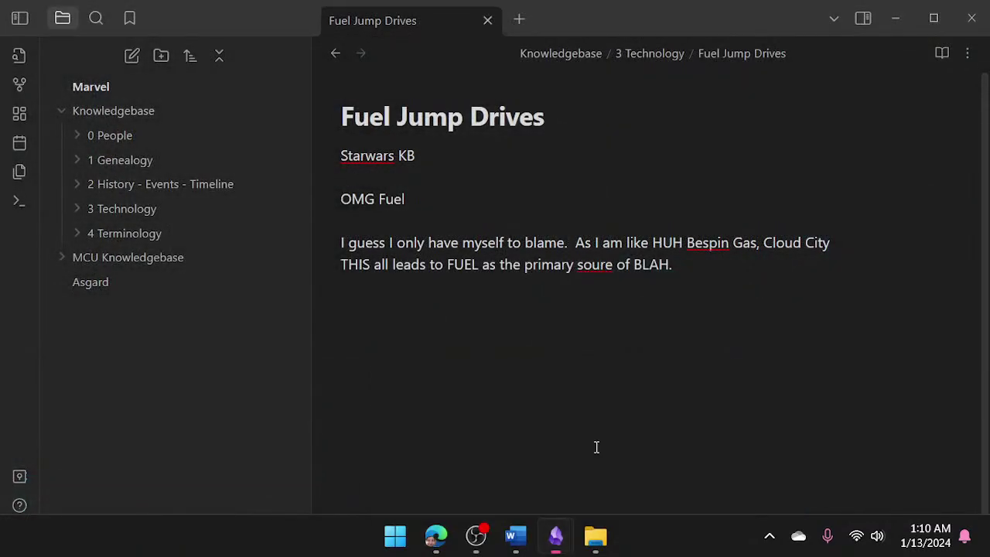
{"action": "left_click", "coordinate": [167, 137]}
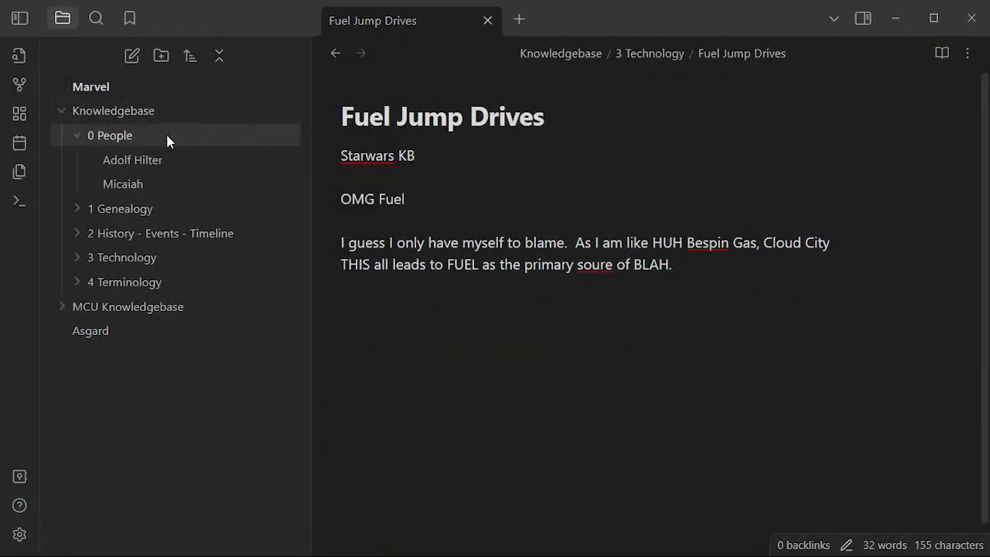
{"action": "left_click", "coordinate": [170, 153]}
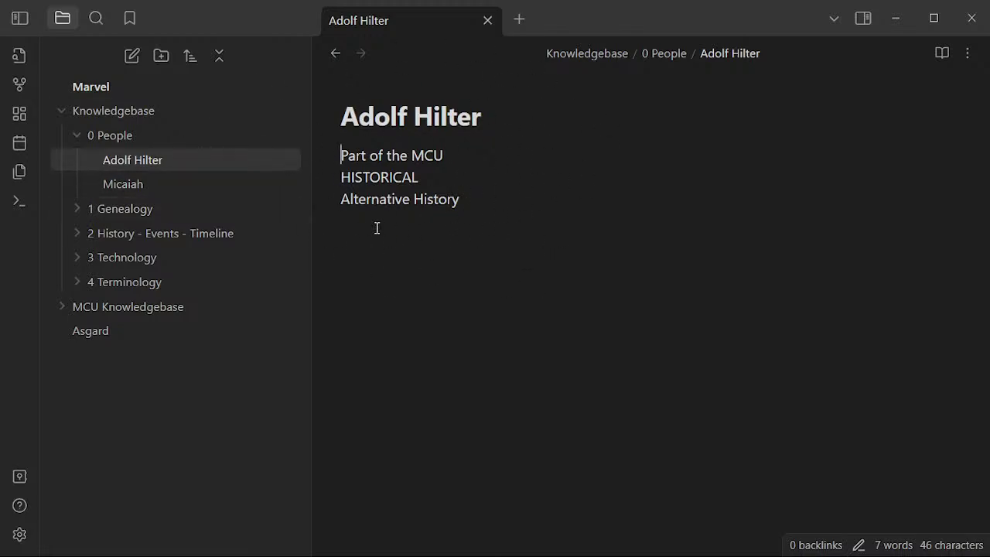
{"action": "left_click", "coordinate": [177, 186]}
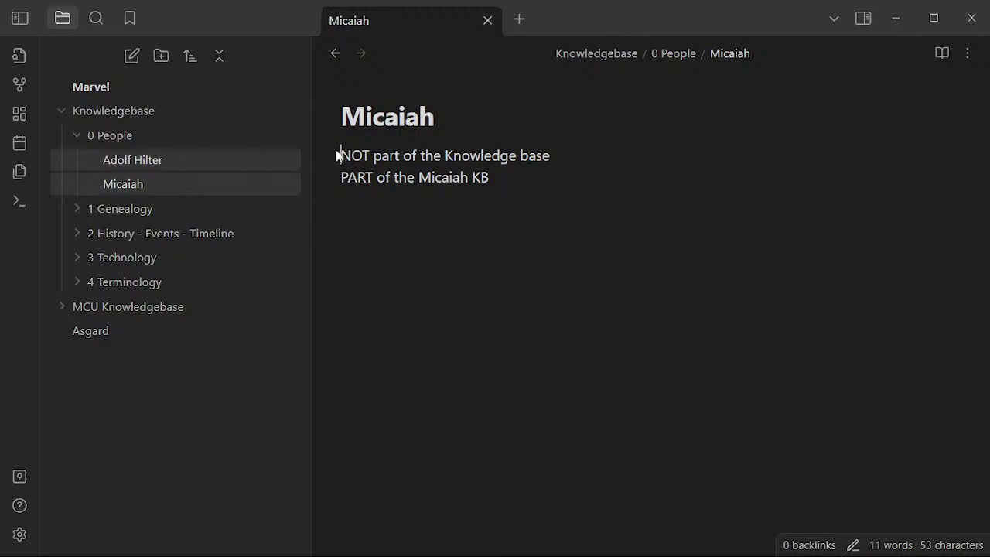
{"action": "double_click", "coordinate": [437, 177]}
{"action": "key", "text": "ctrl+a"}
{"action": "left_click", "coordinate": [528, 188]}
{"action": "left_click_drag", "start_coordinate": [528, 188], "coordinate": [272, 113]}
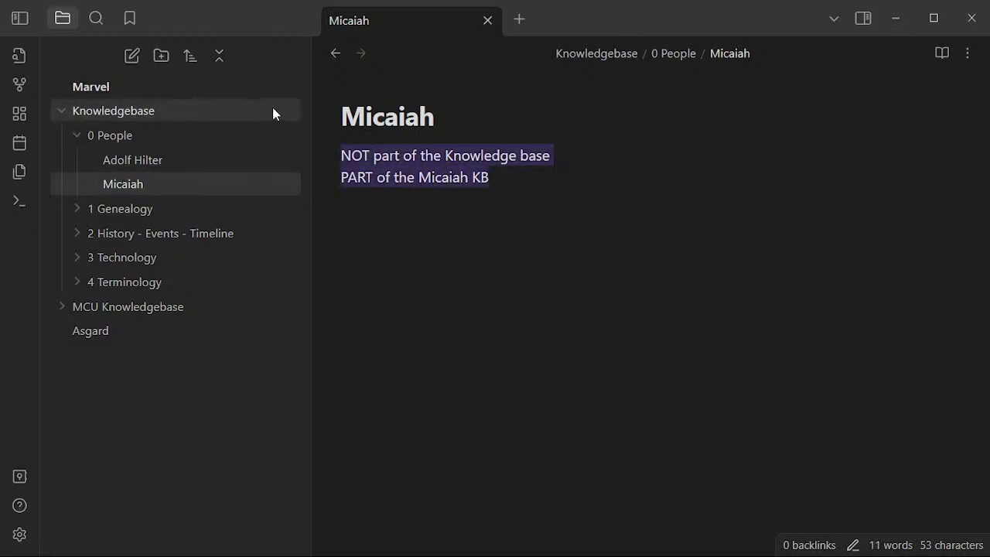
{"action": "left_click", "coordinate": [457, 254]}
- Open the World War 10 note and correct 'Starwars' to 'StarWars'
{"action": "left_click", "coordinate": [156, 207]}
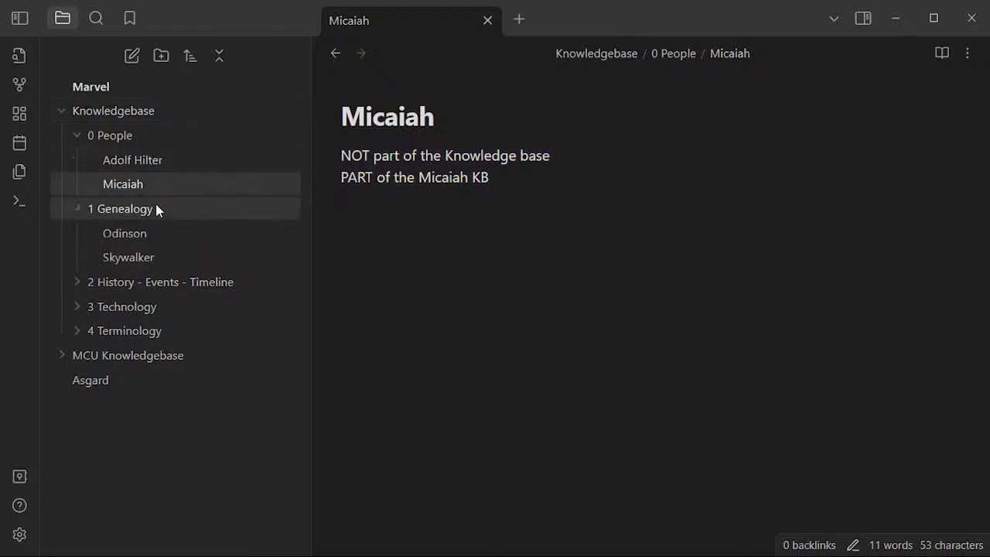
{"action": "left_click", "coordinate": [156, 207]}
{"action": "left_click", "coordinate": [155, 241]}
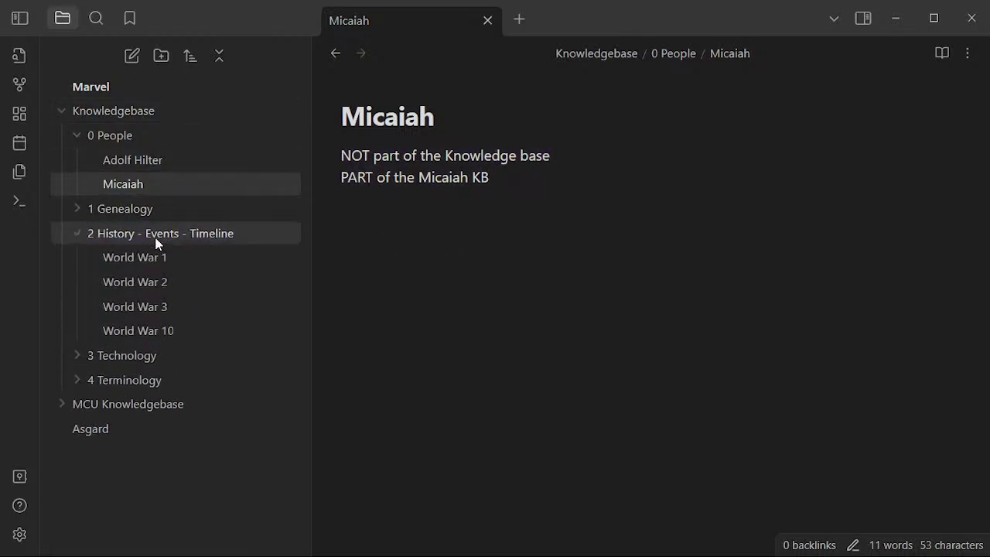
{"action": "left_click", "coordinate": [170, 330]}
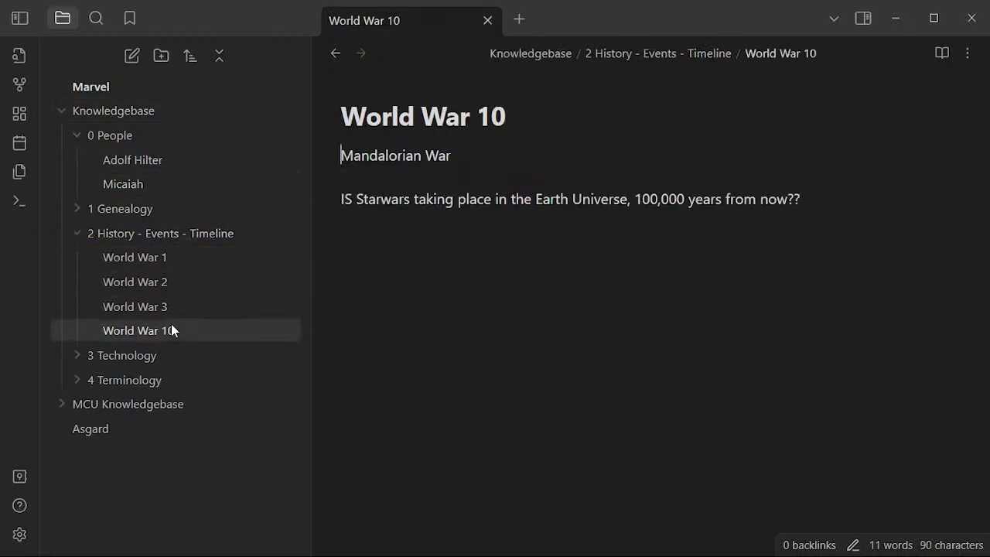
{"action": "left_click", "coordinate": [183, 242]}
{"action": "left_click", "coordinate": [183, 237]}
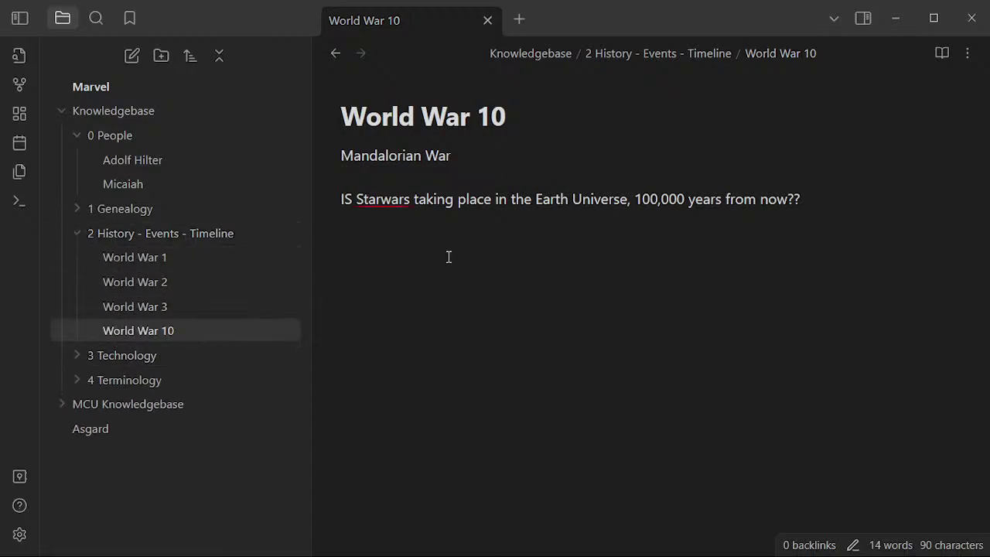
{"action": "right_click", "coordinate": [396, 201]}
{"action": "left_click", "coordinate": [372, 201]}
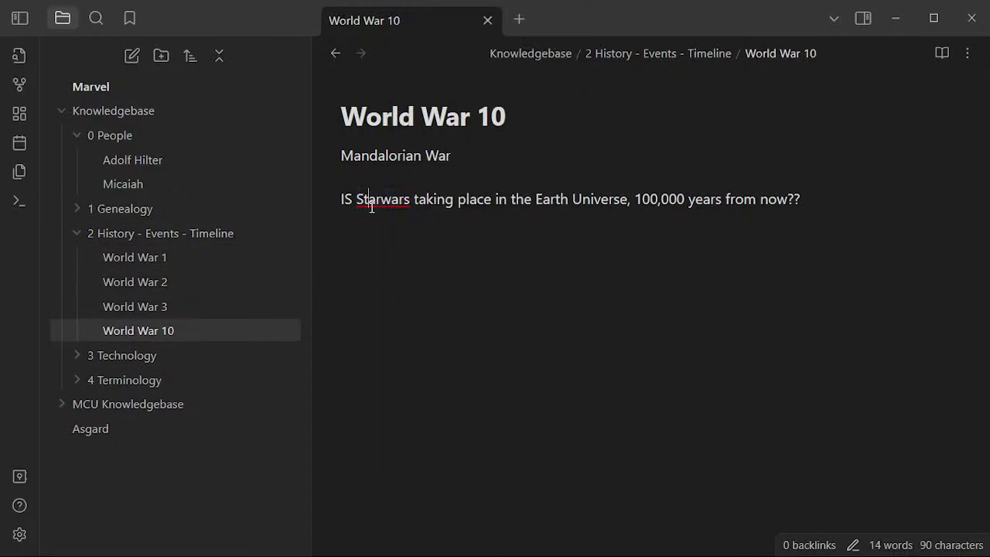
{"action": "type", "text": "W"}
{"action": "key", "text": "Delete"}
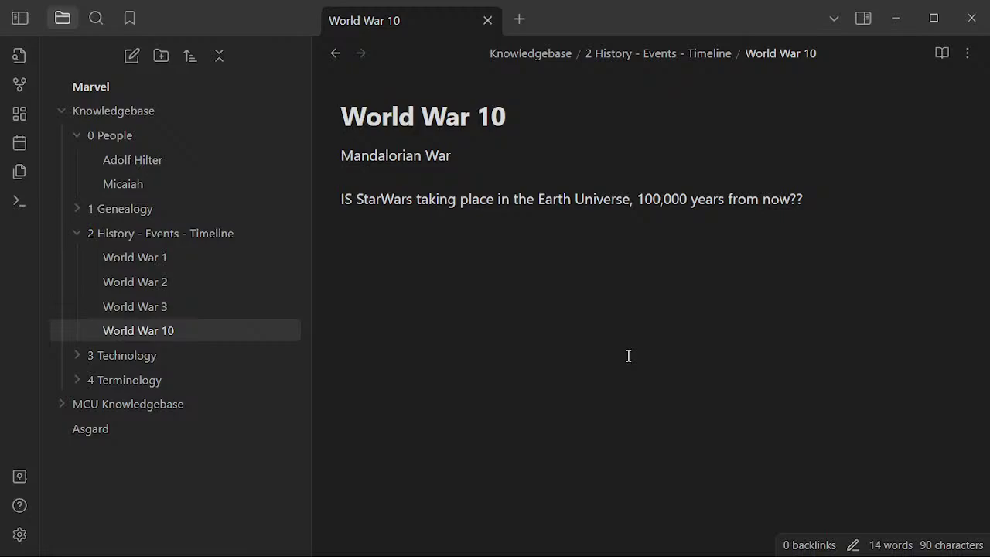
- Collapse the open folders and open the Skywalker note under 1 Genealogy
{"action": "left_click", "coordinate": [205, 357]}
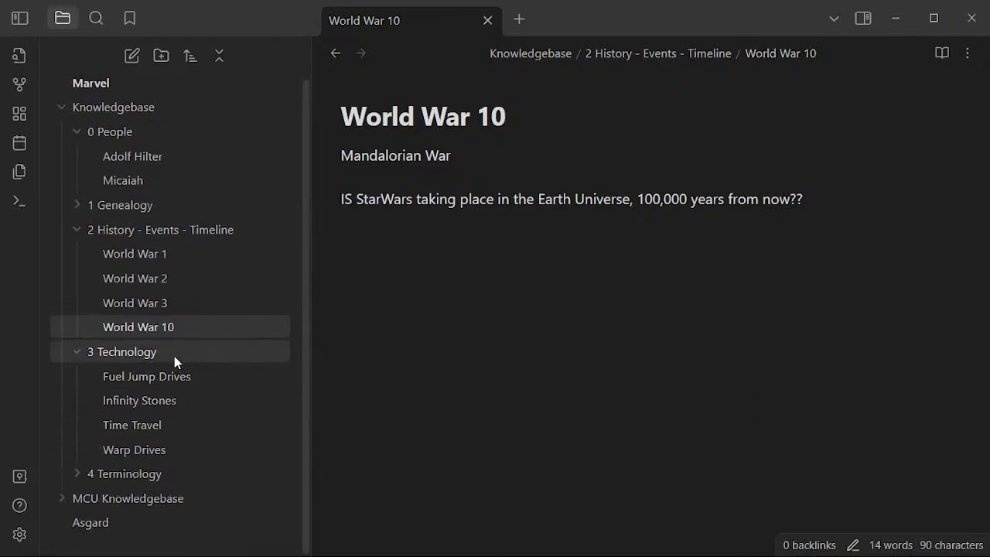
{"action": "left_click", "coordinate": [174, 356]}
{"action": "left_click", "coordinate": [158, 234]}
{"action": "left_click", "coordinate": [136, 139]}
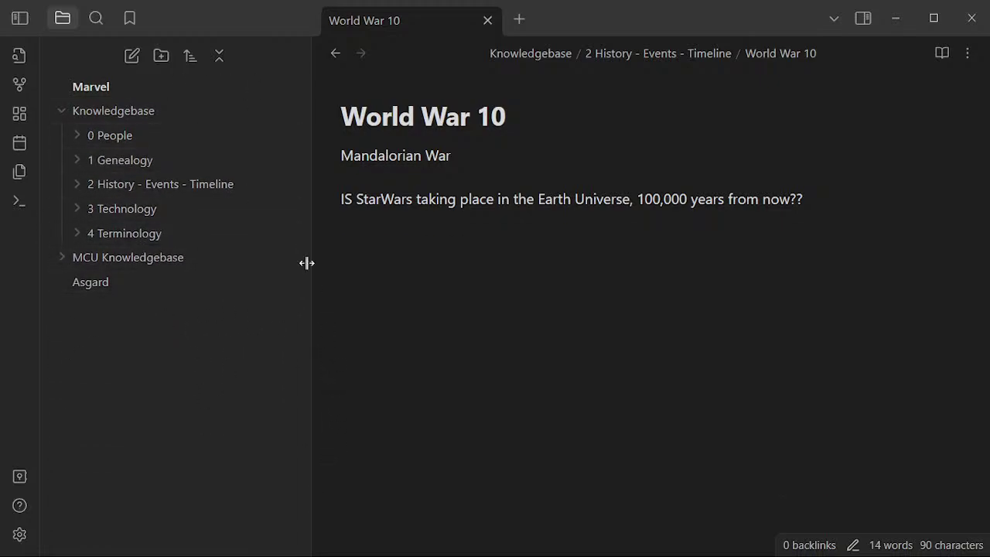
{"action": "left_click", "coordinate": [209, 160]}
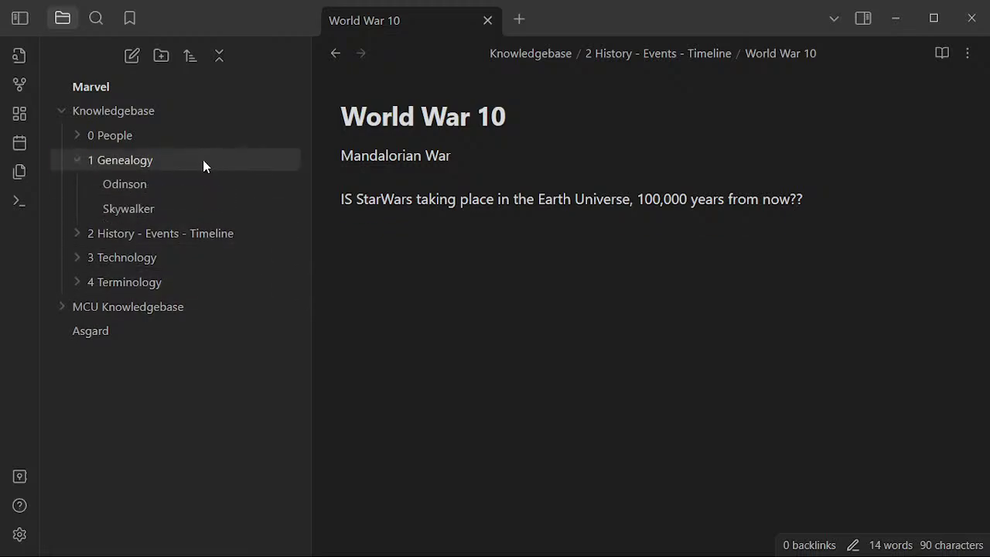
{"action": "left_click", "coordinate": [203, 160]}
{"action": "left_click", "coordinate": [202, 155]}
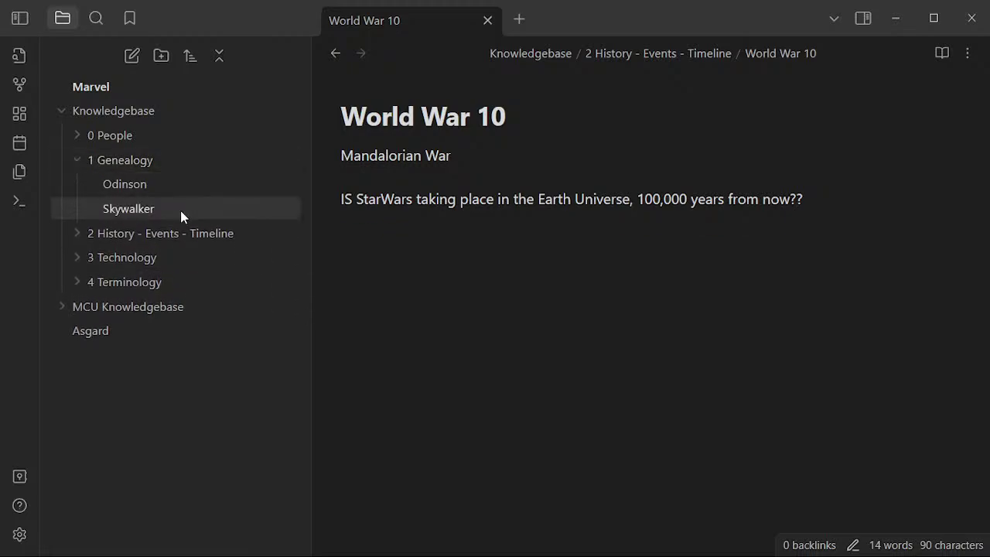
{"action": "left_click", "coordinate": [181, 211]}
- Reopen the Skywalker note from the 1 Genealogy folder
{"action": "left_click", "coordinate": [203, 168]}
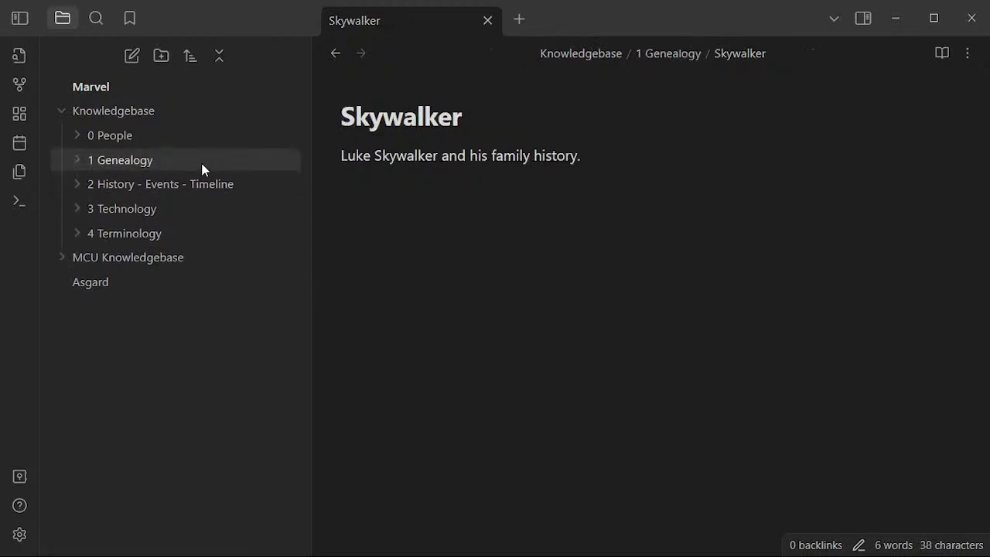
{"action": "left_click", "coordinate": [202, 165]}
{"action": "left_click", "coordinate": [185, 187]}
{"action": "left_click", "coordinate": [176, 211]}
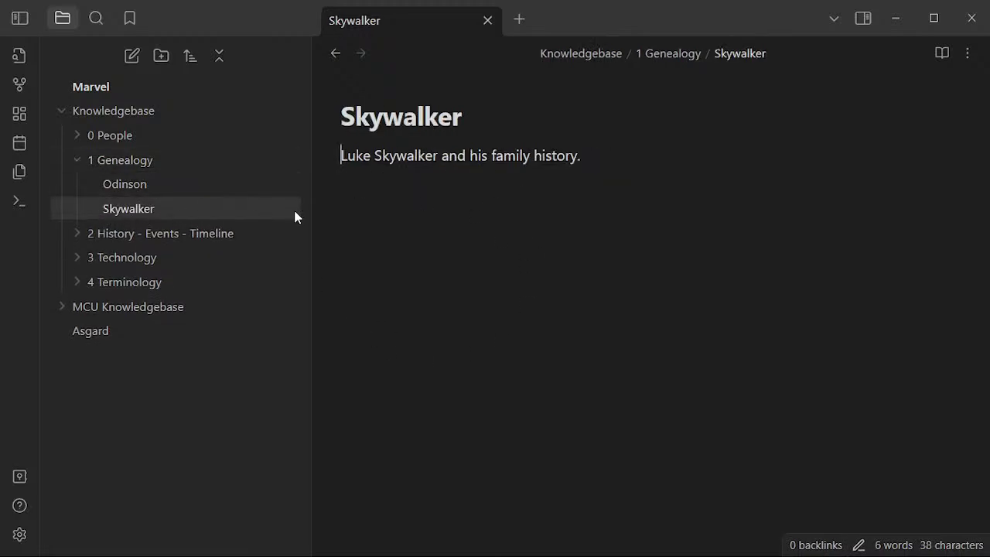
- Add the line 'THIS is a data problem. HOW to take Ancestry com and turn into a usable data source.'
{"action": "left_click", "coordinate": [457, 199]}
{"action": "key", "text": "Return"}
{"action": "type", "text": "THIS i"}
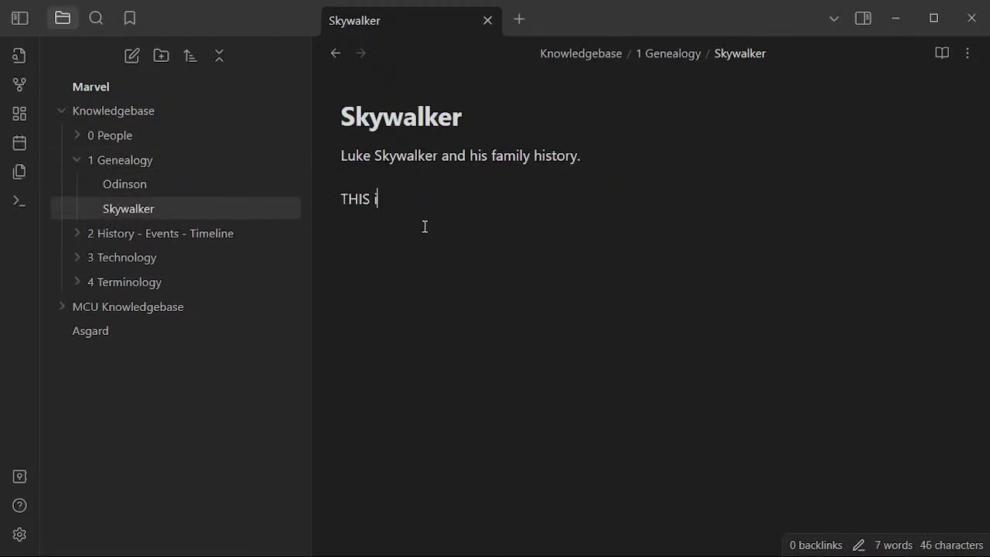
{"action": "type", "text": "s a data "}
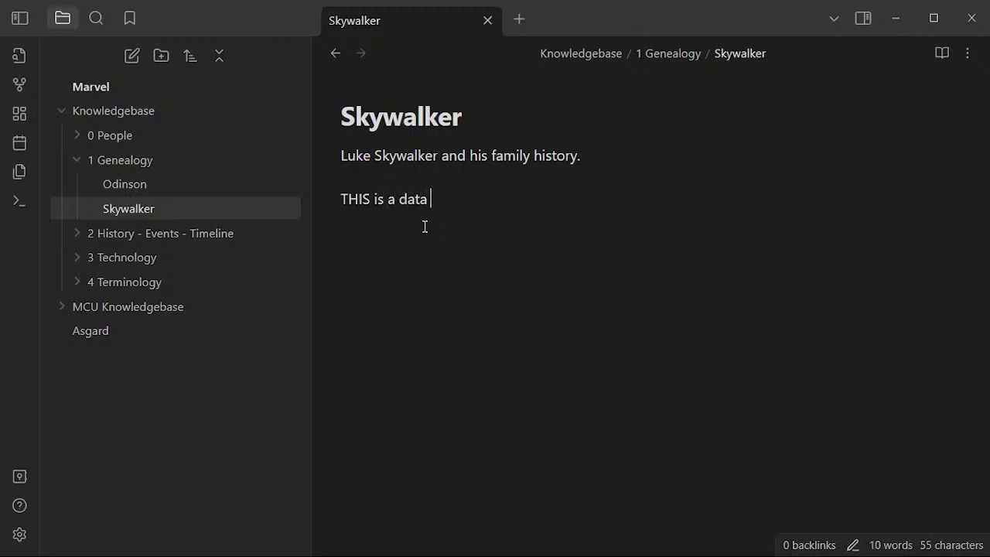
{"action": "type", "text": "problem.  "}
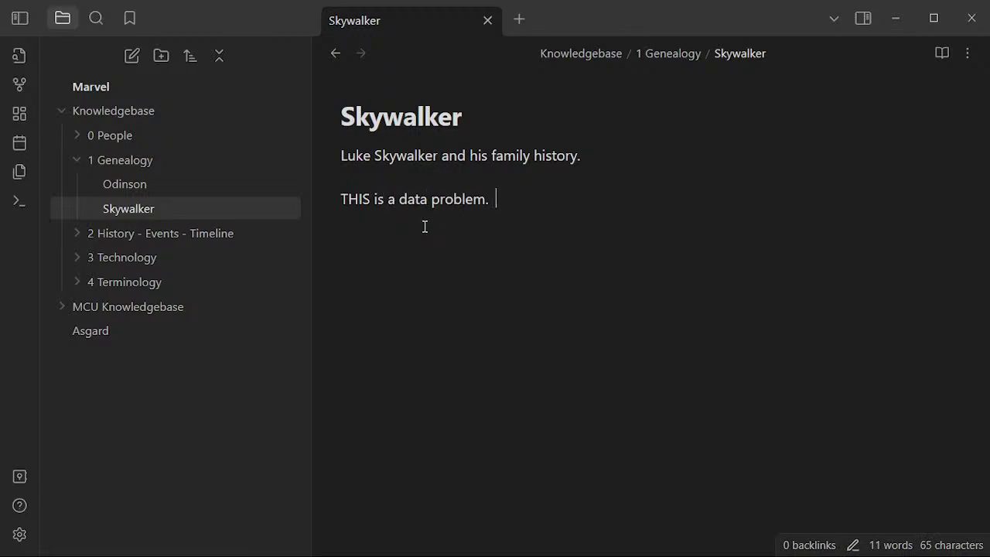
{"action": "type", "text": "HOW to tga"}
{"action": "key", "text": "BackSpace"}
{"action": "key", "text": "BackSpace"}
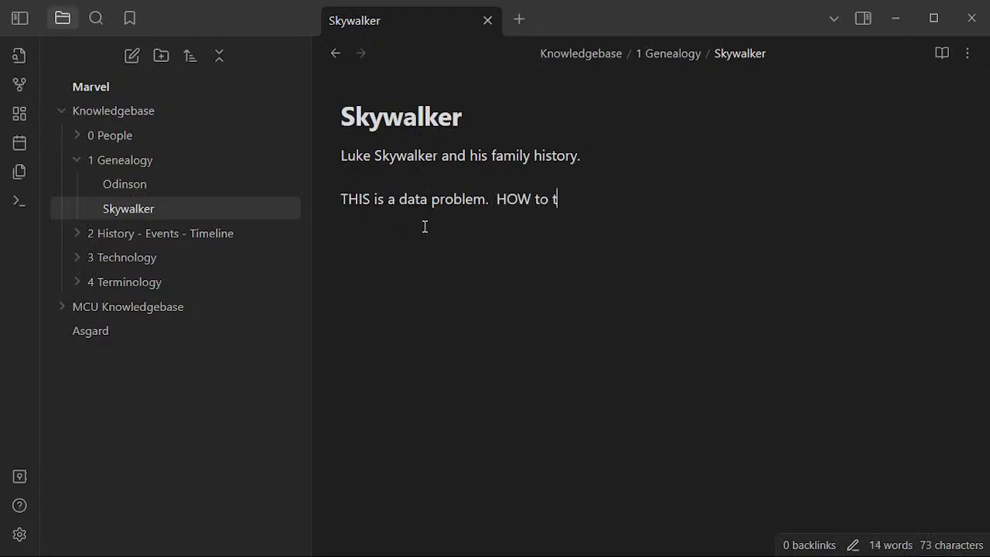
{"action": "type", "text": "ake Ancest"}
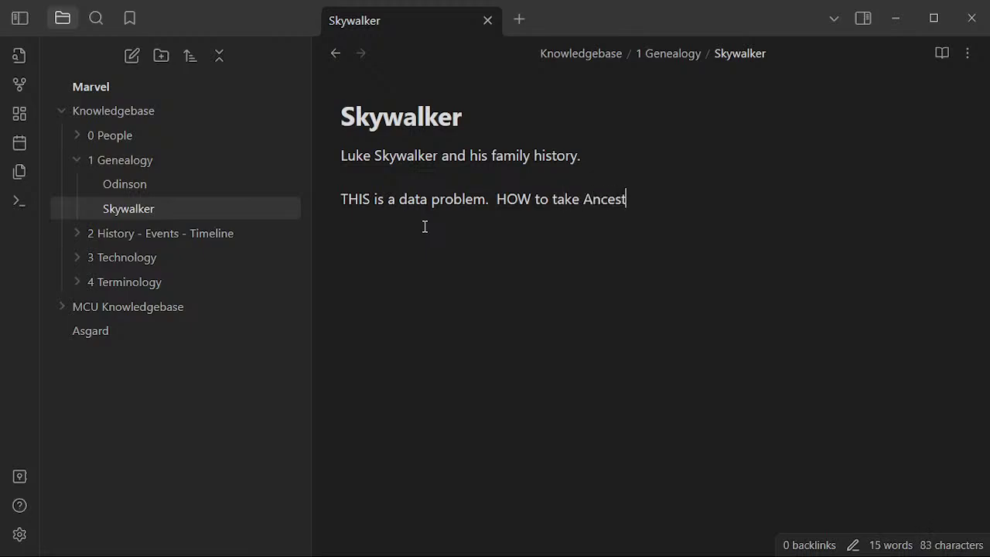
{"action": "type", "text": "ry "}
{"action": "type", "text": "com and turn into a"}
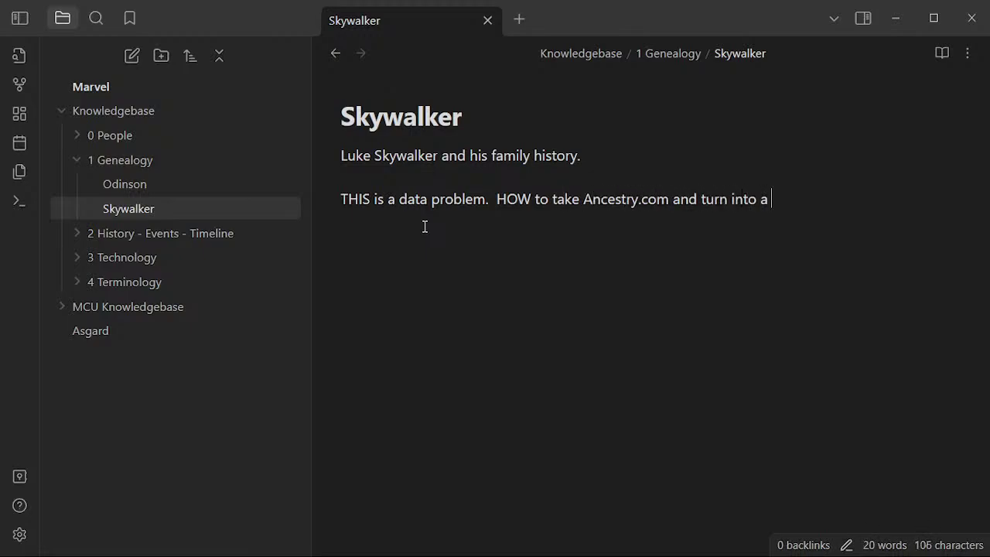
{"action": "type", "text": " usabledat"}
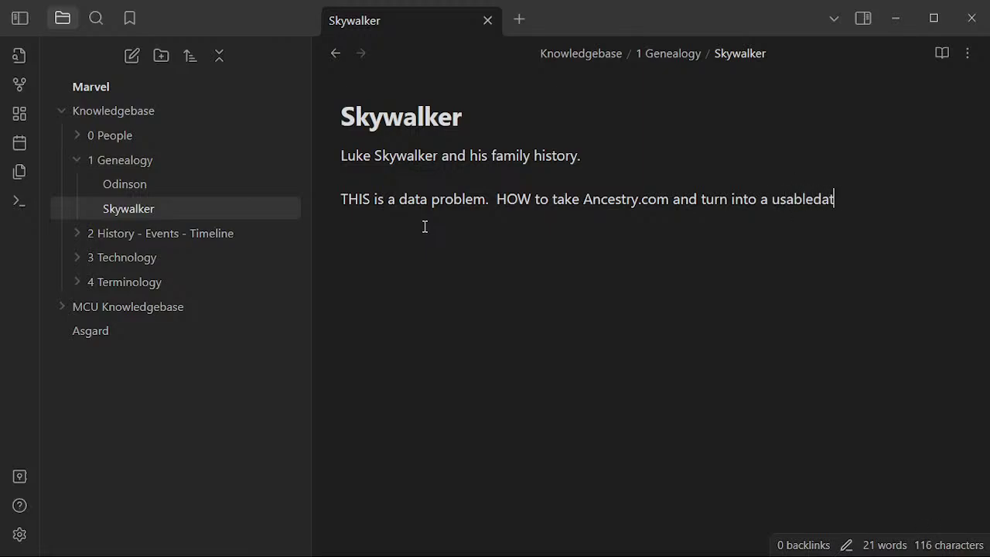
{"action": "key", "text": "BackSpace"}
{"action": "key", "text": "BackSpace"}
{"action": "type", "text": "a"}
{"action": "key", "text": "BackSpace"}
{"action": "key", "text": "BackSpace"}
{"action": "key", "text": "BackSpace"}
{"action": "type", "text": "data so"}
{"action": "key", "text": "BackSpace"}
{"action": "type", "text": "ource"}
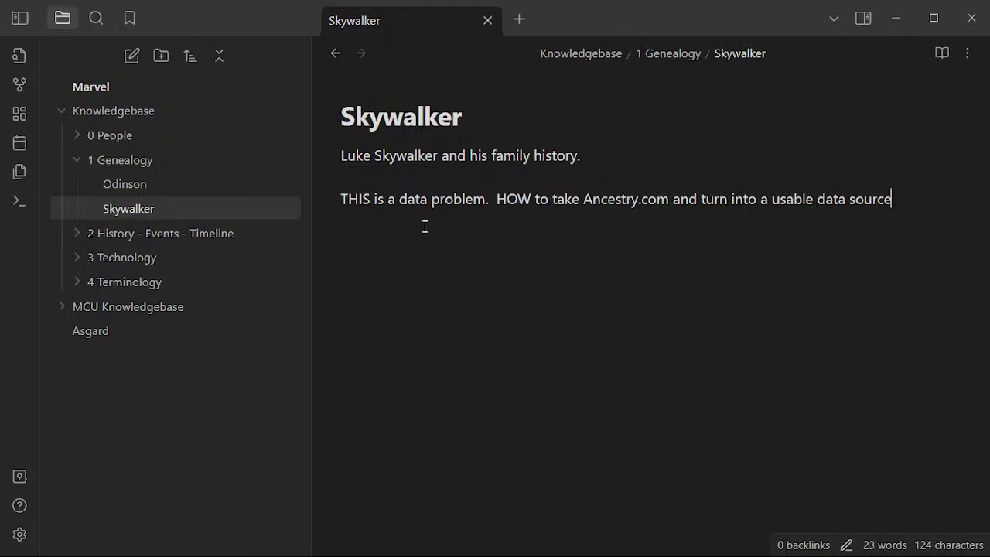
{"action": "key", "text": "BackSpace"}
{"action": "type", "text": "e."}
{"action": "key", "text": "BackSpace"}
{"action": "key", "text": "Return"}
- Add a second line about existing data and Rays Parents, then open the Odinson note
{"action": "right_click", "coordinate": [787, 191]}
{"action": "left_click", "coordinate": [657, 258]}
{"action": "type", "text": "I am trying to say Exisit"}
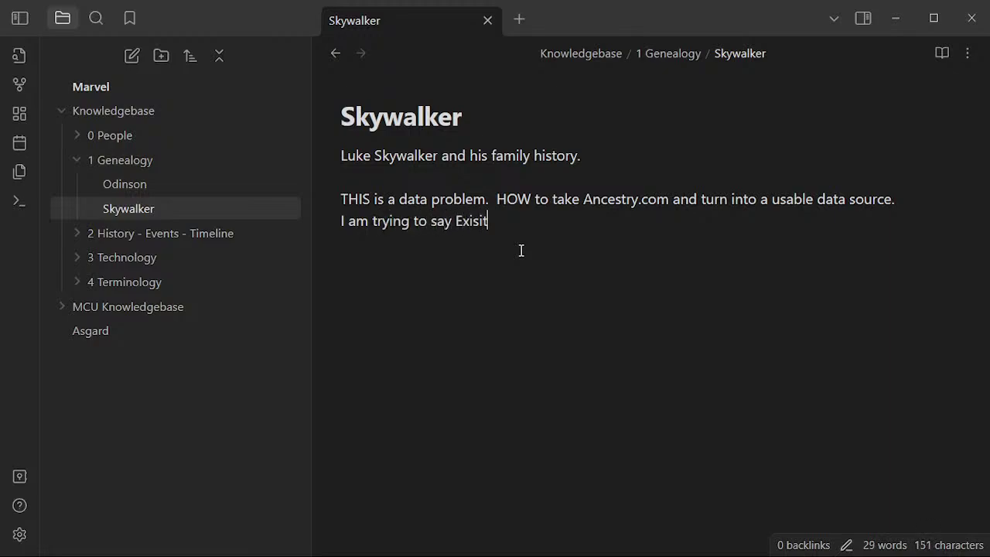
{"action": "type", "text": "ng"}
{"action": "key", "text": "BackSpace"}
{"action": "key", "text": "BackSpace"}
{"action": "key", "text": "BackSpace"}
{"action": "type", "text": "ng data, that we"}
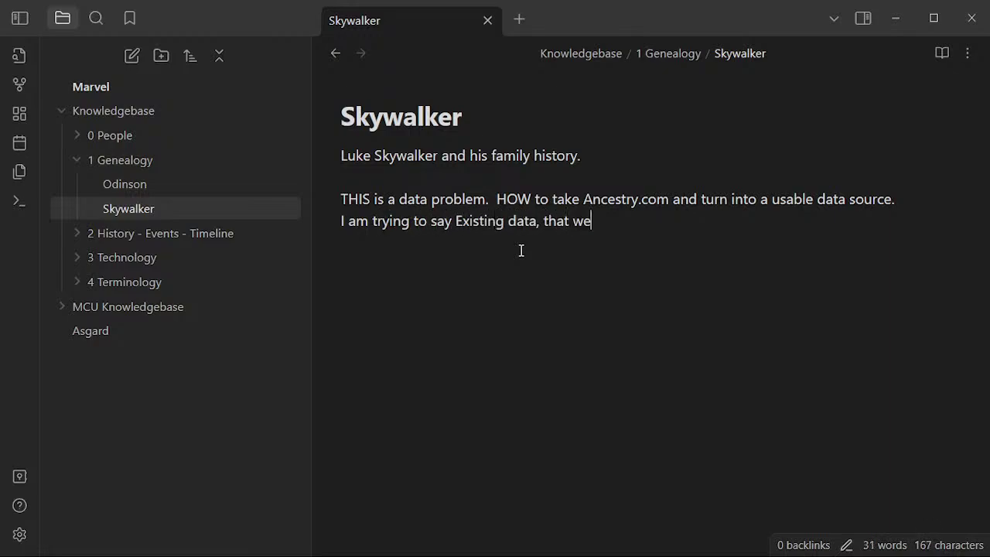
{"action": "type", "text": " ALREADY have. "}
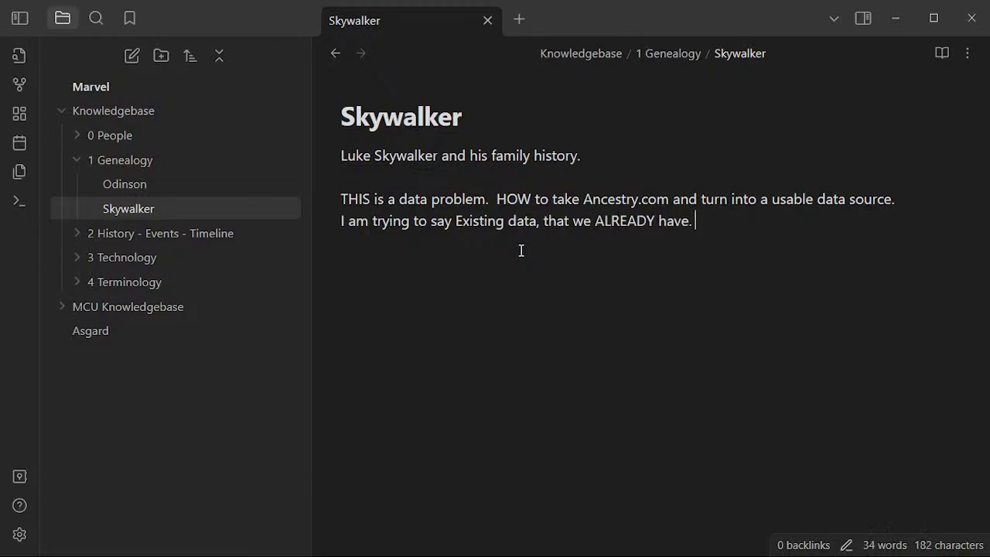
{"action": "type", "text": " AND fudge"}
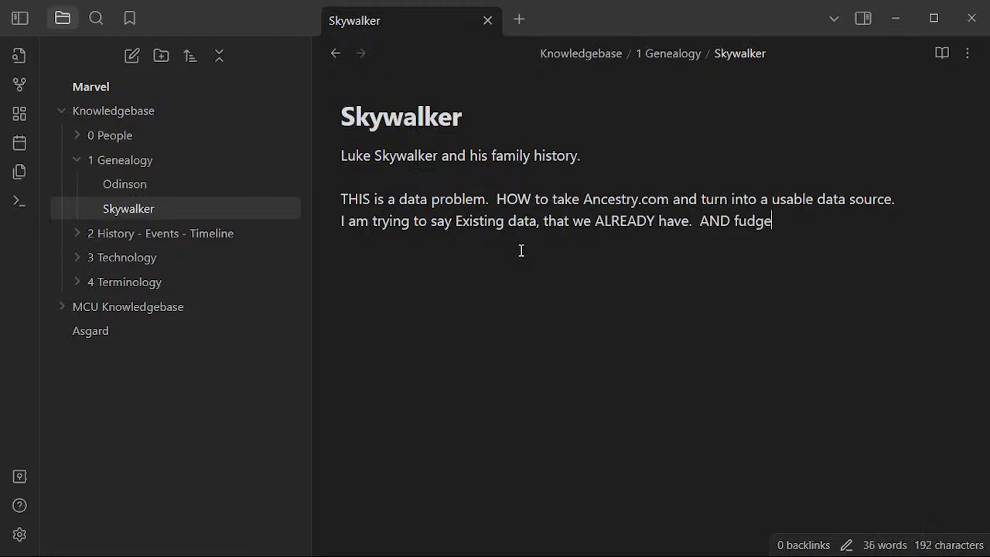
{"action": "key", "text": "BackSpace"}
{"action": "type", "text": "ing to say, "}
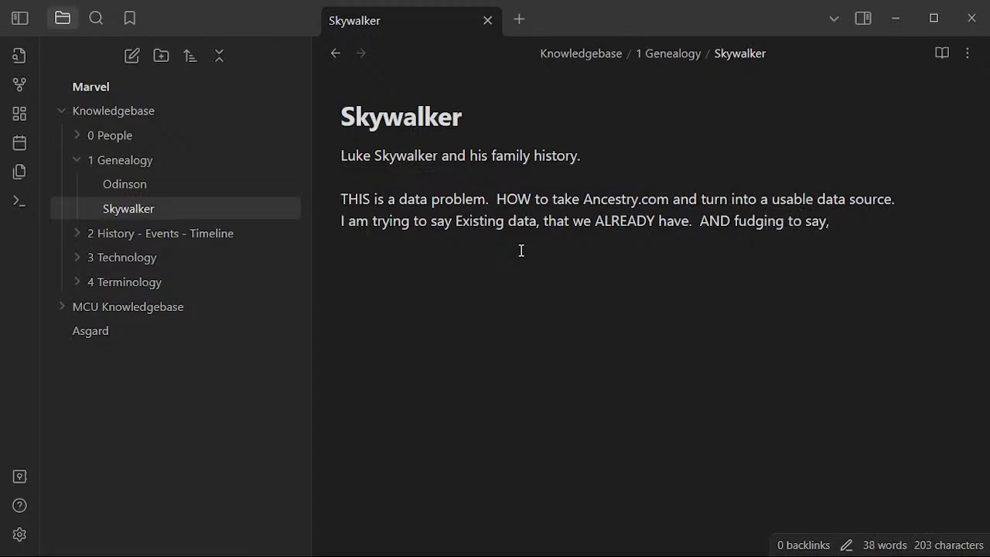
{"action": "type", "text": "Rays Parent"}
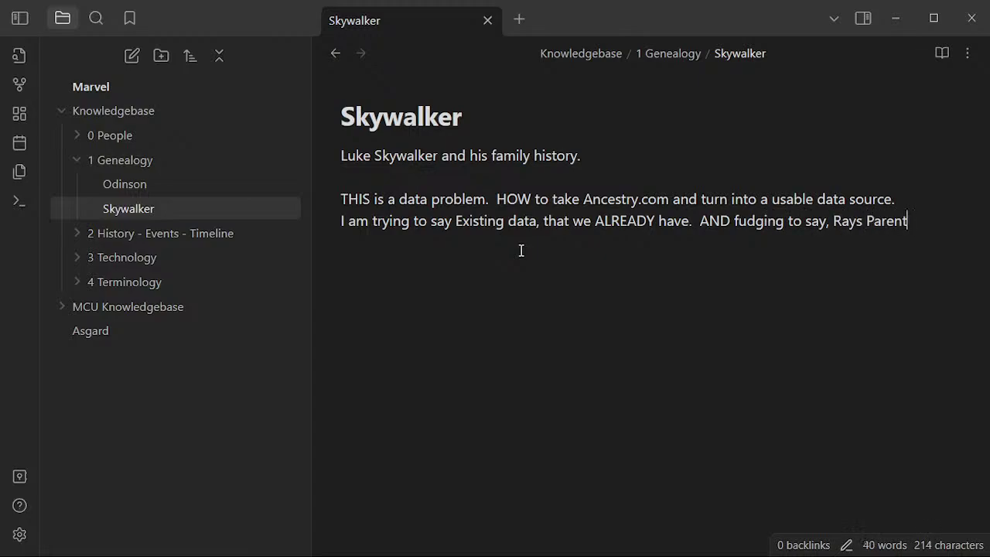
{"action": "type", "text": "s are a THING "}
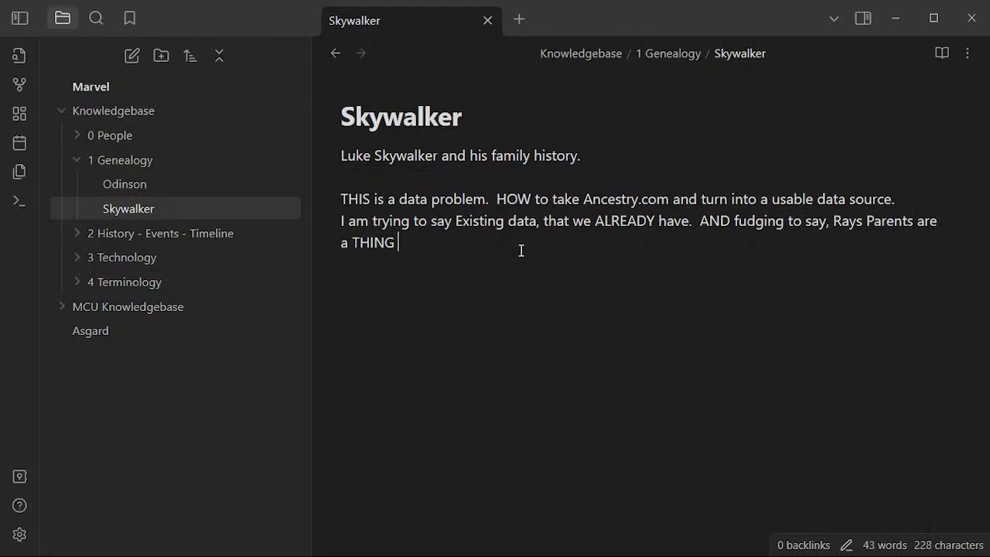
{"action": "type", "text": "lets explor"}
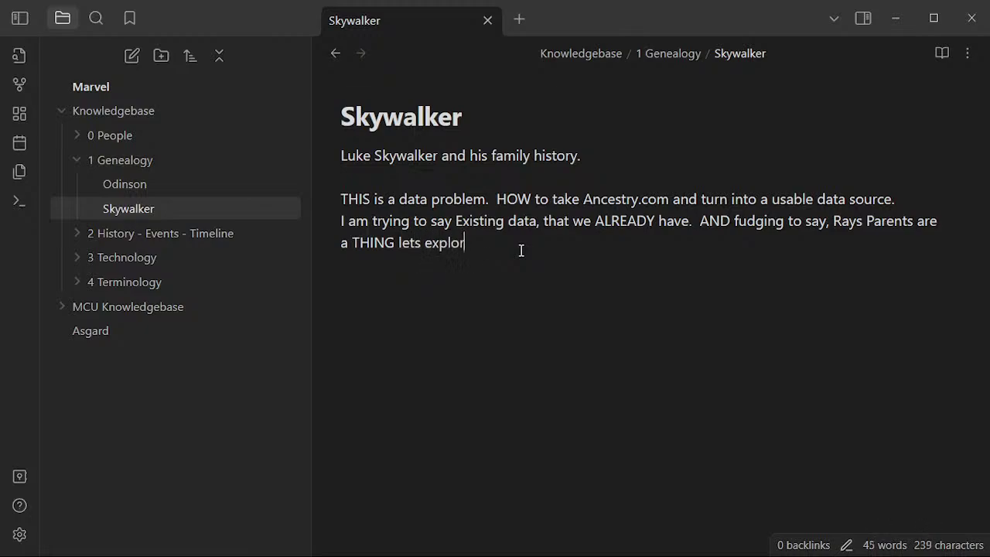
{"action": "type", "text": "e that privately."}
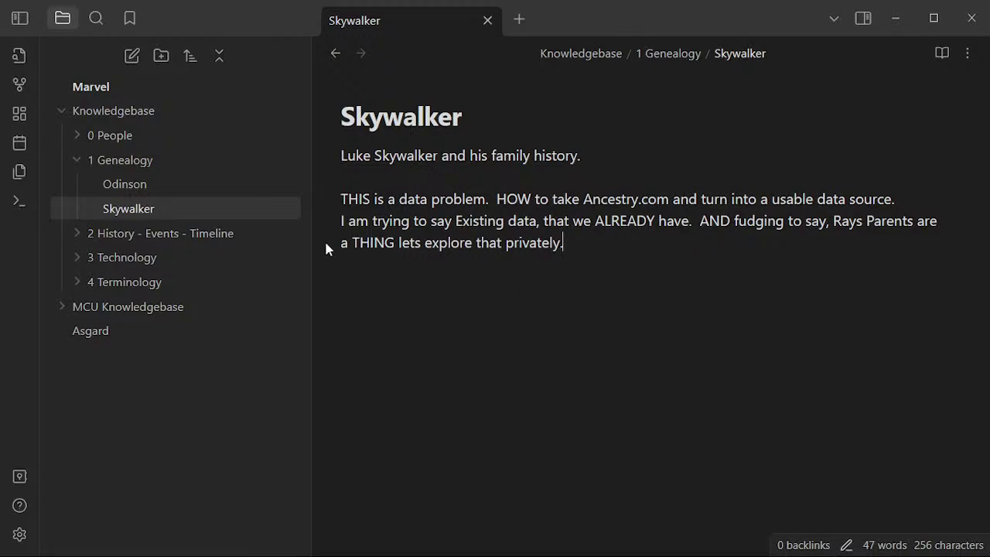
{"action": "left_click", "coordinate": [206, 186]}
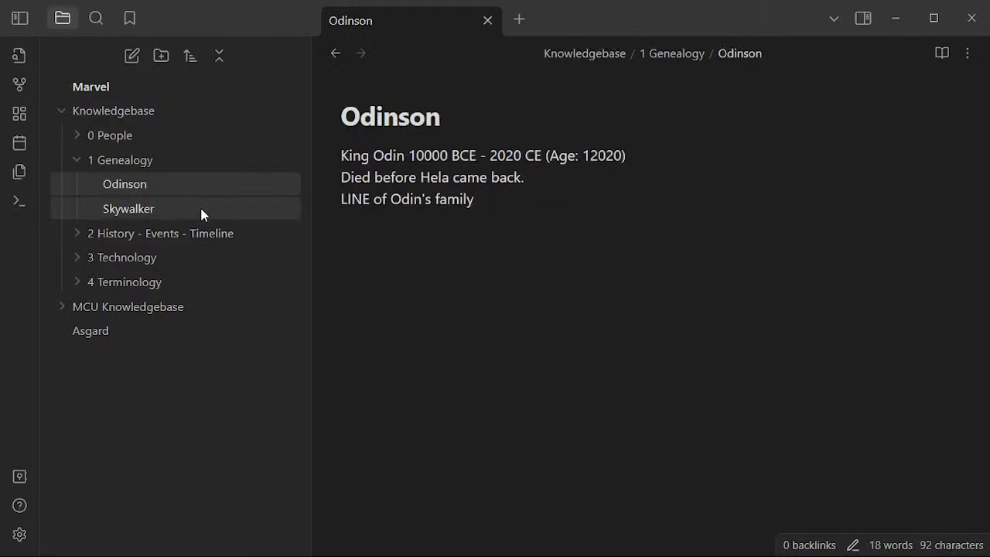
{"action": "left_click", "coordinate": [569, 215]}
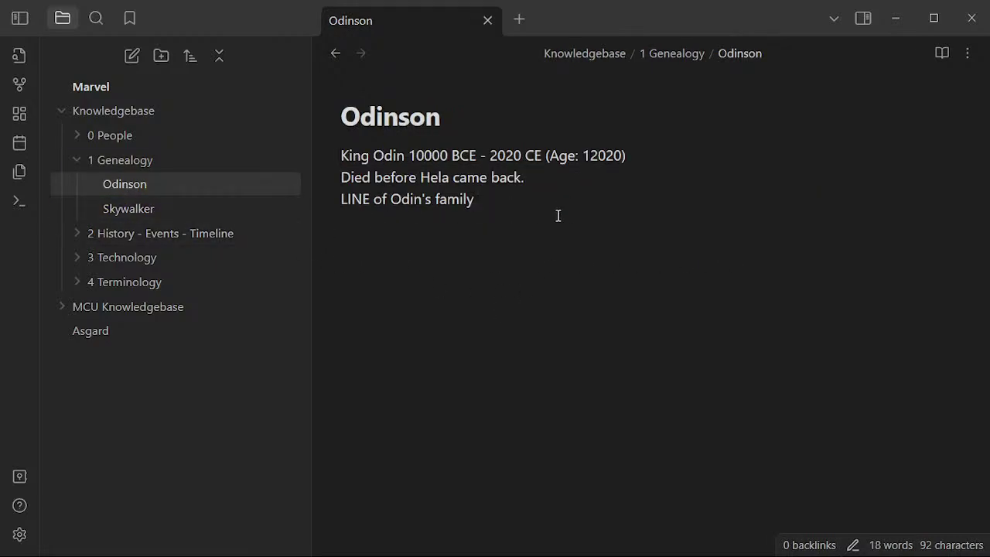
- Reopen the Skywalker note under 1 Genealogy
{"action": "left_click", "coordinate": [194, 159]}
{"action": "left_click", "coordinate": [179, 160]}
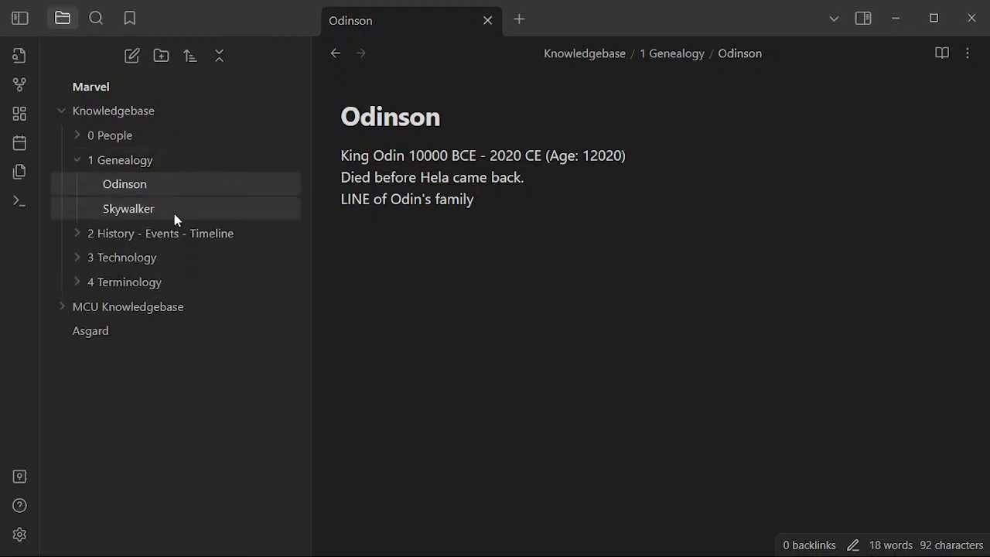
{"action": "left_click", "coordinate": [178, 210]}
{"action": "left_click", "coordinate": [535, 178]}
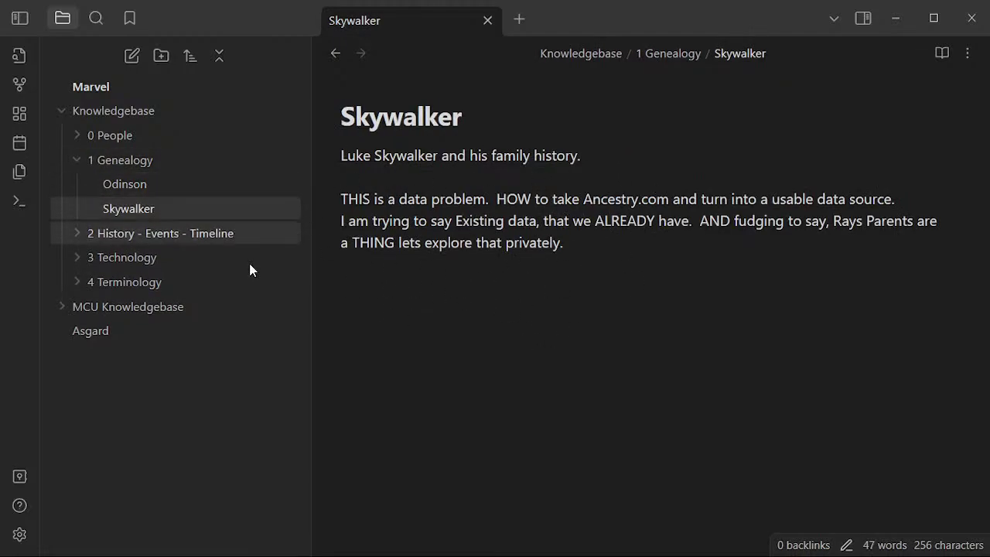
- Expand 3 Technology and view Warp Drives, Time Travel, Infinity Stones and Fuel Jump Drives
{"action": "left_click", "coordinate": [174, 225]}
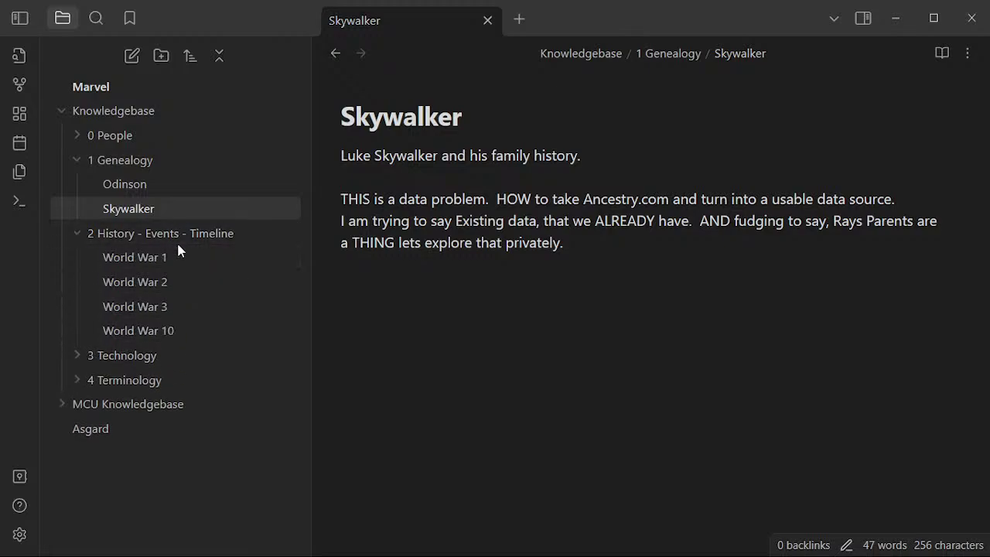
{"action": "left_click", "coordinate": [186, 234]}
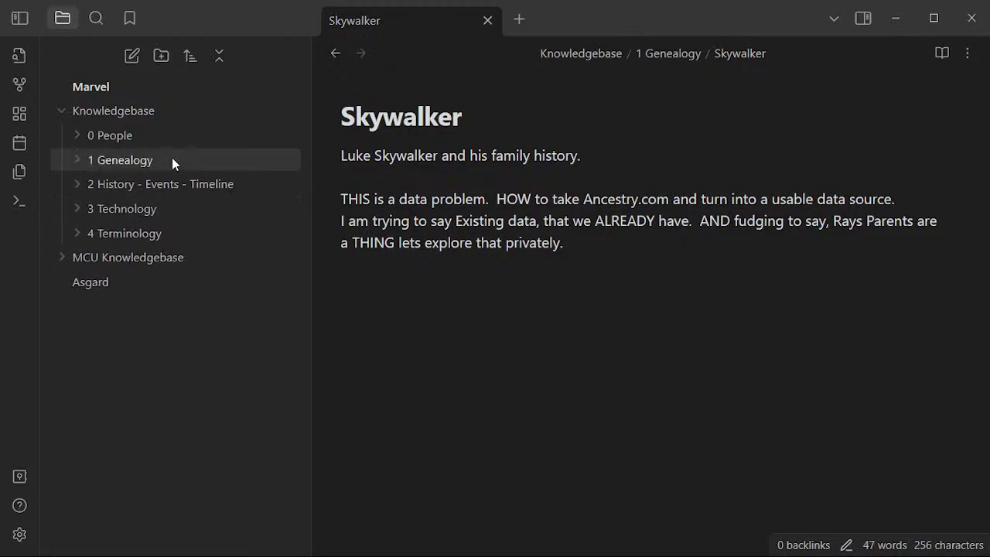
{"action": "left_click", "coordinate": [171, 237]}
{"action": "left_click", "coordinate": [170, 236]}
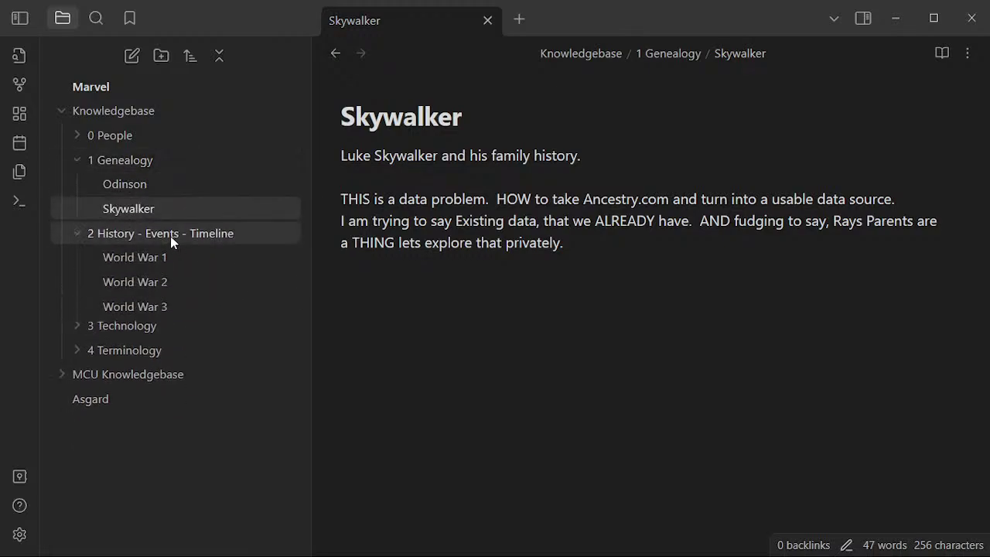
{"action": "left_click", "coordinate": [174, 284]}
{"action": "left_click", "coordinate": [159, 258]}
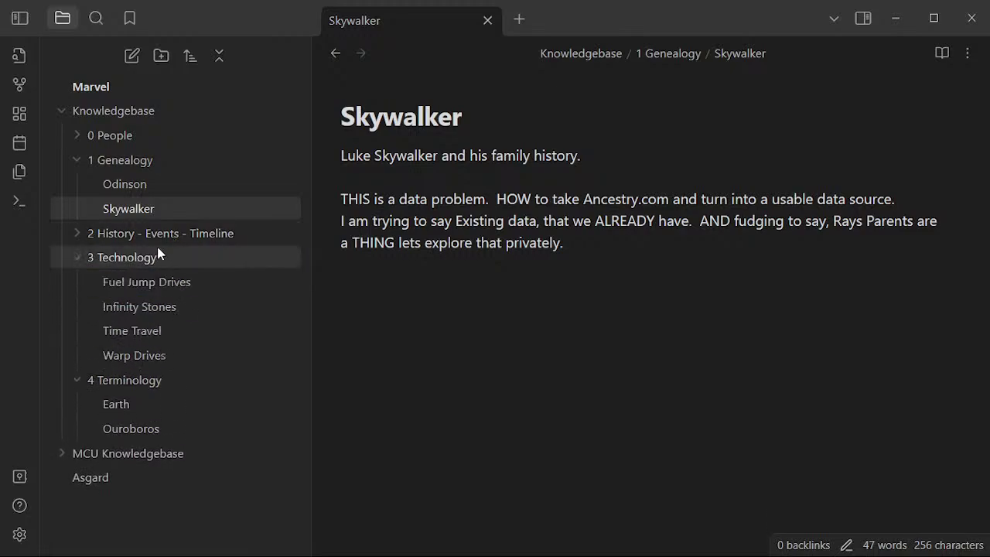
{"action": "left_click", "coordinate": [173, 352]}
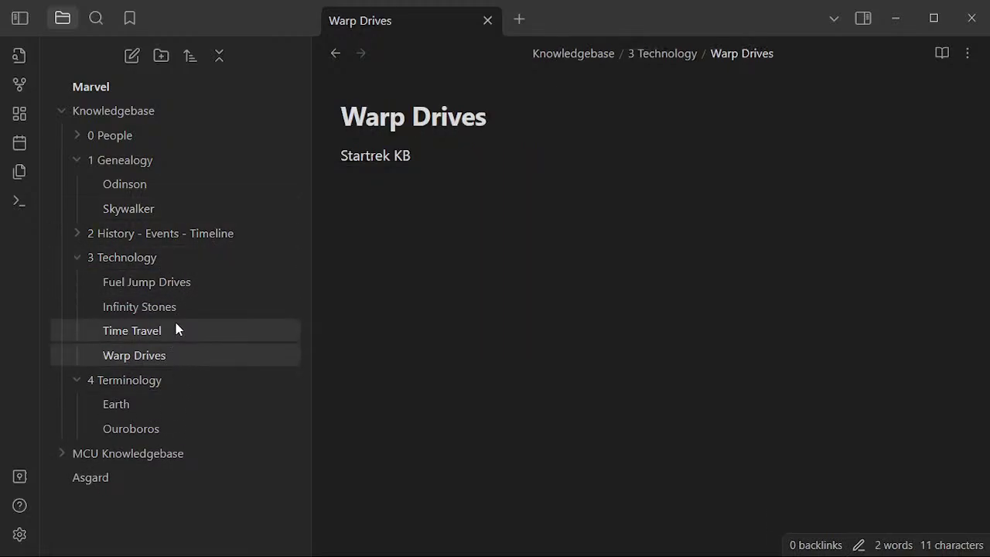
{"action": "left_click", "coordinate": [177, 326]}
{"action": "left_click", "coordinate": [193, 306]}
{"action": "left_click", "coordinate": [195, 282]}
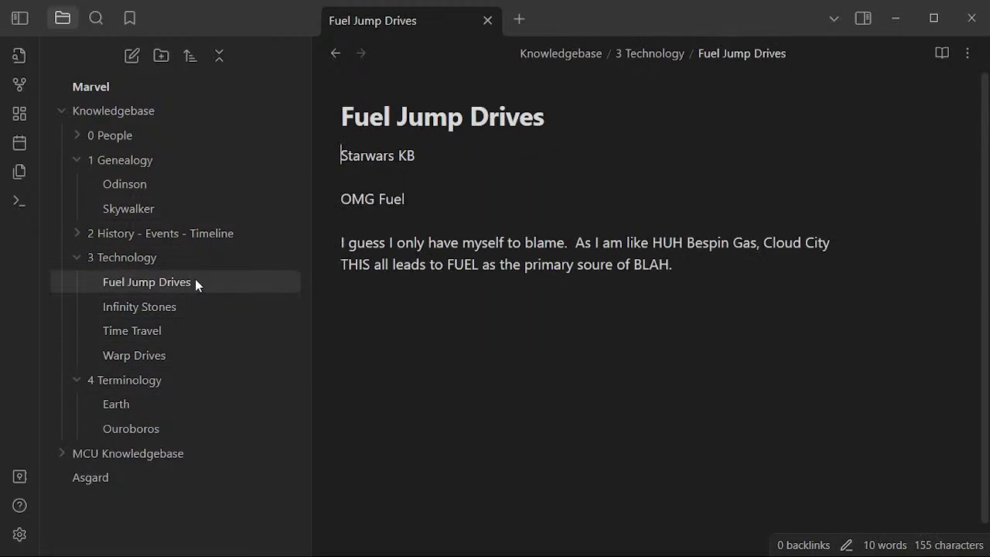
- Revisit the World War 10 and Skywalker notes
{"action": "left_click", "coordinate": [188, 257]}
{"action": "left_click", "coordinate": [187, 258]}
{"action": "left_click", "coordinate": [189, 236]}
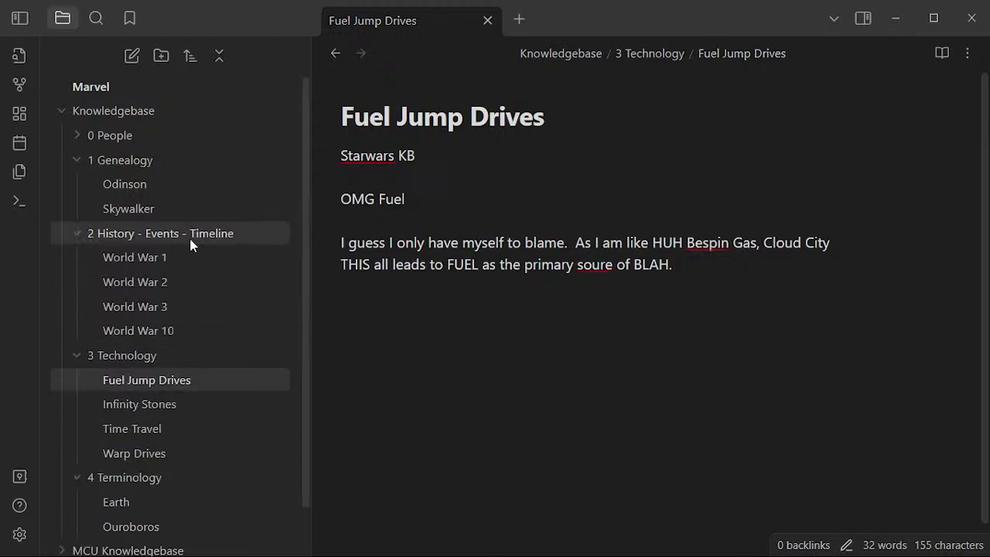
{"action": "left_click", "coordinate": [175, 334]}
{"action": "left_click", "coordinate": [163, 210]}
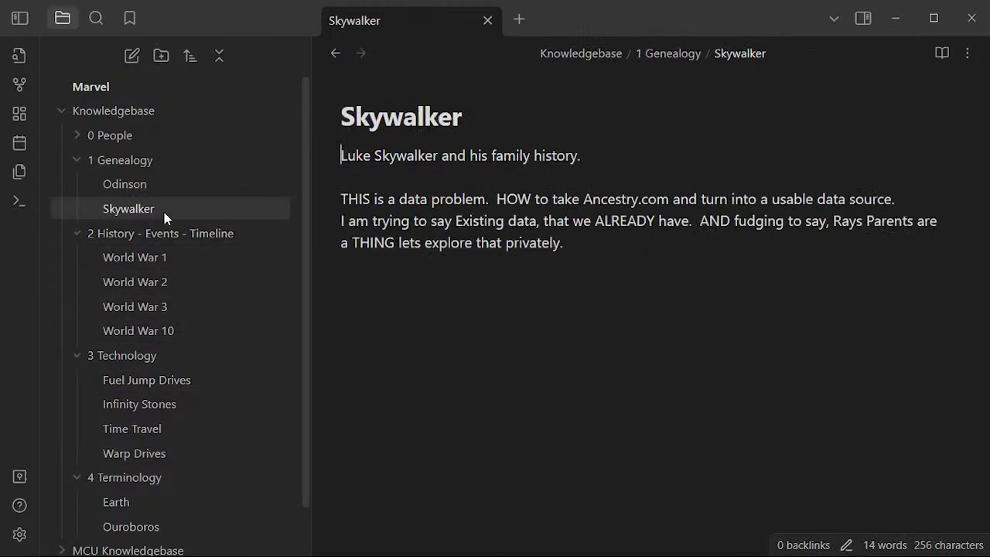
- Open Fuel Jump Drives, collapse the other folders and expand MCU Knowledgebase to 0 Earth (Prime Timeline)
{"action": "left_click", "coordinate": [159, 169]}
{"action": "left_click", "coordinate": [161, 142]}
{"action": "left_click", "coordinate": [161, 144]}
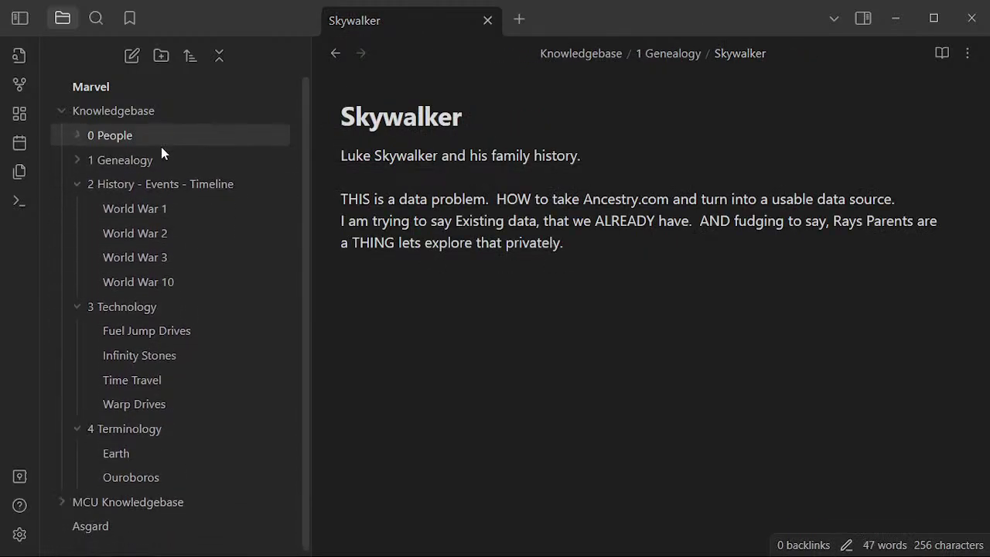
{"action": "left_click", "coordinate": [168, 181]}
{"action": "left_click", "coordinate": [163, 228]}
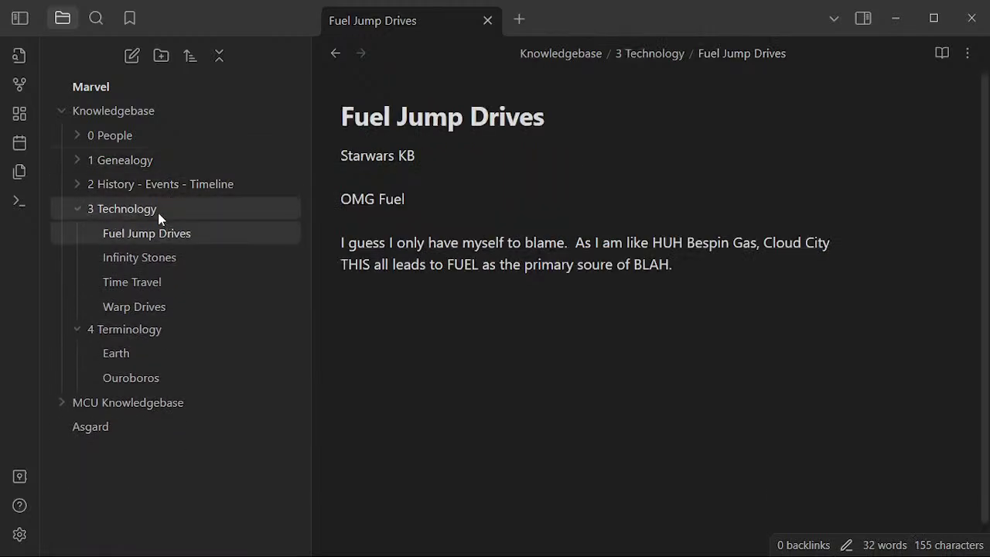
{"action": "left_click", "coordinate": [158, 211]}
{"action": "left_click", "coordinate": [150, 235]}
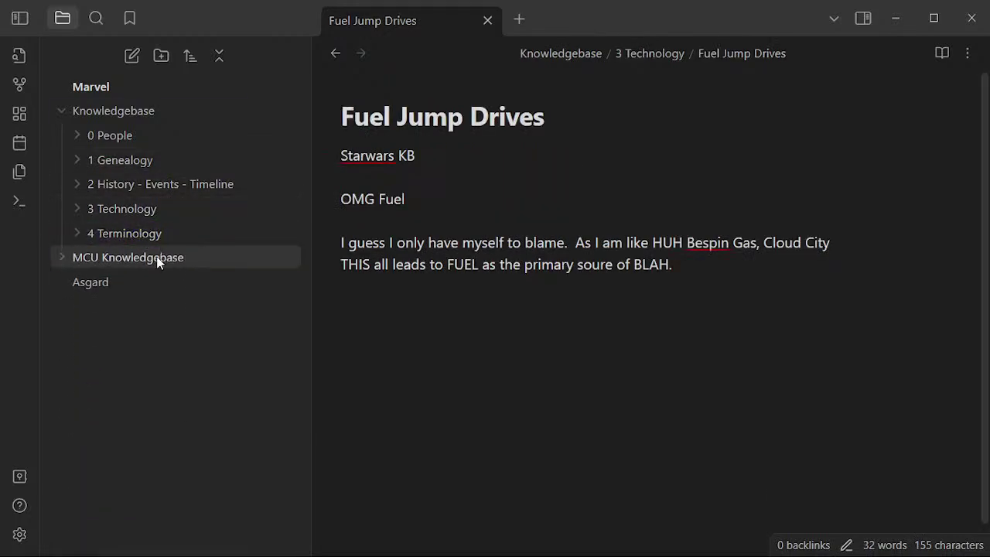
{"action": "left_click", "coordinate": [157, 258]}
{"action": "left_click", "coordinate": [149, 283]}
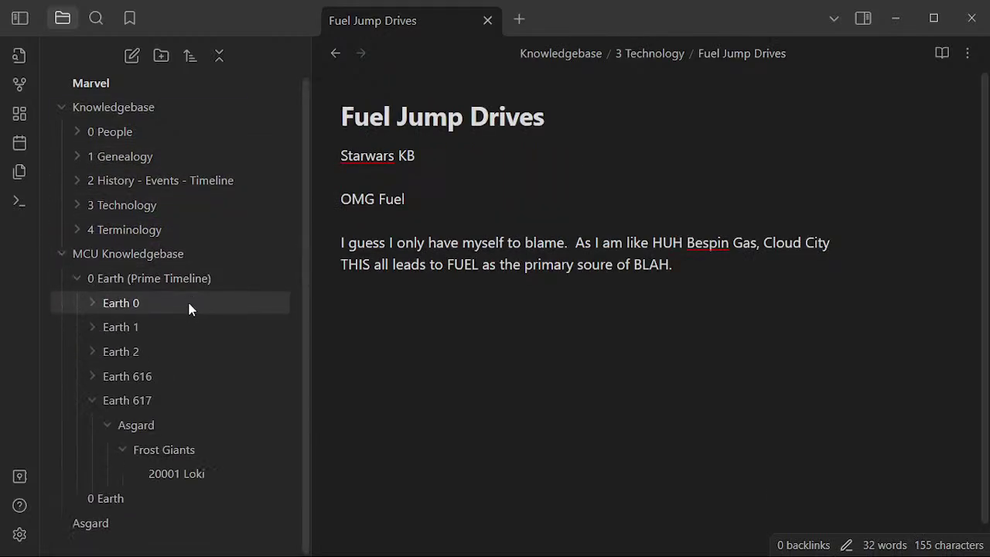
{"action": "left_click", "coordinate": [134, 406]}
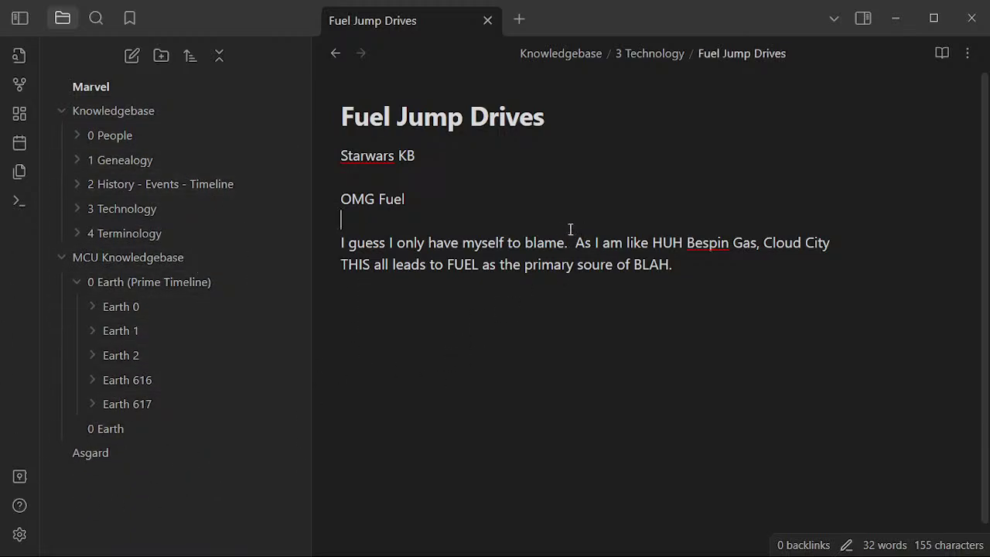
- Switch back to the StarWars vault window and scroll the _Mortis note to its top
{"action": "key", "text": "alt+Tab"}
{"action": "key", "text": "alt+Tab"}
{"action": "key", "text": "alt+Tab"}
{"action": "key", "text": "alt+Tab"}
{"action": "key", "text": "alt+Tab"}
{"action": "key", "text": "alt+Tab"}
{"action": "key", "text": "alt+Tab"}
{"action": "key", "text": "alt+Tab"}
{"action": "key", "text": "alt+Tab"}
{"action": "key", "text": "alt+Tab"}
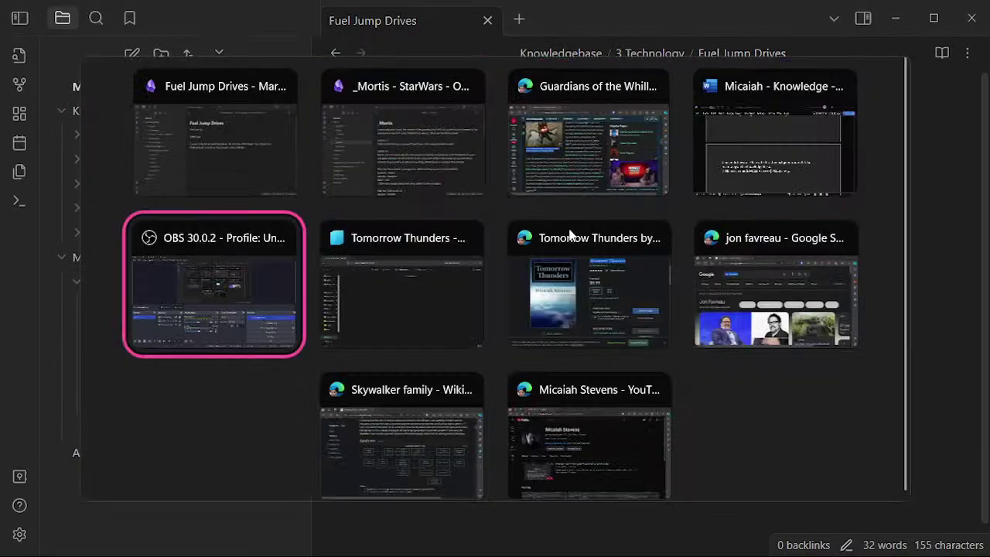
{"action": "key", "text": "alt+Tab"}
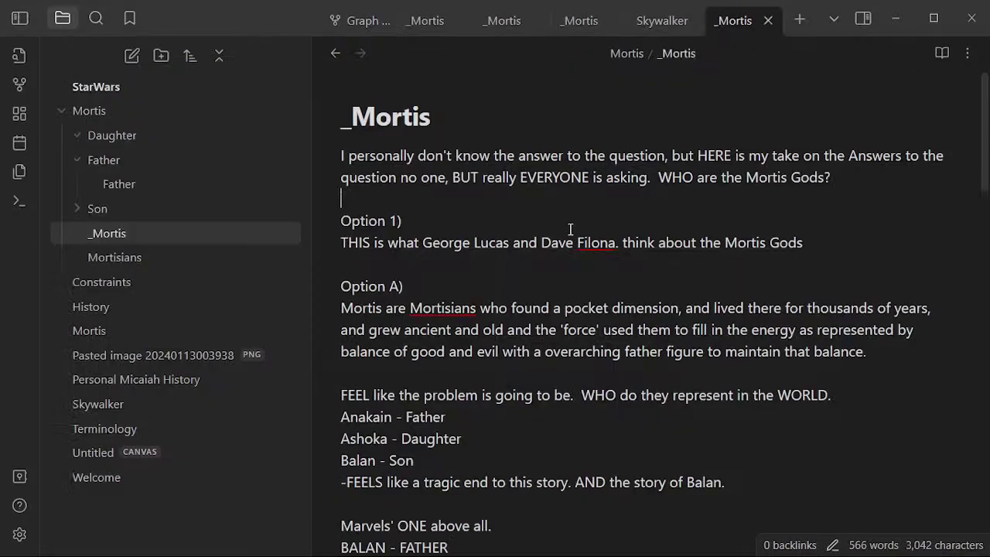
{"action": "left_click", "coordinate": [457, 266]}
{"action": "scroll", "coordinate": [469, 287], "scroll_direction": "down", "scroll_amount": 4}
{"action": "scroll", "coordinate": [469, 287], "scroll_direction": "up", "scroll_amount": 4}
{"action": "scroll", "coordinate": [469, 293], "scroll_direction": "down", "scroll_amount": 4}
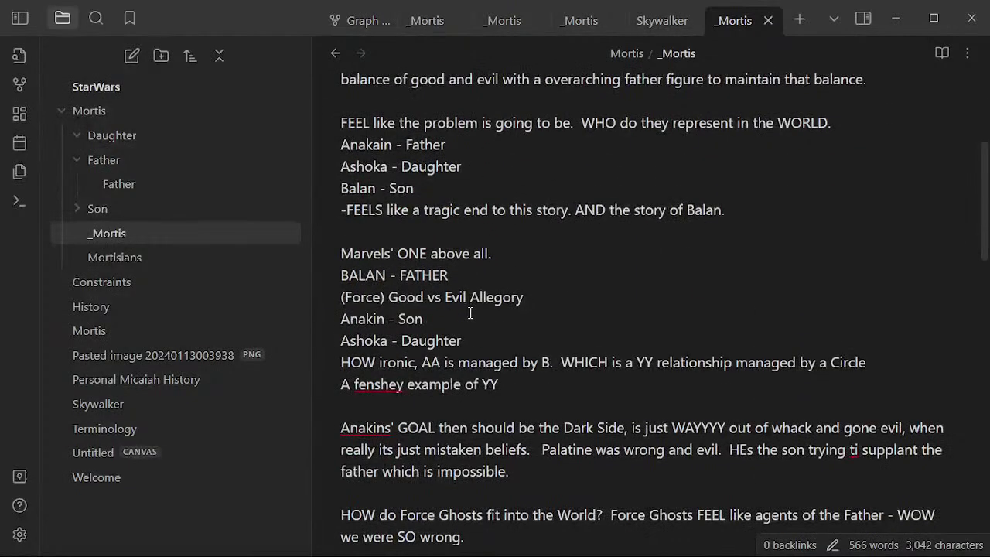
{"action": "scroll", "coordinate": [532, 391], "scroll_direction": "up", "scroll_amount": 4}
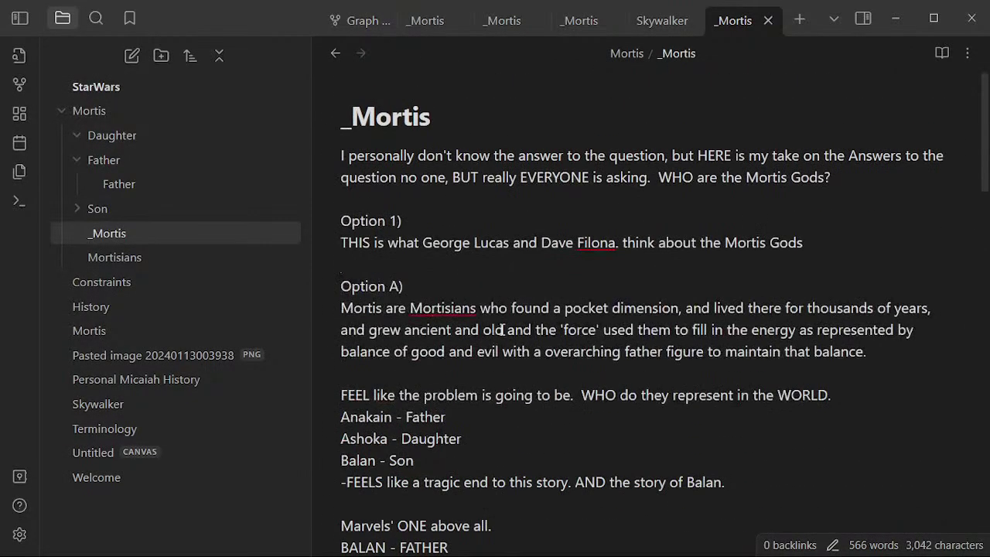
- Insert 'THIS is Fantasy PURE and Simple, NOT reality. Its just a dream.' above the opening paragraph
{"action": "left_click", "coordinate": [359, 154]}
{"action": "key", "text": "Home"}
{"action": "key", "text": "Return"}
{"action": "key", "text": "Up"}
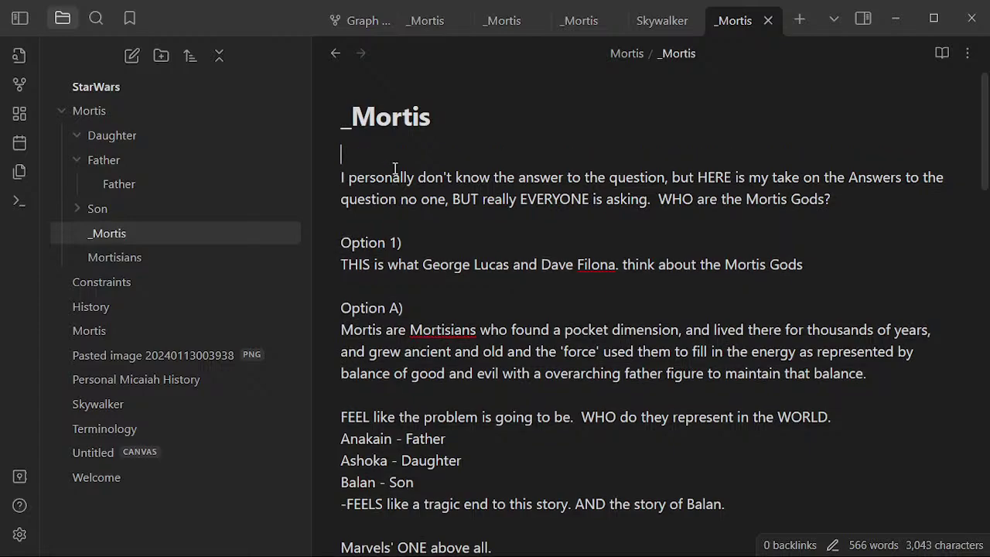
{"action": "type", "text": "THIS is Fantasy PURE and "}
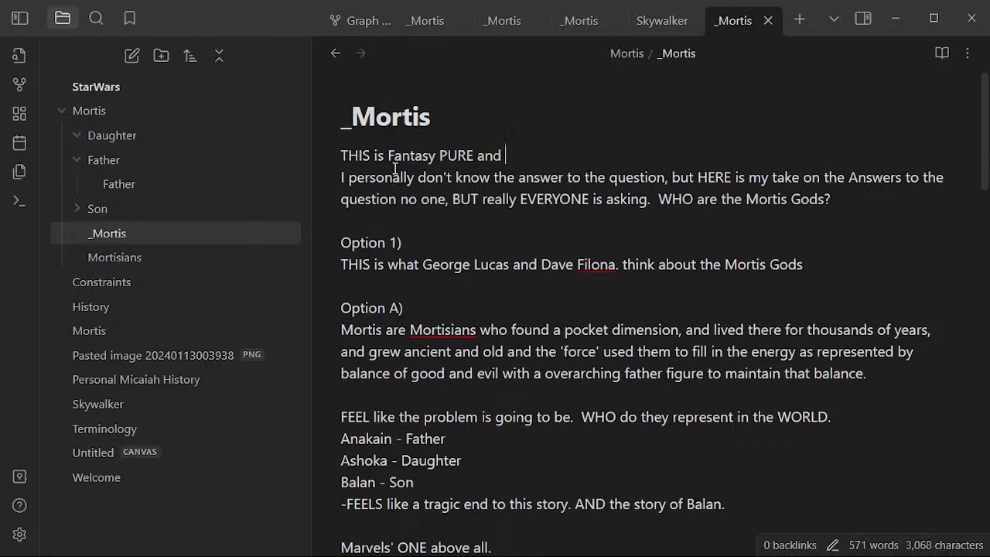
{"action": "type", "text": "Simple, NOT rea"}
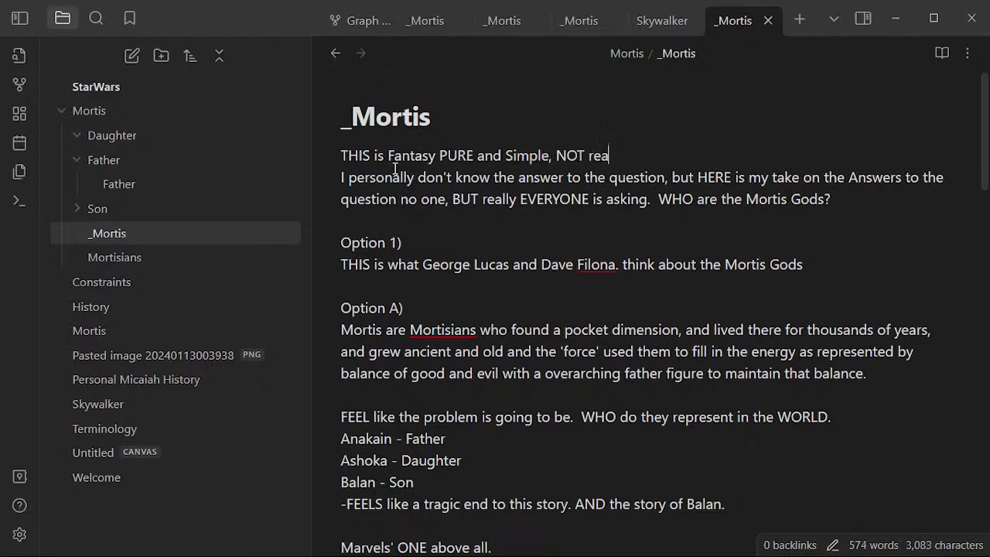
{"action": "type", "text": "lity.   Its "}
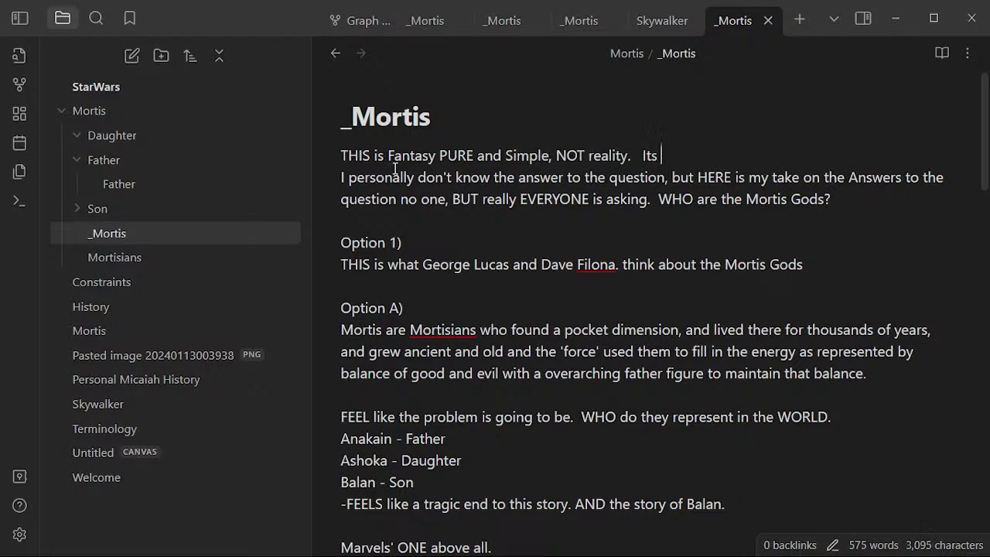
{"action": "type", "text": "just a dream."}
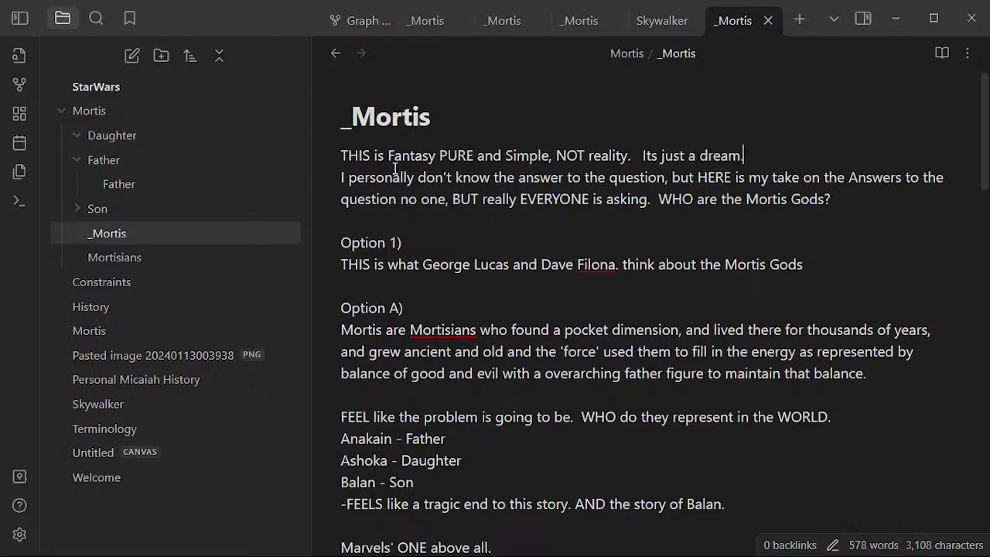
- Add blank lines below the new sentence and change its final period to '!!!'
{"action": "key", "text": "Return"}
{"action": "key", "text": "Return"}
{"action": "key", "text": "Up"}
{"action": "key", "text": "Up"}
{"action": "key", "text": "Down"}
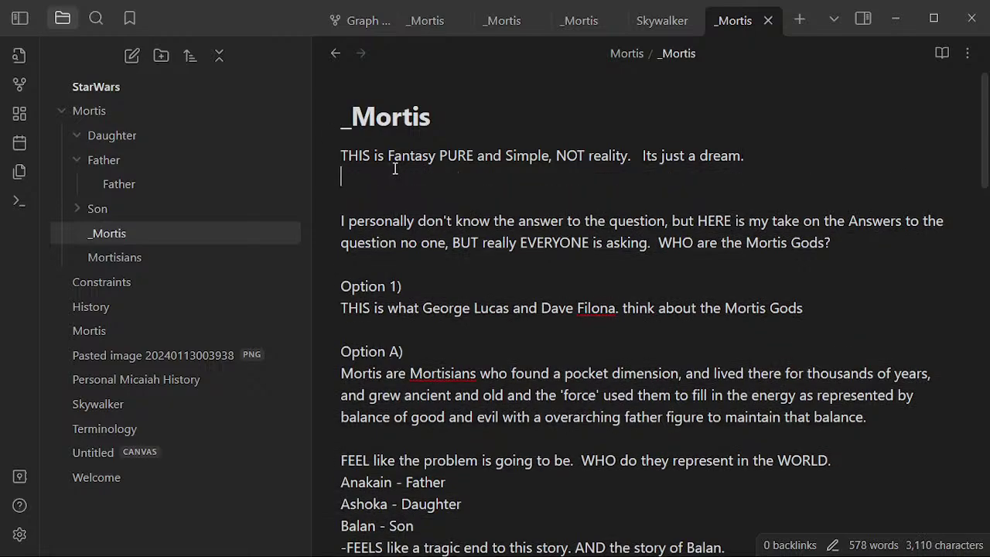
{"action": "key", "text": "Up"}
{"action": "key", "text": "End"}
{"action": "type", "text": "!"}
{"action": "key", "text": "BackSpace"}
{"action": "key", "text": "BackSpace"}
{"action": "type", "text": "!!!"}
{"action": "key", "text": "Down"}
{"action": "key", "text": "Return"}
{"action": "key", "text": "Return"}
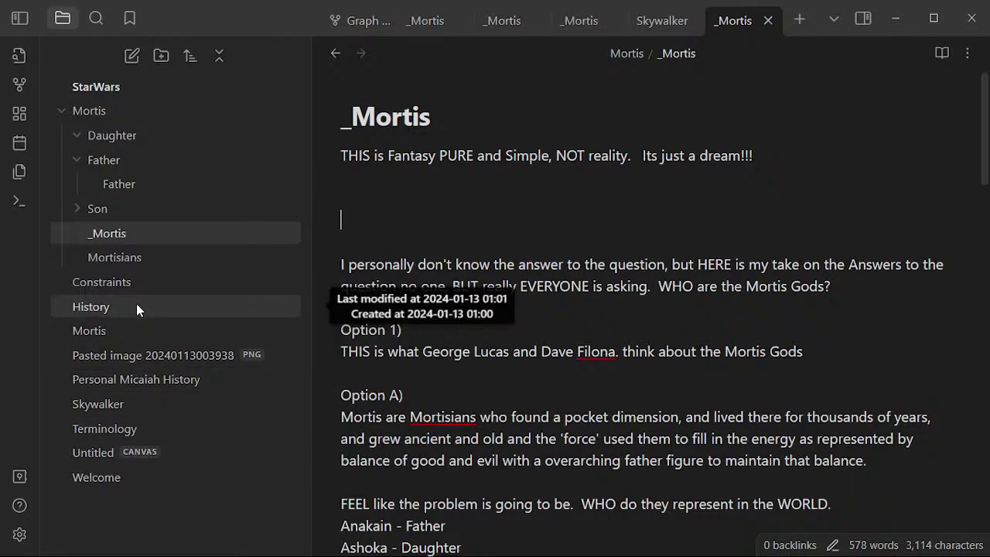
- In the Constraints note, add a SOURCE line naming the franchise's creator below the Yoda sentence
{"action": "left_click", "coordinate": [232, 278]}
{"action": "left_click", "coordinate": [740, 154]}
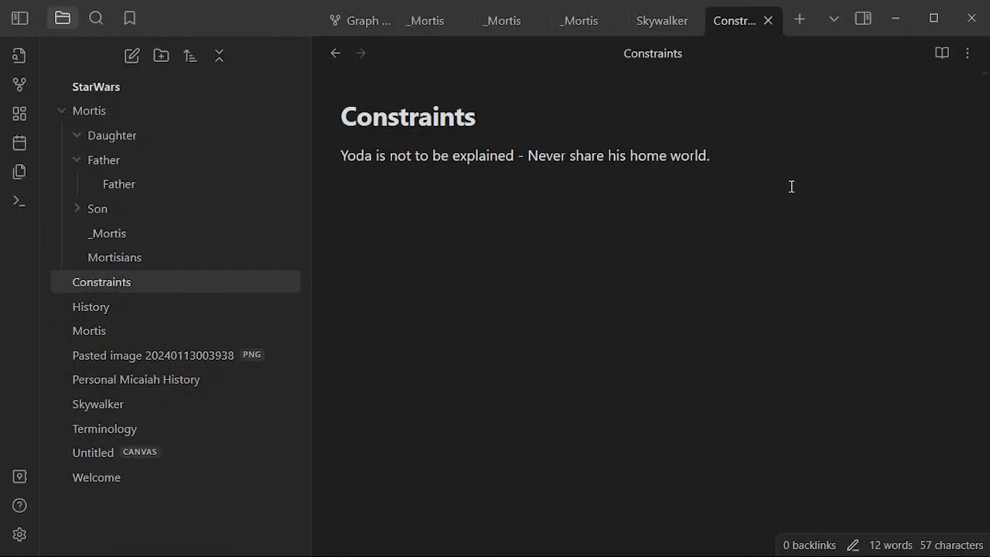
{"action": "key", "text": "Return"}
{"action": "type", "text": "SOURCE"}
{"action": "type", "text": ":  Geog"}
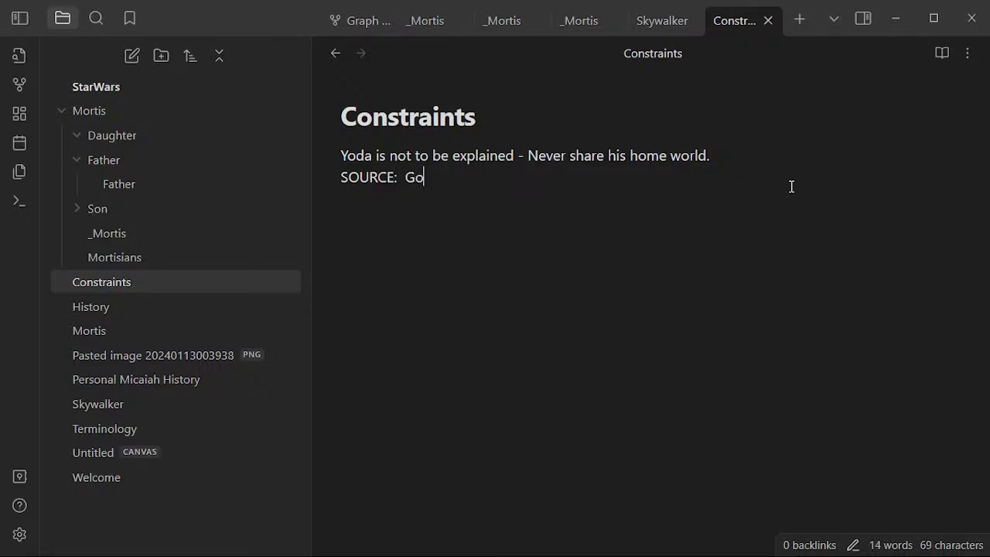
{"action": "key", "text": "BackSpace"}
{"action": "type", "text": "rge Locus"}
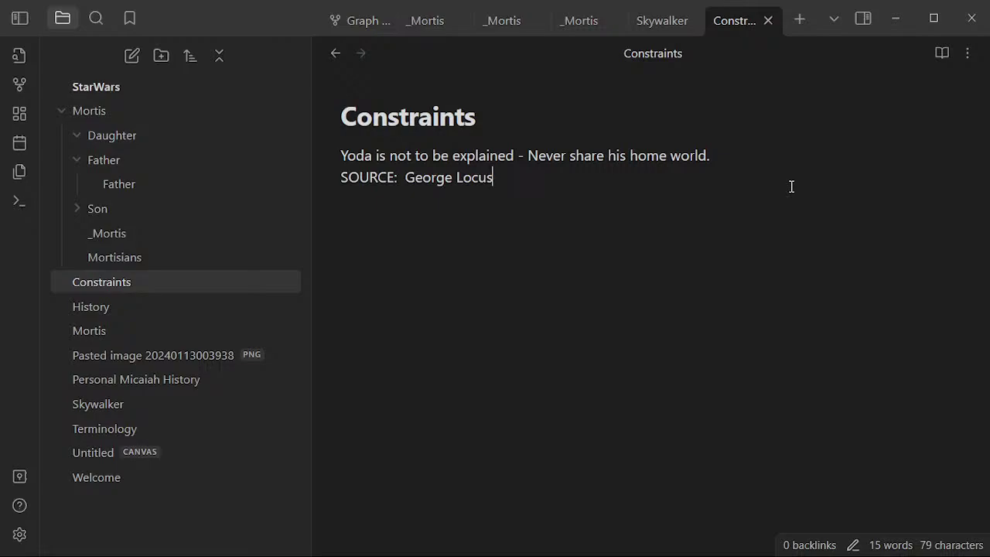
- Back in the Marvel vault, add a '5 Contraints' subfolder to Knowledgebase
{"action": "key", "text": "alt+Tab"}
{"action": "key", "text": "alt+Tab"}
{"action": "key", "text": "alt+Tab"}
{"action": "key", "text": "alt+Tab"}
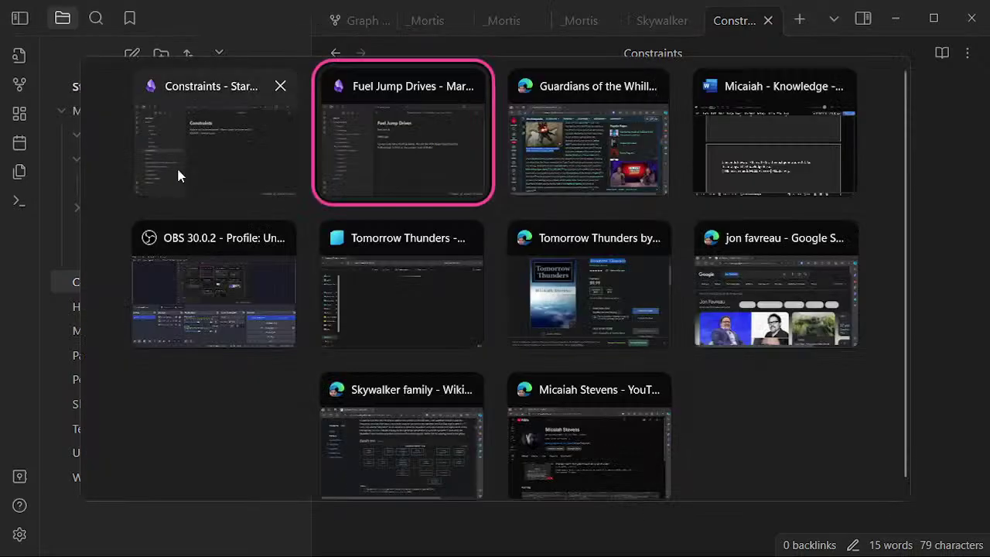
{"action": "key", "text": "alt+Tab"}
{"action": "key", "text": "alt+Tab"}
{"action": "key", "text": "alt+Tab"}
{"action": "key", "text": "alt+Tab"}
{"action": "key", "text": "alt+Tab"}
{"action": "key", "text": "alt+Tab"}
{"action": "key", "text": "alt+Tab"}
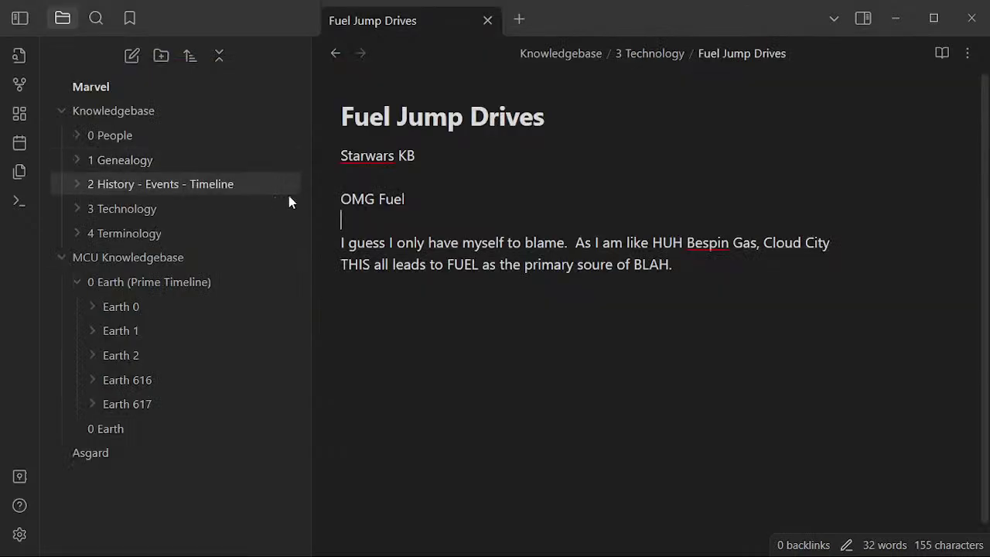
{"action": "left_click", "coordinate": [167, 112]}
{"action": "right_click", "coordinate": [168, 111]}
{"action": "left_click", "coordinate": [157, 110]}
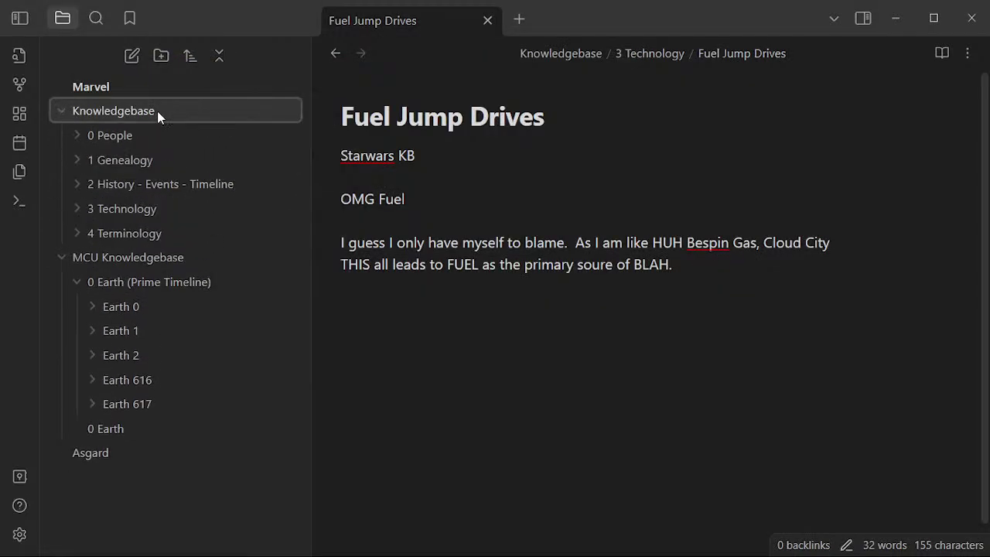
{"action": "right_click", "coordinate": [157, 110]}
{"action": "left_click", "coordinate": [234, 151]}
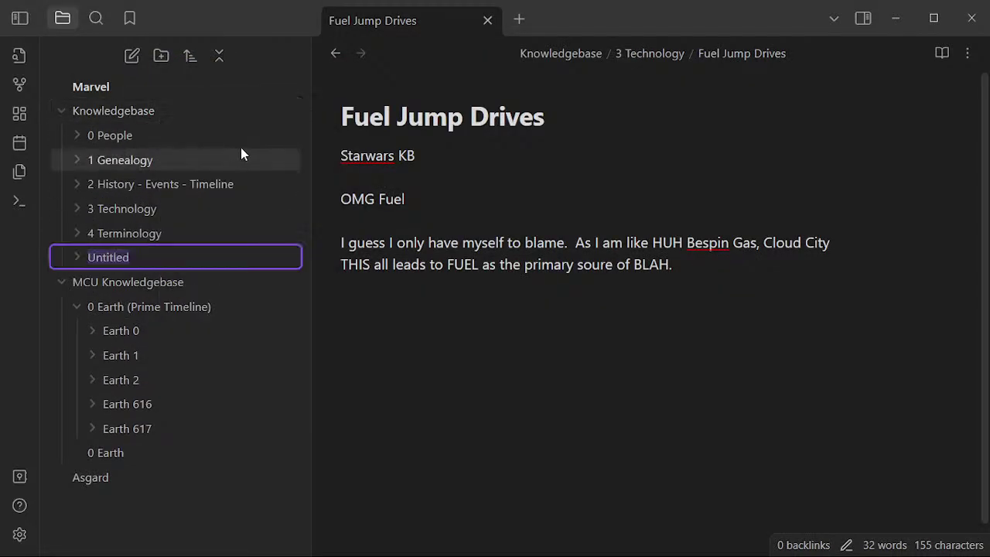
{"action": "type", "text": "5 Contraints"}
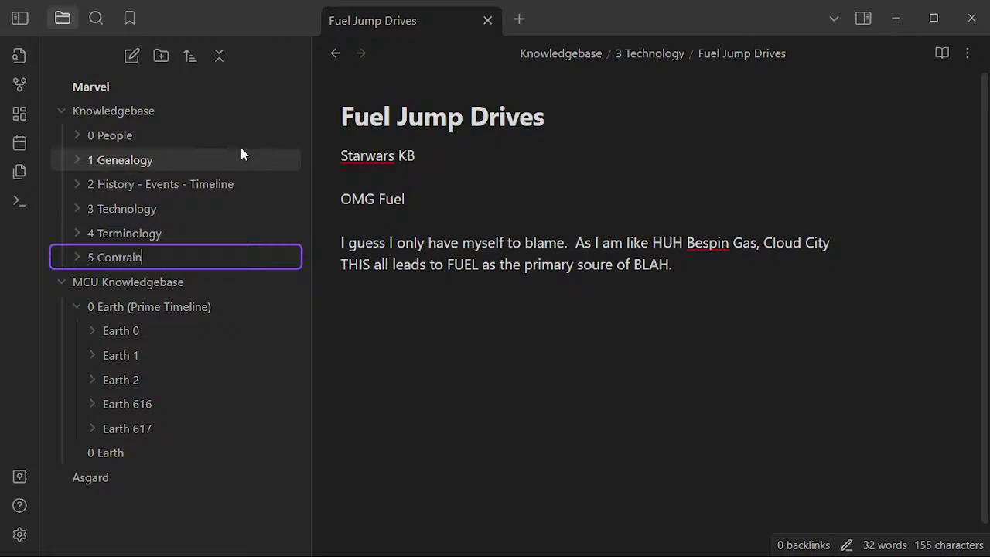
{"action": "key", "text": "Return"}
- Create a new note titled 'Contraints' in the 5 Contraints folder
{"action": "right_click", "coordinate": [213, 261]}
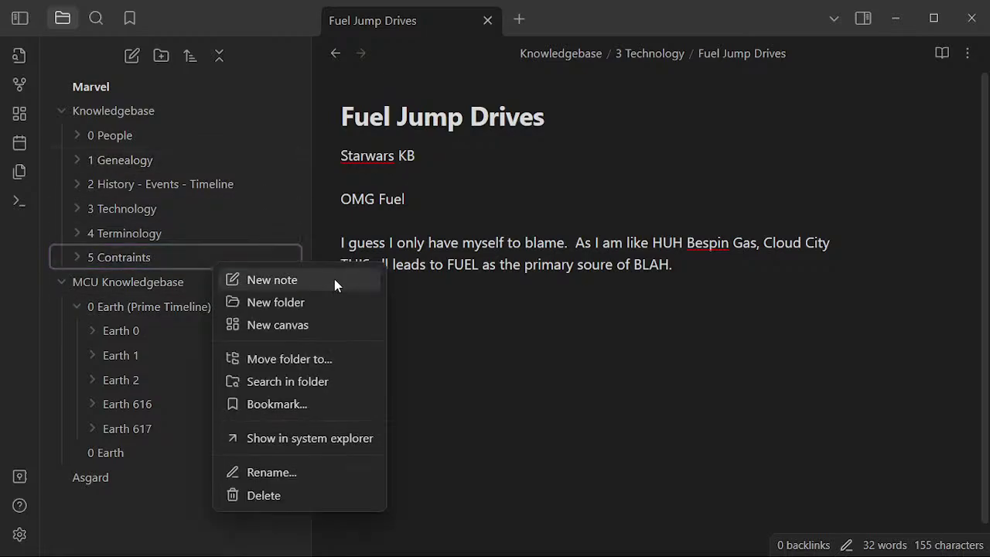
{"action": "left_click", "coordinate": [334, 280]}
{"action": "type", "text": "XC"}
{"action": "key", "text": "BackSpace"}
{"action": "key", "text": "BackSpace"}
{"action": "type", "text": "C"}
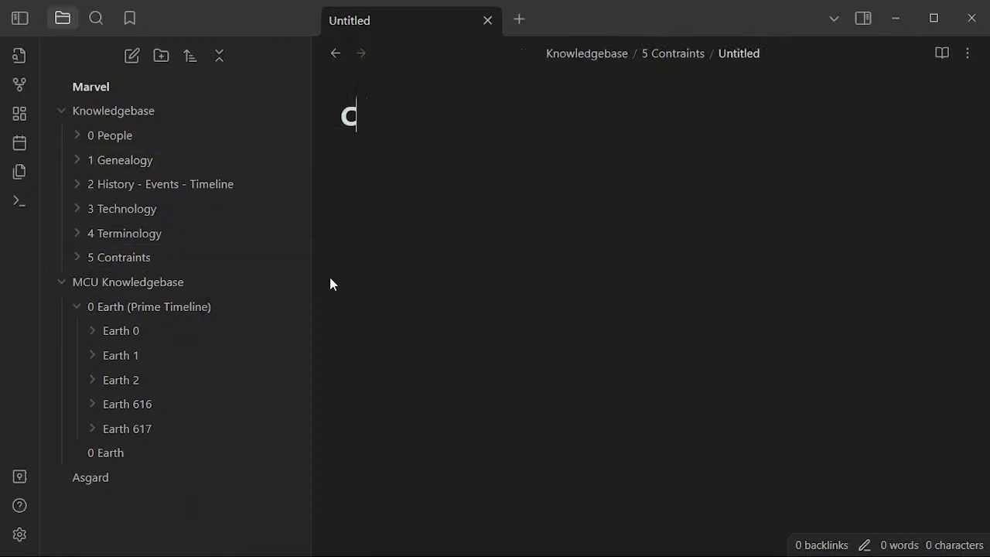
{"action": "type", "text": "ontraints"}
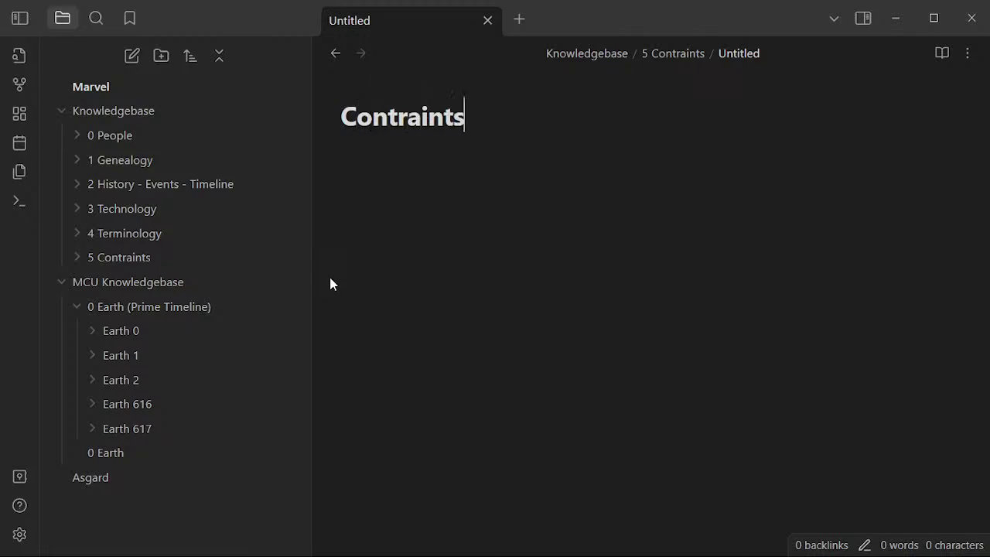
{"action": "key", "text": "Return"}
- Write 'Yoda is constrained from a leadership point of view, never to be demystified.'
{"action": "type", "text": "Yody is"}
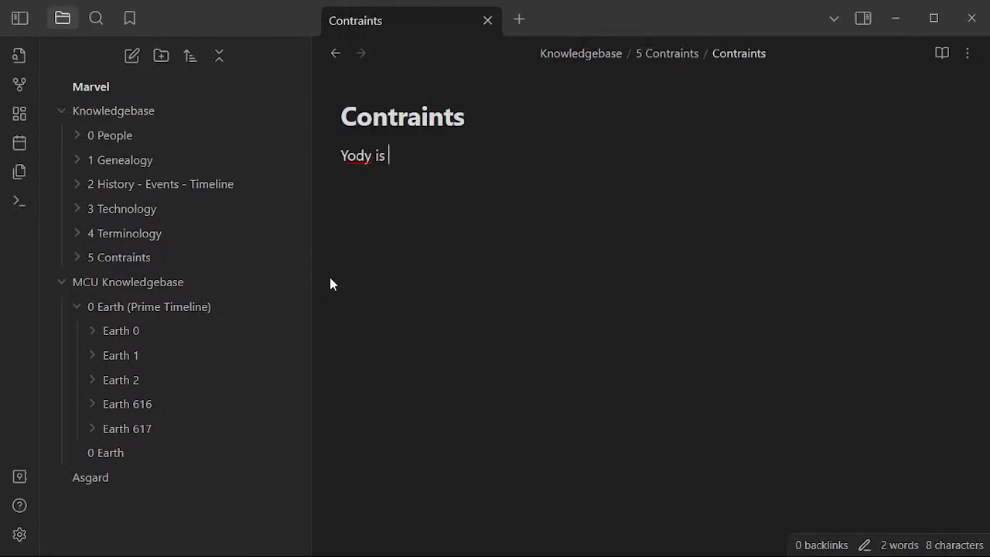
{"action": "key", "text": "BackSpace"}
{"action": "key", "text": "BackSpace"}
{"action": "key", "text": "BackSpace"}
{"action": "key", "text": "BackSpace"}
{"action": "type", "text": "a"}
{"action": "key", "text": "BackSpace"}
{"action": "key", "text": "BackSpace"}
{"action": "type", "text": "a is o"}
{"action": "type", "text": "onsta"}
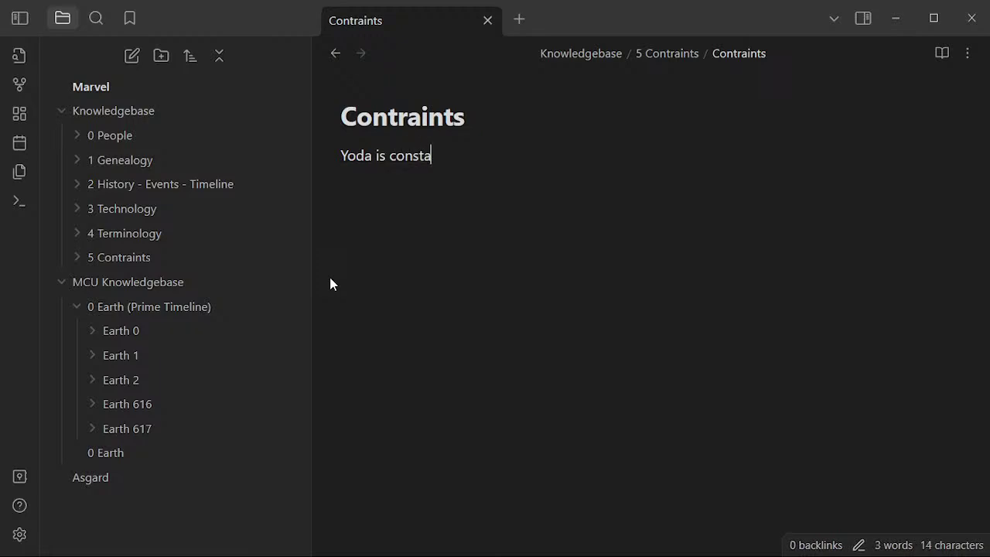
{"action": "key", "text": "BackSpace"}
{"action": "type", "text": "rained from a lead"}
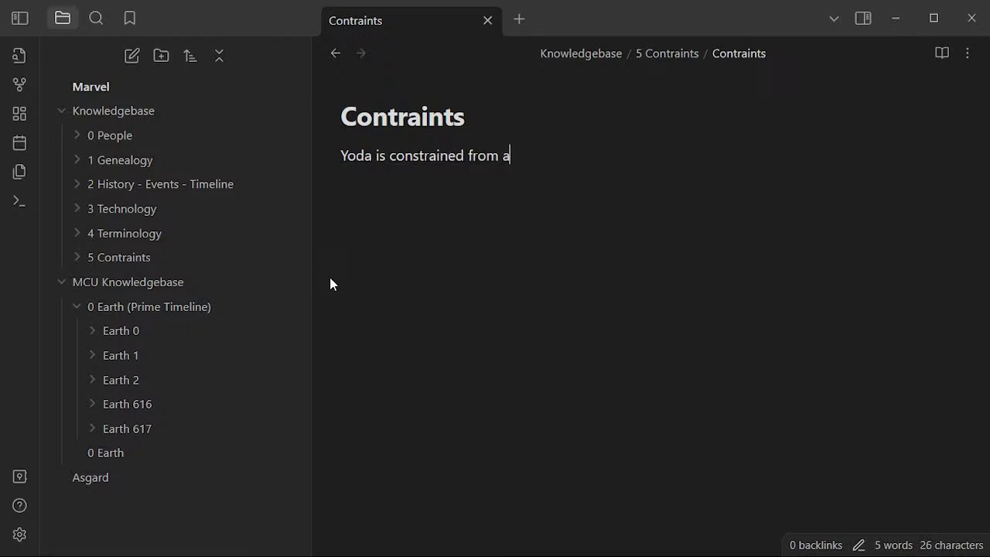
{"action": "type", "text": "ership poin"}
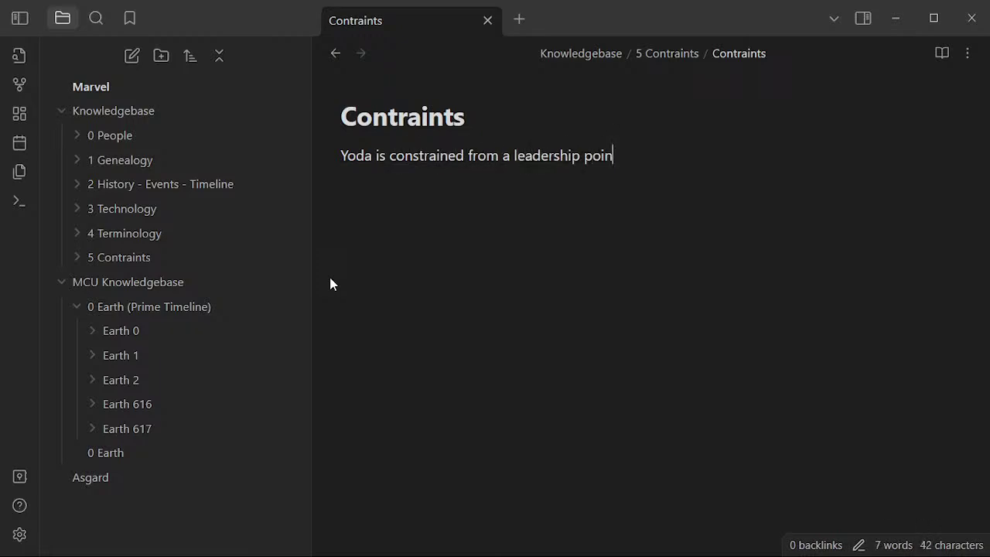
{"action": "type", "text": "t of view, never t"}
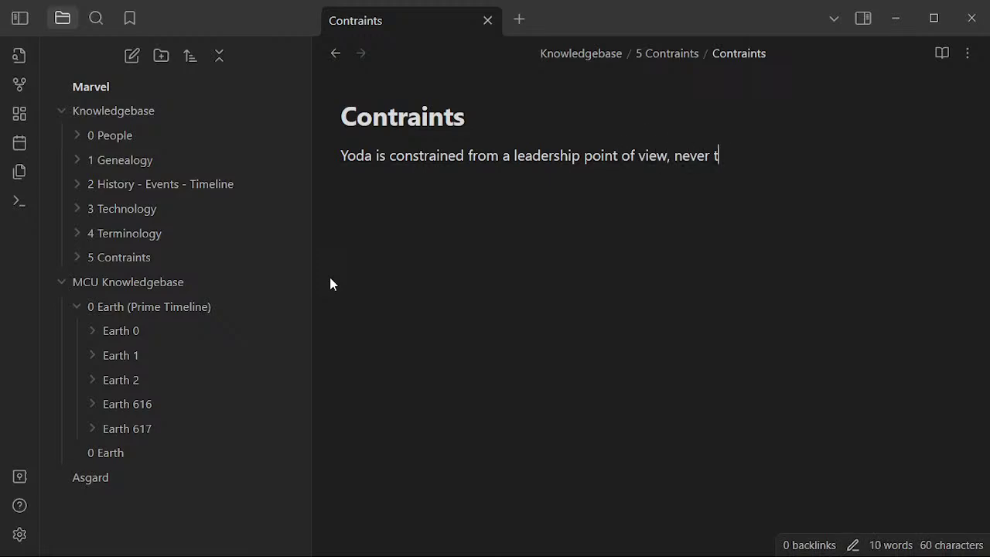
{"action": "type", "text": "o be dym"}
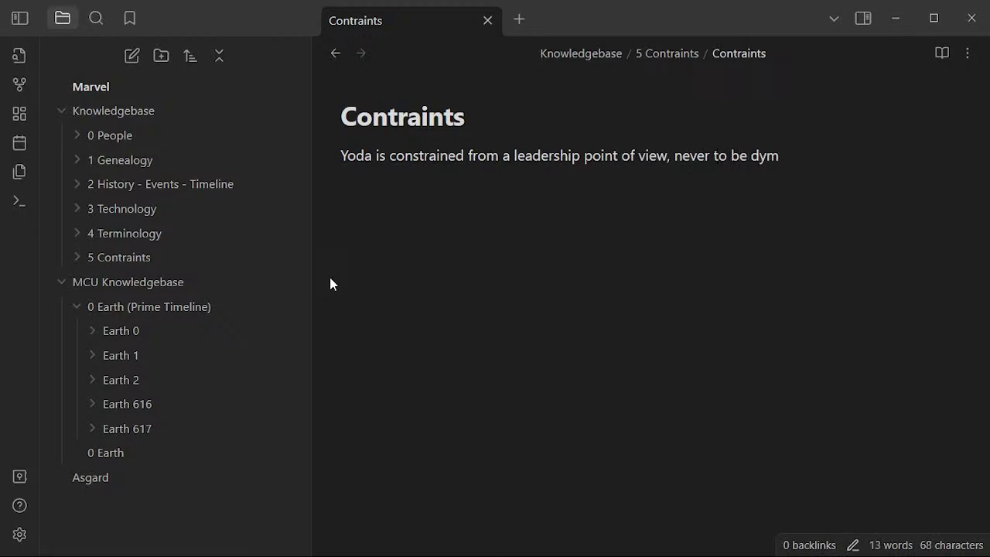
{"action": "type", "text": "stified."}
{"action": "key", "text": "Return"}
- Correct the misspelled 'dymstified' to 'demystified' from the spelling suggestions
{"action": "right_click", "coordinate": [768, 162]}
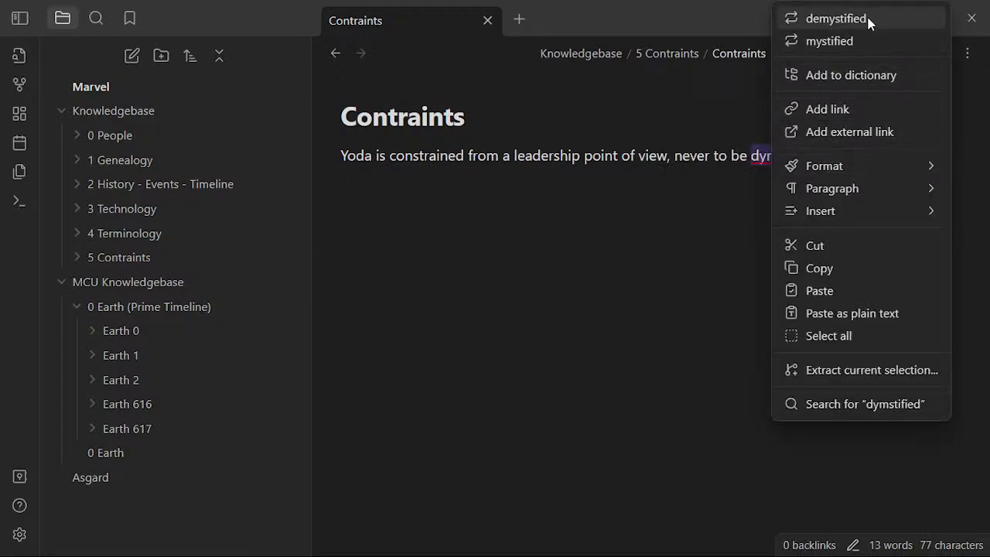
{"action": "left_click", "coordinate": [835, 18]}
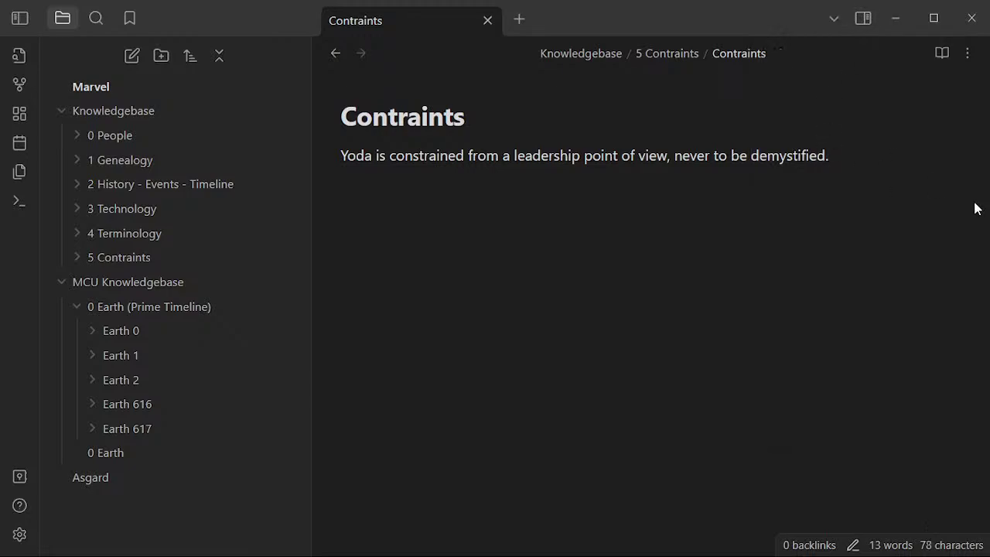
{"action": "key", "text": "Return"}
{"action": "key", "text": "BackSpace"}
{"action": "key", "text": "Return"}
- Type 'BUT Again is Yodal, and Yodas child Grogu - SORRY need to know', fixing typos and spacing
{"action": "type", "text": "BUT Again is Yodal"}
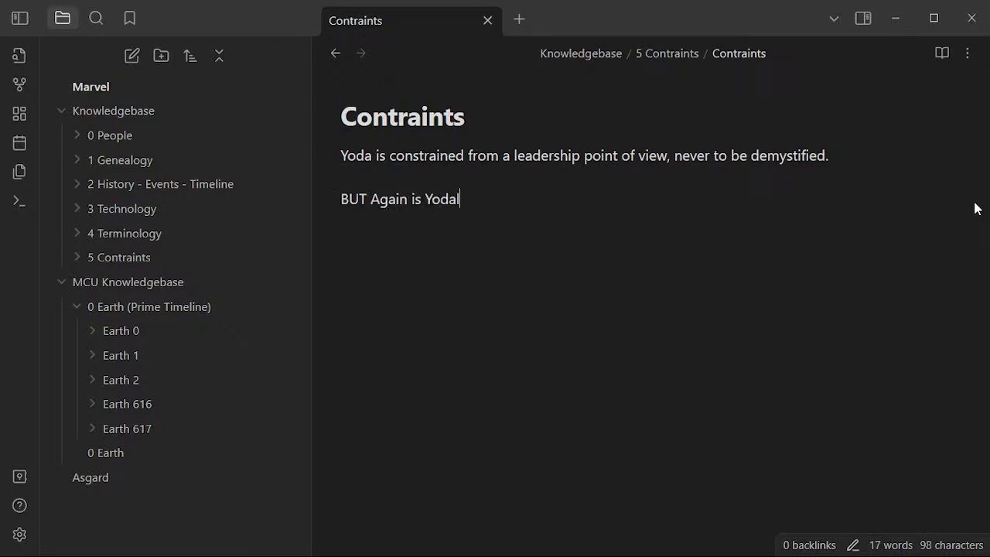
{"action": "type", "text": ", and Yodas chi"}
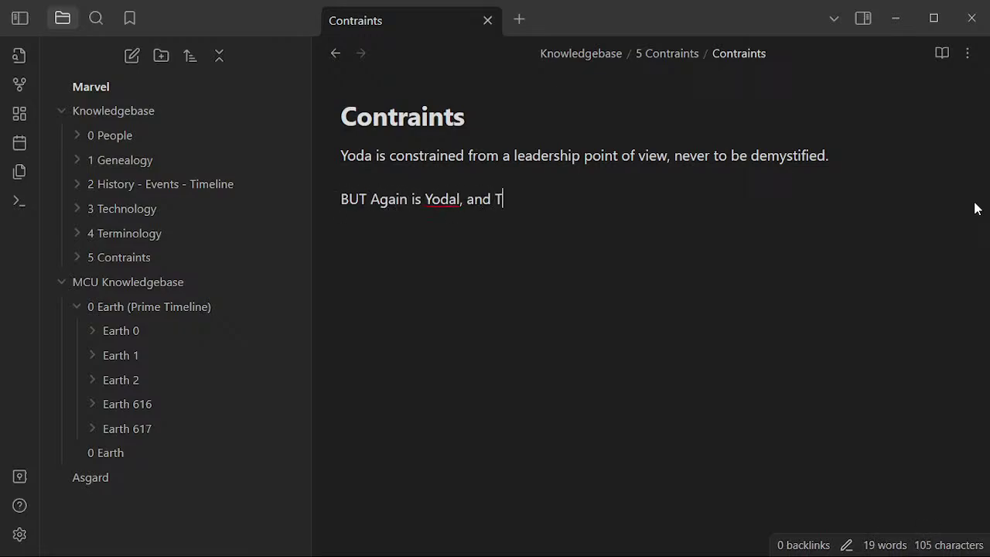
{"action": "type", "text": "ld Grou"}
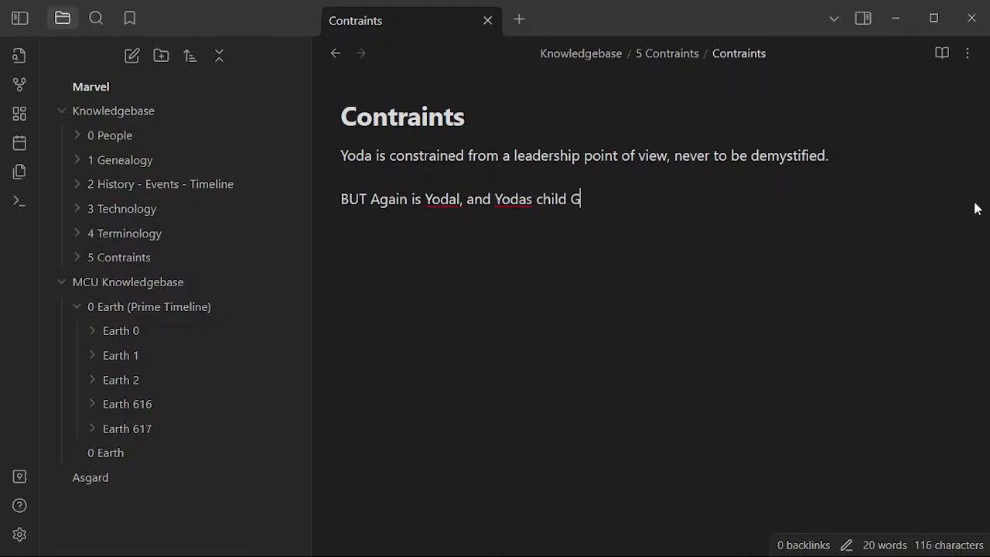
{"action": "key", "text": "BackSpace"}
{"action": "key", "text": "BackSpace"}
{"action": "type", "text": "ogue"}
{"action": "key", "text": "BackSpace"}
{"action": "type", "text": "- SORRY need to know"}
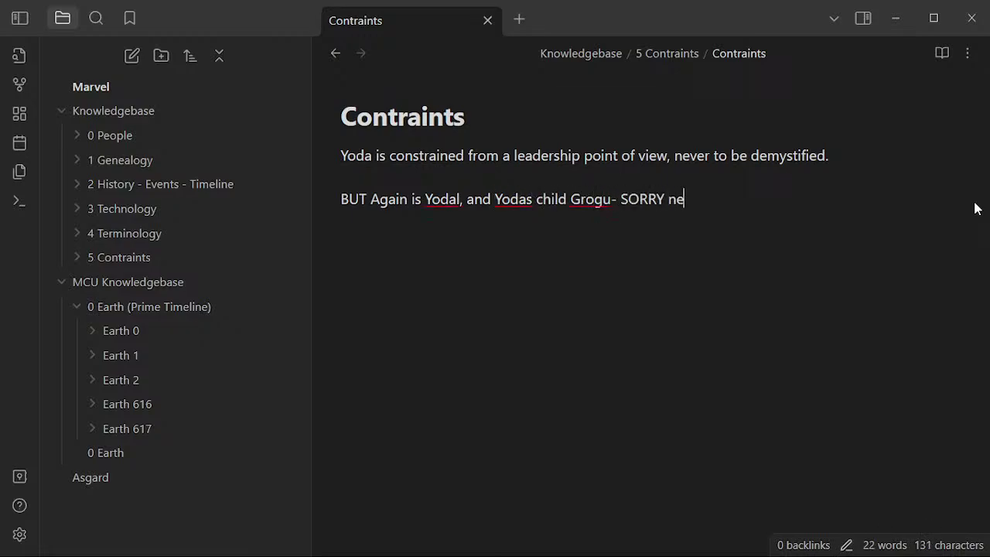
{"action": "key", "text": "Left"}
{"action": "key", "text": "Left"}
{"action": "key", "text": "Left"}
{"action": "key", "text": "Left"}
{"action": "key", "text": "Left"}
{"action": "key", "text": "Left"}
{"action": "key", "text": "Left"}
{"action": "key", "text": "Left"}
{"action": "key", "text": "Left"}
{"action": "key", "text": "Left"}
{"action": "key", "text": "Left"}
{"action": "key", "text": "Left"}
{"action": "key", "text": "Left"}
{"action": "key", "text": "Left"}
{"action": "key", "text": "Left"}
{"action": "key", "text": "Left"}
{"action": "key", "text": "Left"}
{"action": "key", "text": "Left"}
{"action": "key", "text": "Left"}
{"action": "key", "text": "Left"}
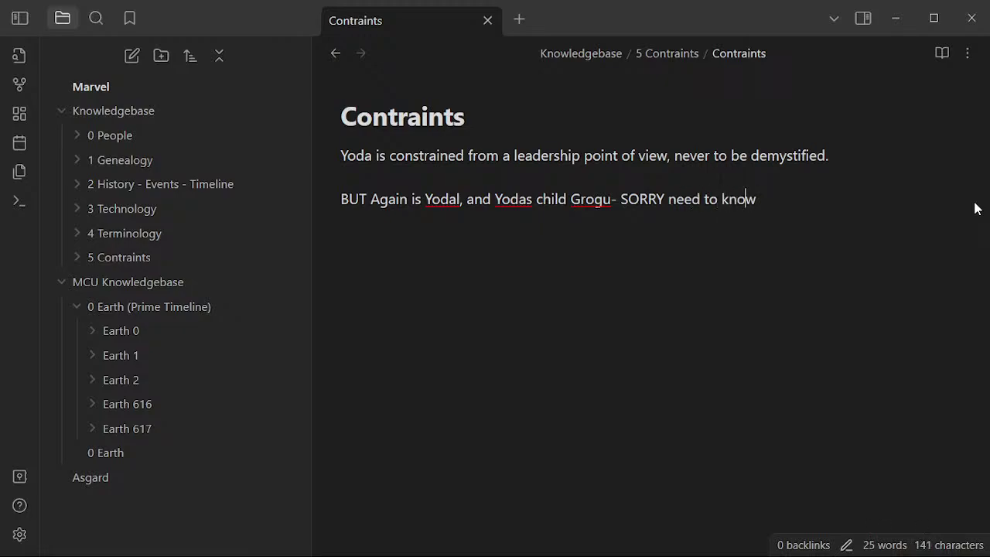
{"action": "key", "text": "Right"}
{"action": "key", "text": "End"}
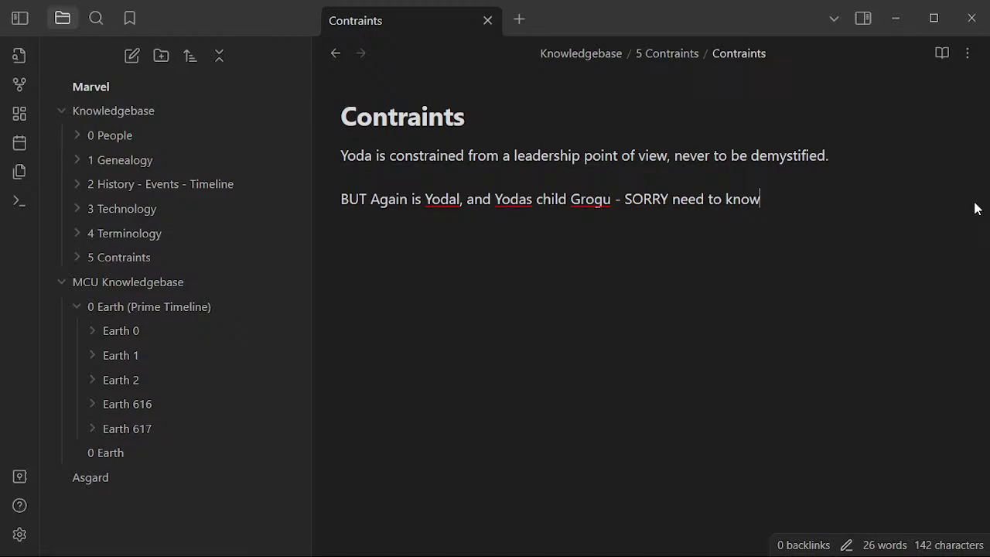
{"action": "key", "text": "super"}
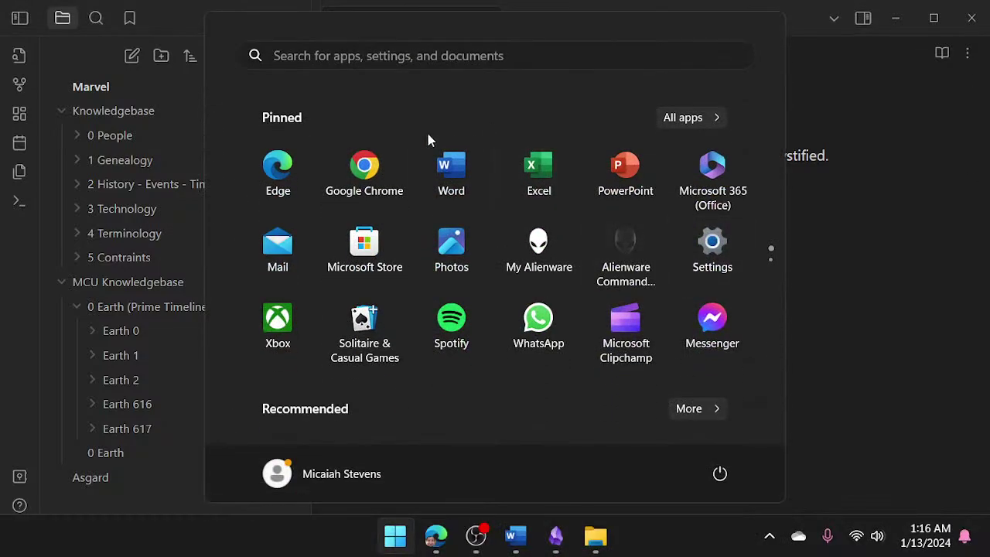
{"action": "key", "text": "super"}
{"action": "key", "text": "alt+Tab"}
{"action": "left_click", "coordinate": [409, 64]}
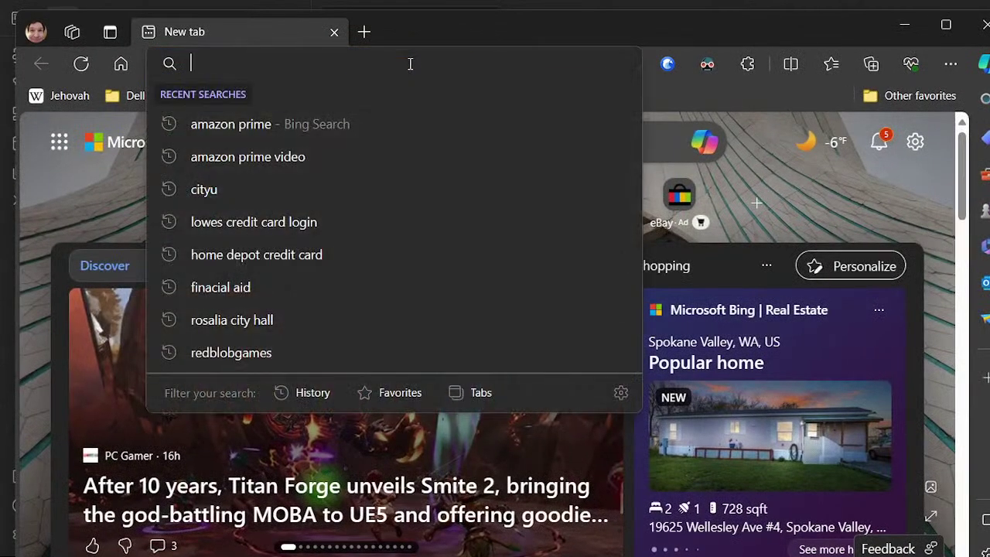
{"action": "type", "text": "uppi"}
{"action": "key", "text": "BackSpace"}
{"action": "key", "text": "BackSpace"}
{"action": "key", "text": "BackSpace"}
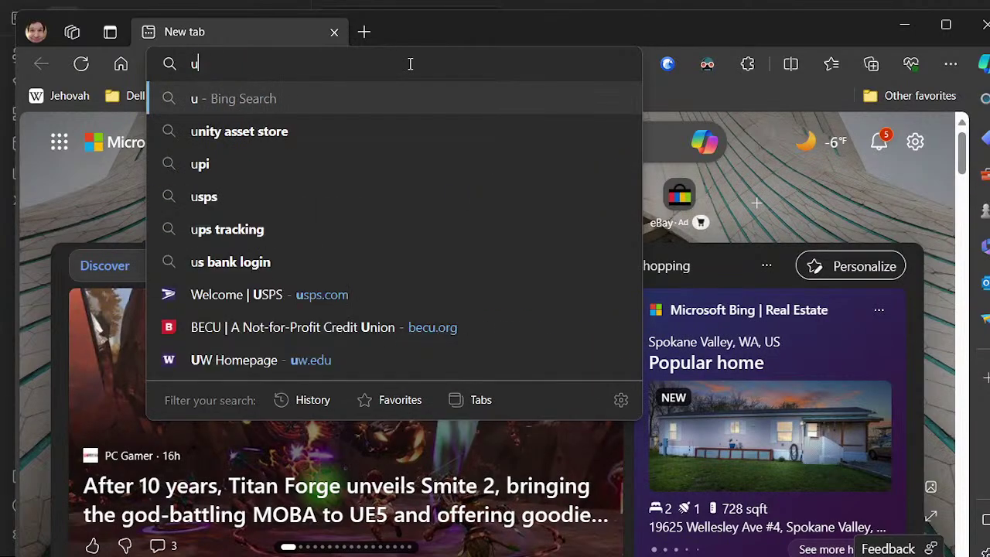
{"action": "key", "text": "BackSpace"}
{"action": "type", "text": "you"}
{"action": "key", "text": "Return"}
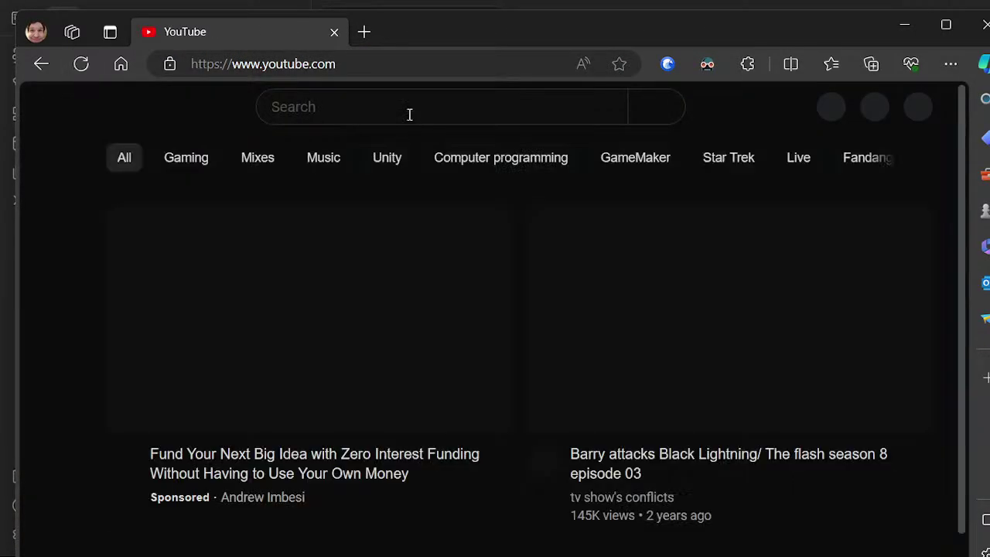
{"action": "left_click", "coordinate": [409, 114]}
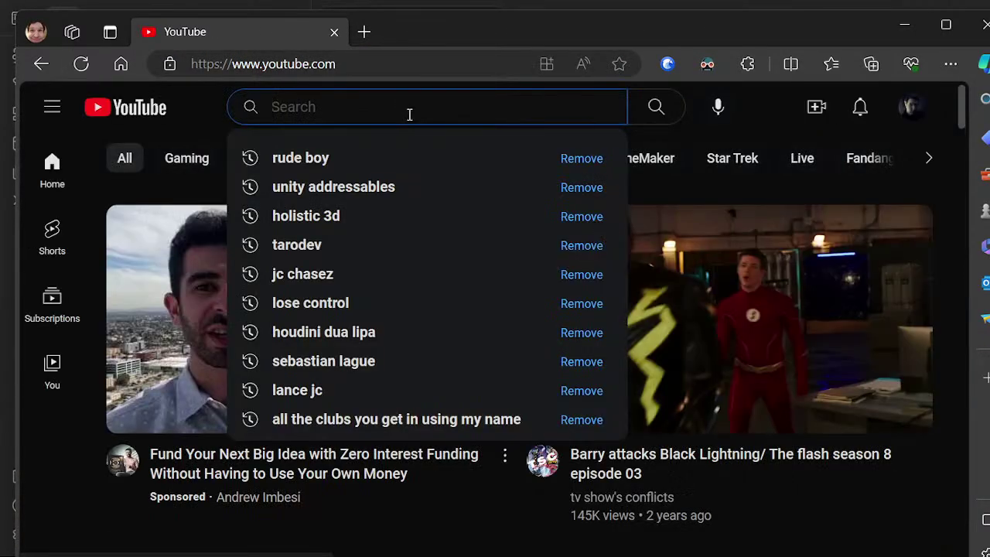
{"action": "type", "text": "needt o know"}
{"action": "key", "text": "Return"}
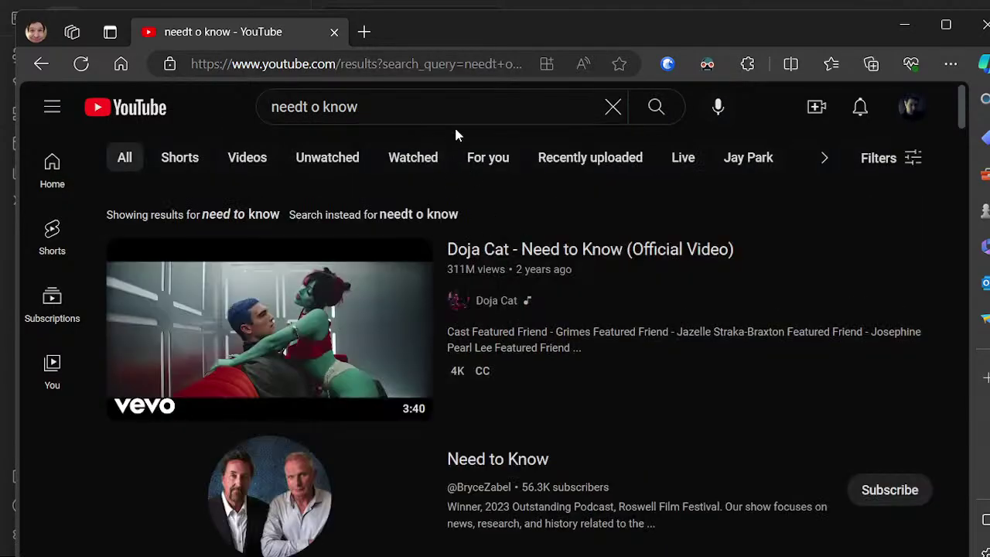
{"action": "triple_click", "coordinate": [404, 105]}
{"action": "type", "text": "n"}
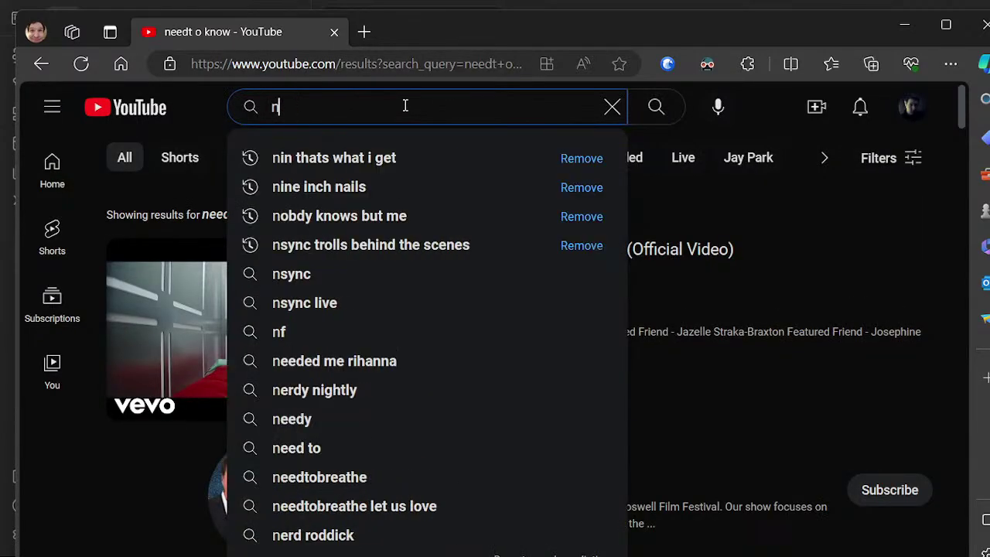
{"action": "type", "text": "eedt o k"}
{"action": "key", "text": "BackSpace"}
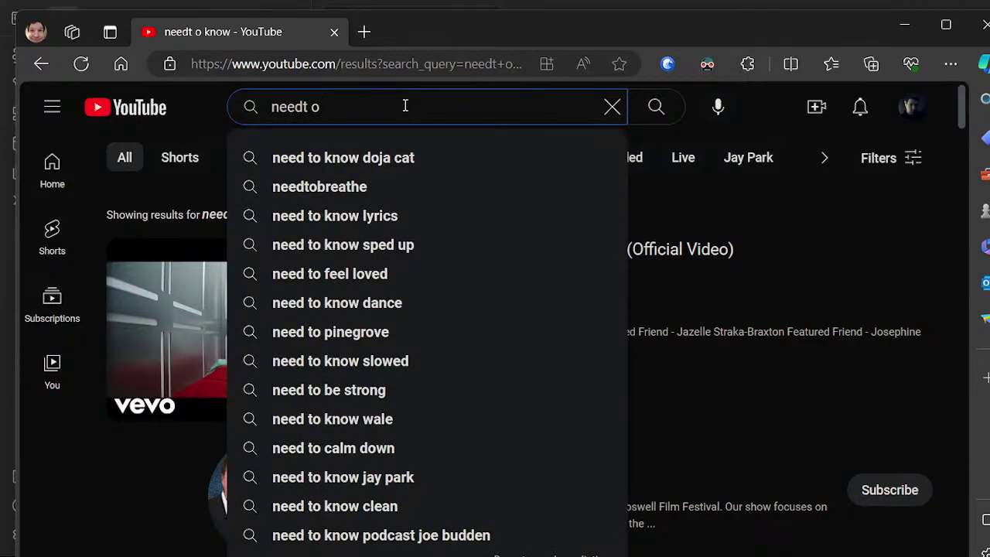
{"action": "key", "text": "BackSpace"}
{"action": "key", "text": "BackSpace"}
{"action": "key", "text": "BackSpace"}
{"action": "type", "text": "to know"}
{"action": "key", "text": "Return"}
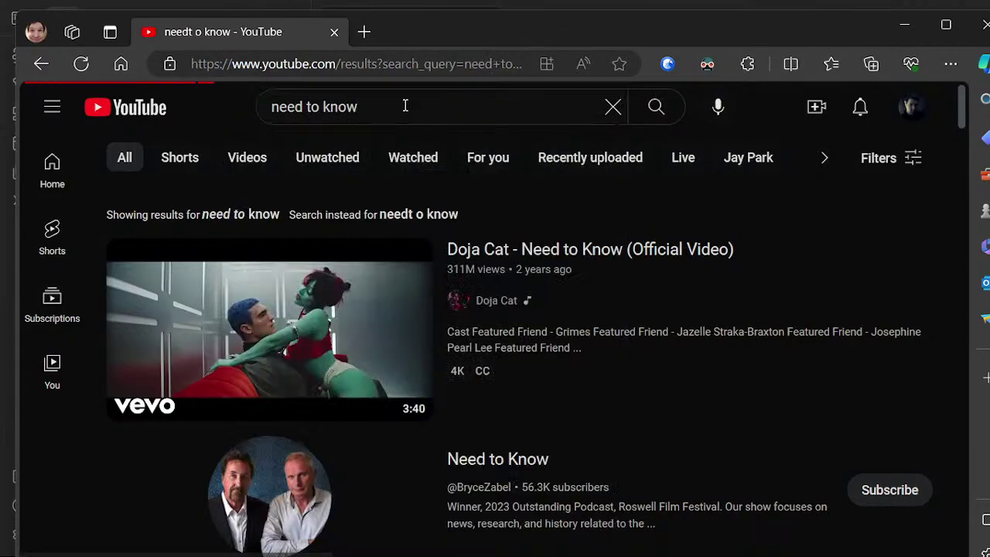
{"action": "scroll", "coordinate": [579, 239], "scroll_direction": "down", "scroll_amount": 1}
{"action": "scroll", "coordinate": [639, 233], "scroll_direction": "down", "scroll_amount": 4}
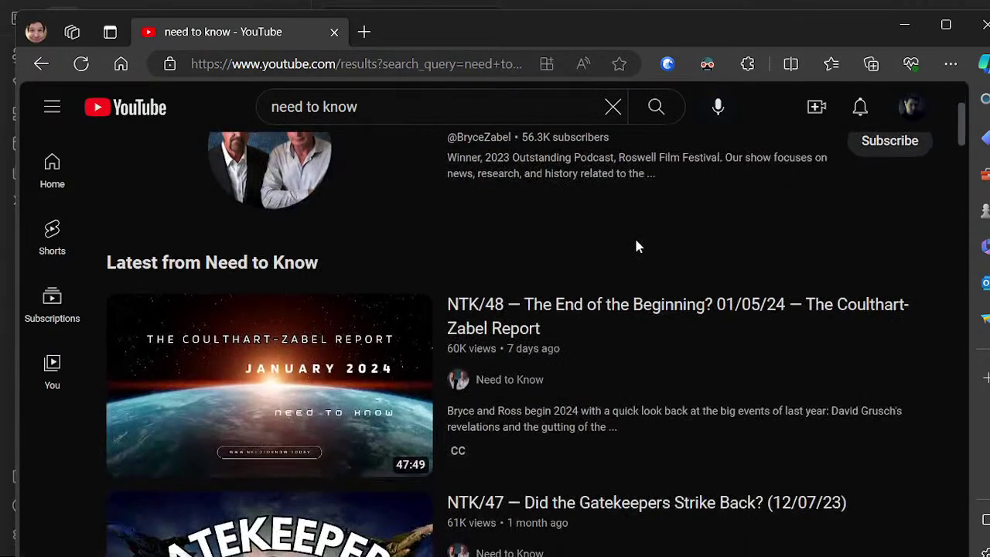
{"action": "scroll", "coordinate": [636, 246], "scroll_direction": "down", "scroll_amount": 8}
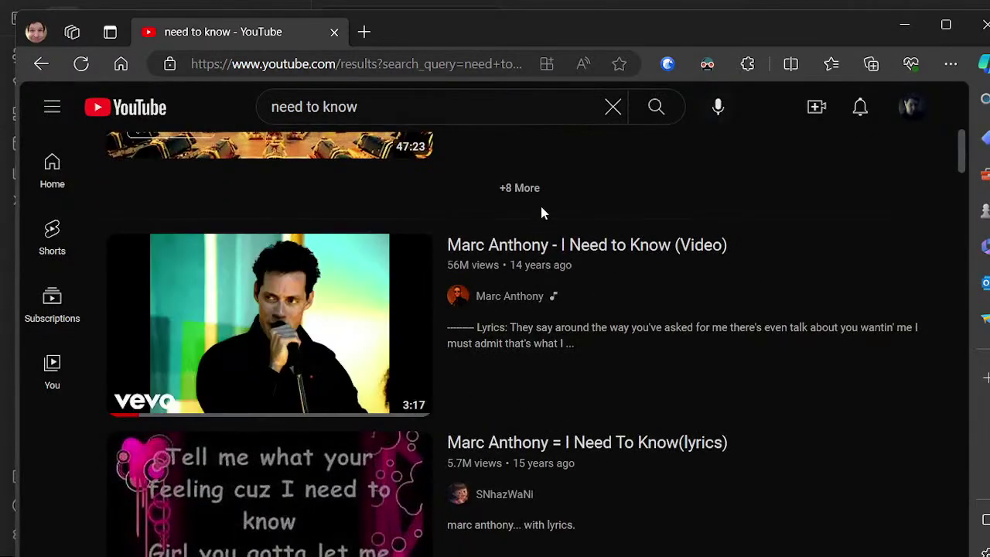
{"action": "left_click", "coordinate": [944, 25]}
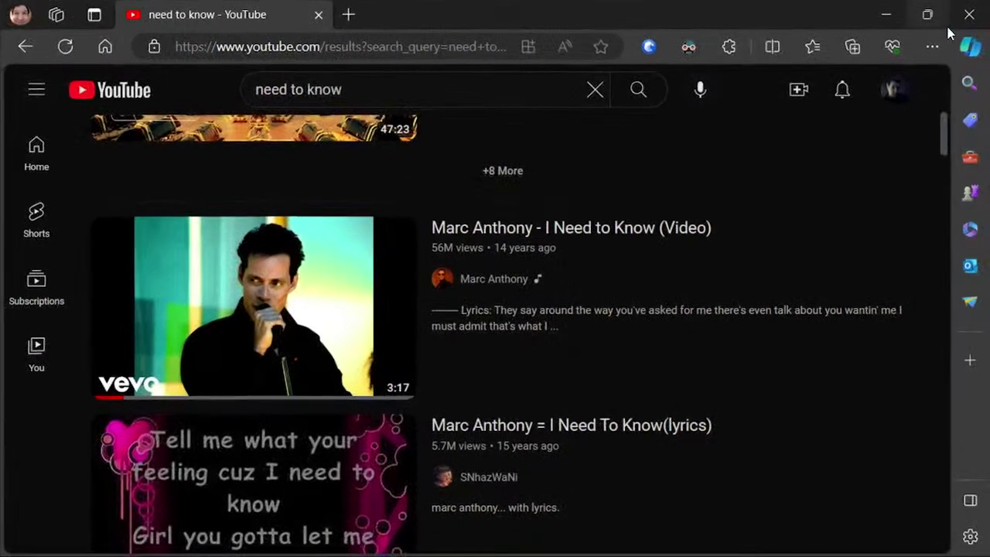
{"action": "left_click", "coordinate": [985, 8]}
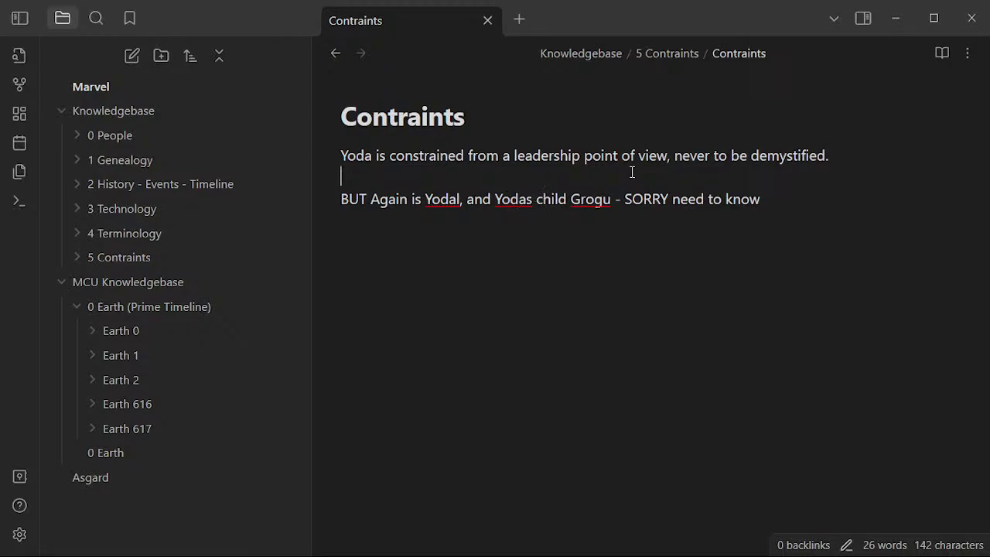
- Add the line 'Lets introduce Yodal (The female jedi on corusaunt)' below the 'need to know' line
{"action": "left_click", "coordinate": [824, 199]}
{"action": "key", "text": "Return"}
{"action": "type", "text": "O"}
{"action": "key", "text": "BackSpace"}
{"action": "type", "text": "Lets intro"}
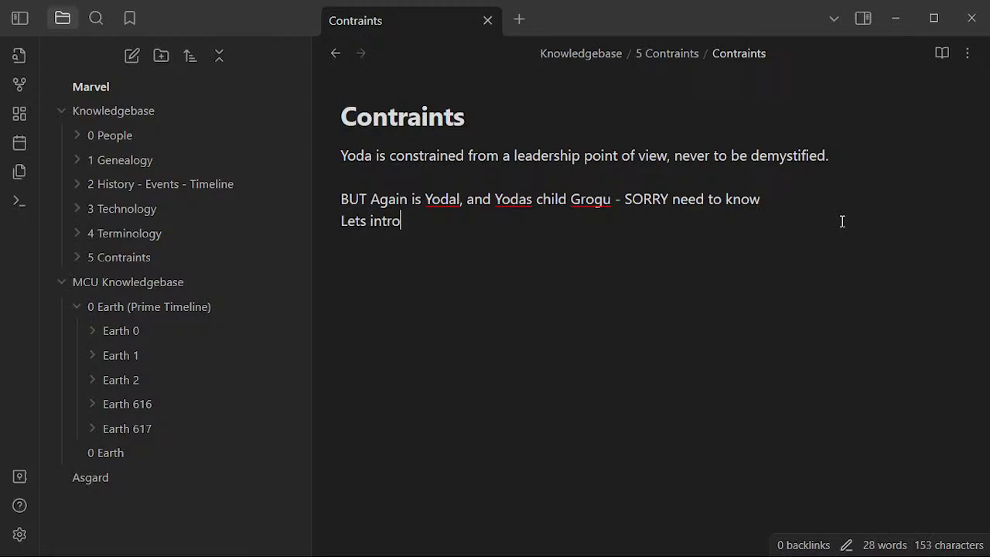
{"action": "key", "text": "BackSpace"}
{"action": "type", "text": "oduce Yodal"}
{"action": "type", "text": " (The je"}
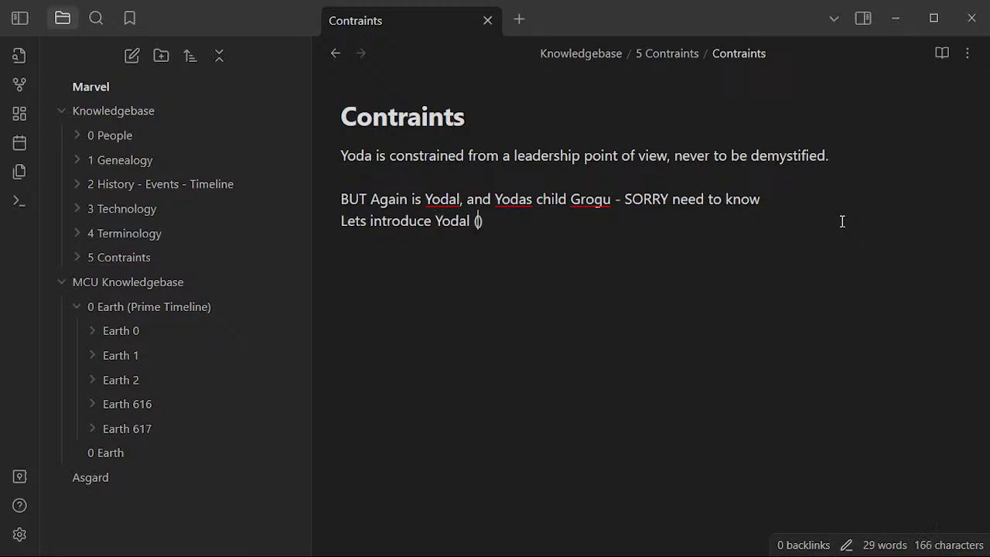
{"action": "key", "text": "BackSpace"}
{"action": "key", "text": "BackSpace"}
{"action": "type", "text": "female jed"}
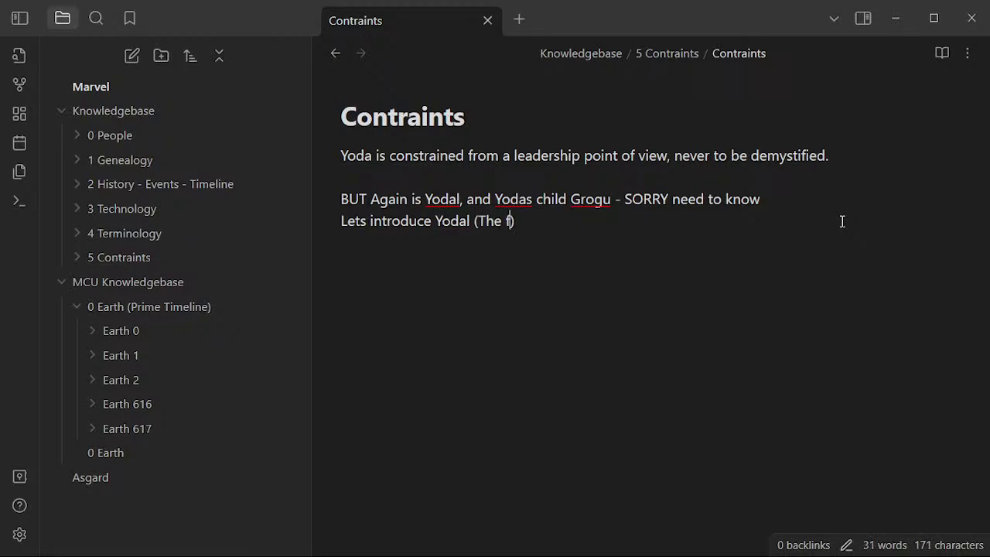
{"action": "type", "text": "i on"}
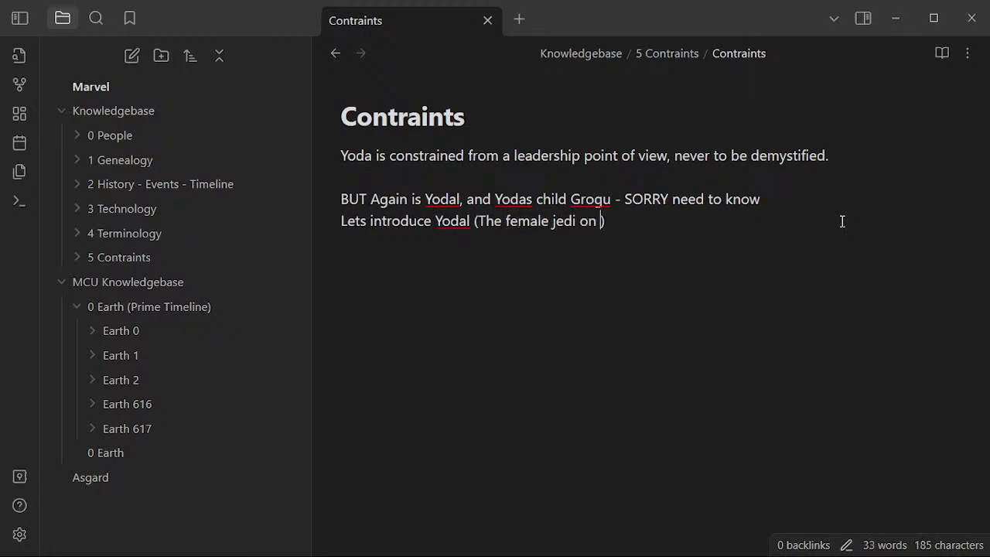
{"action": "key", "text": "BackSpace"}
{"action": "key", "text": "BackSpace"}
{"action": "key", "text": "BackSpace"}
{"action": "type", "text": "on coru"}
{"action": "key", "text": "BackSpace"}
{"action": "type", "text": "usaunt"}
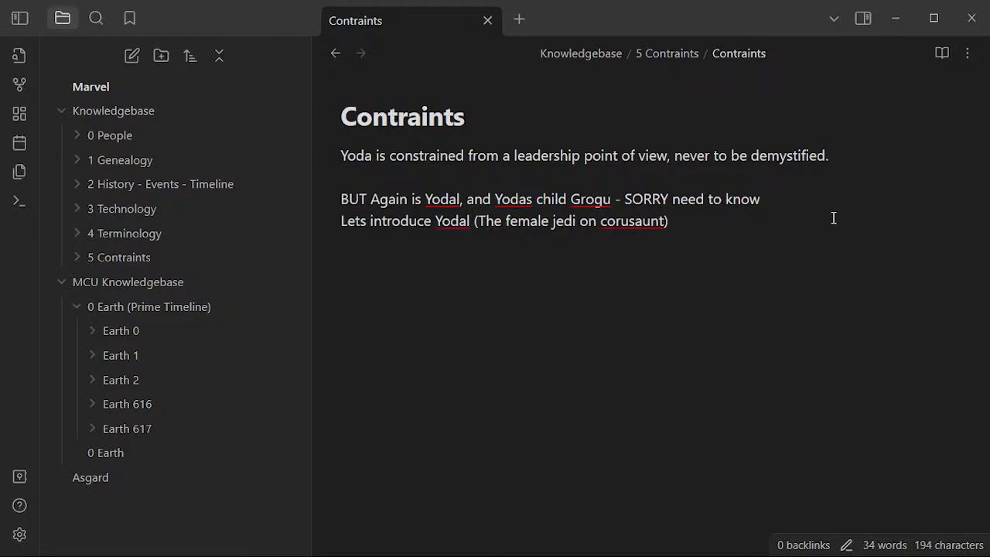
{"action": "left_click", "coordinate": [448, 180]}
- In a new browser tab, search Google for 'Yodal' and accept the 'Yodel' correction
{"action": "key", "text": "alt+Tab"}
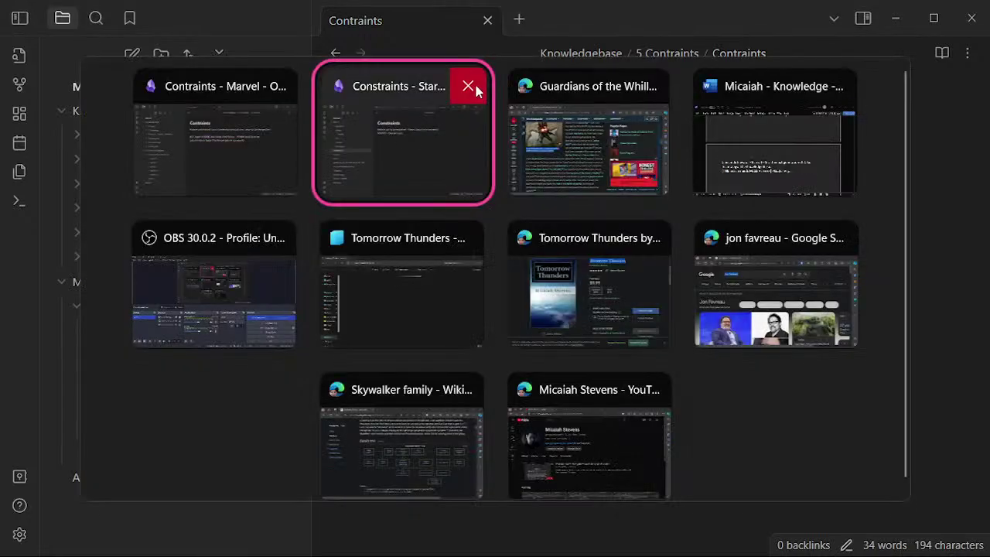
{"action": "key", "text": "alt+Tab"}
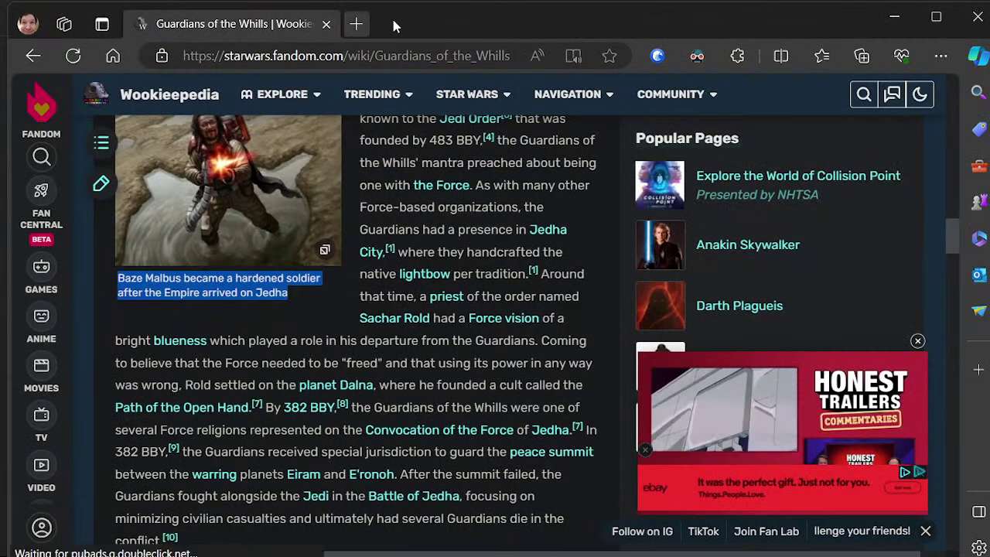
{"action": "left_click", "coordinate": [356, 23]}
{"action": "type", "text": "google.com"}
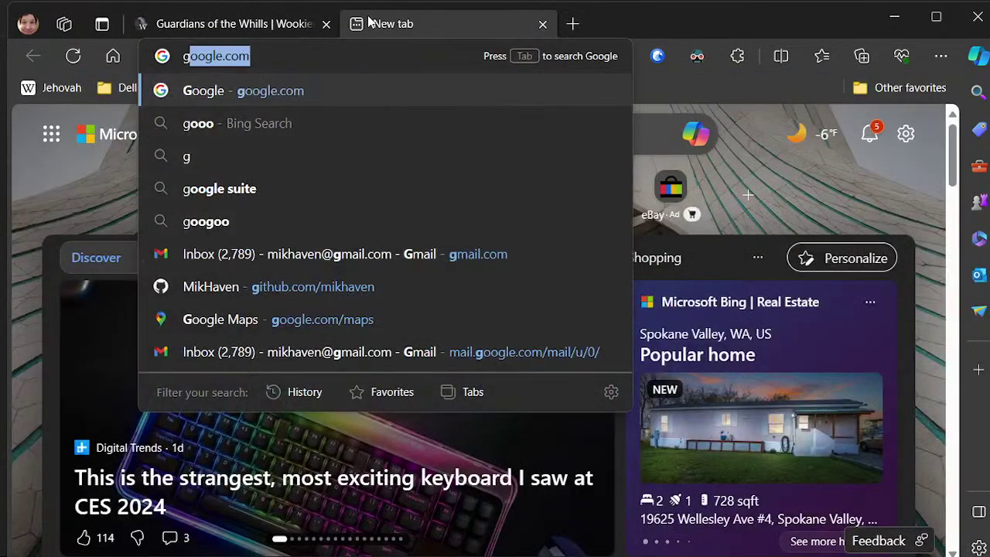
{"action": "key", "text": "Return"}
{"action": "type", "text": "Yodal"}
{"action": "key", "text": "Return"}
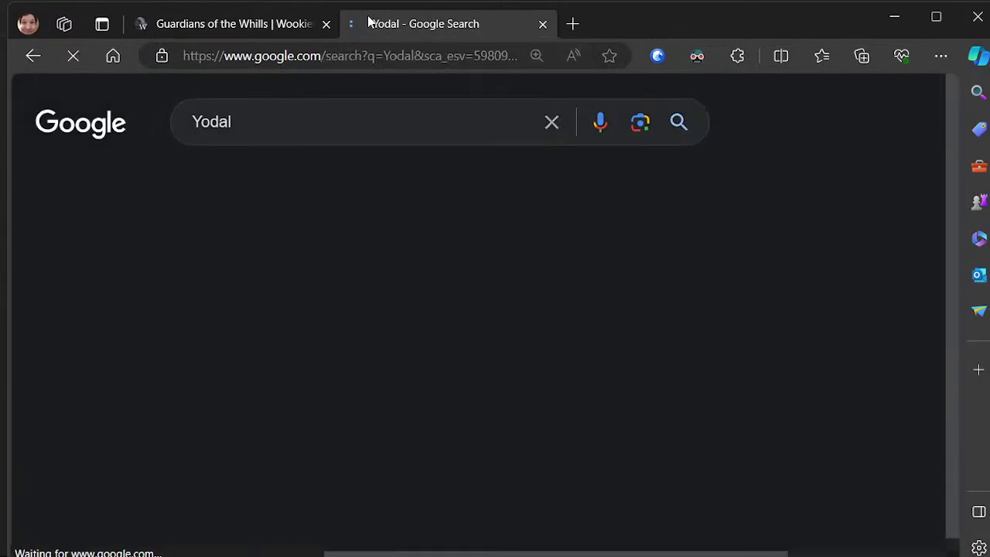
{"action": "left_click", "coordinate": [231, 283]}
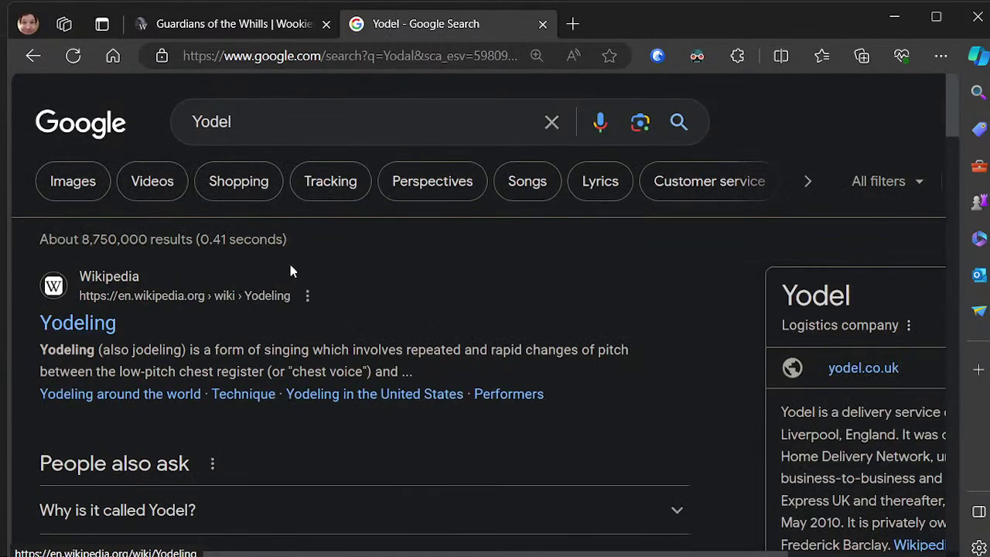
{"action": "scroll", "coordinate": [356, 321], "scroll_direction": "down", "scroll_amount": 3}
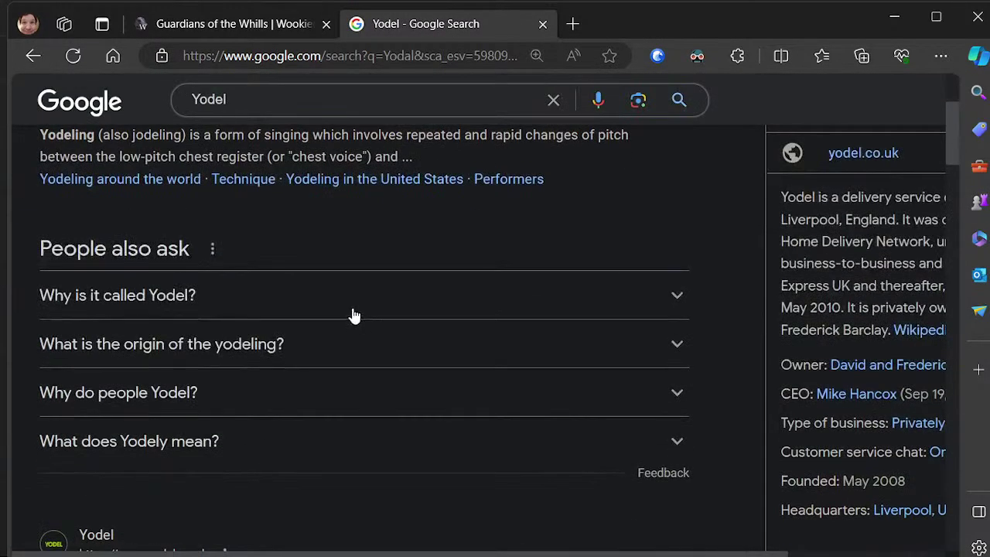
{"action": "scroll", "coordinate": [350, 308], "scroll_direction": "up", "scroll_amount": 1}
{"action": "scroll", "coordinate": [309, 325], "scroll_direction": "down", "scroll_amount": 2}
{"action": "scroll", "coordinate": [360, 305], "scroll_direction": "down", "scroll_amount": 2}
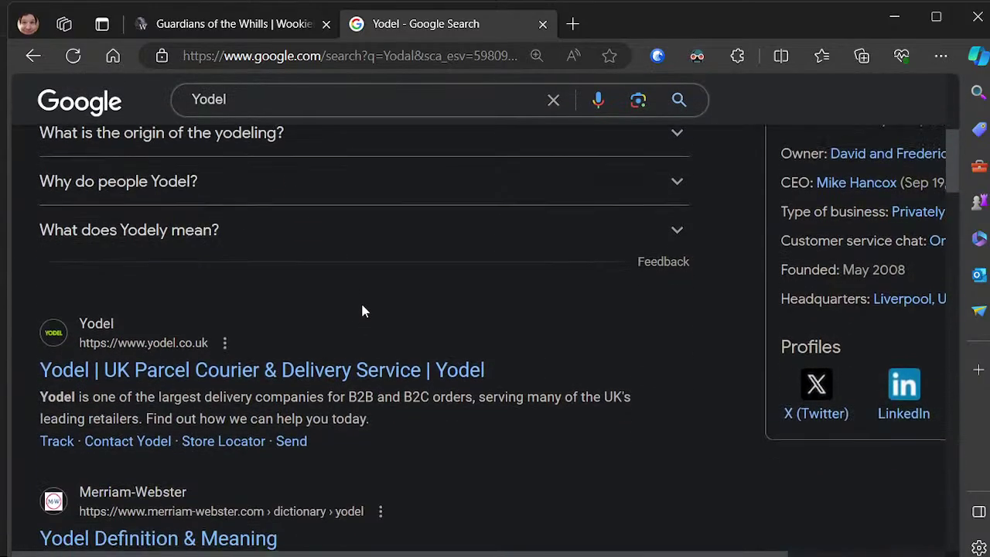
{"action": "scroll", "coordinate": [352, 279], "scroll_direction": "up", "scroll_amount": 1}
{"action": "scroll", "coordinate": [351, 277], "scroll_direction": "up", "scroll_amount": 5}
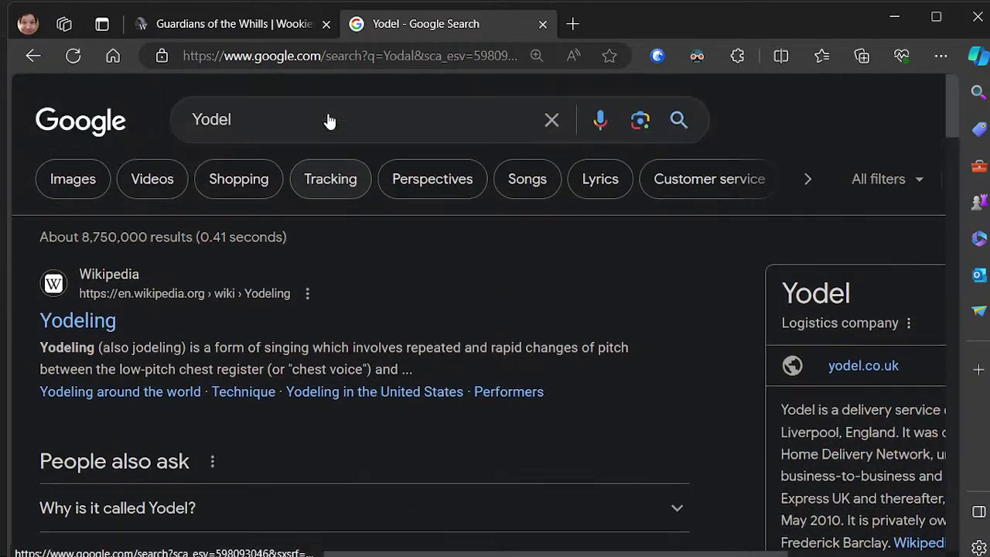
- Refine the search to 'yodel female yoda' and copy the name Yaddle from the snippet
{"action": "left_click", "coordinate": [303, 114]}
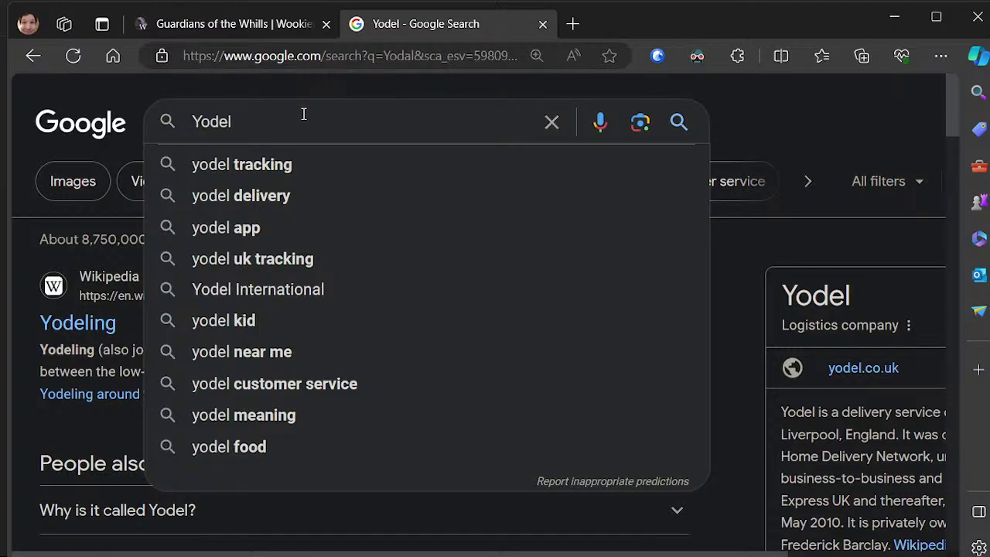
{"action": "type", "text": "female"}
{"action": "key", "text": "Down"}
{"action": "key", "text": "Return"}
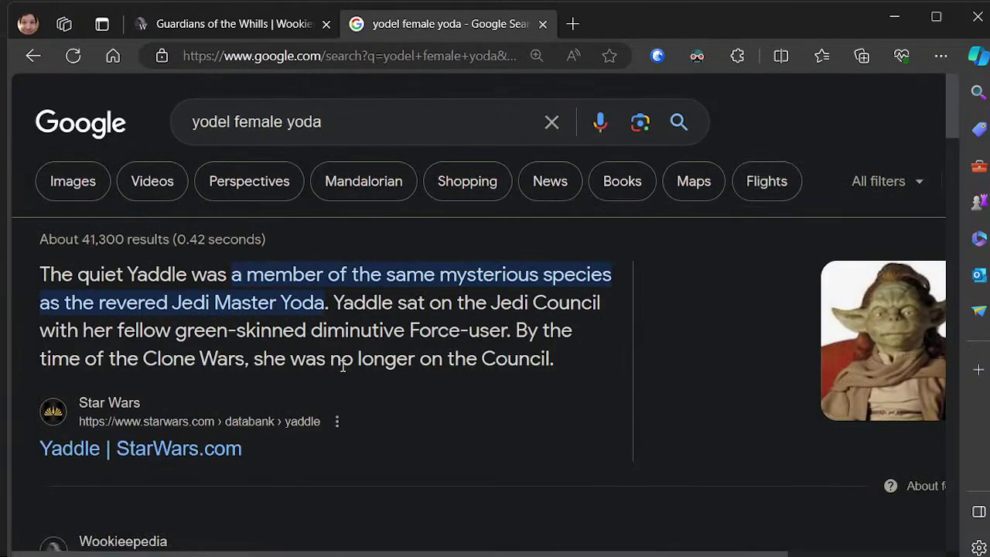
{"action": "double_click", "coordinate": [144, 275]}
{"action": "key", "text": "ctrl+c"}
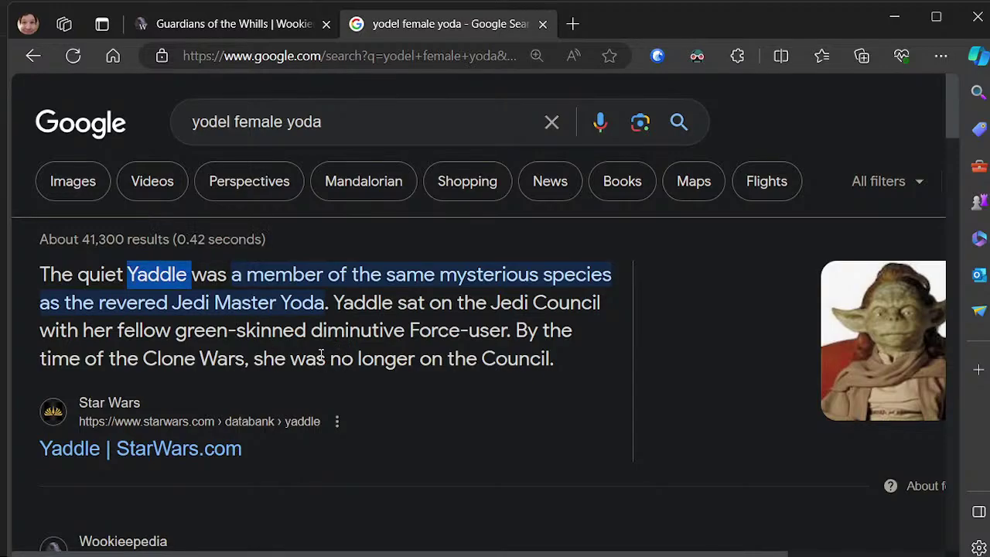
{"action": "key", "text": "alt+Tab"}
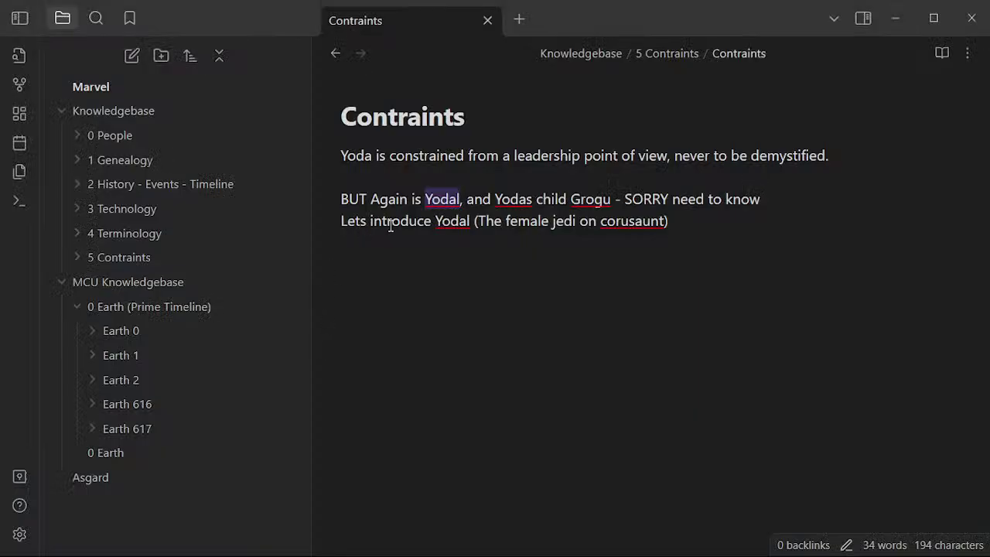
- Paste 'Yaddle' as plain text before 'Yodal', then delete the misspelled 'Yodal'
{"action": "key", "text": "Left"}
{"action": "key", "text": "Return"}
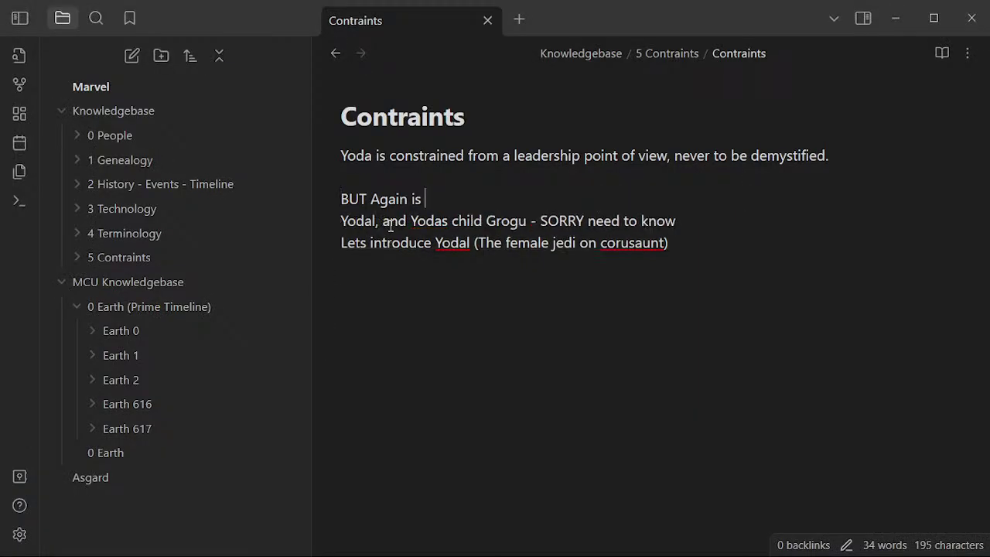
{"action": "right_click", "coordinate": [545, 200]}
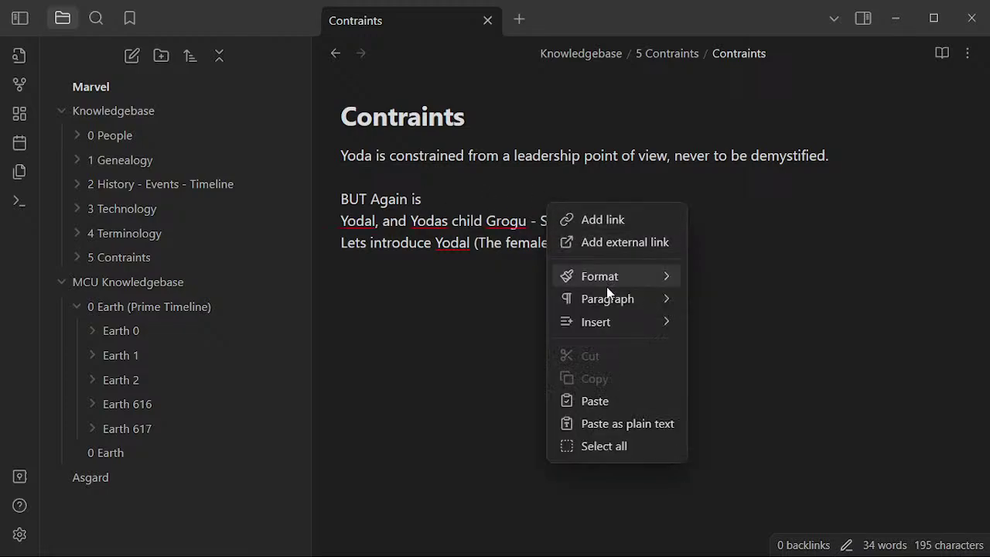
{"action": "left_click", "coordinate": [615, 423]}
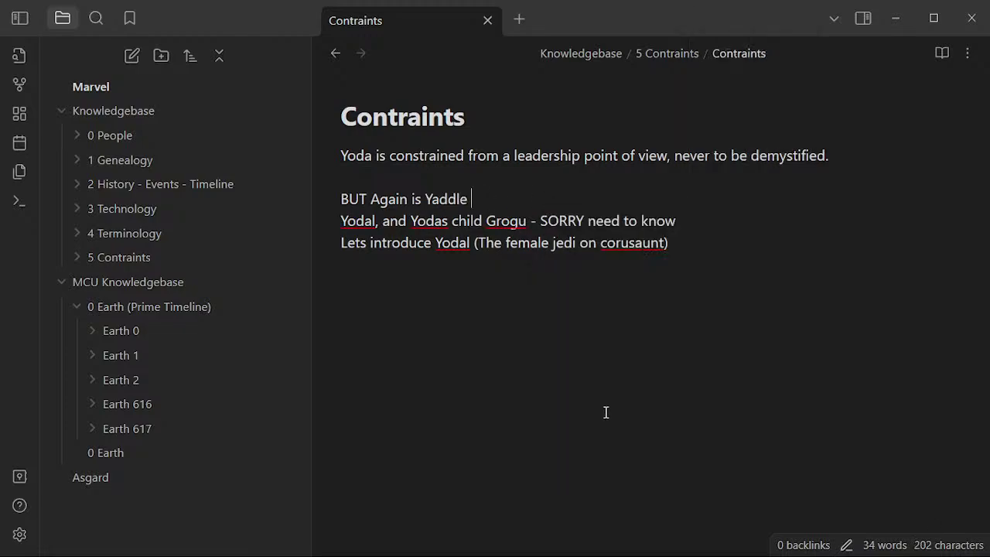
{"action": "key", "text": "Delete"}
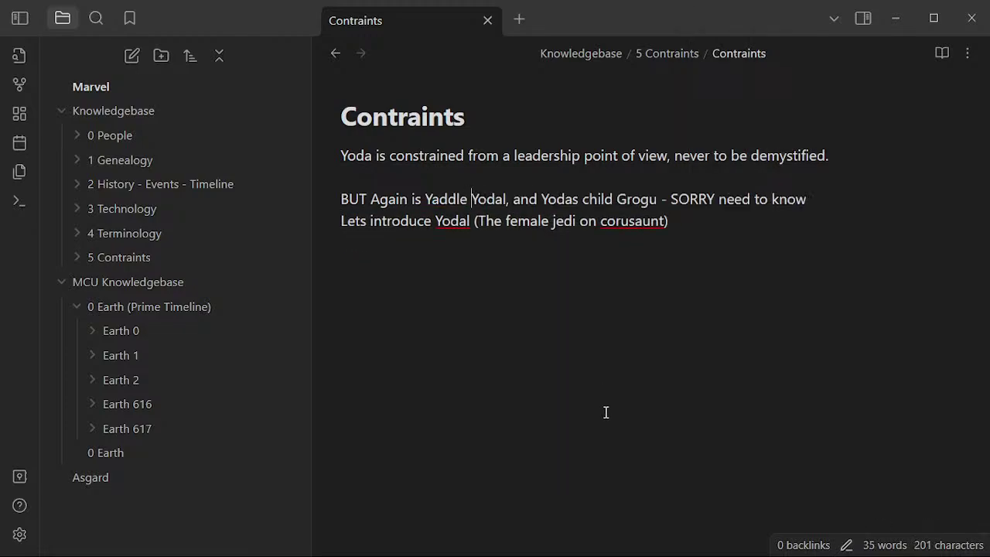
{"action": "key", "text": "Delete"}
{"action": "key", "text": "BackSpace"}
{"action": "key", "text": "BackSpace"}
{"action": "key", "text": "Delete"}
{"action": "key", "text": "Delete"}
{"action": "key", "text": "Delete"}
{"action": "key", "text": "Delete"}
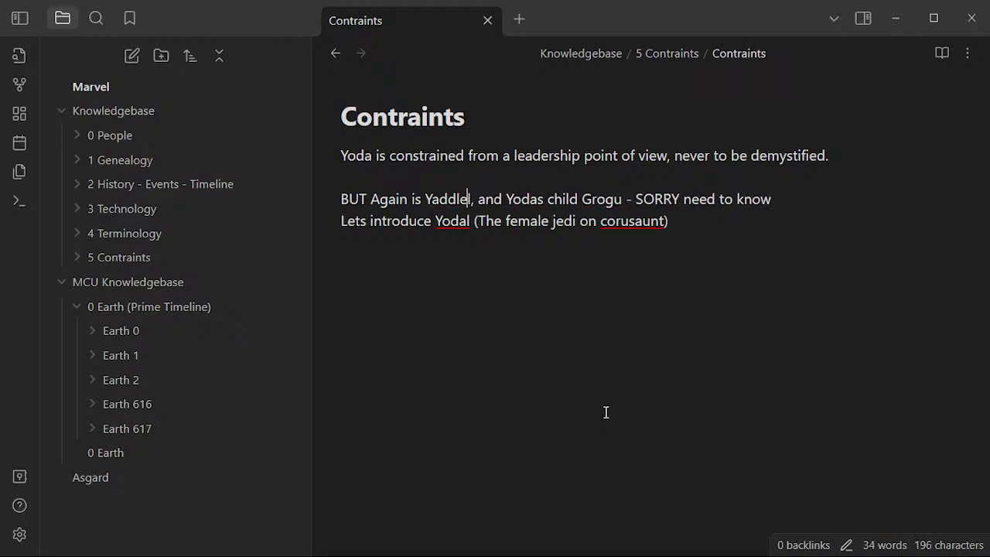
{"action": "key", "text": "alt+Tab"}
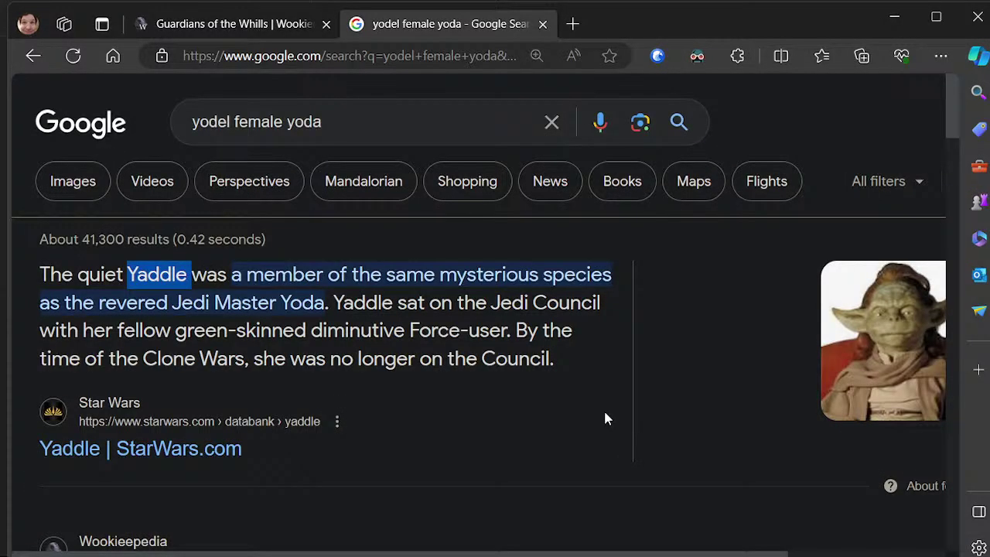
- Drag-select the entire Yaddle description paragraph in the Google featured snippet
{"action": "key", "text": "alt+Tab"}
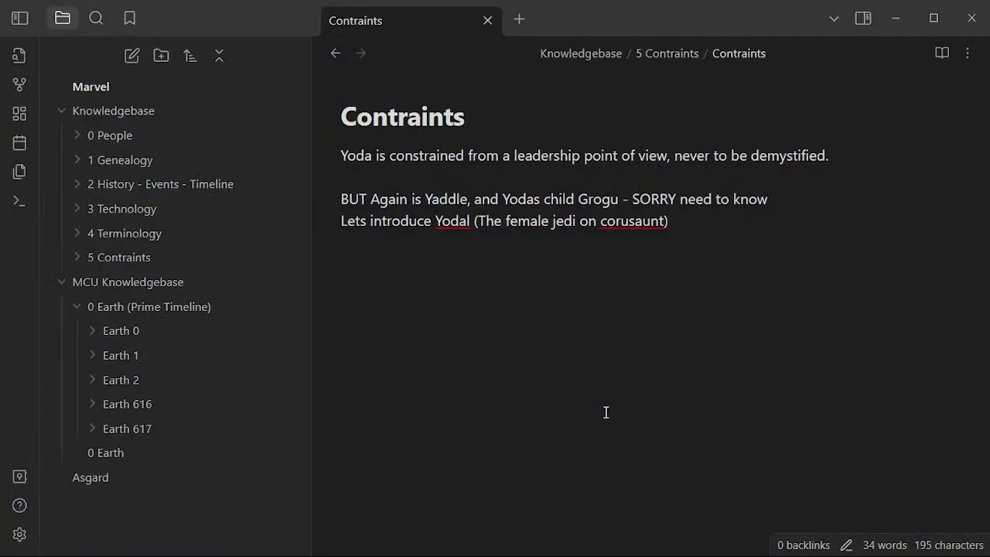
{"action": "key", "text": "Right"}
{"action": "key", "text": "Right"}
{"action": "key", "text": "Right"}
{"action": "key", "text": "Right"}
{"action": "key", "text": "Right"}
{"action": "key", "text": "Right"}
{"action": "key", "text": "Right"}
{"action": "key", "text": "Right"}
{"action": "key", "text": "alt+Tab"}
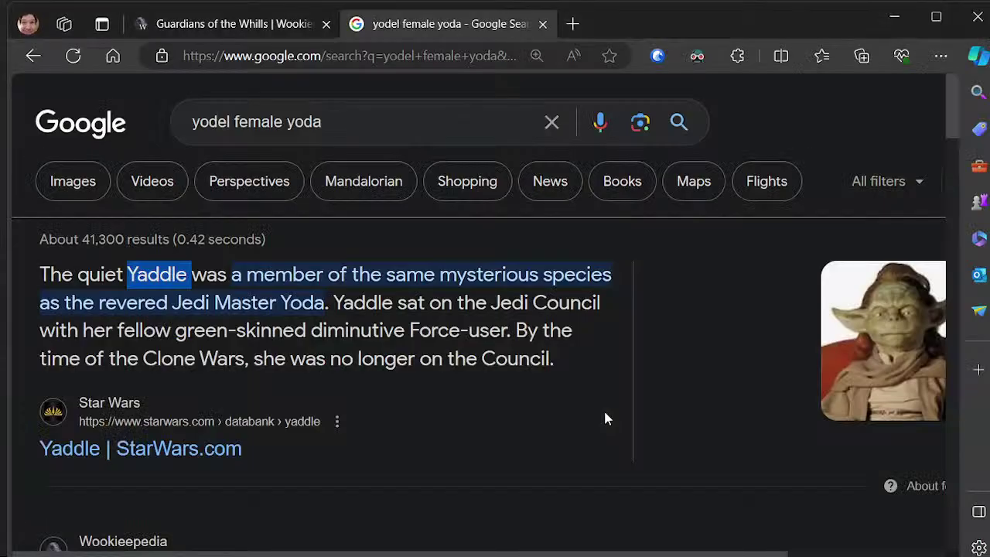
{"action": "left_click", "coordinate": [496, 400]}
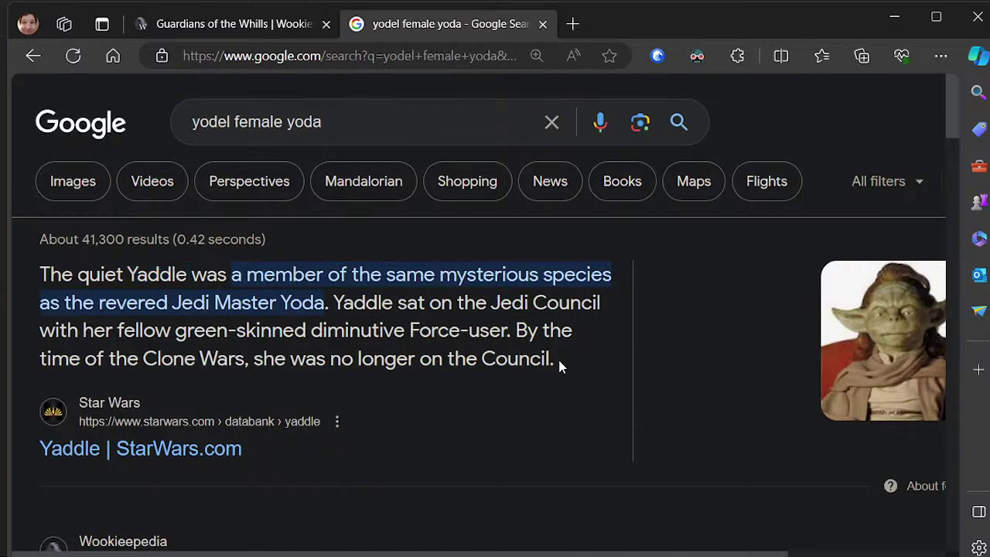
{"action": "left_click_drag", "start_coordinate": [576, 370], "coordinate": [229, 332]}
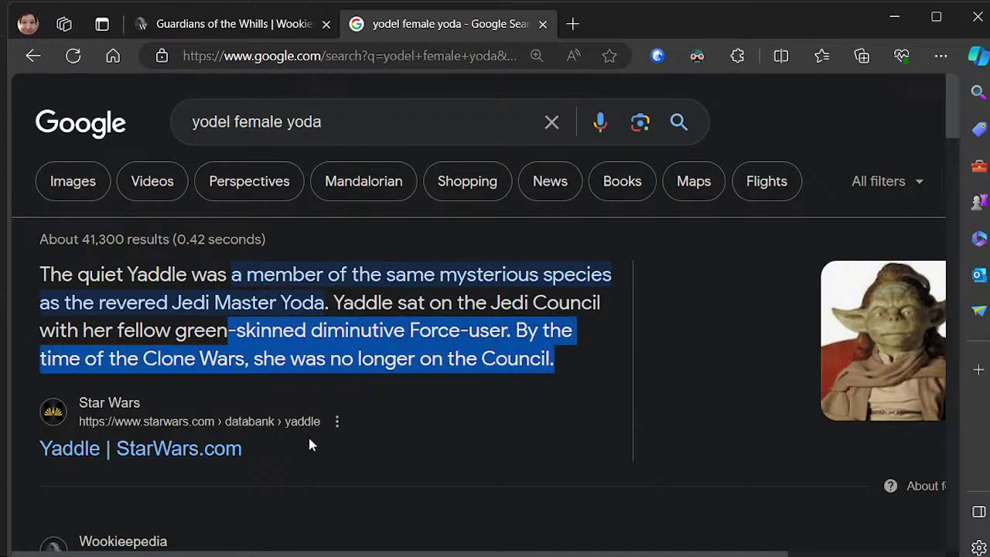
{"action": "left_click_drag", "start_coordinate": [553, 362], "coordinate": [40, 276]}
- Paste the Yaddle paragraph as plain text on a new line below the existing text
{"action": "key", "text": "alt+Tab"}
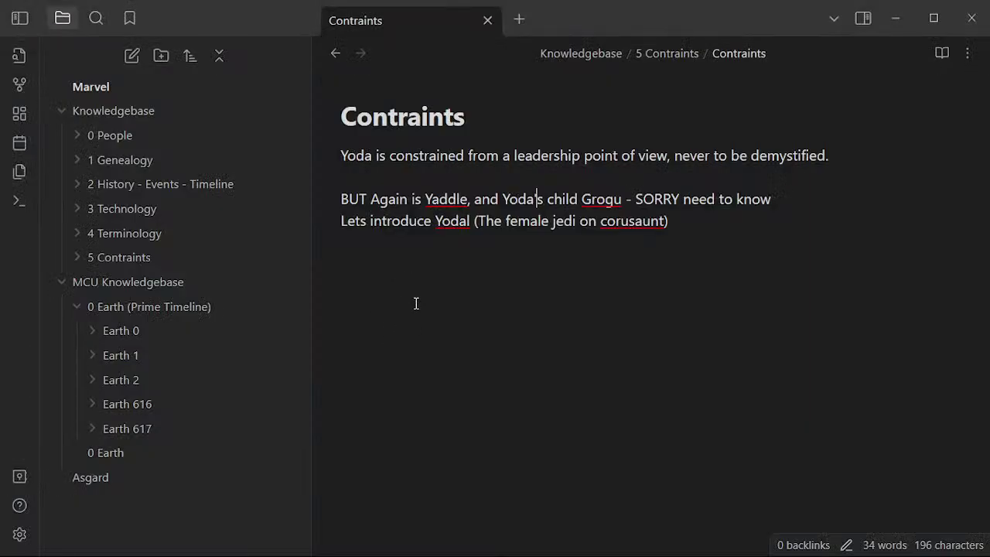
{"action": "left_click", "coordinate": [417, 301]}
{"action": "key", "text": "Return"}
{"action": "right_click", "coordinate": [425, 267]}
{"action": "left_click", "coordinate": [549, 490]}
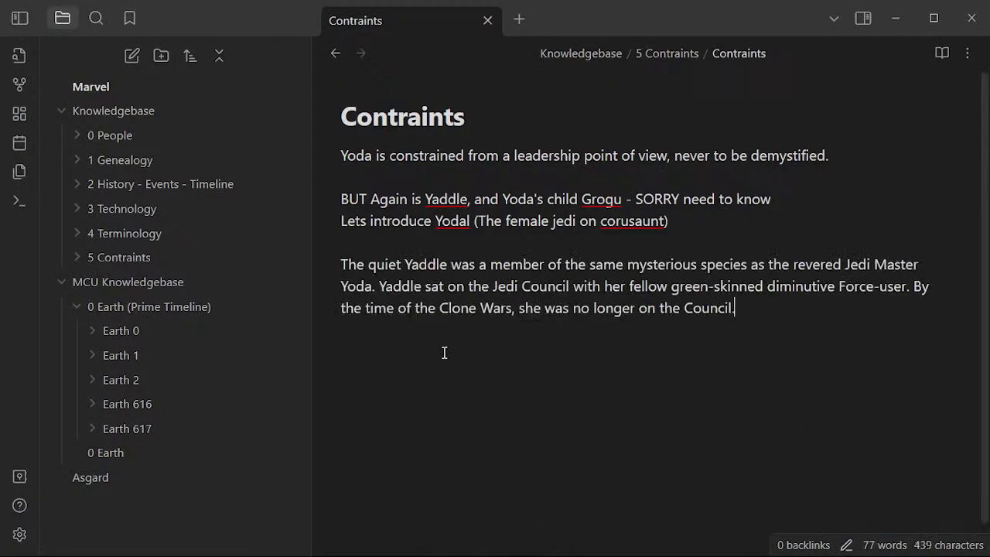
{"action": "left_click", "coordinate": [438, 246]}
- Switch to the StarWars vault, open _Mortis, and place the caret after 'BALAN - FATHER'
{"action": "key", "text": "alt+Tab"}
{"action": "key", "text": "alt+Tab"}
{"action": "key", "text": "alt+Tab"}
{"action": "key", "text": "alt+Tab"}
{"action": "key", "text": "alt+Tab"}
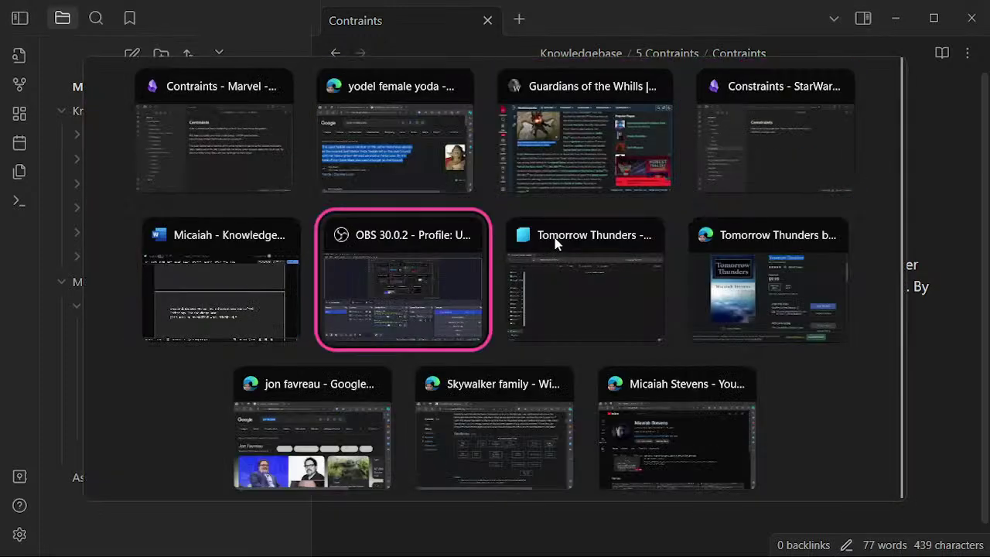
{"action": "key", "text": "alt+Tab"}
{"action": "key", "text": "alt+Tab"}
{"action": "key", "text": "alt+Tab"}
{"action": "key", "text": "alt+Tab"}
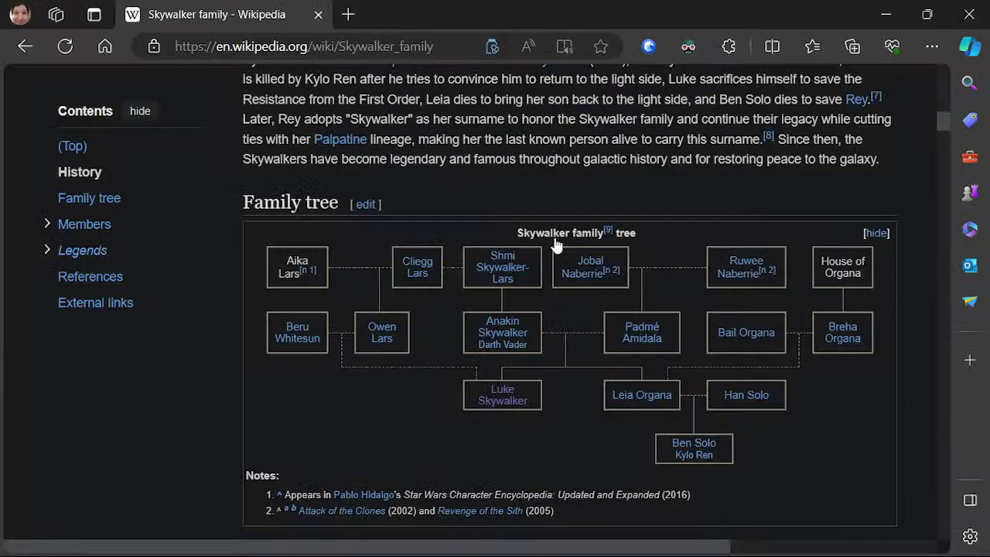
{"action": "key", "text": "alt+Tab"}
{"action": "key", "text": "alt+Tab"}
{"action": "key", "text": "alt+Tab"}
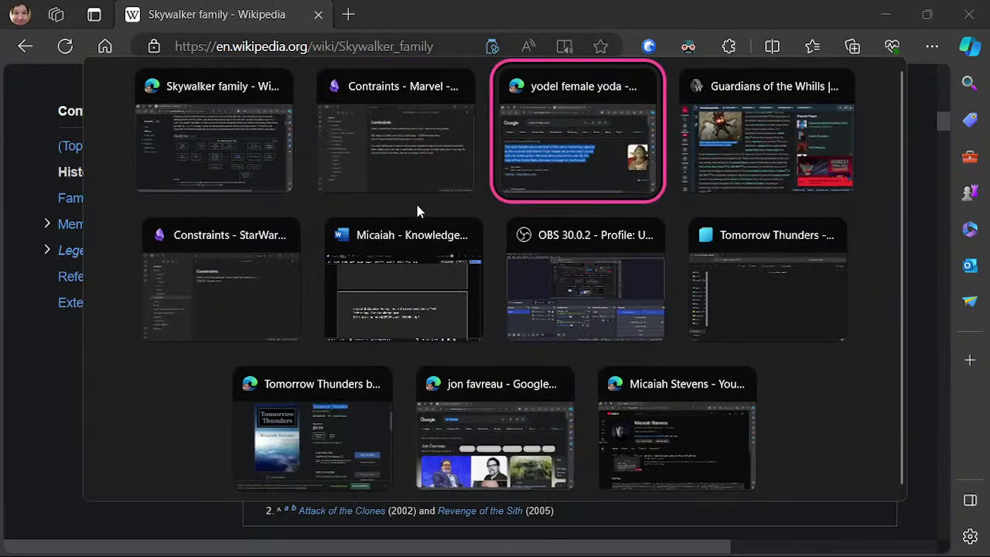
{"action": "key", "text": "alt+Tab"}
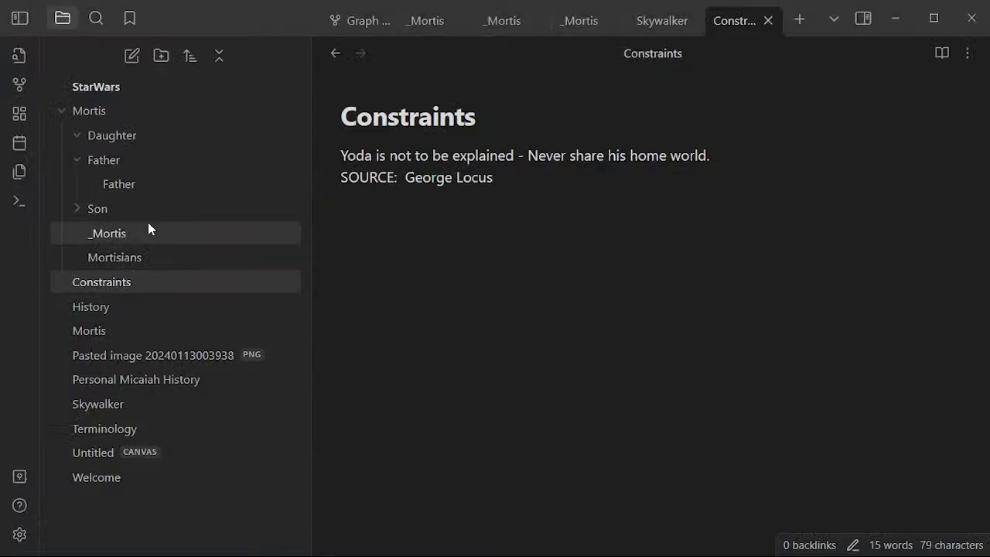
{"action": "left_click", "coordinate": [145, 238]}
{"action": "scroll", "coordinate": [433, 309], "scroll_direction": "down", "scroll_amount": 13}
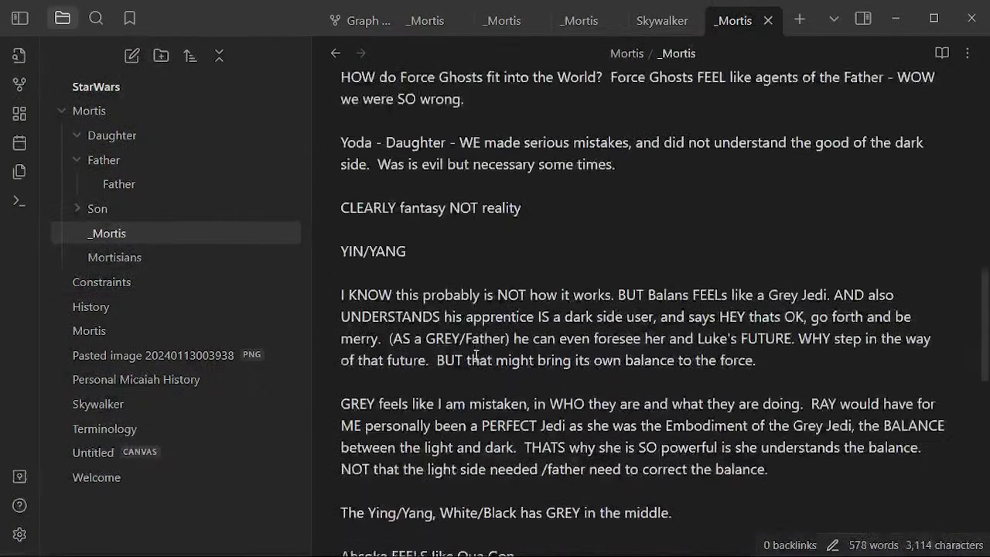
{"action": "scroll", "coordinate": [483, 354], "scroll_direction": "down", "scroll_amount": 5}
{"action": "scroll", "coordinate": [486, 347], "scroll_direction": "up", "scroll_amount": 10}
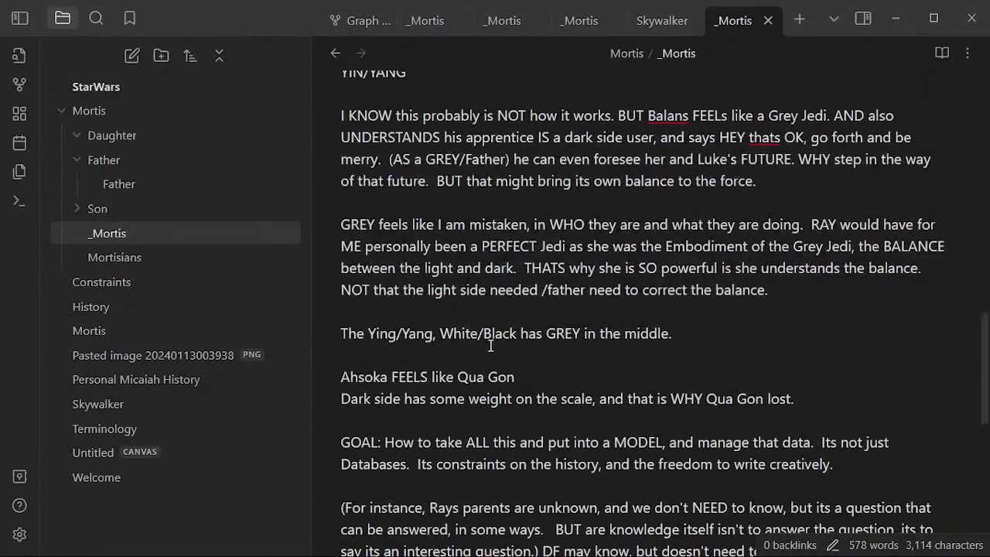
{"action": "scroll", "coordinate": [541, 344], "scroll_direction": "up", "scroll_amount": 5}
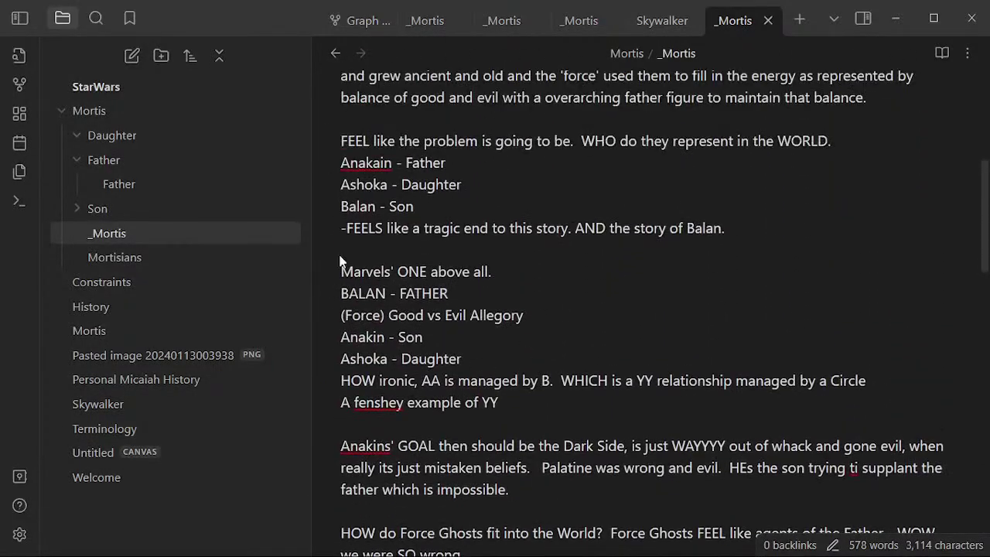
{"action": "left_click", "coordinate": [512, 299]}
- Append '- Ray Stevenson - Died, this is the fitting end.' to the BALAN - FATHER line
{"action": "key", "text": "ctrl+shift+Right"}
{"action": "key", "text": "ctrl+shift+Right"}
{"action": "key", "text": "ctrl+shift+Right"}
{"action": "key", "text": "ctrl+shift+Right"}
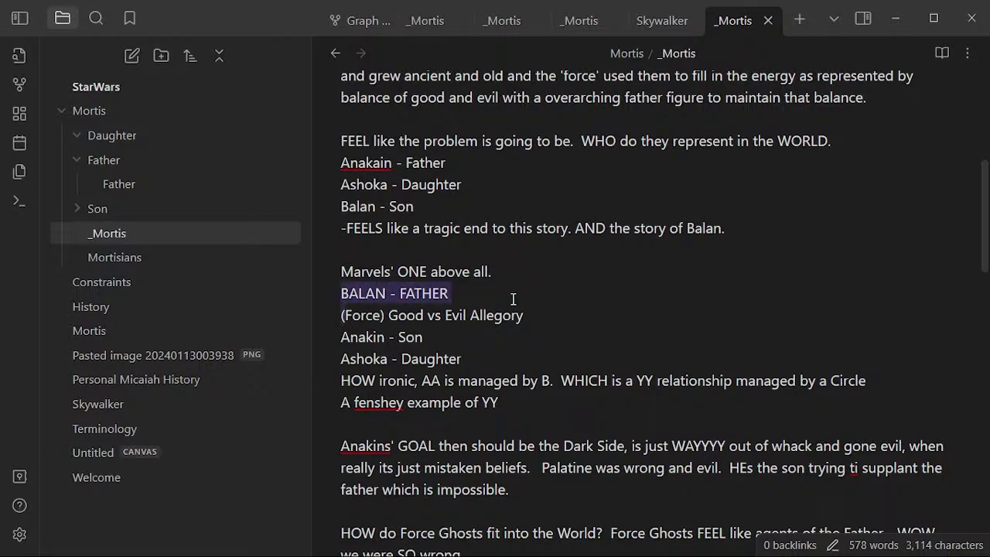
{"action": "key", "text": "End"}
{"action": "type", "text": "- Ray S"}
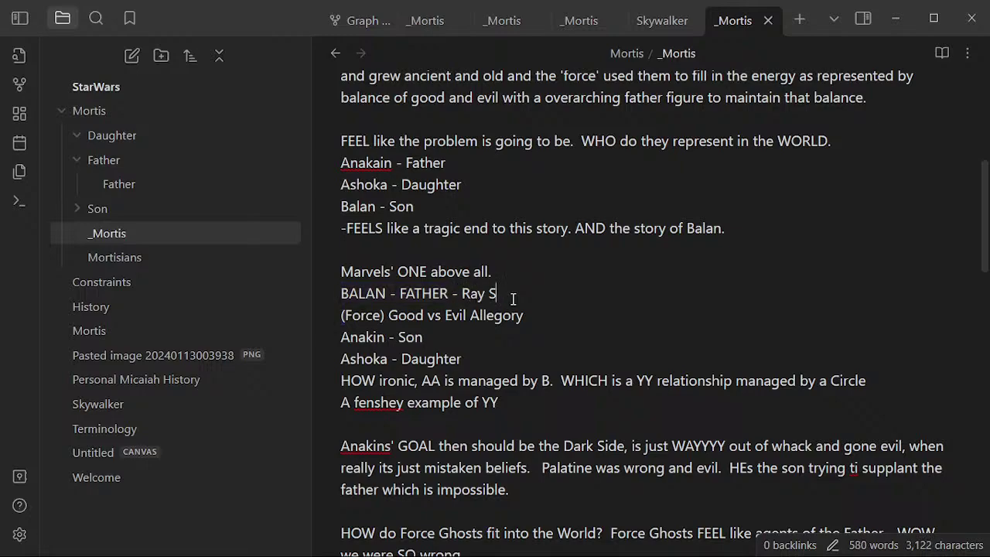
{"action": "type", "text": "tevenson"}
{"action": "key", "text": "Down"}
{"action": "key", "text": "Down"}
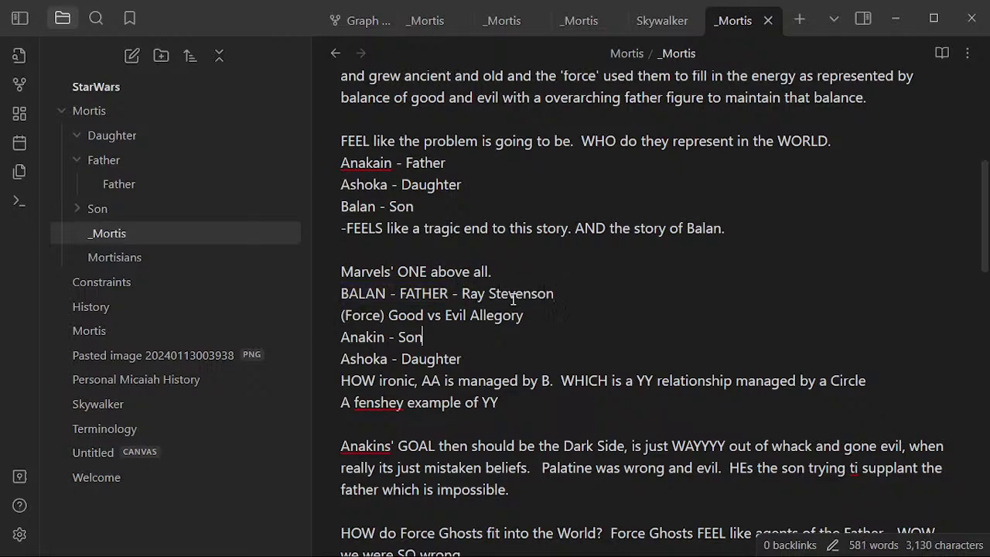
{"action": "key", "text": "Up"}
{"action": "key", "text": "Up"}
{"action": "key", "text": "Down"}
{"action": "type", "text": "1"}
{"action": "key", "text": "BackSpace"}
{"action": "key", "text": "Up"}
{"action": "key", "text": "End"}
{"action": "type", "text": "- Died, this is the "}
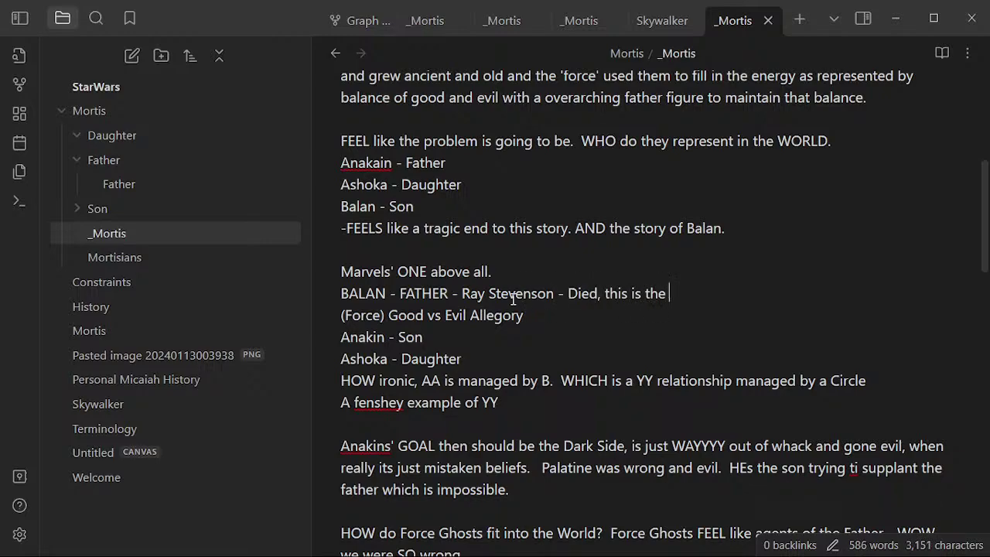
{"action": "type", "text": "fitting end."}
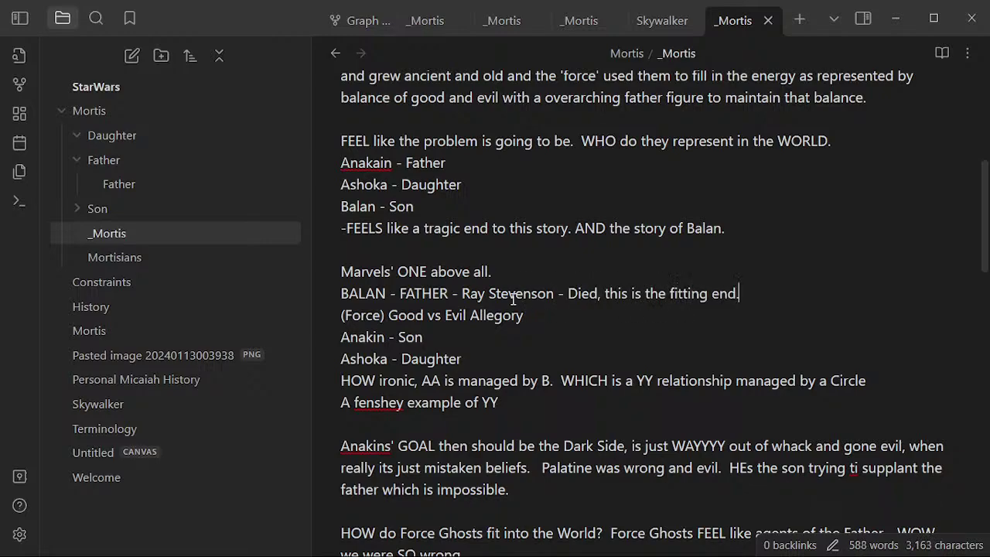
- Add the line '-NOW he's someone else, AND you can maybe get permission to hand that off…betray Ray.'
{"action": "key", "text": "Return"}
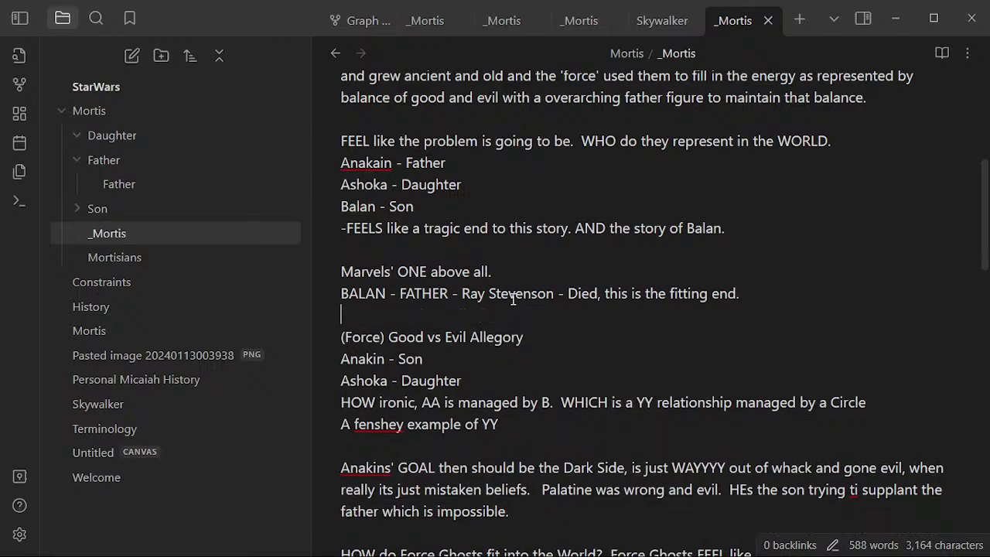
{"action": "type", "text": "-NO"}
{"action": "type", "text": "W he's"}
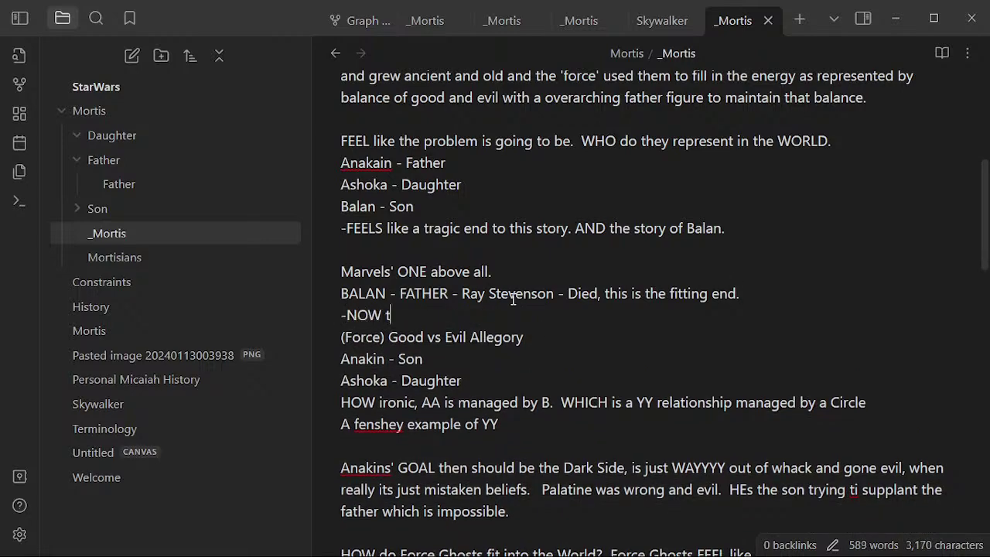
{"action": "key", "text": "BackSpace"}
{"action": "type", "text": "'s csome"}
{"action": "key", "text": "BackSpace"}
{"action": "key", "text": "BackSpace"}
{"action": "key", "text": "BackSpace"}
{"action": "key", "text": "BackSpace"}
{"action": "type", "text": "s"}
{"action": "key", "text": "BackSpace"}
{"action": "key", "text": "BackSpace"}
{"action": "type", "text": "someone else, "}
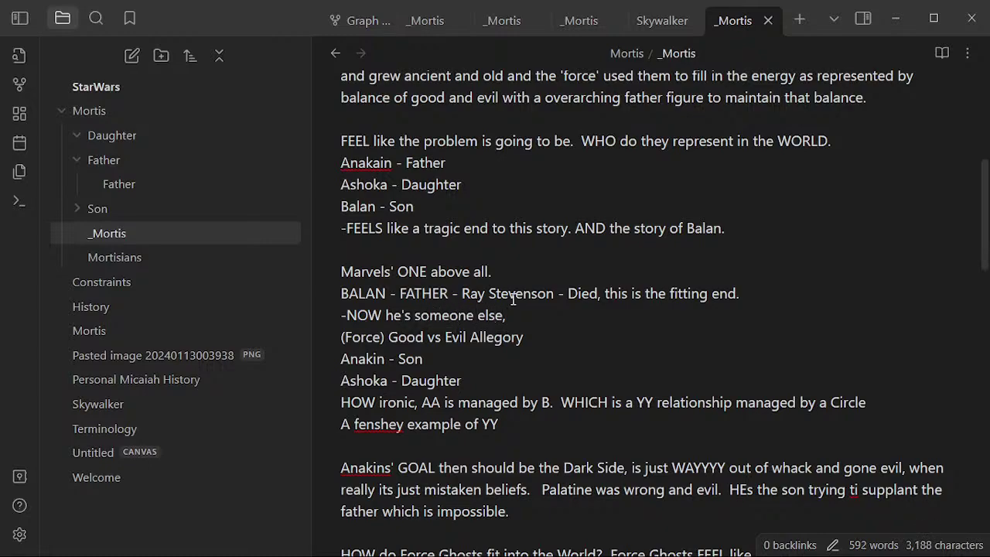
{"action": "type", "text": "AND you ca"}
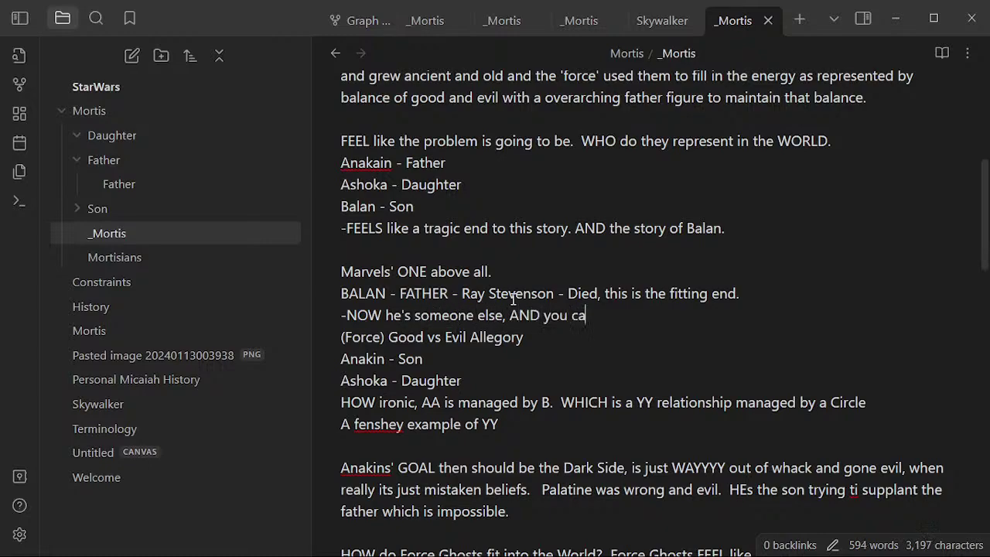
{"action": "type", "text": "n maybe get "}
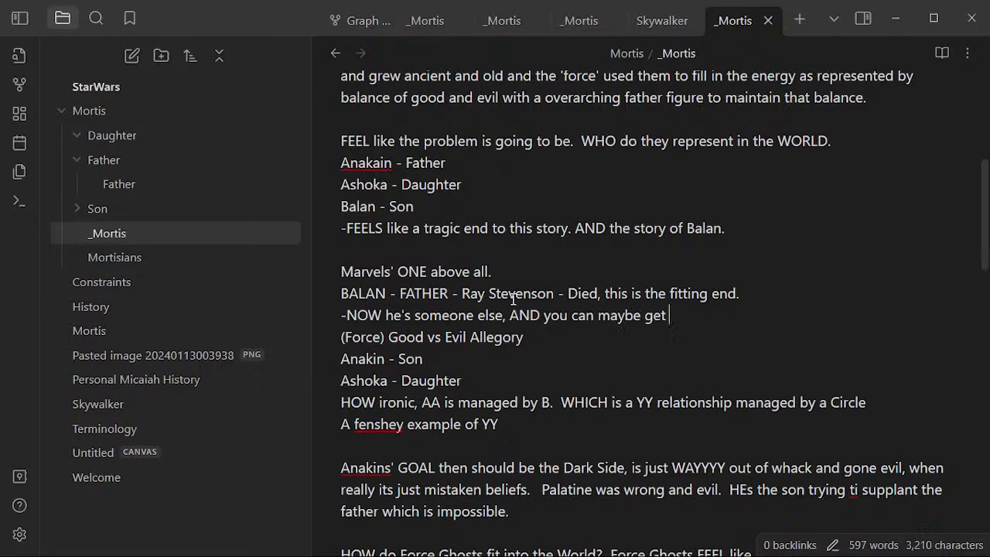
{"action": "type", "text": "persmission to ma"}
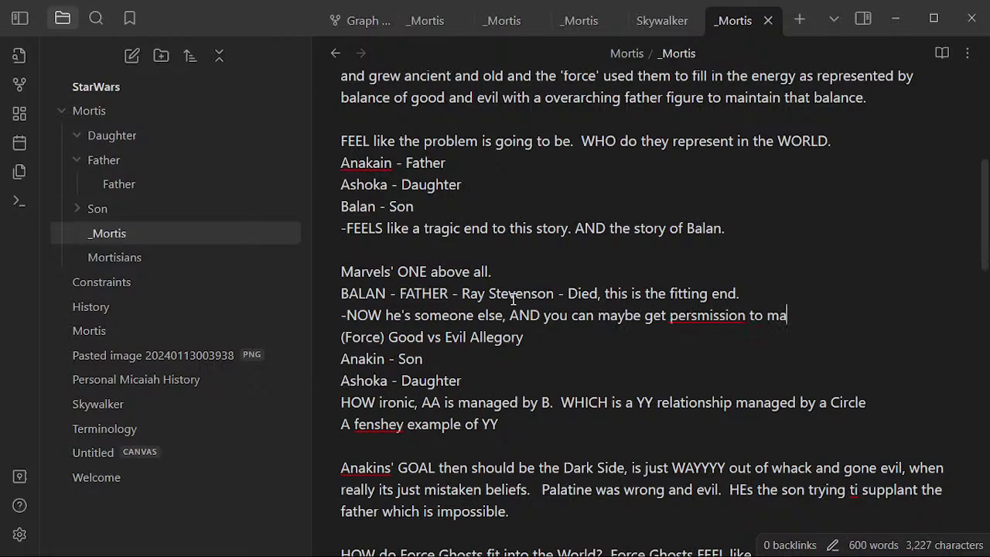
{"action": "key", "text": "BackSpace"}
{"action": "type", "text": "han"}
{"action": "key", "text": "BackSpace"}
{"action": "key", "text": "BackSpace"}
{"action": "key", "text": "BackSpace"}
{"action": "key", "text": "BackSpace"}
{"action": "type", "text": "hand that off withou"}
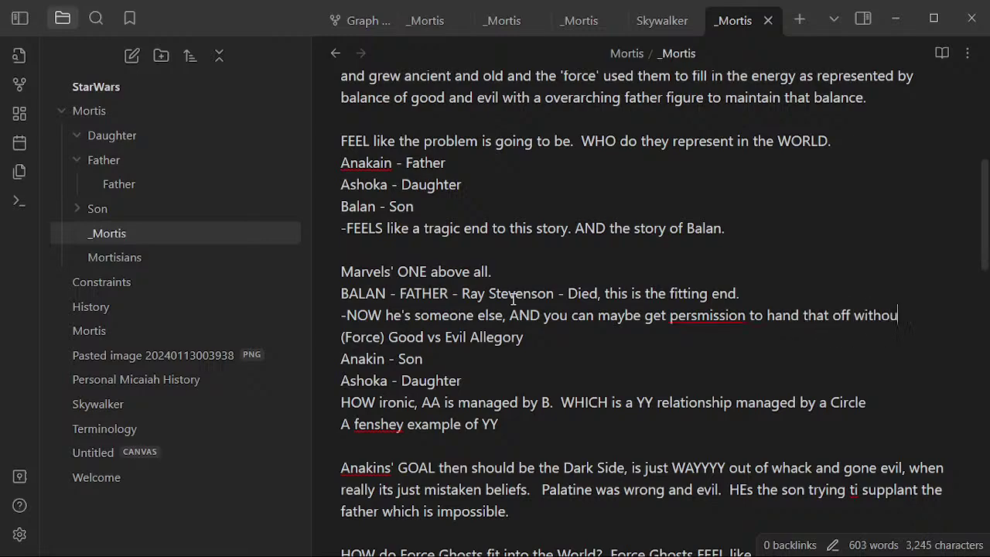
{"action": "type", "text": "t feeliking your "}
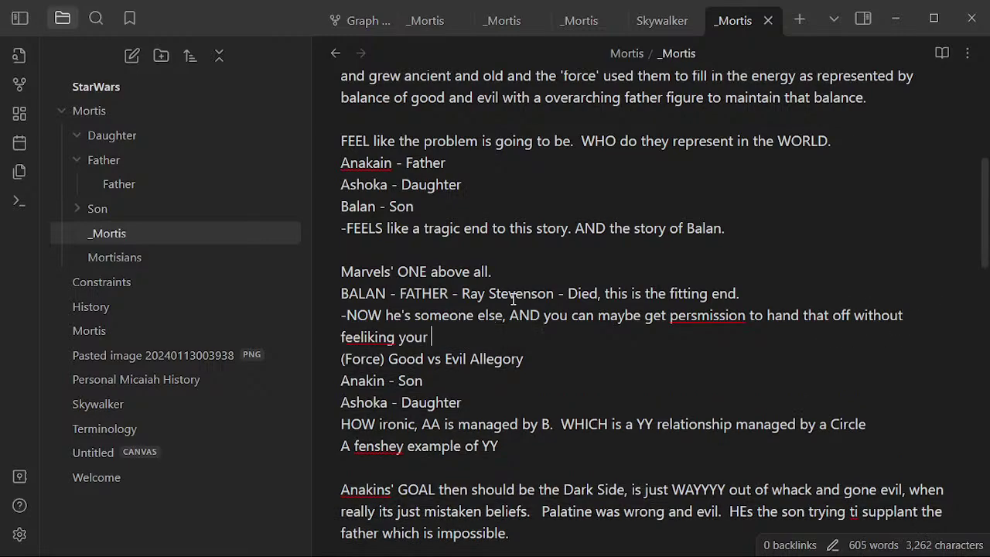
{"action": "type", "text": "betray Ray."}
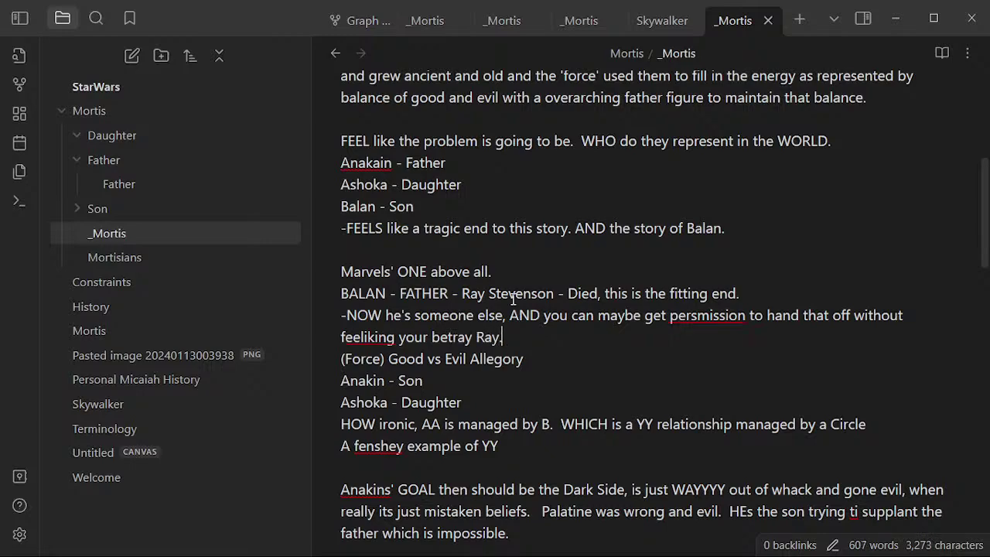
- Correct 'persmission' to 'permission', 'feeliking' to 'feeling', and 'your betray' to 'you betrayed'
{"action": "right_click", "coordinate": [696, 315]}
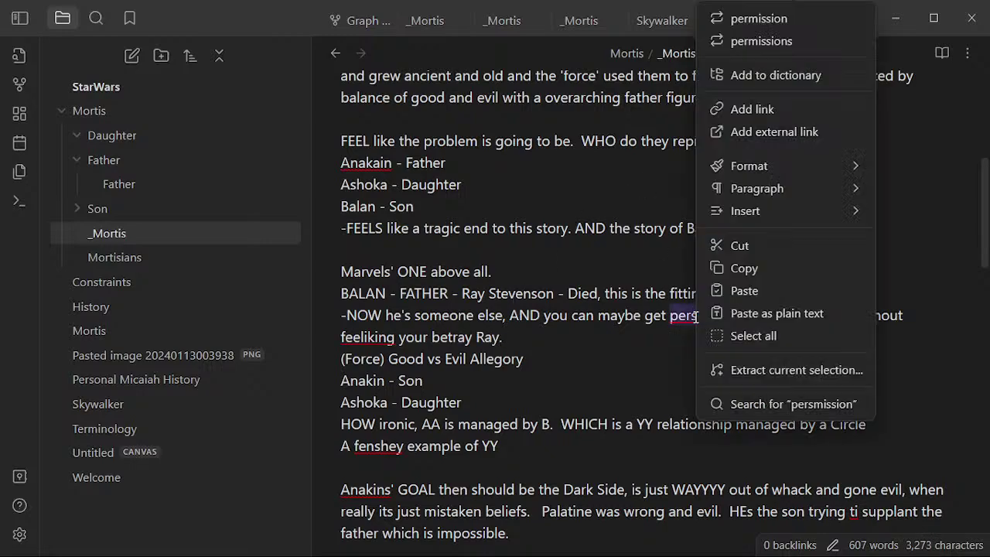
{"action": "left_click", "coordinate": [781, 24]}
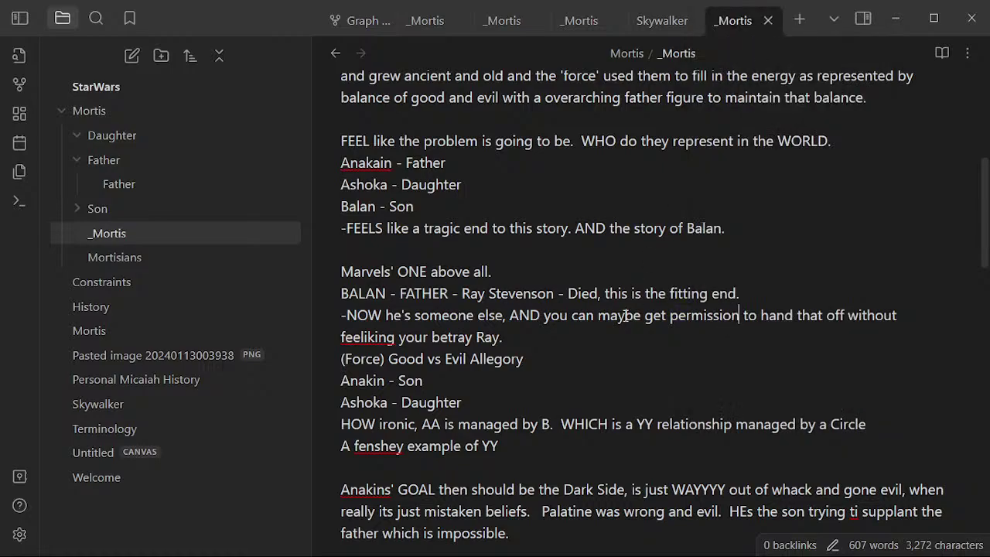
{"action": "right_click", "coordinate": [354, 339]}
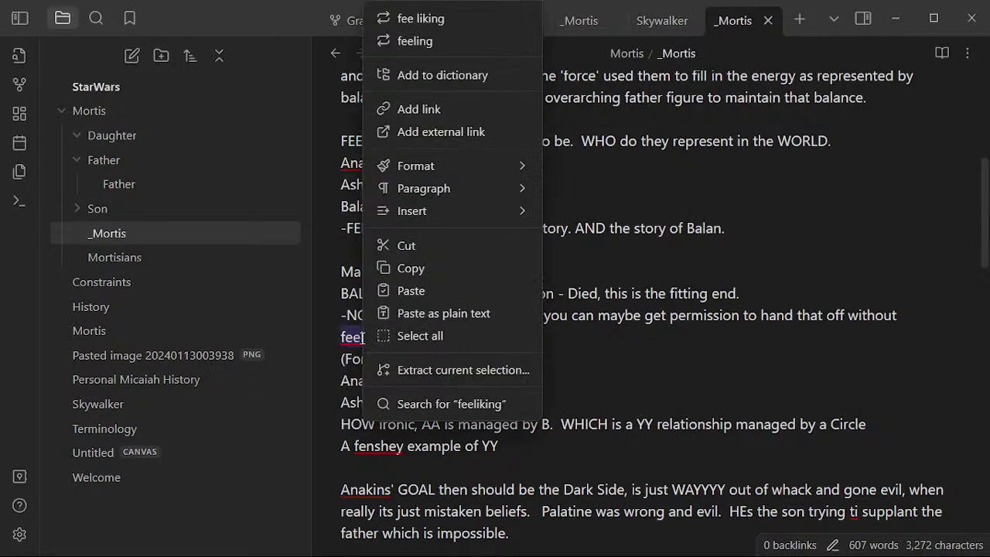
{"action": "left_click", "coordinate": [458, 42]}
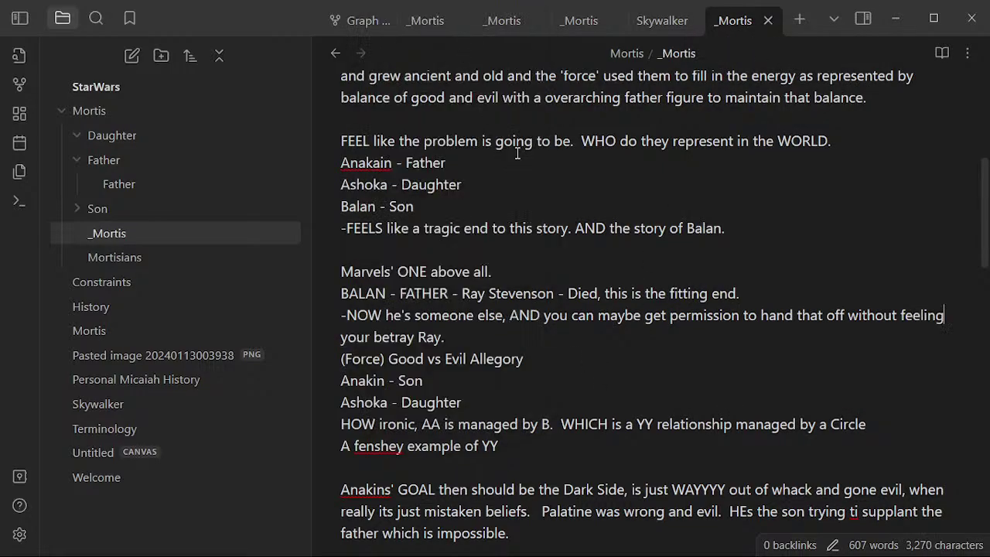
{"action": "left_click", "coordinate": [537, 337]}
{"action": "key", "text": "Left"}
{"action": "key", "text": "Left"}
{"action": "key", "text": "Left"}
{"action": "key", "text": "Left"}
{"action": "key", "text": "Left"}
{"action": "key", "text": "Left"}
{"action": "key", "text": "Left"}
{"action": "key", "text": "Left"}
{"action": "key", "text": "Left"}
{"action": "key", "text": "Left"}
{"action": "key", "text": "Left"}
{"action": "key", "text": "Left"}
{"action": "key", "text": "Left"}
{"action": "key", "text": "Delete"}
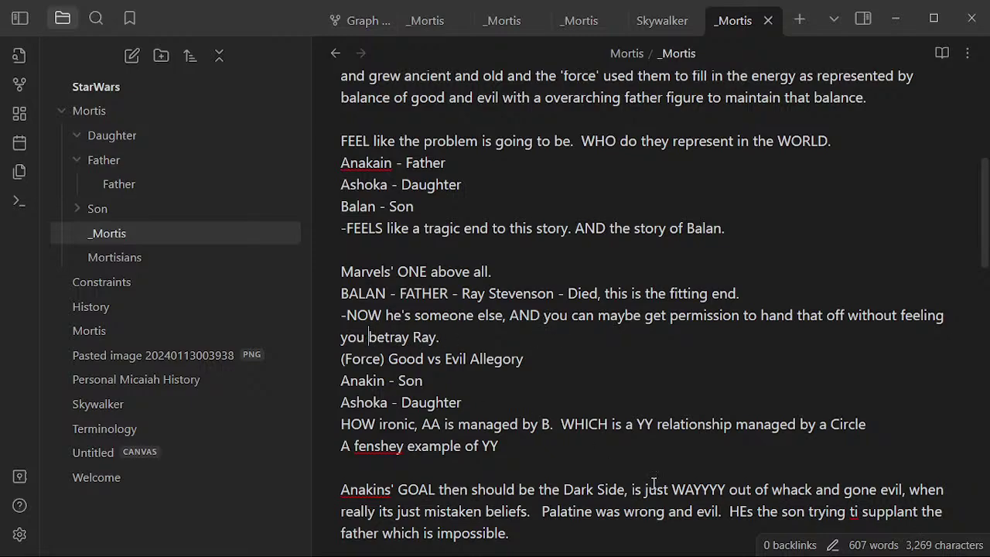
{"action": "key", "text": "Right"}
{"action": "key", "text": "Right"}
{"action": "key", "text": "Right"}
{"action": "key", "text": "Right"}
{"action": "key", "text": "Right"}
{"action": "key", "text": "Right"}
{"action": "key", "text": "Right"}
{"action": "type", "text": "ed"}
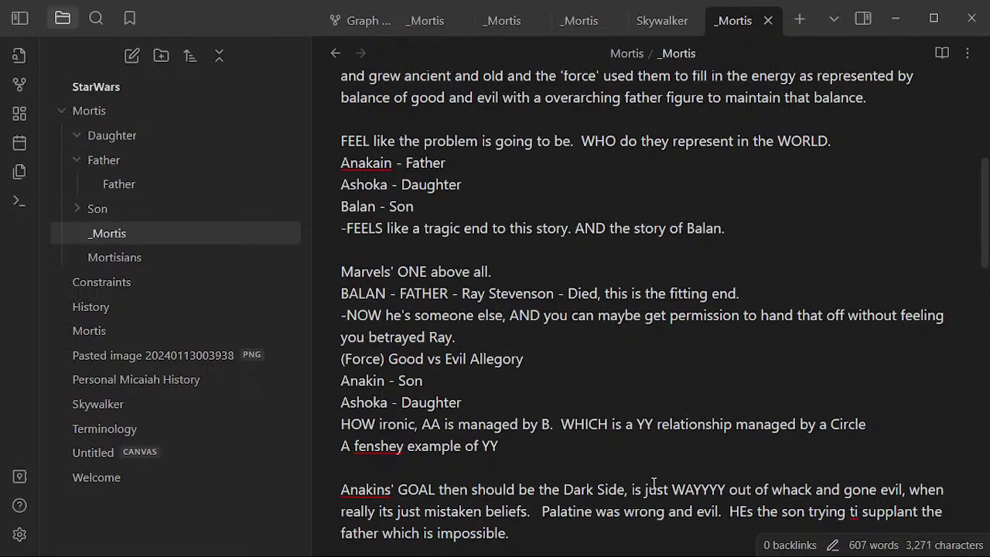
- Add the parenthetical '(<author's name> PERSONAL opinion)' after 'Ray.' and fix the possessive spelling
{"action": "key", "text": "End"}
{"action": "type", "text": "(Micaiahs PERSONAL "}
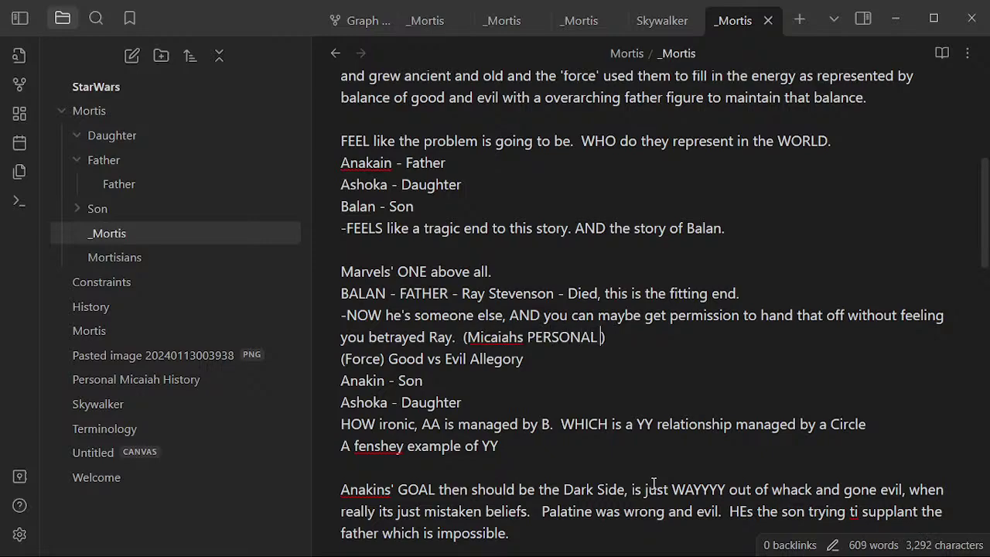
{"action": "type", "text": "opinion"}
{"action": "key", "text": "Down"}
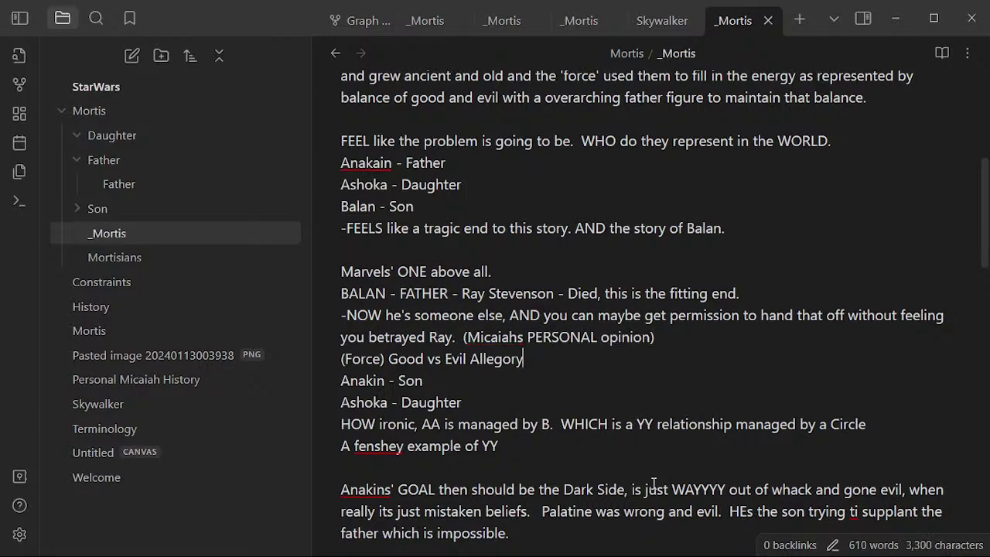
{"action": "right_click", "coordinate": [496, 336]}
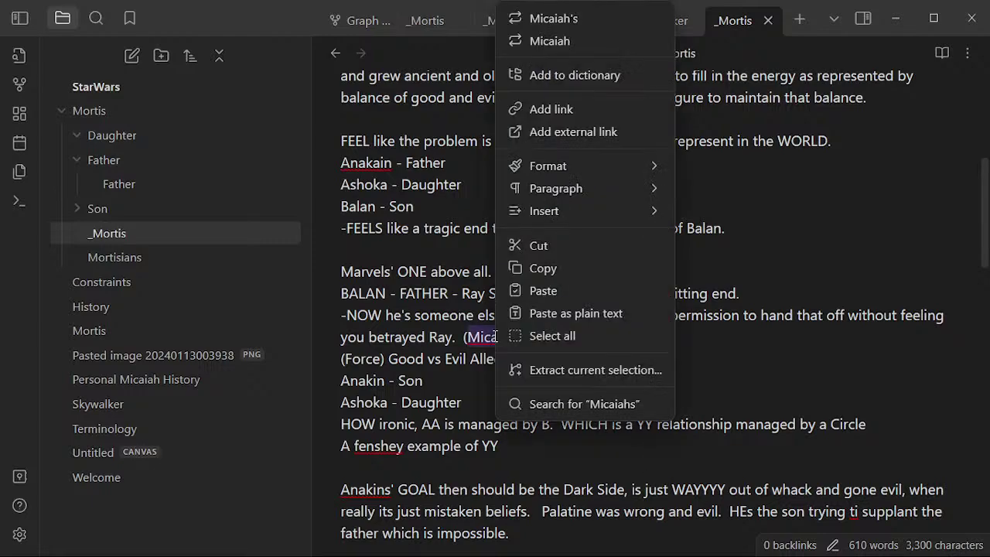
{"action": "left_click", "coordinate": [574, 21]}
{"action": "left_click", "coordinate": [552, 263]}
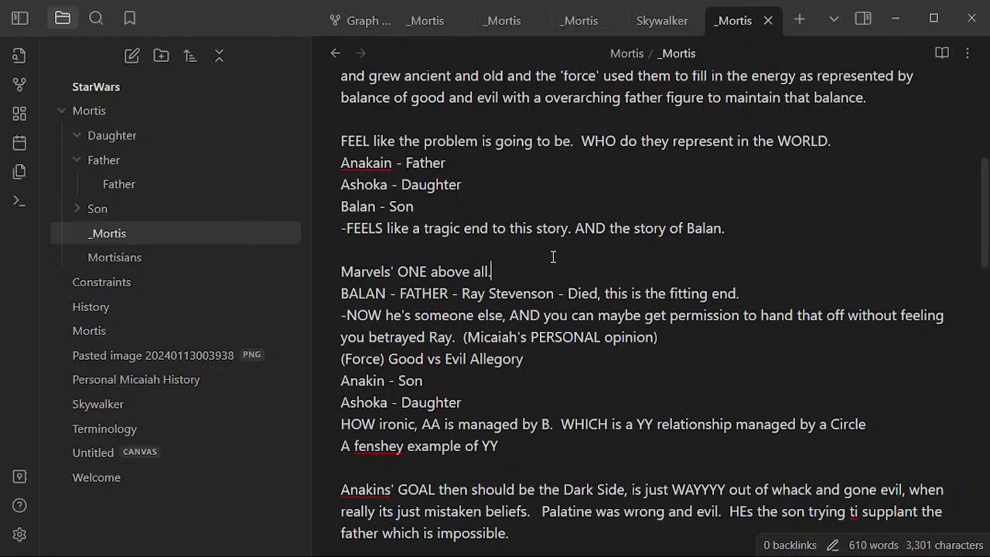
{"action": "key", "text": "Down"}
{"action": "key", "text": "Down"}
{"action": "key", "text": "Down"}
{"action": "key", "text": "Down"}
{"action": "key", "text": "Up"}
{"action": "key", "text": "Return"}
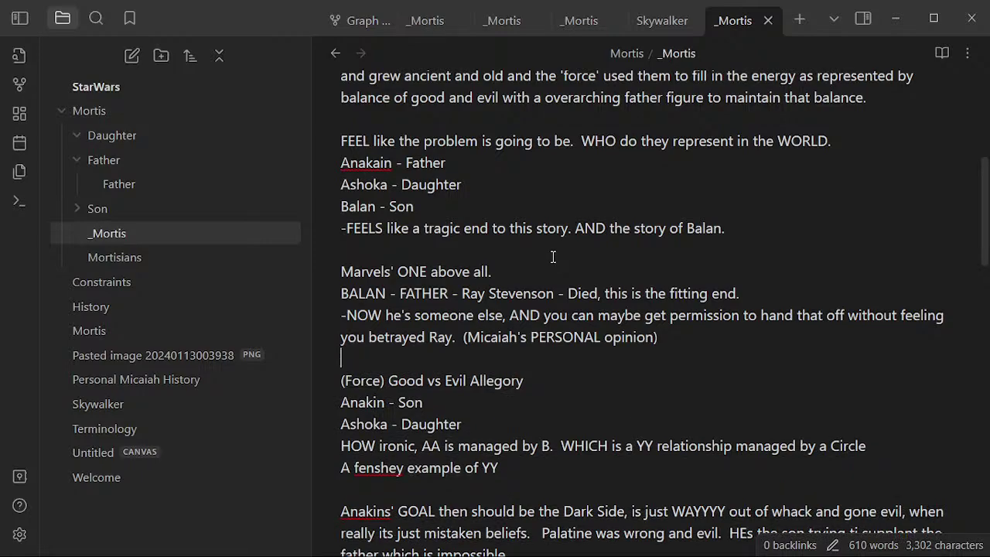
{"action": "key", "text": "BackSpace"}
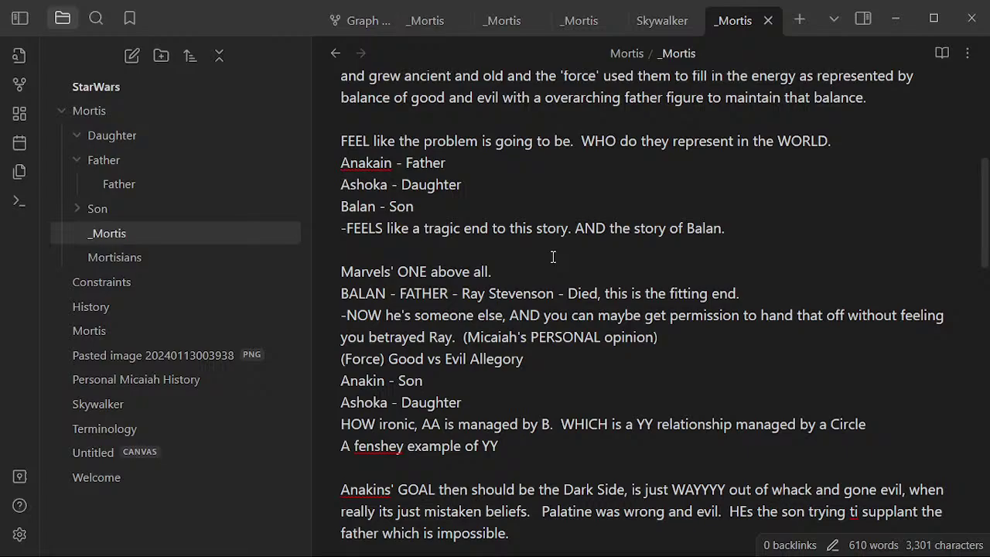
{"action": "mouse_move", "coordinate": [447, 547]}
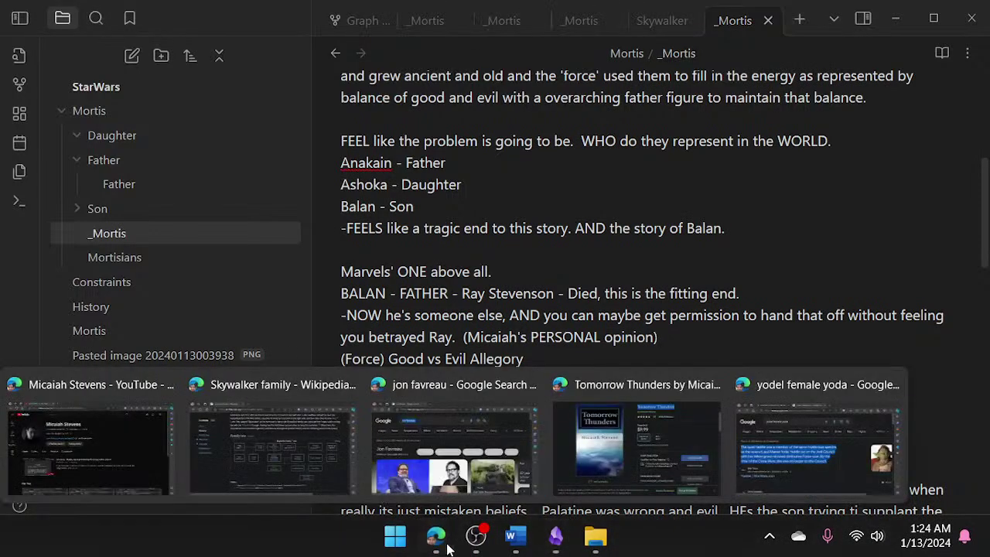
- Search Google in Edge for 'ray stevenson thor'
{"action": "left_click", "coordinate": [448, 433]}
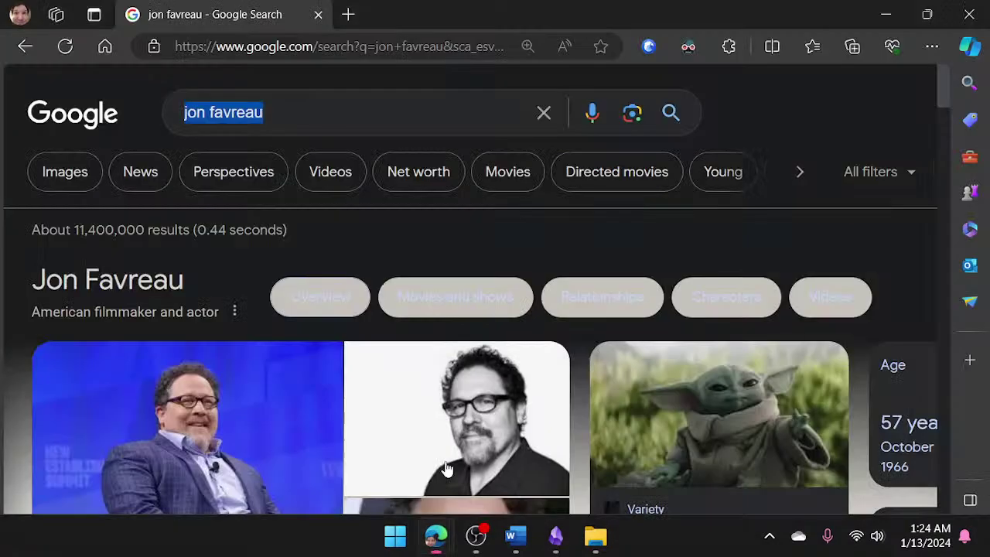
{"action": "triple_click", "coordinate": [356, 112]}
{"action": "type", "text": "ray ste"}
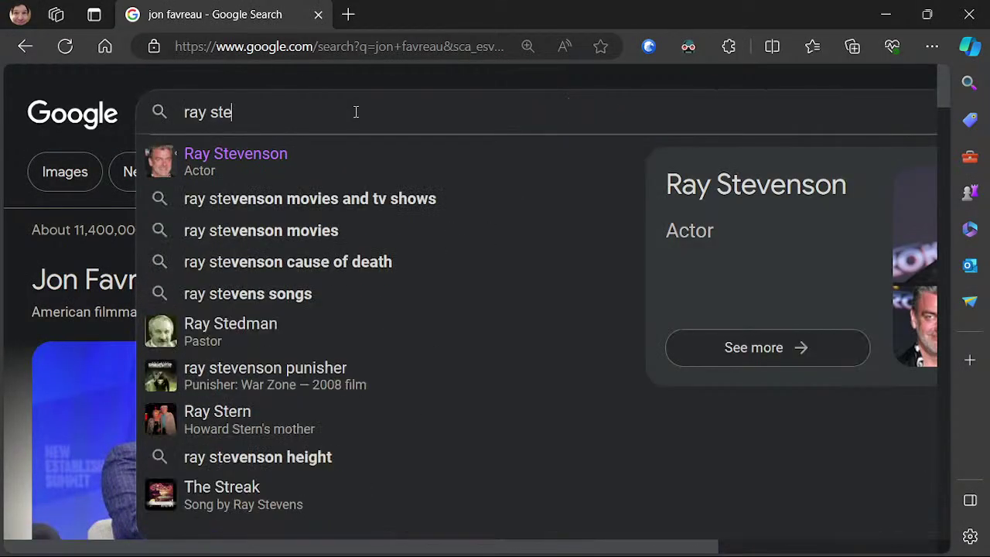
{"action": "type", "text": "venson thor"}
{"action": "key", "text": "Return"}
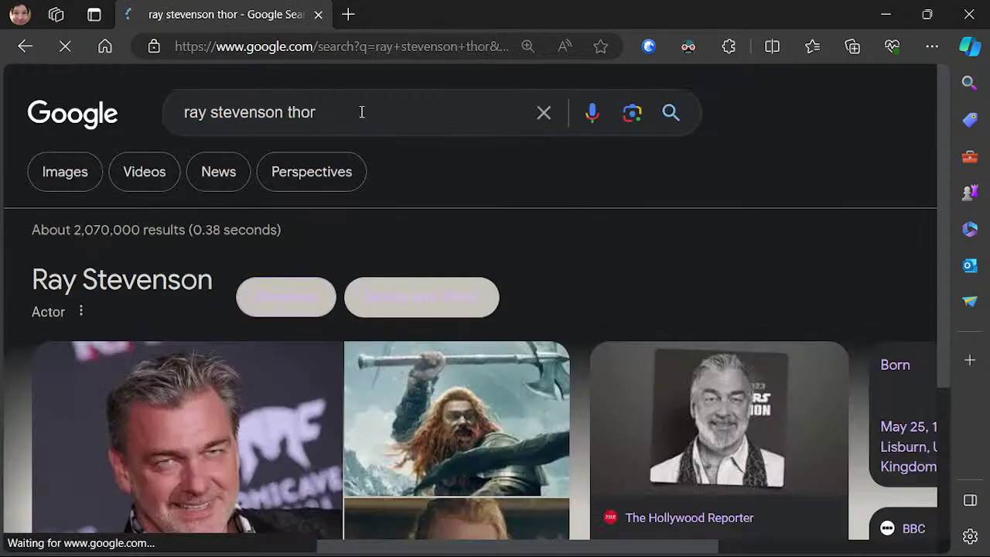
- Expand the Thor role answer confirming he played Volstagg, then scroll the results
{"action": "scroll", "coordinate": [442, 323], "scroll_direction": "down", "scroll_amount": 2}
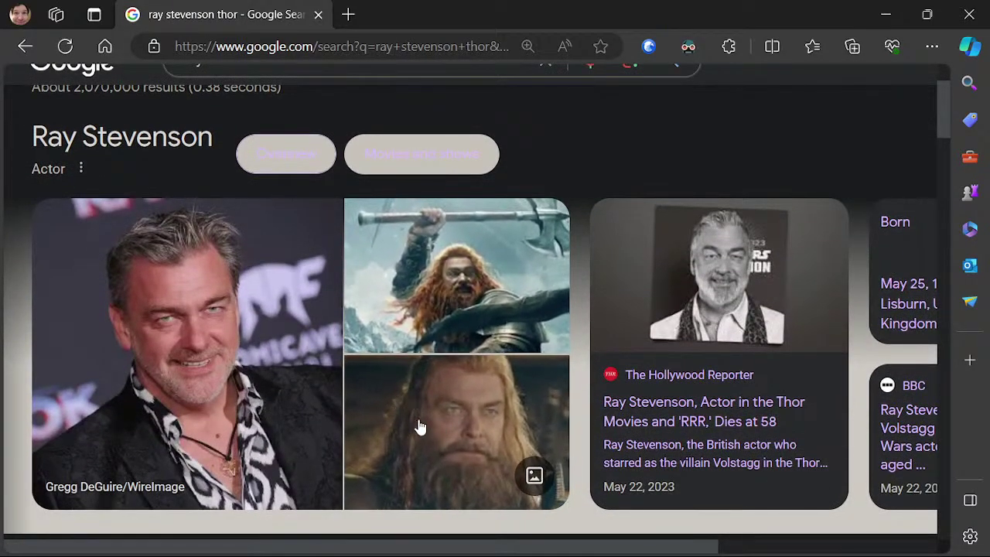
{"action": "scroll", "coordinate": [263, 350], "scroll_direction": "down", "scroll_amount": 5}
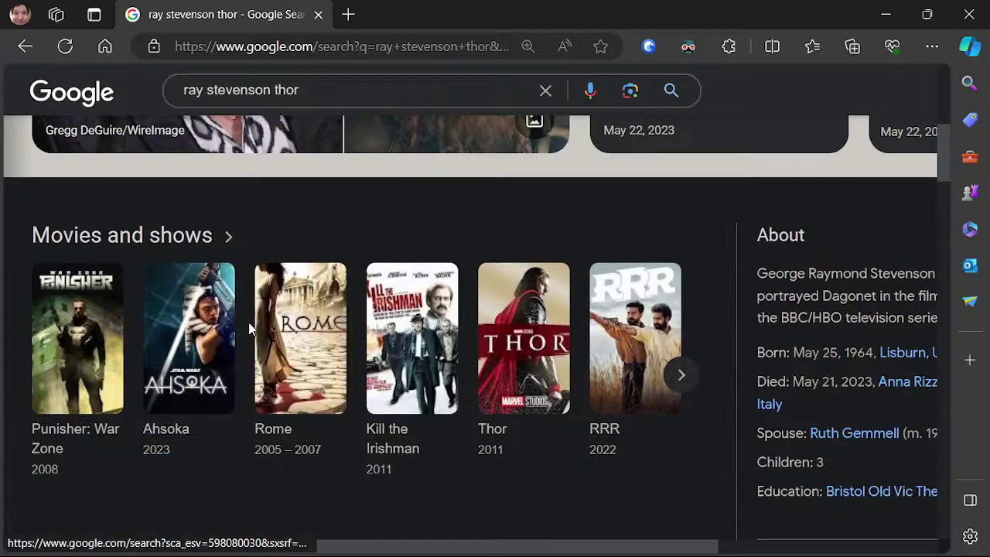
{"action": "scroll", "coordinate": [255, 325], "scroll_direction": "up", "scroll_amount": 2}
{"action": "scroll", "coordinate": [267, 331], "scroll_direction": "down", "scroll_amount": 6}
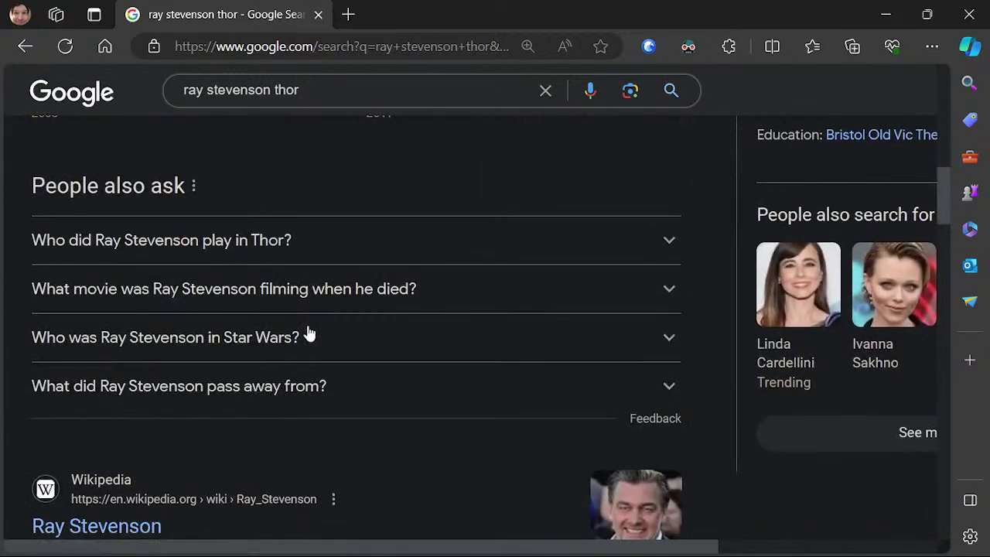
{"action": "left_click", "coordinate": [241, 257]}
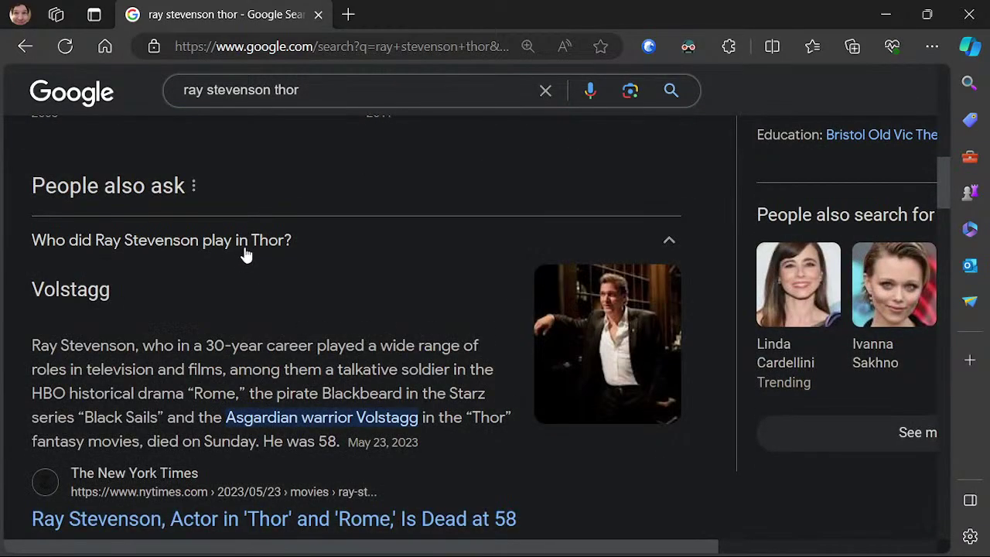
{"action": "left_click", "coordinate": [262, 250]}
{"action": "scroll", "coordinate": [455, 297], "scroll_direction": "down", "scroll_amount": 1}
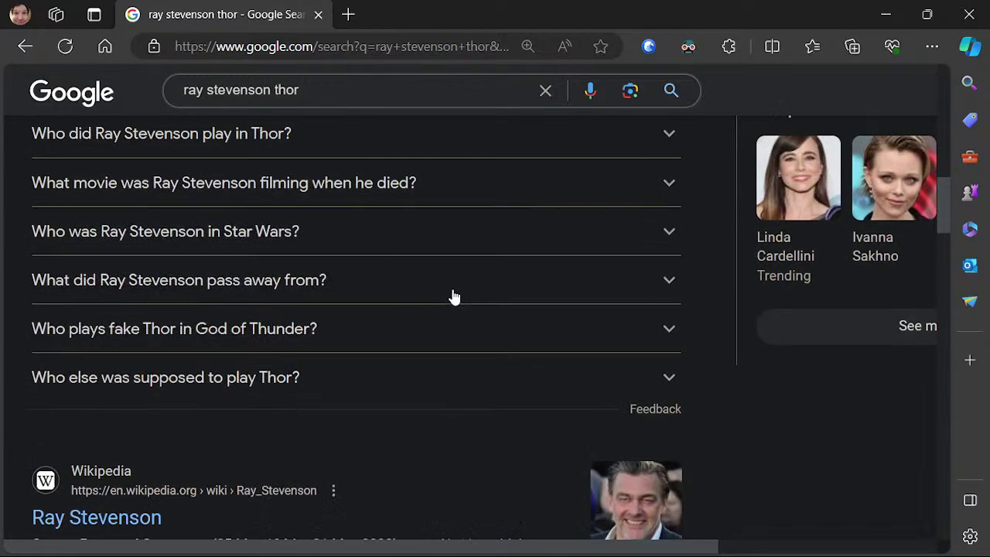
{"action": "scroll", "coordinate": [454, 297], "scroll_direction": "down", "scroll_amount": 3}
{"action": "left_click", "coordinate": [145, 272]}
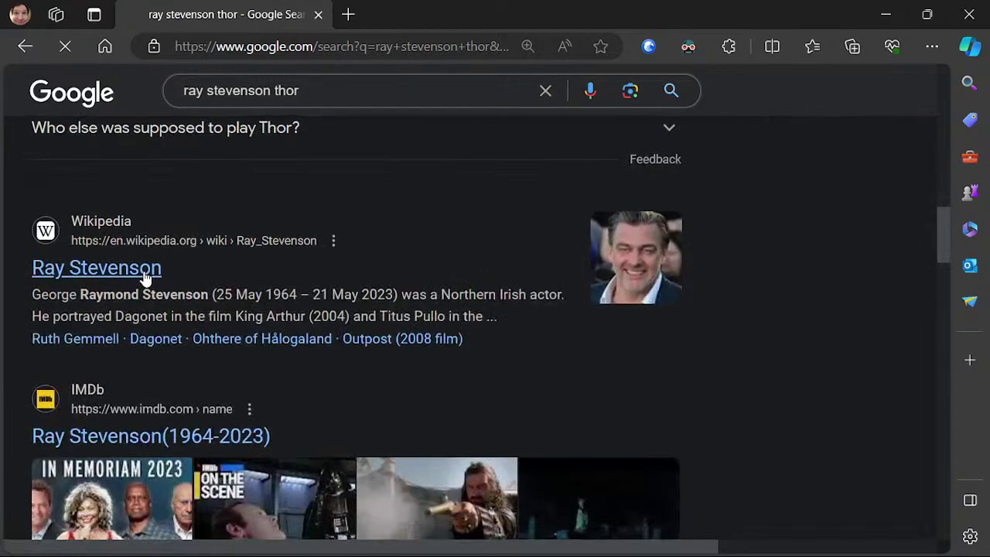
{"action": "scroll", "coordinate": [617, 304], "scroll_direction": "down", "scroll_amount": 3}
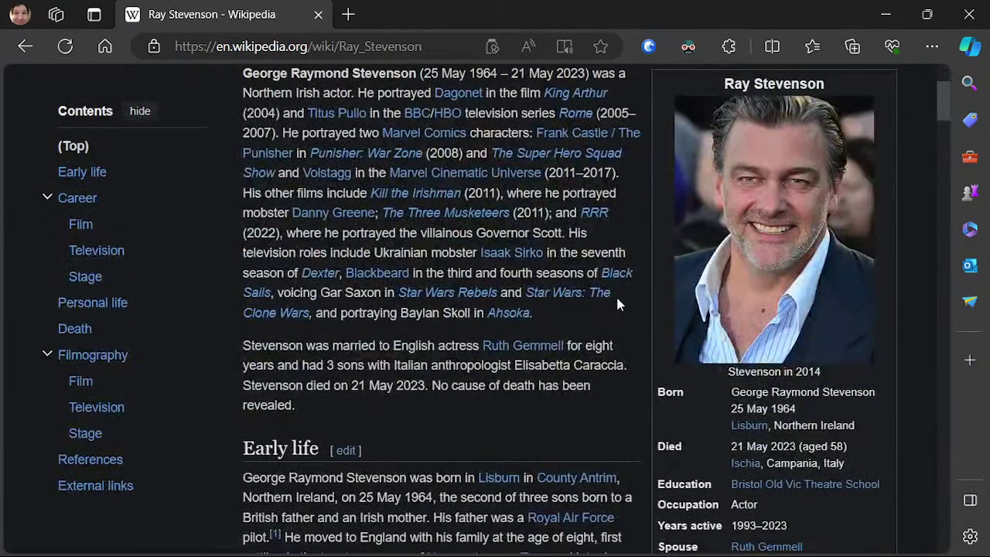
{"action": "scroll", "coordinate": [618, 300], "scroll_direction": "down", "scroll_amount": 1}
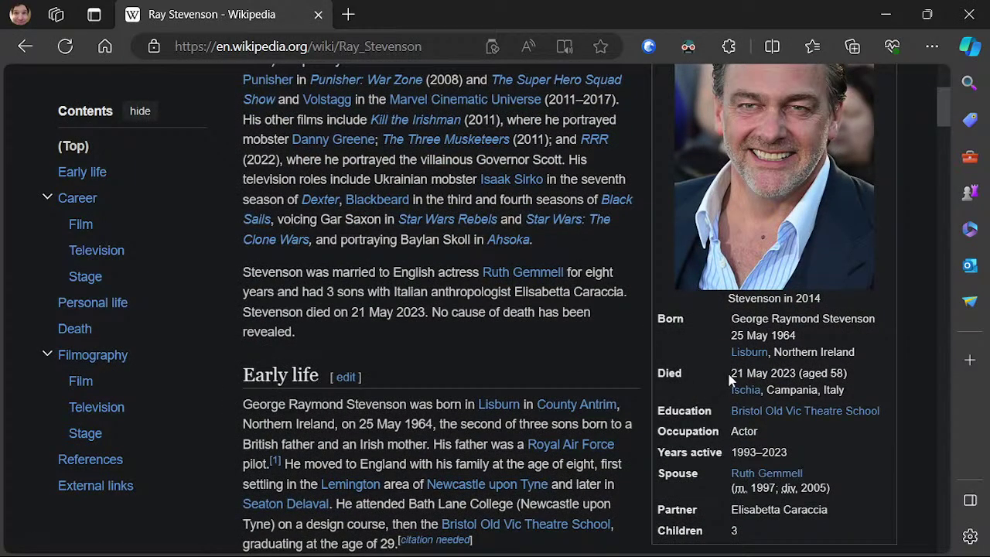
{"action": "left_click_drag", "start_coordinate": [731, 375], "coordinate": [850, 368]}
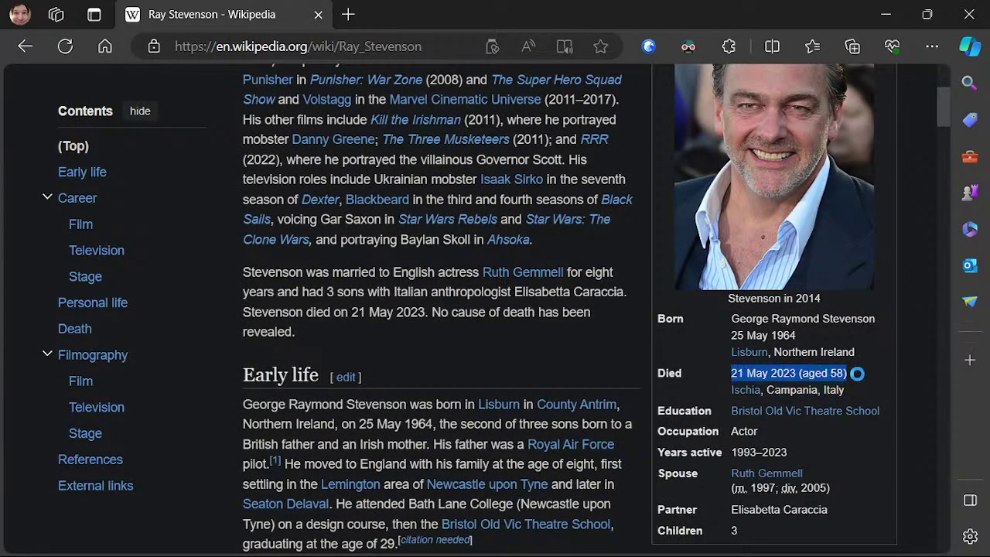
{"action": "left_click", "coordinate": [909, 380]}
{"action": "scroll", "coordinate": [904, 363], "scroll_direction": "up", "scroll_amount": 2}
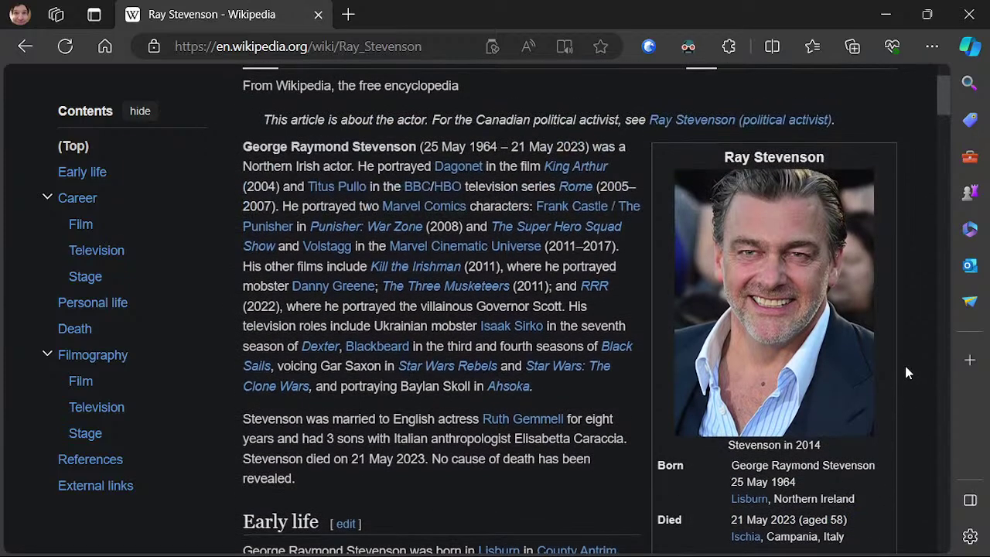
{"action": "scroll", "coordinate": [903, 362], "scroll_direction": "down", "scroll_amount": 4}
{"action": "scroll", "coordinate": [906, 371], "scroll_direction": "down", "scroll_amount": 3}
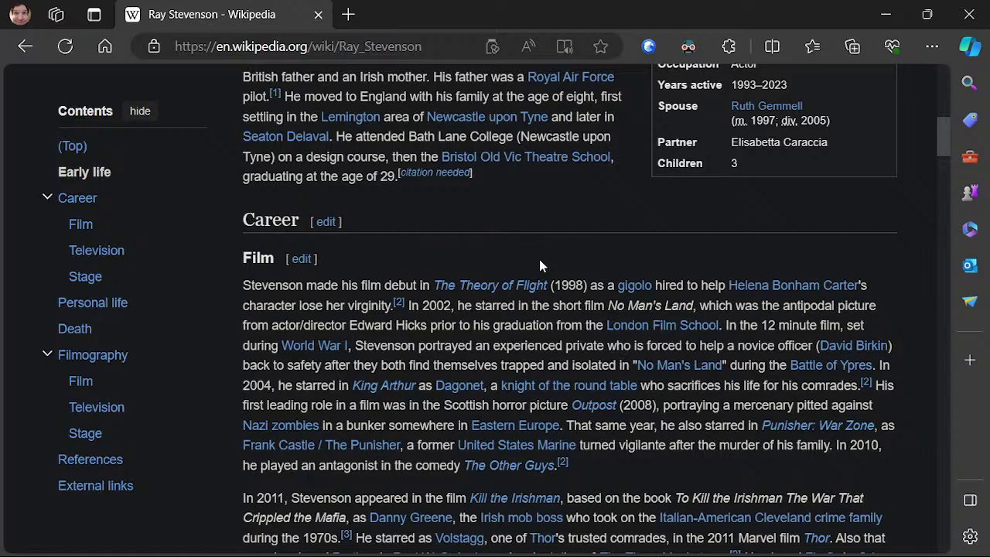
{"action": "scroll", "coordinate": [540, 264], "scroll_direction": "up", "scroll_amount": 6}
{"action": "scroll", "coordinate": [562, 273], "scroll_direction": "down", "scroll_amount": 2}
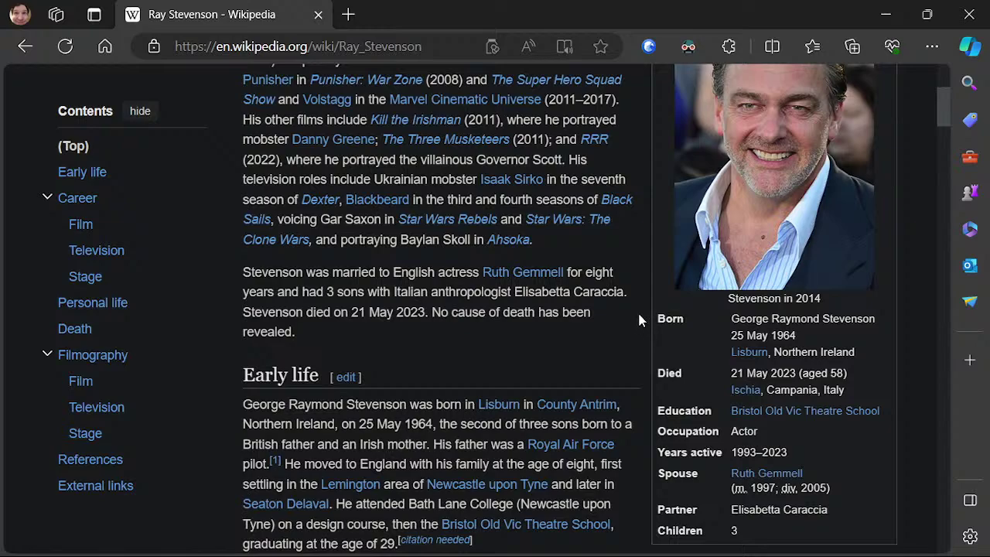
{"action": "scroll", "coordinate": [637, 310], "scroll_direction": "up", "scroll_amount": 4}
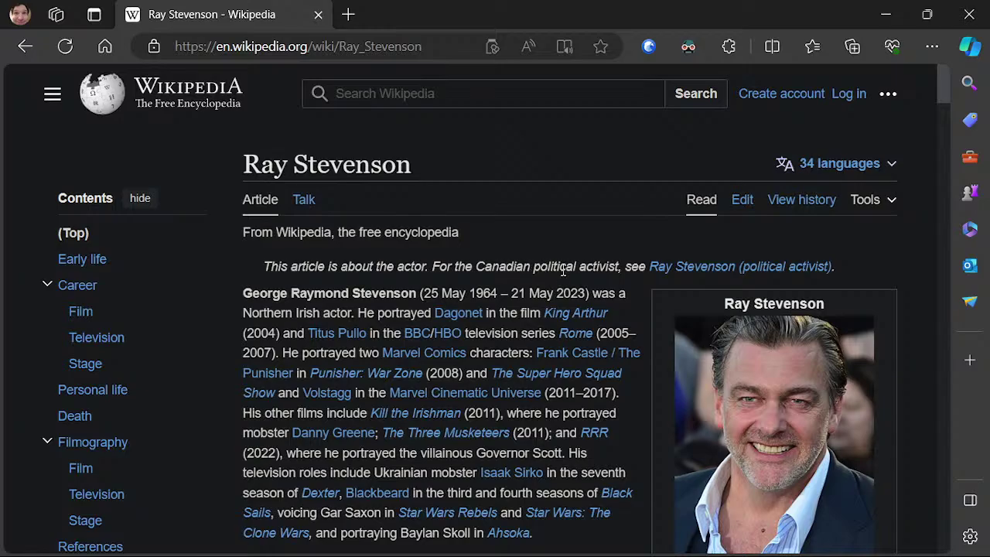
{"action": "scroll", "coordinate": [568, 263], "scroll_direction": "down", "scroll_amount": 5}
{"action": "scroll", "coordinate": [567, 272], "scroll_direction": "down", "scroll_amount": 7}
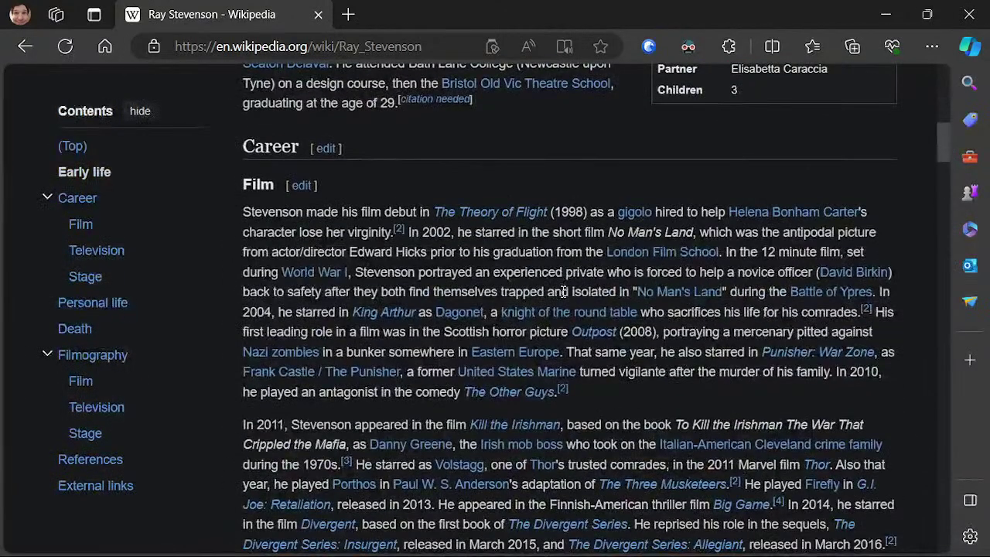
{"action": "scroll", "coordinate": [540, 331], "scroll_direction": "up", "scroll_amount": 3}
{"action": "scroll", "coordinate": [412, 285], "scroll_direction": "up", "scroll_amount": 8}
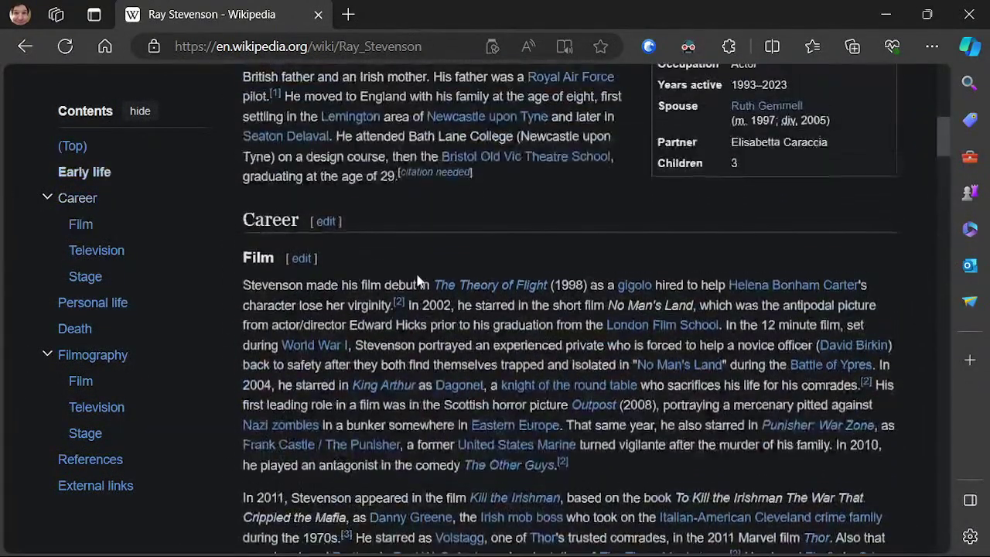
{"action": "scroll", "coordinate": [467, 298], "scroll_direction": "up", "scroll_amount": 2}
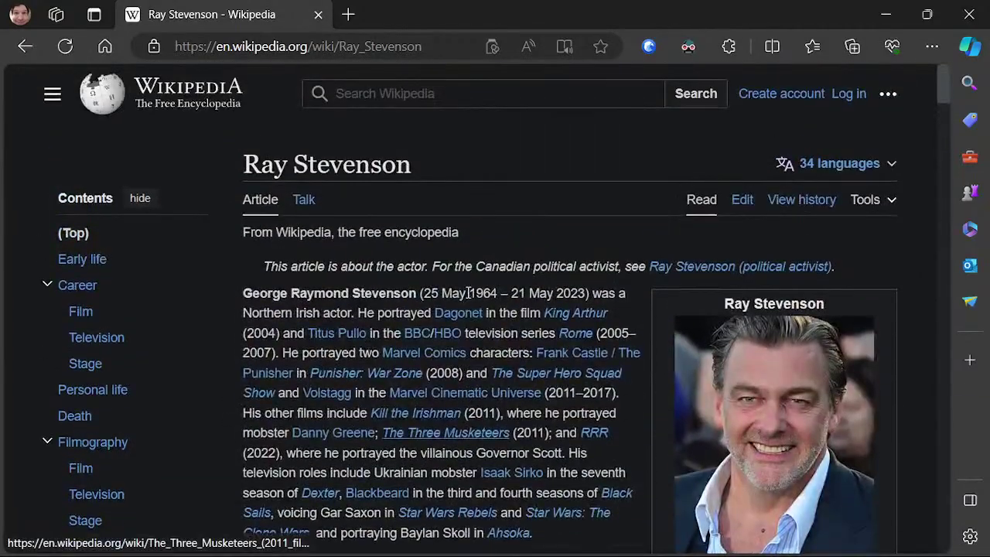
{"action": "scroll", "coordinate": [470, 132], "scroll_direction": "down", "scroll_amount": 2}
{"action": "scroll", "coordinate": [488, 242], "scroll_direction": "up", "scroll_amount": 2}
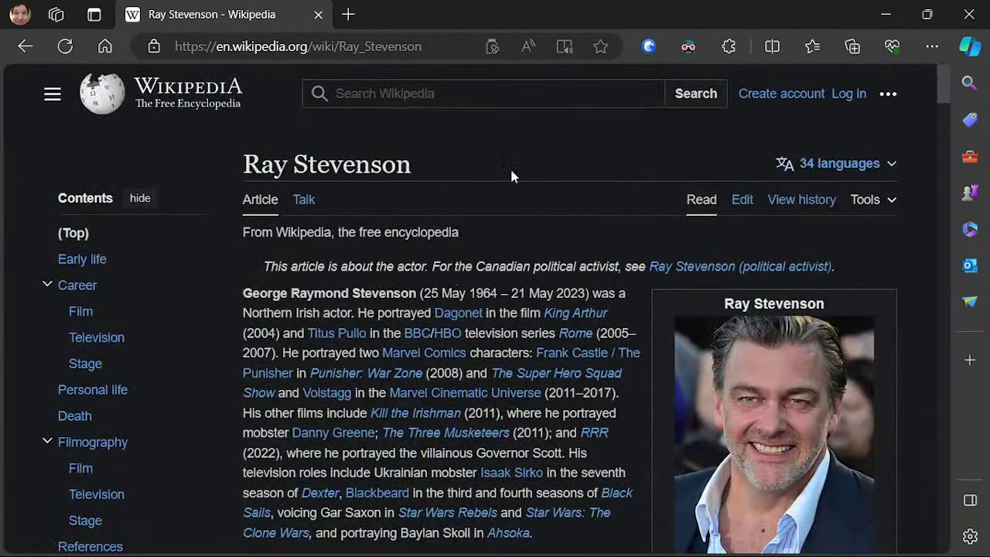
{"action": "scroll", "coordinate": [557, 217], "scroll_direction": "down", "scroll_amount": 7}
{"action": "scroll", "coordinate": [648, 268], "scroll_direction": "up", "scroll_amount": 2}
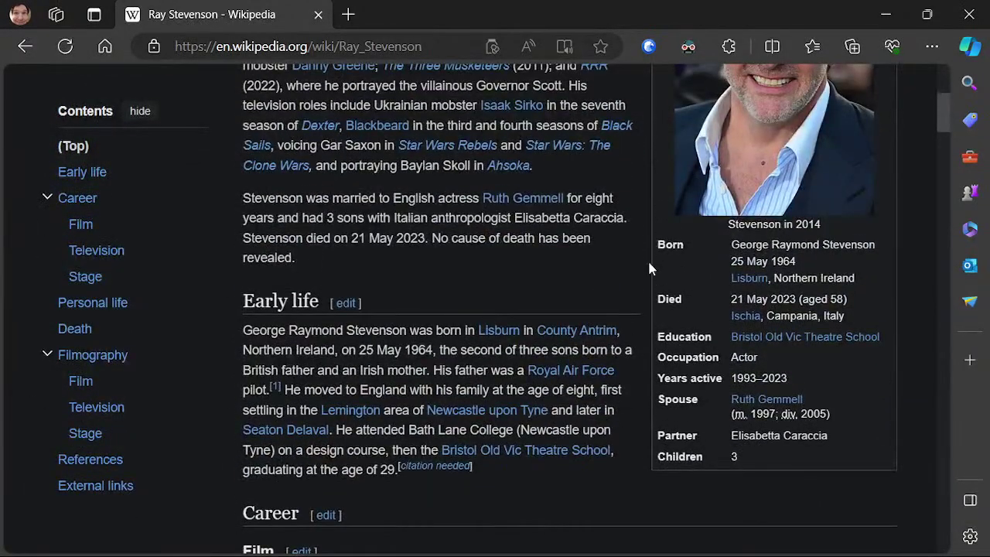
{"action": "scroll", "coordinate": [654, 313], "scroll_direction": "down", "scroll_amount": 1}
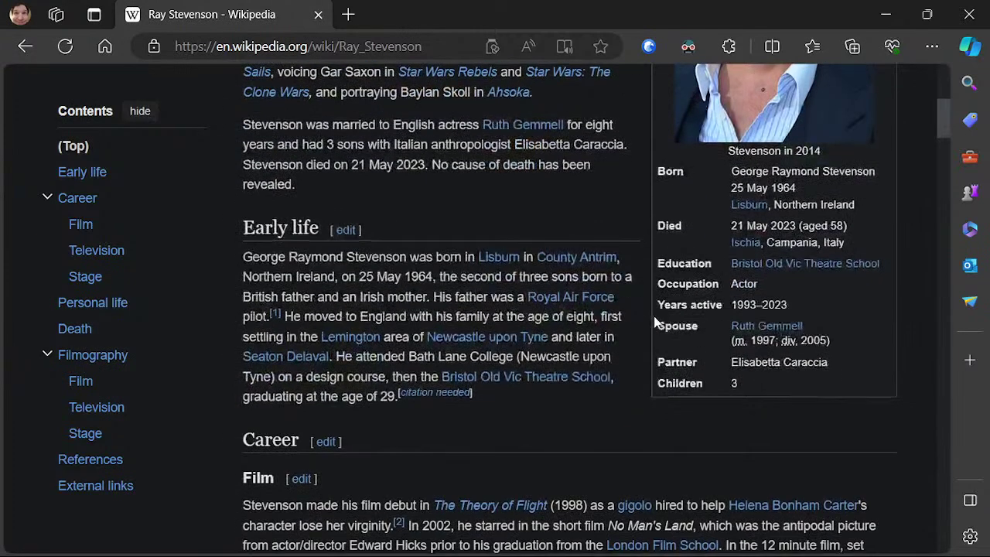
- Open Ruth Gemmell's Wikipedia article from the spouse link and skim its lead
{"action": "left_click", "coordinate": [773, 325]}
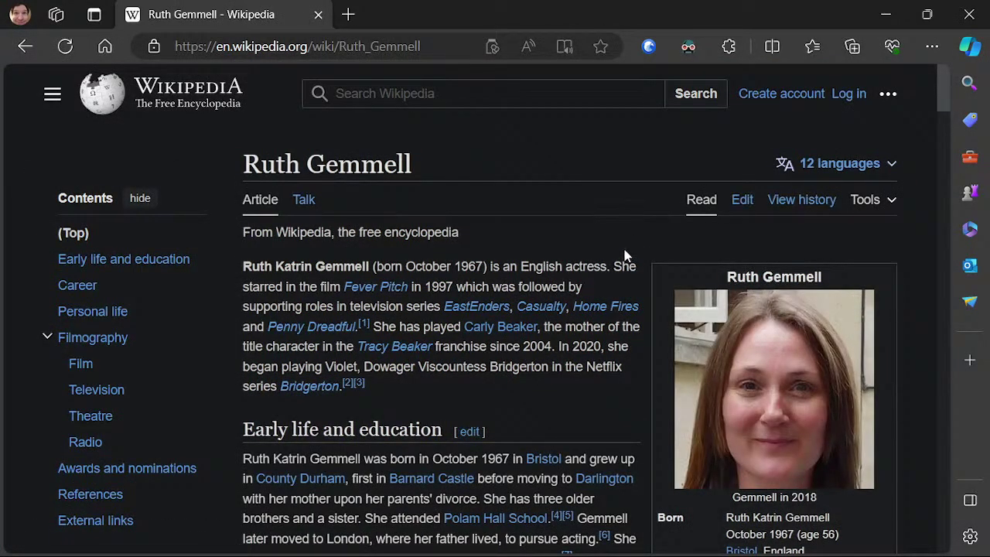
{"action": "scroll", "coordinate": [625, 255], "scroll_direction": "down", "scroll_amount": 4}
{"action": "scroll", "coordinate": [625, 247], "scroll_direction": "up", "scroll_amount": 3}
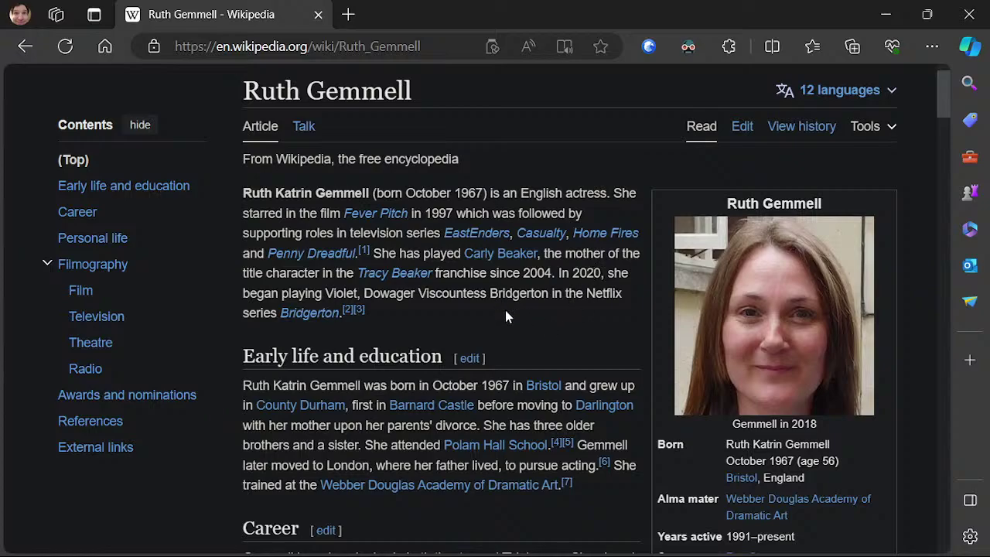
{"action": "double_click", "coordinate": [587, 197]}
{"action": "left_click", "coordinate": [550, 328]}
{"action": "scroll", "coordinate": [546, 329], "scroll_direction": "down", "scroll_amount": 1}
{"action": "scroll", "coordinate": [464, 336], "scroll_direction": "down", "scroll_amount": 2}
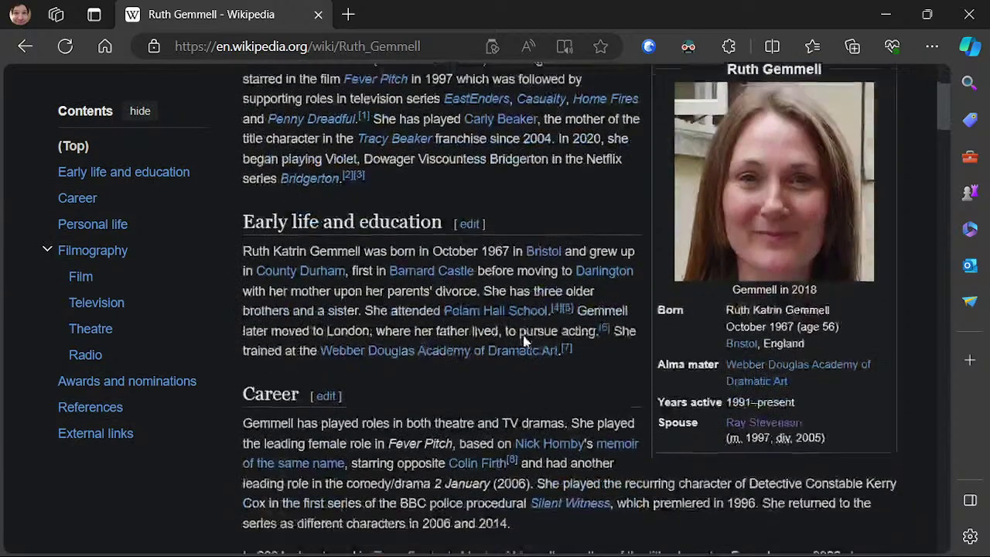
{"action": "scroll", "coordinate": [384, 340], "scroll_direction": "up", "scroll_amount": 1}
{"action": "scroll", "coordinate": [405, 357], "scroll_direction": "down", "scroll_amount": 1}
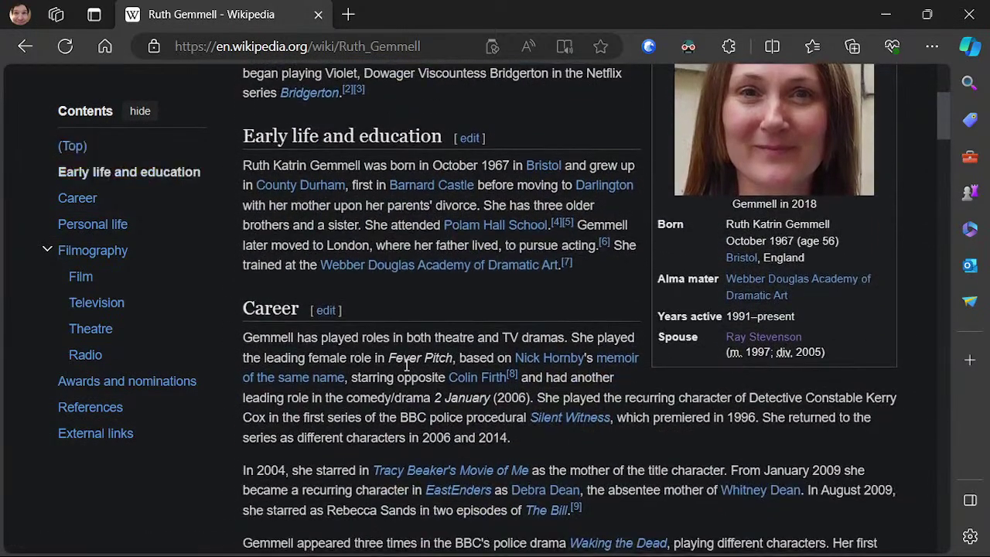
{"action": "scroll", "coordinate": [387, 357], "scroll_direction": "down", "scroll_amount": 2}
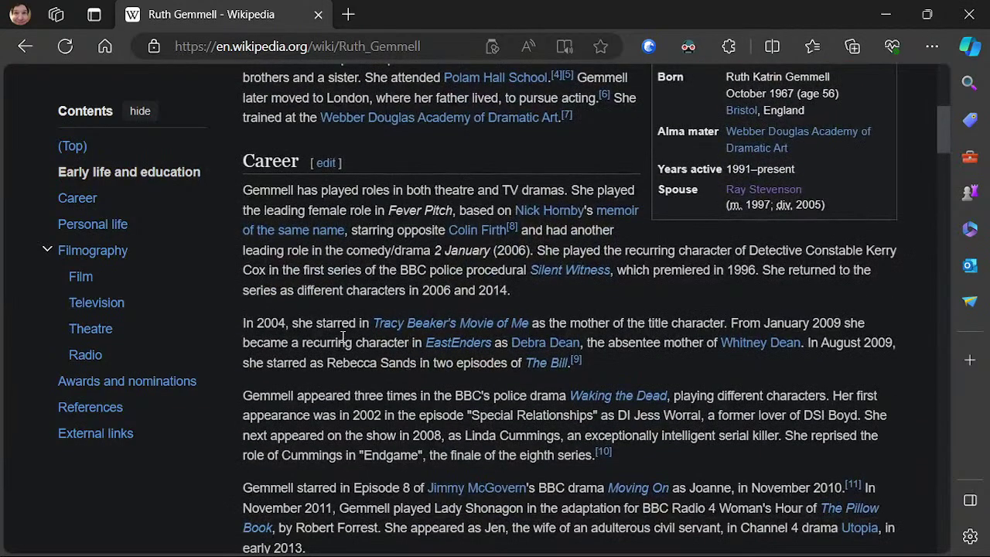
{"action": "scroll", "coordinate": [364, 332], "scroll_direction": "up", "scroll_amount": 3}
{"action": "scroll", "coordinate": [642, 314], "scroll_direction": "up", "scroll_amount": 3}
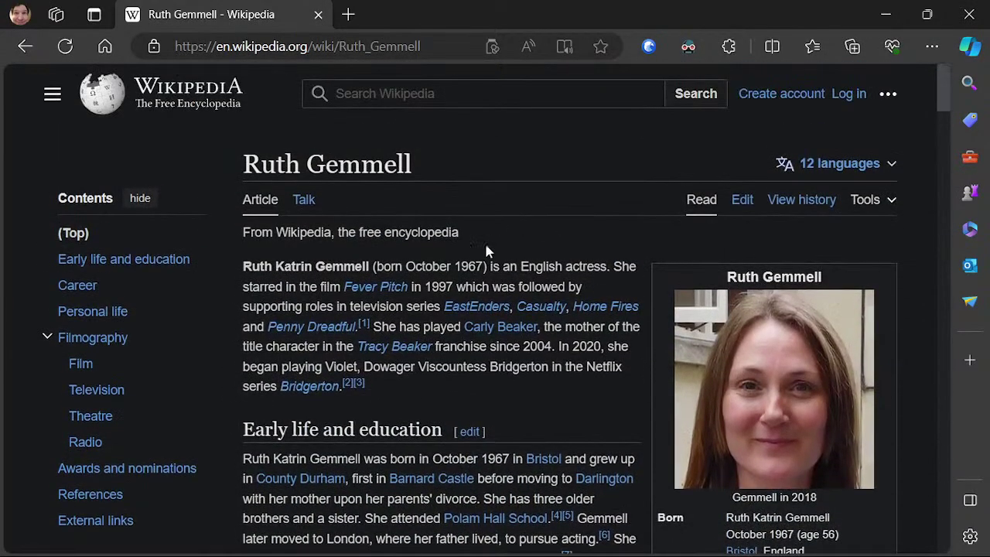
- Review her Television filmography table, then go back to the _Mortis note in Obsidian
{"action": "left_click_drag", "start_coordinate": [447, 241], "coordinate": [280, 230]}
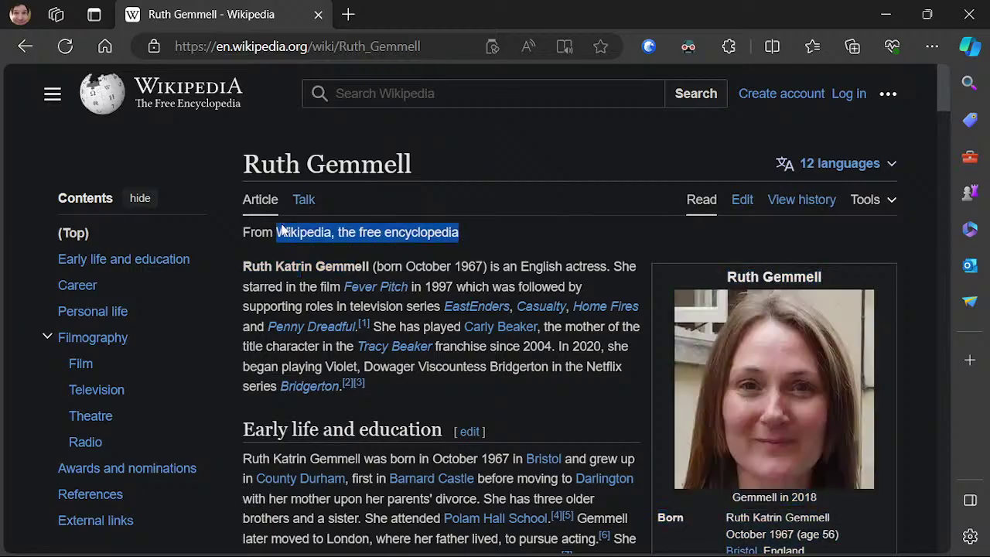
{"action": "left_click", "coordinate": [506, 239]}
{"action": "scroll", "coordinate": [511, 243], "scroll_direction": "down", "scroll_amount": 10}
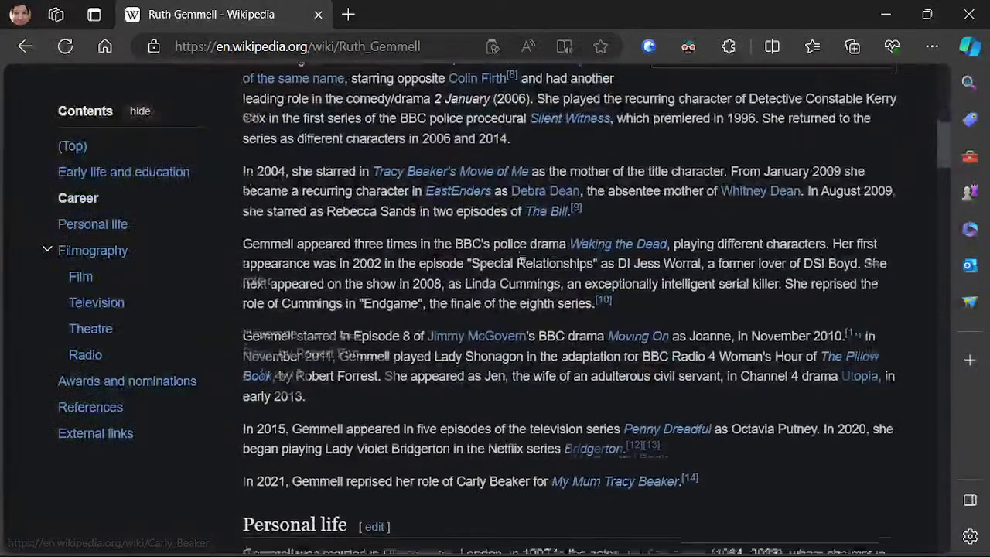
{"action": "scroll", "coordinate": [522, 263], "scroll_direction": "down", "scroll_amount": 7}
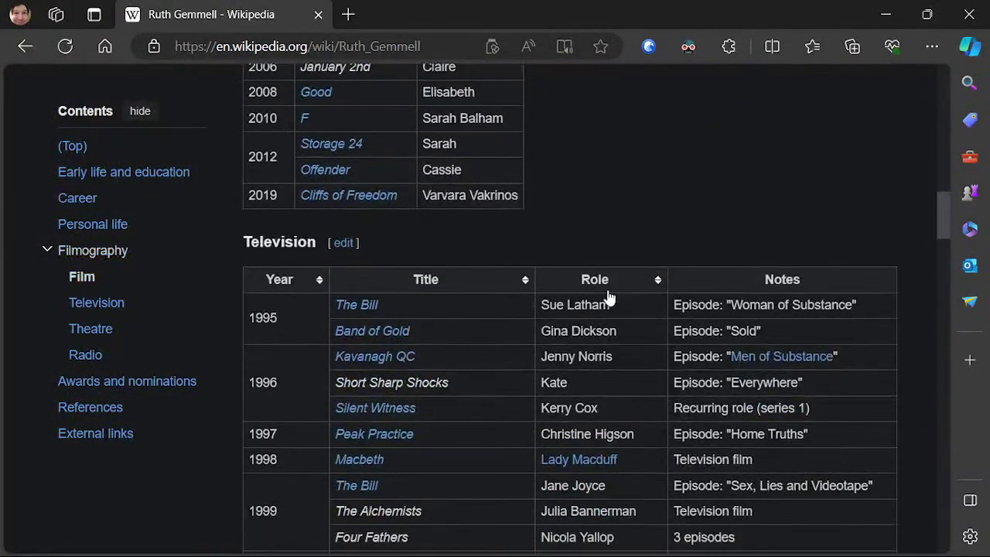
{"action": "scroll", "coordinate": [554, 296], "scroll_direction": "down", "scroll_amount": 20}
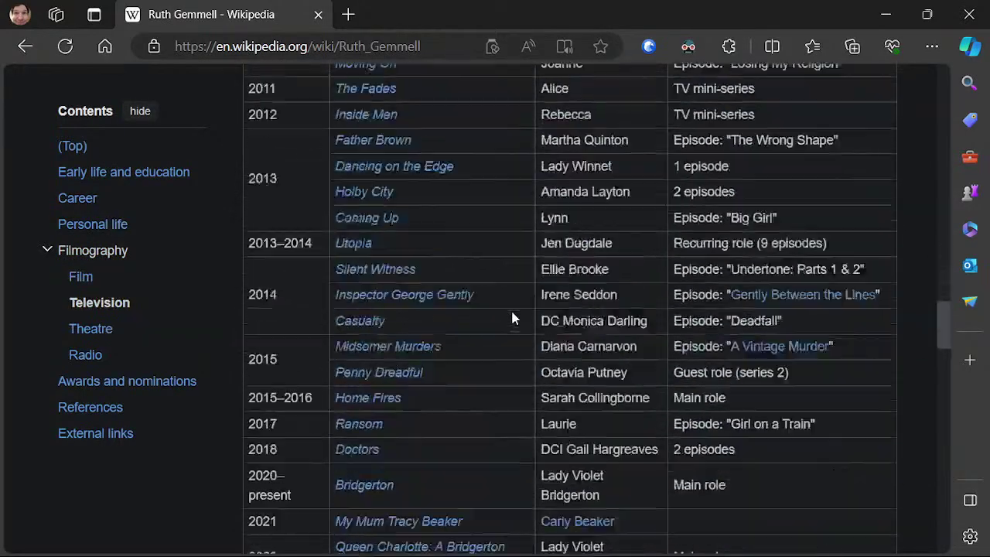
{"action": "scroll", "coordinate": [511, 313], "scroll_direction": "up", "scroll_amount": 2}
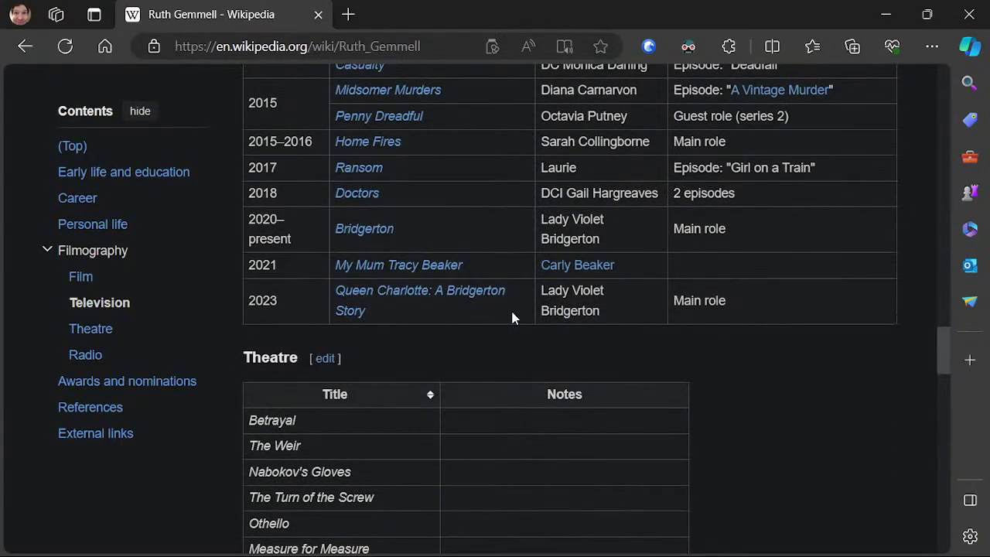
{"action": "mouse_move", "coordinate": [448, 300]}
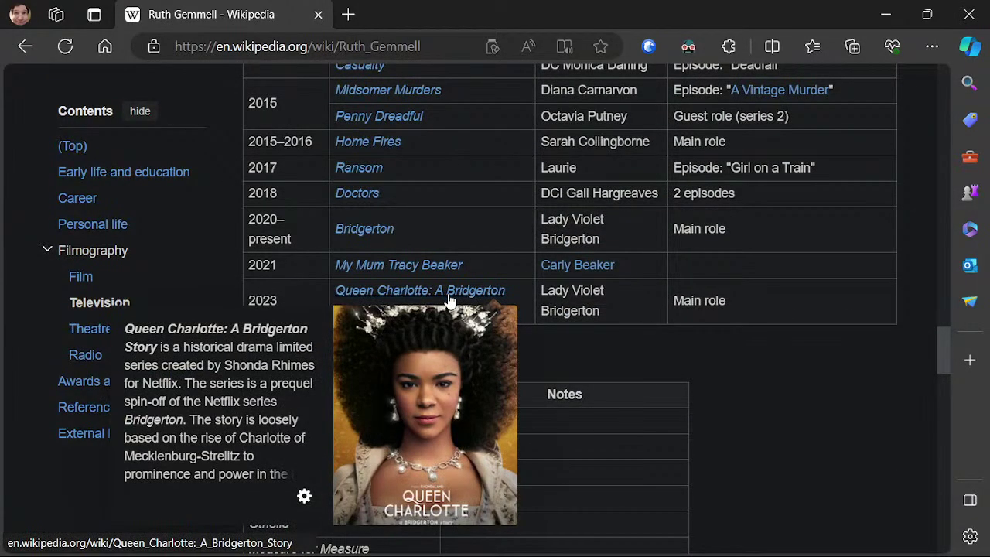
{"action": "scroll", "coordinate": [596, 313], "scroll_direction": "up", "scroll_amount": 5}
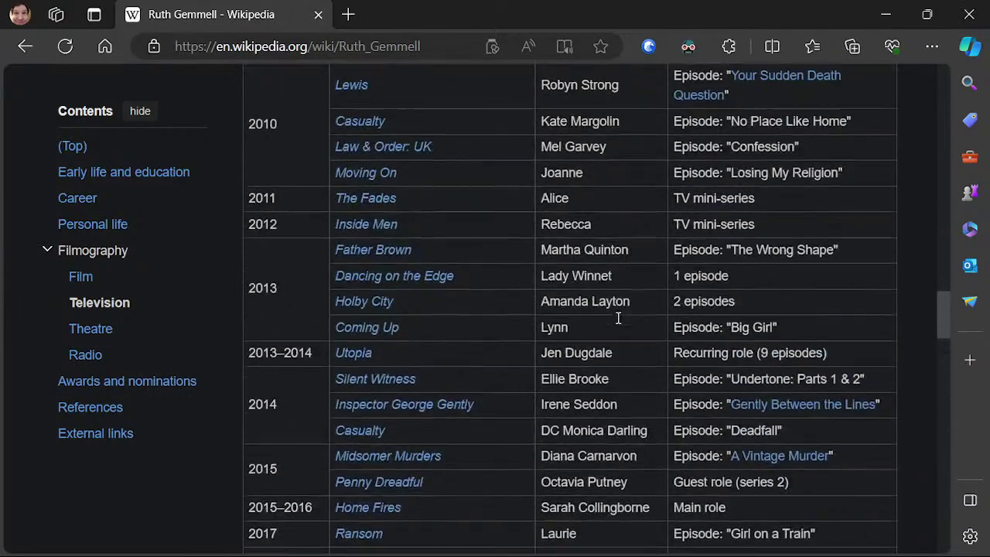
{"action": "scroll", "coordinate": [618, 310], "scroll_direction": "up", "scroll_amount": 3}
{"action": "scroll", "coordinate": [623, 308], "scroll_direction": "down", "scroll_amount": 9}
{"action": "scroll", "coordinate": [631, 309], "scroll_direction": "up", "scroll_amount": 5}
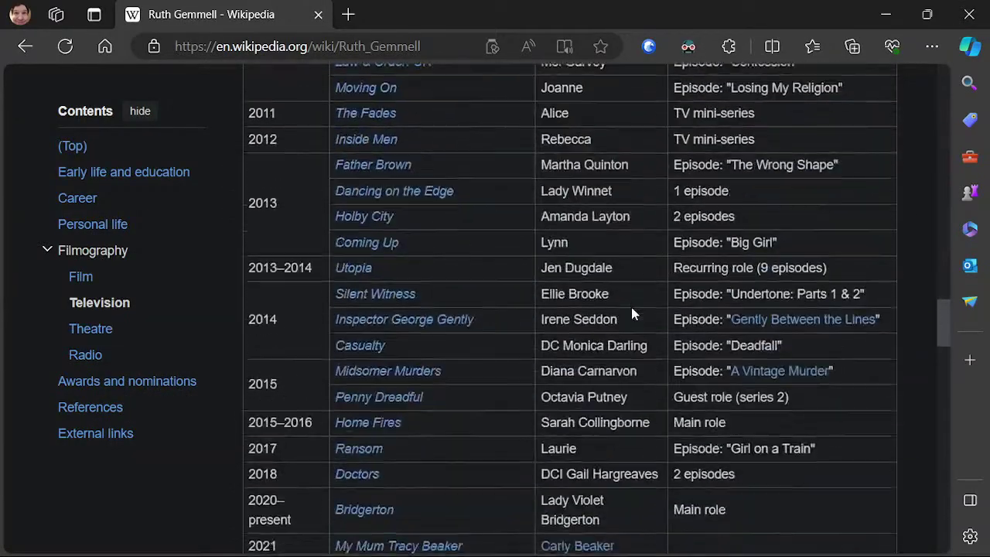
{"action": "scroll", "coordinate": [631, 309], "scroll_direction": "up", "scroll_amount": 15}
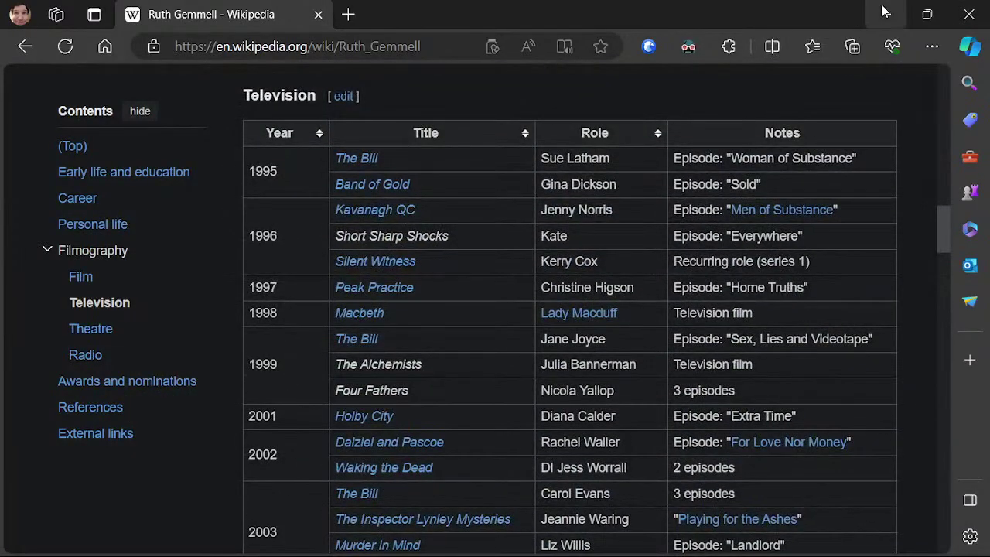
{"action": "left_click", "coordinate": [884, 11]}
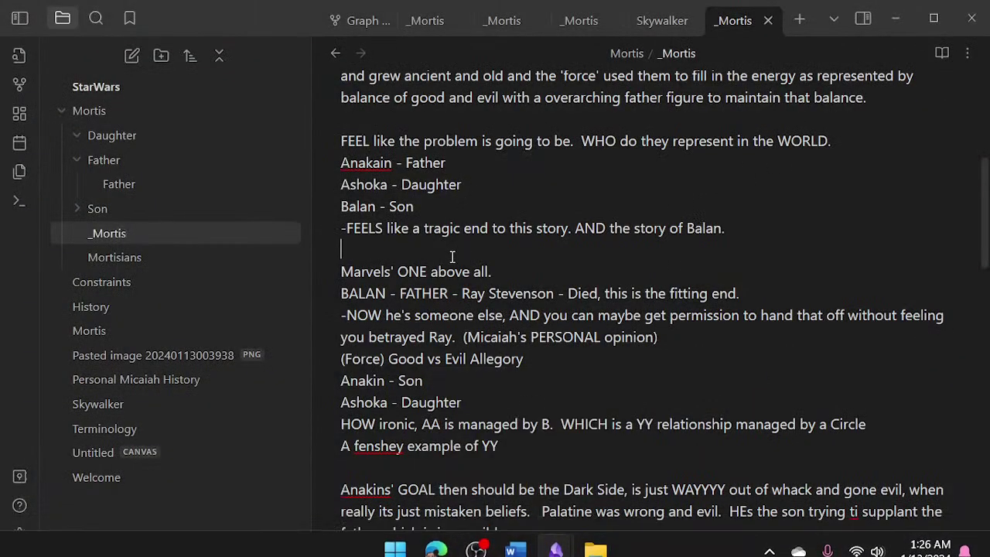
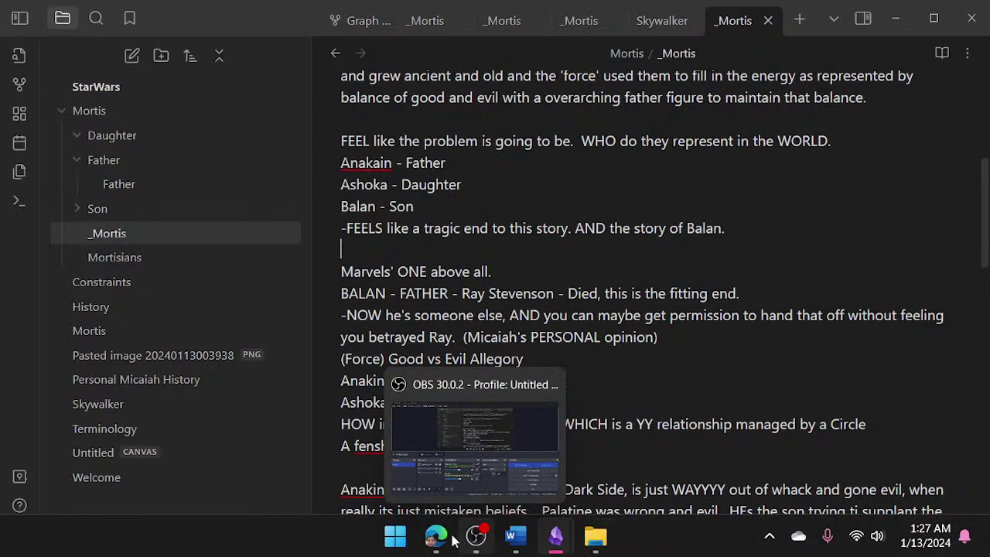
- Switch Obsidian's window to the Marvel vault's Contraints note
{"action": "mouse_move", "coordinate": [444, 539]}
{"action": "mouse_move", "coordinate": [532, 543]}
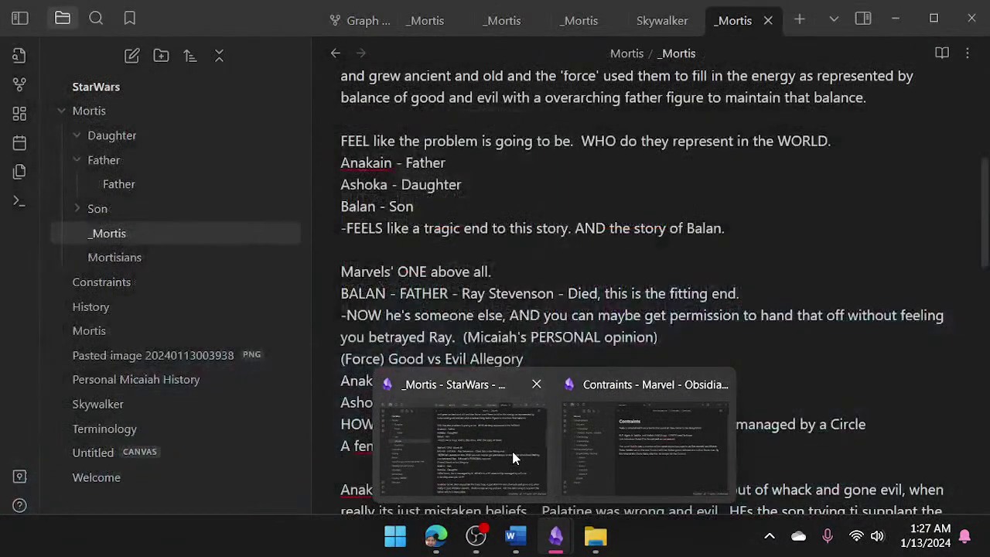
{"action": "left_click", "coordinate": [603, 446]}
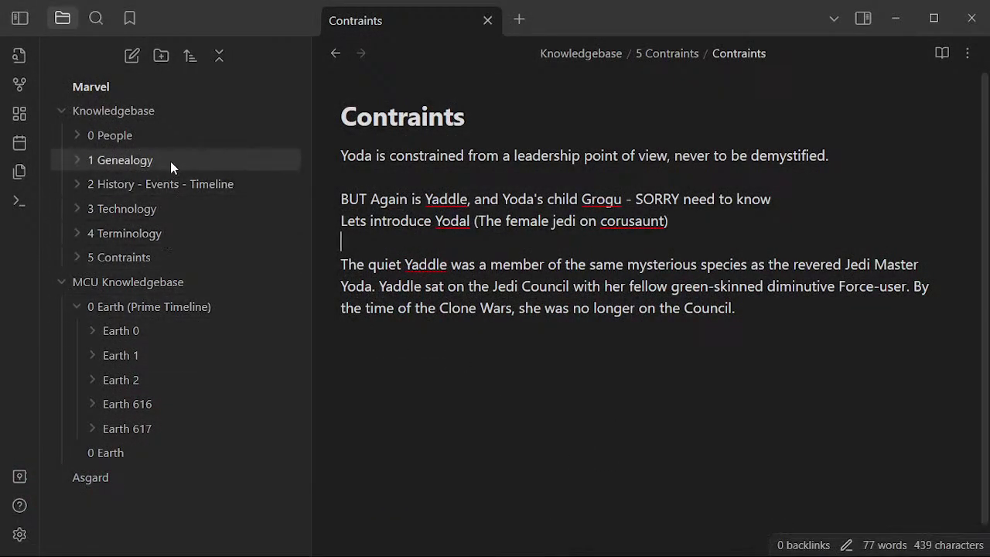
- In the Knowledge document, add an indented sub-item '40k' under WarHammer
{"action": "left_click", "coordinate": [535, 535]}
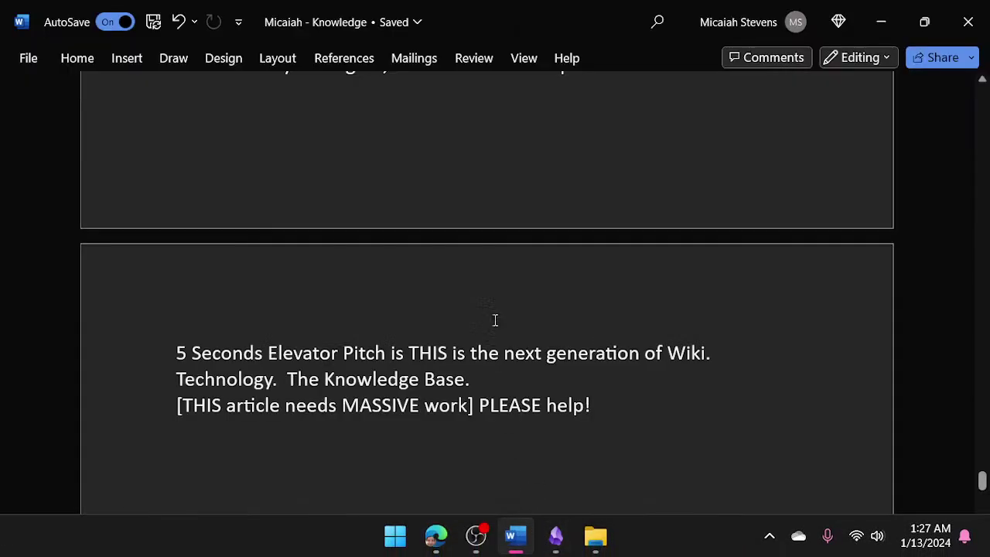
{"action": "scroll", "coordinate": [500, 304], "scroll_direction": "up", "scroll_amount": 7}
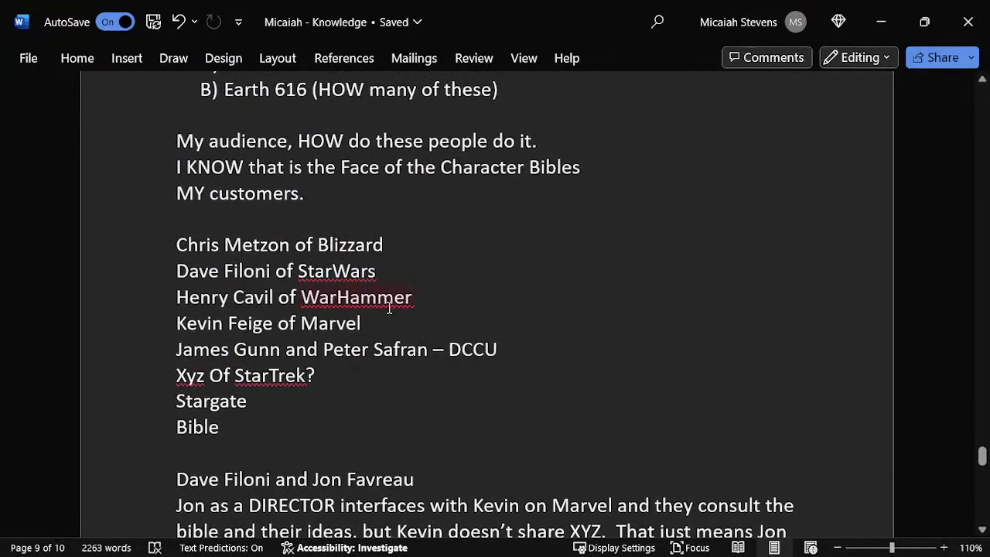
{"action": "left_click", "coordinate": [348, 221]}
{"action": "double_click", "coordinate": [361, 301]}
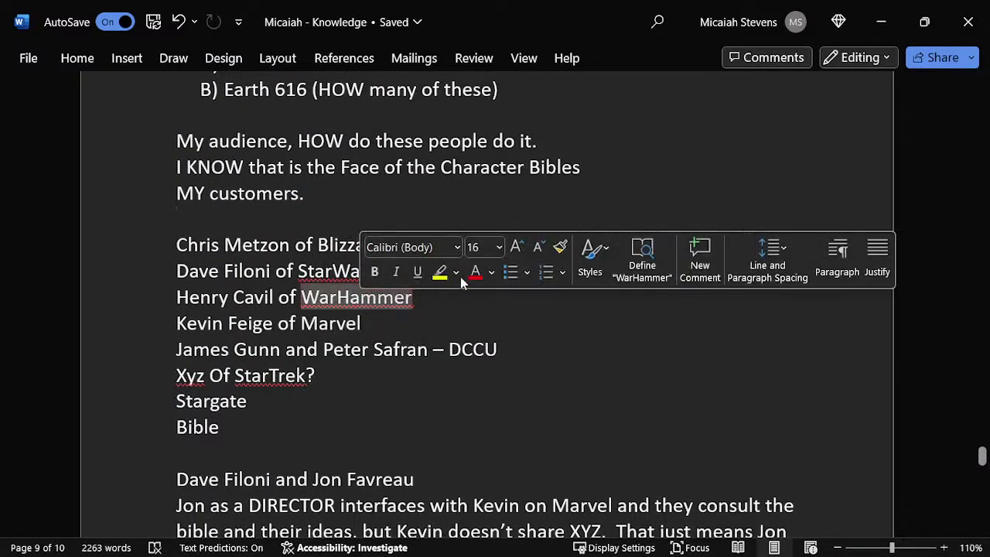
{"action": "left_click", "coordinate": [467, 308]}
{"action": "key", "text": "Return"}
{"action": "key", "text": "Tab"}
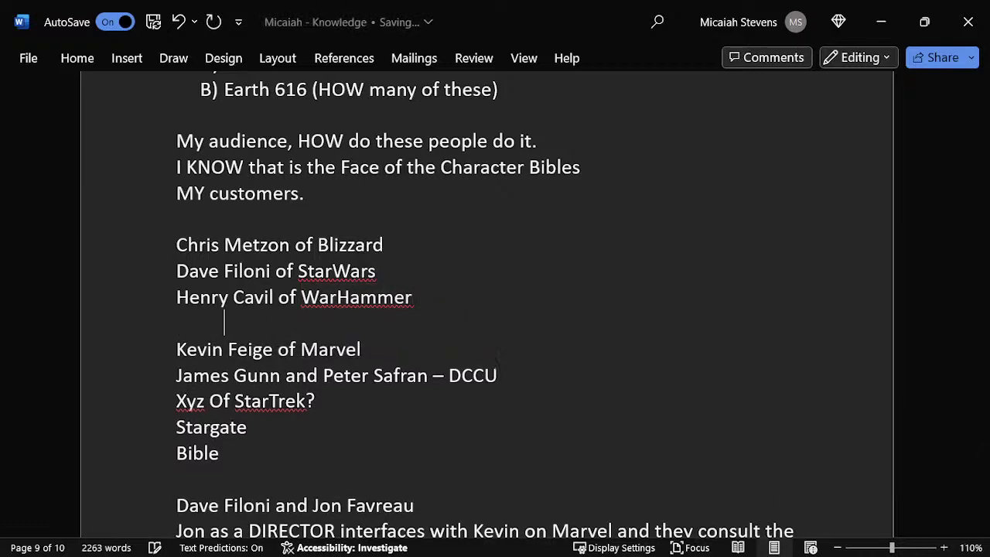
{"action": "type", "text": "40k"}
- Add a second indented sub-item 'RPG CRPG' below 40k
{"action": "key", "text": "Return"}
{"action": "key", "text": "Tab"}
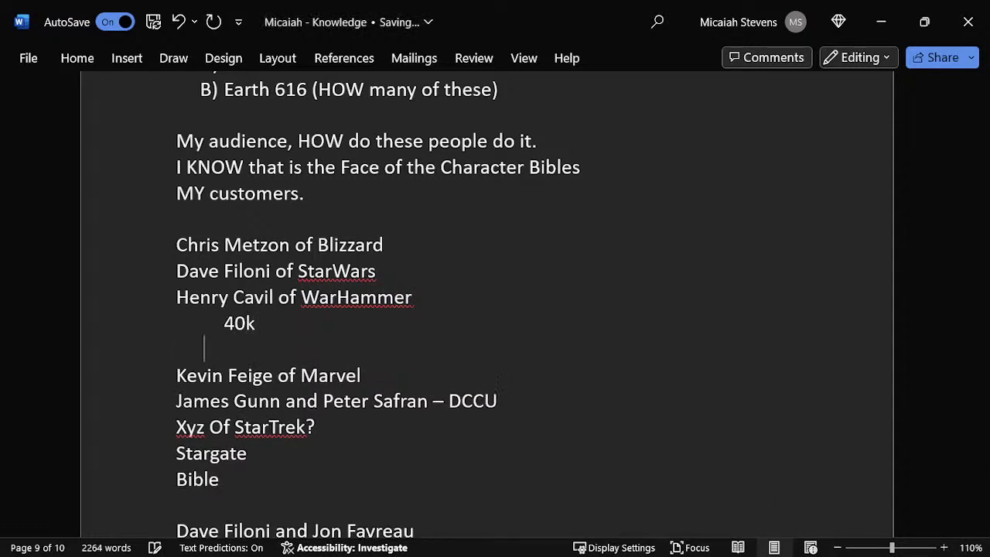
{"action": "type", "text": "RPG "}
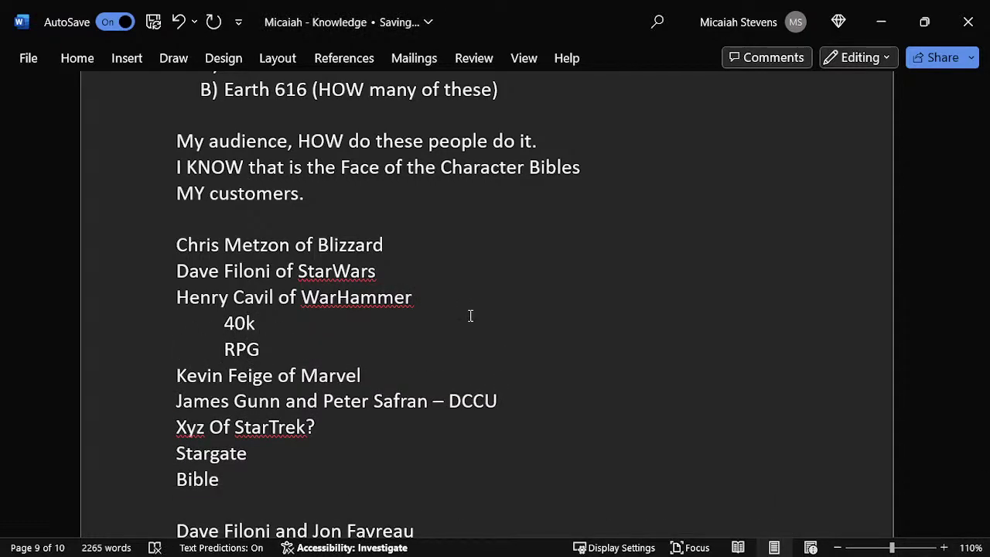
{"action": "type", "text": "CRPG"}
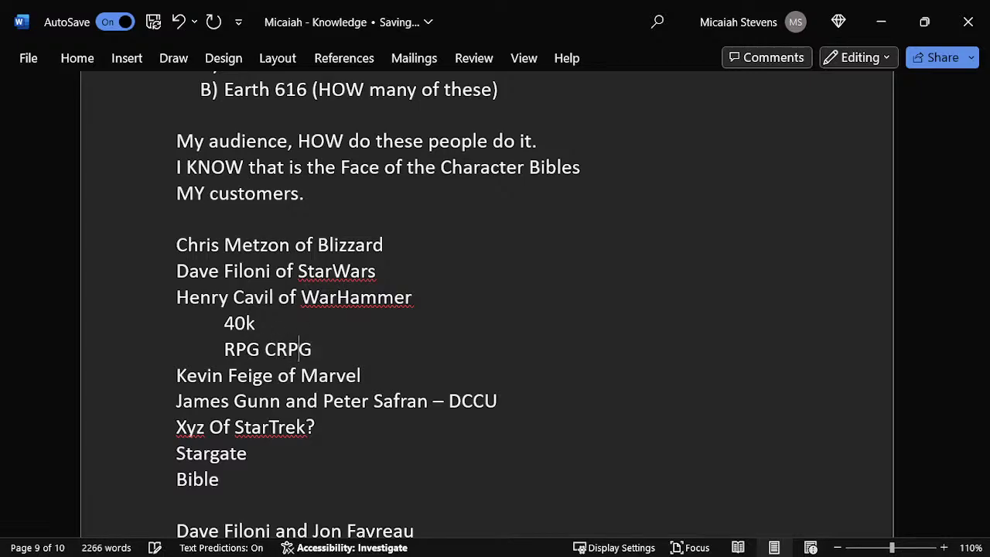
- Add a third indented sub-item 'RPG (MY favorite)' below RPG CRPG
{"action": "key", "text": "Return"}
{"action": "key", "text": "Tab"}
{"action": "type", "text": "RPG"}
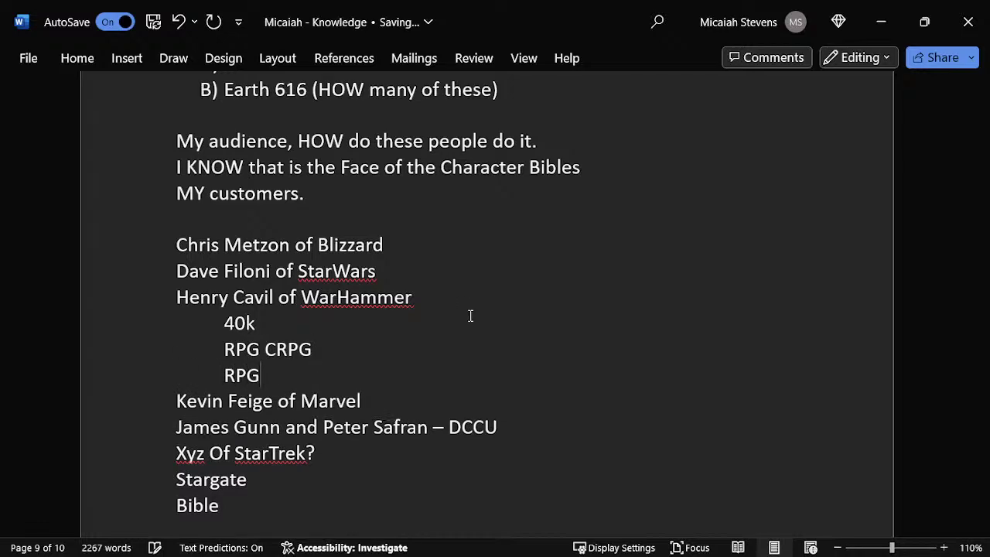
{"action": "type", "text": " (MY favo"}
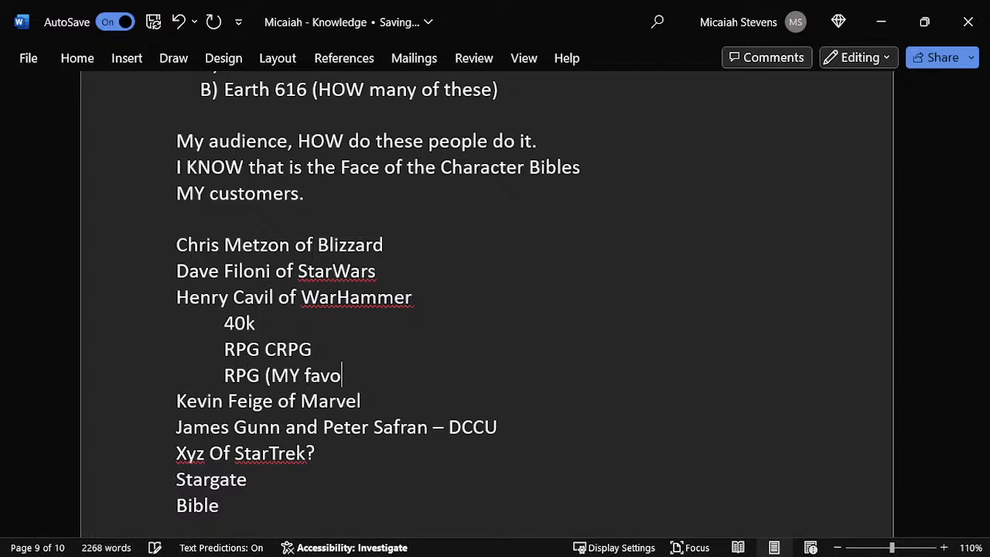
{"action": "type", "text": "rite)"}
{"action": "key", "text": "Down"}
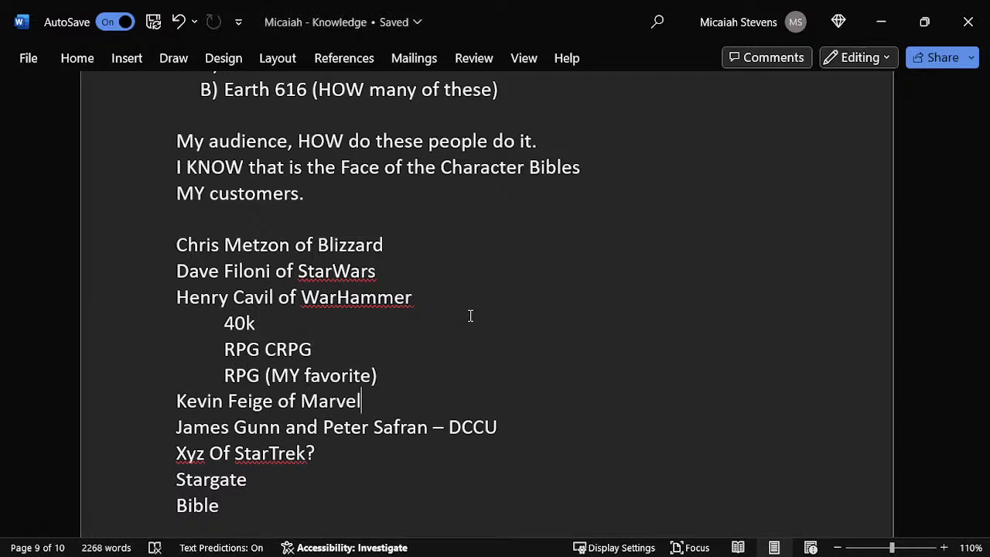
{"action": "key", "text": "Up"}
{"action": "key", "text": "Down"}
{"action": "key", "text": "Up"}
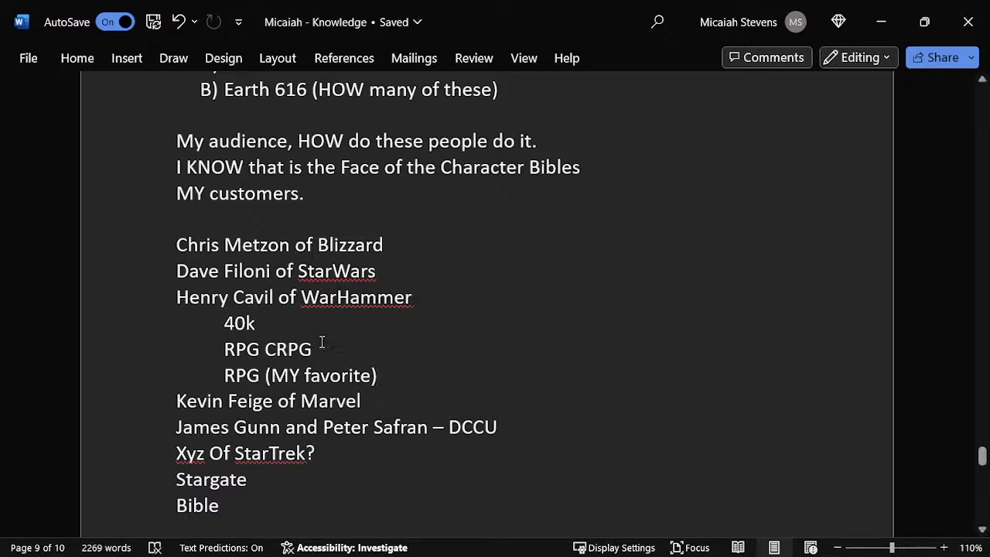
{"action": "scroll", "coordinate": [310, 336], "scroll_direction": "down", "scroll_amount": 1}
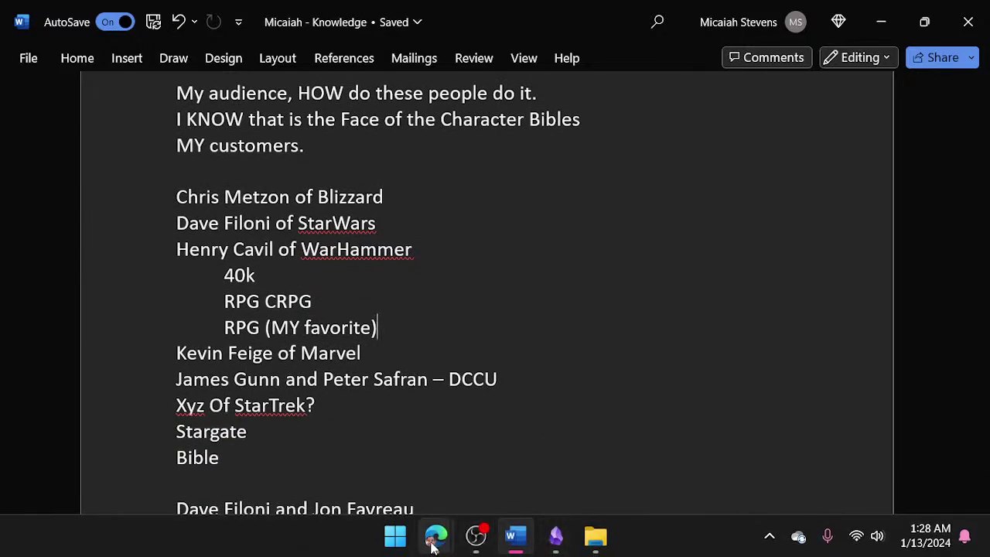
- In a new Edge tab, search Google for 'warhmmaer ethos'
{"action": "left_click", "coordinate": [462, 460]}
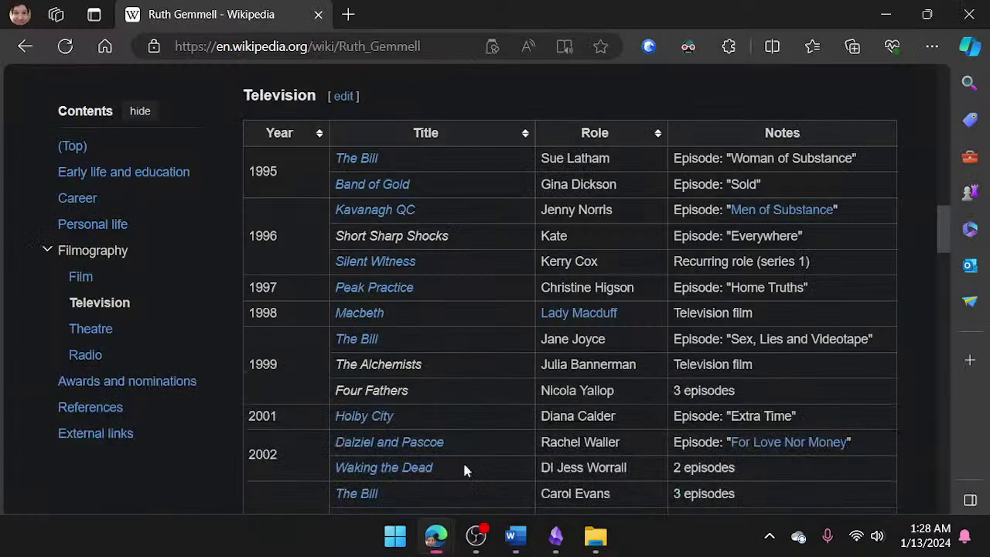
{"action": "left_click", "coordinate": [350, 15]}
{"action": "type", "text": "go"}
{"action": "key", "text": "Return"}
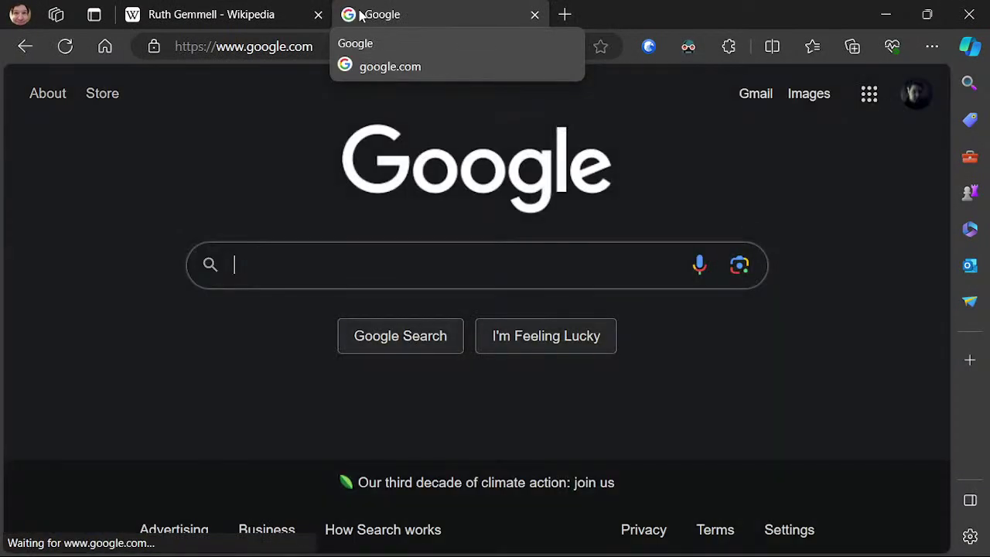
{"action": "type", "text": "warhmmaer 40k"}
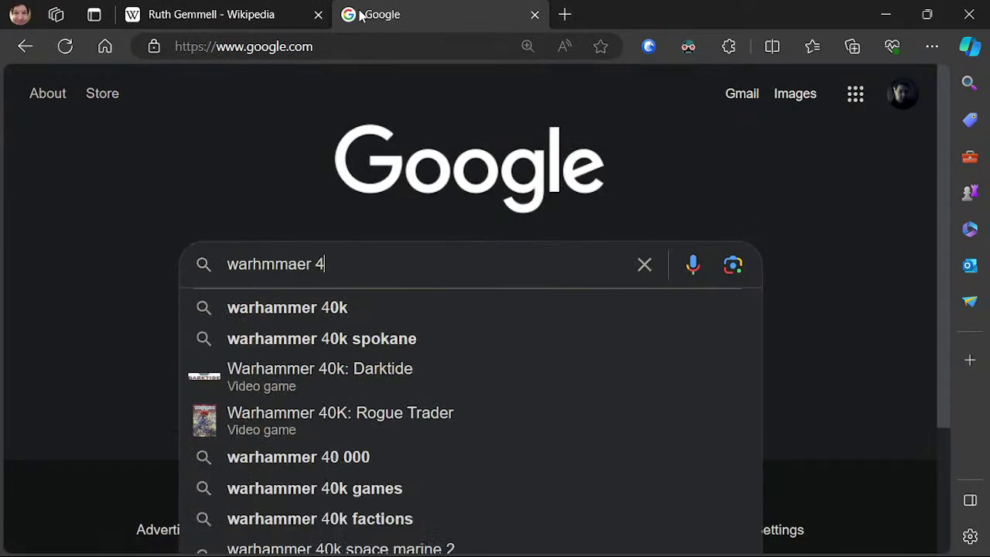
{"action": "key", "text": "BackSpace"}
{"action": "key", "text": "BackSpace"}
{"action": "key", "text": "BackSpace"}
{"action": "key", "text": "BackSpace"}
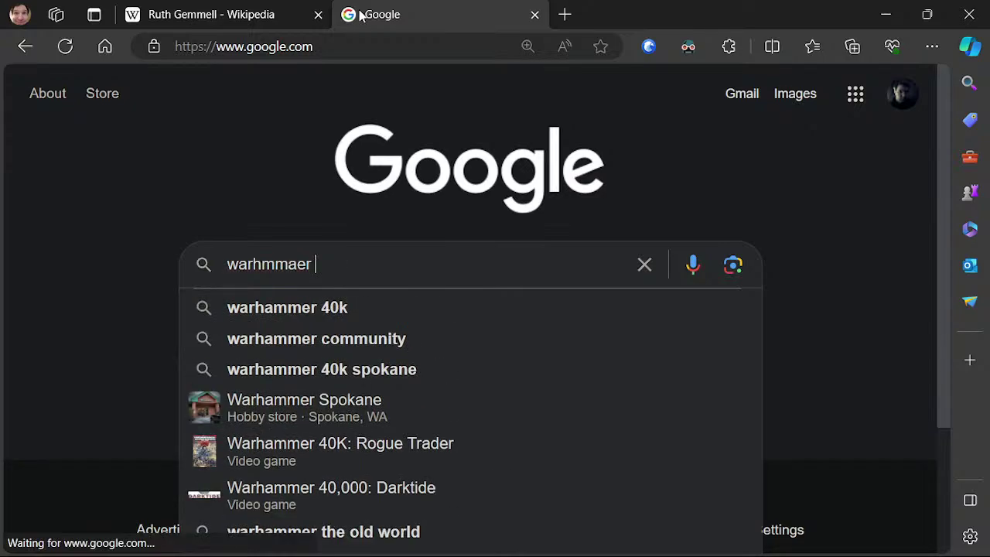
{"action": "type", "text": "ethos"}
{"action": "key", "text": "Return"}
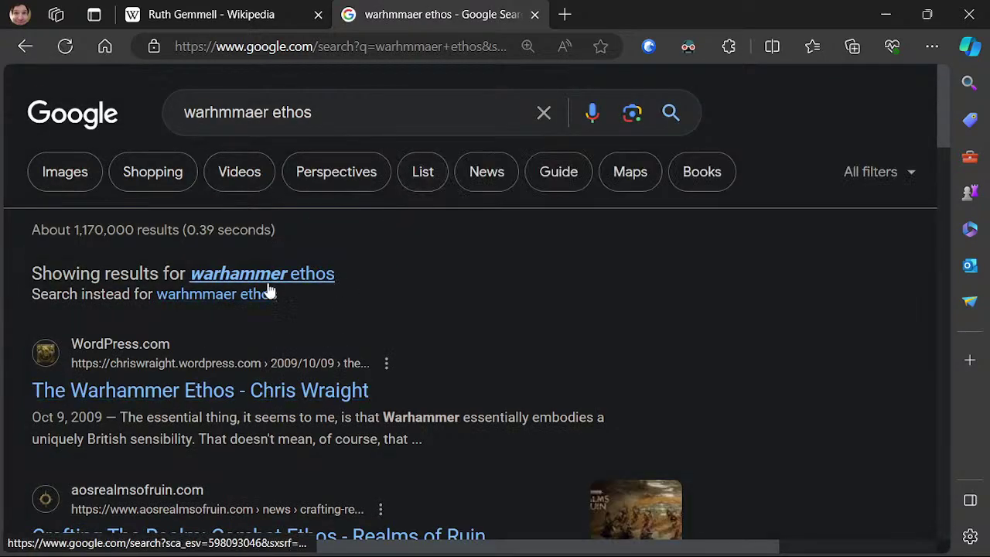
- Trim the query to 'warhmmaer' and scroll the results down to the Wikipedia entry
{"action": "double_click", "coordinate": [280, 112]}
{"action": "key", "text": "Home"}
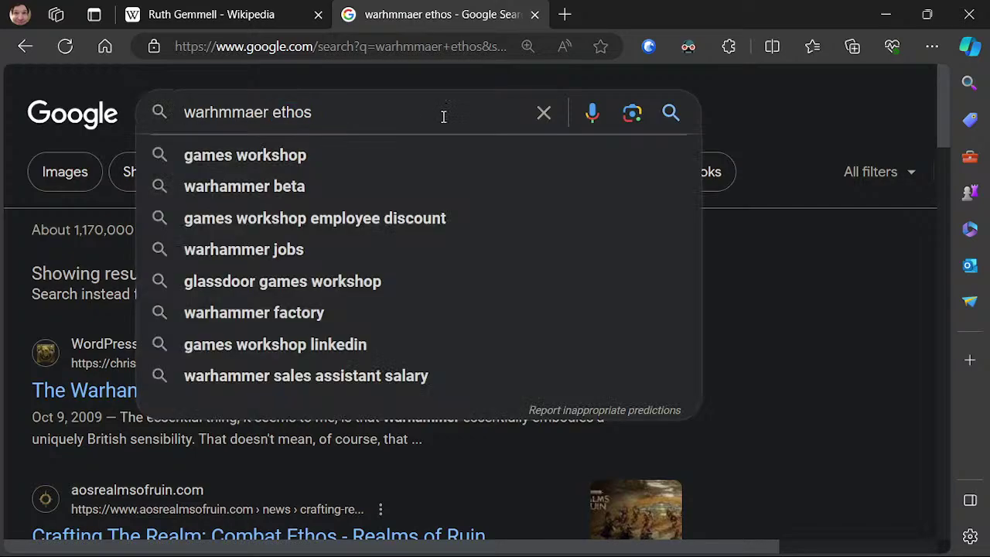
{"action": "key", "text": "BackSpace"}
{"action": "key", "text": "BackSpace"}
{"action": "key", "text": "BackSpace"}
{"action": "key", "text": "BackSpace"}
{"action": "key", "text": "BackSpace"}
{"action": "key", "text": "BackSpace"}
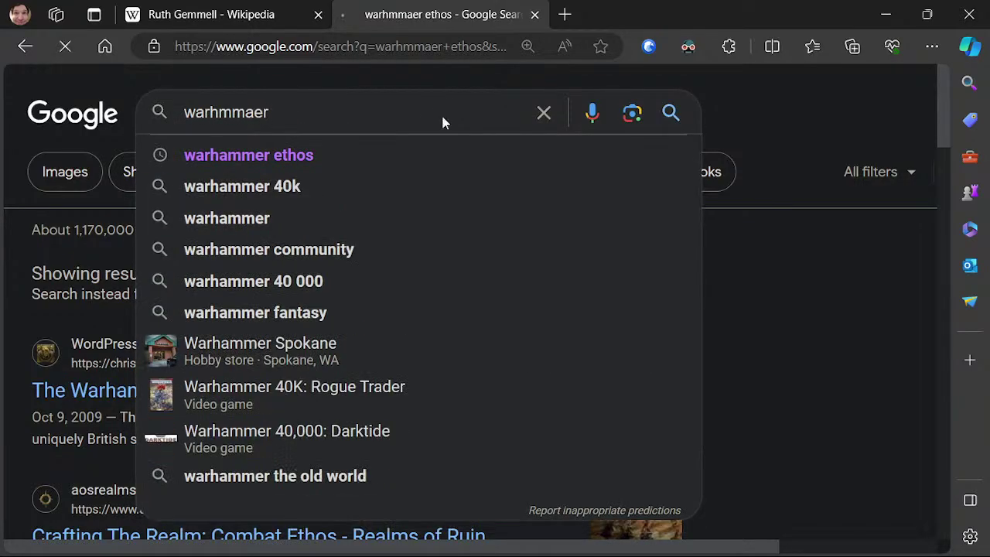
{"action": "key", "text": "Return"}
{"action": "scroll", "coordinate": [402, 275], "scroll_direction": "down", "scroll_amount": 3}
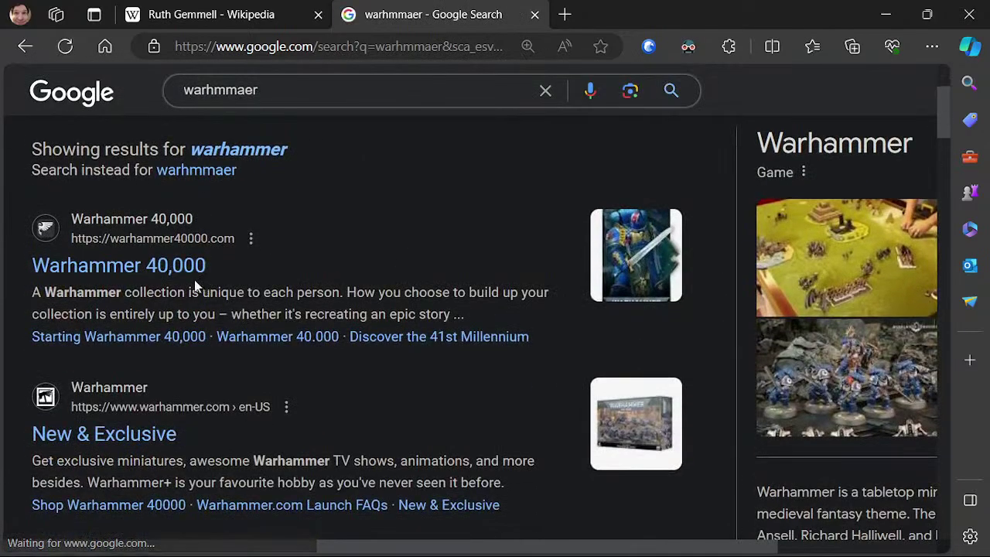
{"action": "scroll", "coordinate": [218, 268], "scroll_direction": "down", "scroll_amount": 1}
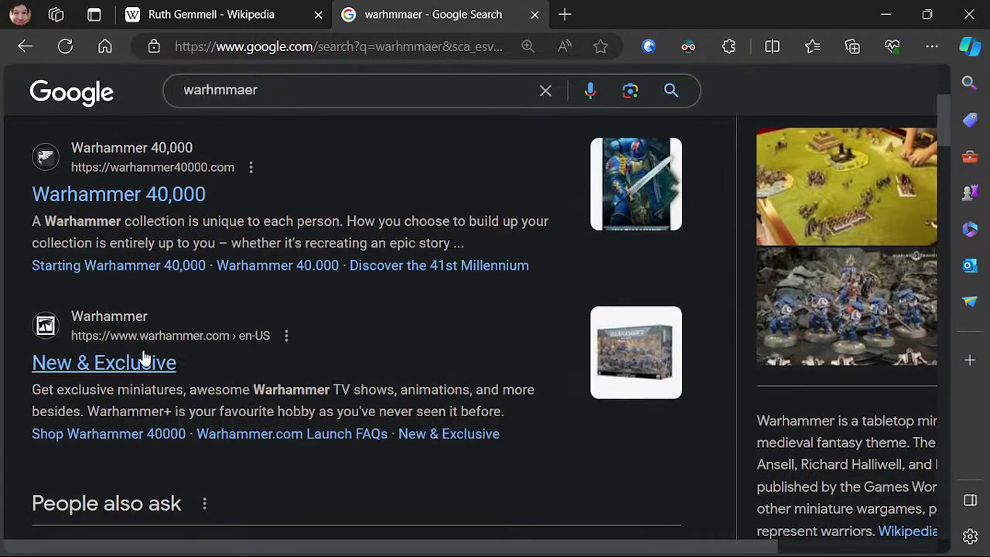
{"action": "scroll", "coordinate": [295, 363], "scroll_direction": "down", "scroll_amount": 3}
{"action": "scroll", "coordinate": [296, 363], "scroll_direction": "down", "scroll_amount": 6}
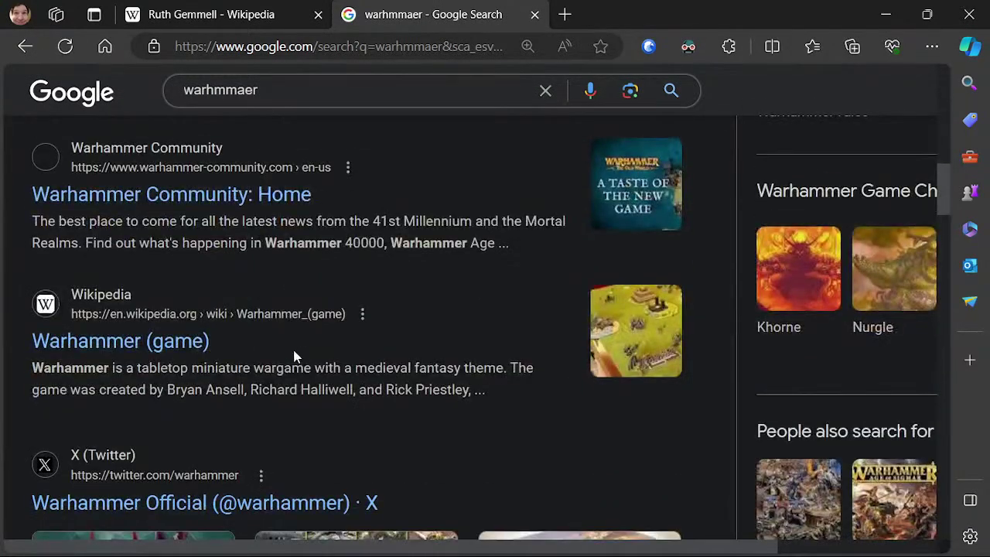
- Open the Warhammer (game) article and jump to reference 4, 'The paints of mini war games'
{"action": "left_click", "coordinate": [179, 343]}
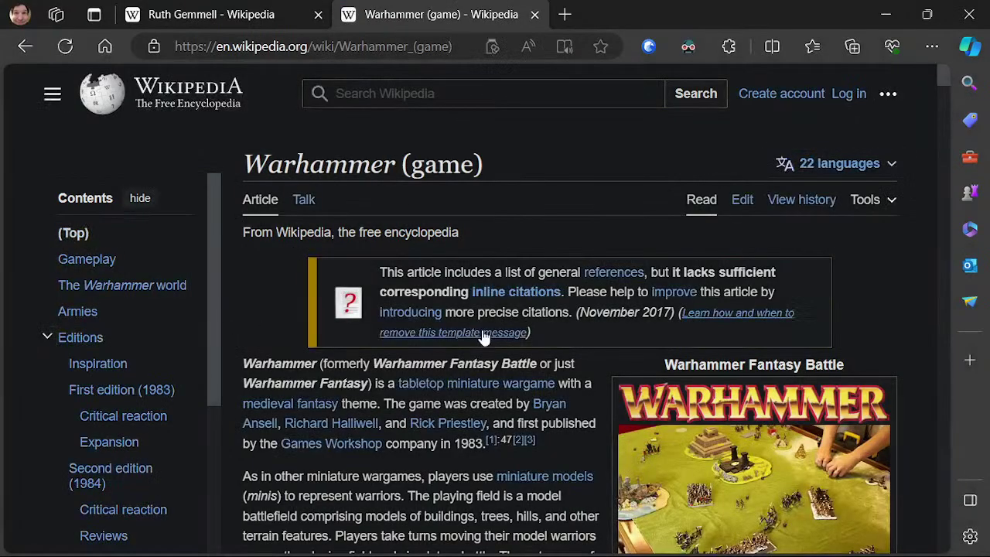
{"action": "scroll", "coordinate": [482, 335], "scroll_direction": "down", "scroll_amount": 3}
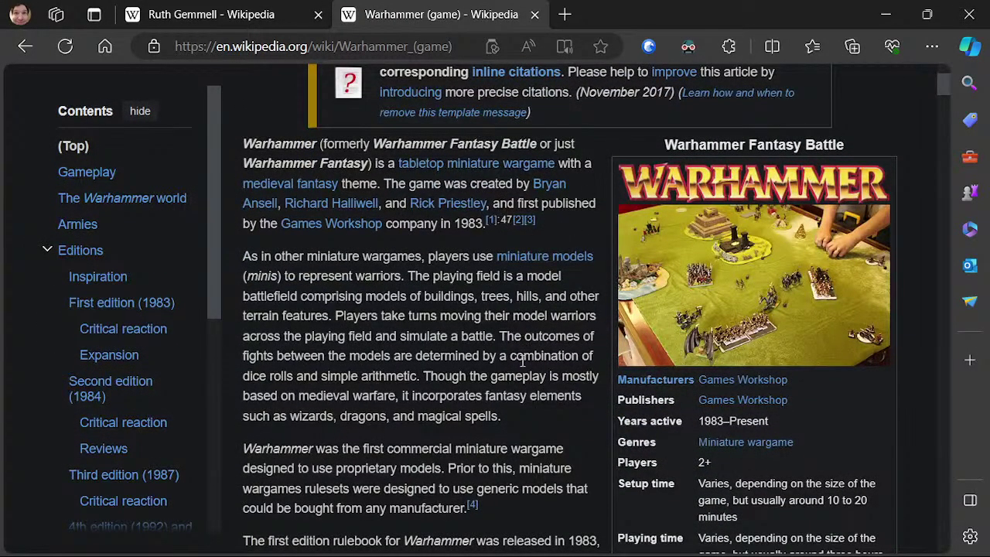
{"action": "scroll", "coordinate": [577, 399], "scroll_direction": "down", "scroll_amount": 5}
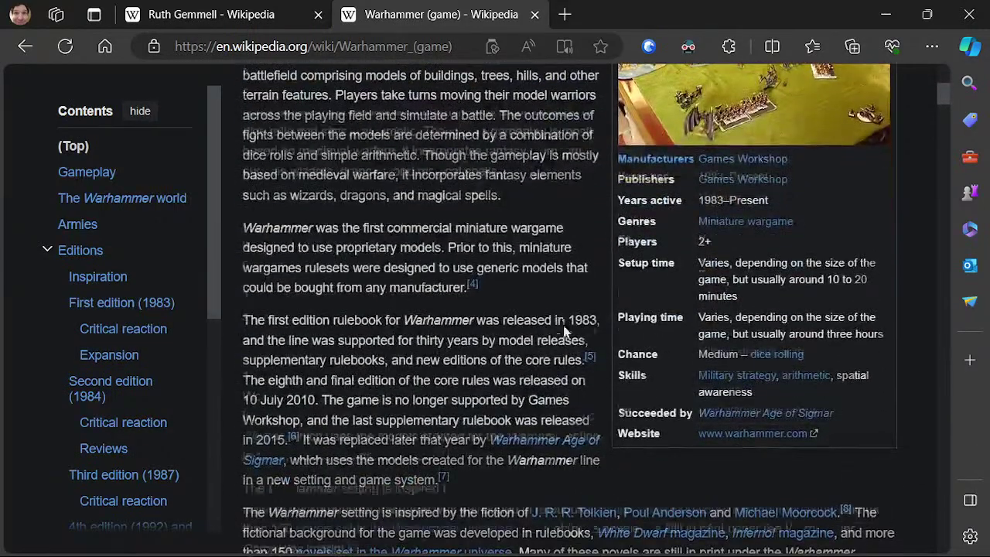
{"action": "scroll", "coordinate": [571, 308], "scroll_direction": "up", "scroll_amount": 7}
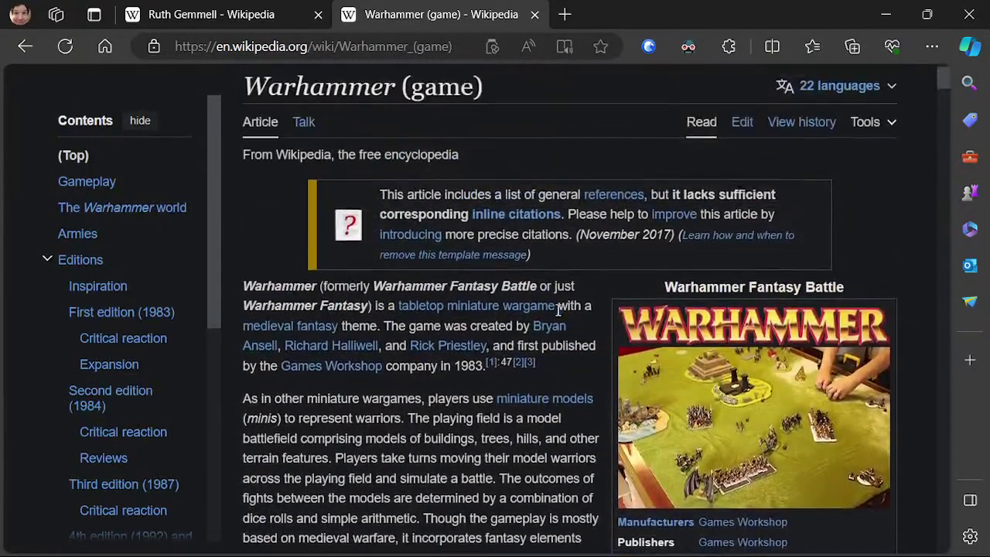
{"action": "scroll", "coordinate": [576, 309], "scroll_direction": "down", "scroll_amount": 3}
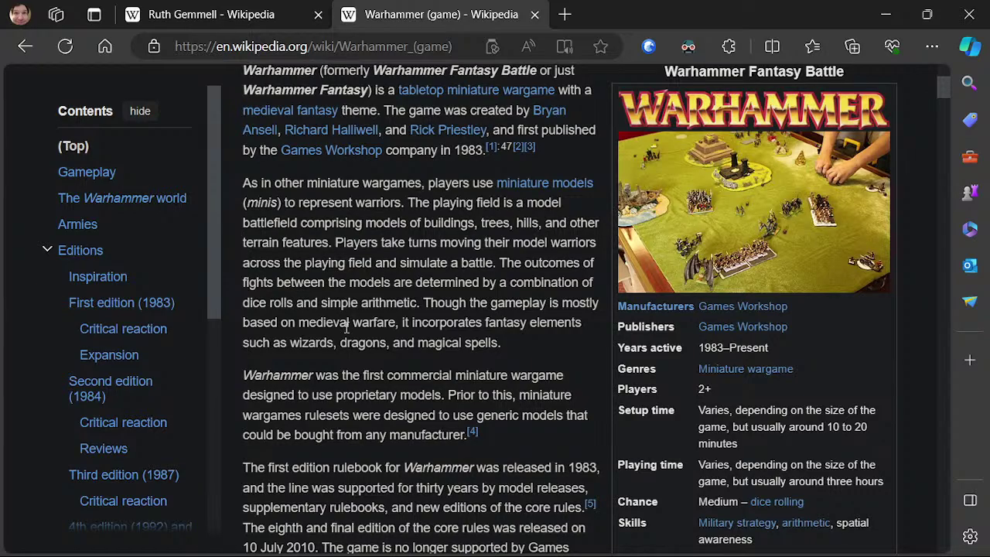
{"action": "scroll", "coordinate": [511, 427], "scroll_direction": "down", "scroll_amount": 1}
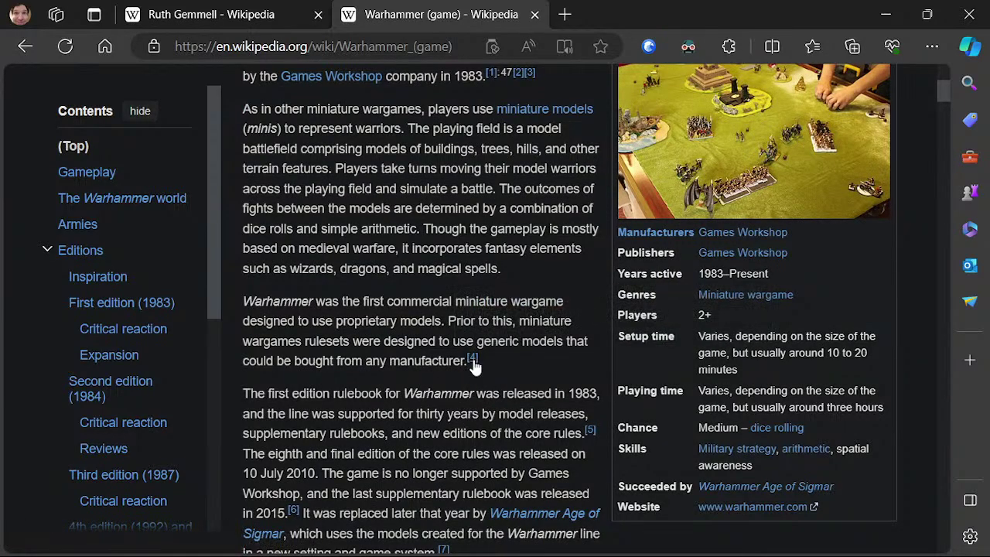
{"action": "left_click", "coordinate": [472, 364]}
{"action": "scroll", "coordinate": [378, 201], "scroll_direction": "up", "scroll_amount": 1}
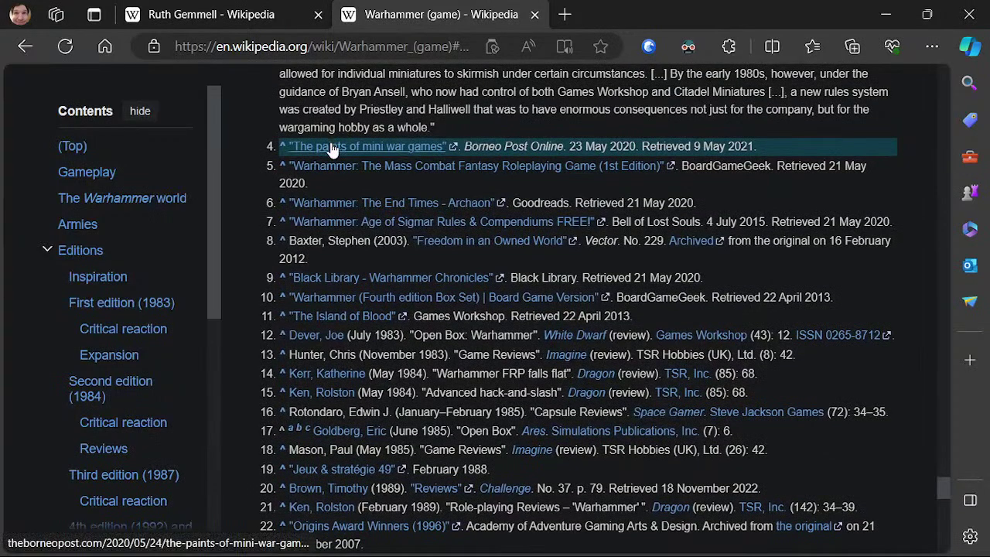
{"action": "left_click", "coordinate": [333, 149]}
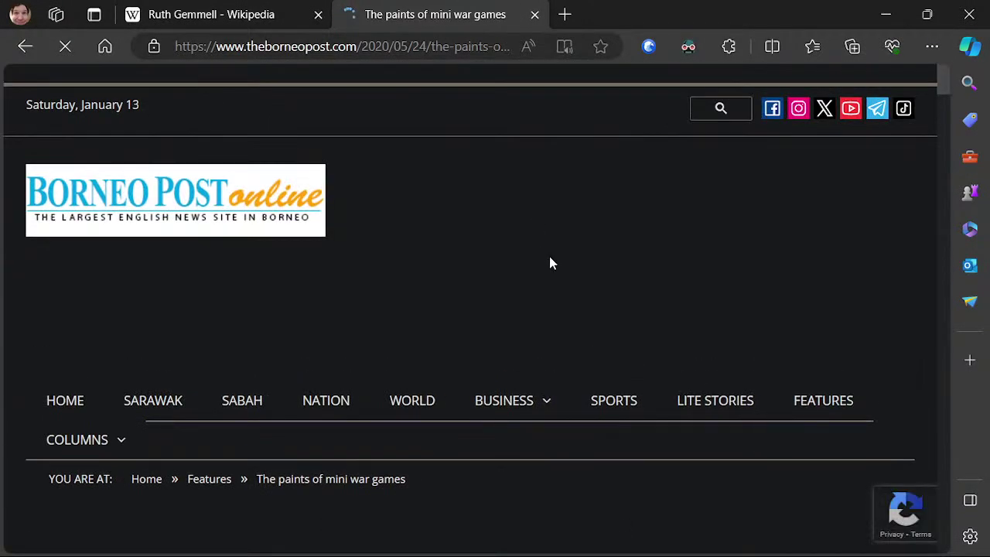
{"action": "scroll", "coordinate": [560, 274], "scroll_direction": "down", "scroll_amount": 3}
{"action": "scroll", "coordinate": [426, 358], "scroll_direction": "down", "scroll_amount": 12}
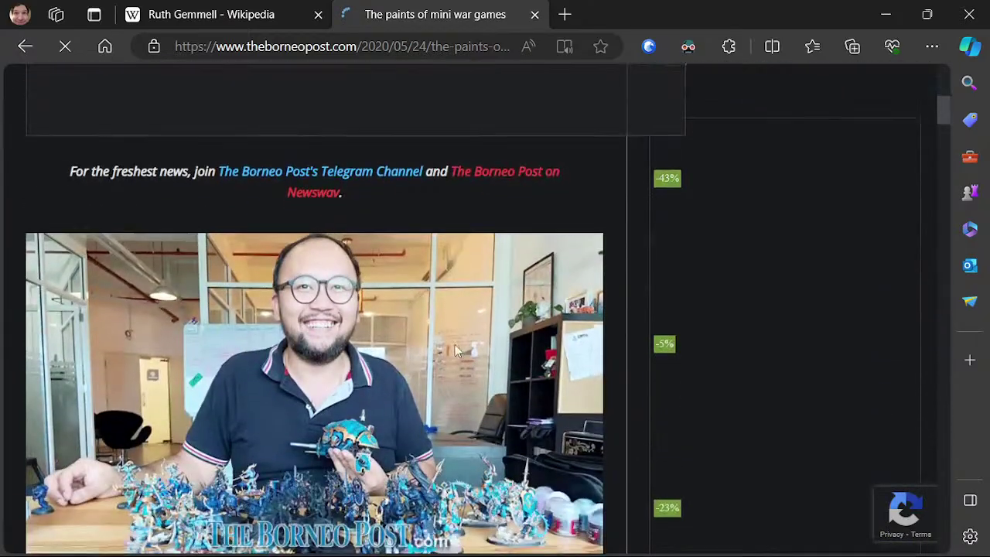
{"action": "scroll", "coordinate": [460, 350], "scroll_direction": "down", "scroll_amount": 15}
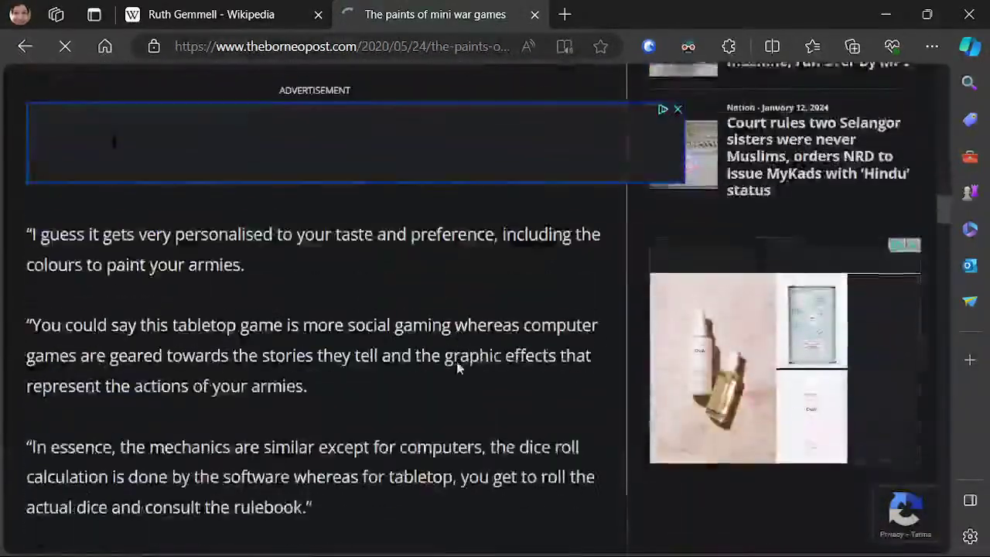
{"action": "scroll", "coordinate": [488, 317], "scroll_direction": "down", "scroll_amount": 5}
{"action": "key", "text": "alt+Left"}
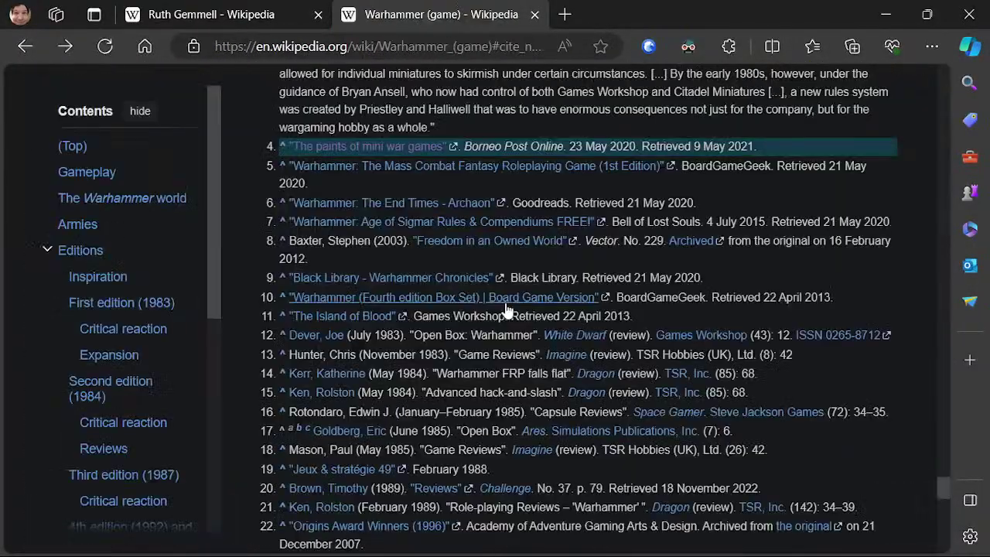
{"action": "scroll", "coordinate": [507, 309], "scroll_direction": "up", "scroll_amount": 20}
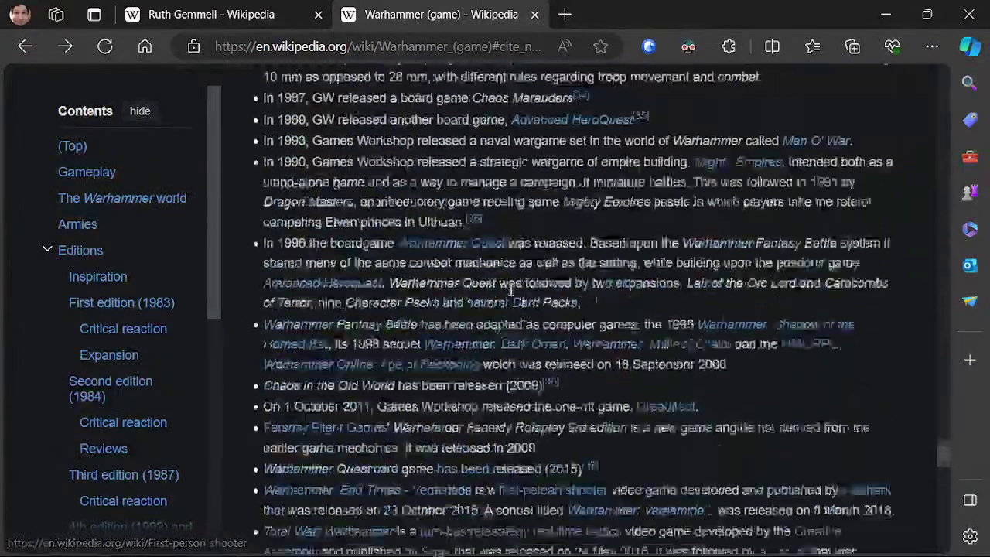
{"action": "scroll", "coordinate": [530, 272], "scroll_direction": "up", "scroll_amount": 15}
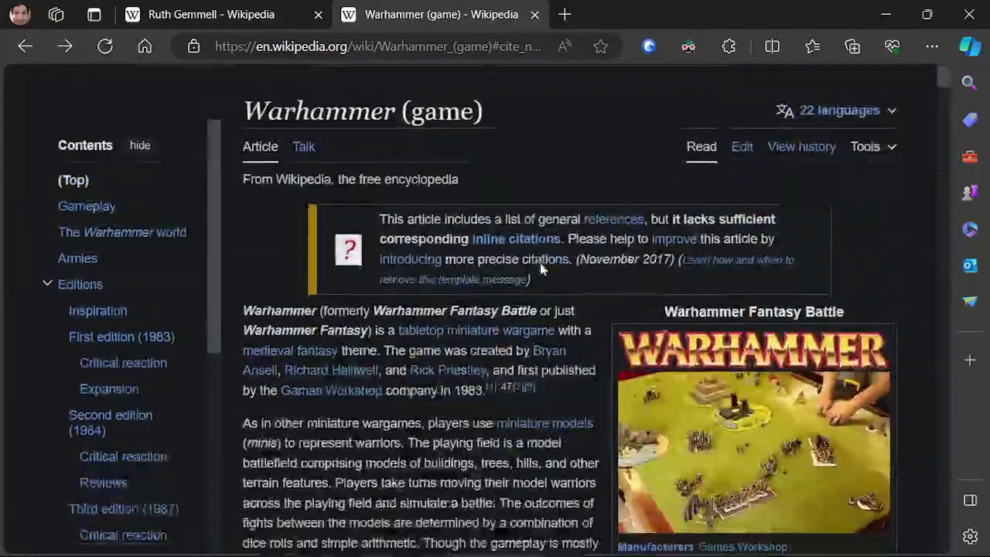
{"action": "scroll", "coordinate": [566, 293], "scroll_direction": "down", "scroll_amount": 6}
{"action": "scroll", "coordinate": [619, 276], "scroll_direction": "down", "scroll_amount": 1}
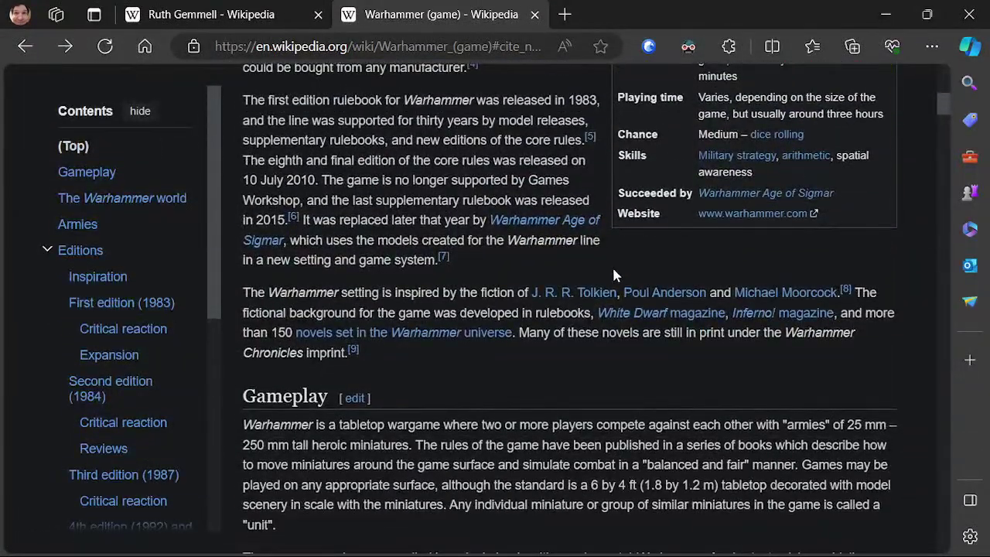
{"action": "scroll", "coordinate": [514, 291], "scroll_direction": "down", "scroll_amount": 2}
{"action": "scroll", "coordinate": [514, 292], "scroll_direction": "down", "scroll_amount": 20}
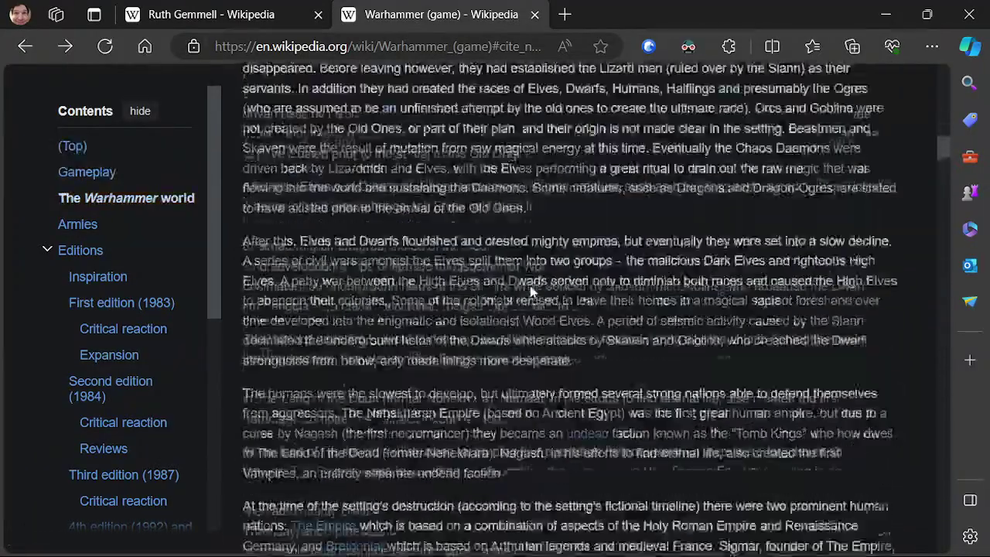
{"action": "scroll", "coordinate": [539, 291], "scroll_direction": "up", "scroll_amount": 3}
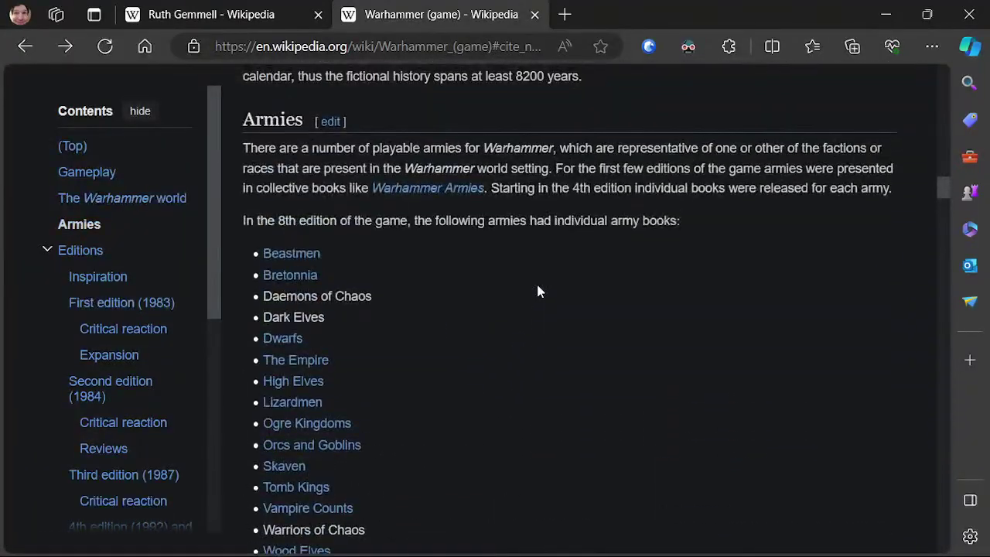
{"action": "scroll", "coordinate": [538, 291], "scroll_direction": "down", "scroll_amount": 10}
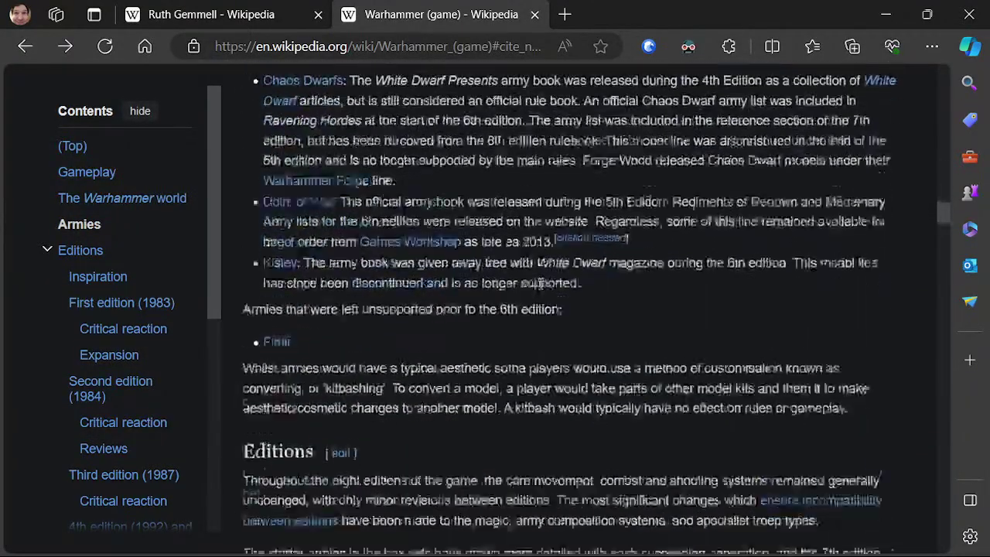
{"action": "scroll", "coordinate": [539, 283], "scroll_direction": "up", "scroll_amount": 20}
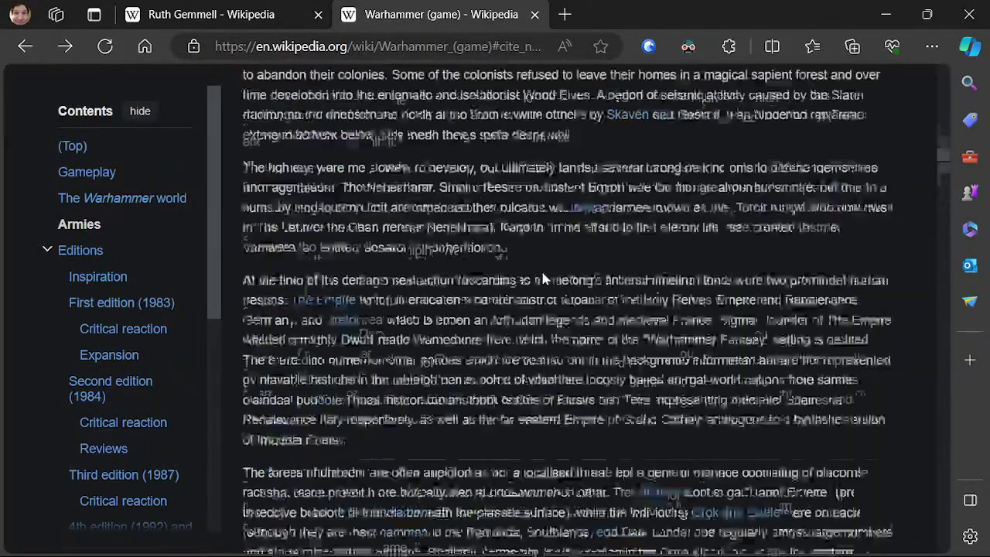
{"action": "scroll", "coordinate": [521, 246], "scroll_direction": "down", "scroll_amount": 2}
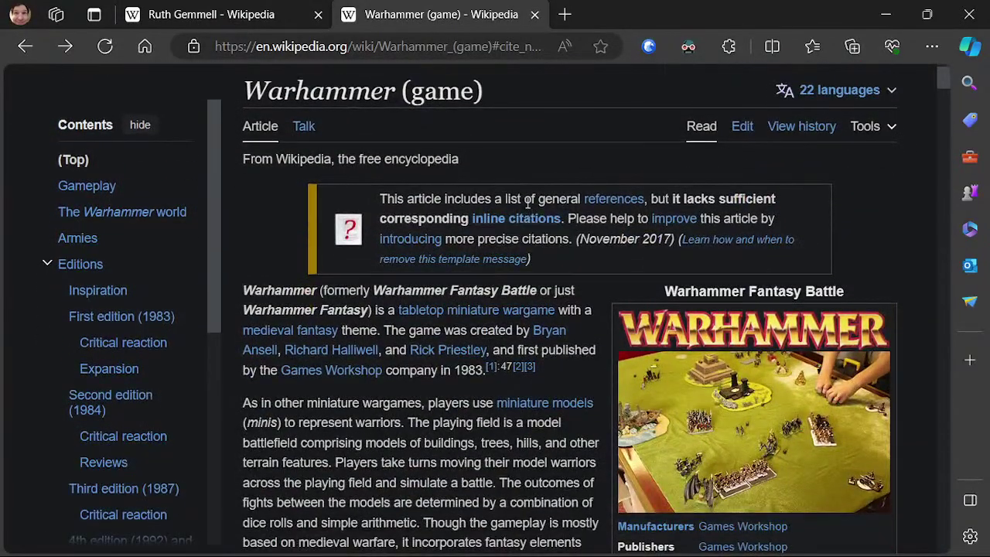
{"action": "scroll", "coordinate": [521, 245], "scroll_direction": "up", "scroll_amount": 2}
{"action": "scroll", "coordinate": [539, 244], "scroll_direction": "down", "scroll_amount": 2}
{"action": "scroll", "coordinate": [538, 240], "scroll_direction": "up", "scroll_amount": 2}
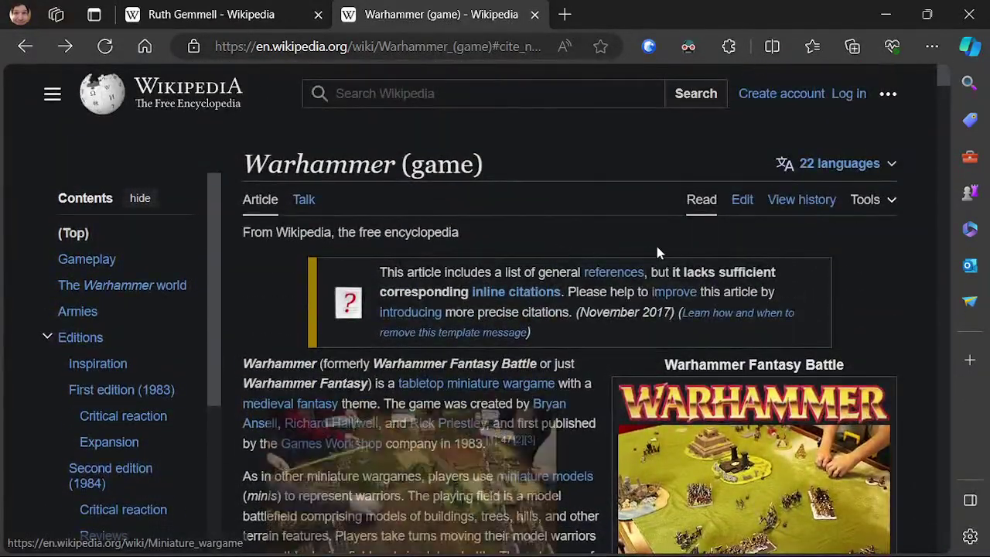
{"action": "scroll", "coordinate": [654, 254], "scroll_direction": "down", "scroll_amount": 3}
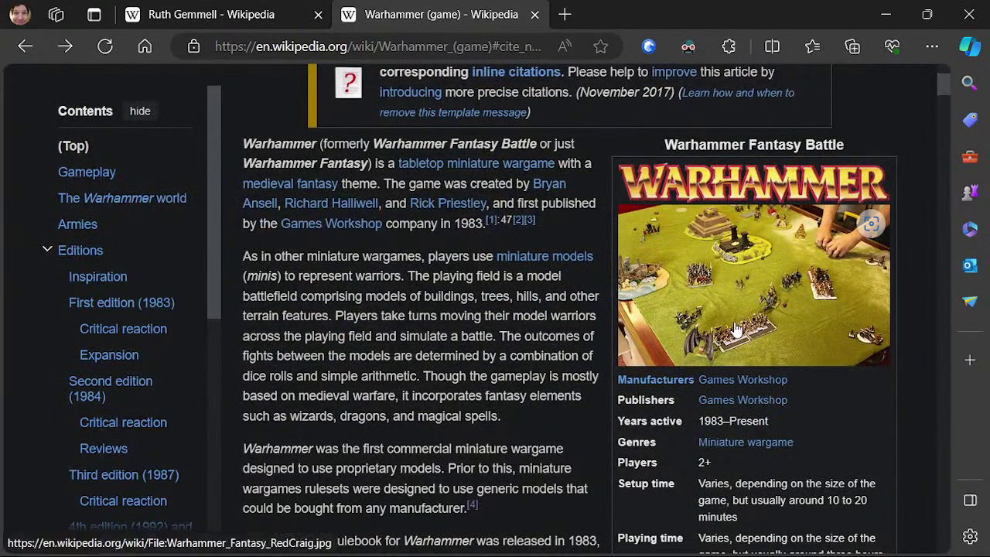
- Open the Games Workshop article and read down through its Specialist Games section
{"action": "left_click", "coordinate": [729, 401]}
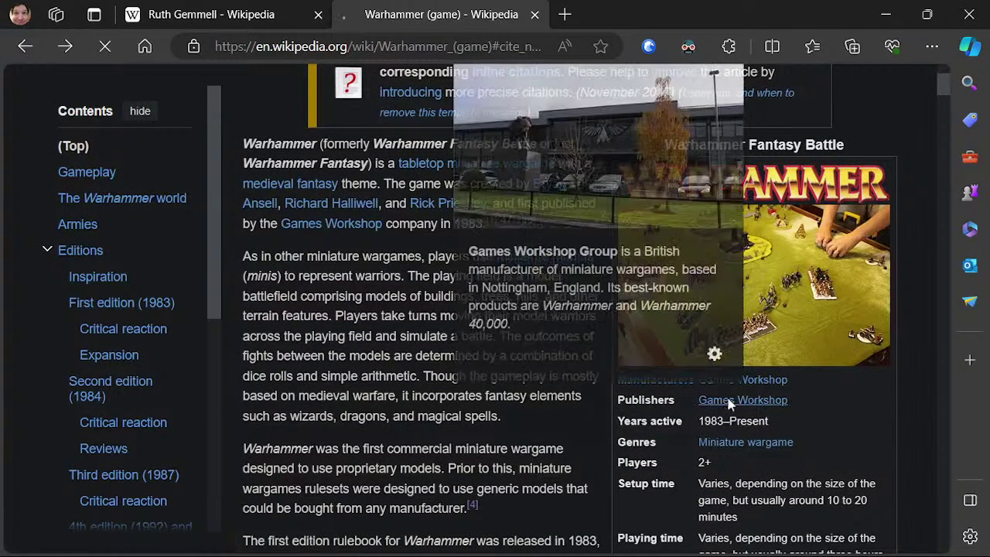
{"action": "scroll", "coordinate": [717, 371], "scroll_direction": "down", "scroll_amount": 12}
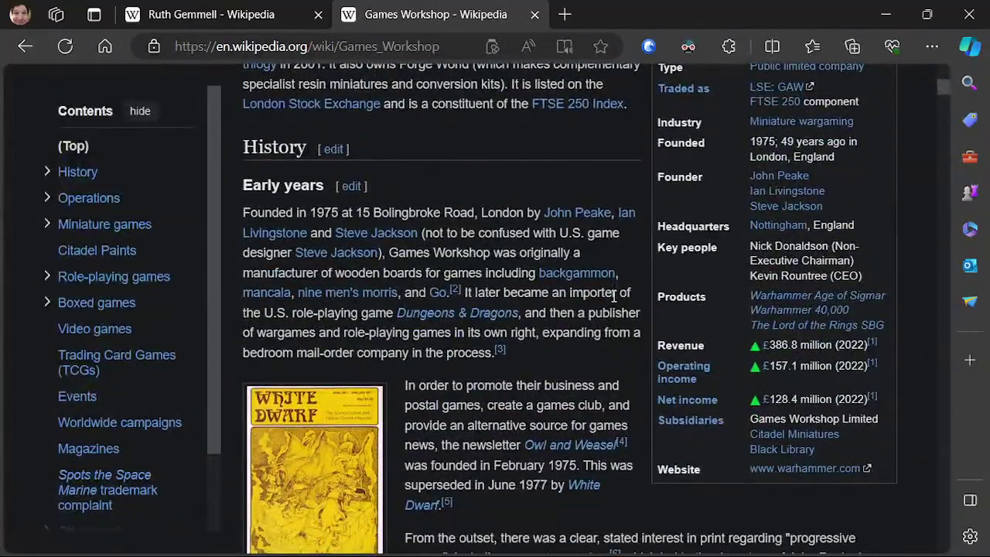
{"action": "scroll", "coordinate": [613, 301], "scroll_direction": "down", "scroll_amount": 15}
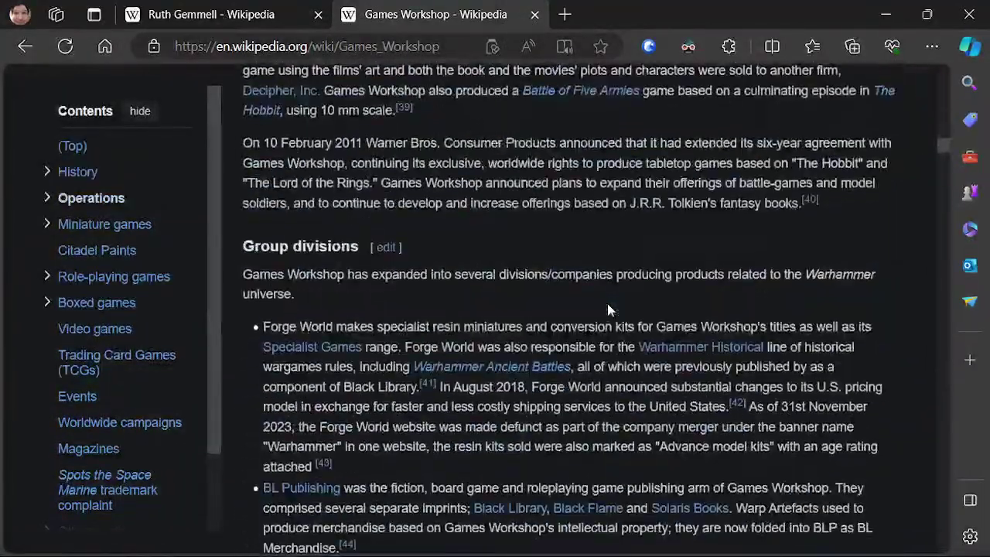
{"action": "scroll", "coordinate": [605, 317], "scroll_direction": "down", "scroll_amount": 2}
{"action": "scroll", "coordinate": [605, 317], "scroll_direction": "up", "scroll_amount": 2}
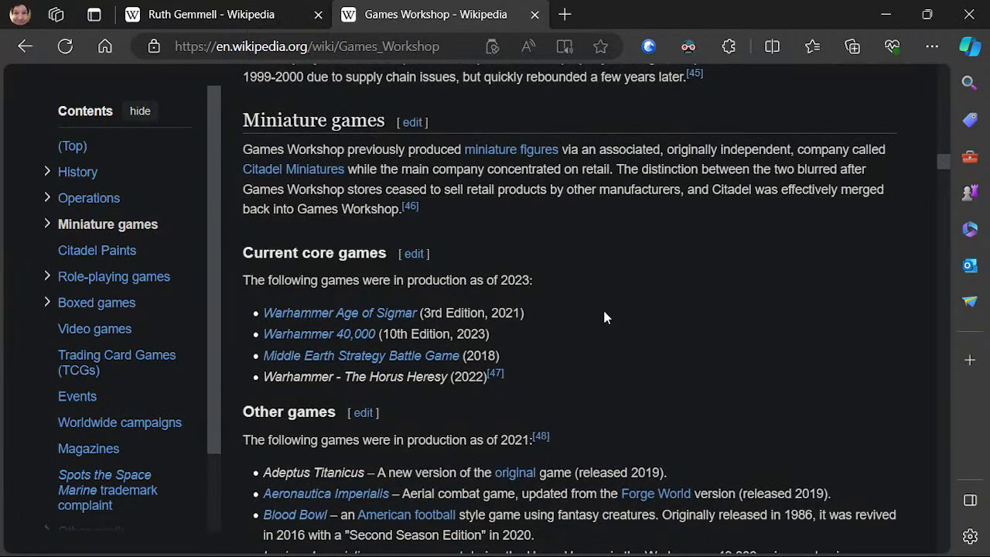
{"action": "mouse_move", "coordinate": [343, 337]}
{"action": "scroll", "coordinate": [576, 352], "scroll_direction": "down", "scroll_amount": 1}
{"action": "scroll", "coordinate": [319, 303], "scroll_direction": "down", "scroll_amount": 2}
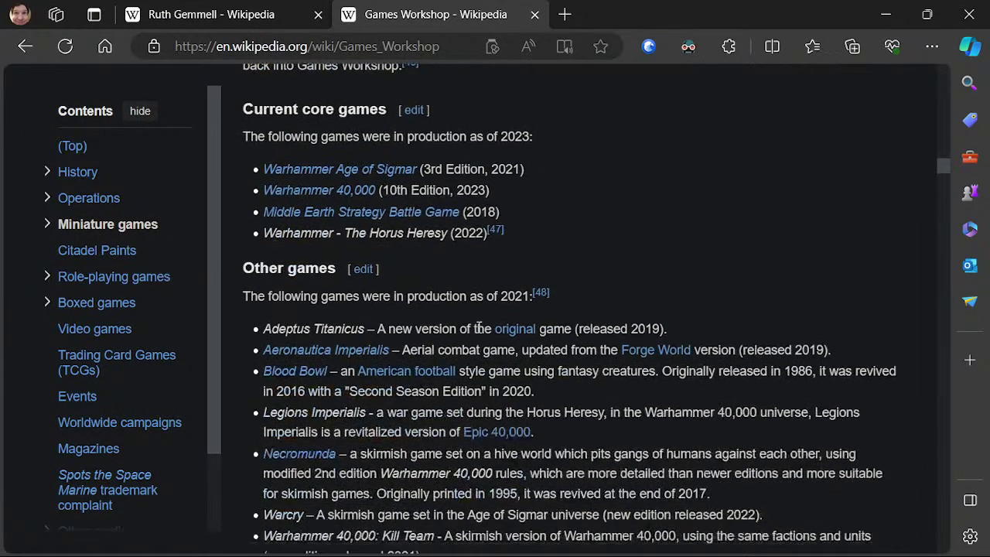
{"action": "scroll", "coordinate": [254, 337], "scroll_direction": "down", "scroll_amount": 1}
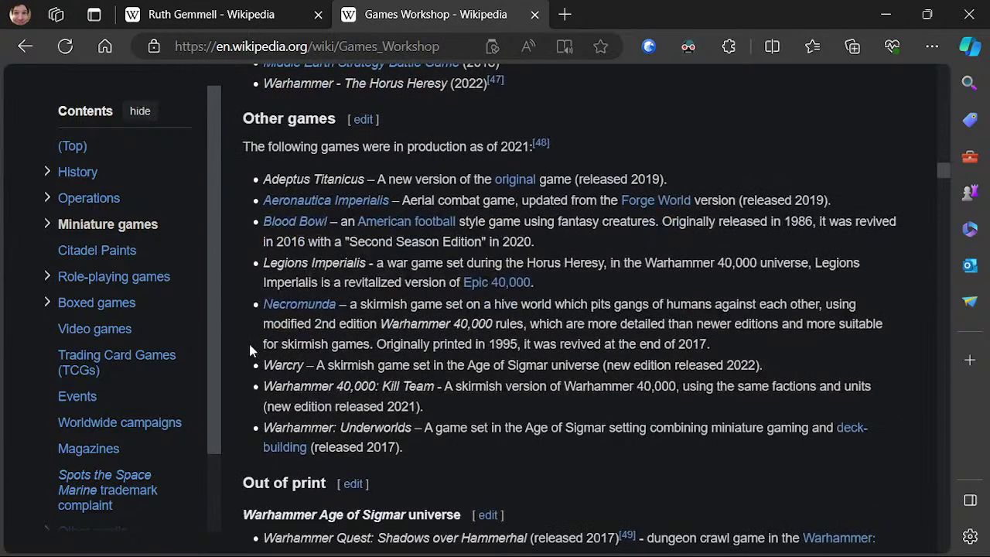
{"action": "scroll", "coordinate": [249, 350], "scroll_direction": "down", "scroll_amount": 1}
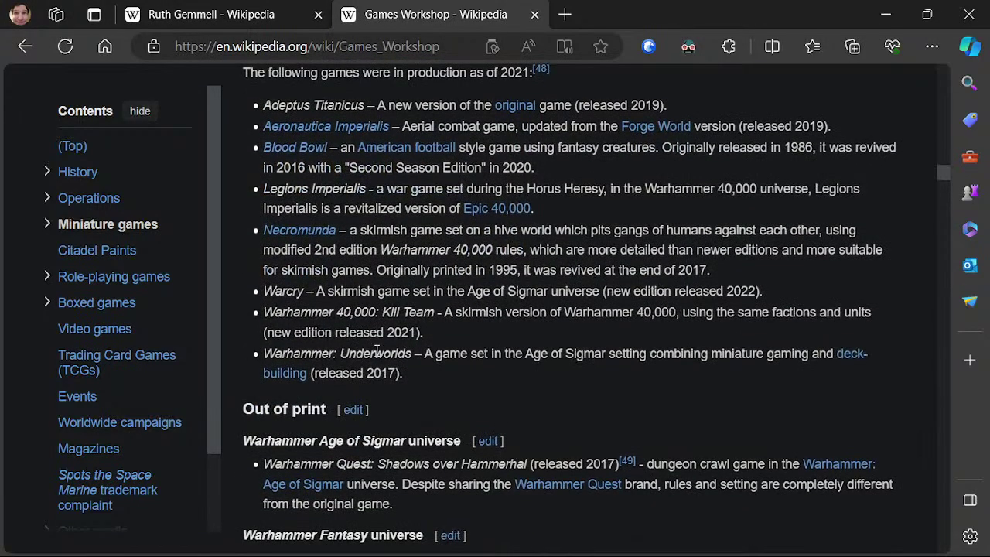
{"action": "scroll", "coordinate": [435, 358], "scroll_direction": "down", "scroll_amount": 2}
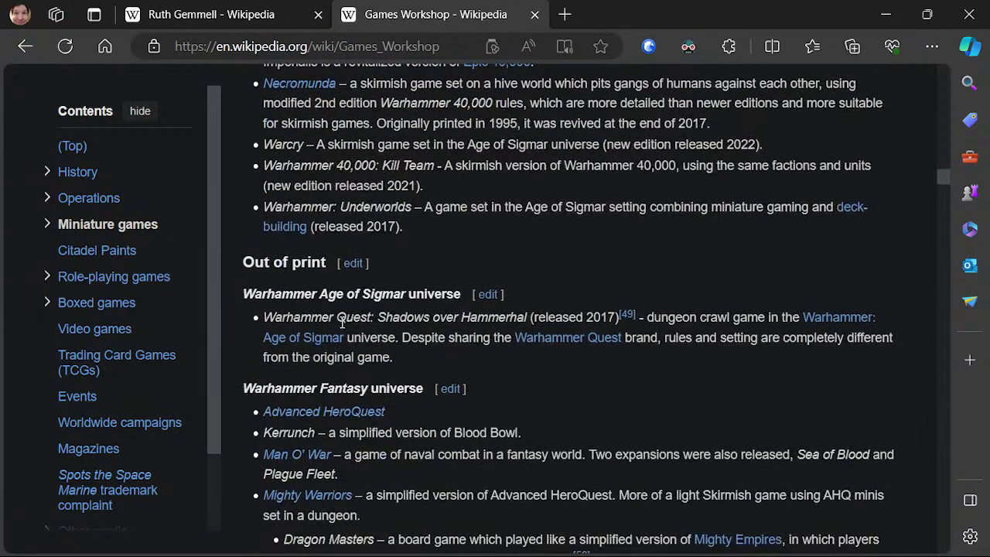
{"action": "scroll", "coordinate": [550, 372], "scroll_direction": "down", "scroll_amount": 2}
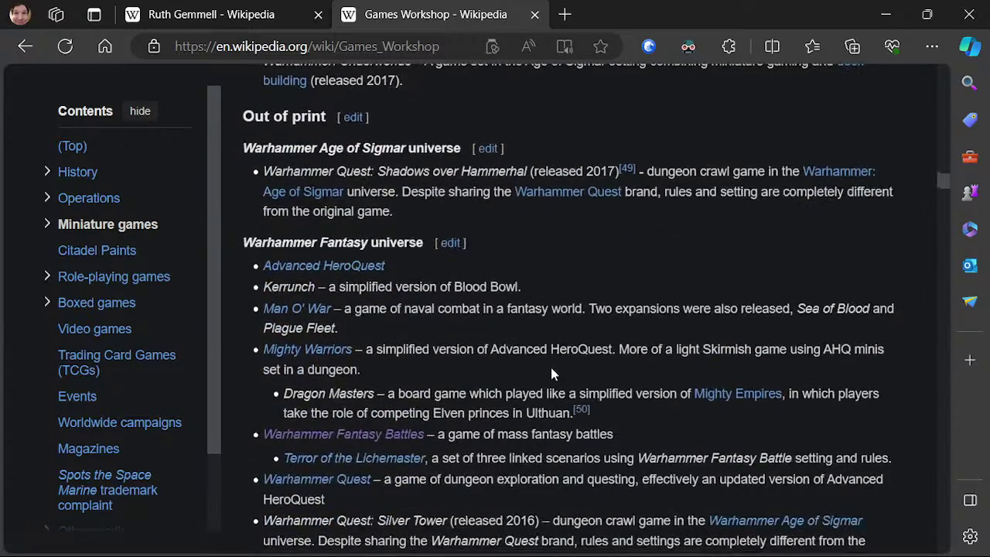
{"action": "scroll", "coordinate": [550, 374], "scroll_direction": "down", "scroll_amount": 1}
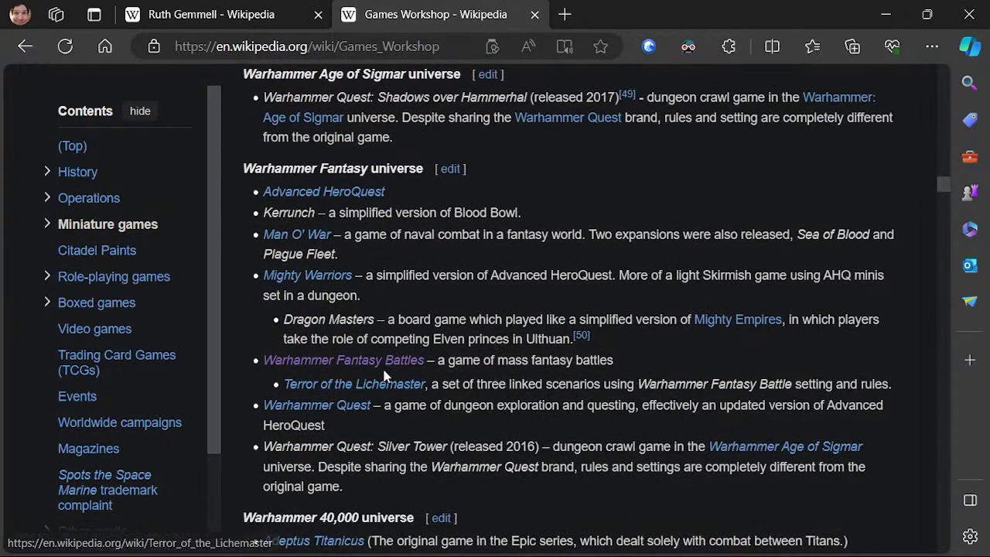
- Continue through Forge World and Licensed games to HeroQuest and its expansions
{"action": "scroll", "coordinate": [501, 396], "scroll_direction": "down", "scroll_amount": 2}
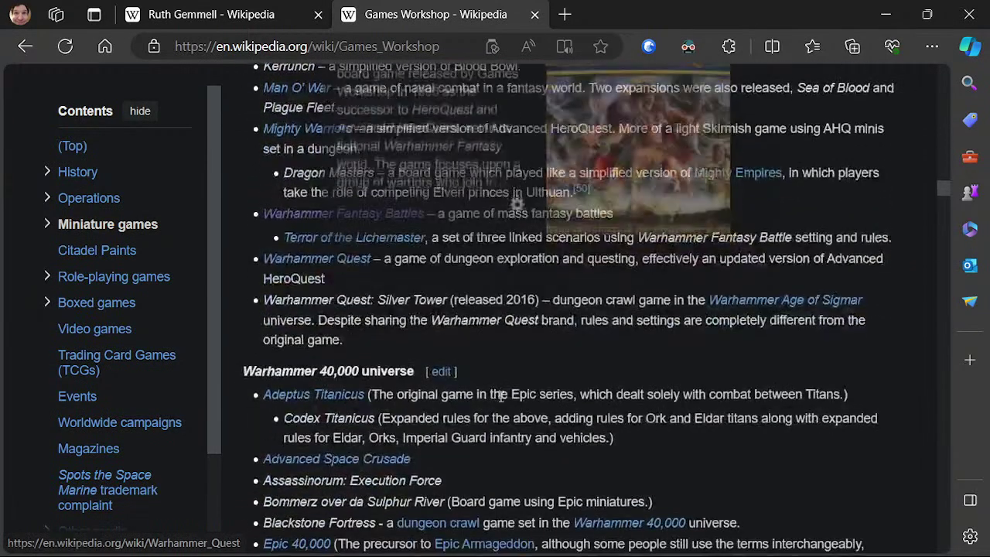
{"action": "scroll", "coordinate": [514, 382], "scroll_direction": "down", "scroll_amount": 3}
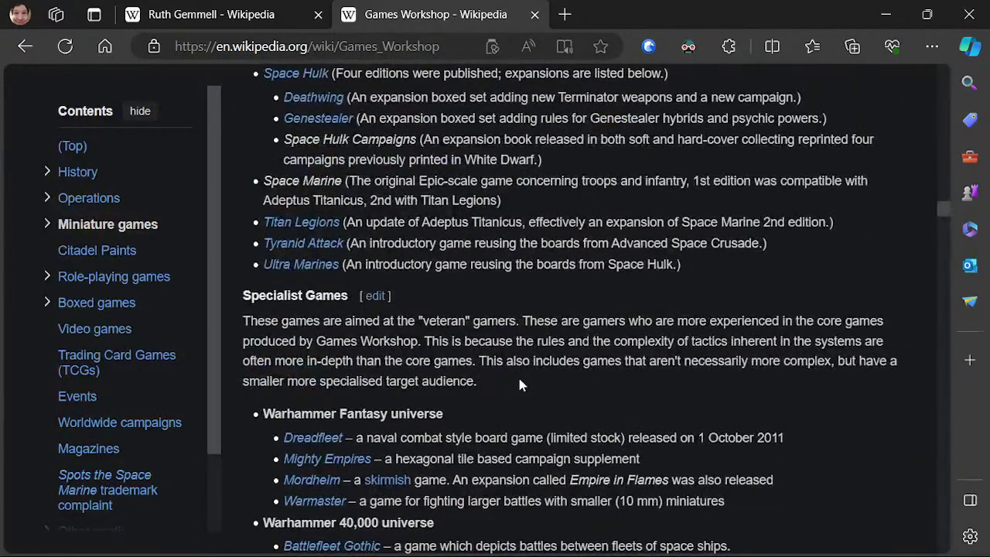
{"action": "scroll", "coordinate": [519, 385], "scroll_direction": "down", "scroll_amount": 2}
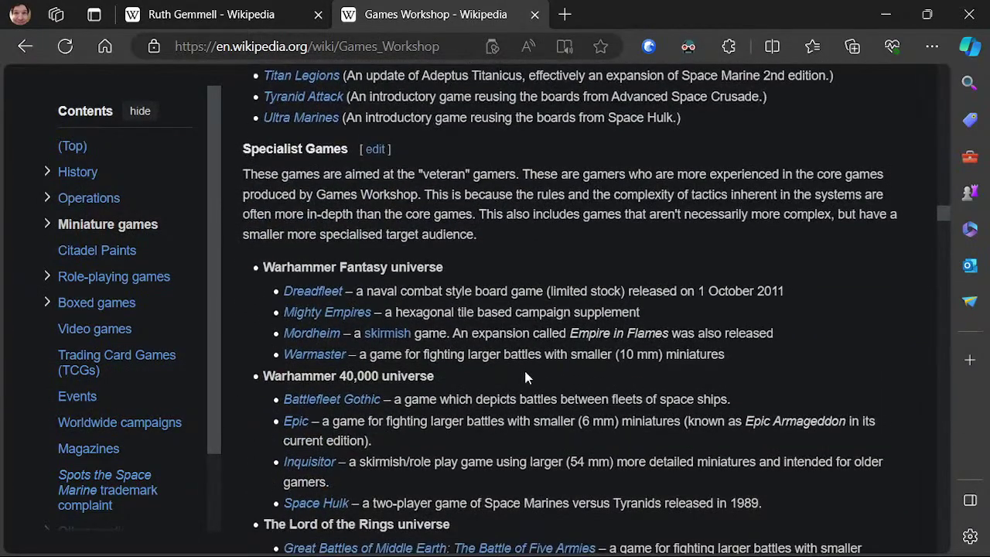
{"action": "scroll", "coordinate": [522, 371], "scroll_direction": "down", "scroll_amount": 7}
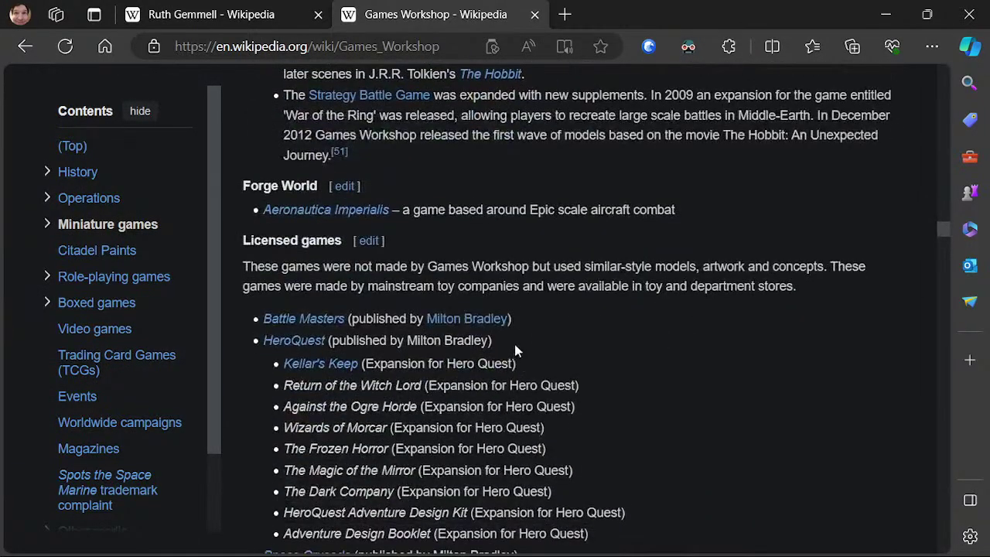
{"action": "scroll", "coordinate": [514, 317], "scroll_direction": "up", "scroll_amount": 1}
{"action": "scroll", "coordinate": [514, 317], "scroll_direction": "up", "scroll_amount": 9}
{"action": "scroll", "coordinate": [464, 395], "scroll_direction": "down", "scroll_amount": 1}
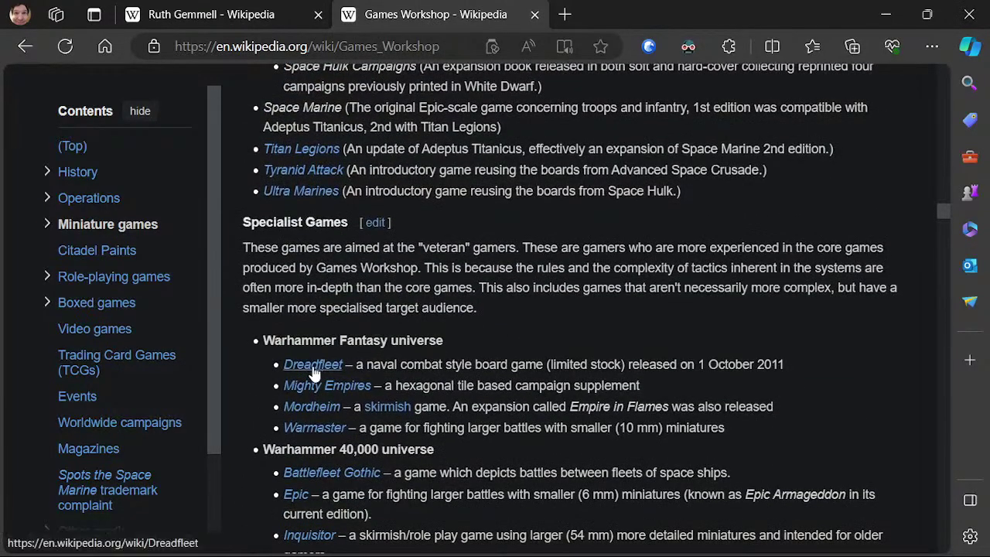
{"action": "mouse_move", "coordinate": [313, 372]}
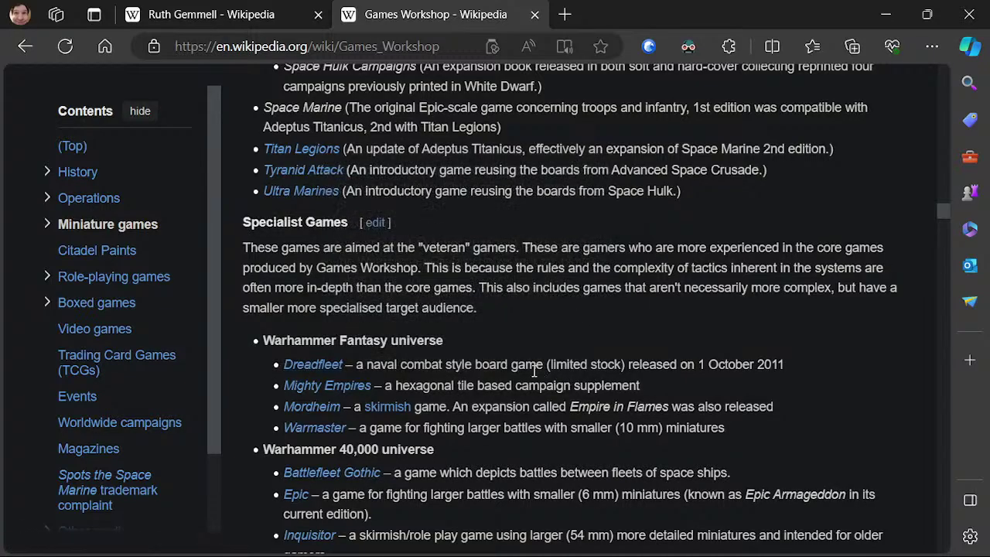
{"action": "scroll", "coordinate": [533, 371], "scroll_direction": "down", "scroll_amount": 4}
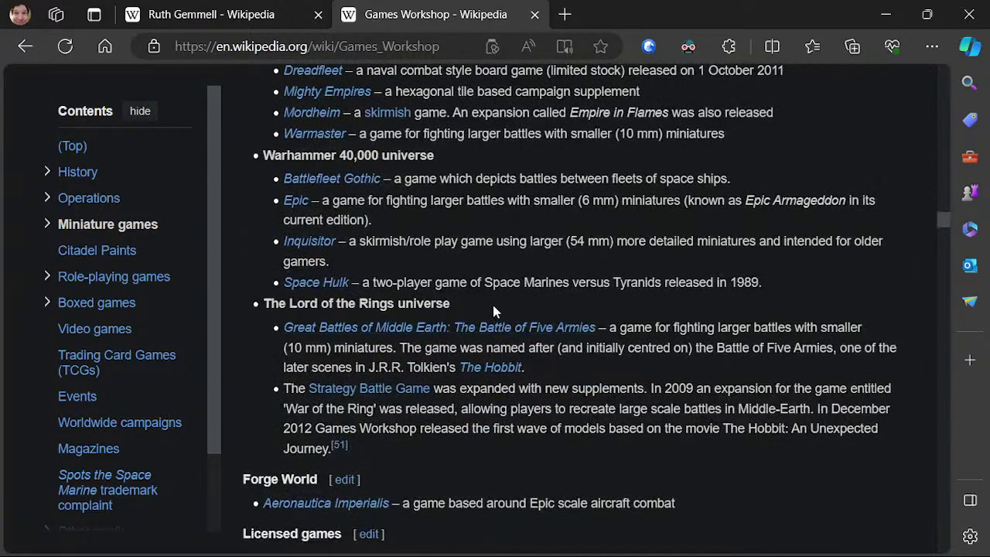
{"action": "scroll", "coordinate": [493, 304], "scroll_direction": "down", "scroll_amount": 2}
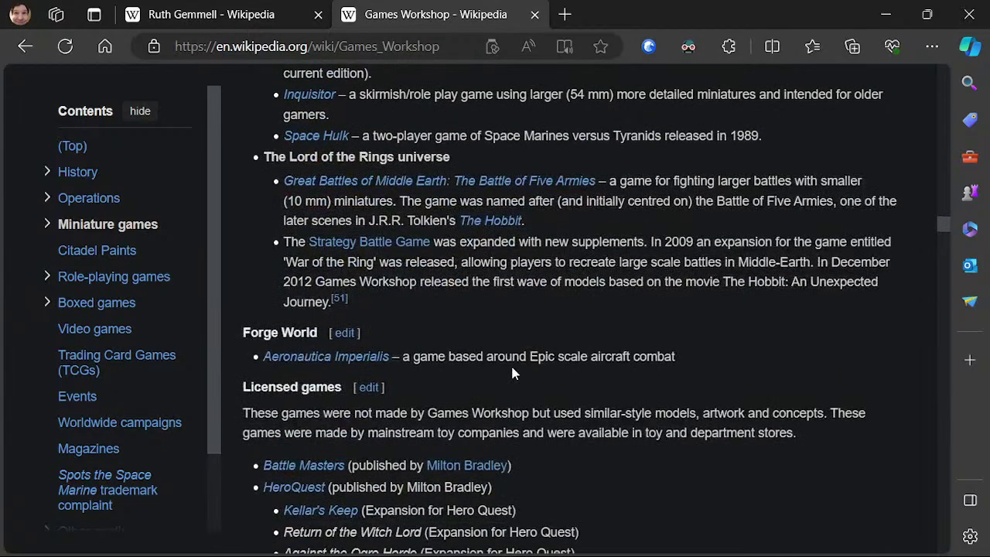
{"action": "scroll", "coordinate": [541, 379], "scroll_direction": "down", "scroll_amount": 1}
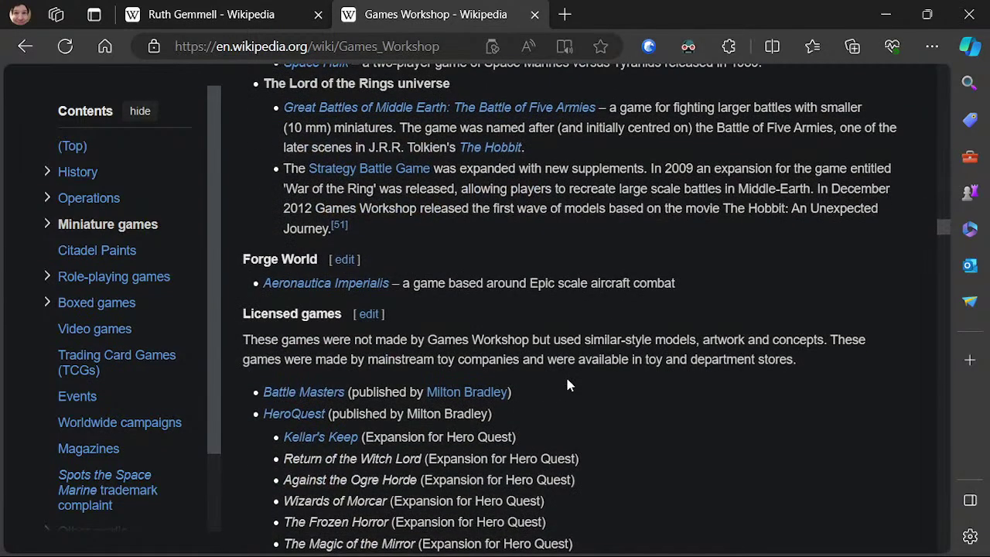
{"action": "scroll", "coordinate": [565, 374], "scroll_direction": "down", "scroll_amount": 8}
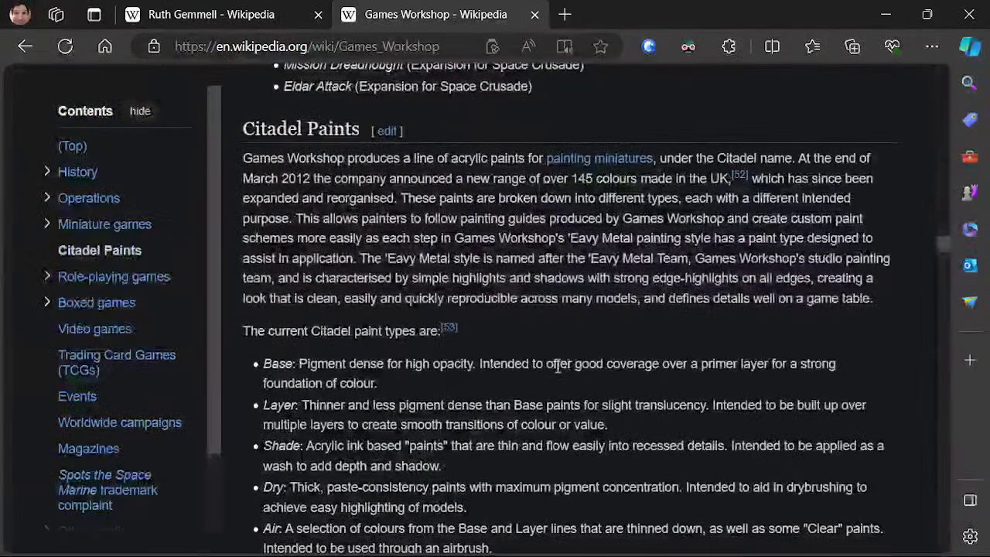
{"action": "scroll", "coordinate": [554, 371], "scroll_direction": "up", "scroll_amount": 5}
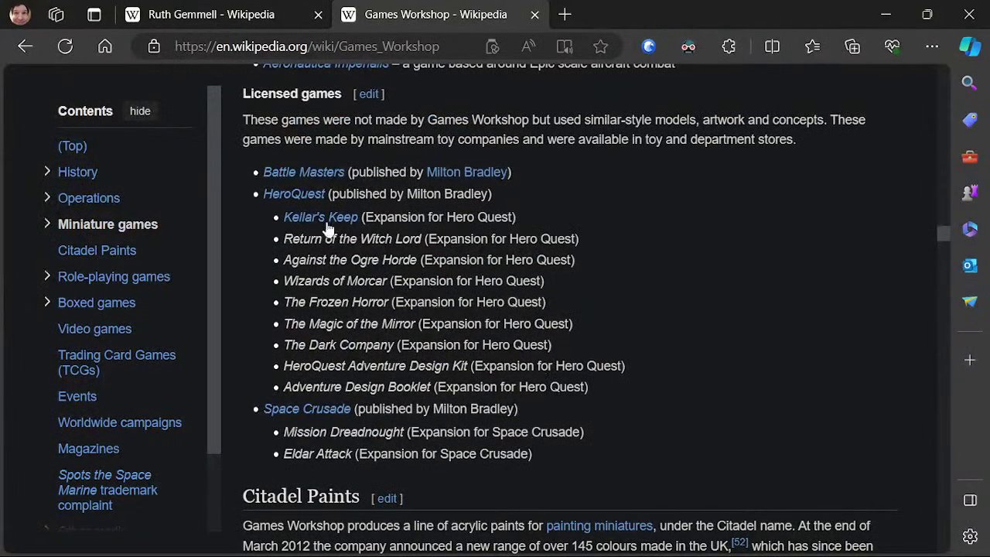
- Look at the HeroQuest article, then return to the Games Workshop page
{"action": "left_click", "coordinate": [290, 194]}
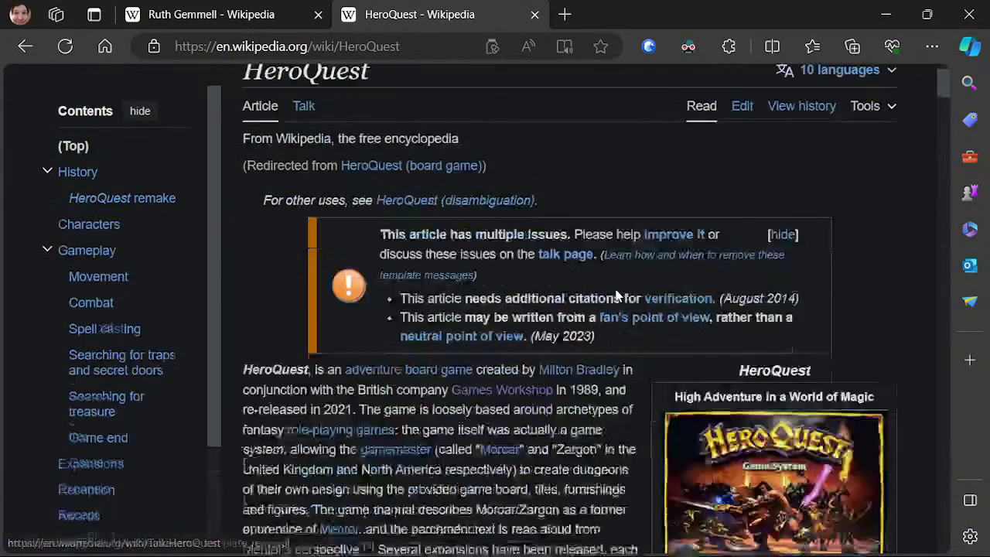
{"action": "key", "text": "alt+Left"}
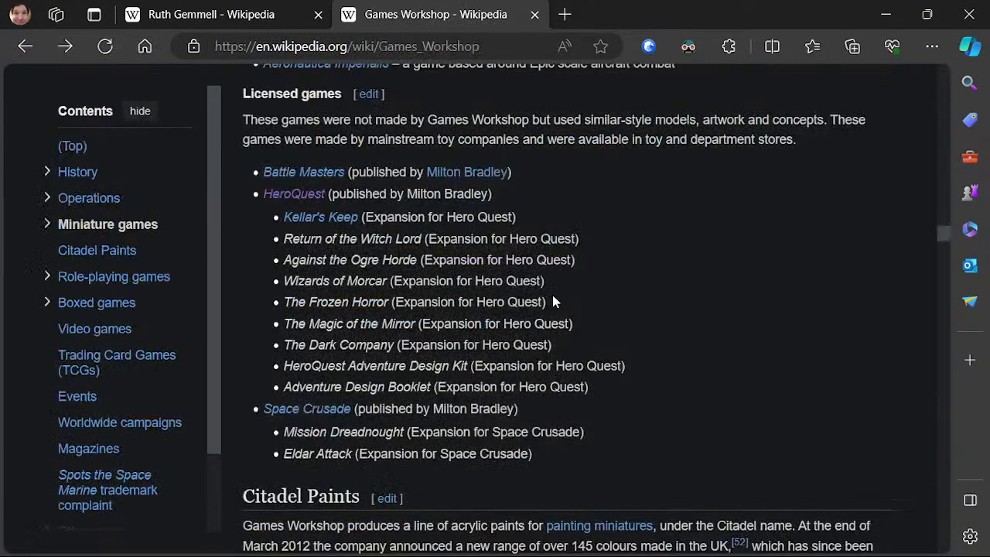
{"action": "scroll", "coordinate": [552, 302], "scroll_direction": "up", "scroll_amount": 8}
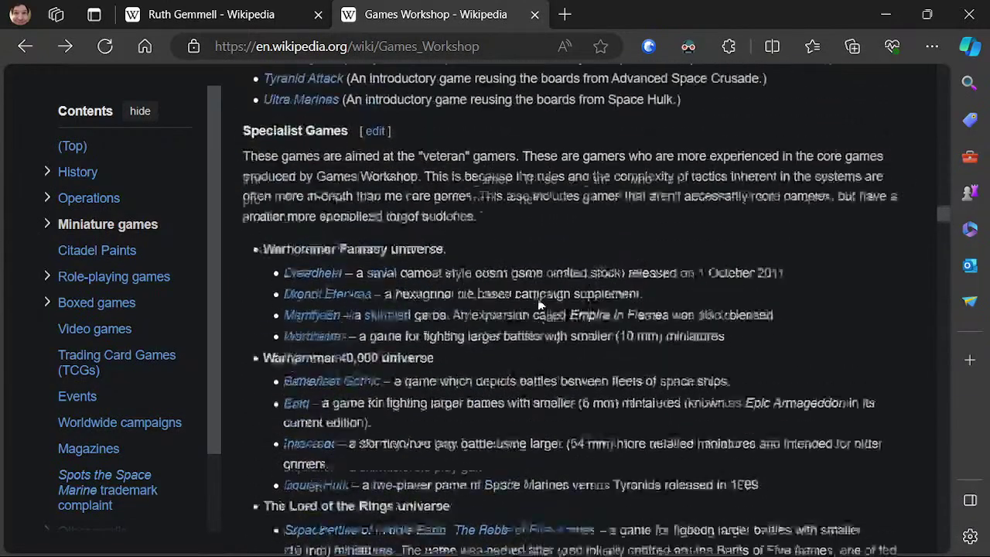
{"action": "scroll", "coordinate": [539, 305], "scroll_direction": "up", "scroll_amount": 2}
{"action": "scroll", "coordinate": [464, 293], "scroll_direction": "down", "scroll_amount": 2}
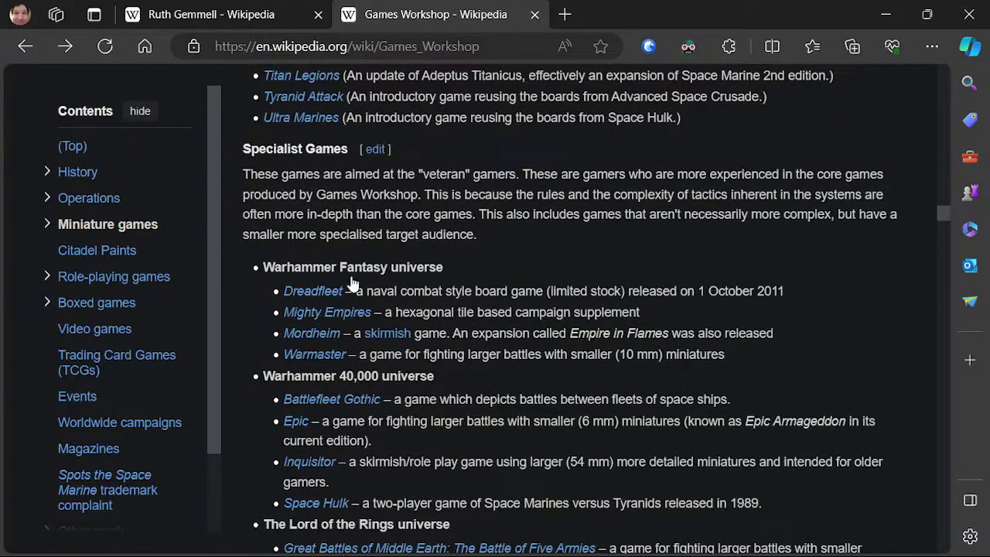
{"action": "scroll", "coordinate": [415, 309], "scroll_direction": "down", "scroll_amount": 3}
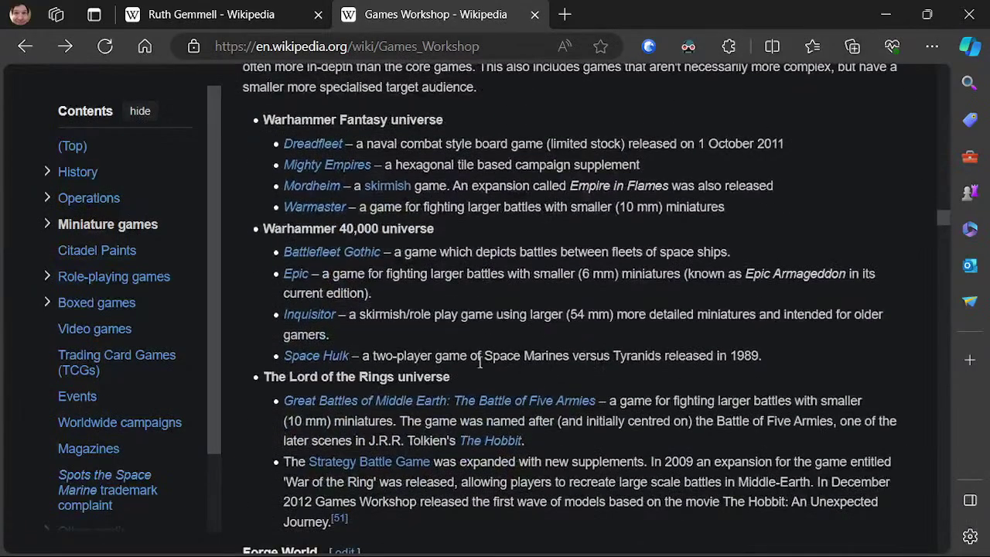
- Look at the Warhammer Quest article, then return to the Games Workshop page
{"action": "scroll", "coordinate": [466, 344], "scroll_direction": "up", "scroll_amount": 2}
{"action": "scroll", "coordinate": [467, 345], "scroll_direction": "up", "scroll_amount": 7}
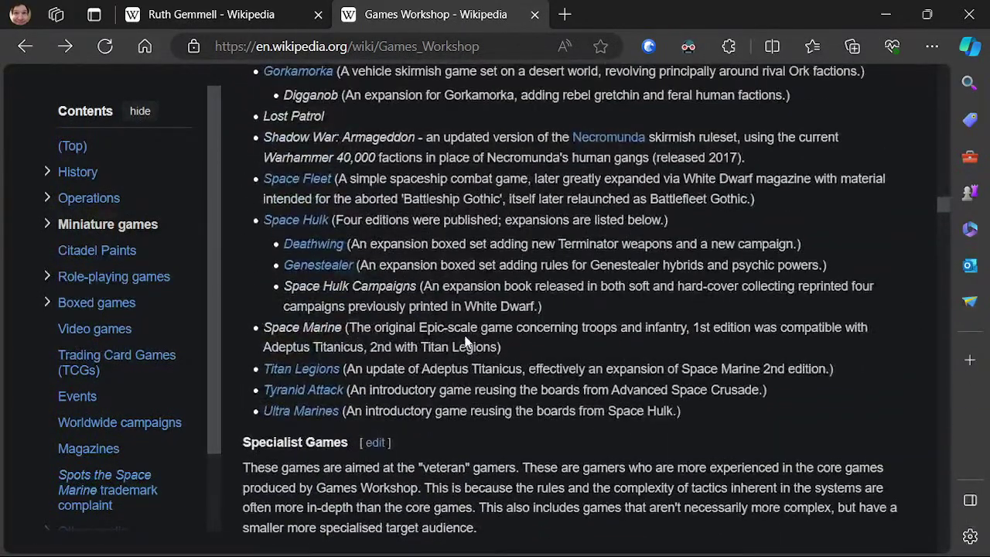
{"action": "scroll", "coordinate": [465, 337], "scroll_direction": "up", "scroll_amount": 5}
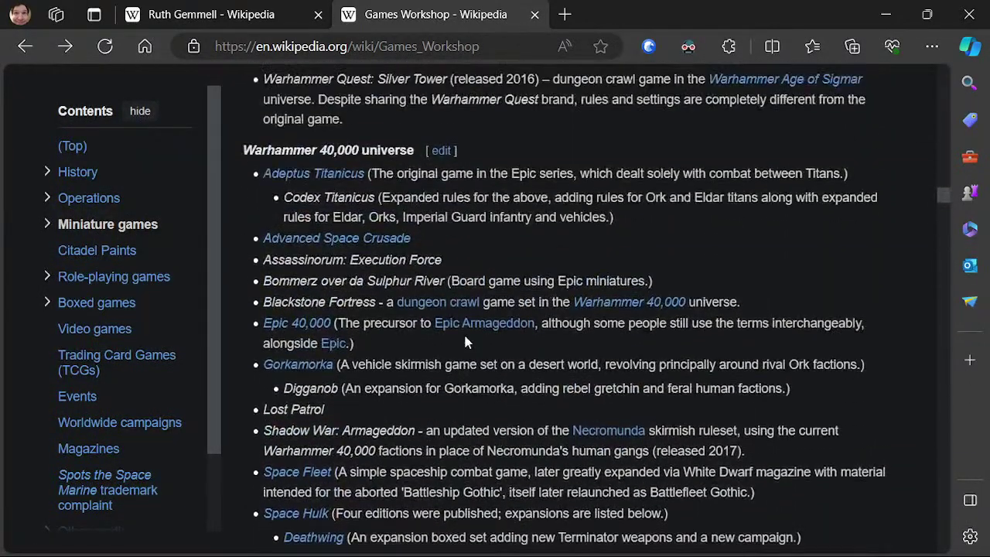
{"action": "scroll", "coordinate": [465, 335], "scroll_direction": "up", "scroll_amount": 4}
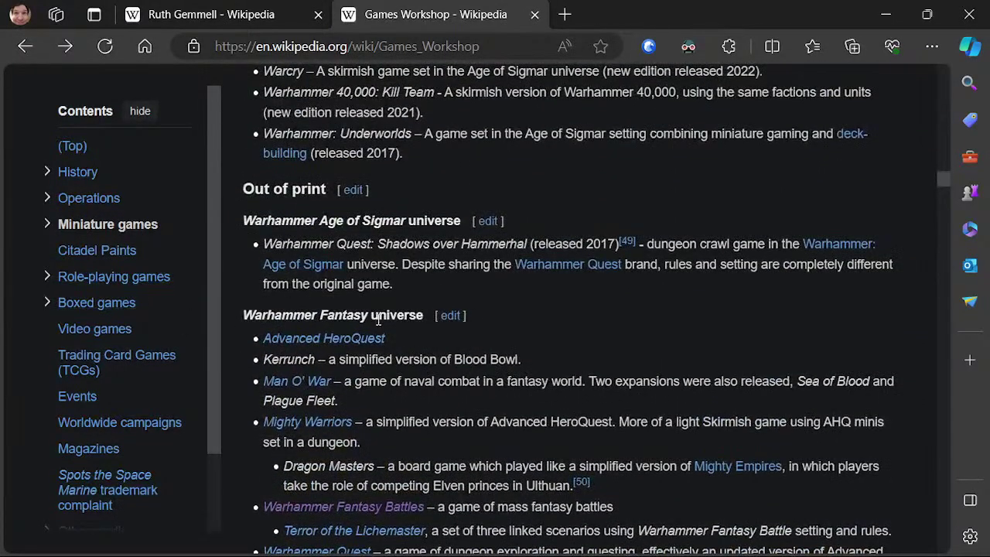
{"action": "scroll", "coordinate": [433, 318], "scroll_direction": "down", "scroll_amount": 2}
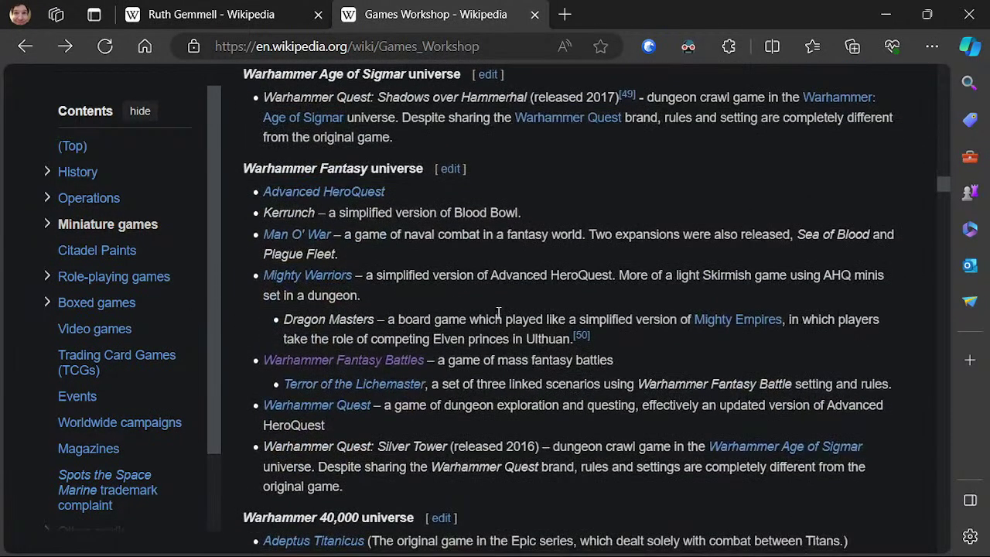
{"action": "scroll", "coordinate": [480, 312], "scroll_direction": "down", "scroll_amount": 1}
{"action": "left_click", "coordinate": [360, 332]}
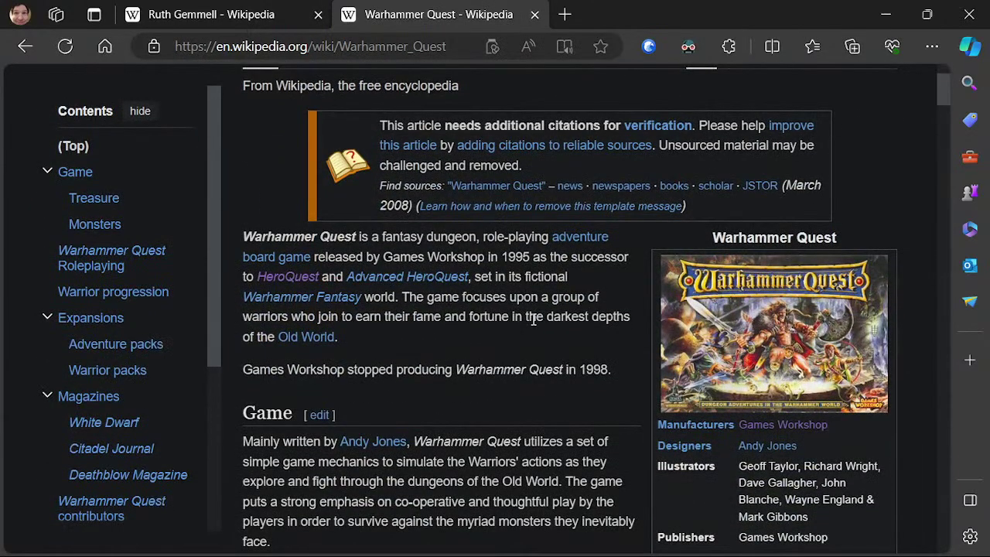
{"action": "scroll", "coordinate": [530, 318], "scroll_direction": "down", "scroll_amount": 1}
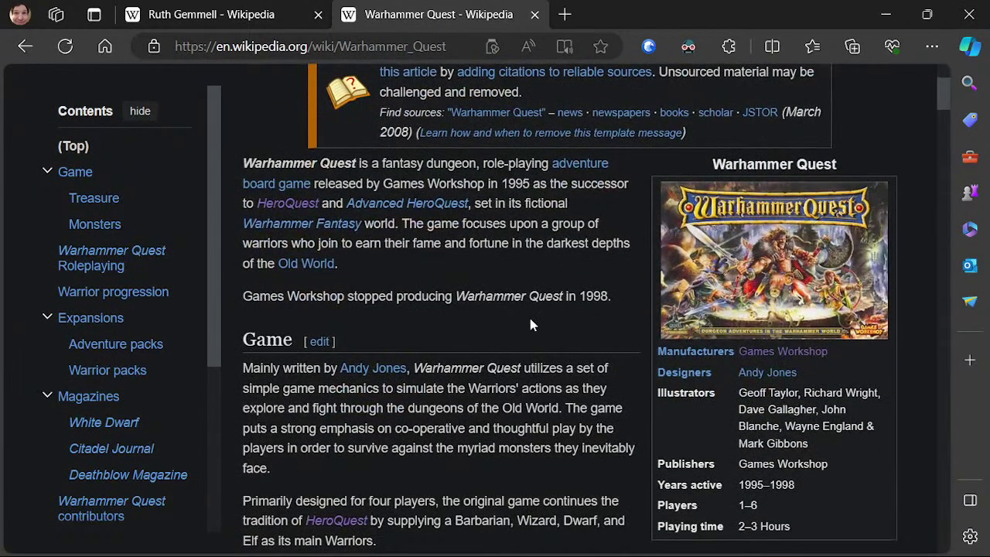
{"action": "scroll", "coordinate": [530, 325], "scroll_direction": "up", "scroll_amount": 1}
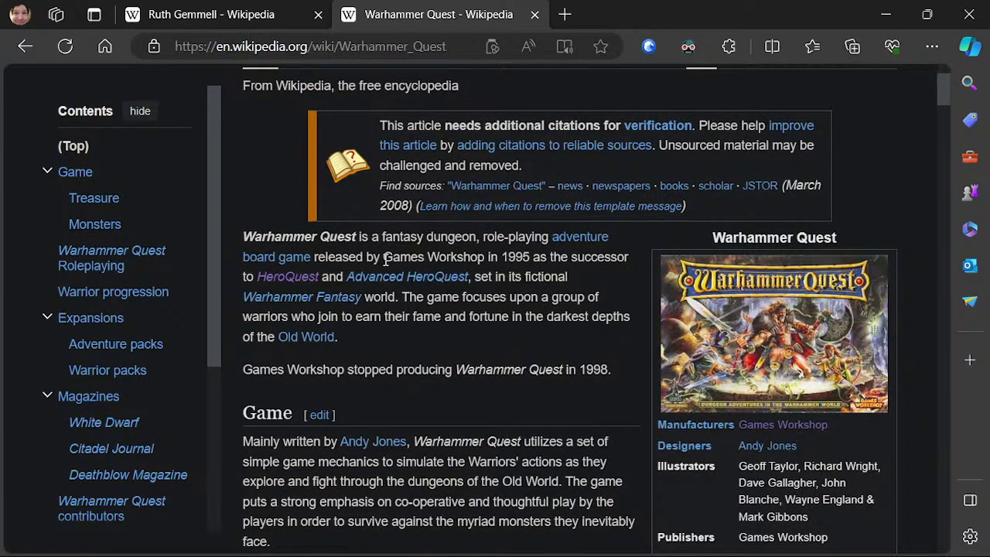
{"action": "key", "text": "alt+Left"}
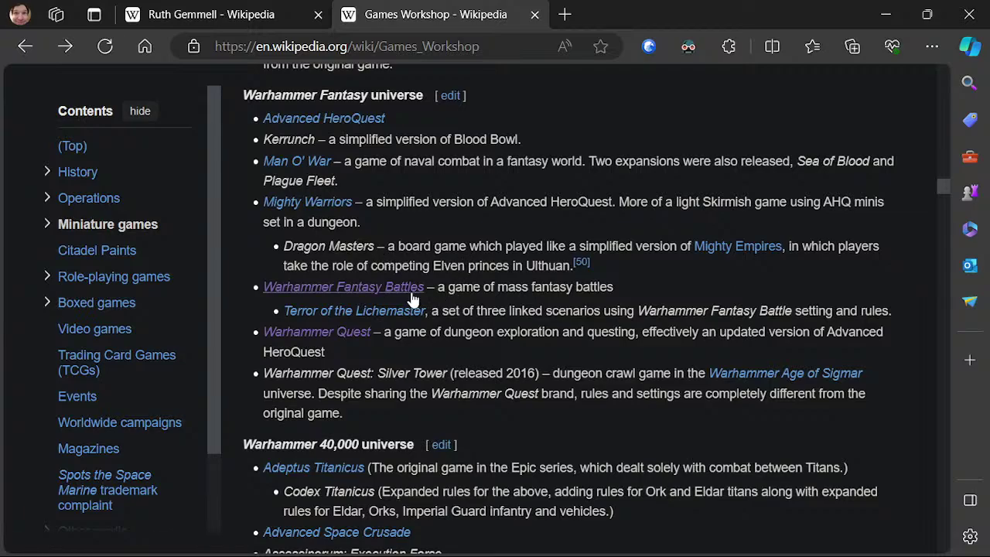
- In a new tab, search Google for 'warhammer rpg'
{"action": "left_click", "coordinate": [566, 12]}
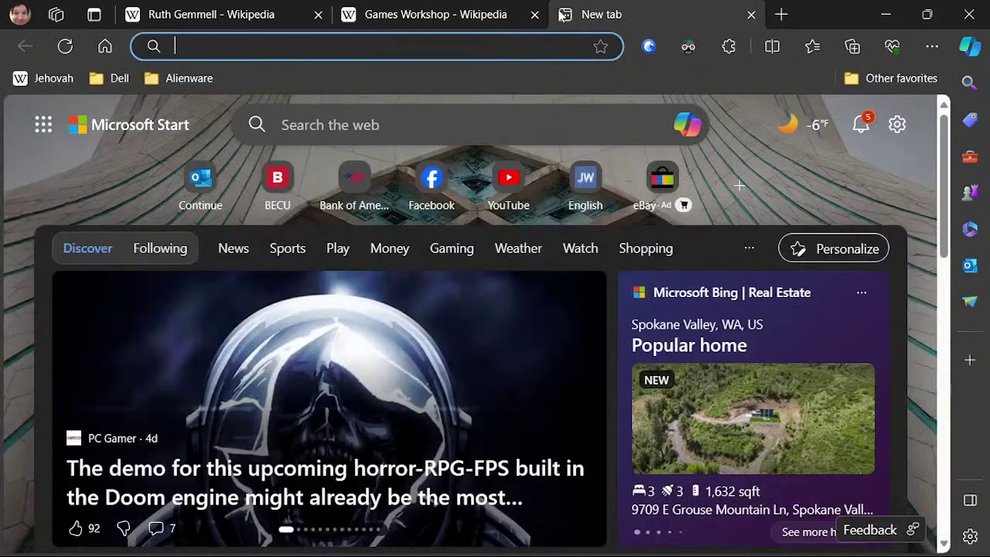
{"action": "type", "text": "google.com"}
{"action": "key", "text": "Return"}
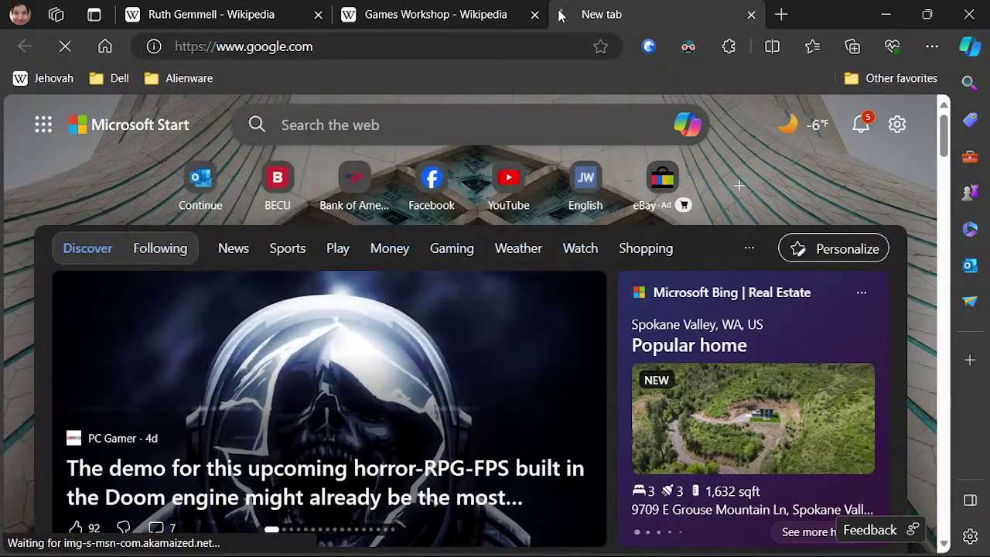
{"action": "type", "text": "warhammer rpg"}
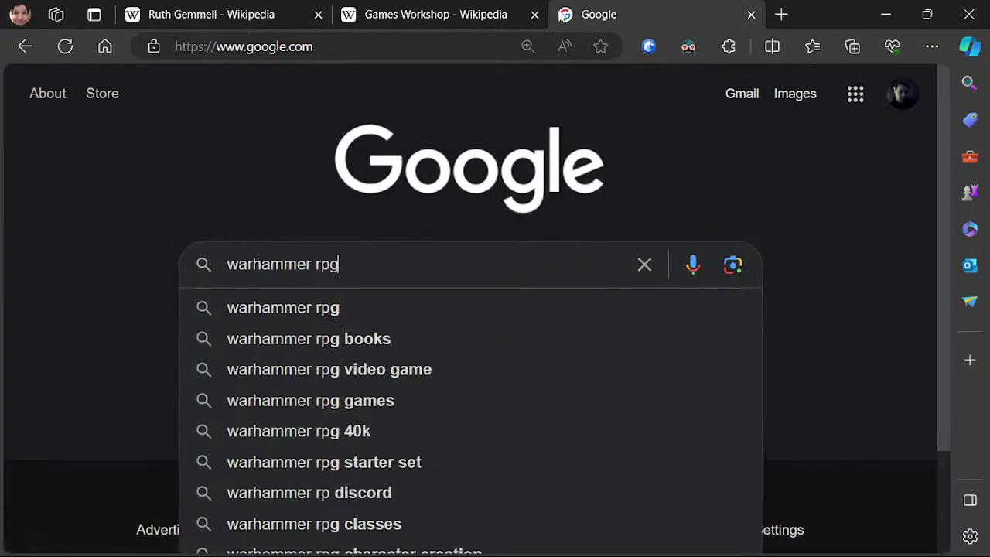
{"action": "key", "text": "Return"}
- Open the Amazon Warhammer Fantasy Roleplay 4e Core listing, select its title, and return to Word
{"action": "scroll", "coordinate": [288, 263], "scroll_direction": "down", "scroll_amount": 2}
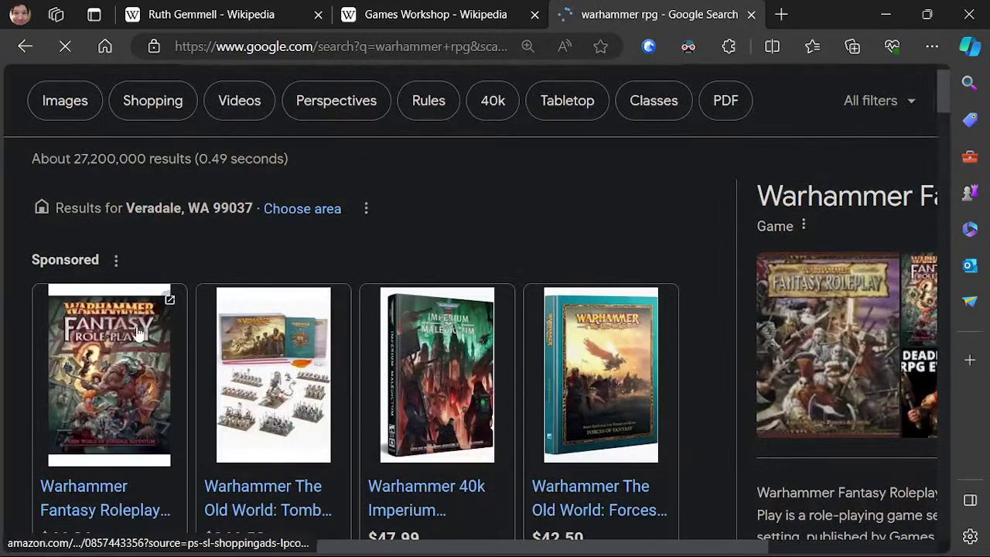
{"action": "left_click", "coordinate": [116, 379]}
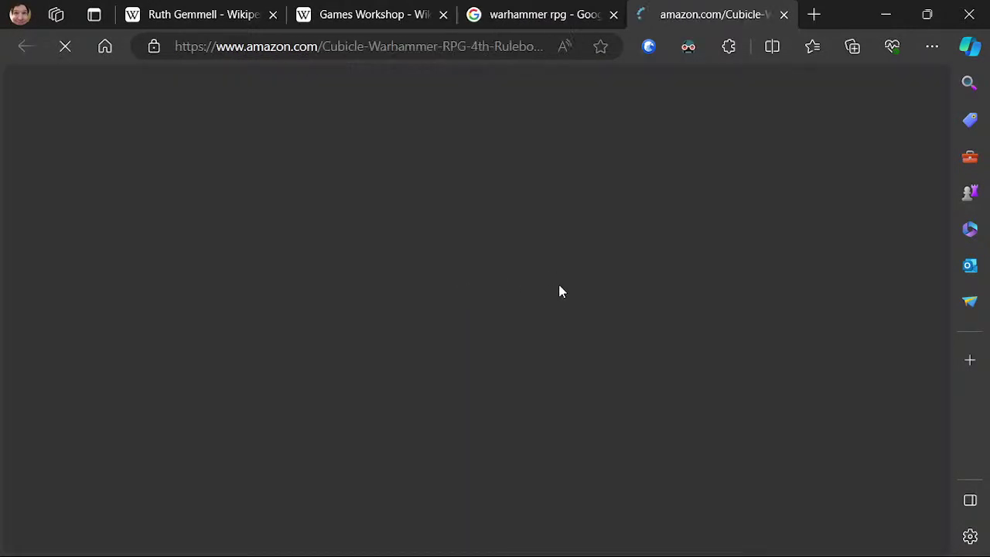
{"action": "scroll", "coordinate": [511, 304], "scroll_direction": "down", "scroll_amount": 1}
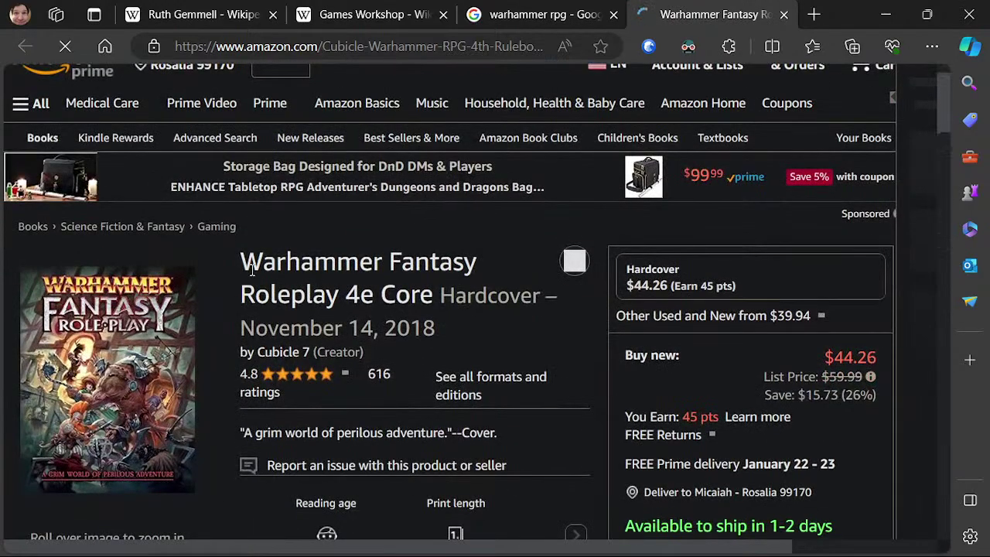
{"action": "left_click_drag", "start_coordinate": [240, 263], "coordinate": [415, 294]}
{"action": "left_click", "coordinate": [546, 333]}
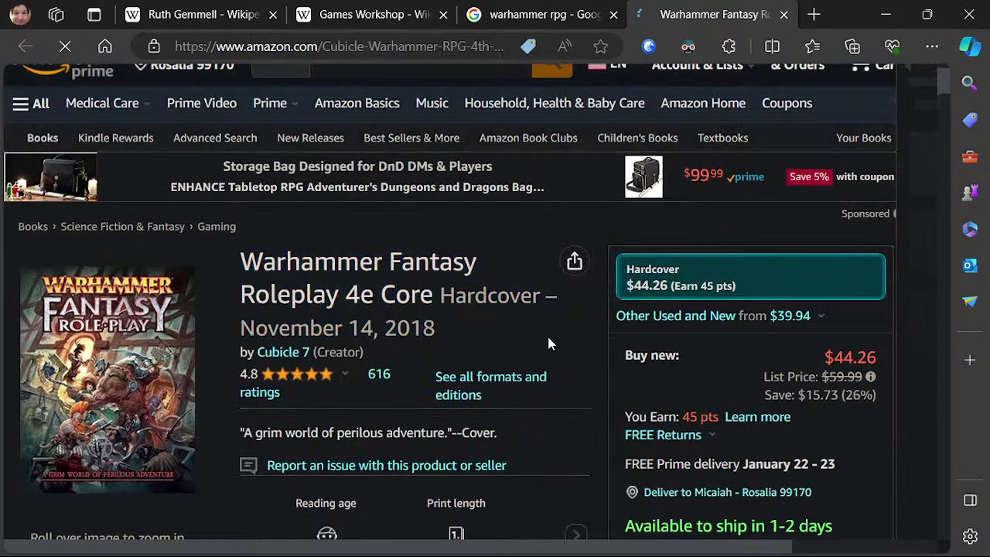
{"action": "key", "text": "alt+Tab"}
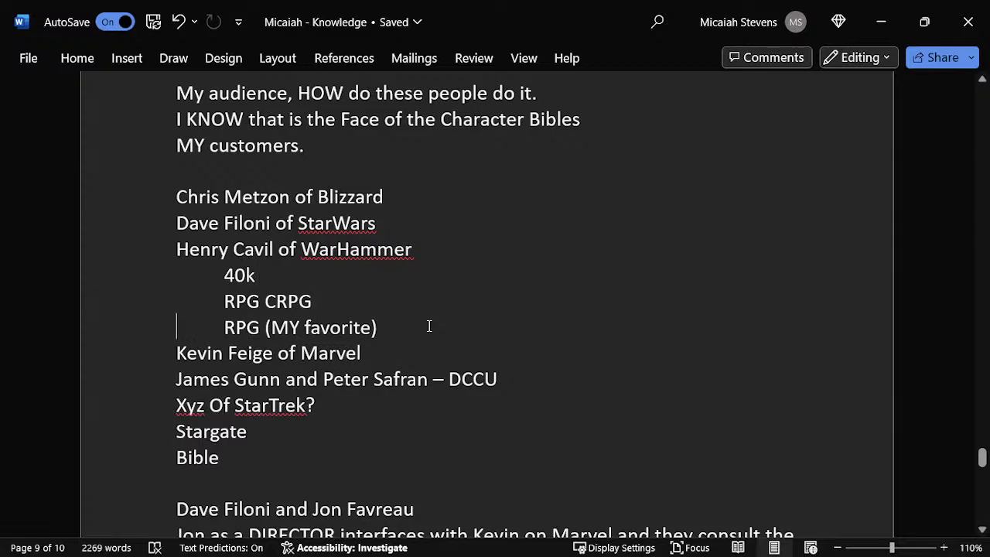
- Make the favourite entry read 'Warhammer Fantasy Roleplaying RPG (MY favorite)'
{"action": "type", "text": "Warhammer "}
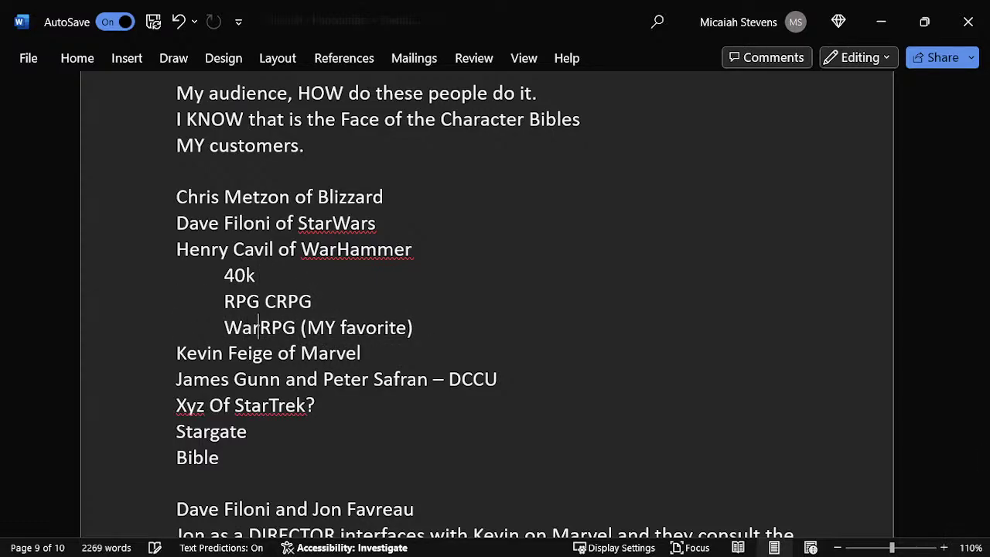
{"action": "type", "text": "Fan"}
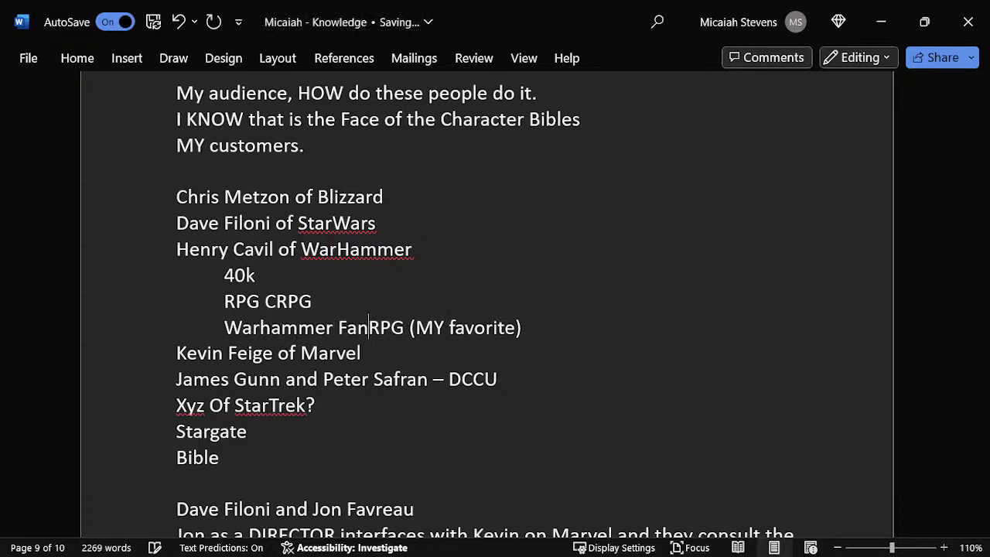
{"action": "type", "text": "tasy Roleplaye"}
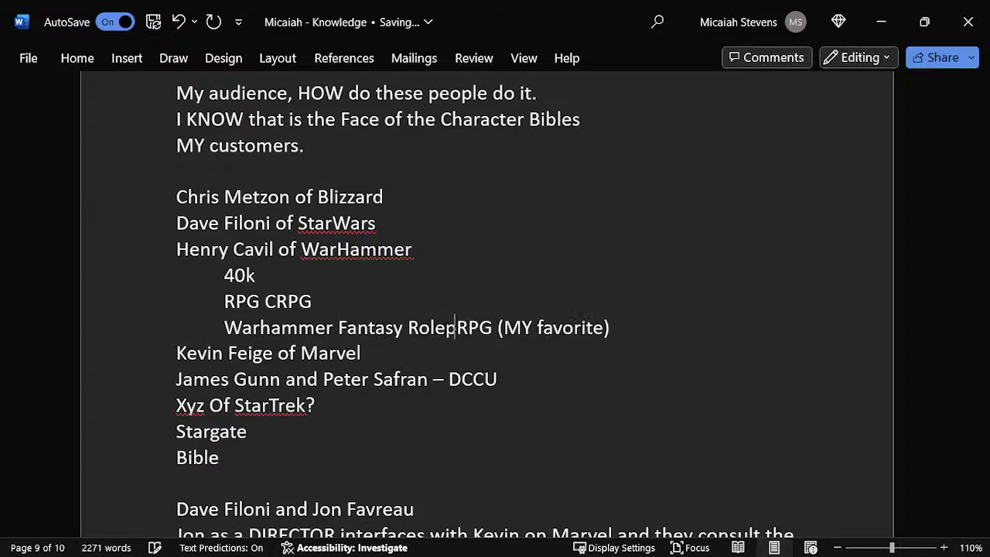
{"action": "type", "text": "ring"}
{"action": "key", "text": "BackSpace"}
{"action": "key", "text": "BackSpace"}
{"action": "key", "text": "BackSpace"}
{"action": "key", "text": "BackSpace"}
{"action": "key", "text": "BackSpace"}
{"action": "key", "text": "BackSpace"}
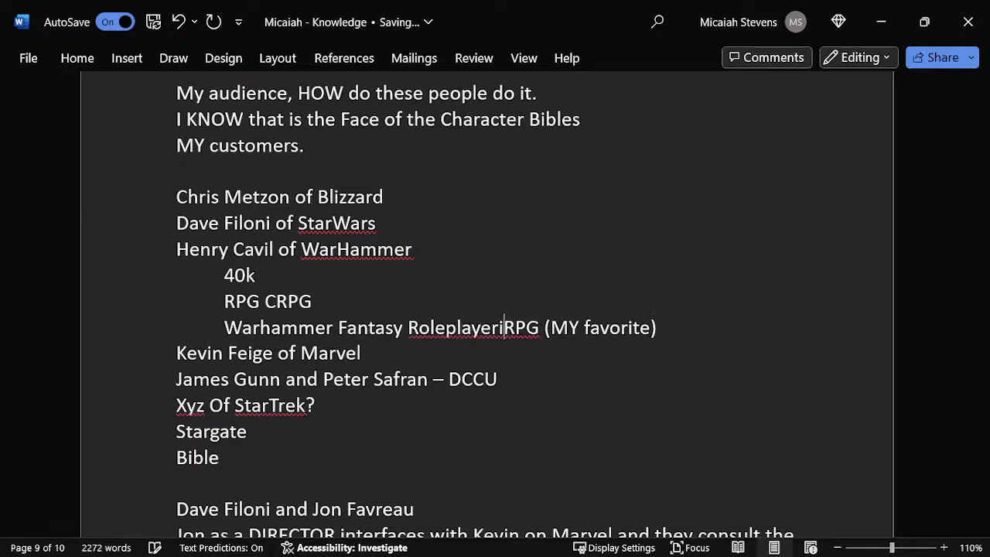
{"action": "type", "text": "in"}
{"action": "key", "text": "BackSpace"}
{"action": "type", "text": "g"}
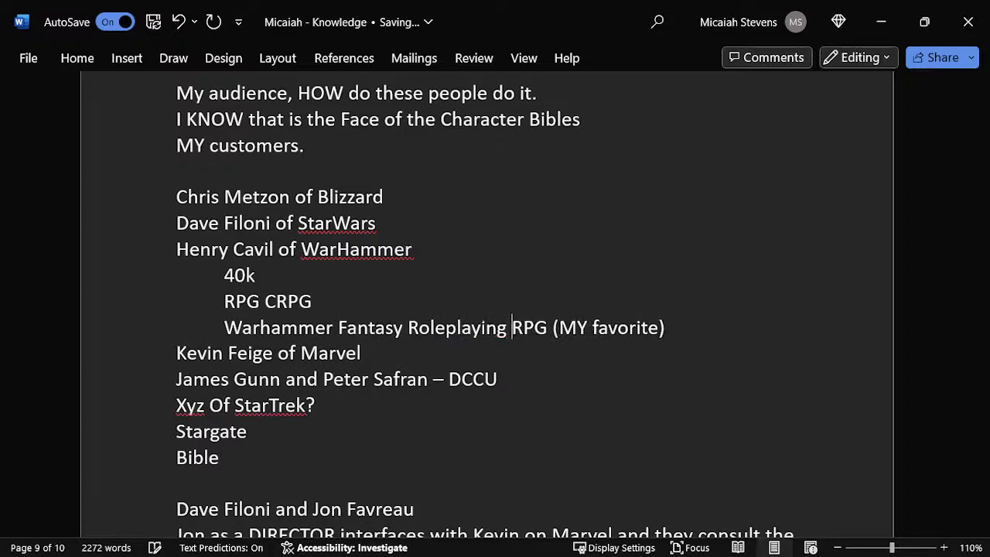
- Prefix the RPG CRPG line with 'Warhammer'
{"action": "left_click", "coordinate": [224, 301]}
{"action": "type", "text": "Warhammer"}
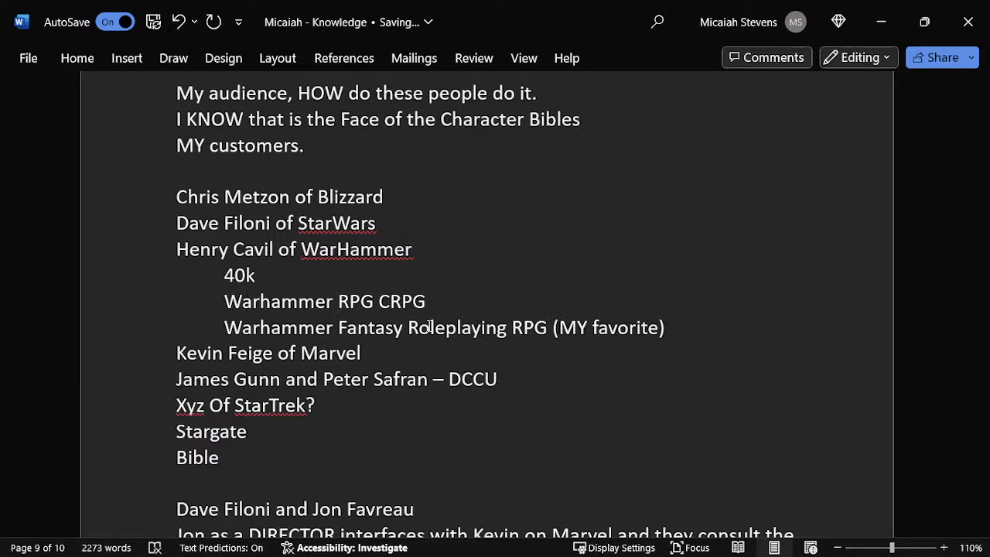
{"action": "key", "text": "alt+Tab"}
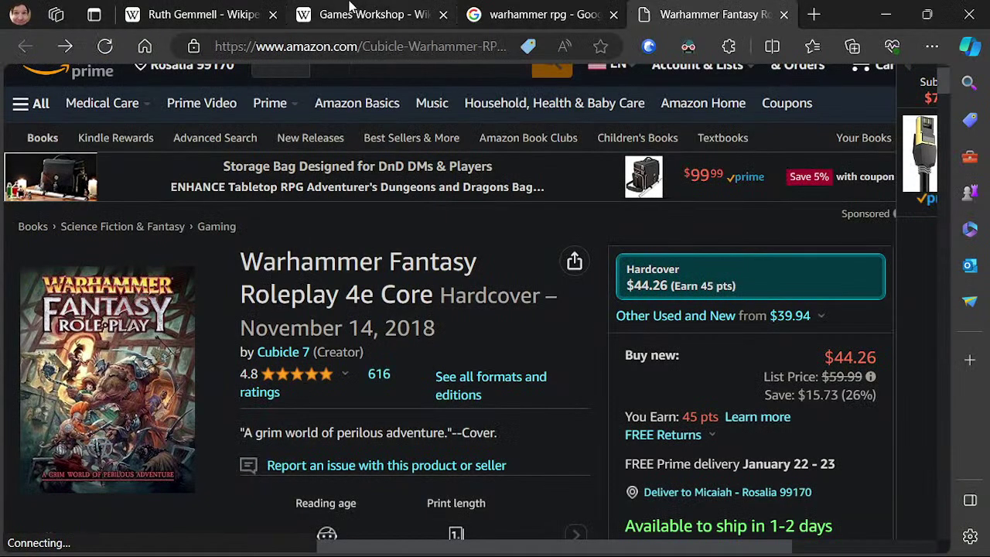
- Check Warhammer Fantasy Battles on the Games Workshop page, then go back to the Knowledge document
{"action": "left_click", "coordinate": [533, 14]}
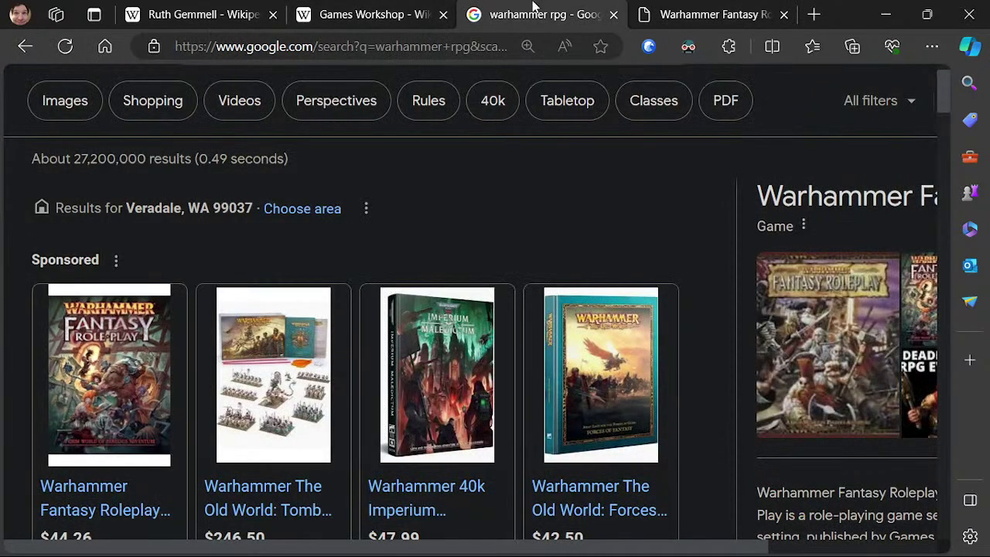
{"action": "left_click", "coordinate": [415, 8]}
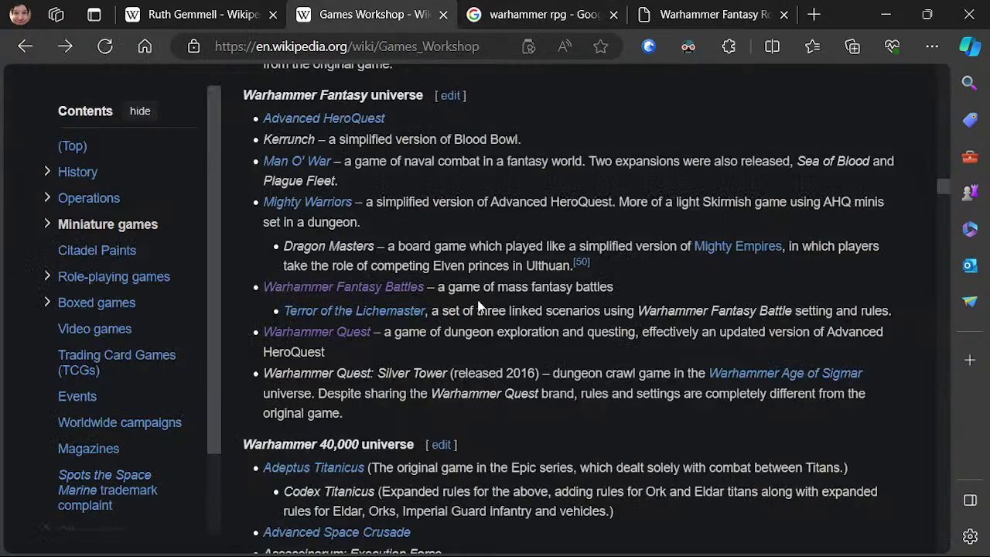
{"action": "mouse_move", "coordinate": [415, 299]}
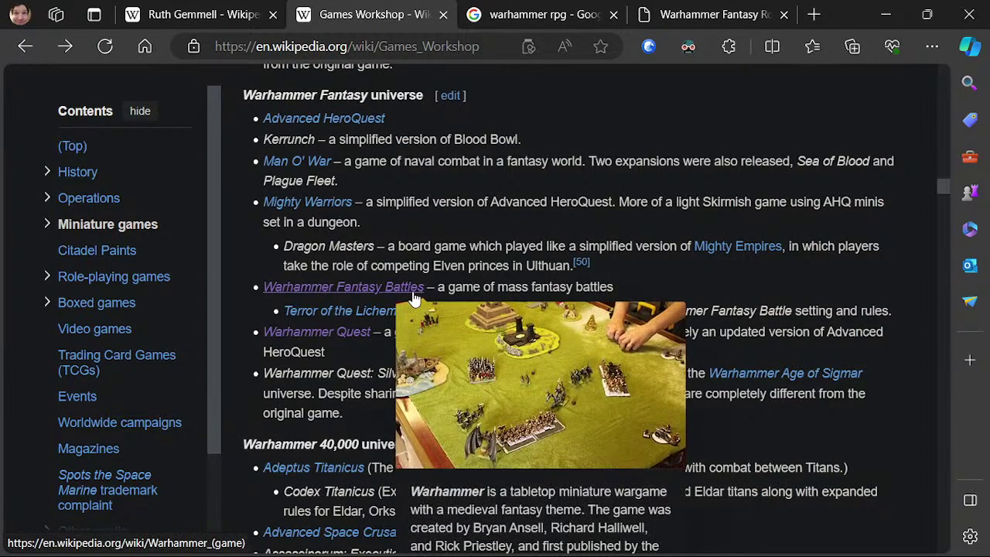
{"action": "key", "text": "ctrl+Tab"}
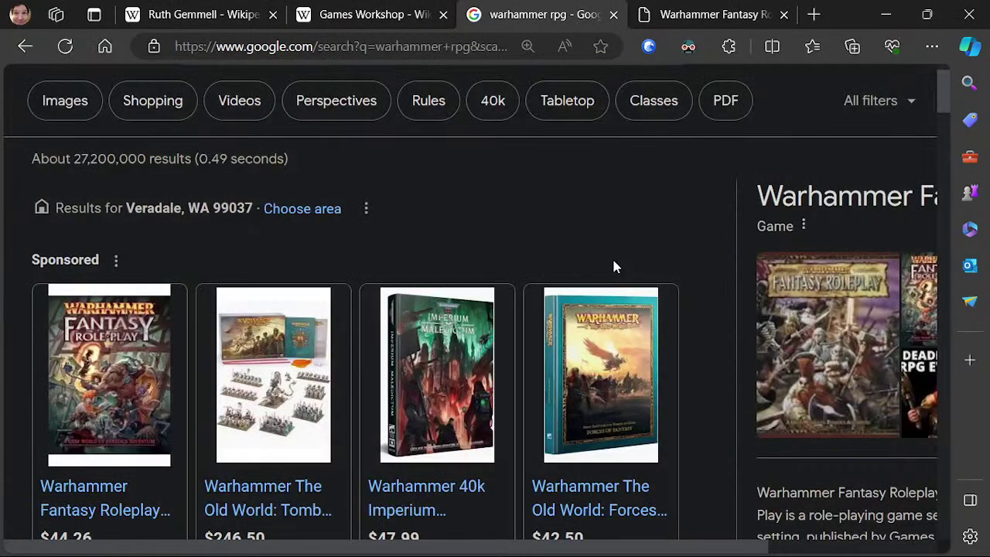
{"action": "key", "text": "alt+Tab"}
{"action": "key", "text": "alt+Tab"}
{"action": "key", "text": "alt+Tab"}
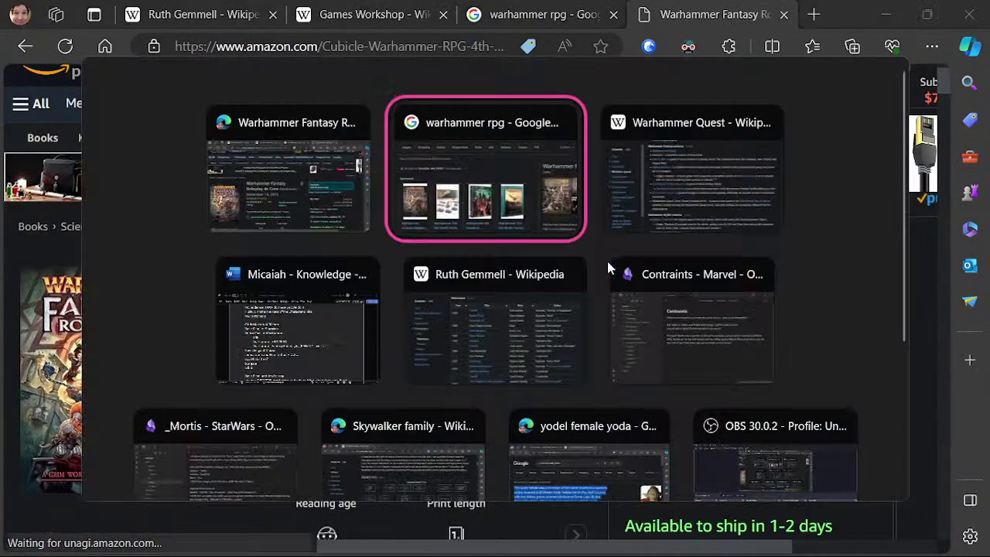
{"action": "key", "text": "alt+Tab"}
{"action": "key", "text": "alt+Tab"}
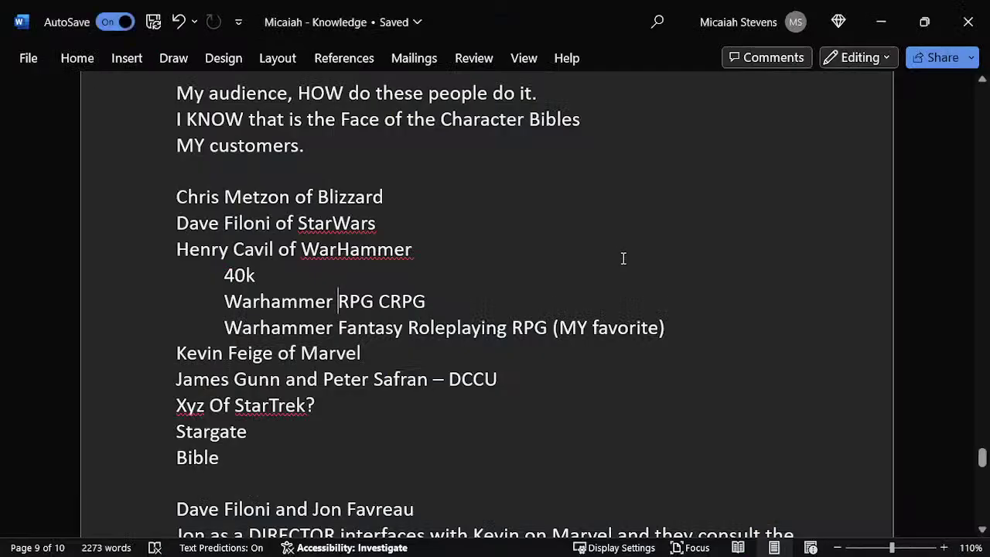
- Change the sub-items to 'Warhammer Fantasy Battles RPG CRPG' and 'Warhammer 40k (Science Fiction)', adding a blank line
{"action": "type", "text": "Fantasy Battles"}
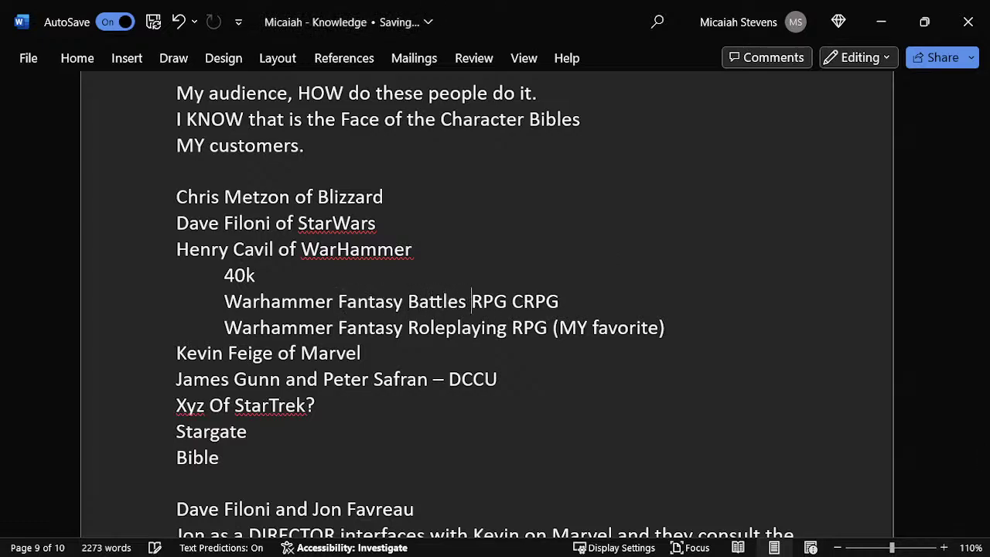
{"action": "left_click", "coordinate": [260, 275]}
{"action": "type", "text": "Warhammer"}
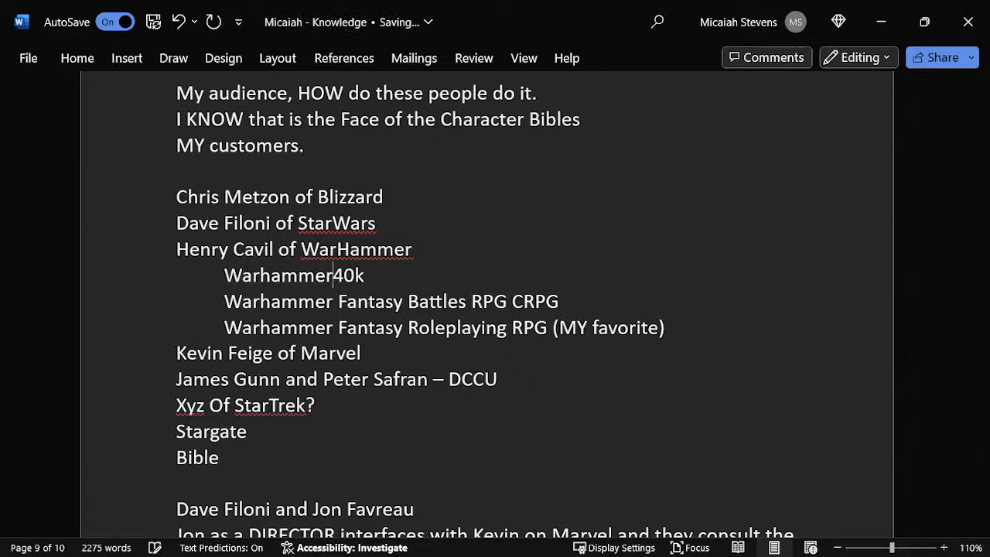
{"action": "key", "text": "End"}
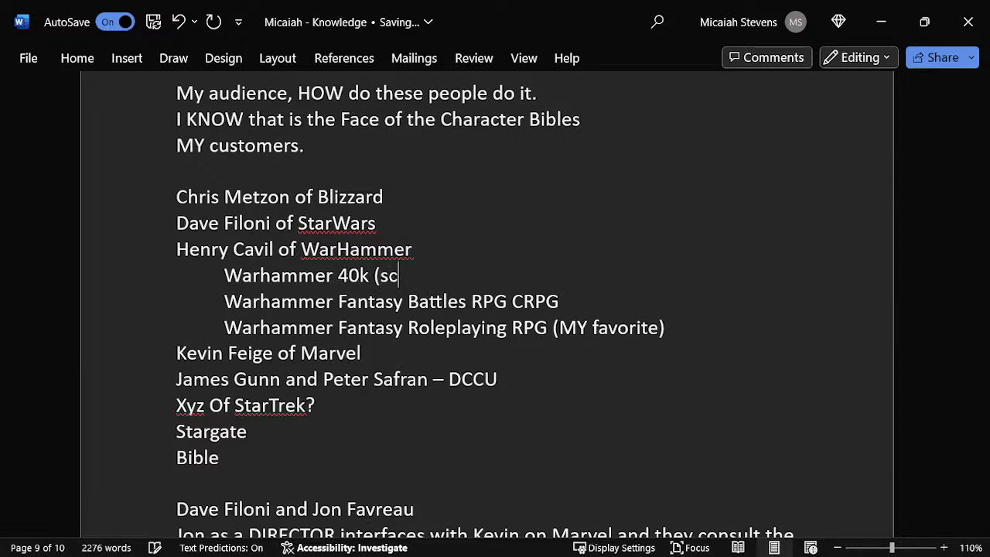
{"action": "type", "text": "(Science"}
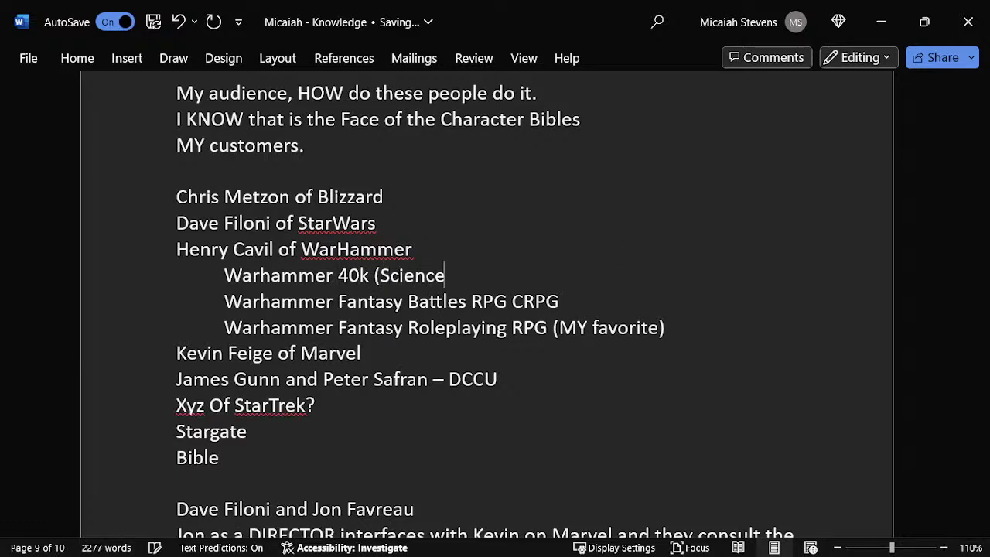
{"action": "type", "text": " Finction"}
{"action": "type", "text": "ion)"}
{"action": "key", "text": "Return"}
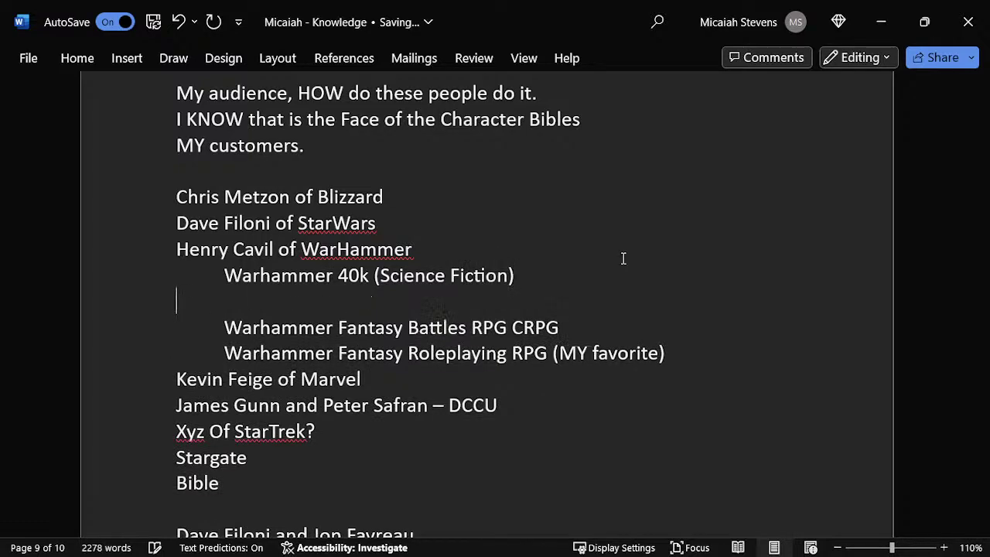
{"action": "key", "text": "alt+Tab"}
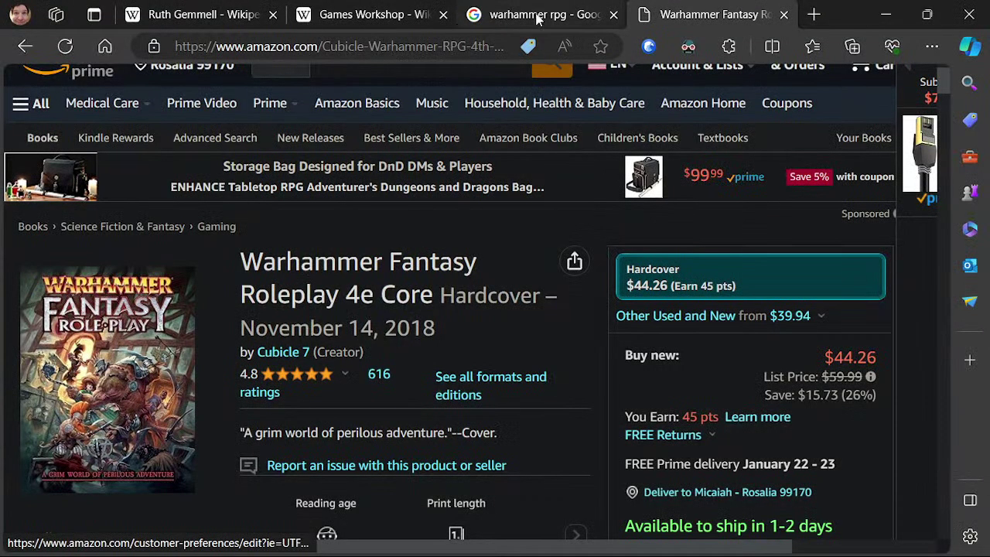
- Replace the Google query with 'warhammer 40k god emperor' and run the search
{"action": "left_click", "coordinate": [537, 16]}
{"action": "scroll", "coordinate": [342, 121], "scroll_direction": "up", "scroll_amount": 1}
{"action": "left_click", "coordinate": [370, 108]}
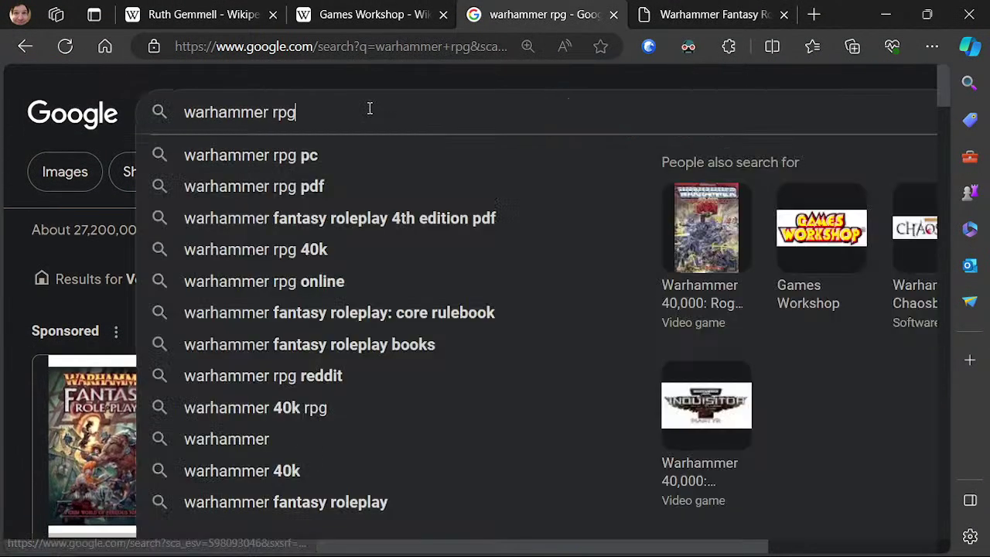
{"action": "key", "text": "ctrl+a"}
{"action": "type", "text": "warham"}
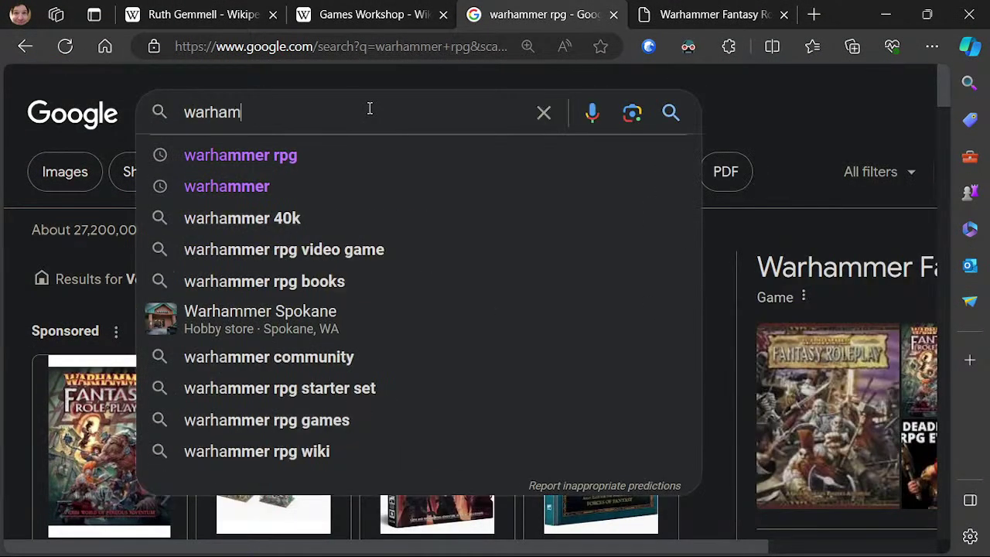
{"action": "key", "text": "BackSpace"}
{"action": "key", "text": "BackSpace"}
{"action": "key", "text": "BackSpace"}
{"action": "type", "text": "amm"}
{"action": "key", "text": "BackSpace"}
{"action": "key", "text": "BackSpace"}
{"action": "key", "text": "BackSpace"}
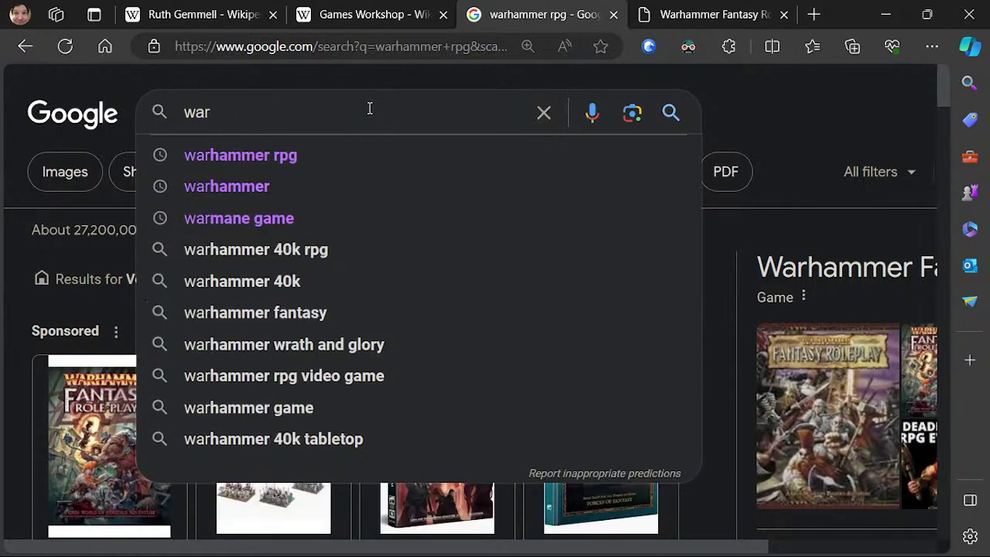
{"action": "key", "text": "BackSpace"}
{"action": "type", "text": "hammr"}
{"action": "key", "text": "ctrl+a"}
{"action": "type", "text": "wa"}
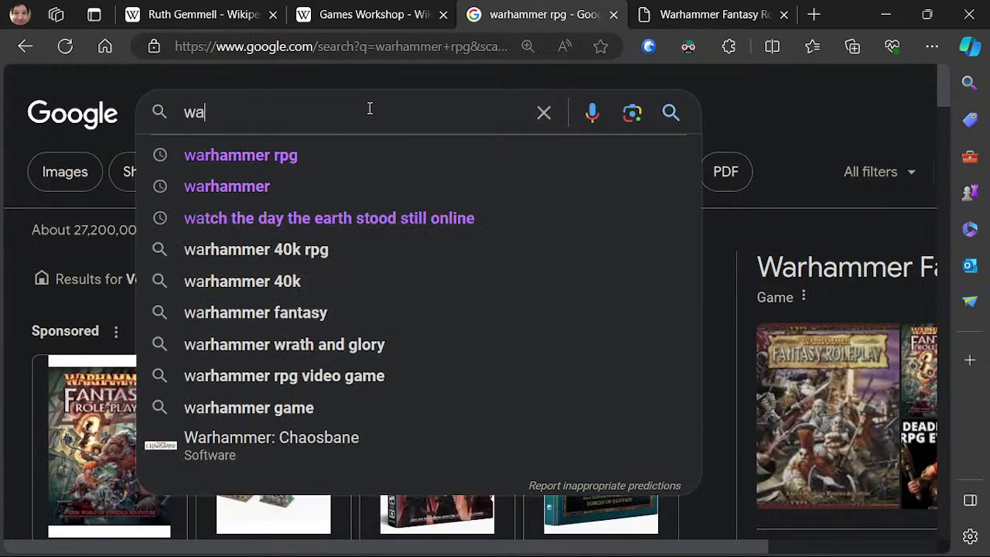
{"action": "type", "text": "rhammer 40k gode"}
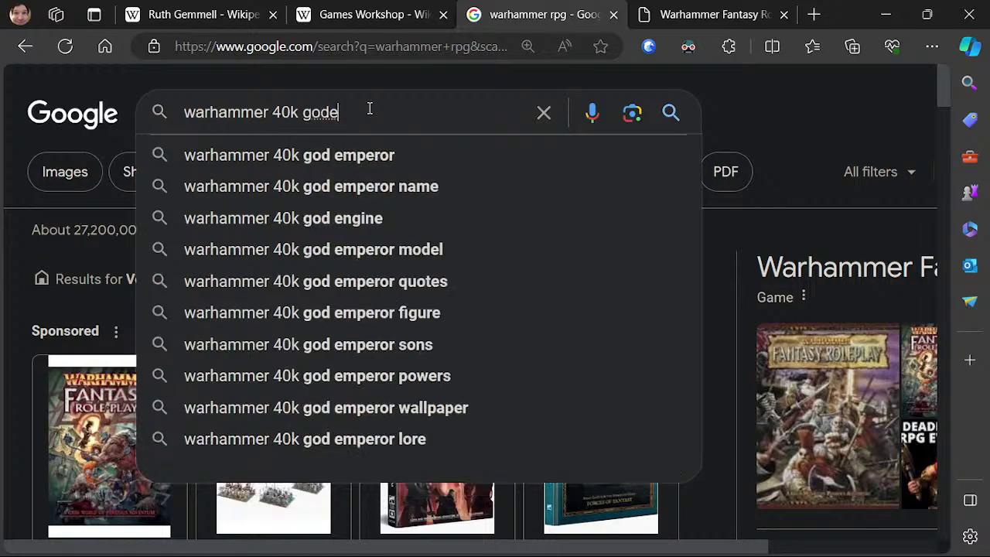
{"action": "key", "text": "BackSpace"}
{"action": "type", "text": "emperor"}
{"action": "key", "text": "Return"}
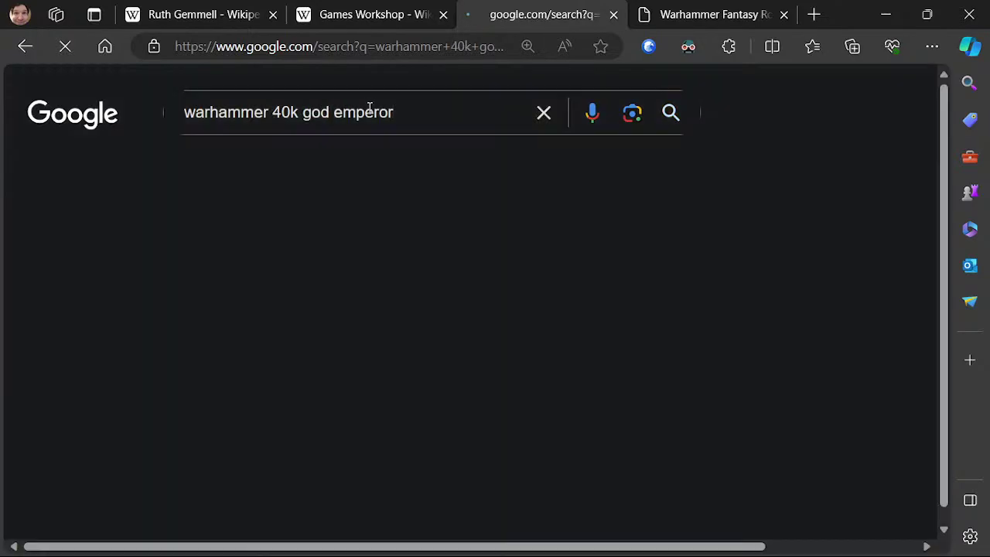
- Open the Emperor of Mankind page on the Warhammer 40k Fandom wiki, then return to Amazon
{"action": "scroll", "coordinate": [439, 299], "scroll_direction": "down", "scroll_amount": 3}
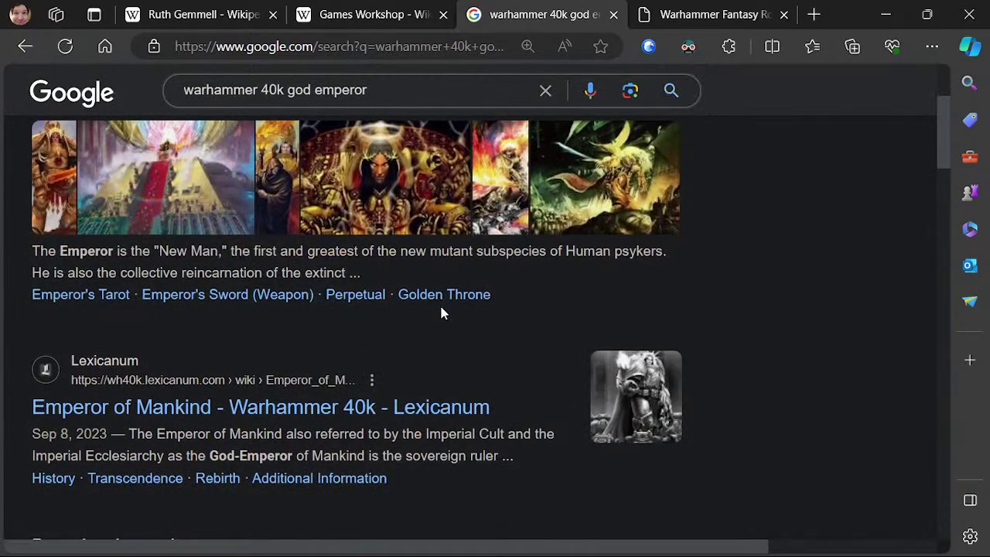
{"action": "scroll", "coordinate": [418, 300], "scroll_direction": "up", "scroll_amount": 1}
{"action": "scroll", "coordinate": [364, 259], "scroll_direction": "up", "scroll_amount": 1}
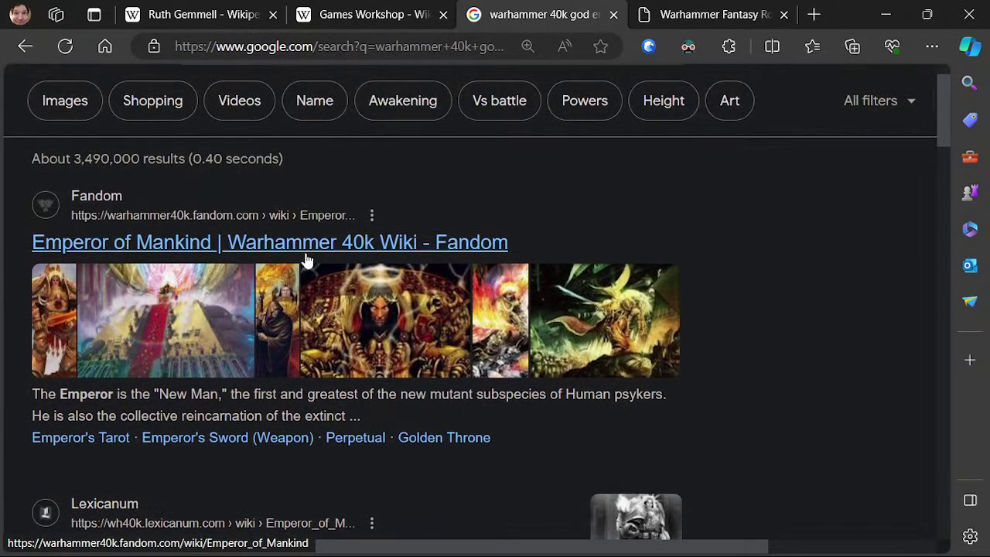
{"action": "left_click", "coordinate": [307, 259]}
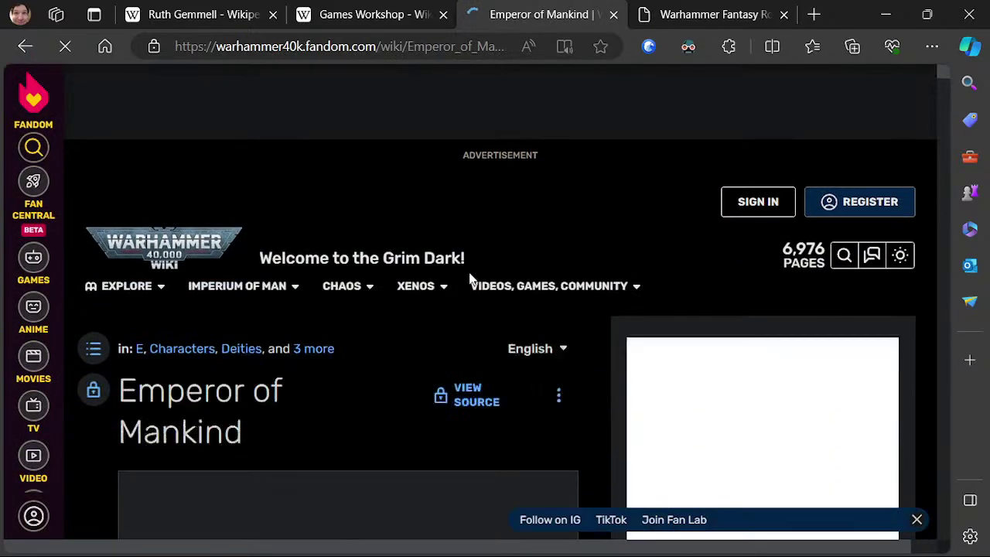
{"action": "scroll", "coordinate": [470, 280], "scroll_direction": "down", "scroll_amount": 7}
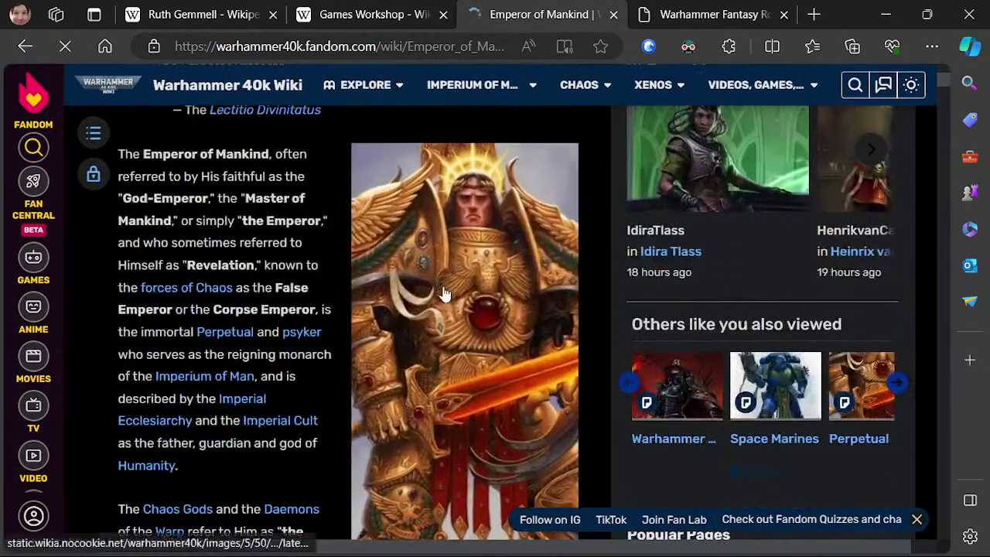
{"action": "scroll", "coordinate": [324, 217], "scroll_direction": "up", "scroll_amount": 1}
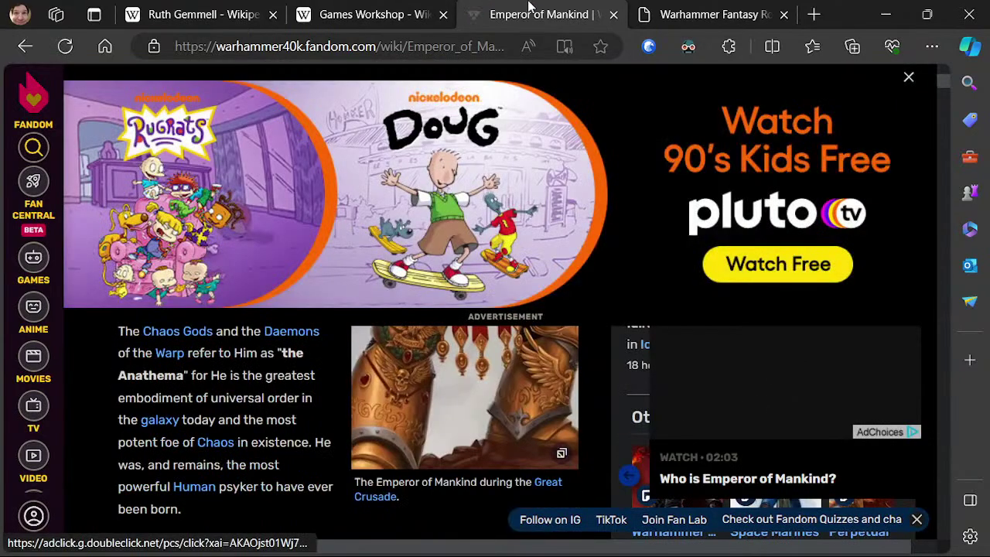
{"action": "left_click", "coordinate": [751, 8]}
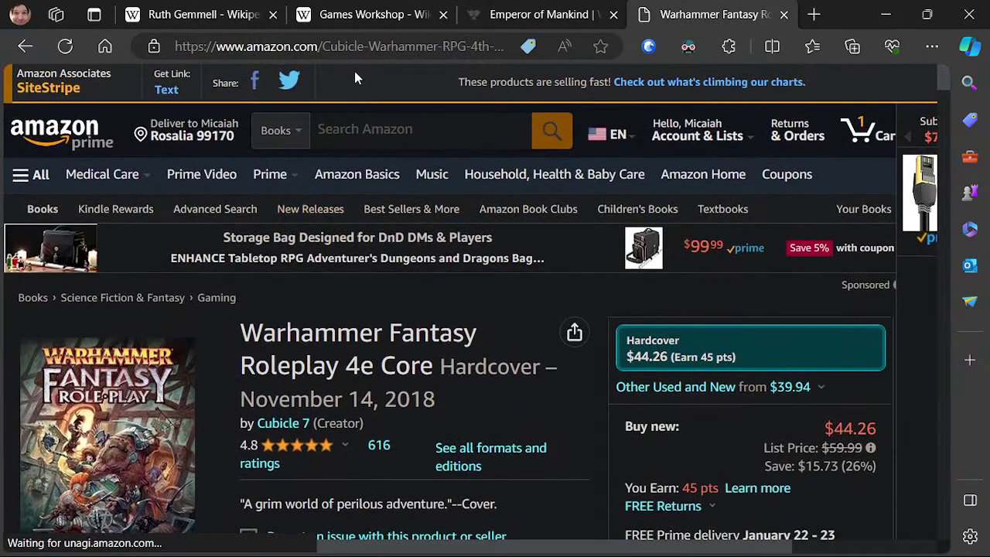
- Go to Google and search for 'god emperor dune'
{"action": "left_click", "coordinate": [364, 47]}
{"action": "type", "text": "goo"}
{"action": "key", "text": "Return"}
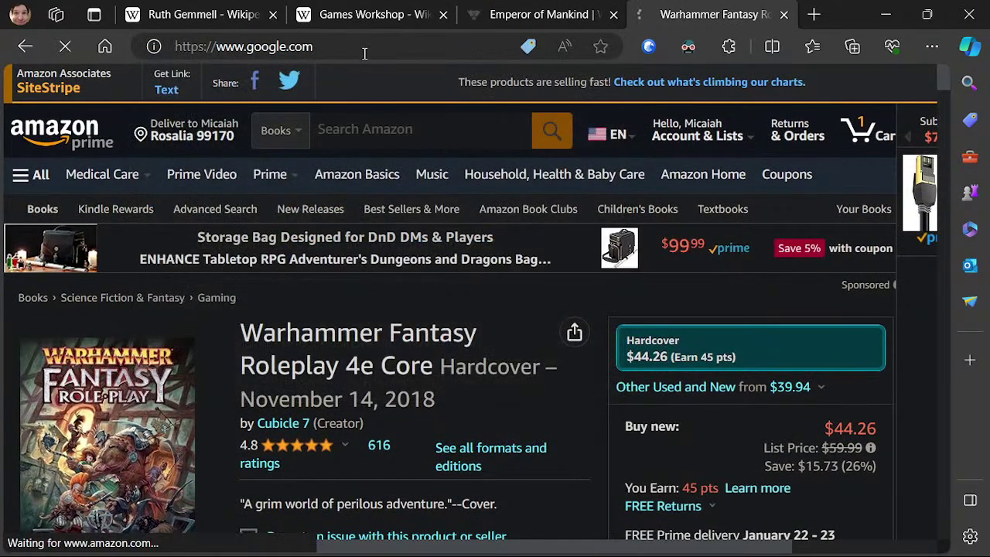
{"action": "type", "text": "god emp"}
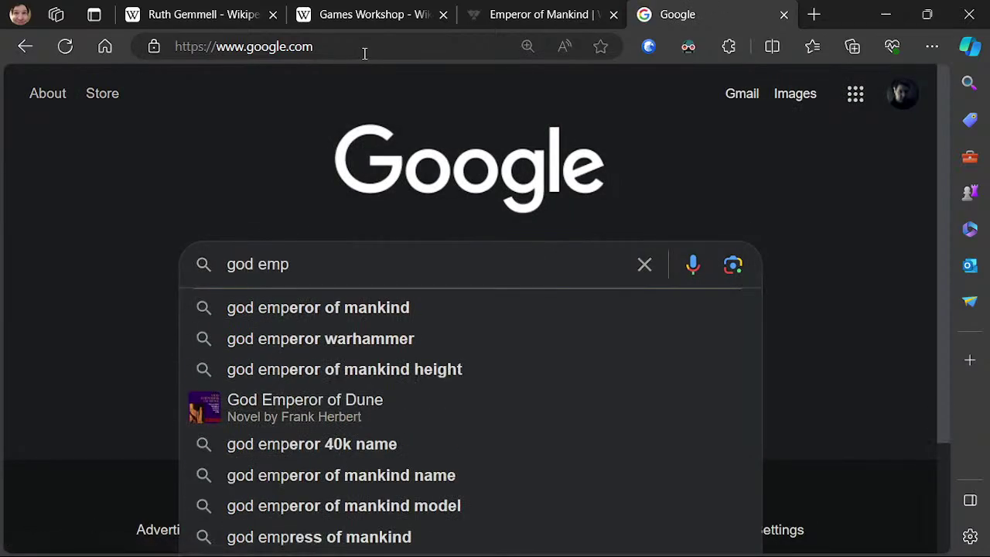
{"action": "key", "text": "Down"}
{"action": "key", "text": "BackSpace"}
{"action": "key", "text": "BackSpace"}
{"action": "key", "text": "BackSpace"}
{"action": "key", "text": "BackSpace"}
{"action": "key", "text": "BackSpace"}
{"action": "key", "text": "BackSpace"}
{"action": "key", "text": "BackSpace"}
{"action": "key", "text": "BackSpace"}
{"action": "key", "text": "BackSpace"}
{"action": "key", "text": "BackSpace"}
{"action": "type", "text": "dun"}
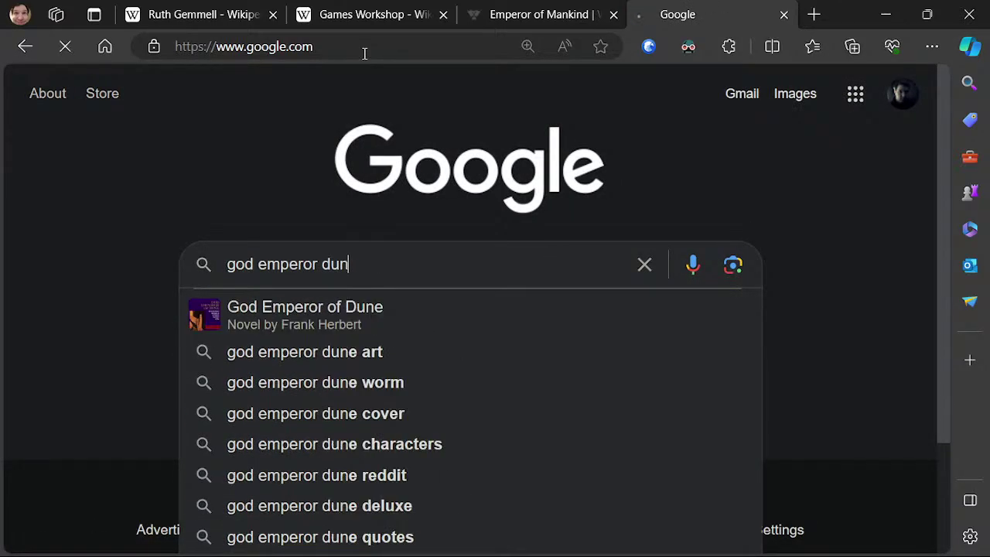
{"action": "key", "text": "Return"}
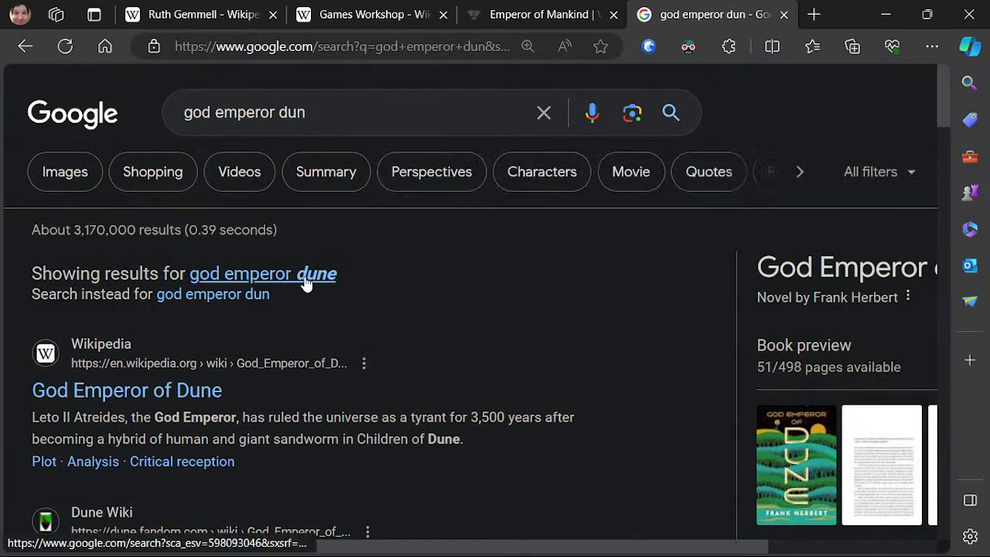
{"action": "left_click", "coordinate": [308, 279]}
- Open the God Emperor of Dune Wikipedia article and read through it
{"action": "left_click", "coordinate": [190, 315]}
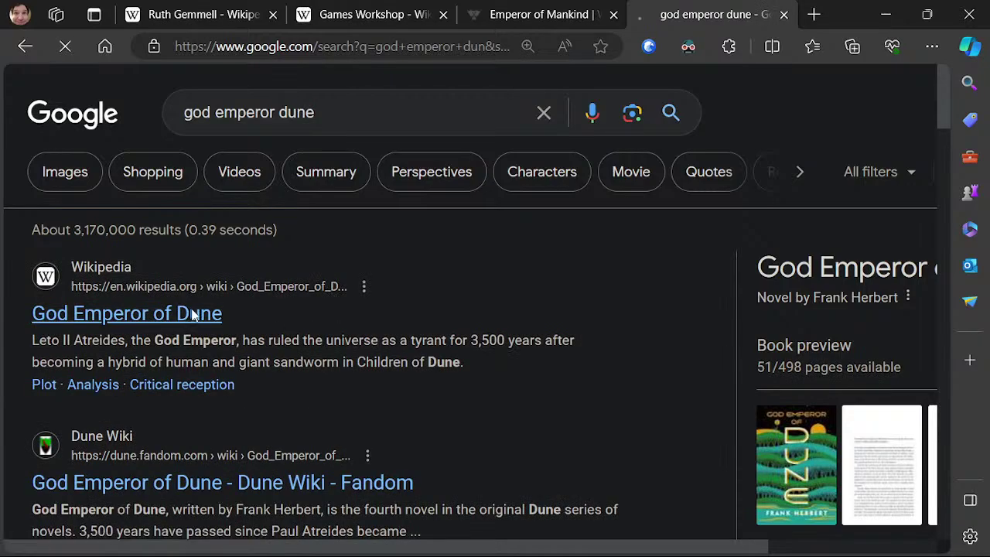
{"action": "scroll", "coordinate": [402, 306], "scroll_direction": "down", "scroll_amount": 1}
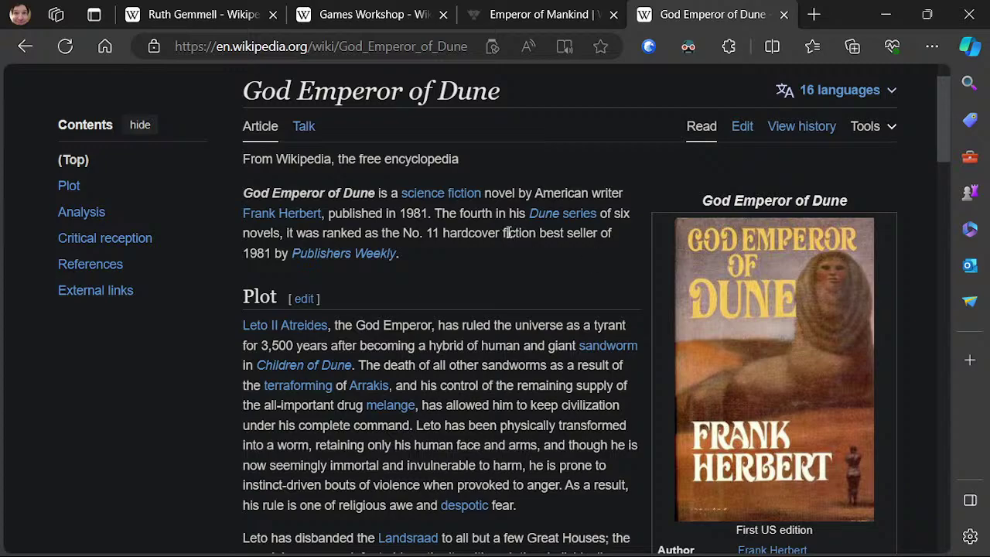
{"action": "scroll", "coordinate": [509, 232], "scroll_direction": "up", "scroll_amount": 1}
{"action": "scroll", "coordinate": [502, 306], "scroll_direction": "down", "scroll_amount": 2}
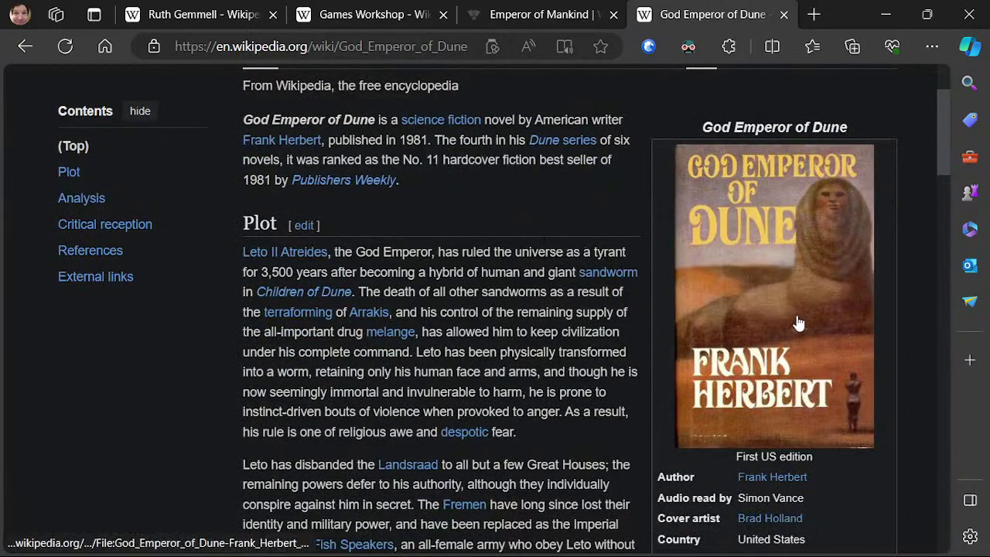
{"action": "scroll", "coordinate": [796, 317], "scroll_direction": "down", "scroll_amount": 2}
{"action": "scroll", "coordinate": [761, 273], "scroll_direction": "down", "scroll_amount": 1}
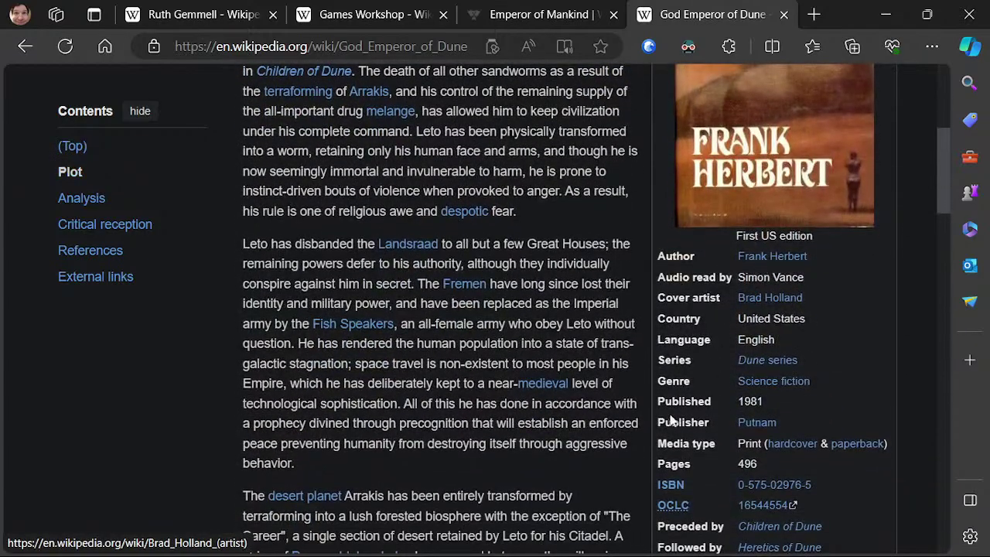
{"action": "left_click_drag", "start_coordinate": [657, 401], "coordinate": [729, 396]}
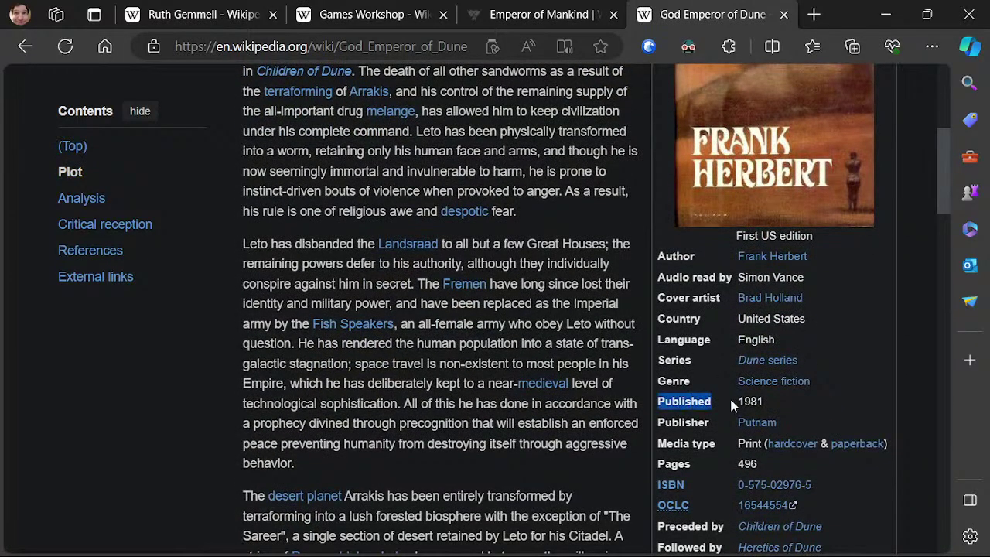
{"action": "left_click", "coordinate": [730, 395]}
{"action": "scroll", "coordinate": [782, 402], "scroll_direction": "down", "scroll_amount": 2}
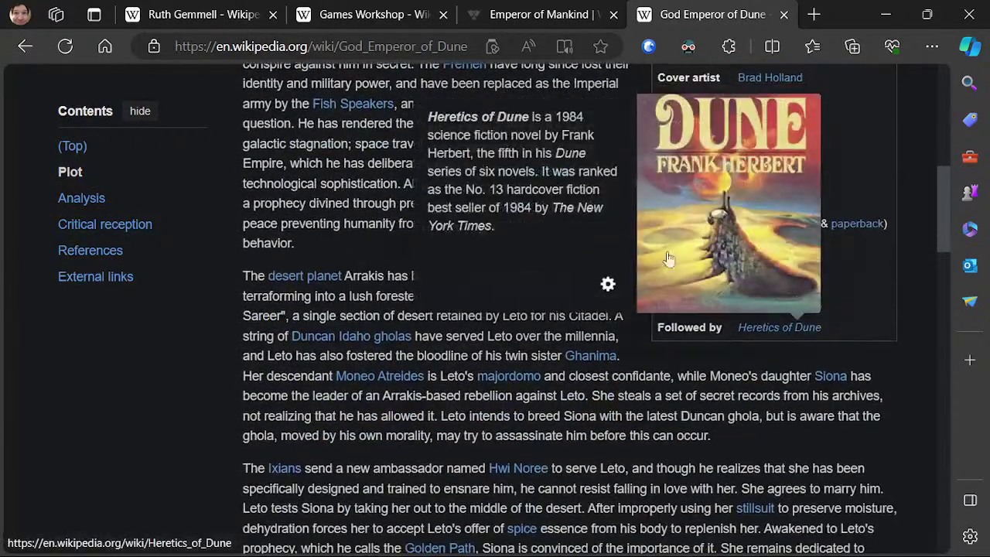
{"action": "scroll", "coordinate": [607, 327], "scroll_direction": "up", "scroll_amount": 6}
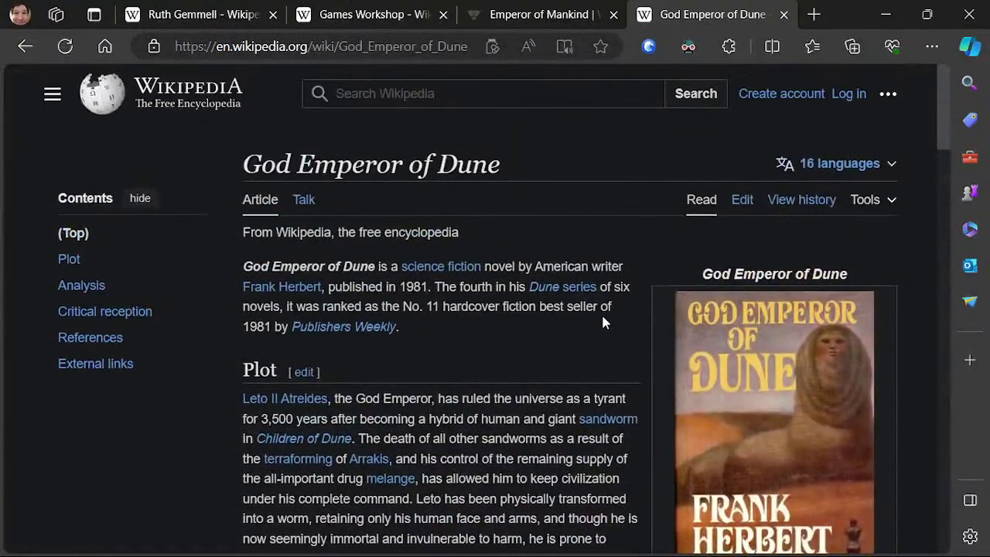
- Switch back to the Knowledge document in Word
{"action": "key", "text": "alt+Tab"}
{"action": "key", "text": "alt+Tab"}
{"action": "key", "text": "alt+Tab"}
{"action": "key", "text": "alt+Tab"}
{"action": "key", "text": "alt+Tab"}
{"action": "key", "text": "alt+Tab"}
{"action": "key", "text": "alt+Tab"}
{"action": "key", "text": "alt+Tab"}
{"action": "key", "text": "alt+Tab"}
{"action": "key", "text": "alt+Tab"}
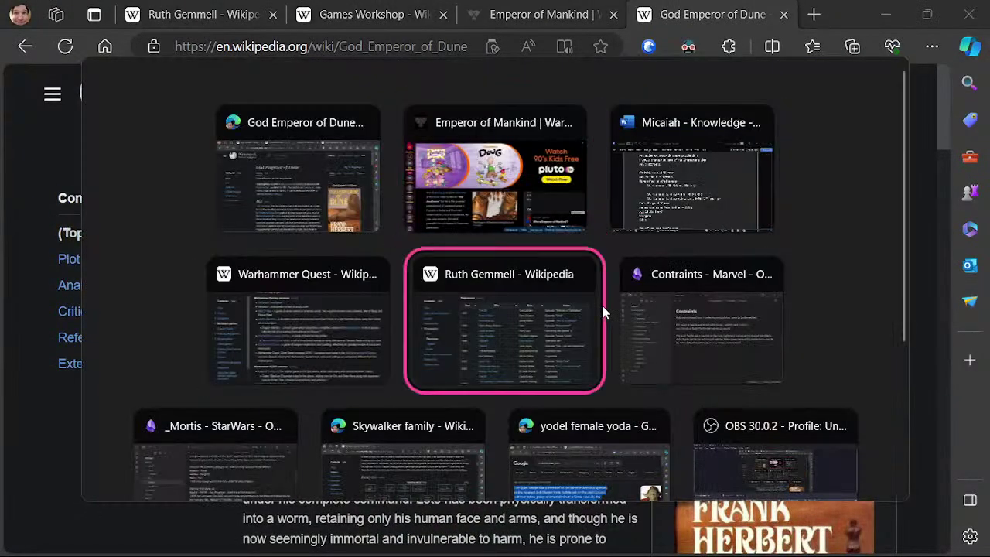
{"action": "key", "text": "alt+Tab"}
{"action": "key", "text": "alt+Tab"}
{"action": "key", "text": "alt+Tab"}
{"action": "key", "text": "alt+Tab"}
{"action": "key", "text": "alt+Tab"}
{"action": "key", "text": "alt+Tab"}
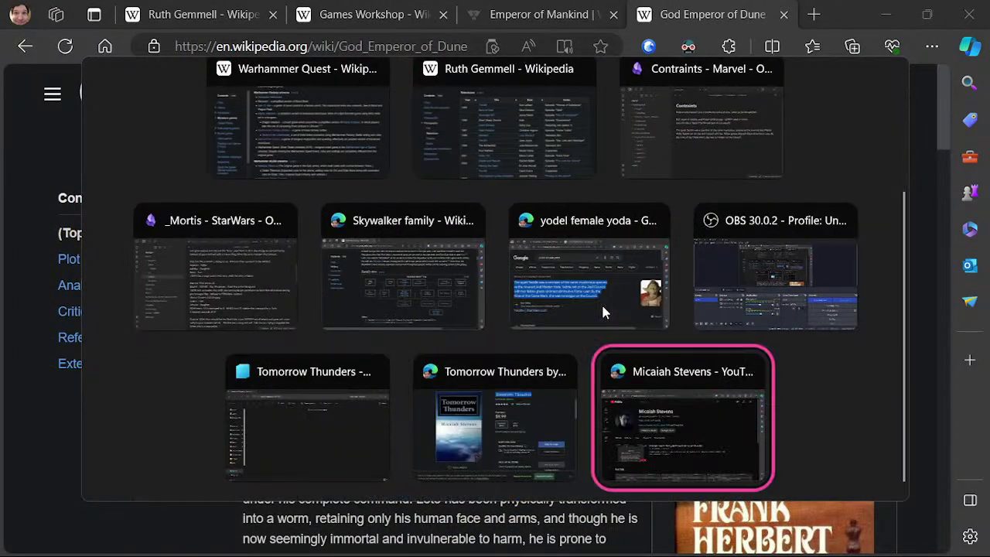
{"action": "key", "text": "alt+Tab"}
{"action": "key", "text": "alt+Tab"}
{"action": "key", "text": "alt+Tab"}
{"action": "key", "text": "alt+Tab"}
{"action": "key", "text": "alt+Tab"}
{"action": "key", "text": "alt+Tab"}
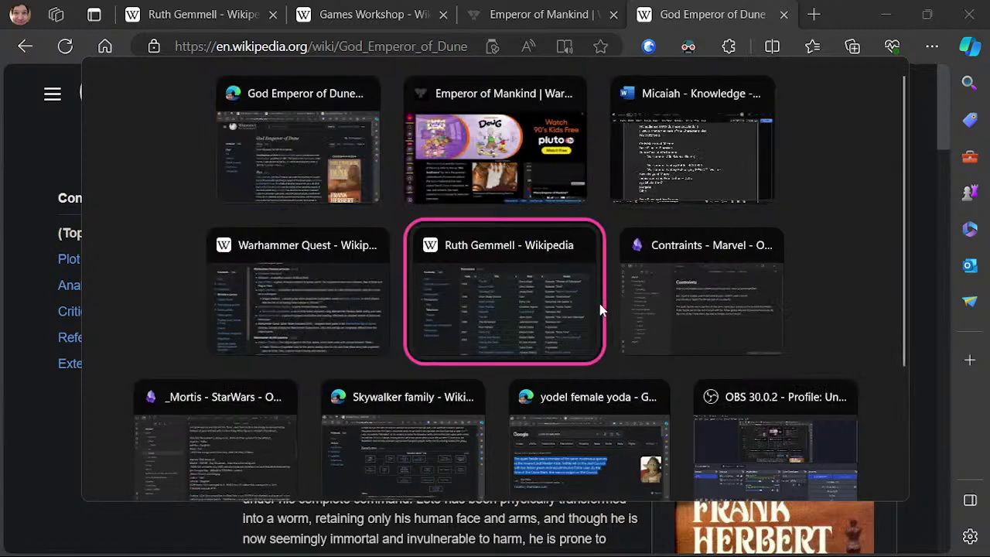
{"action": "key", "text": "alt+Tab"}
{"action": "key", "text": "alt+Tab"}
{"action": "key", "text": "alt+Tab"}
{"action": "key", "text": "alt+Tab"}
{"action": "key", "text": "alt+Tab"}
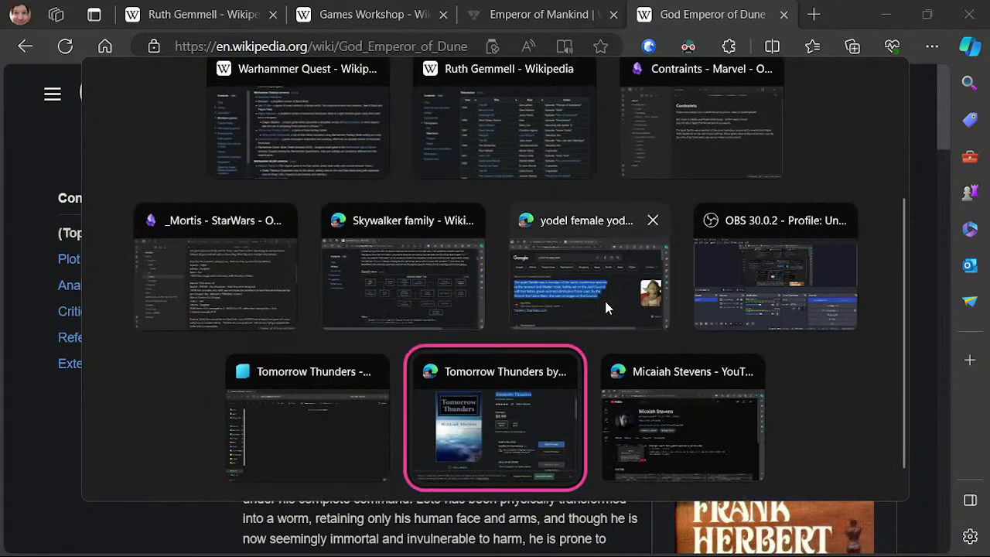
{"action": "key", "text": "alt+Tab"}
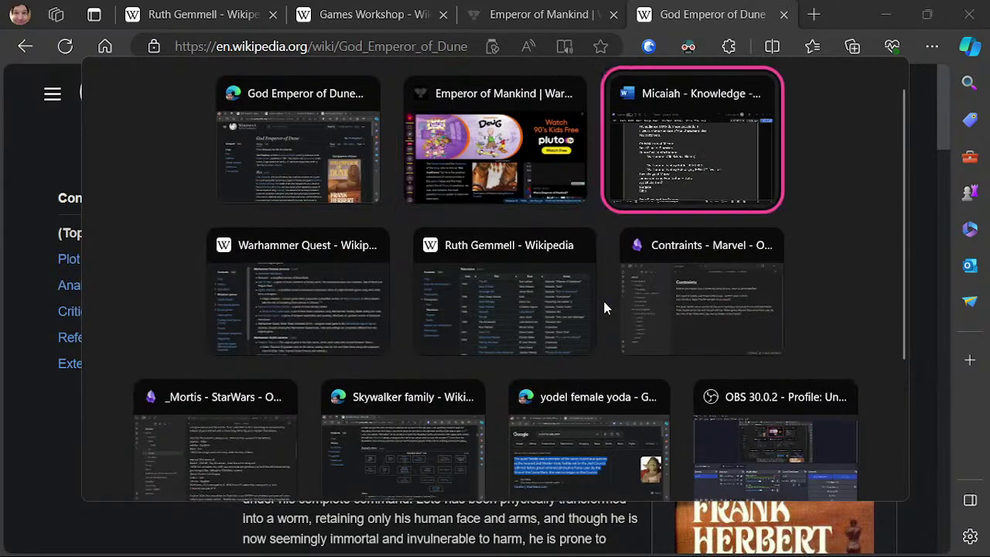
{"action": "scroll", "coordinate": [522, 319], "scroll_direction": "down", "scroll_amount": 1}
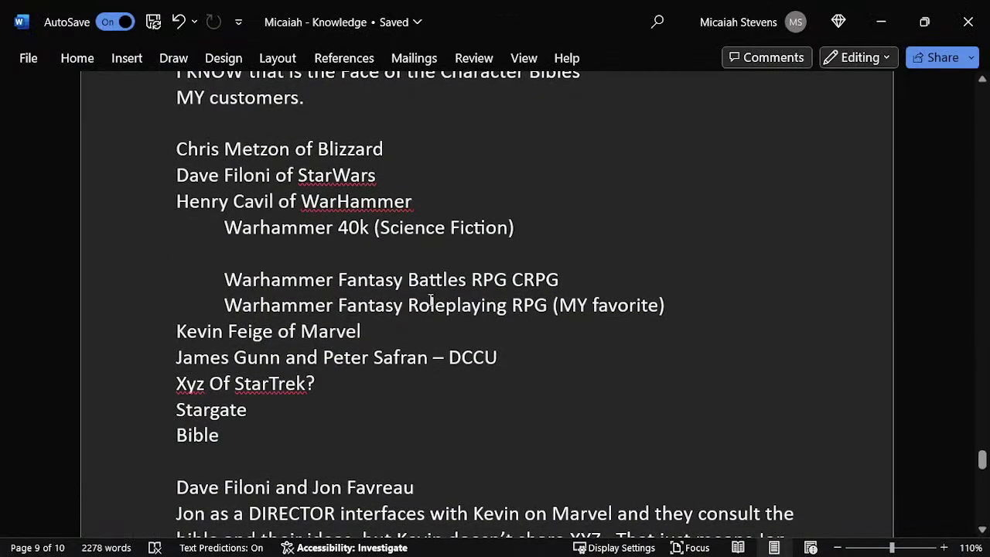
- Remove the blank line under Warhammer 40k and add Dune on a new line below Bible
{"action": "key", "text": "BackSpace"}
{"action": "key", "text": "Down"}
{"action": "key", "text": "Down"}
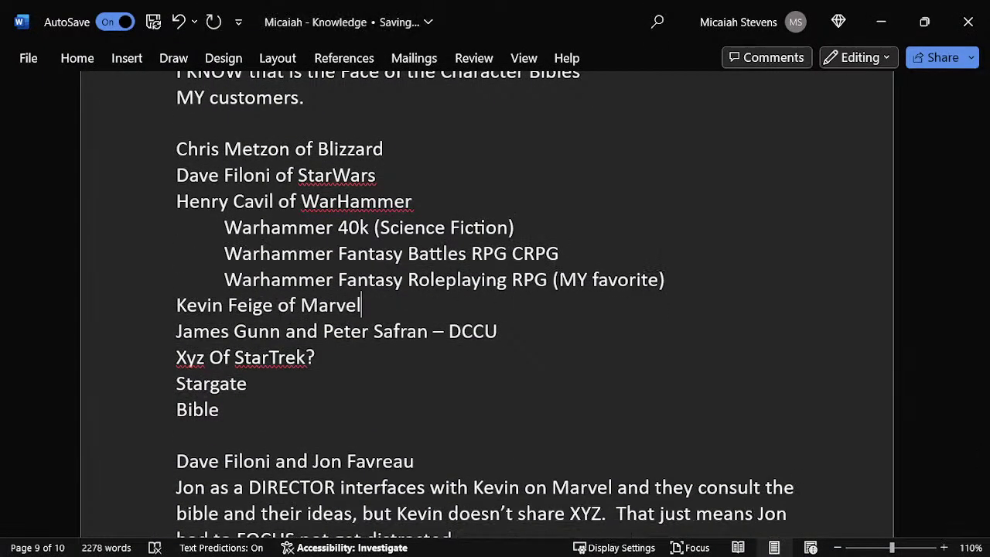
{"action": "key", "text": "Return"}
{"action": "type", "text": "Dy "}
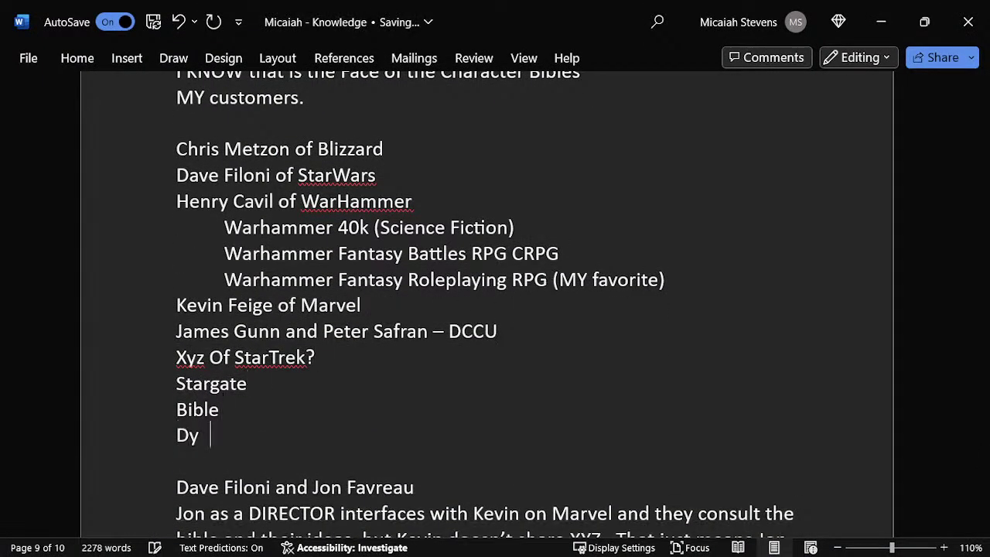
{"action": "type", "text": "ne"}
- Add Farscape, Reddwarf and Tomorrow Thunders on separate lines below Dune
{"action": "key", "text": "Return"}
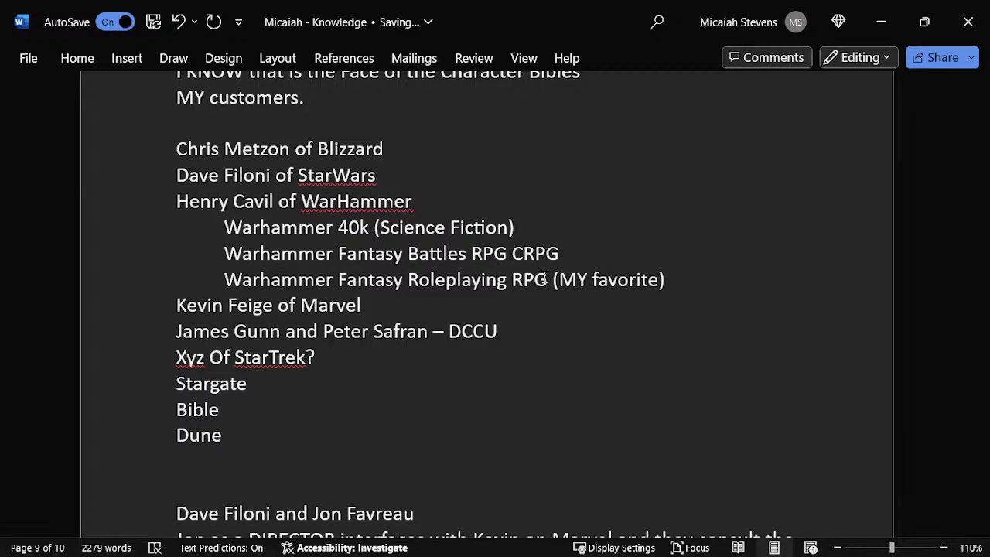
{"action": "type", "text": "Farscape"}
{"action": "key", "text": "Return"}
{"action": "type", "text": "Redwarf"}
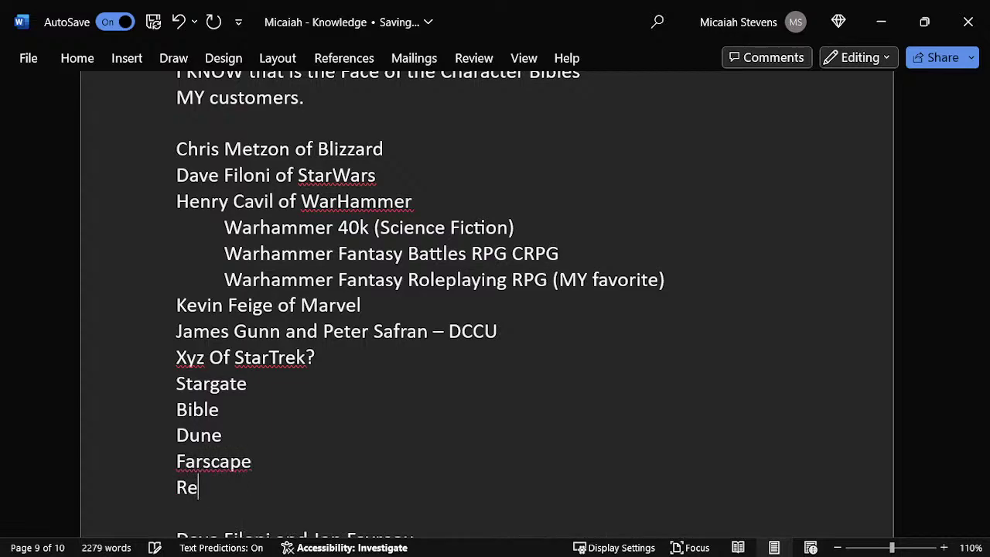
{"action": "key", "text": "BackSpace"}
{"action": "key", "text": "BackSpace"}
{"action": "key", "text": "BackSpace"}
{"action": "key", "text": "BackSpace"}
{"action": "key", "text": "BackSpace"}
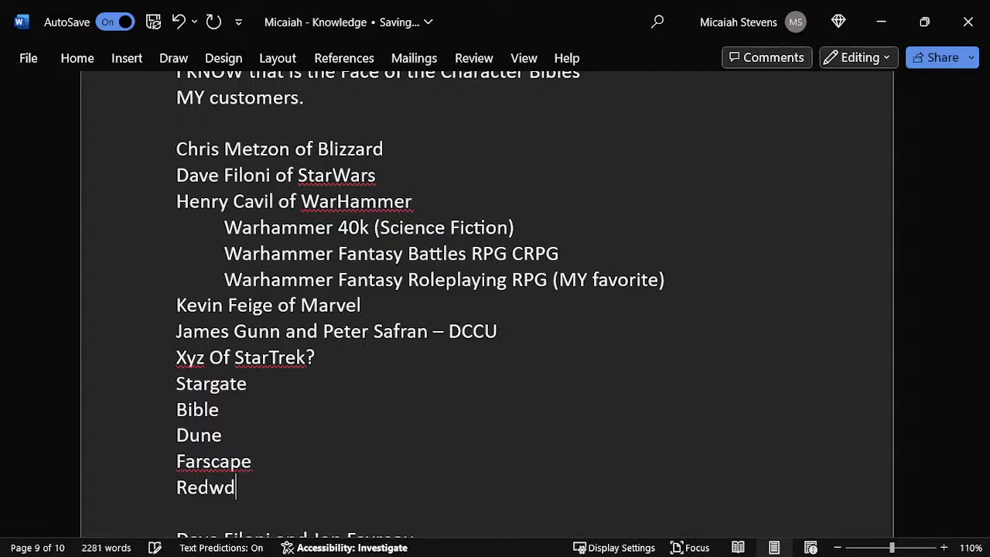
{"action": "type", "text": "dwarf"}
{"action": "key", "text": "Return"}
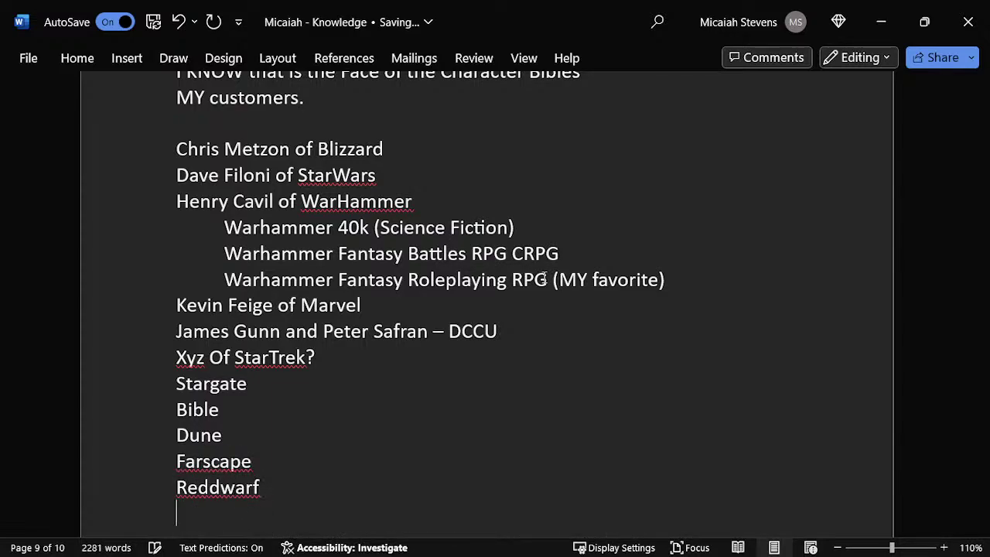
{"action": "type", "text": "Tomor"}
{"action": "key", "text": "BackSpace"}
{"action": "key", "text": "BackSpace"}
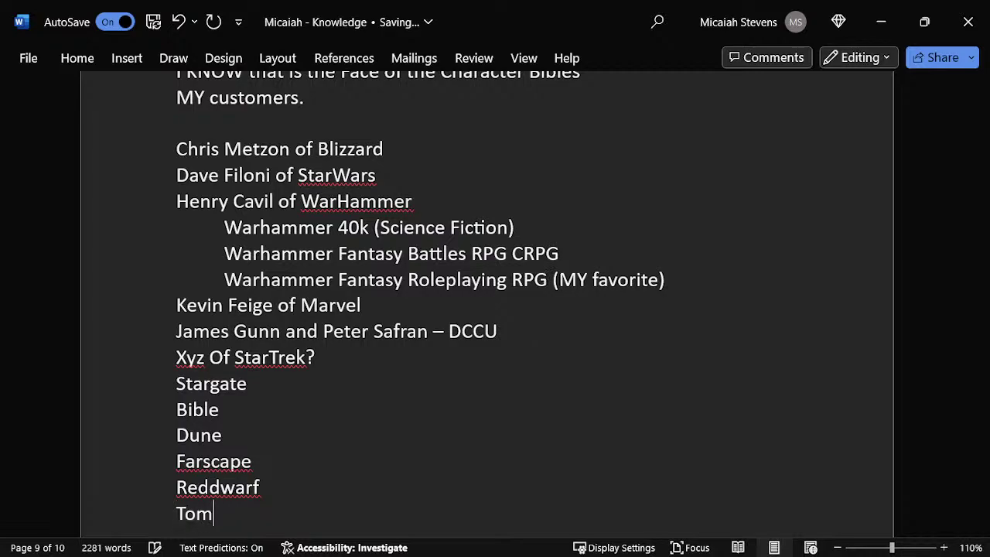
{"action": "type", "text": "orrow Thunders"}
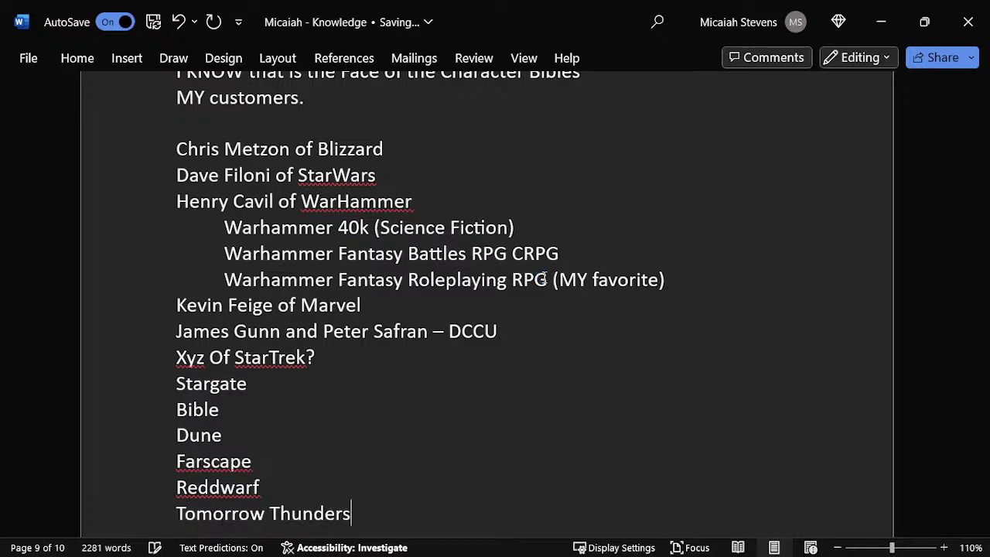
{"action": "scroll", "coordinate": [481, 312], "scroll_direction": "down", "scroll_amount": 2}
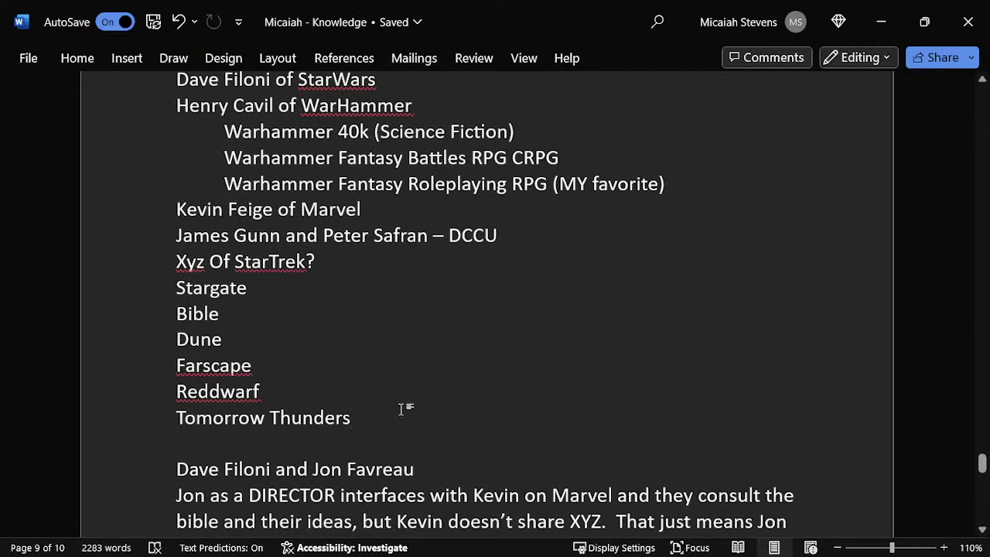
{"action": "left_click_drag", "start_coordinate": [405, 409], "coordinate": [182, 235]}
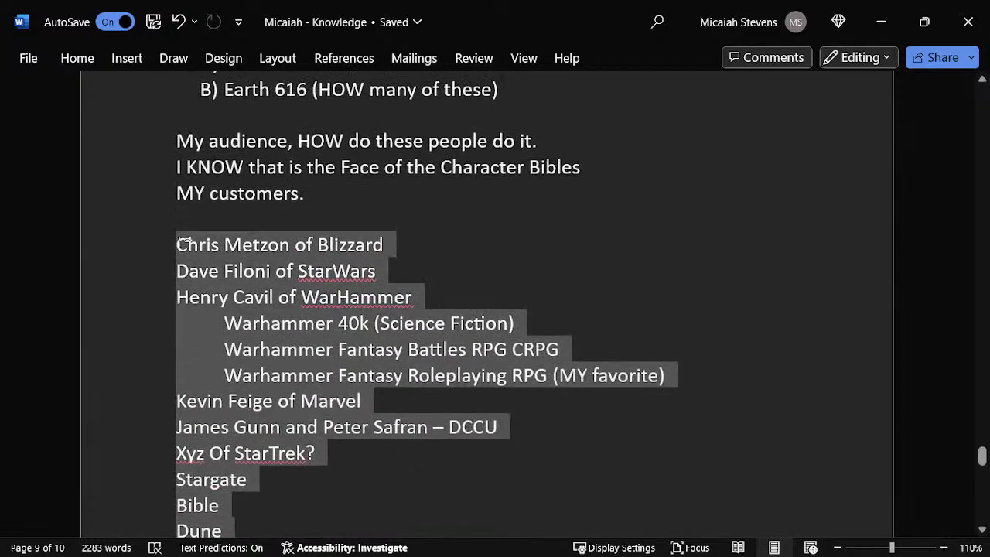
{"action": "left_click", "coordinate": [328, 243]}
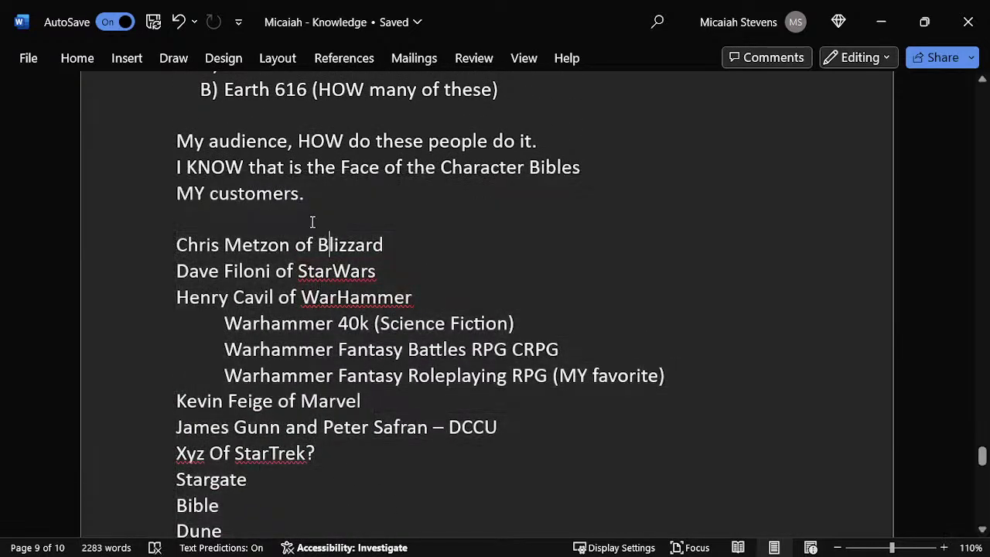
{"action": "left_click_drag", "start_coordinate": [309, 223], "coordinate": [370, 331]}
{"action": "left_click", "coordinate": [389, 428]}
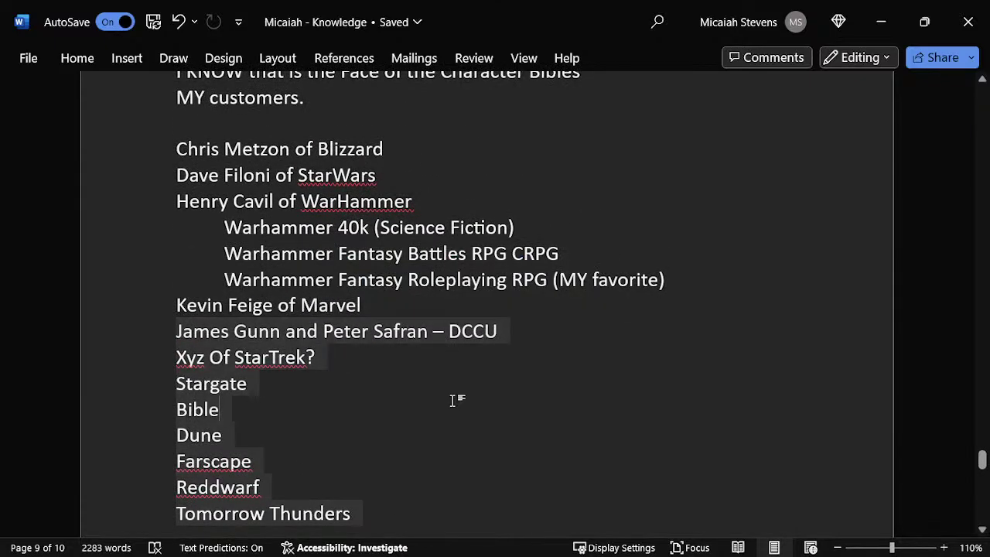
{"action": "key", "text": "ctrl+Home"}
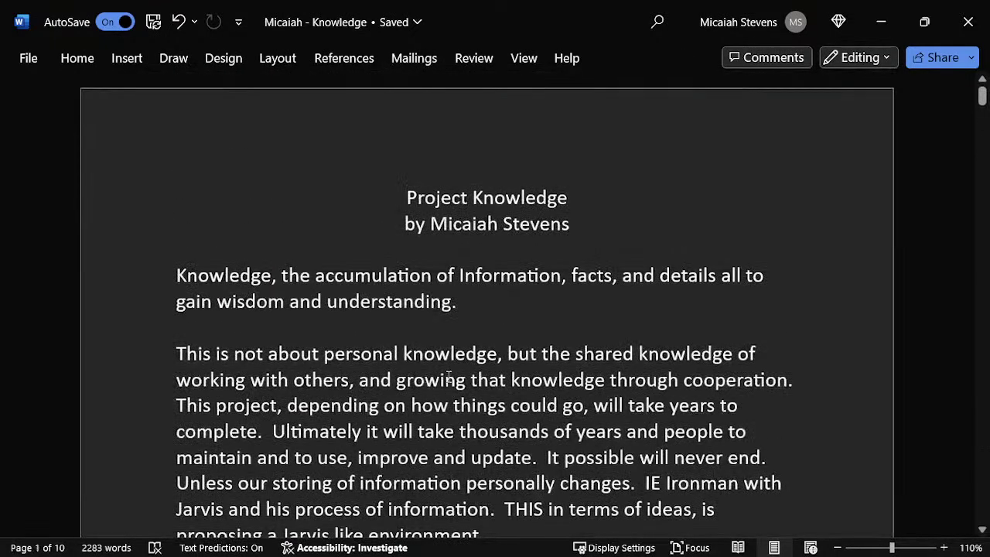
{"action": "scroll", "coordinate": [459, 324], "scroll_direction": "down", "scroll_amount": 4}
{"action": "key", "text": "ctrl+End"}
{"action": "scroll", "coordinate": [459, 321], "scroll_direction": "up", "scroll_amount": 3}
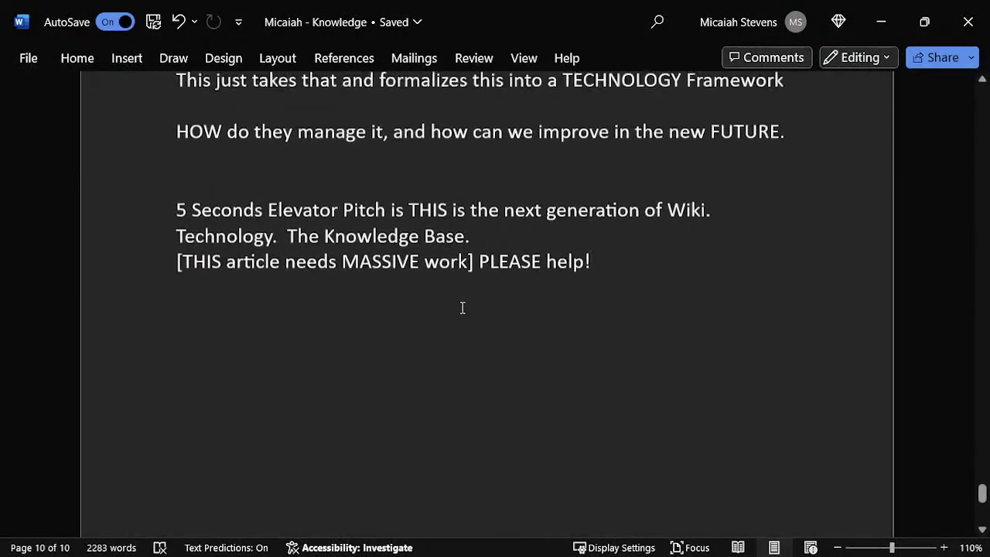
- Add 'Wiki is BAD as in Wikileaks. KB is insane' on a new line under The Knowledge Base
{"action": "left_click", "coordinate": [372, 274]}
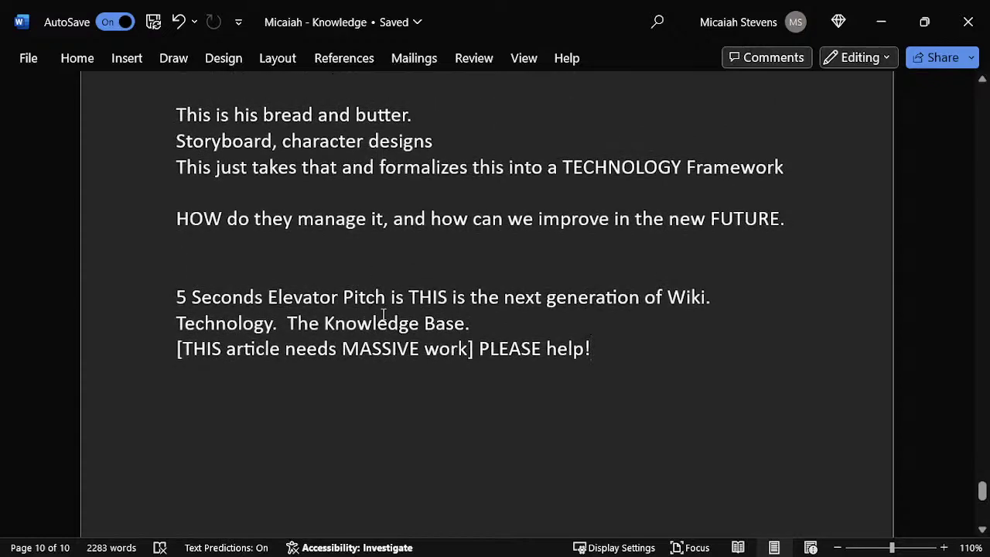
{"action": "left_click", "coordinate": [729, 299]}
{"action": "key", "text": "Up"}
{"action": "key", "text": "Down"}
{"action": "key", "text": "Return"}
{"action": "type", "text": "THIS"}
{"action": "key", "text": "BackSpace"}
{"action": "key", "text": "BackSpace"}
{"action": "key", "text": "BackSpace"}
{"action": "key", "text": "BackSpace"}
{"action": "type", "text": "Wi"}
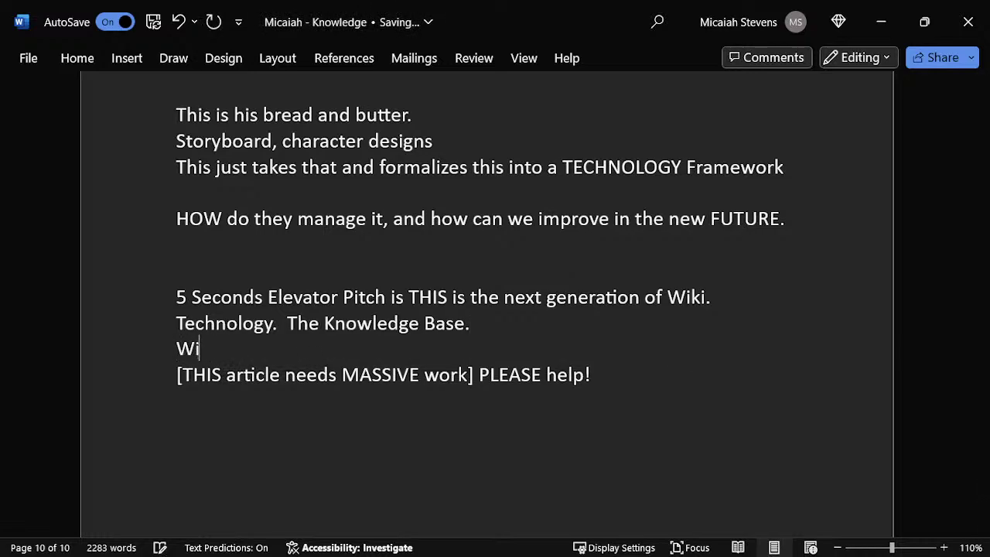
{"action": "type", "text": "ki is BAD as "}
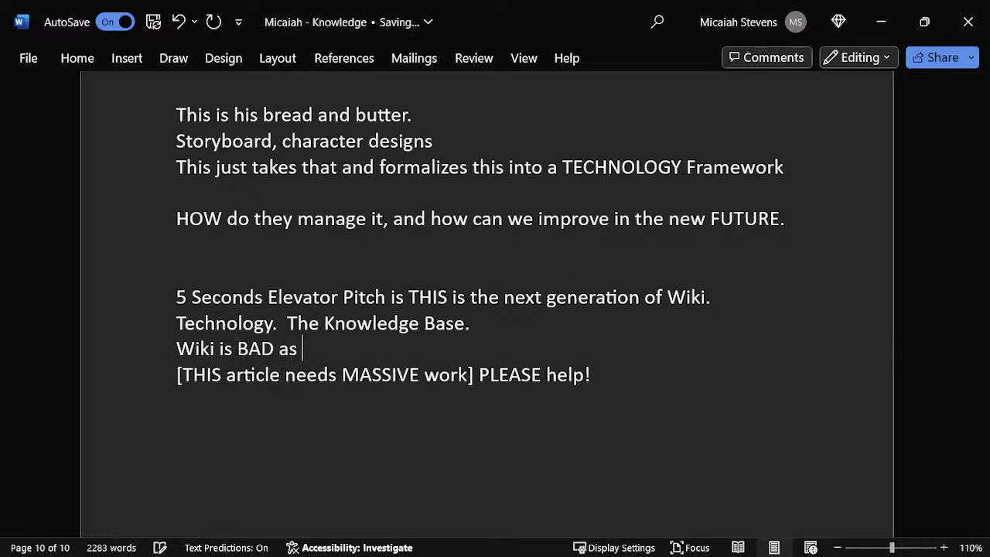
{"action": "type", "text": "in Wikileaks."}
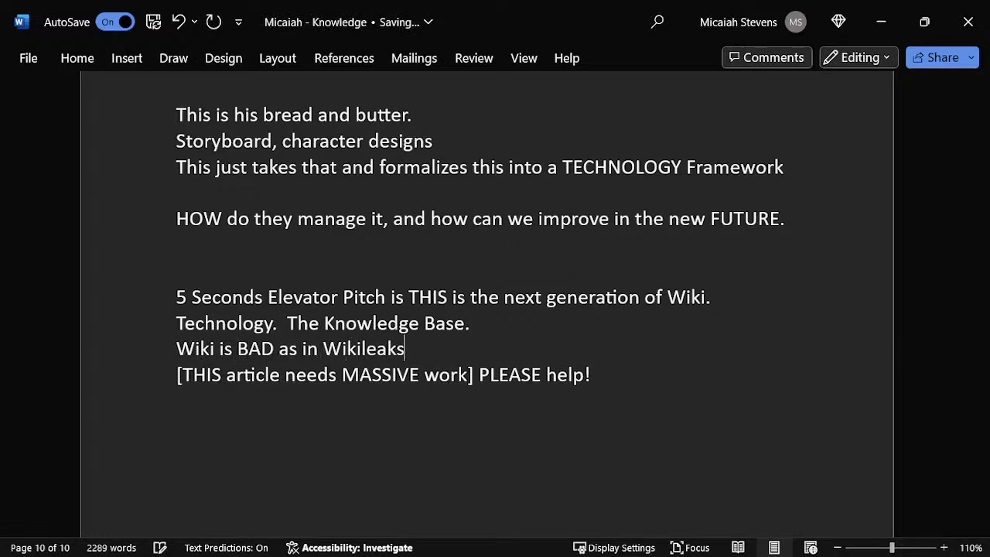
{"action": "key", "text": "Return"}
{"action": "key", "text": "BackSpace"}
{"action": "type", "text": "KB is insane"}
- Delete the extra blank line above the '5 Seconds' elevator pitch
{"action": "key", "text": "Up"}
{"action": "key", "text": "Up"}
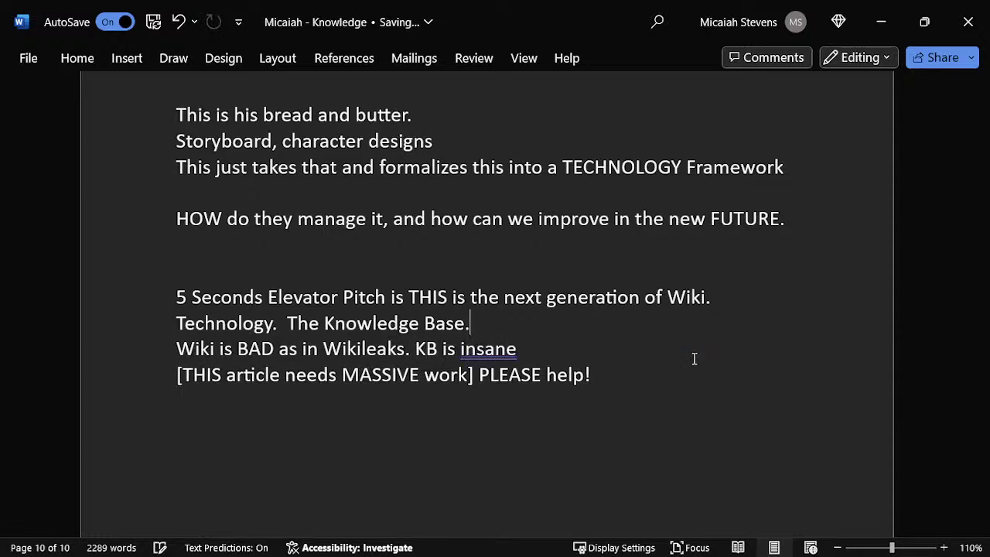
{"action": "key", "text": "Down"}
{"action": "key", "text": "Down"}
{"action": "key", "text": "Down"}
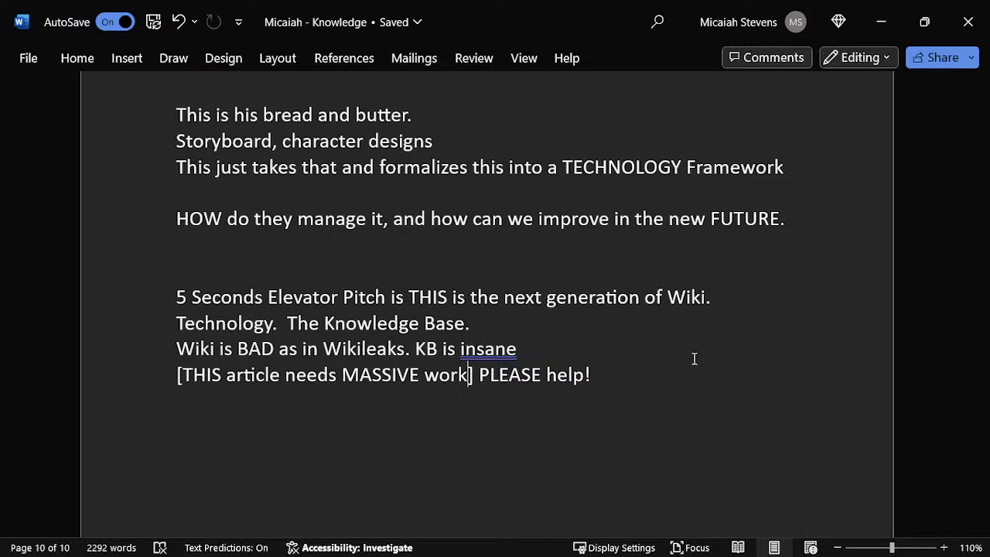
{"action": "key", "text": "Up"}
{"action": "key", "text": "Up"}
{"action": "key", "text": "Up"}
{"action": "key", "text": "Up"}
{"action": "key", "text": "BackSpace"}
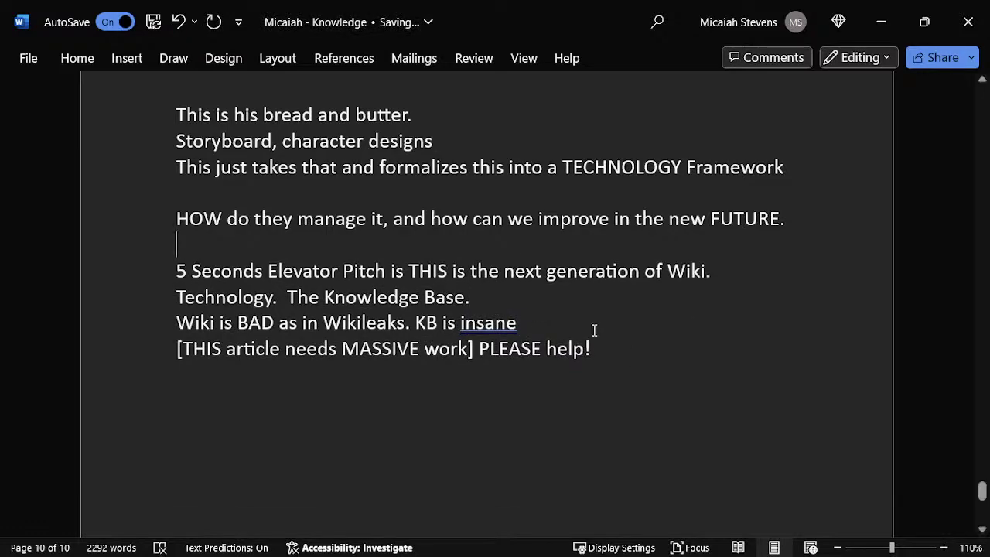
- Return to the top of the document and place the caret below the opening definition
{"action": "scroll", "coordinate": [592, 329], "scroll_direction": "up", "scroll_amount": 10}
{"action": "scroll", "coordinate": [436, 271], "scroll_direction": "up", "scroll_amount": 4}
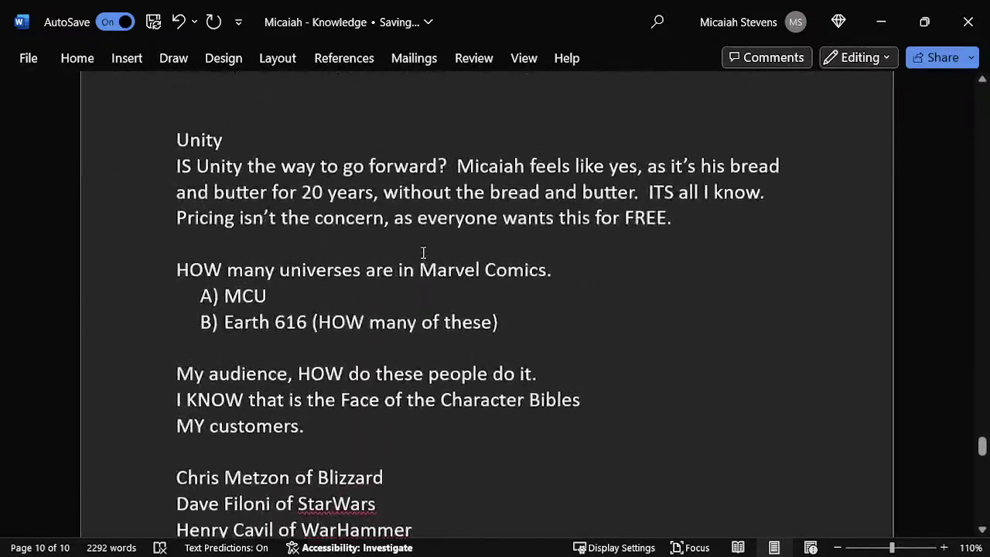
{"action": "scroll", "coordinate": [234, 387], "scroll_direction": "down", "scroll_amount": 6}
{"action": "scroll", "coordinate": [235, 387], "scroll_direction": "up", "scroll_amount": 5}
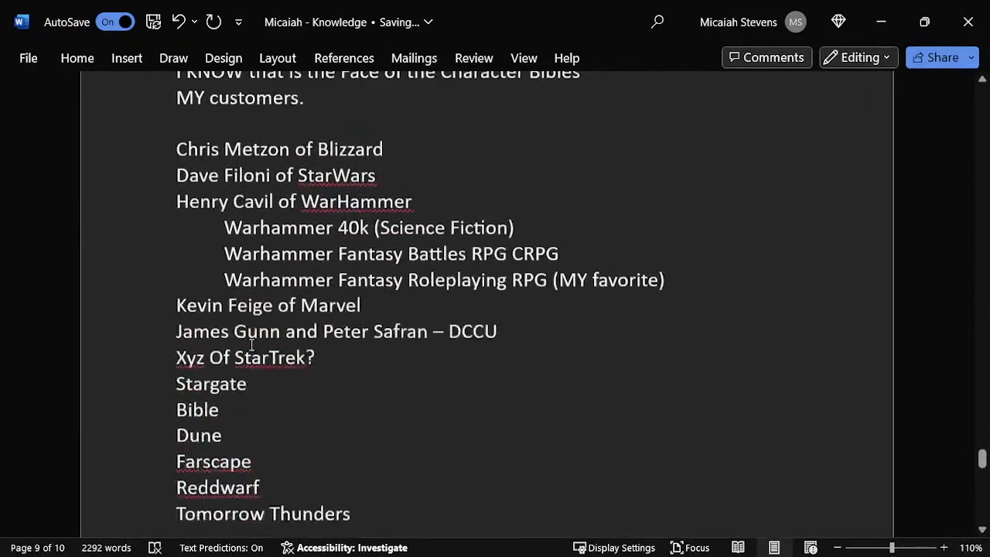
{"action": "key", "text": "ctrl+Home"}
{"action": "scroll", "coordinate": [327, 336], "scroll_direction": "up", "scroll_amount": 1}
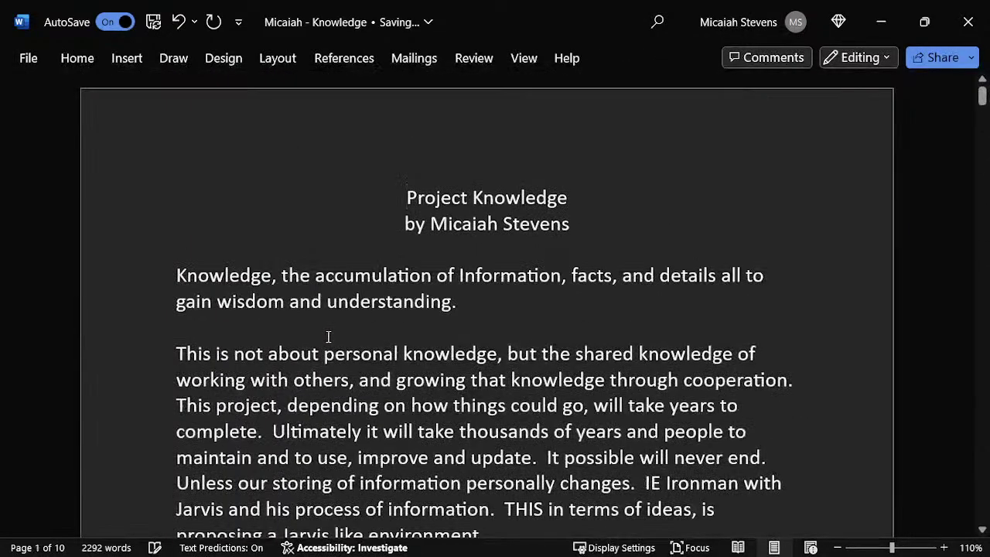
{"action": "scroll", "coordinate": [453, 320], "scroll_direction": "down", "scroll_amount": 4}
{"action": "scroll", "coordinate": [432, 301], "scroll_direction": "up", "scroll_amount": 3}
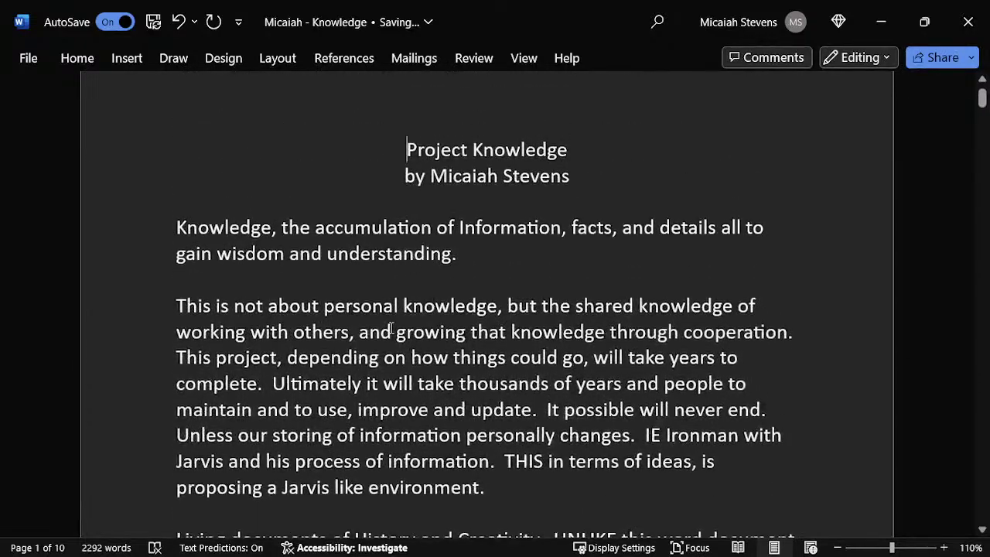
{"action": "left_click", "coordinate": [419, 279]}
{"action": "scroll", "coordinate": [453, 296], "scroll_direction": "down", "scroll_amount": 3}
{"action": "left_click", "coordinate": [526, 325]}
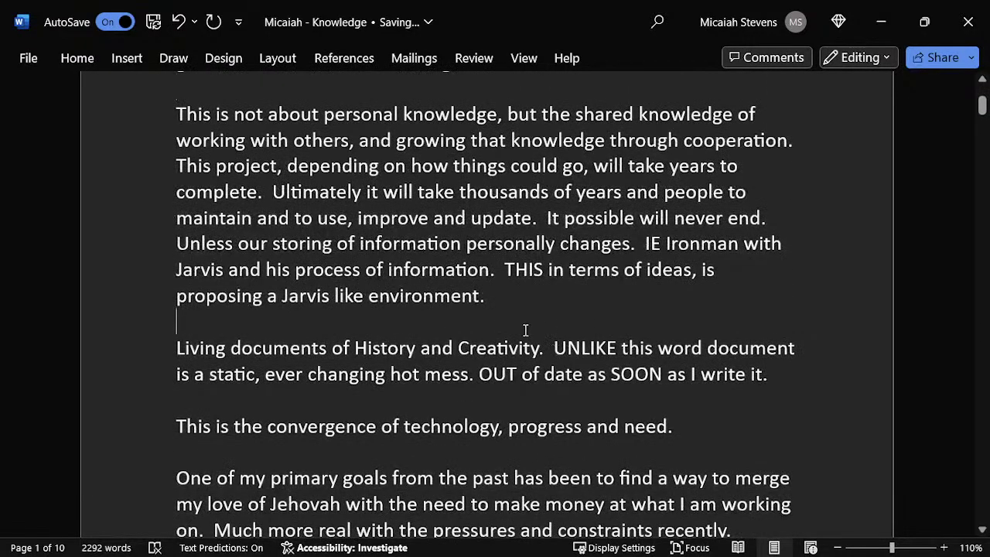
{"action": "scroll", "coordinate": [524, 326], "scroll_direction": "up", "scroll_amount": 4}
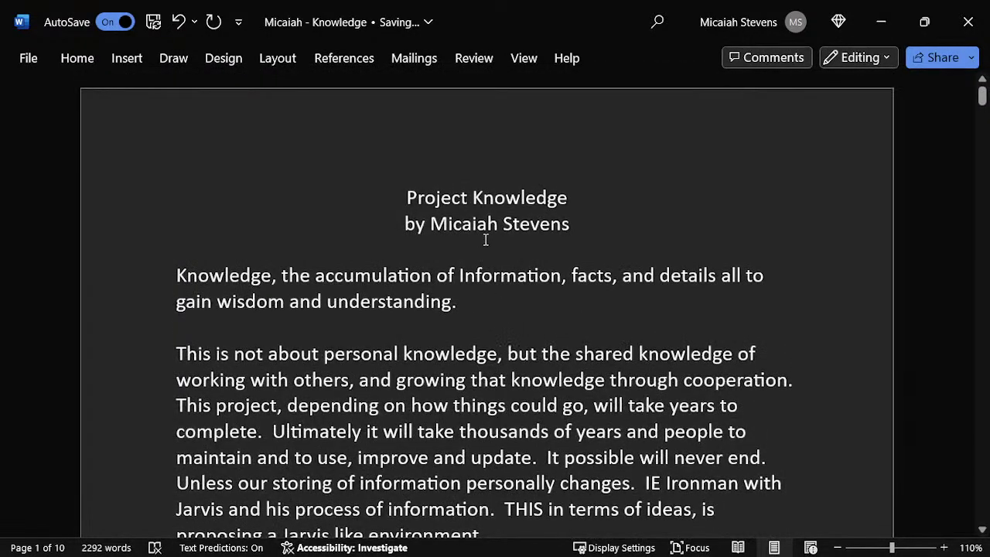
{"action": "left_click", "coordinate": [456, 325]}
- Add the centred subtitle 'an Undefined project' on a new line under the author line
{"action": "left_click", "coordinate": [648, 222]}
{"action": "key", "text": "Return"}
{"action": "type", "text": "an UN"}
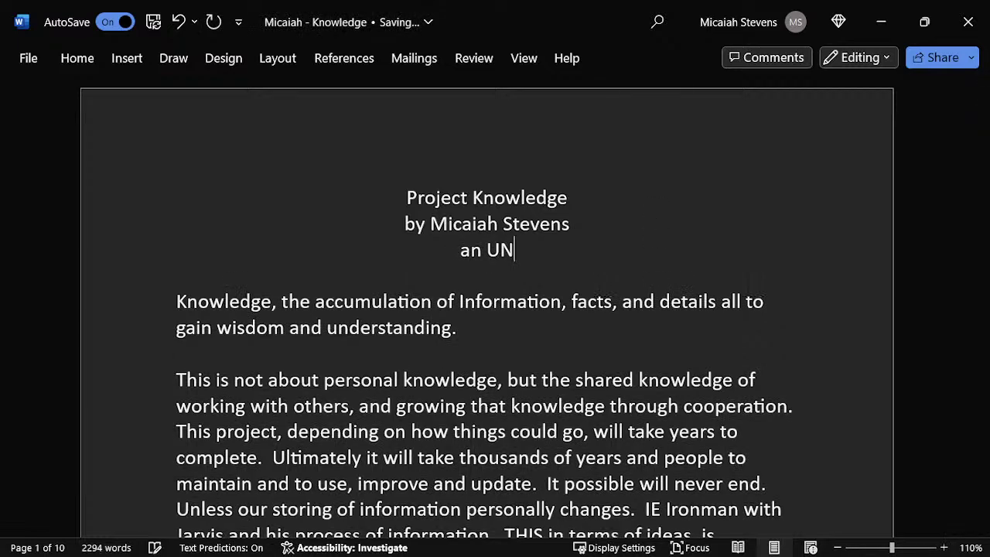
{"action": "key", "text": "BackSpace"}
{"action": "type", "text": "ndefined b"}
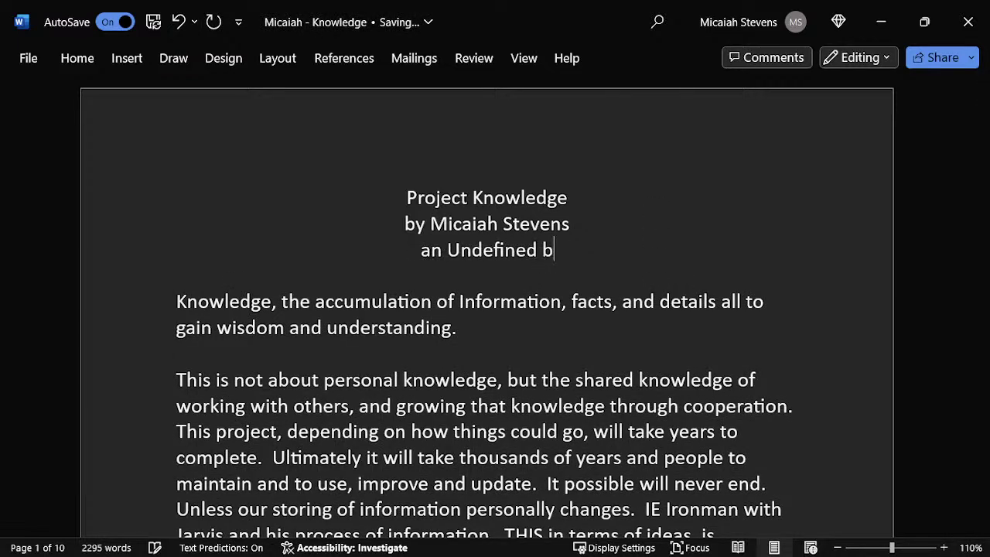
{"action": "key", "text": "BackSpace"}
{"action": "type", "text": "project"}
{"action": "key", "text": "Down"}
{"action": "key", "text": "Down"}
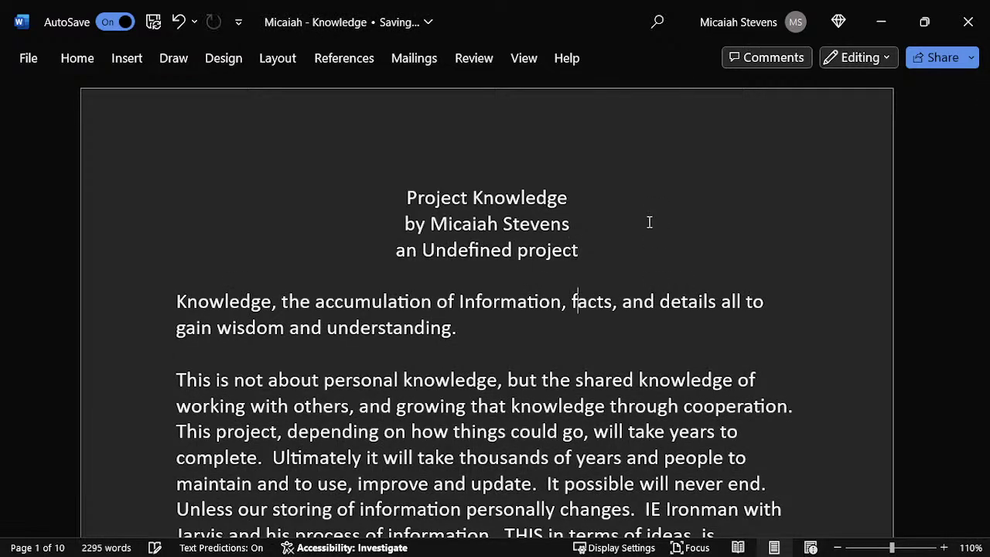
- Browse the opening paragraphs, then use the File menu to leave the document
{"action": "left_click", "coordinate": [493, 354]}
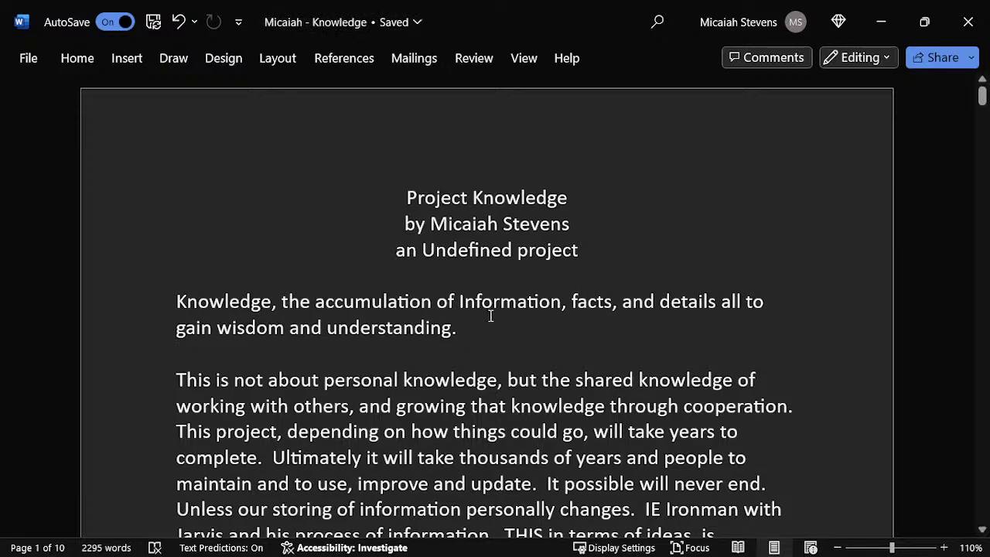
{"action": "scroll", "coordinate": [596, 298], "scroll_direction": "down", "scroll_amount": 5}
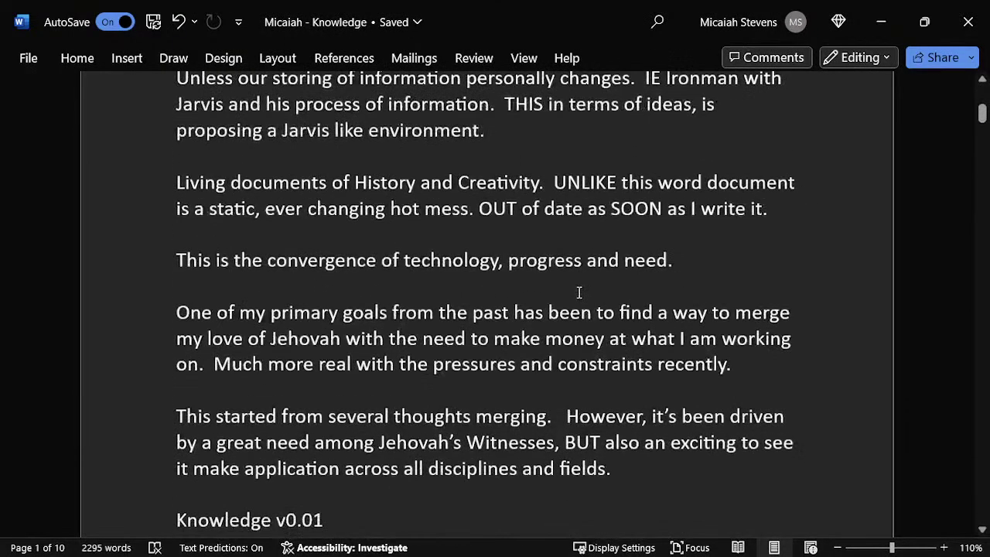
{"action": "scroll", "coordinate": [578, 292], "scroll_direction": "up", "scroll_amount": 2}
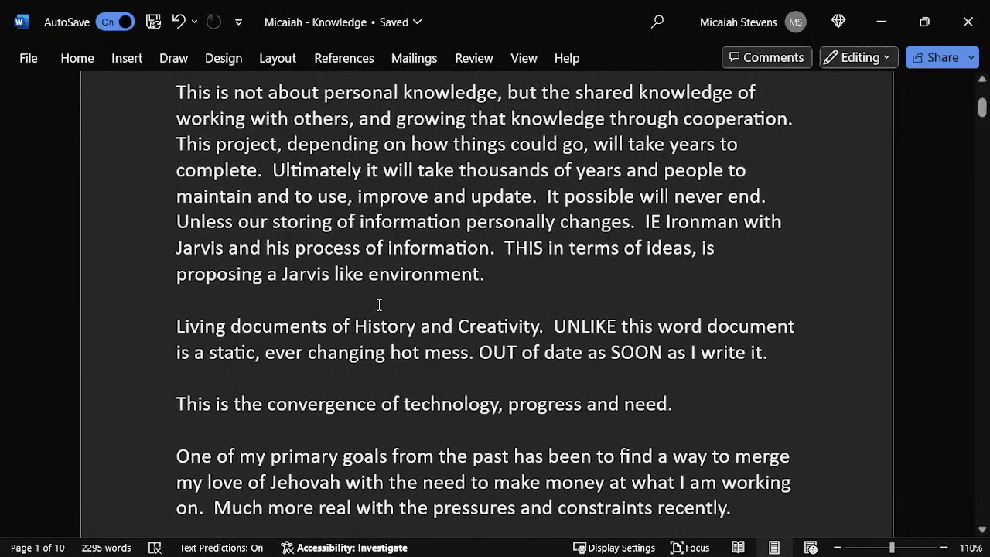
{"action": "scroll", "coordinate": [472, 334], "scroll_direction": "down", "scroll_amount": 1}
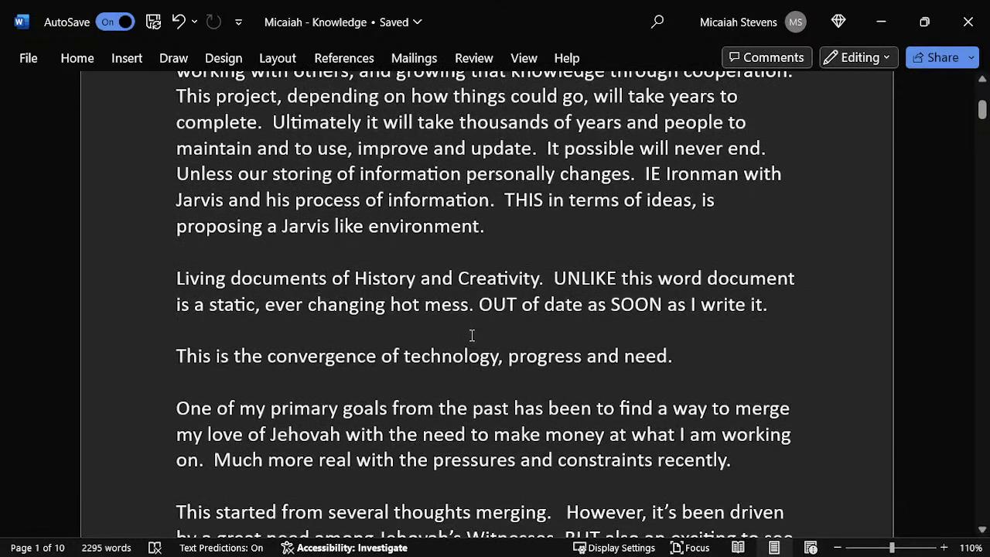
{"action": "left_click", "coordinate": [472, 335]}
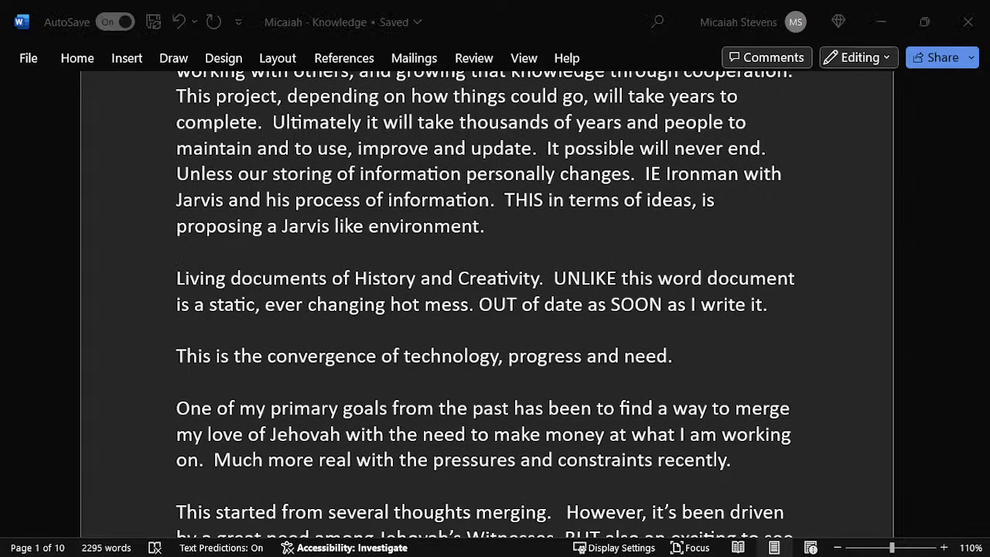
{"action": "left_click", "coordinate": [24, 62]}
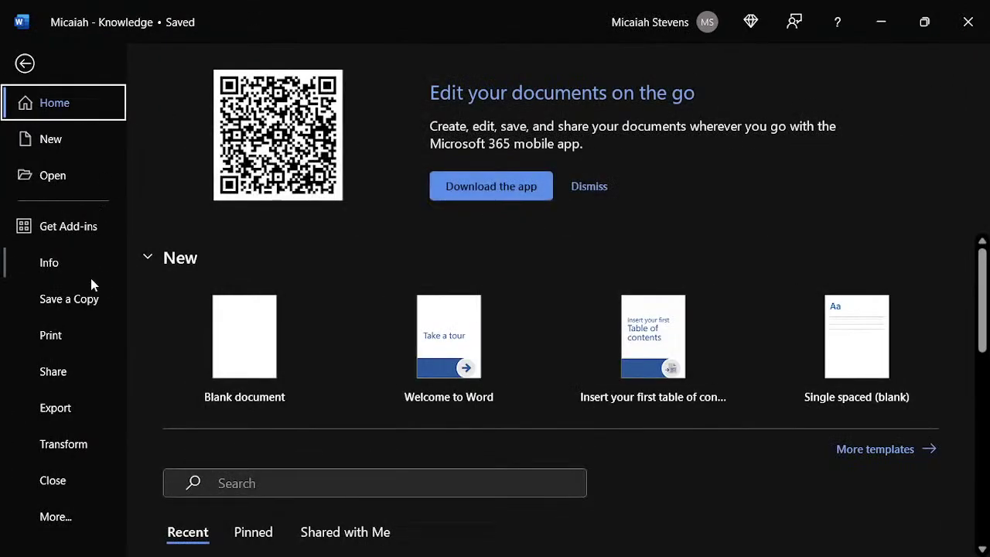
{"action": "key", "text": "Escape"}
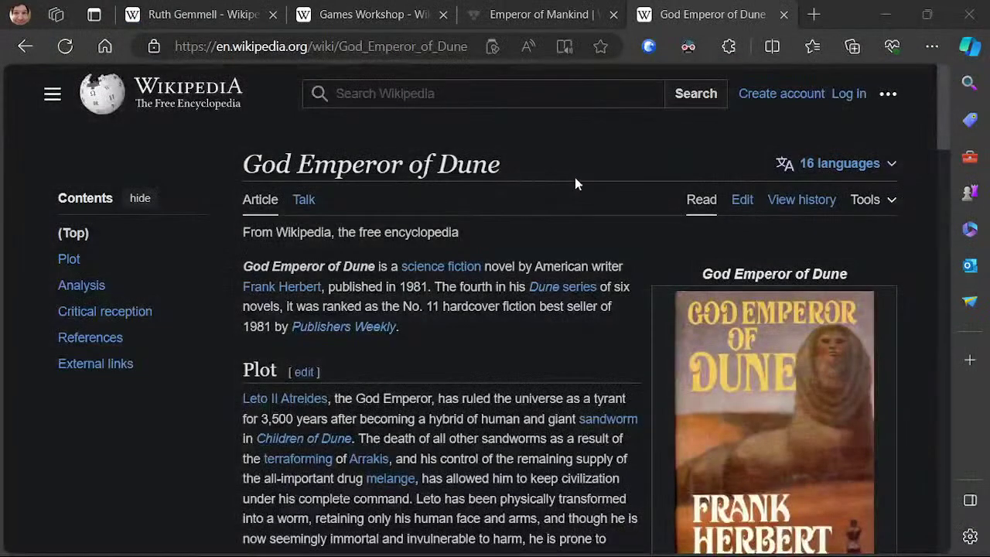
- Cycle windows back to Edge's Dune page, then minimise Edge to reveal the Obsidian Contraints note
{"action": "key", "text": "alt+Tab"}
{"action": "key", "text": "alt+Tab"}
{"action": "key", "text": "alt+Tab"}
{"action": "key", "text": "alt+Tab"}
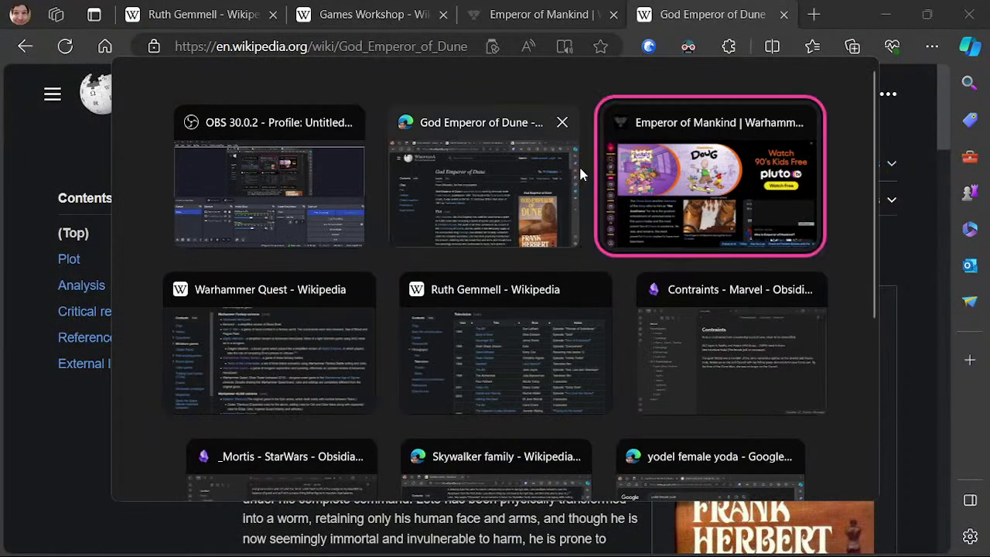
{"action": "key", "text": "alt+Tab"}
{"action": "key", "text": "alt+Tab"}
{"action": "key", "text": "alt+Tab"}
{"action": "key", "text": "alt+Tab"}
{"action": "key", "text": "alt+Tab"}
{"action": "key", "text": "alt+Tab"}
{"action": "key", "text": "alt+Tab"}
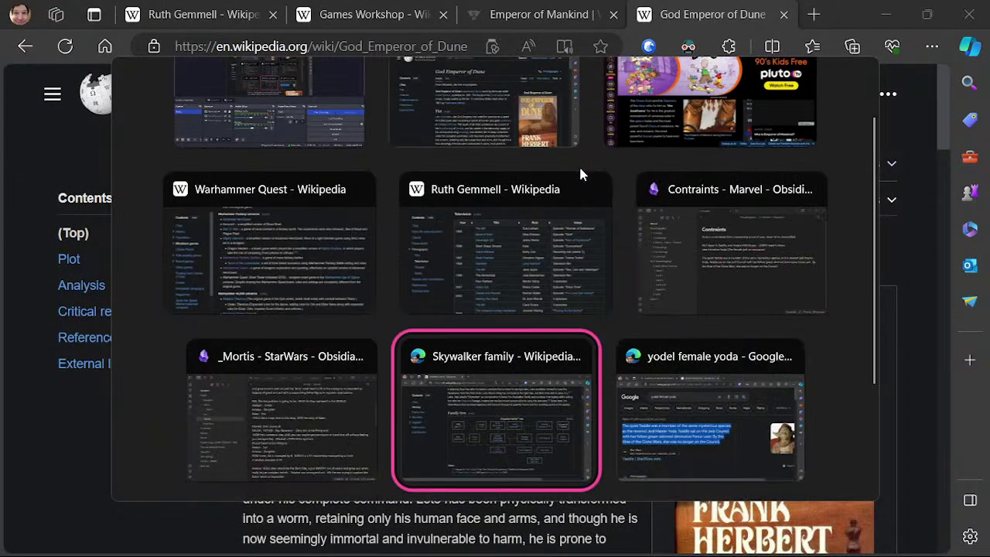
{"action": "key", "text": "alt+Tab"}
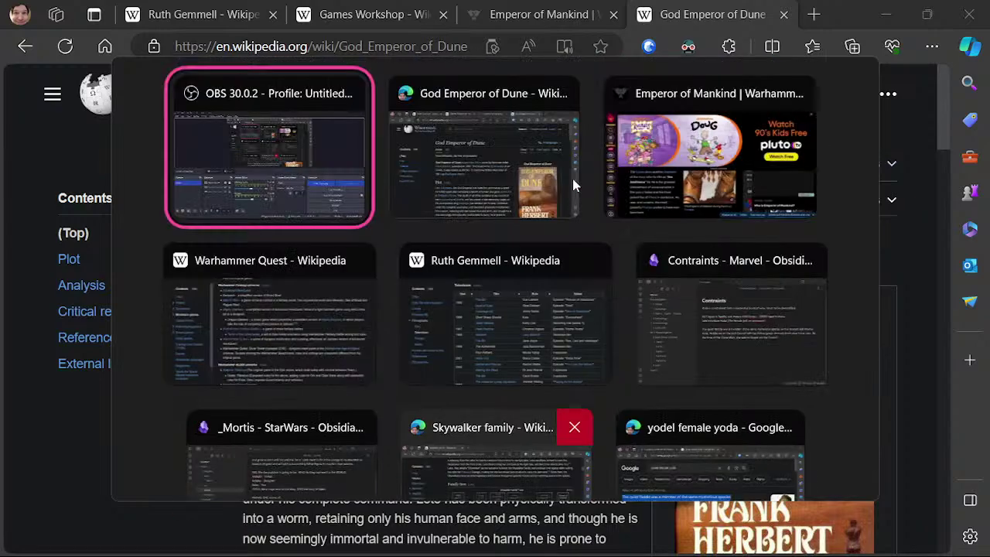
{"action": "left_click", "coordinate": [573, 178]}
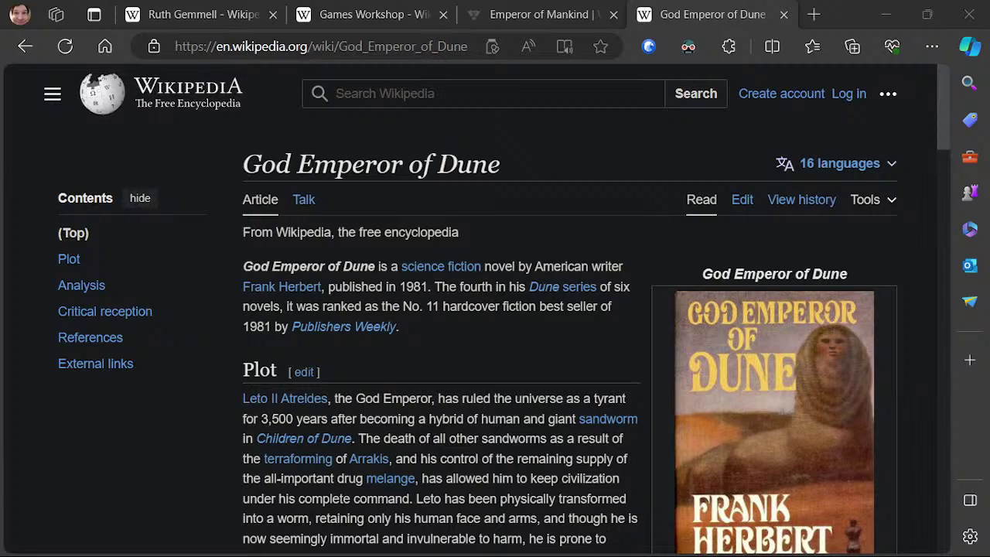
{"action": "left_click", "coordinate": [885, 14]}
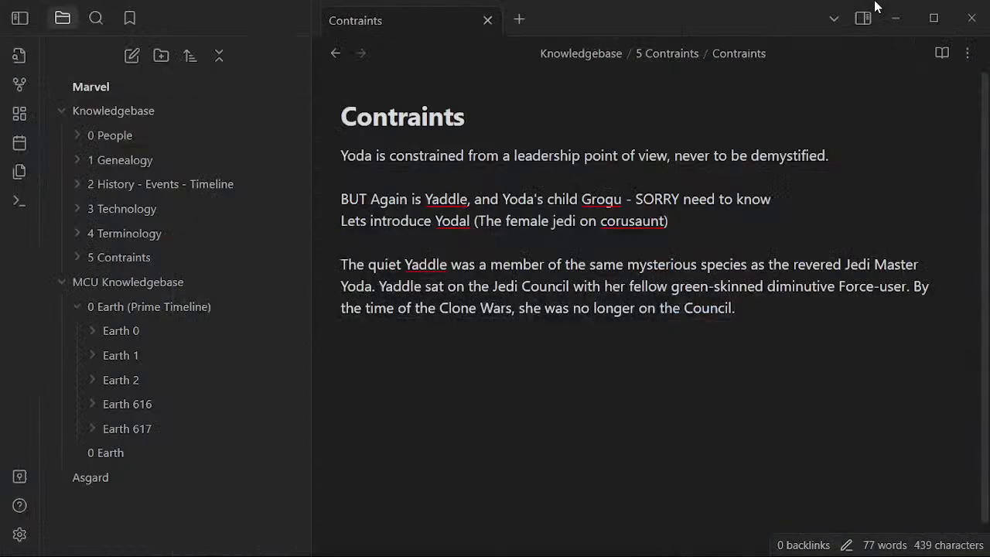